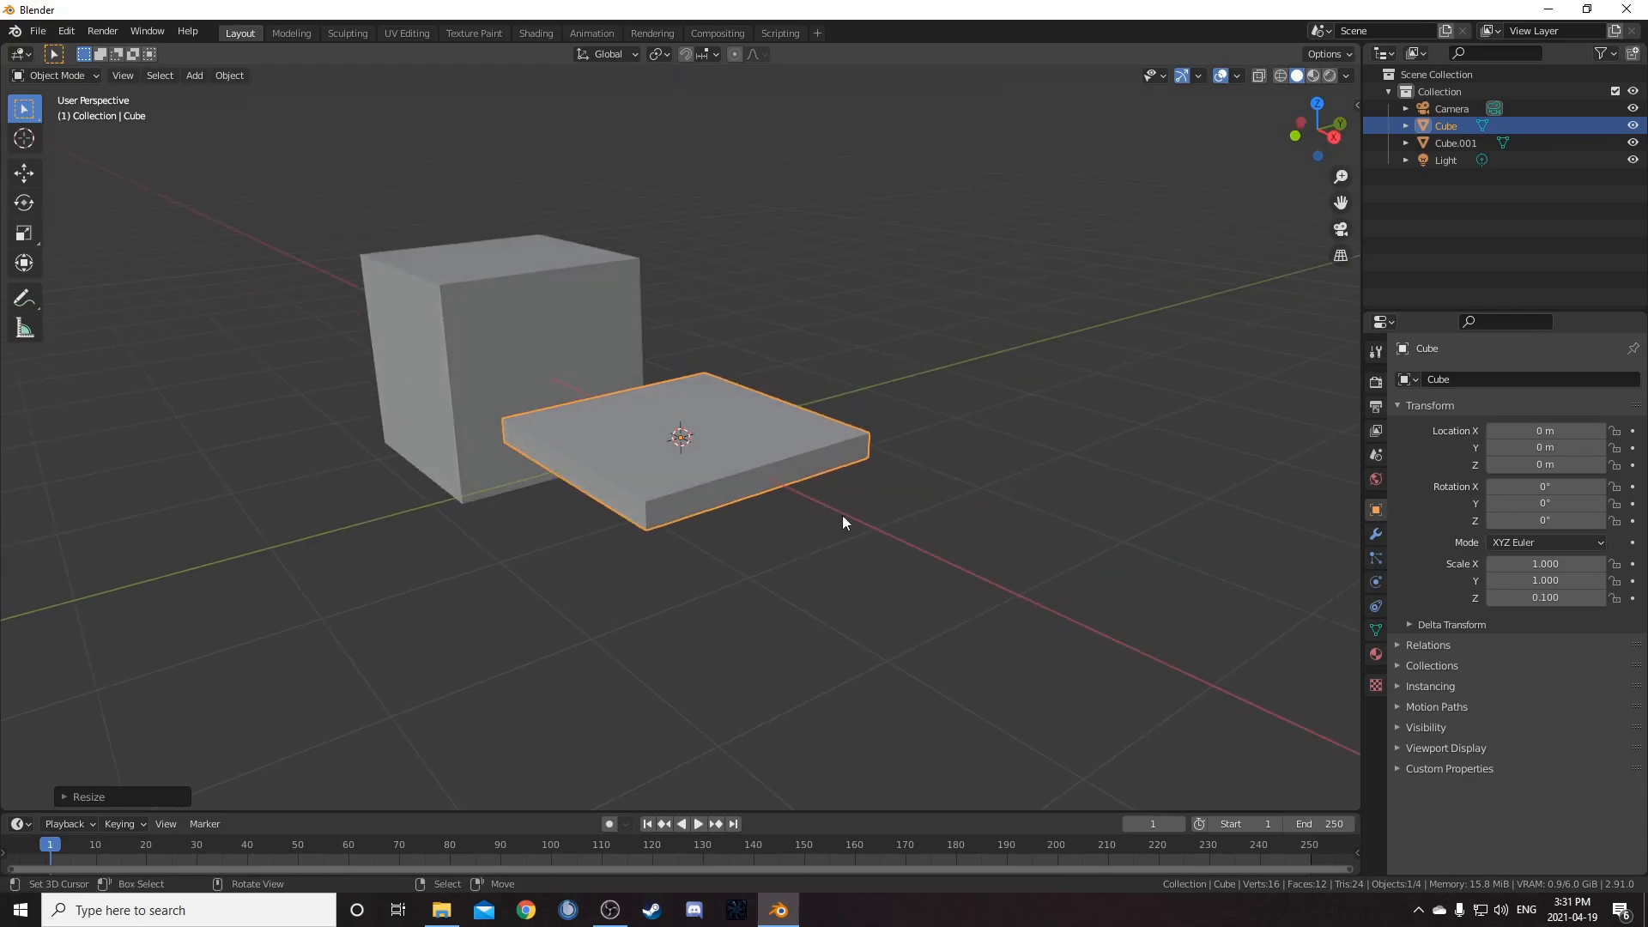
Step: Apply the flattened cube's scale and add a Bevel modifier to it
key(ctrl+a)
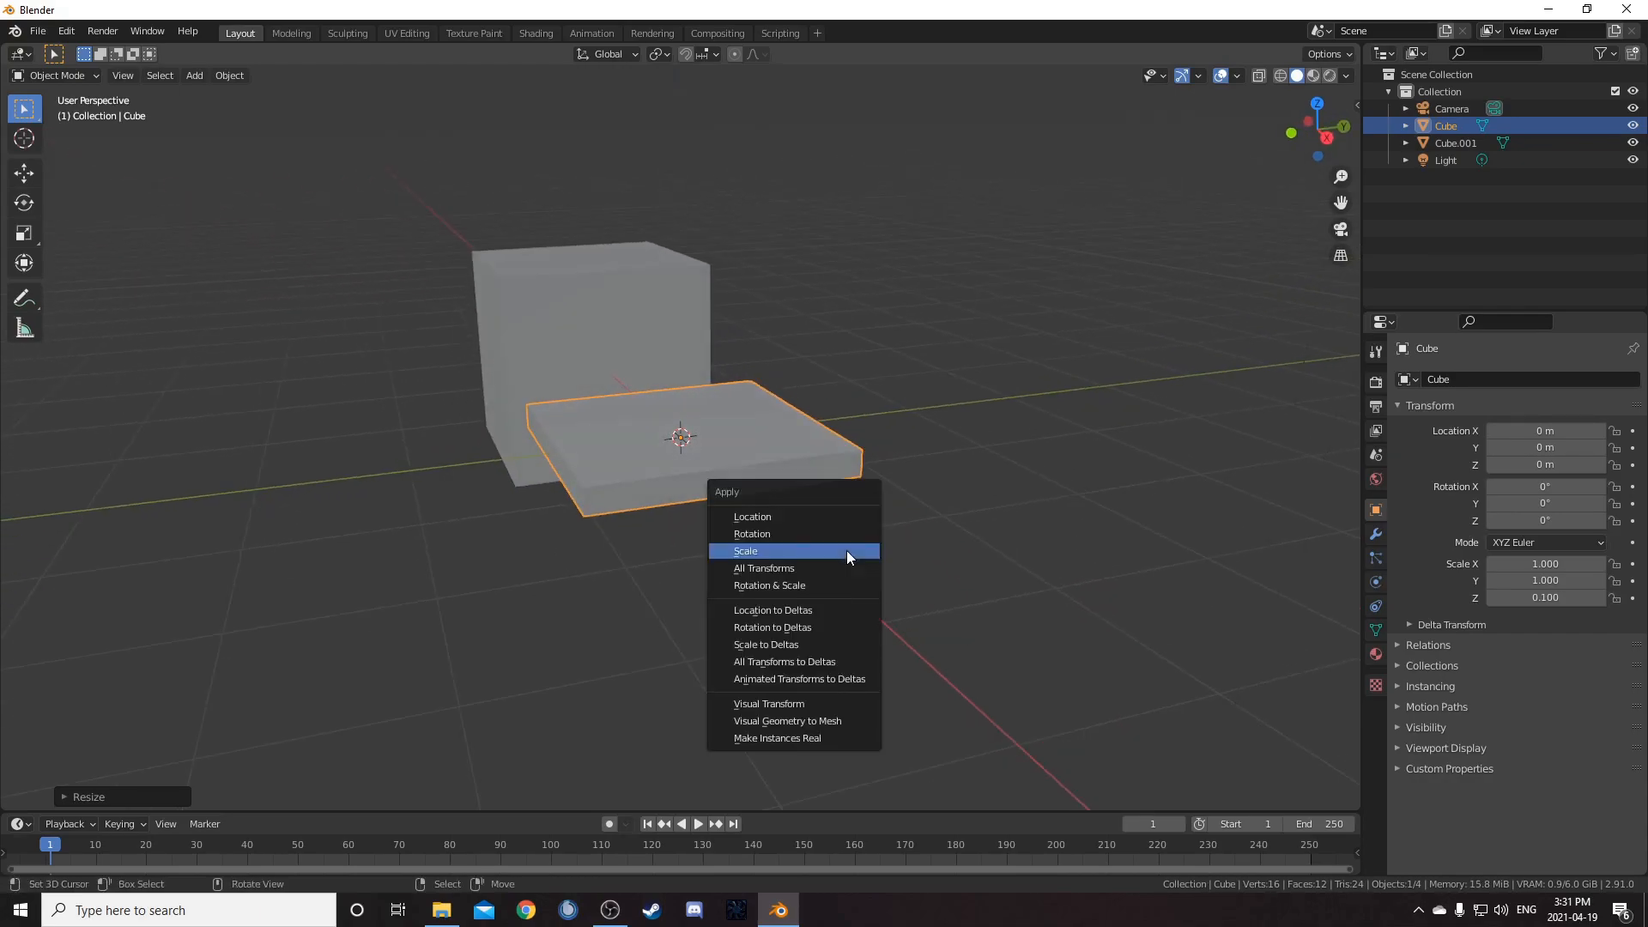
click(798, 551)
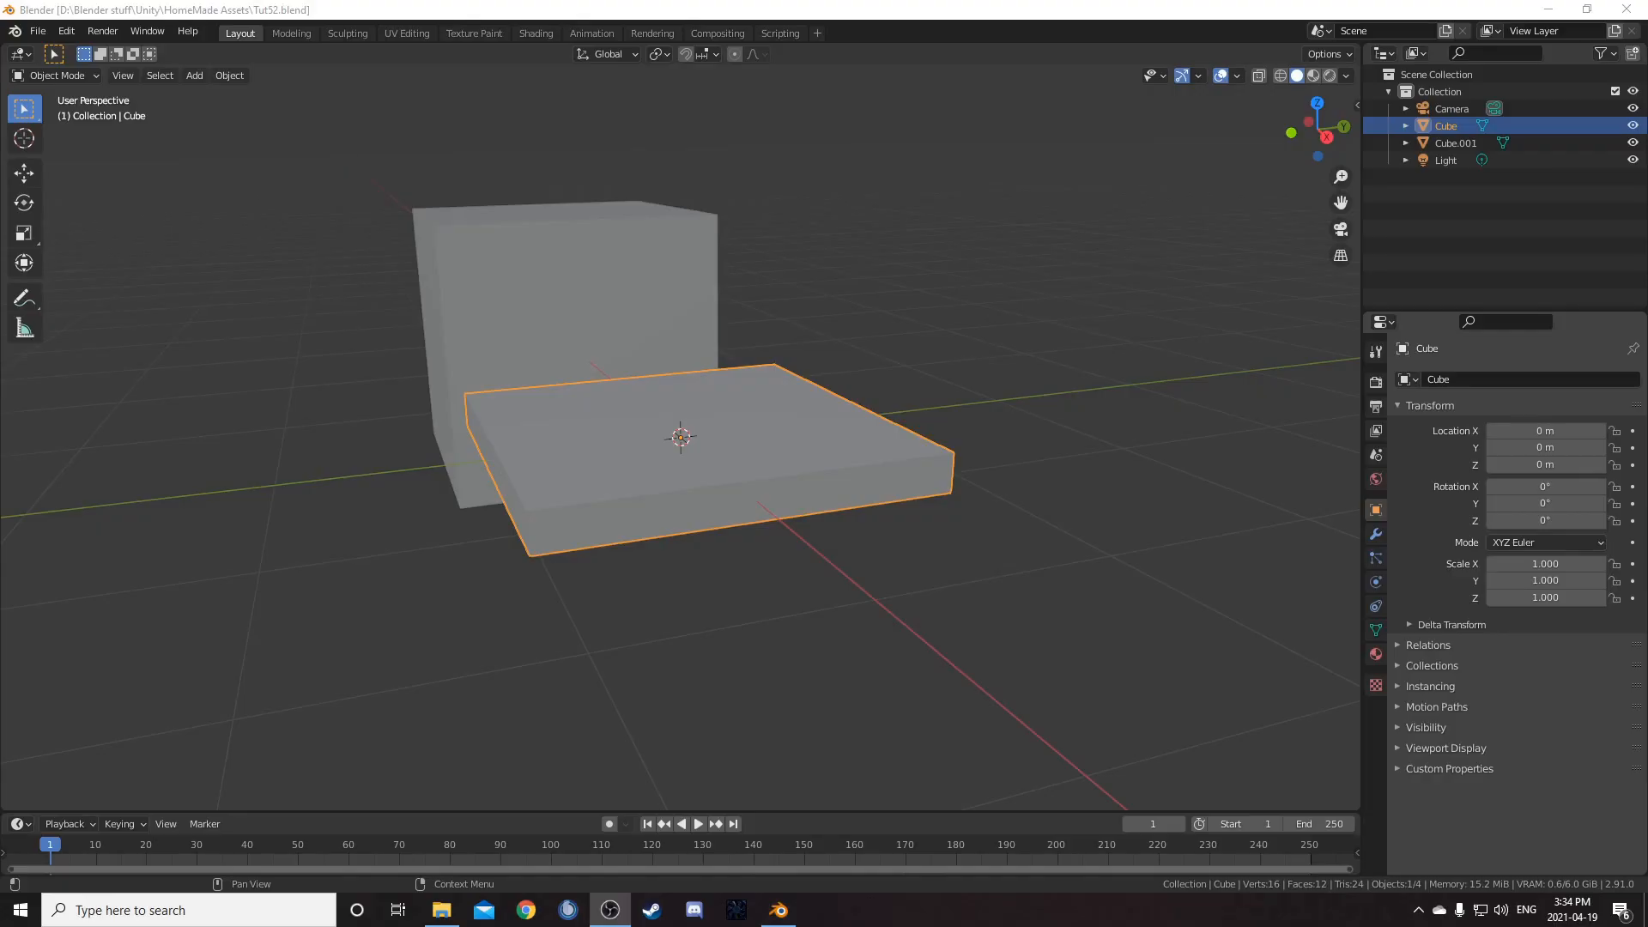
click(1375, 533)
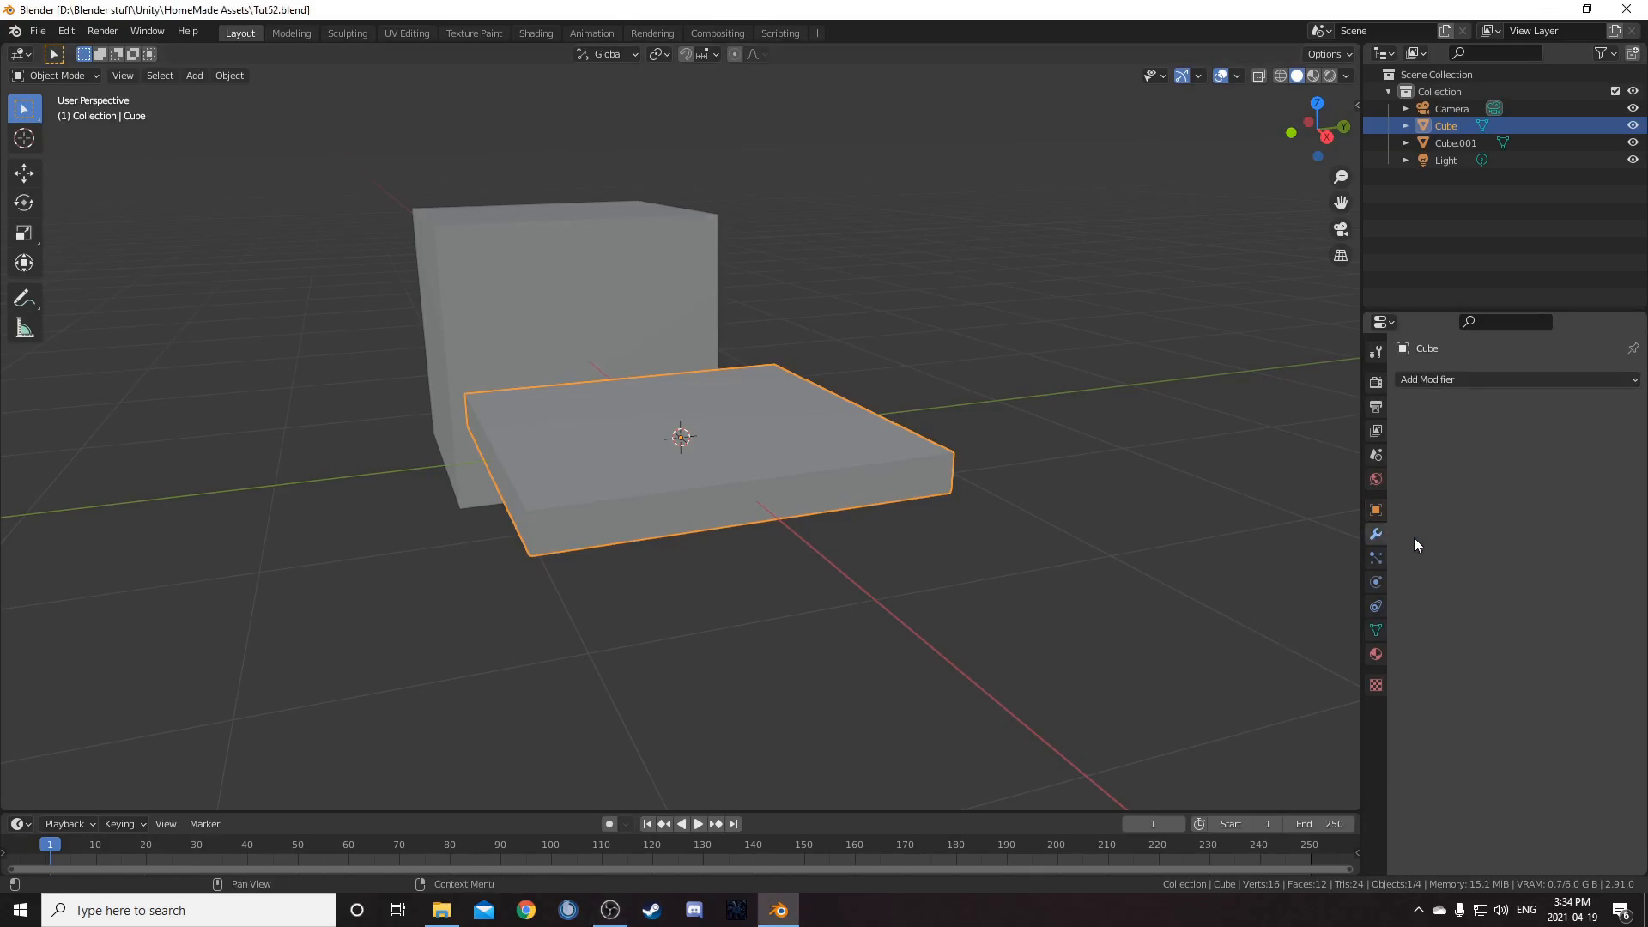
click(1542, 372)
click(1318, 444)
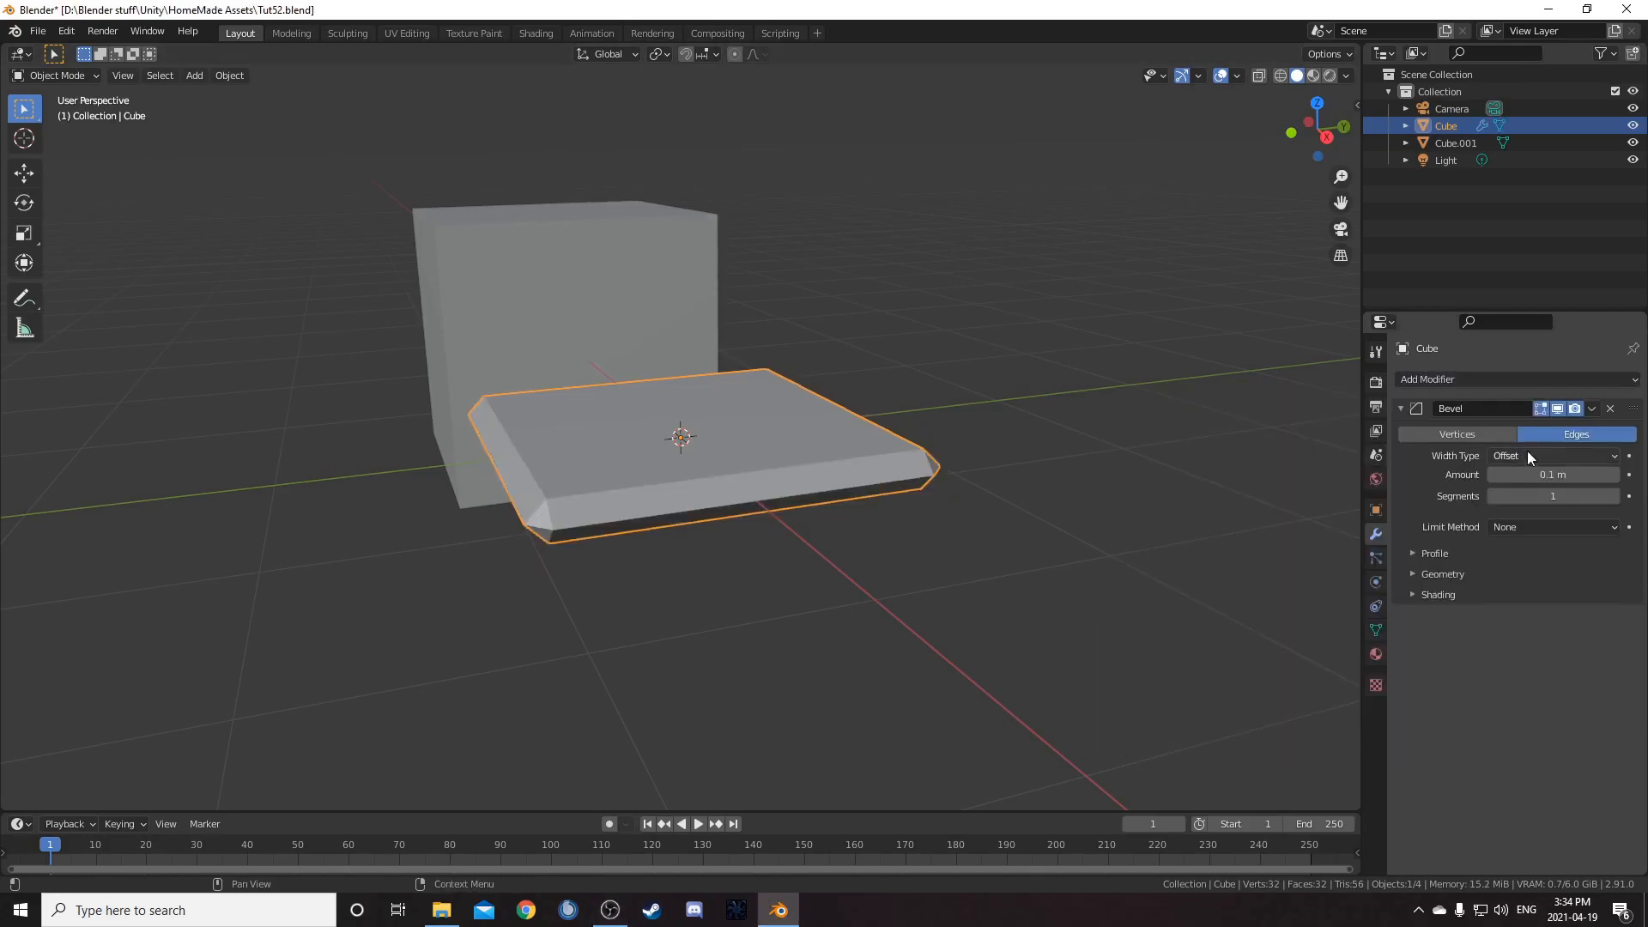
Step: Set the slab's bevel amount to 0.04 m with 3 segments and shade the slab smooth
click(1557, 473)
text(0.04)
key(Tab)
key(Return)
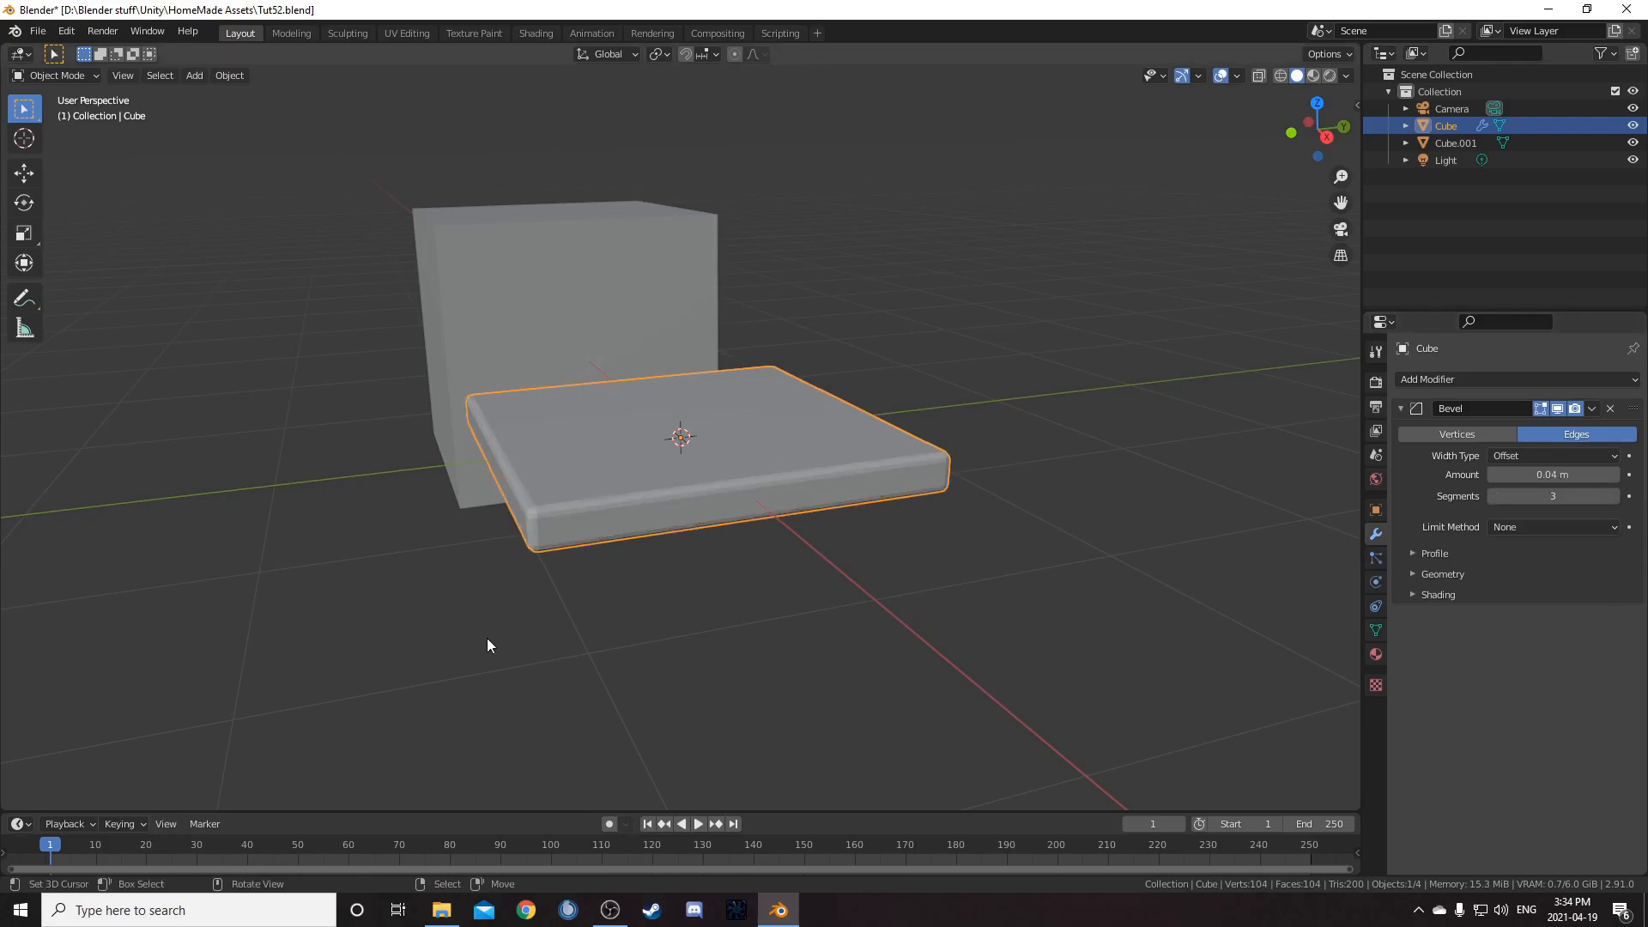
right_click(710, 508)
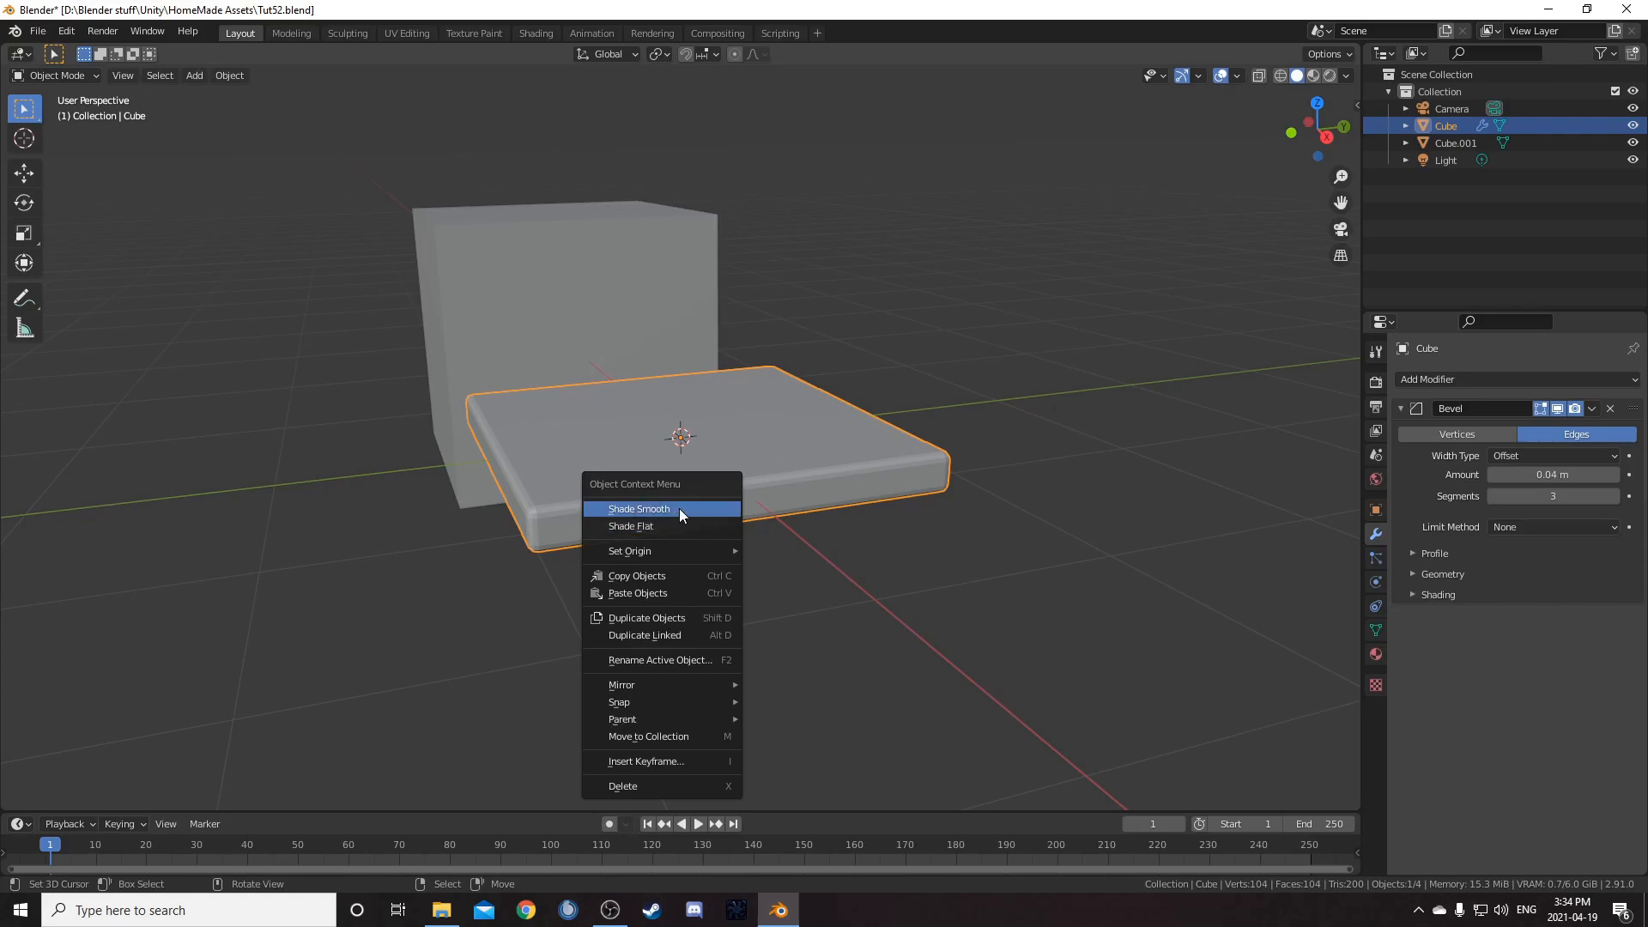
click(680, 512)
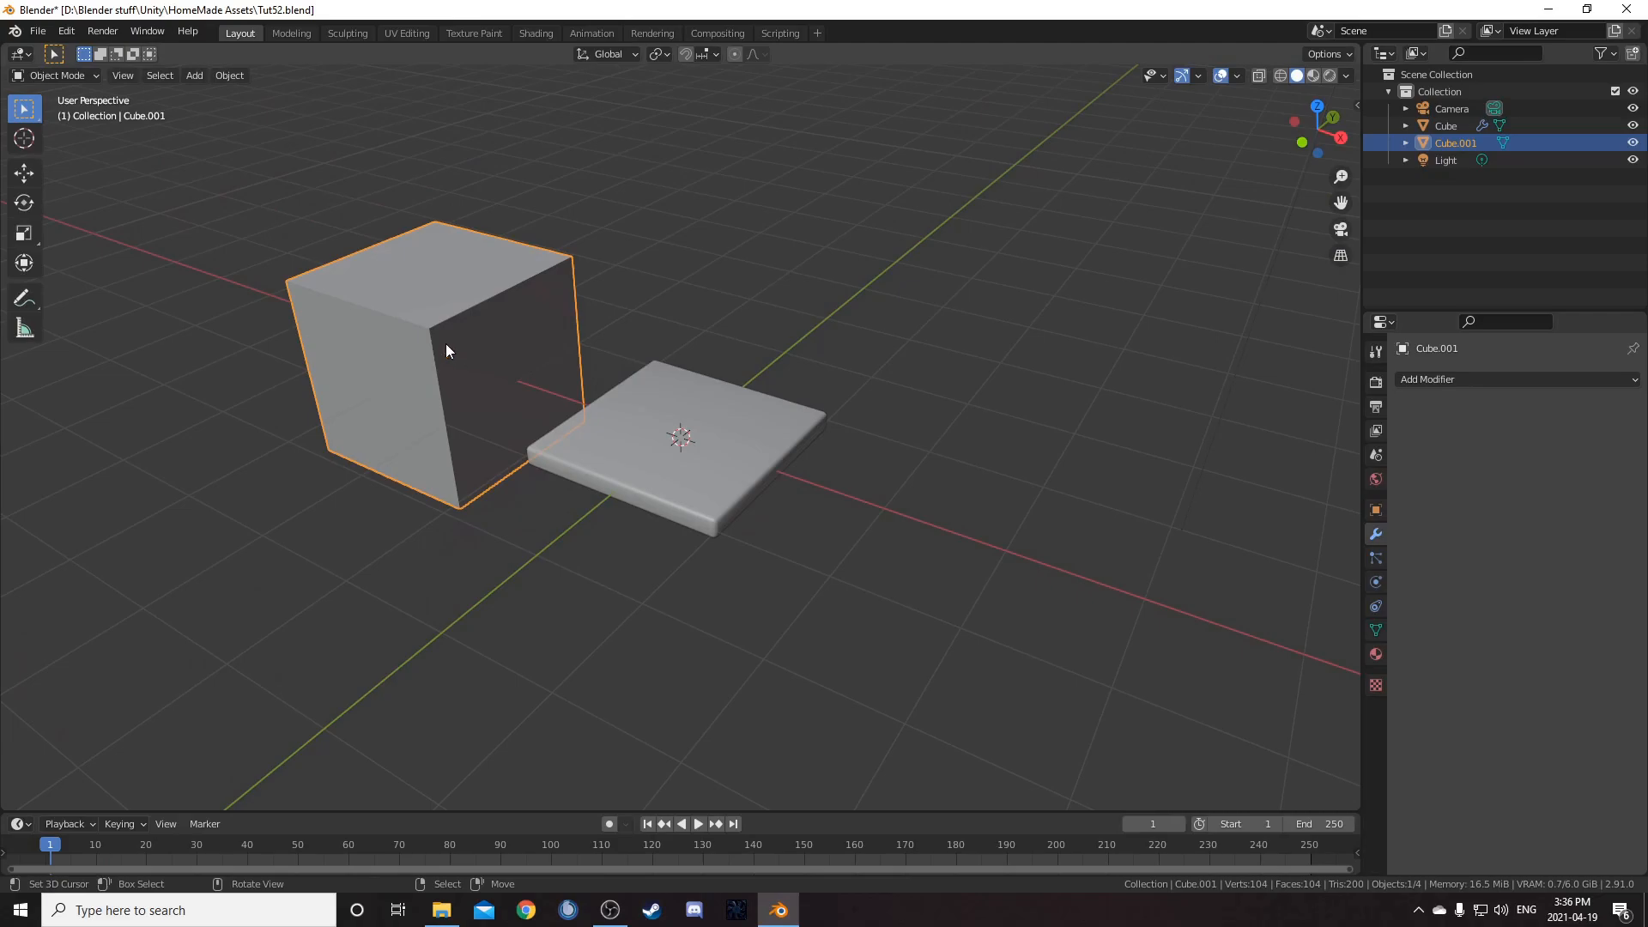
Step: Turn the large cube into a smooth-shaded ball by adding and applying a level 4 Subdivision Surface modifier
key(ctrl+4)
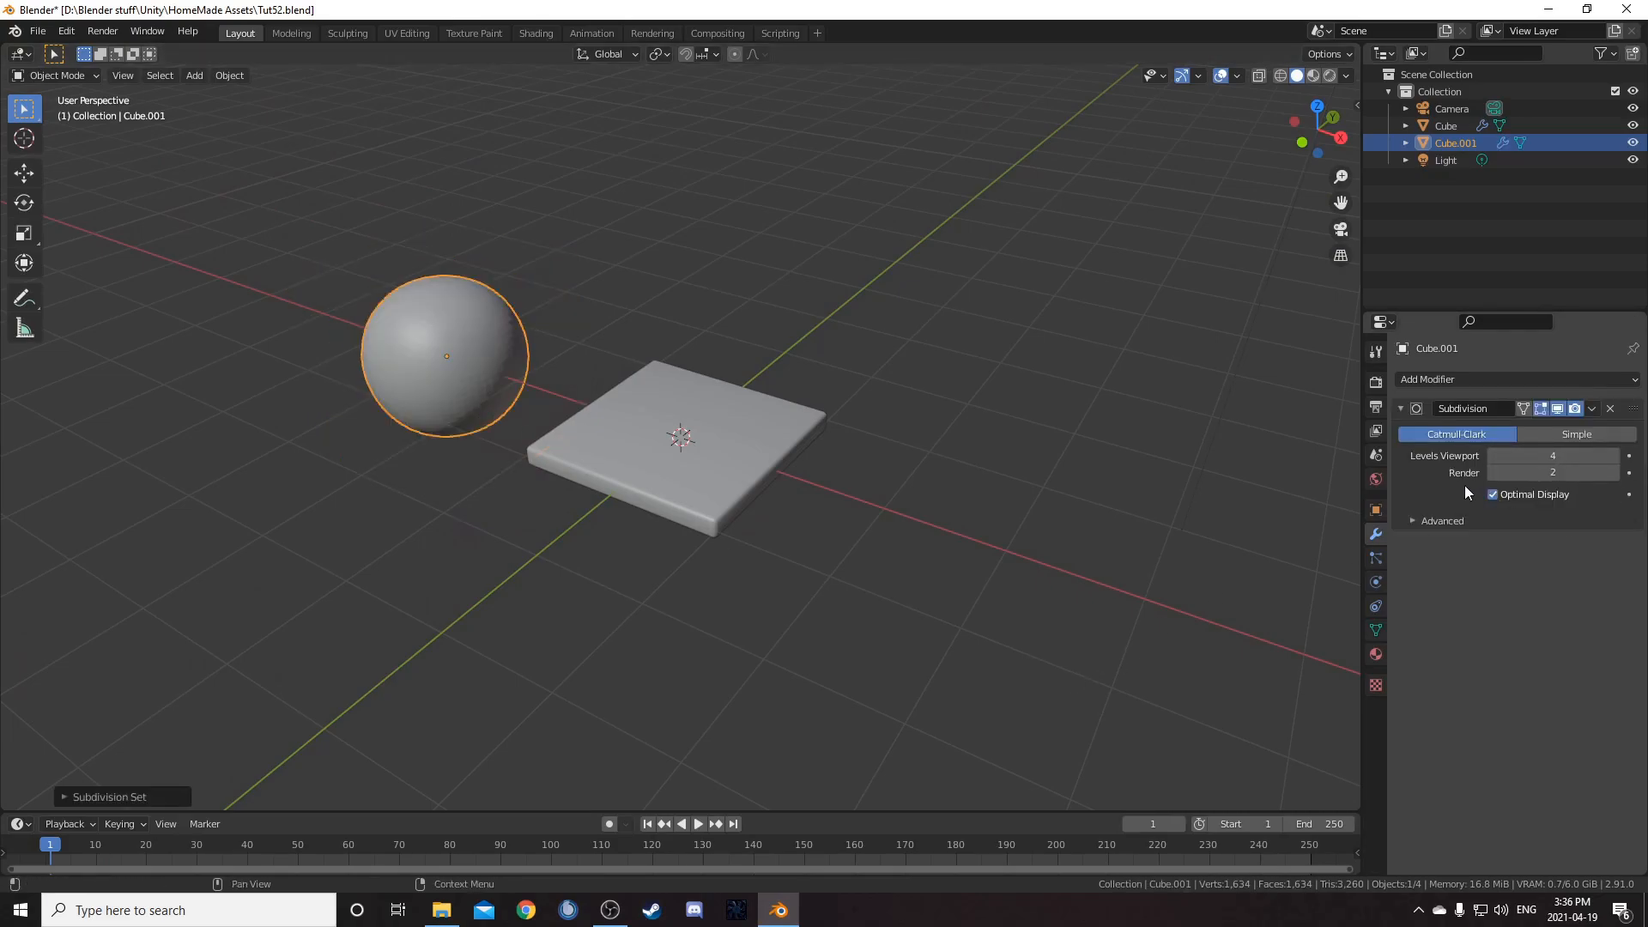
key(ctrl+a)
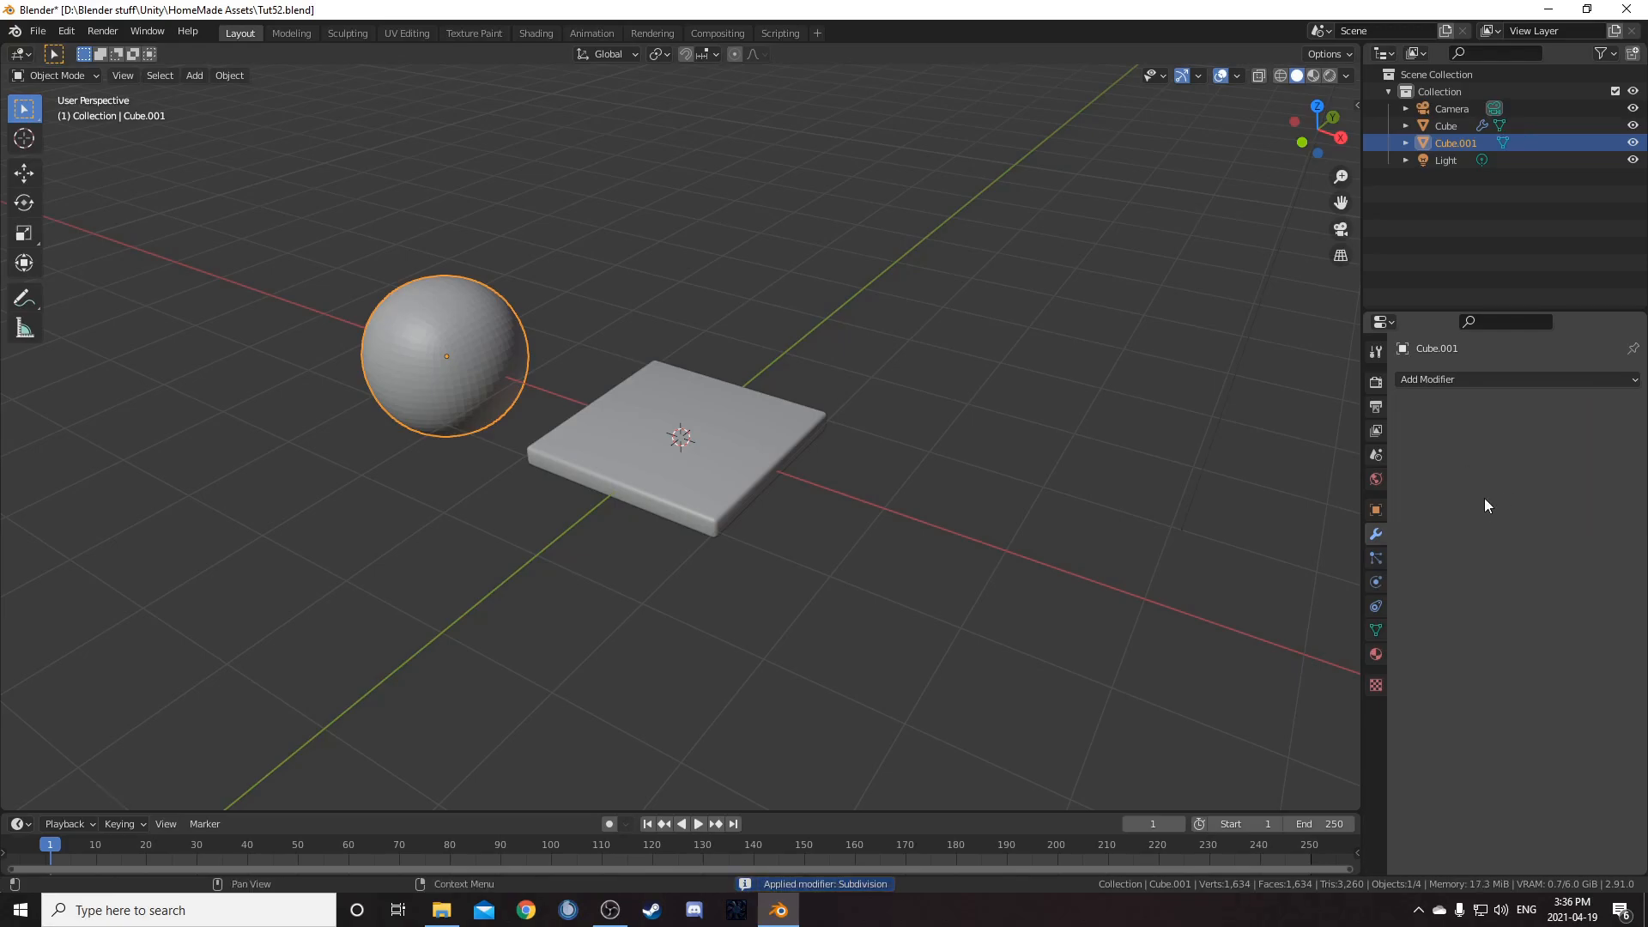
right_click(541, 456)
click(539, 456)
middle_drag(594, 492, 507, 373)
Step: Add a Cast modifier with Sphere shape to the ball, adjust its factor, and apply the modifier
click(1525, 384)
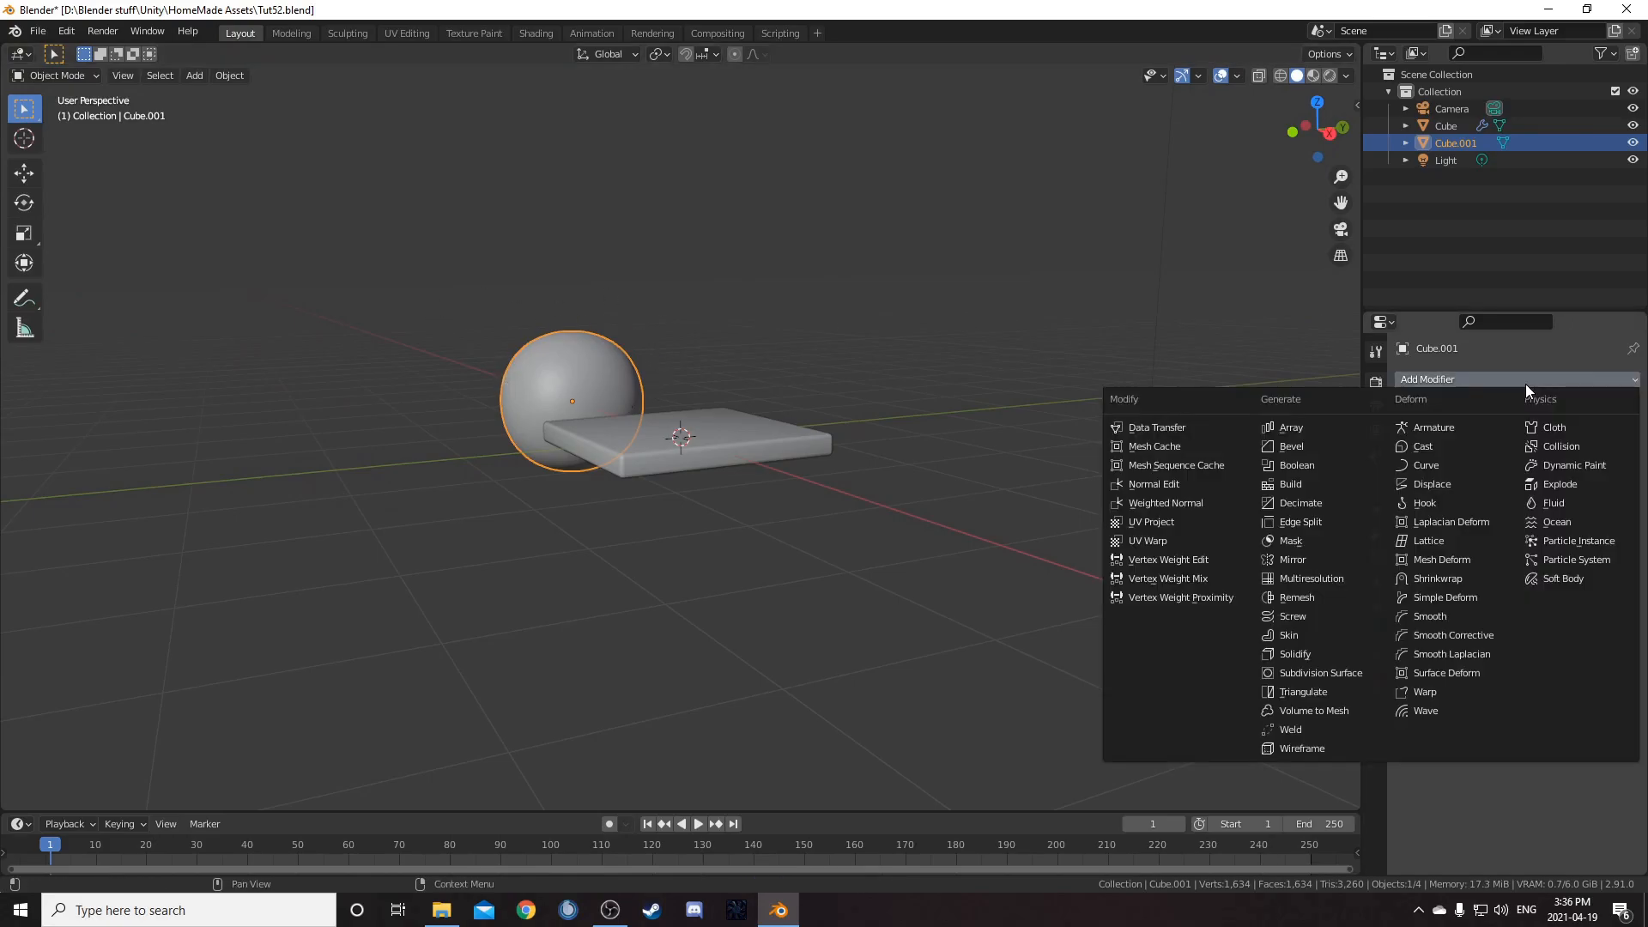
click(1449, 446)
double_click(1529, 474)
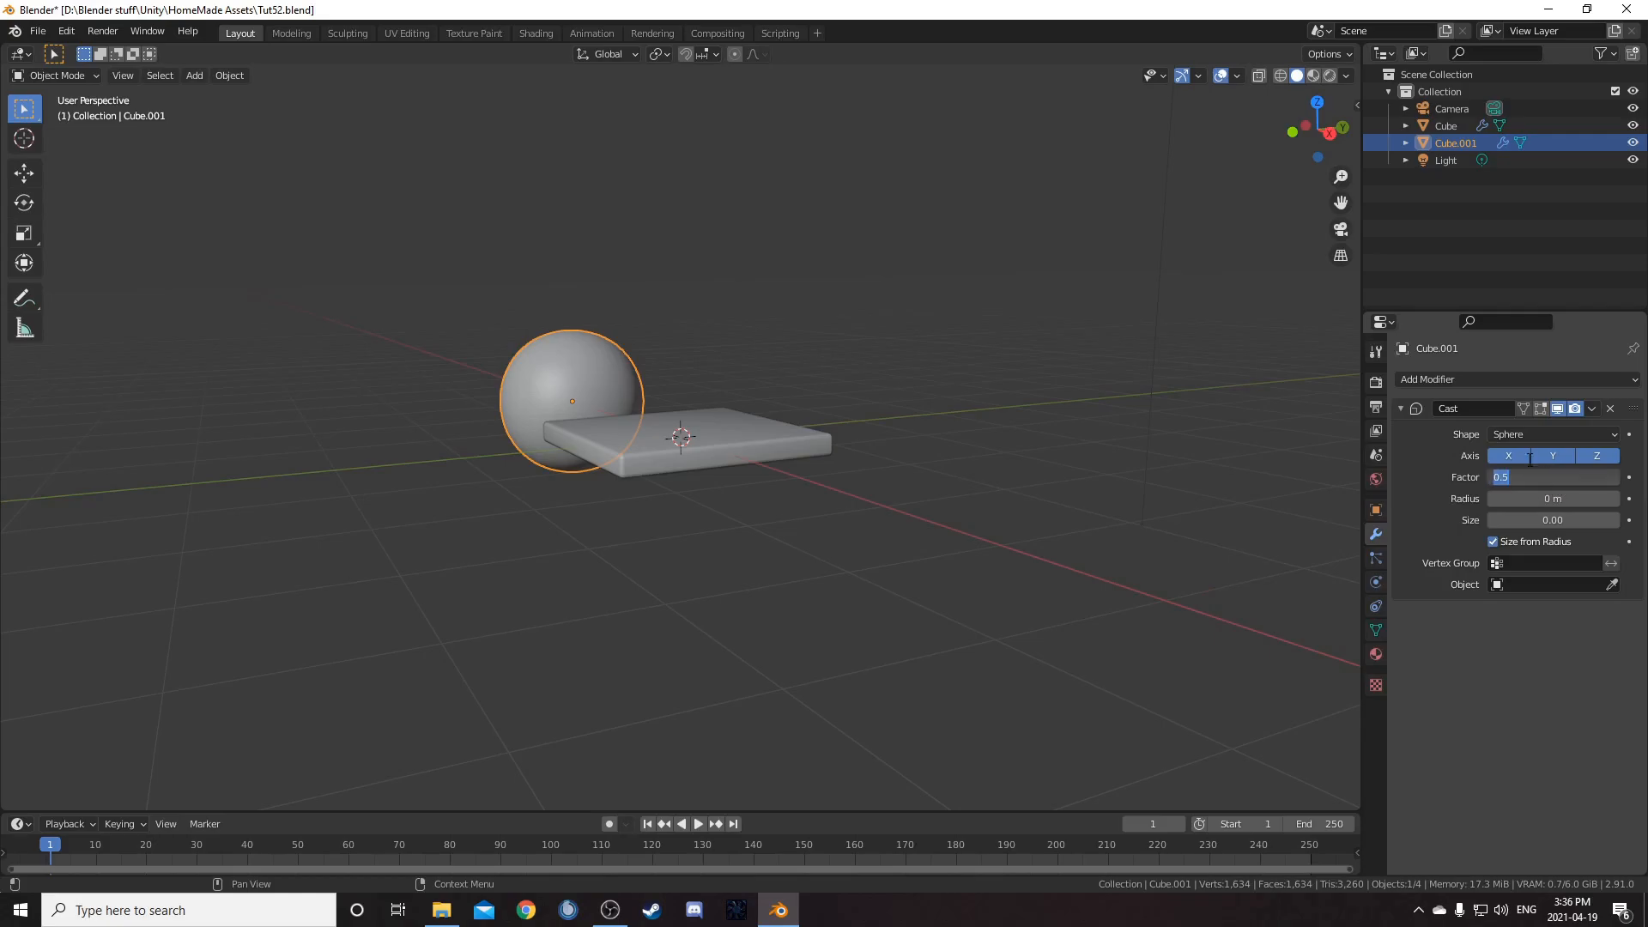
key(Return)
key(ctrl+a)
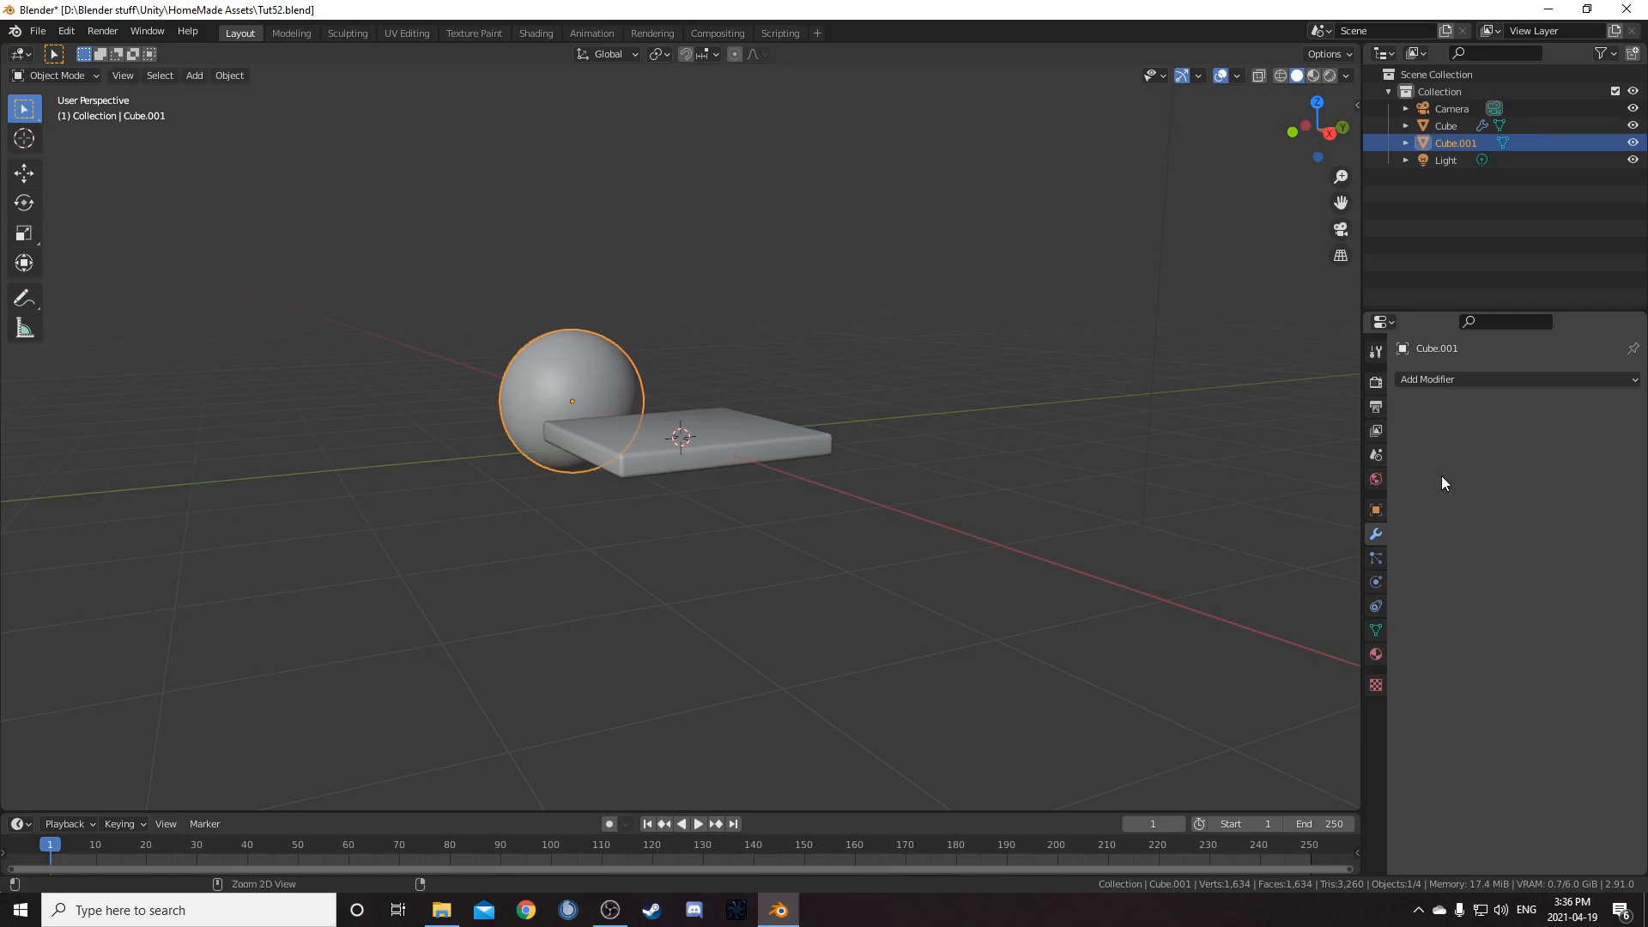
middle_drag(321, 418, 750, 415)
mouse_move(668, 525)
middle_down()
mouse_move(599, 511)
mouse_move(666, 517)
middle_up()
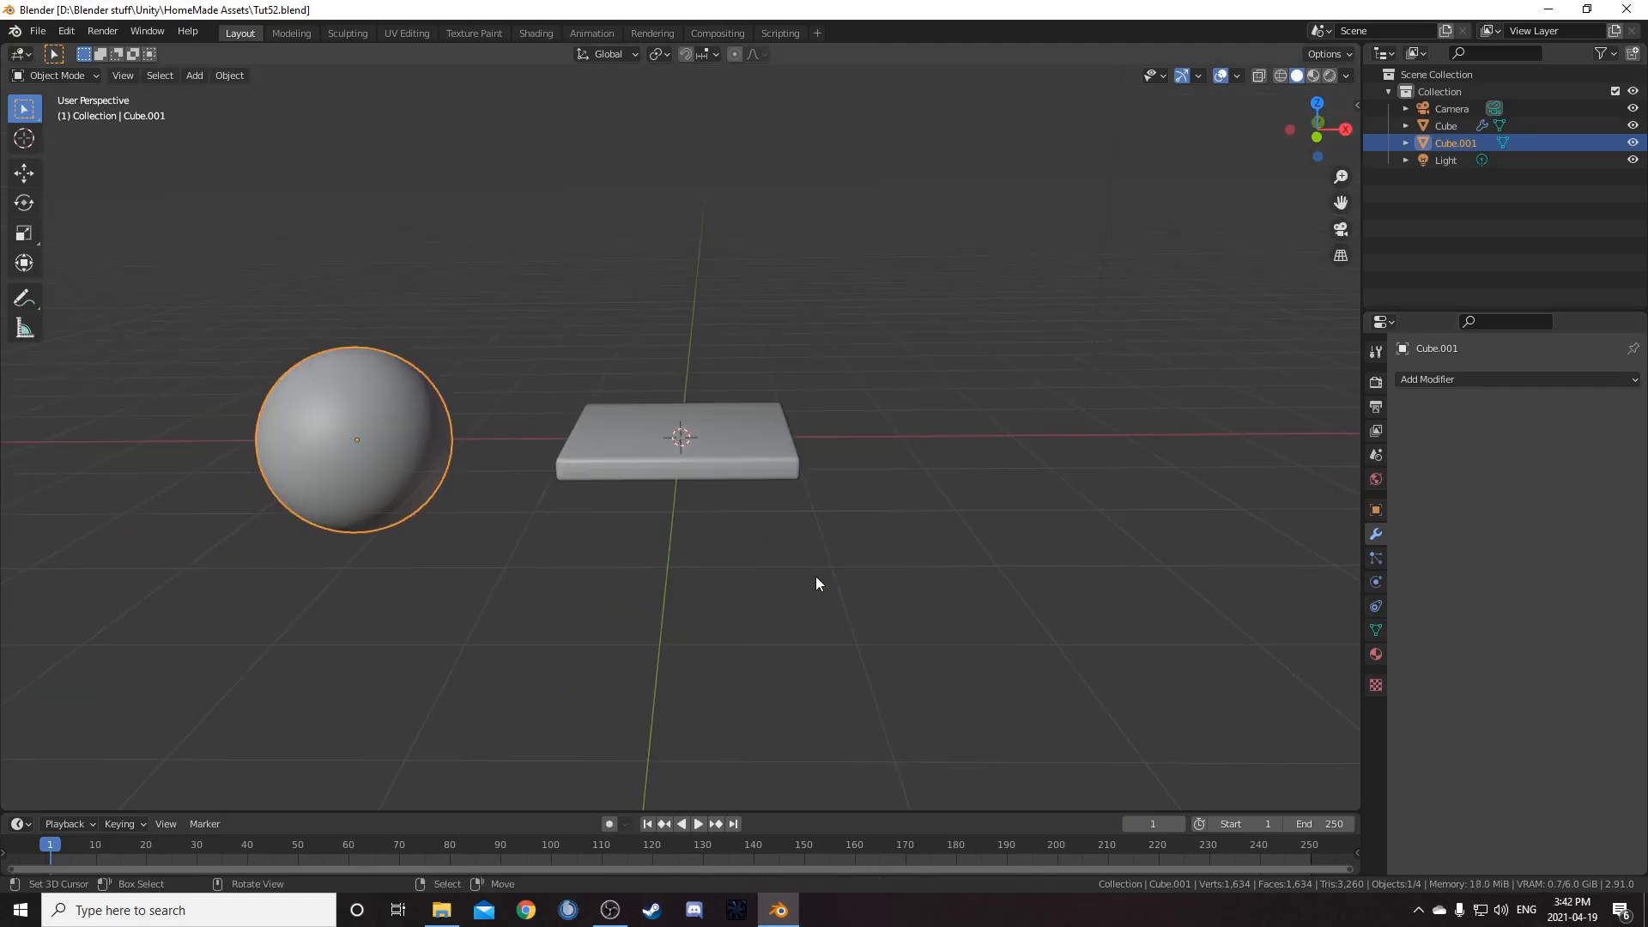
Step: Add a plane mesh and scale it by a factor of 10 as the floor
key(shift+a)
mouse_move(810, 539)
click(877, 539)
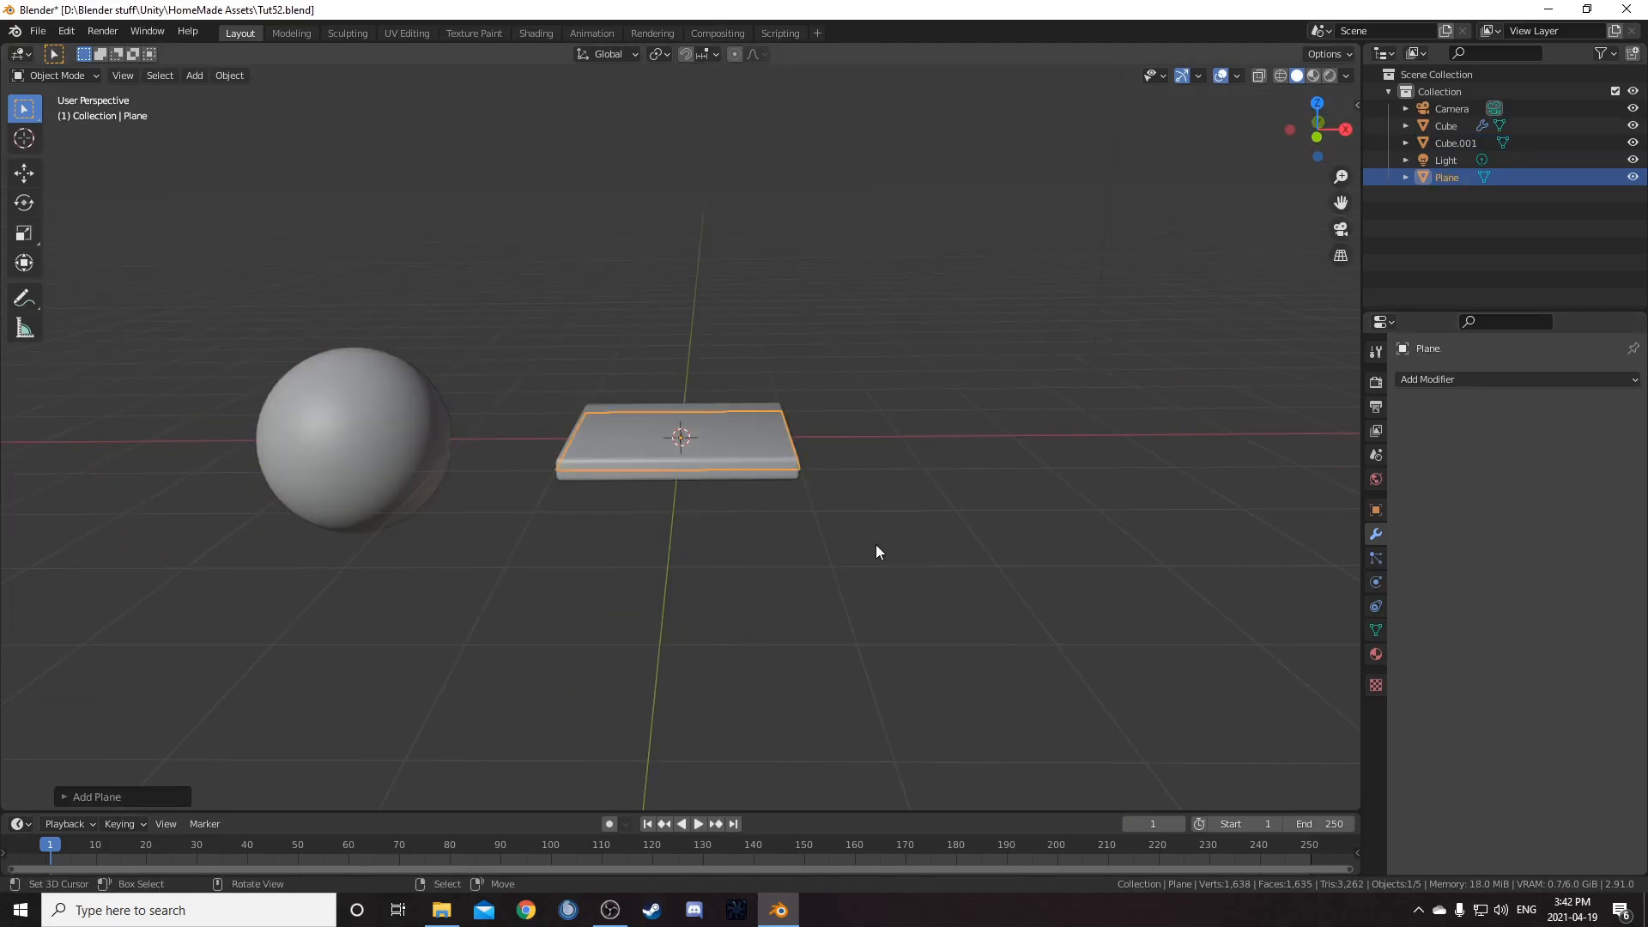
text(s10)
key(Return)
scroll(877, 550, down, 1)
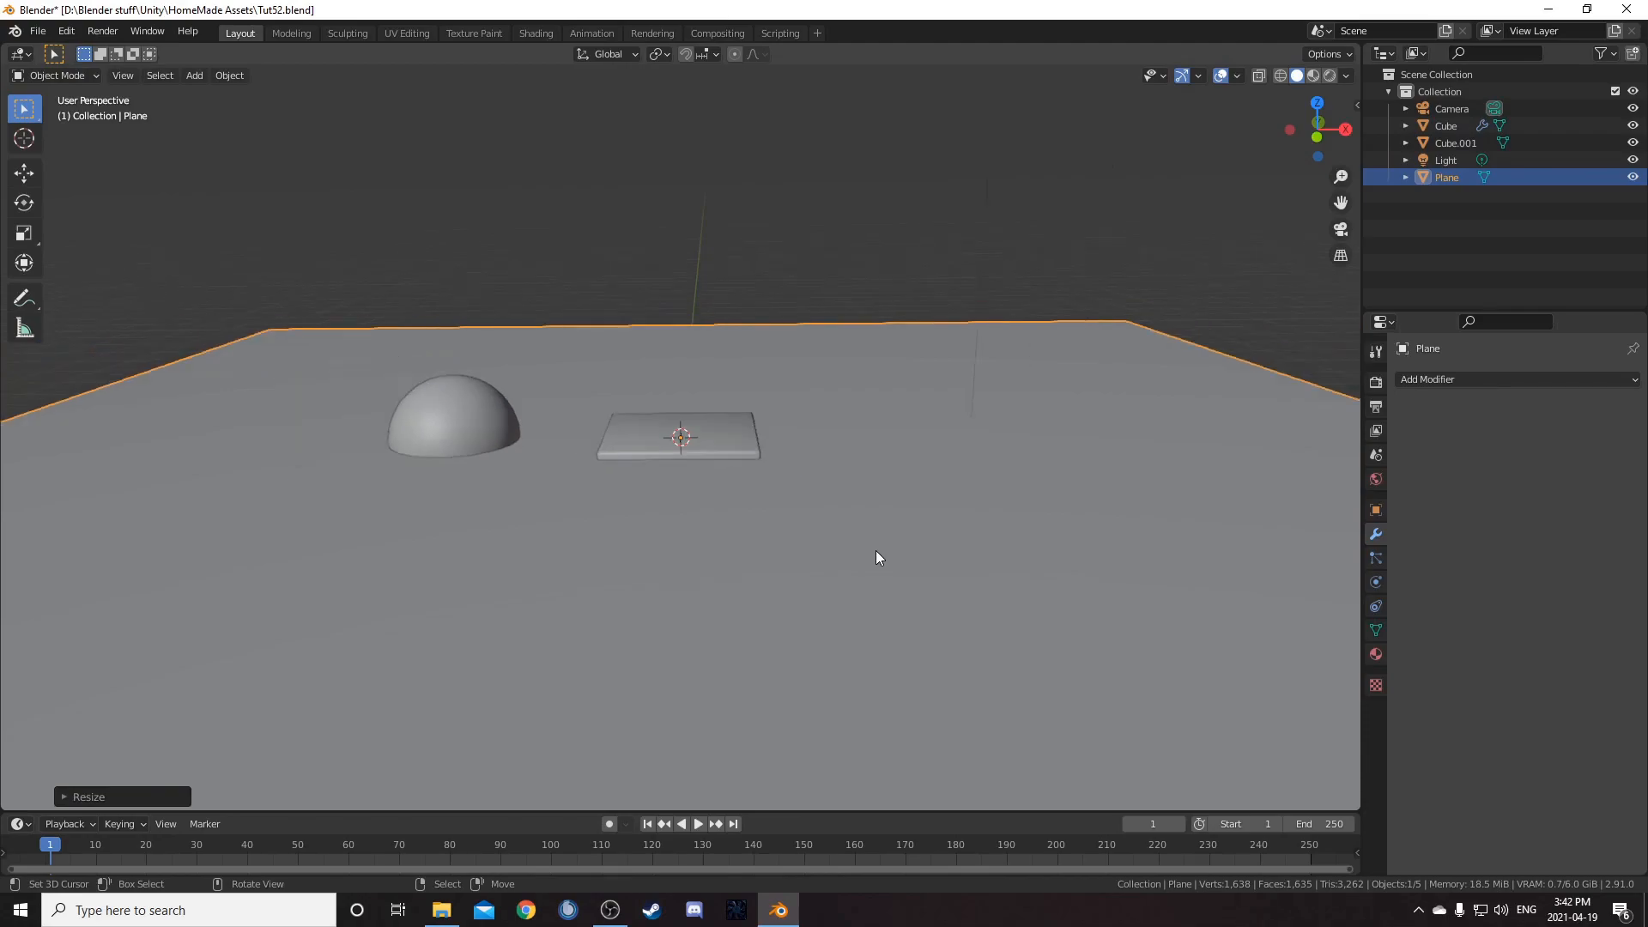
Step: Lower the floor plane along the Z axis until it sits beneath the ball and slab
scroll(877, 556, down, 3)
key(g)
key(z)
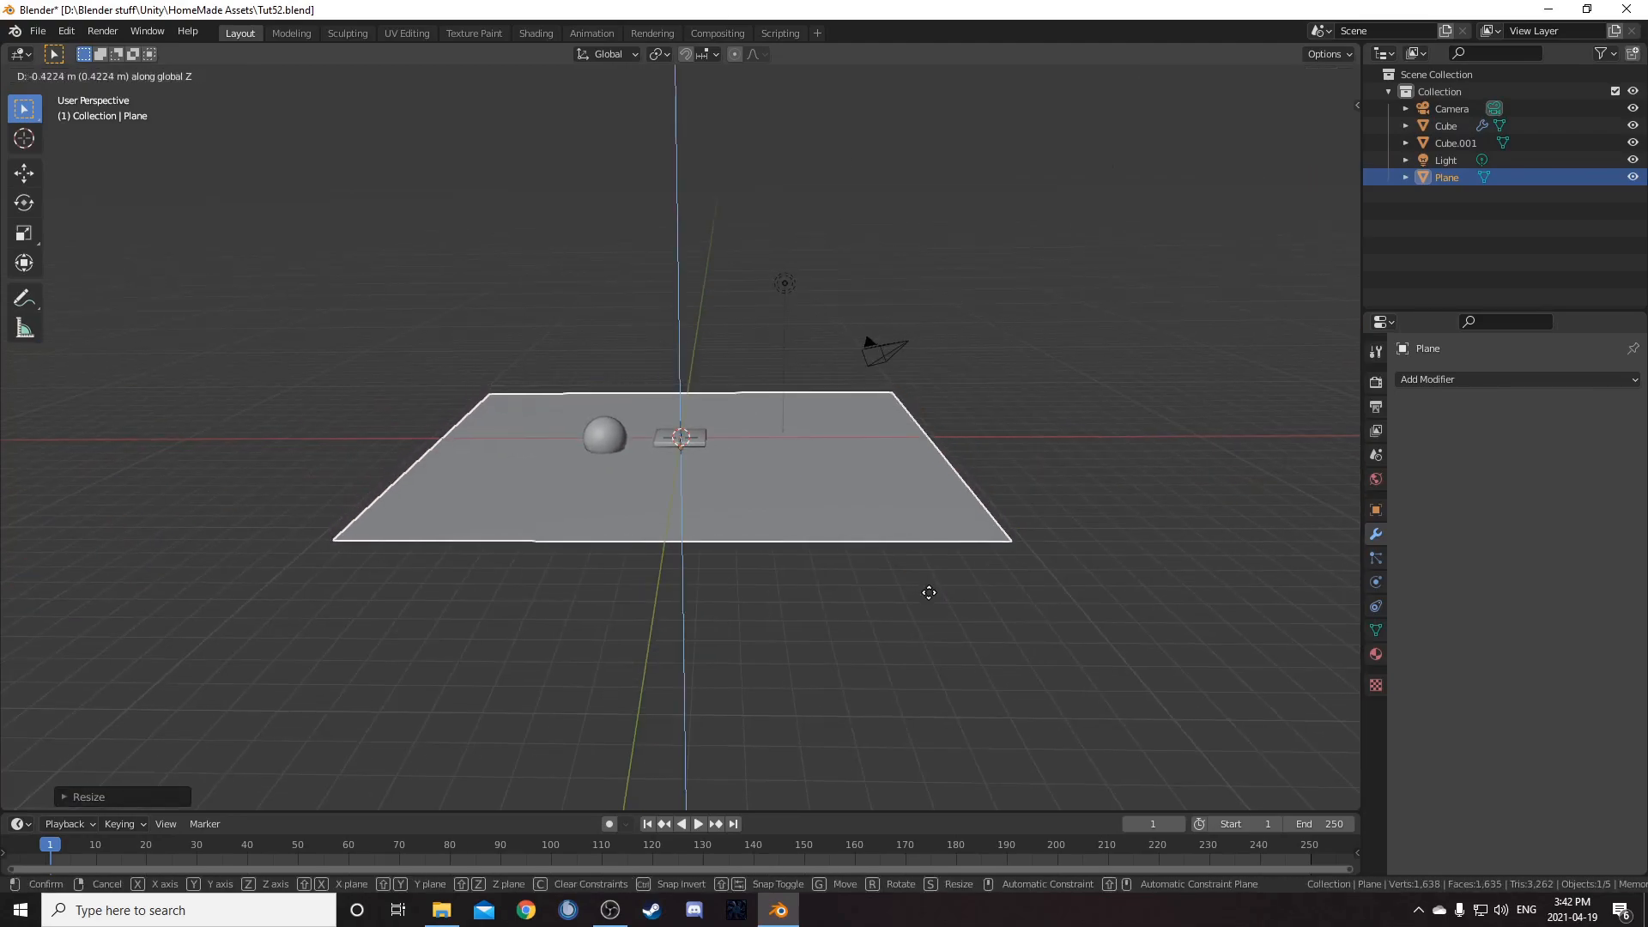
click(901, 589)
scroll(690, 479, up, 4)
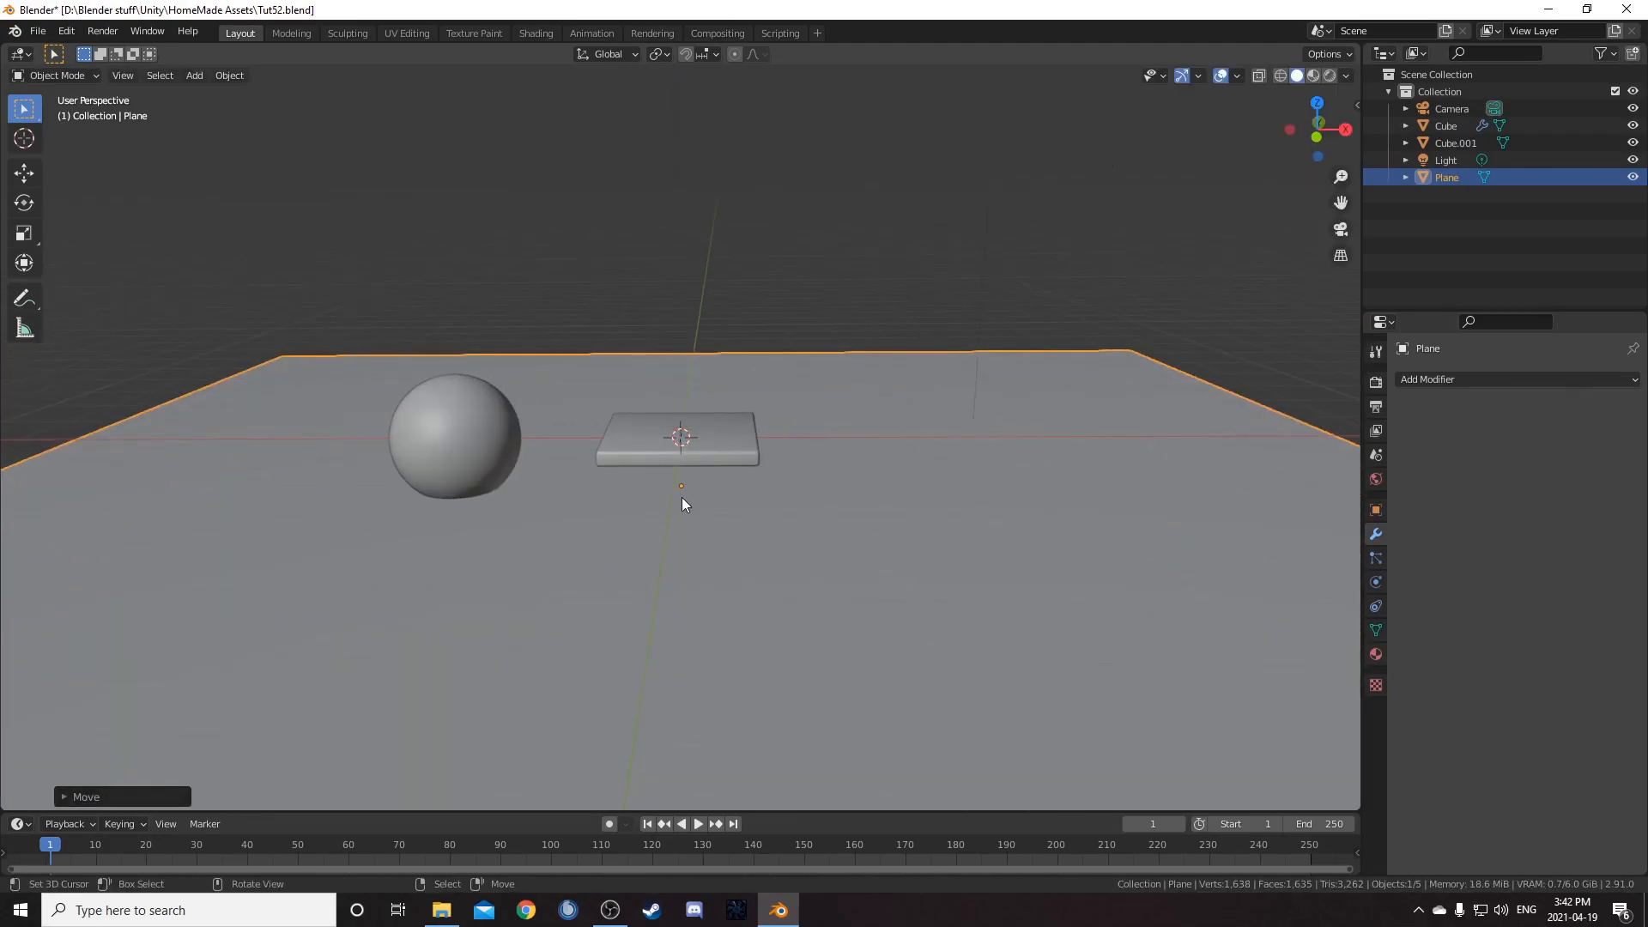
key(g)
key(z)
click(689, 512)
scroll(688, 523, down, 3)
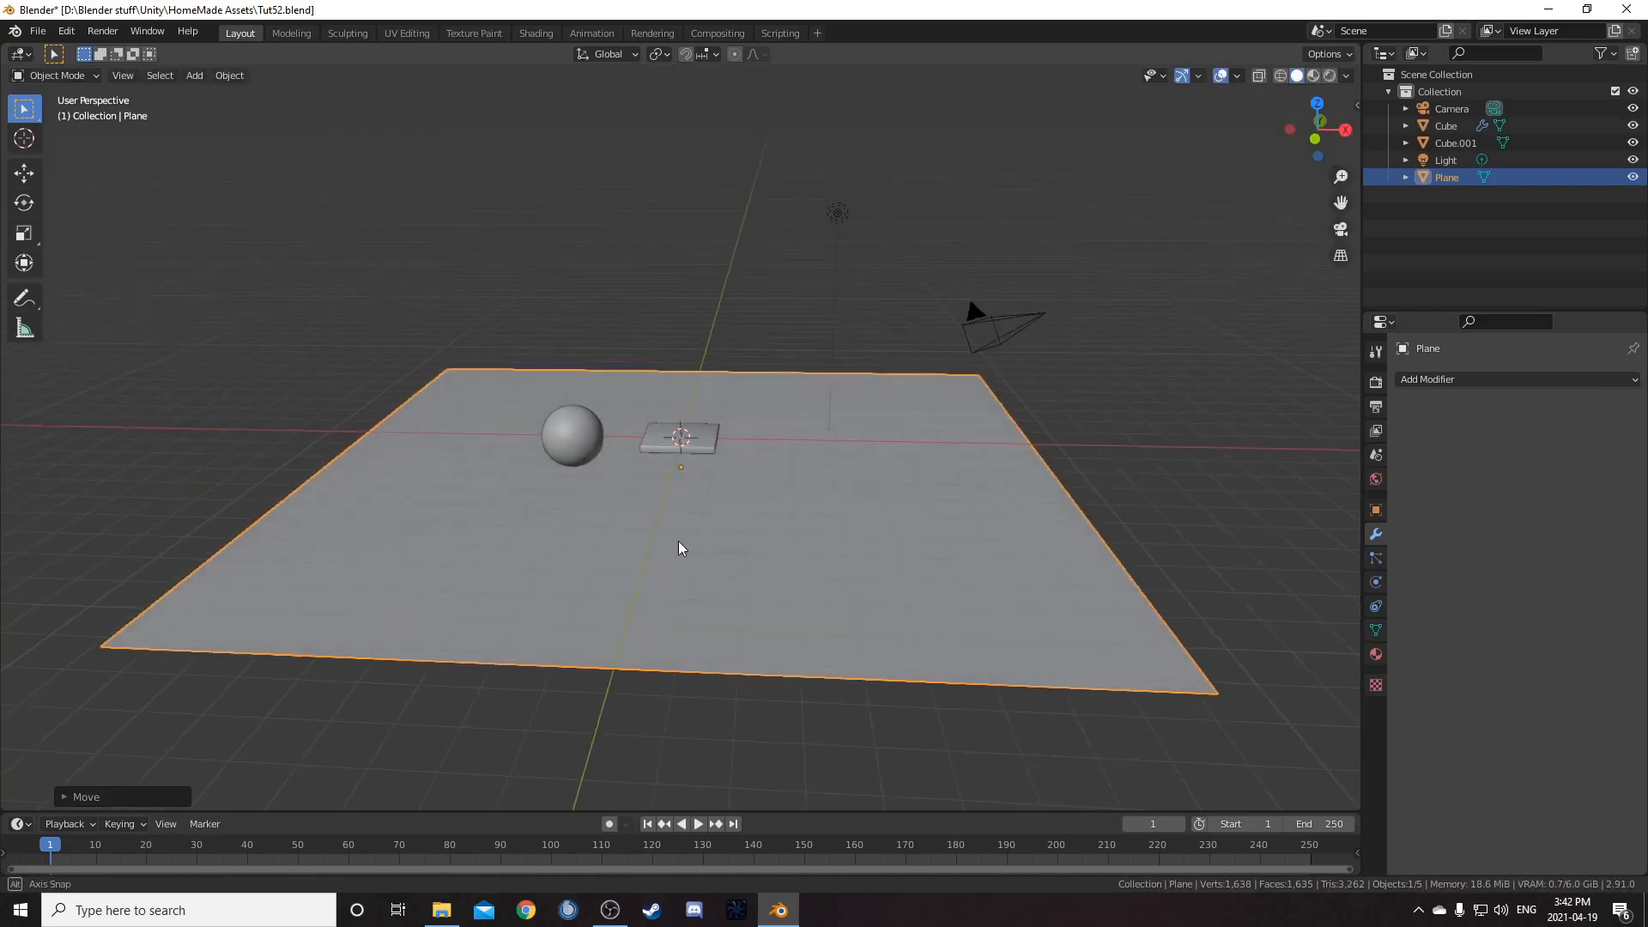
Step: In Edit Mode, extrude the plane's edge behind the ball about 13 m upward along Z as a back wall
key(Tab)
middle_drag(682, 536, 635, 535)
key(2)
click(340, 453)
middle_drag(674, 624, 670, 593)
key(e)
key(z)
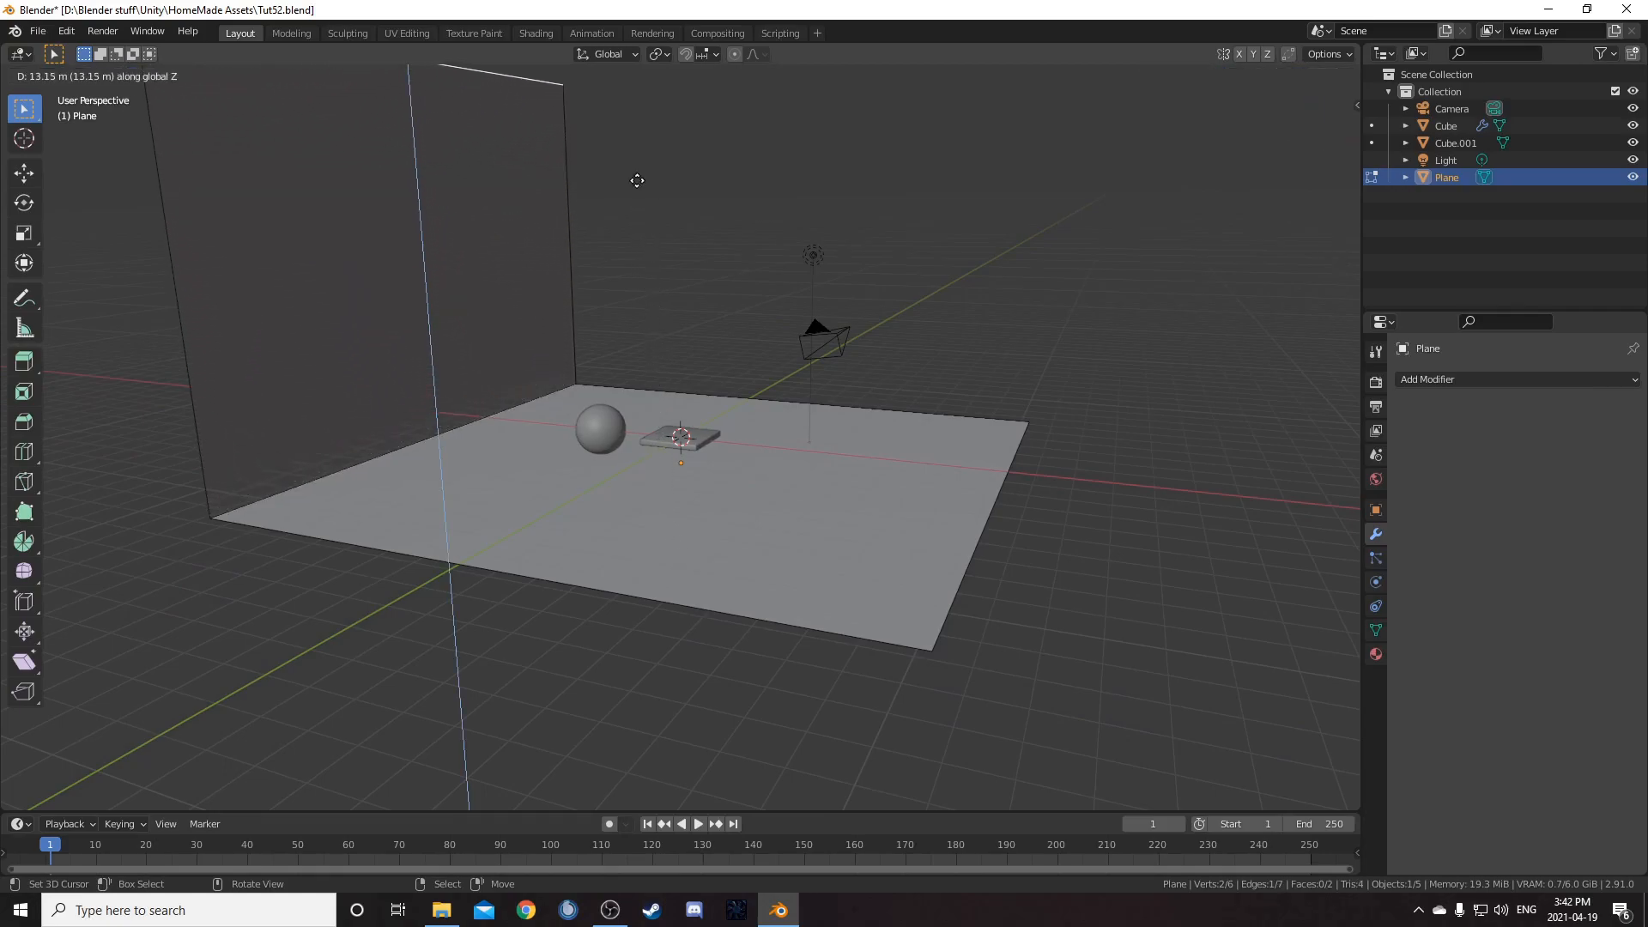
click(636, 182)
Step: Bevel the edge between the floor and back wall to a width of about 0.446 m with 9 segments
scroll(681, 338, up, 4)
shift+middle_drag(703, 388, 962, 471)
scroll(876, 523, down, 4)
click(519, 468)
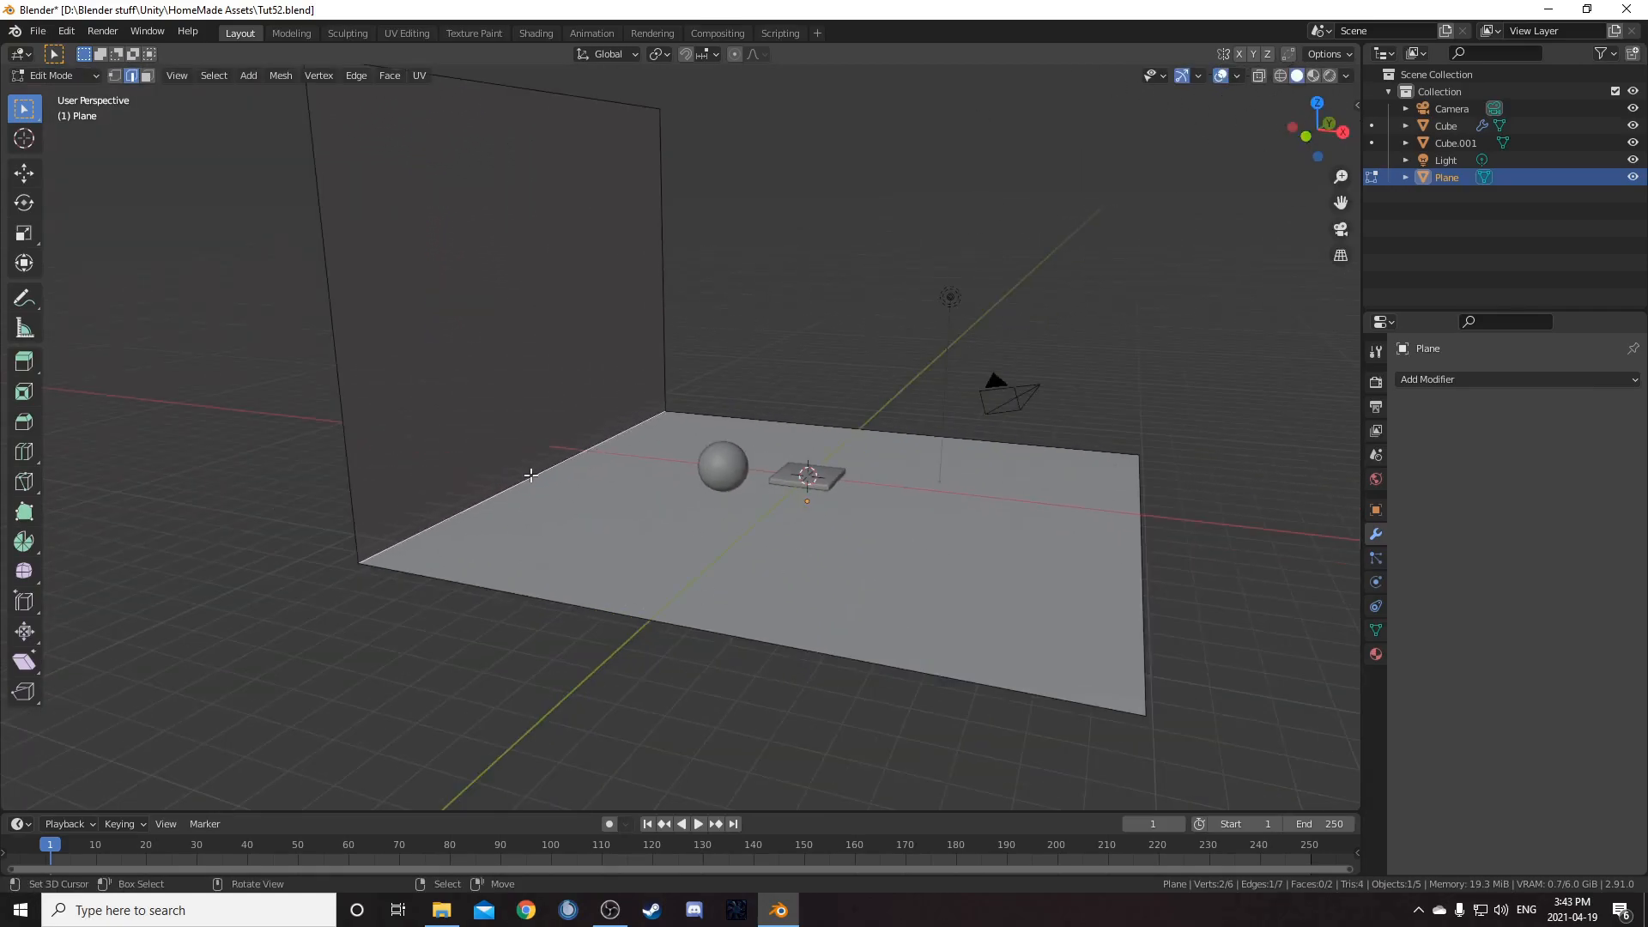
key(ctrl+b)
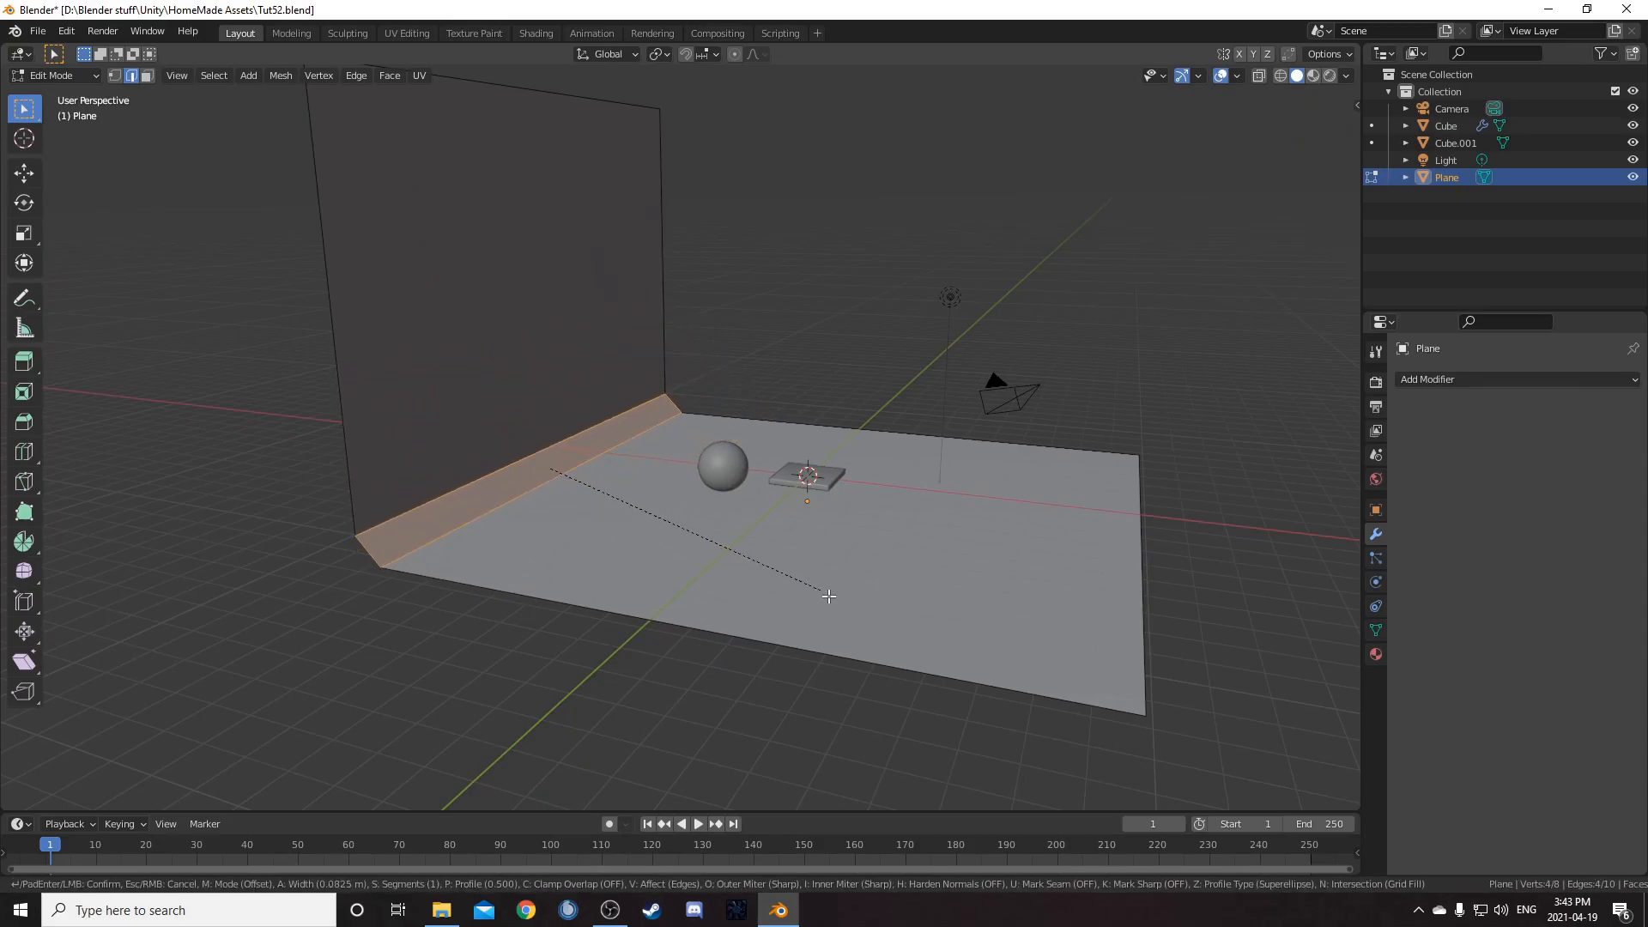
scroll(905, 620, up, 8)
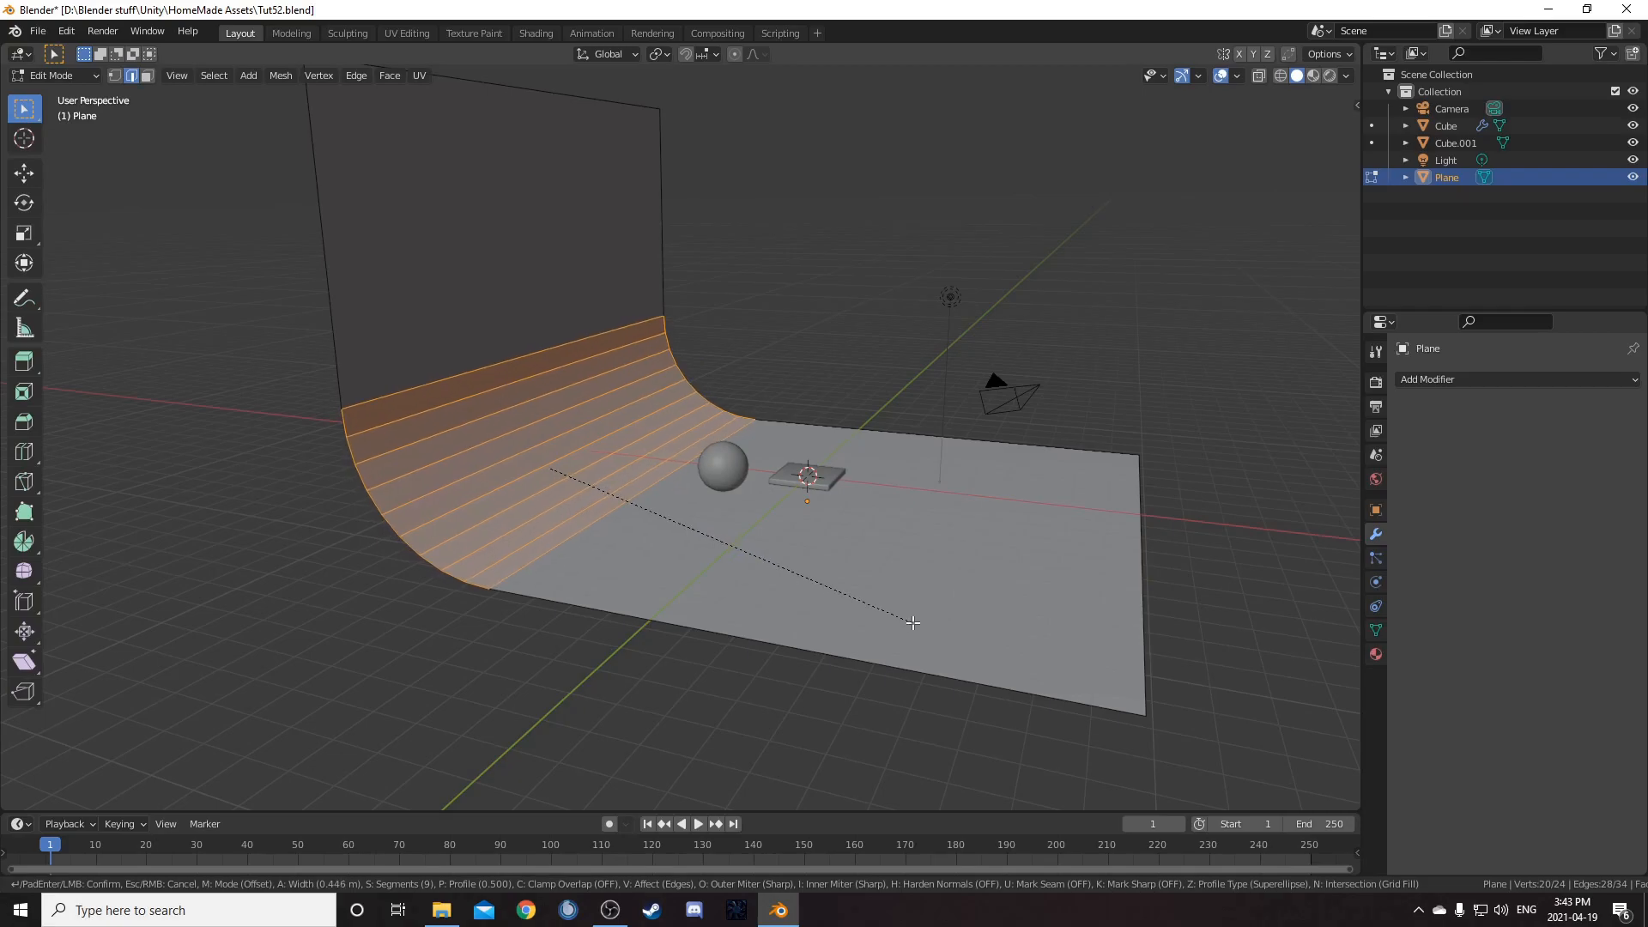
click(912, 623)
Step: Return to Object Mode and shade the curved backdrop smooth
middle_drag(912, 625, 853, 620)
key(Tab)
right_click(845, 615)
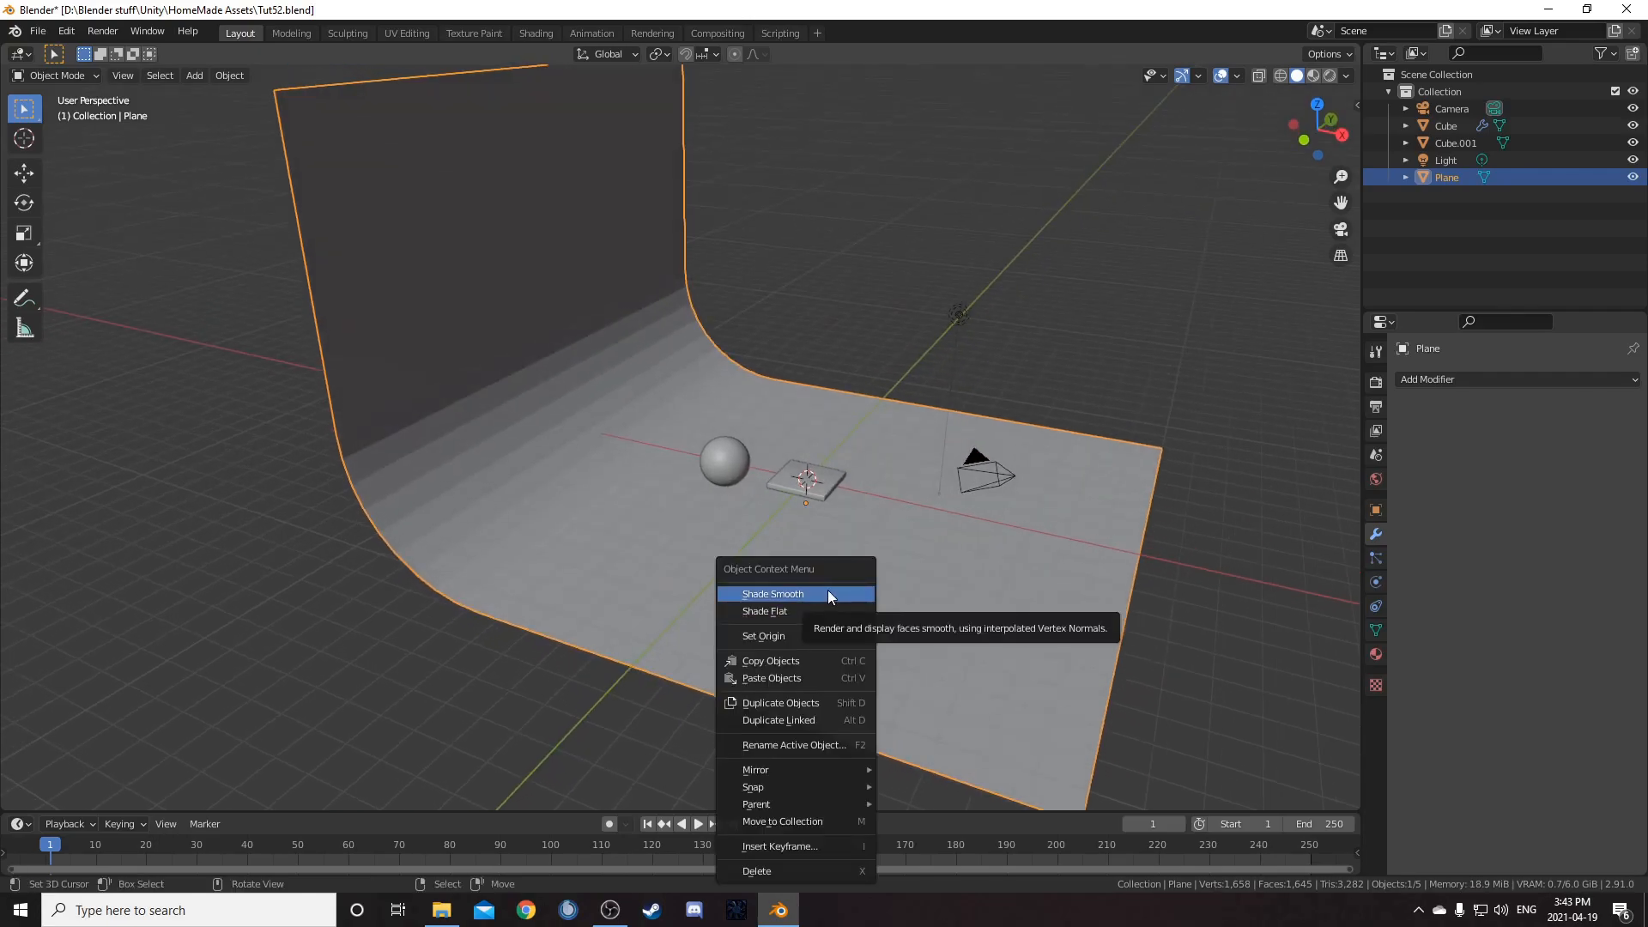
click(825, 594)
Step: Delete the default light from the scene
mouse_move(912, 646)
middle_down()
mouse_move(904, 630)
mouse_move(996, 618)
mouse_move(957, 369)
middle_up()
click(954, 358)
key(x)
click(955, 358)
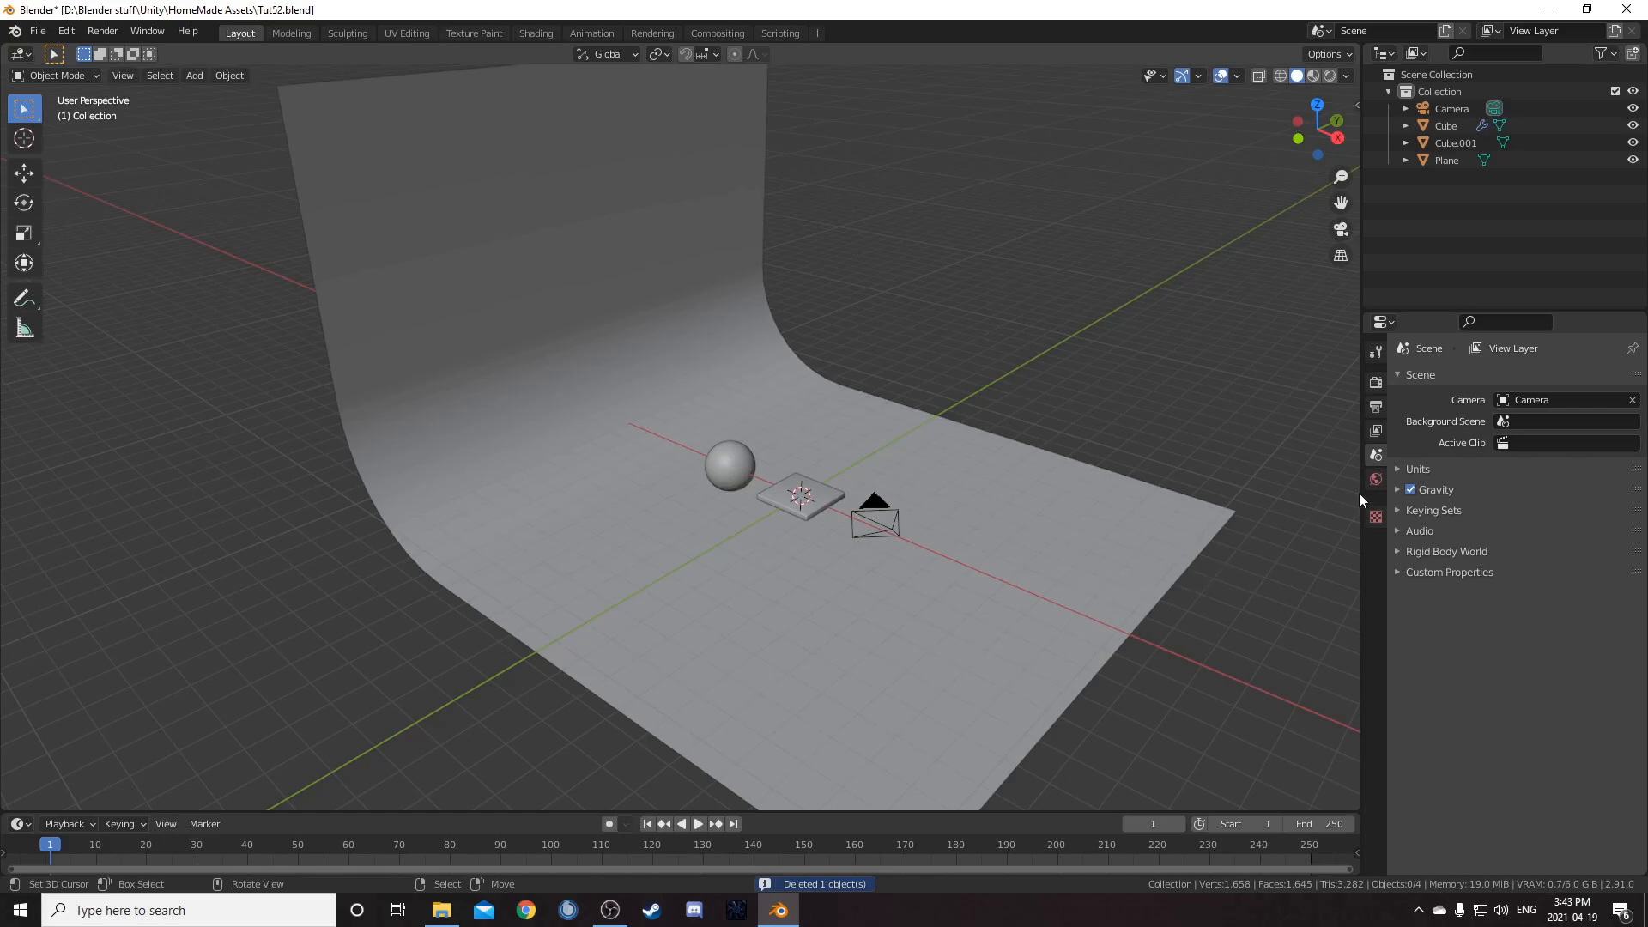
Step: Use an Environment Texture as the world background's color
click(1375, 478)
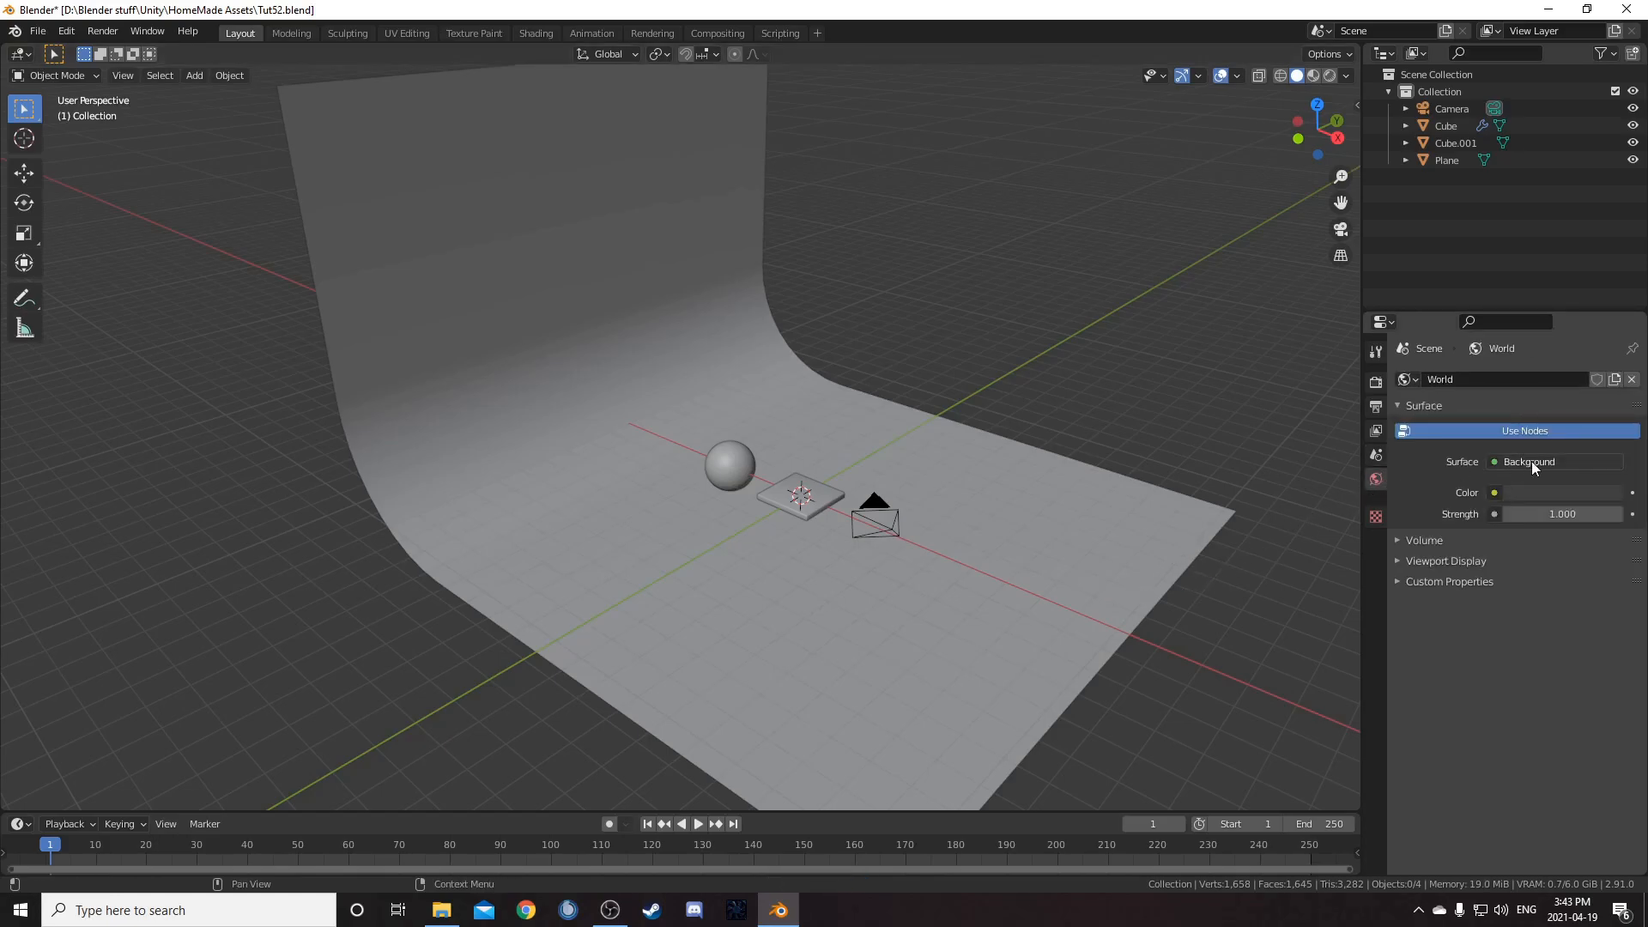
click(1494, 493)
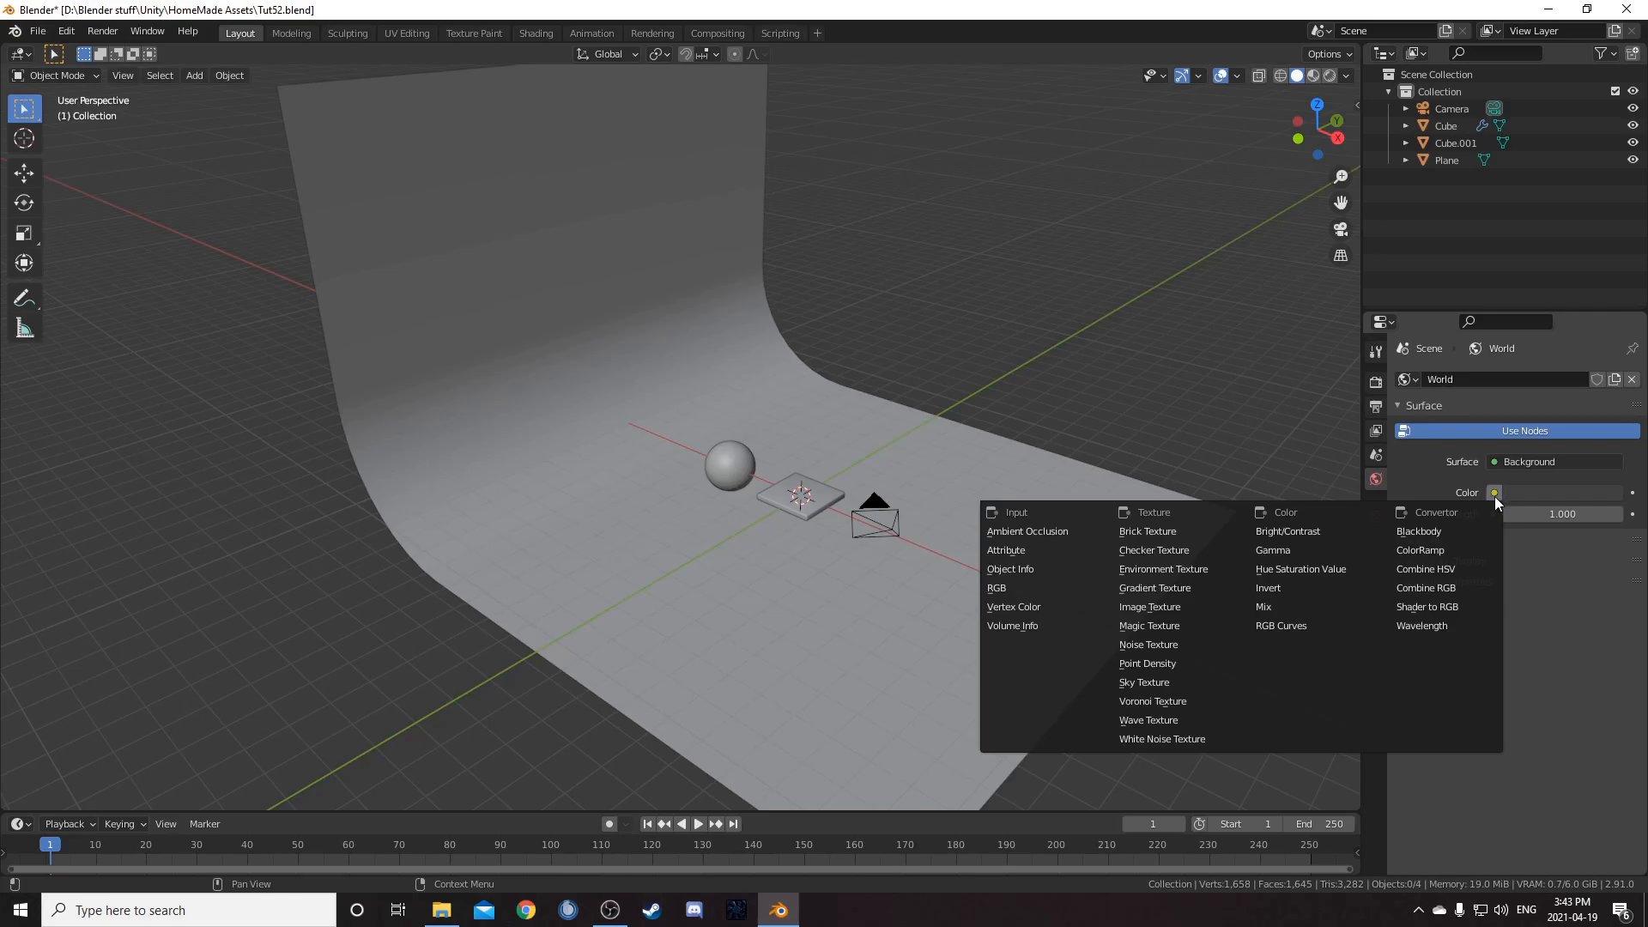
click(1176, 568)
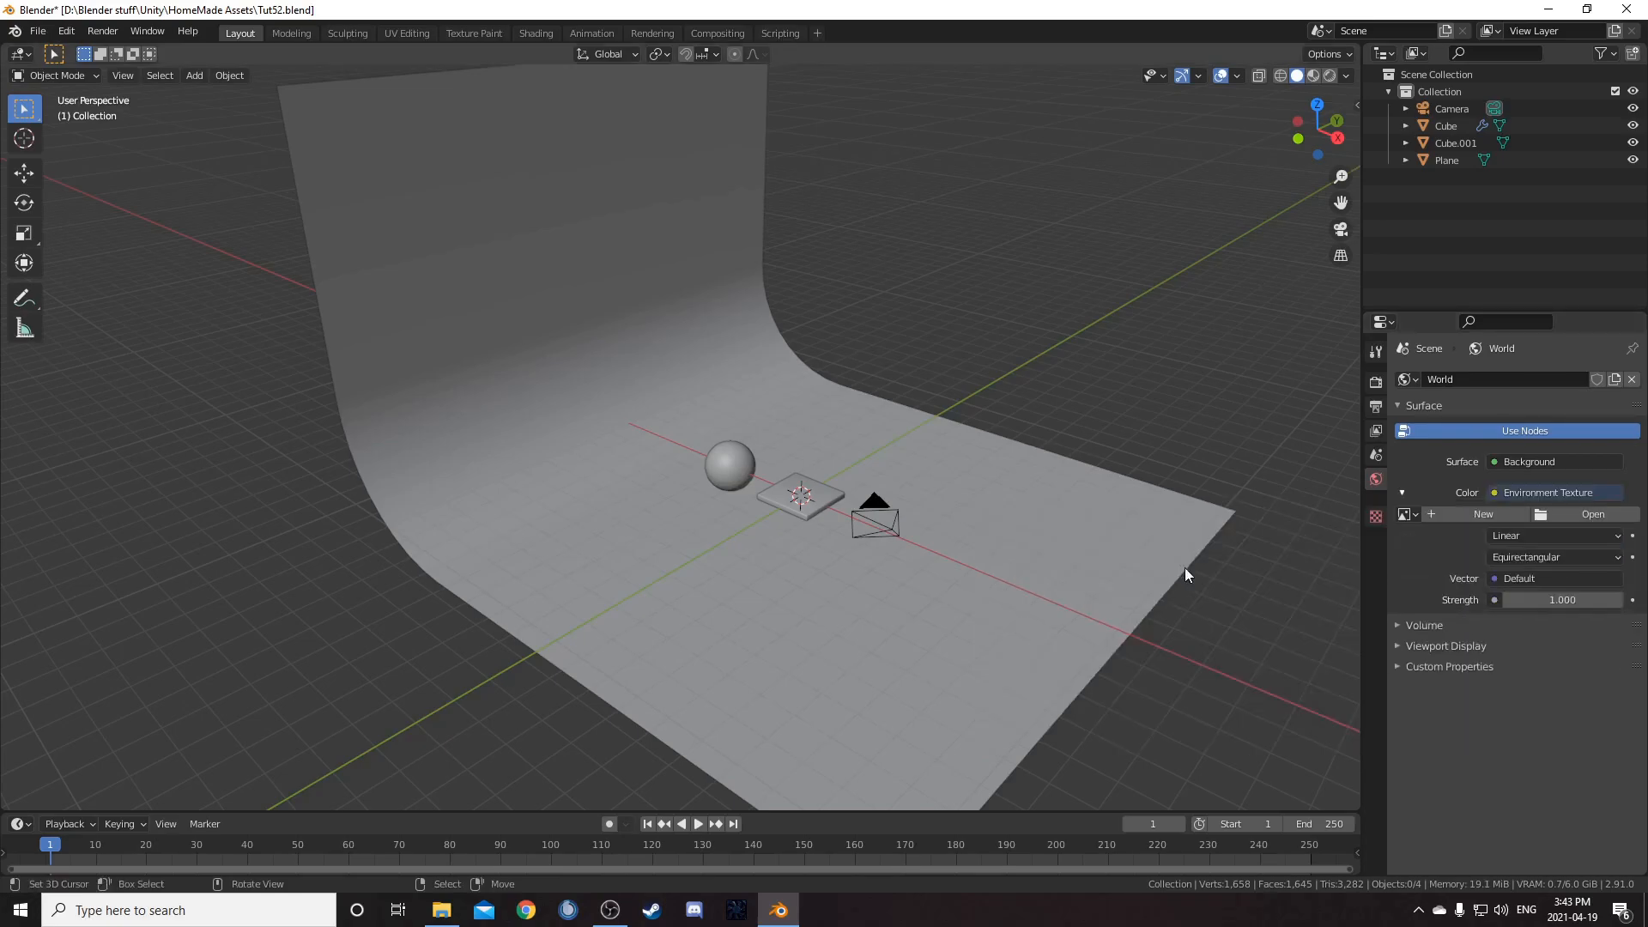
Step: Load cayley_interior_1k.hdr from the HDRIHaven folder inside HDRs as the environment image
click(1599, 514)
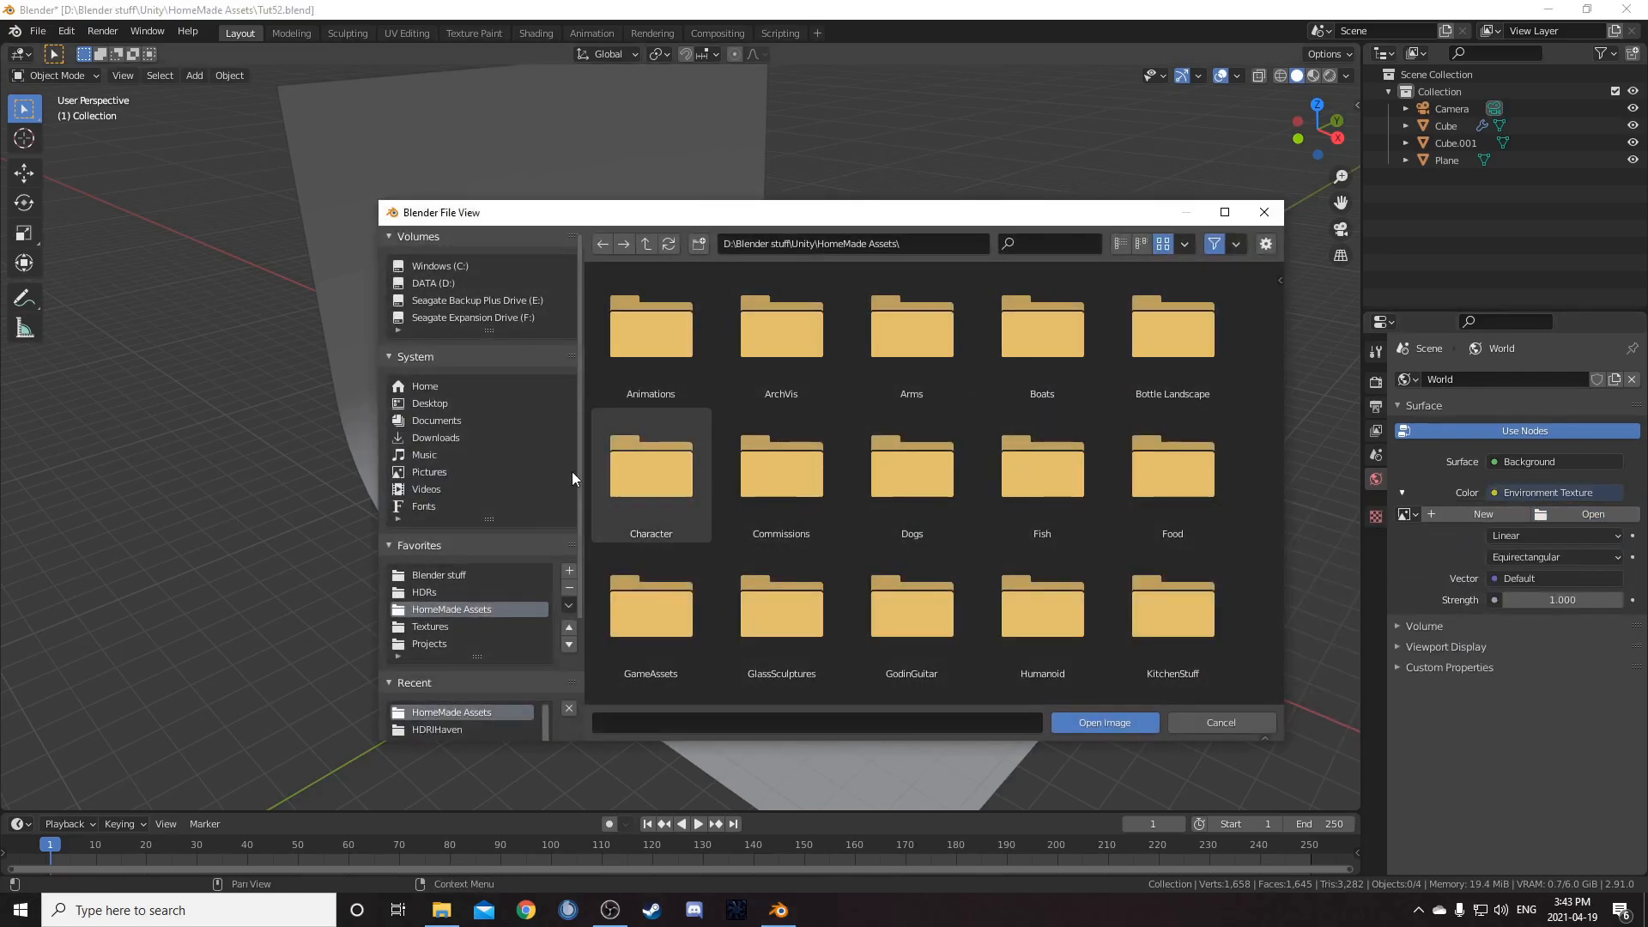
click(433, 593)
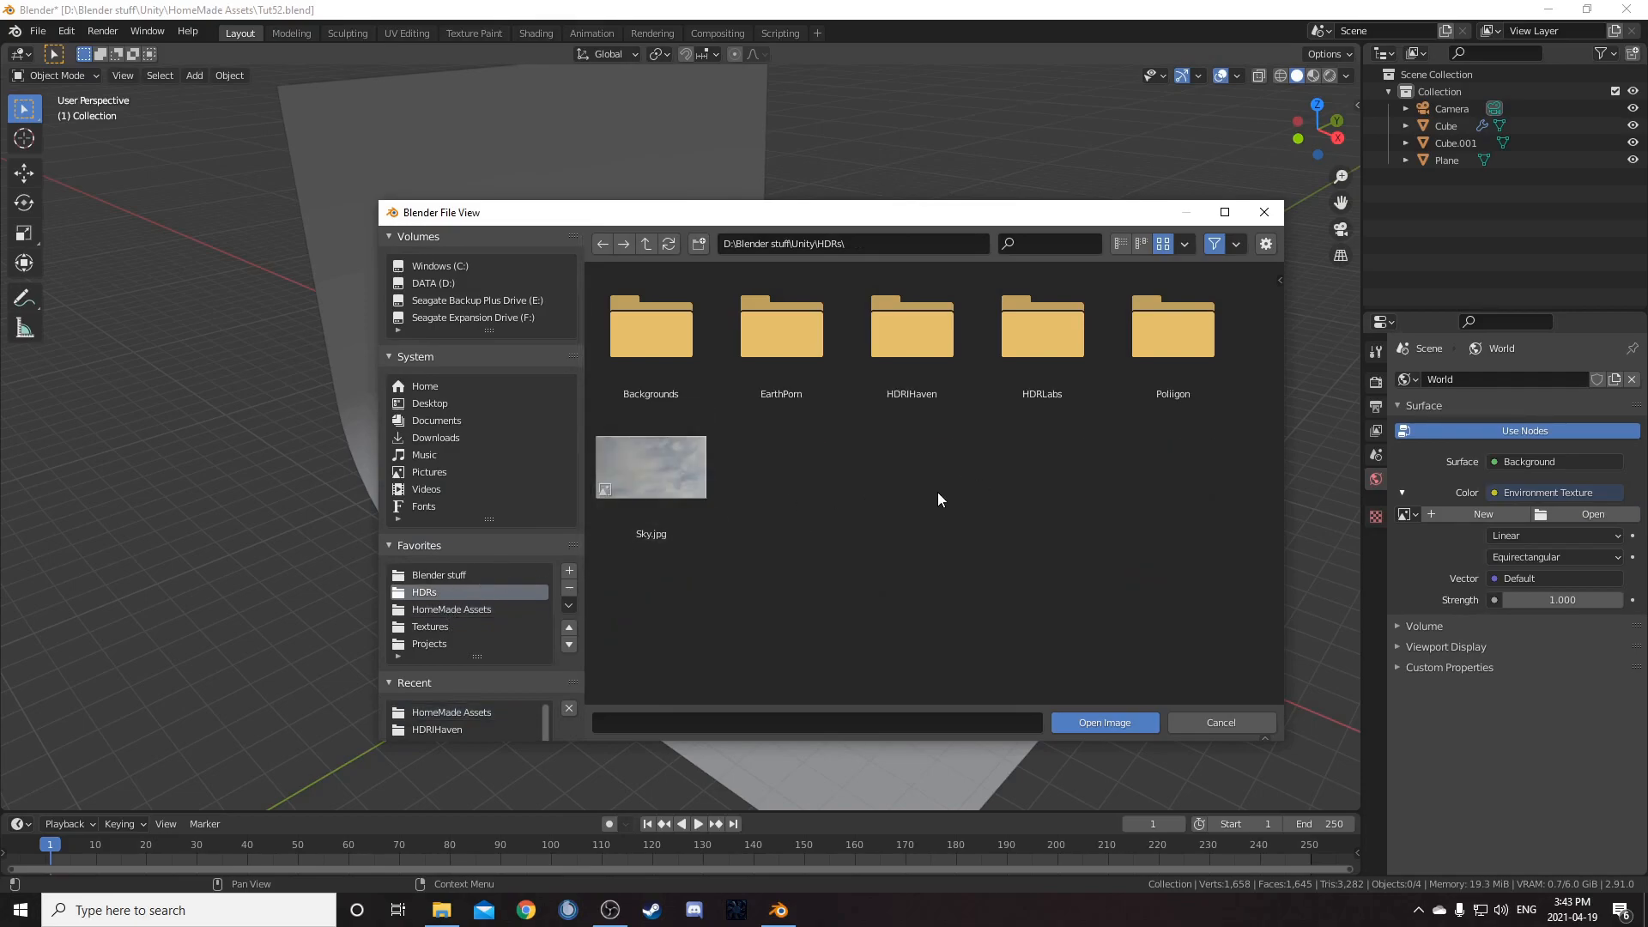
click(920, 343)
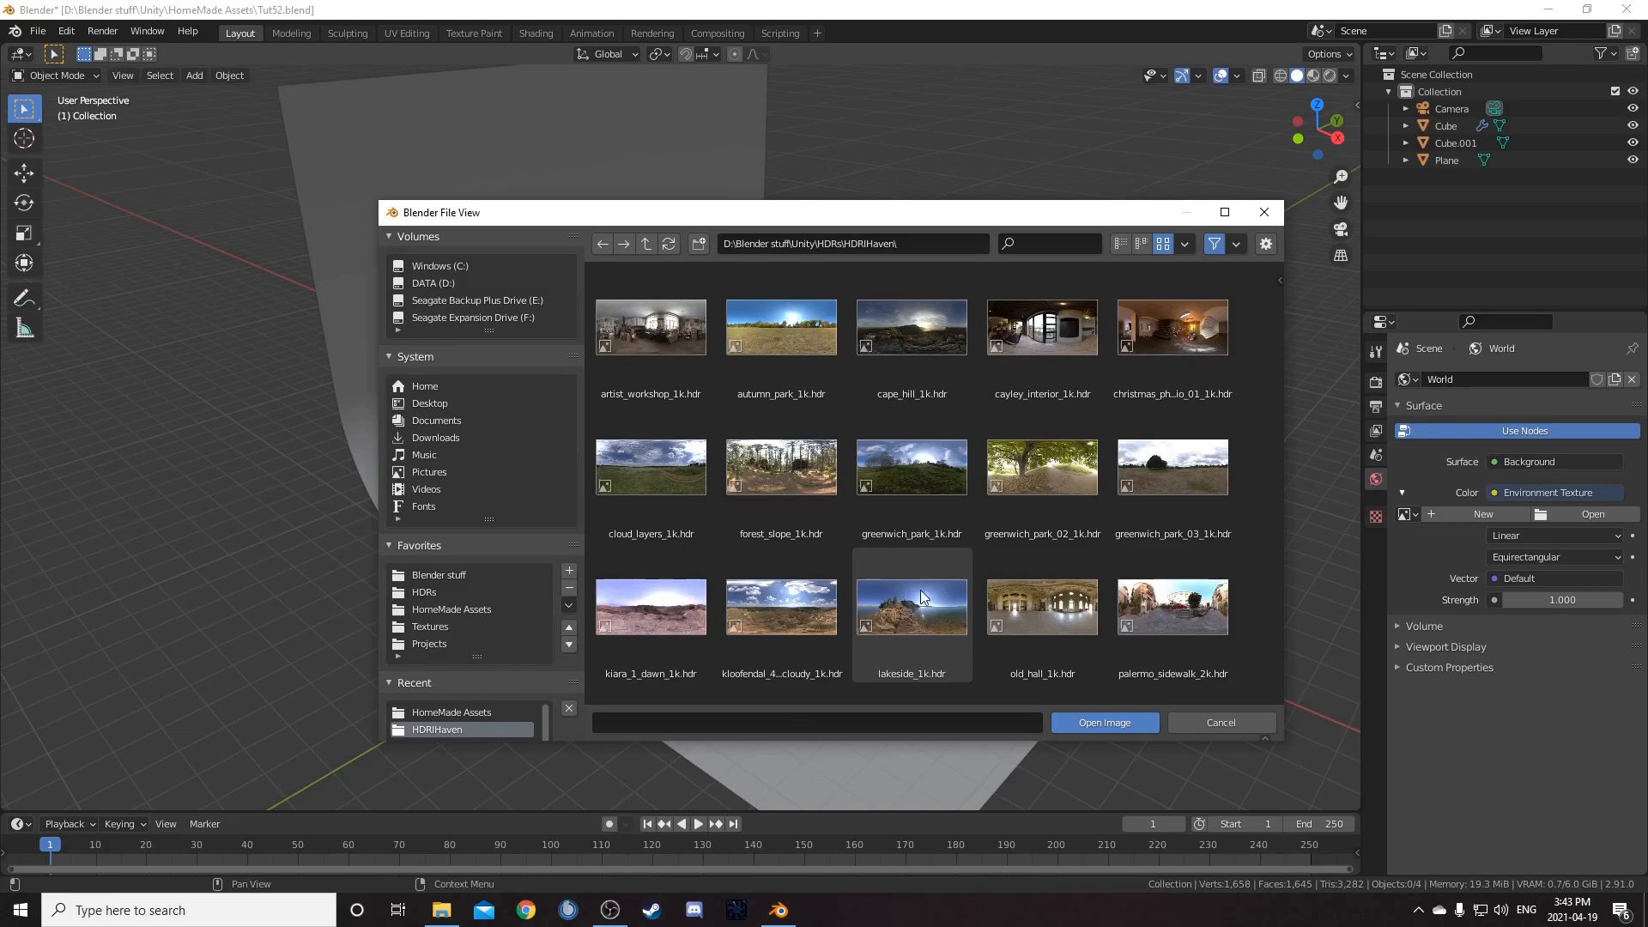
click(1047, 361)
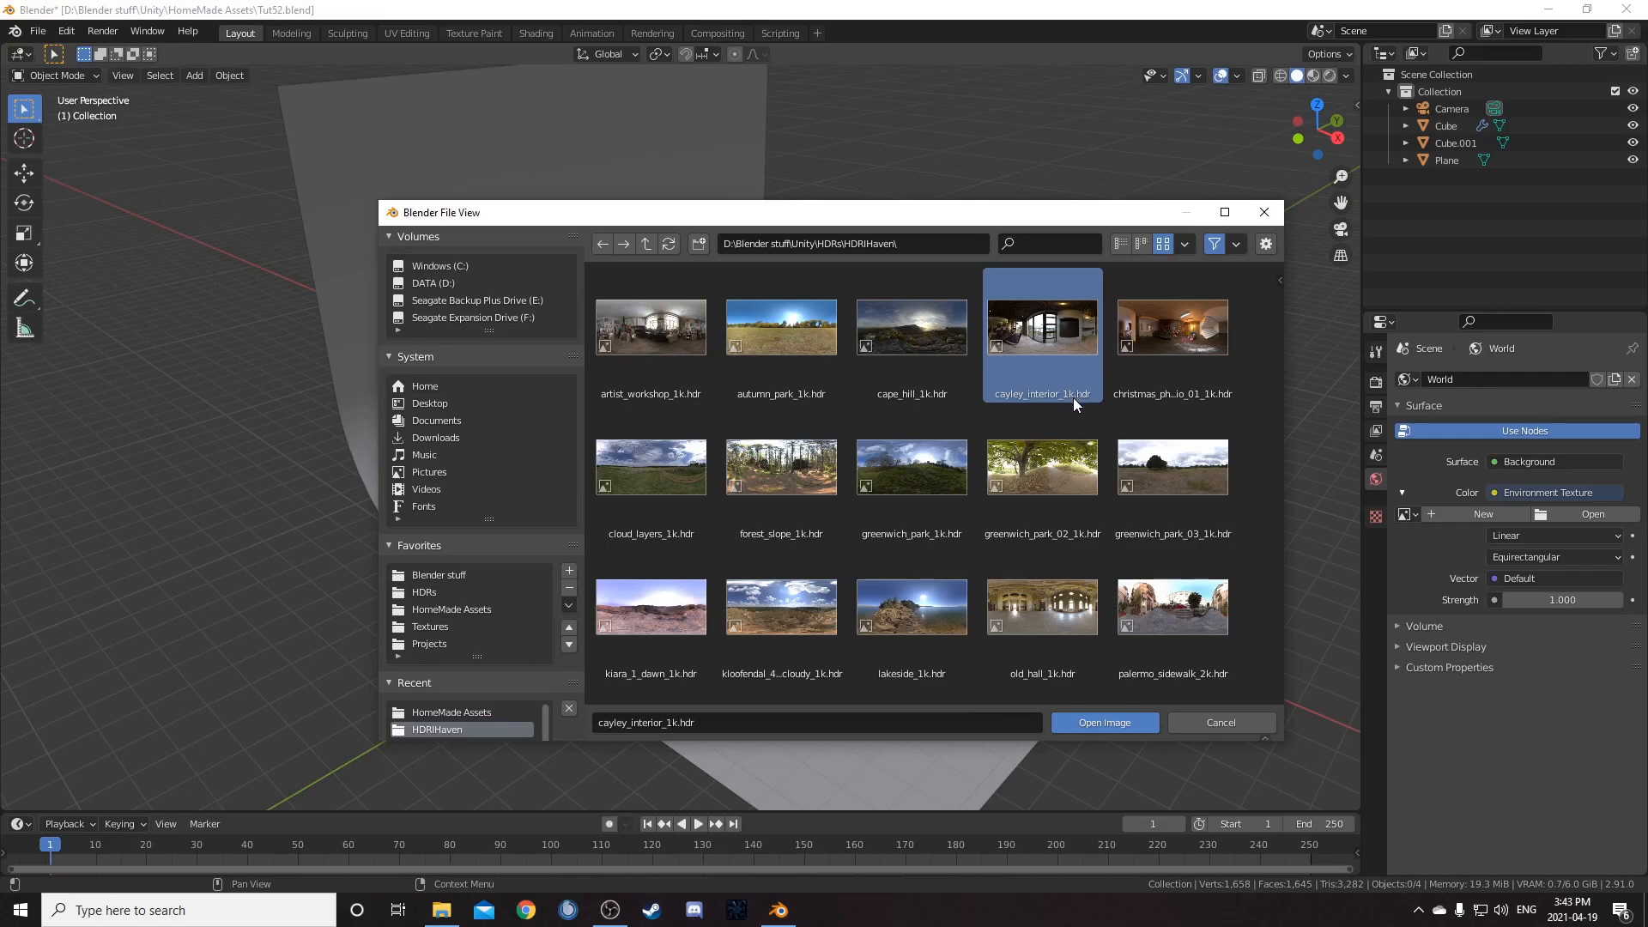
click(1092, 719)
Step: Display the viewport in Rendered shading and inspect the HDRI lighting around the ball, slab and backdrop
mouse_move(1015, 532)
middle_down()
mouse_move(1037, 563)
mouse_move(868, 574)
middle_up()
key(z)
click(847, 367)
middle_drag(1049, 575, 590, 515)
middle_drag(336, 354, 646, 527)
middle_drag(830, 580, 786, 549)
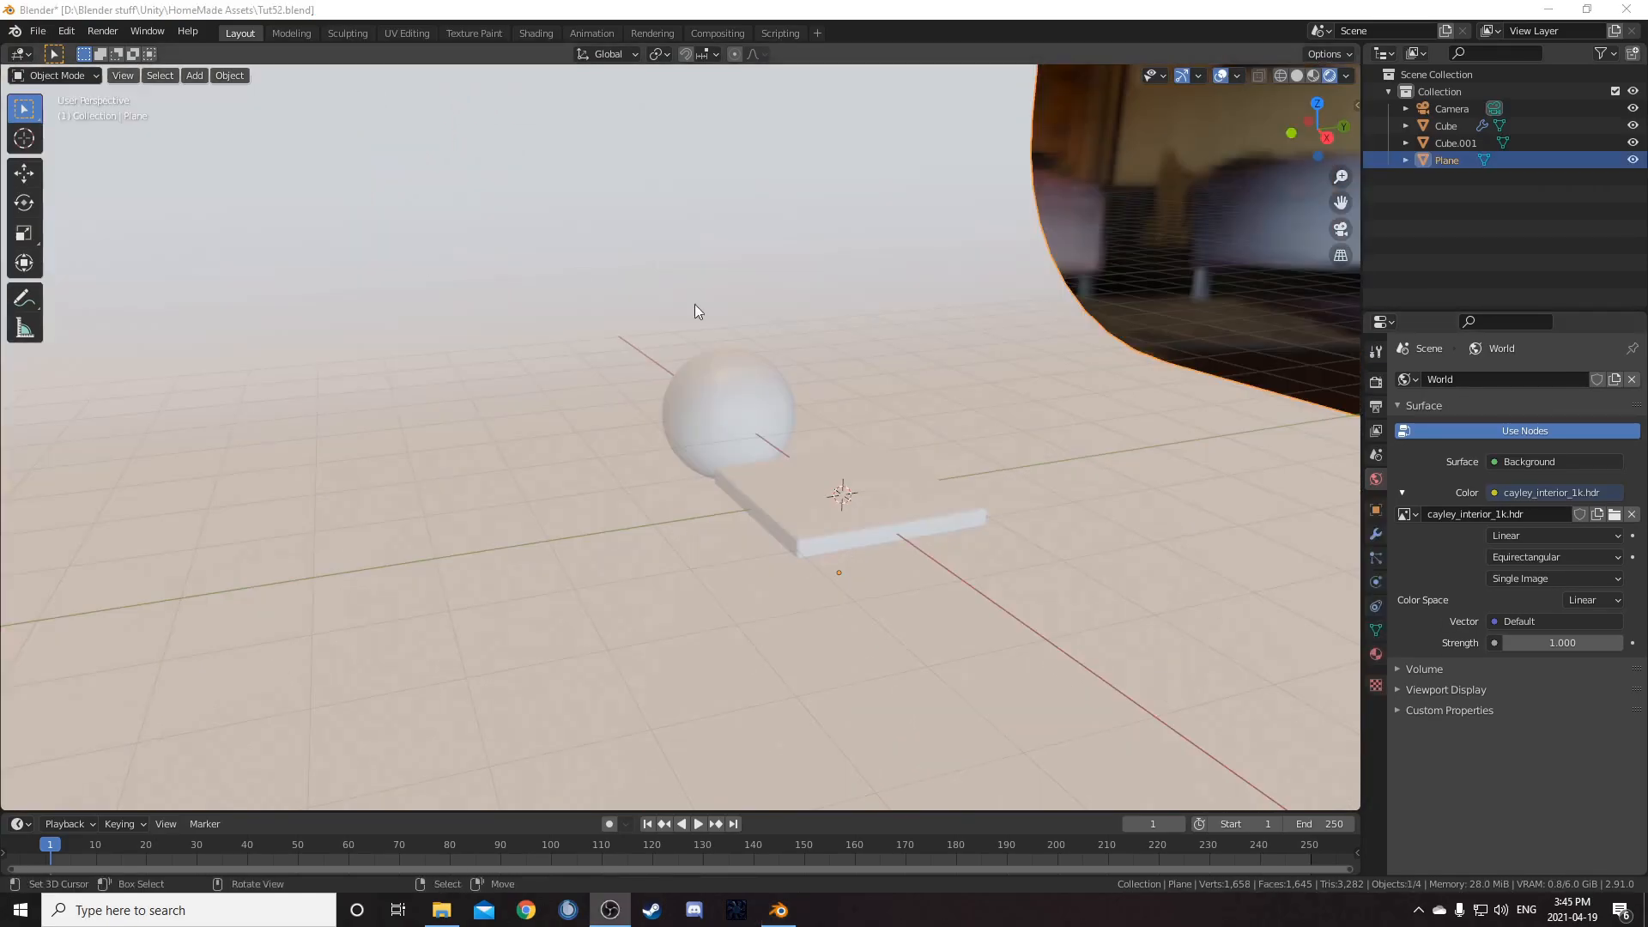
Step: Change the 3D viewport area to the Shader Editor and hide its sidebar
click(19, 55)
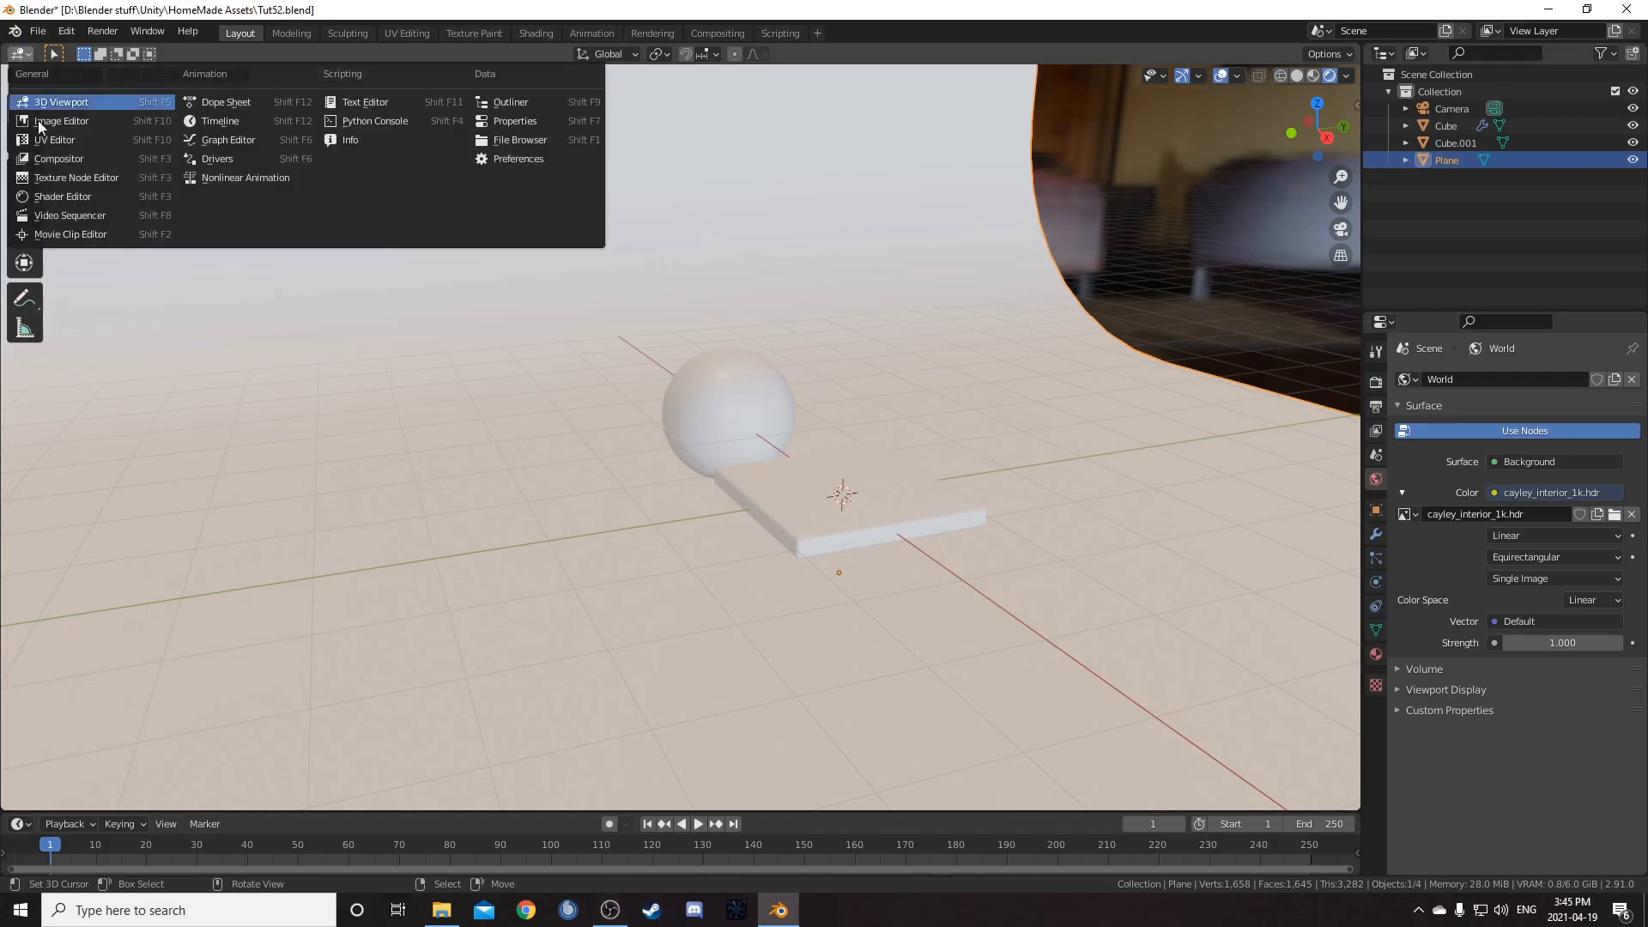
click(73, 194)
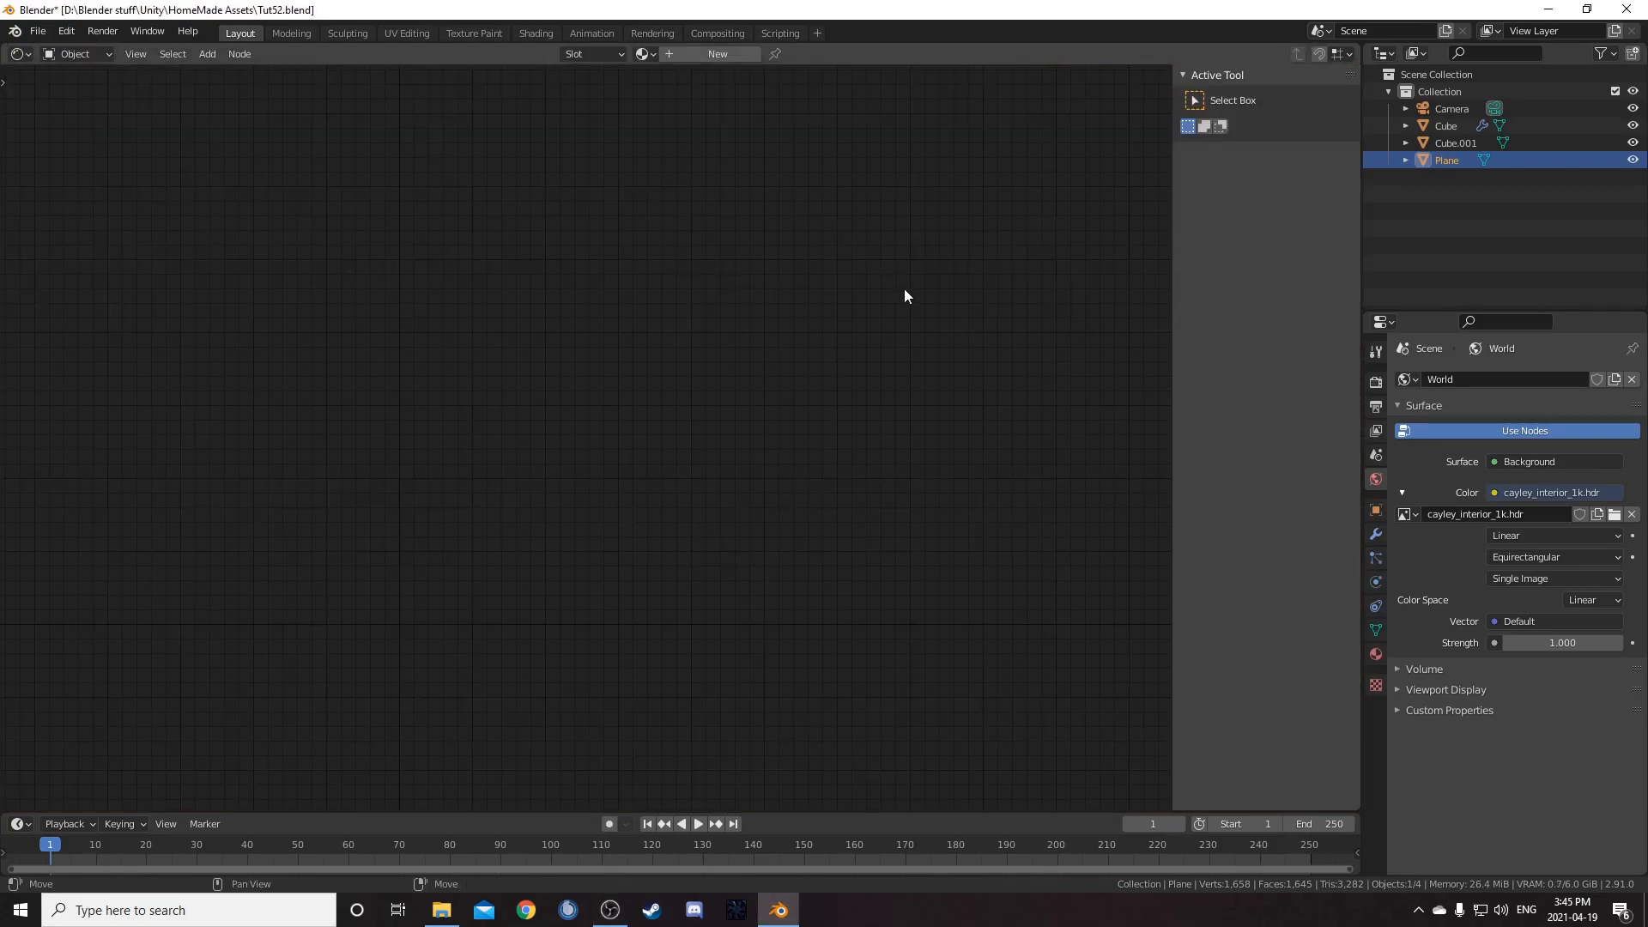
key(n)
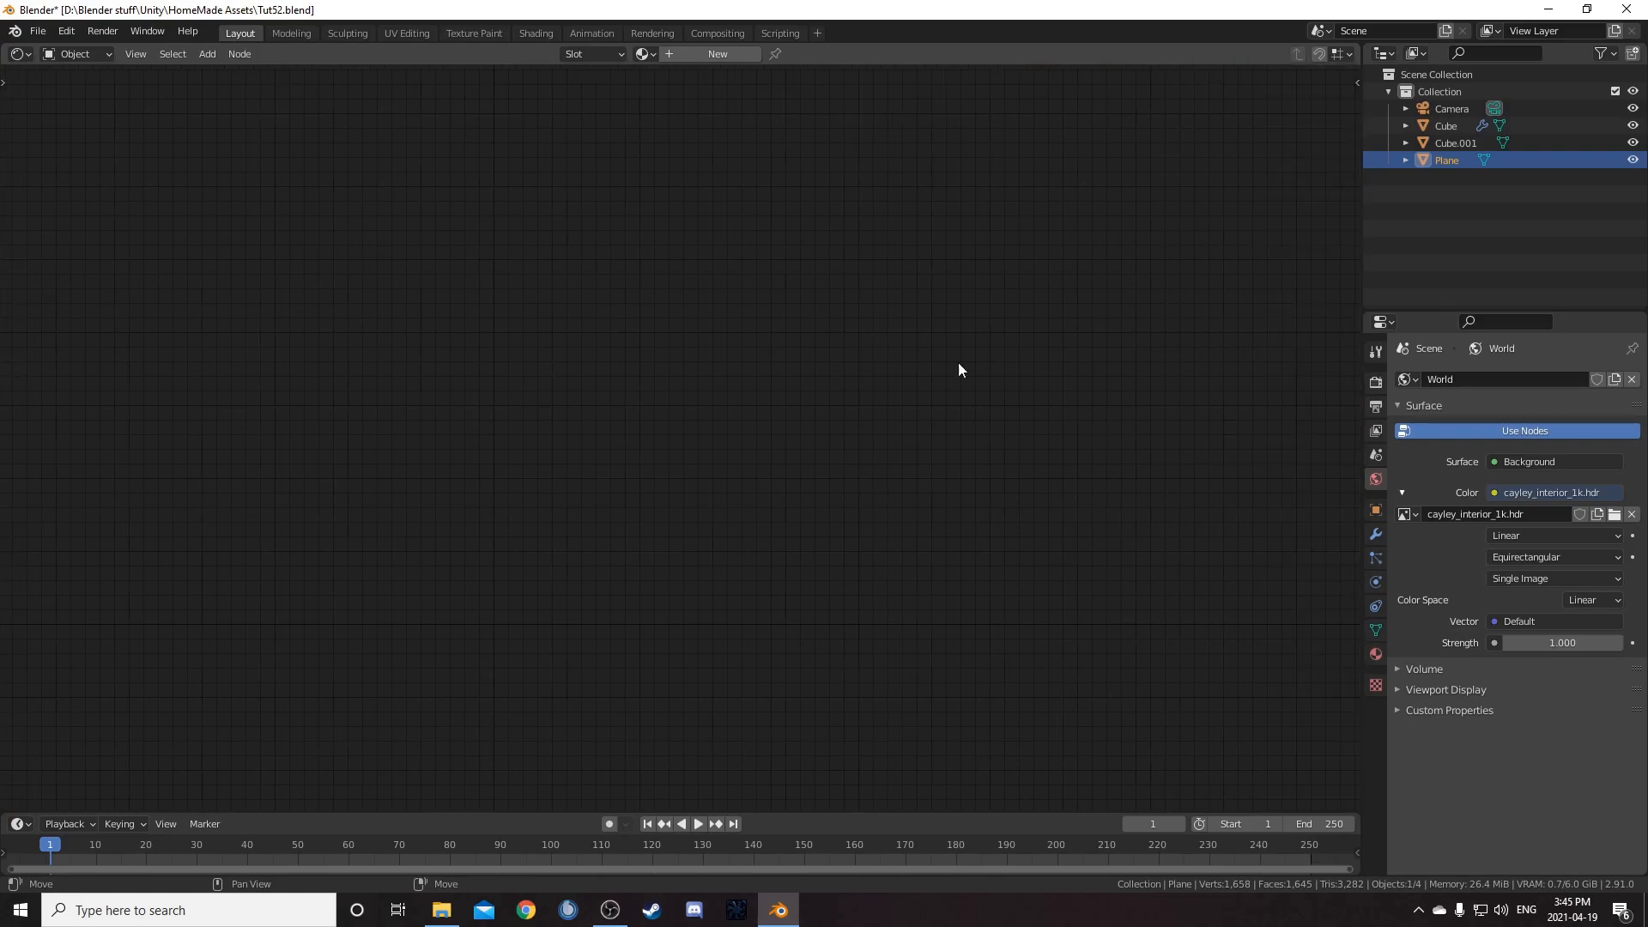
Step: Change the Outliner area into a 3D Viewport and enlarge it in both width and height
click(1383, 54)
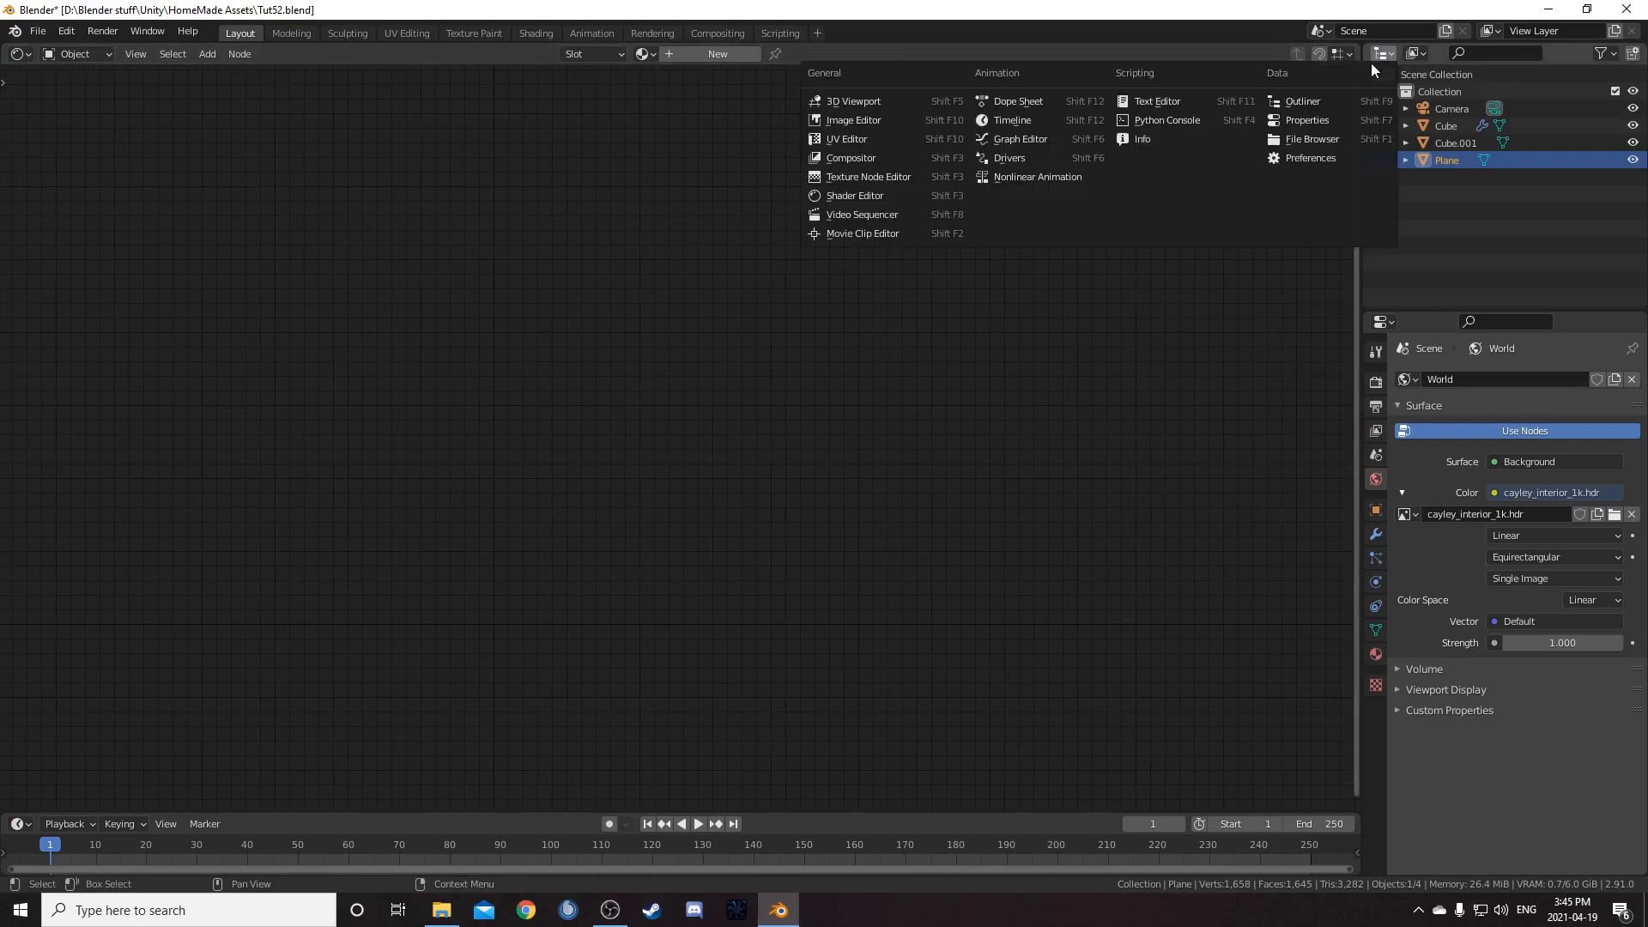
click(904, 101)
drag(1360, 249, 1229, 245)
drag(1305, 307, 1313, 444)
Step: Show the ball and slab in the new viewport with Rendered shading
mouse_move(1542, 340)
middle_down()
mouse_move(1408, 240)
mouse_move(1421, 222)
middle_up()
scroll(1445, 250, up, 4)
scroll(1443, 253, down, 2)
key(z)
click(1430, 175)
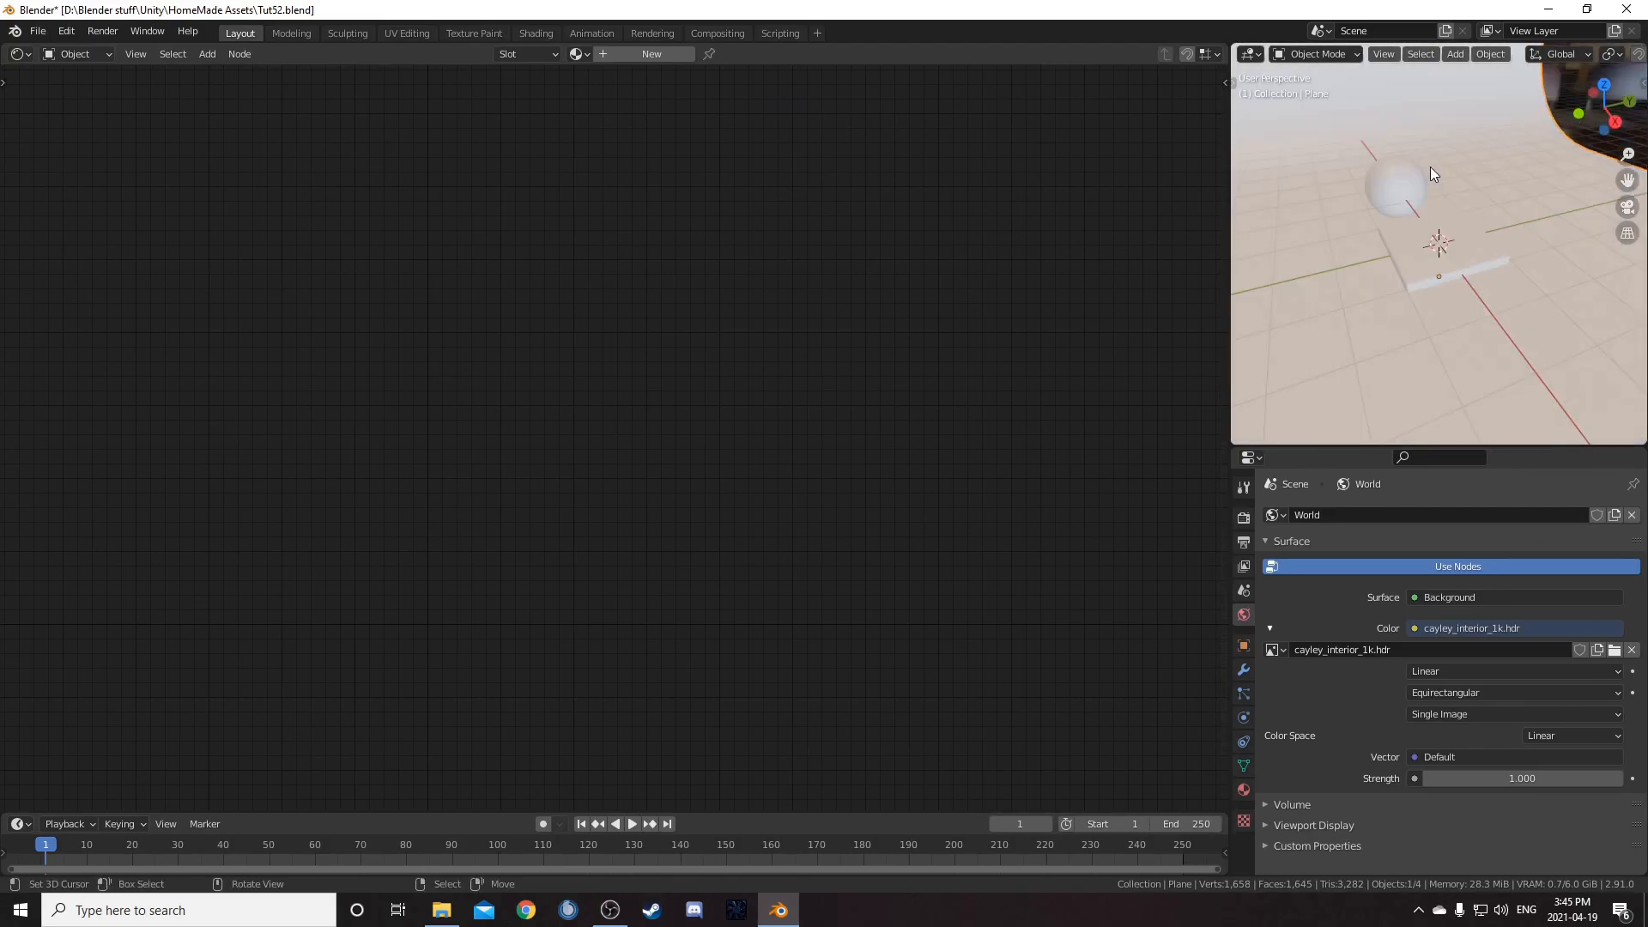
Step: Select the ball and rename the material it shares with the slab to Copper
click(1410, 234)
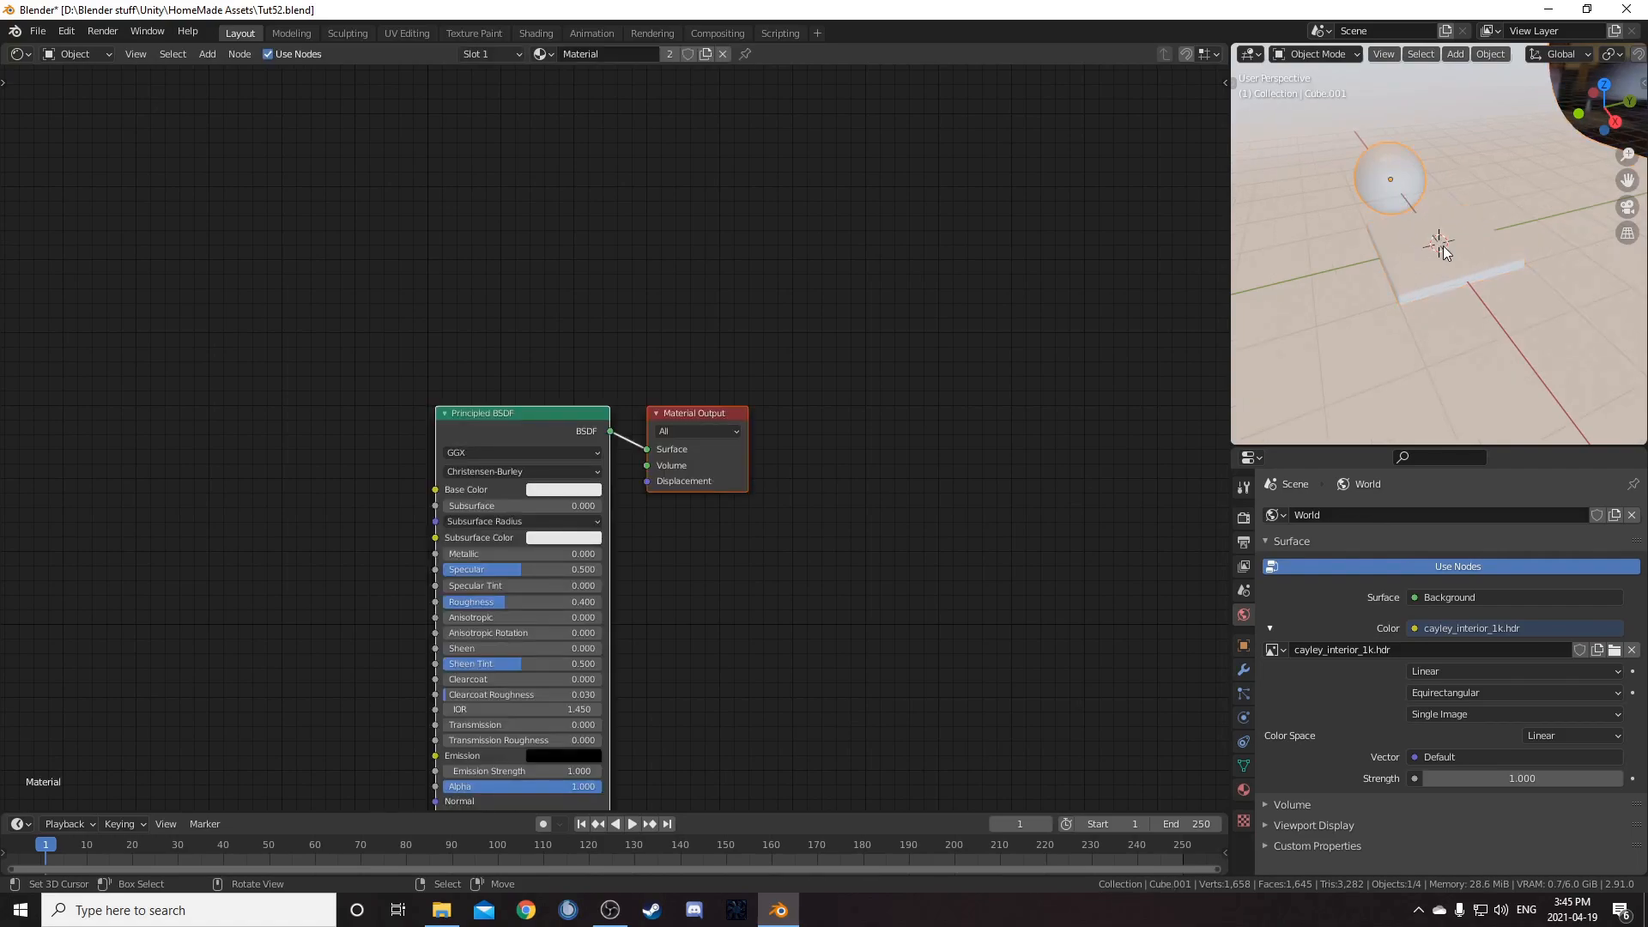
text(Copper)
key(Return)
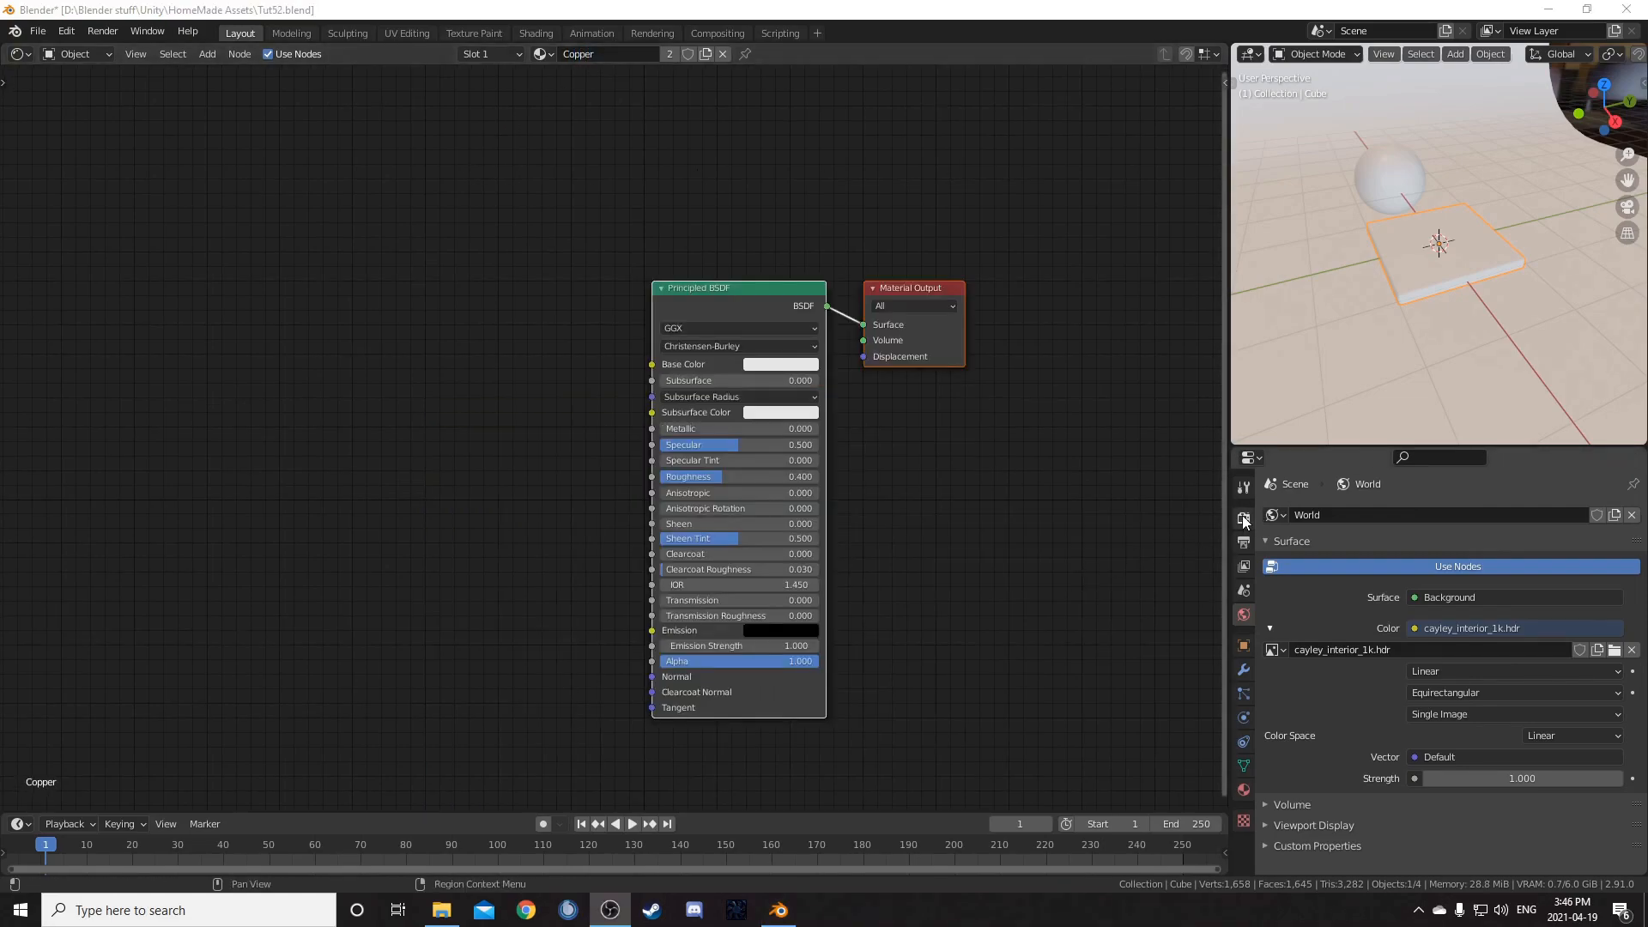
Step: Set the render engine to Cycles and its device to GPU Compute
click(1243, 516)
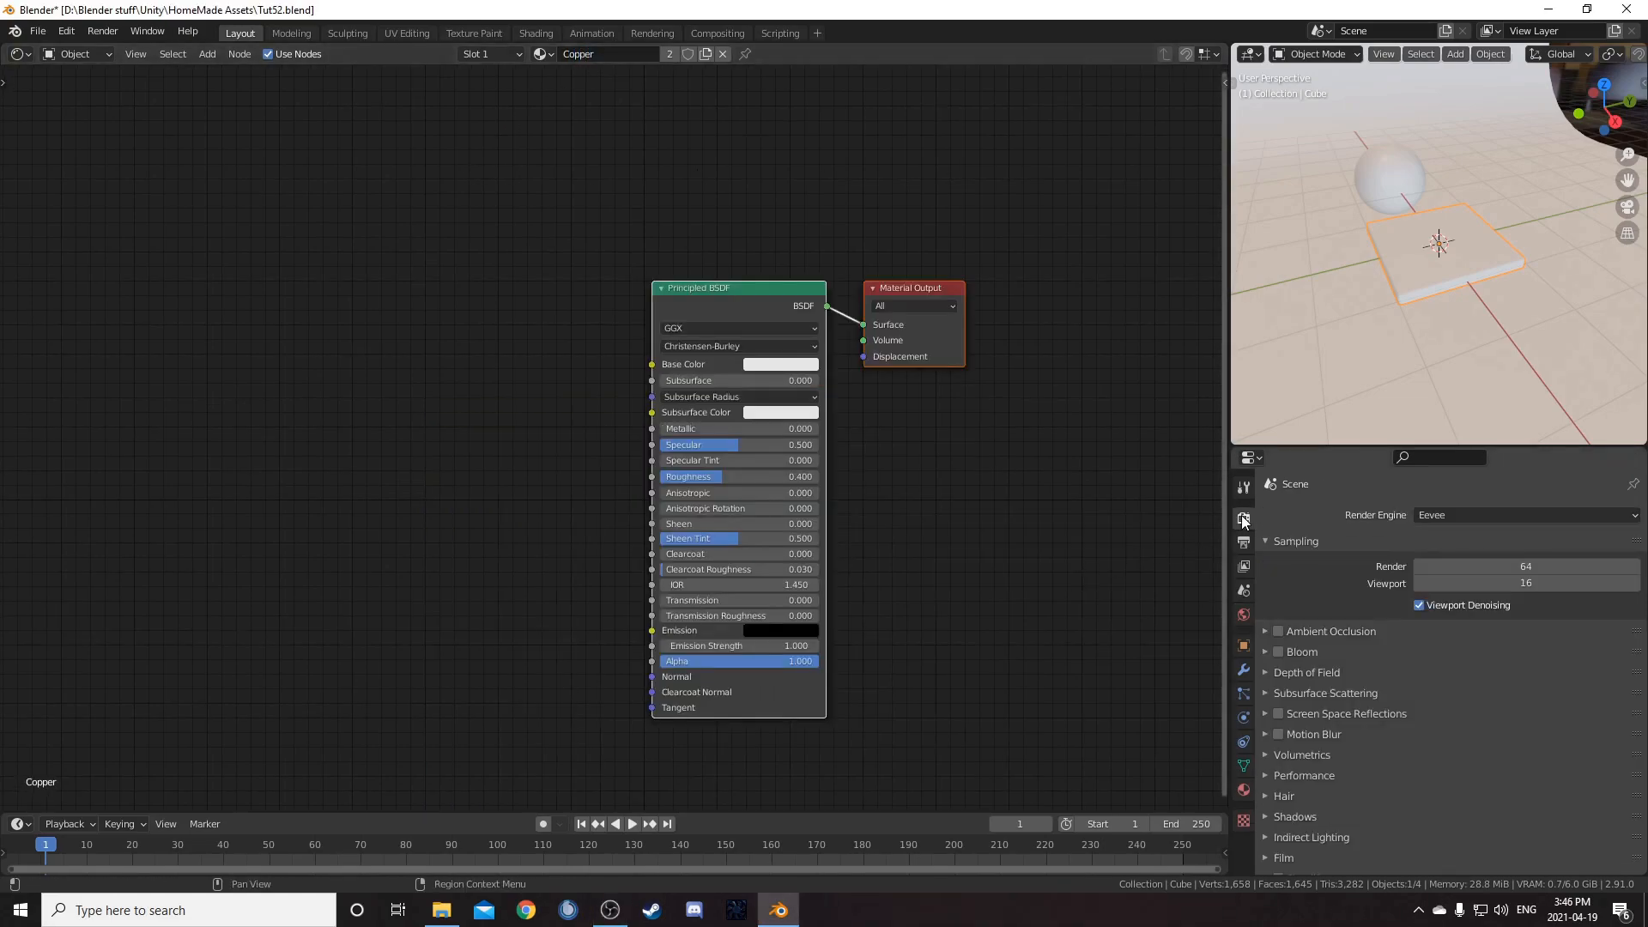
click(1505, 513)
click(1502, 556)
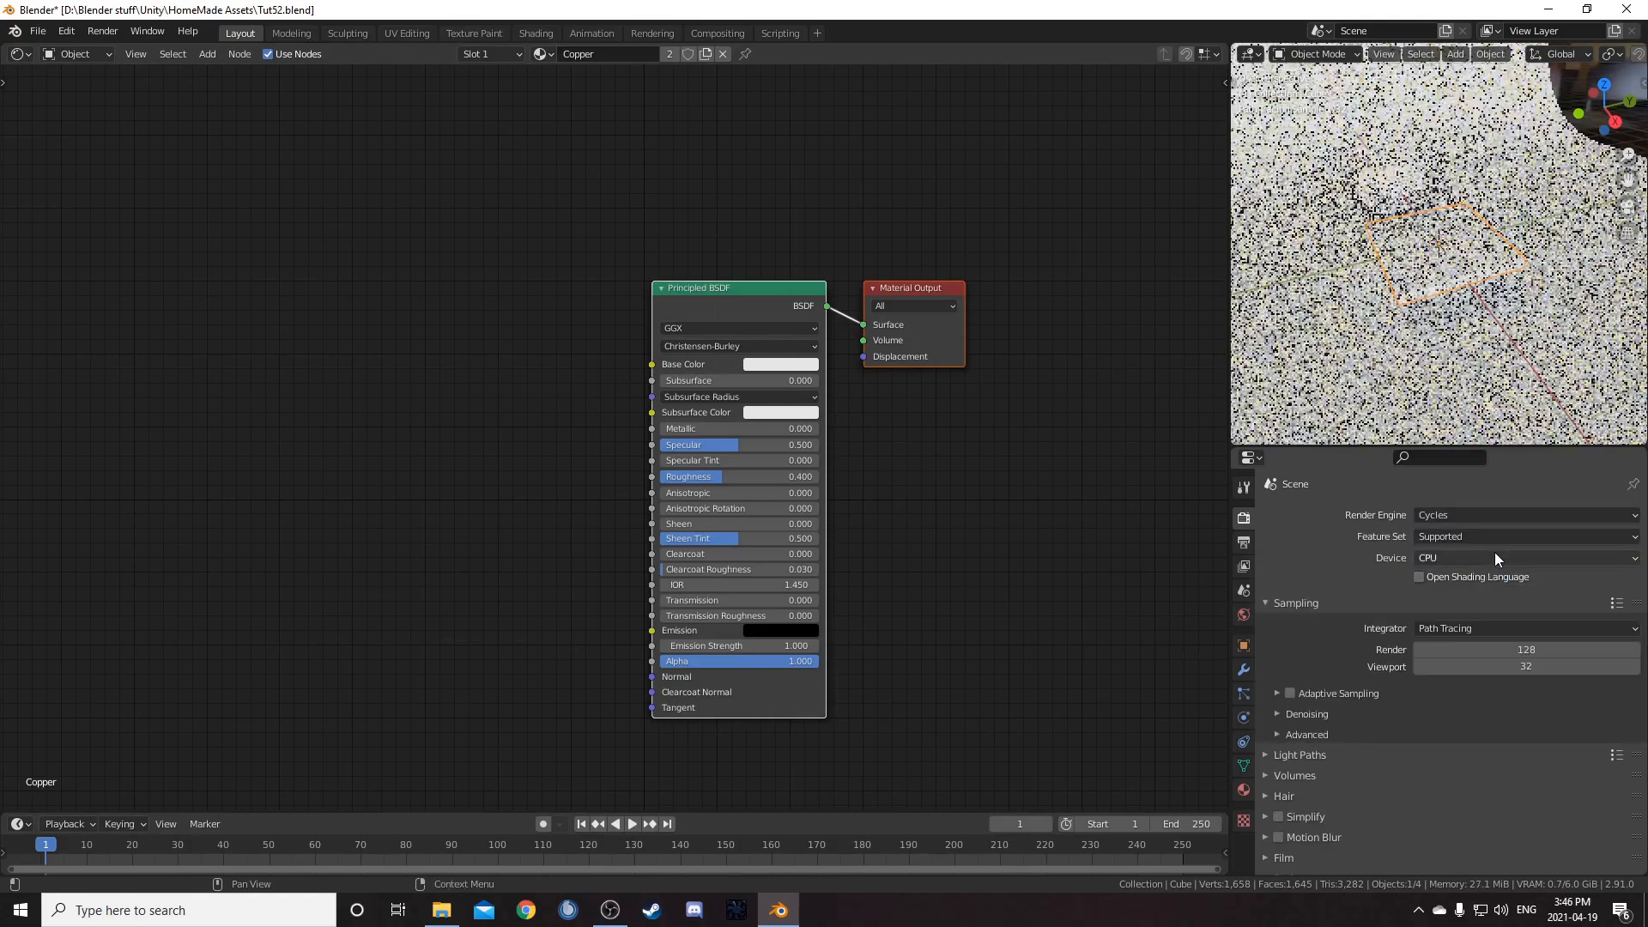
click(1491, 557)
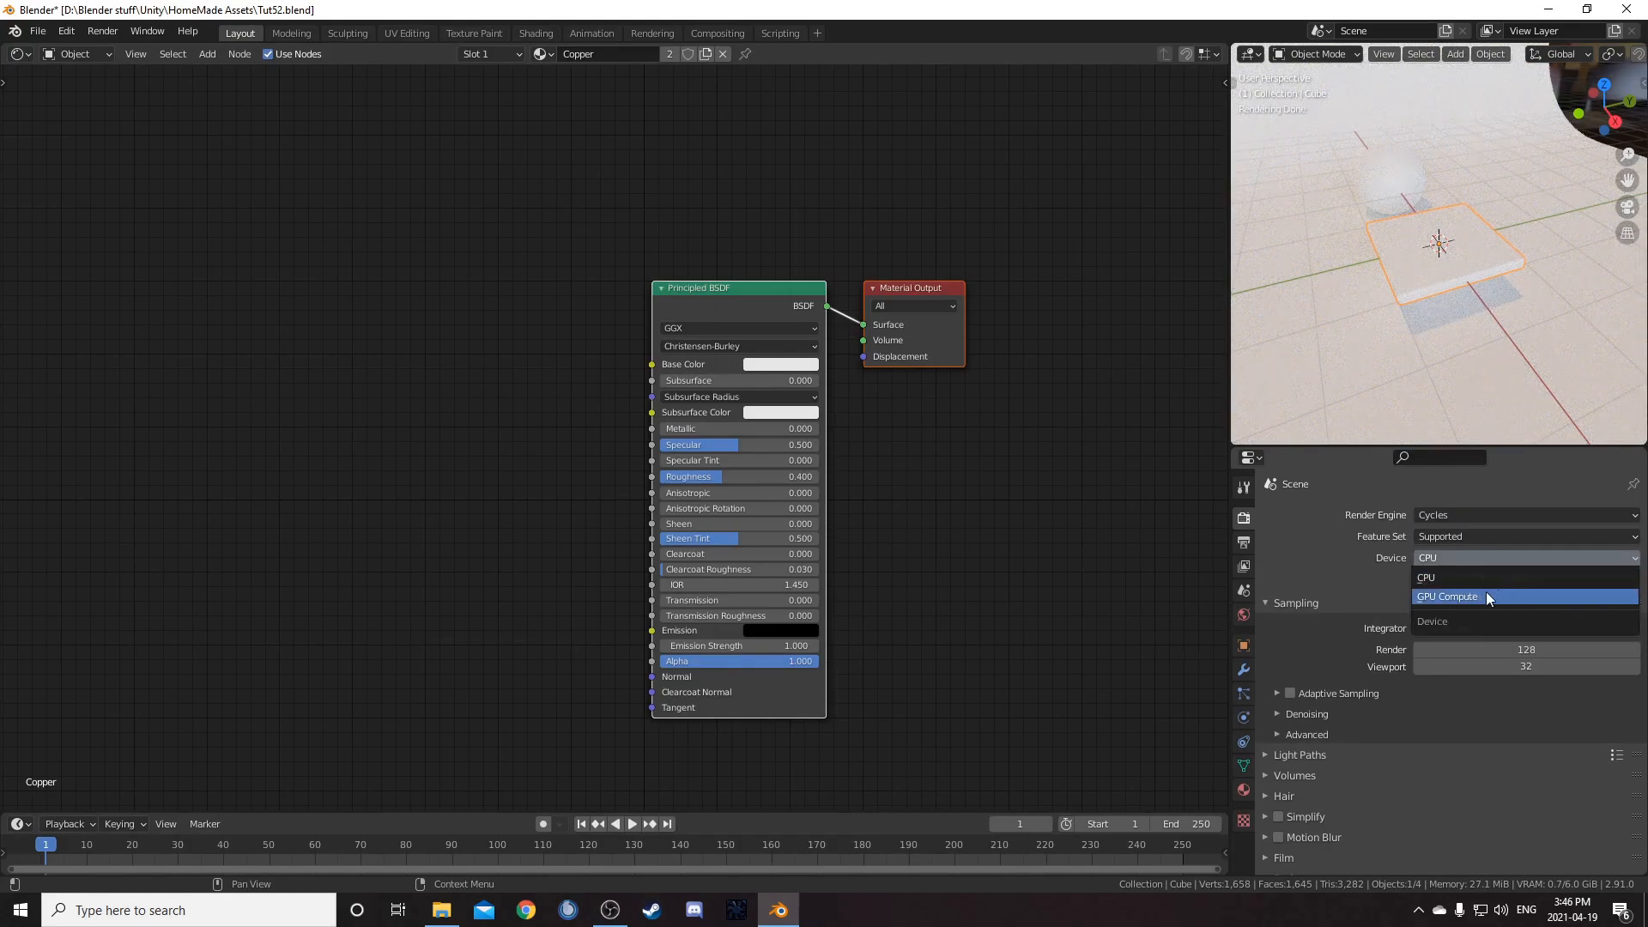
click(1492, 596)
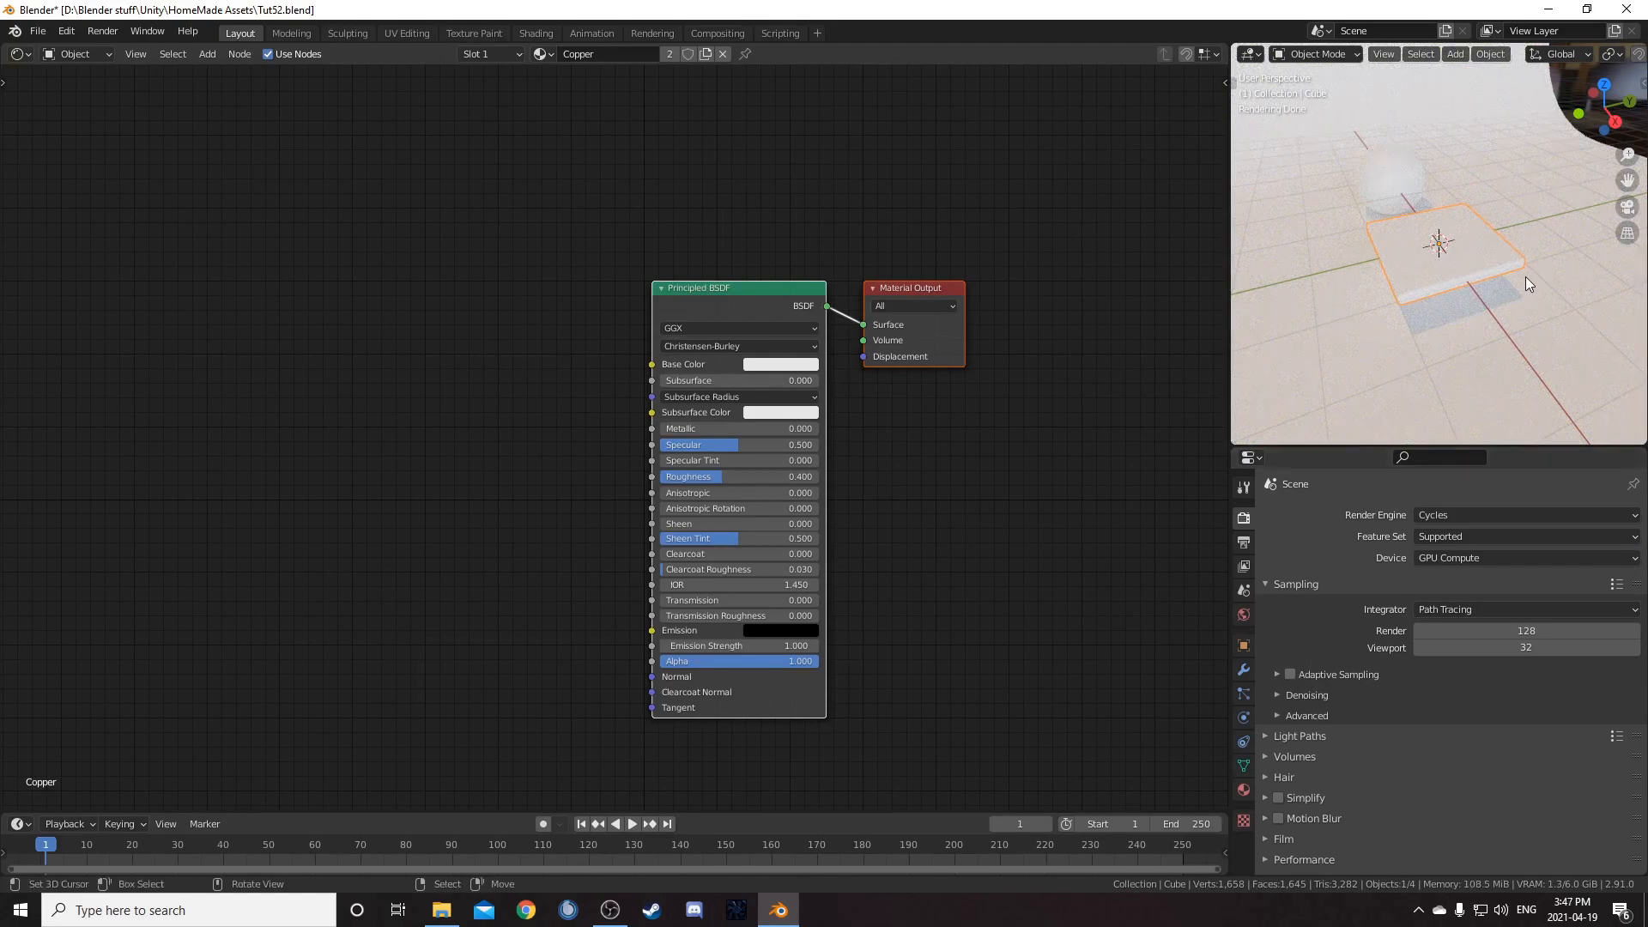
Step: Add a Musgrave Texture node to the Copper material ahead of the Principled BSDF
middle_drag(1517, 316, 1493, 326)
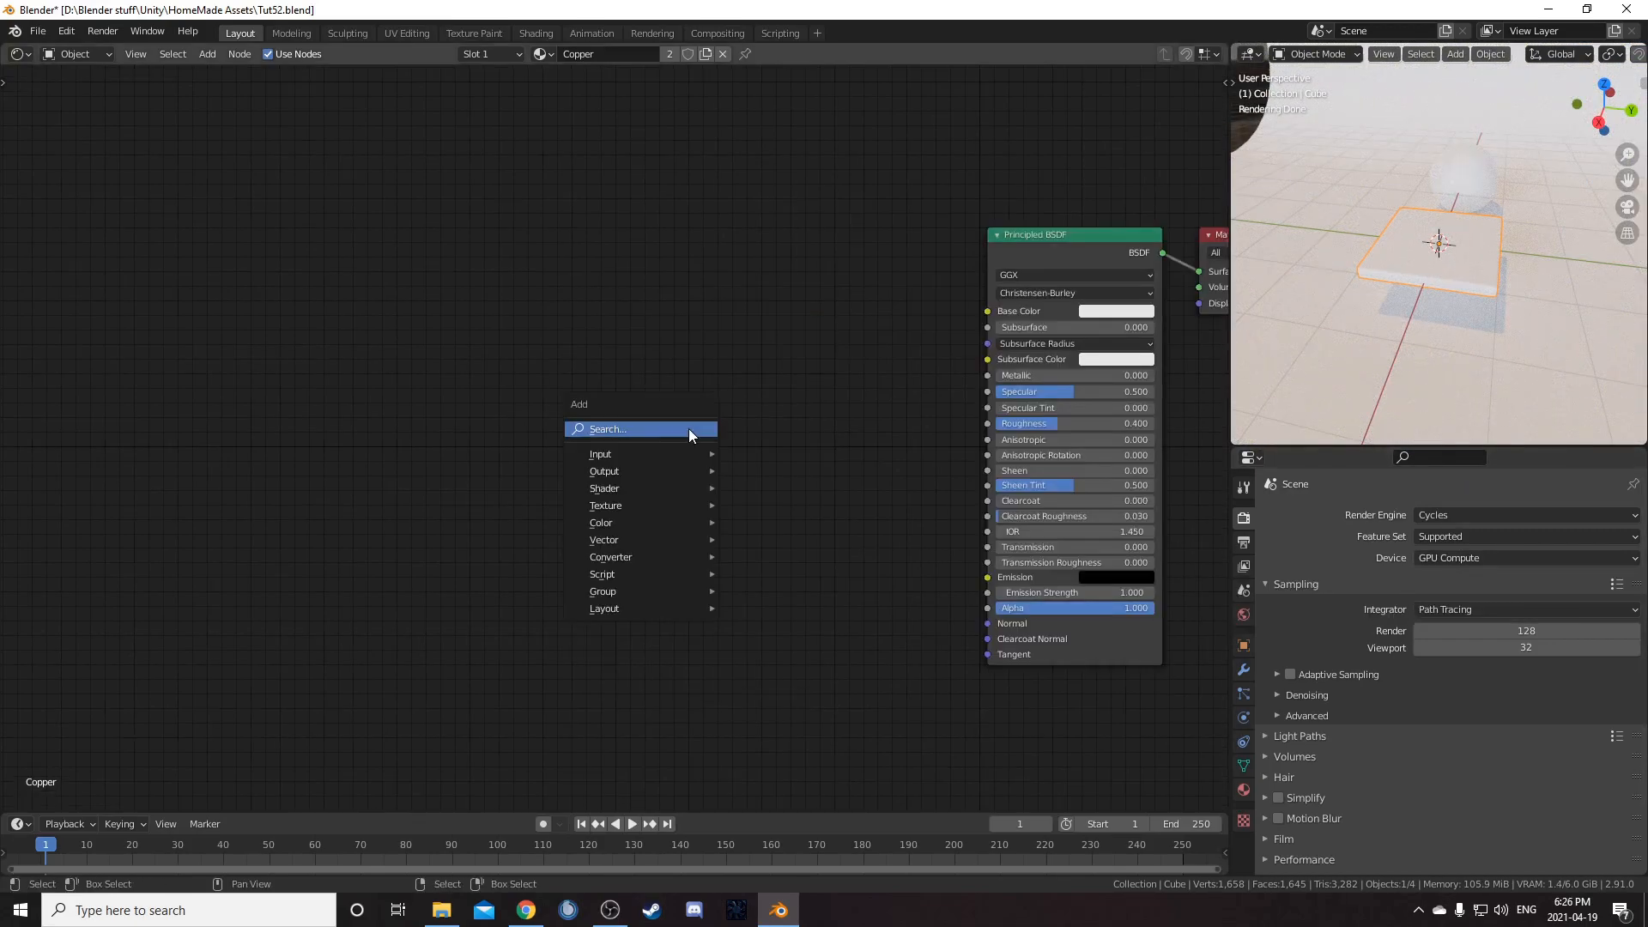
click(635, 434)
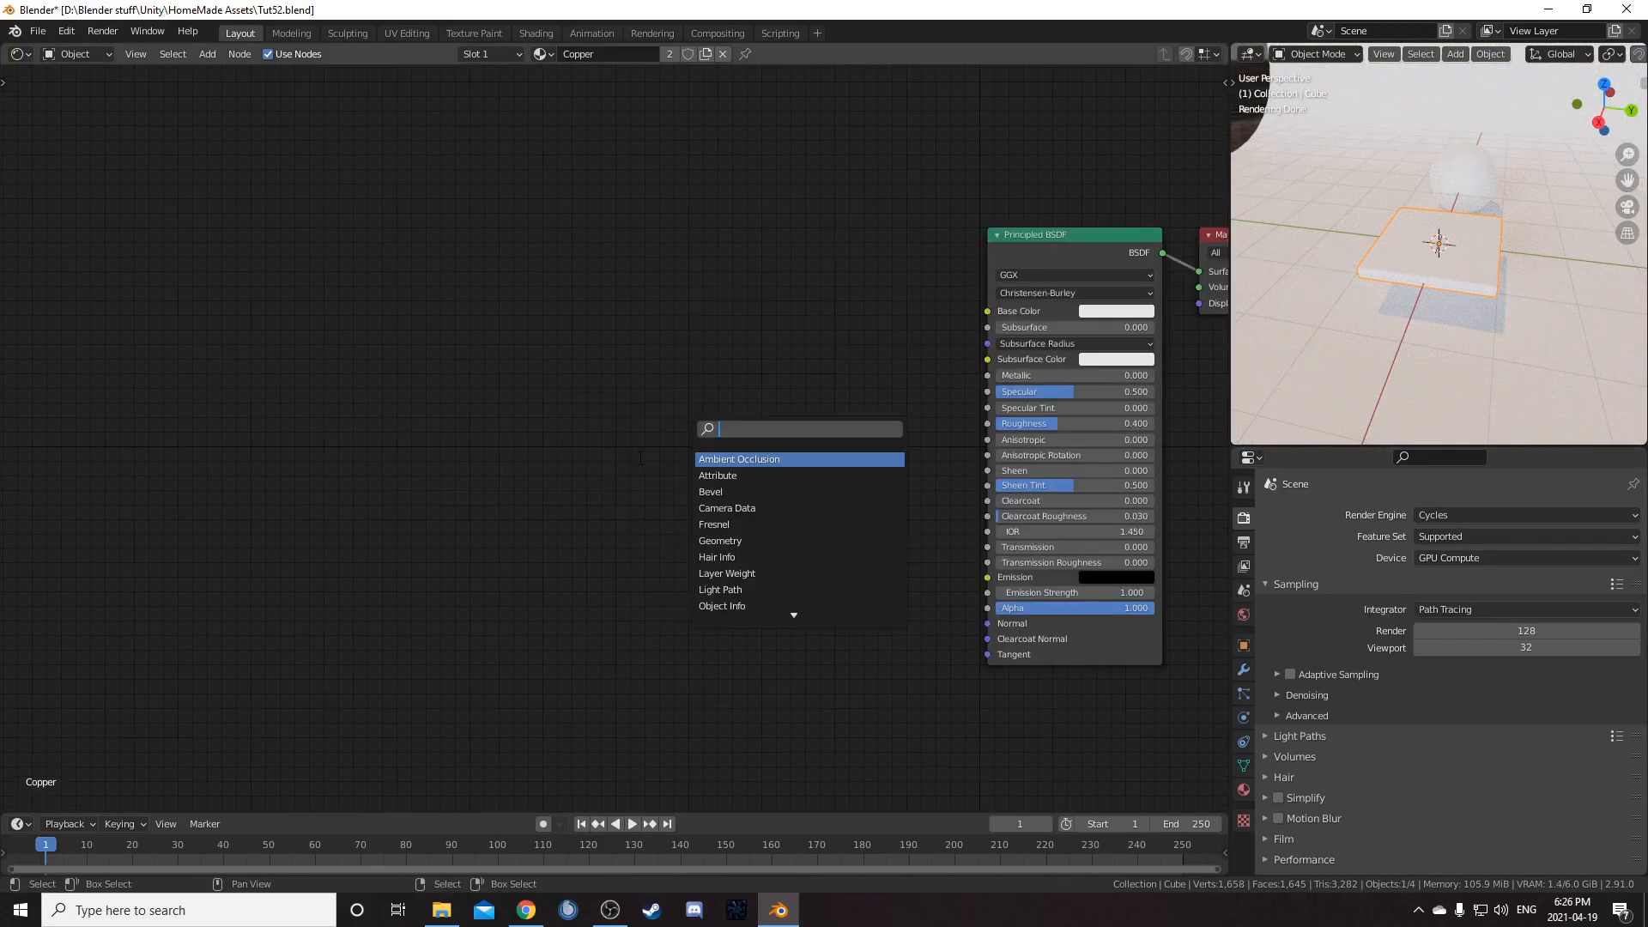
text(musg)
key(Return)
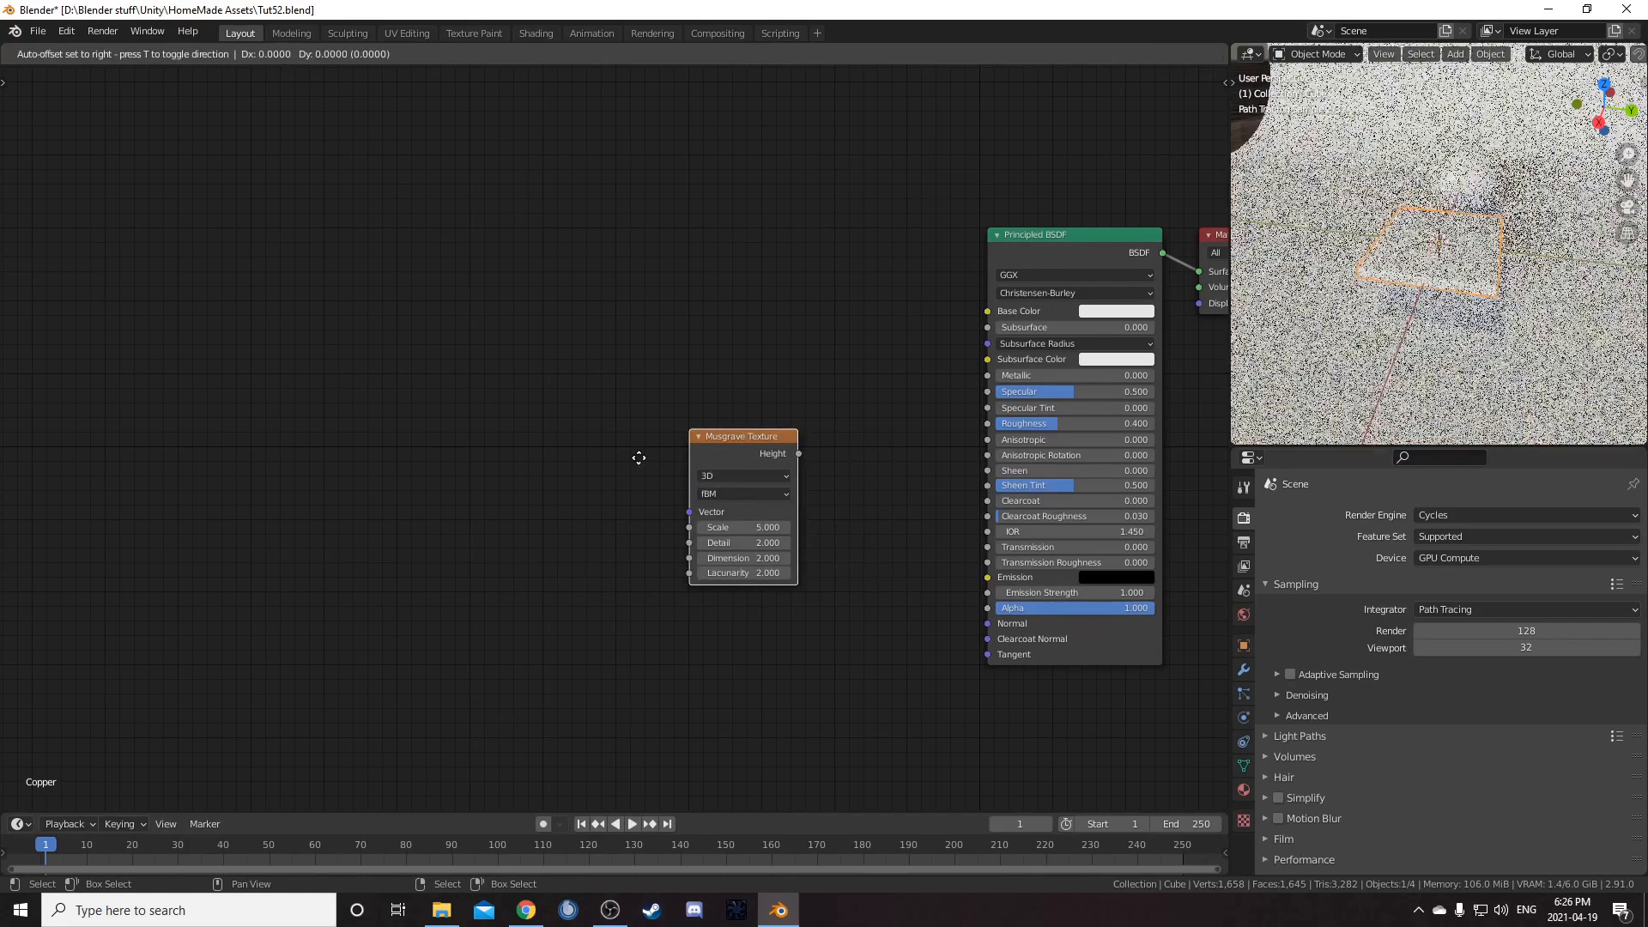
click(606, 282)
middle_drag(711, 314, 705, 396)
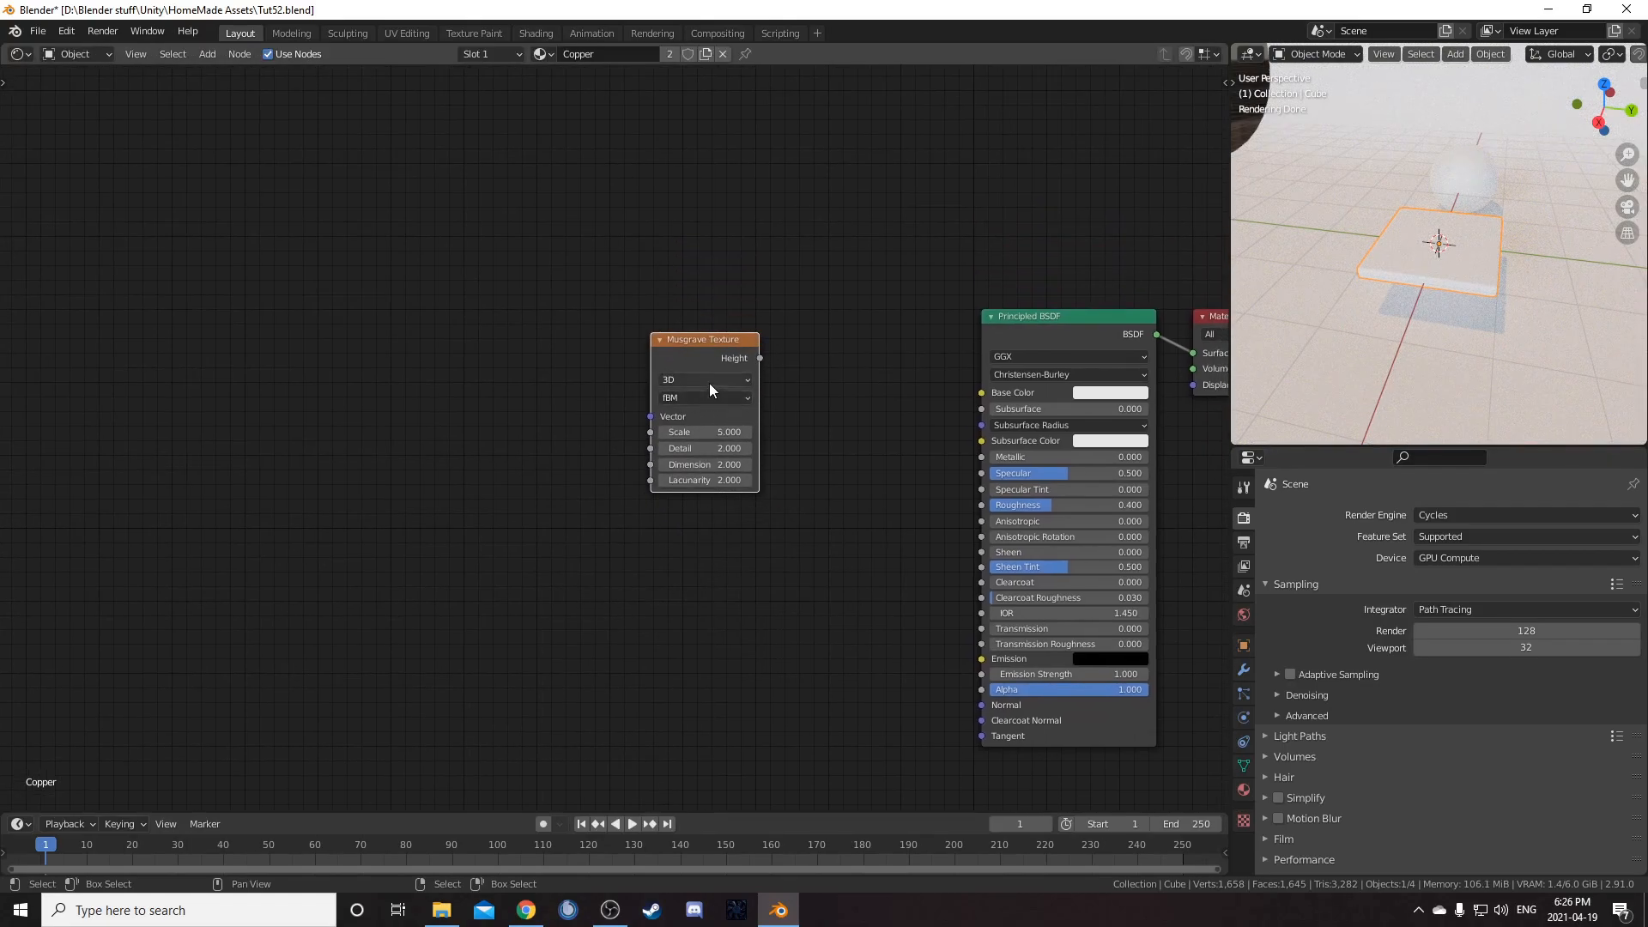
Step: Preview the Musgrave Texture output directly on the slab, seen in top view
ctrl+shift+click(728, 368)
scroll(1435, 326, up, 5)
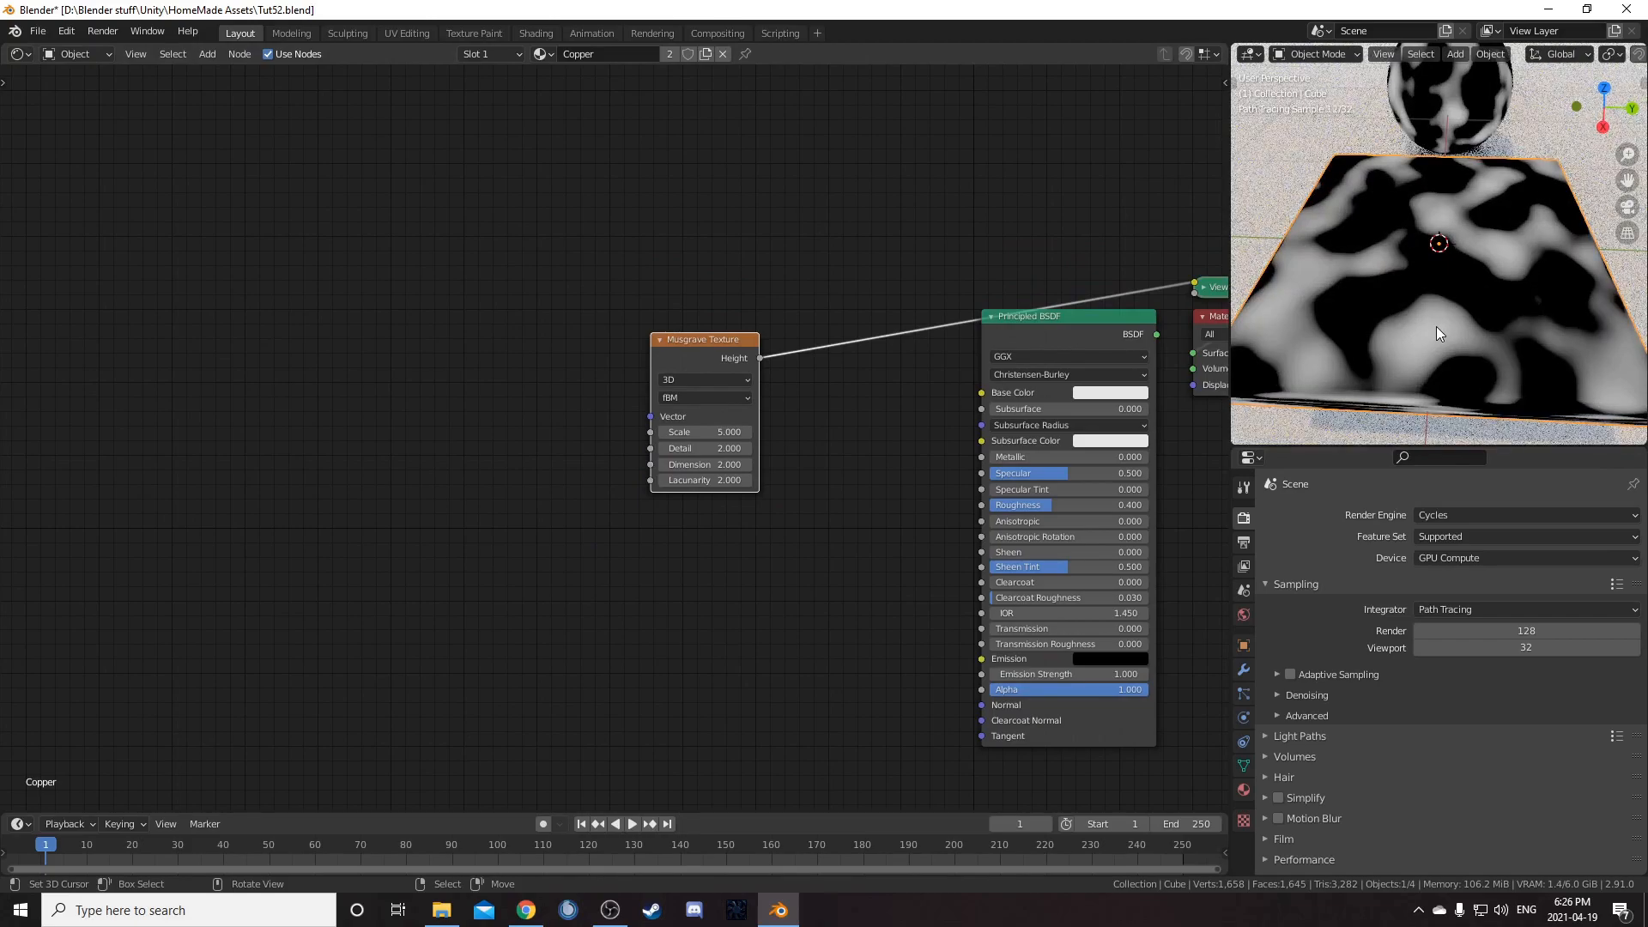
key(KP_7)
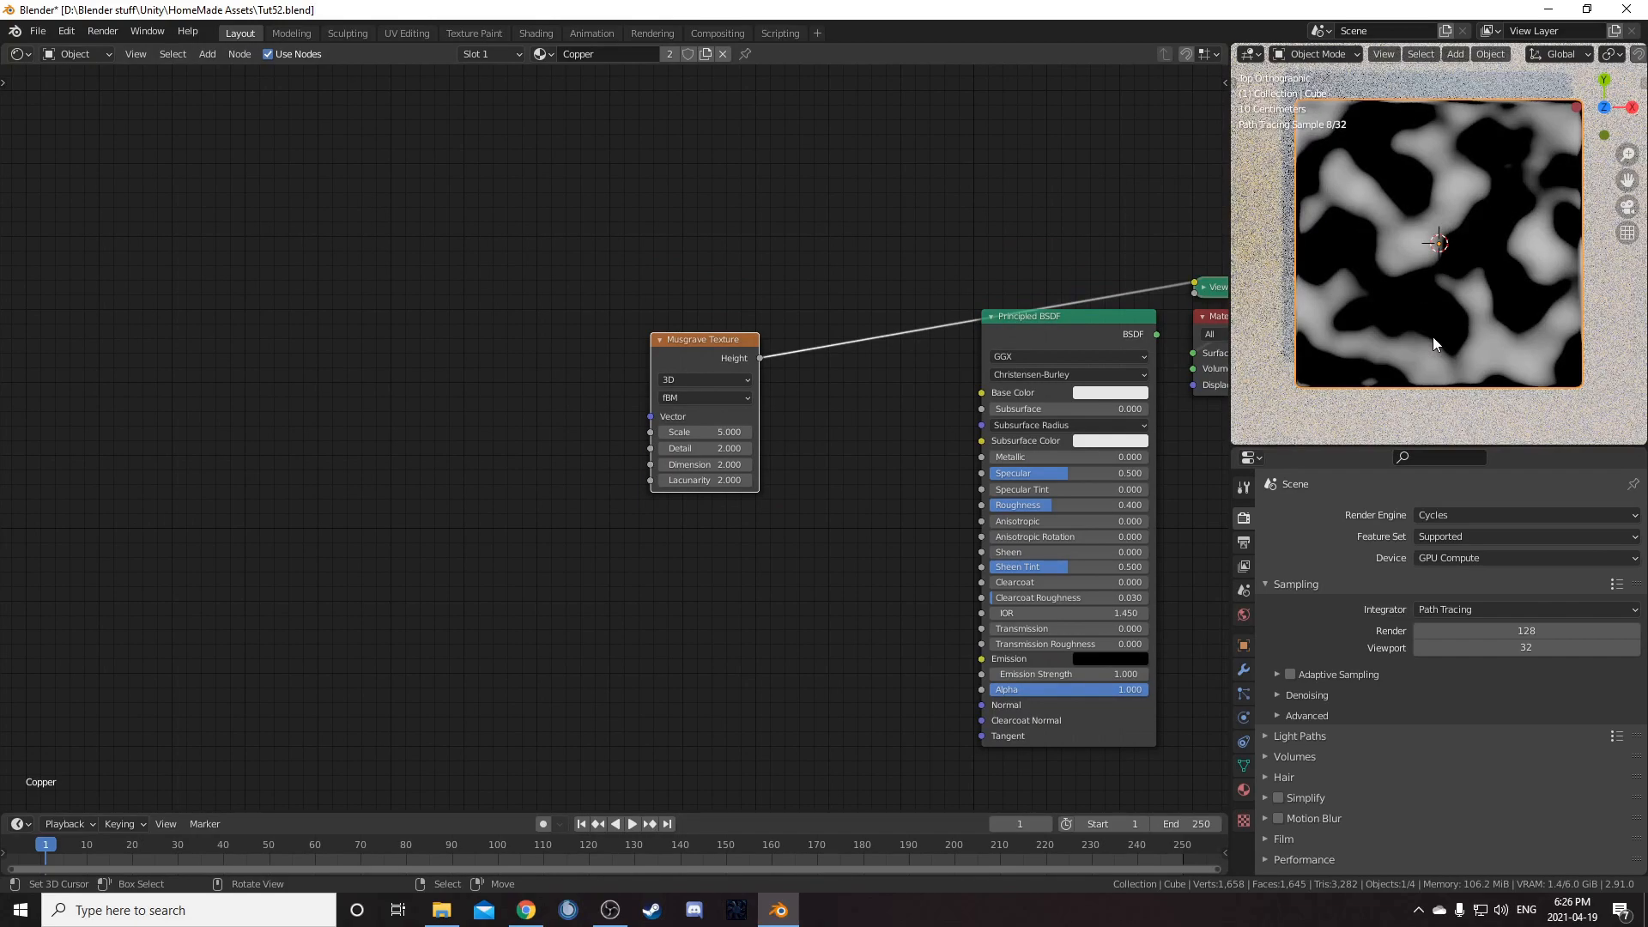
Step: Add Texture Coordinate and Mapping nodes feeding the Musgrave Texture, and spread them out ahead of it
key(ctrl+t)
middle_drag(567, 522, 664, 497)
drag(419, 313, 242, 312)
middle_drag(441, 426, 618, 441)
drag(486, 386, 540, 372)
middle_drag(666, 513, 936, 556)
drag(685, 378, 261, 392)
scroll(780, 606, down, 3)
middle_drag(780, 612, 500, 563)
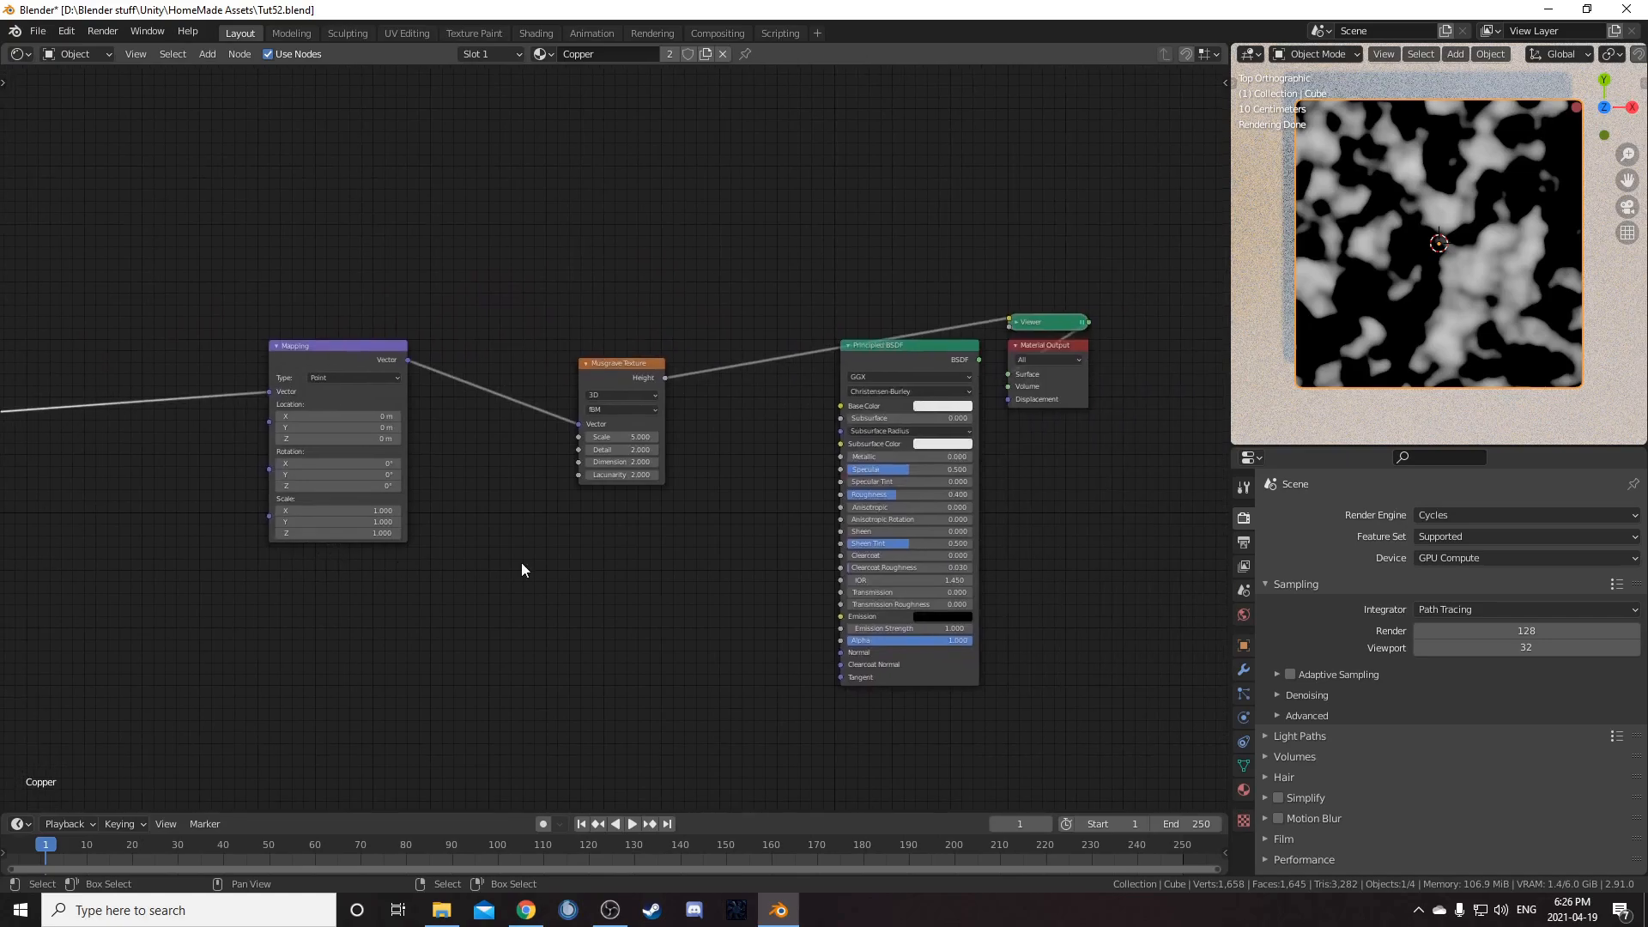
Step: Insert a ColorRamp node between the Musgrave Texture and the Viewer, and arrange the node chain around it
key(shift+a)
text(colorr)
key(Return)
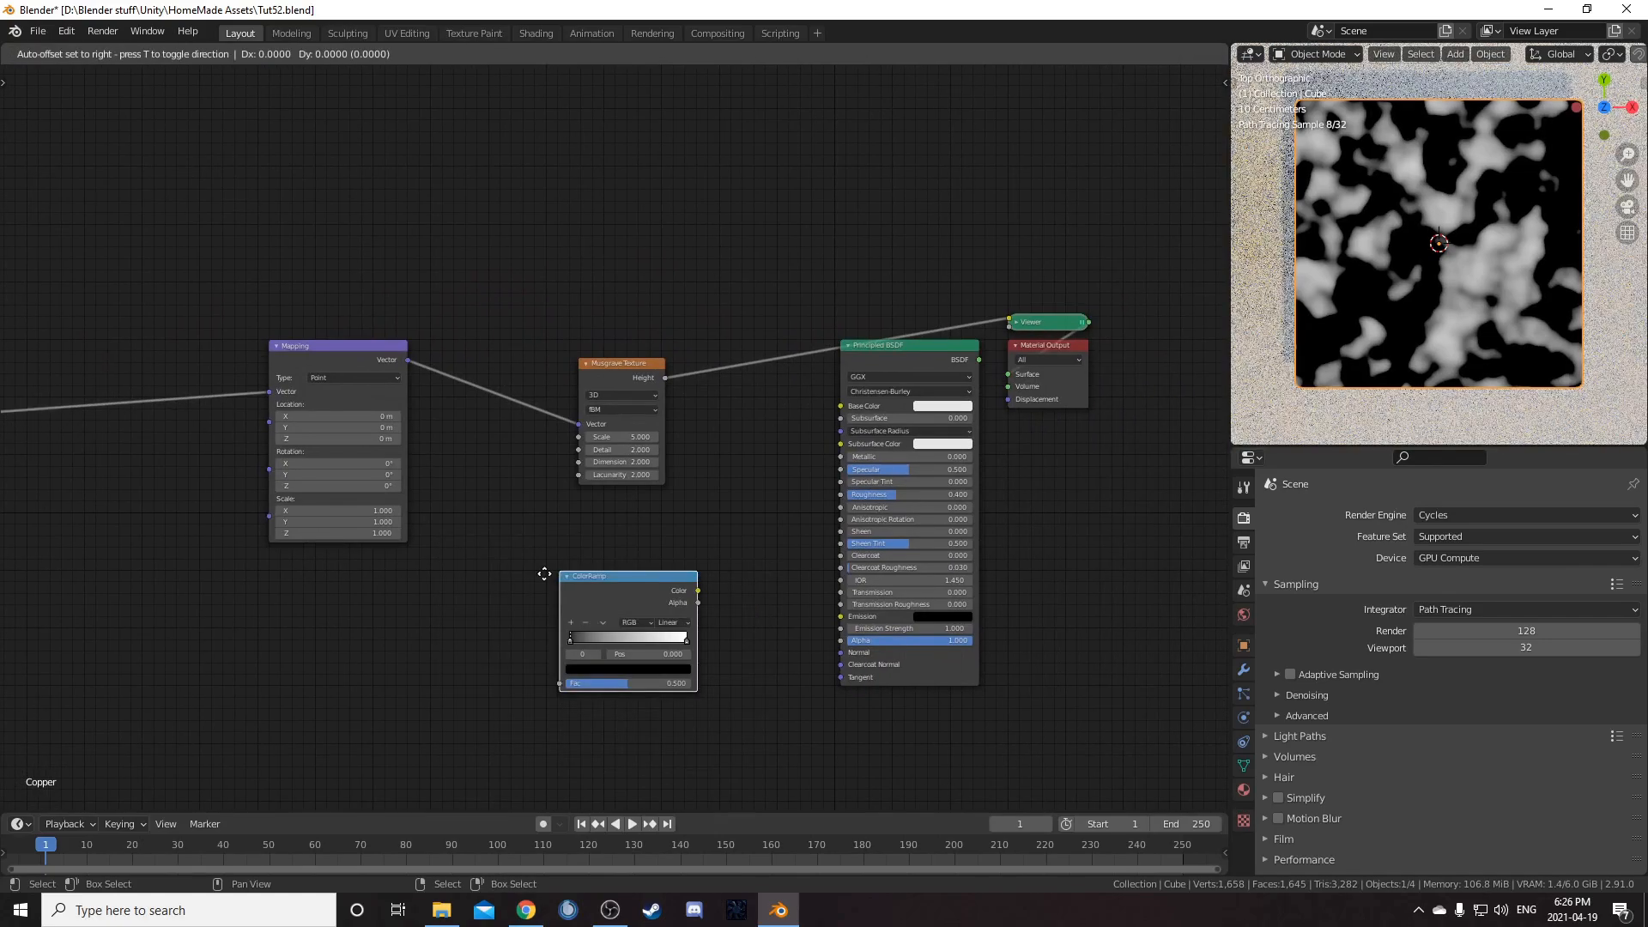
click(639, 320)
drag(627, 363, 470, 315)
drag(760, 337, 574, 333)
middle_drag(399, 410, 567, 417)
scroll(603, 484, up, 2)
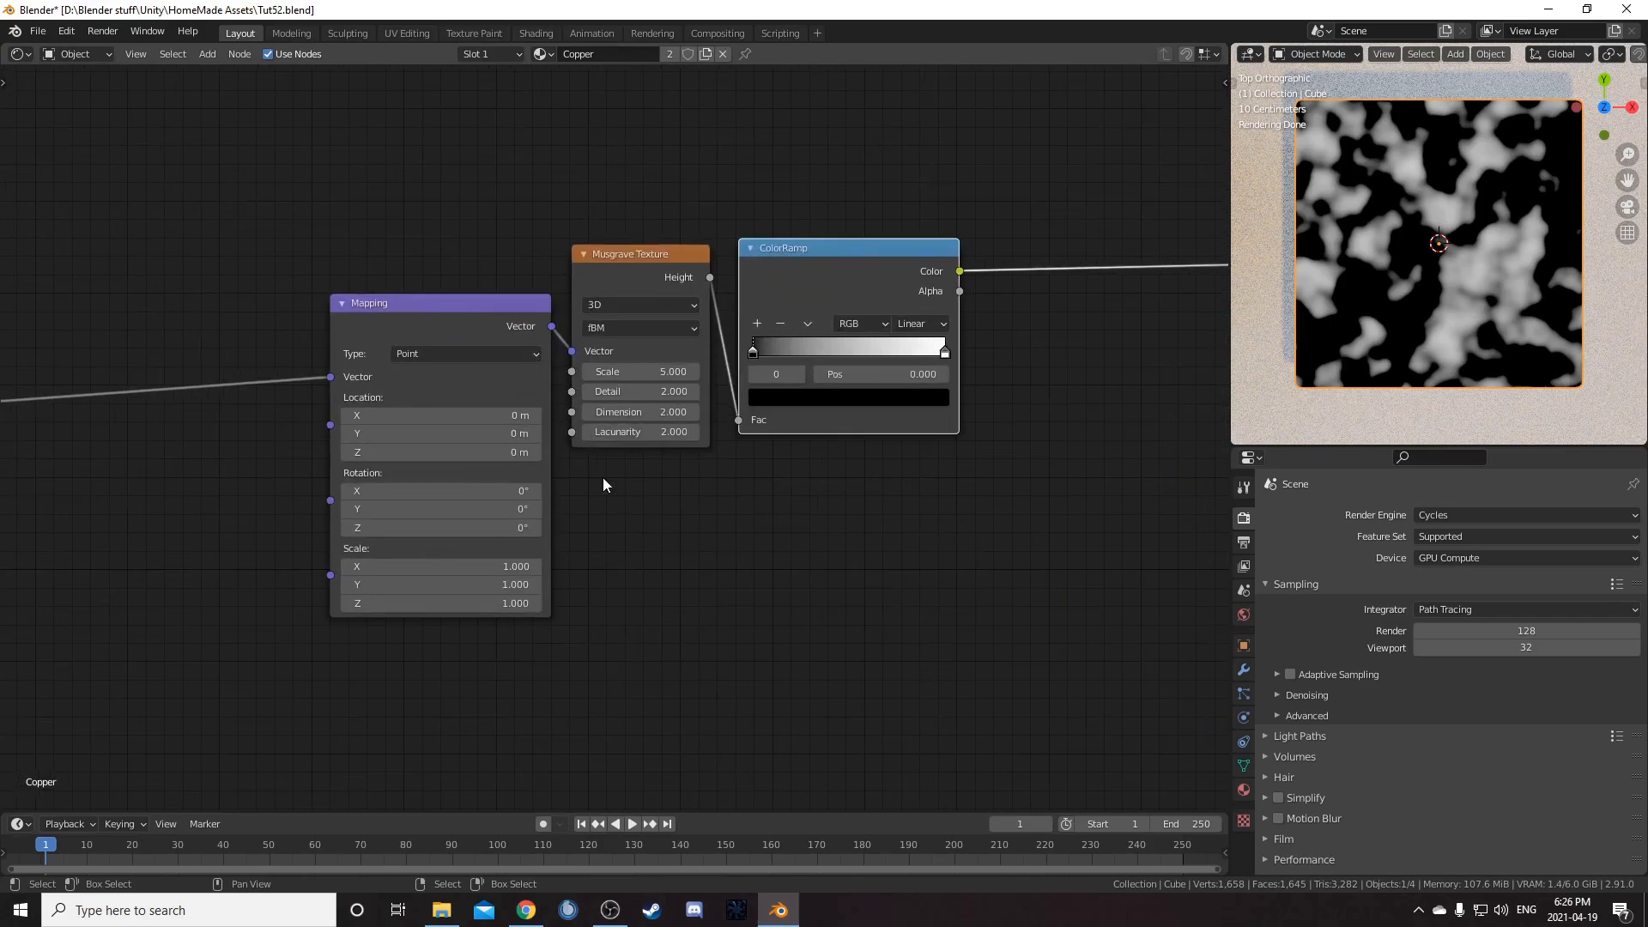
Step: Set the position of the ColorRamp's white stop to 0.8
scroll(815, 479, up, 1)
click(946, 351)
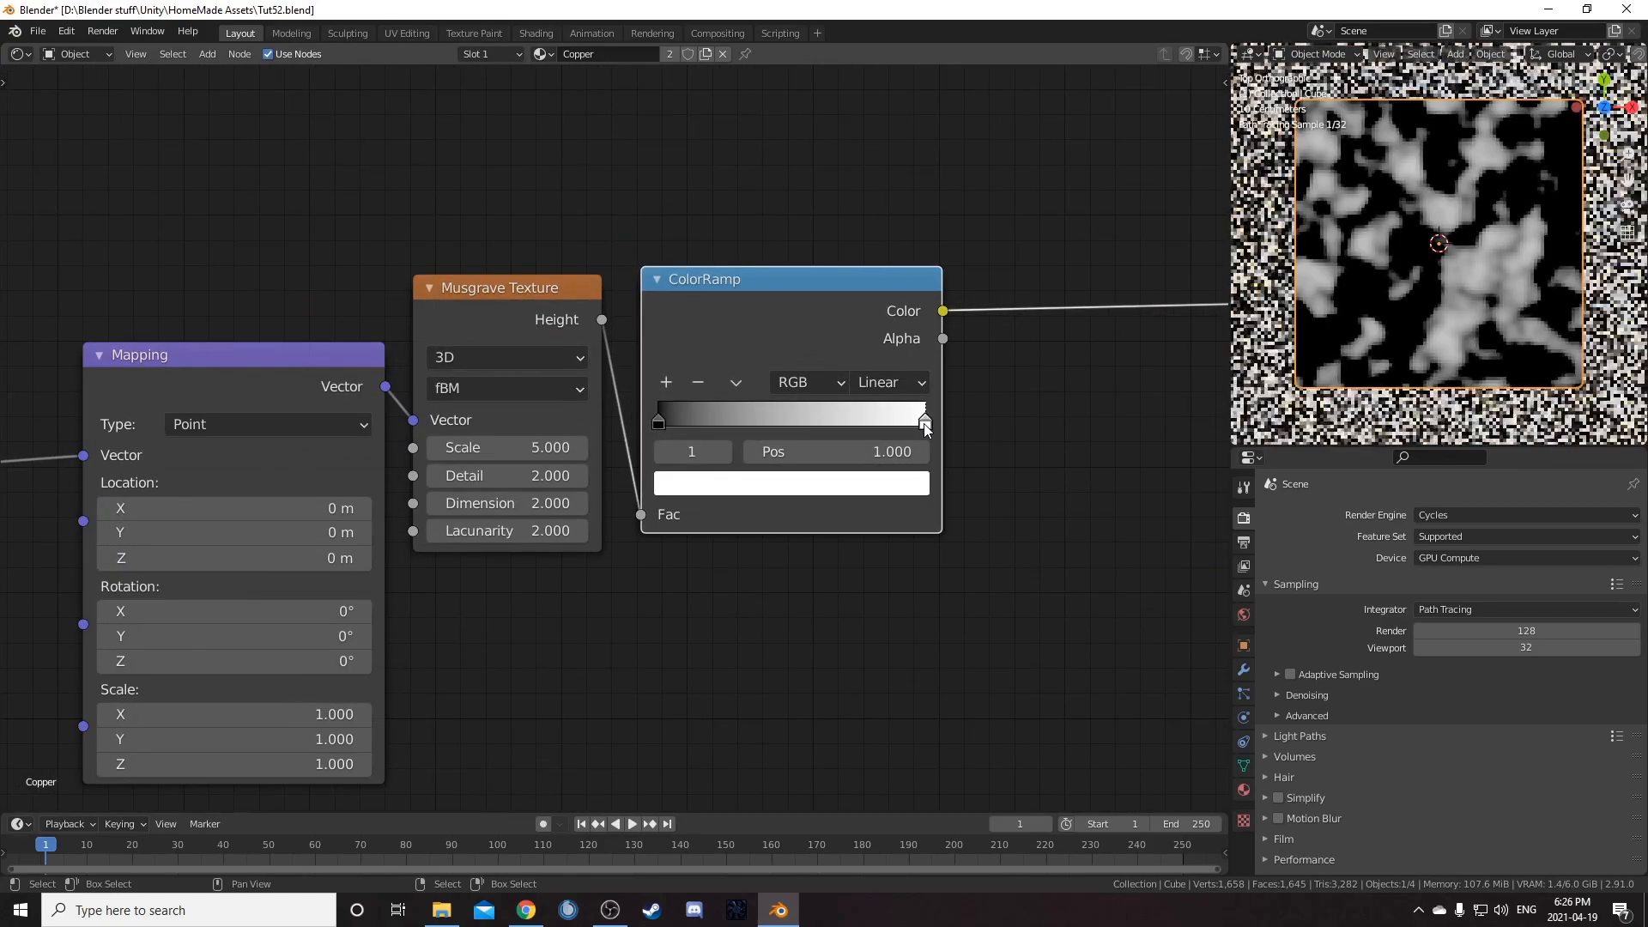
double_click(916, 373)
text(.8)
key(Return)
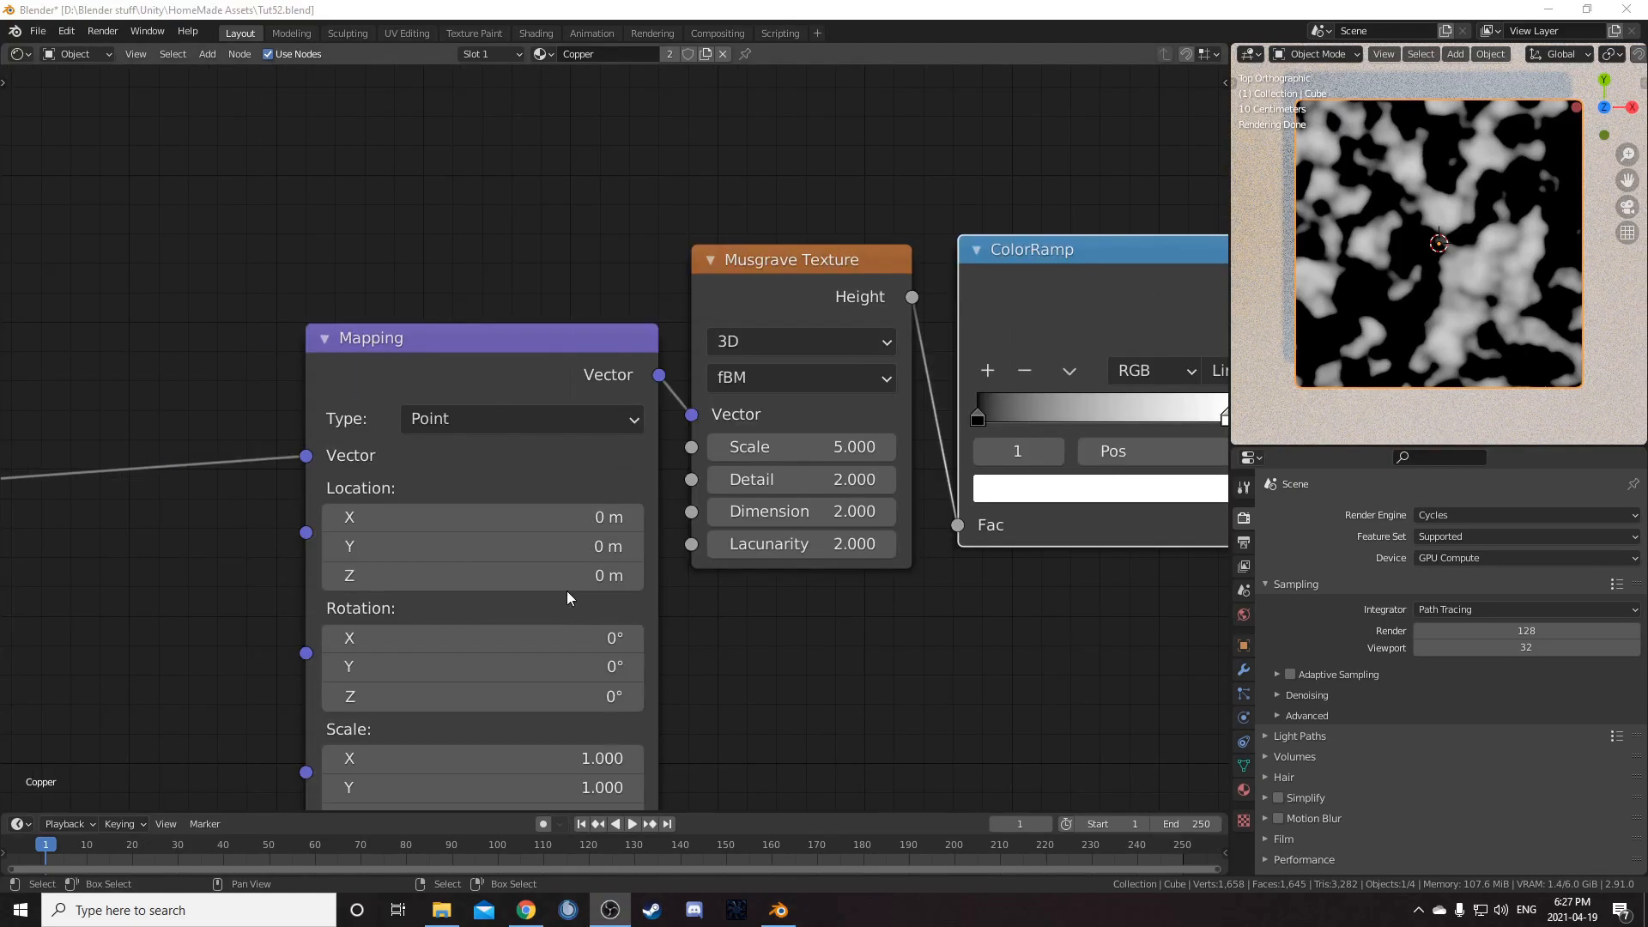
Step: Set the Musgrave Texture's scale to 6.5, detail to 9.3 and dimension to 0.1
middle_drag(870, 426, 953, 413)
double_click(906, 435)
text(6.5)
key(Tab)
text(9.3)
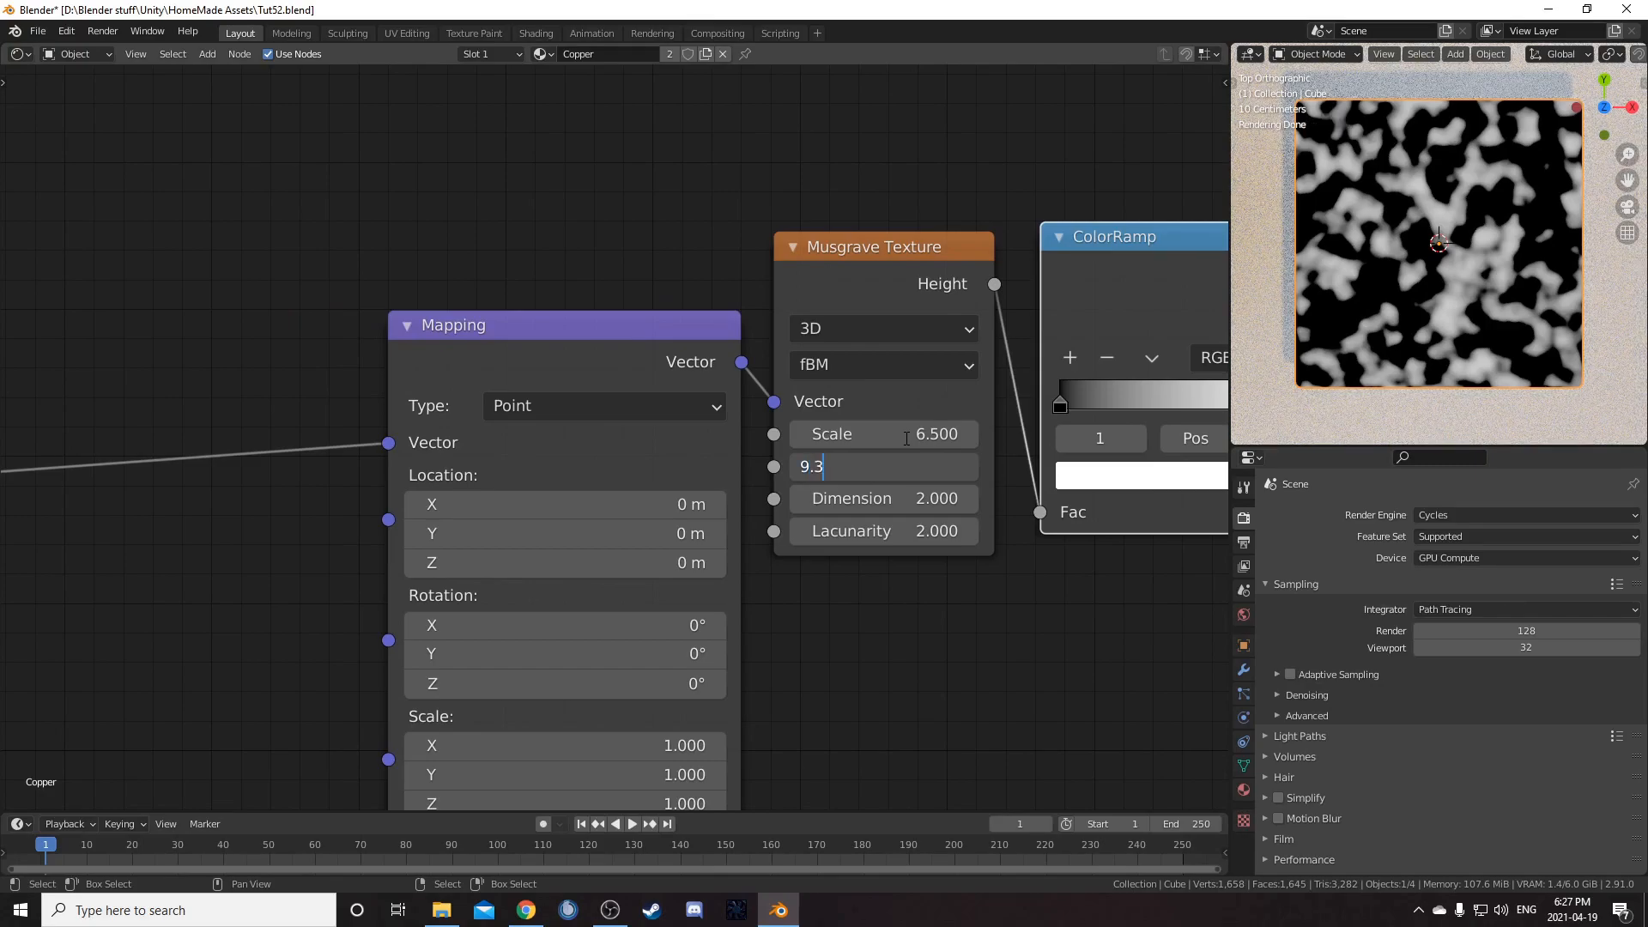
key(Tab)
text(.1)
key(Return)
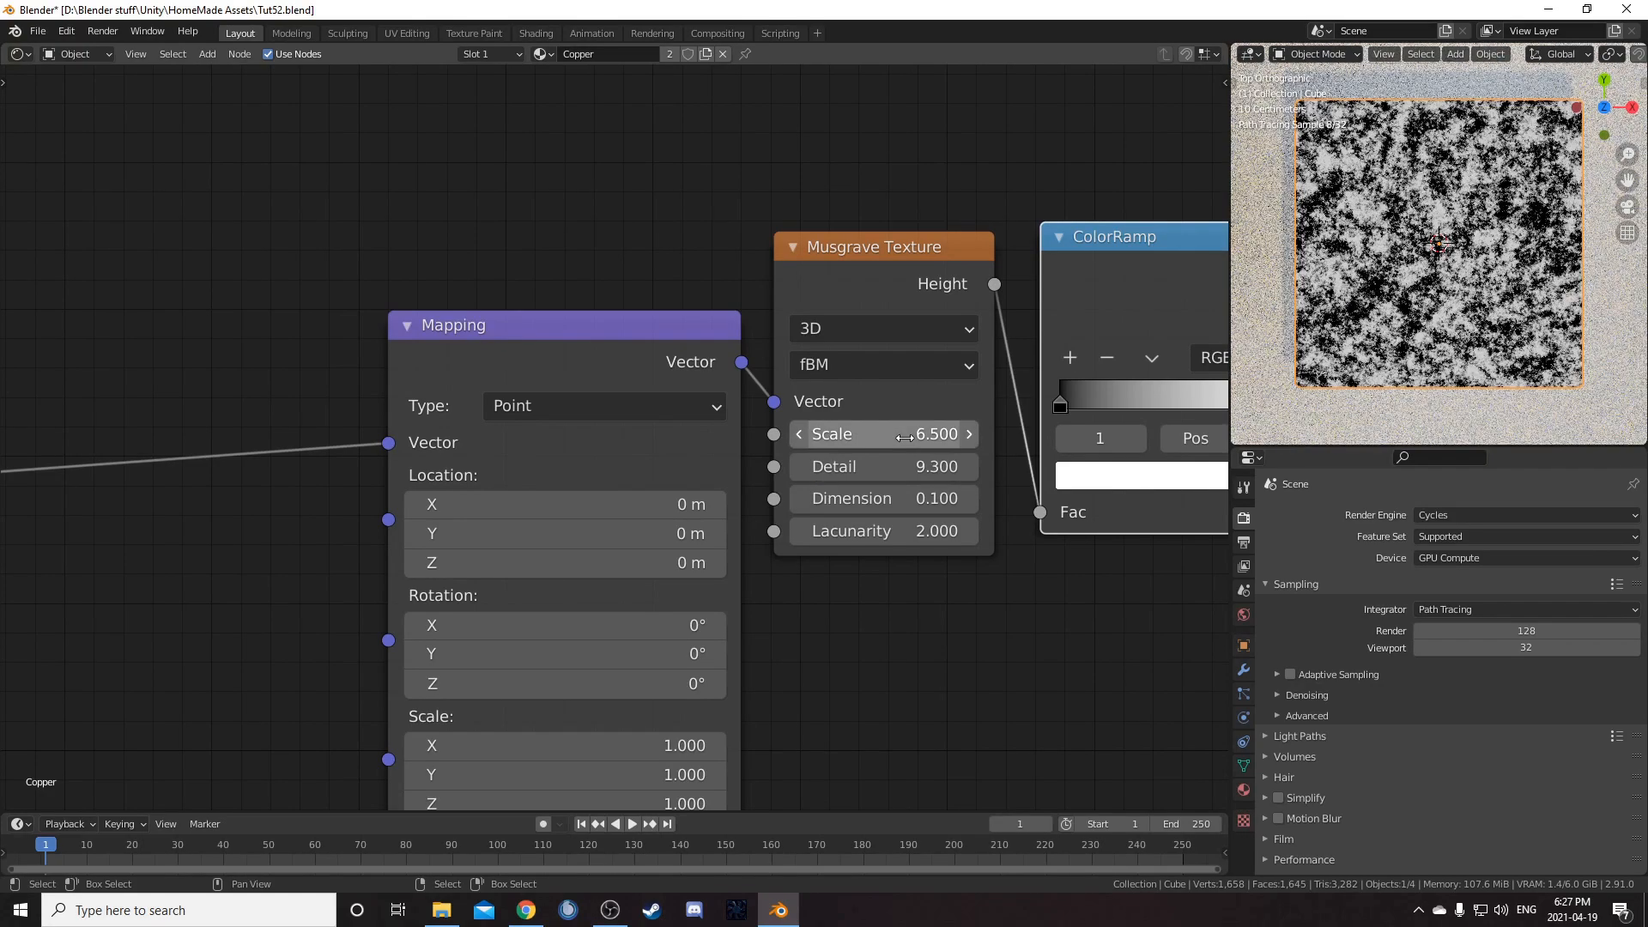
Step: Space the Mapping and Musgrave Texture nodes away from the ColorRamp, and add a reroute on the link from Texture Coordinate to Mapping
middle_drag(878, 609, 722, 569)
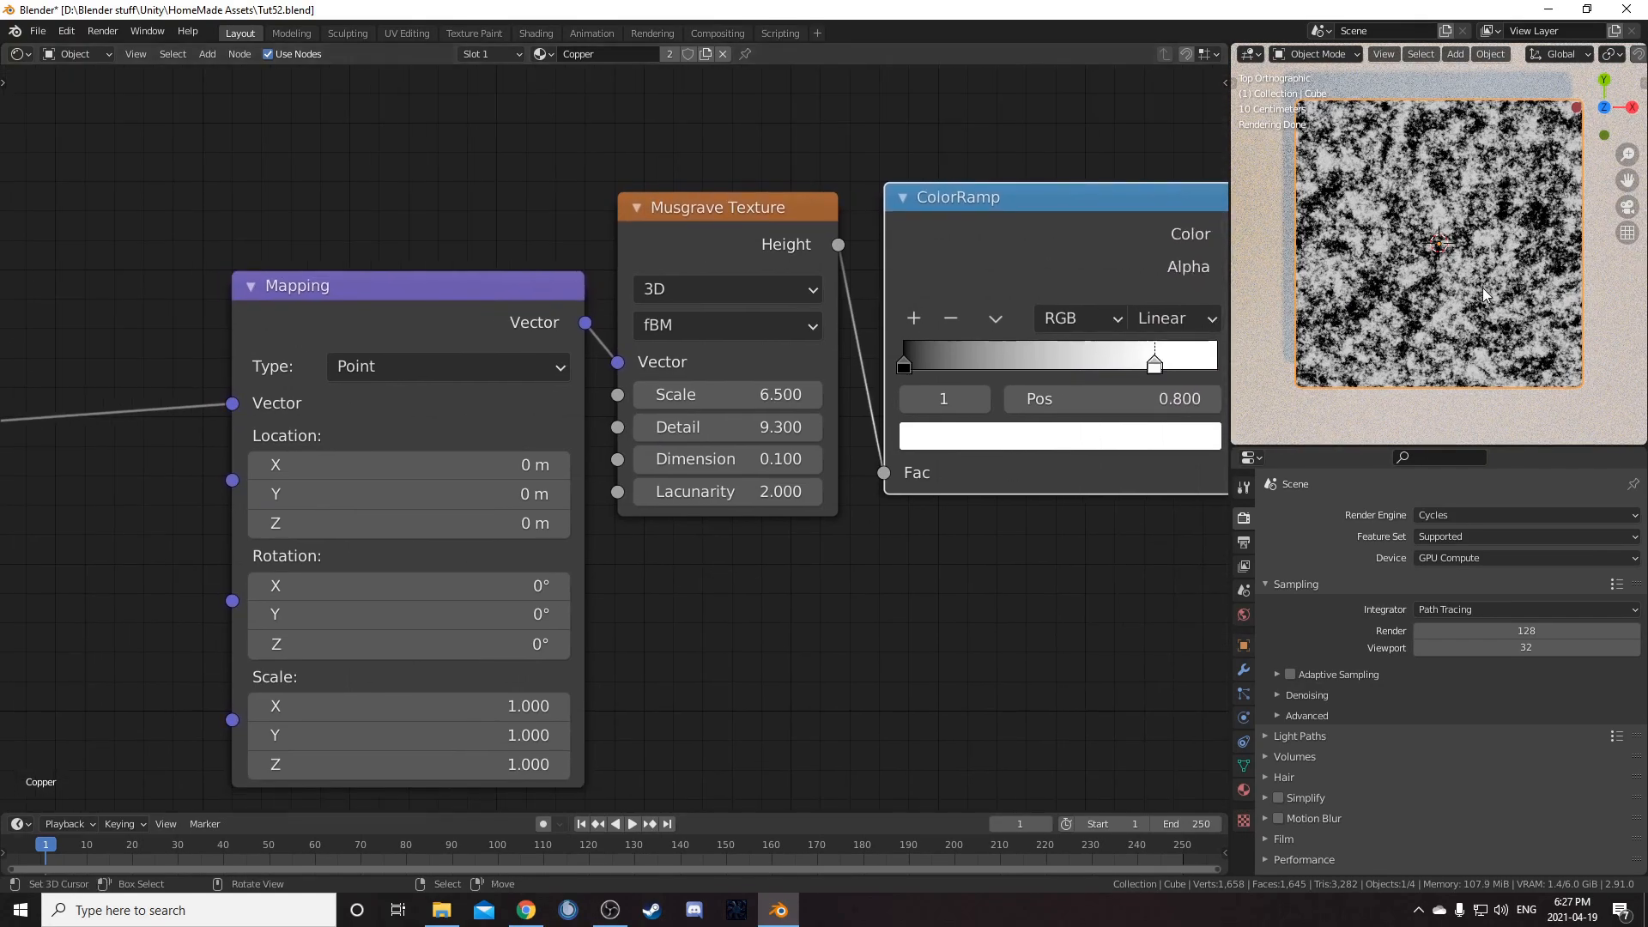
scroll(1485, 301, up, 2)
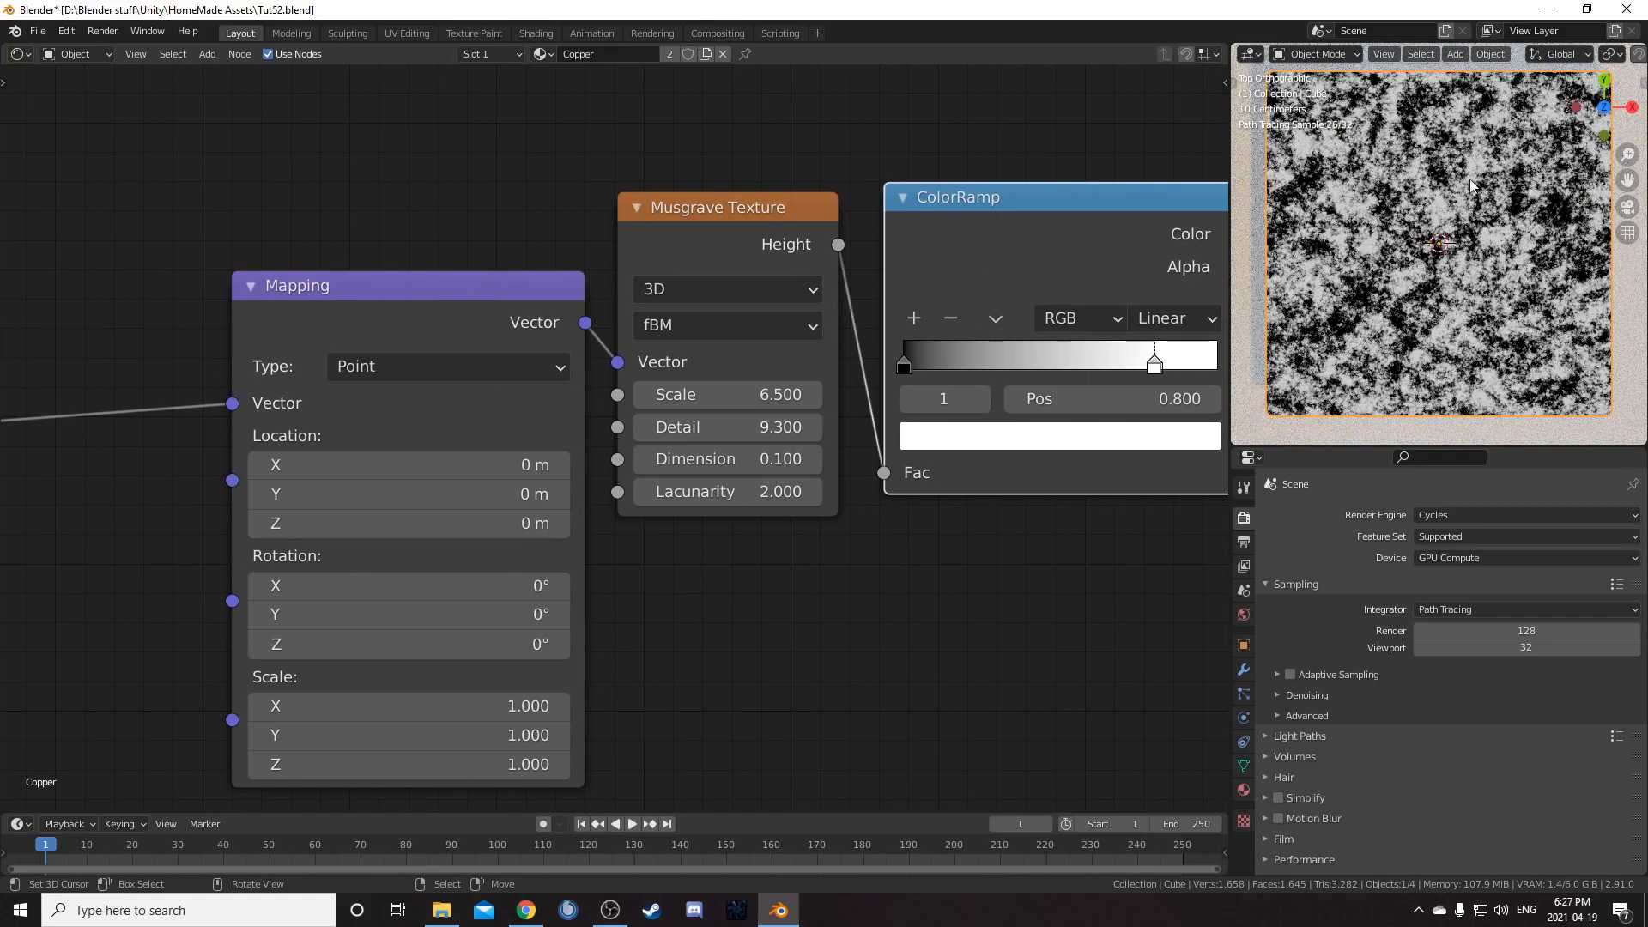
scroll(691, 411, down, 4)
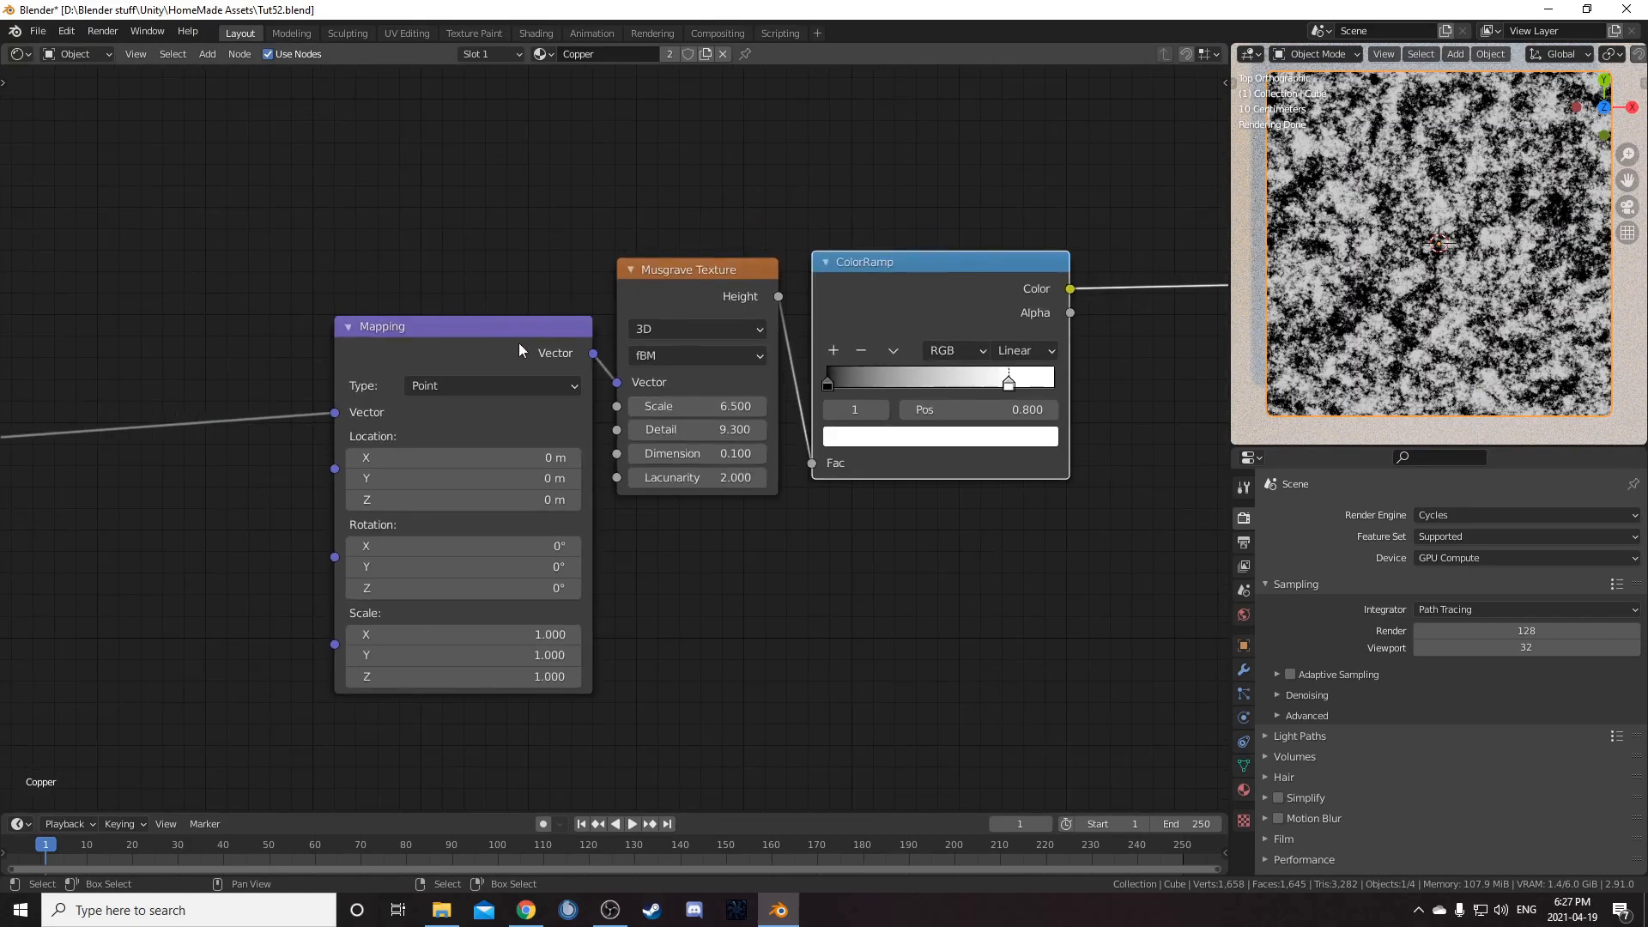
drag(518, 352, 430, 351)
drag(692, 287, 641, 316)
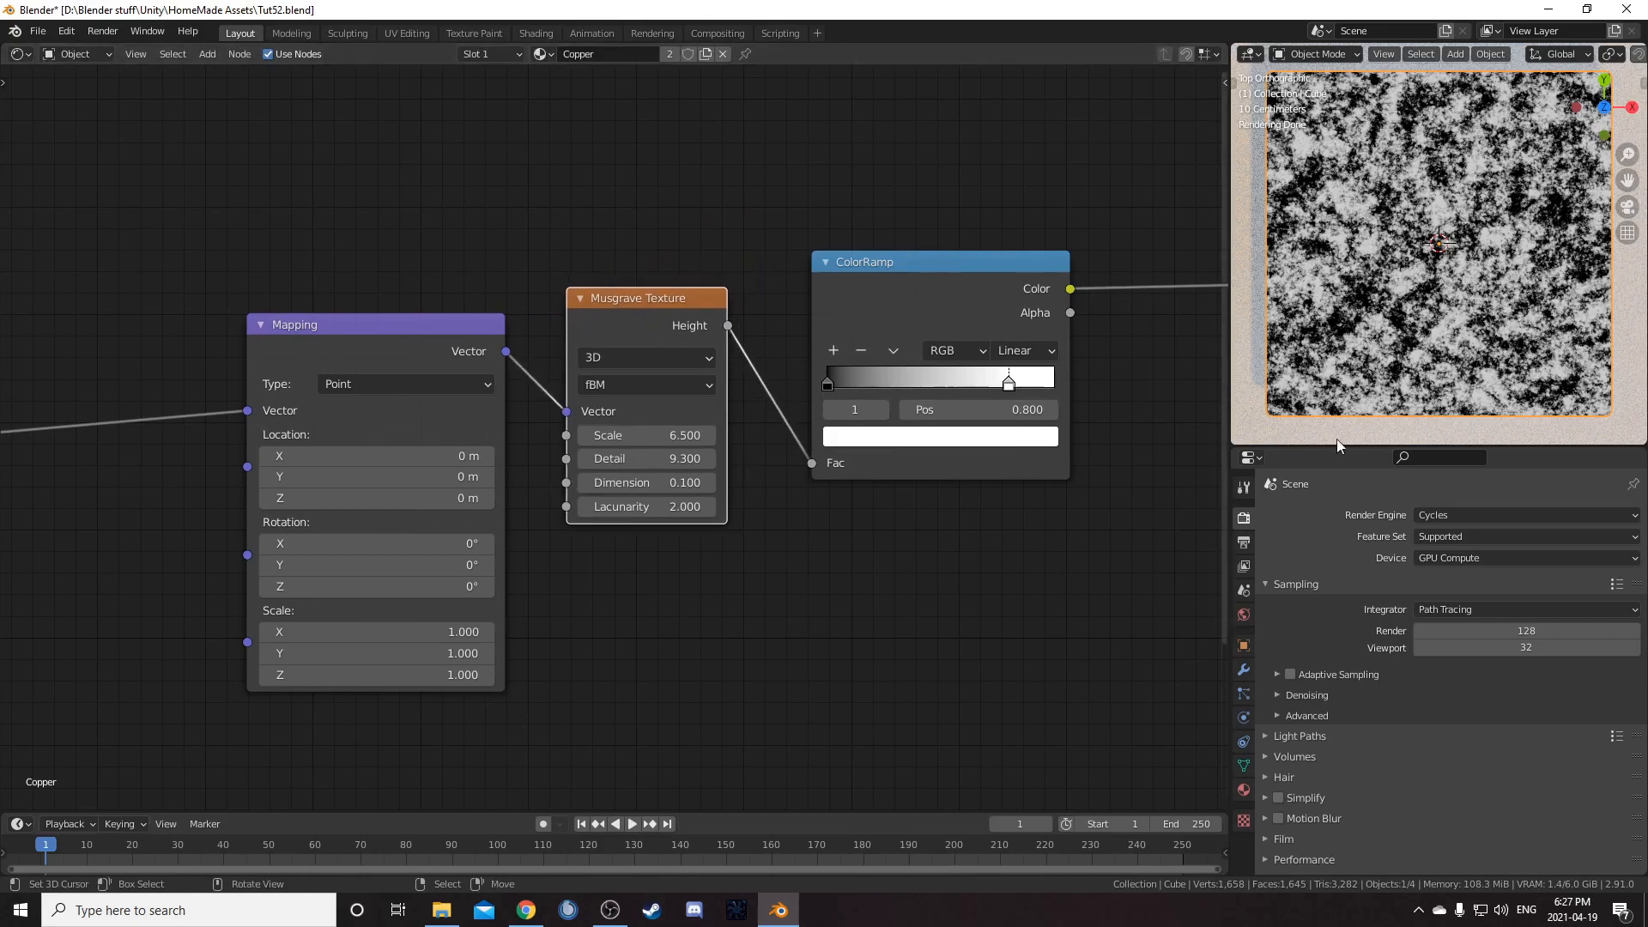
shift+right_drag(505, 284, 502, 430)
scroll(506, 419, up, 3)
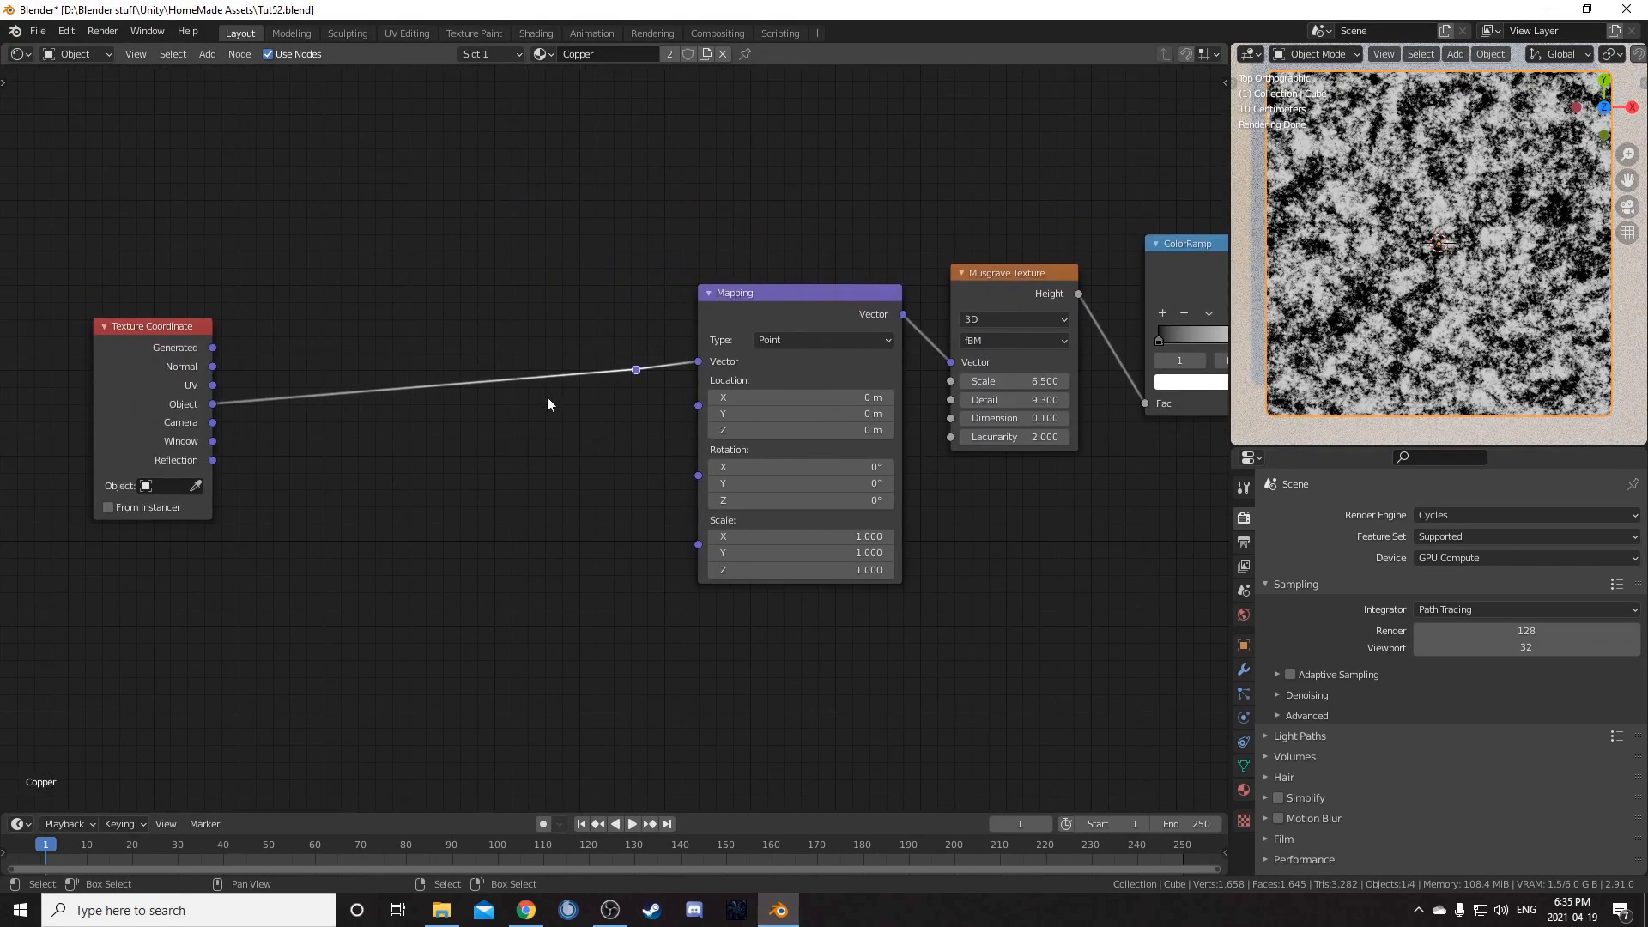
Step: Move the Mapping, Musgrave Texture and ColorRamp nodes together to a spot higher in the node tree
scroll(599, 471, down, 3)
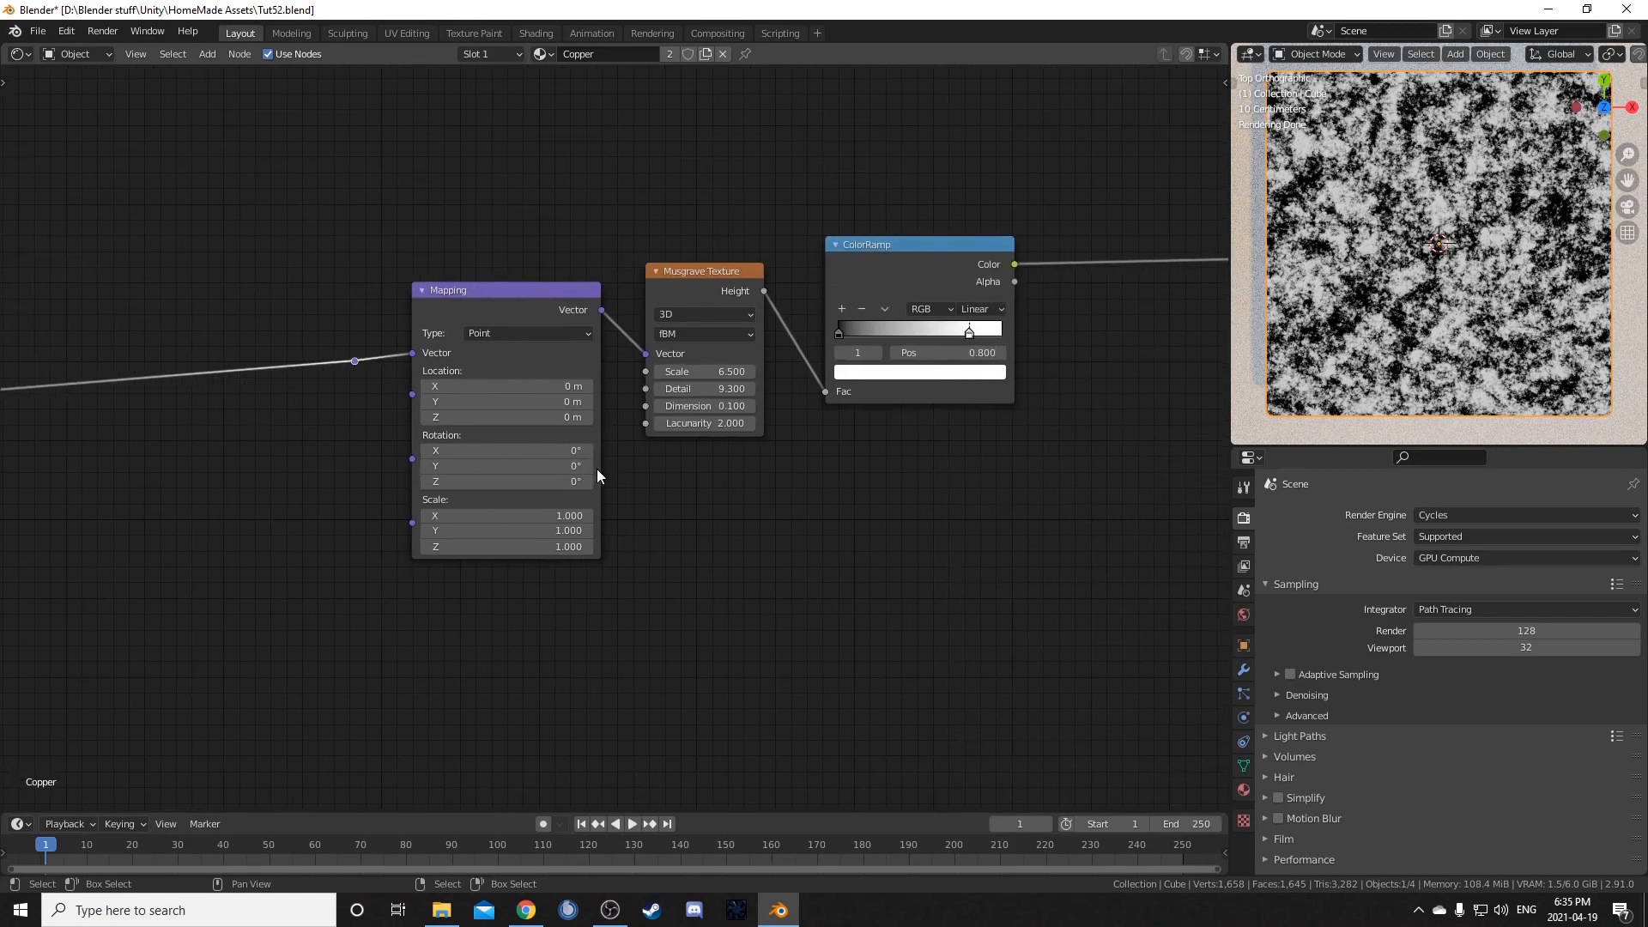
drag(539, 279, 875, 642)
key(g)
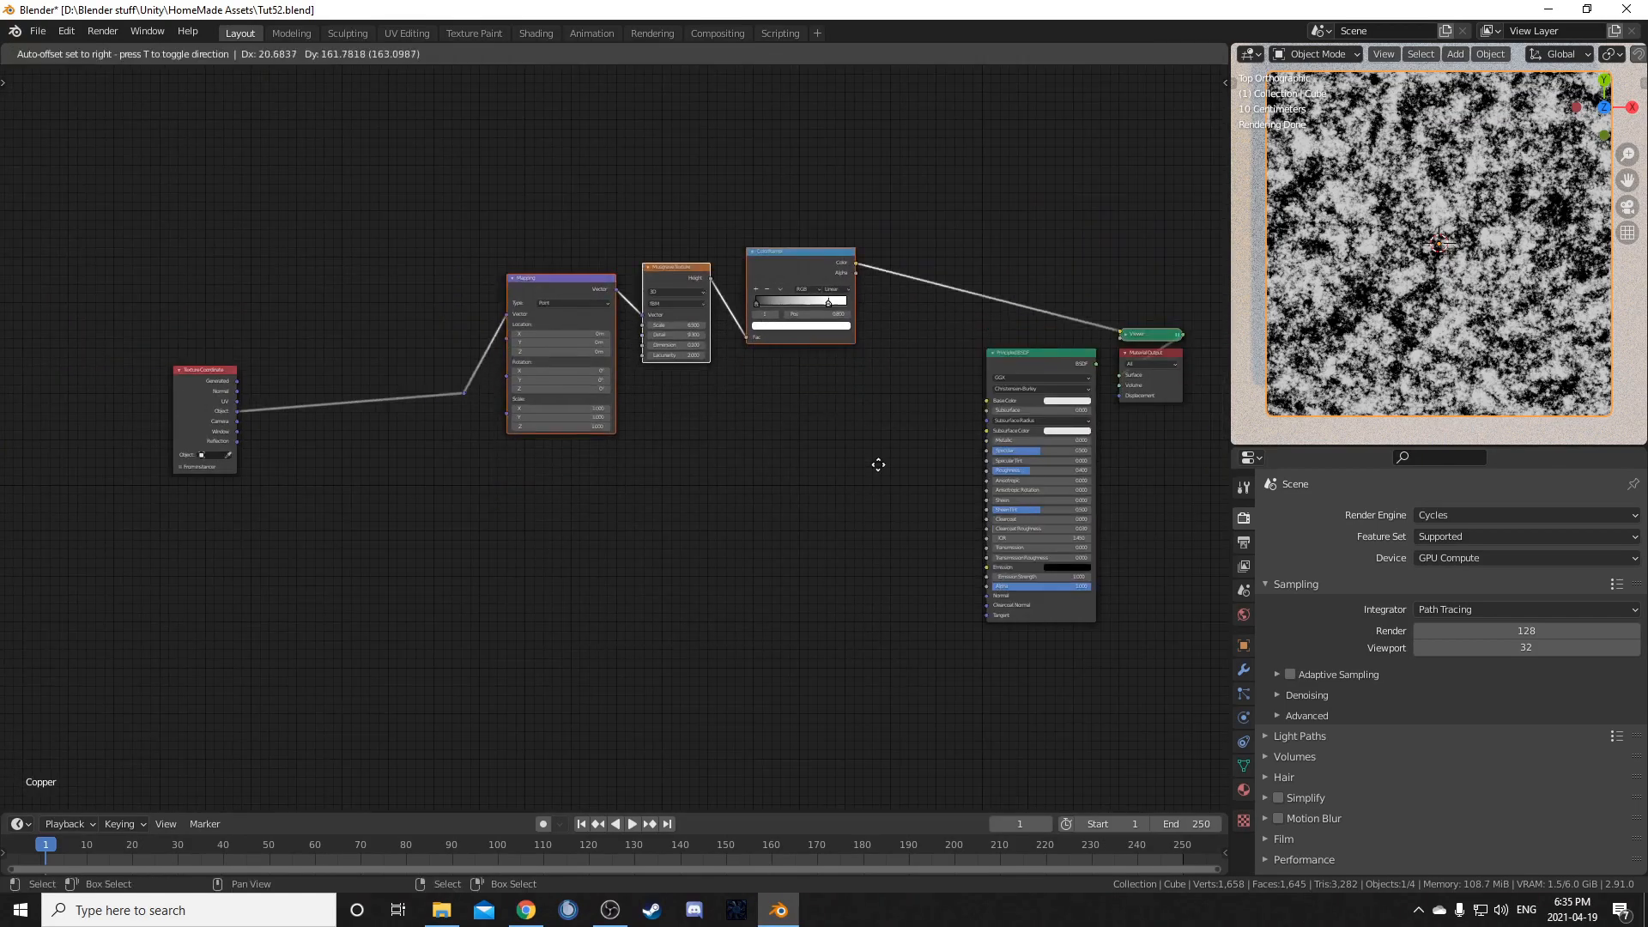
click(877, 405)
Step: Stack four duplicates of the Mapping, Musgrave Texture and ColorRamp group below the original, all fed from the same reroute
shift+scroll(850, 442, down, 2)
key(shift+d)
click(858, 626)
key(shift+d)
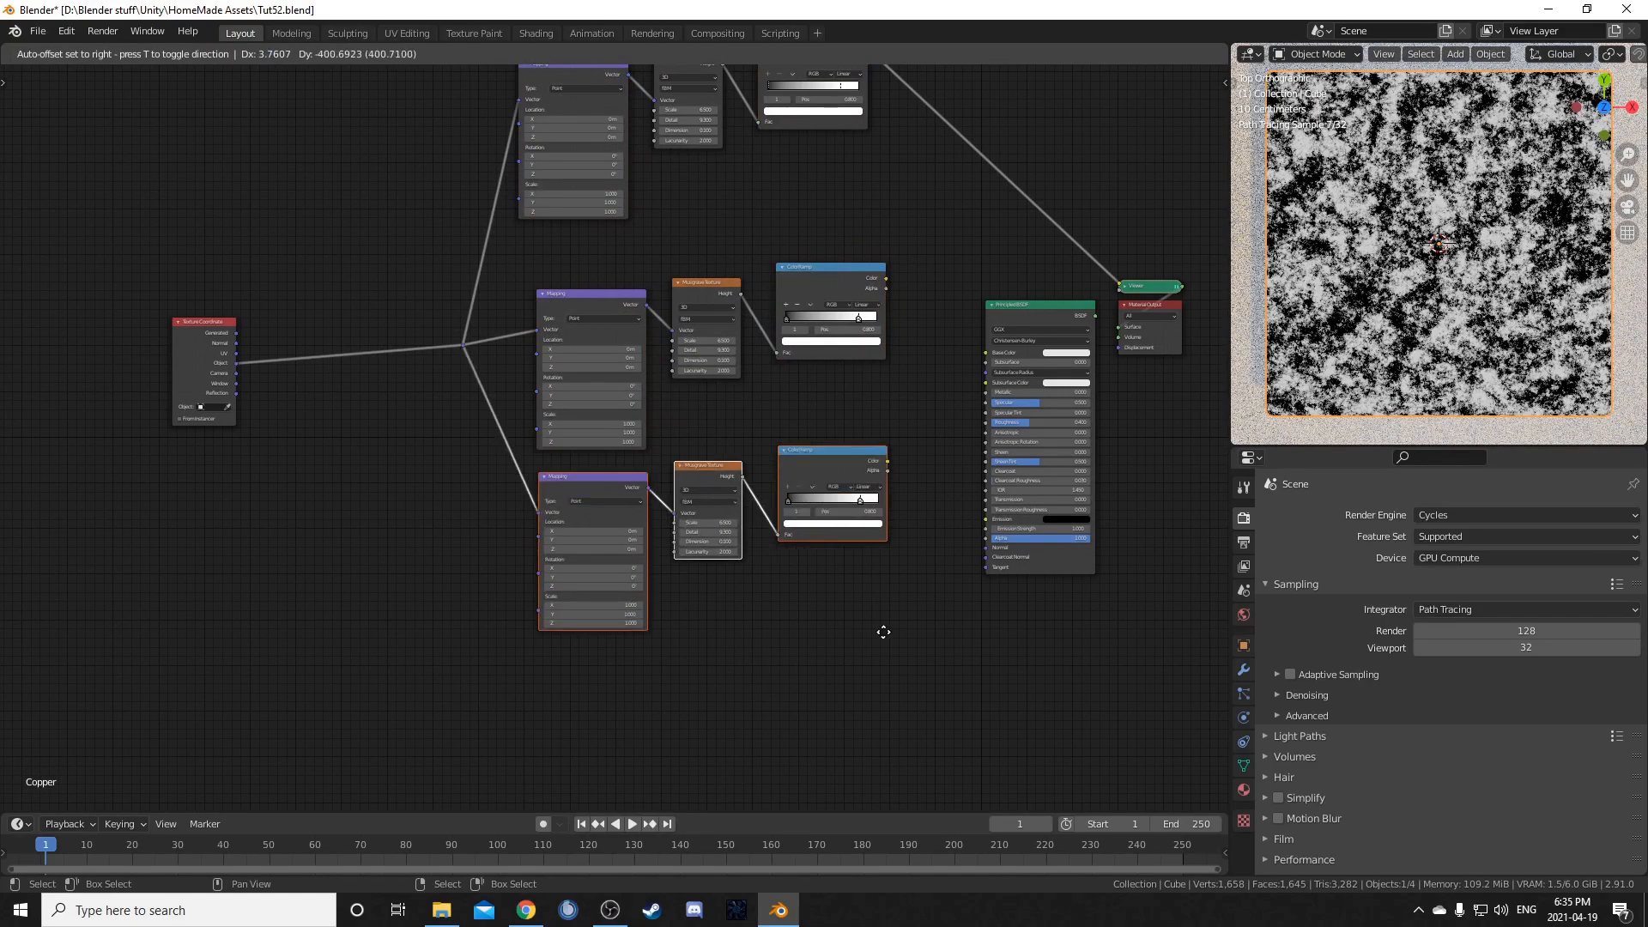
scroll(877, 647, down, 2)
click(843, 547)
key(shift+d)
click(836, 691)
Step: Insert a Noise Texture node between the Texture Coordinate node and the reroute
scroll(836, 692, down, 2)
middle_drag(800, 512, 1051, 609)
scroll(743, 420, up, 8)
middle_drag(914, 369, 903, 530)
scroll(903, 530, up, 3)
key(shift+a)
text(snoise)
key(Return)
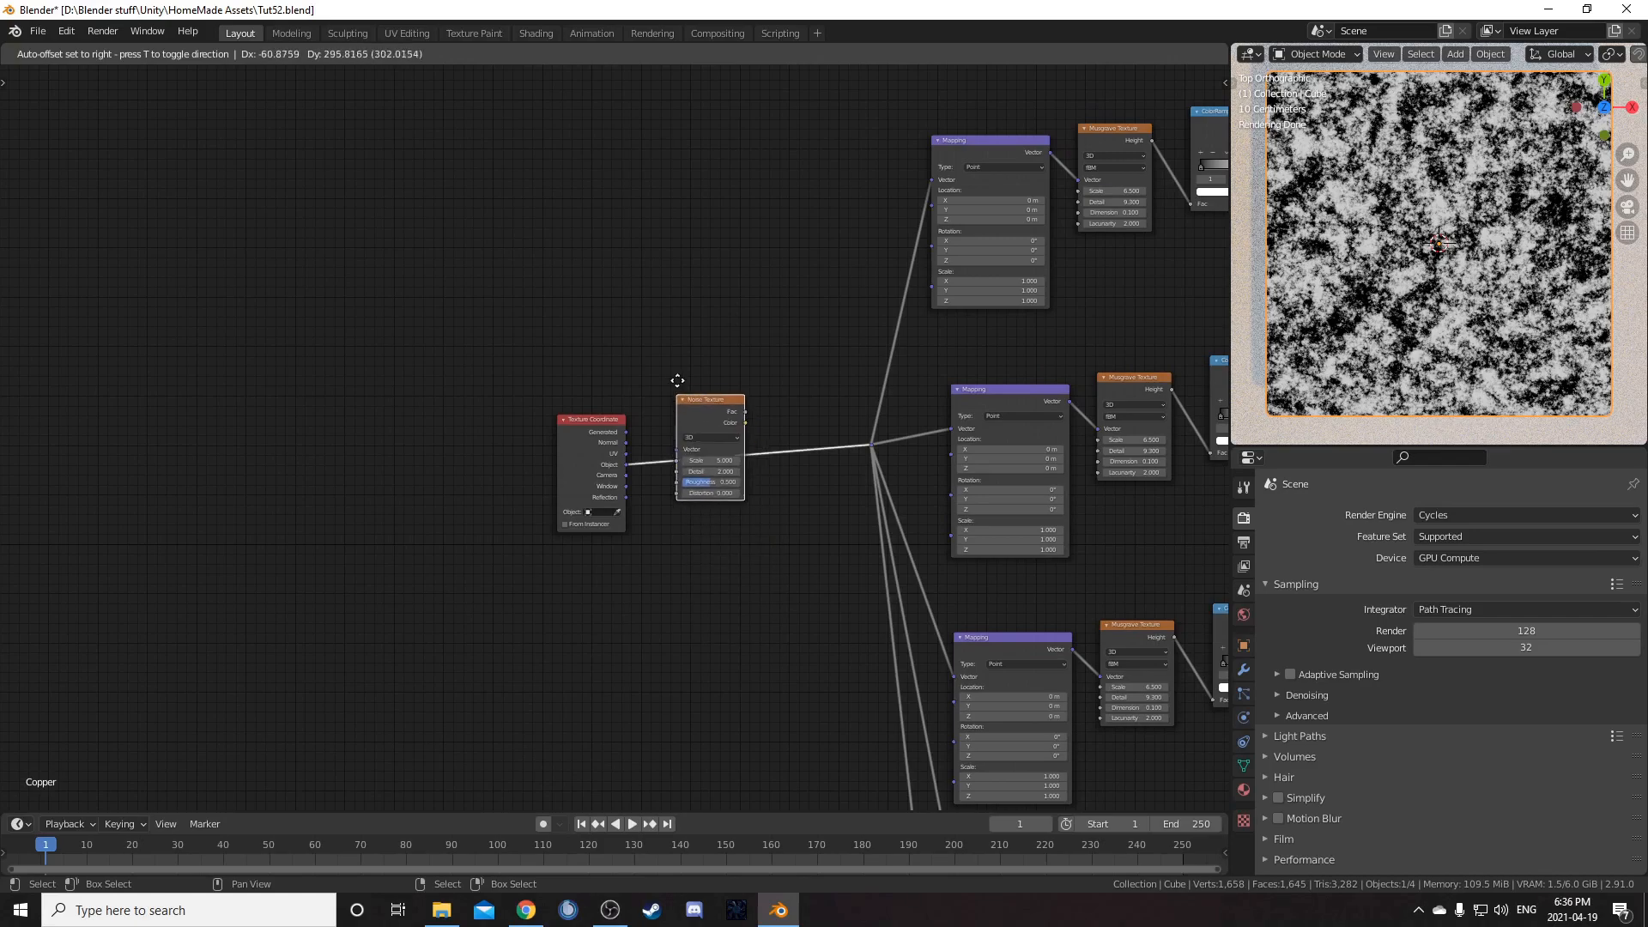
click(679, 384)
scroll(766, 529, up, 4)
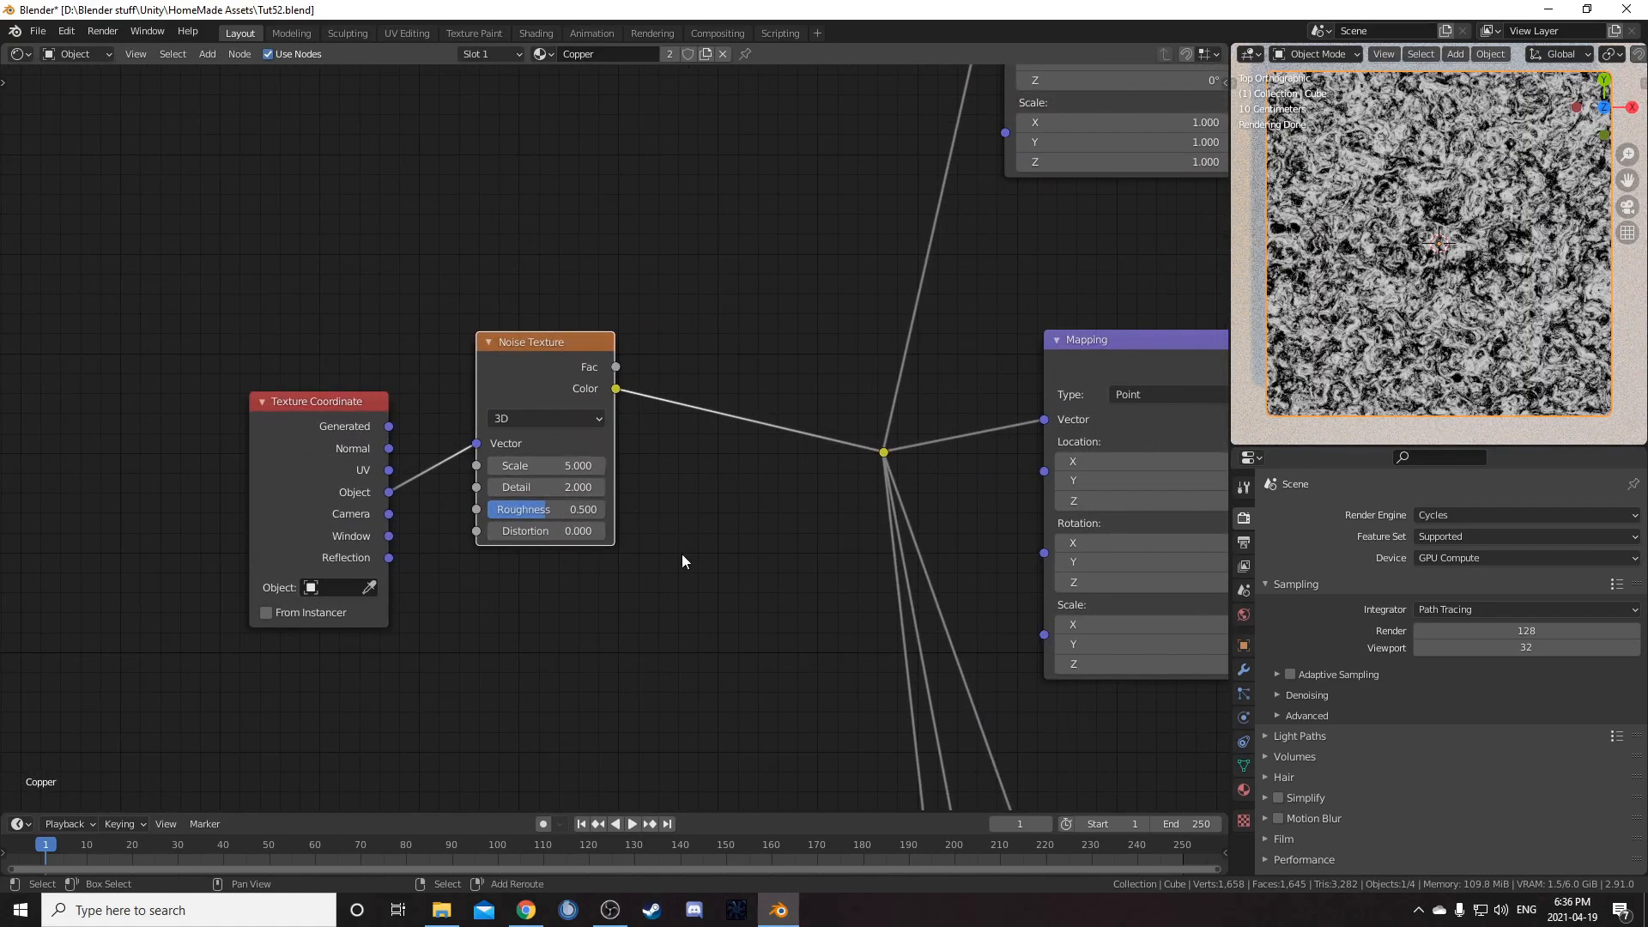
Step: Insert a Mix node after the Noise Texture and link the Texture Coordinate's Object output to its Color2 input
key(shift+a)
text(smix)
key(Return)
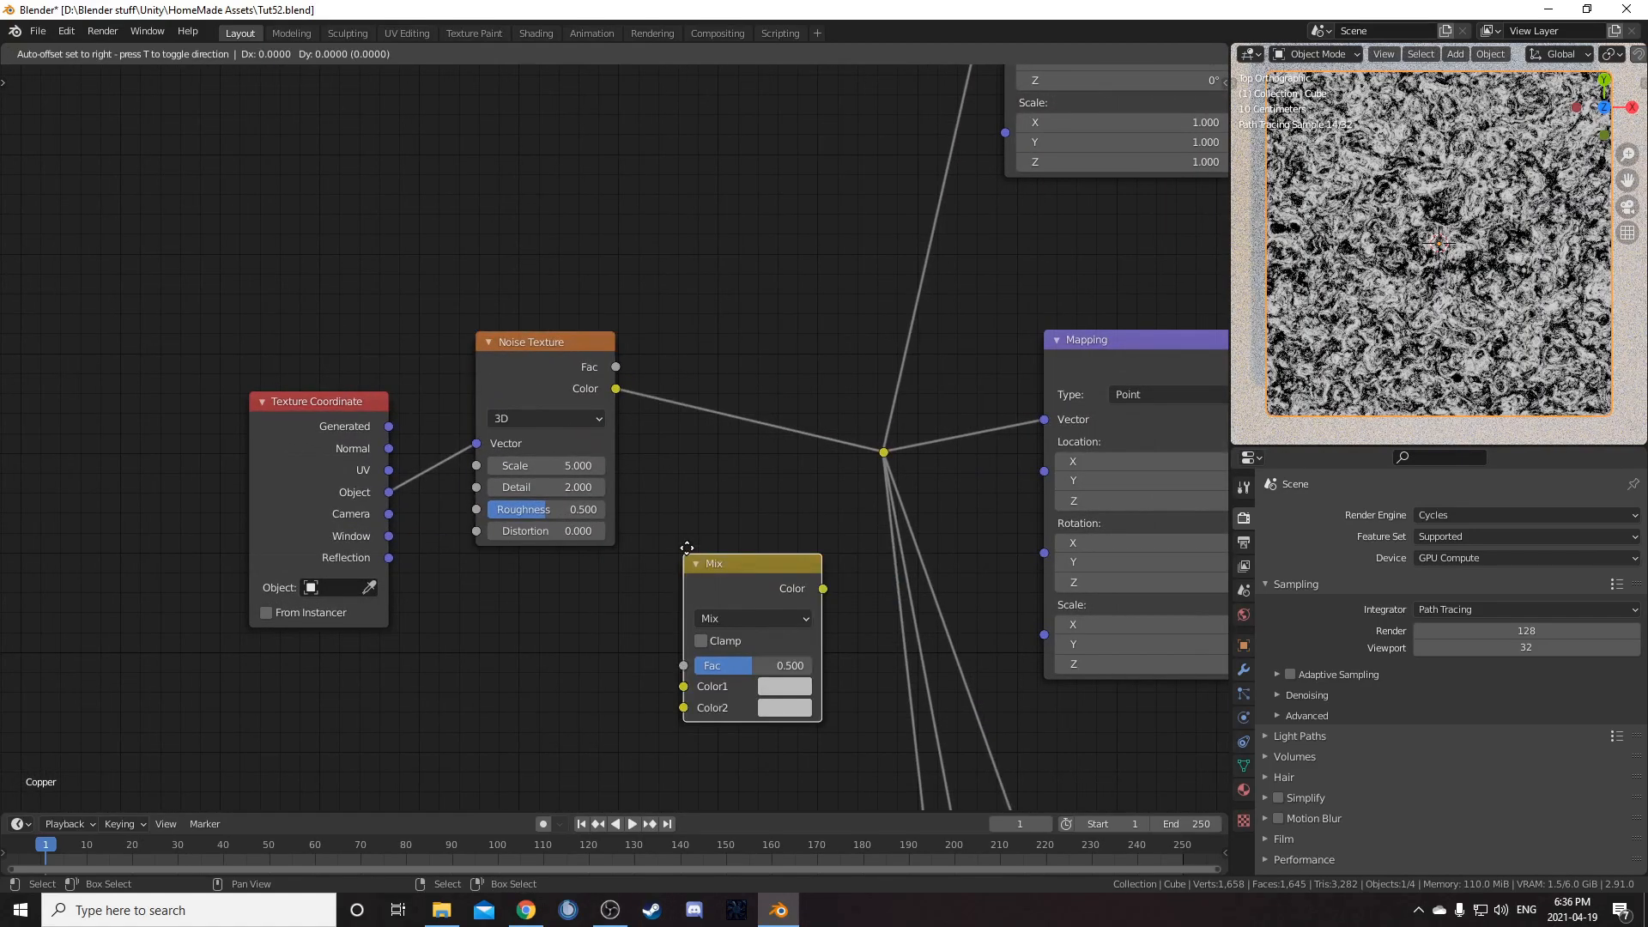
click(646, 339)
drag(388, 492, 692, 492)
scroll(688, 631, up, 2)
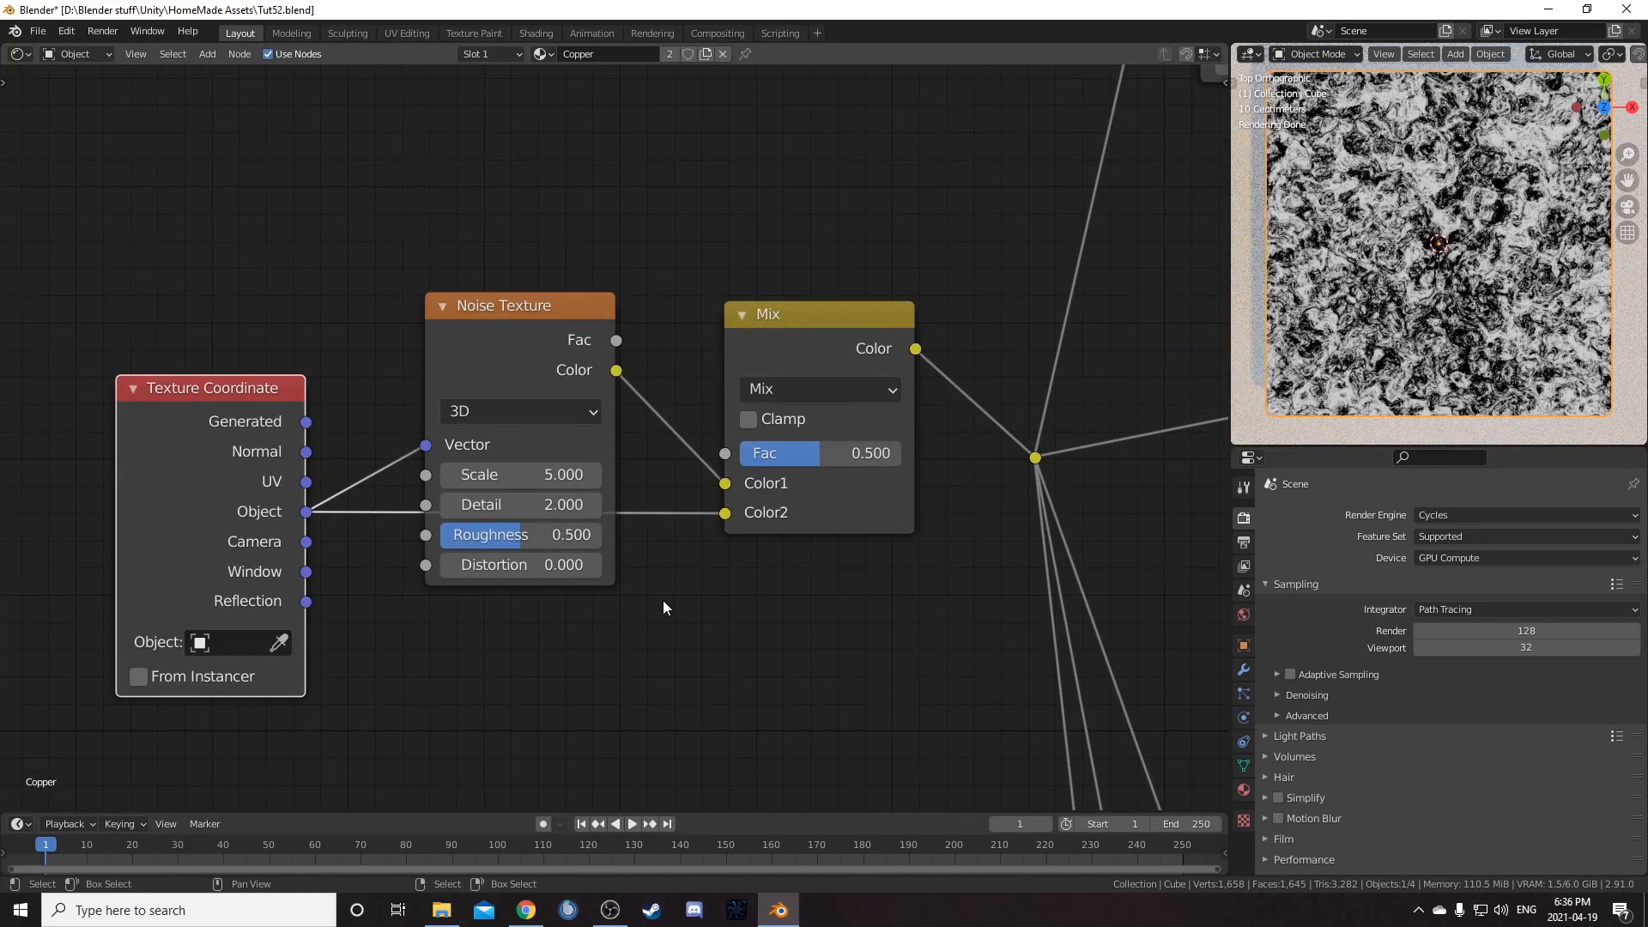
Step: Set the Noise Texture's scale to 0.6 and move the node above the Object link
click(547, 481)
key(Return)
drag(479, 347, 470, 200)
Step: Set the Mix node's factor to 0.9
click(842, 460)
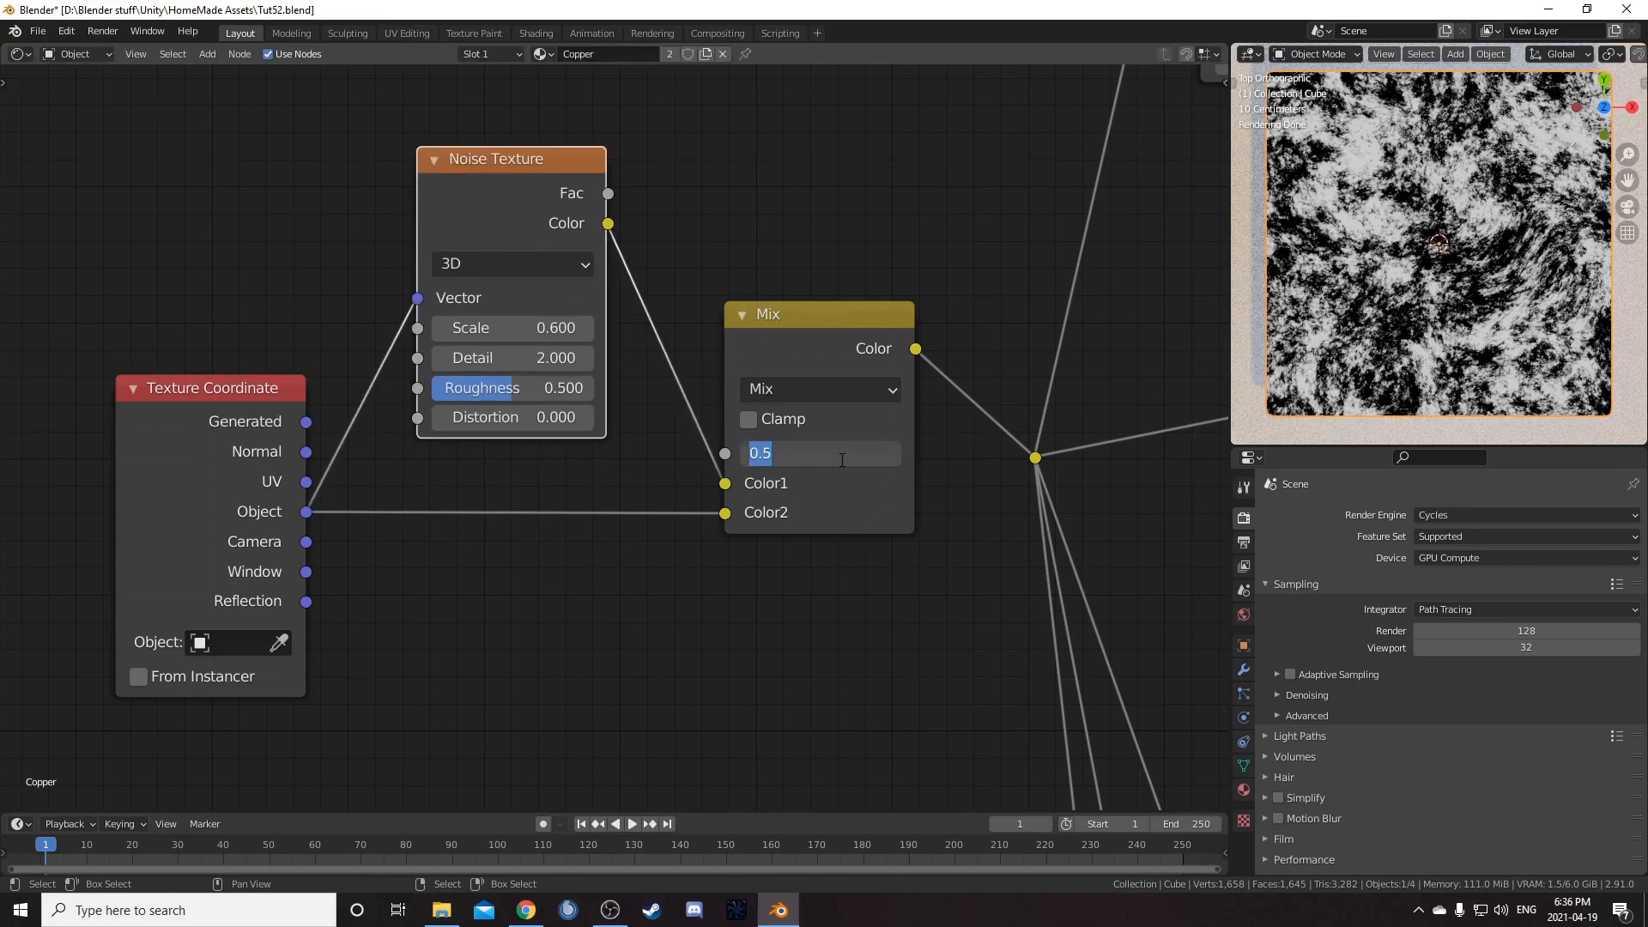
text(.9)
key(Return)
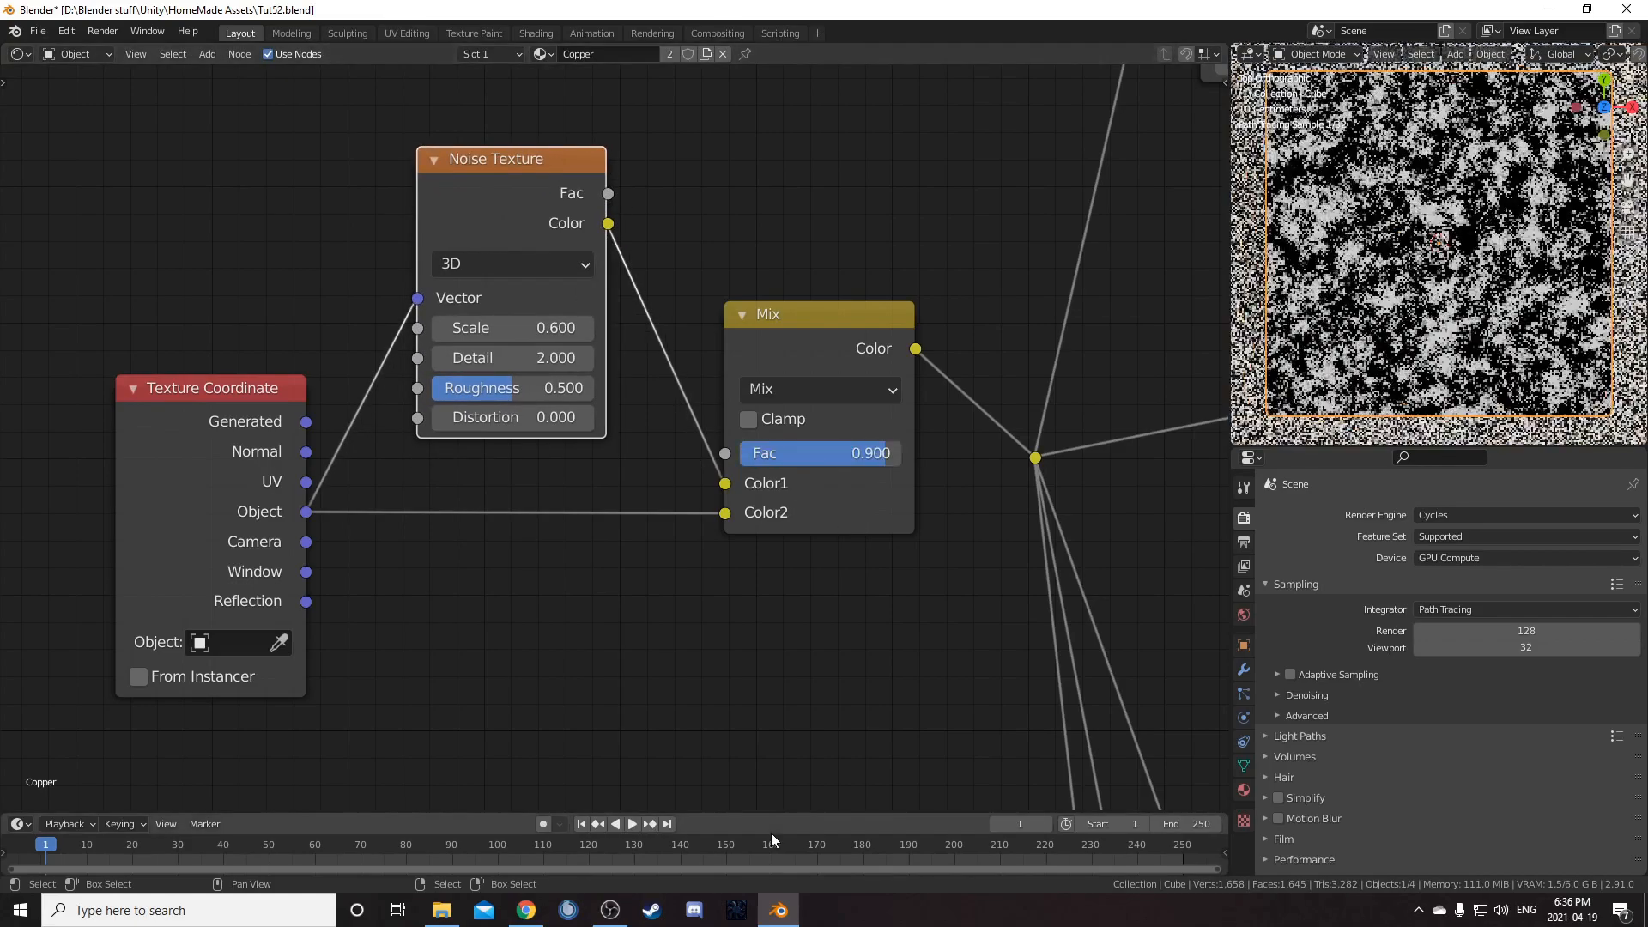
Step: Preview the Mix node's color output on the slab and look over the stacked Musgrave texture branches
scroll(826, 505, down, 1)
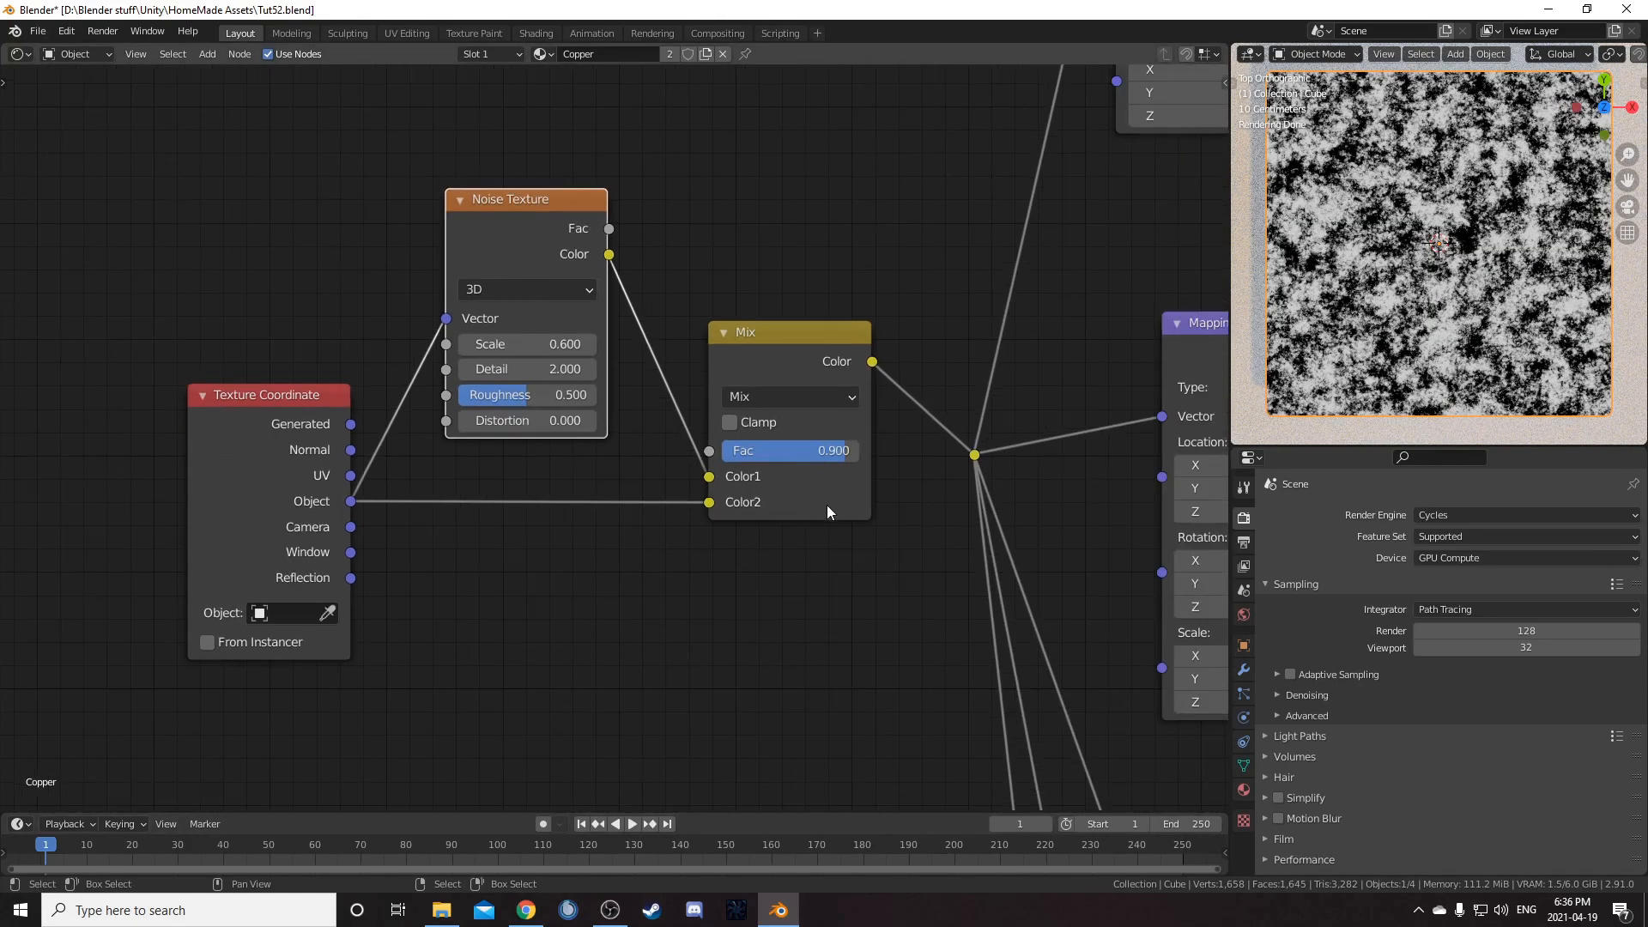
ctrl+shift+click(826, 346)
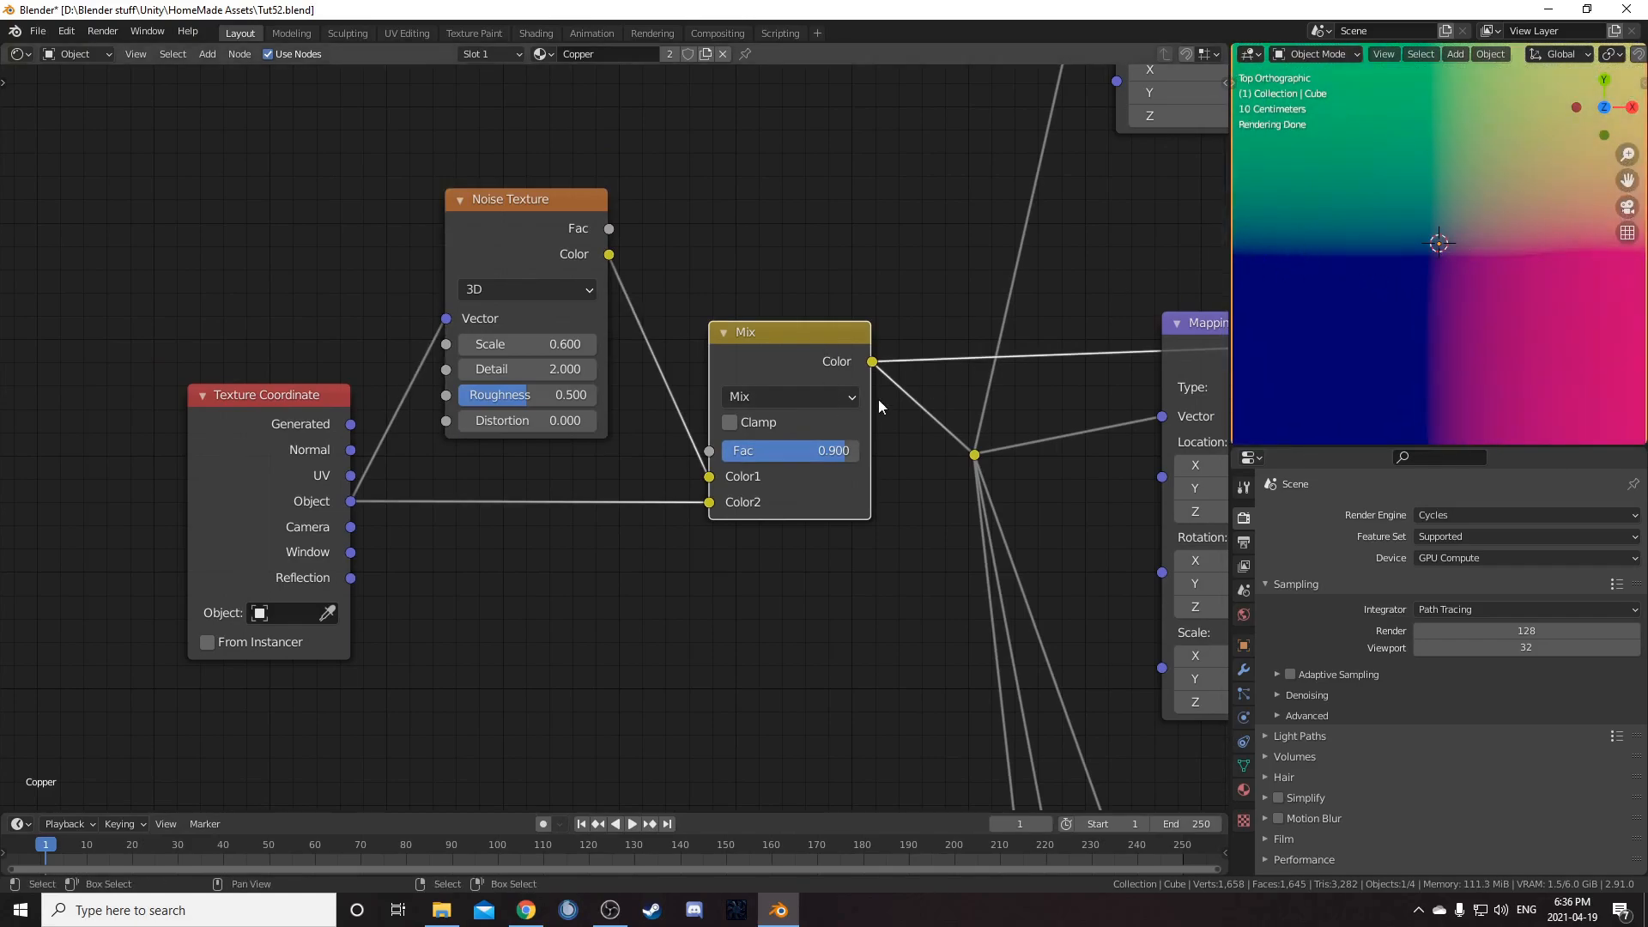
scroll(927, 379, down, 5)
middle_drag(929, 477, 818, 437)
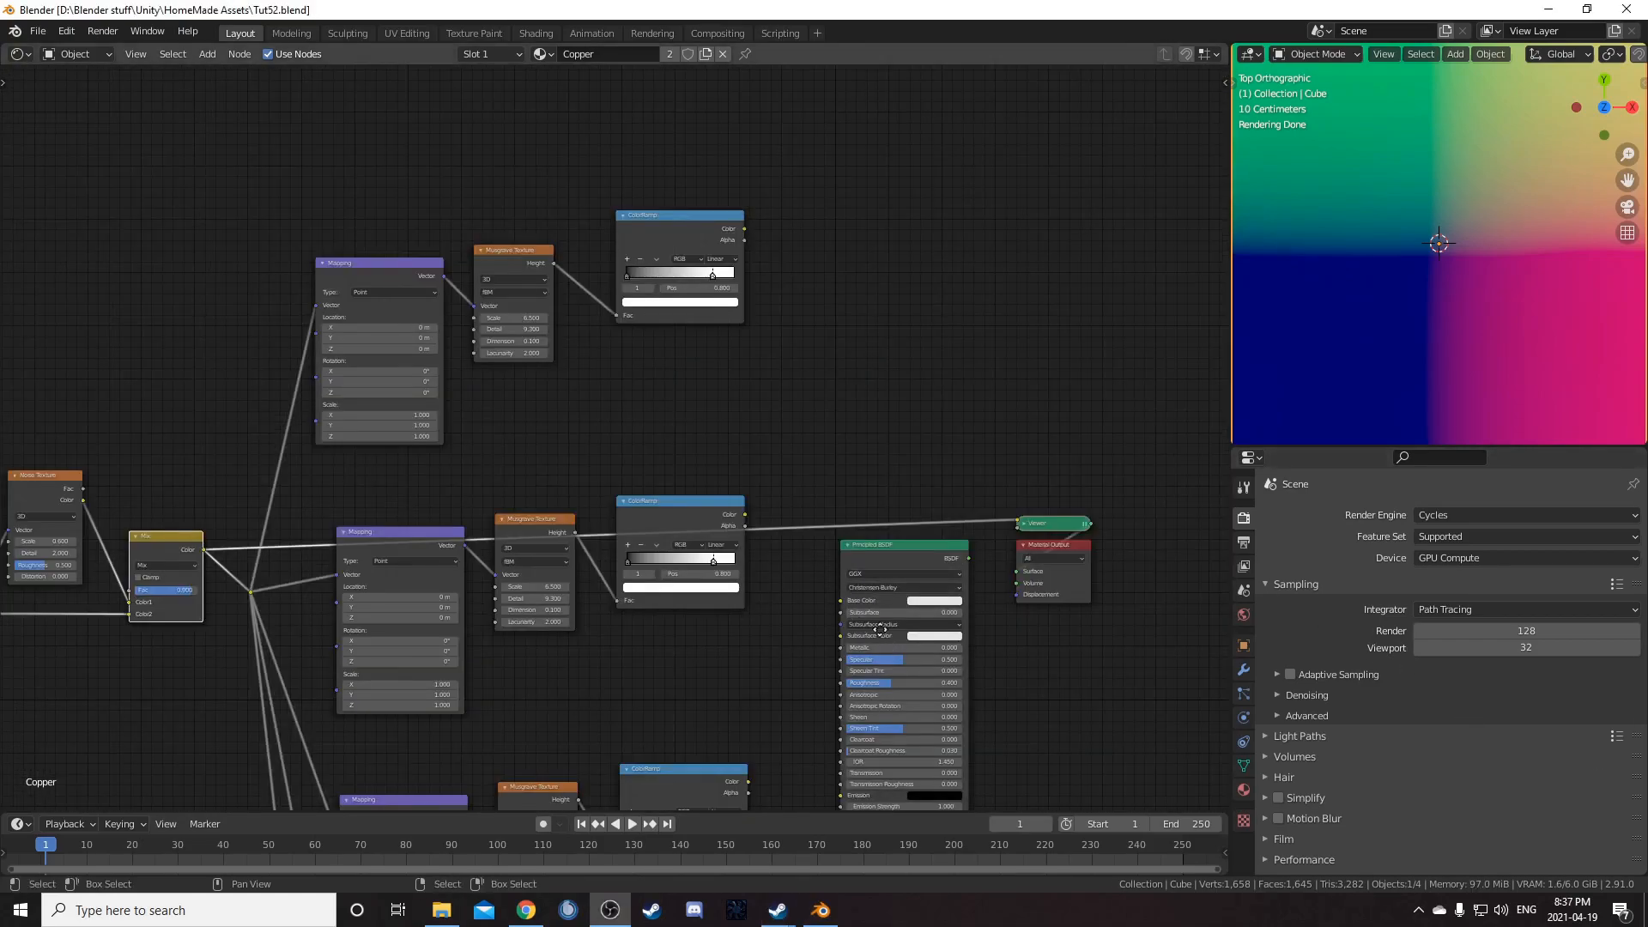
middle_drag(885, 636, 712, 522)
middle_drag(721, 461, 773, 329)
scroll(718, 464, down, 5)
middle_drag(637, 674, 638, 471)
middle_drag(692, 126, 702, 473)
scroll(693, 384, up, 3)
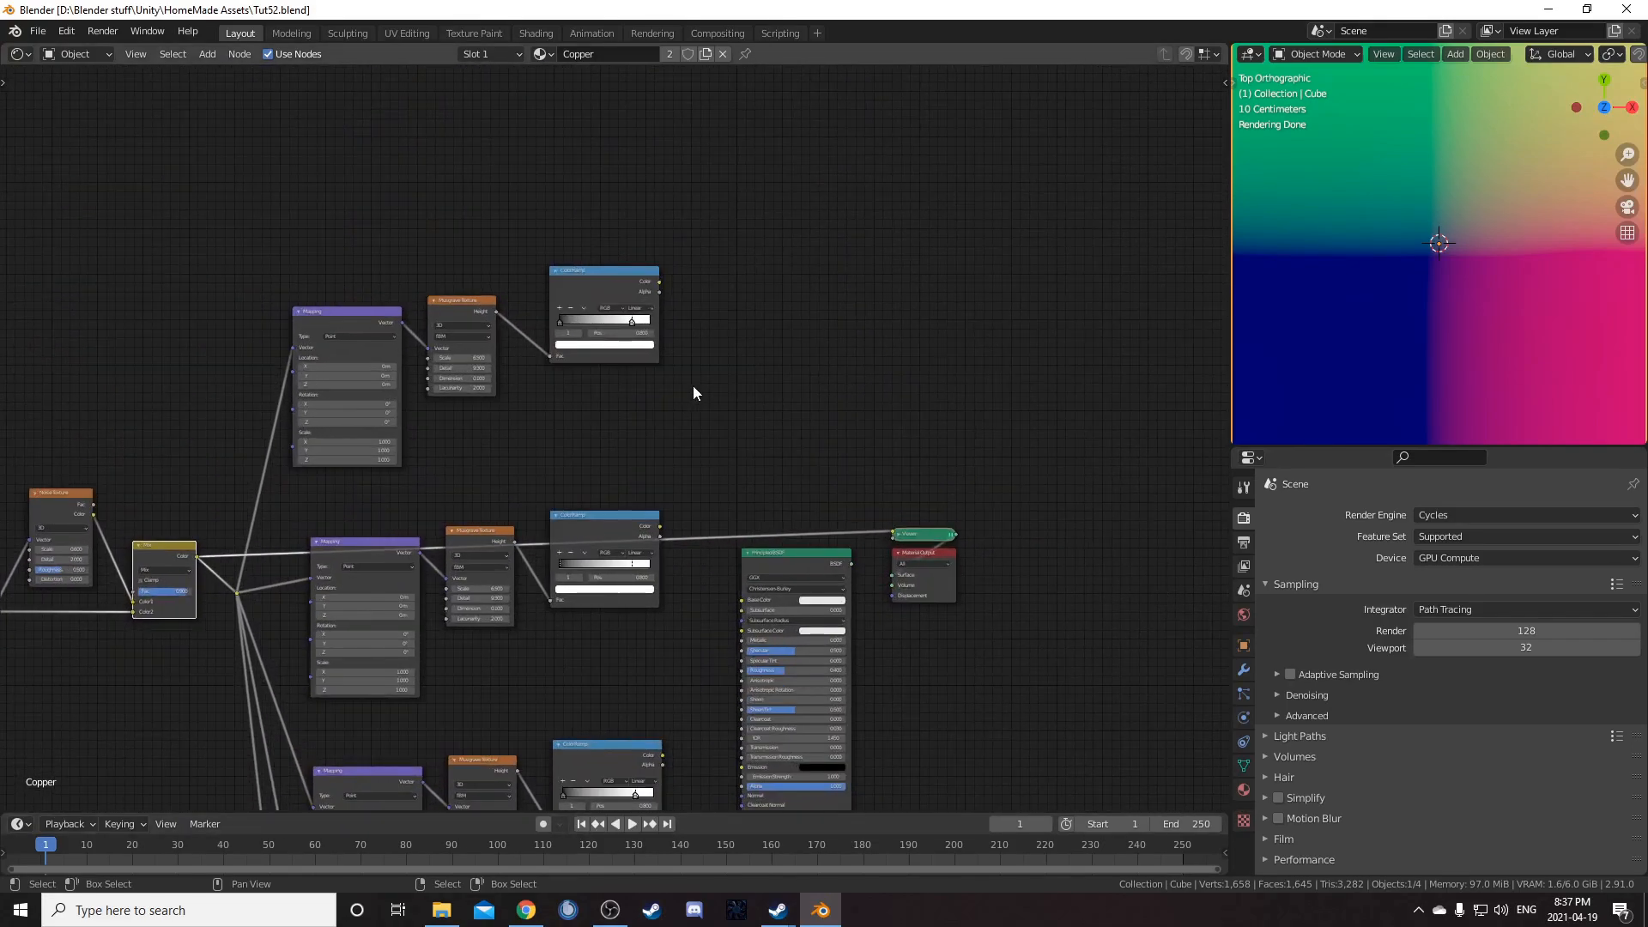
scroll(693, 393, up, 1)
Step: Preview the topmost ColorRamp and lighten its black stop to a grey with value 0.35
ctrl+shift+click(633, 230)
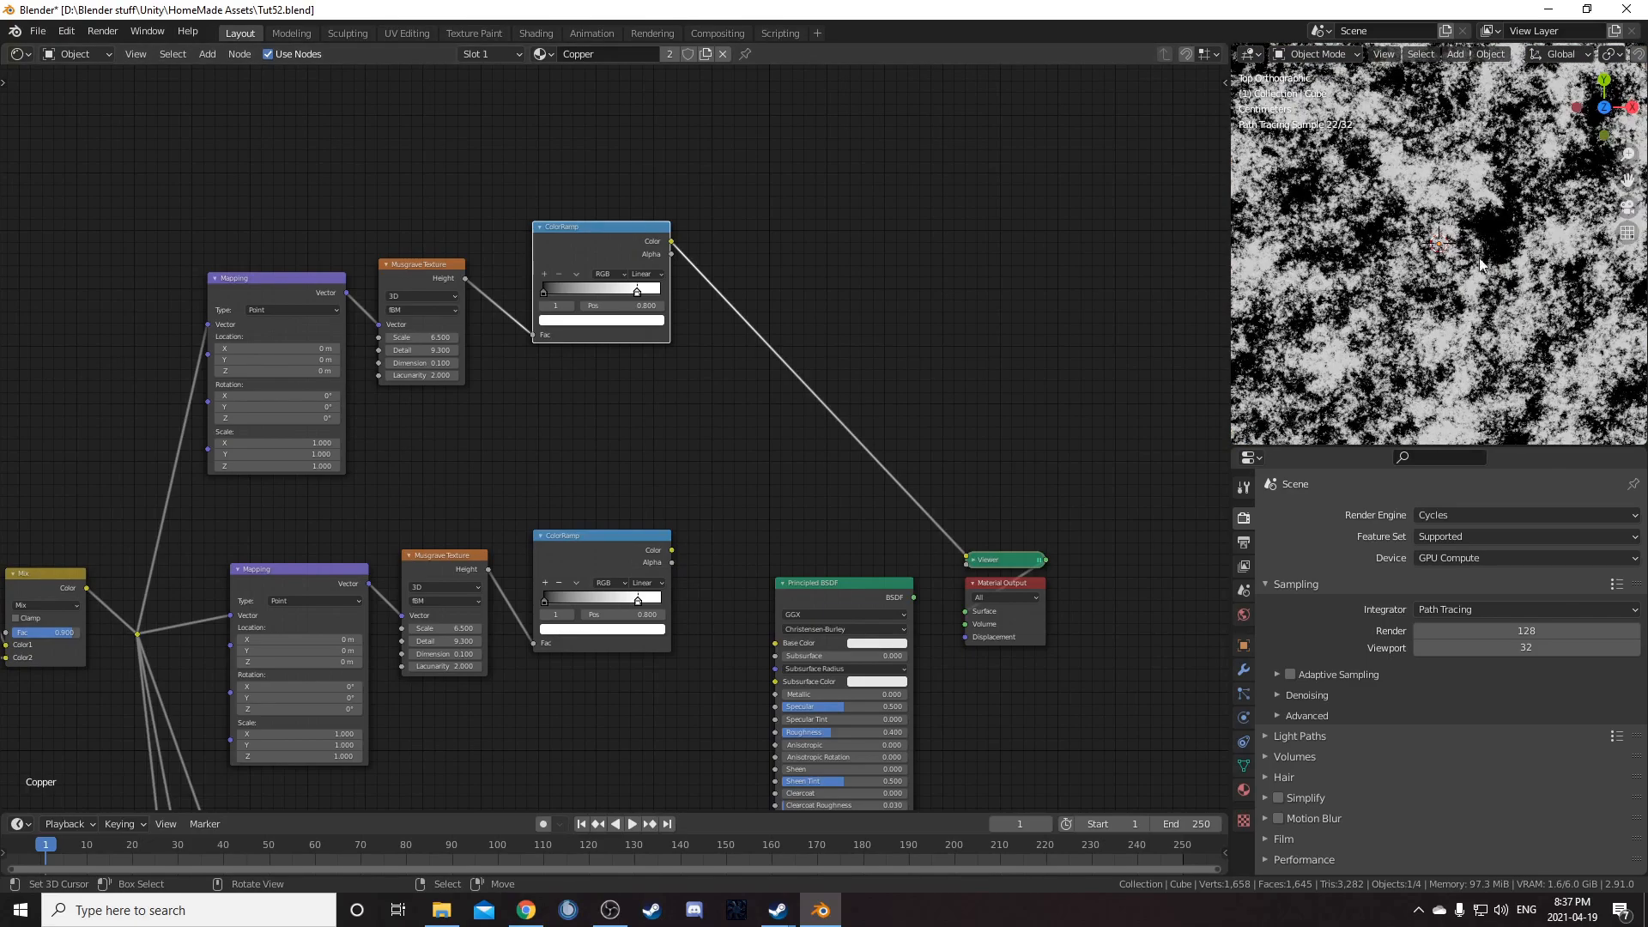
scroll(817, 481, up, 3)
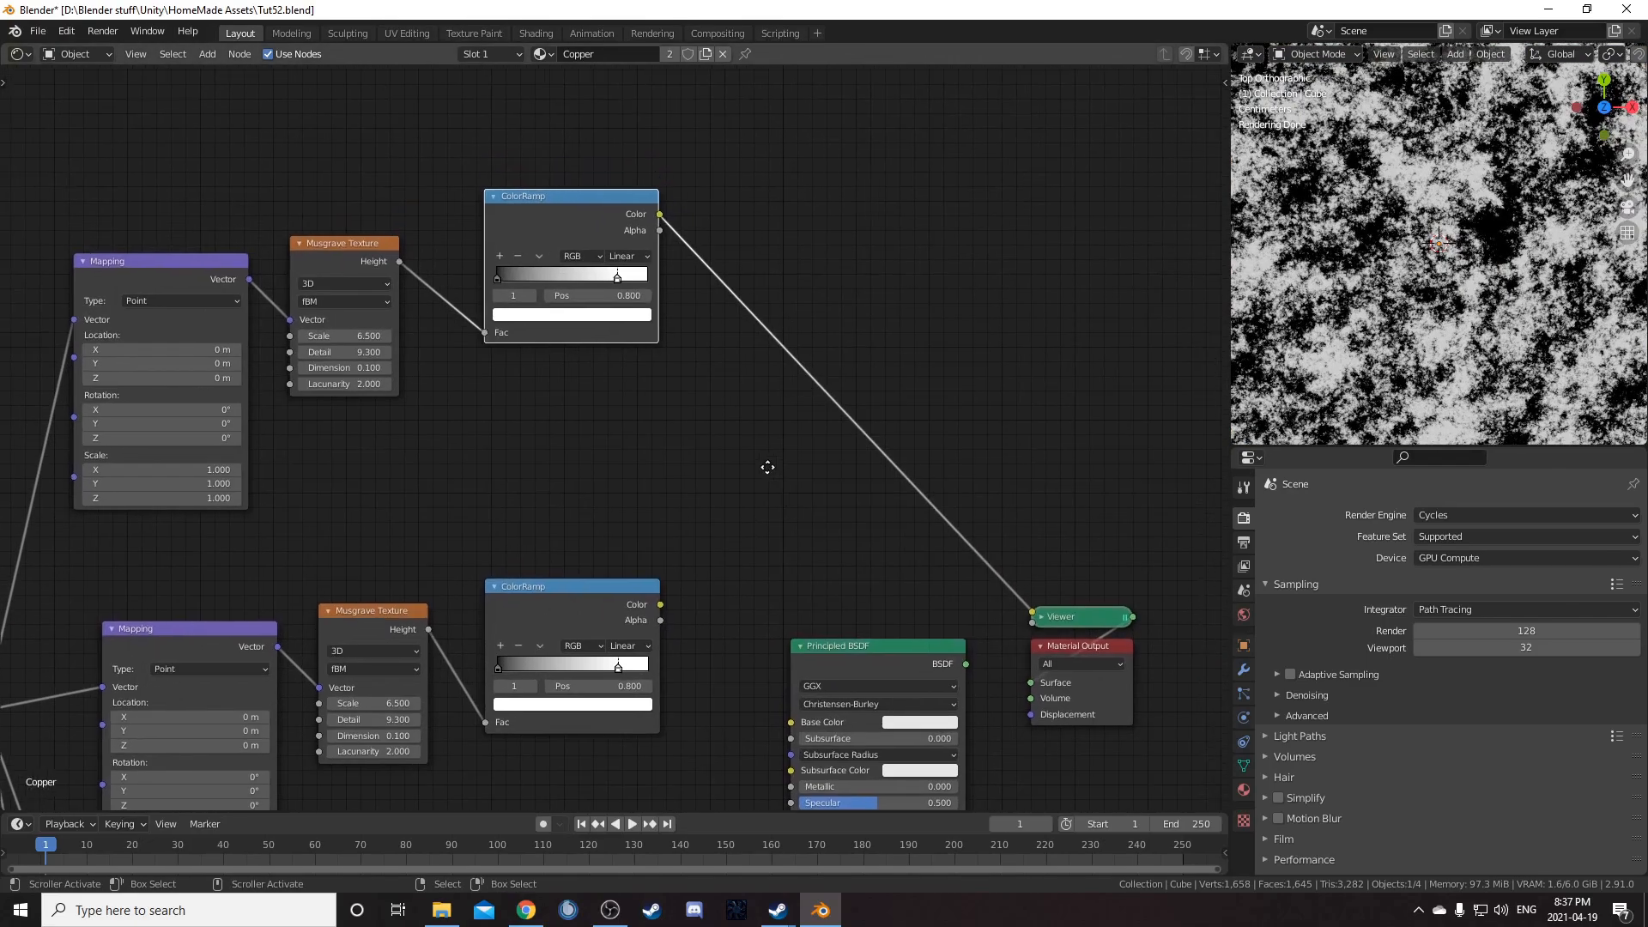
middle_drag(750, 426, 738, 459)
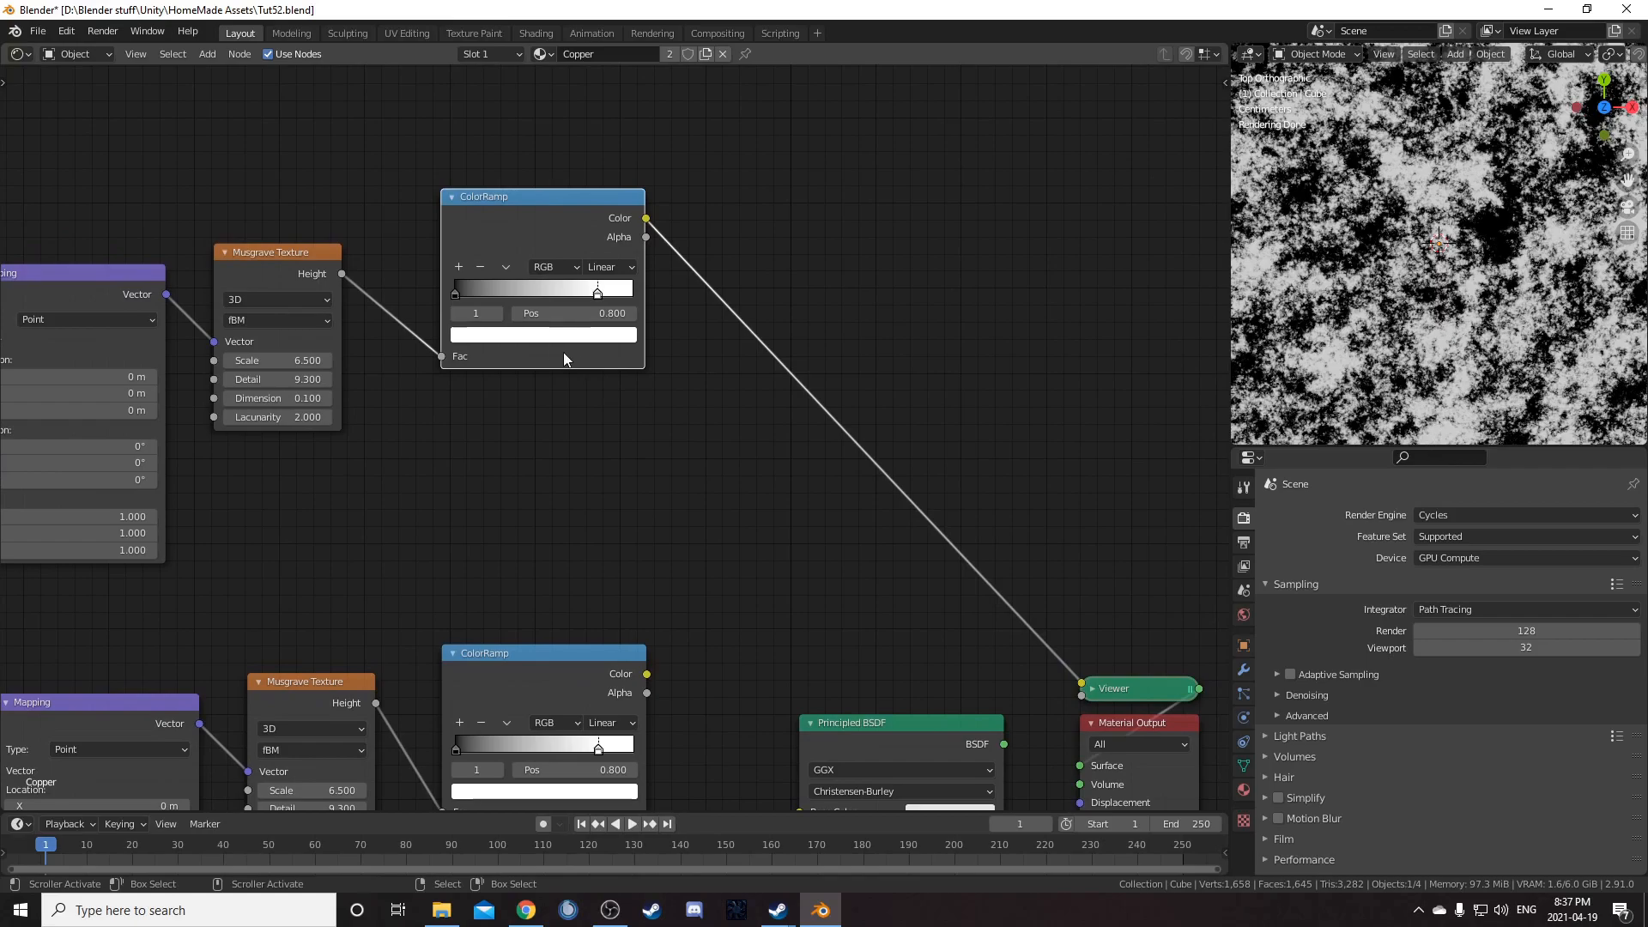
scroll(564, 359, up, 1)
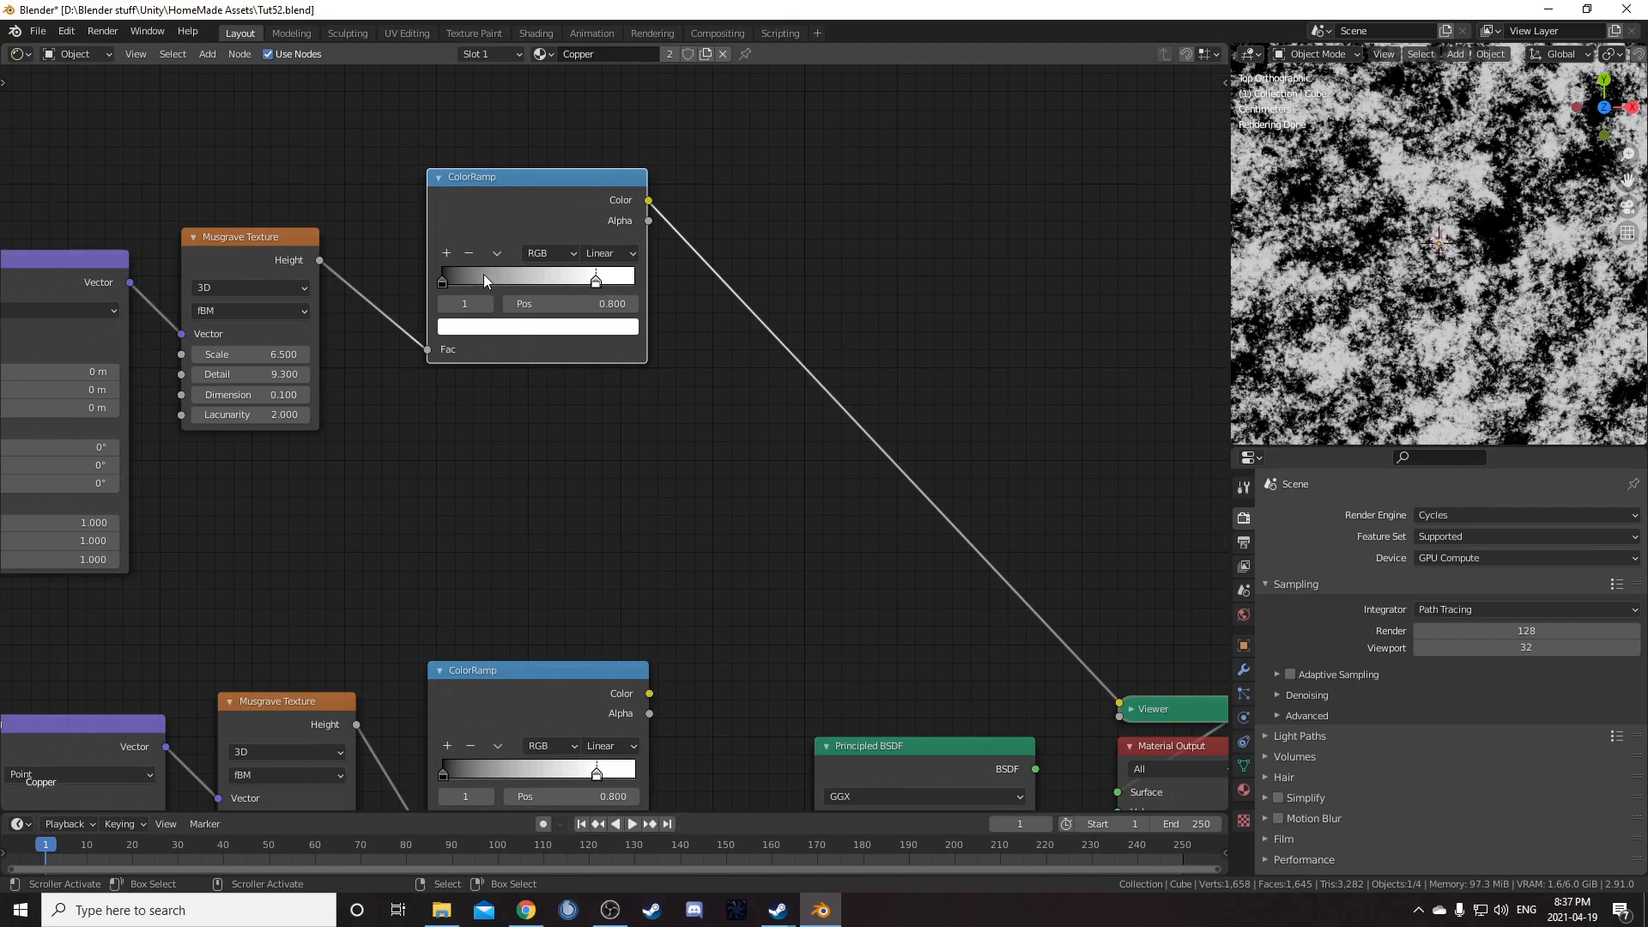
click(442, 282)
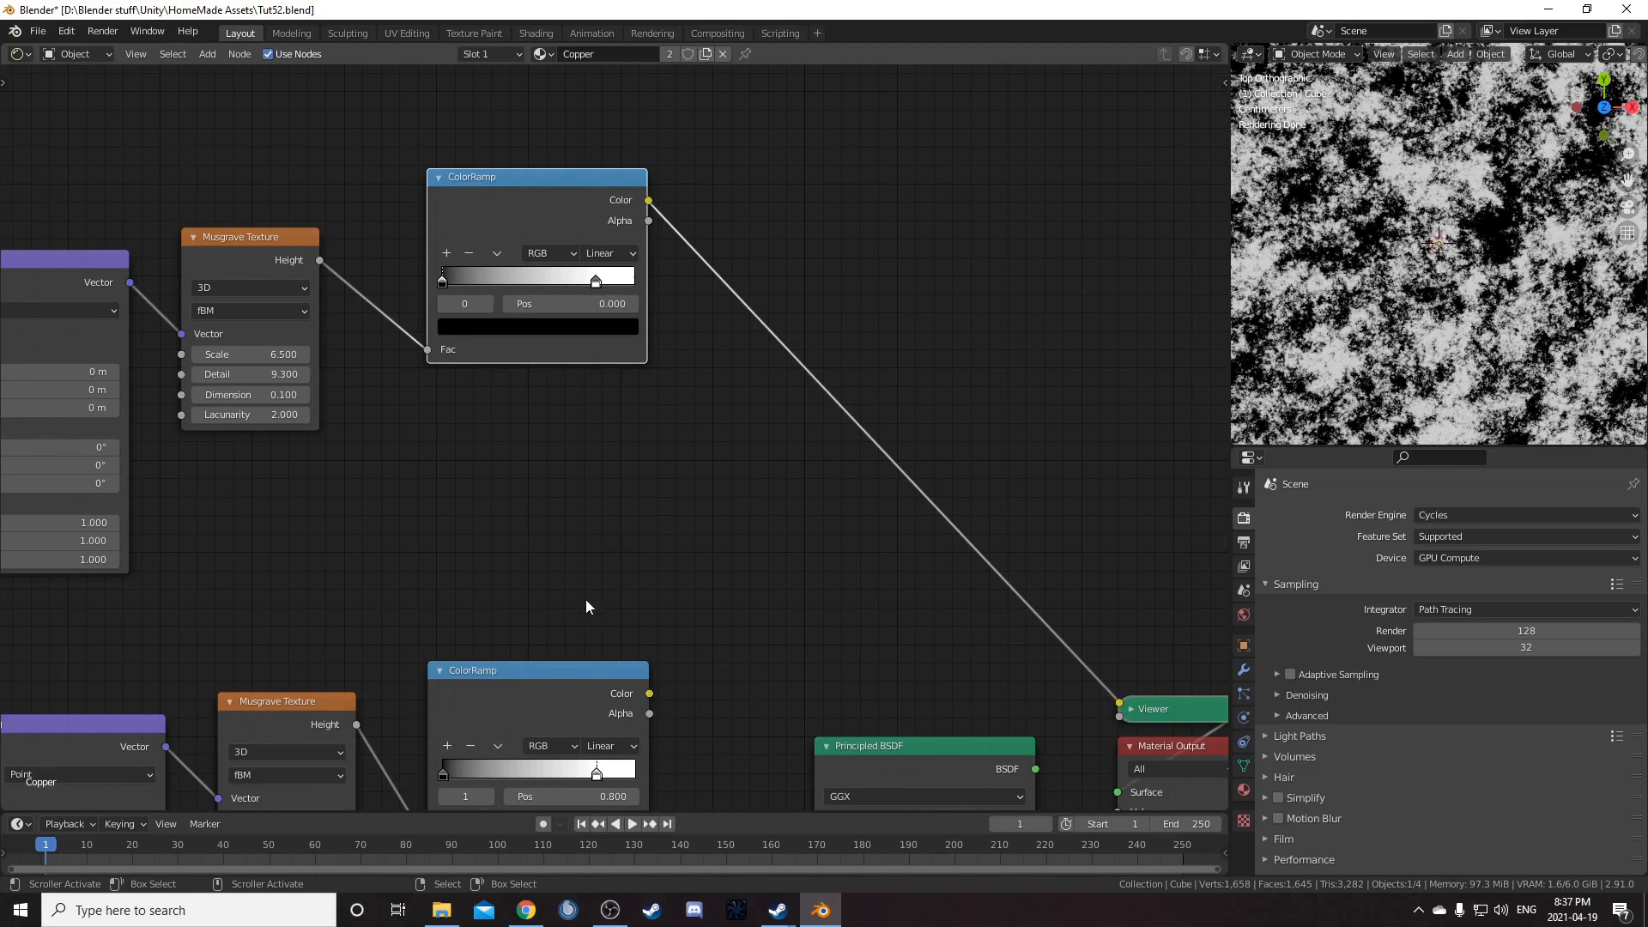
scroll(587, 594, down, 2)
middle_drag(585, 596, 591, 352)
scroll(589, 360, down, 2)
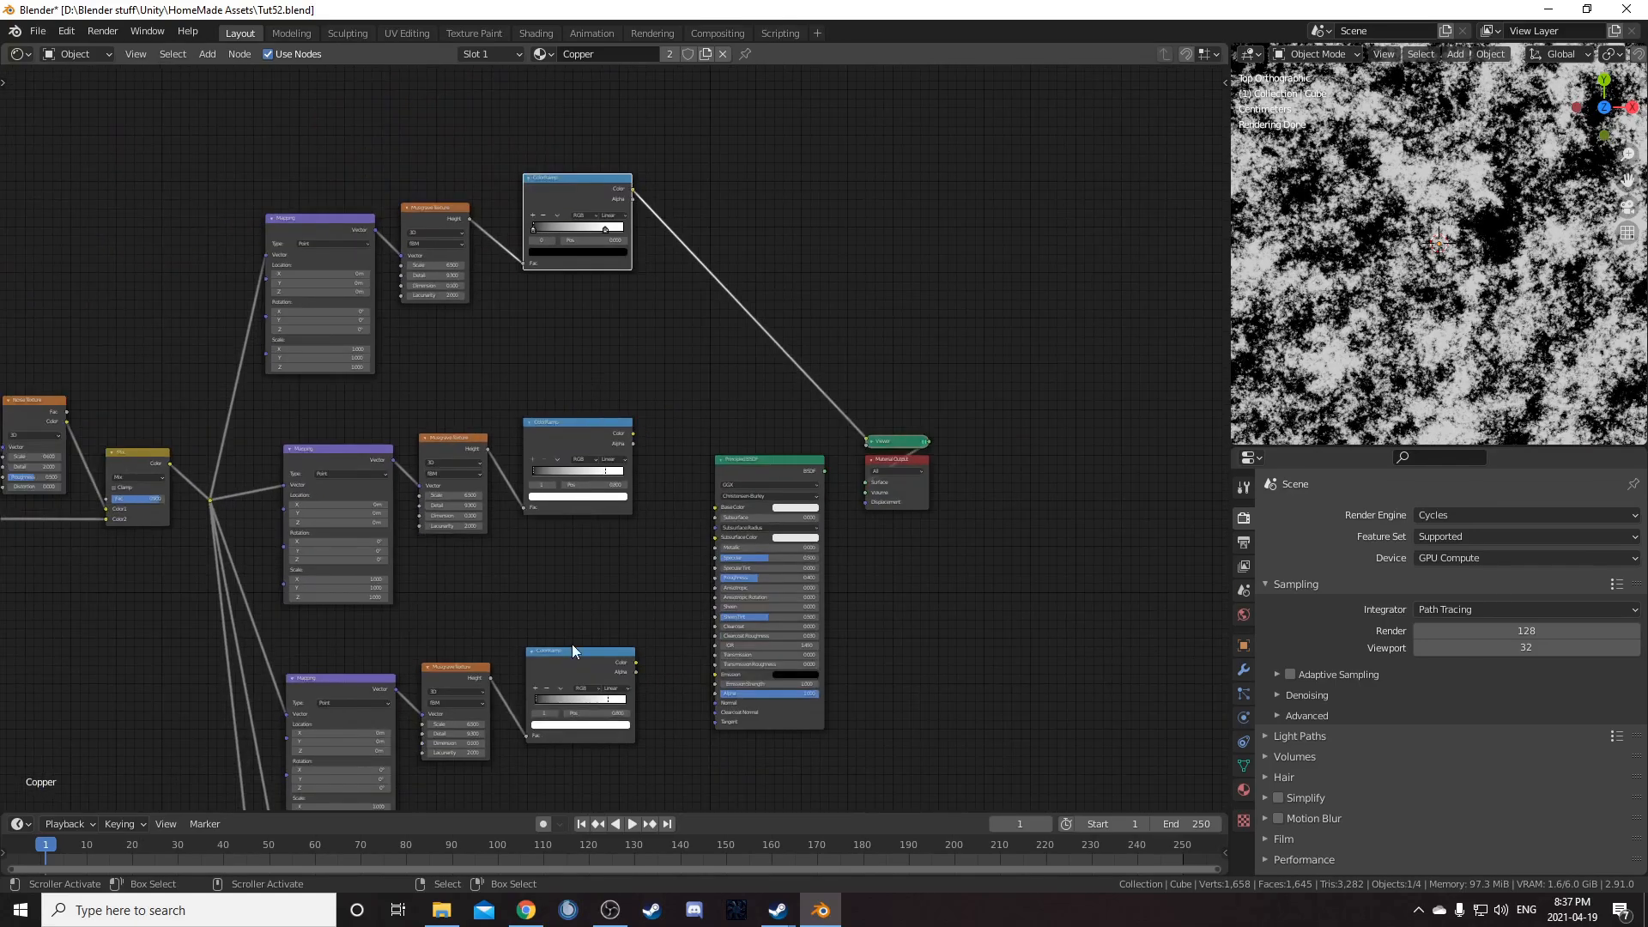
scroll(575, 651, down, 4)
scroll(569, 292, up, 7)
middle_drag(541, 288, 532, 460)
scroll(533, 460, up, 1)
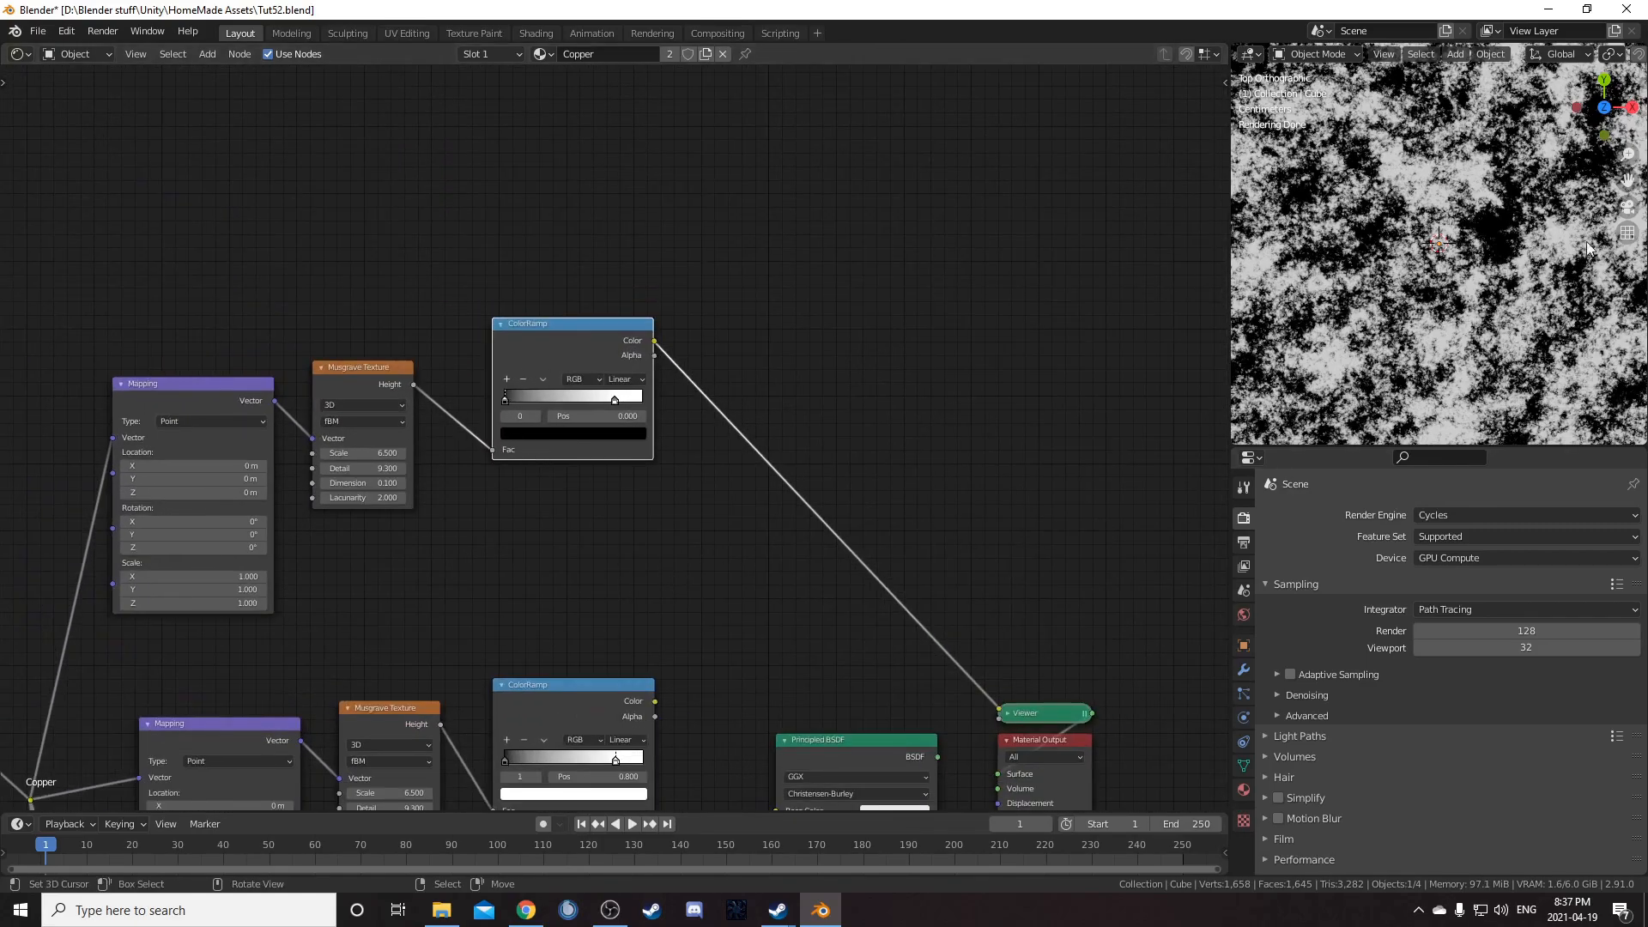
scroll(601, 439, up, 2)
click(569, 435)
scroll(538, 256, up, 5)
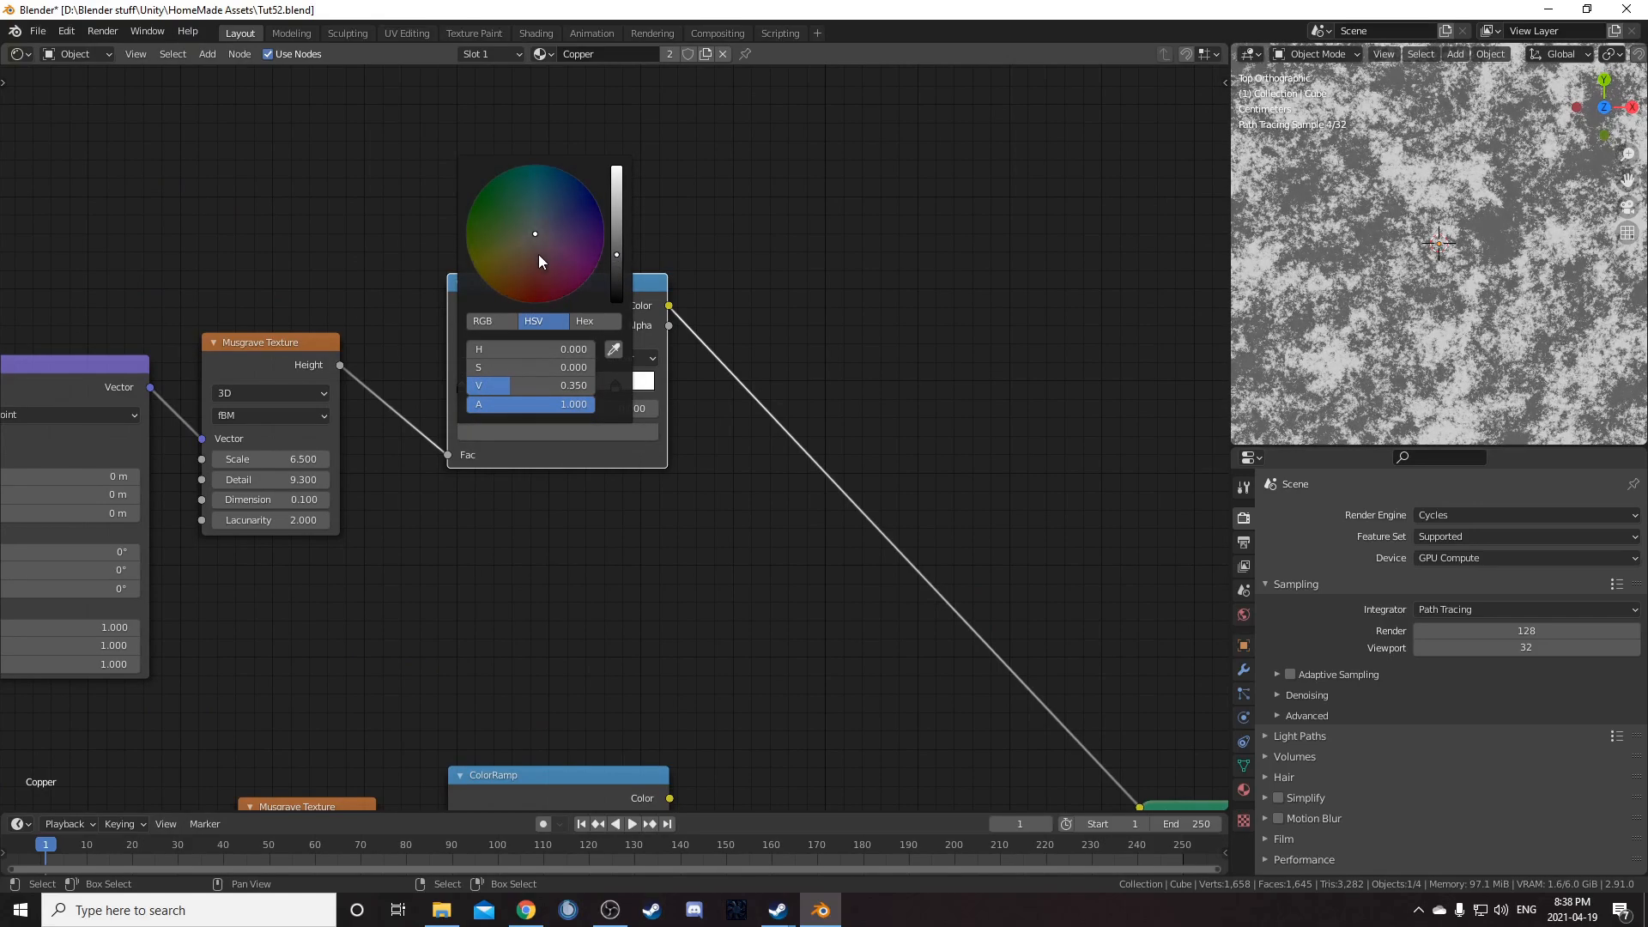
Step: Set the X scale of the topmost branch's Mapping node to 0.5
middle_drag(315, 502, 599, 275)
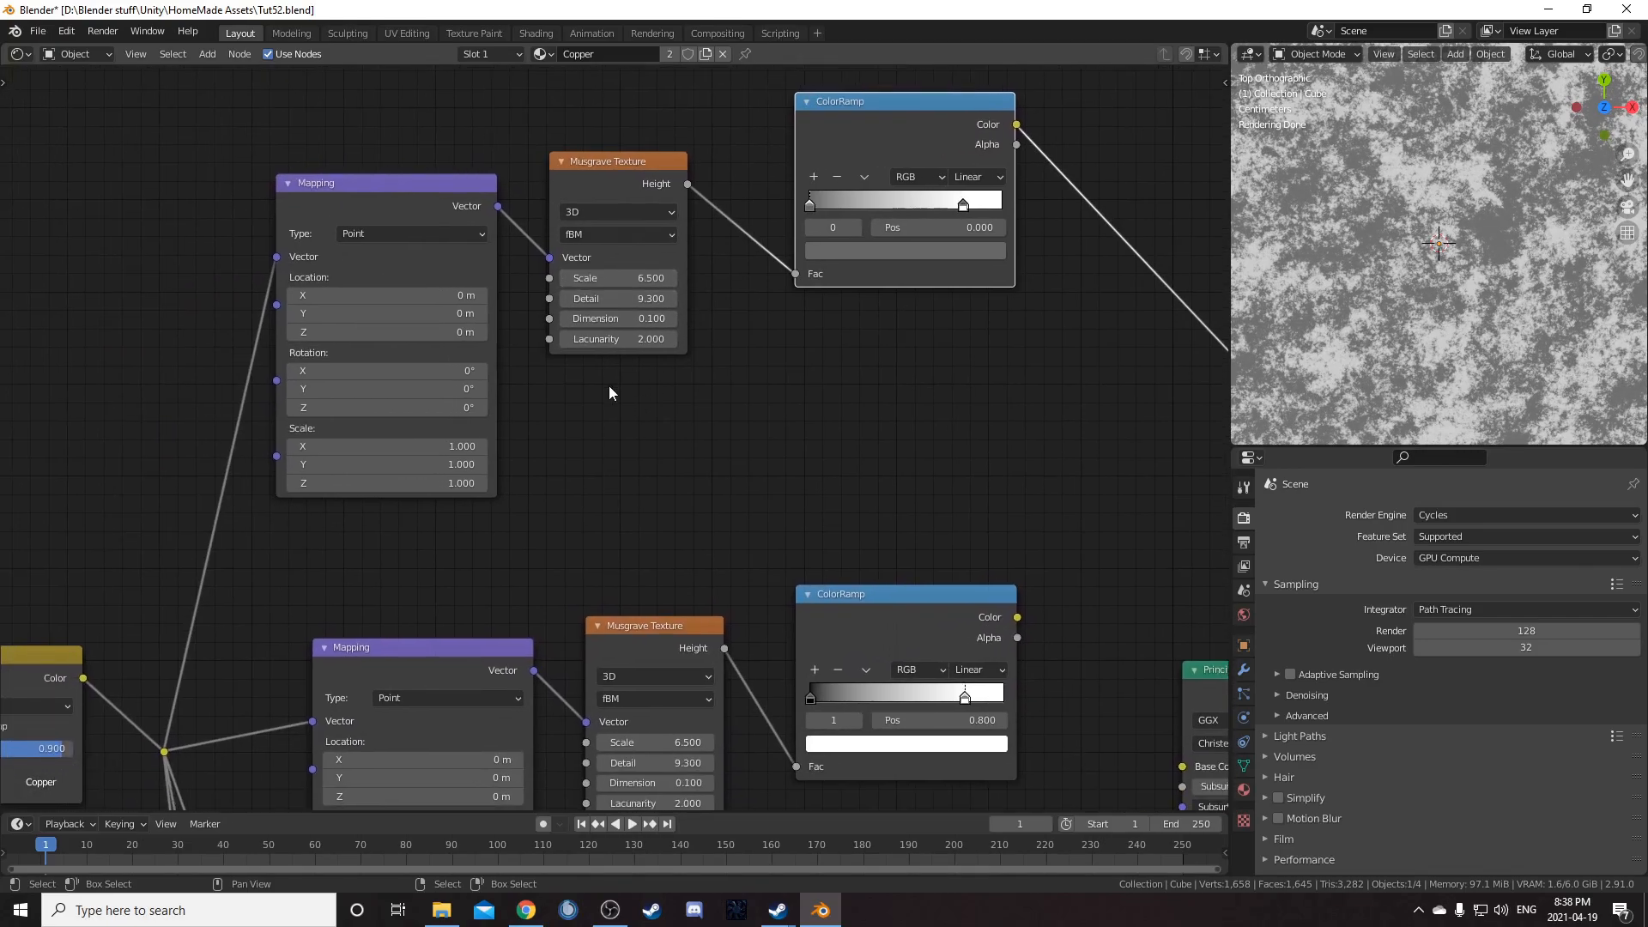
scroll(609, 385, up, 1)
middle_drag(396, 344, 574, 346)
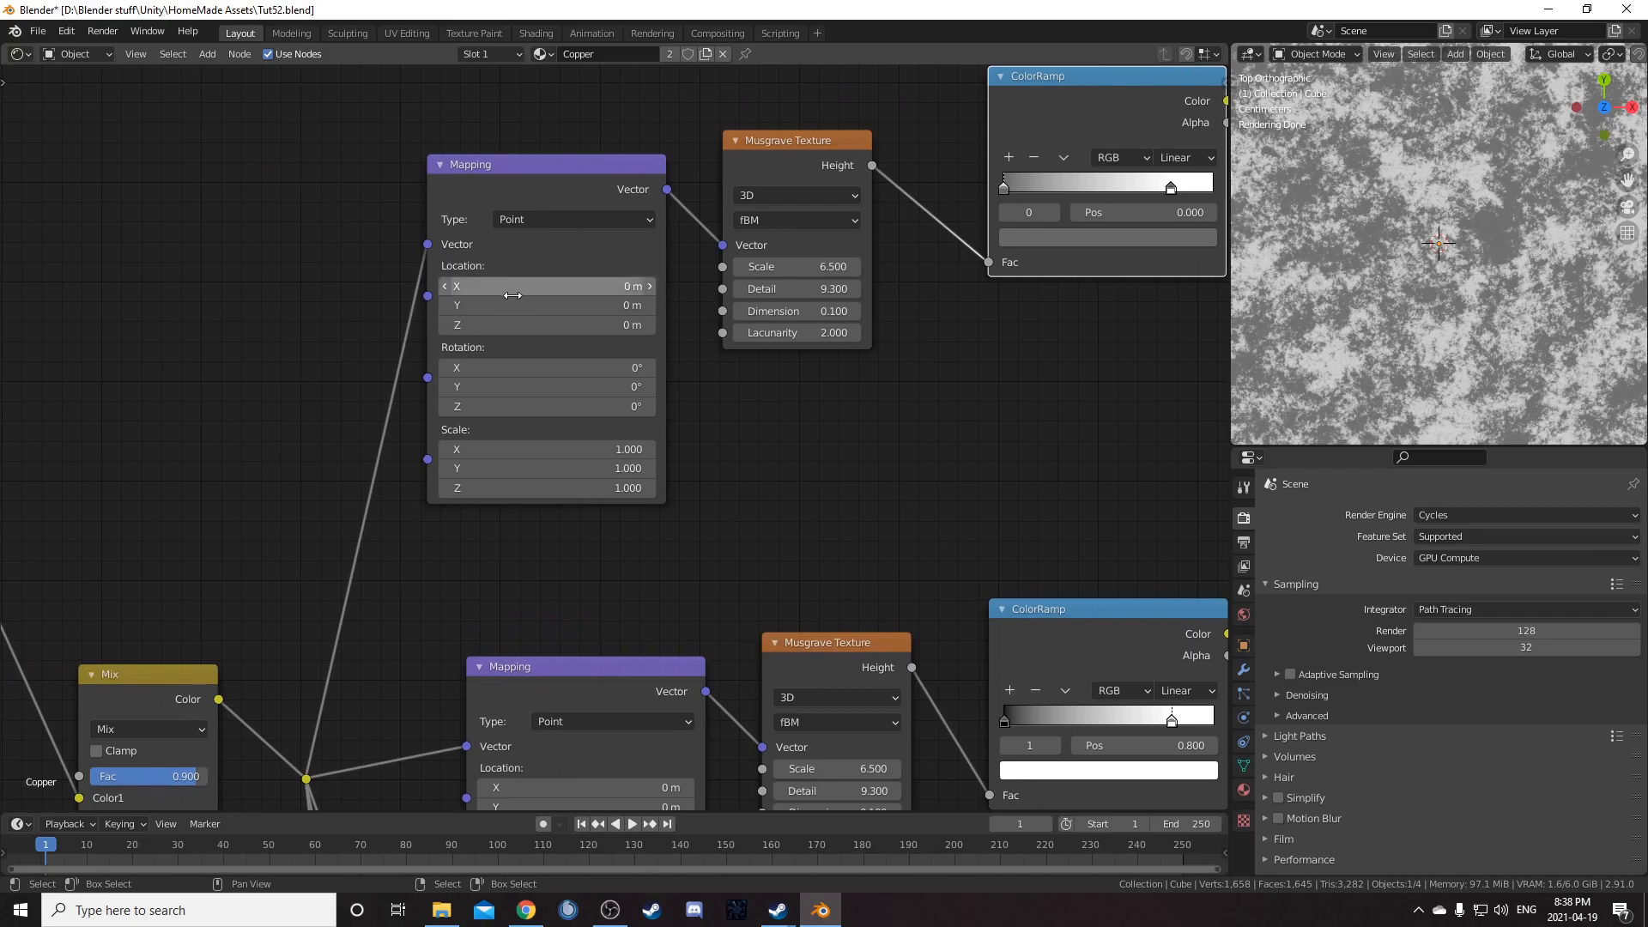
click(554, 447)
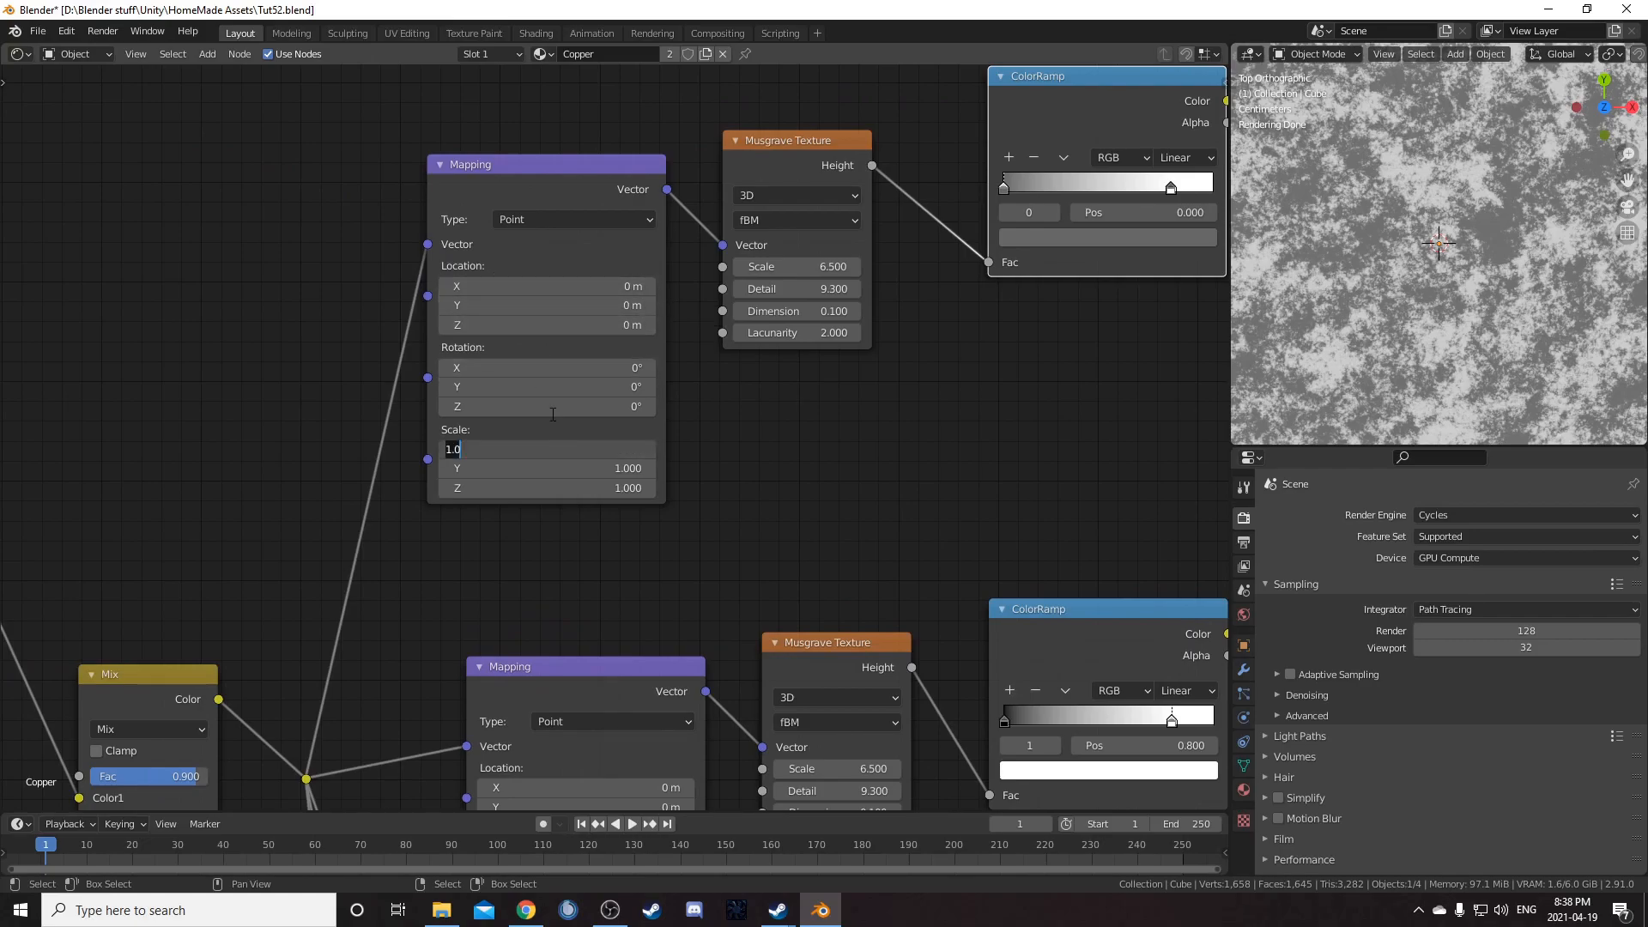
key(Return)
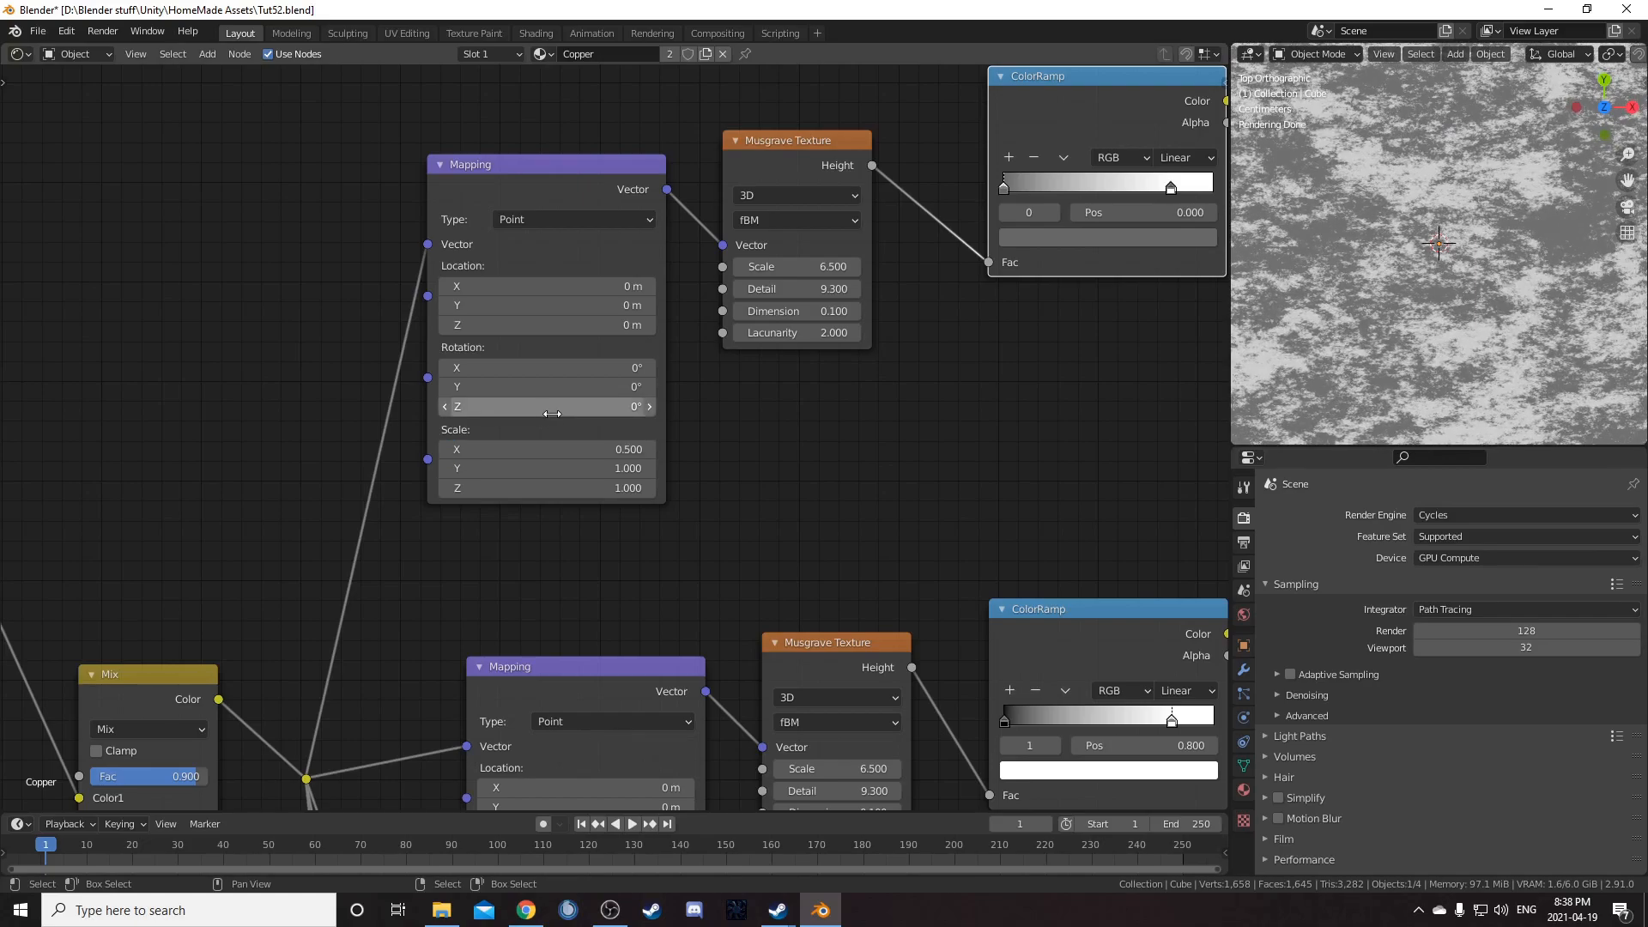
Step: Preview the second branch's ColorRamp and lighten its black stop to a grey with value 0.45
scroll(1357, 267, down, 3)
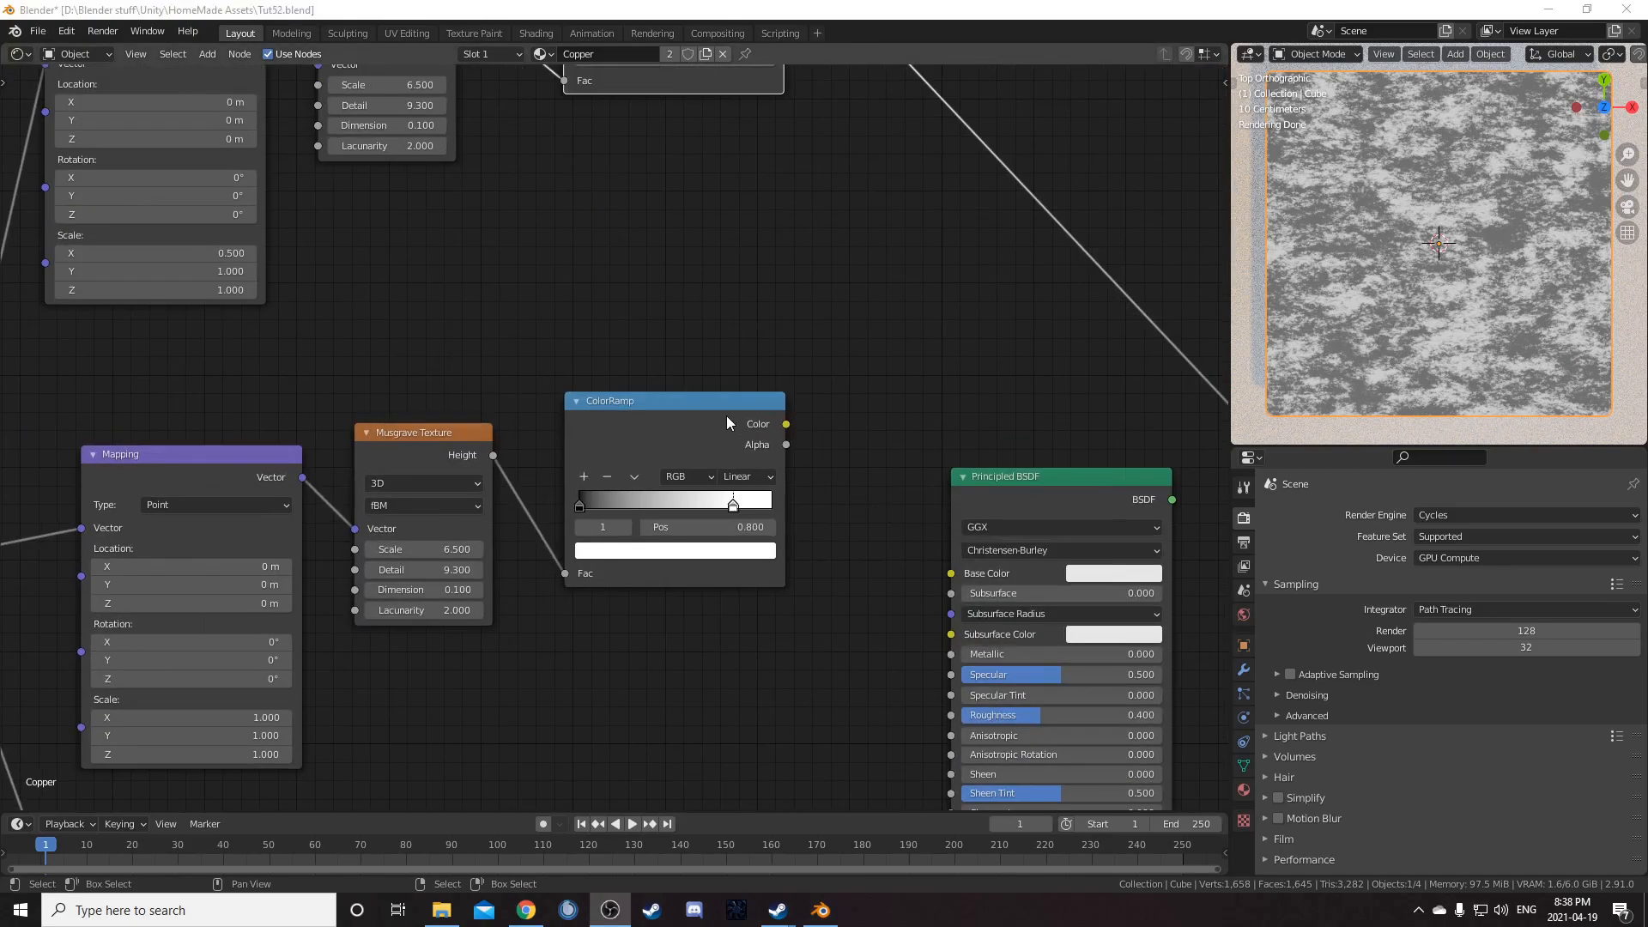
click(726, 417)
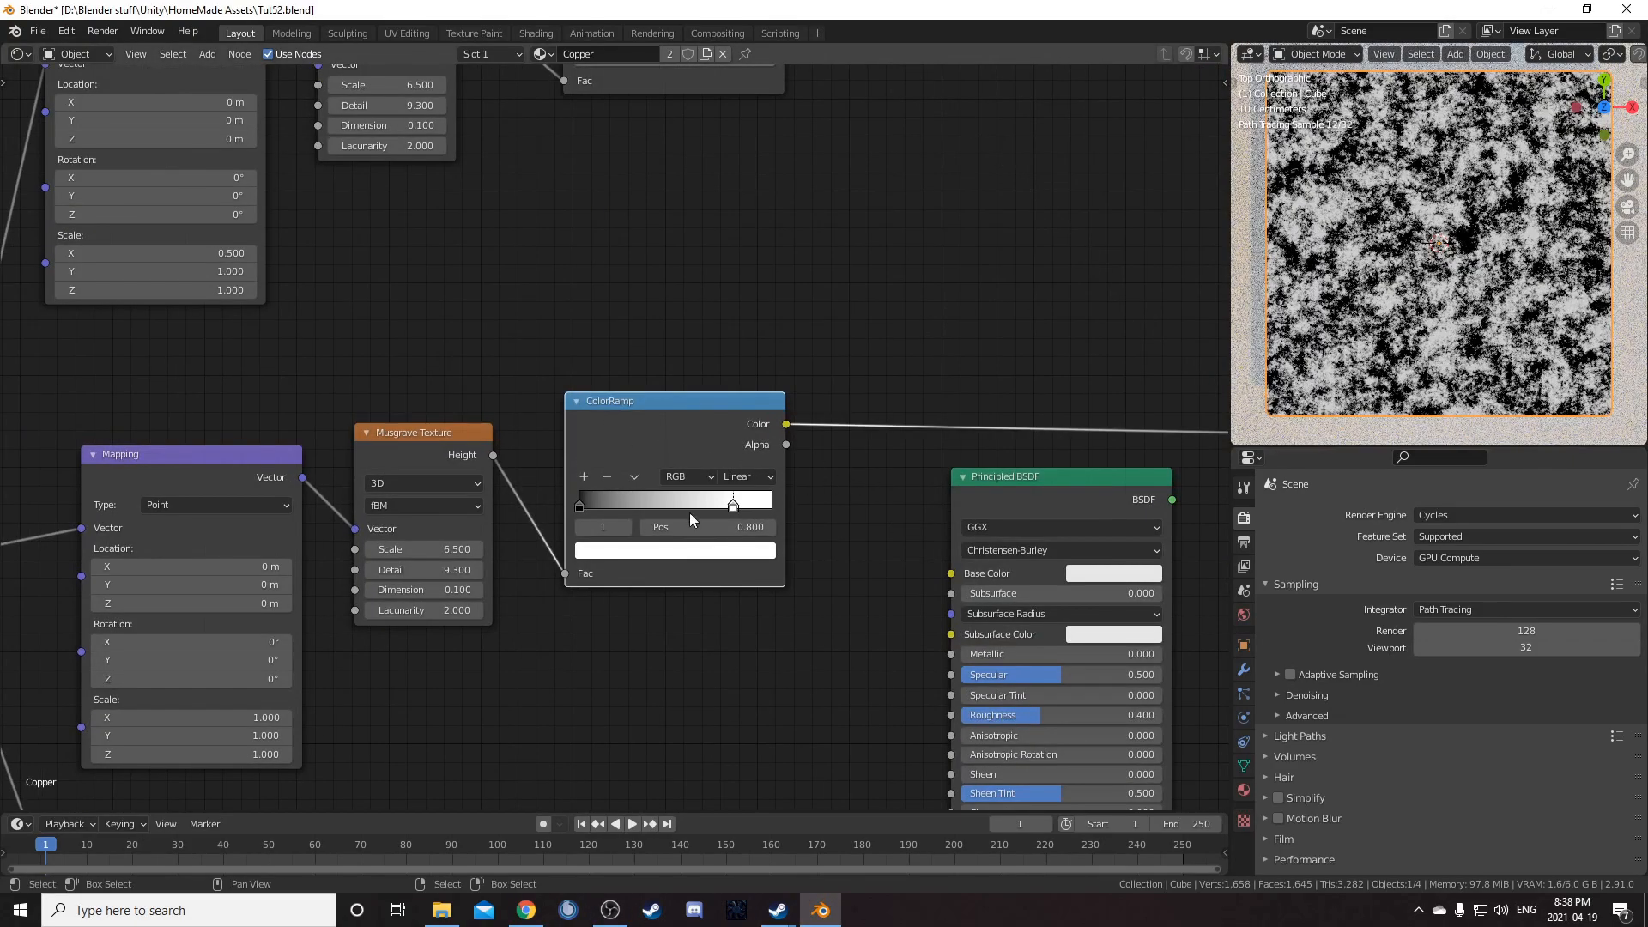
scroll(569, 450, up, 2)
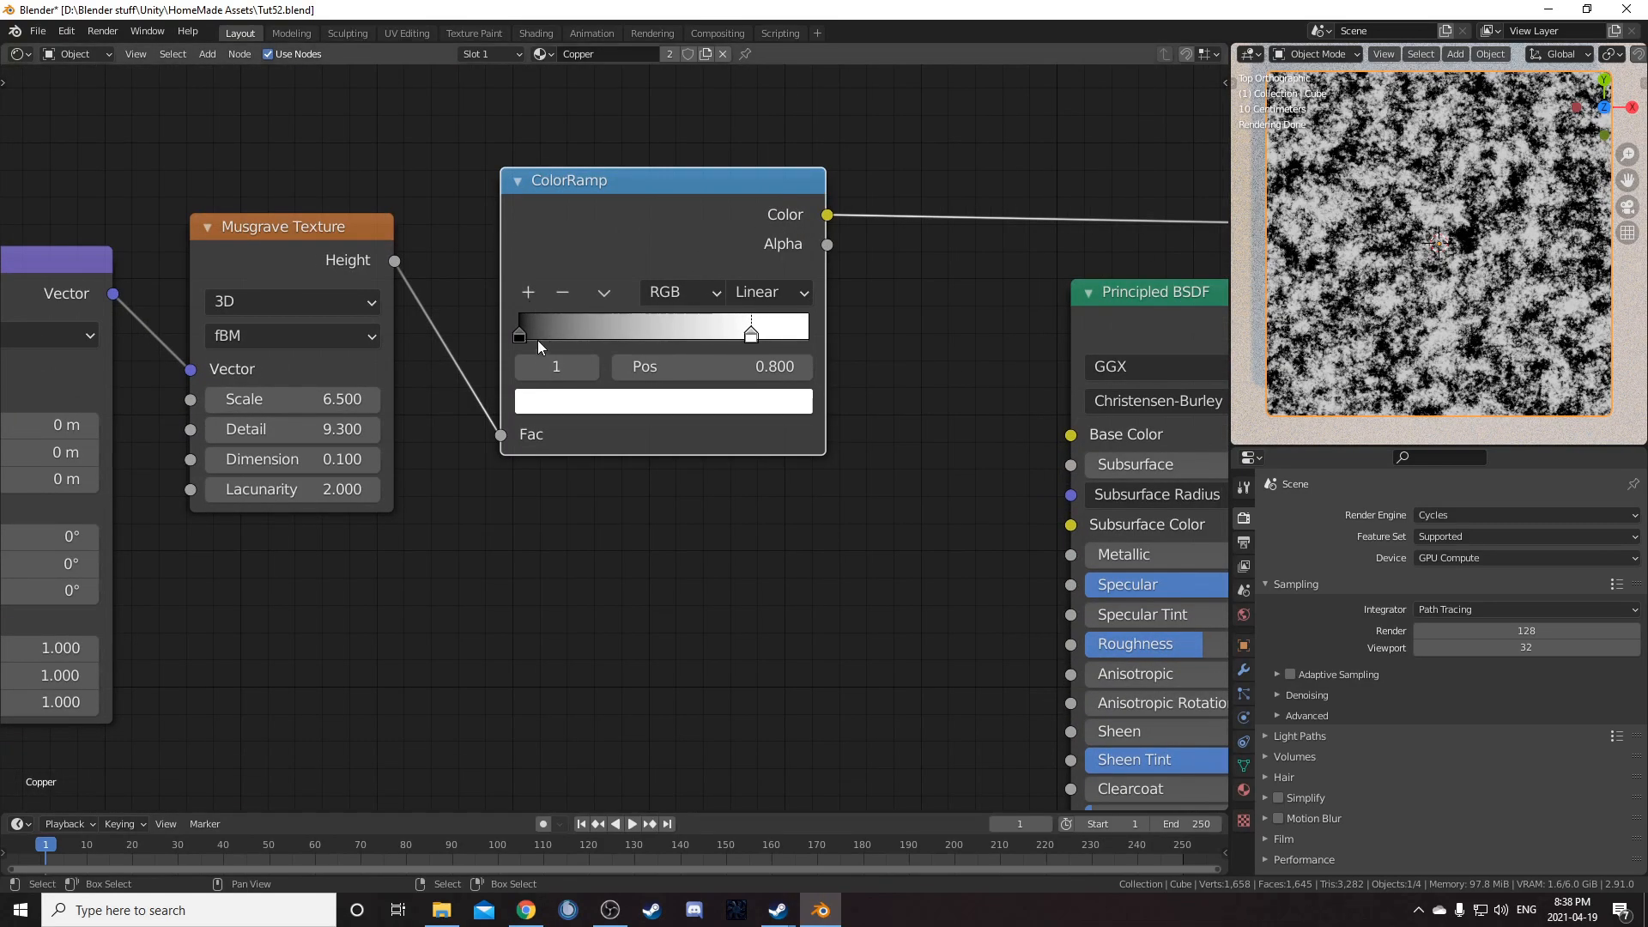
click(519, 334)
click(650, 399)
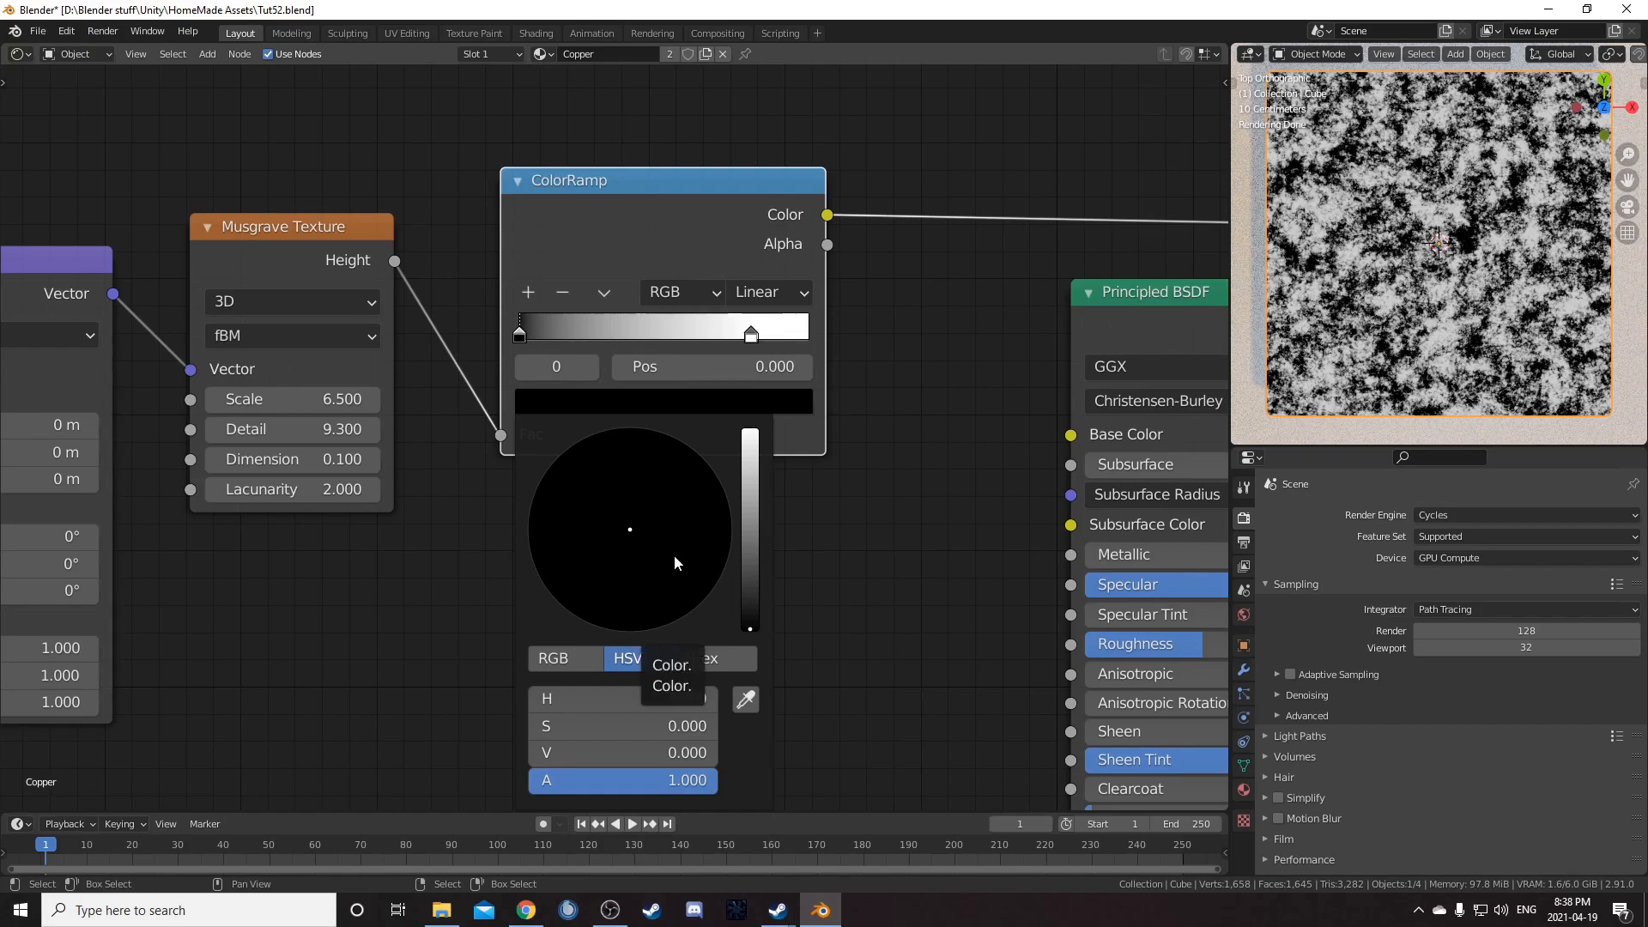
scroll(673, 554, up, 10)
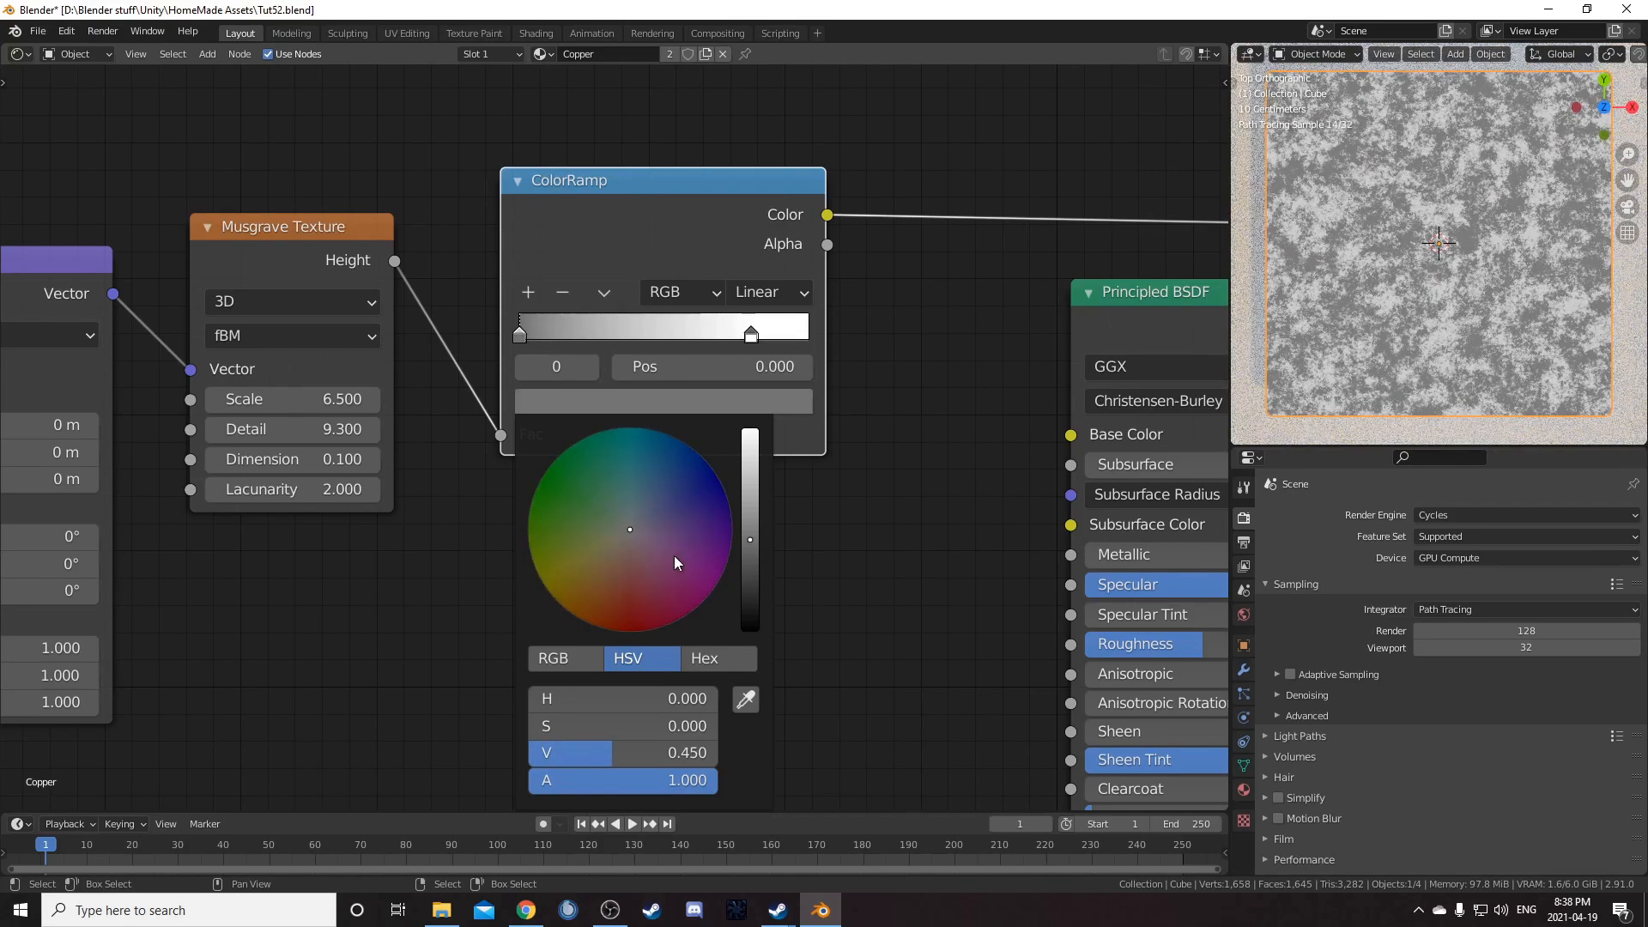
Step: On the second branch's Mapping node, set the Y location to 0.2 m and the X scale to 2
scroll(225, 686, down, 2)
middle_drag(225, 686, 693, 590)
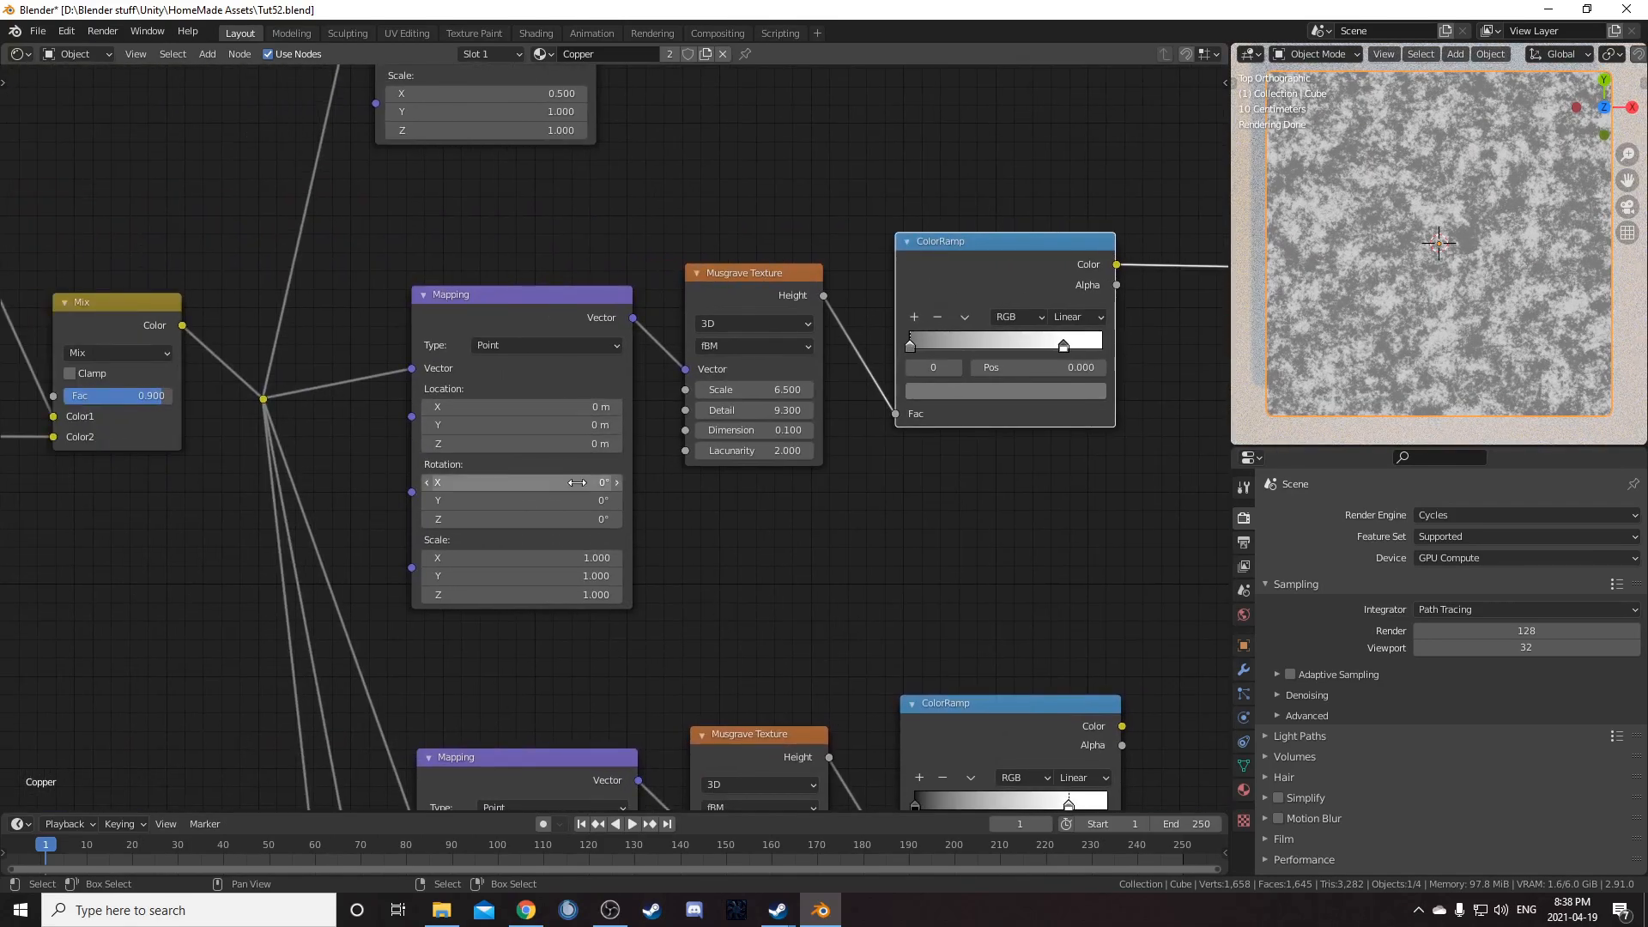
click(563, 424)
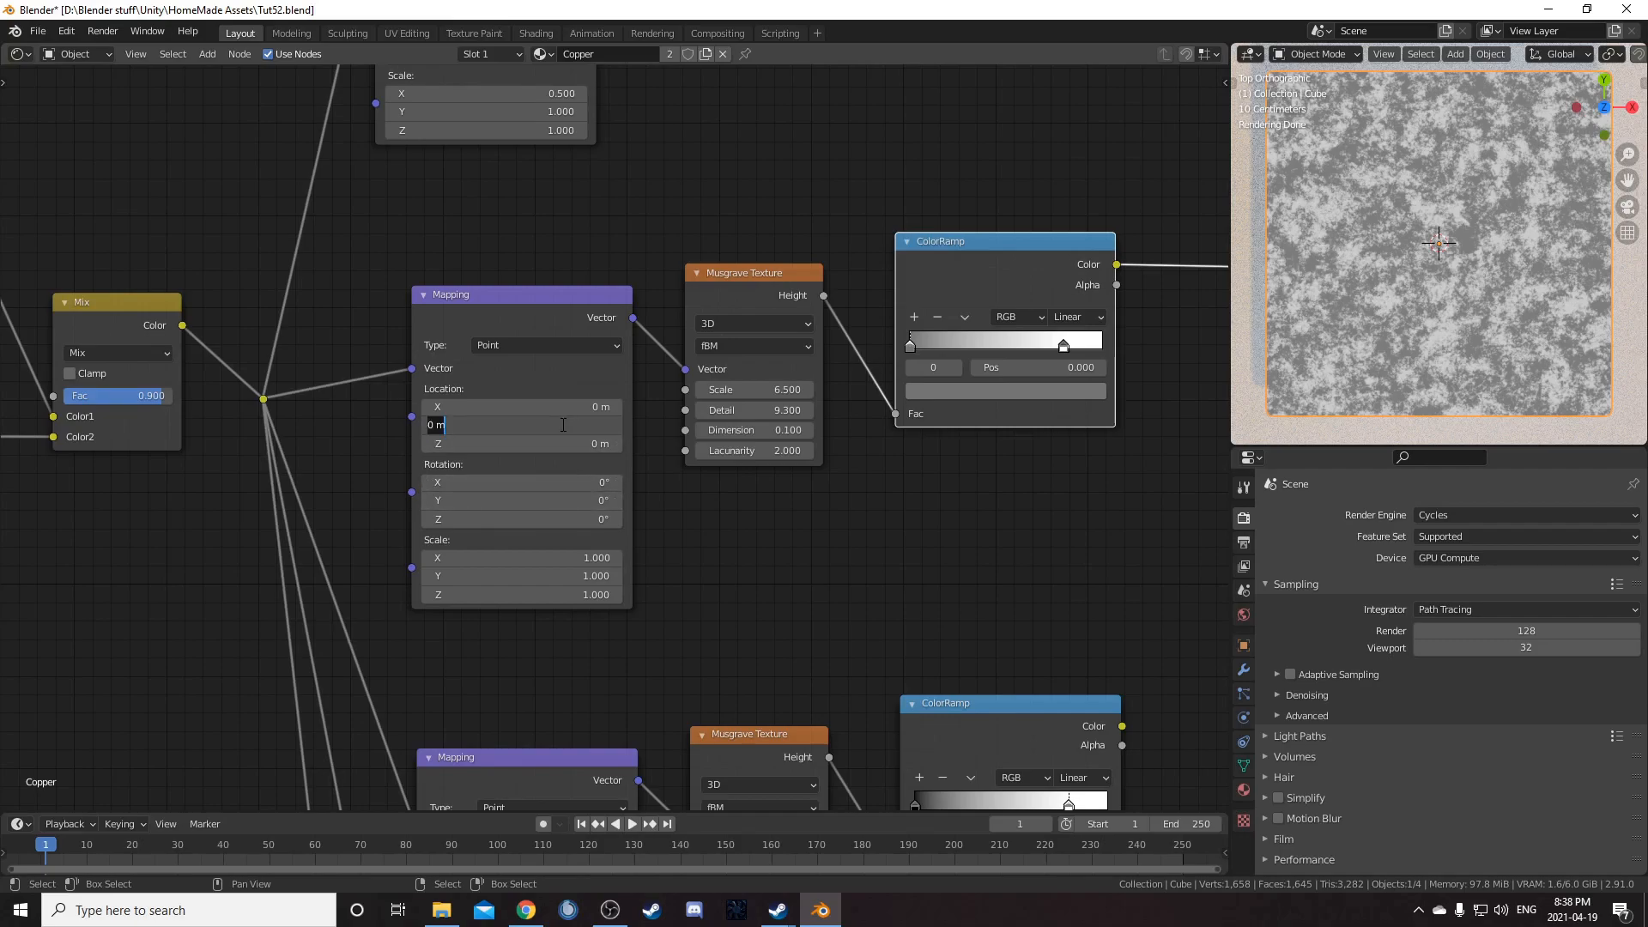
text(0.2)
key(Return)
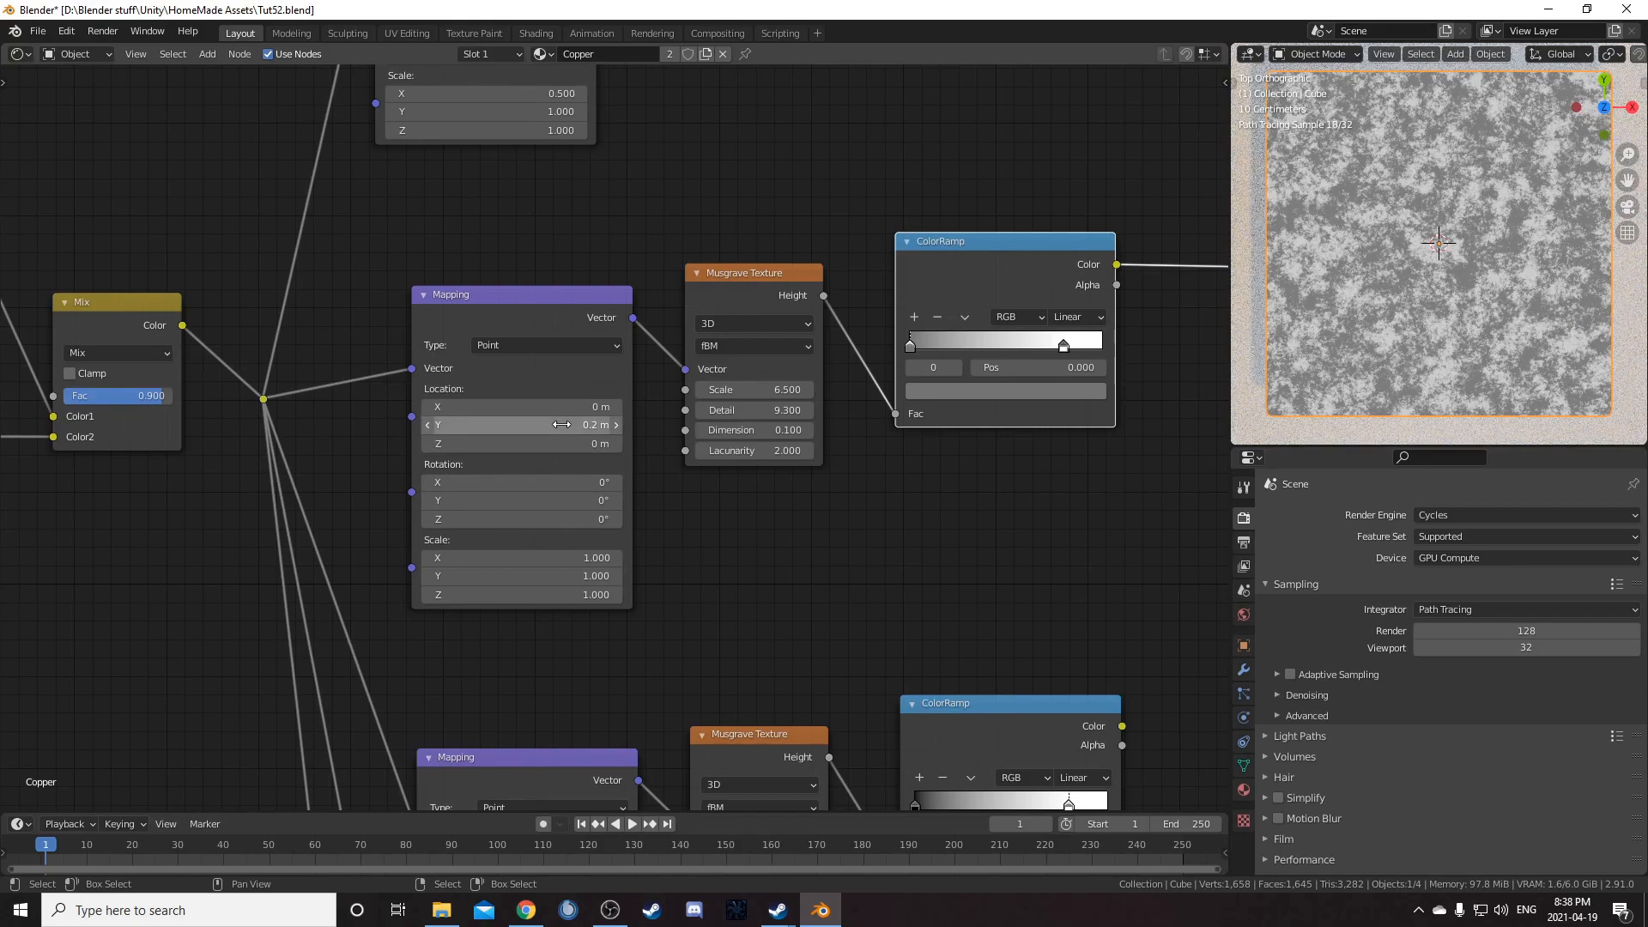
click(552, 558)
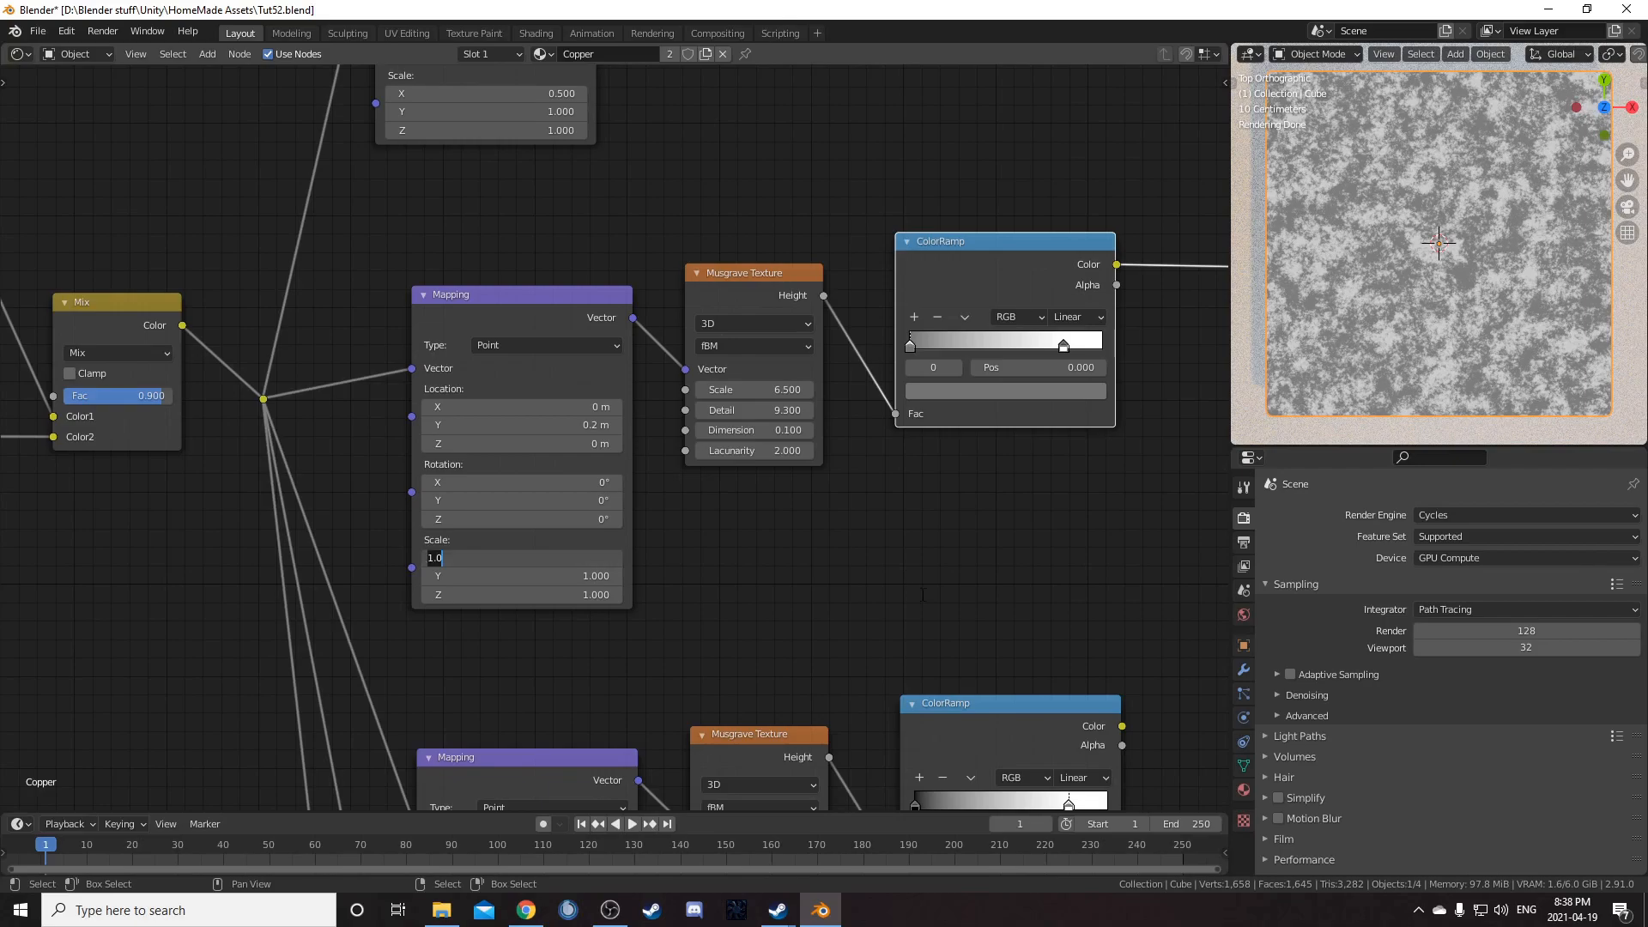
text(2)
key(Return)
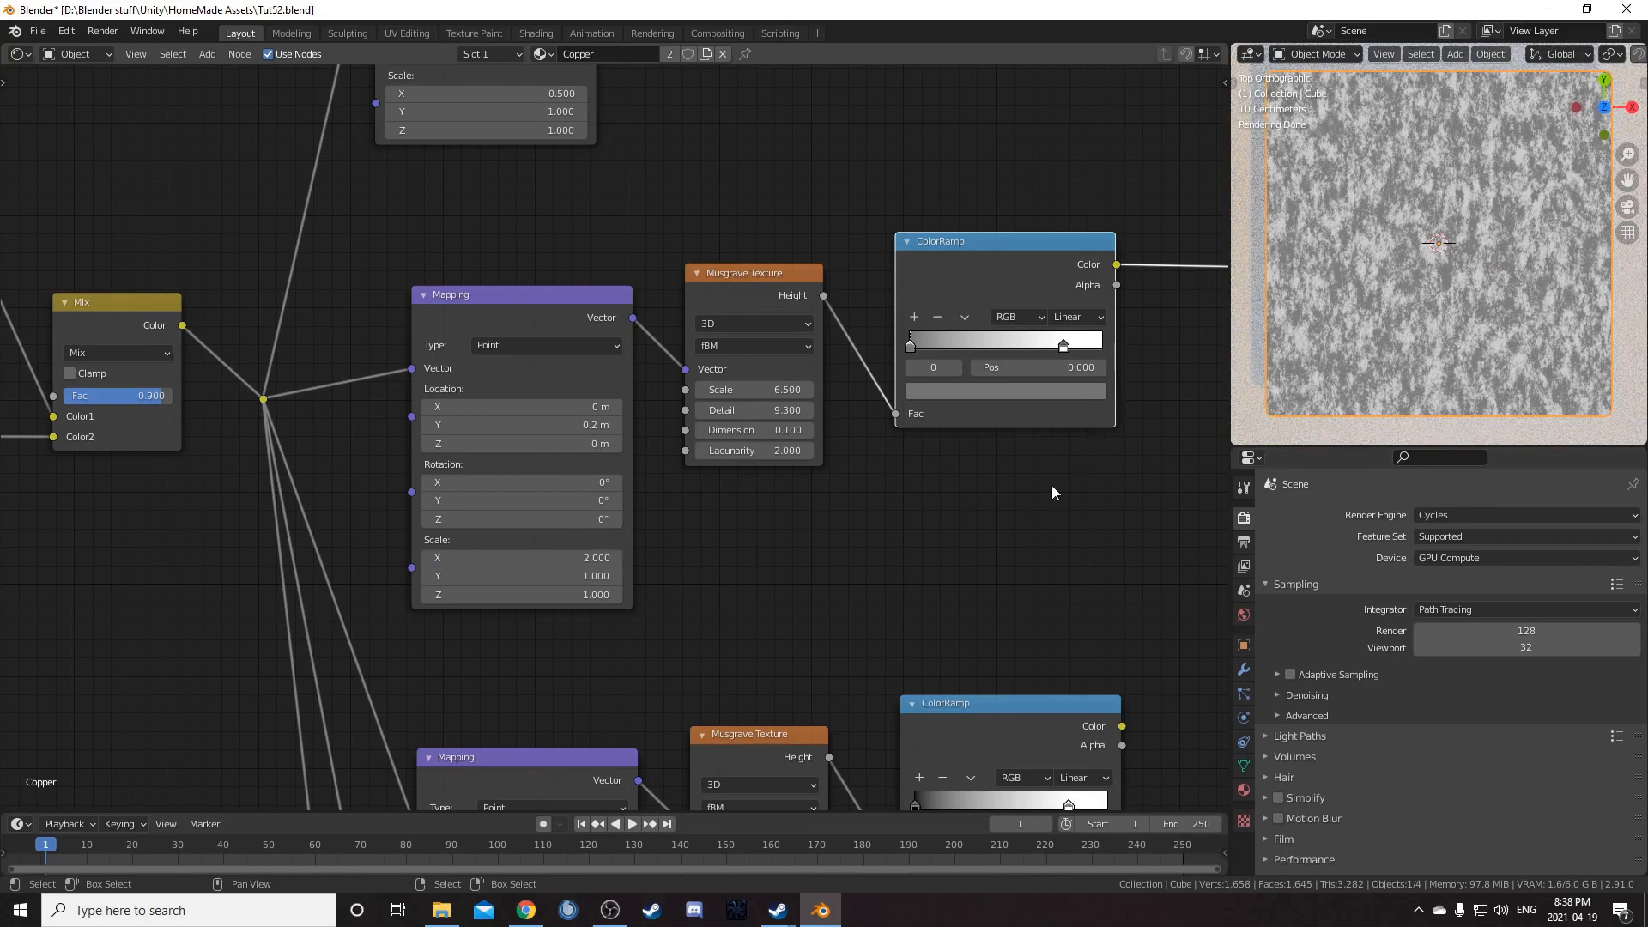
Step: Preview the third branch's ColorRamp and lighten its black stop to a grey with value 0.3
scroll(1433, 290, up, 2)
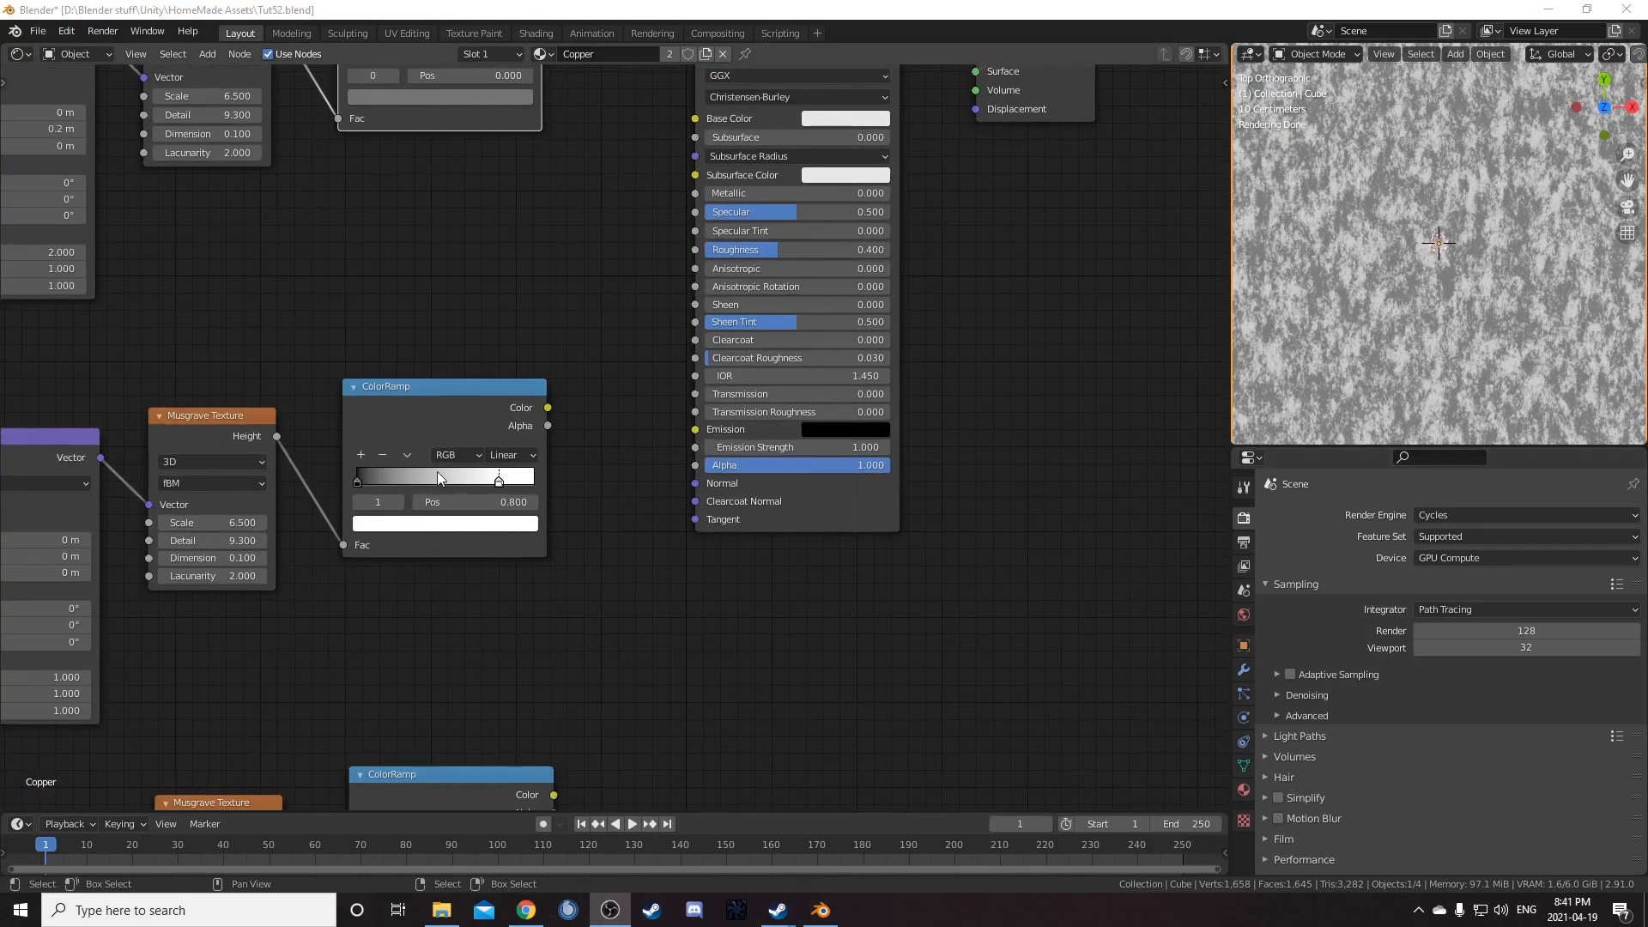
click(447, 421)
ctrl+shift+click(429, 409)
scroll(361, 549, up, 4)
middle_drag(415, 443, 619, 379)
click(601, 377)
click(666, 443)
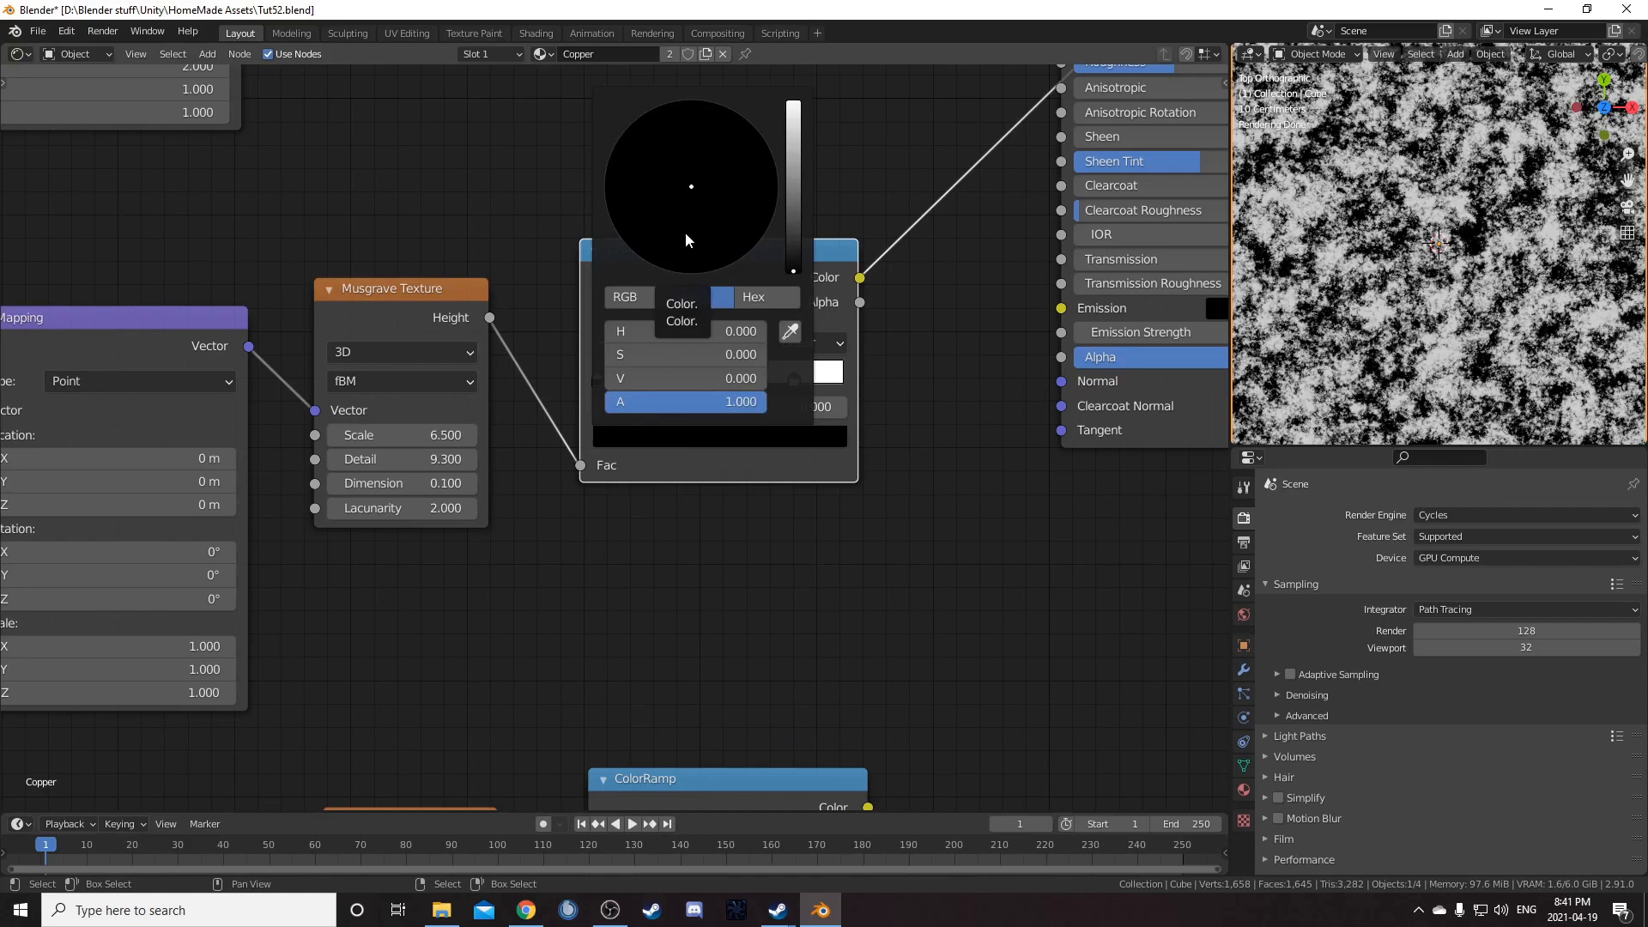
scroll(685, 232, up, 5)
scroll(685, 234, up, 1)
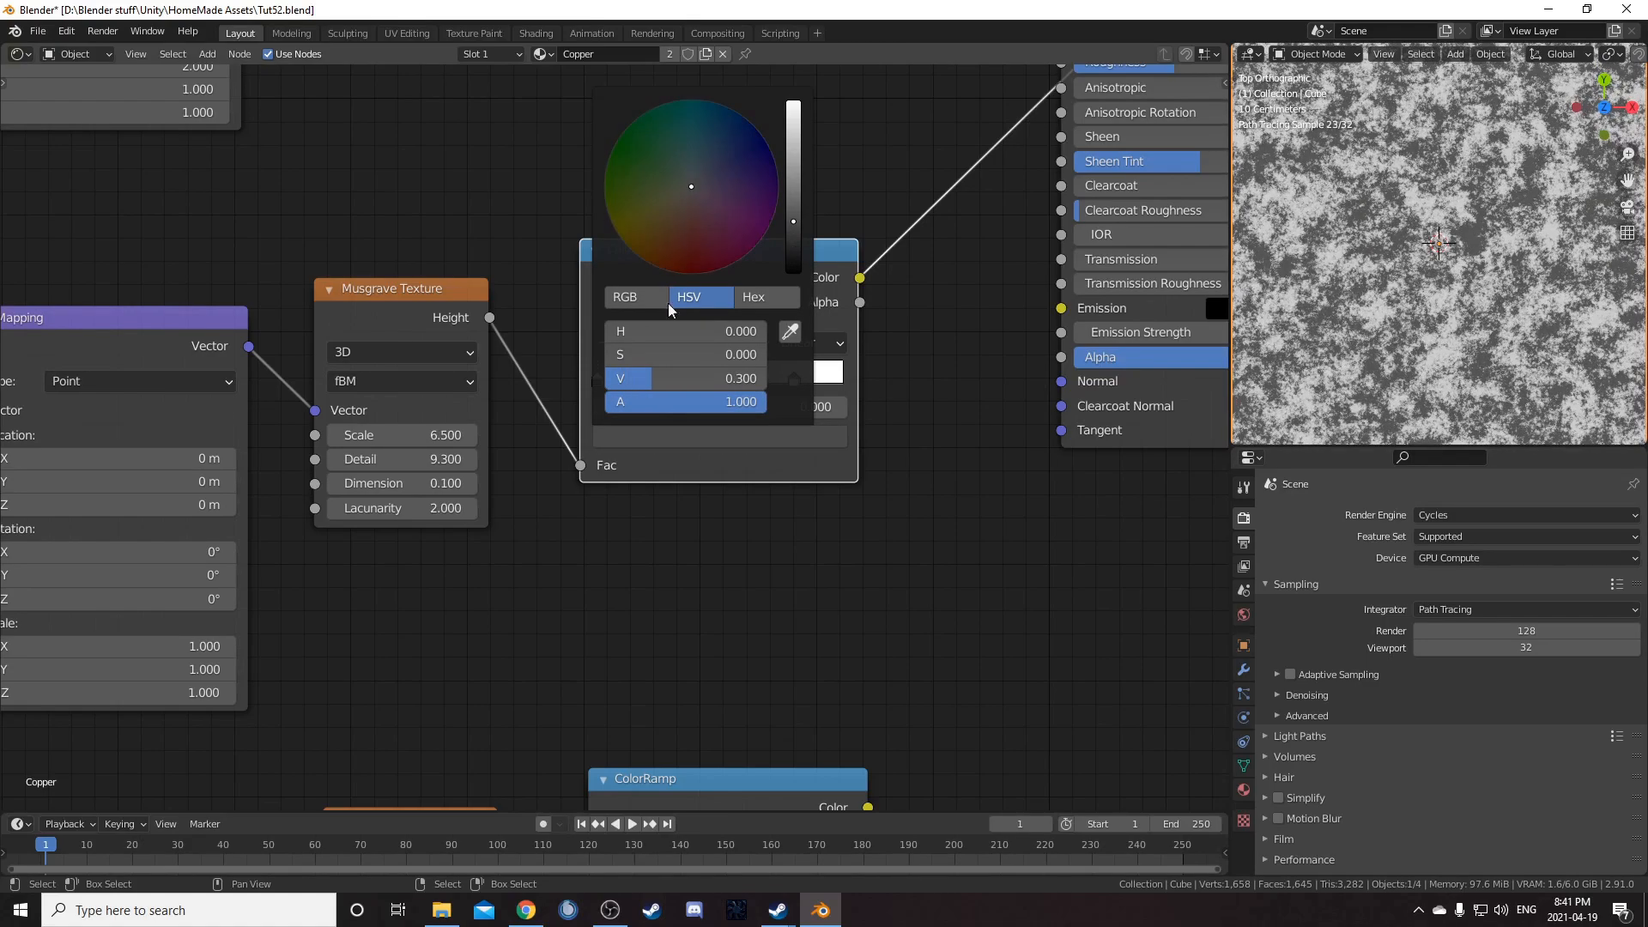
Step: Set the third branch's Musgrave Texture to scale 10 and dimension 3
middle_drag(776, 577, 712, 600)
scroll(858, 453, down, 5)
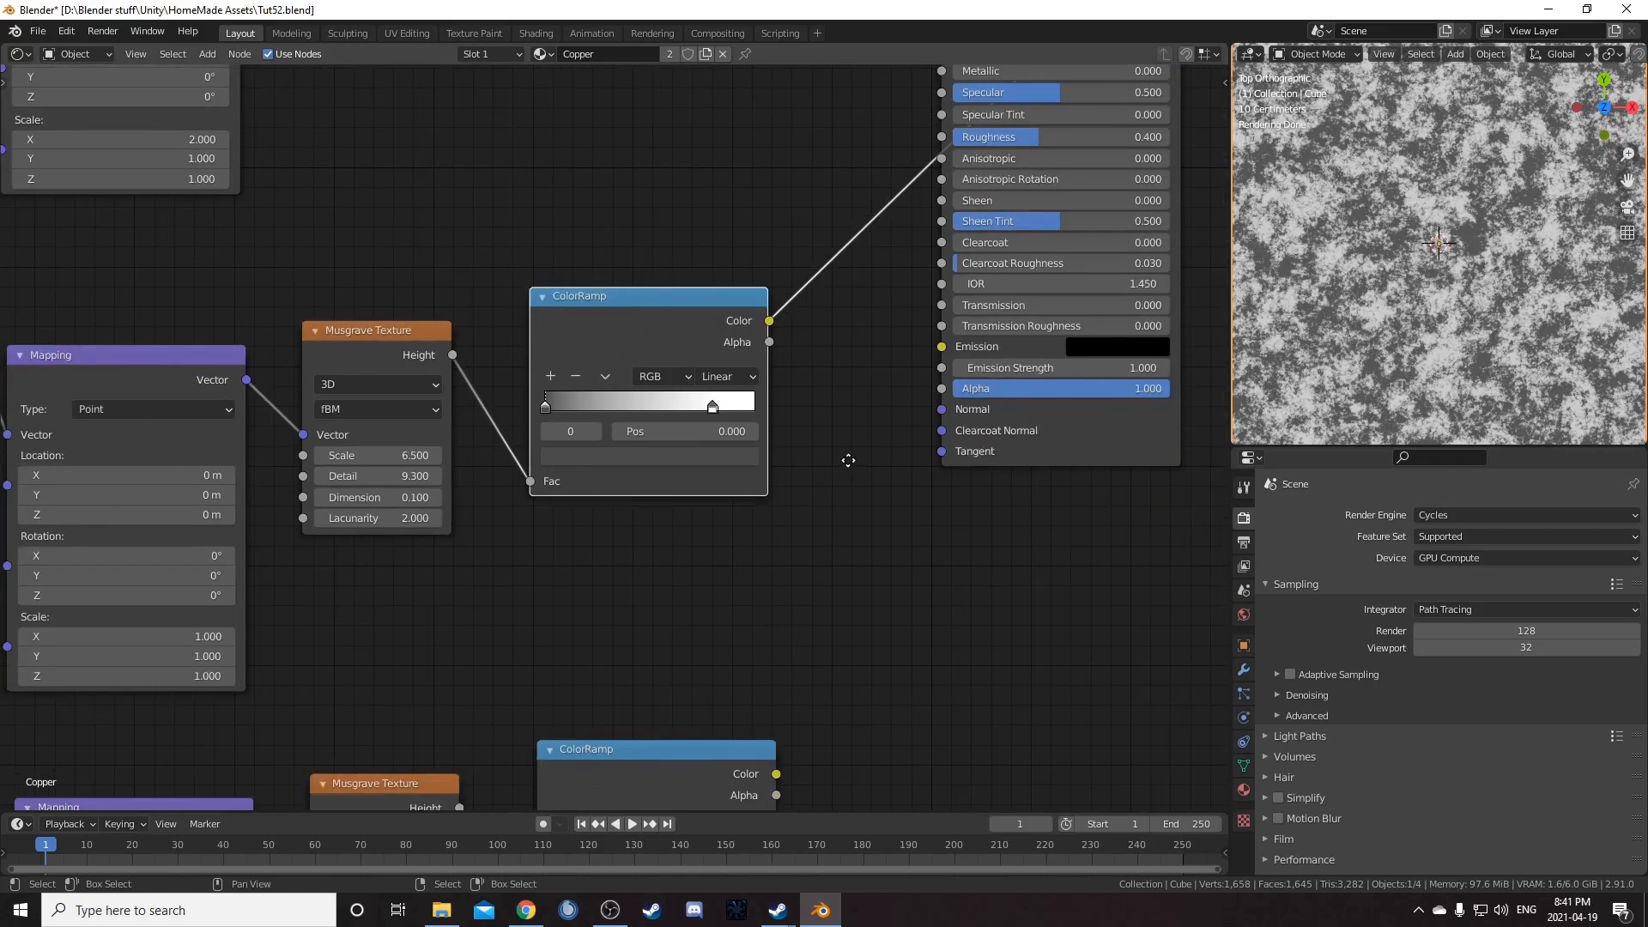
scroll(631, 481, up, 6)
middle_drag(659, 494, 769, 444)
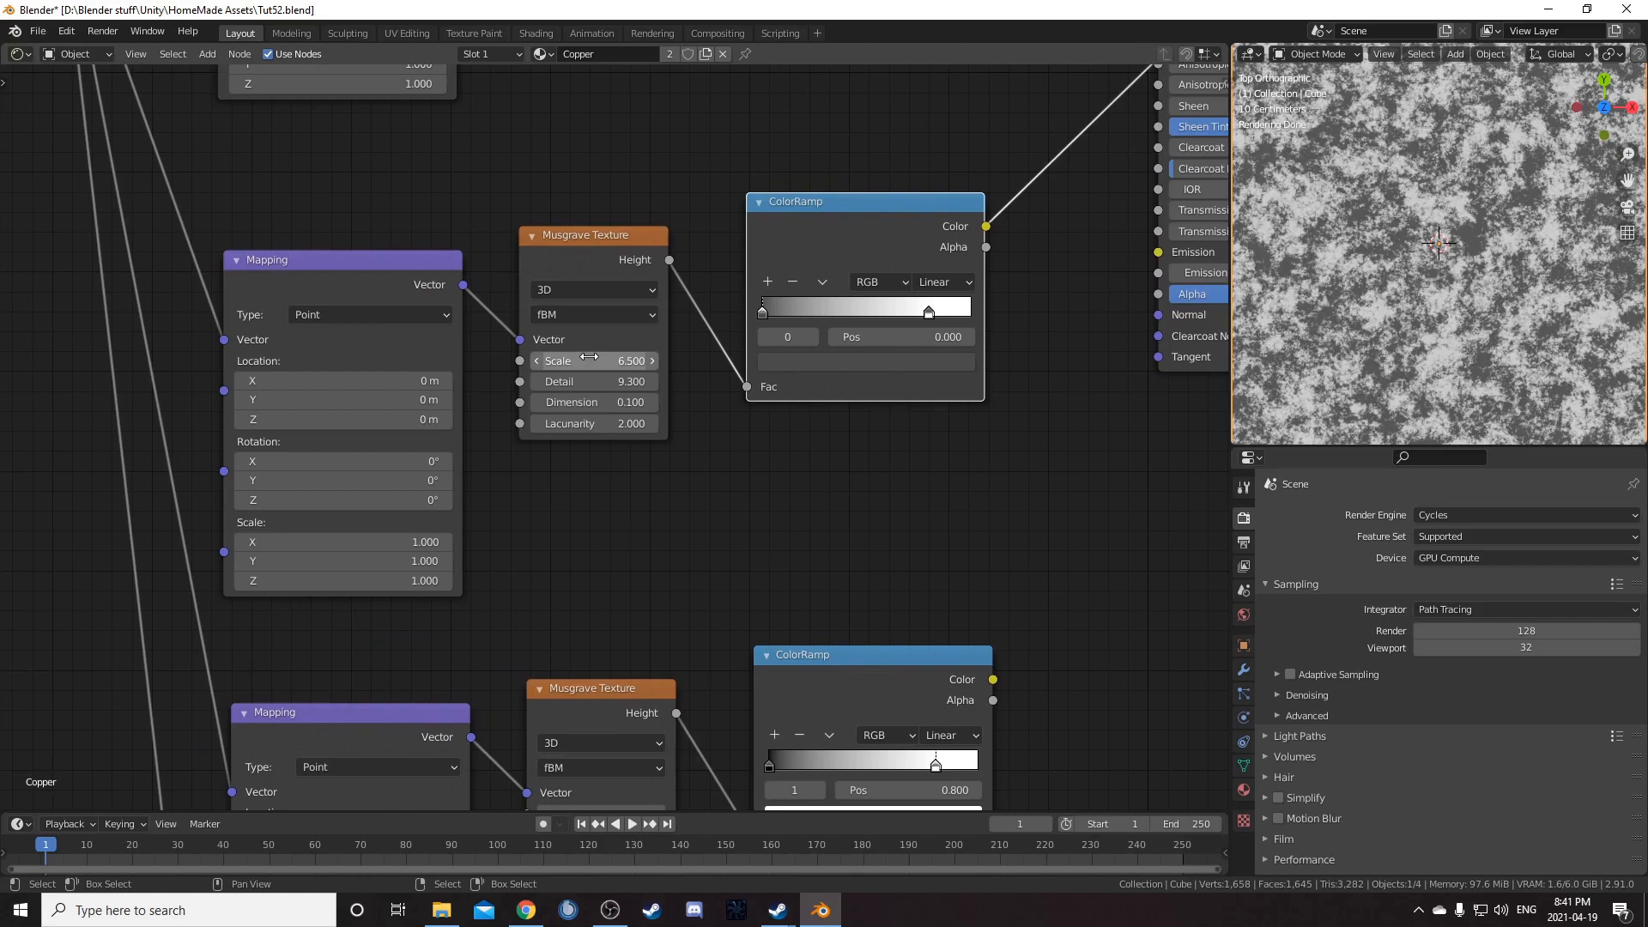
click(590, 357)
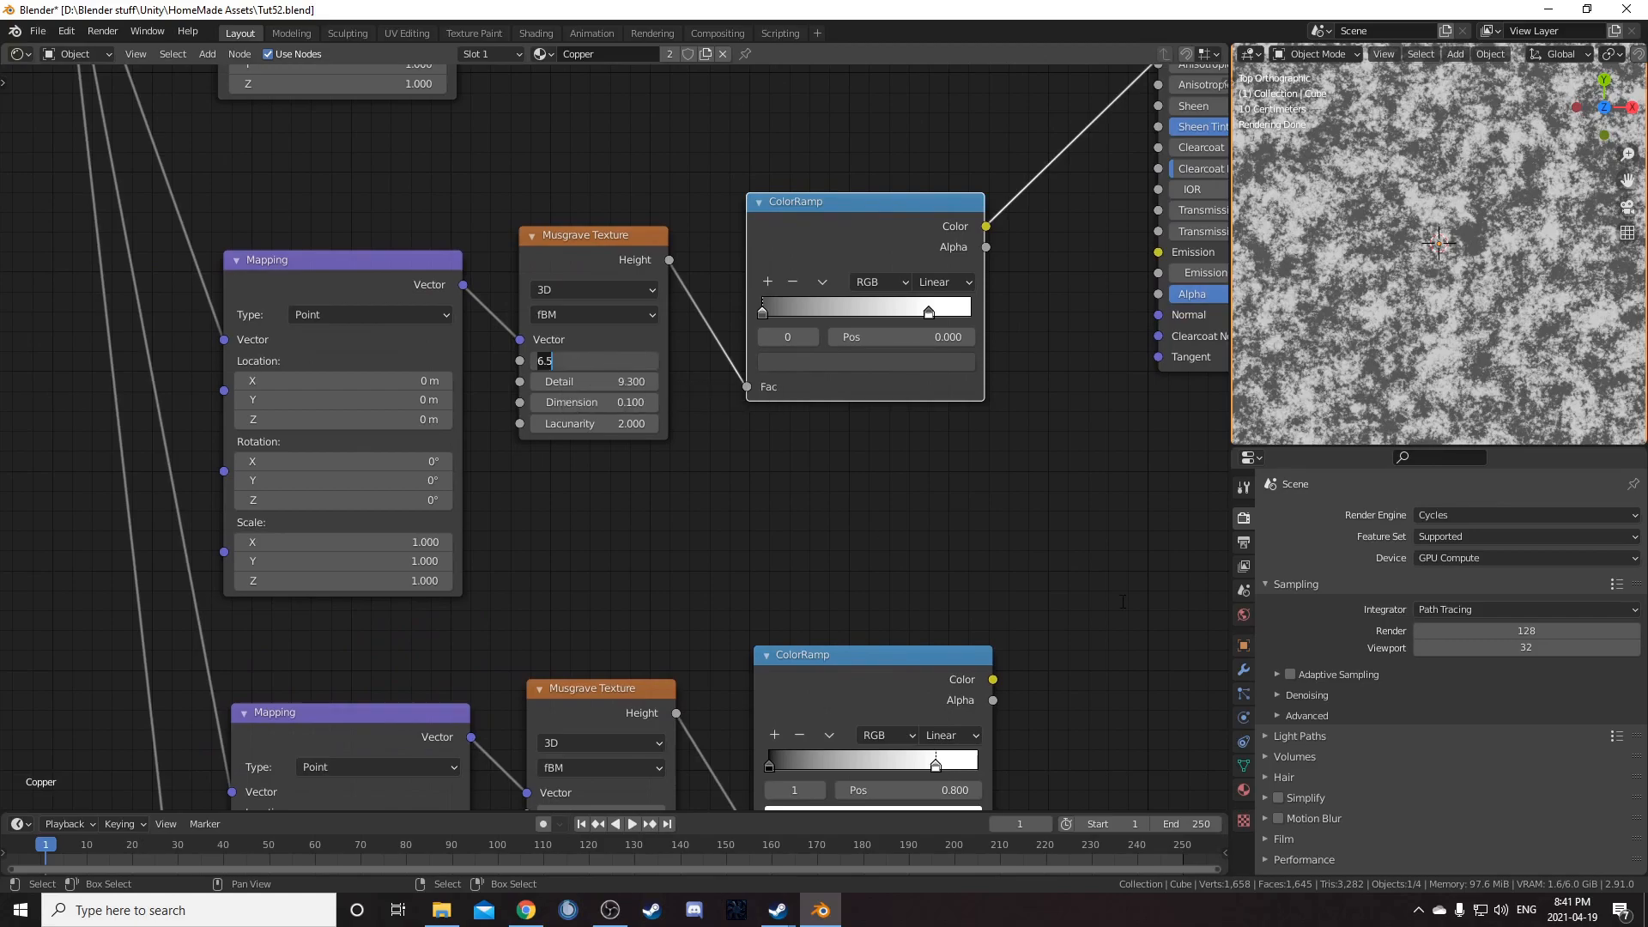
key(Tab)
key(Tab)
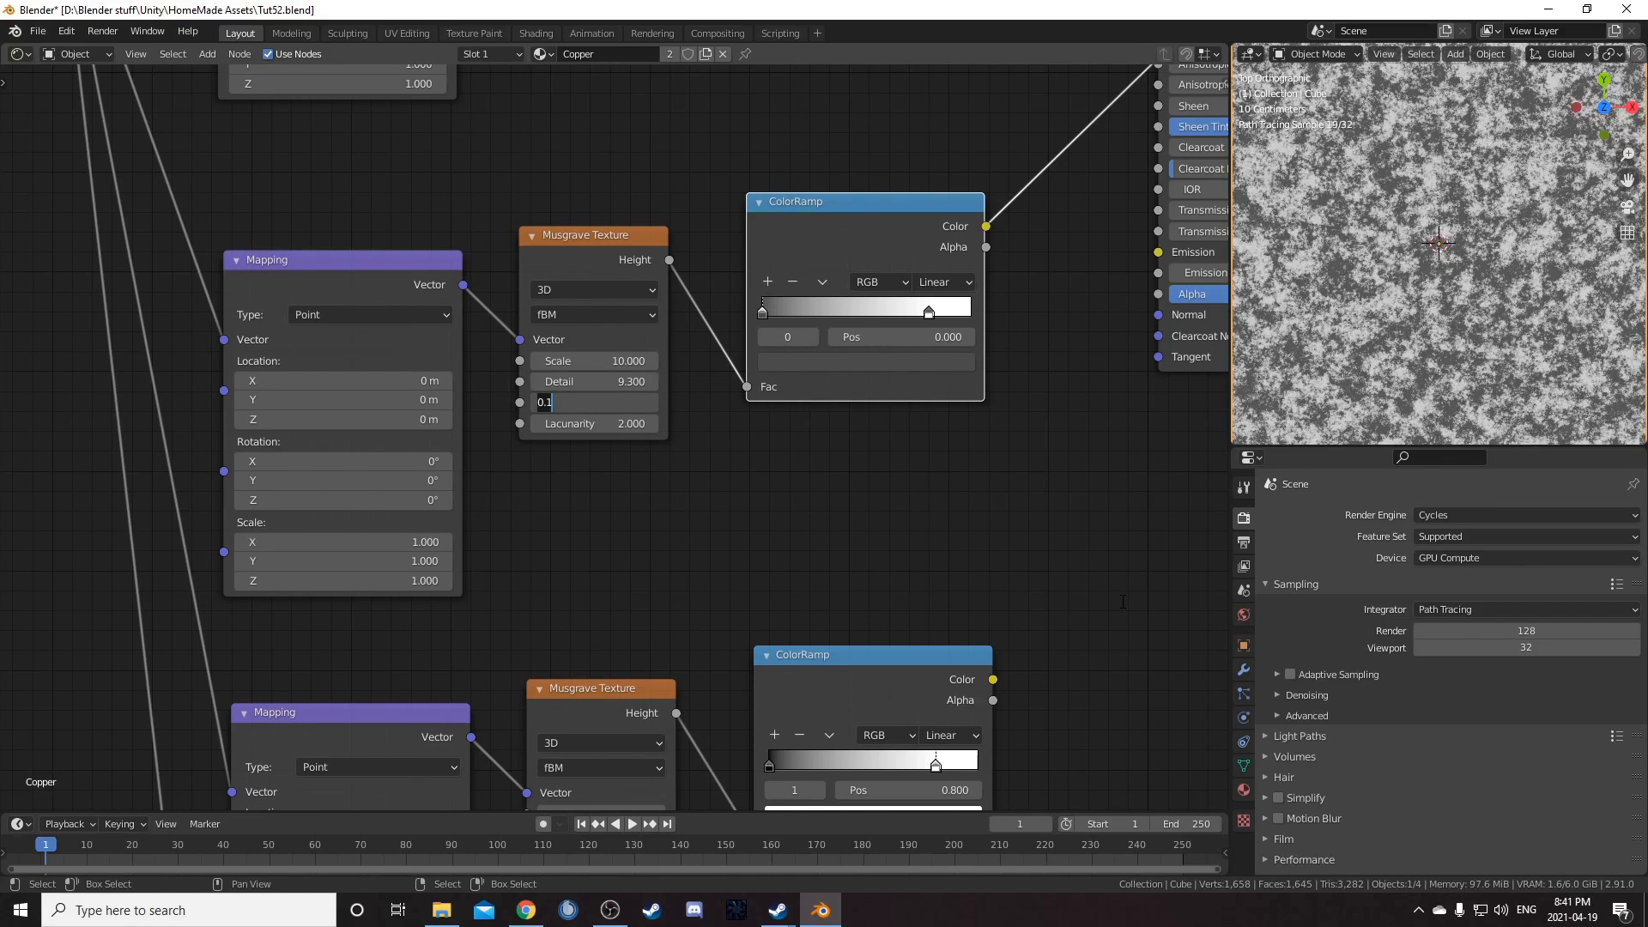
text(3)
key(Return)
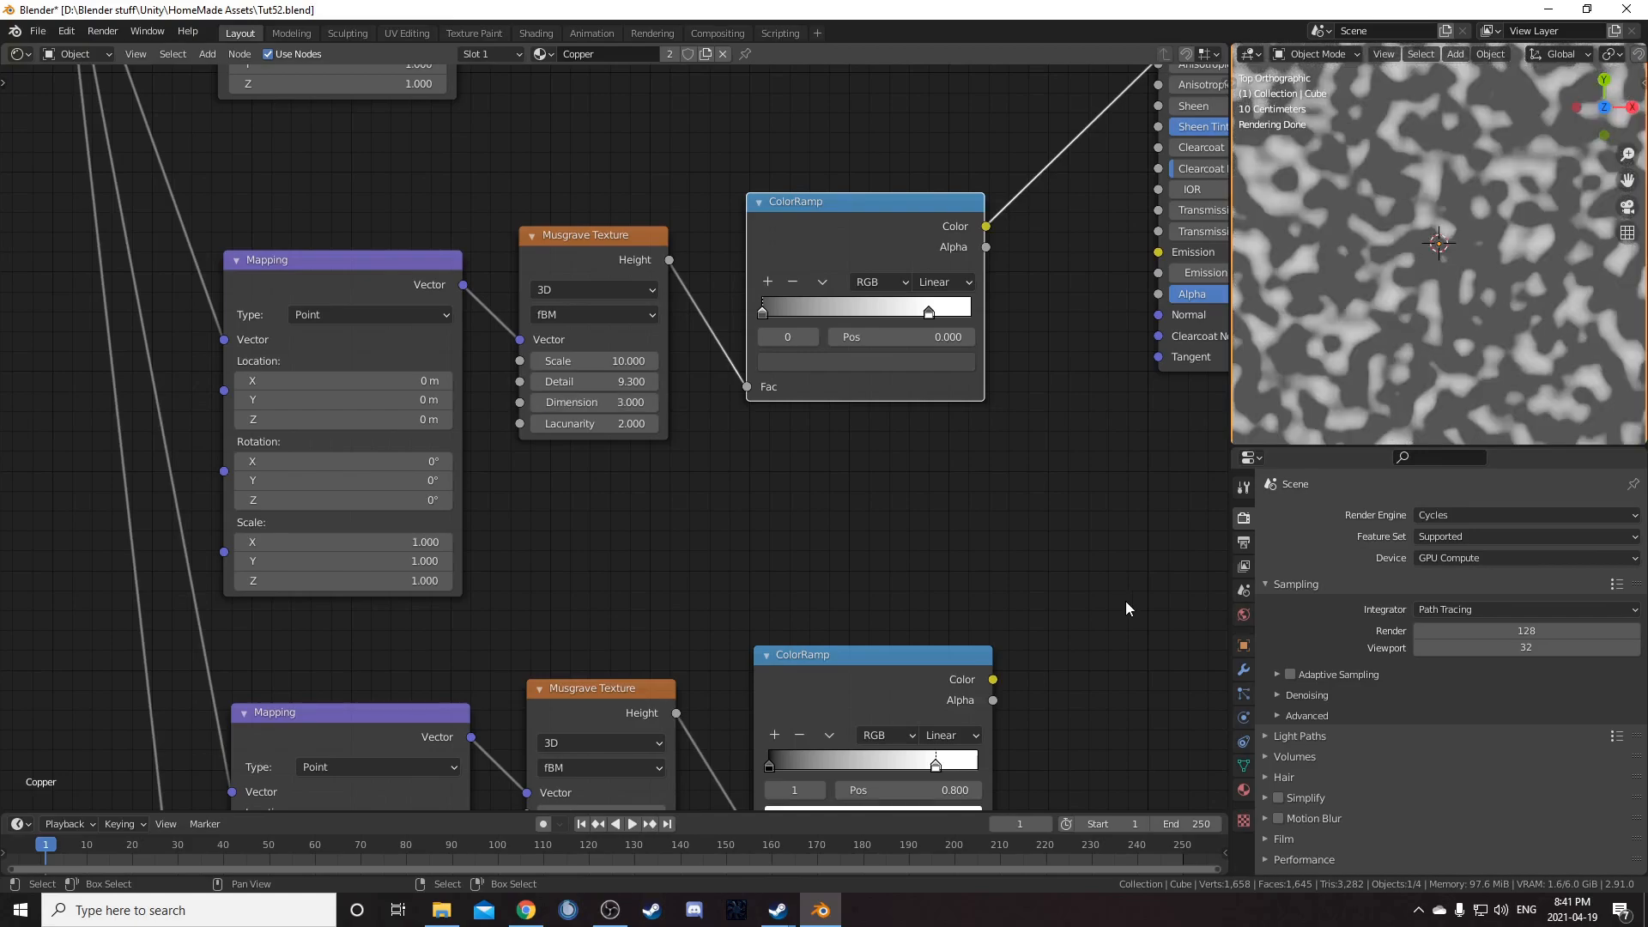
scroll(1461, 306, down, 3)
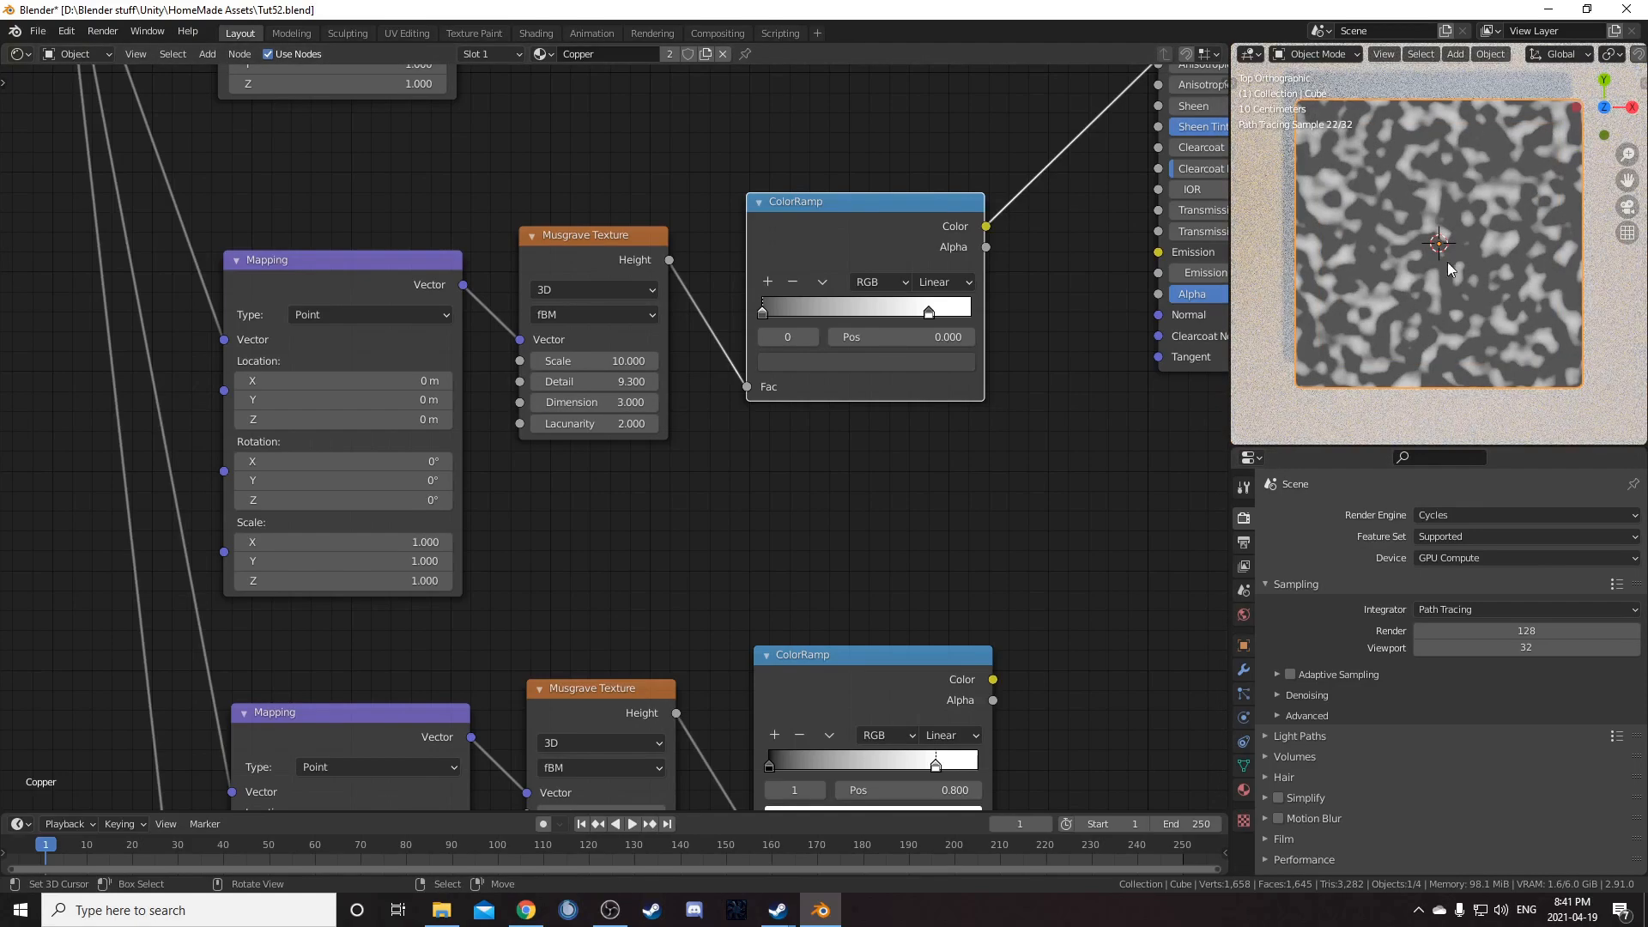
Step: On the third branch's Mapping node, set the X location to 9 m, the Y location to 0.4 m and the X scale to 0.2
scroll(321, 549, up, 3)
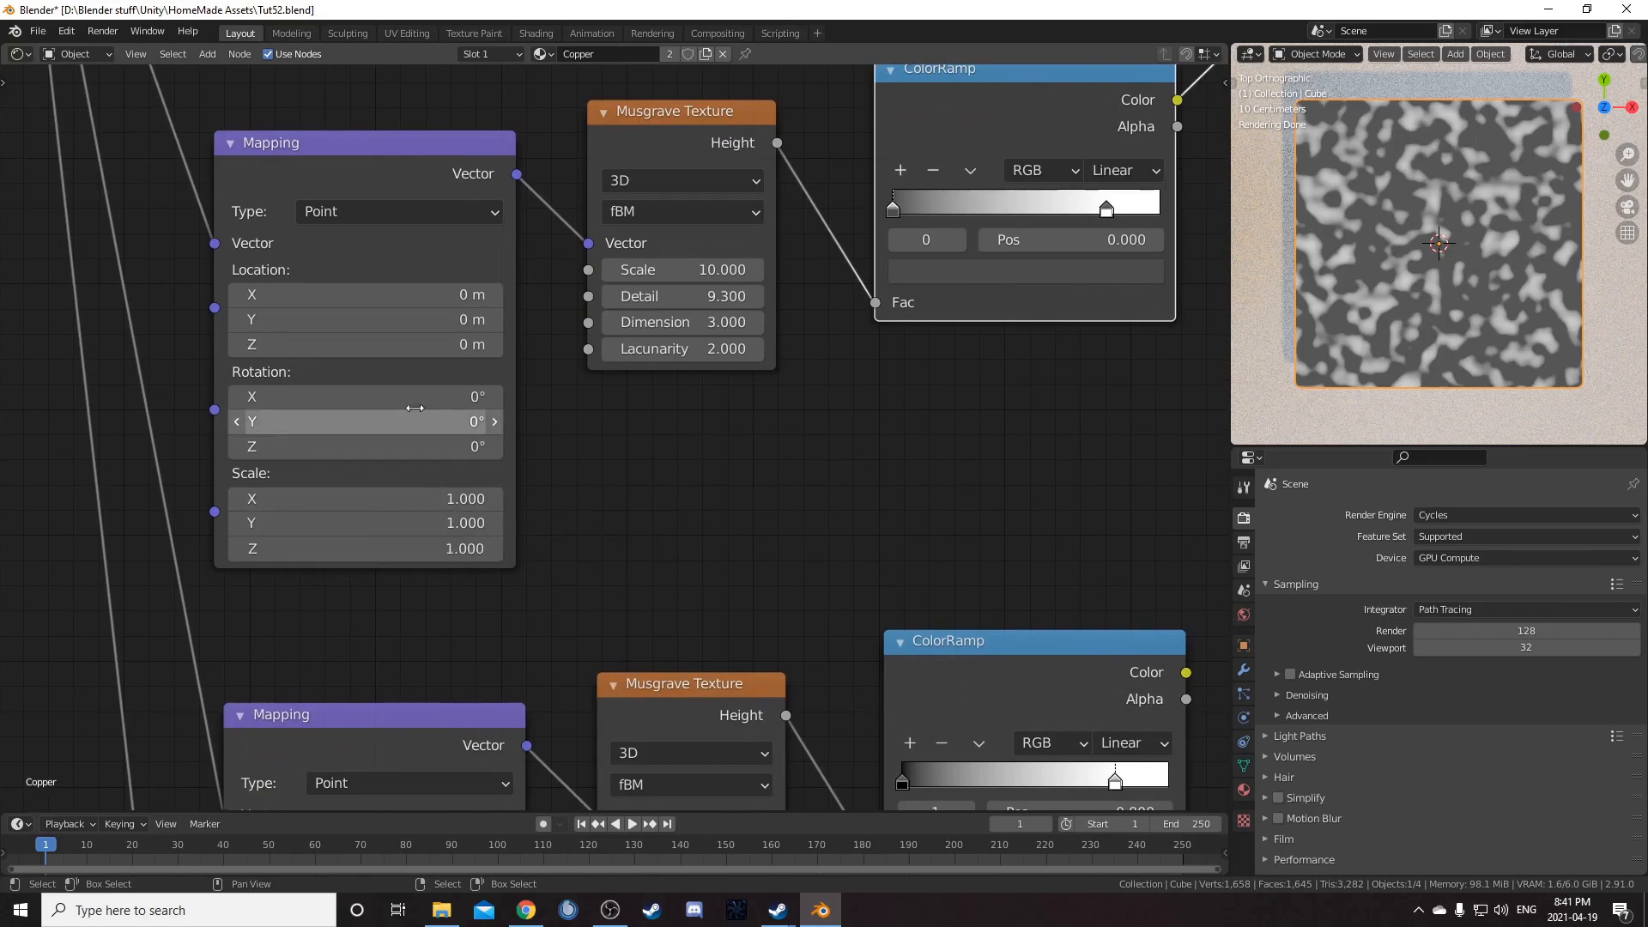
click(416, 296)
text(9)
key(Tab)
text(.4)
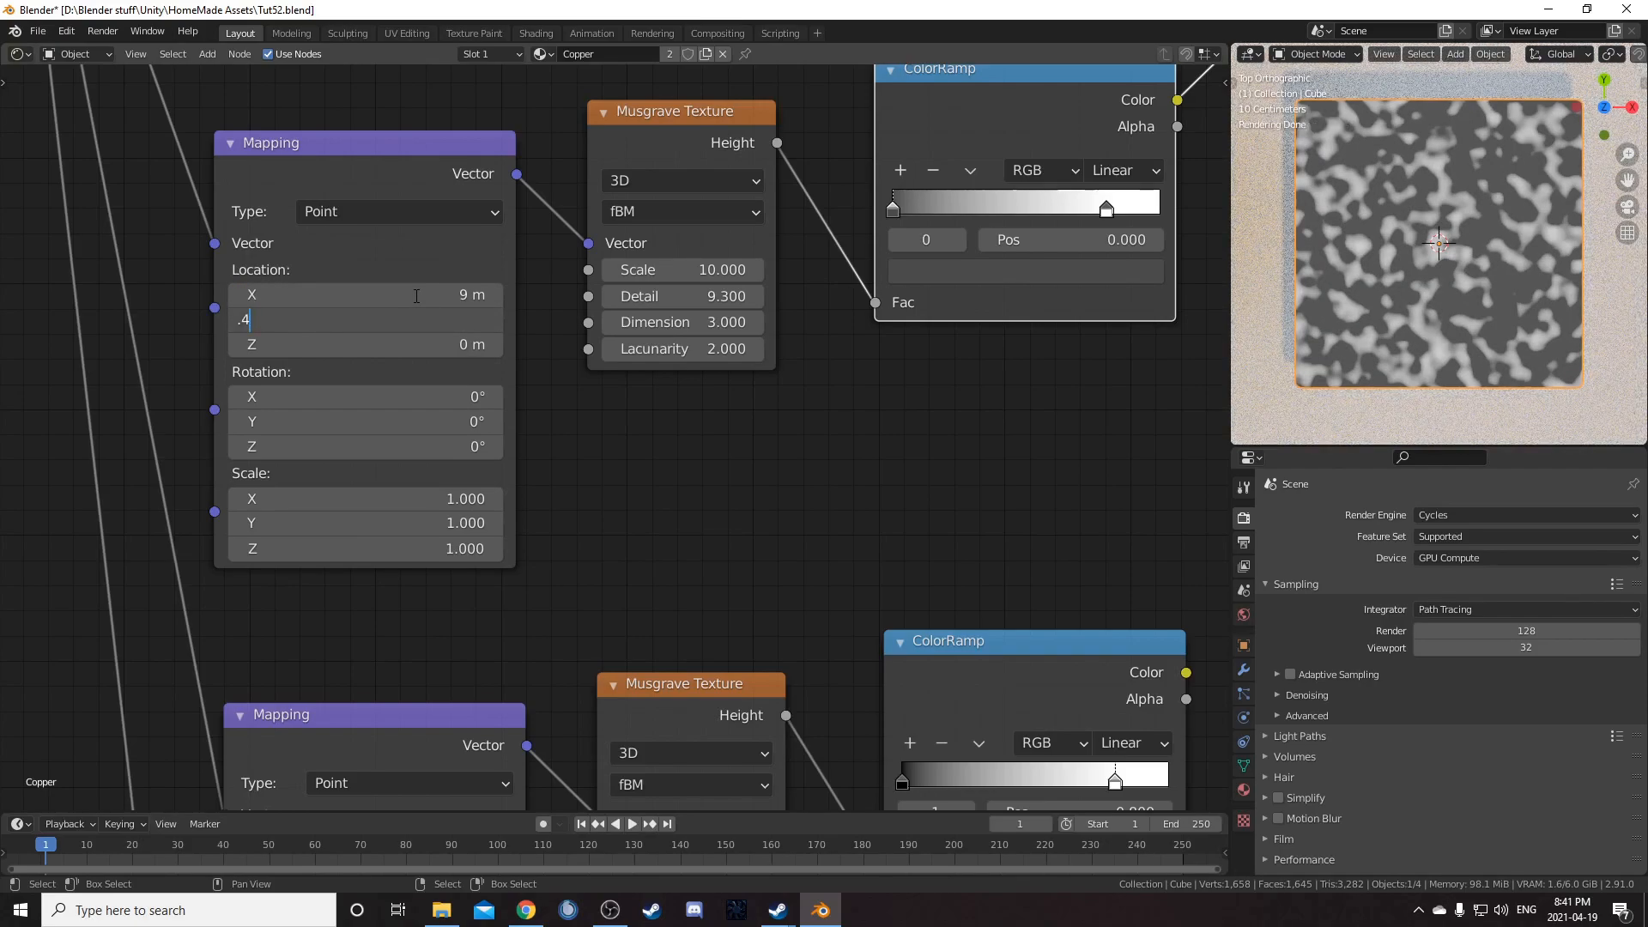
key(Return)
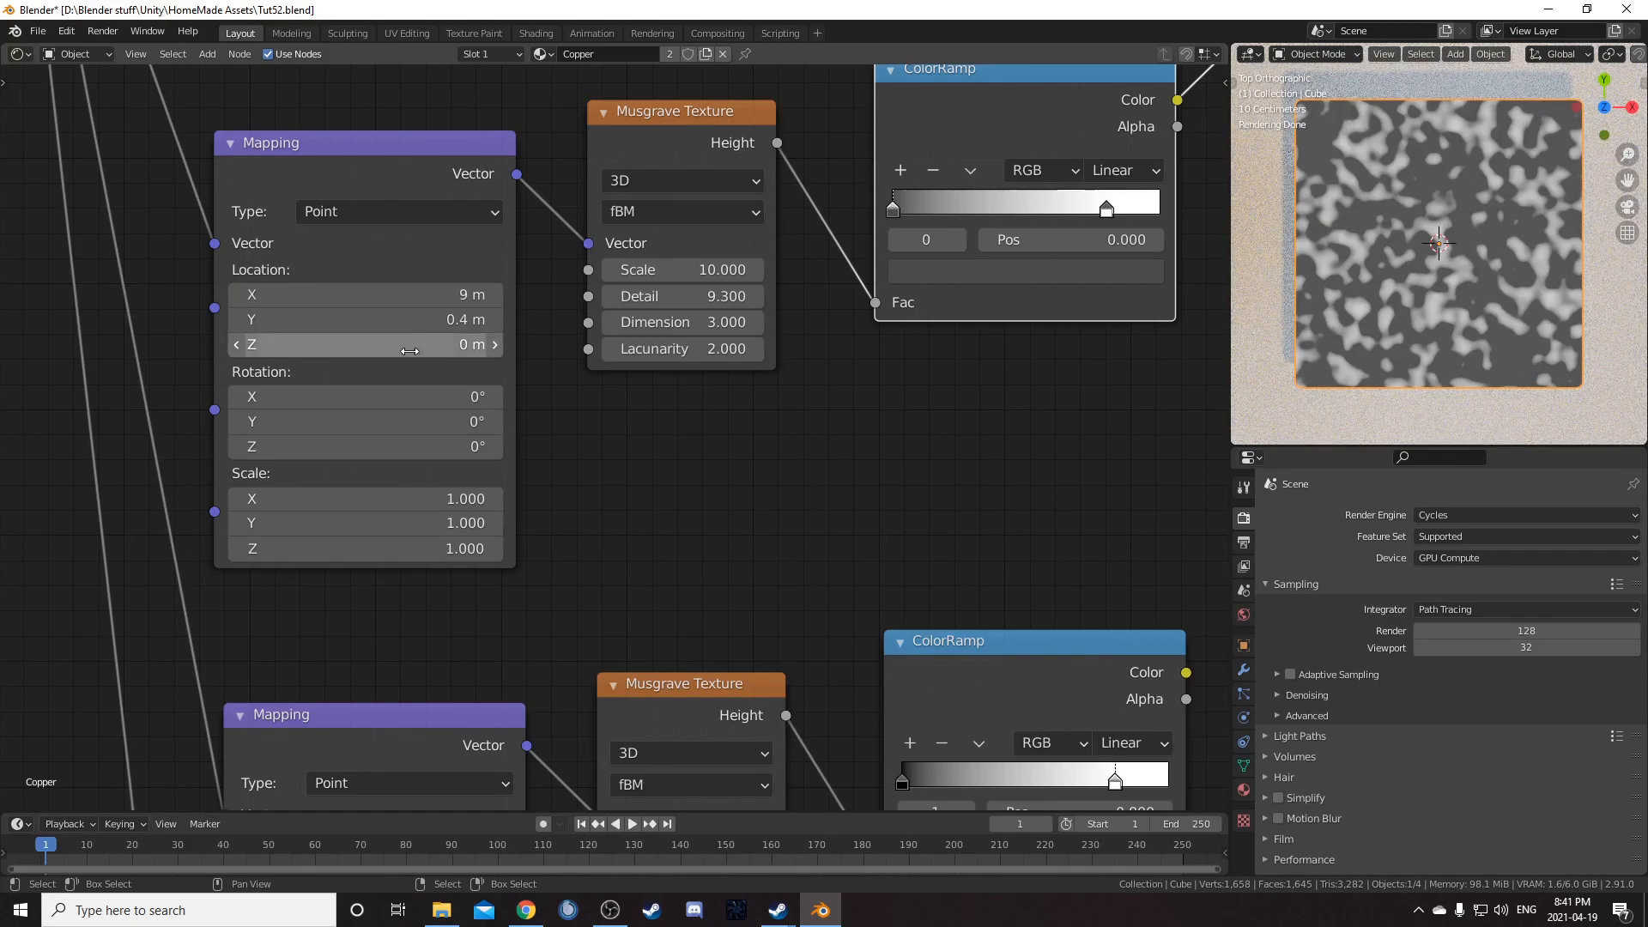
click(396, 499)
text(.)
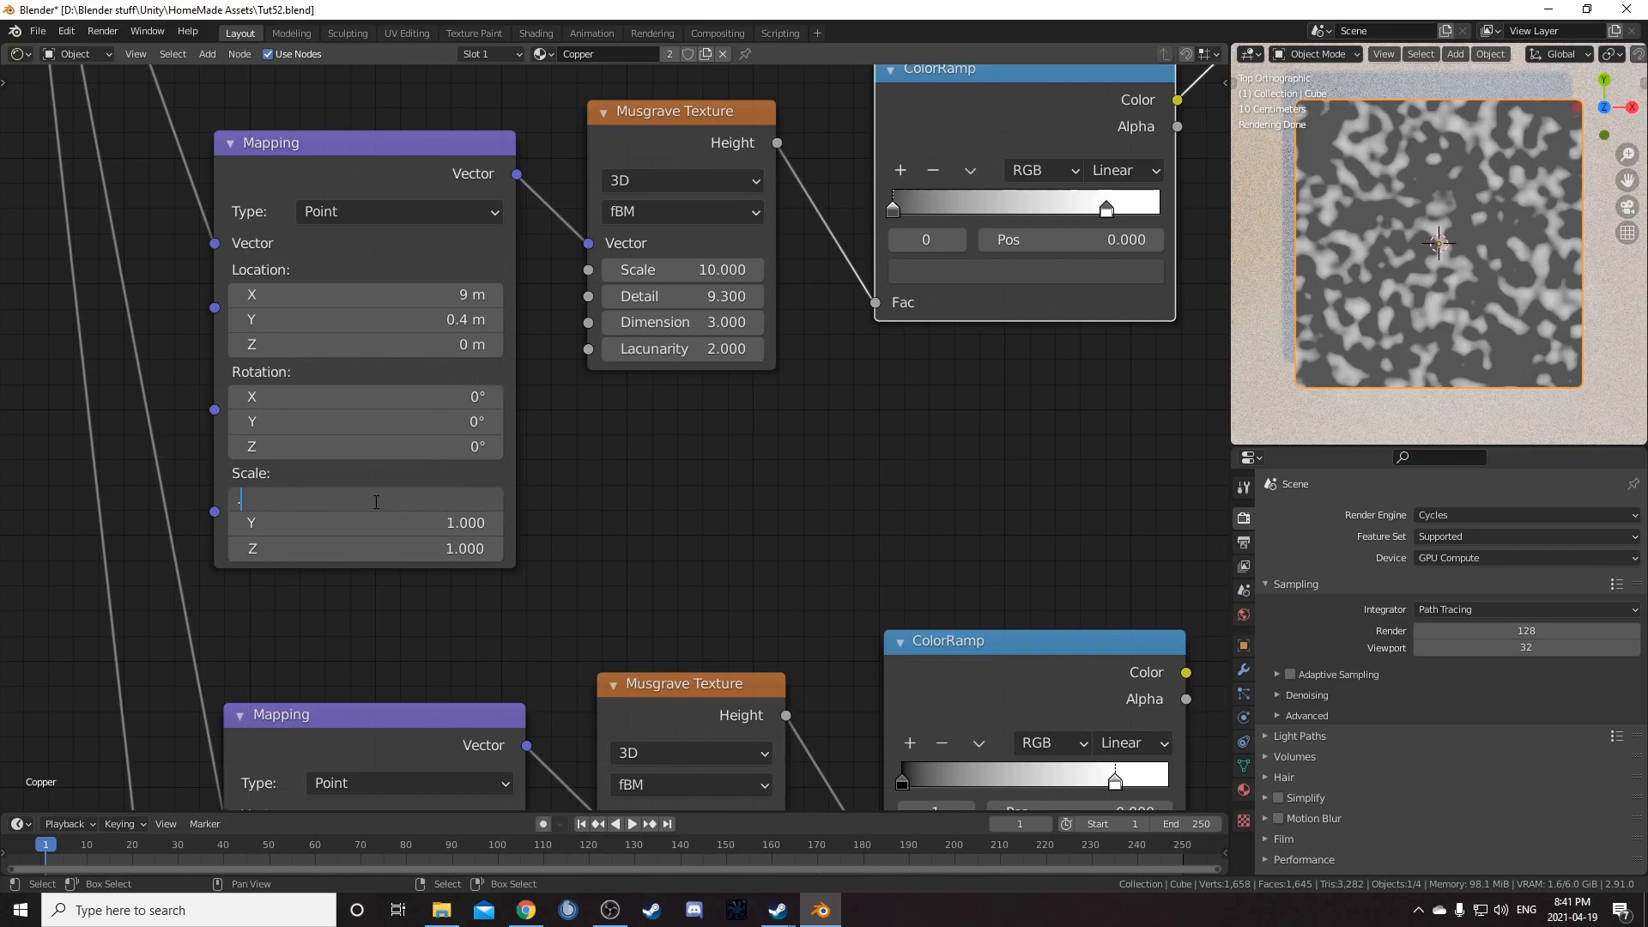
text(2)
key(Return)
Step: Lighten the black stop of the fourth branch's ColorRamp to a light grey with a value of about 0.85
scroll(1550, 297, up, 1)
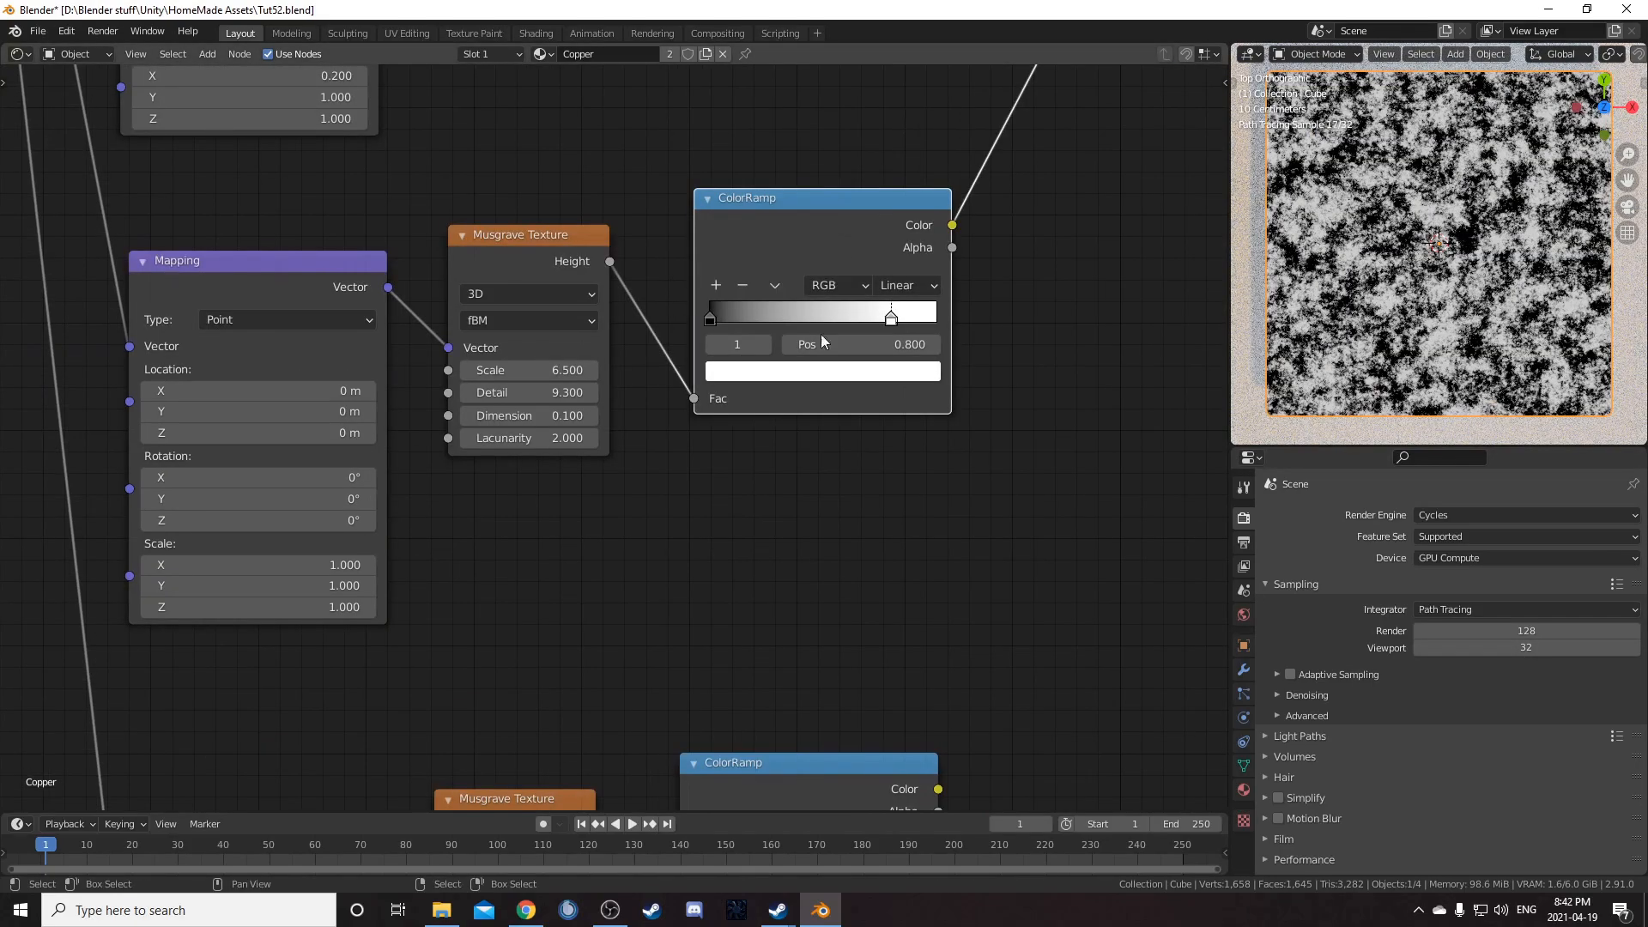
click(709, 318)
click(760, 377)
scroll(794, 166, up, 14)
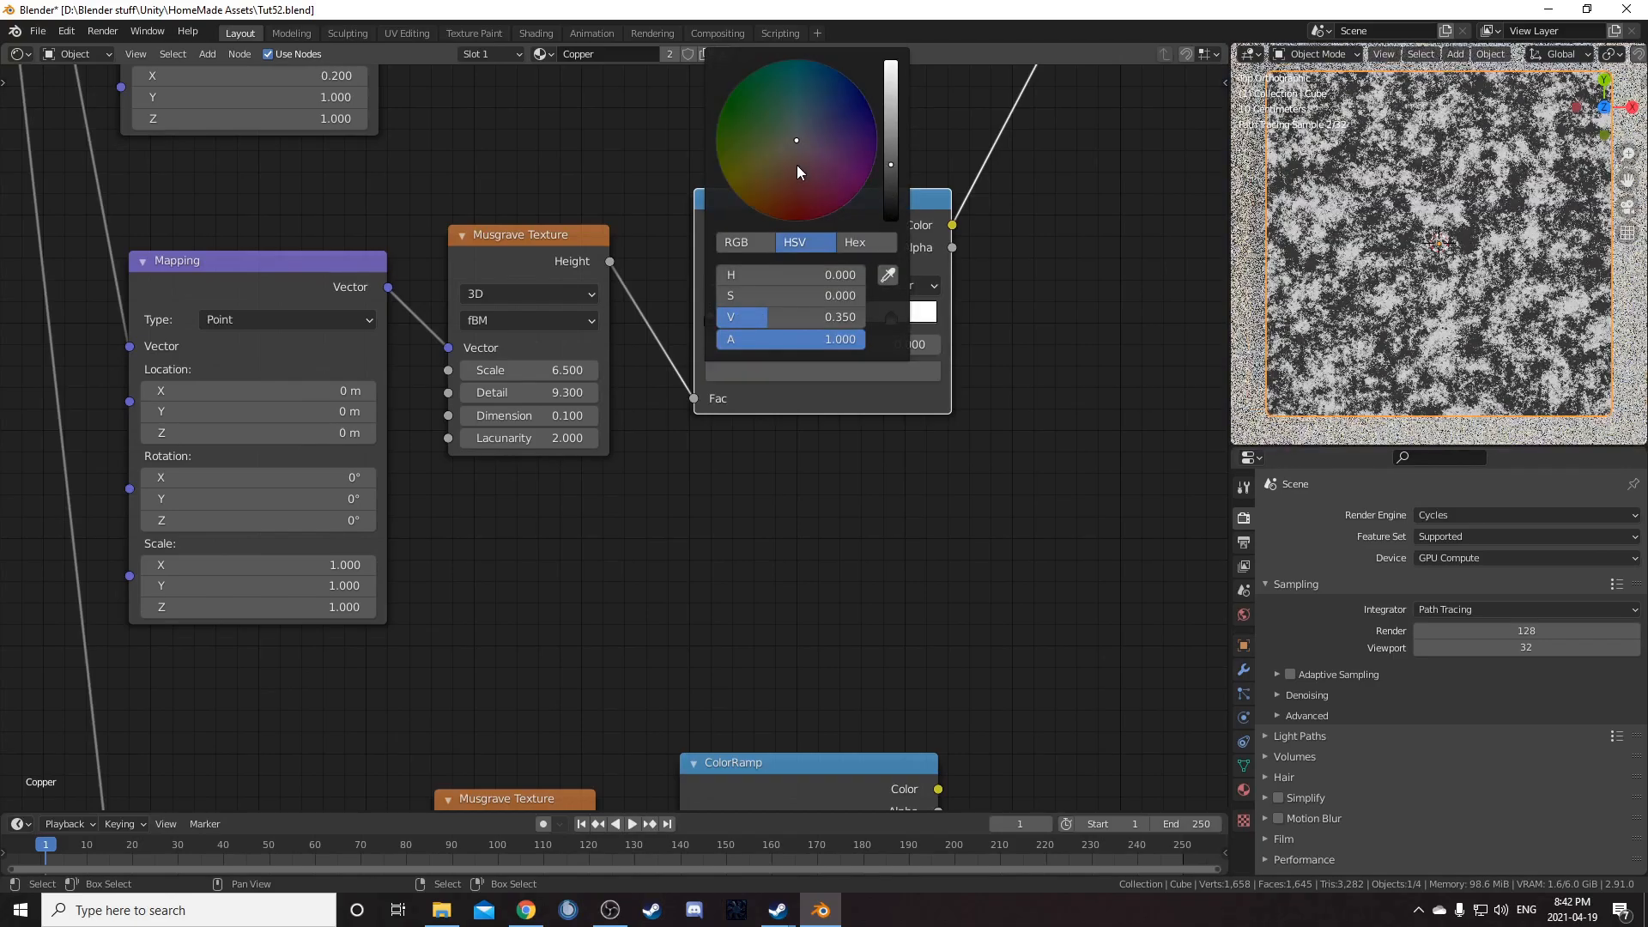
scroll(805, 167, up, 2)
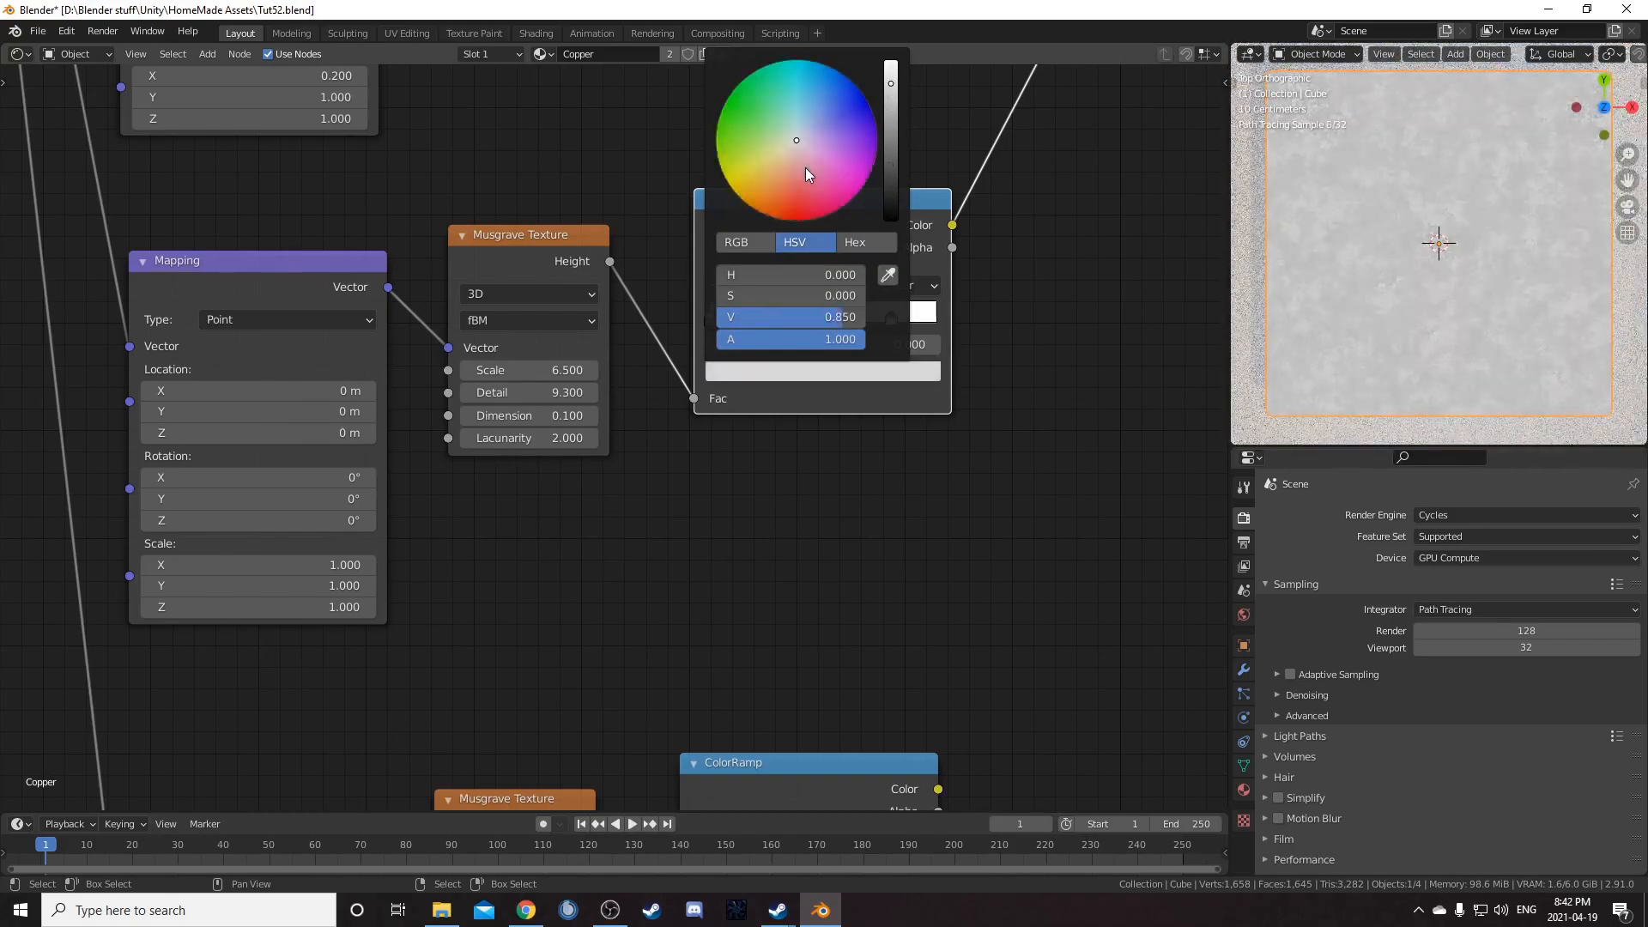
scroll(669, 547, down, 1)
Step: On the fourth branch's Mapping node, set the Y location to 0.6 m, the Z location to 12 m and the X scale to 4
middle_drag(669, 546, 754, 572)
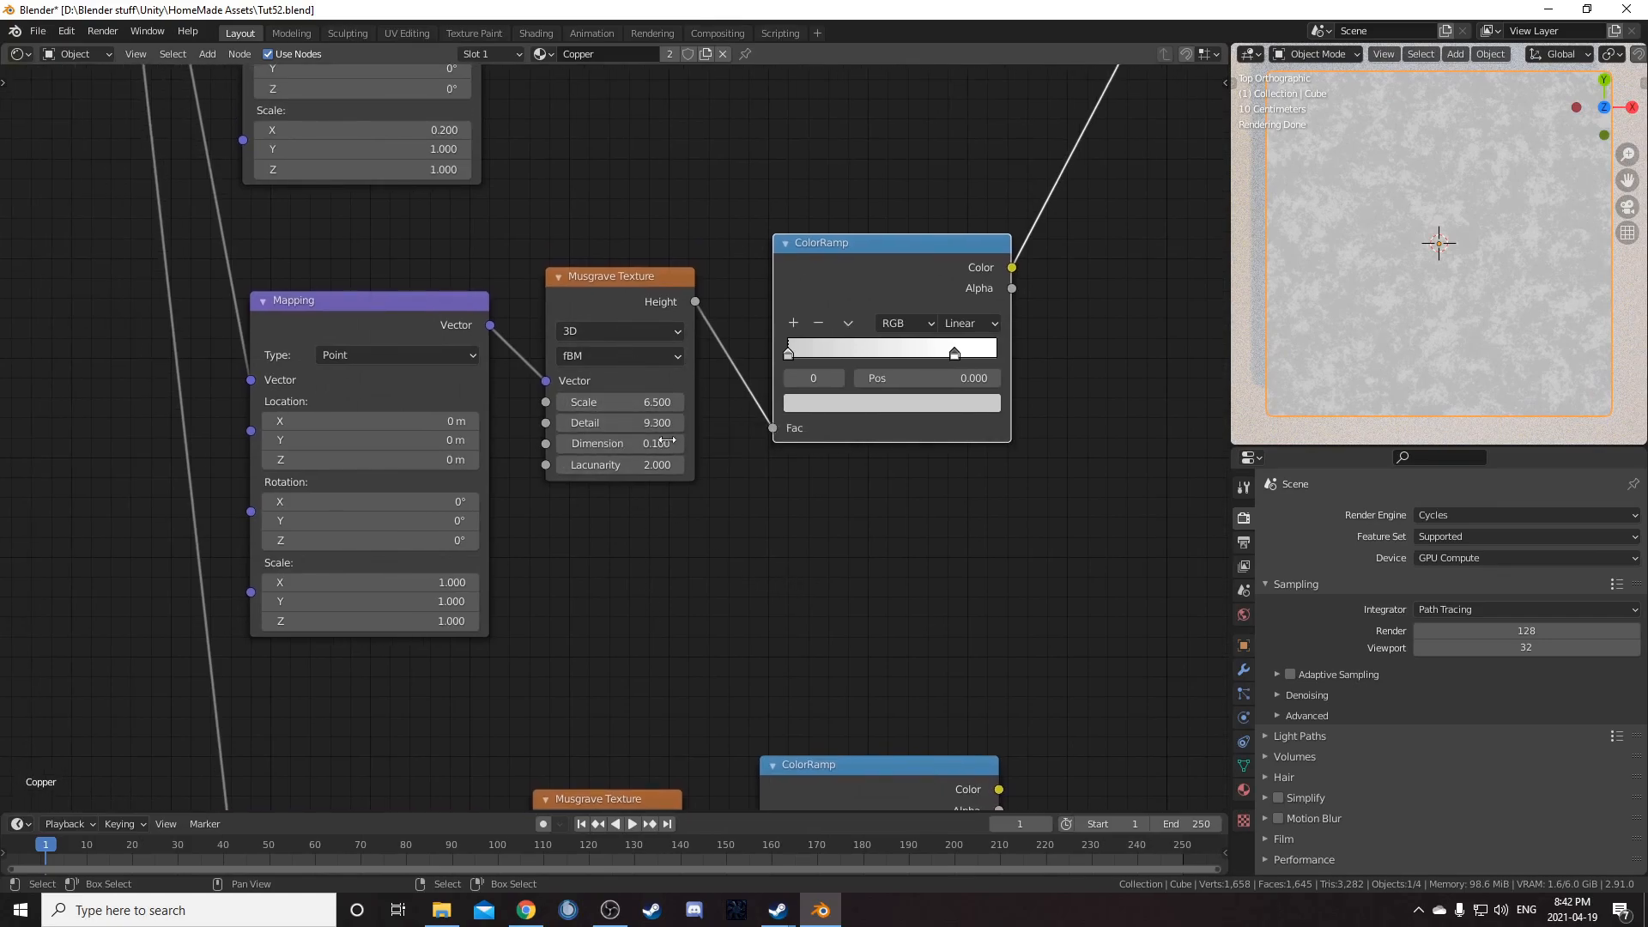
middle_drag(593, 548, 726, 527)
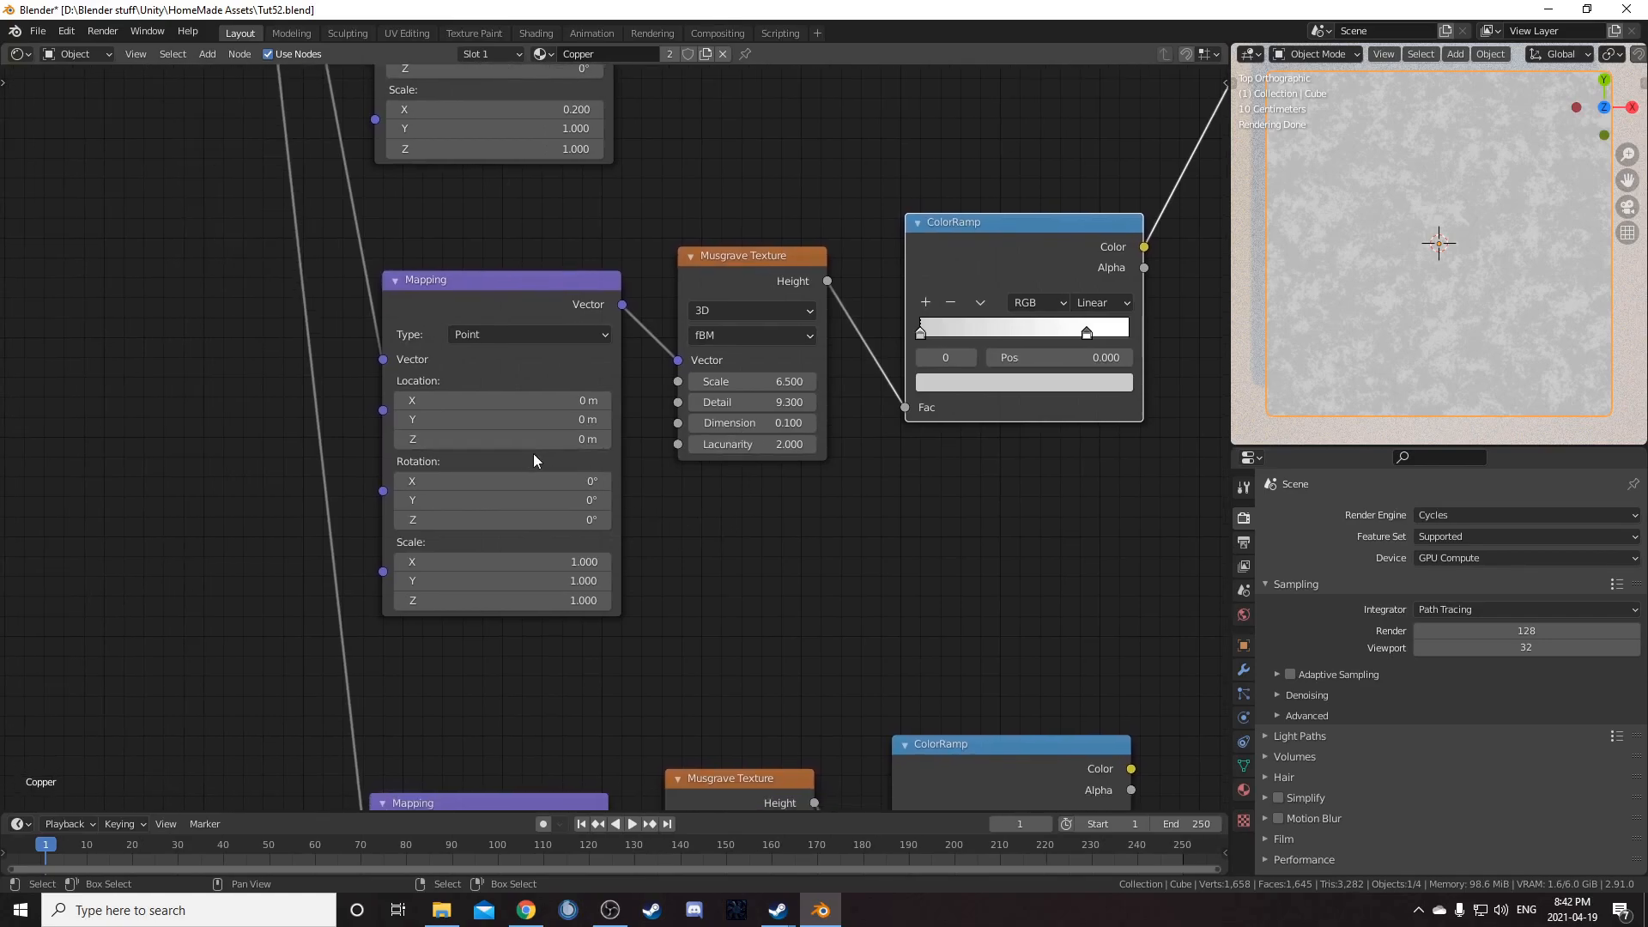
click(467, 418)
text(.6)
key(Return)
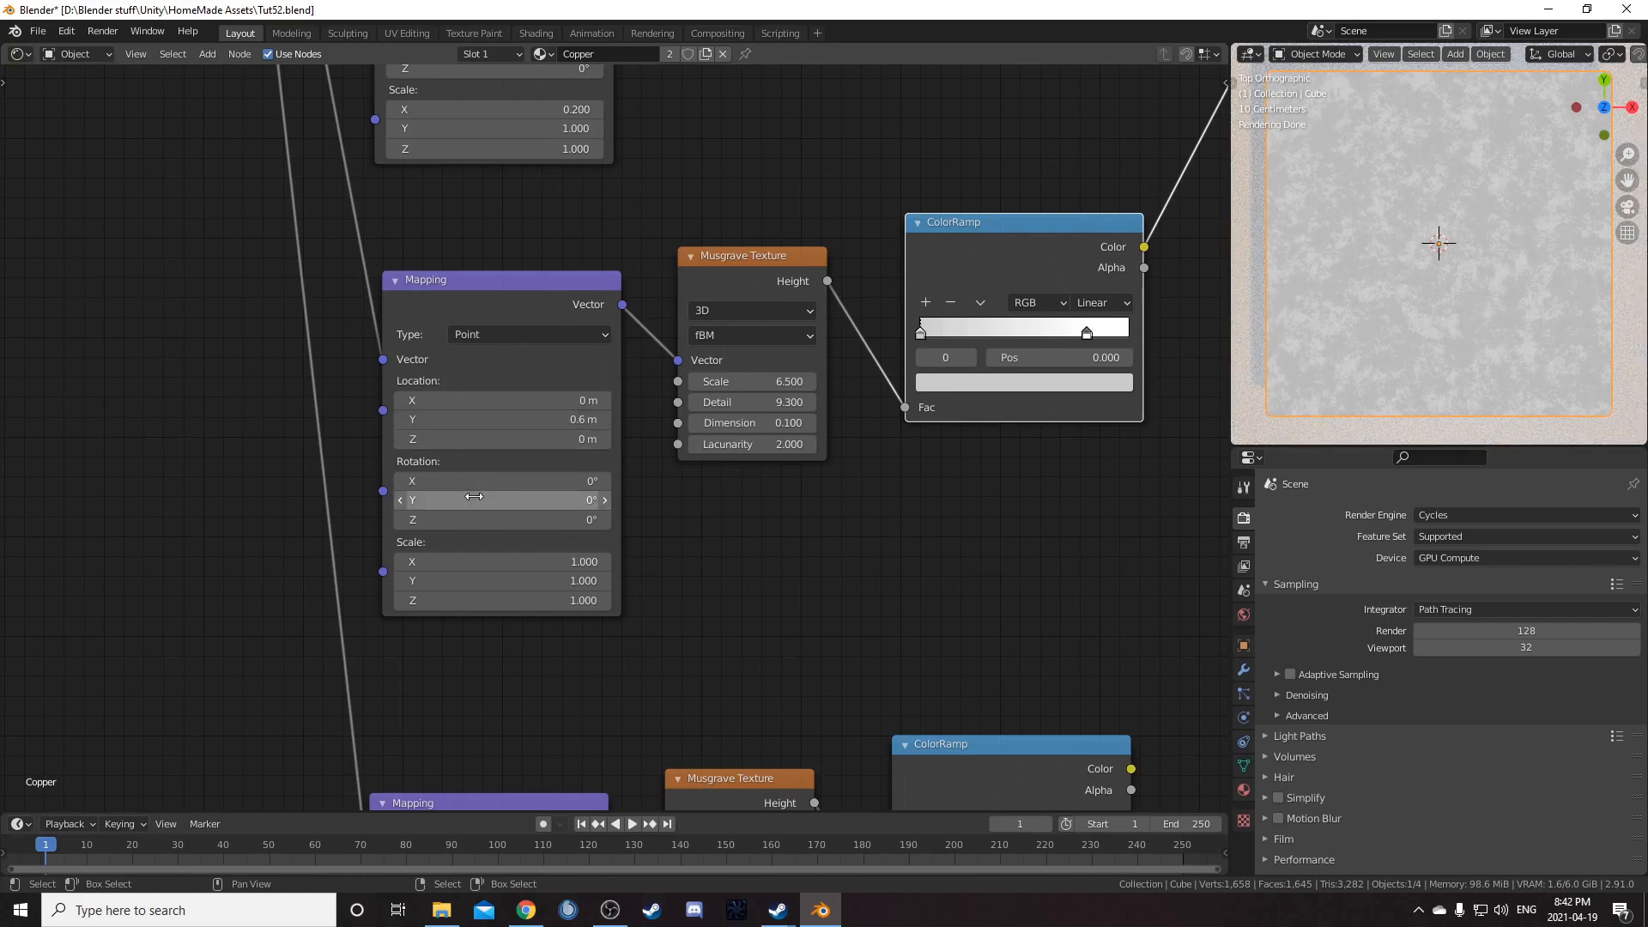
click(513, 440)
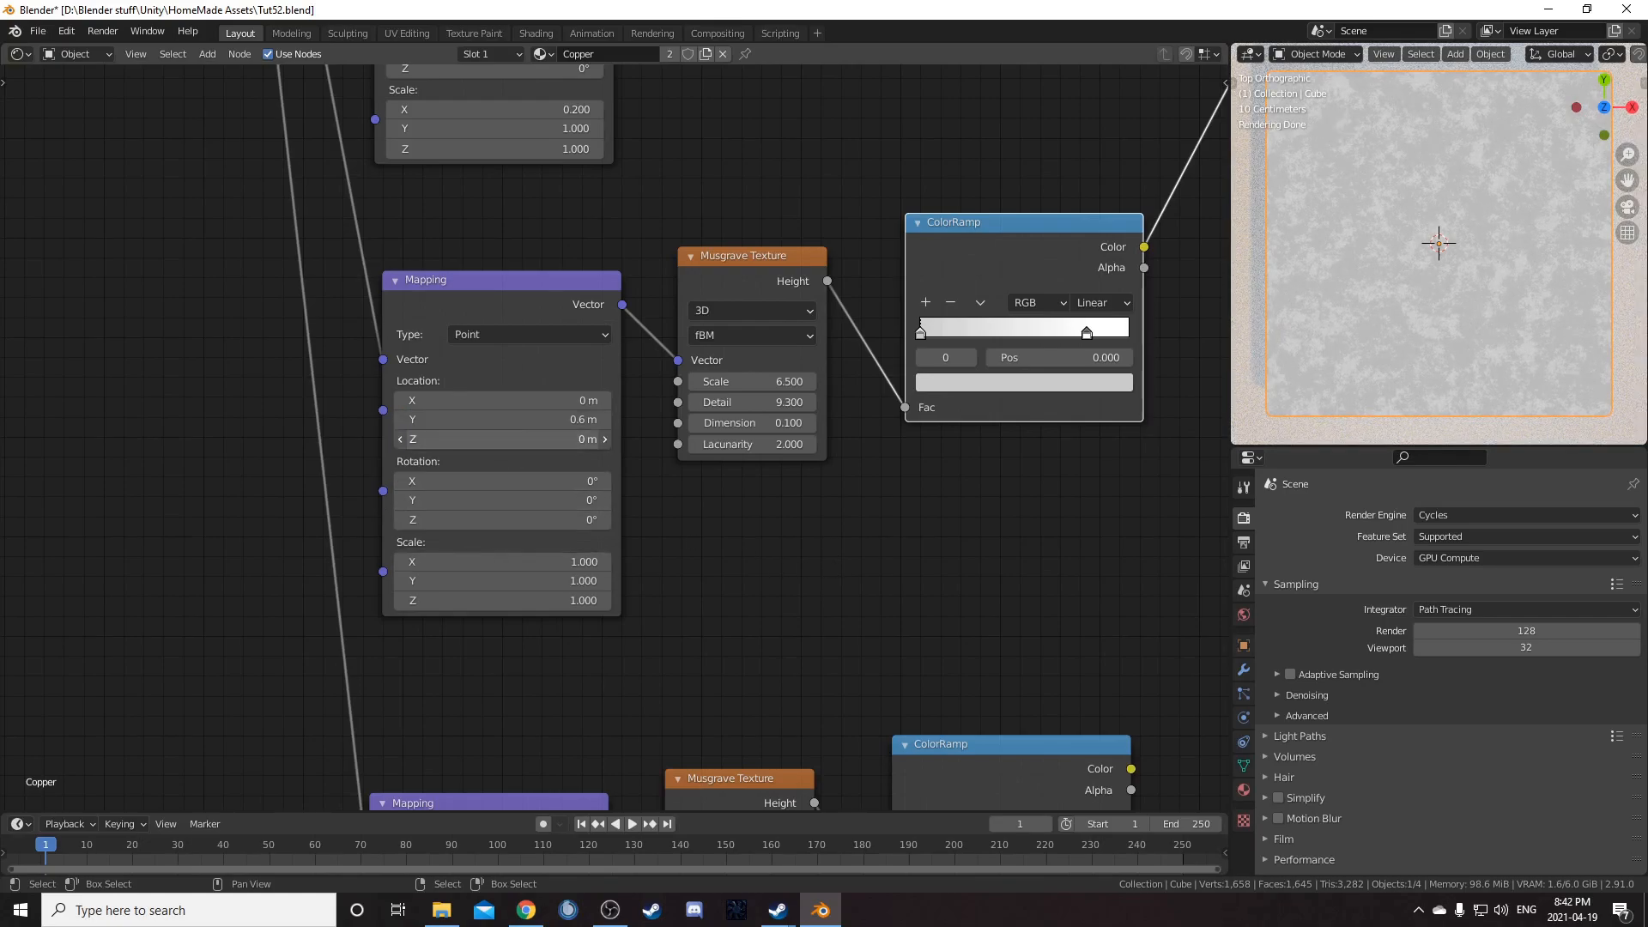
text(12)
key(Return)
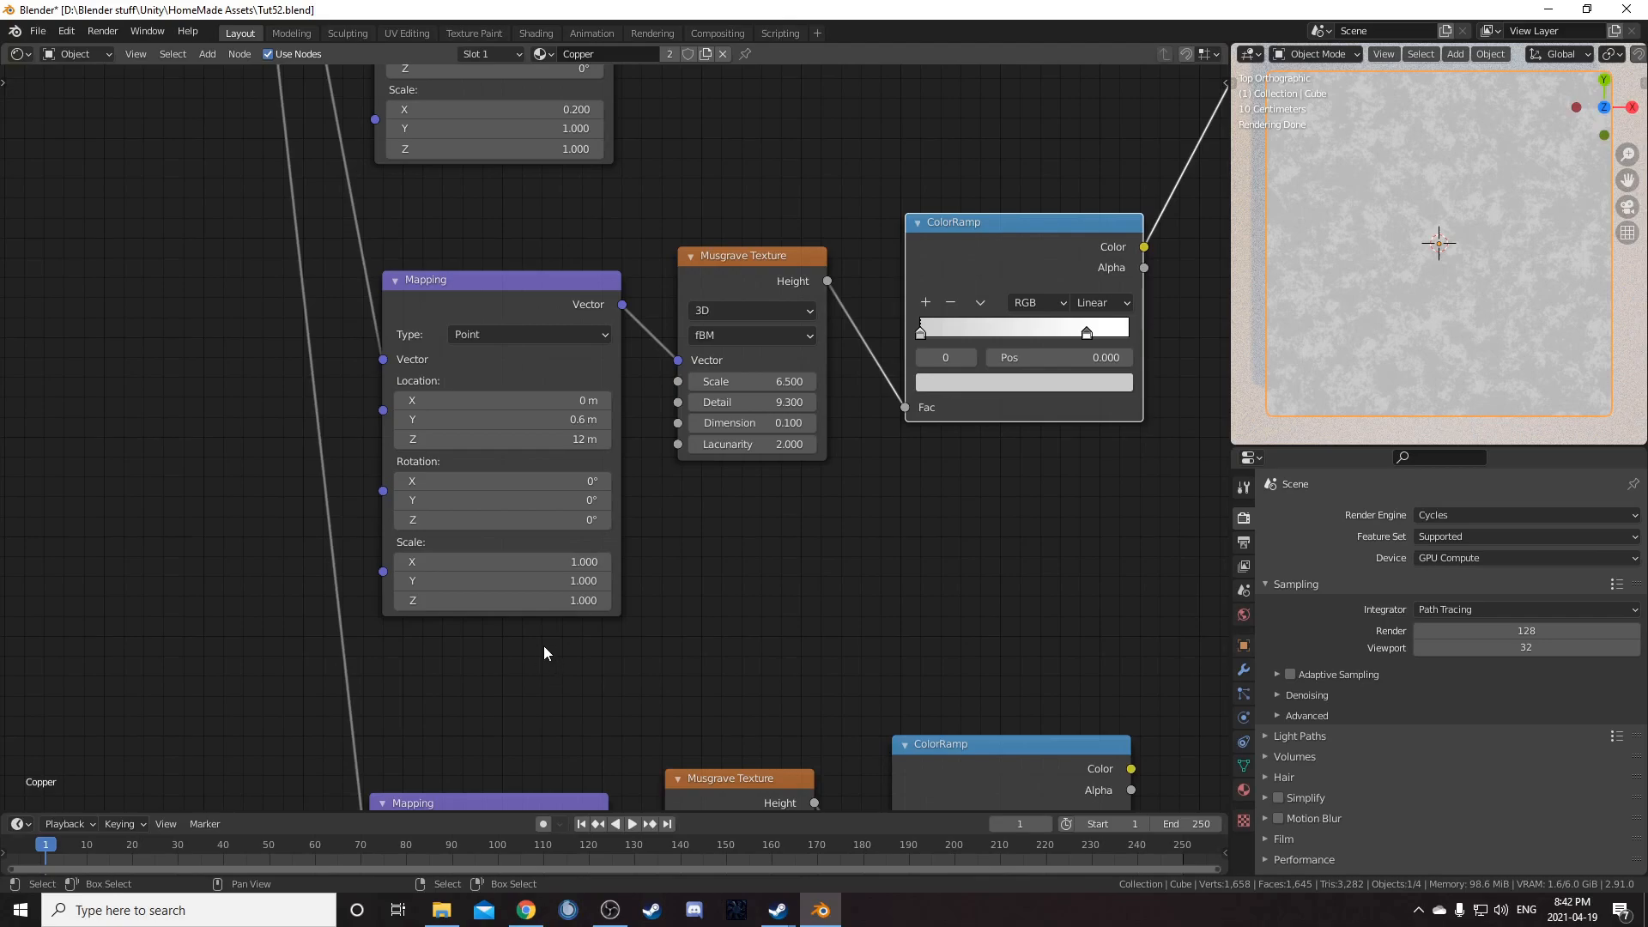
click(512, 561)
text(4)
key(Return)
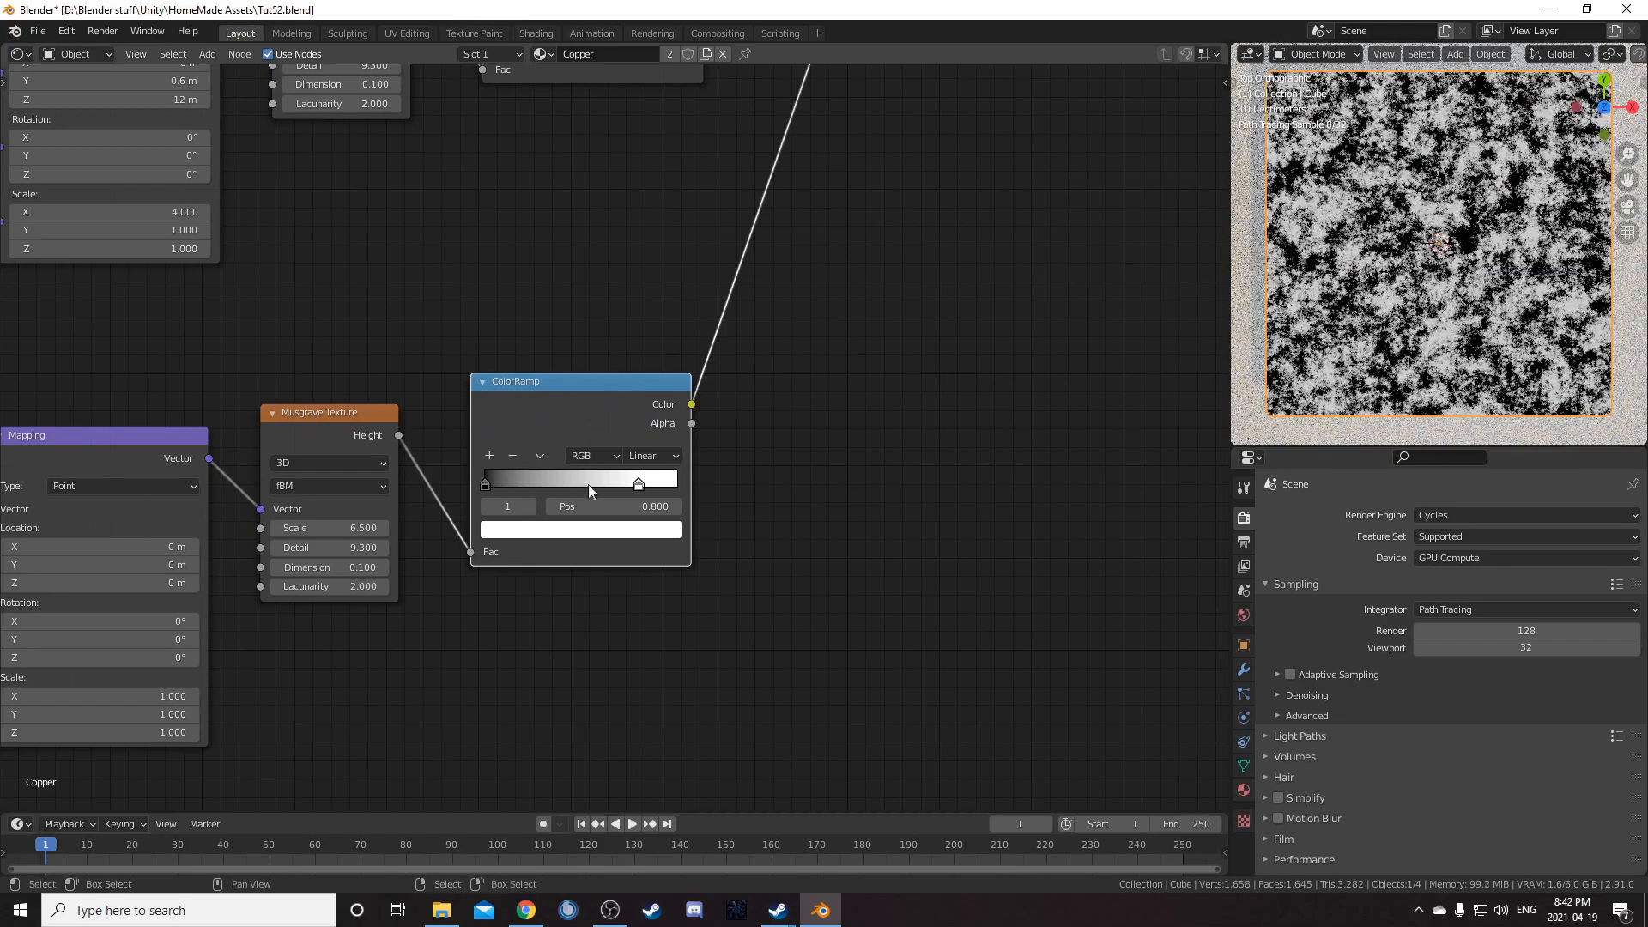
Step: Lighten the black stop of the fifth branch's ColorRamp to a grey with value 0.6
middle_drag(461, 551, 625, 450)
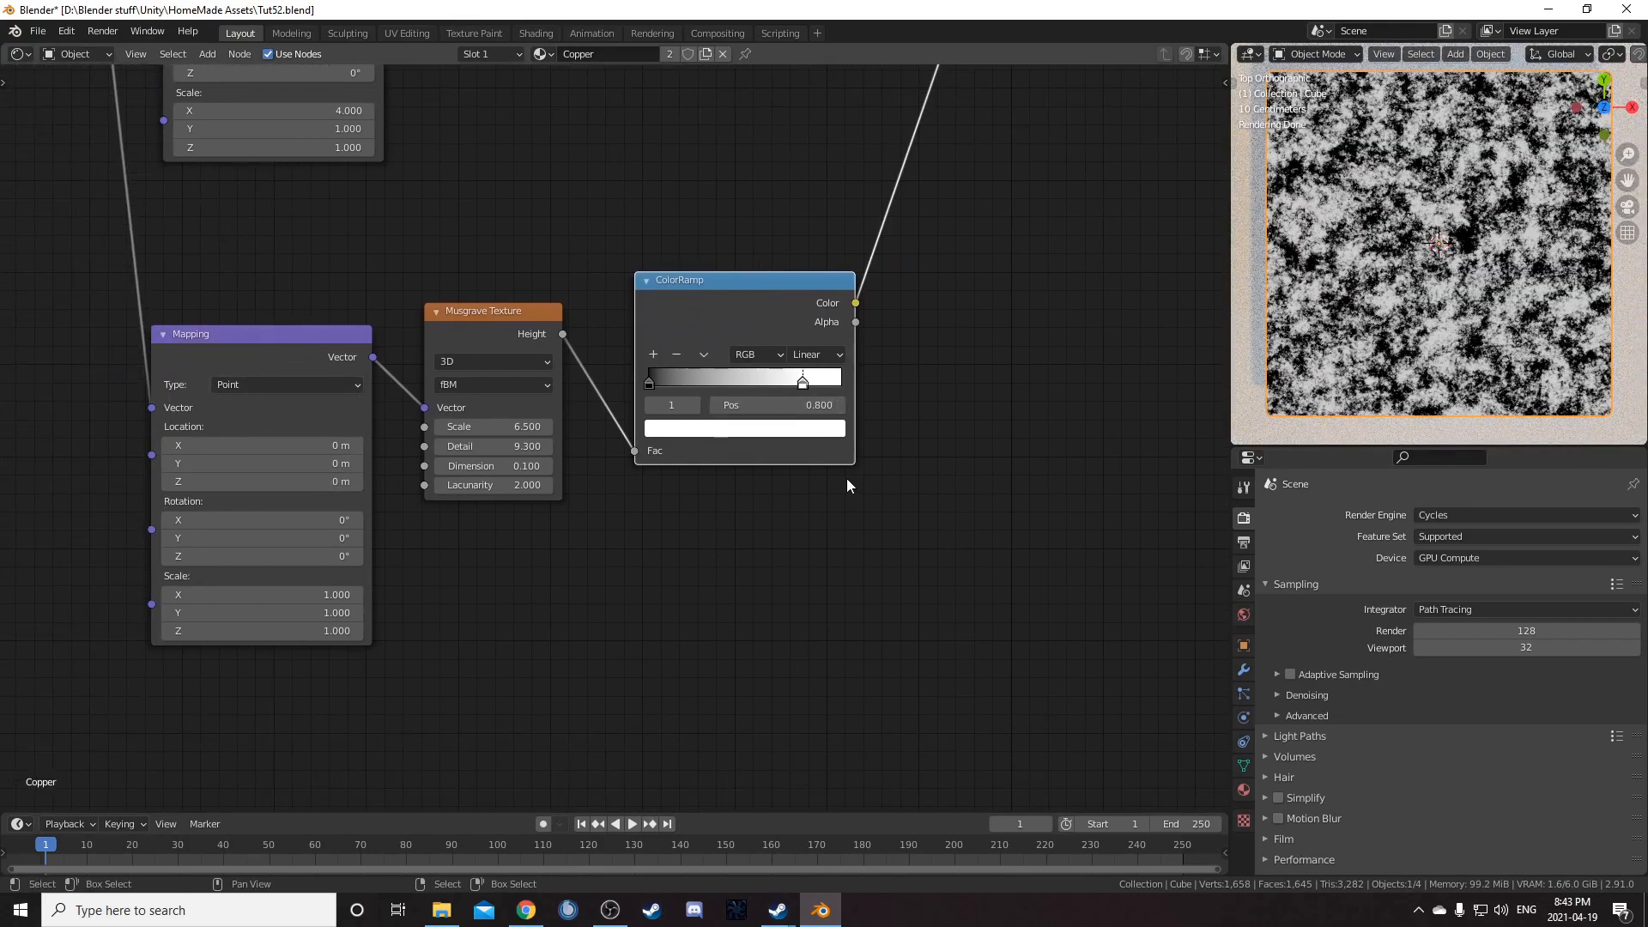
middle_drag(846, 478, 709, 507)
click(512, 411)
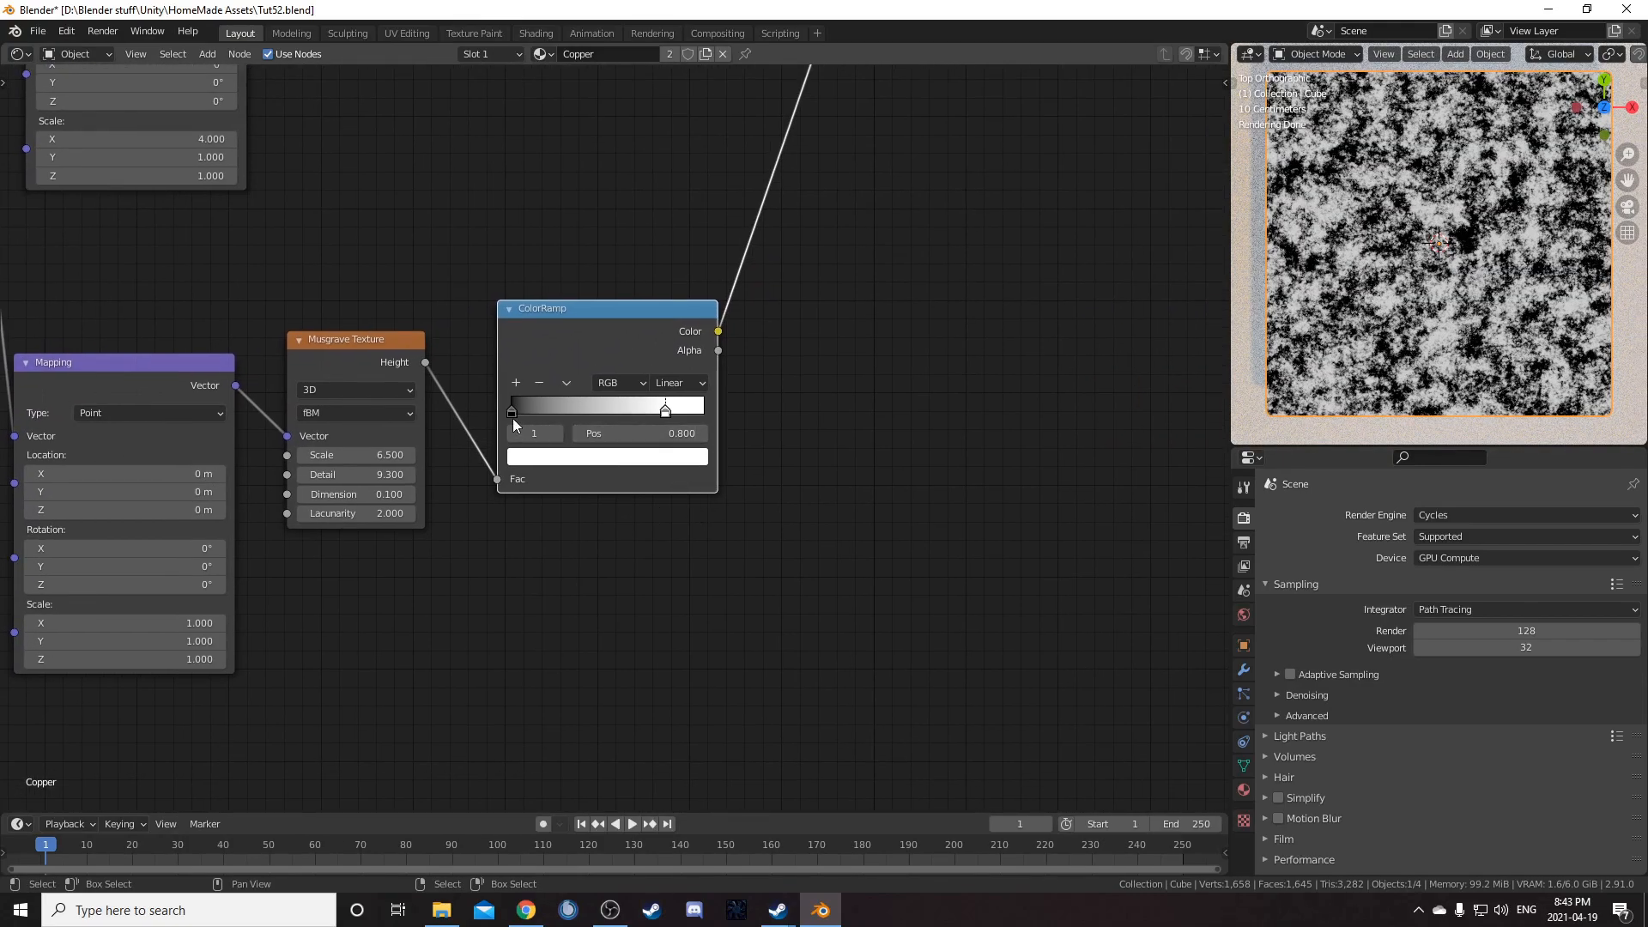
click(597, 461)
scroll(608, 280, up, 11)
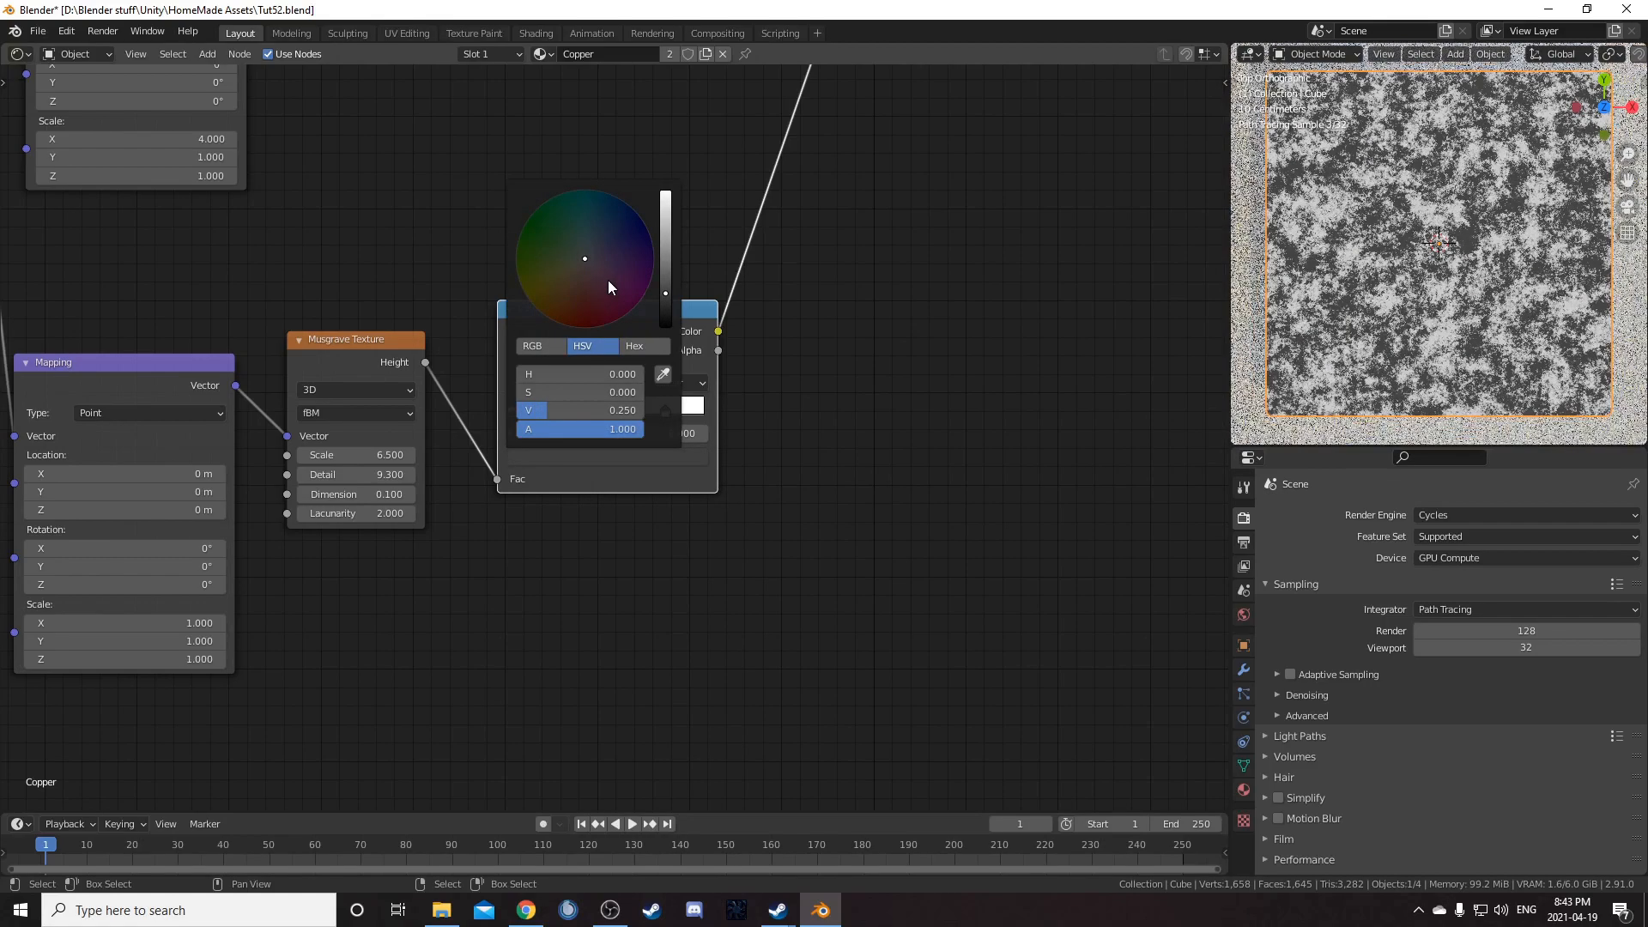
scroll(609, 282, up, 1)
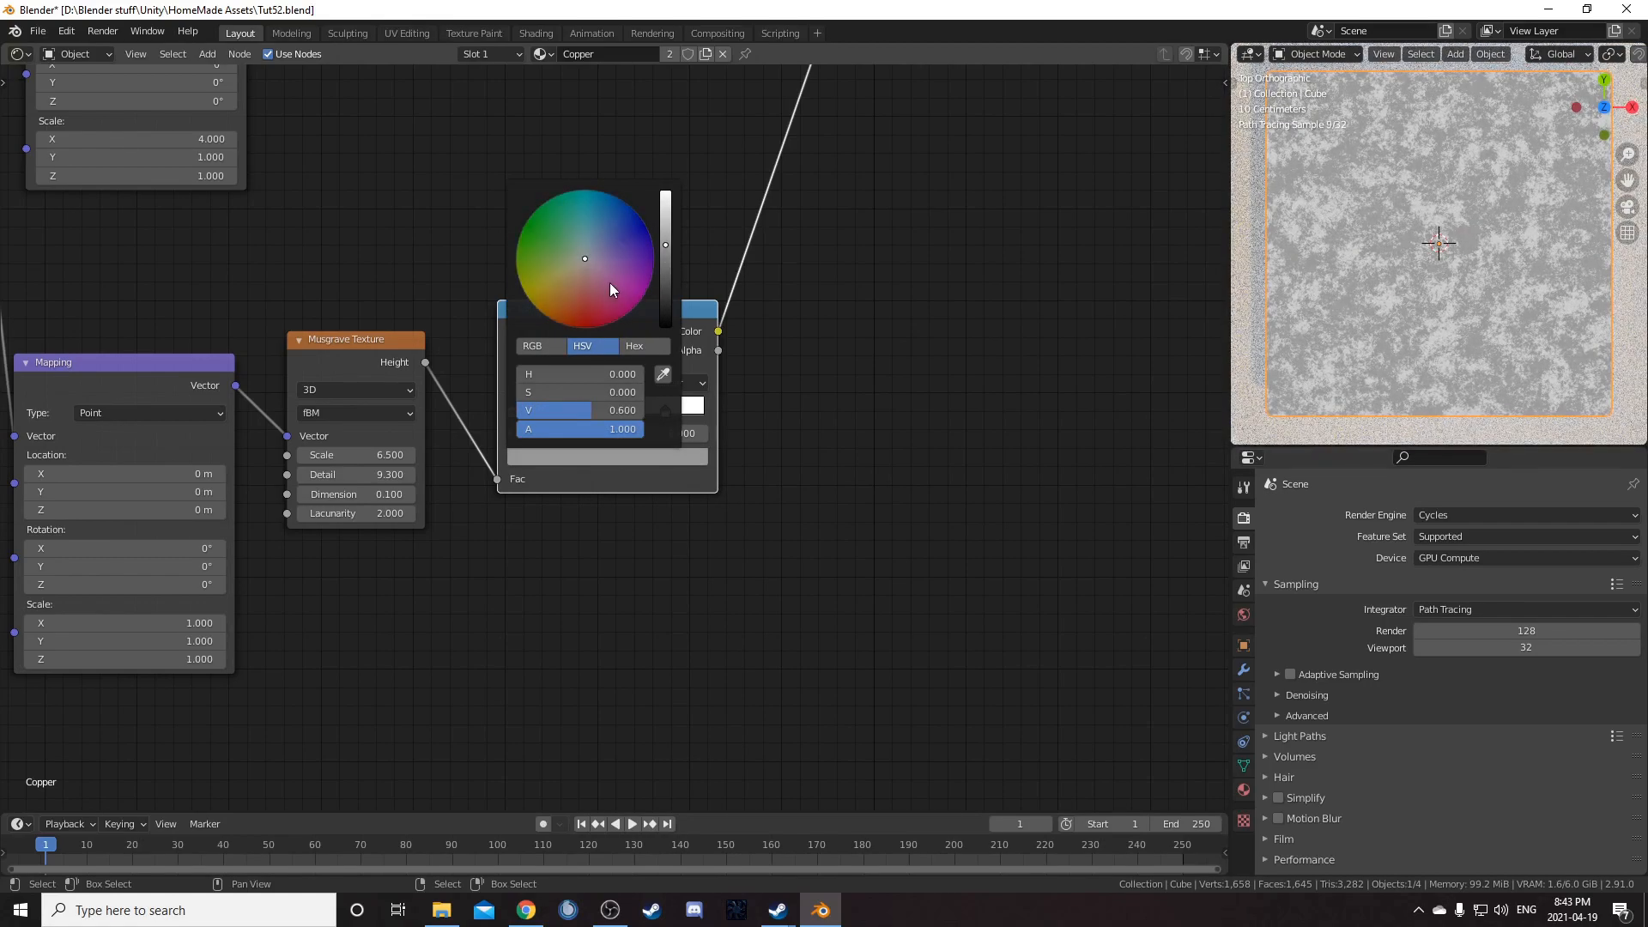
Step: On the fifth branch's Mapping node, set the X location to 8 m, the Y location to 0.7 m and the X scale to 6.8
middle_drag(440, 627, 583, 667)
scroll(665, 515, down, 2)
middle_drag(696, 288, 694, 460)
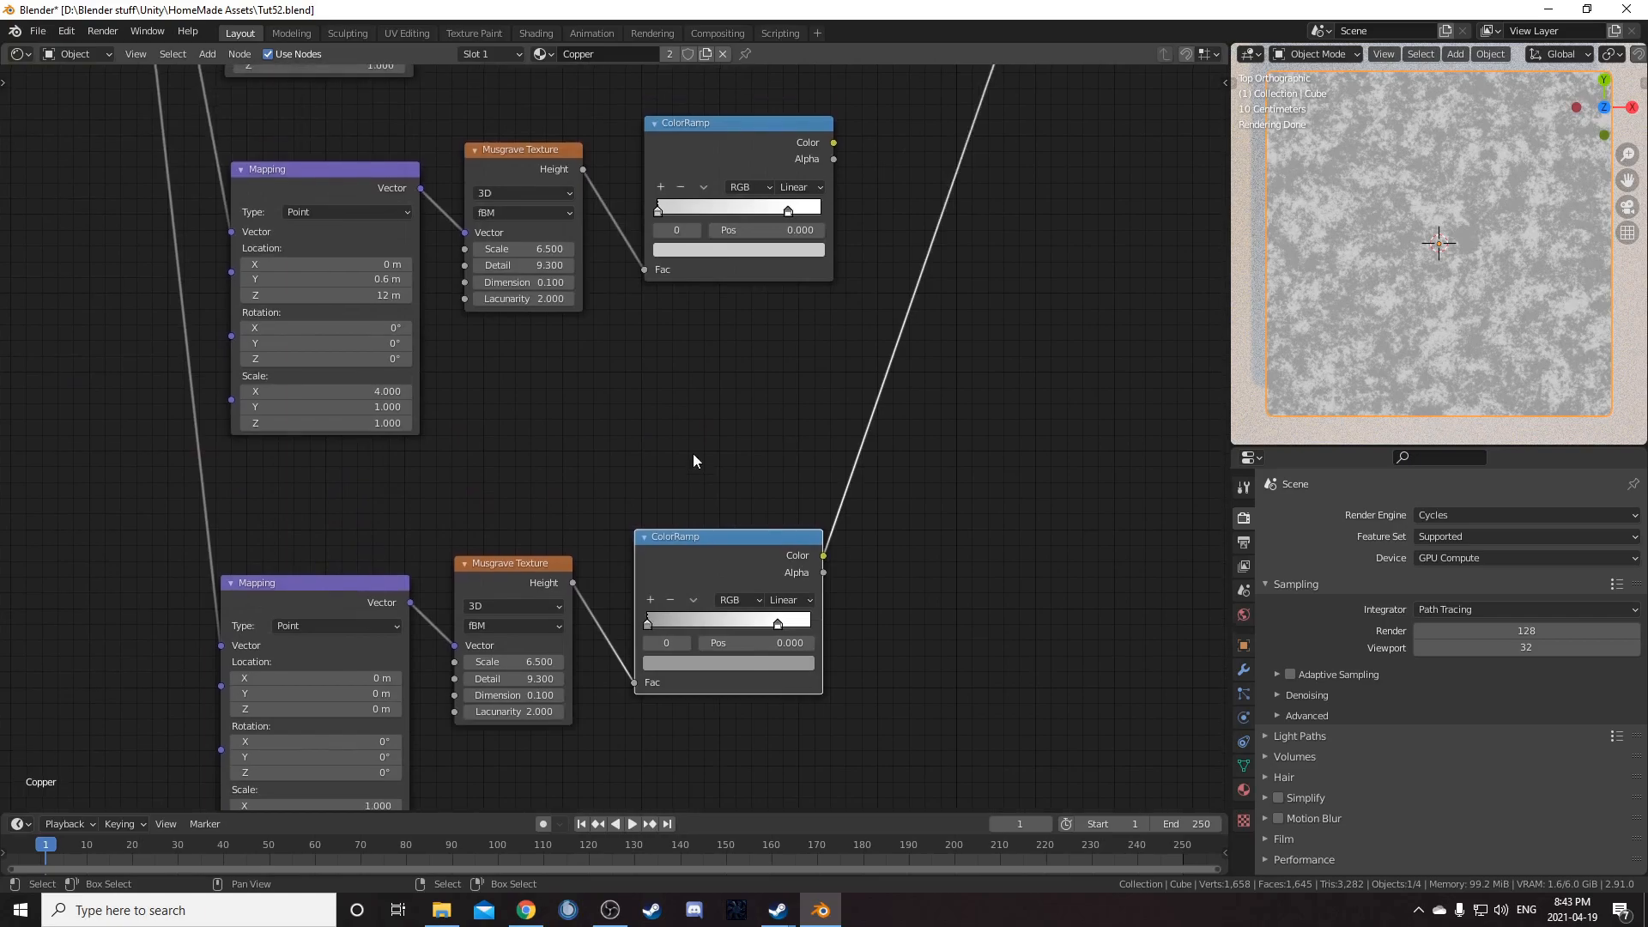
middle_drag(611, 492, 598, 417)
scroll(568, 566, up, 5)
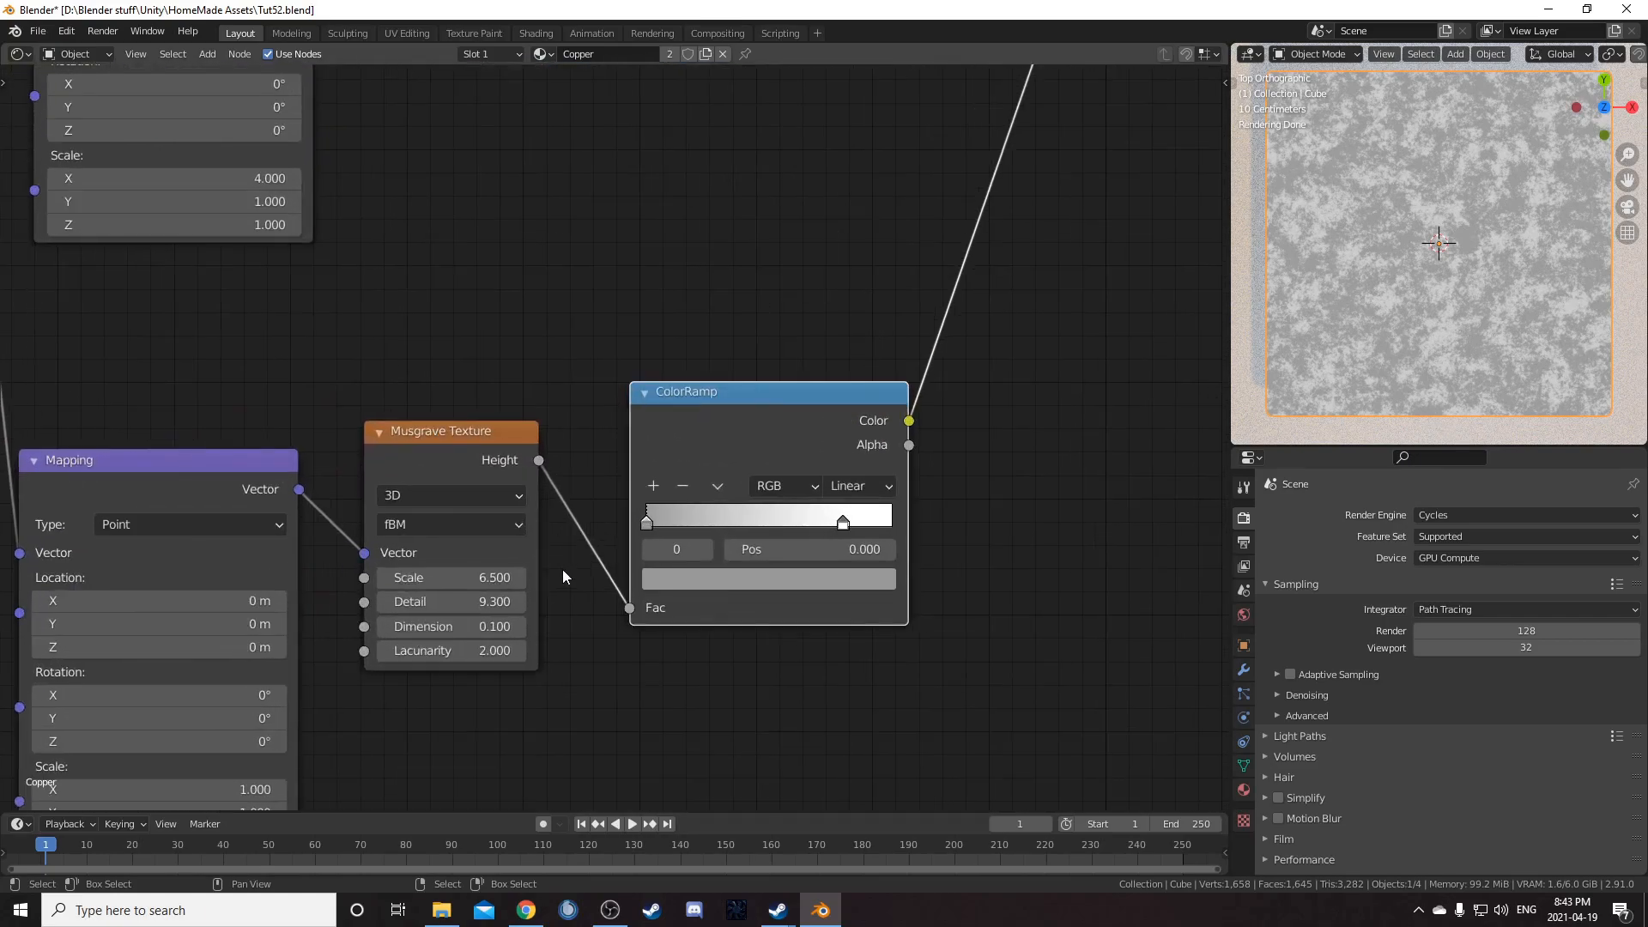
middle_drag(563, 564, 622, 436)
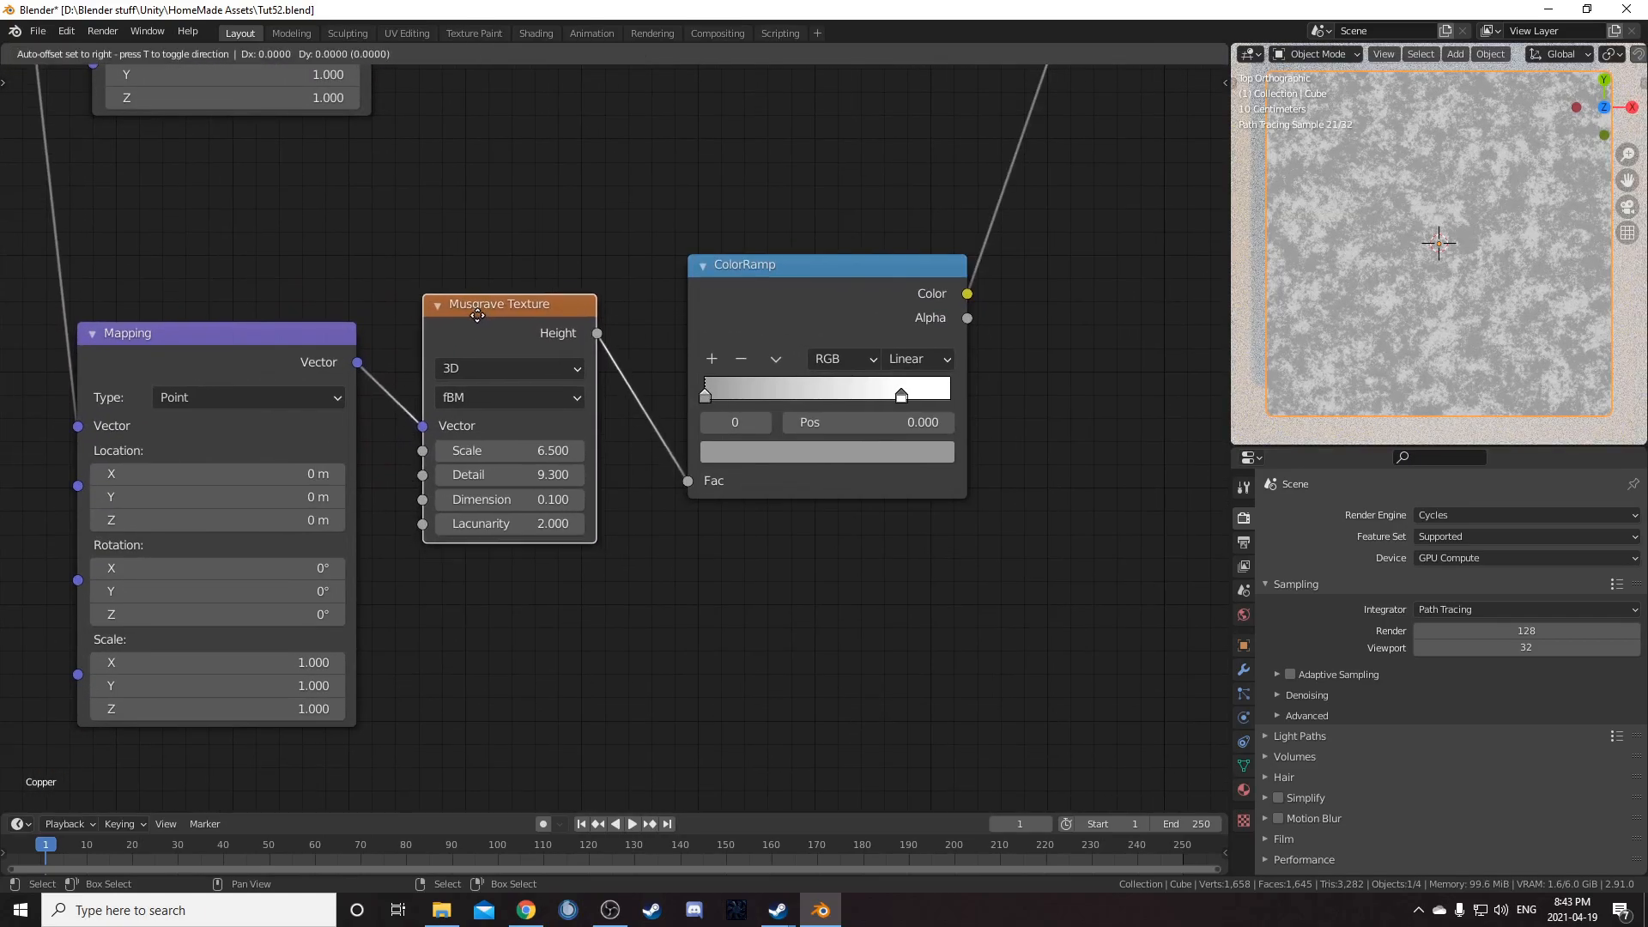
middle_drag(337, 503, 624, 420)
drag(493, 278, 496, 271)
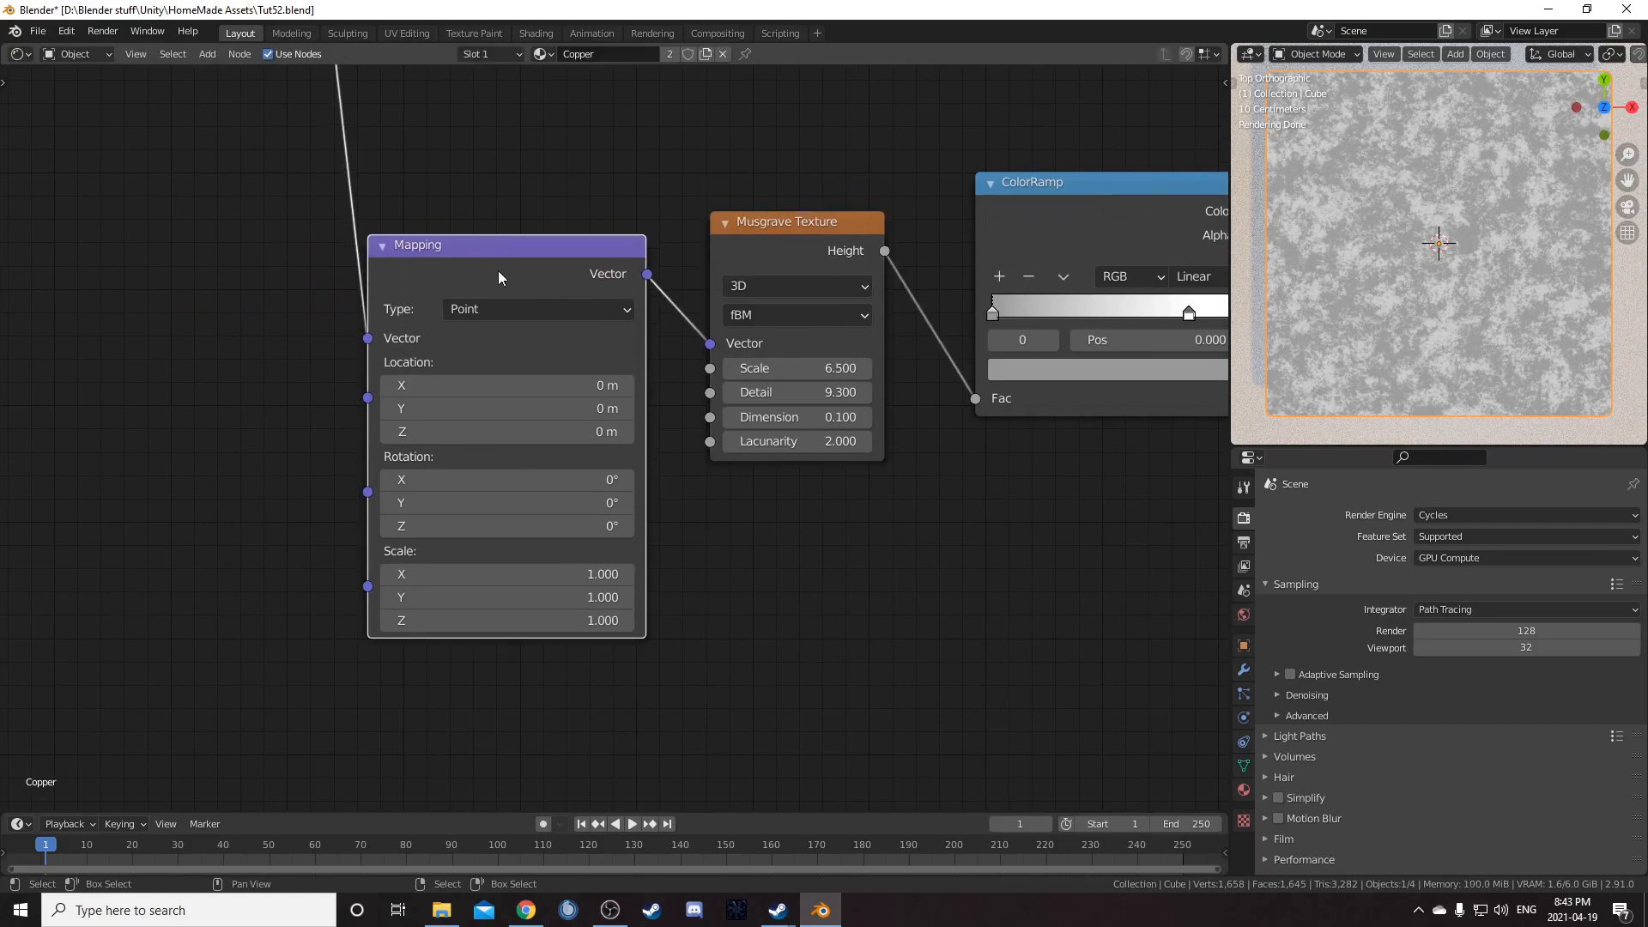
click(514, 388)
text(8)
key(Tab)
text(0.7)
key(Return)
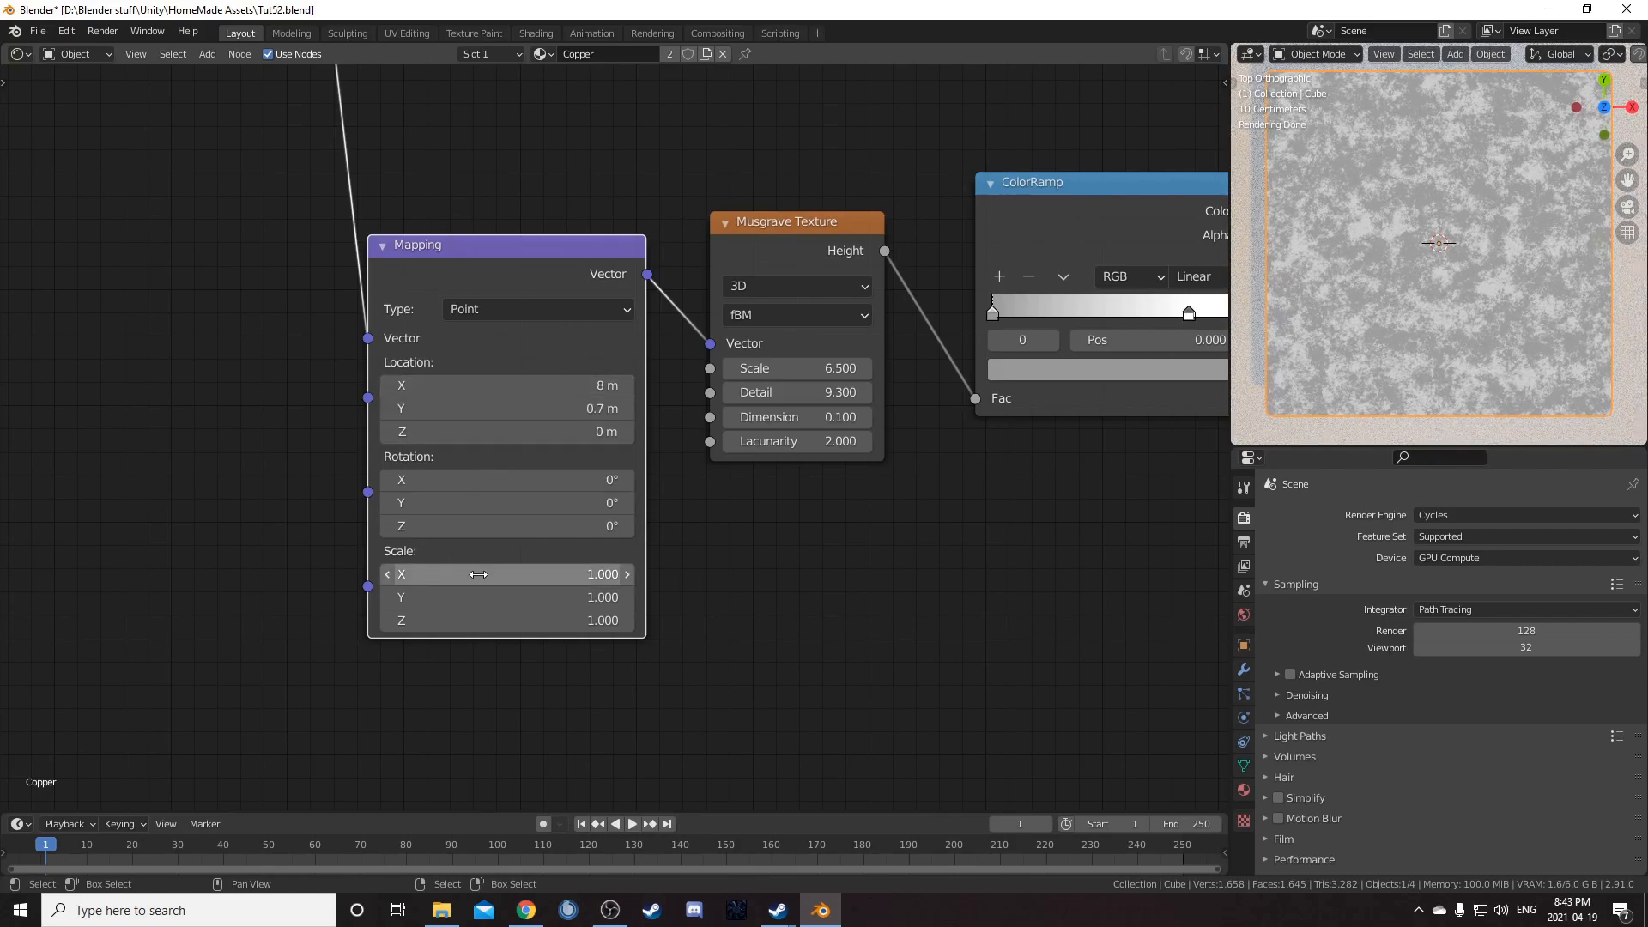
click(478, 575)
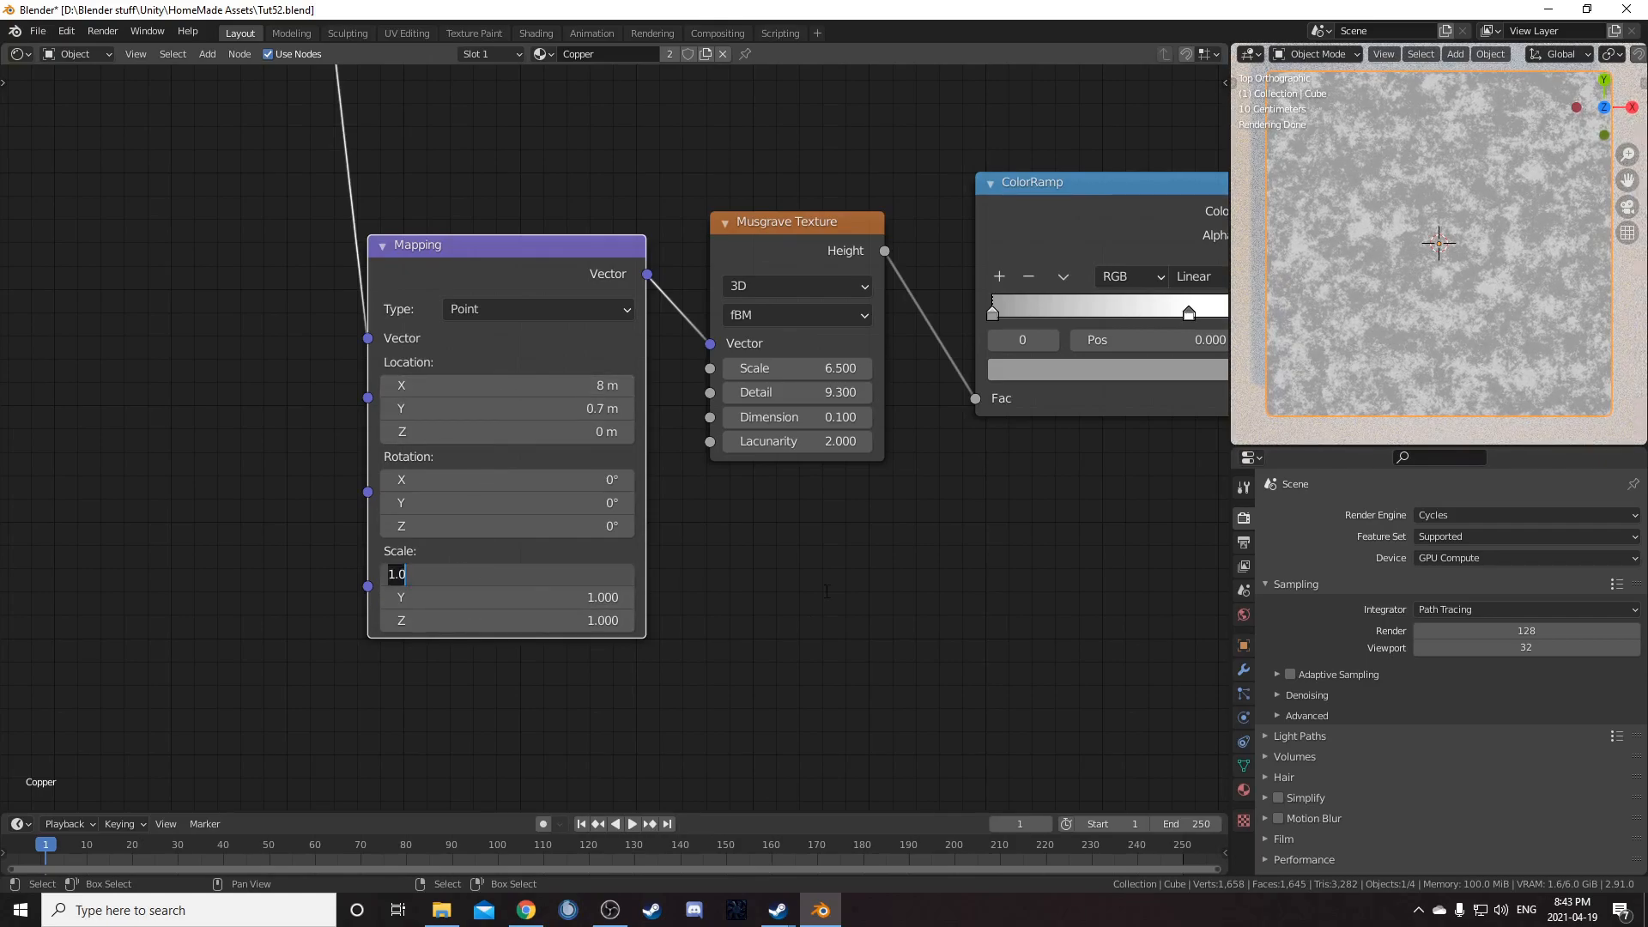
key(Return)
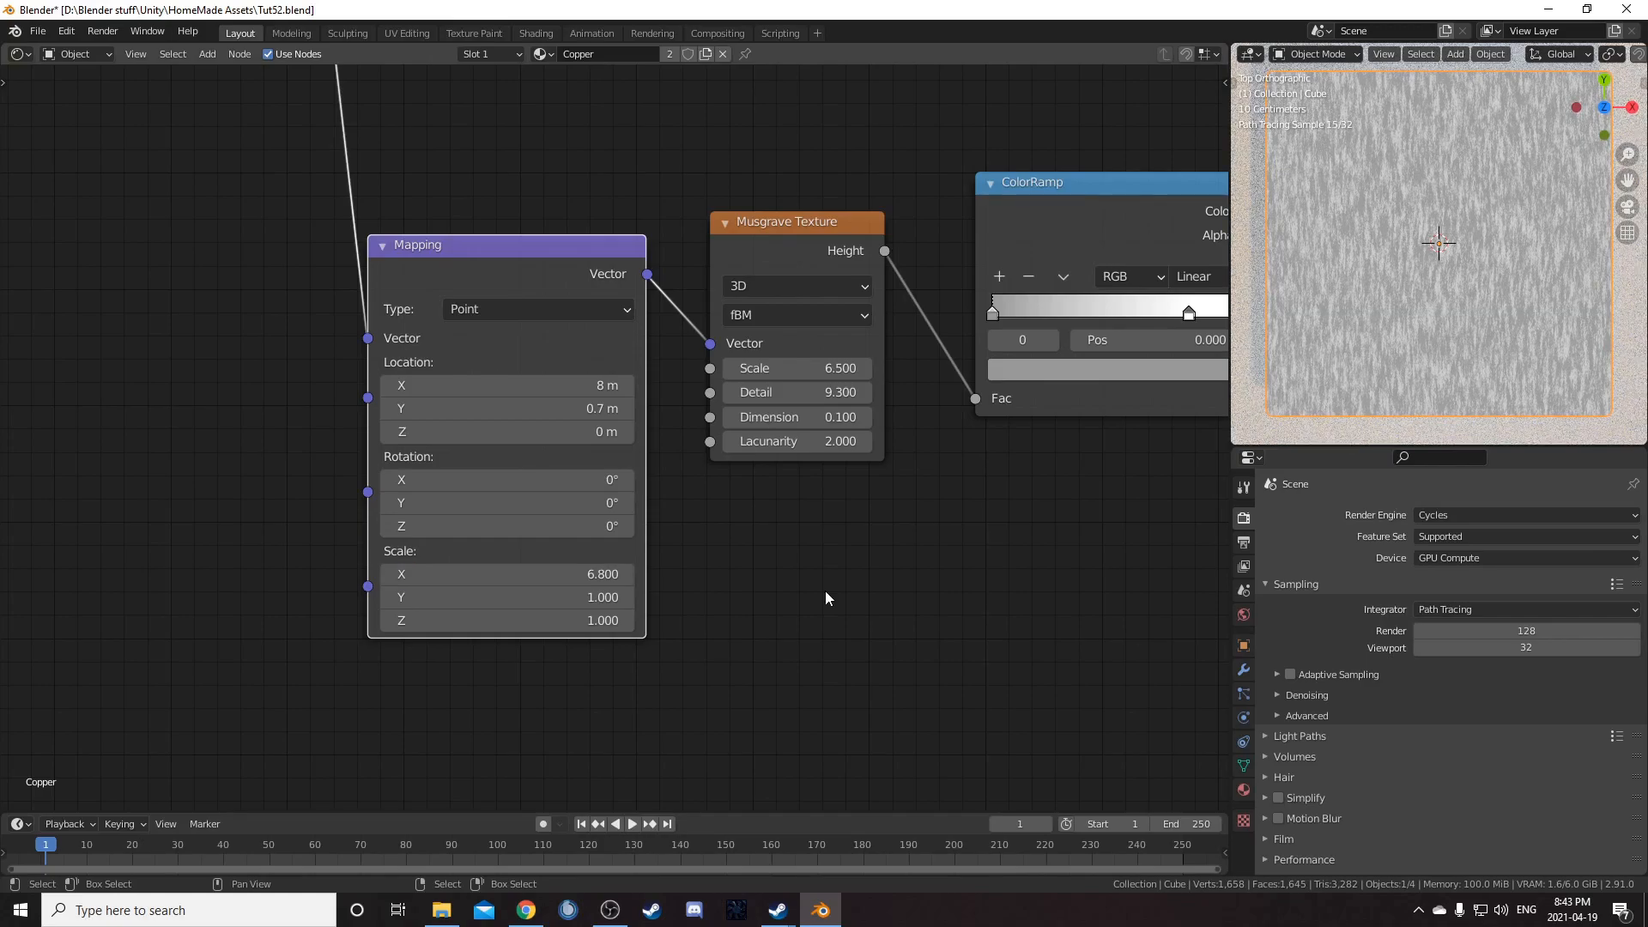
Step: Move the Principled BSDF and output nodes further away from the ColorRamps to make room for mixing nodes
scroll(653, 599, down, 2)
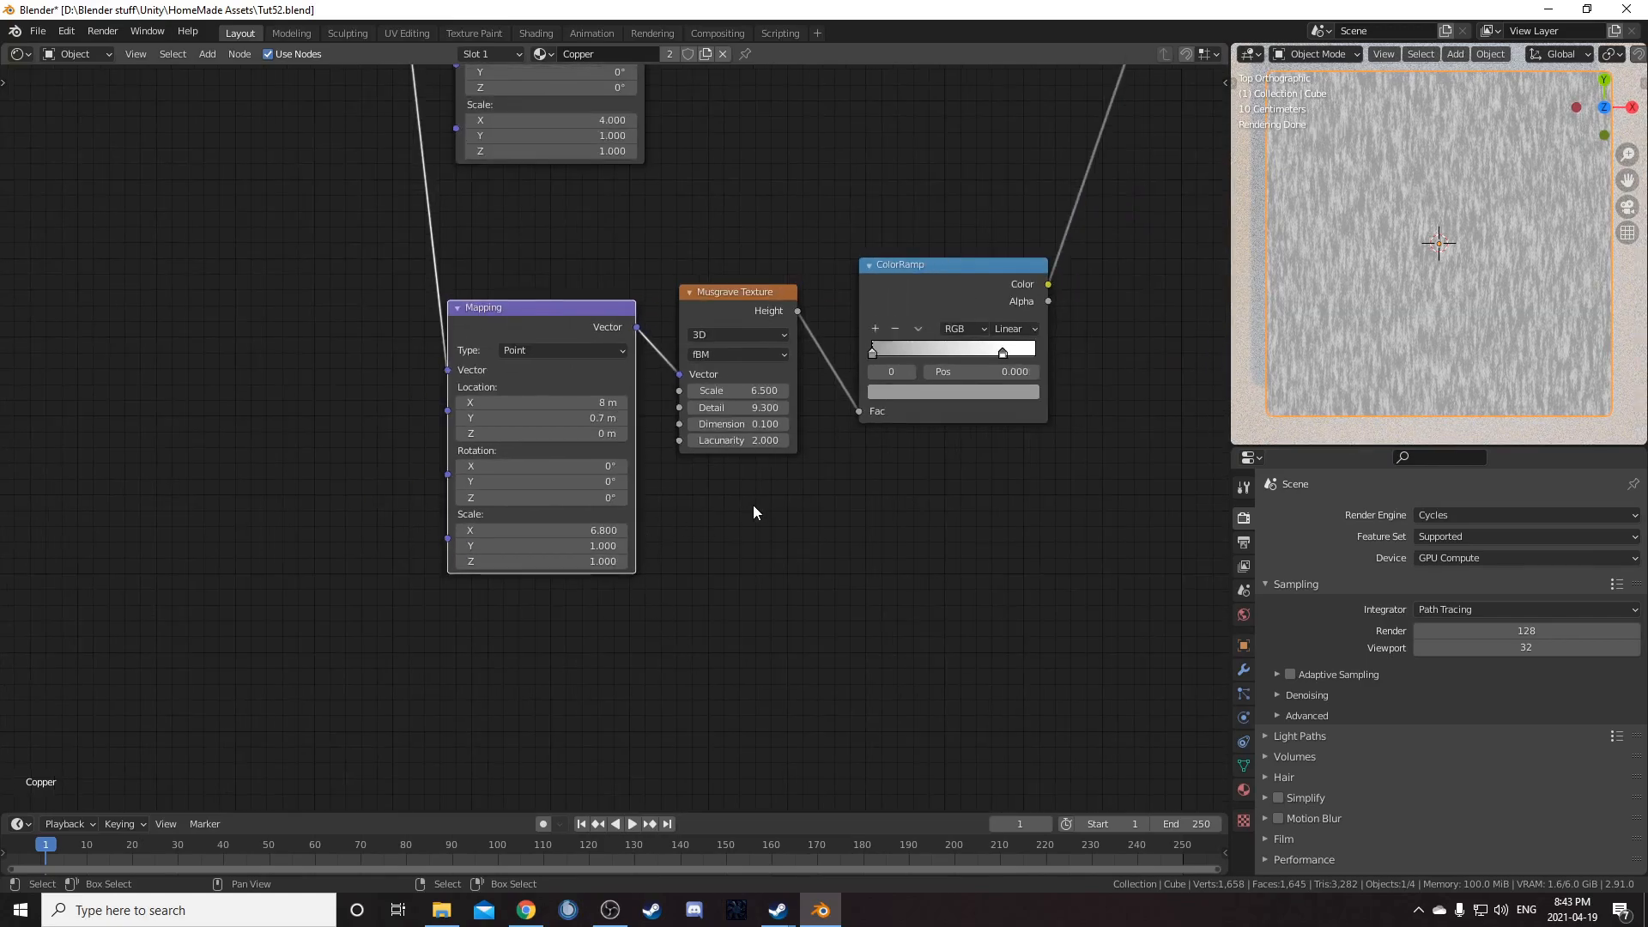
middle_drag(901, 451, 537, 572)
middle_drag(790, 398, 694, 670)
scroll(701, 342, down, 6)
scroll(732, 375, down, 2)
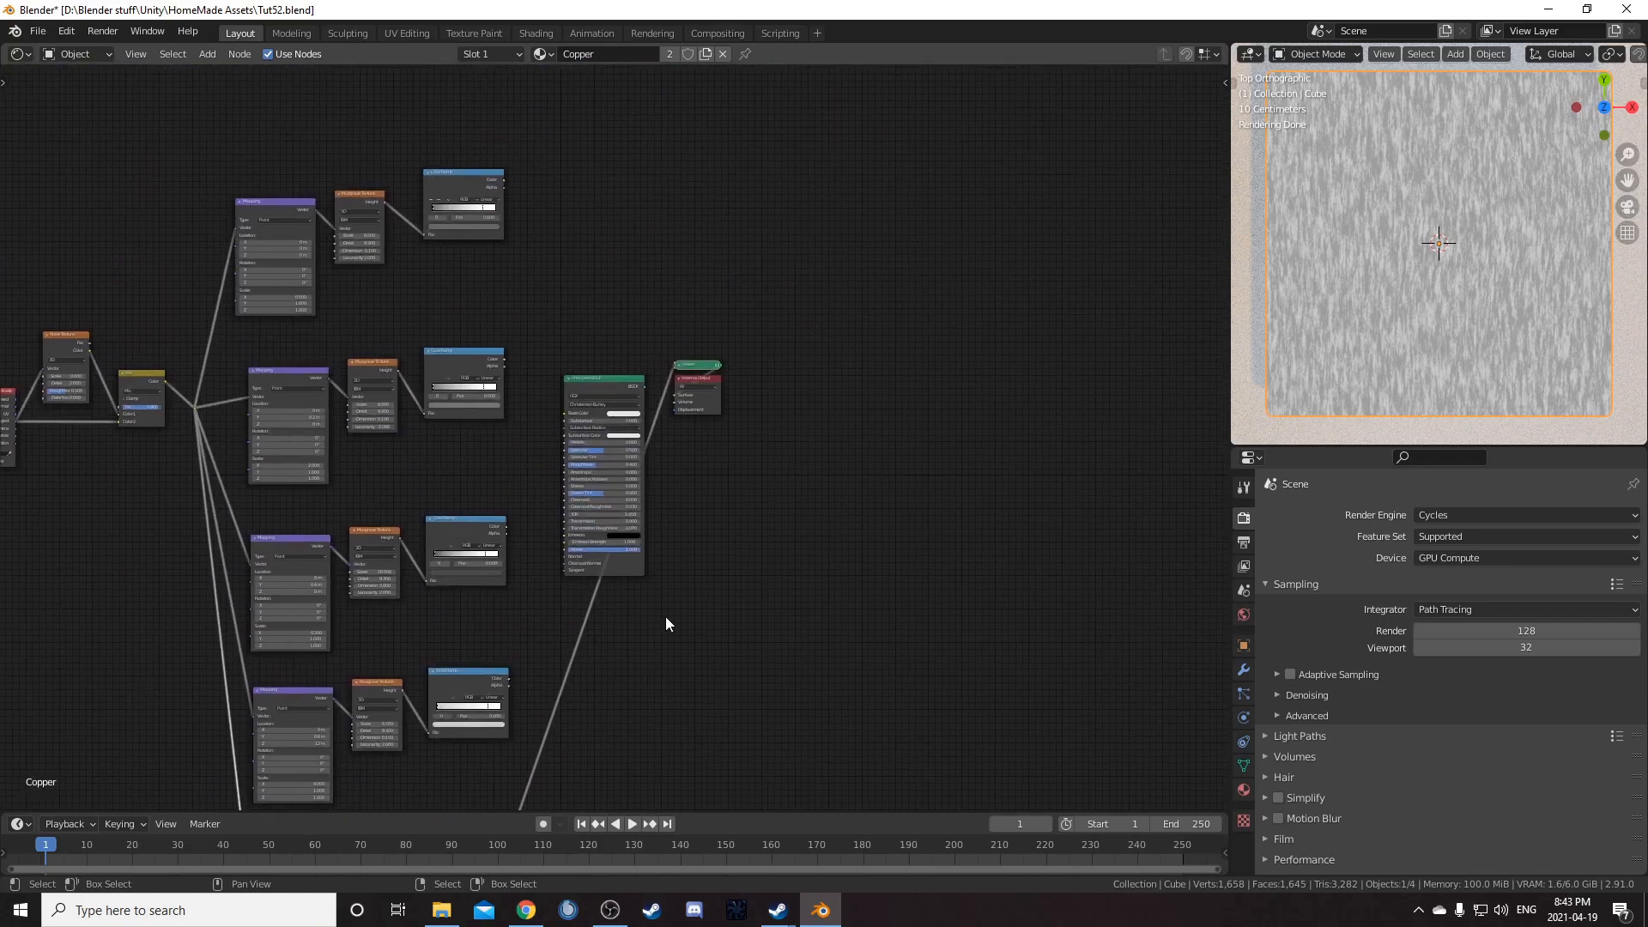
drag(572, 316, 817, 502)
key(g)
click(1117, 669)
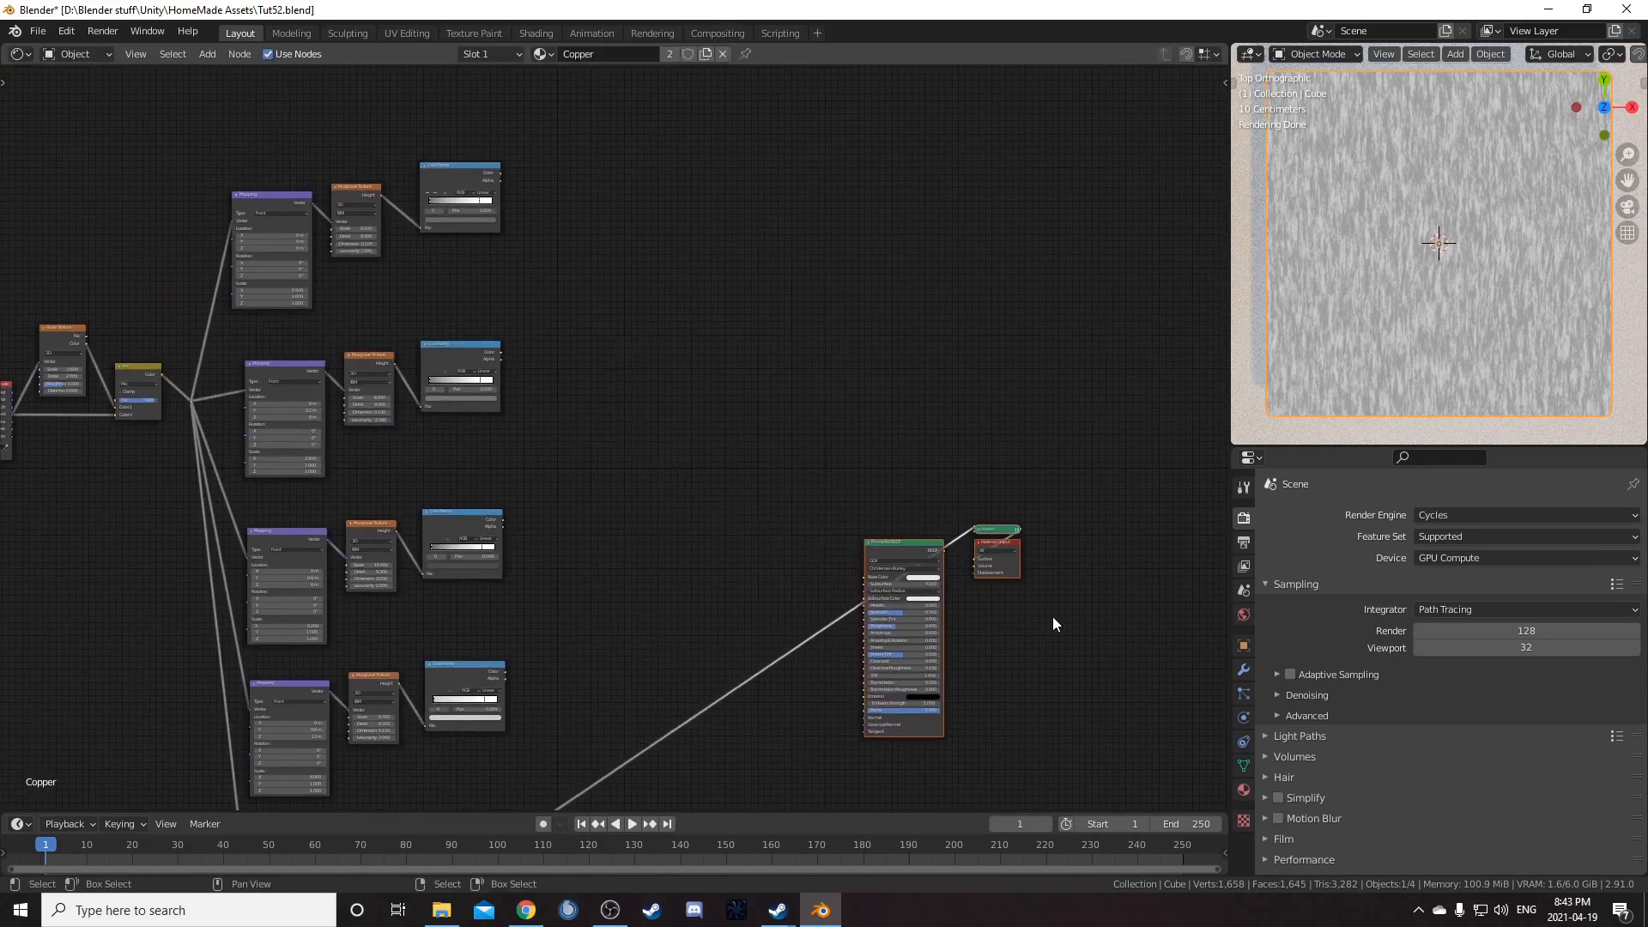
Step: Add a Math node beside the first two branches' ColorRamps and set its operation to Multiply
scroll(614, 436, up, 2)
middle_drag(581, 318, 601, 525)
key(shift+a)
click(599, 410)
text(add)
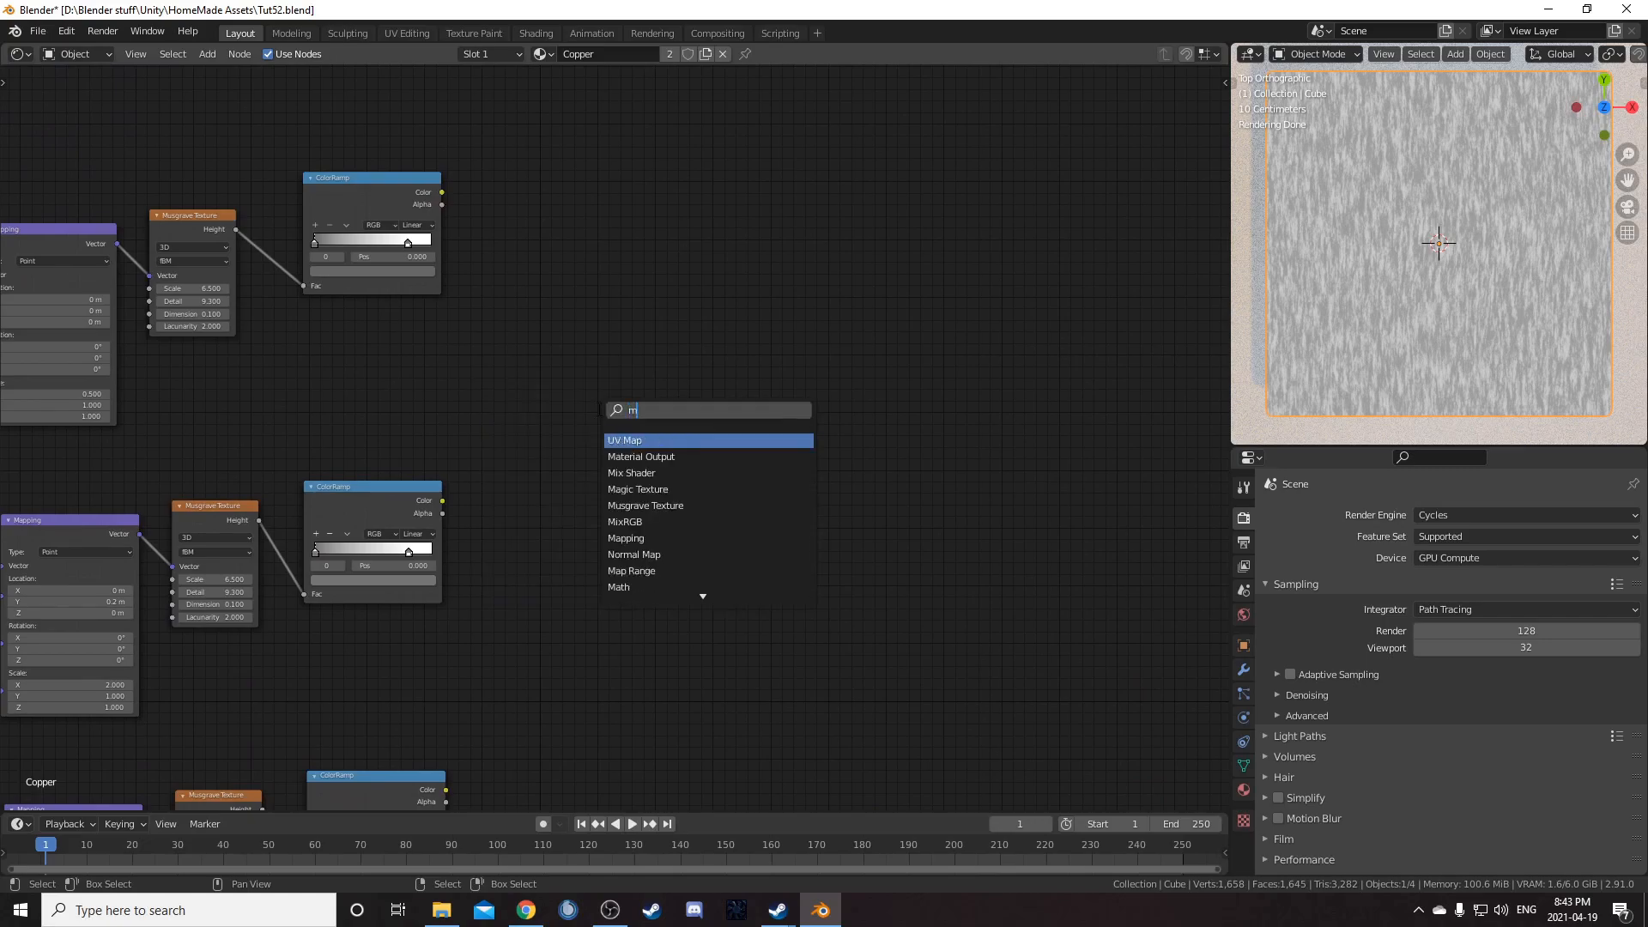
key(Return)
click(567, 225)
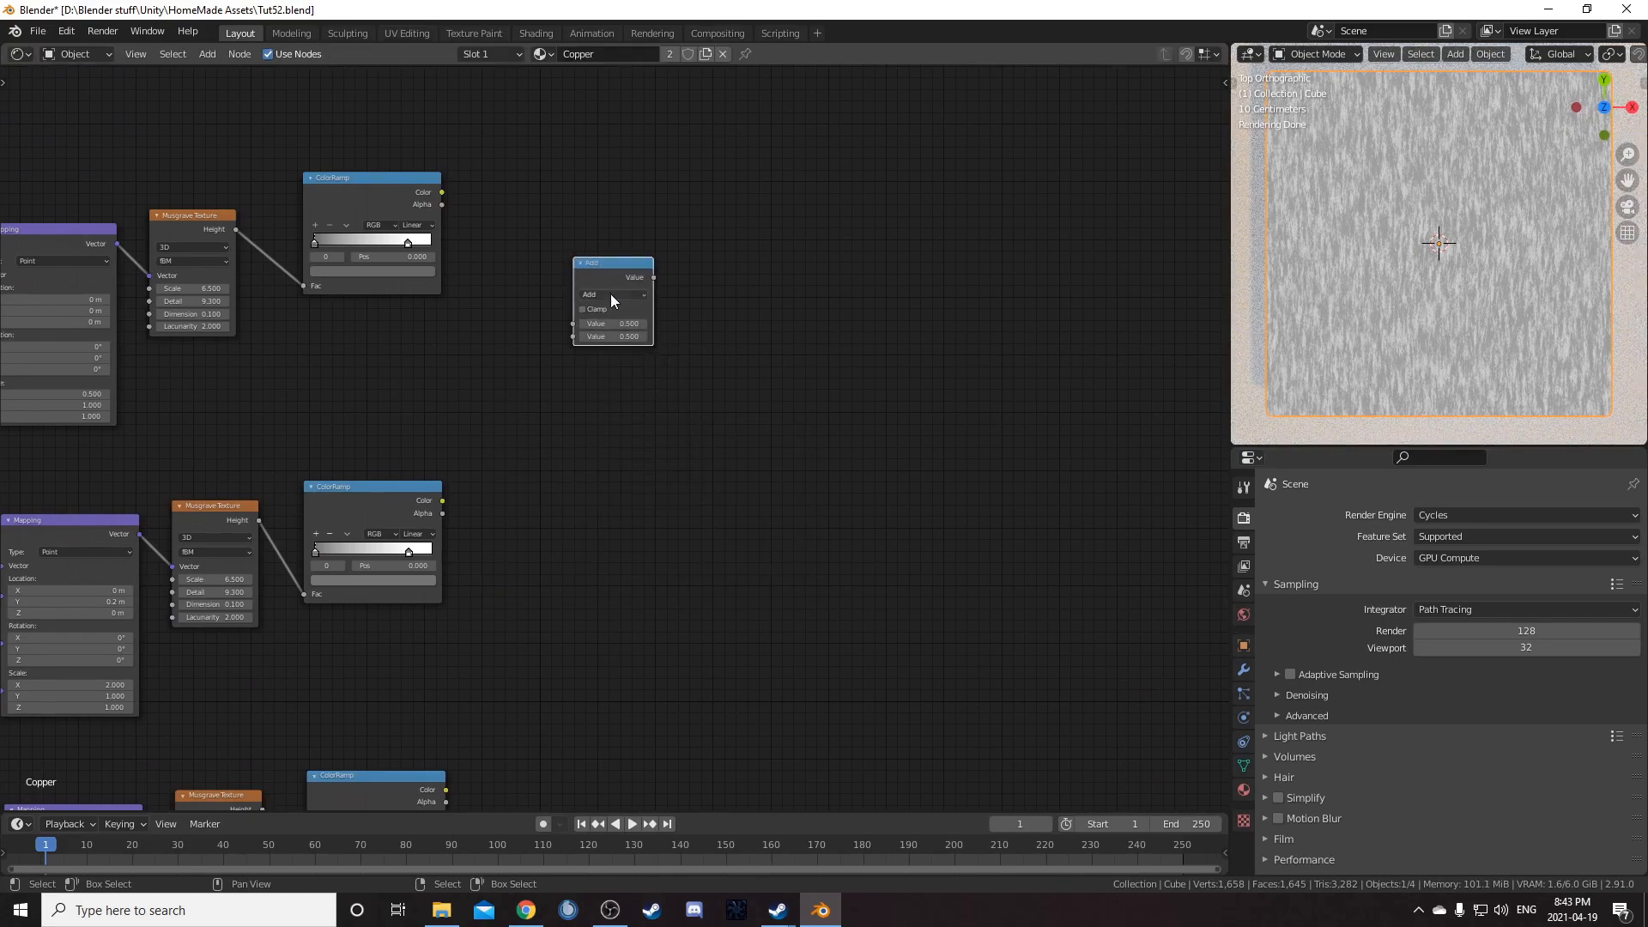
scroll(607, 361, up, 2)
click(604, 346)
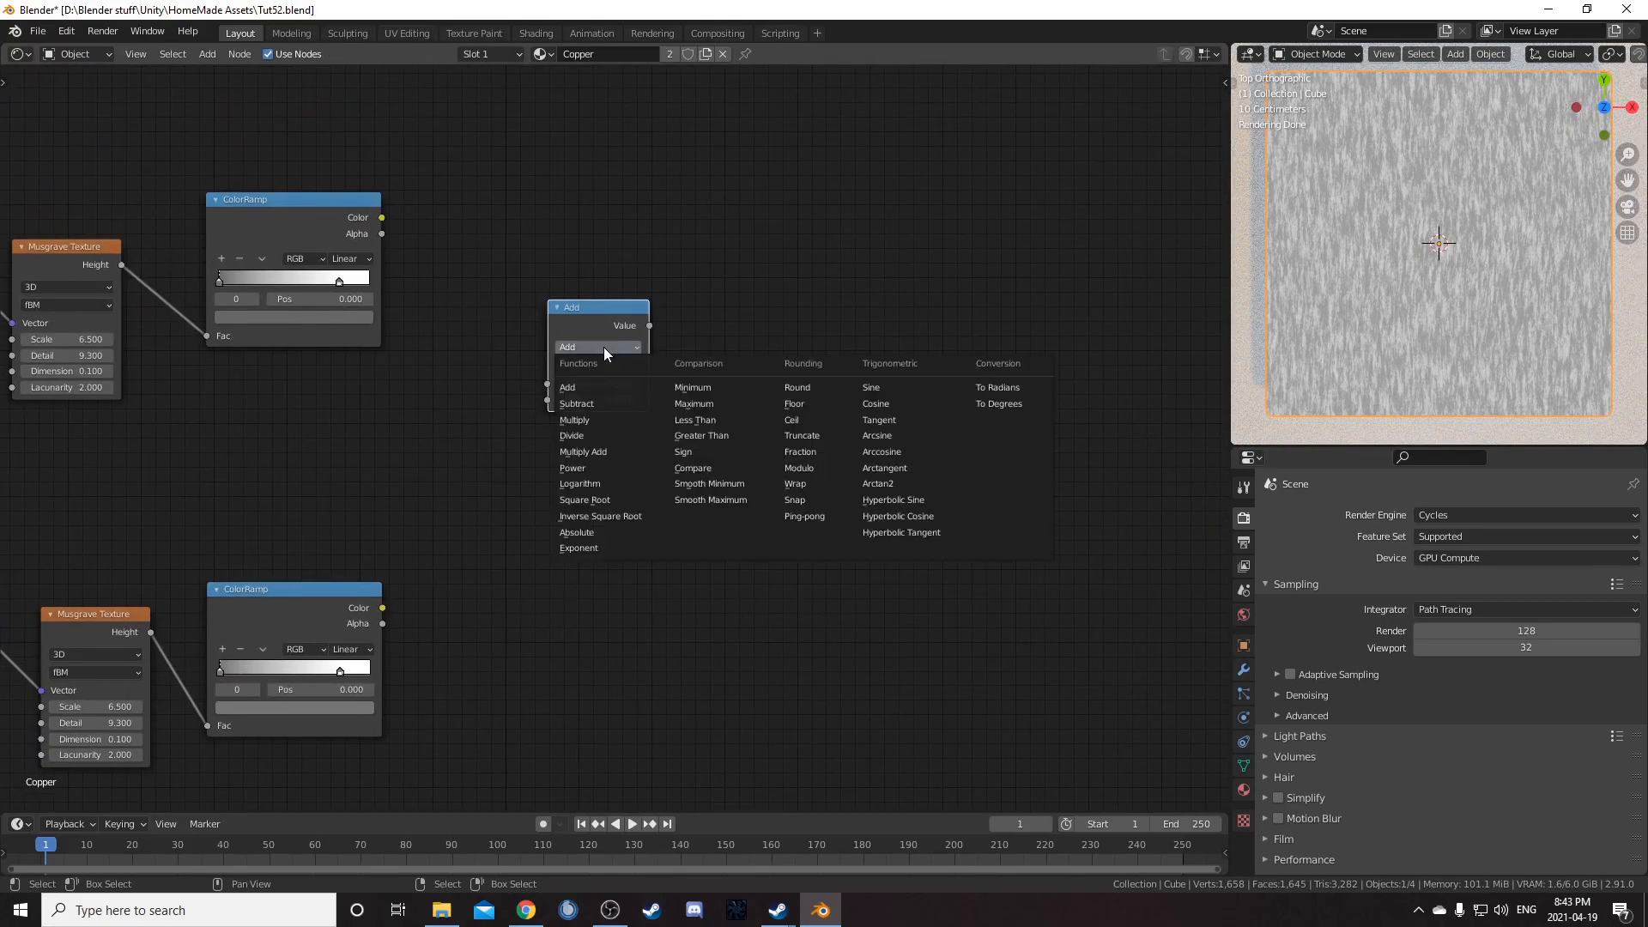
key(m)
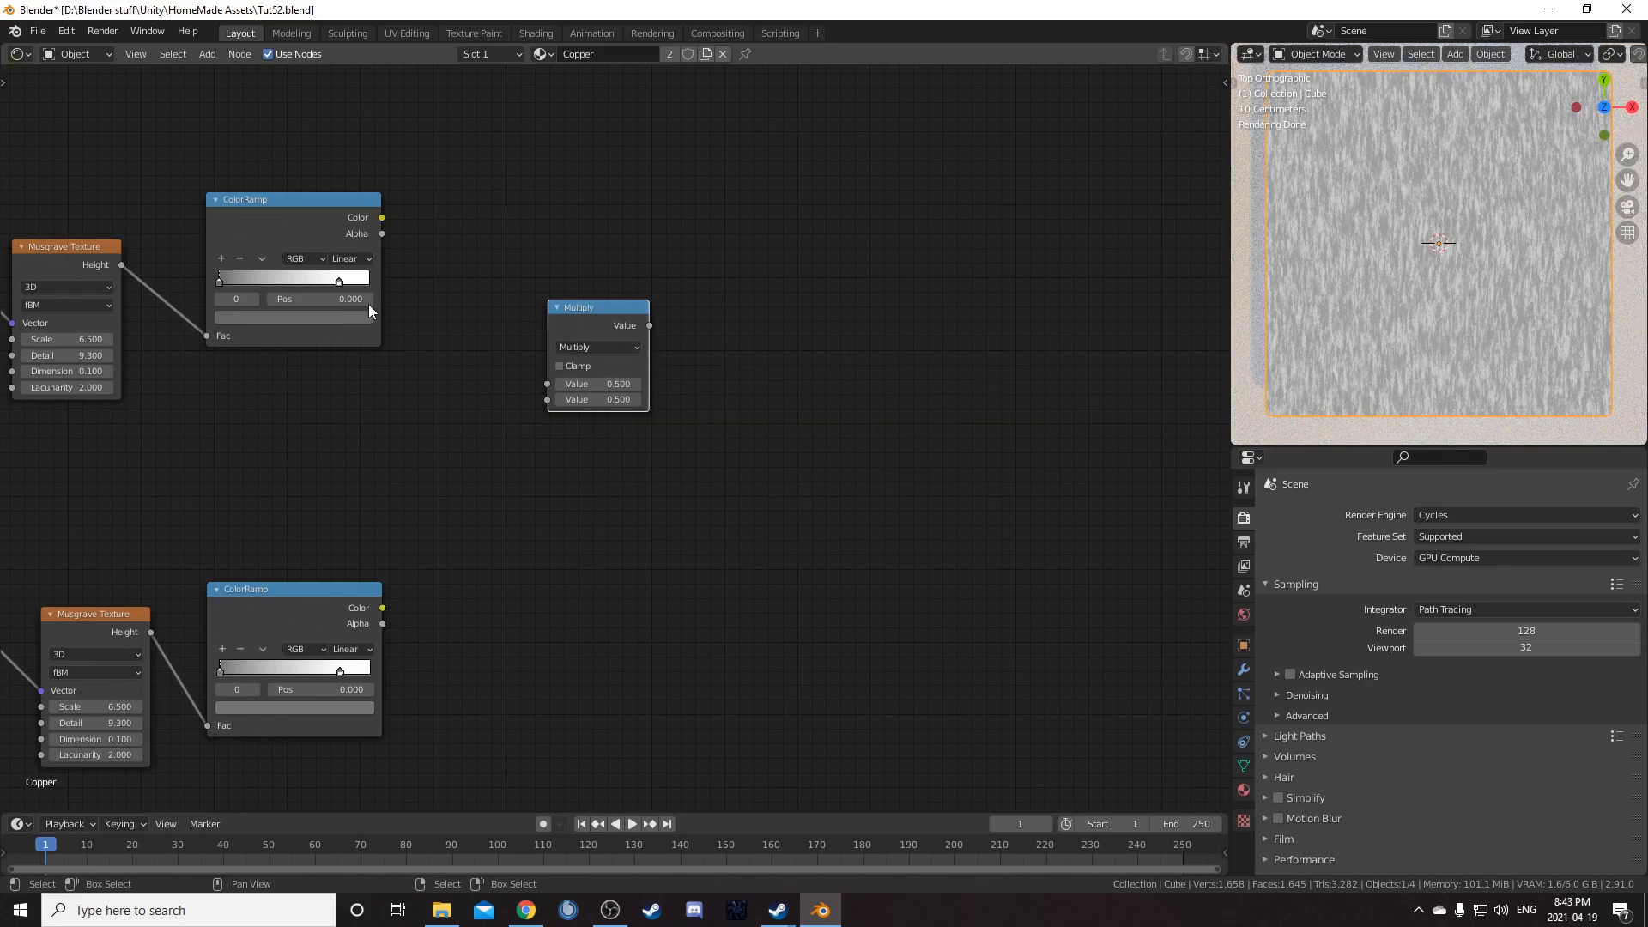
Step: Connect the Color outputs of the first and second ColorRamps to the Multiply node's two values and place the node lower
drag(383, 218, 547, 383)
drag(383, 608, 550, 400)
scroll(647, 666, down, 1)
middle_drag(648, 666, 617, 297)
drag(633, 87, 616, 250)
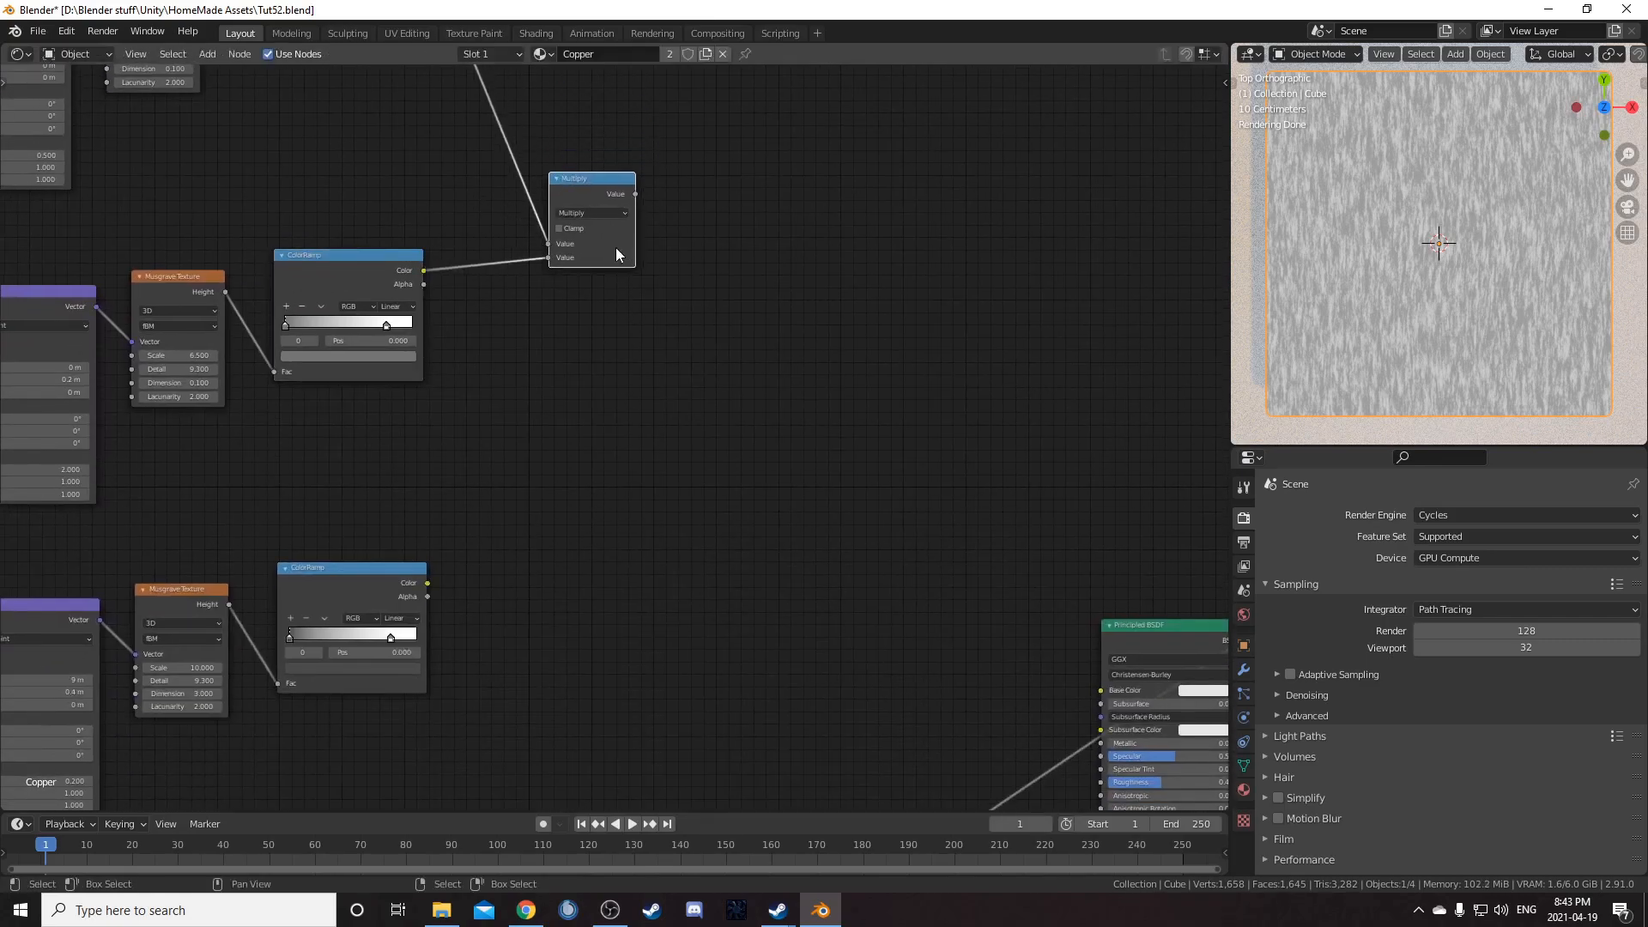
Step: Preview the Multiply node's result on the cube and compare it with the first branch's ColorRamp output
ctrl+shift+click(589, 187)
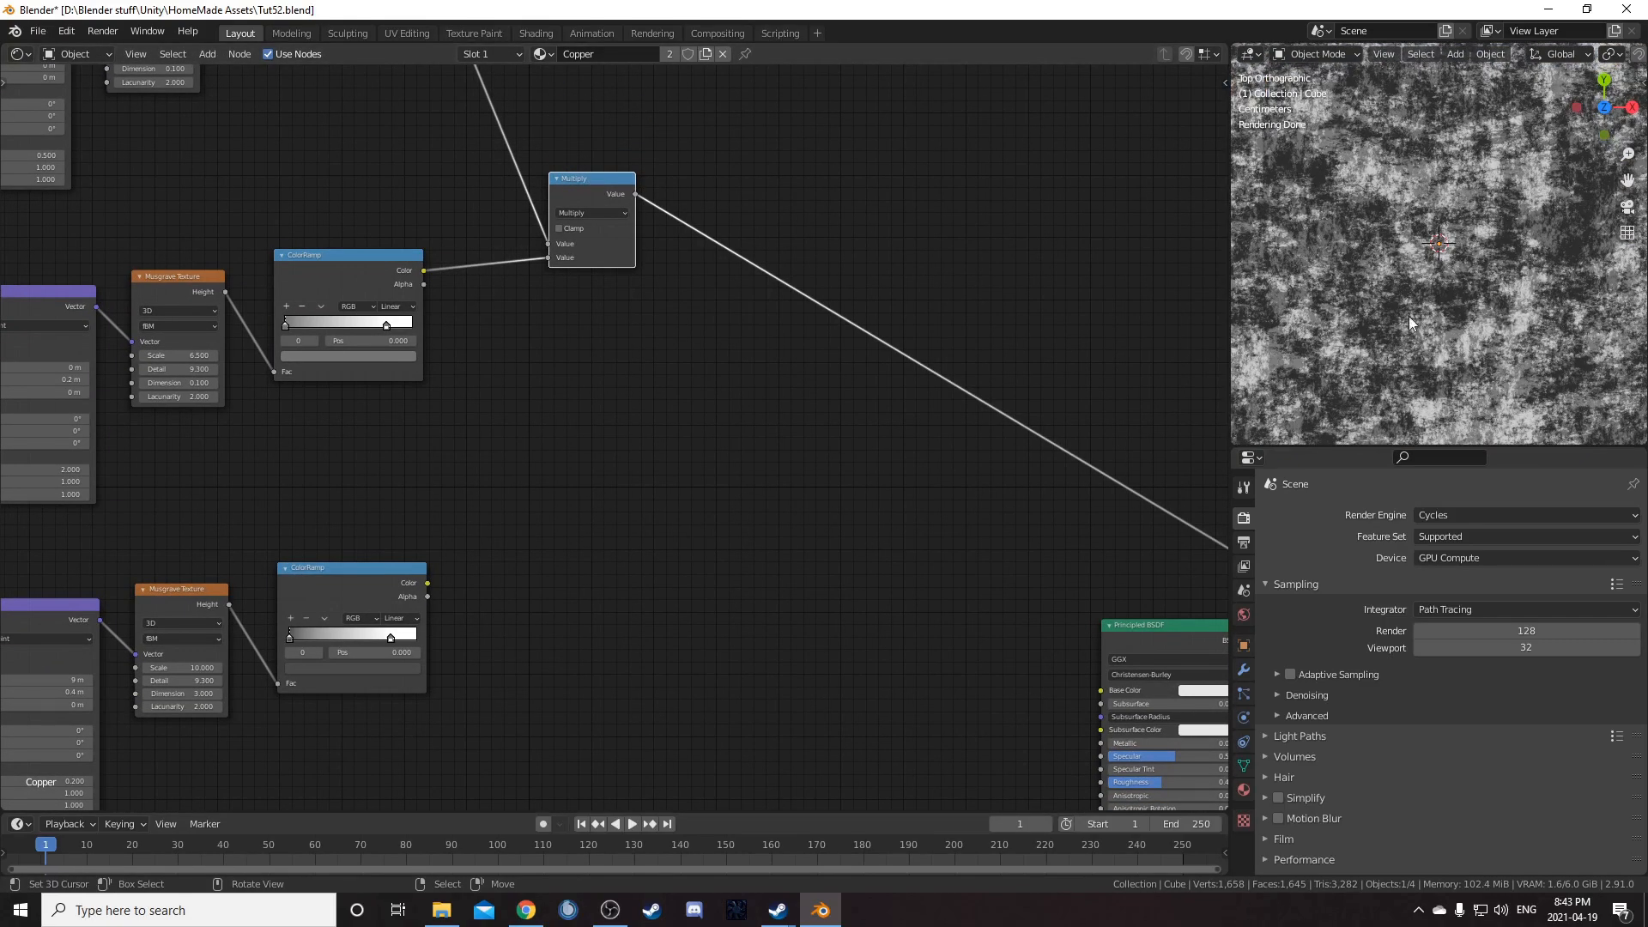
scroll(628, 367, down, 2)
middle_drag(628, 368, 728, 479)
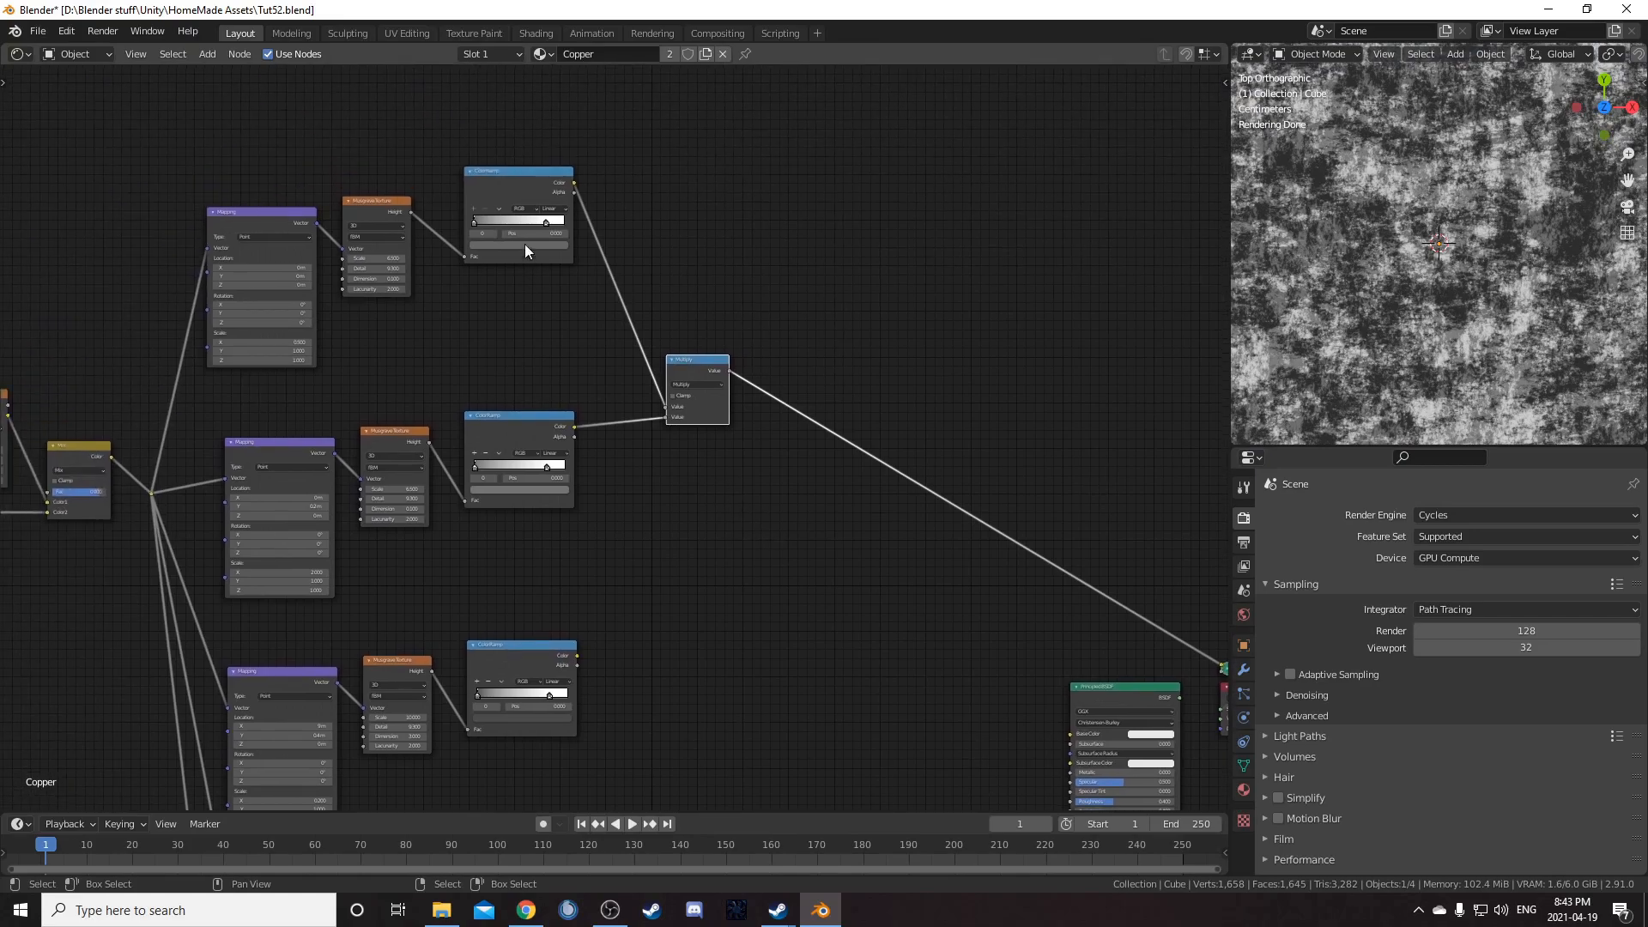
ctrl+shift+click(522, 180)
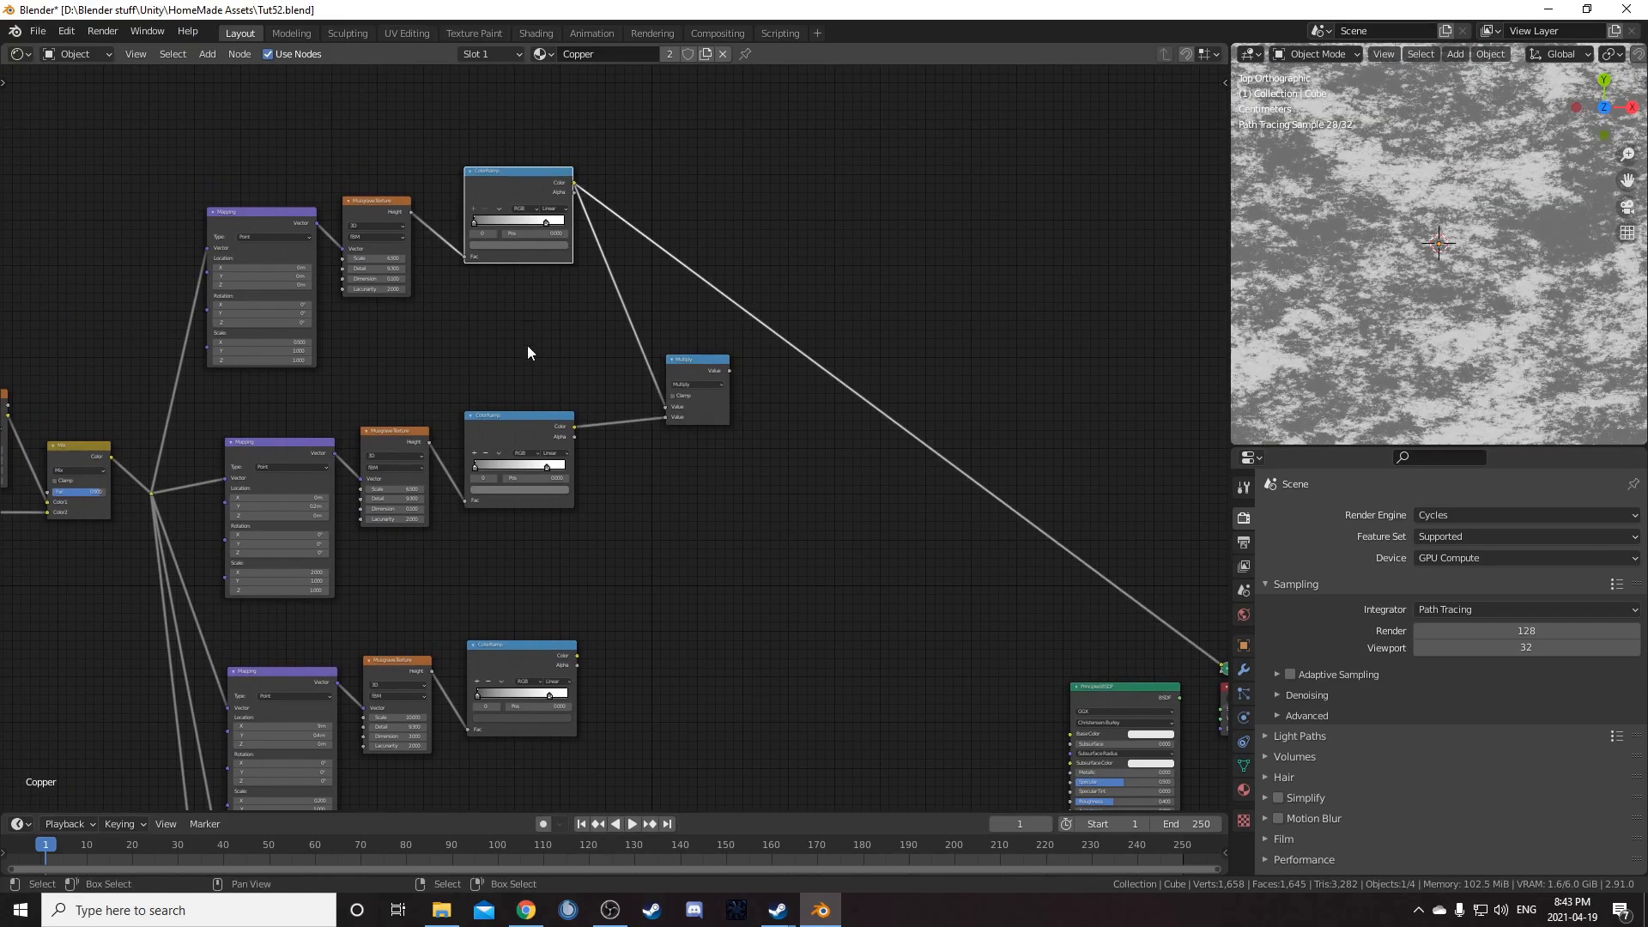
Step: Preview the Multiply result again, then duplicate the node to multiply that result with the third branch's ColorRamp
ctrl+shift+click(523, 415)
ctrl+shift+click(695, 364)
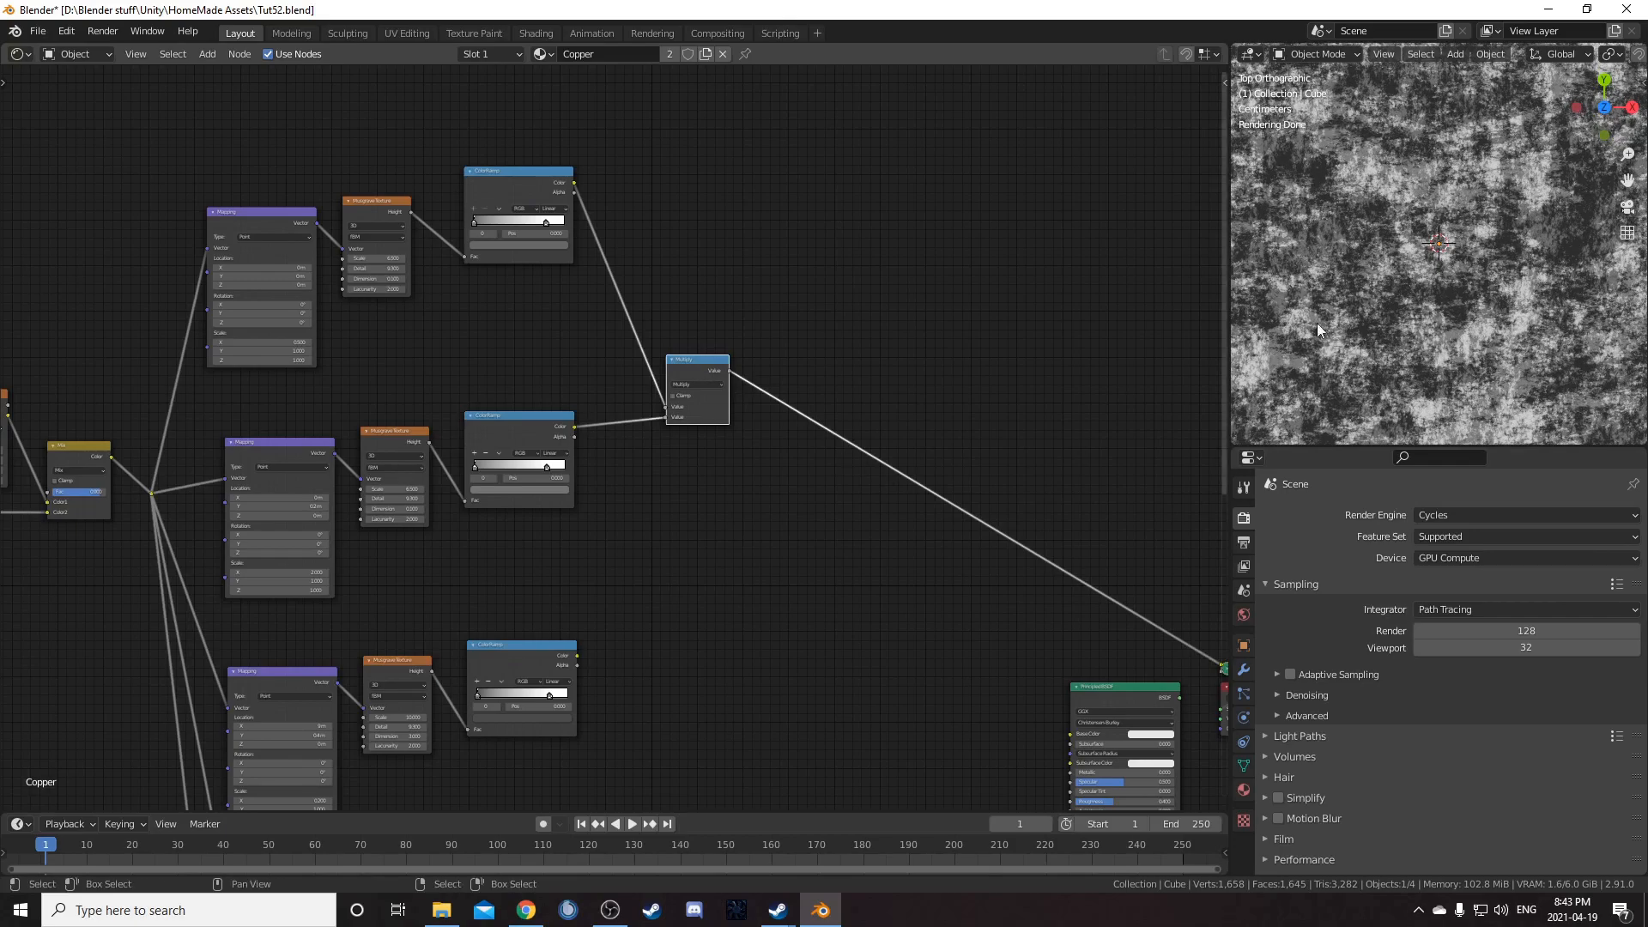
middle_drag(742, 333, 758, 131)
key(shift+d)
click(863, 213)
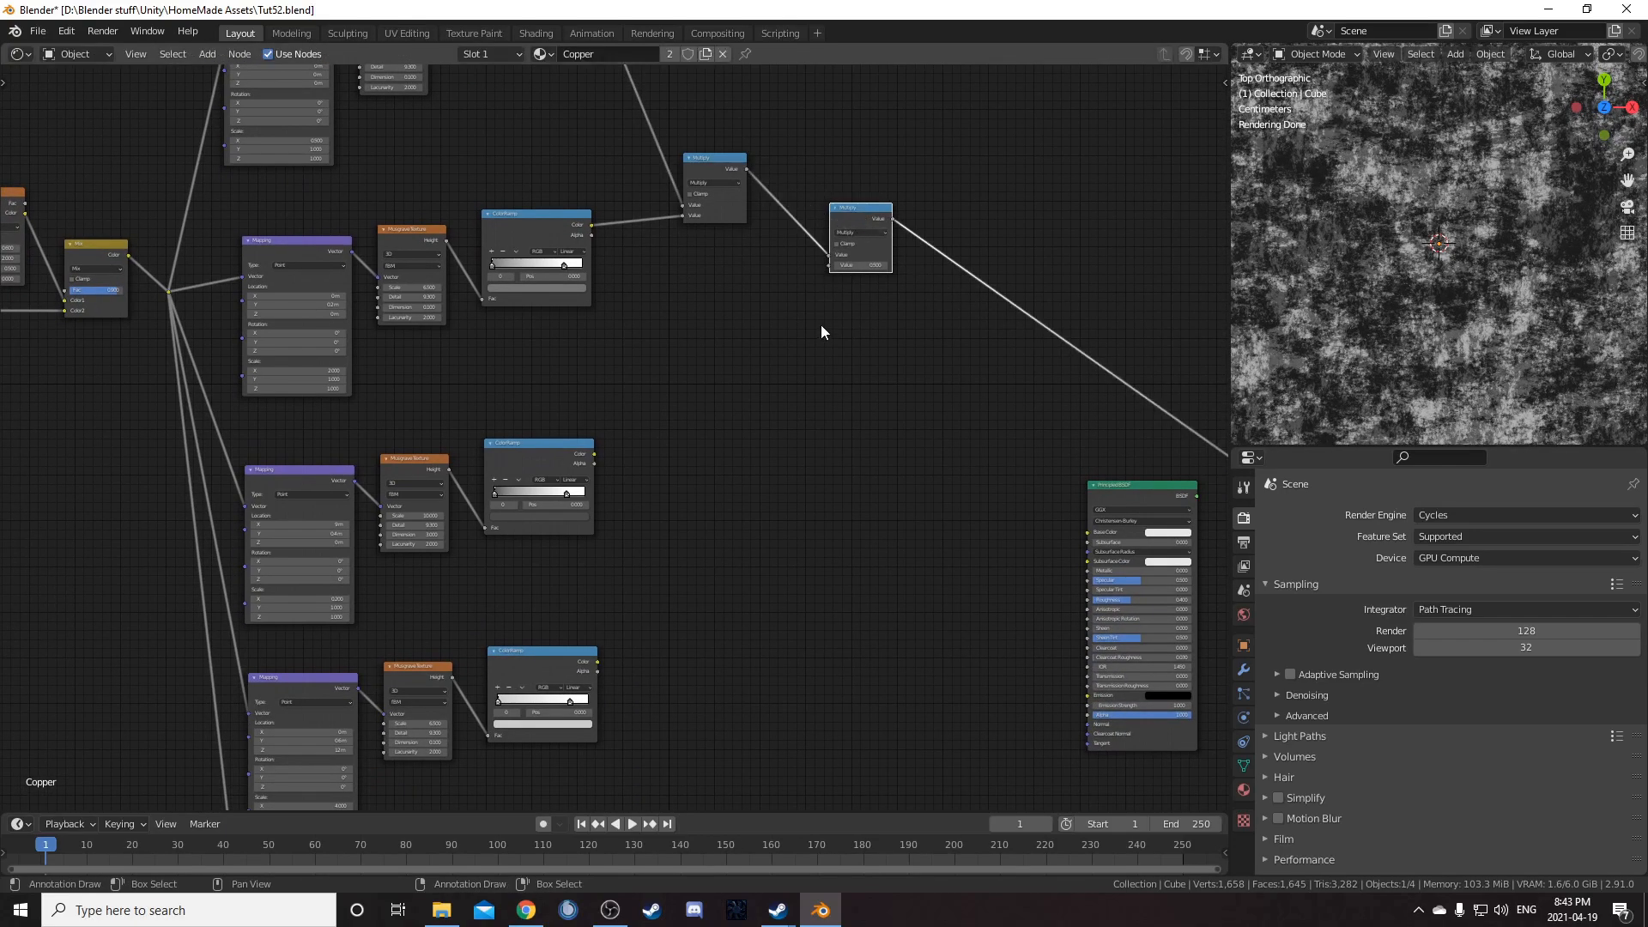
drag(861, 215, 802, 319)
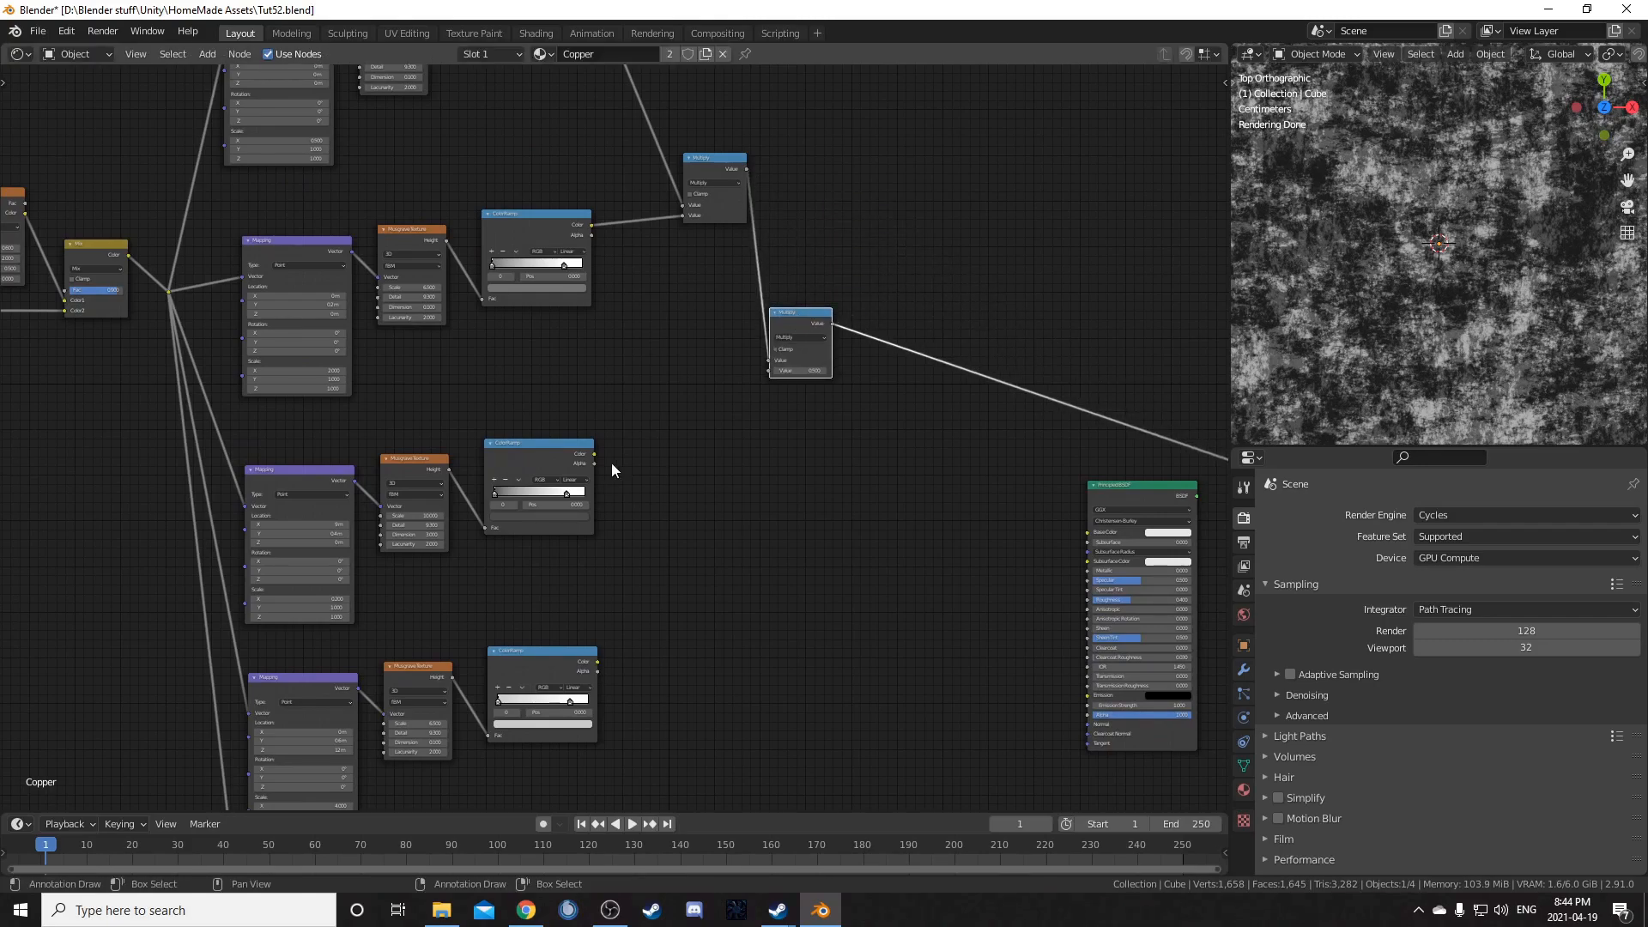
drag(595, 454, 770, 374)
Step: Duplicate the Multiply node into the chain and connect the fourth branch's ColorRamp to its second value
middle_drag(825, 483, 775, 386)
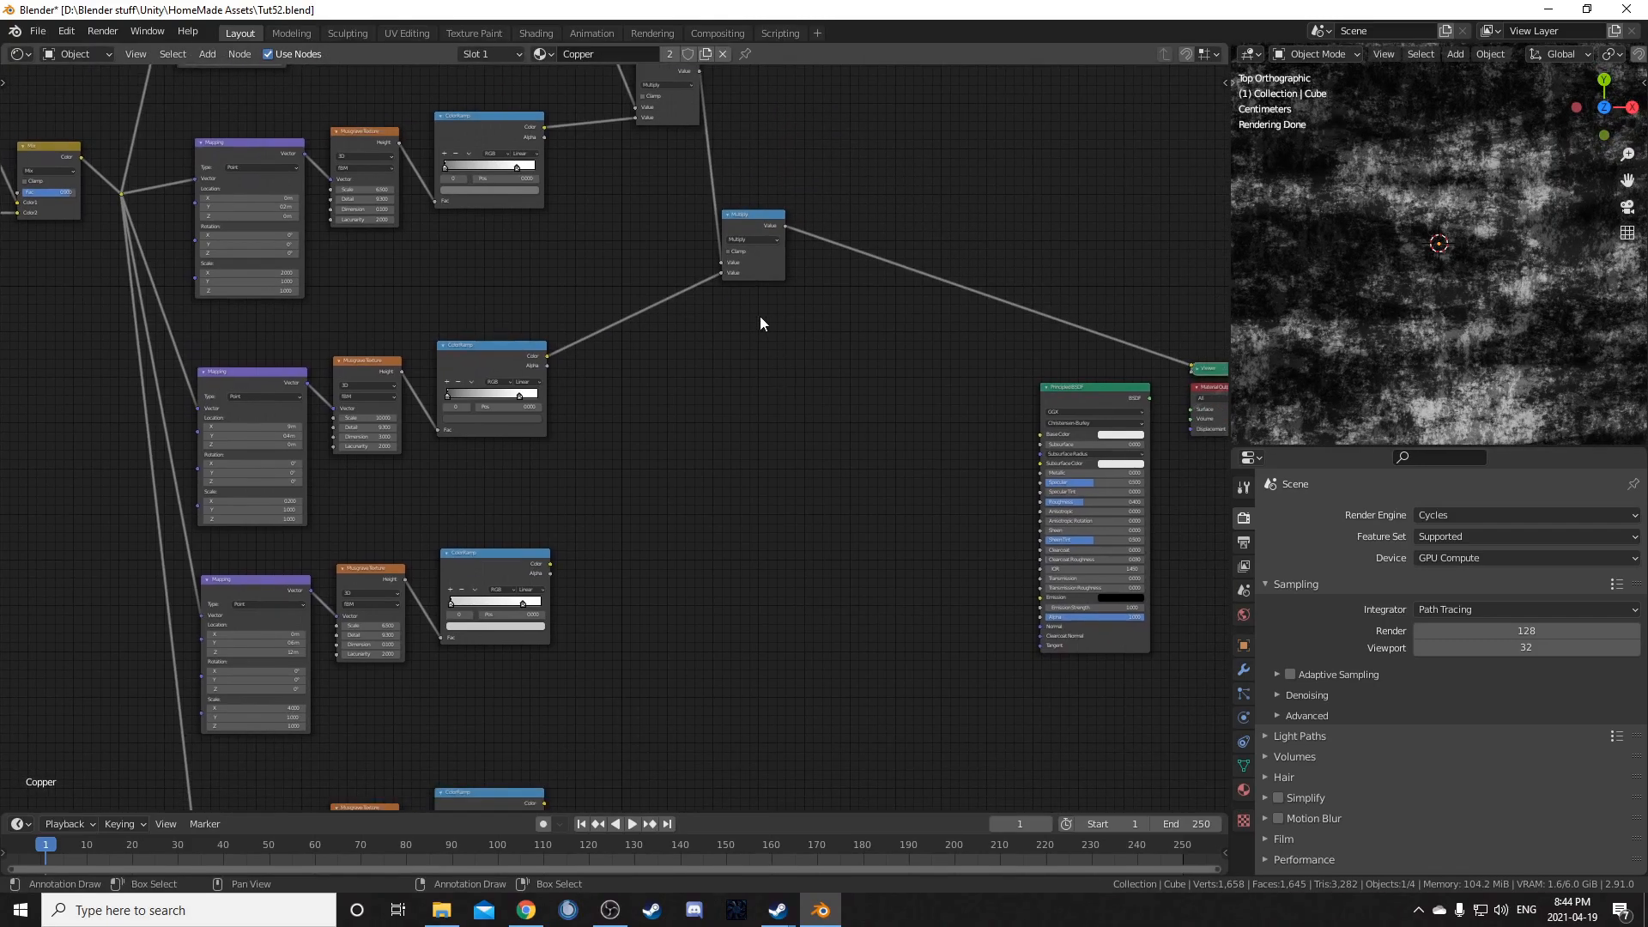
scroll(755, 307, down, 1)
key(shift+d)
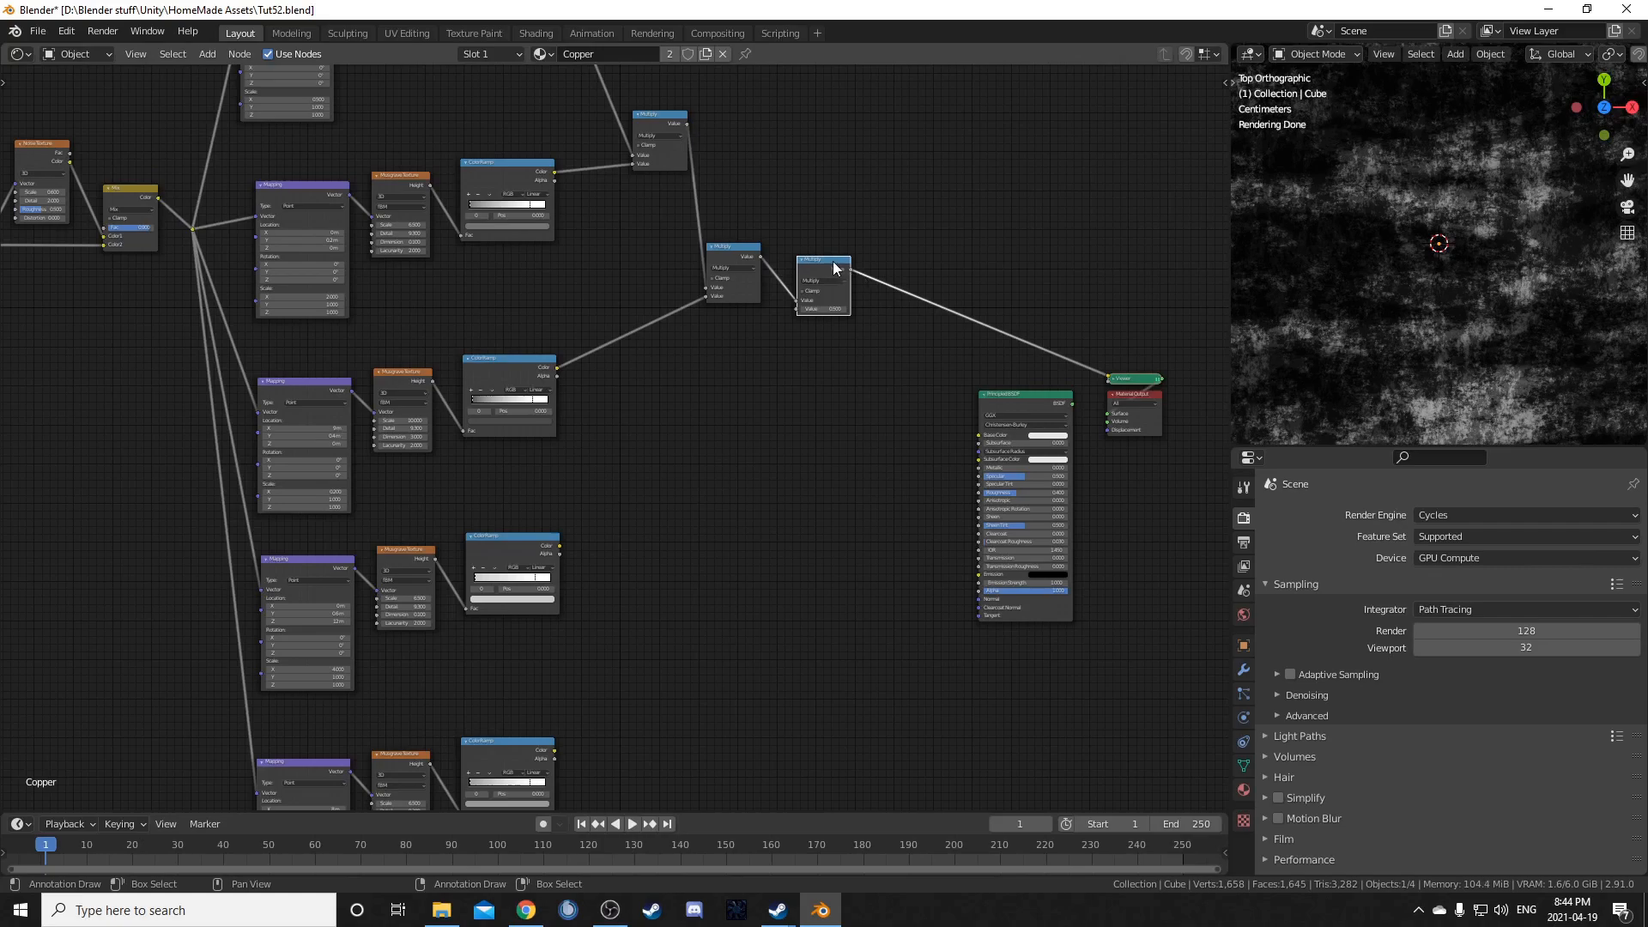
click(796, 465)
drag(558, 546, 761, 513)
Step: Add one more duplicate of the Multiply node to the chain and connect the fifth branch's ColorRamp to its second value
middle_drag(781, 466, 761, 267)
key(shift+d)
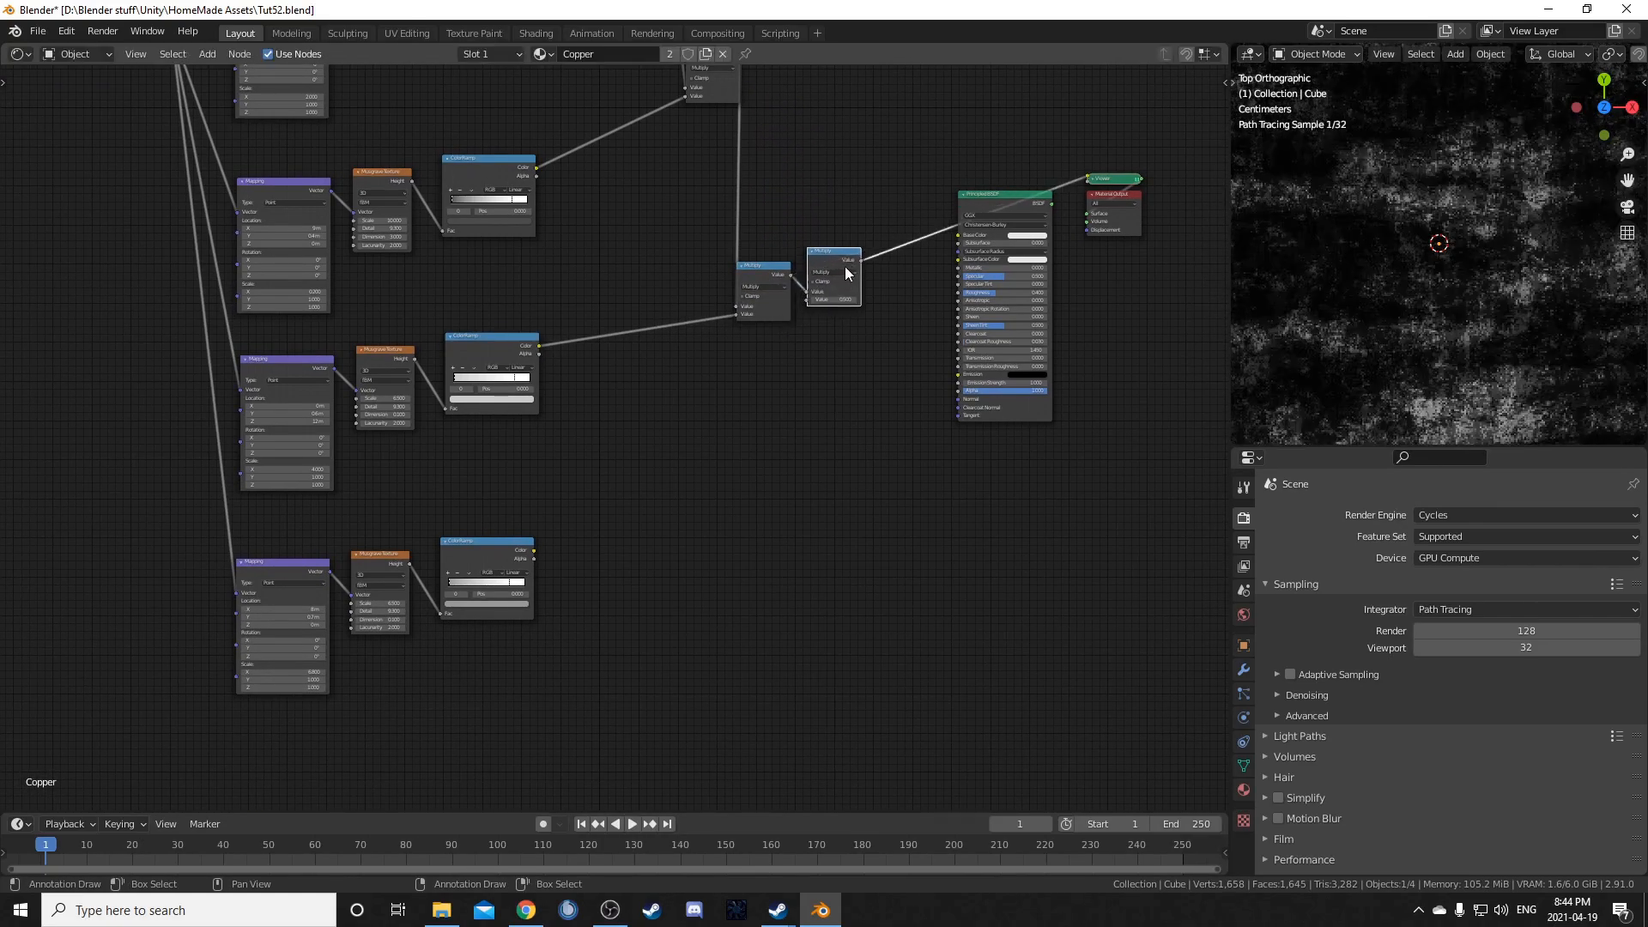
click(794, 489)
drag(539, 558, 798, 520)
middle_drag(799, 520, 646, 528)
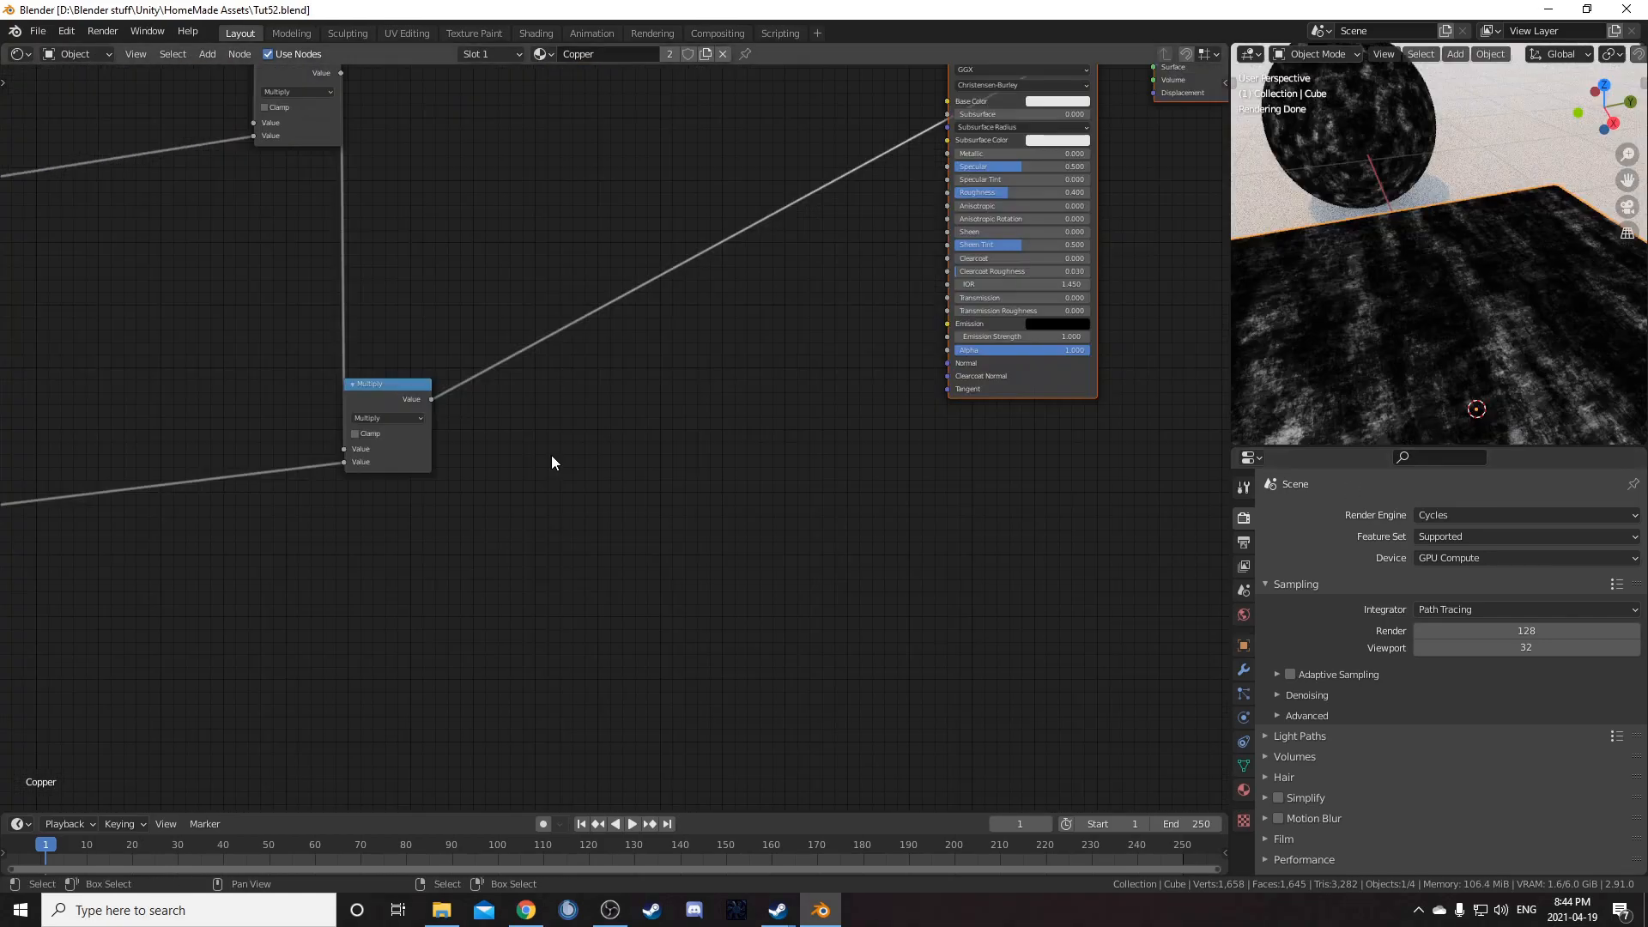
Step: Add a ColorRamp node on the link after the last Multiply node
key(shift+a)
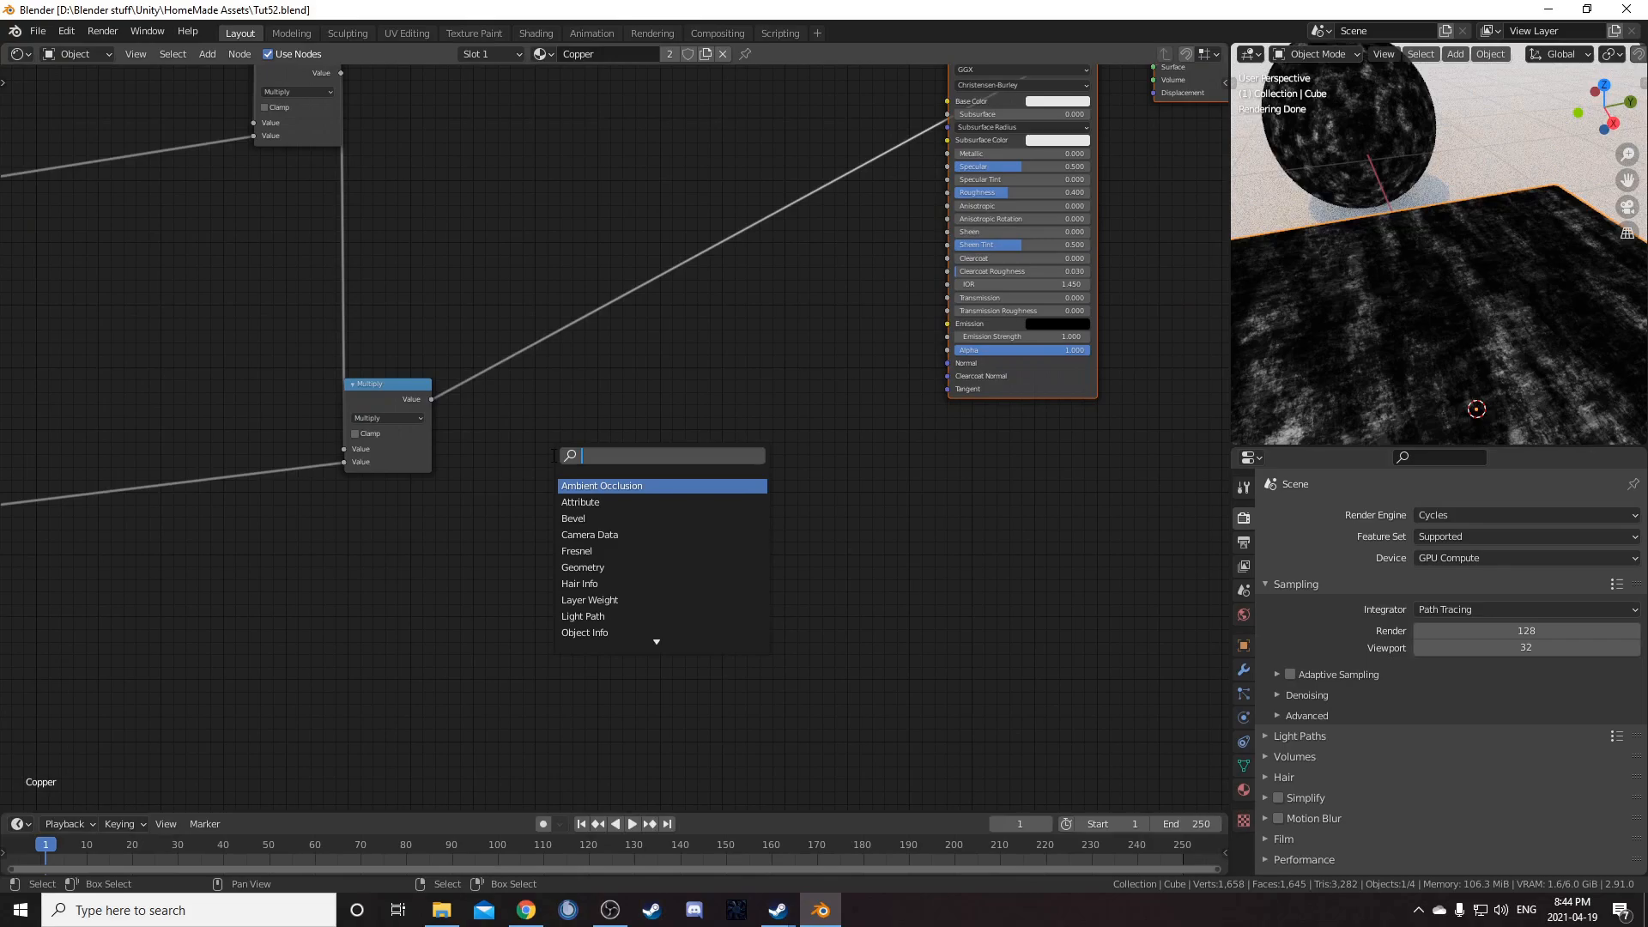
text(colorramp)
key(Return)
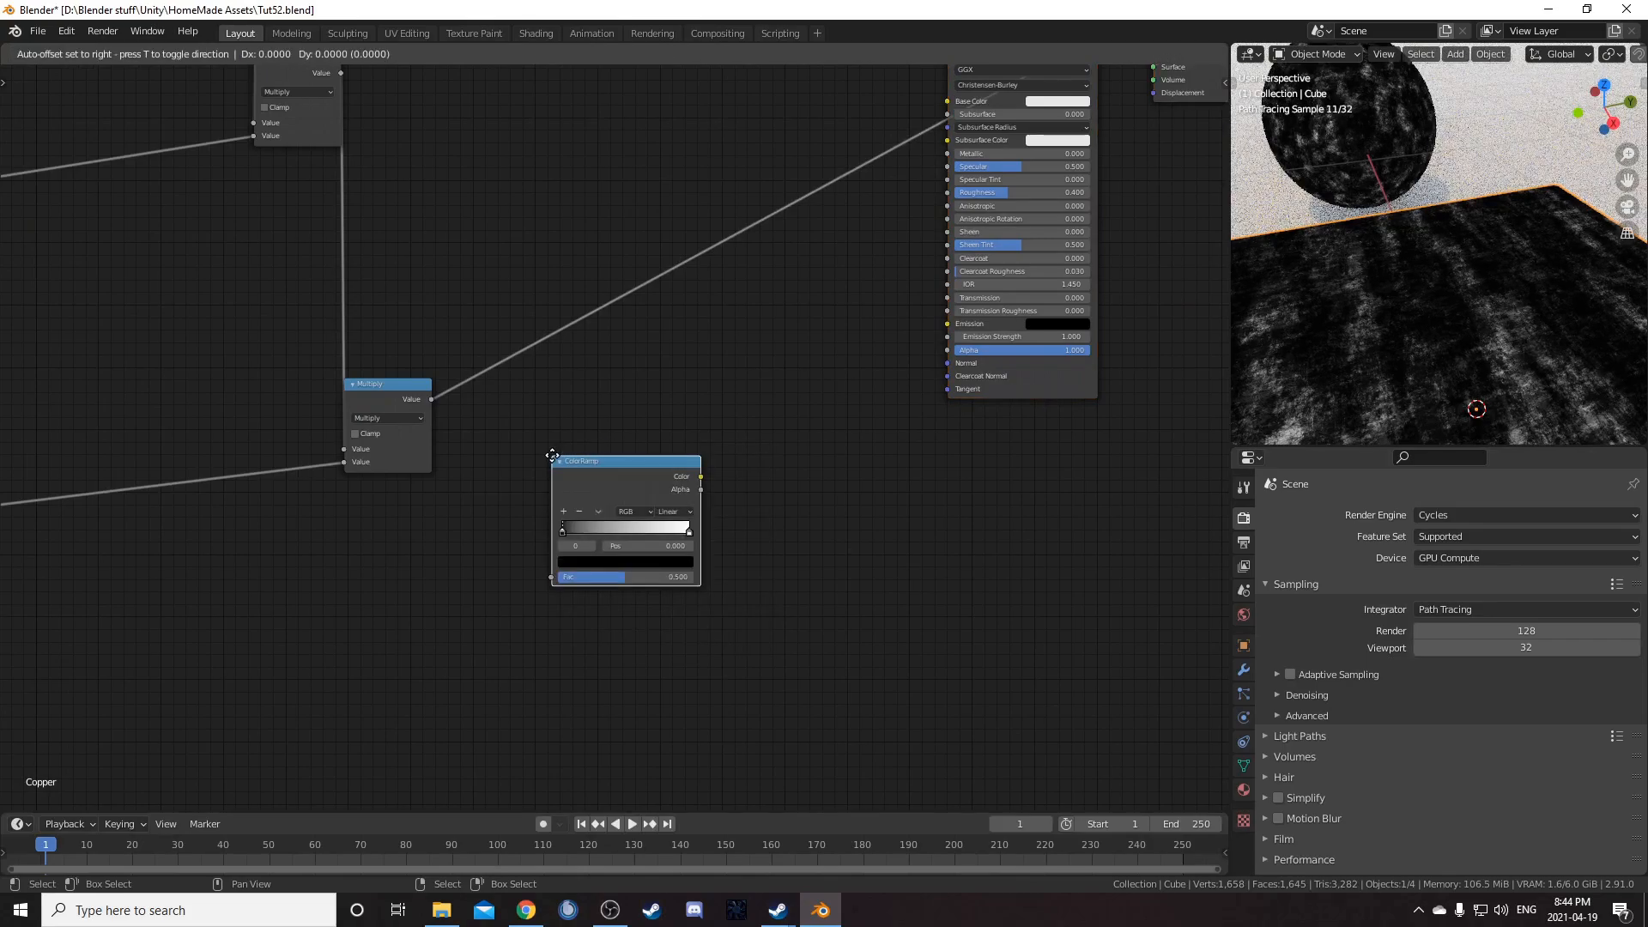
click(466, 331)
scroll(463, 360, up, 2)
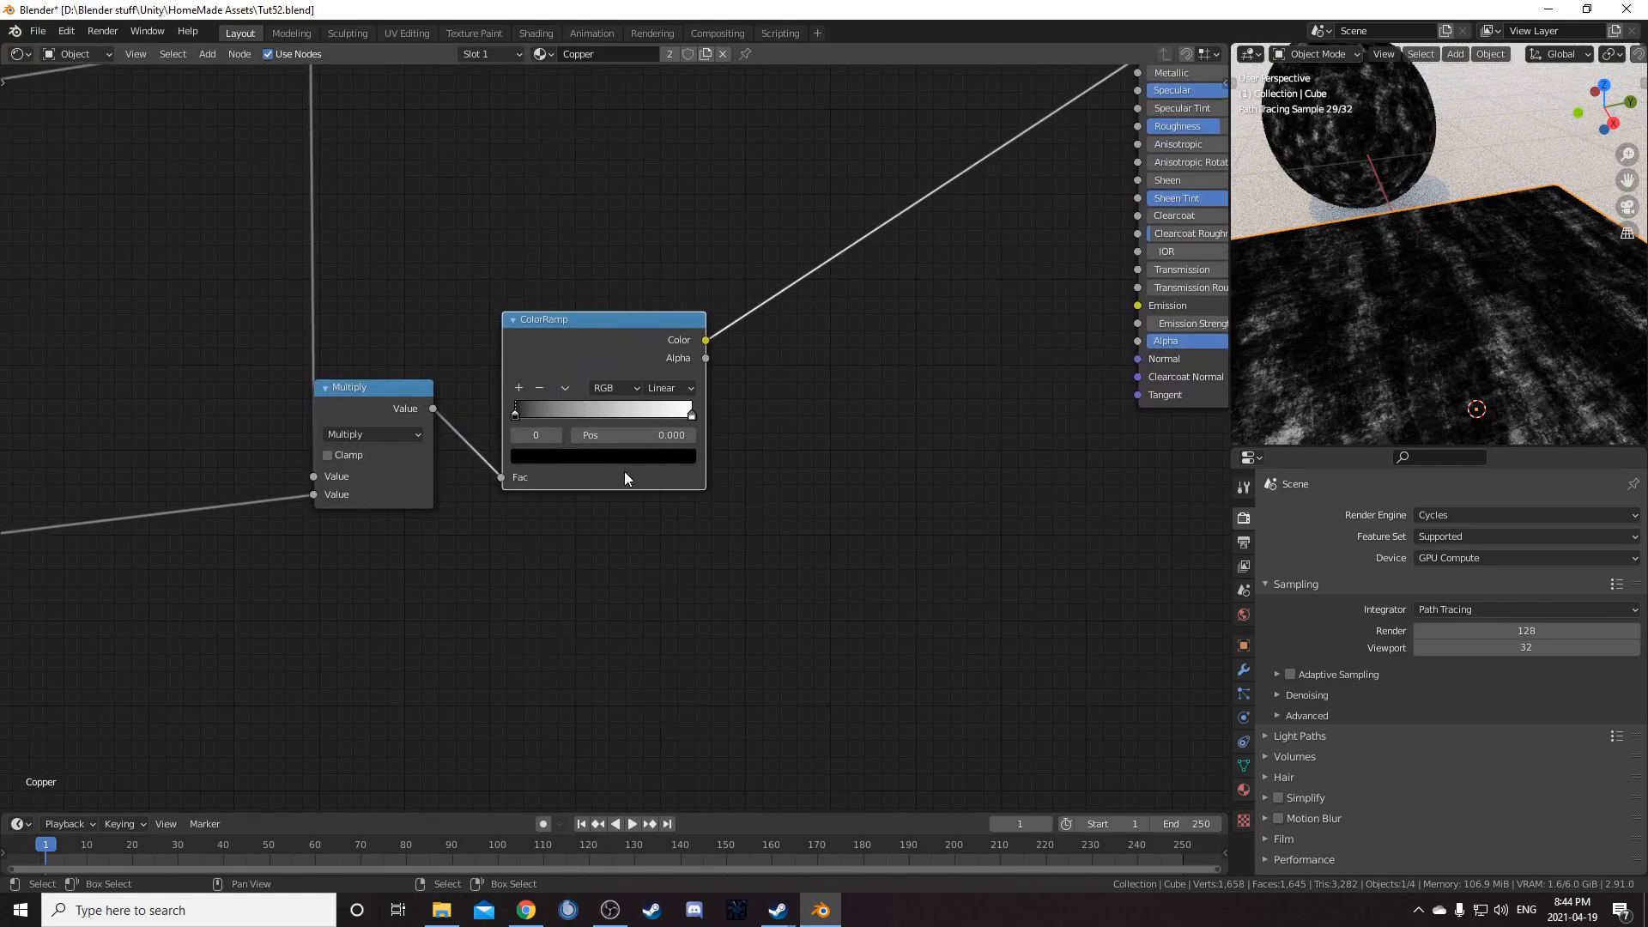
Step: Set the white stop of the ColorRamp after the last Multiply node to position 0.05 and inspect the cube
click(691, 414)
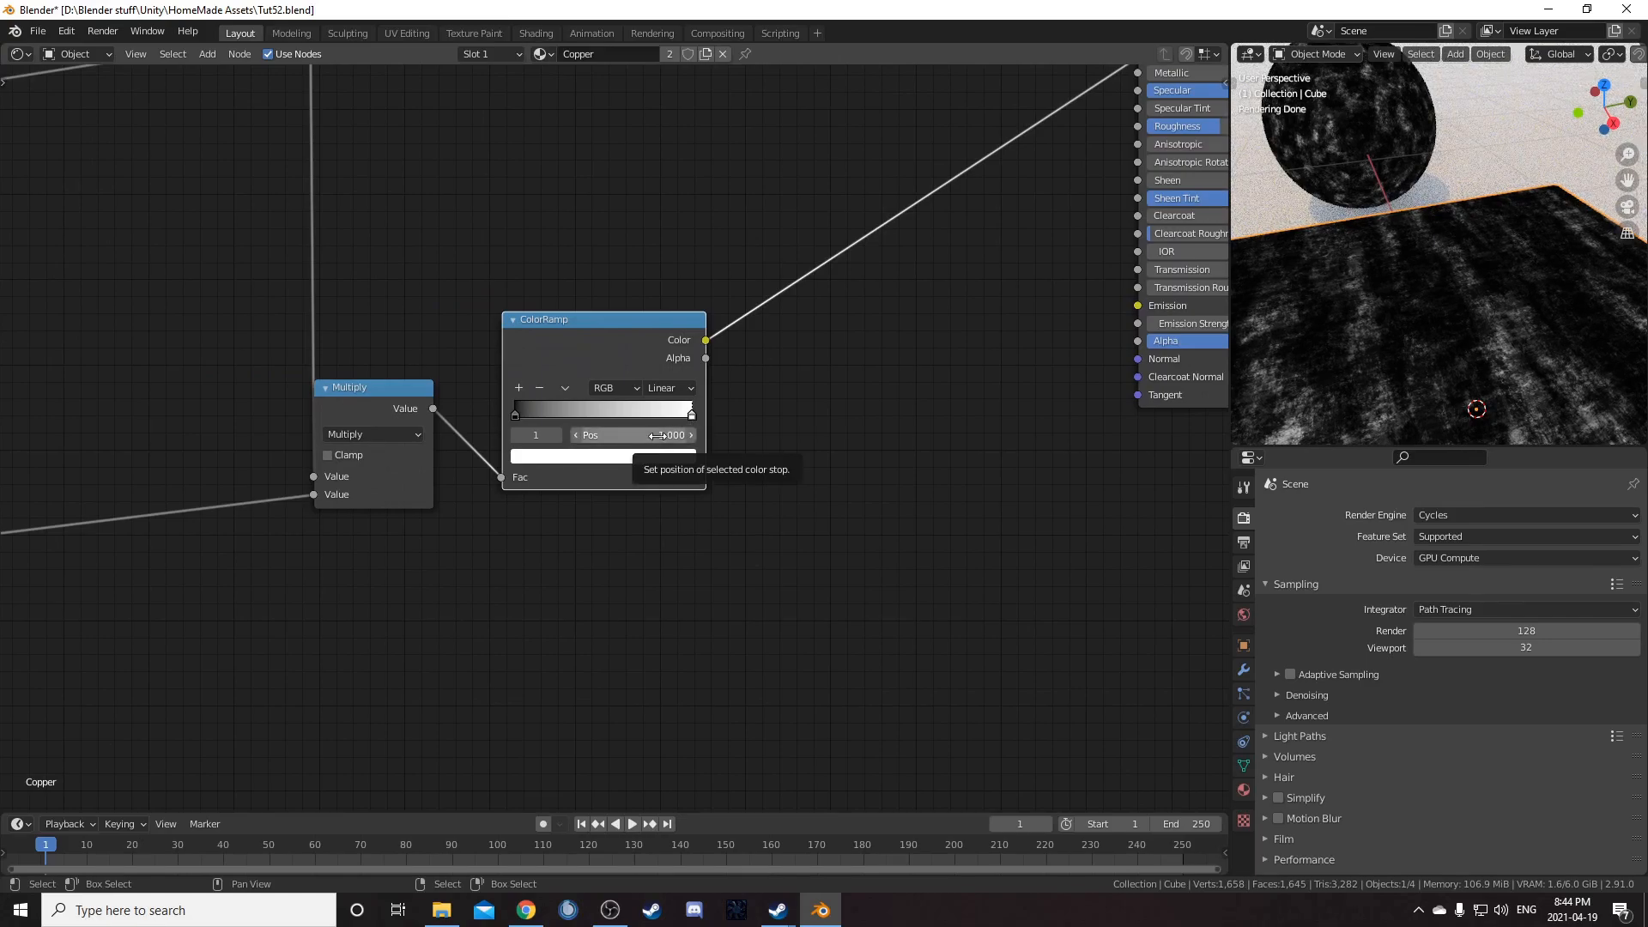
click(658, 435)
text(.05)
key(Return)
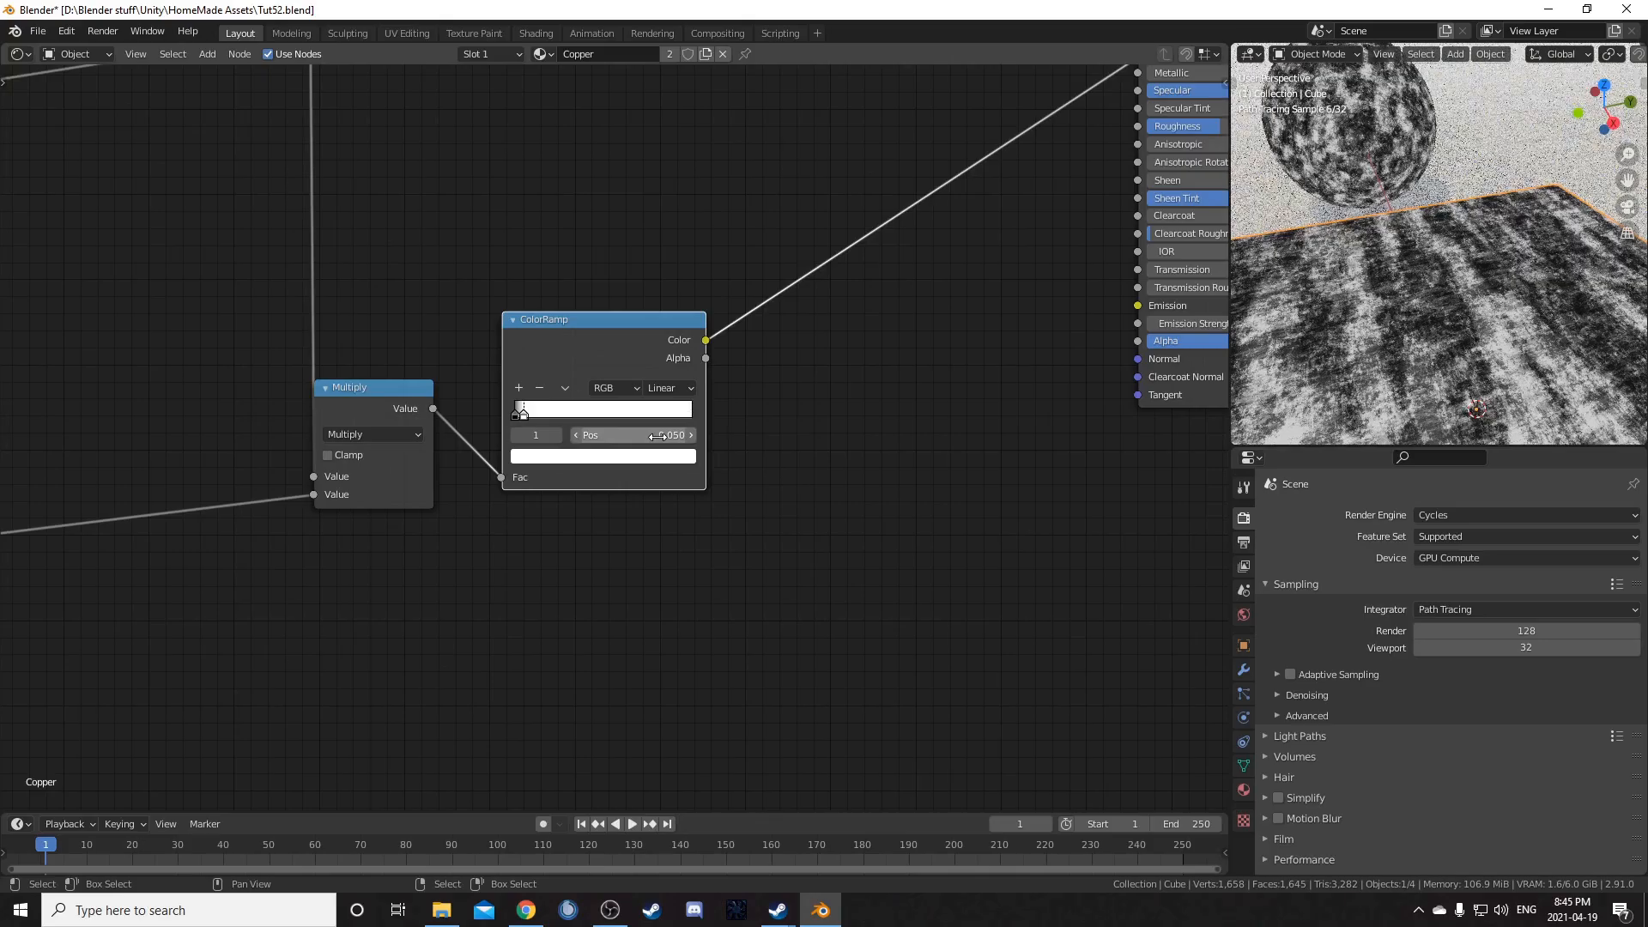
middle_drag(1404, 275, 1382, 326)
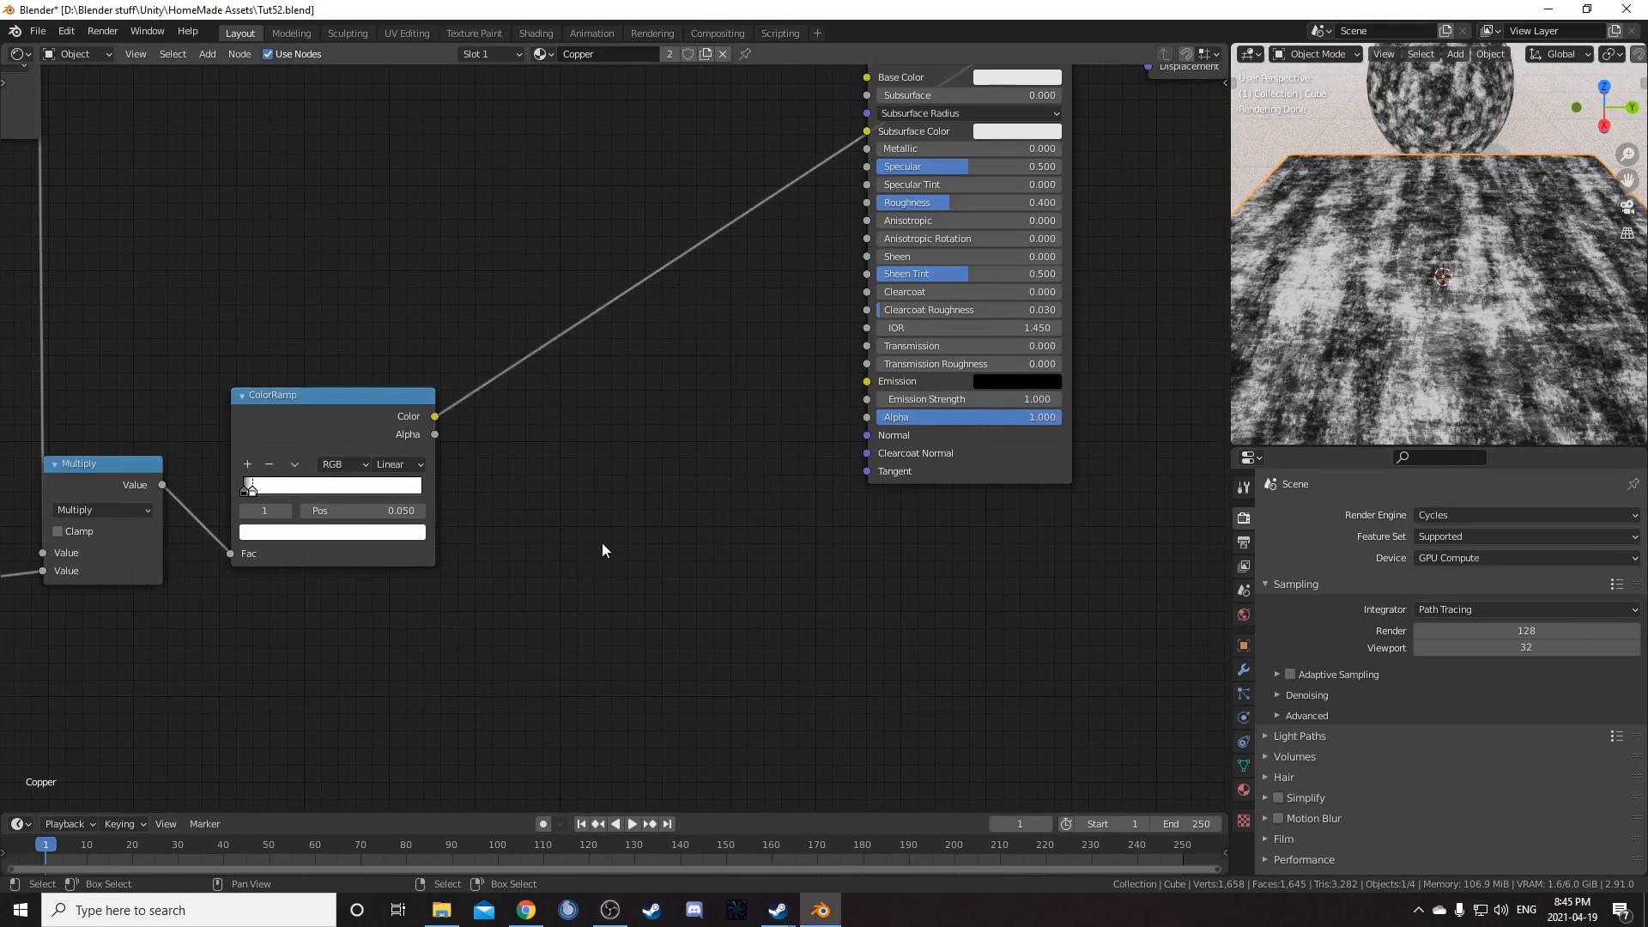
Step: Insert a second ColorRamp fed by the 0.05 ColorRamp and place it above, near the Principled BSDF
key(shift+a)
click(601, 543)
text(colorr)
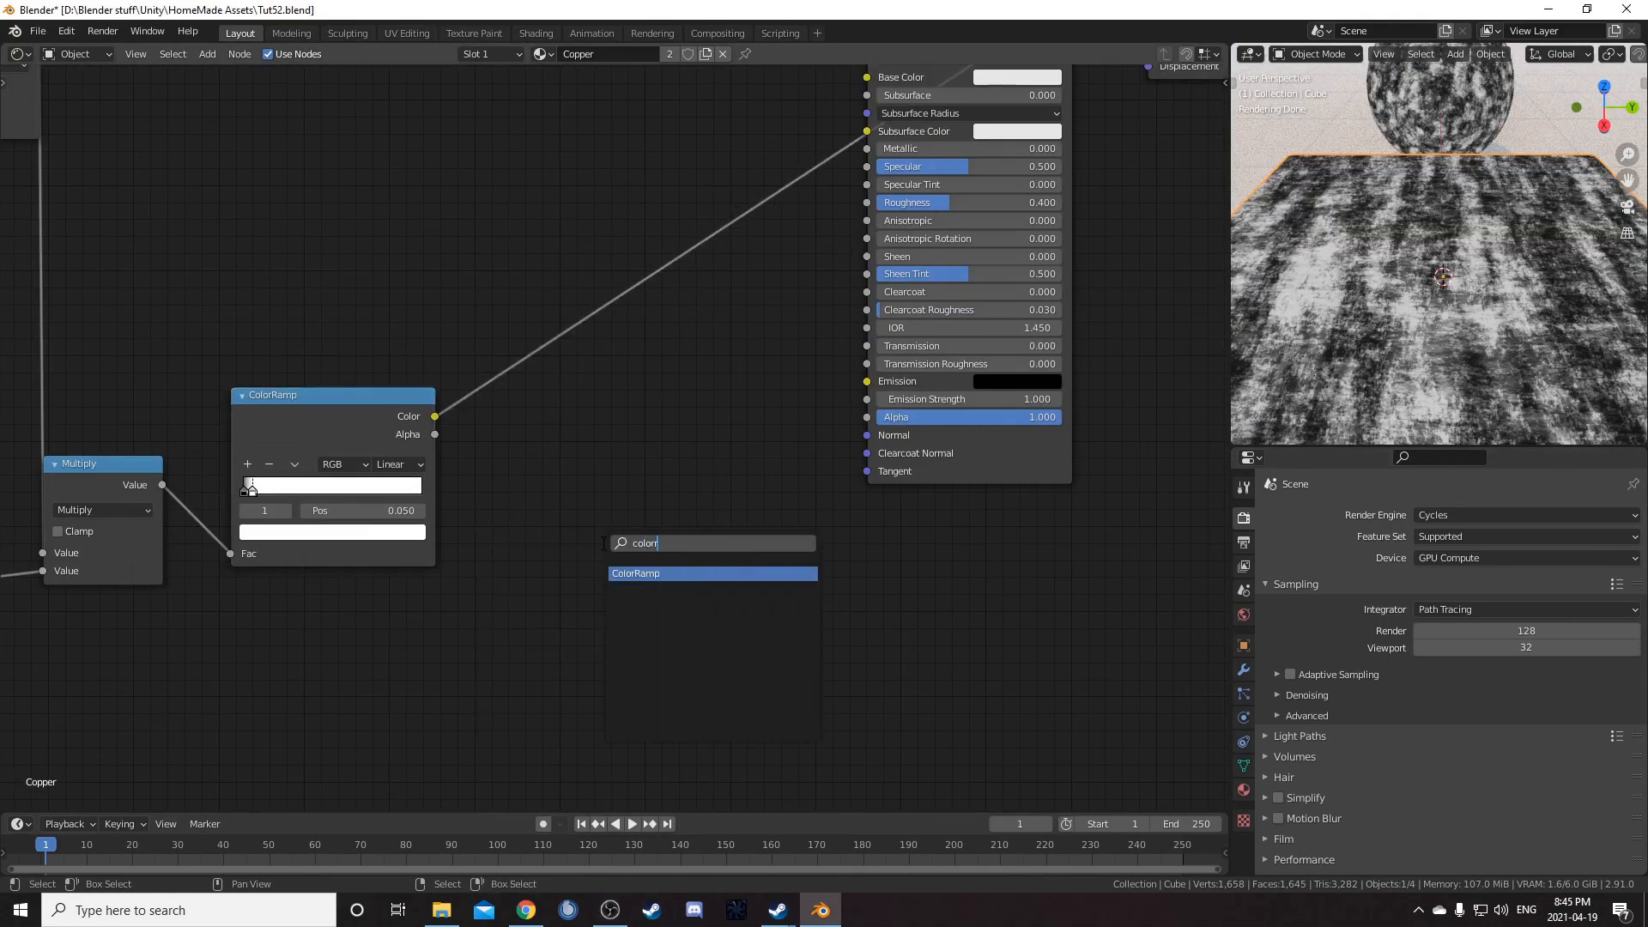
key(Return)
click(483, 201)
middle_drag(648, 175, 559, 343)
scroll(558, 344, up, 1)
drag(535, 376, 546, 117)
scroll(610, 348, down, 2)
middle_drag(610, 347, 637, 251)
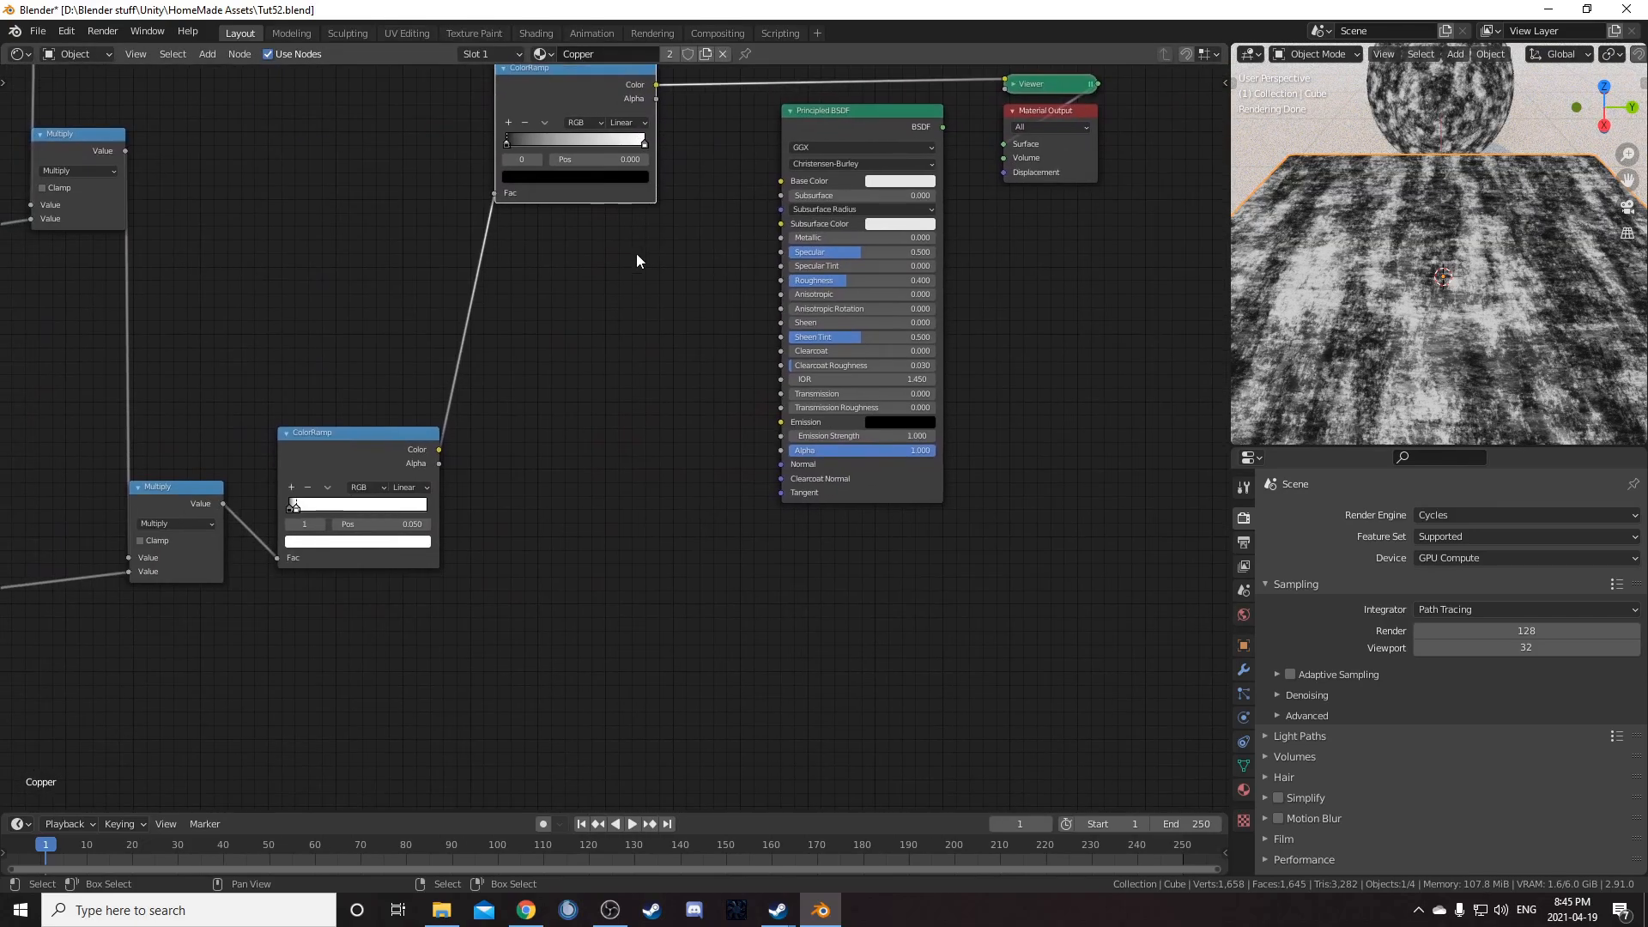
Step: Duplicate the new ColorRamp three times with its input link kept and stack the copies below it
key(ctrl+shift+d)
click(641, 492)
middle_drag(642, 491, 662, 261)
key(ctrl+shift+d)
click(672, 466)
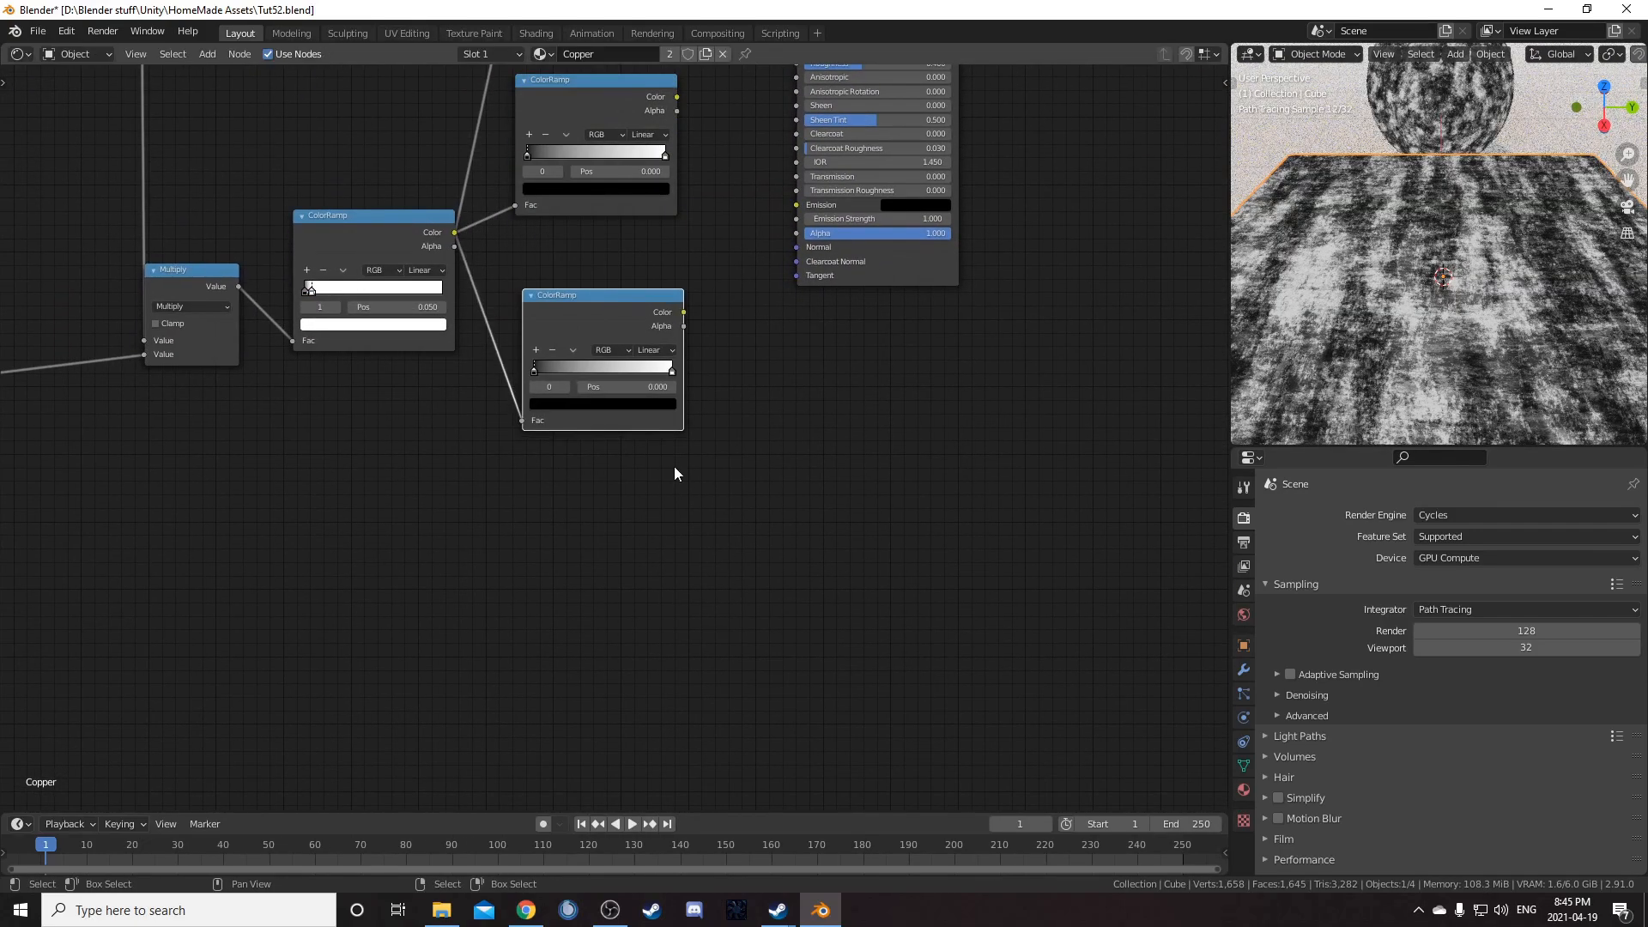
middle_drag(673, 466, 718, 258)
key(ctrl+shift+d)
click(726, 497)
scroll(817, 428, down, 1)
middle_drag(817, 427, 798, 688)
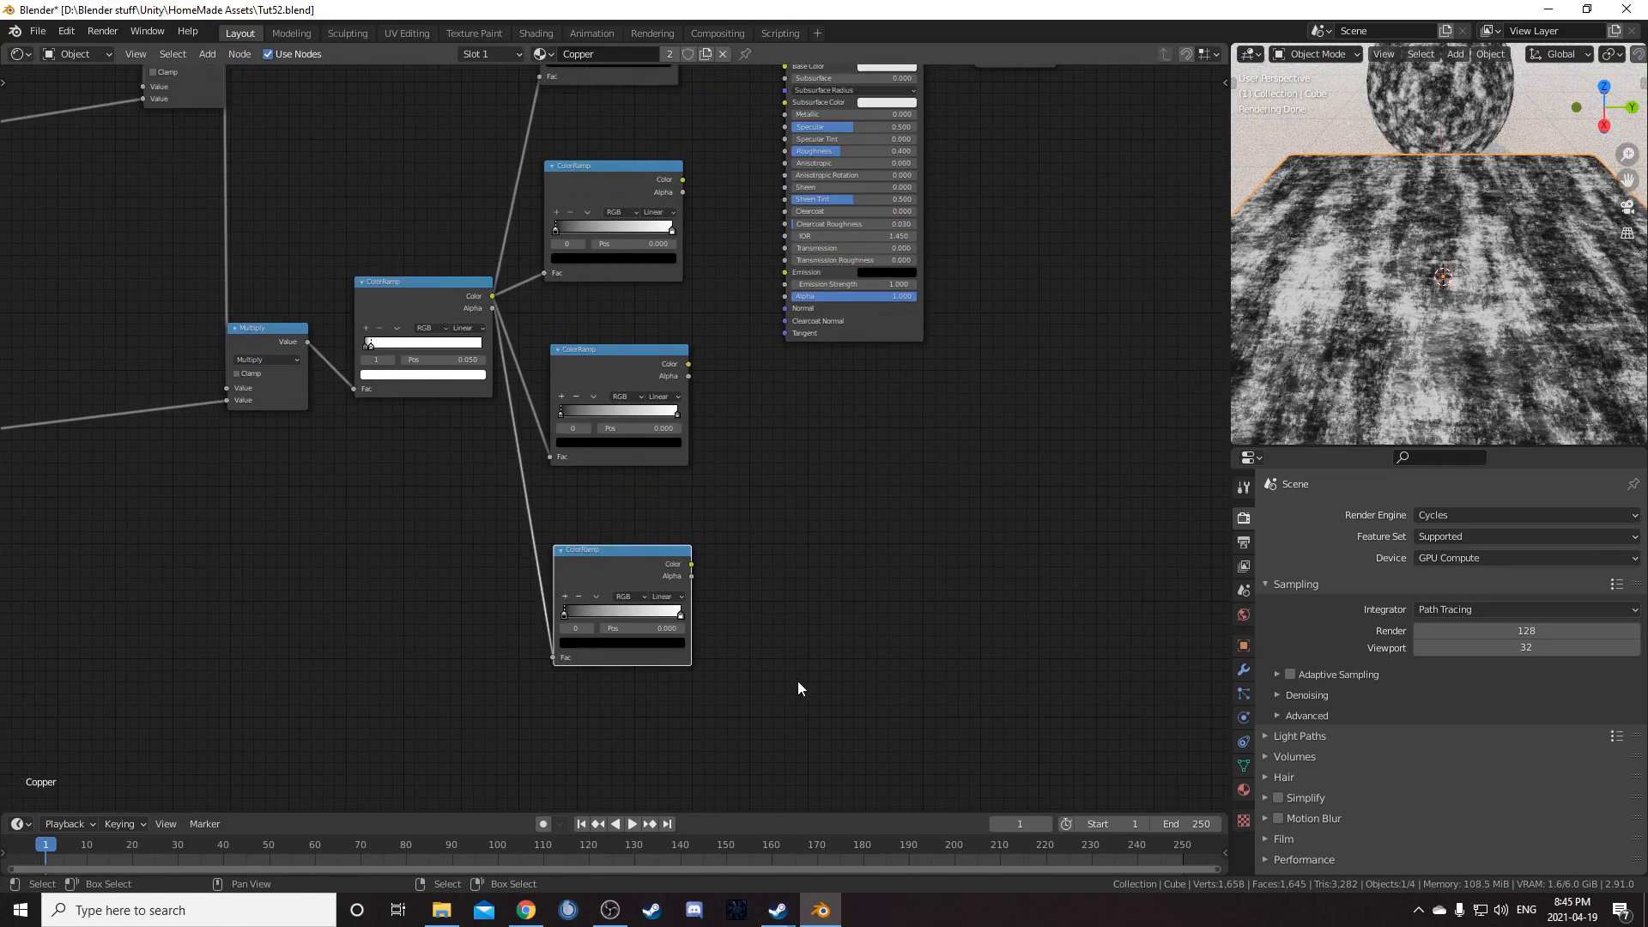
Step: Adjust the positions of the four stacked ColorRamps so they form a tidy column
middle_drag(740, 379, 699, 489)
middle_drag(701, 344, 610, 528)
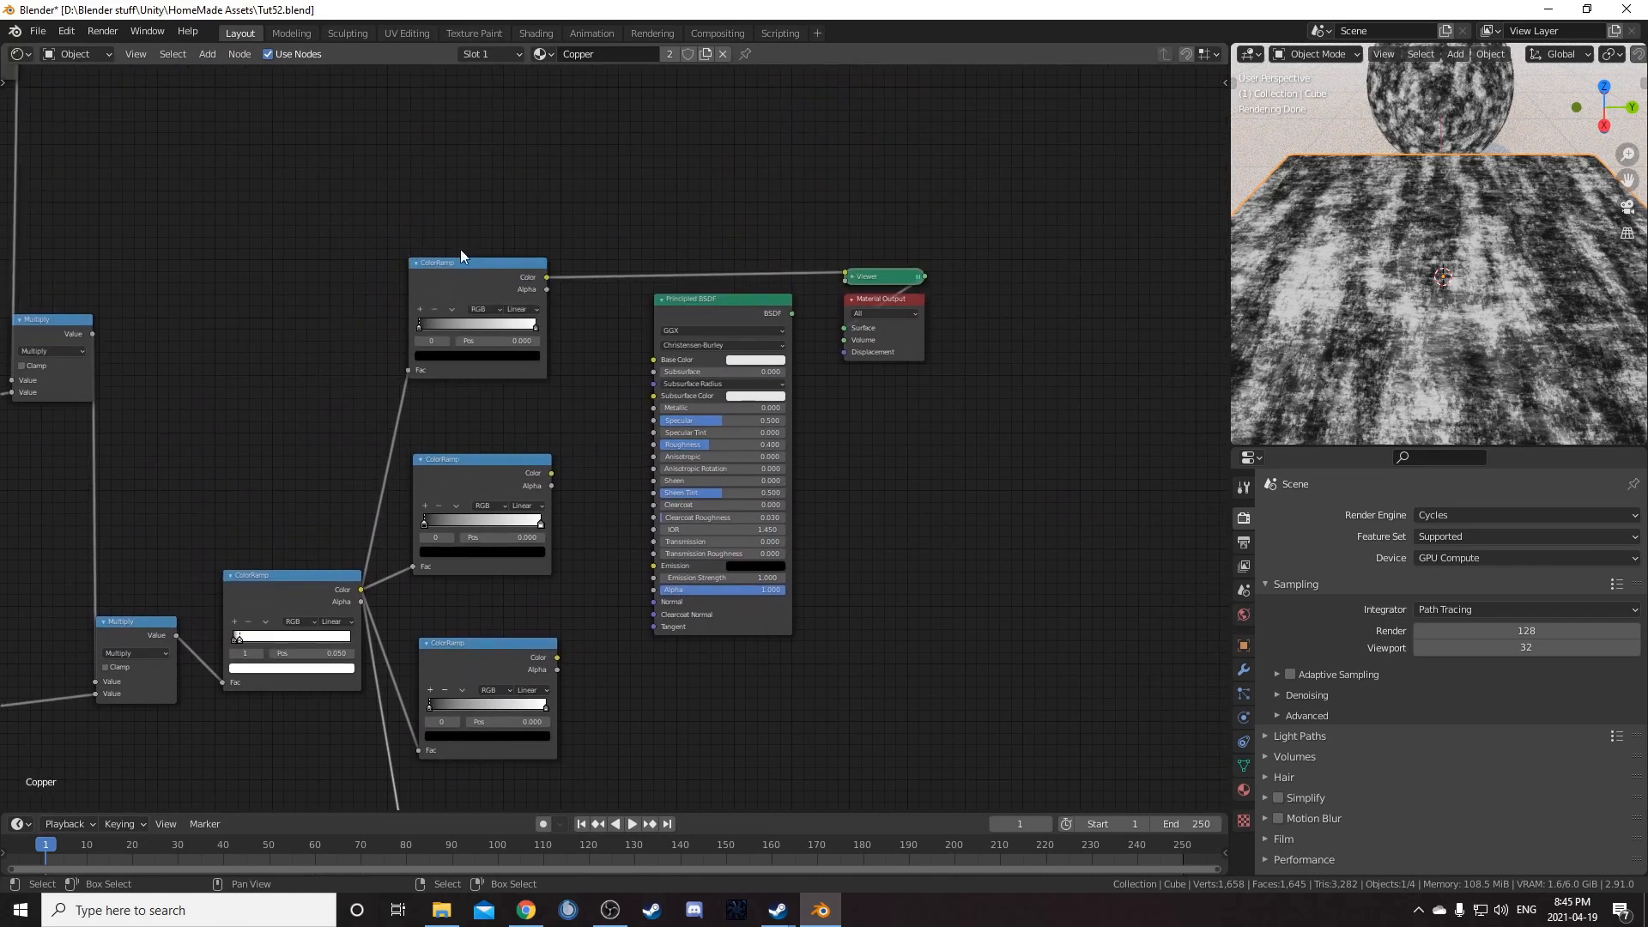
scroll(467, 294, up, 3)
drag(438, 226, 444, 226)
middle_drag(497, 376, 512, 318)
drag(455, 427, 457, 390)
middle_drag(552, 540, 561, 362)
mouse_move(480, 482)
mouse_down()
mouse_move(478, 415)
mouse_move(478, 451)
mouse_up()
middle_drag(570, 581, 578, 448)
drag(486, 612, 488, 594)
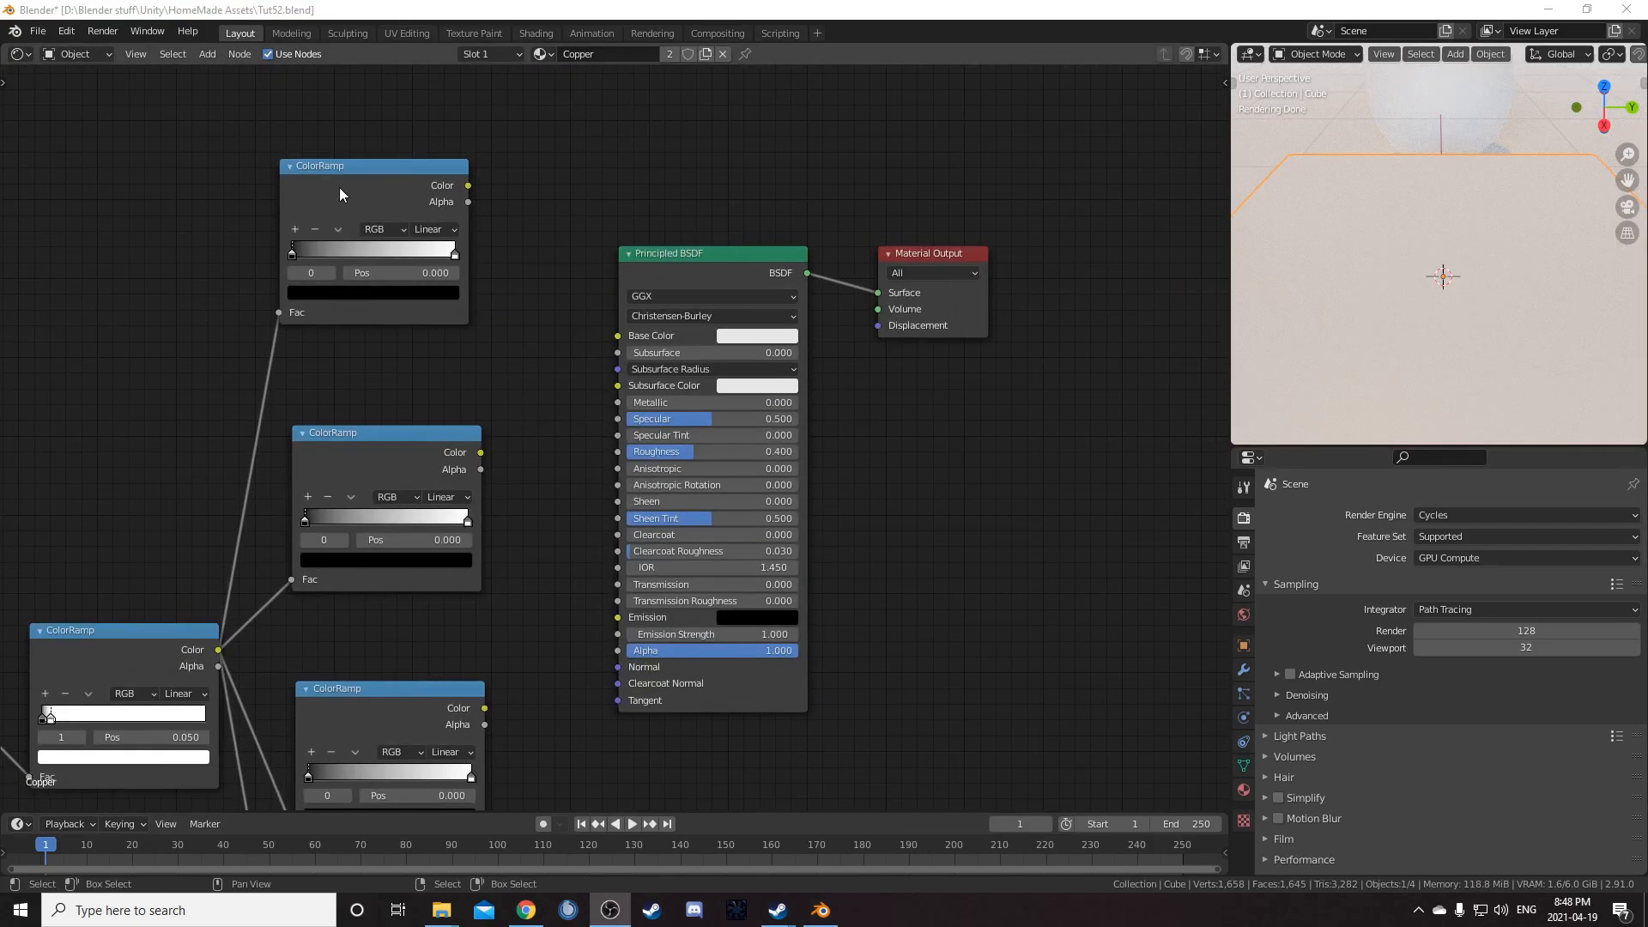
Step: Connect the top ColorRamp's Color to the Principled BSDF's Base Color and set Metallic to 1.000
drag(339, 194, 351, 207)
scroll(437, 175, up, 1)
drag(438, 138, 618, 309)
drag(730, 237, 703, 207)
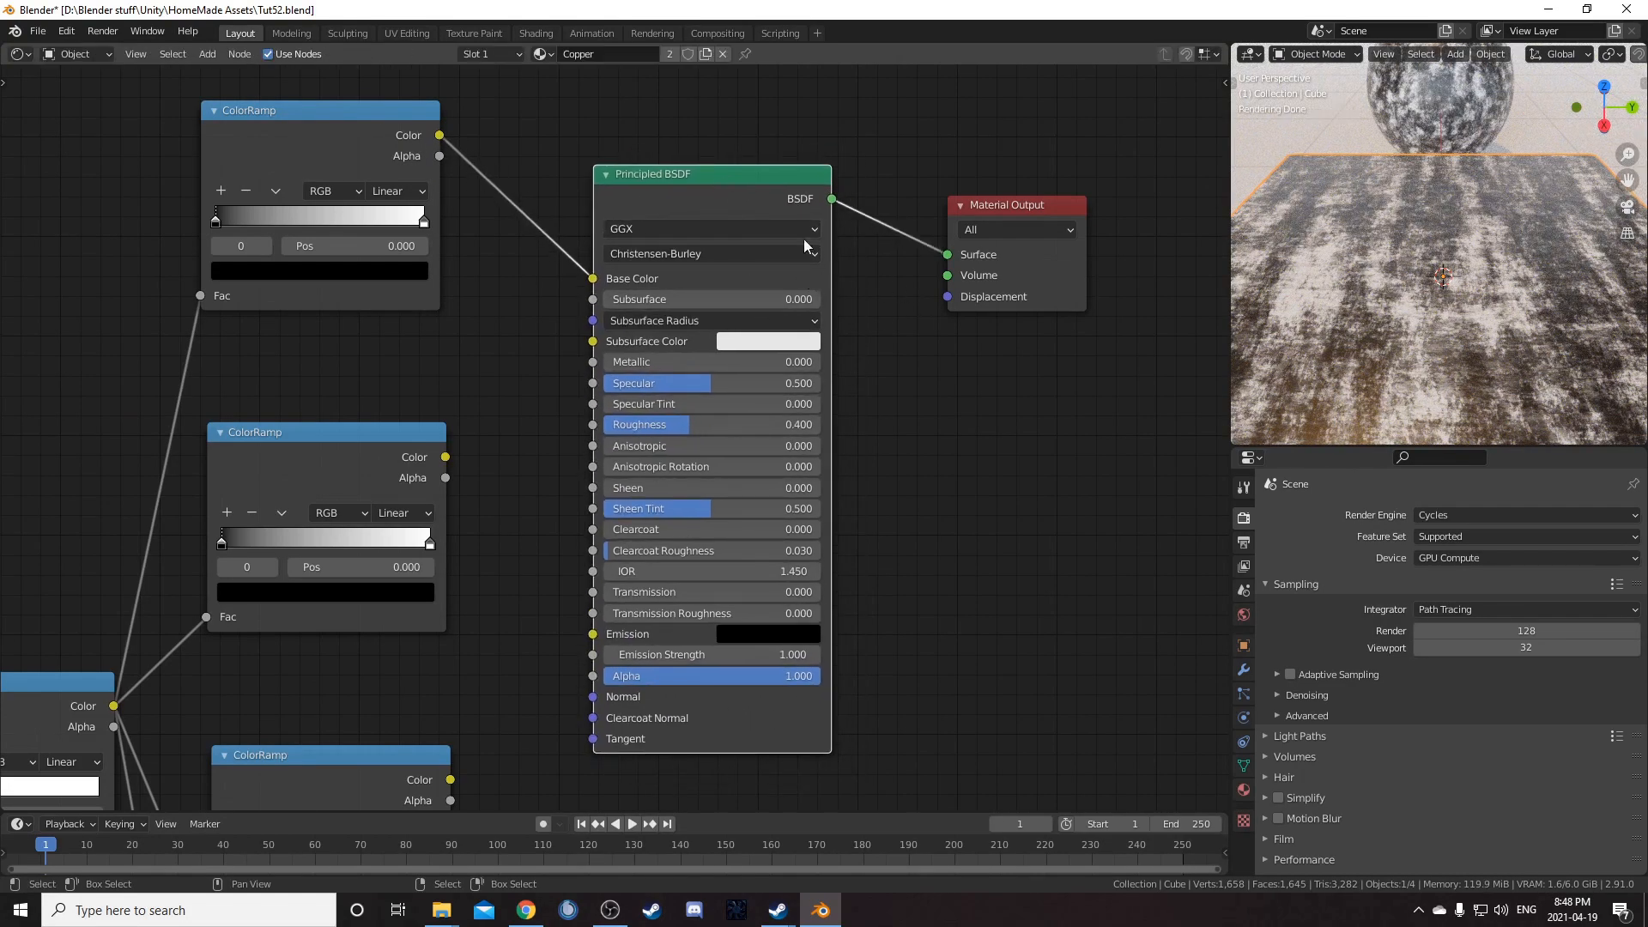
middle_drag(620, 350, 673, 364)
drag(740, 382, 872, 382)
Step: Split a new area off the Shader Editor and turn it into an Image Editor
scroll(236, 388, down, 6)
middle_drag(233, 389, 655, 366)
scroll(562, 431, up, 2)
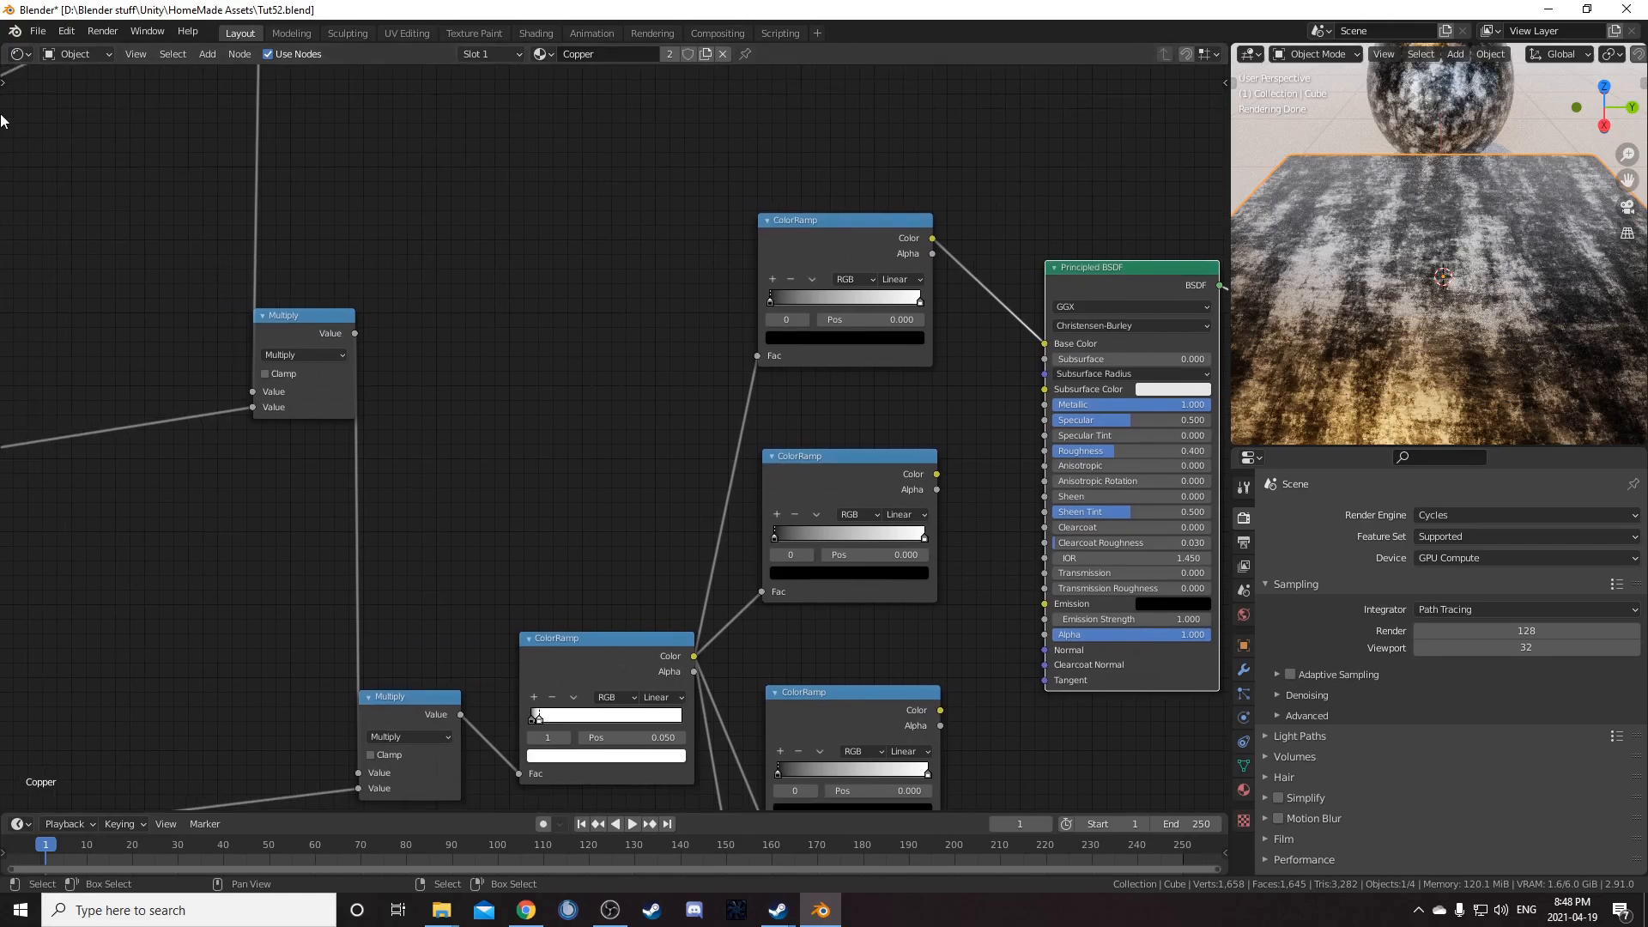
drag(4, 40, 423, 147)
click(18, 55)
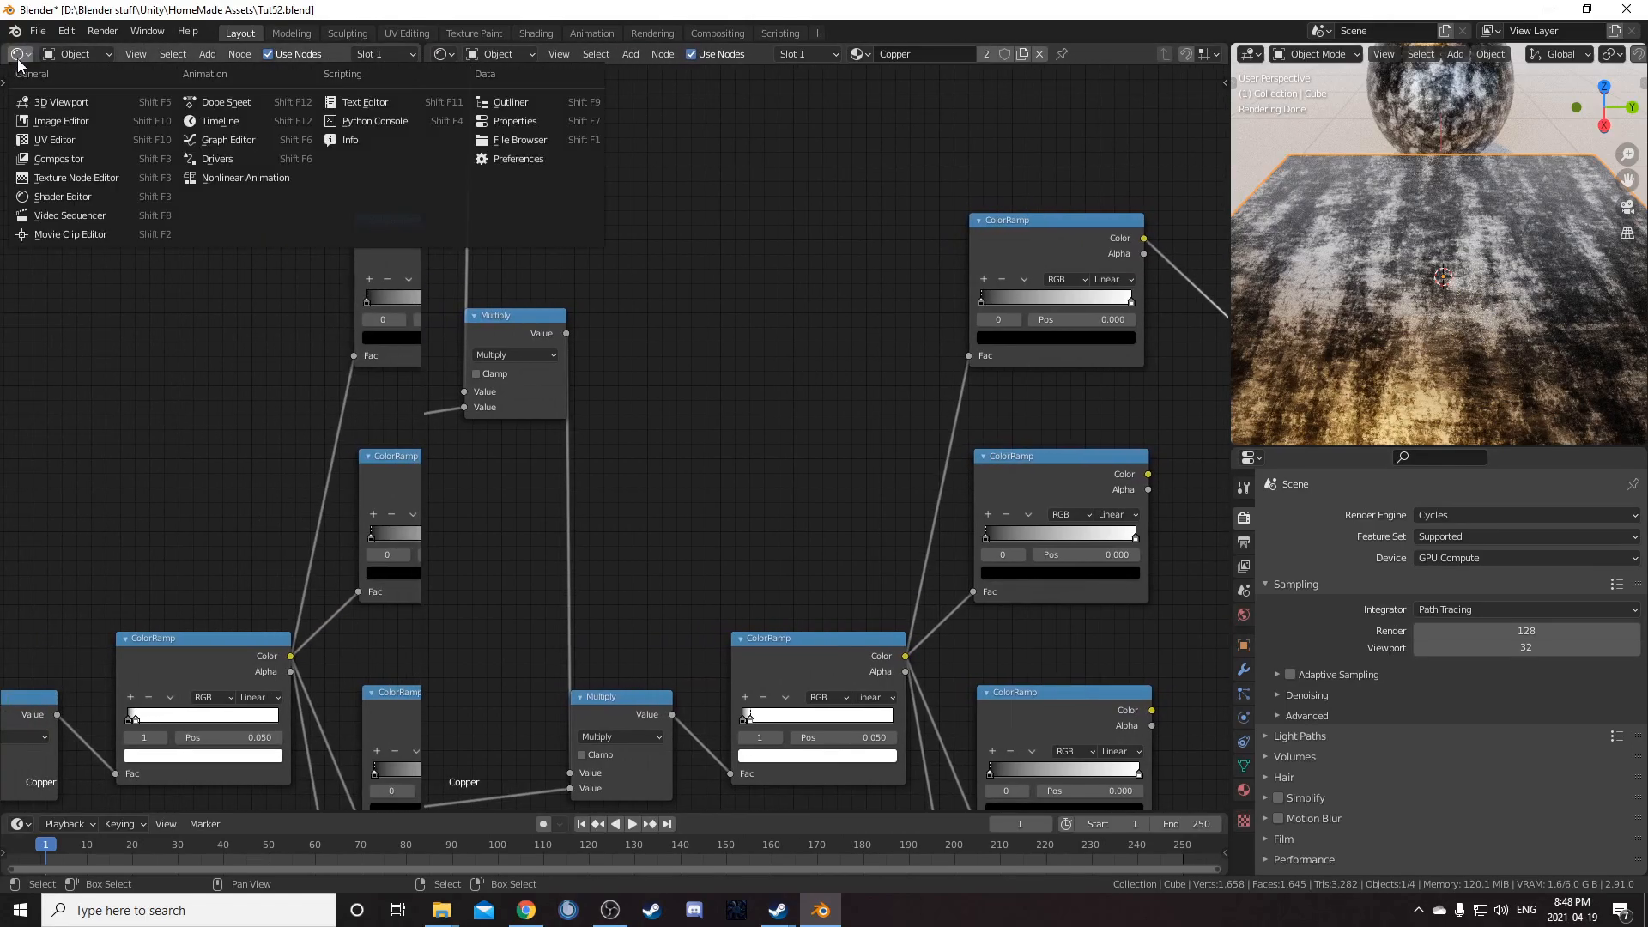
click(60, 121)
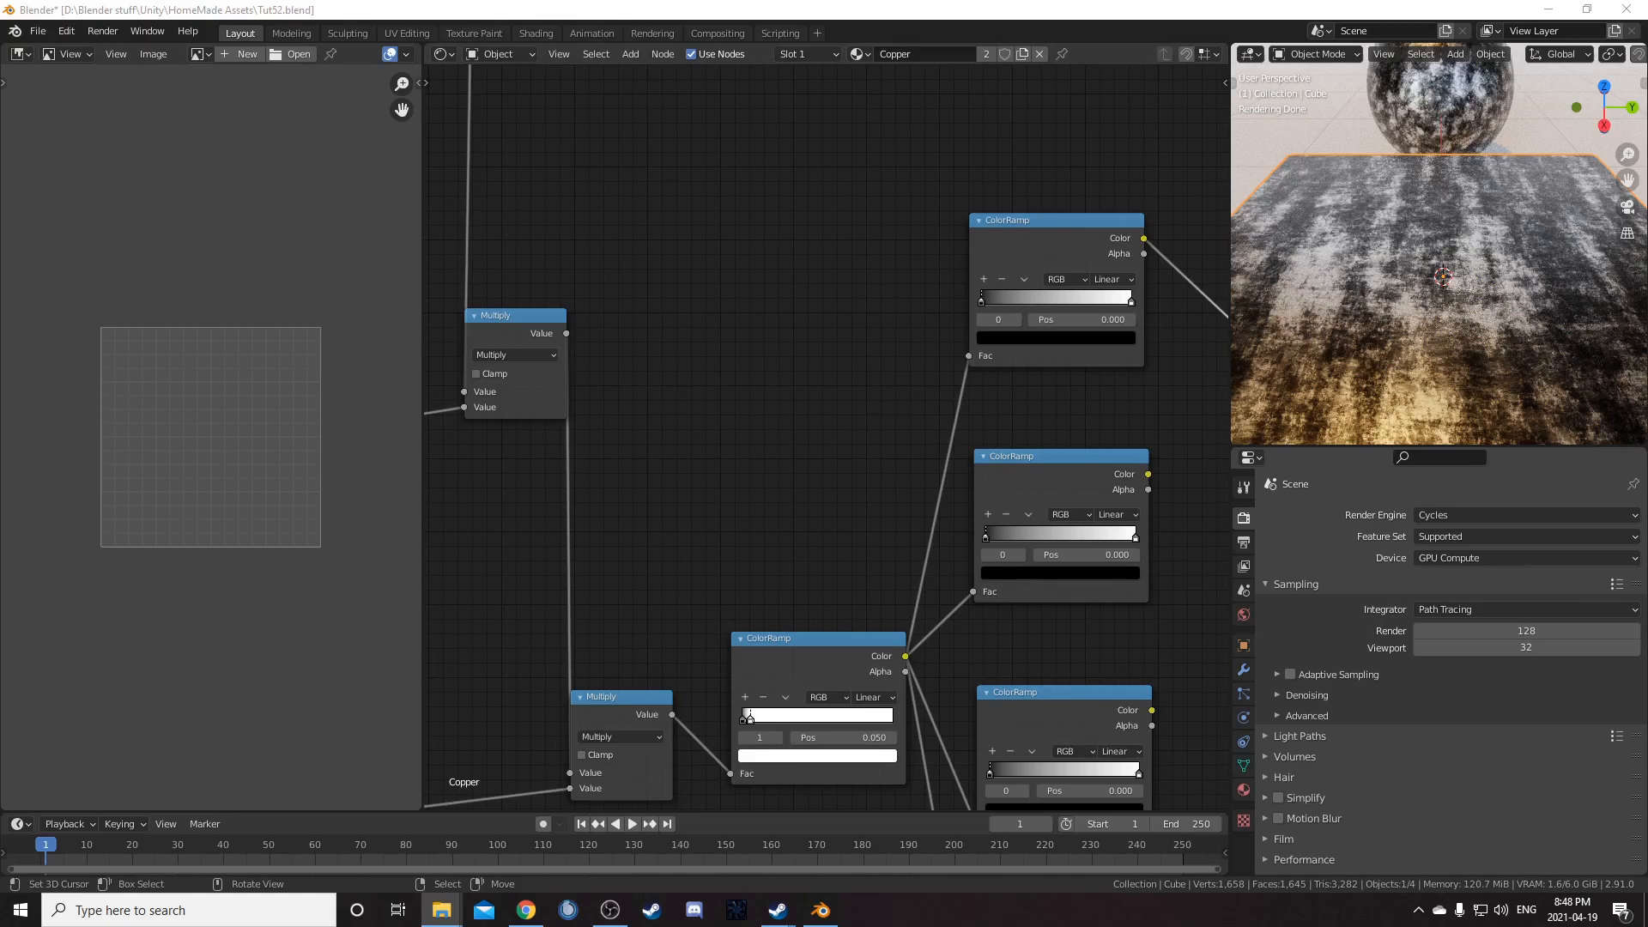
Step: Open Copper.jpg in the Image Editor and frame the top ColorRamp beside it
drag(1647, 400, 182, 400)
scroll(193, 429, down, 6)
middle_drag(950, 391, 584, 356)
scroll(755, 358, up, 7)
middle_drag(714, 329, 882, 441)
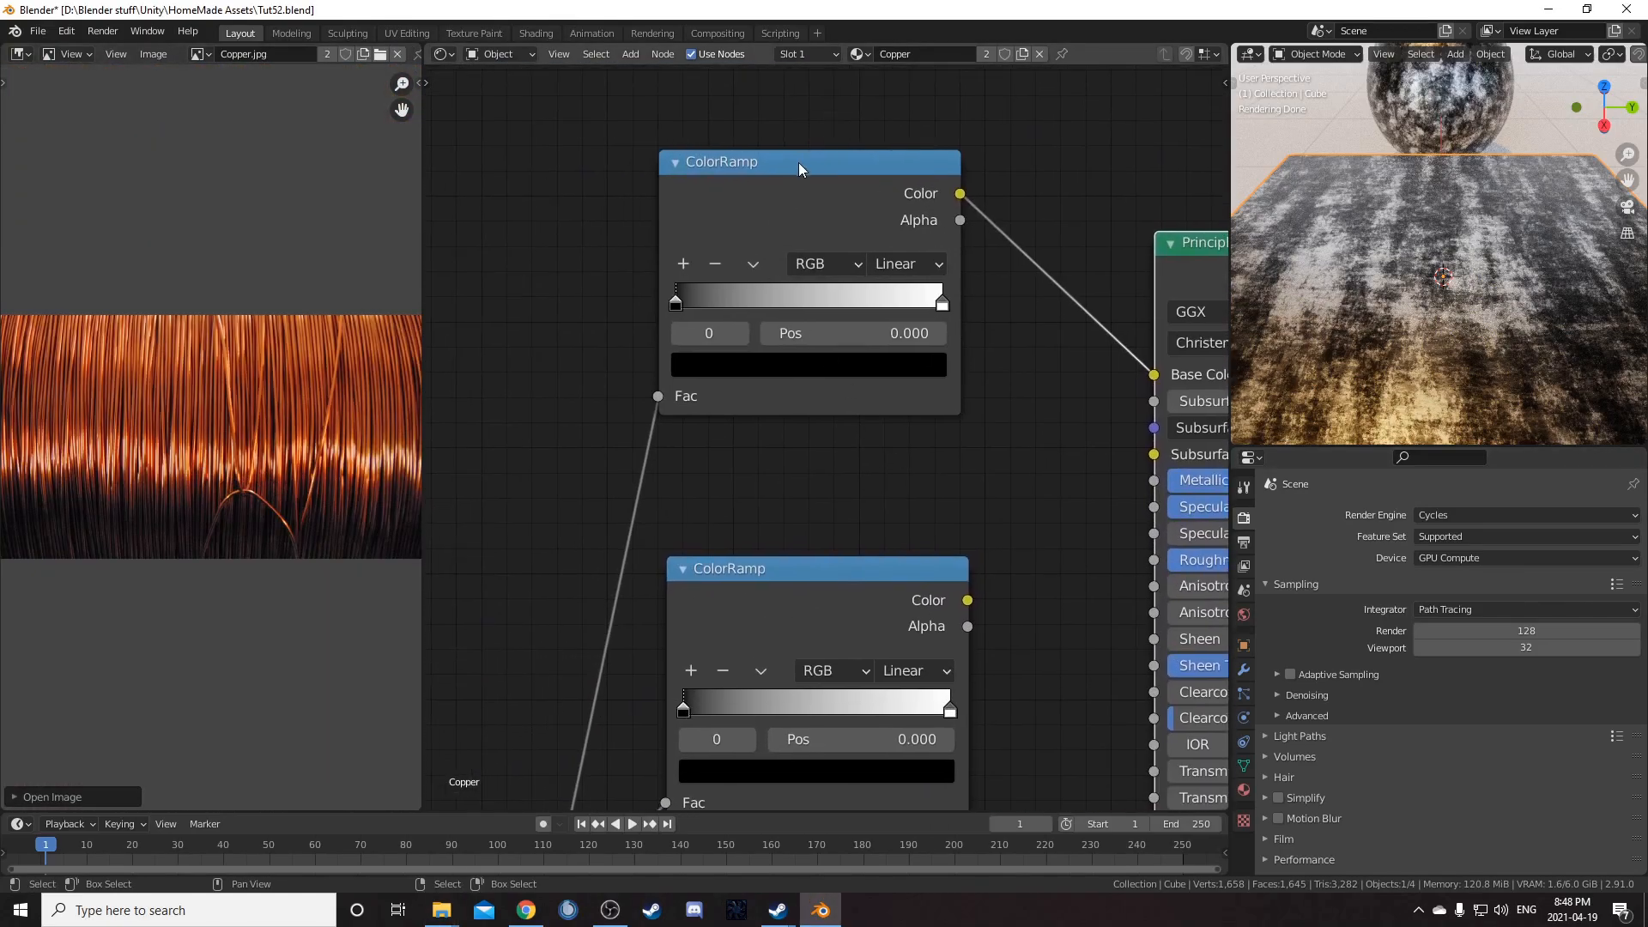
Step: Fill the top ColorRamp with stops sampled from the copper wires in Copper.jpg
drag(797, 164, 810, 173)
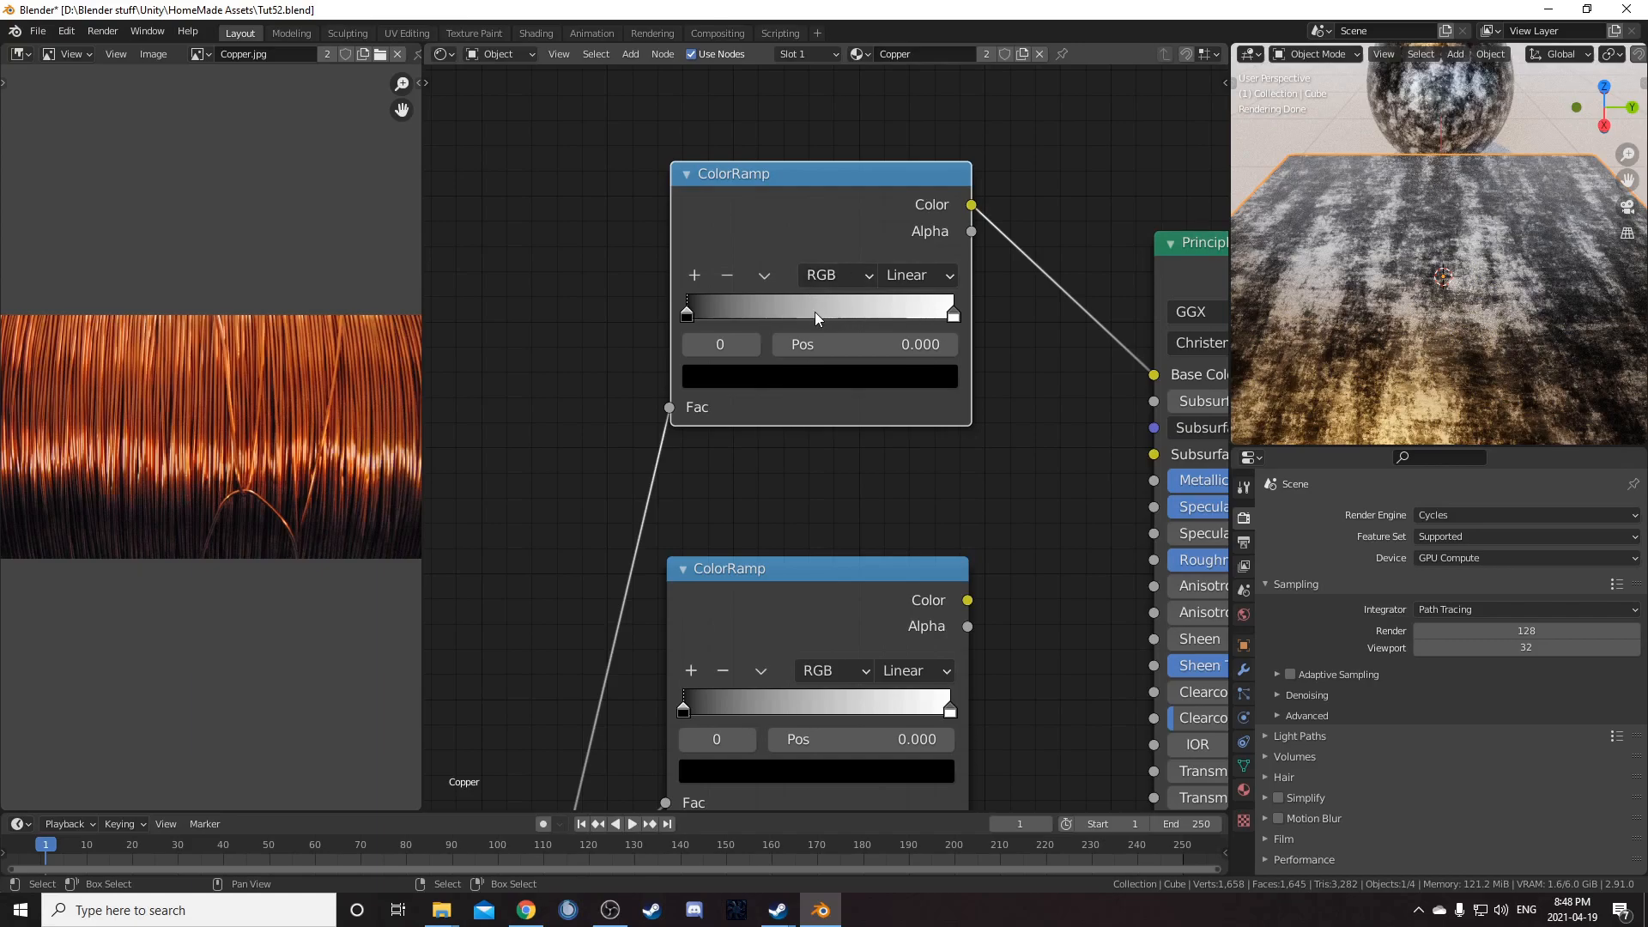
key(e)
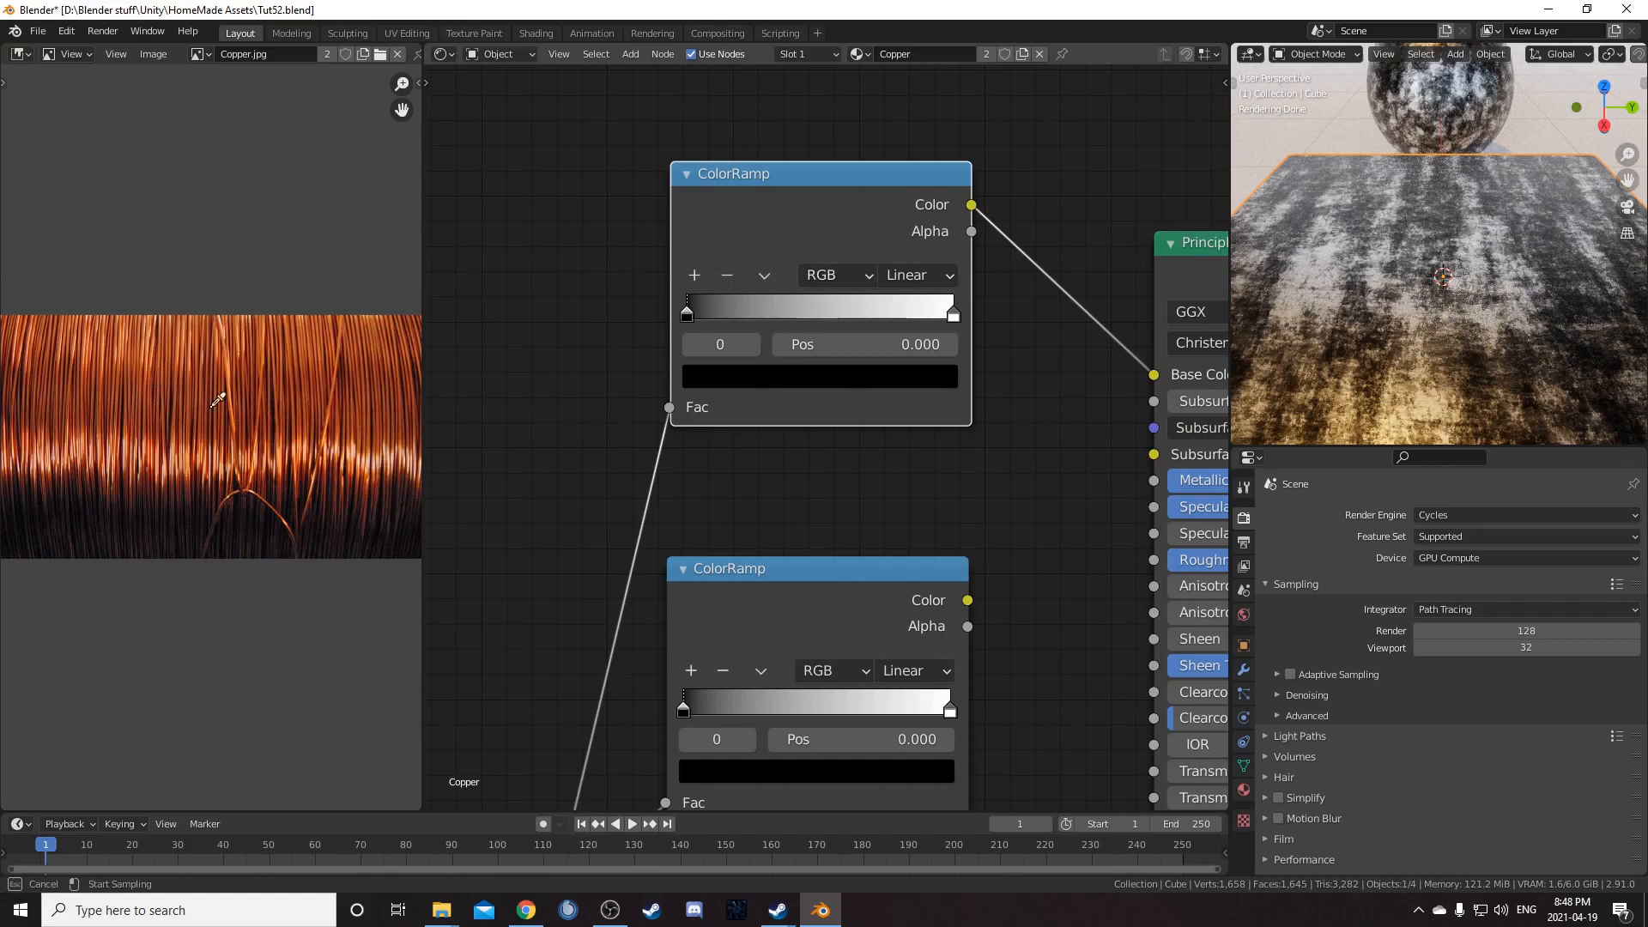
mouse_move(155, 399)
mouse_down()
mouse_move(243, 386)
mouse_move(228, 422)
mouse_move(198, 434)
mouse_up()
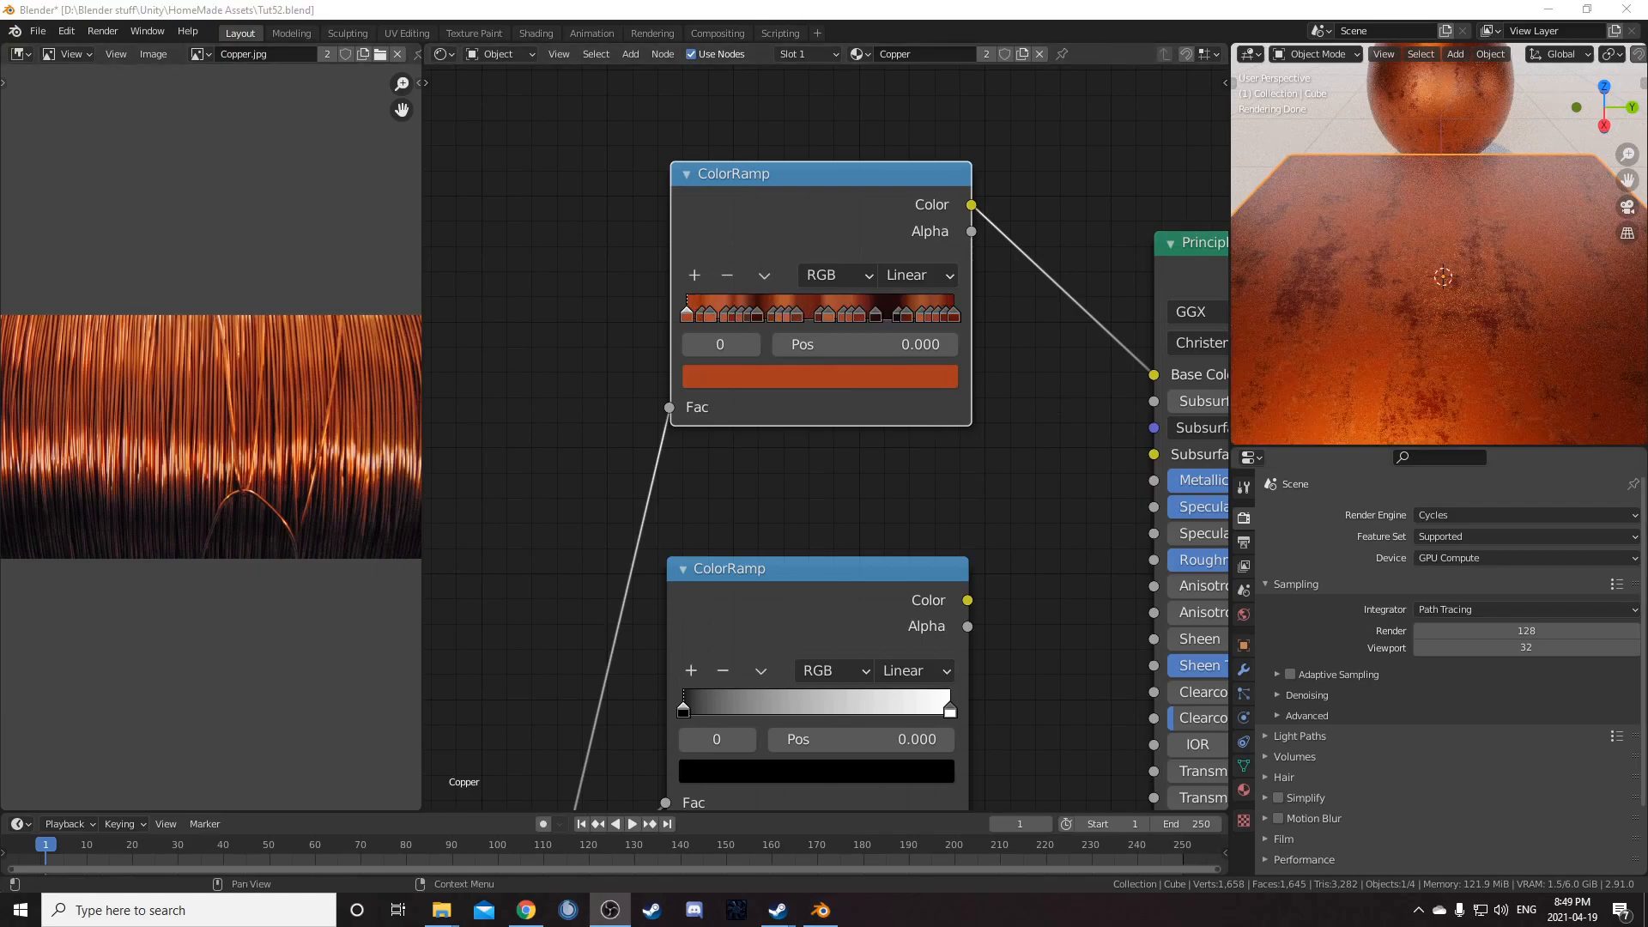
Step: Open CopperTarnish.jpg and give the top ColorRamp's last stop, at position 1.000, a light teal sampled from it
drag(167, 483, 172, 486)
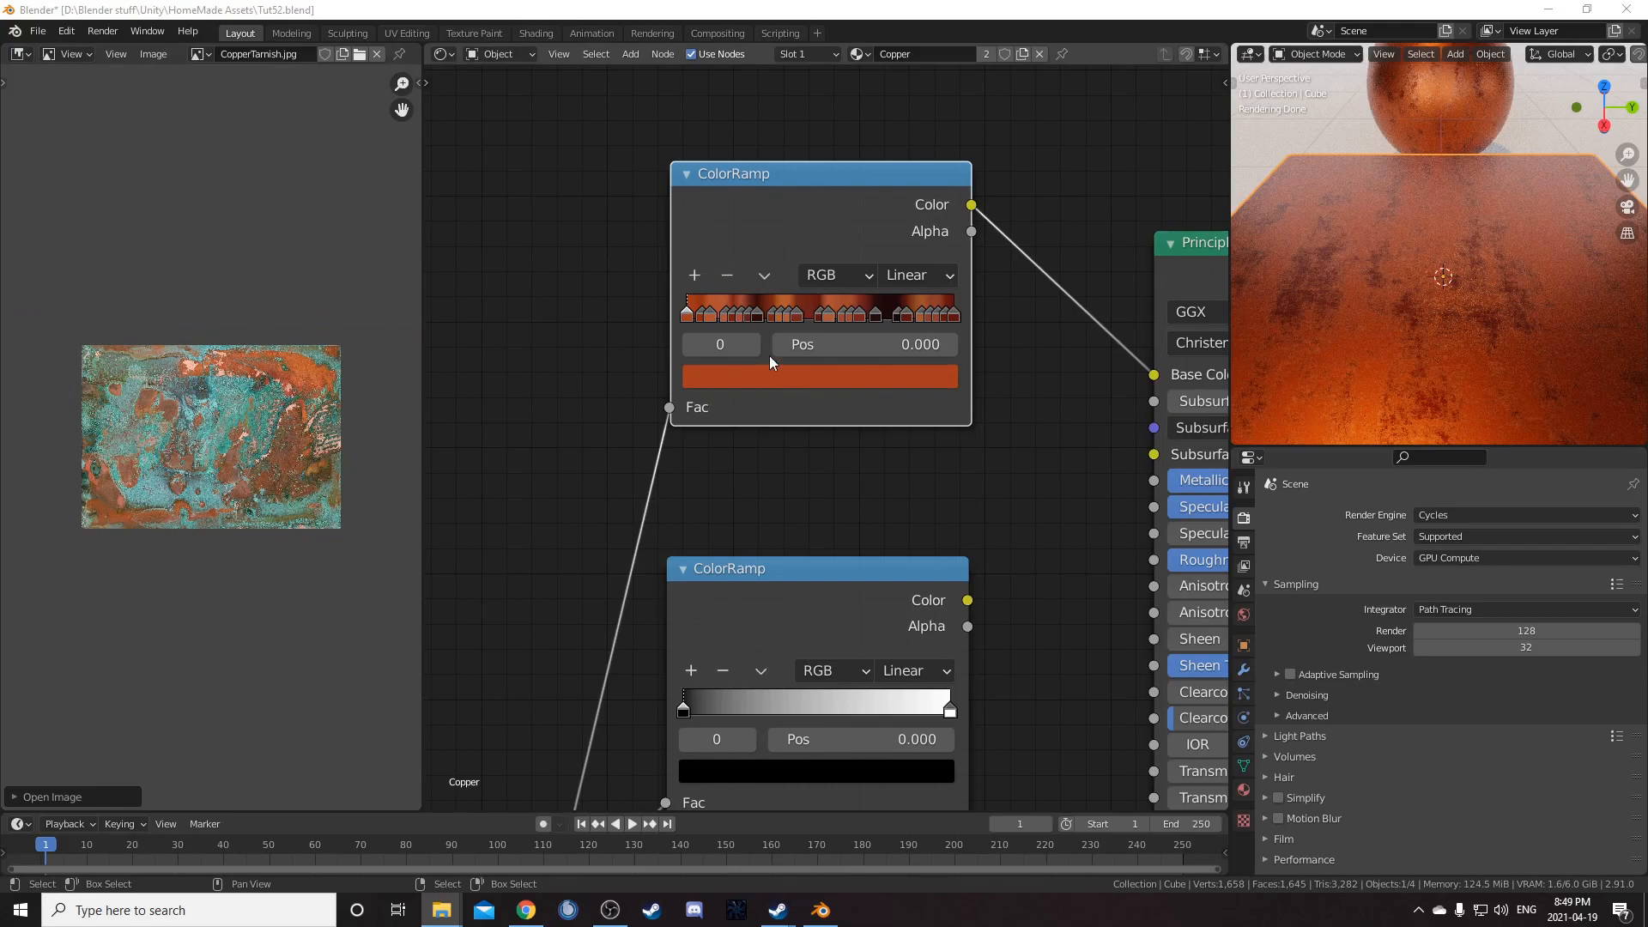
scroll(941, 336, up, 3)
click(1030, 246)
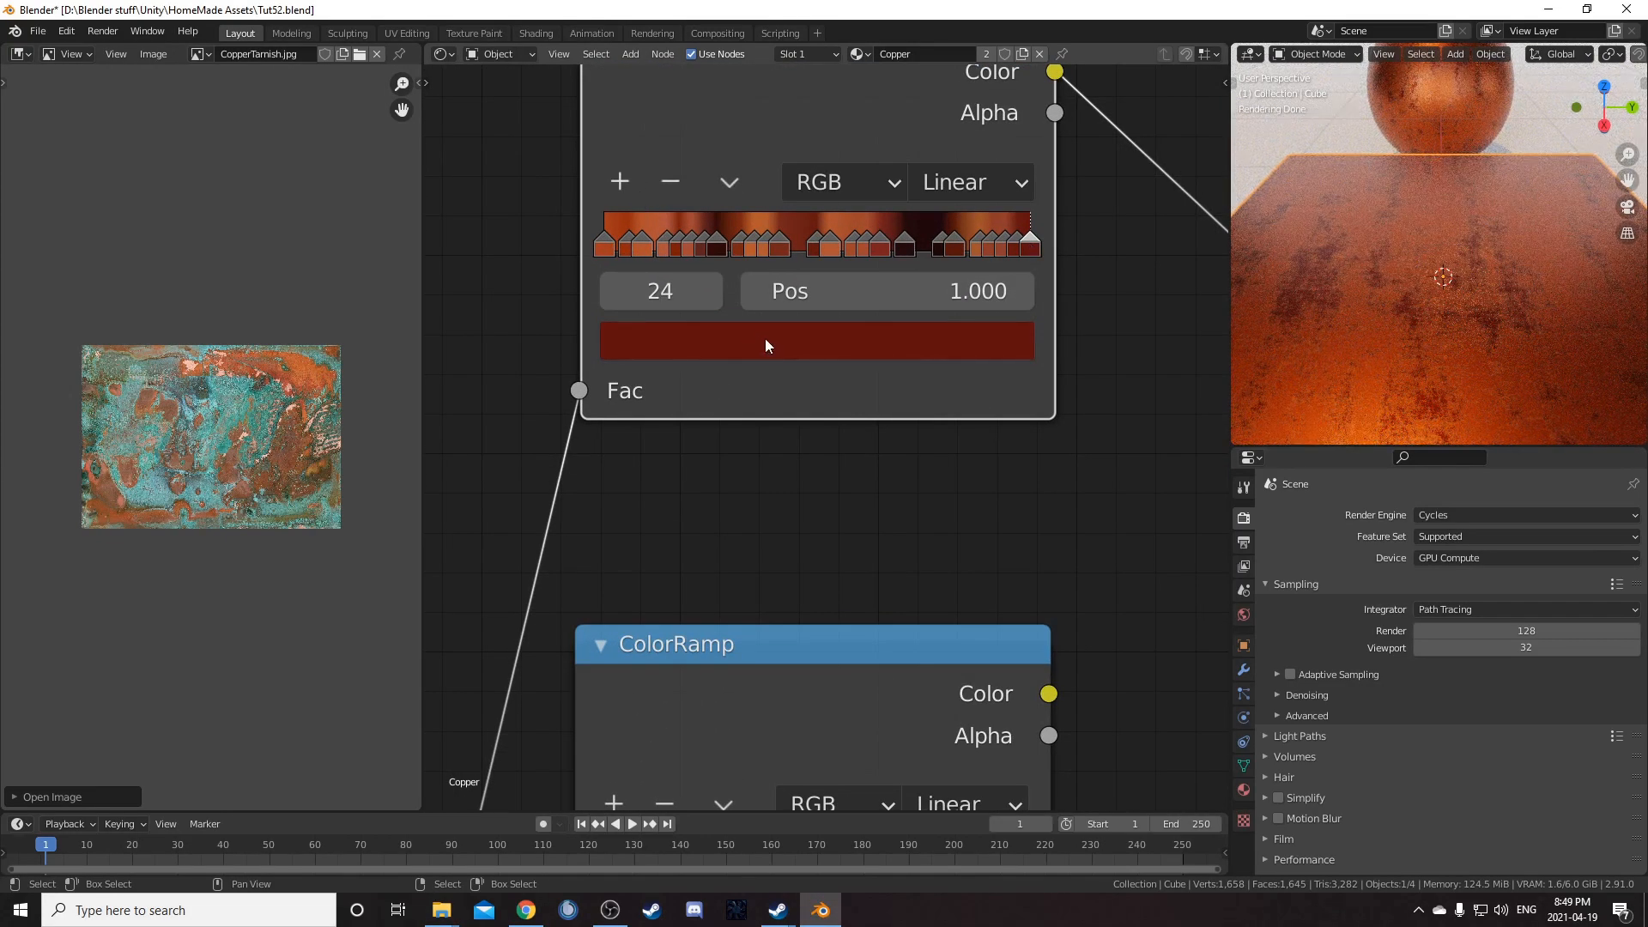
key(e)
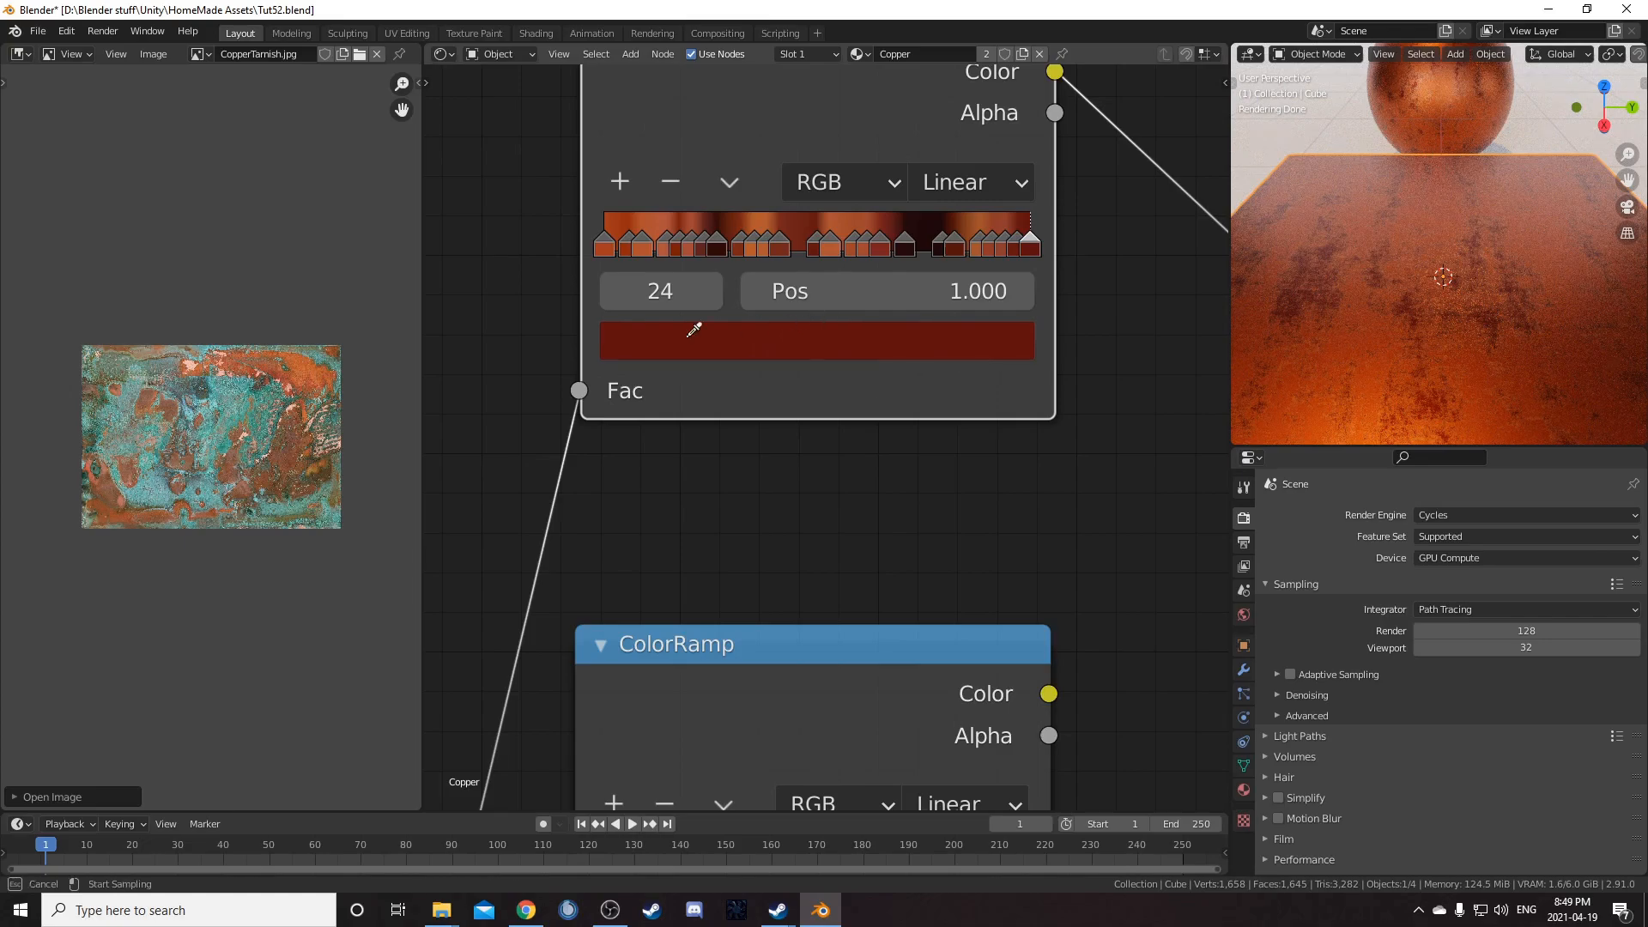
click(217, 403)
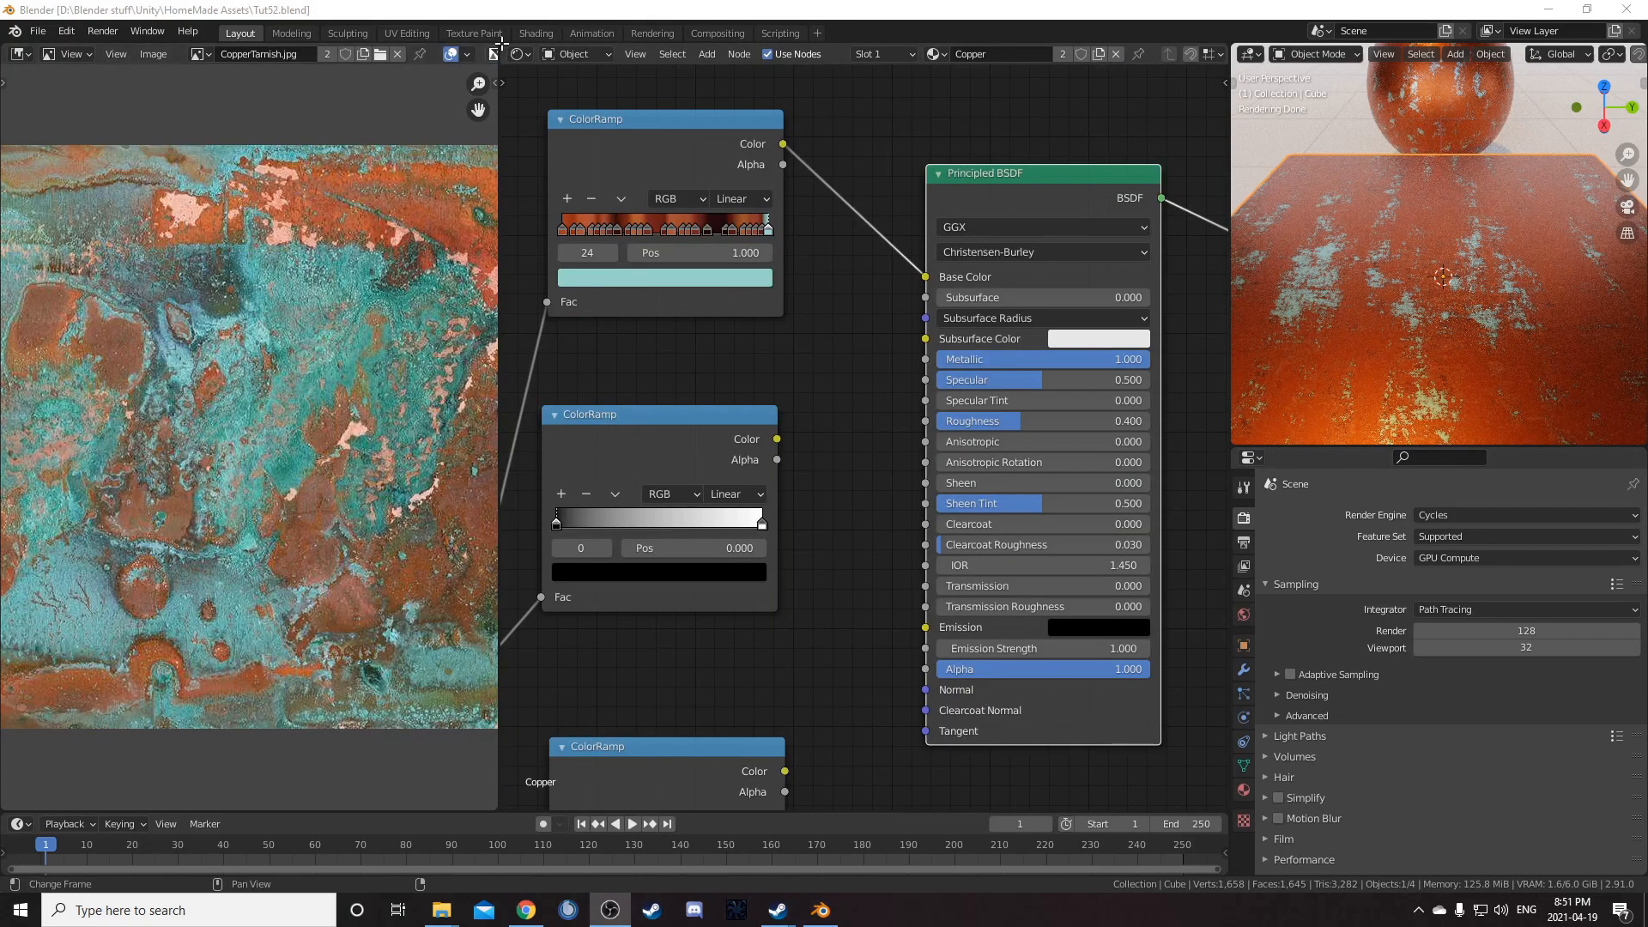
Step: Close the Image Editor area and preview the second stacked ColorRamp's output on the cube
drag(501, 43, 258, 51)
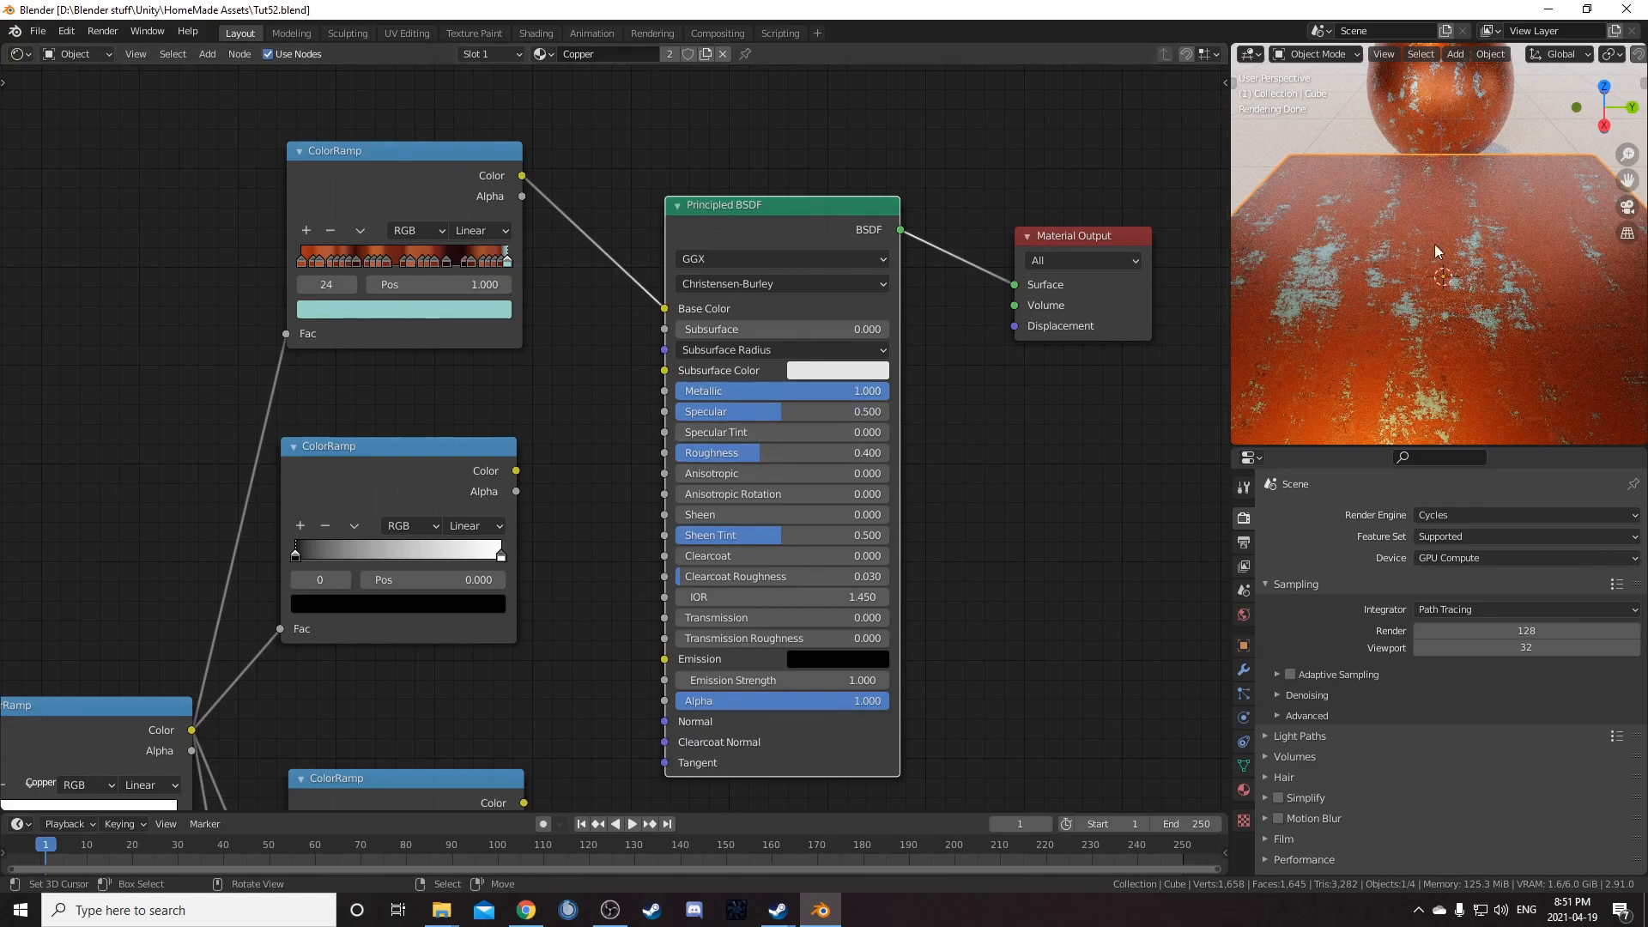
scroll(245, 608, up, 4)
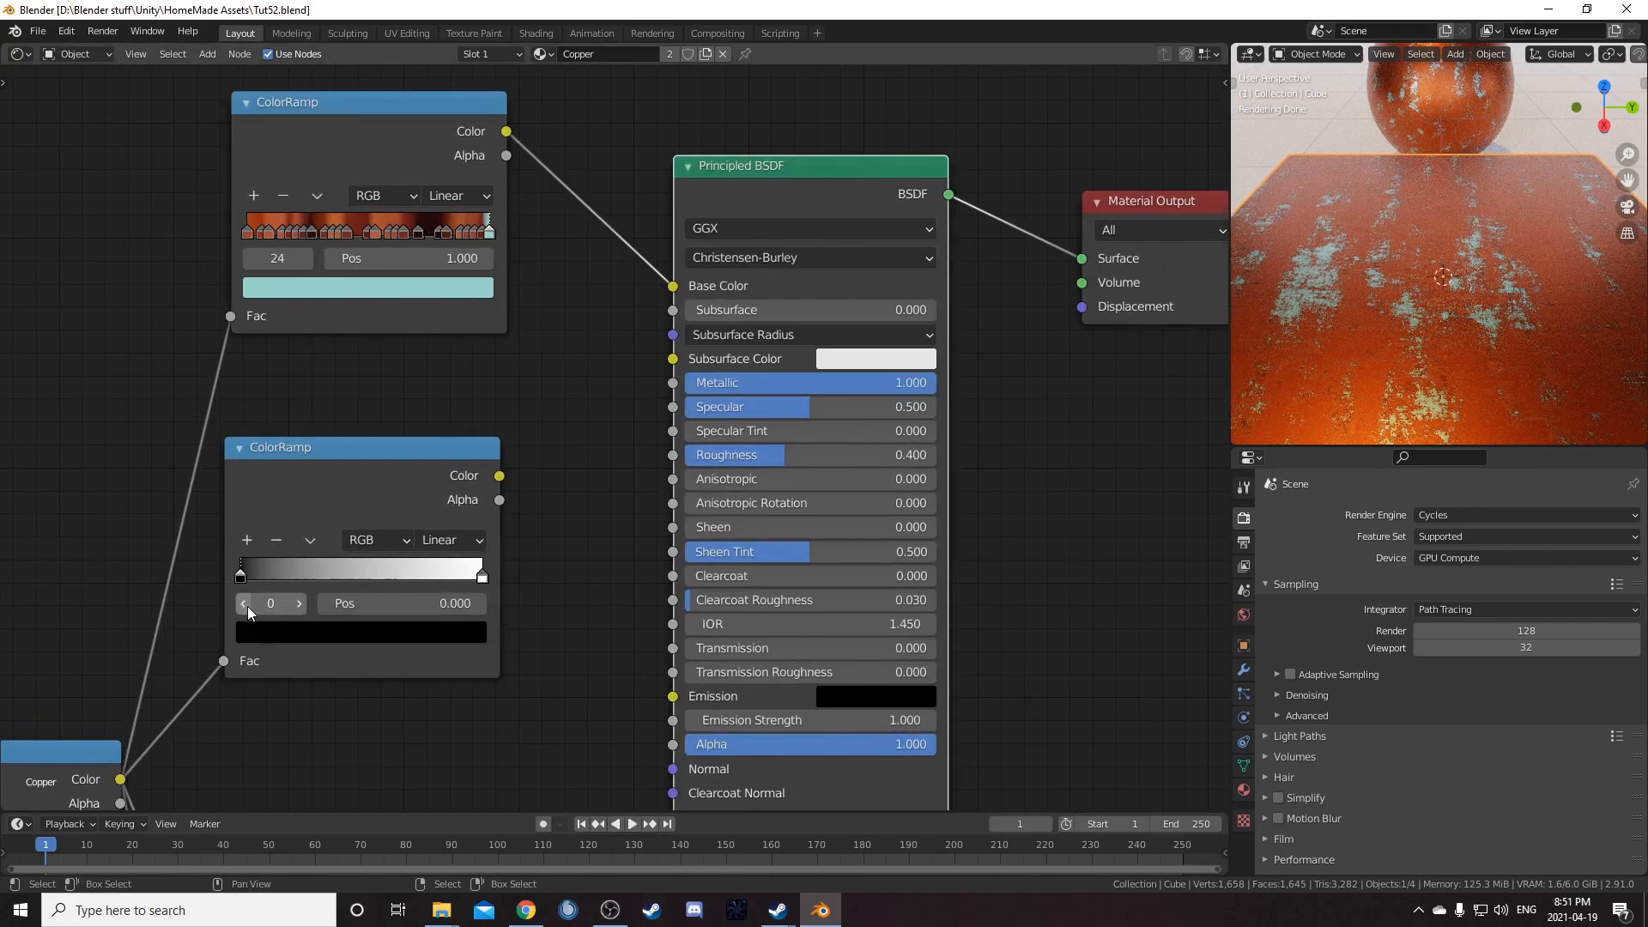
ctrl+shift+click(441, 412)
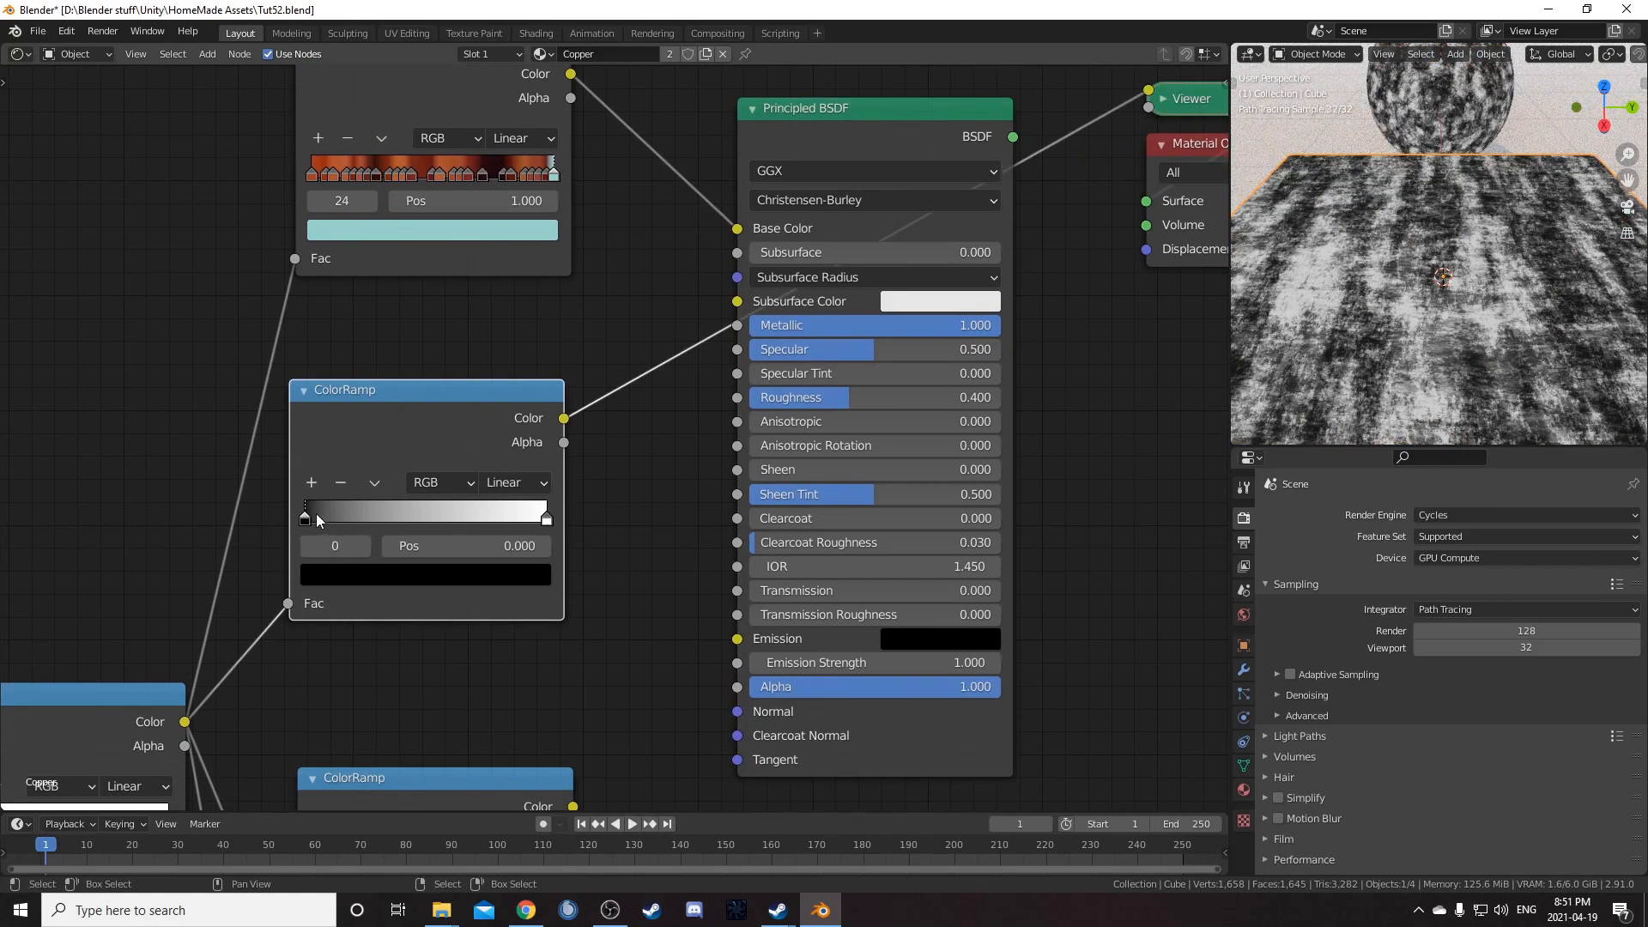
Step: Set the second stacked ColorRamp to switch sharply from white to black at about position 0.392
click(449, 546)
text(.39)
key(Return)
click(545, 518)
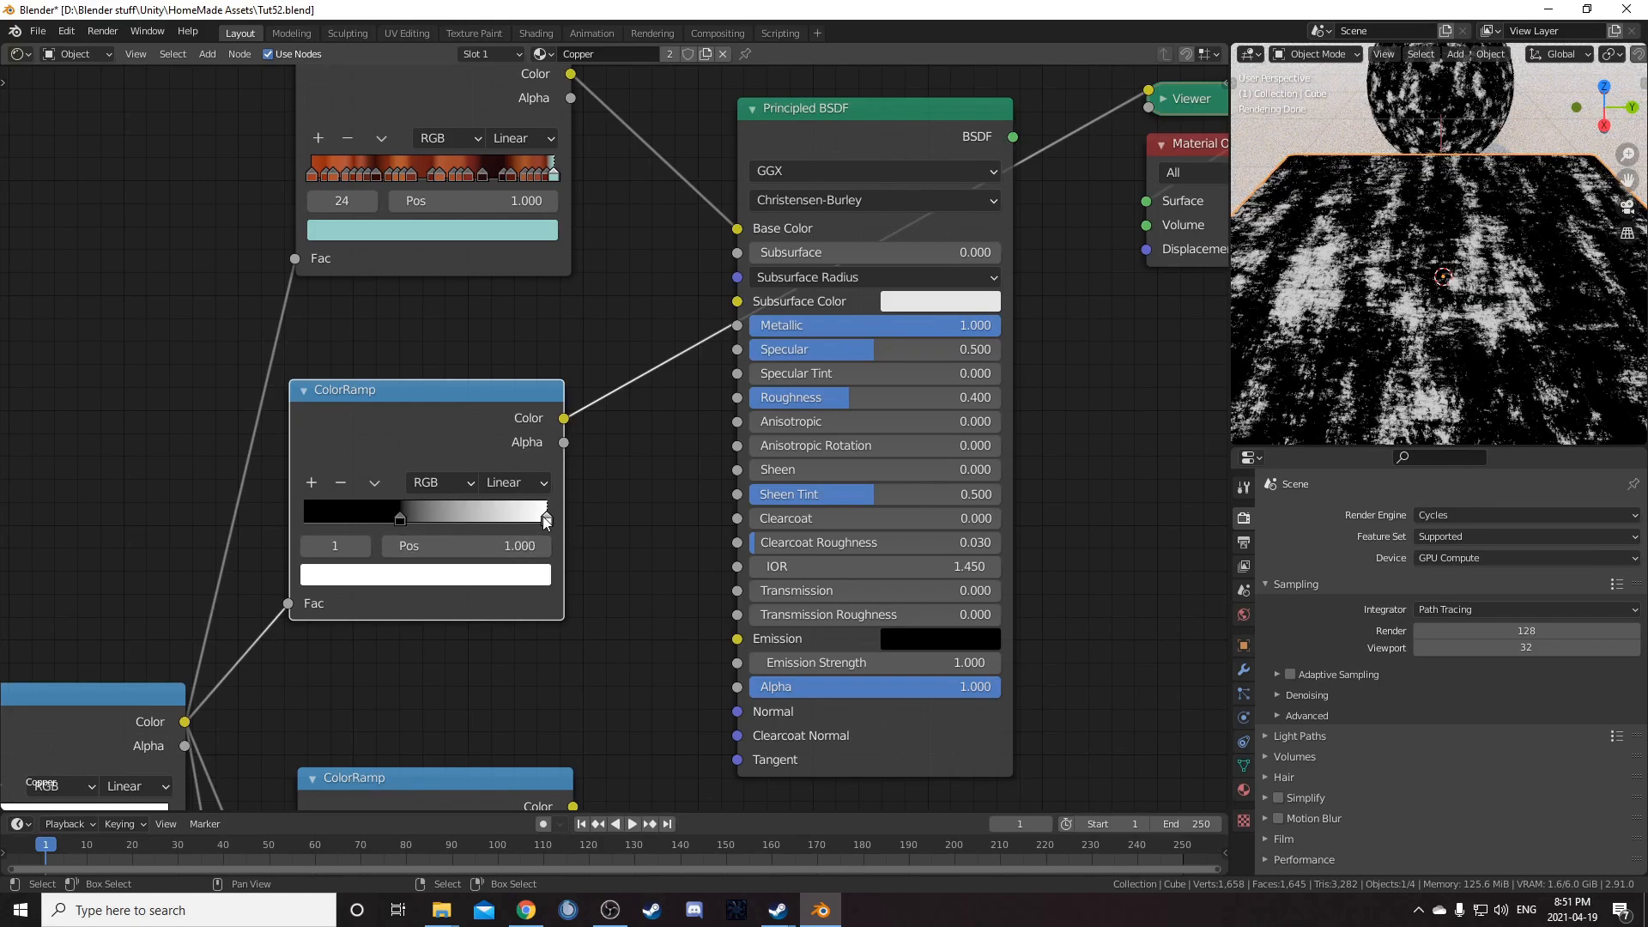
click(515, 543)
key(Return)
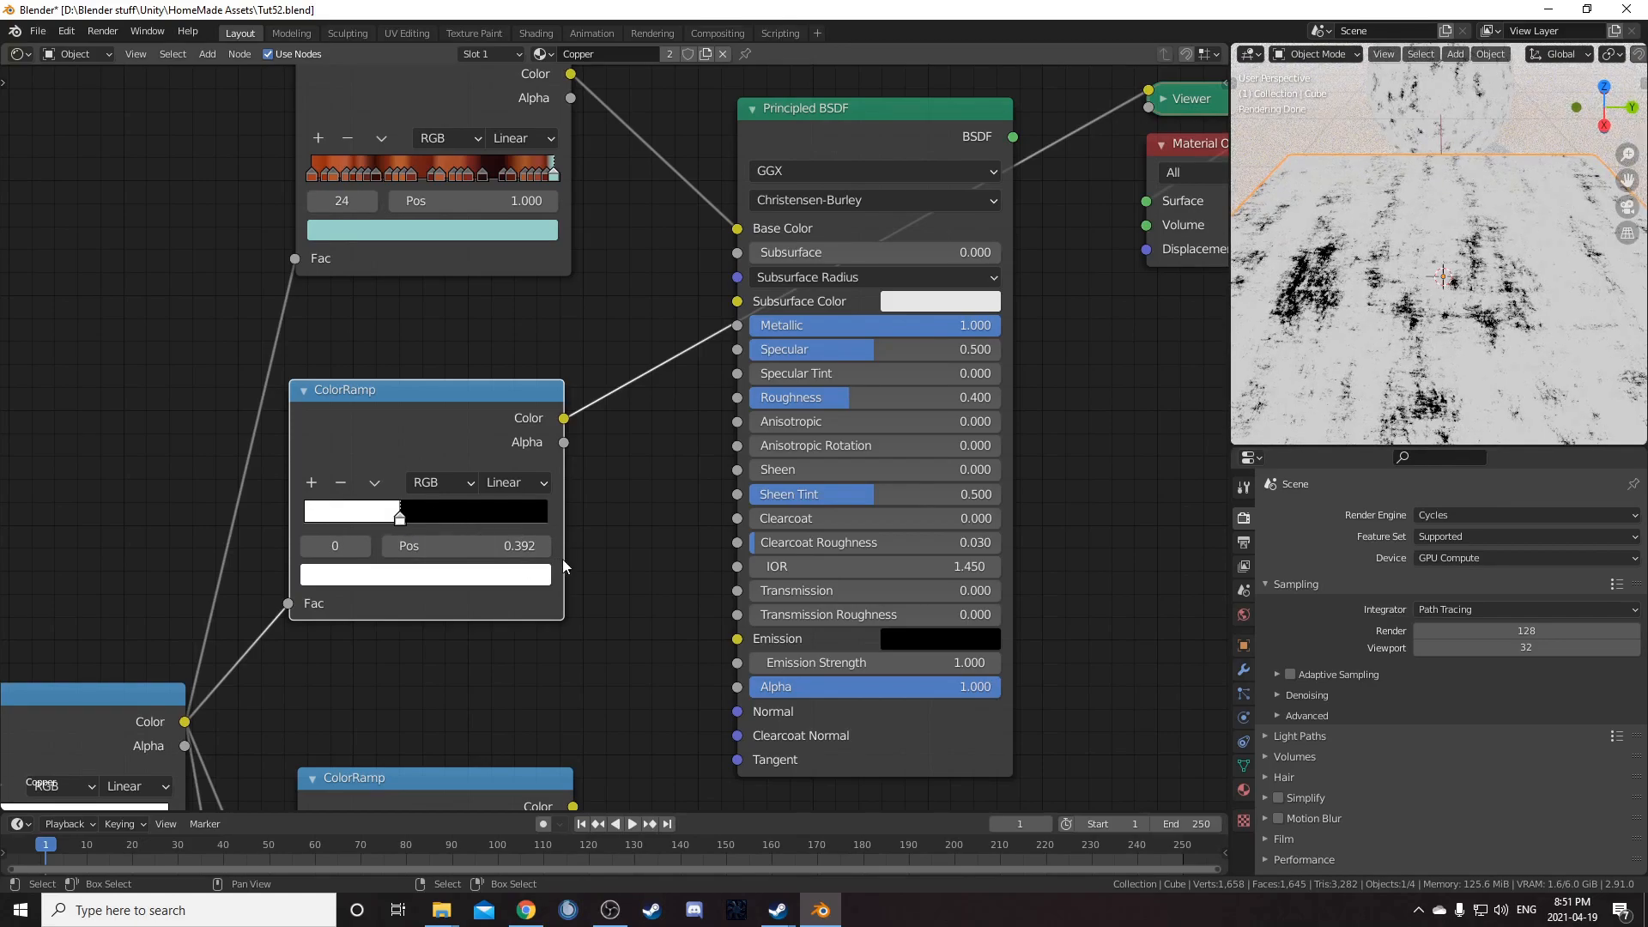
Step: Connect the second ColorRamp's Color to the Principled BSDF's Metallic input and preview the full shader on the cube from several angles
scroll(562, 559, down, 3)
middle_drag(562, 559, 515, 584)
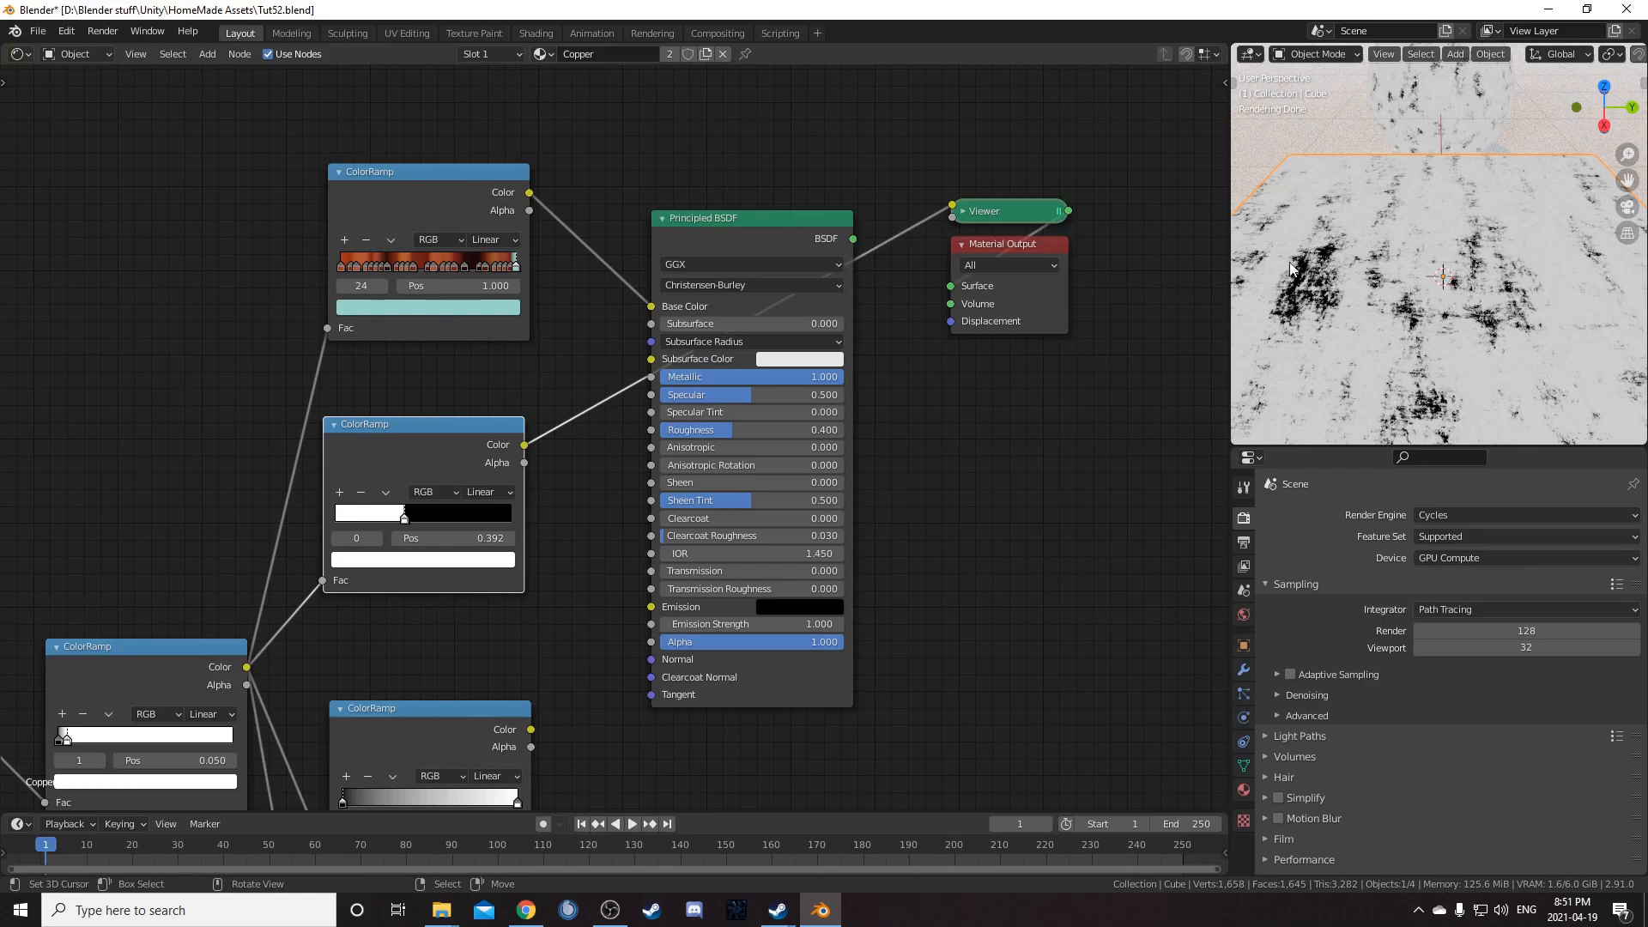
drag(531, 447, 526, 446)
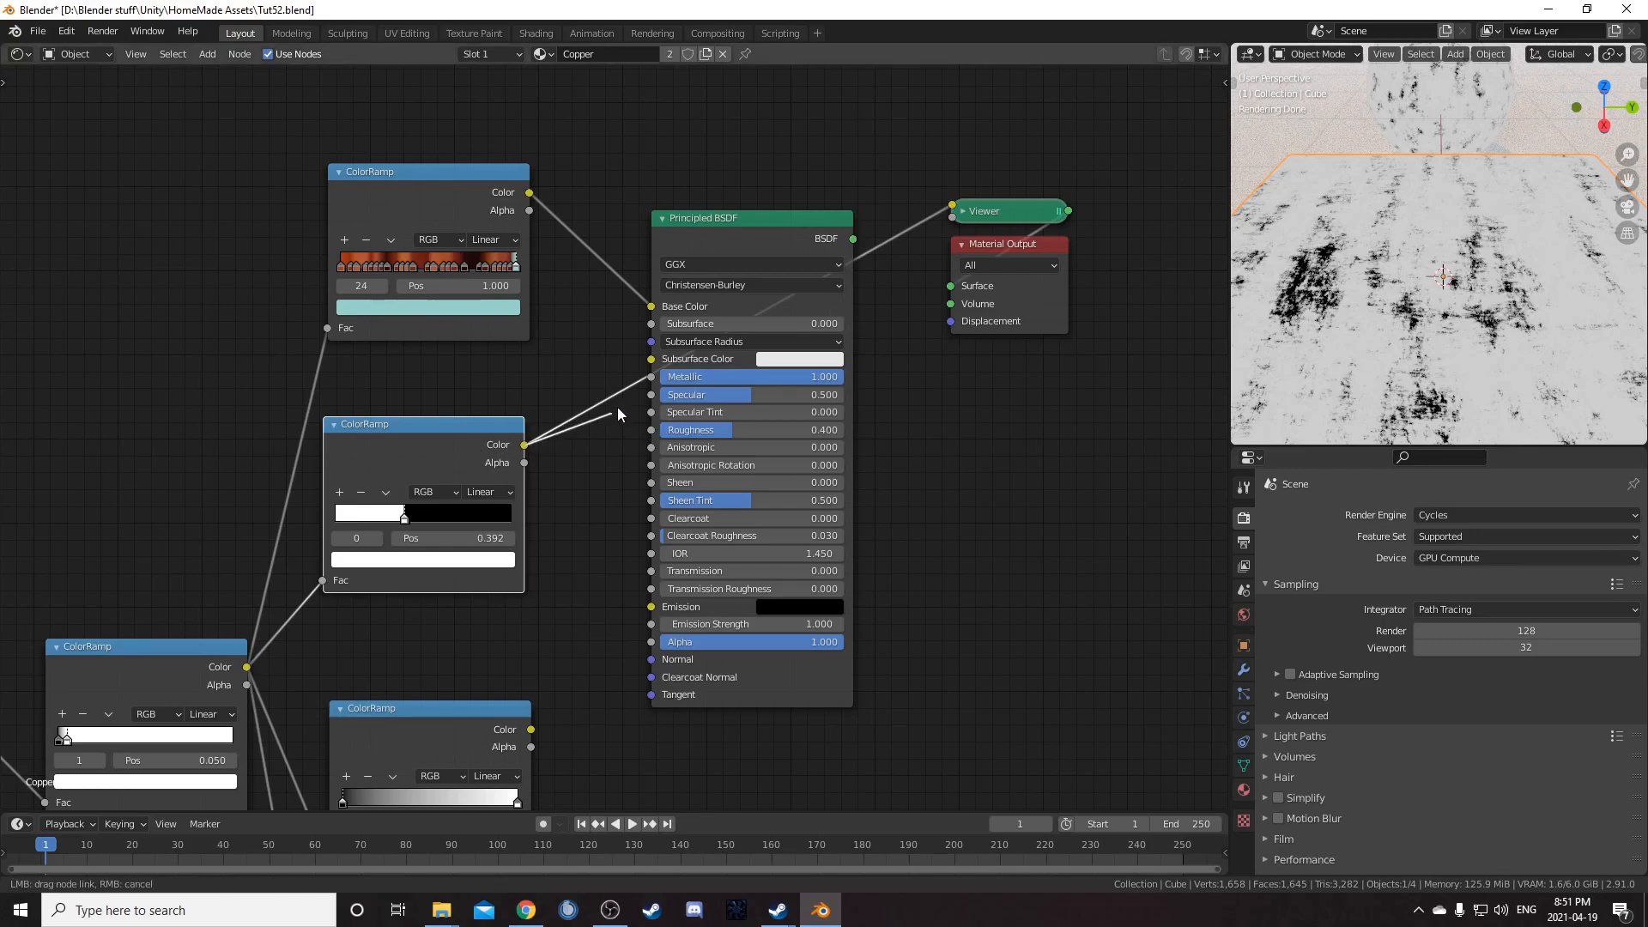
ctrl+shift+click(766, 245)
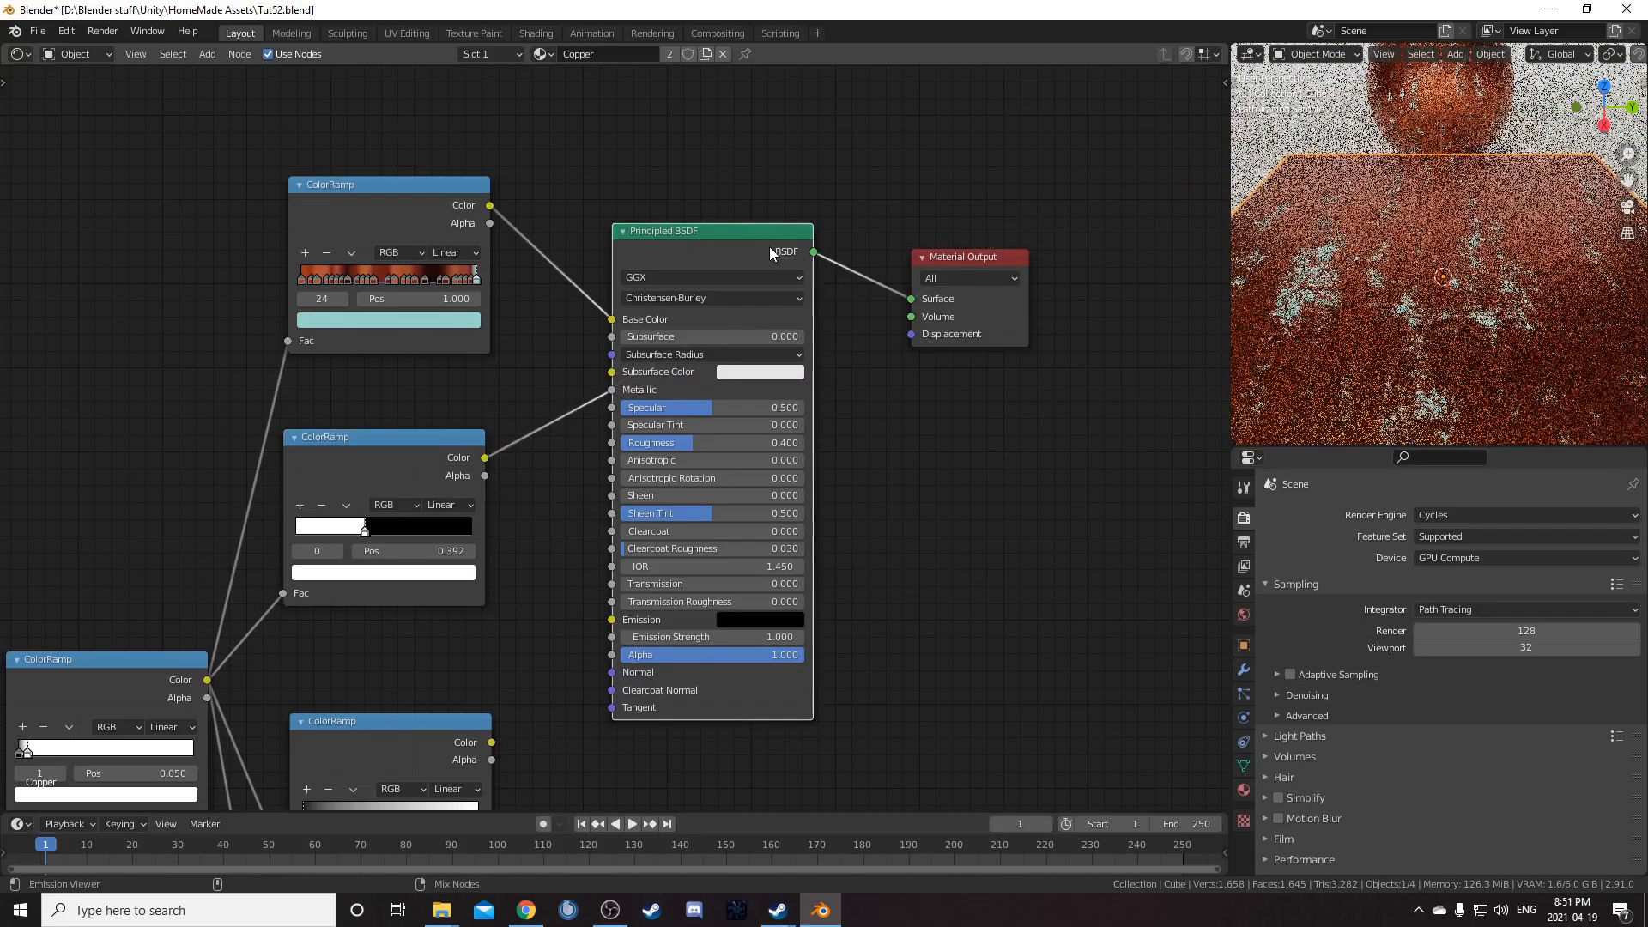
middle_drag(1440, 301, 1526, 312)
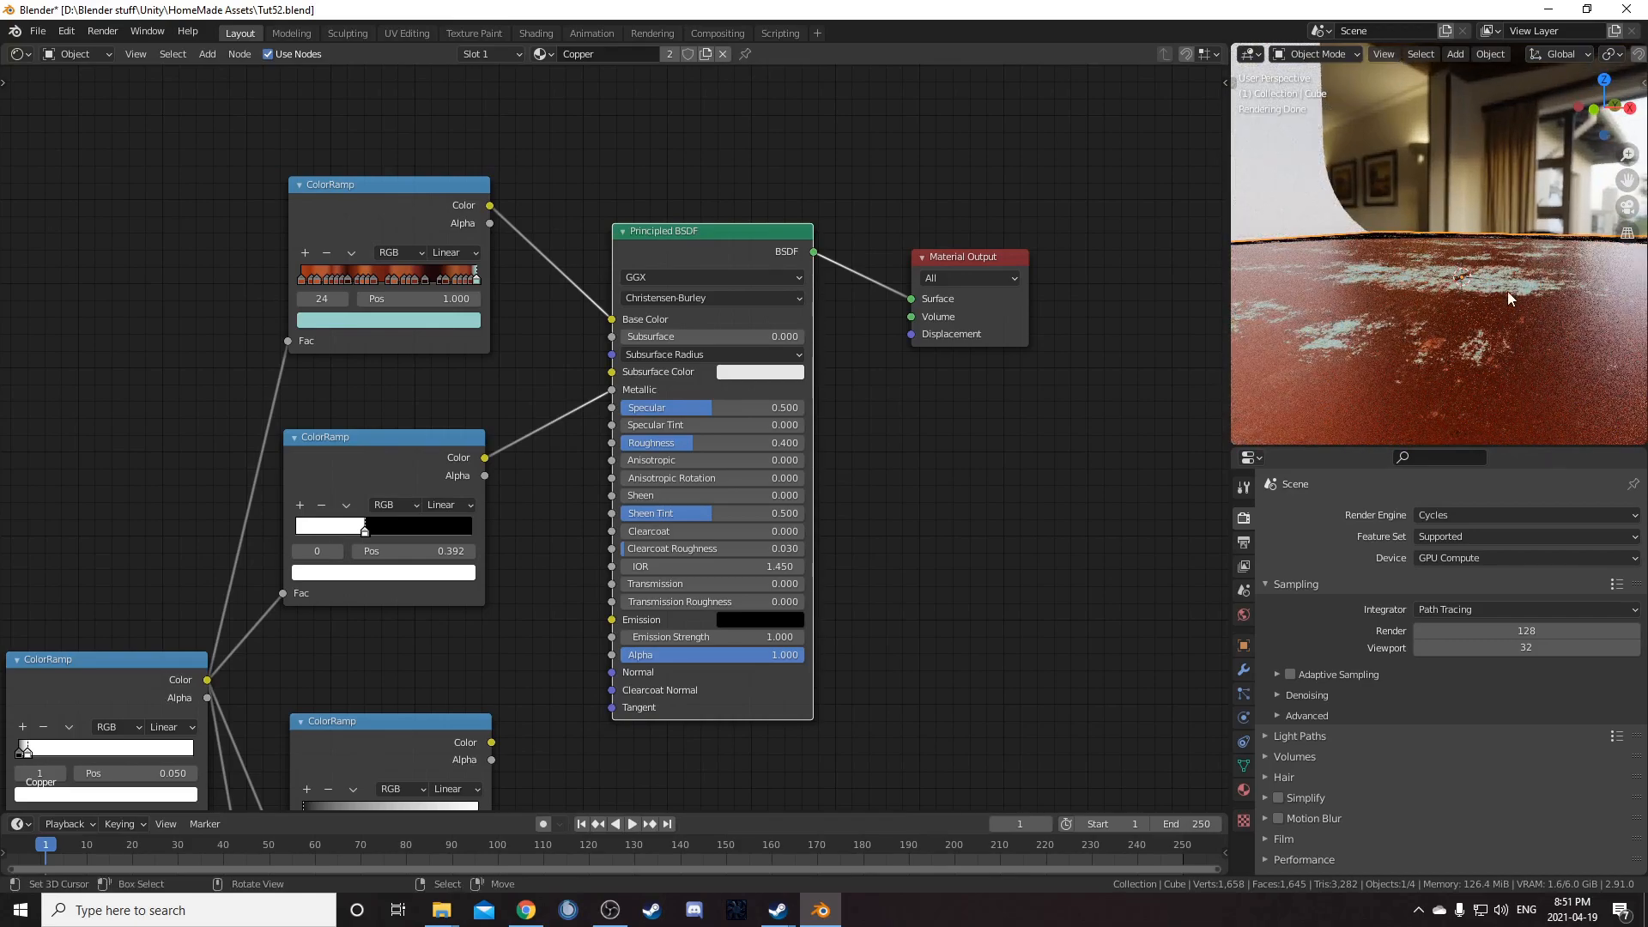
middle_drag(1526, 290, 1461, 333)
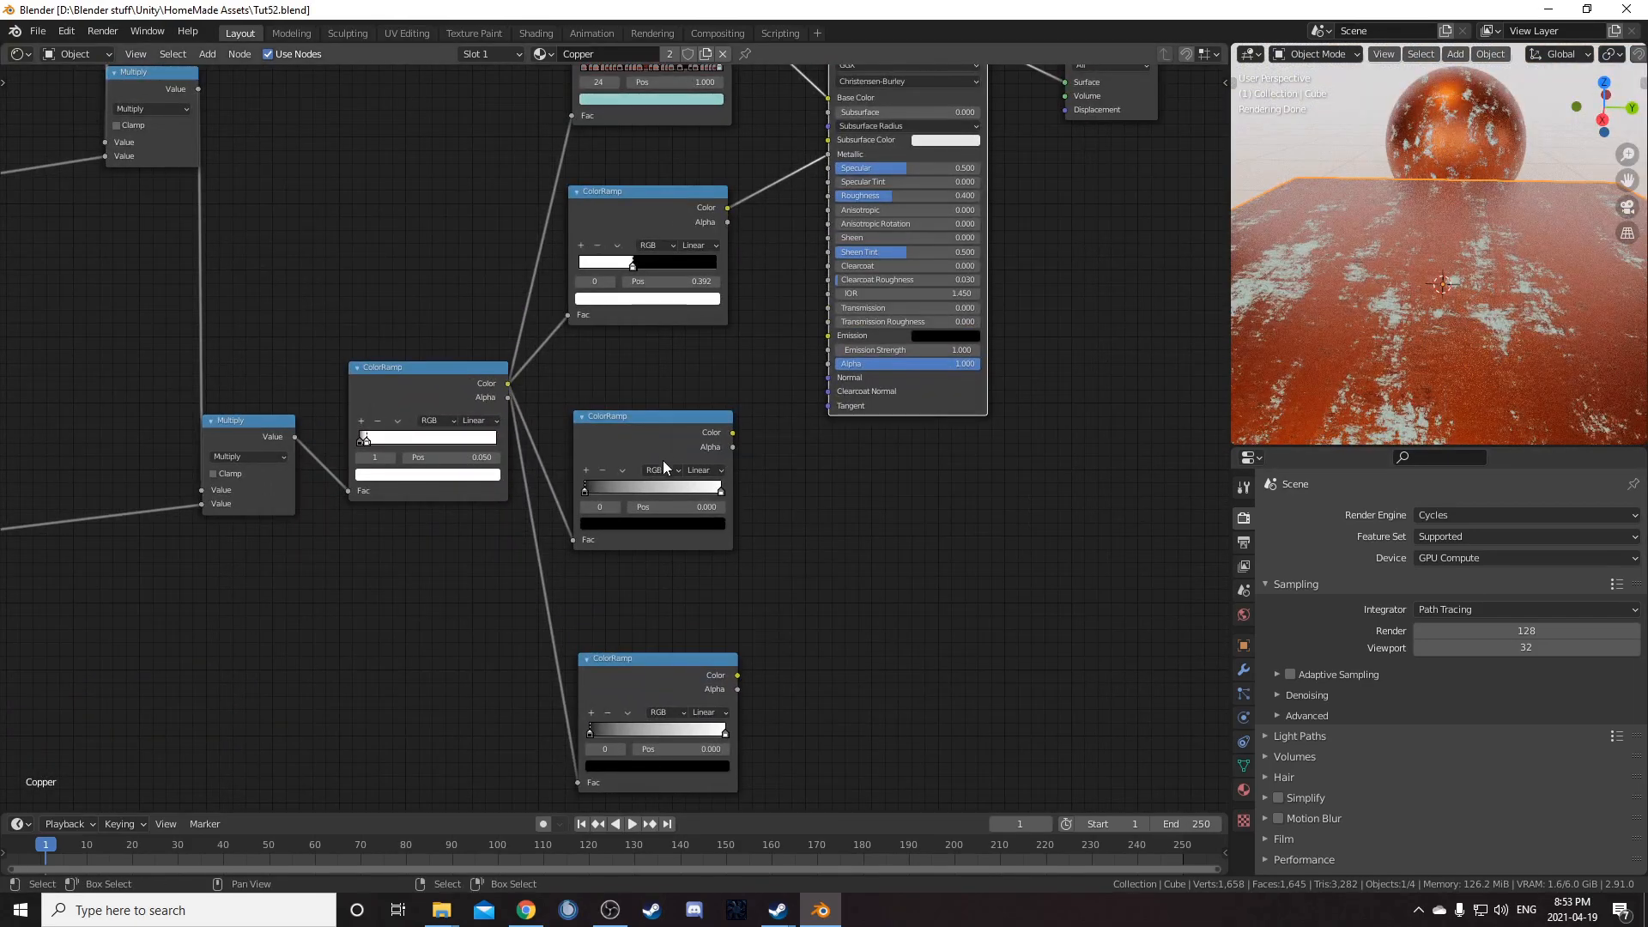
Step: Set the third ColorRamp's first stop to position 0.640 and its colour to mid-grey with a value of 0.5
scroll(663, 460, up, 1)
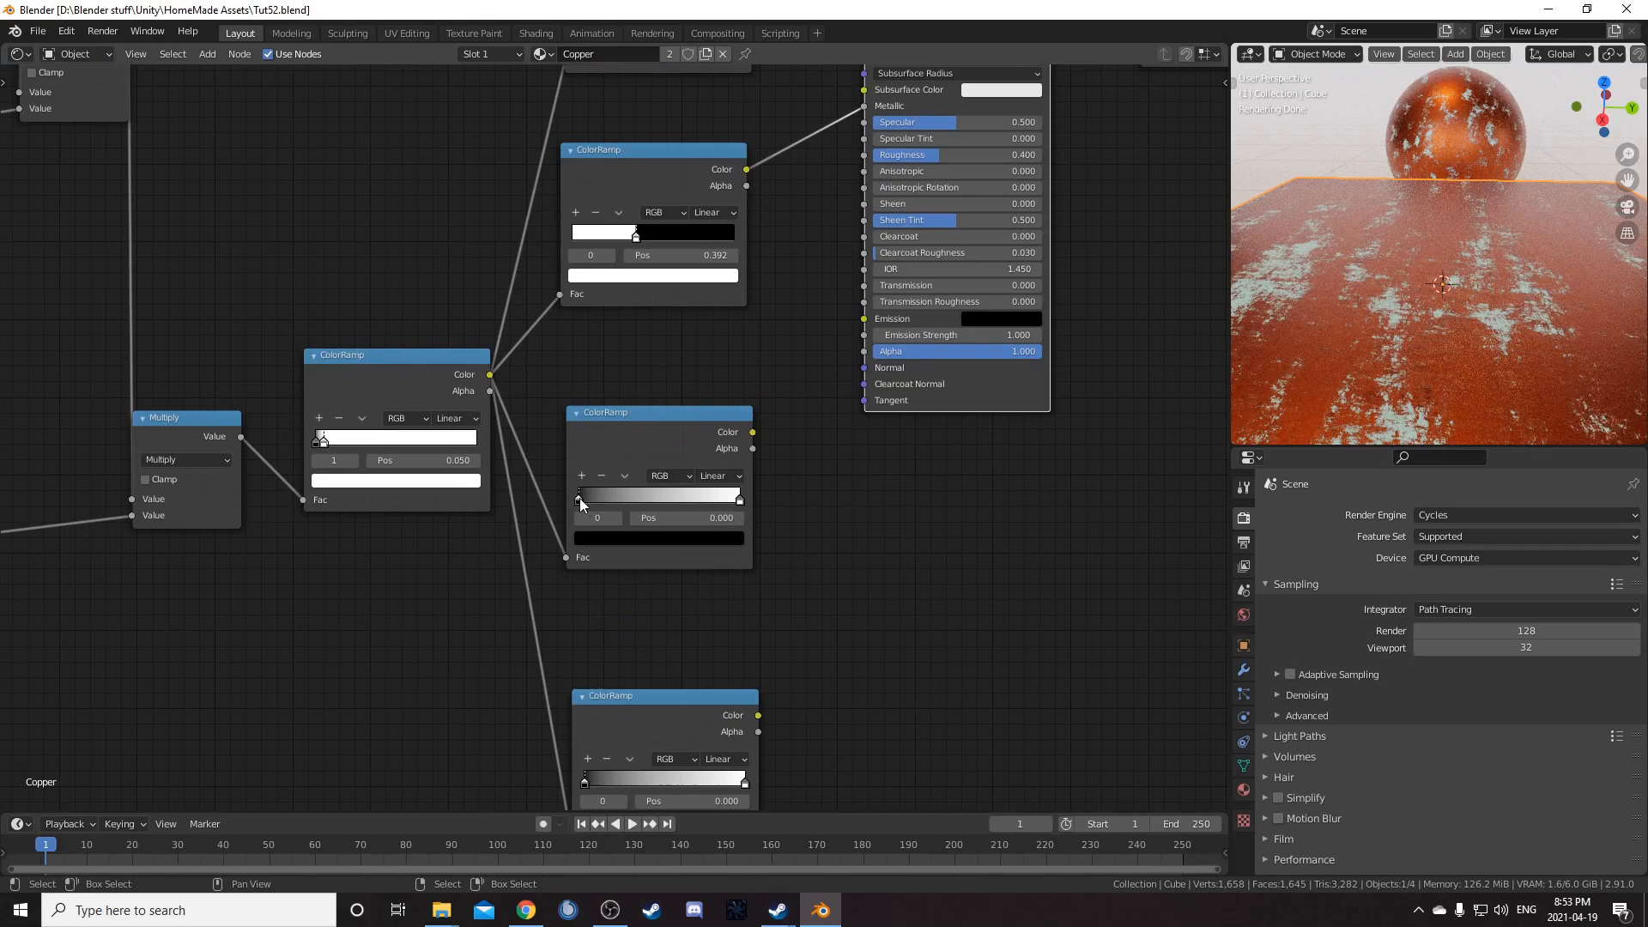
double_click(653, 519)
key(Return)
scroll(819, 661, up, 2)
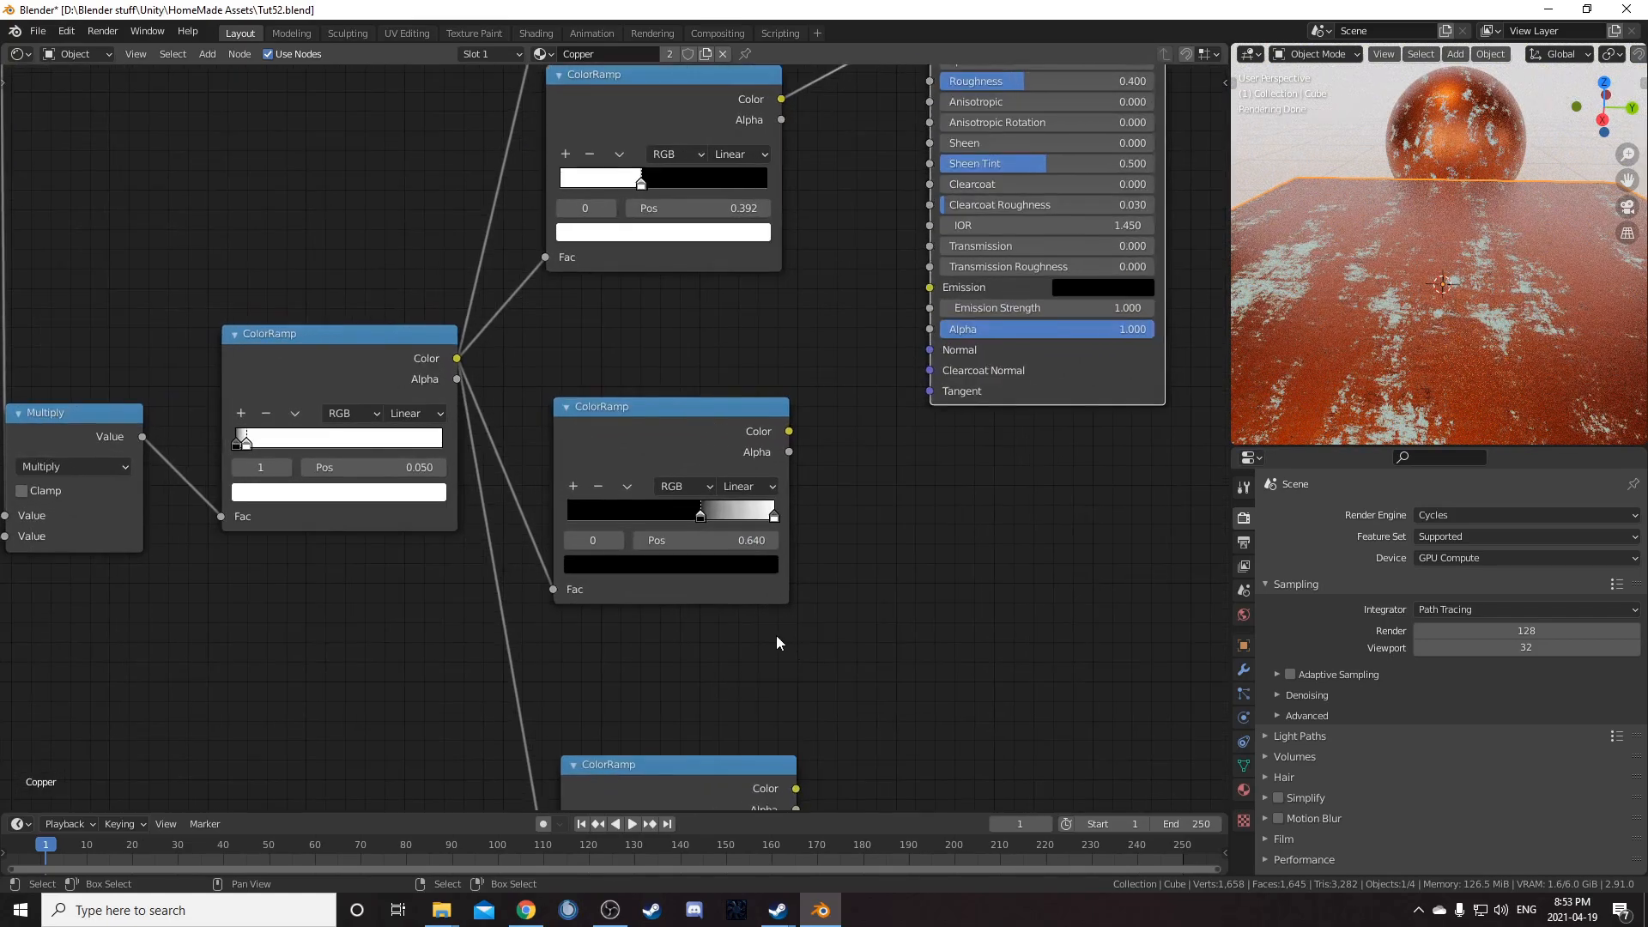
click(719, 563)
scroll(644, 373, up, 5)
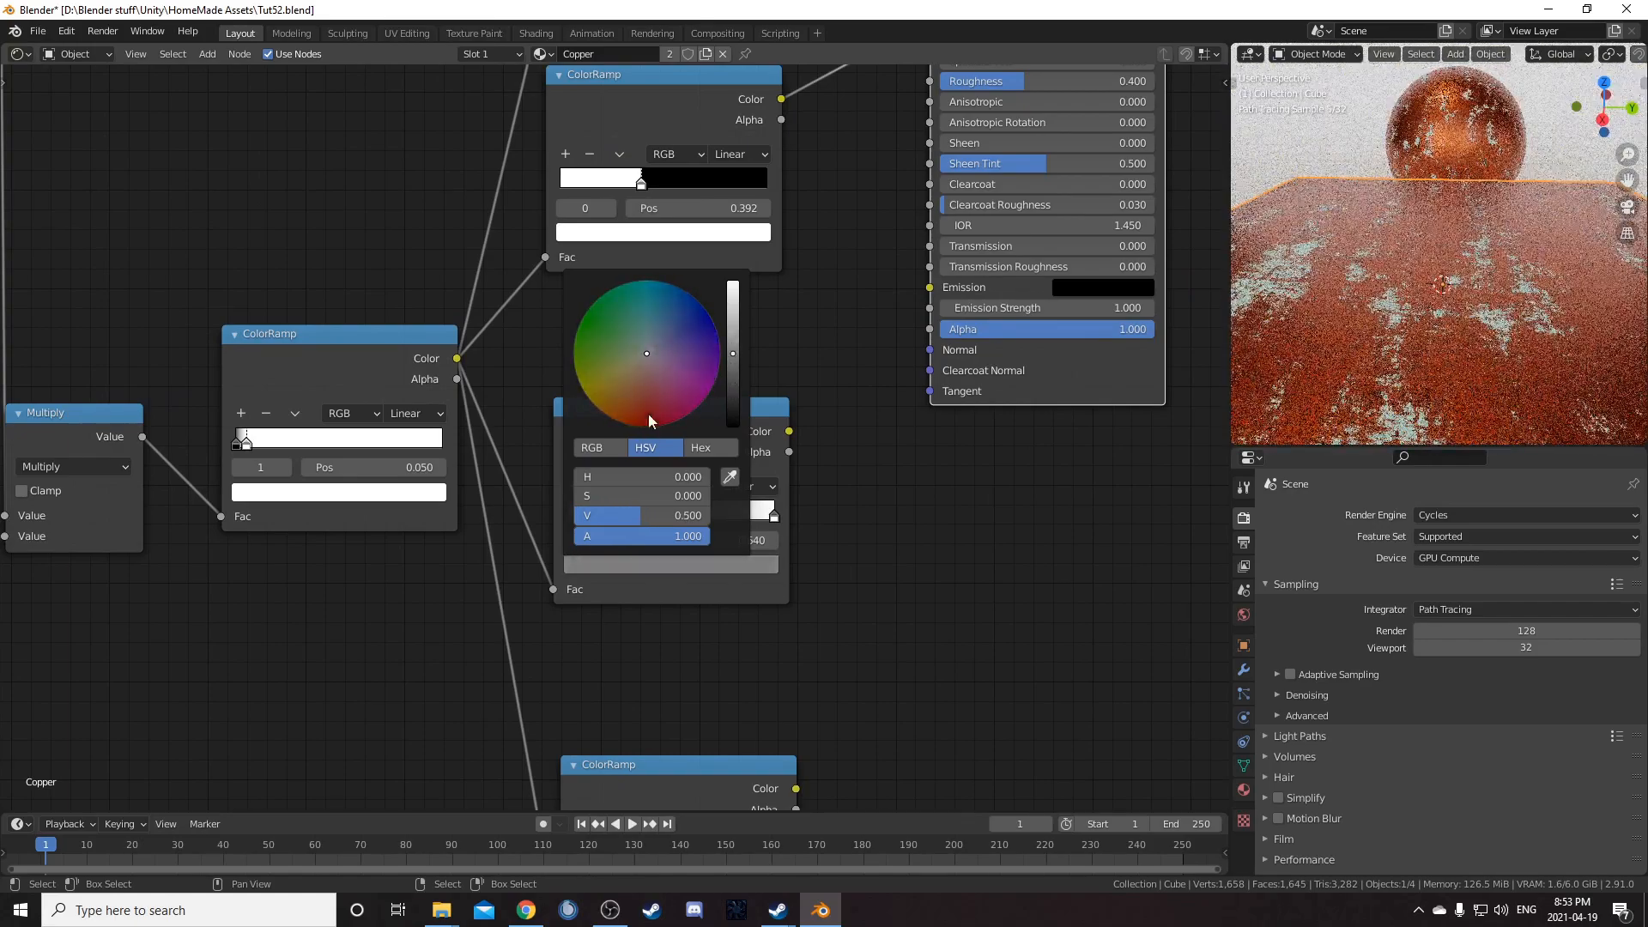
Step: Give the bottom ColorRamp the same settings as the third one, with a mid-grey first stop at position 0.640
scroll(770, 649, down, 2)
middle_drag(770, 649, 786, 479)
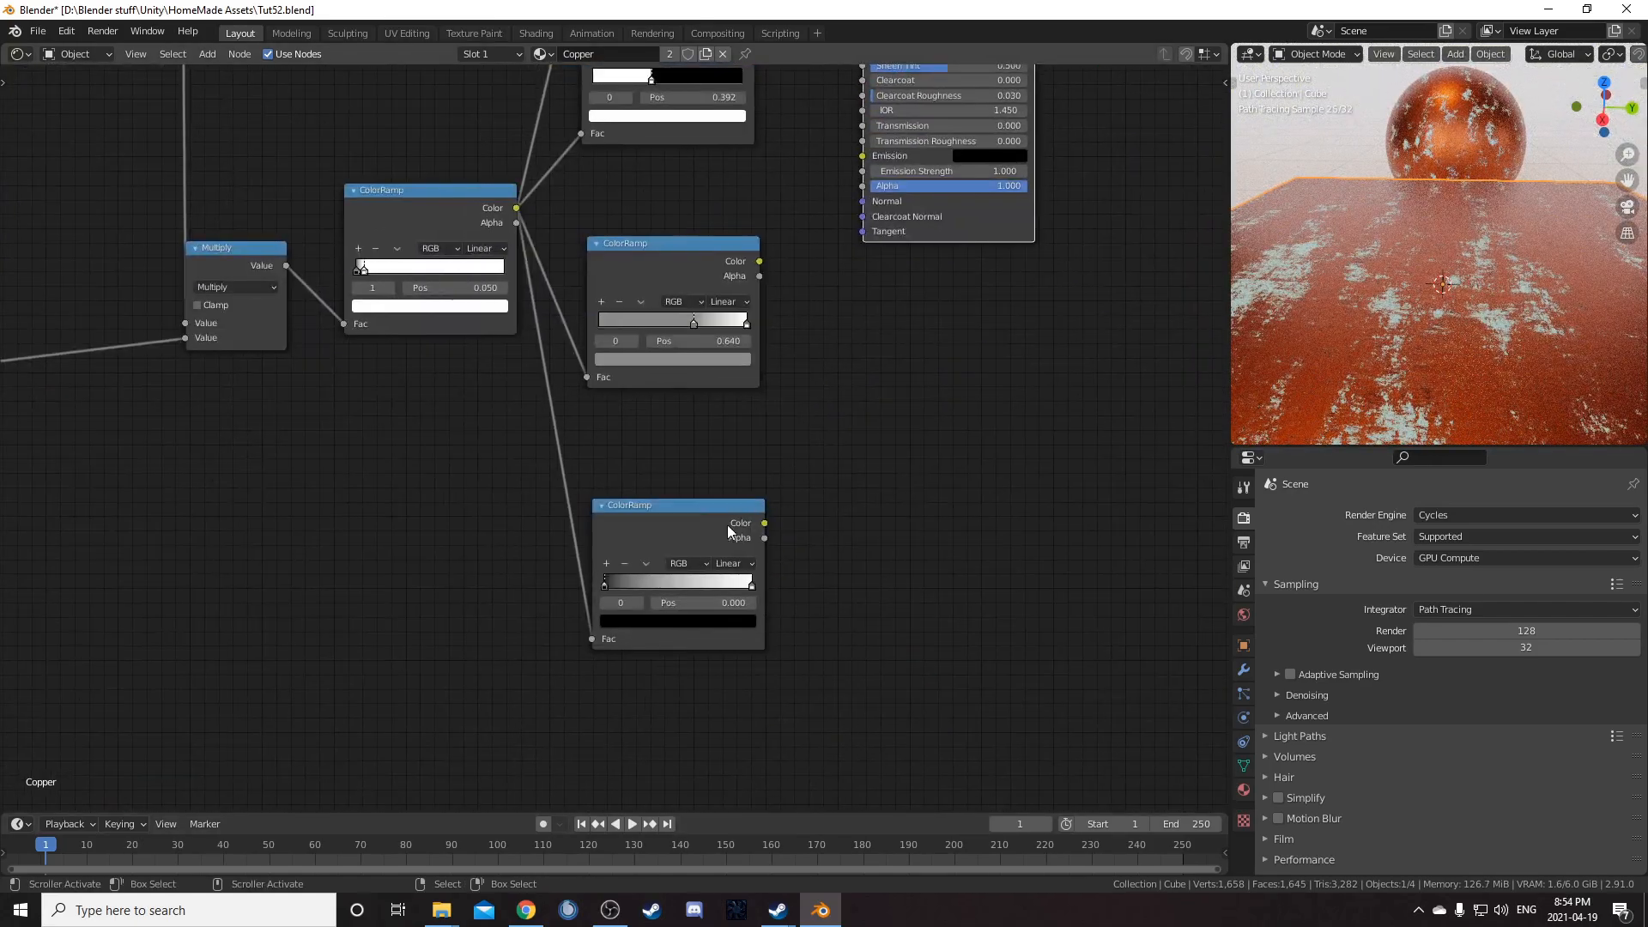
drag(710, 525, 666, 572)
middle_drag(840, 500, 740, 630)
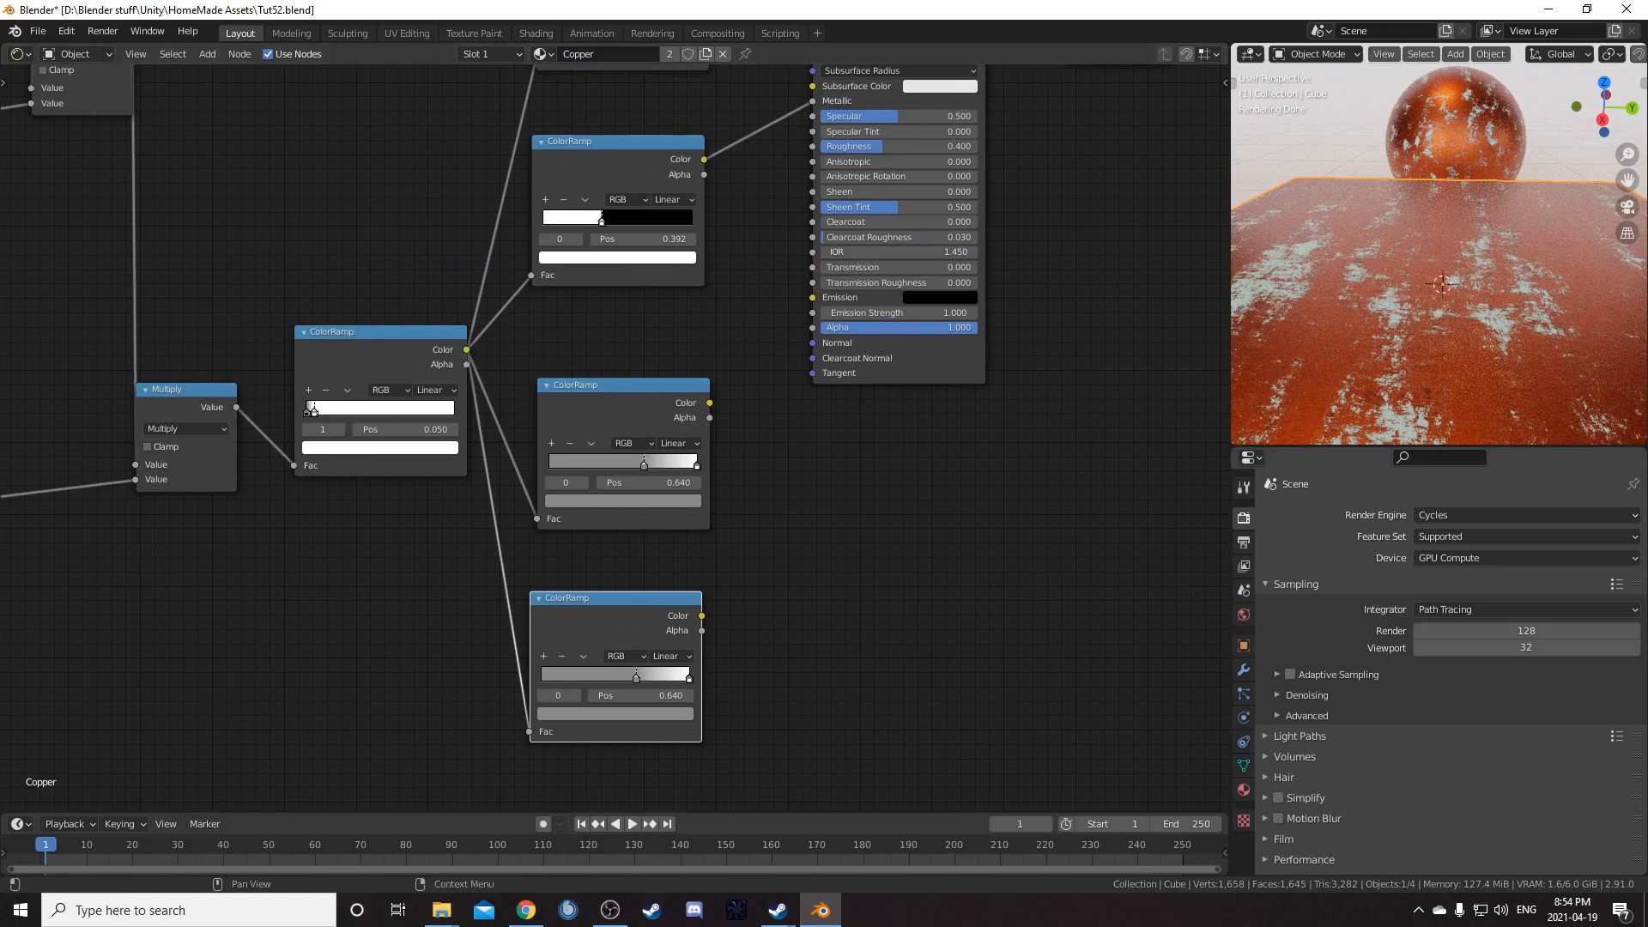
Step: Preview the third ColorRamp's output on the cube
middle_drag(685, 384, 653, 459)
click(616, 472)
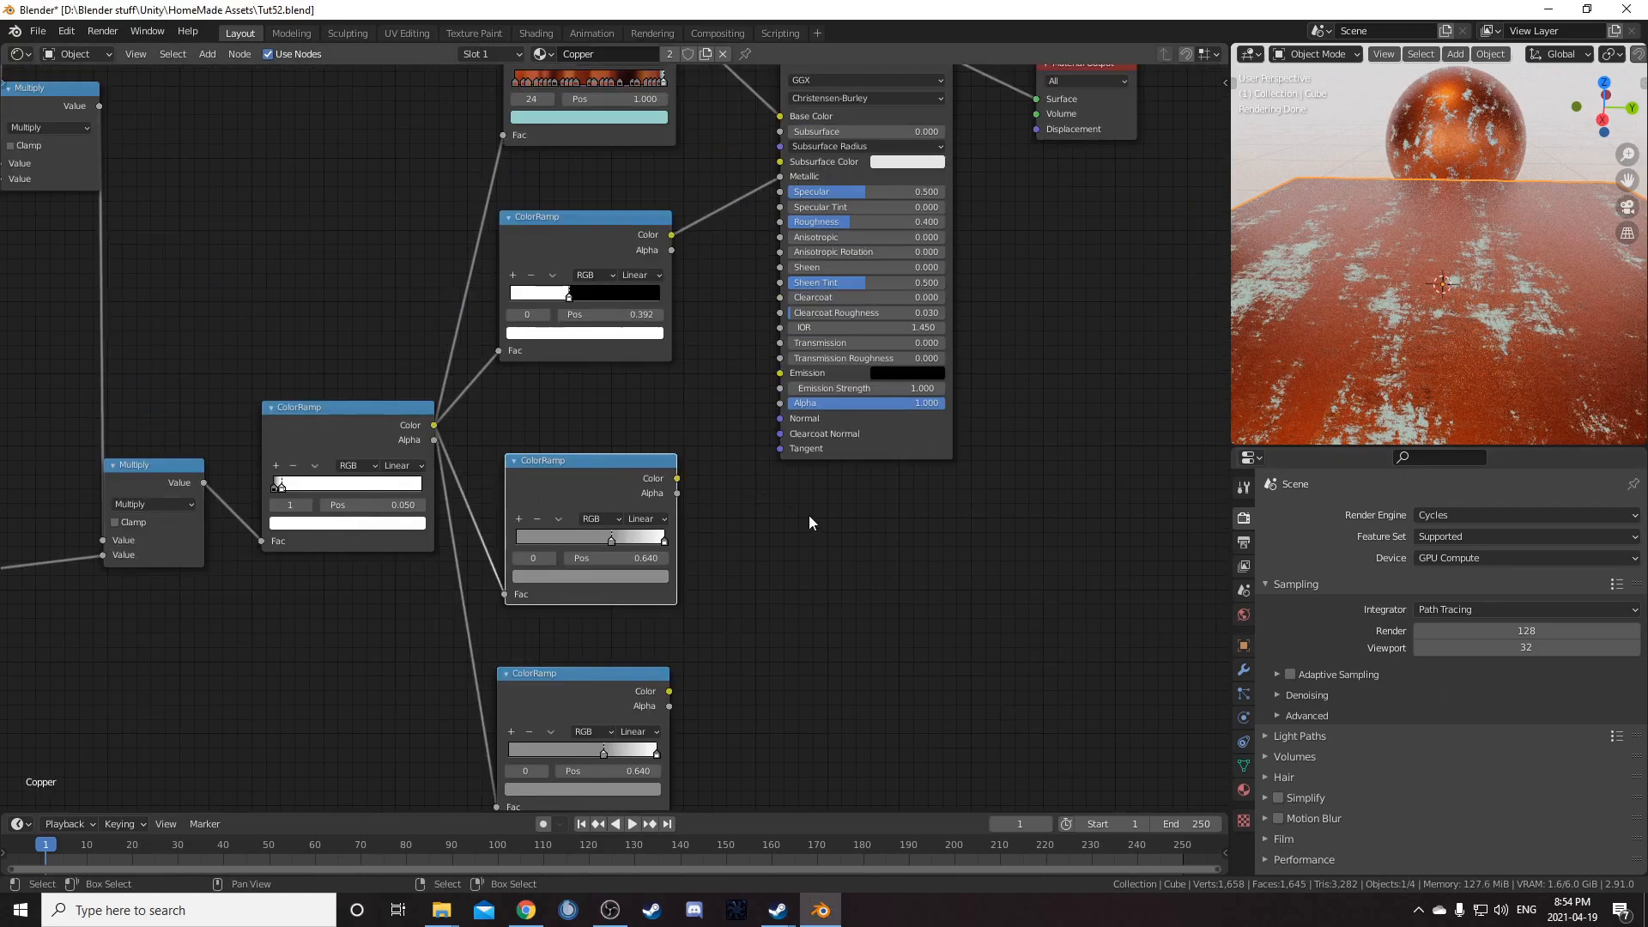
ctrl+shift+click(616, 466)
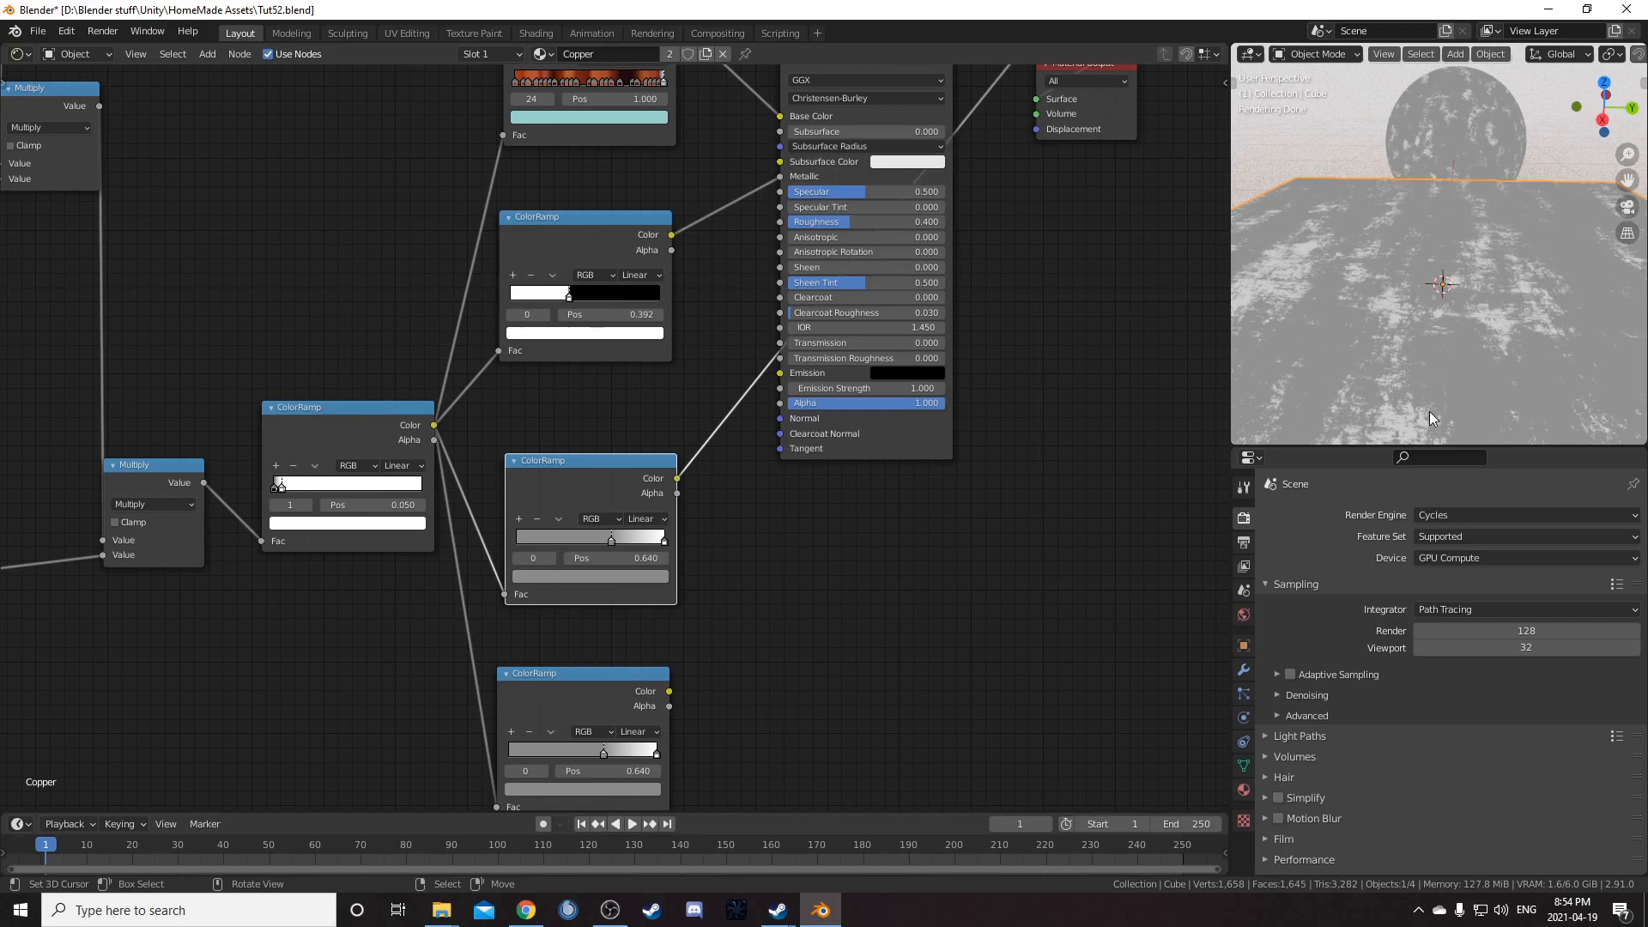
Step: Connect the third ColorRamp's Color to the Principled BSDF's Roughness input and preview the full shader from a low angle
scroll(815, 556, down, 2)
middle_drag(795, 549, 795, 575)
scroll(700, 545, up, 4)
drag(686, 523, 804, 216)
scroll(950, 486, down, 2)
middle_drag(950, 486, 933, 616)
ctrl+shift+click(828, 240)
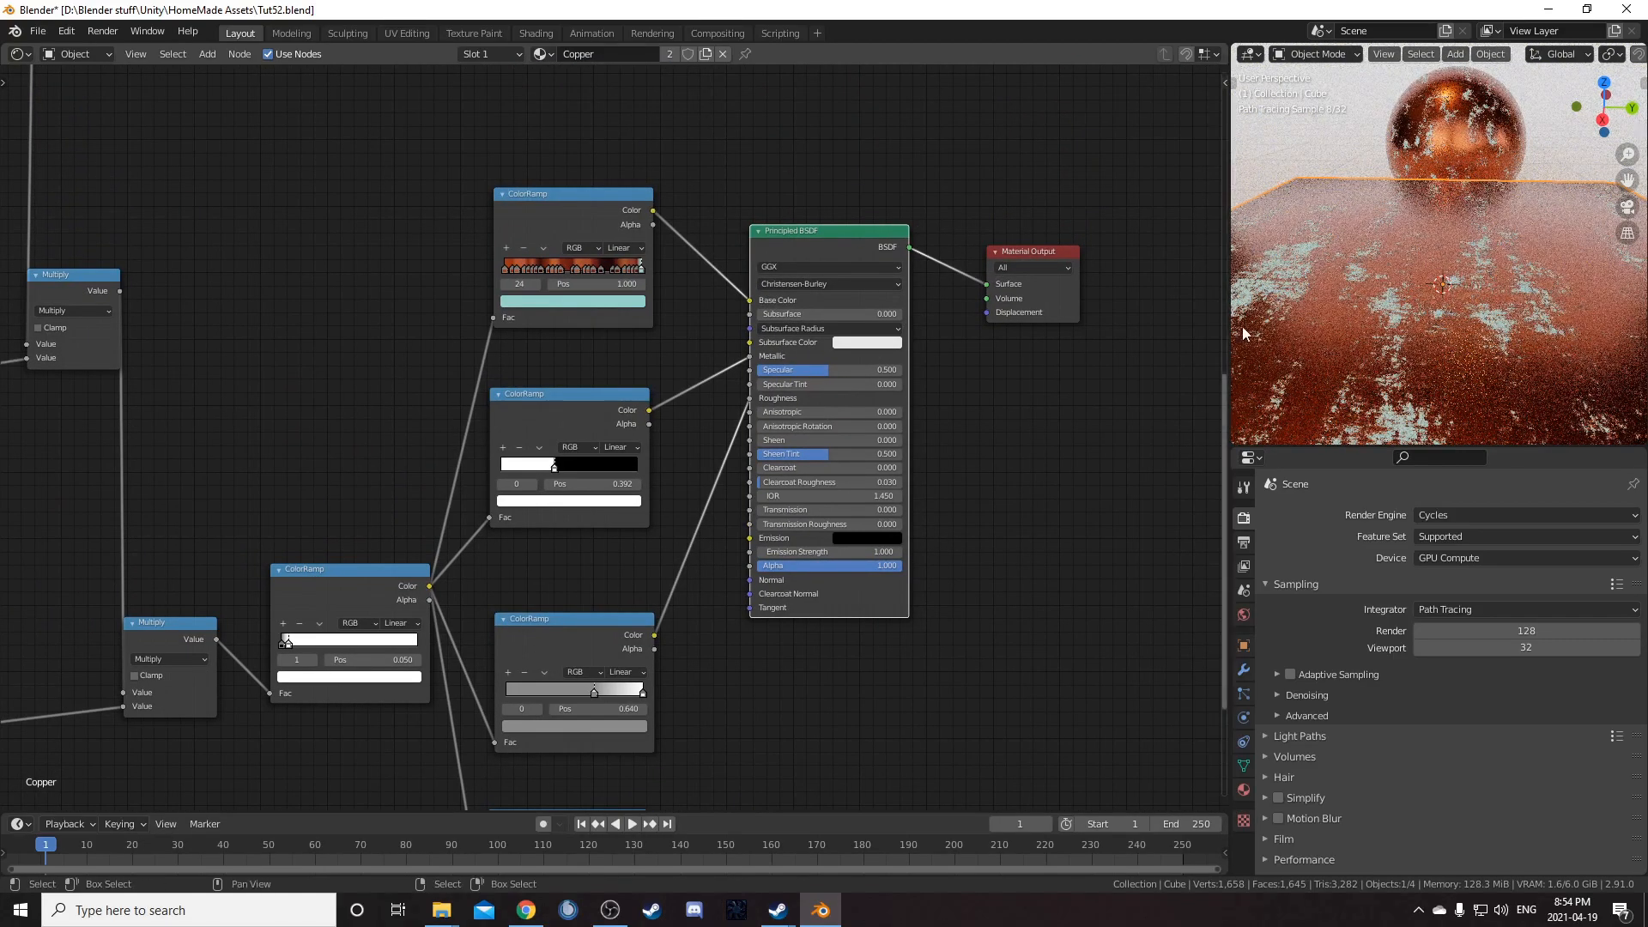
middle_drag(1399, 335, 1387, 331)
middle_drag(1366, 392, 1511, 366)
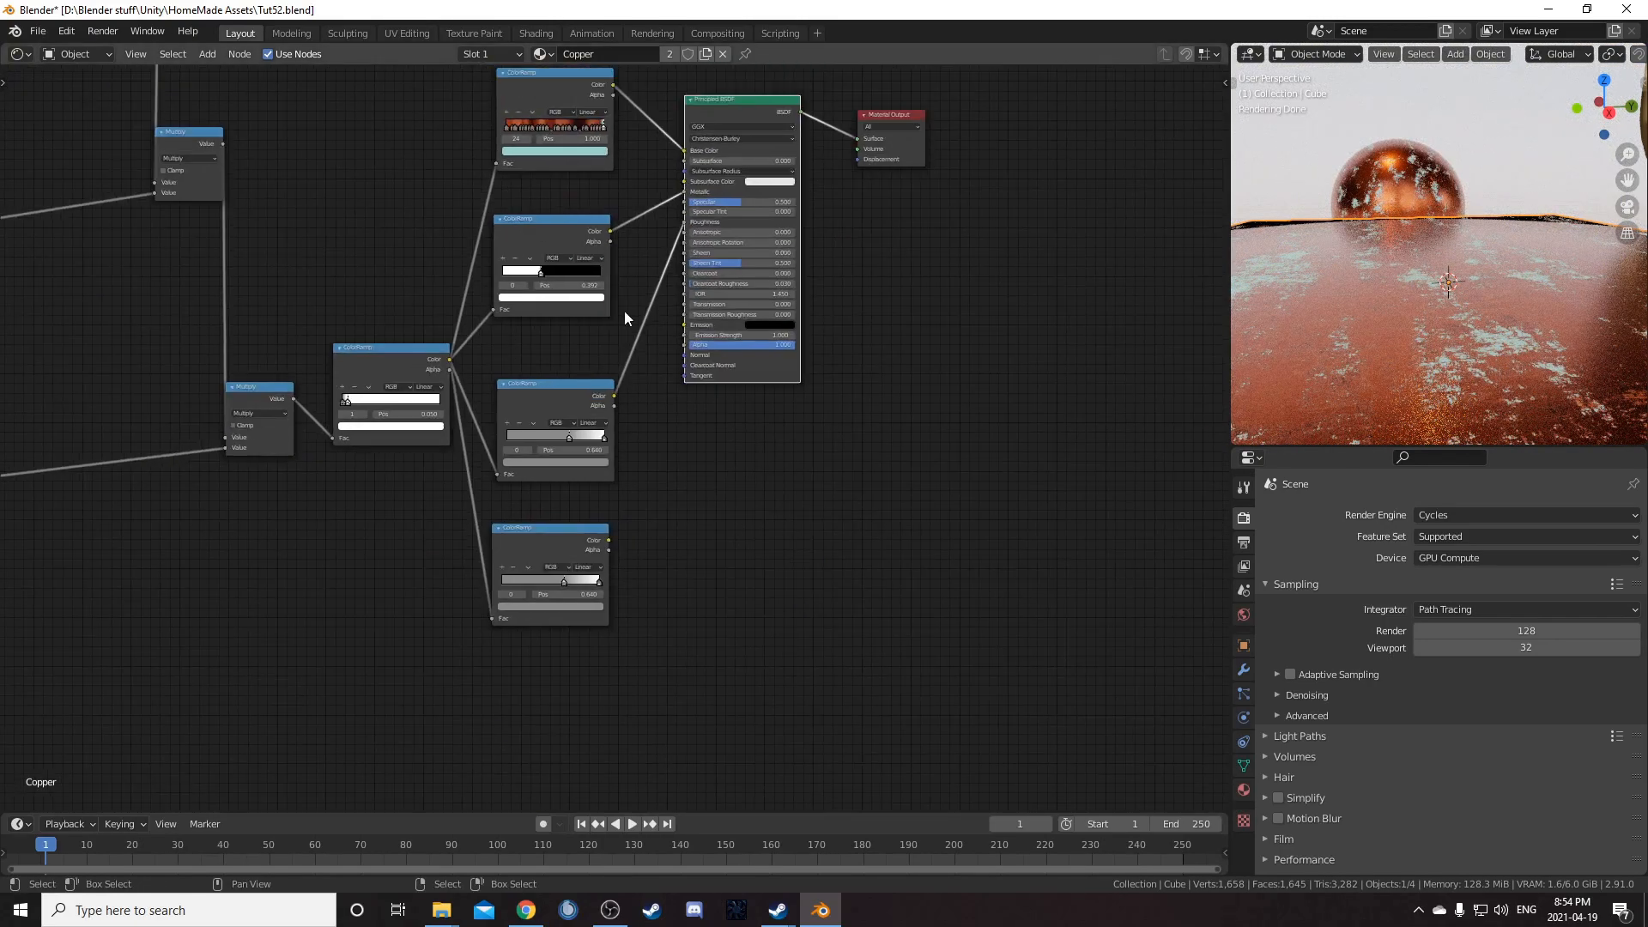
Step: Move the Principled BSDF closer to the lower ColorRamps and add a Bump node between the bottom ColorRamp and the shader
middle_drag(566, 324, 515, 358)
drag(650, 187, 705, 301)
scroll(578, 529, up, 3)
key(shift+a)
click(625, 488)
text(bump)
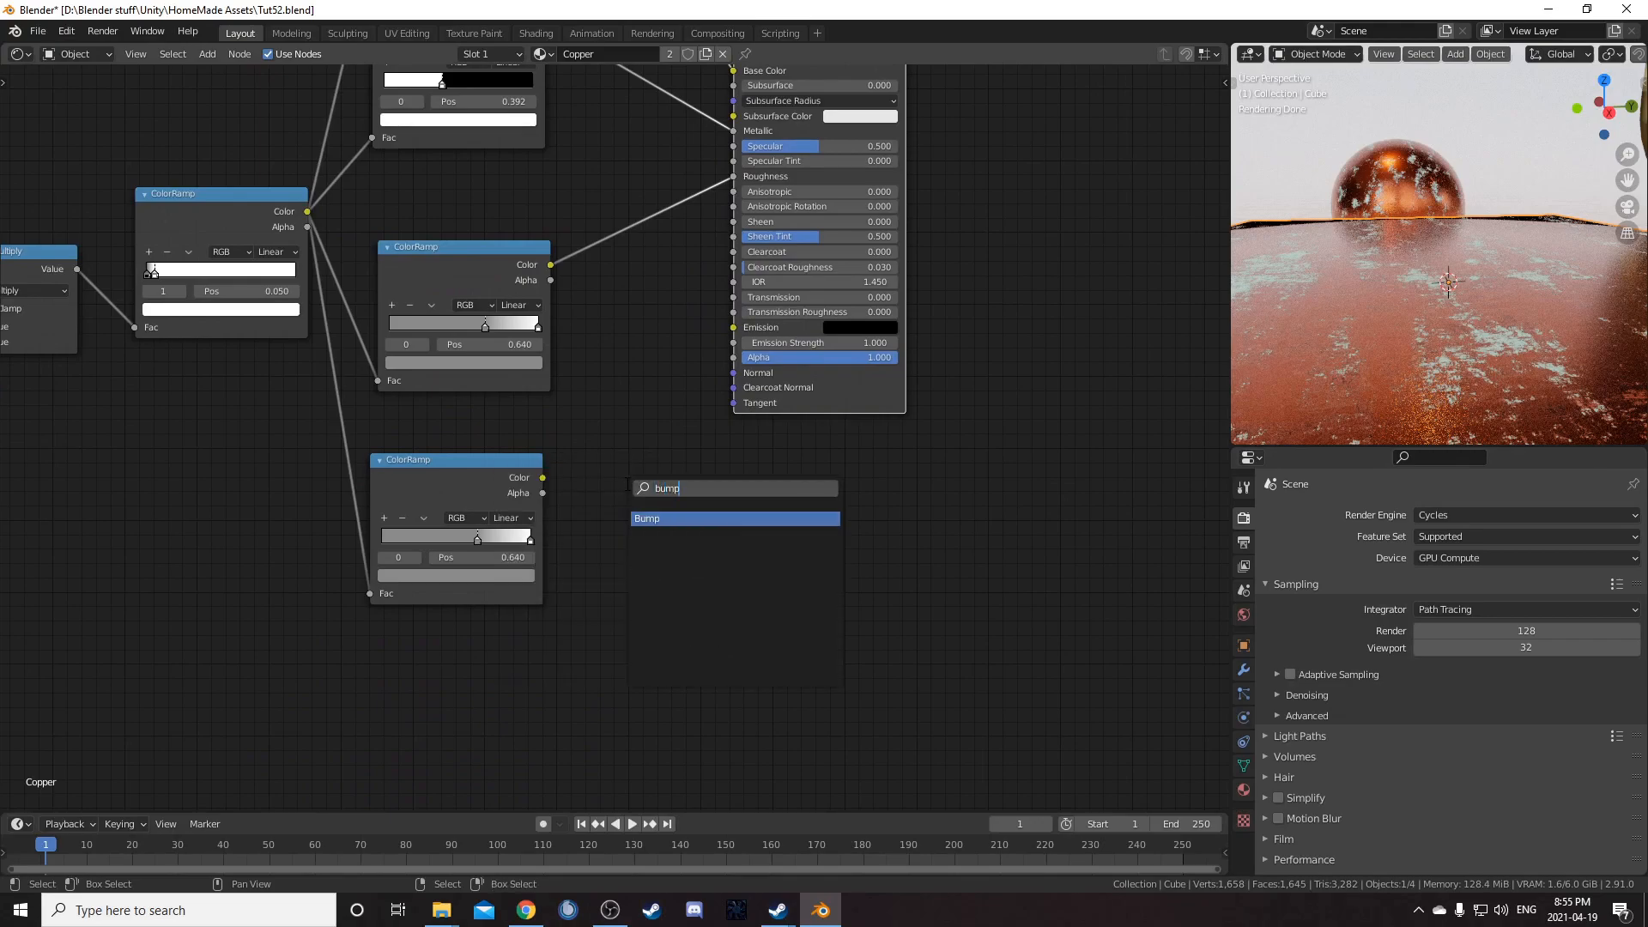
key(Return)
click(595, 403)
scroll(595, 403, up, 2)
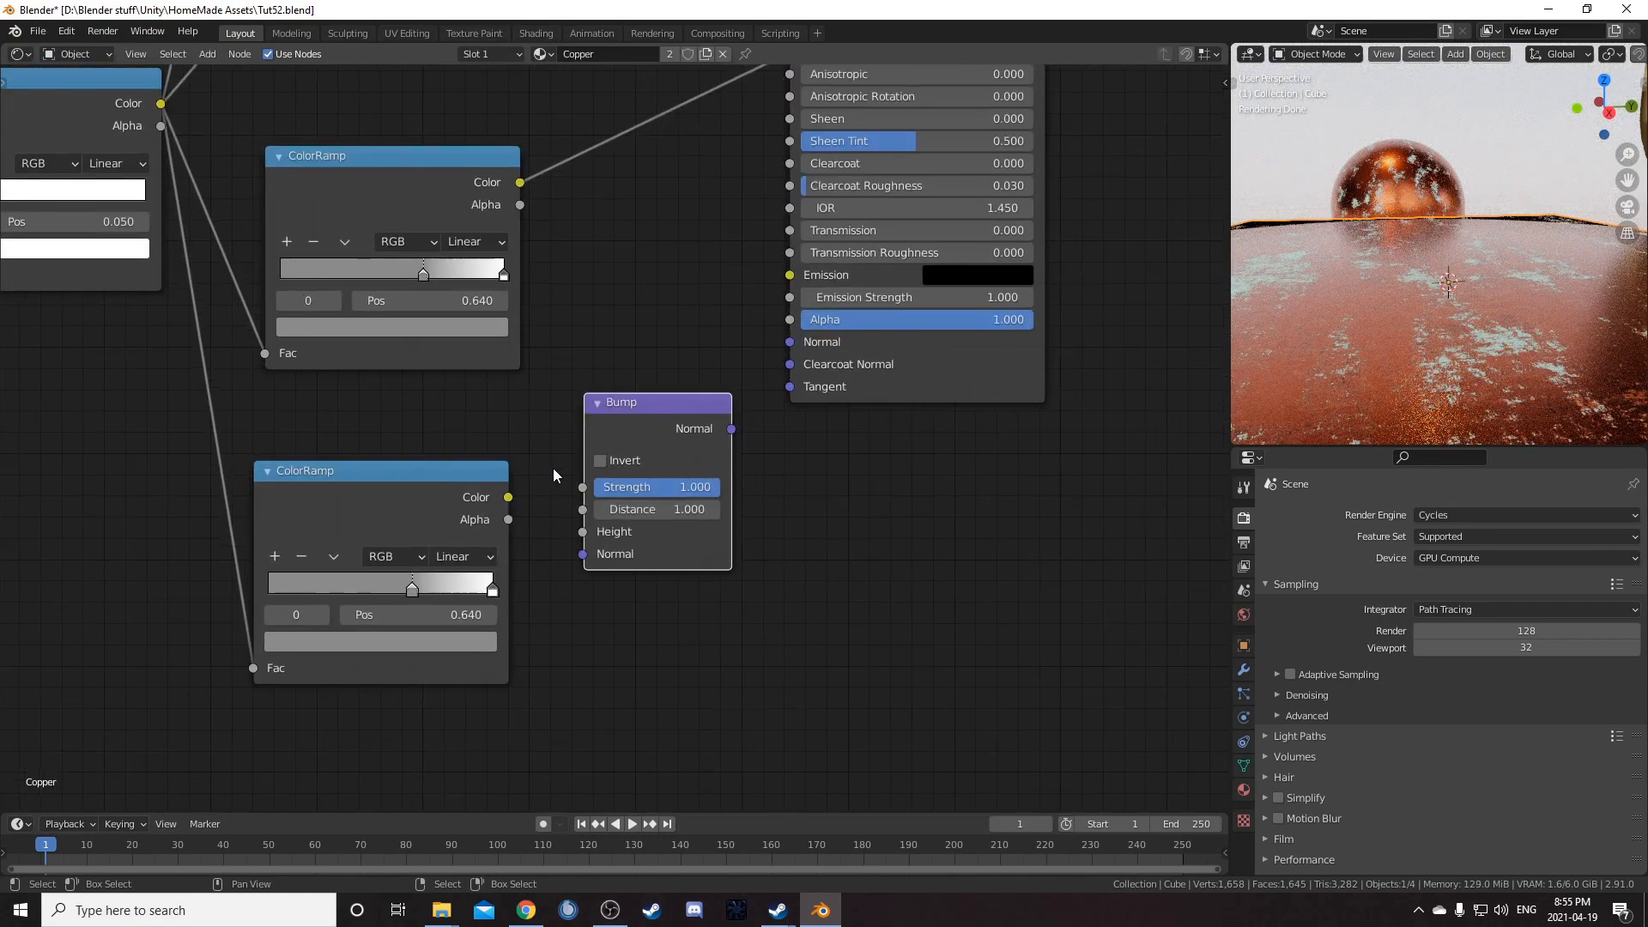
Step: Connect the bottom ColorRamp's Color to the Bump's Height and the Bump's Normal to the Principled BSDF's Normal input
drag(508, 497, 587, 535)
middle_drag(694, 525, 548, 587)
drag(586, 491, 648, 405)
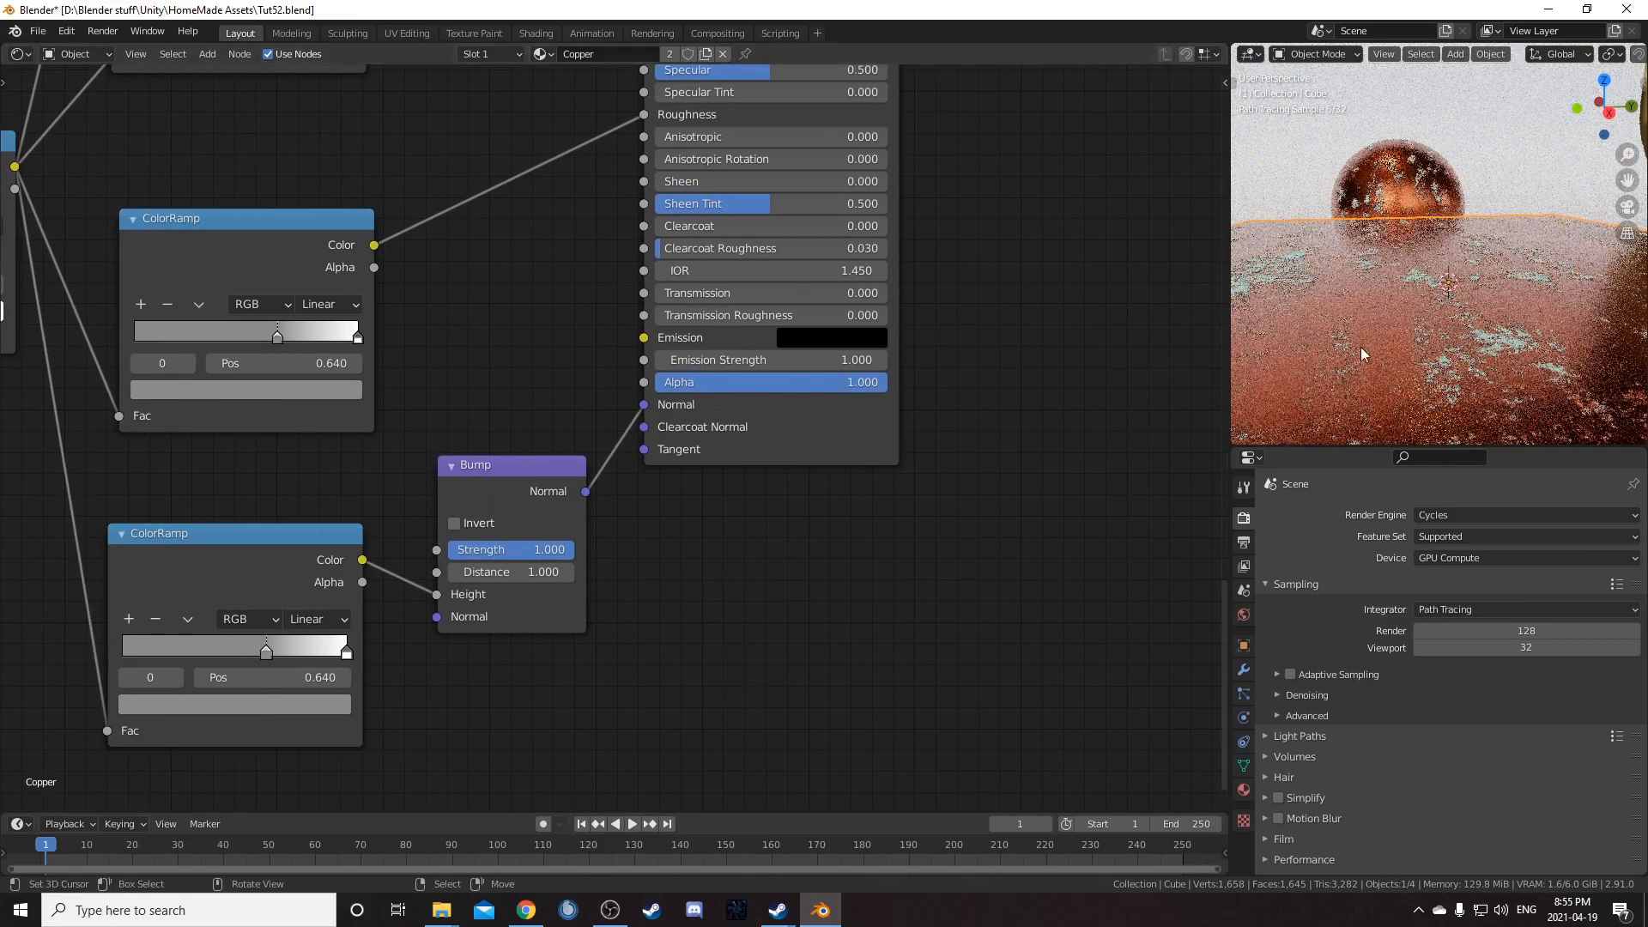
scroll(1480, 329, up, 1)
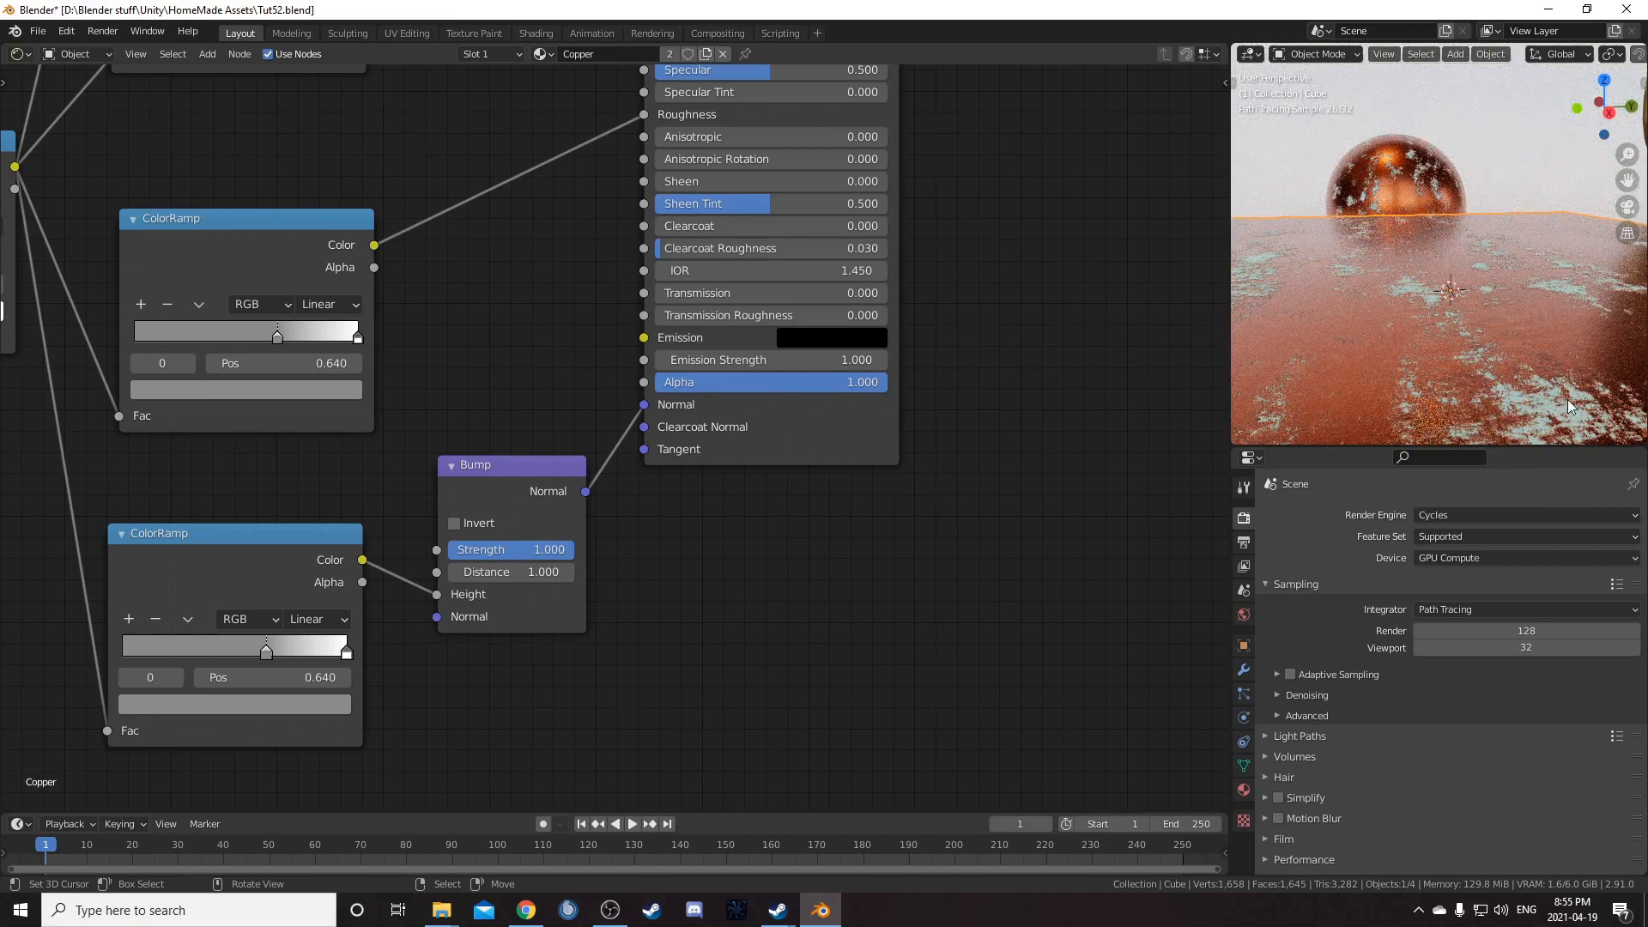
Step: Preview the bottom ColorRamp's output on the cube, and return the preview to the Principled BSDF
scroll(700, 533, down, 1)
middle_drag(701, 532, 821, 476)
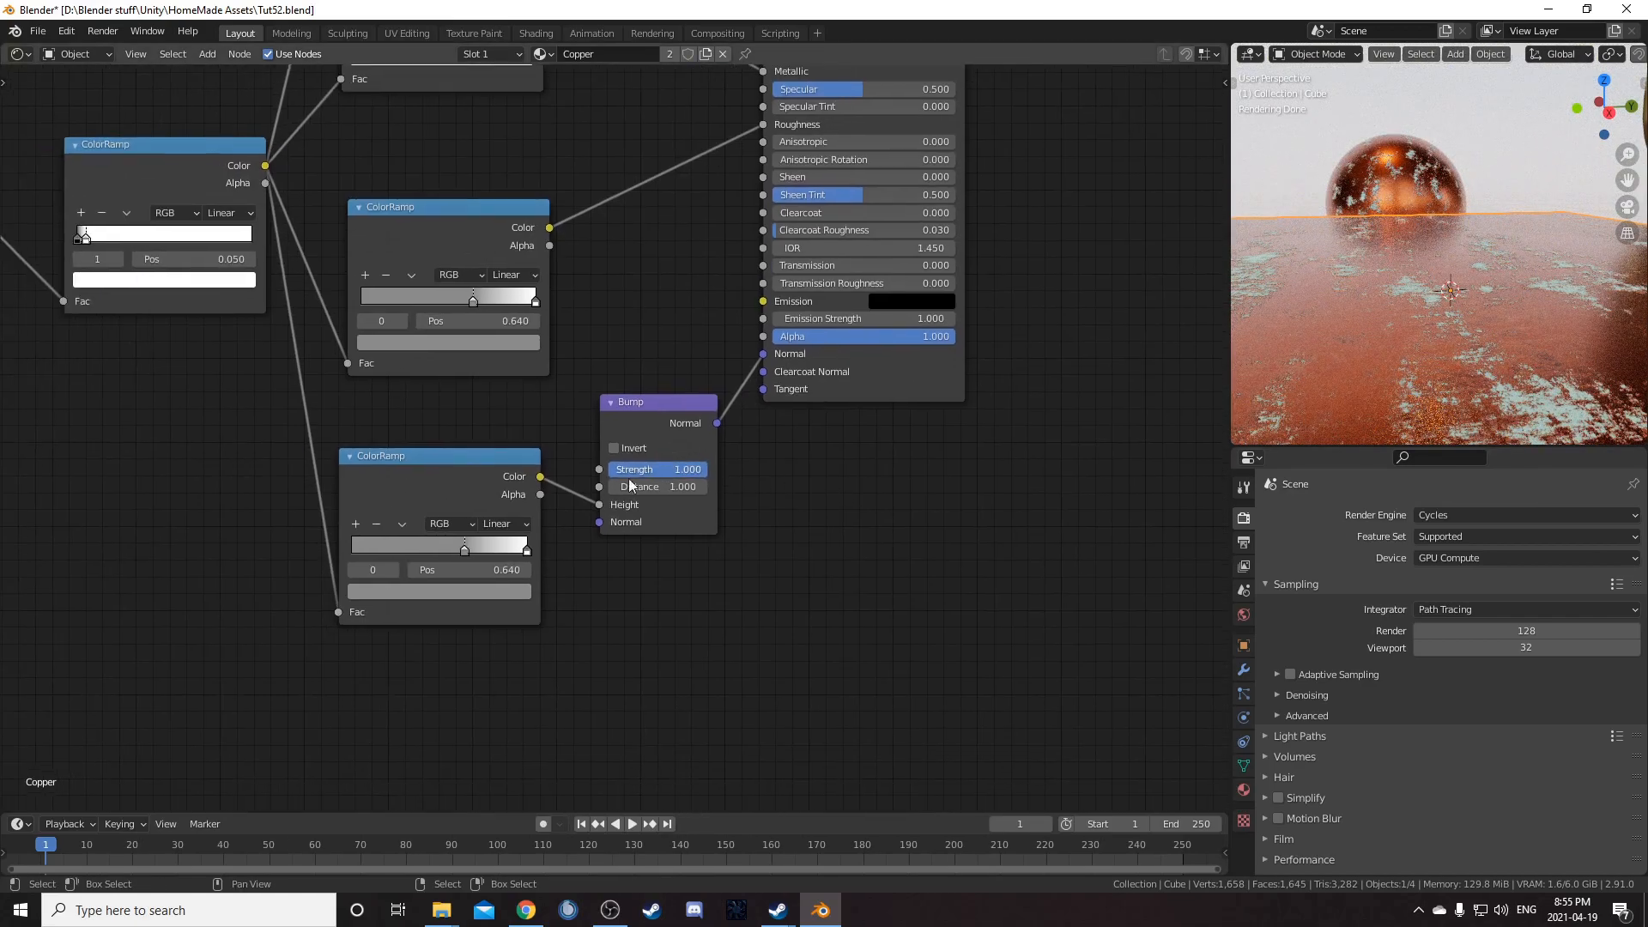
ctrl+shift+click(483, 476)
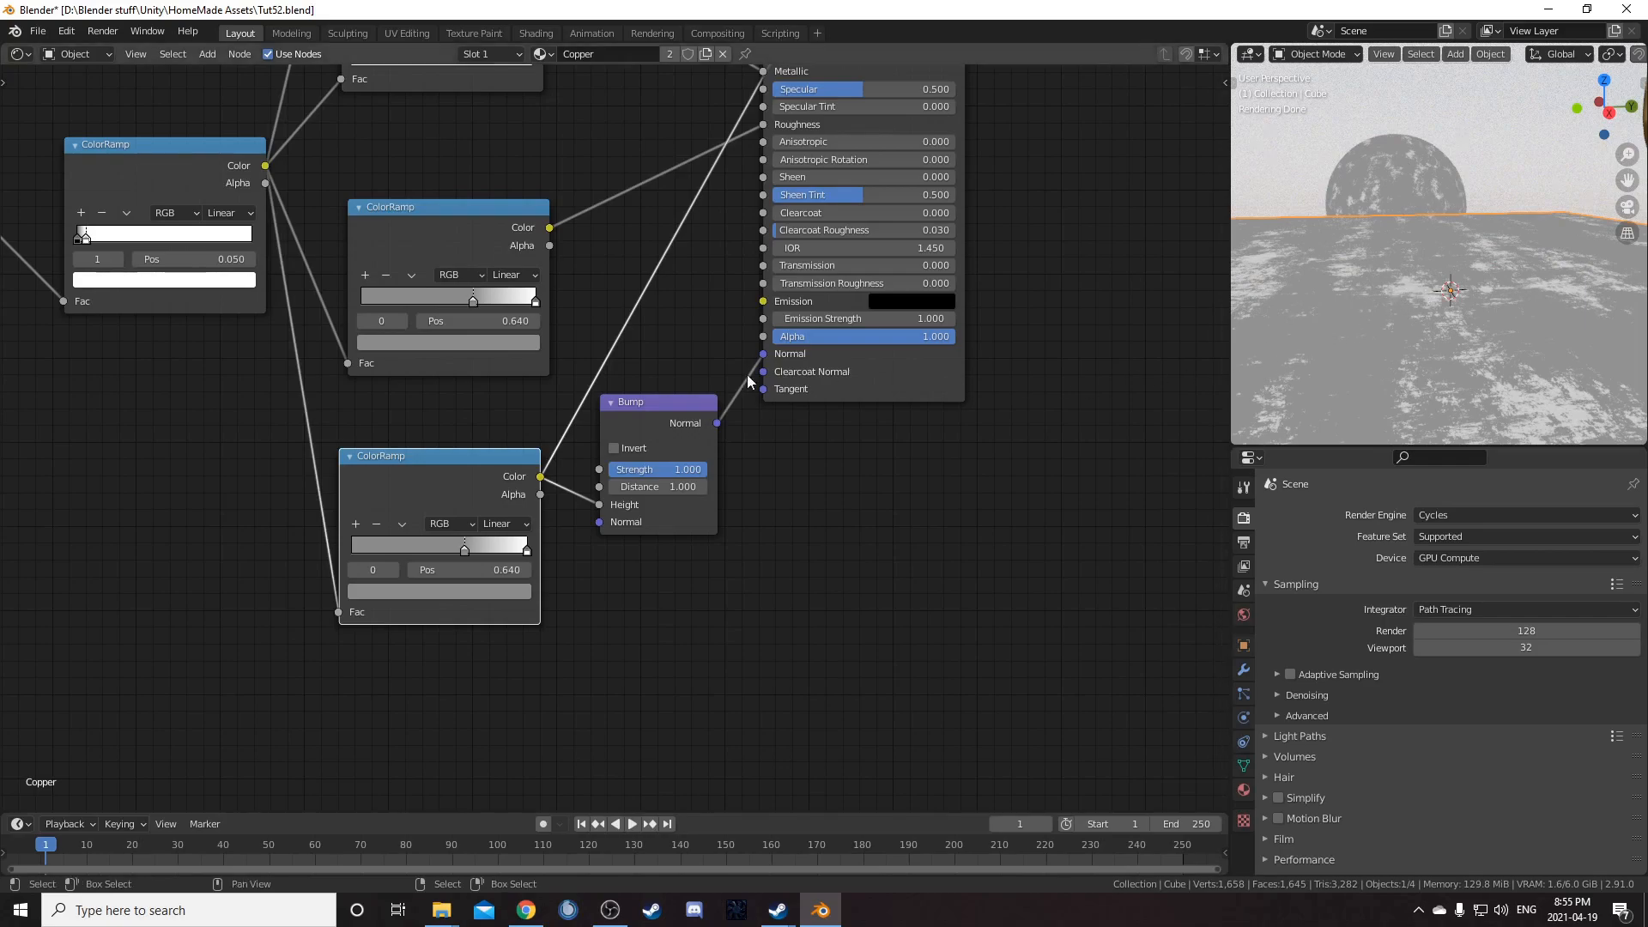
scroll(742, 379, down, 2)
middle_drag(824, 348, 725, 545)
ctrl+shift+click(699, 322)
Step: Try a black first stop on the bottom ColorRamp and a Bump strength of 2
middle_drag(280, 631, 300, 555)
scroll(369, 609, up, 3)
middle_drag(429, 646, 467, 494)
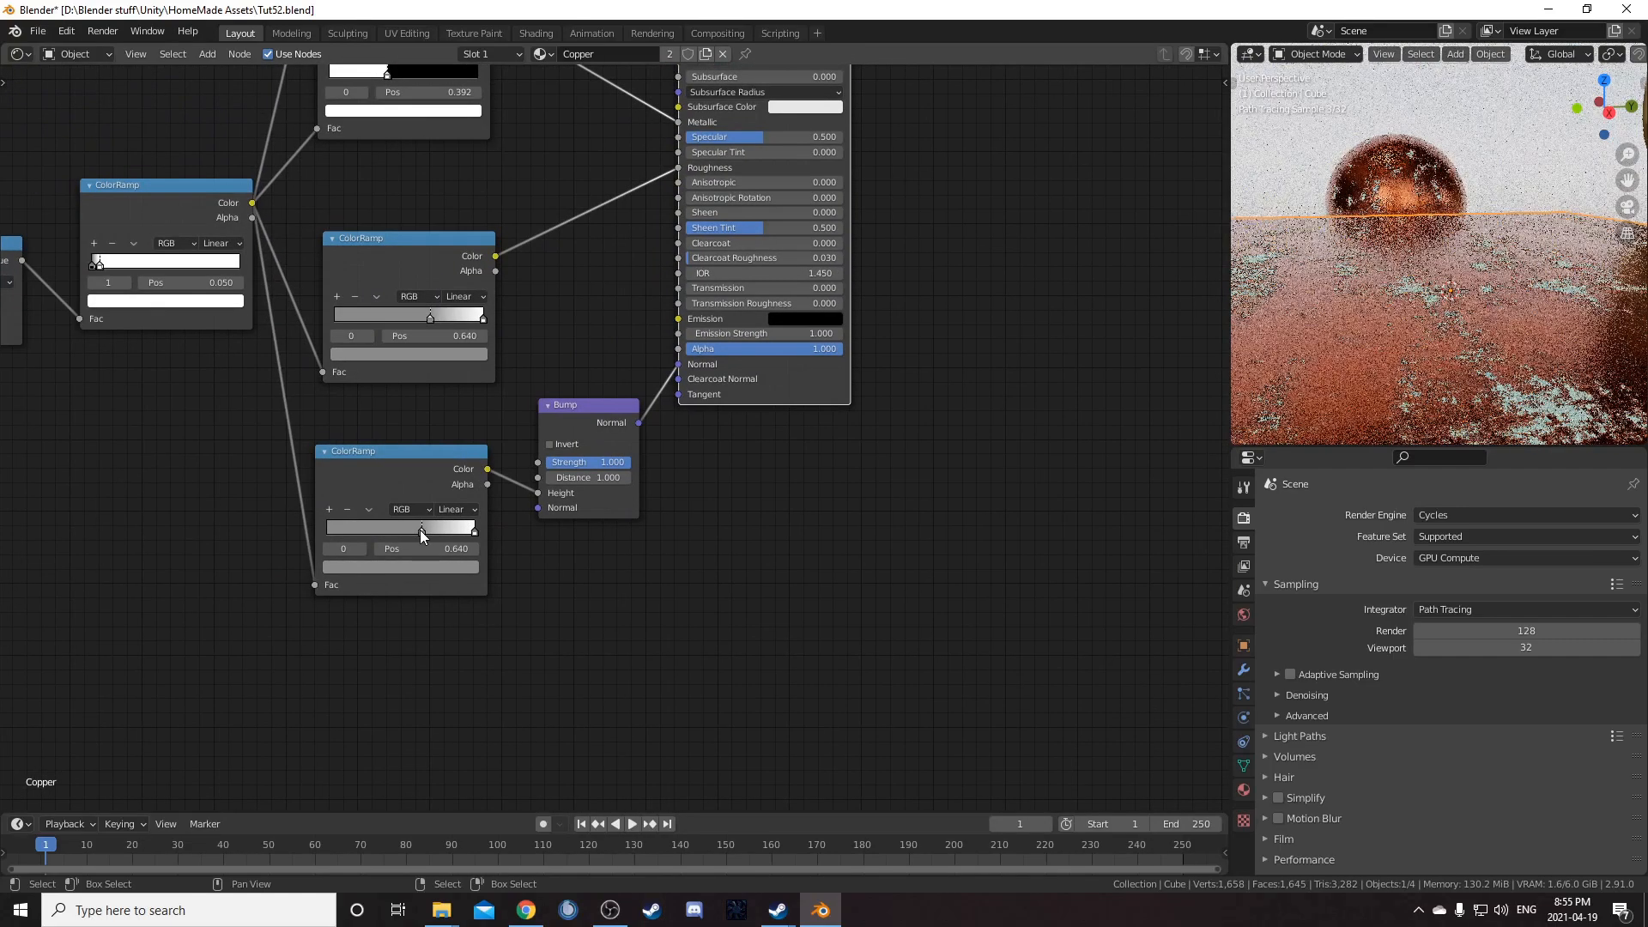
click(426, 567)
scroll(404, 424, down, 10)
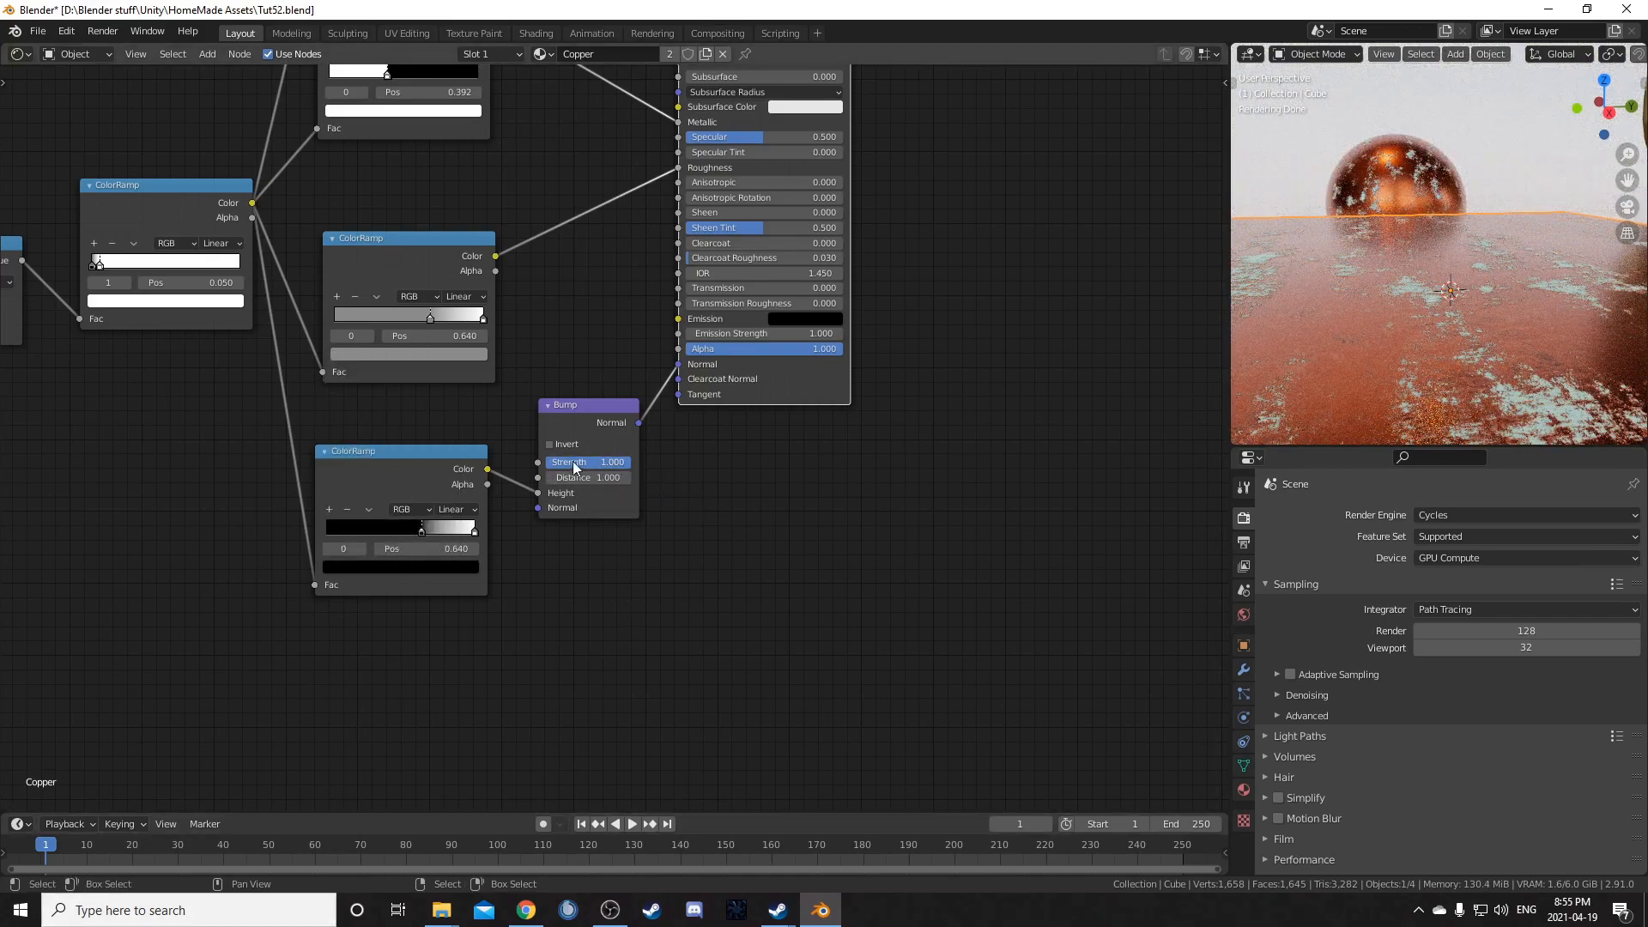
click(602, 463)
text(2)
key(Return)
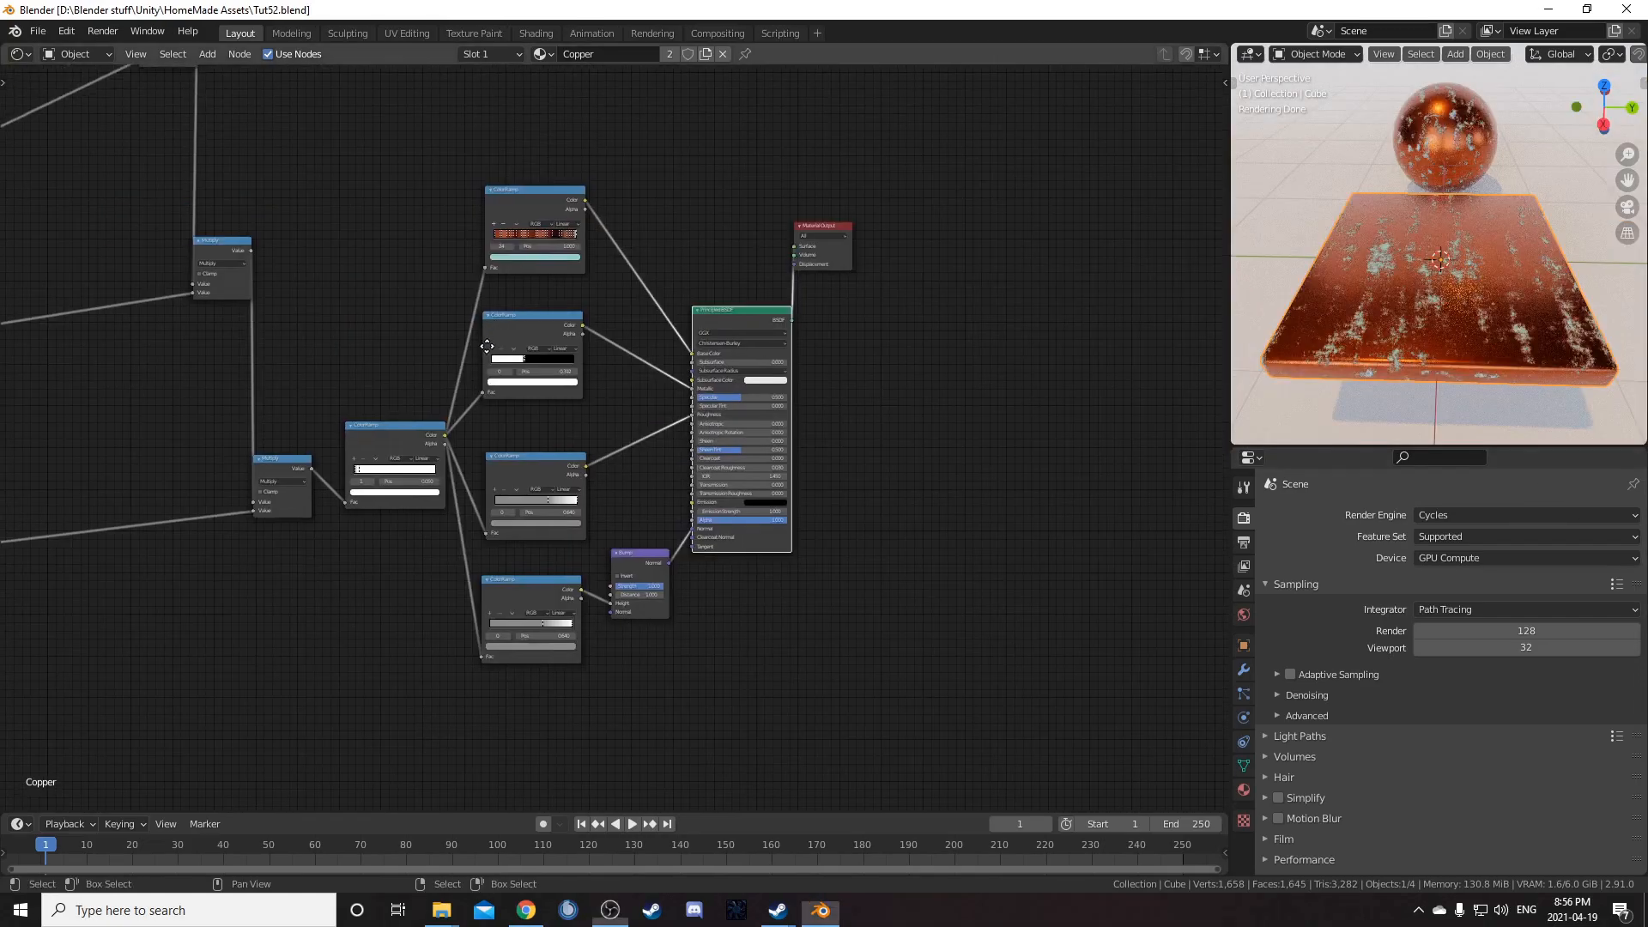
Step: Tidy the node layout by repositioning the top ColorRamp, the final Multiply and the nodes around them
middle_drag(492, 331, 339, 489)
scroll(372, 466, up, 3)
middle_drag(491, 493, 678, 563)
scroll(600, 544, up, 5)
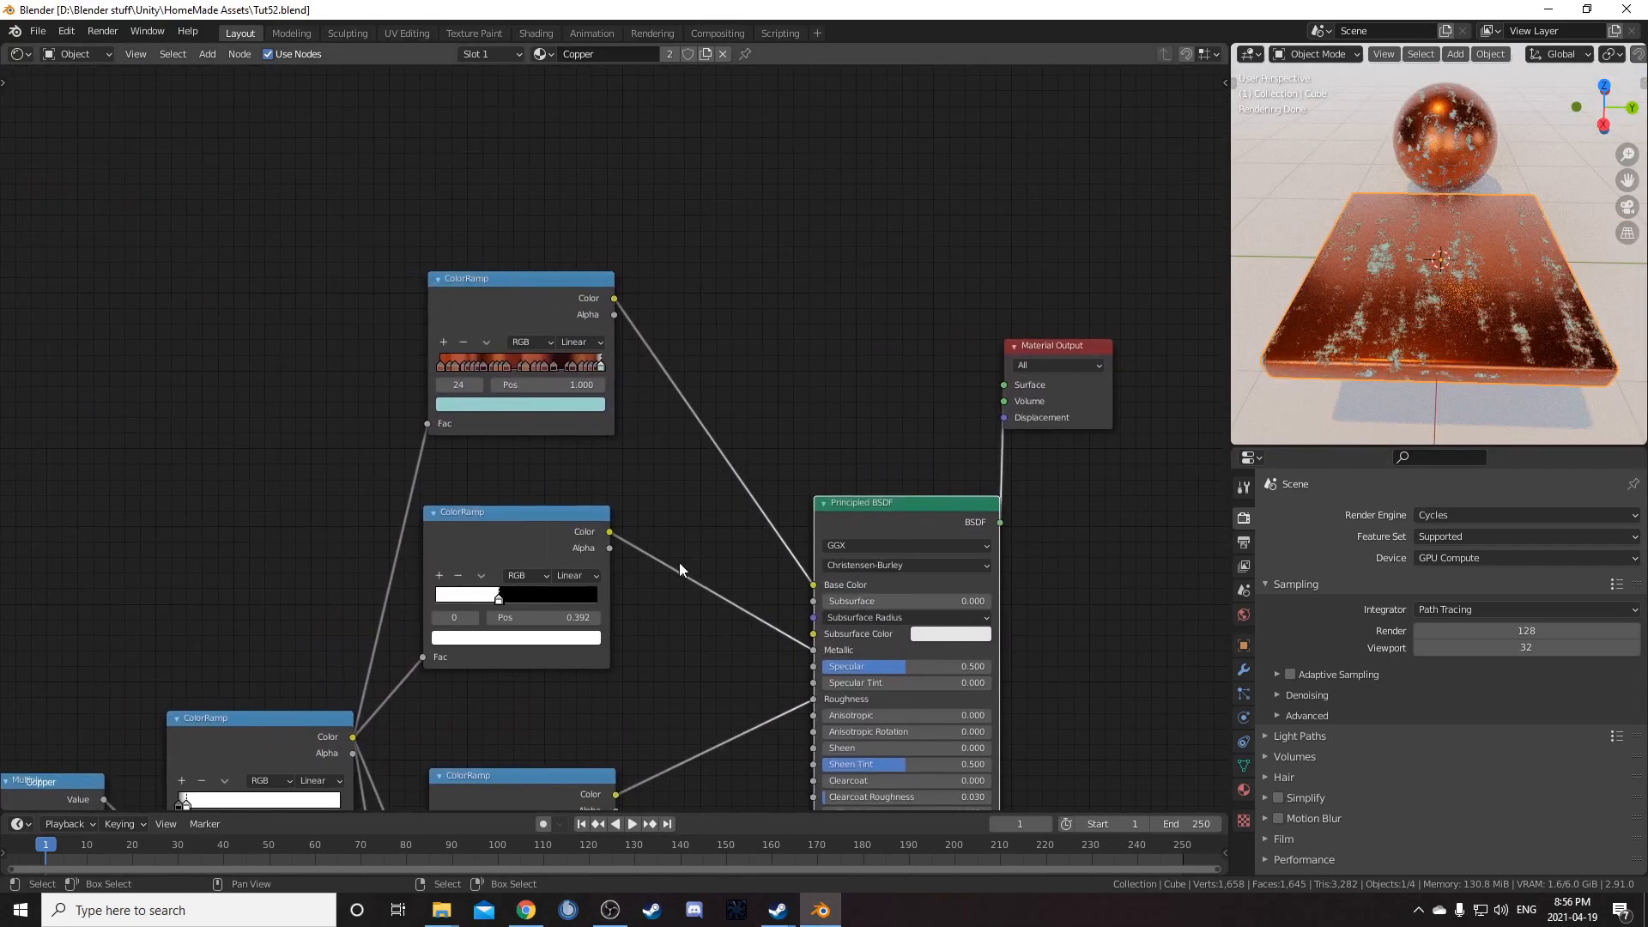
scroll(677, 559, up, 2)
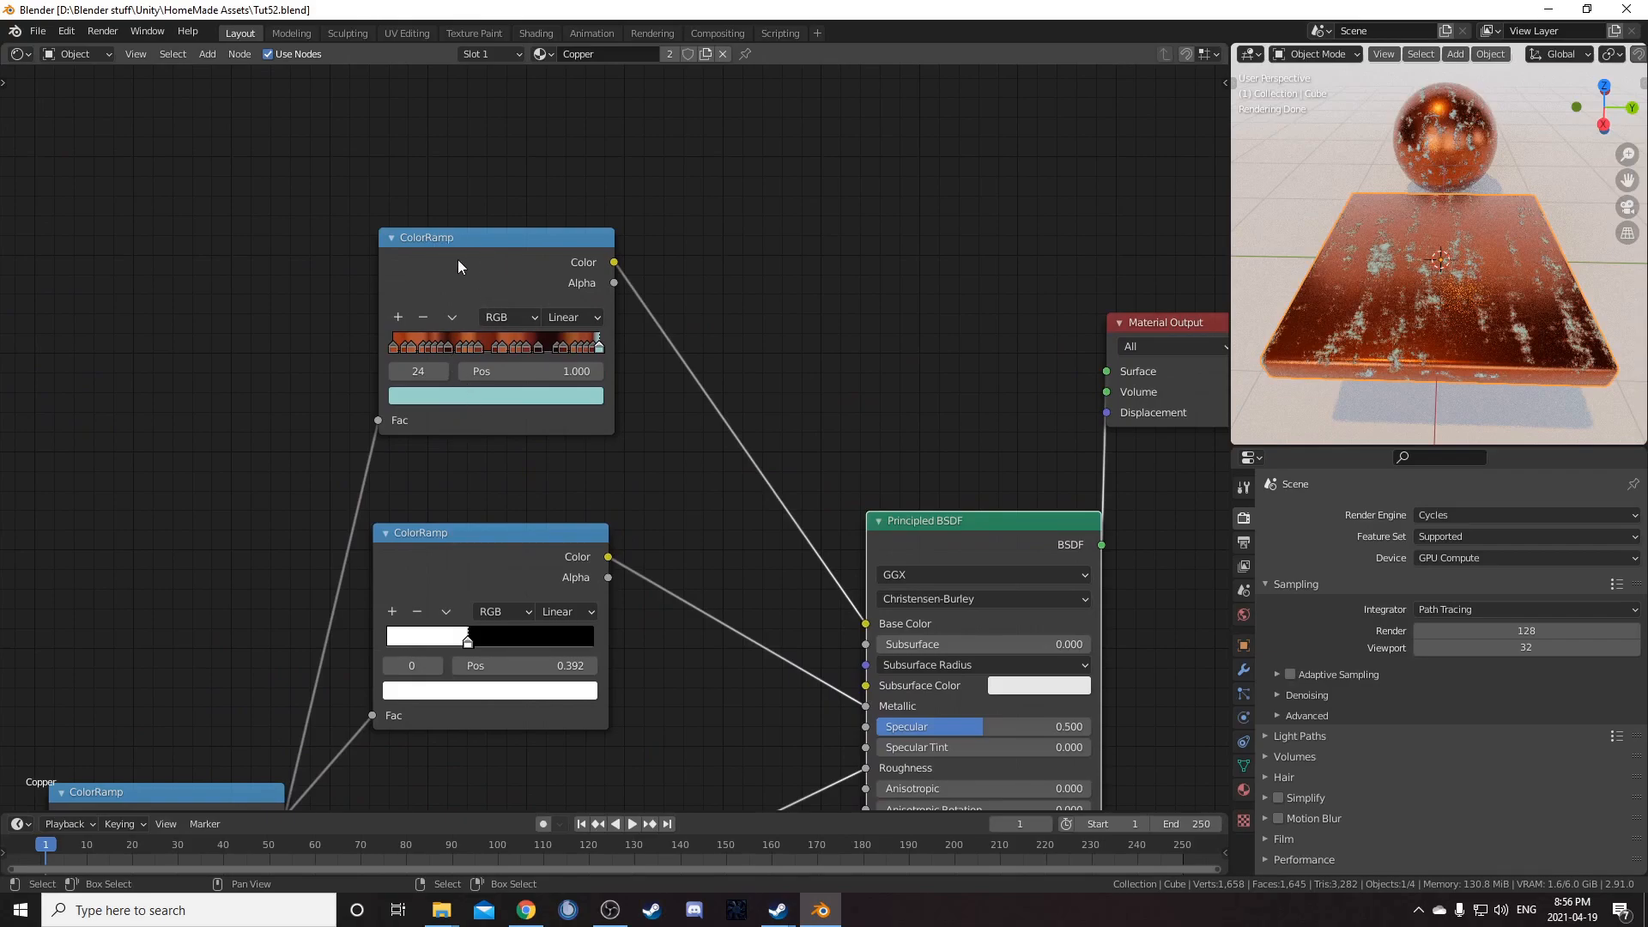
drag(508, 270, 484, 256)
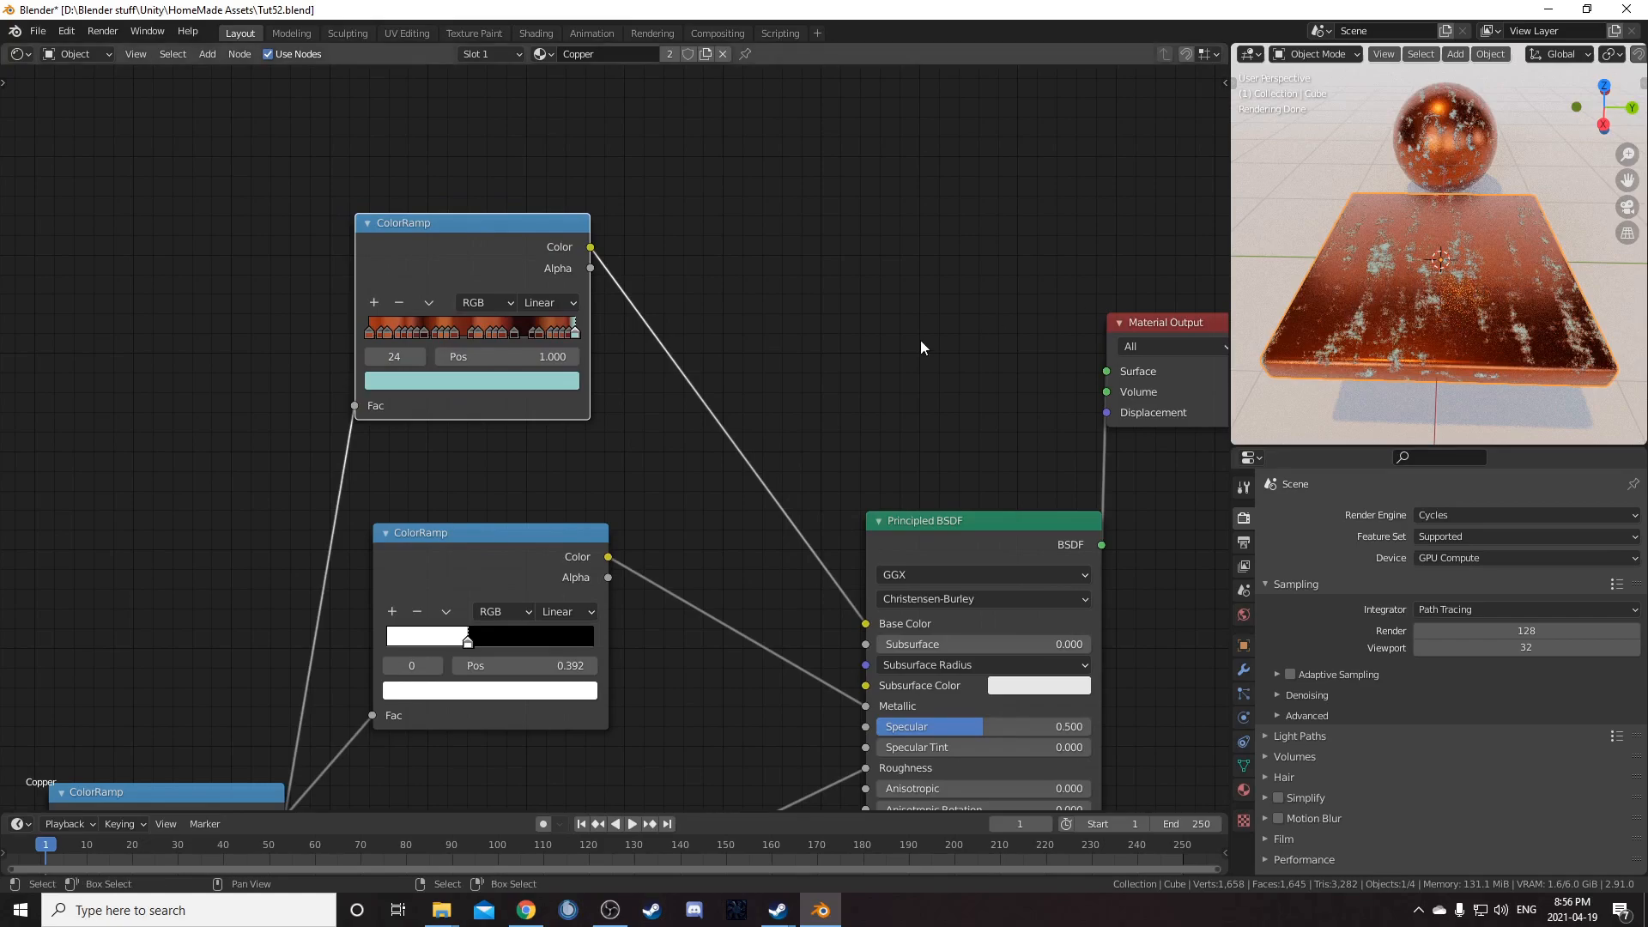
scroll(367, 516, down, 4)
middle_drag(367, 399, 545, 416)
drag(467, 275, 444, 280)
drag(565, 572, 573, 525)
drag(764, 563, 754, 508)
scroll(754, 508, down, 2)
middle_drag(729, 530, 743, 533)
drag(658, 513, 649, 488)
Step: Try the white stop at about position 0.455 on the ColorRamp fed by the final Multiply
scroll(730, 537, up, 5)
middle_drag(711, 533, 626, 464)
scroll(635, 446, up, 5)
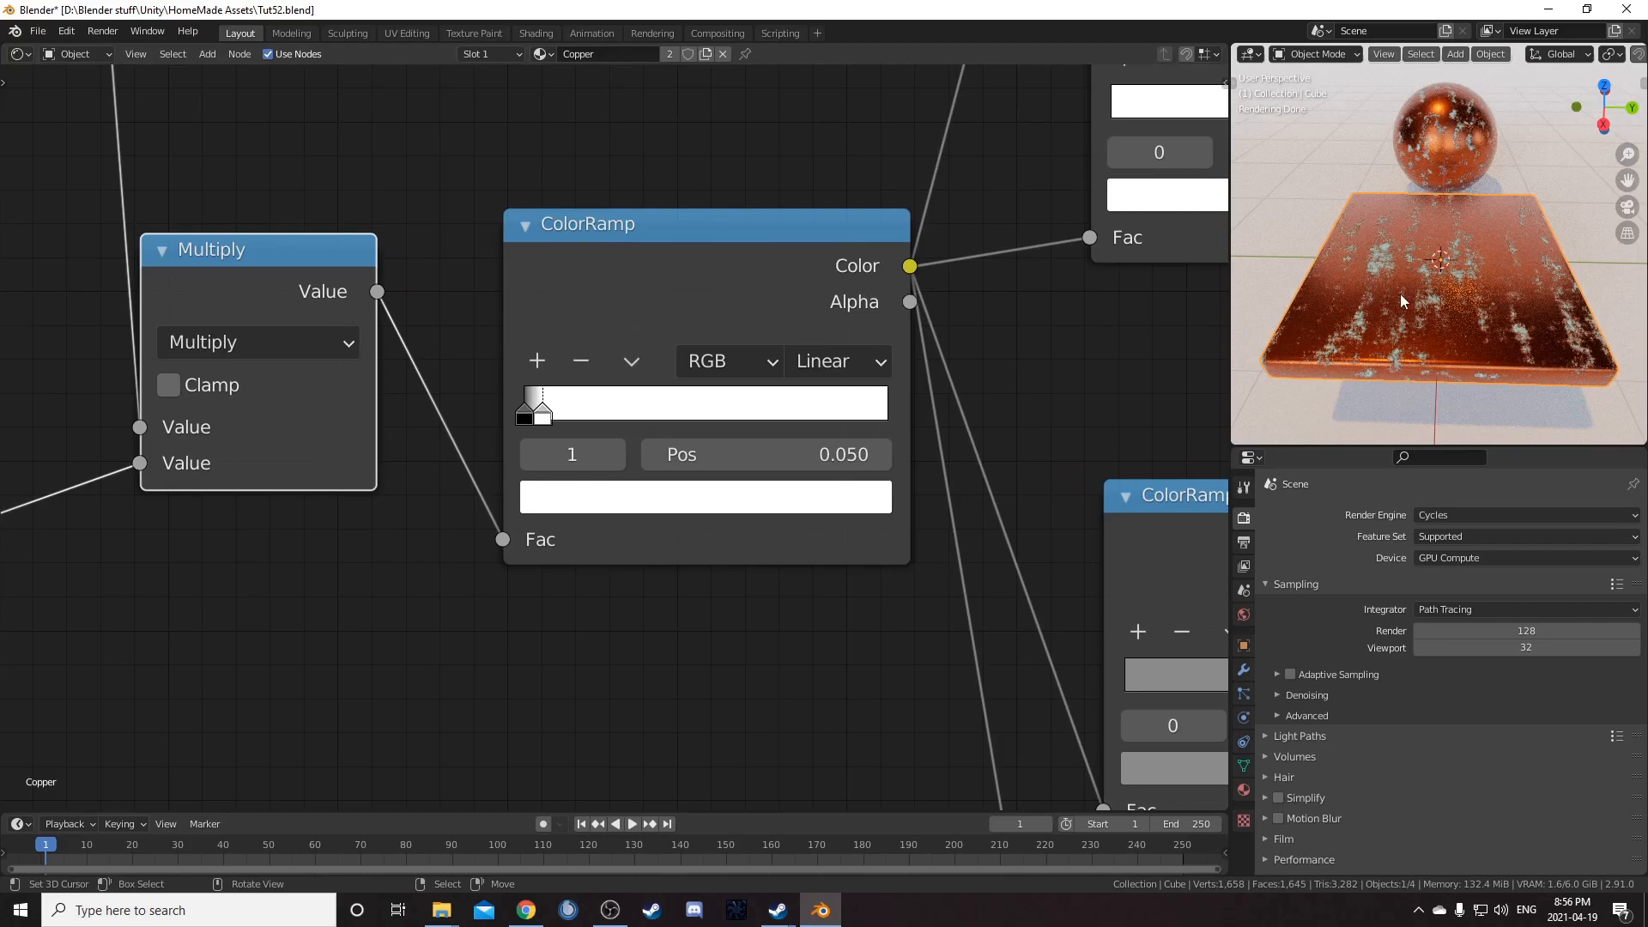
drag(546, 419, 696, 416)
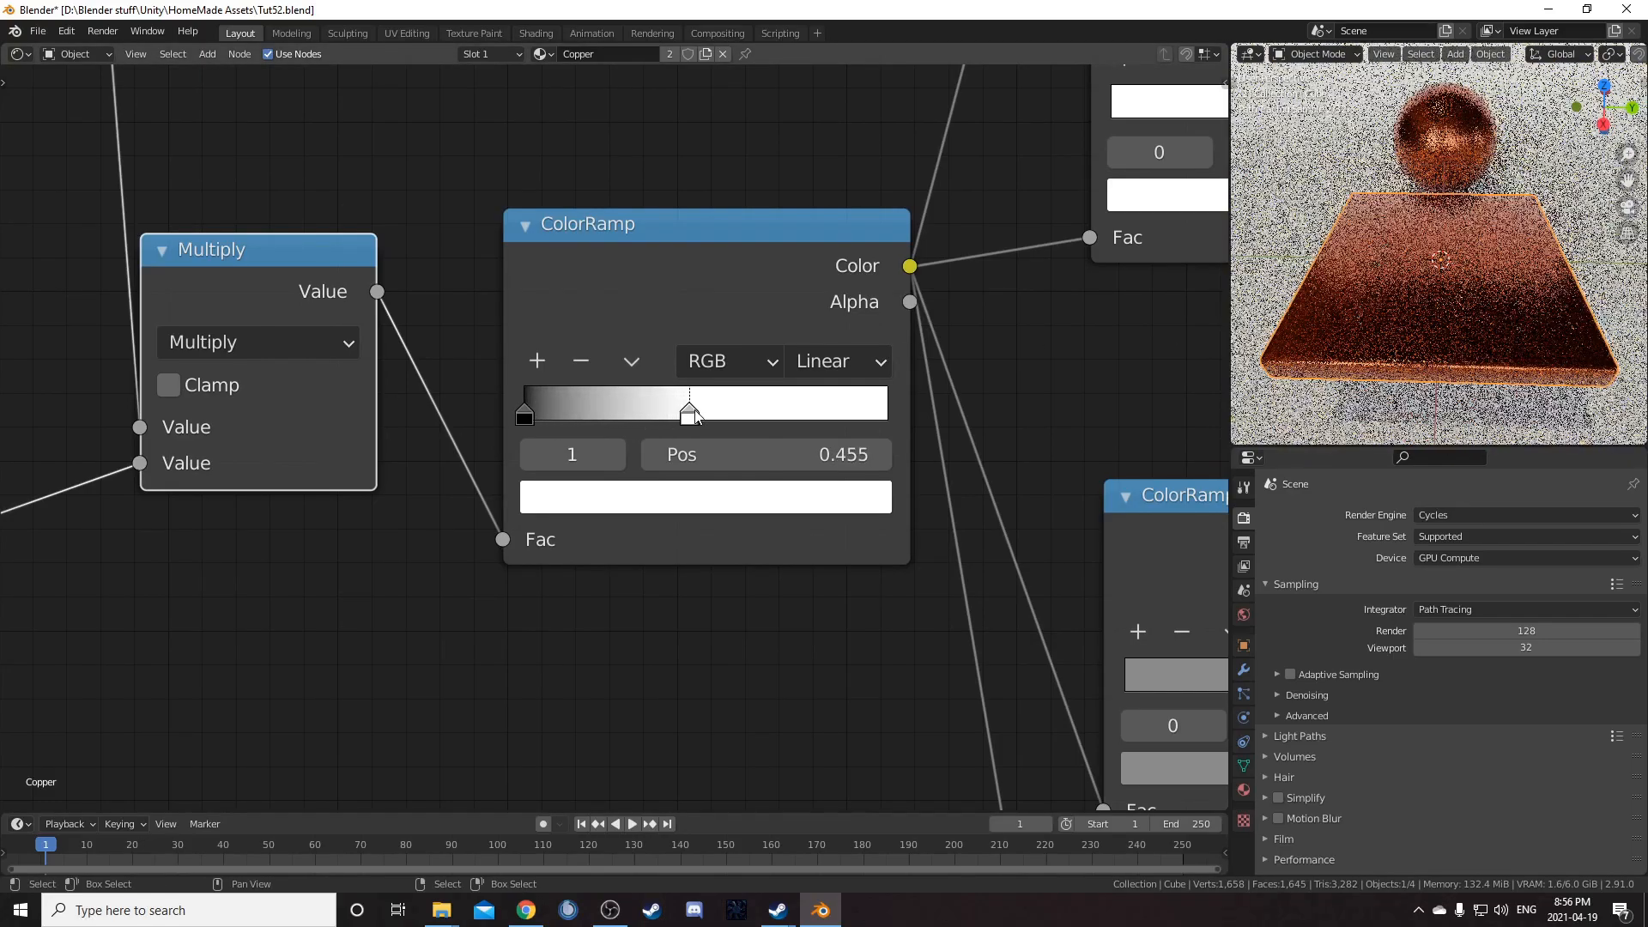
mouse_move(527, 415)
mouse_down()
mouse_move(601, 418)
mouse_move(525, 419)
mouse_up()
Step: Set the white stop of the ColorRamp after the final Multiply to position 0.003 and inspect the tarnish on the cube
drag(651, 416, 490, 418)
drag(855, 455, 862, 455)
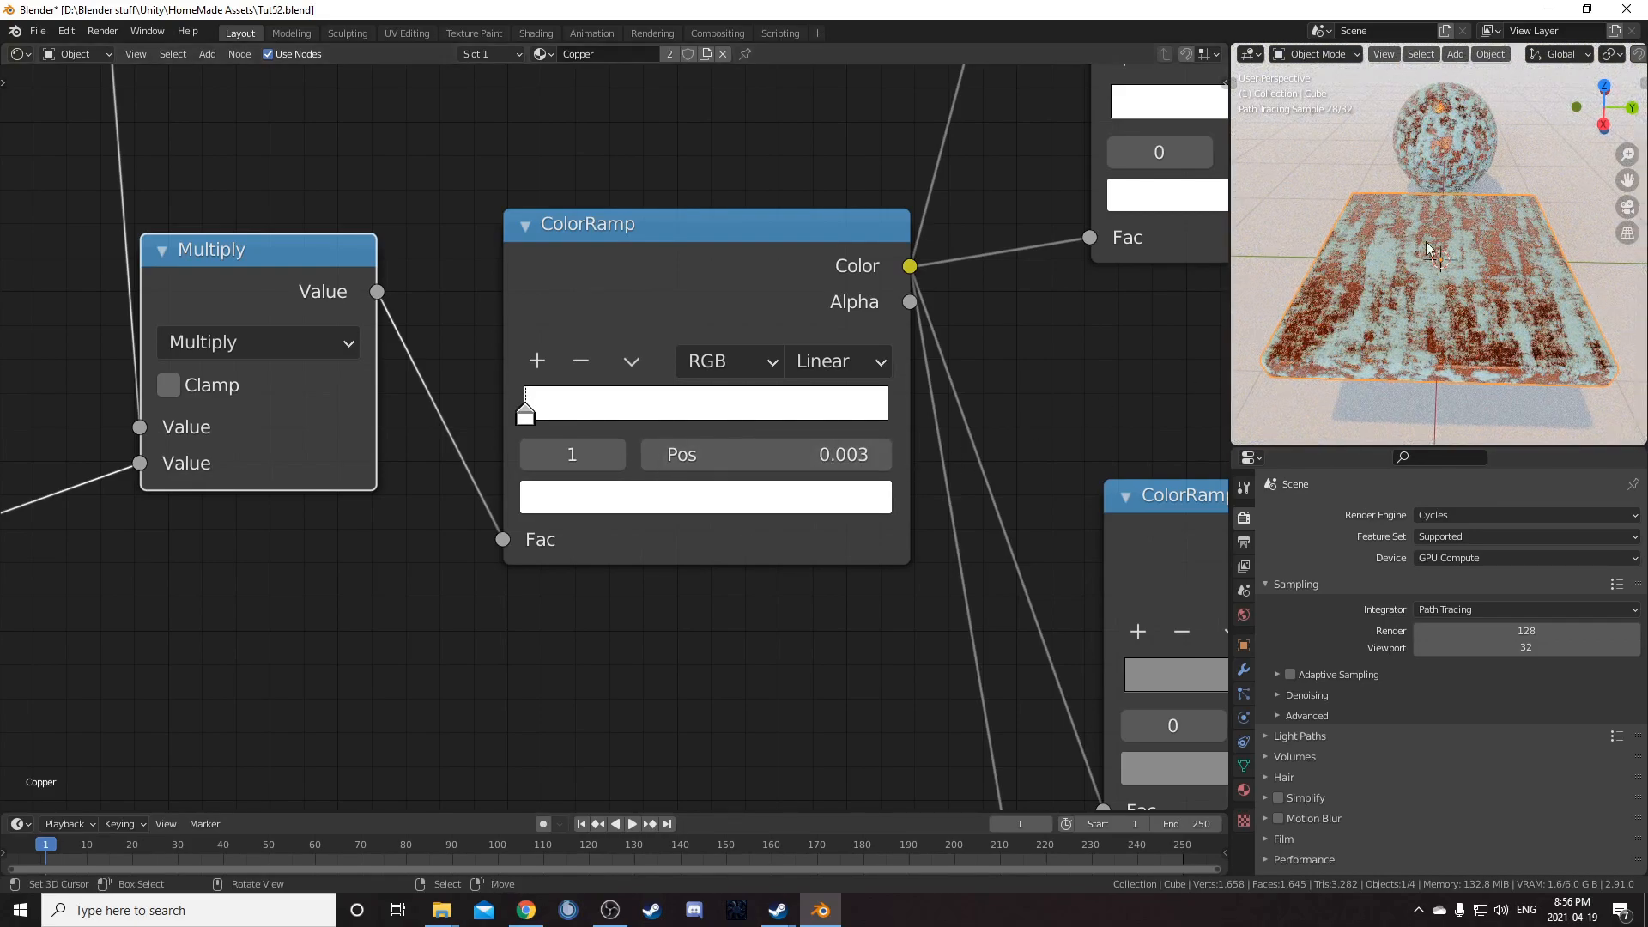
scroll(1390, 274, up, 3)
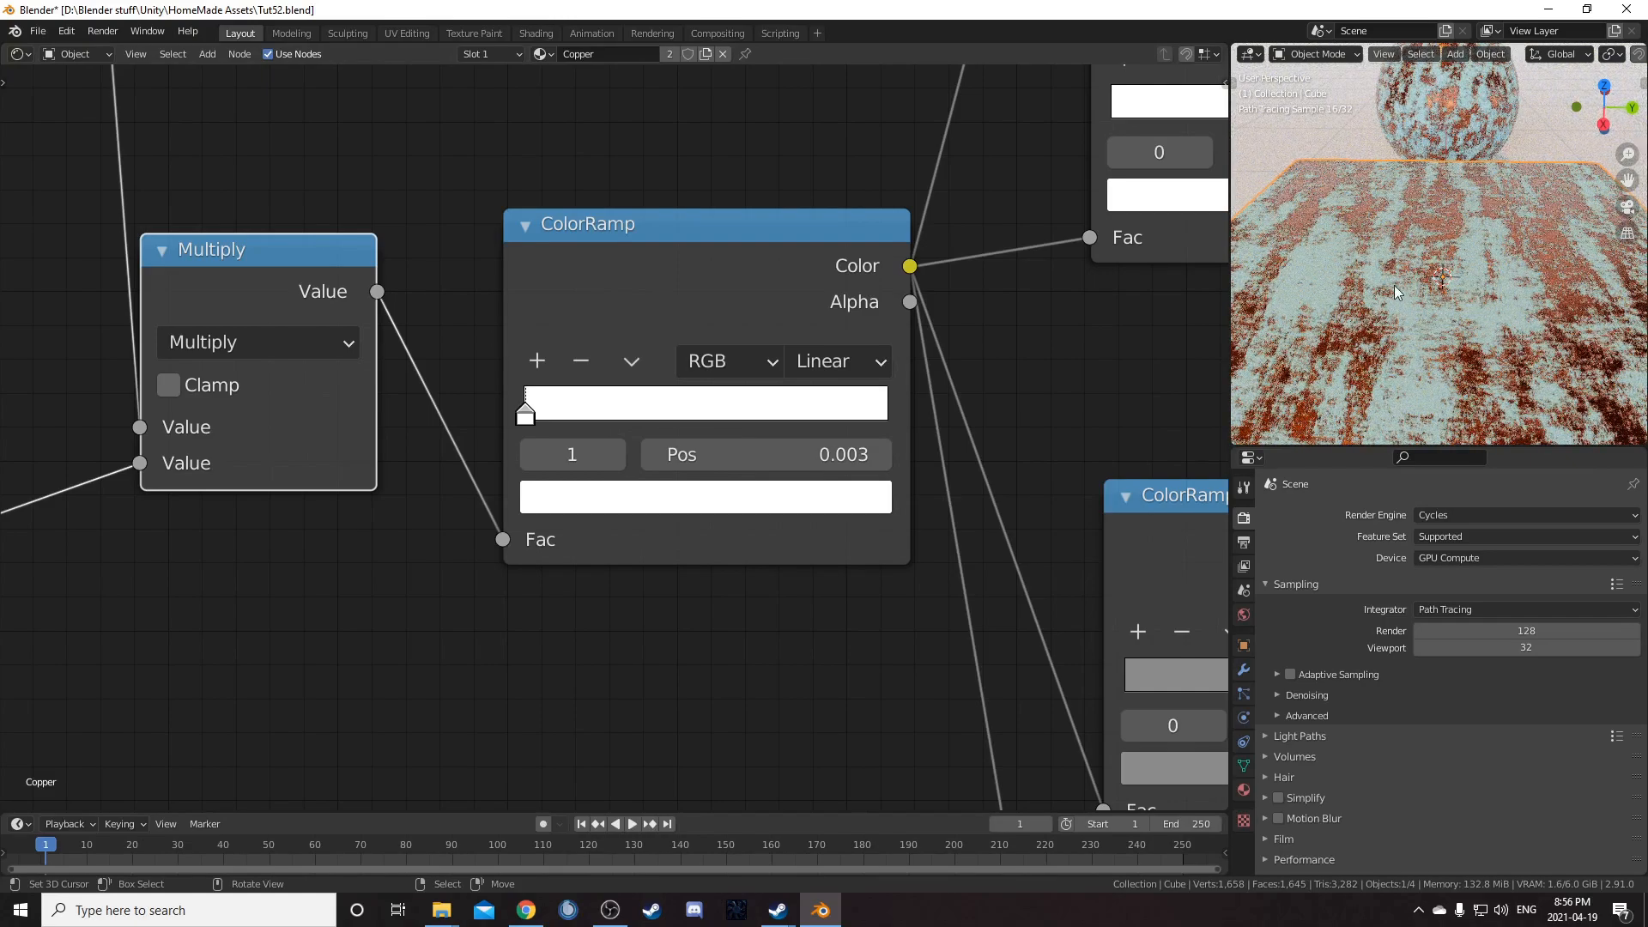
scroll(1394, 296, down, 4)
scroll(780, 526, down, 1)
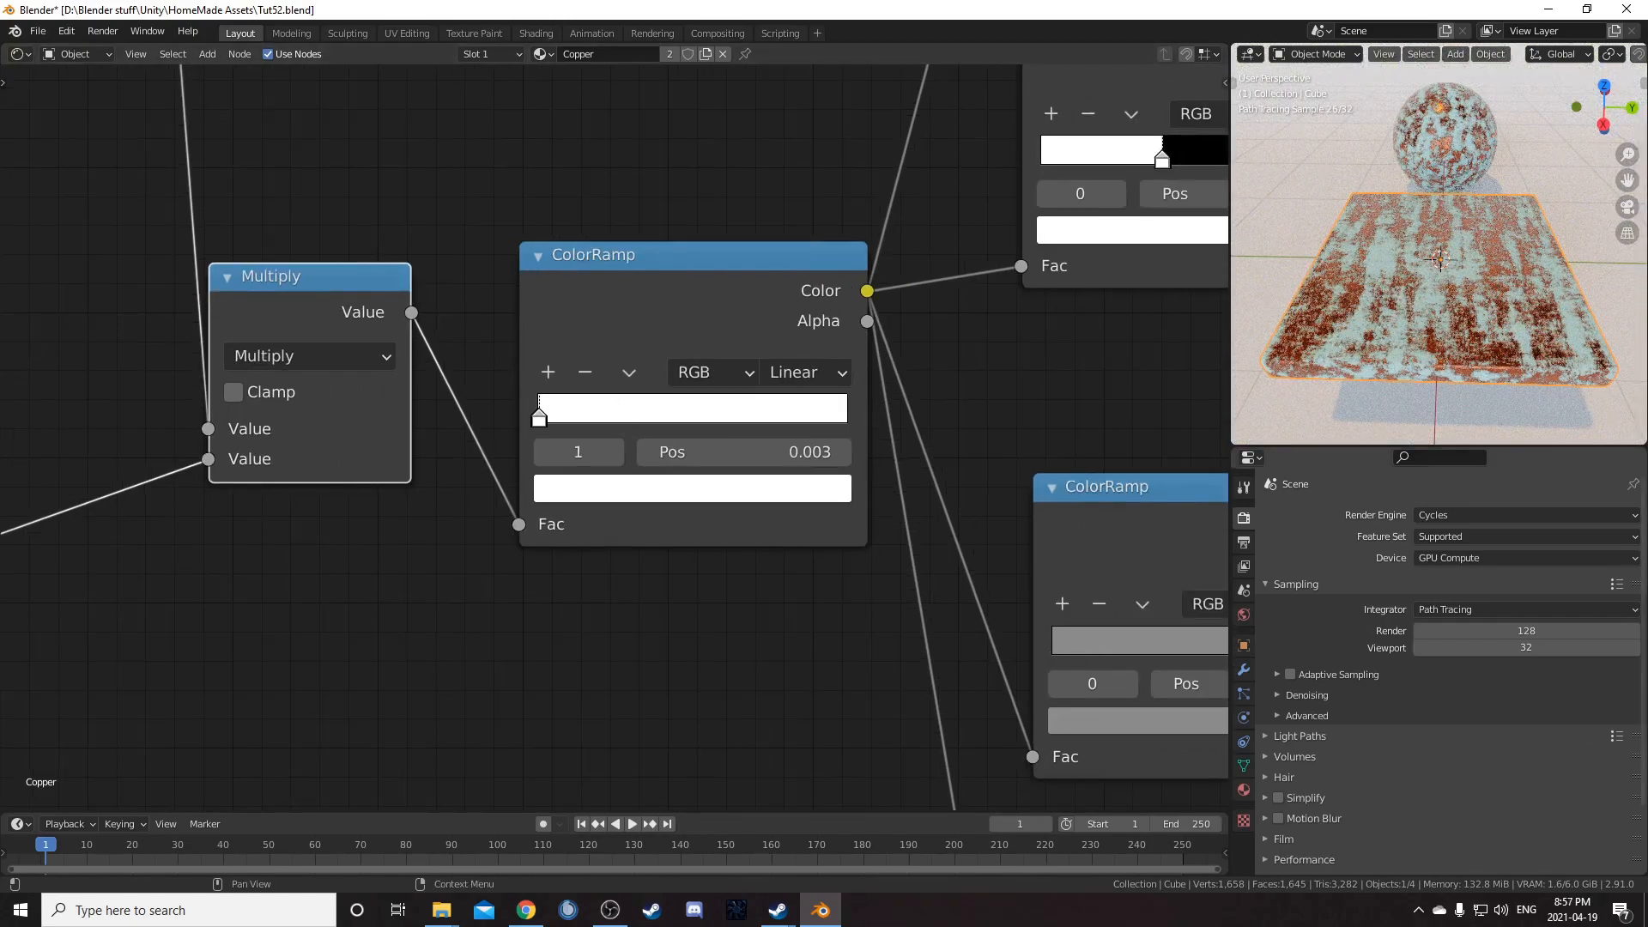
Step: Move the Noise Texture and Mix nodes beside the Texture Coordinate node slightly higher in the layout
scroll(780, 526, down, 12)
middle_drag(601, 360, 1056, 700)
scroll(231, 481, up, 6)
middle_drag(328, 314, 558, 450)
scroll(583, 447, up, 4)
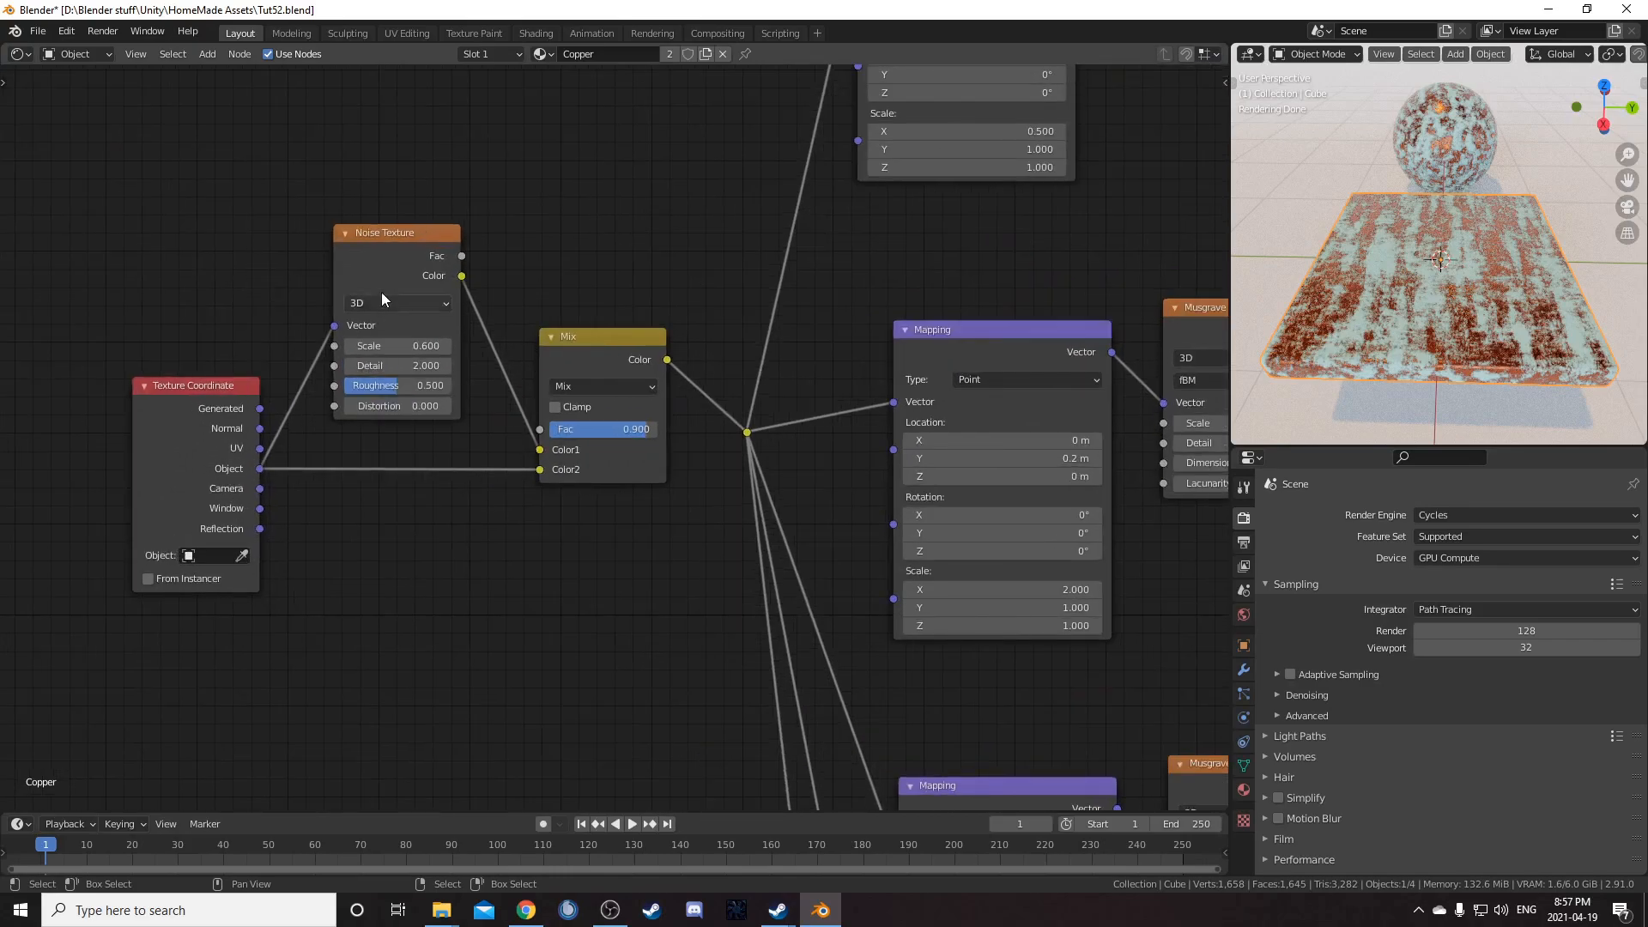
drag(404, 240, 417, 216)
drag(616, 347, 617, 330)
scroll(580, 413, up, 3)
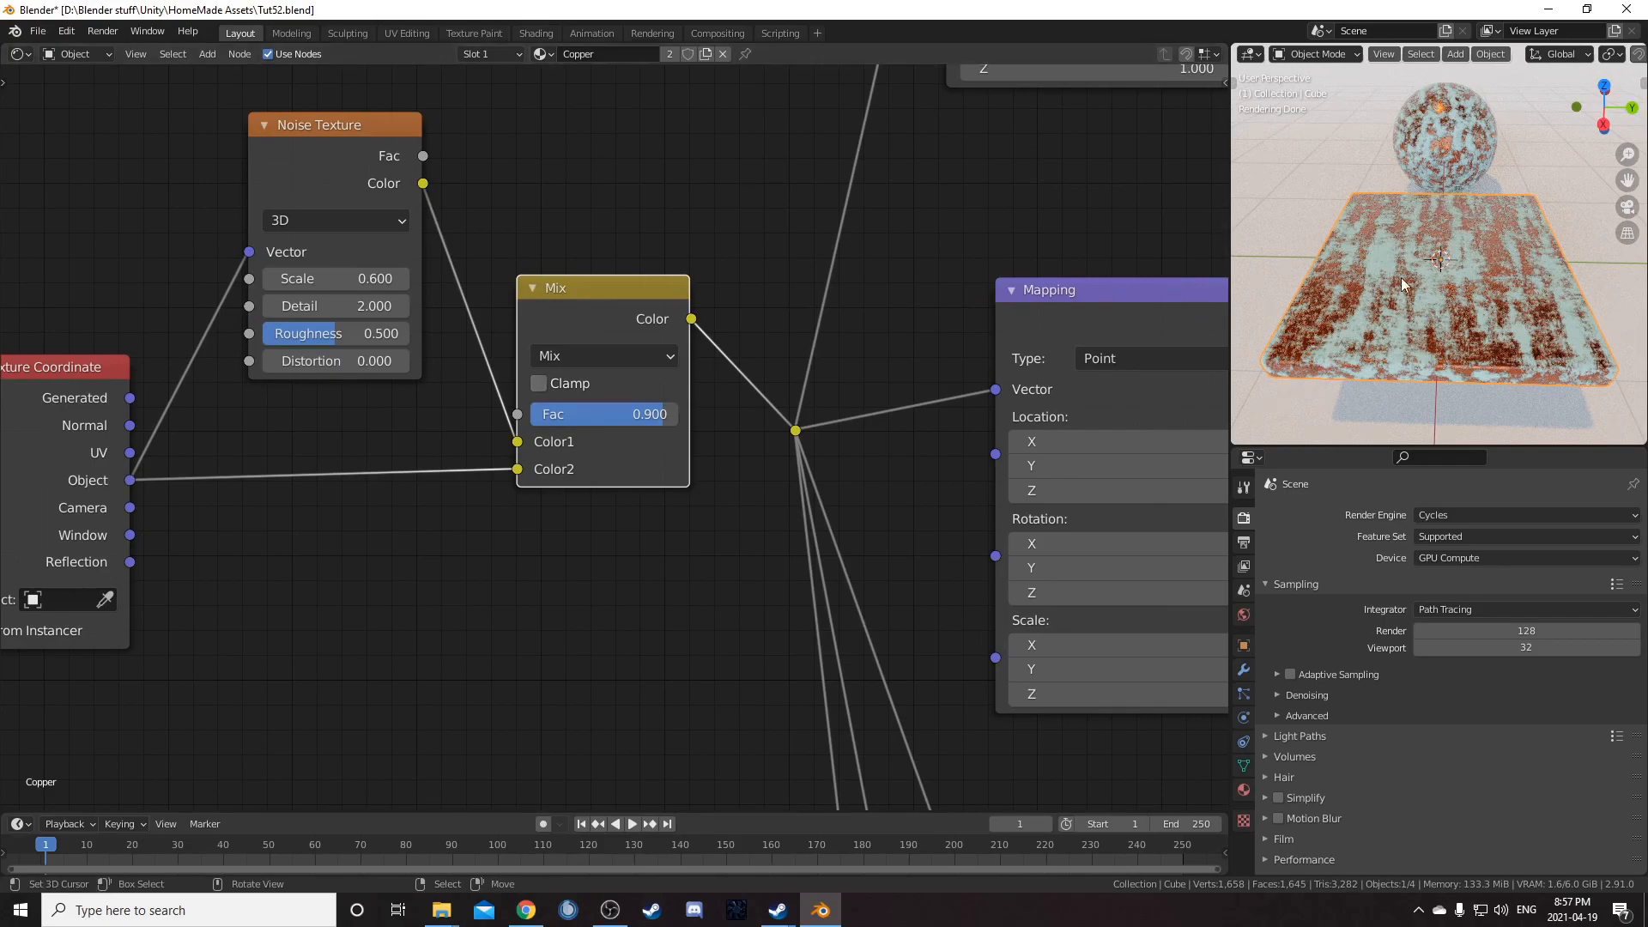
Step: Try a factor of 0.500 on the Mix node that blends the Noise Texture with the Object coordinates
drag(630, 419, 580, 420)
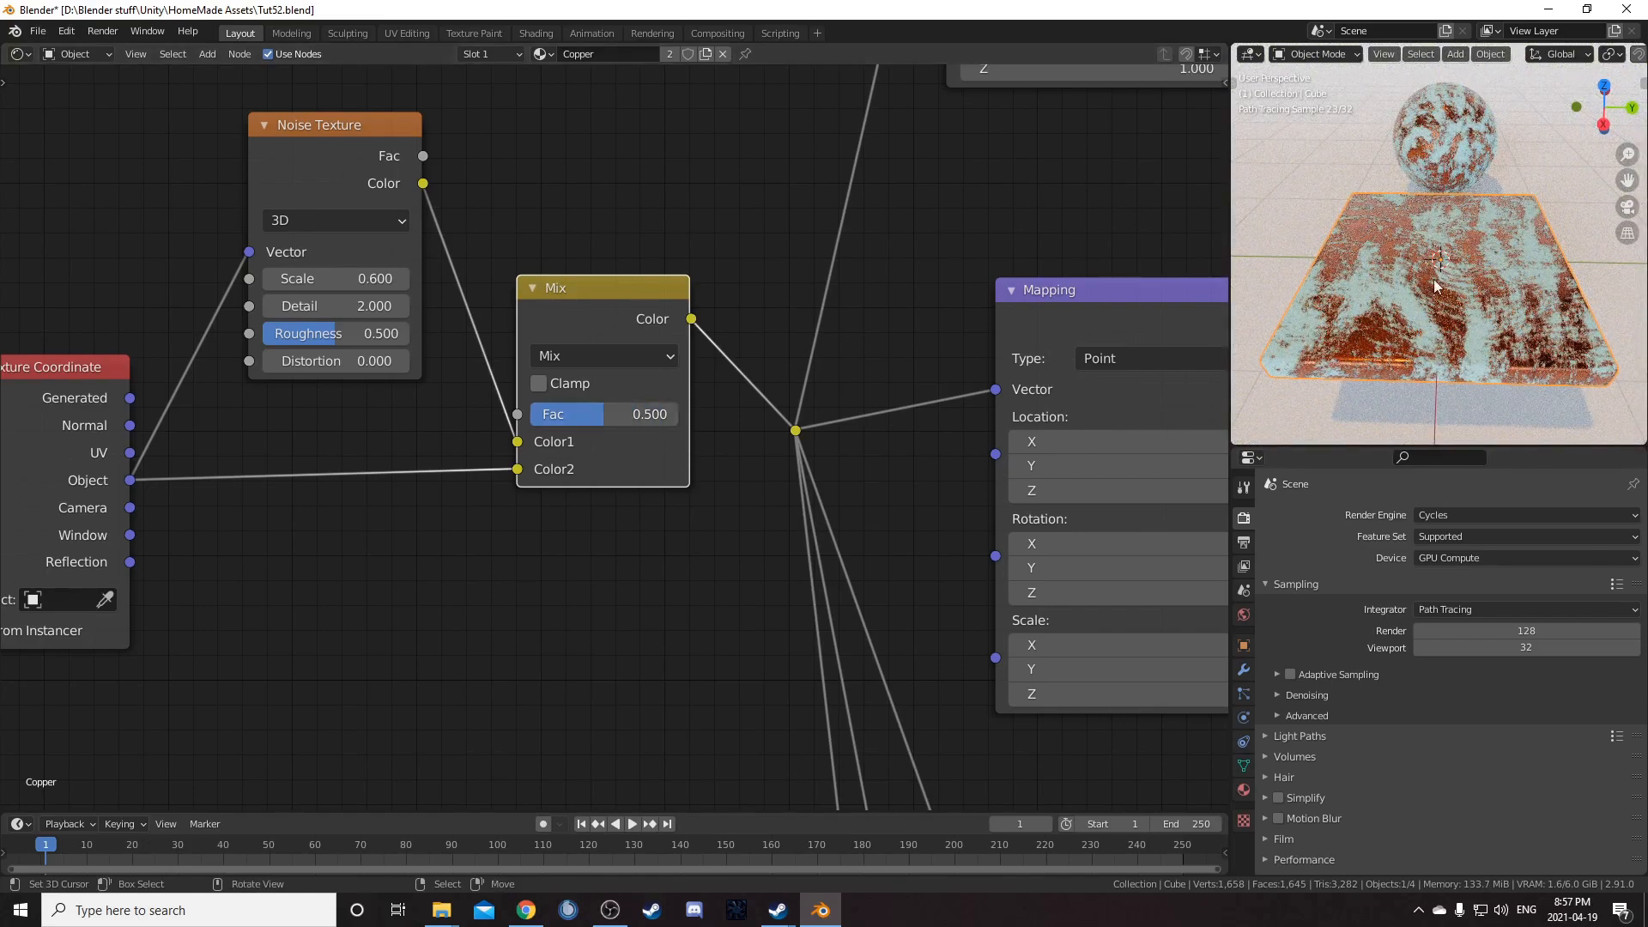
middle_drag(336, 305, 687, 437)
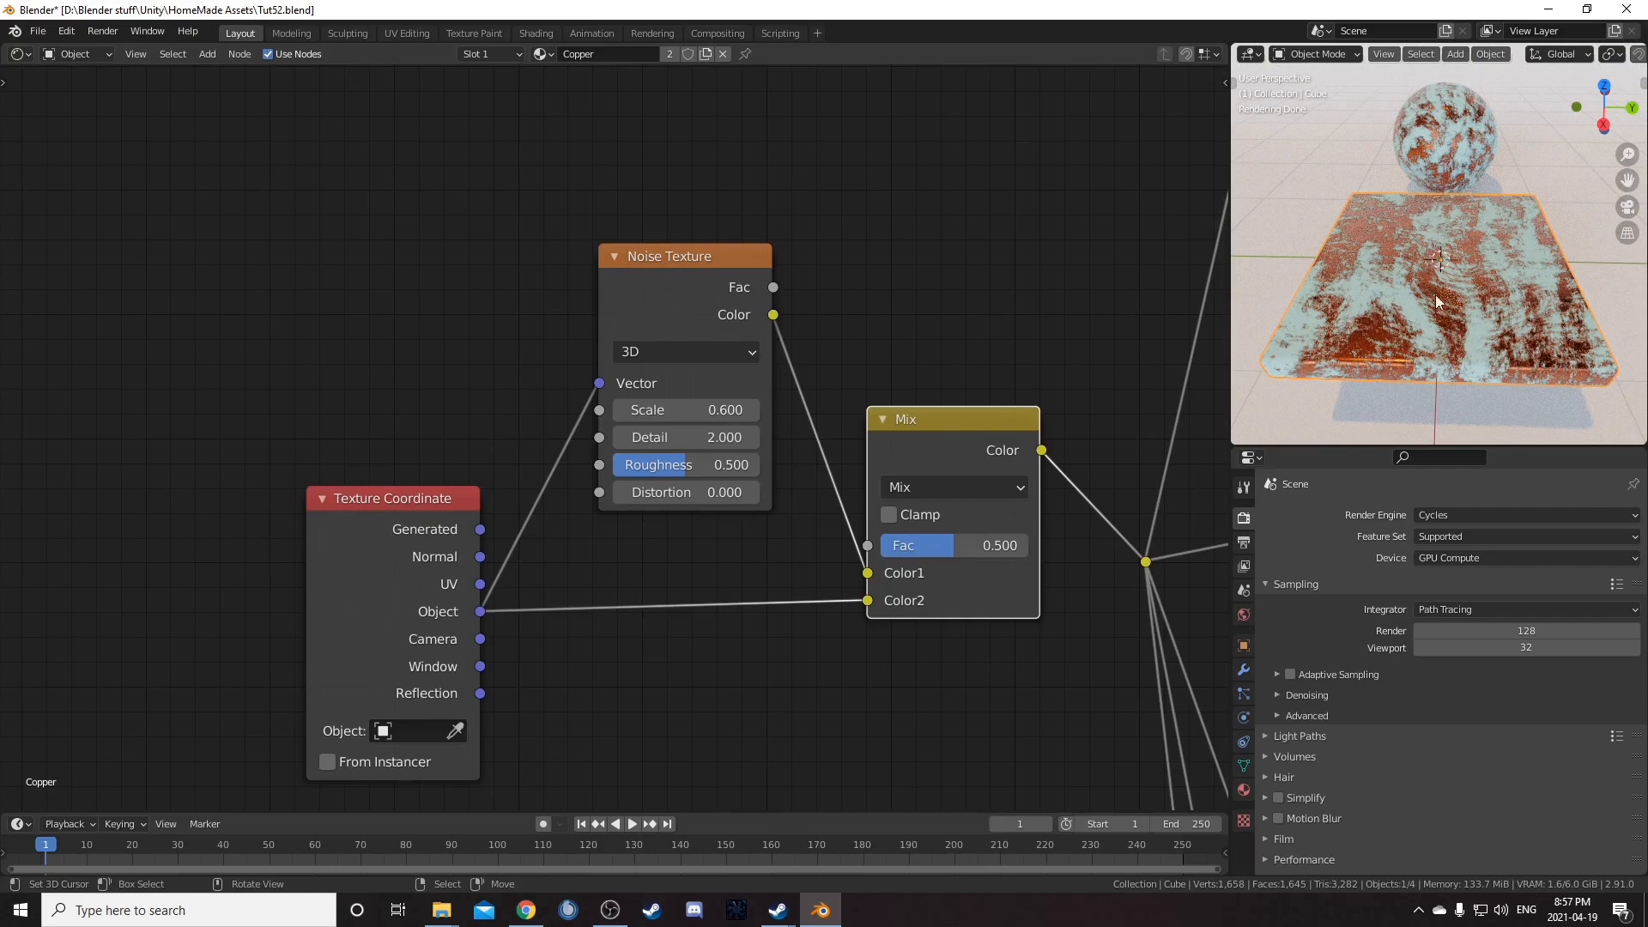
scroll(1001, 492, down, 2)
middle_drag(1090, 494, 919, 350)
middle_drag(863, 398, 841, 396)
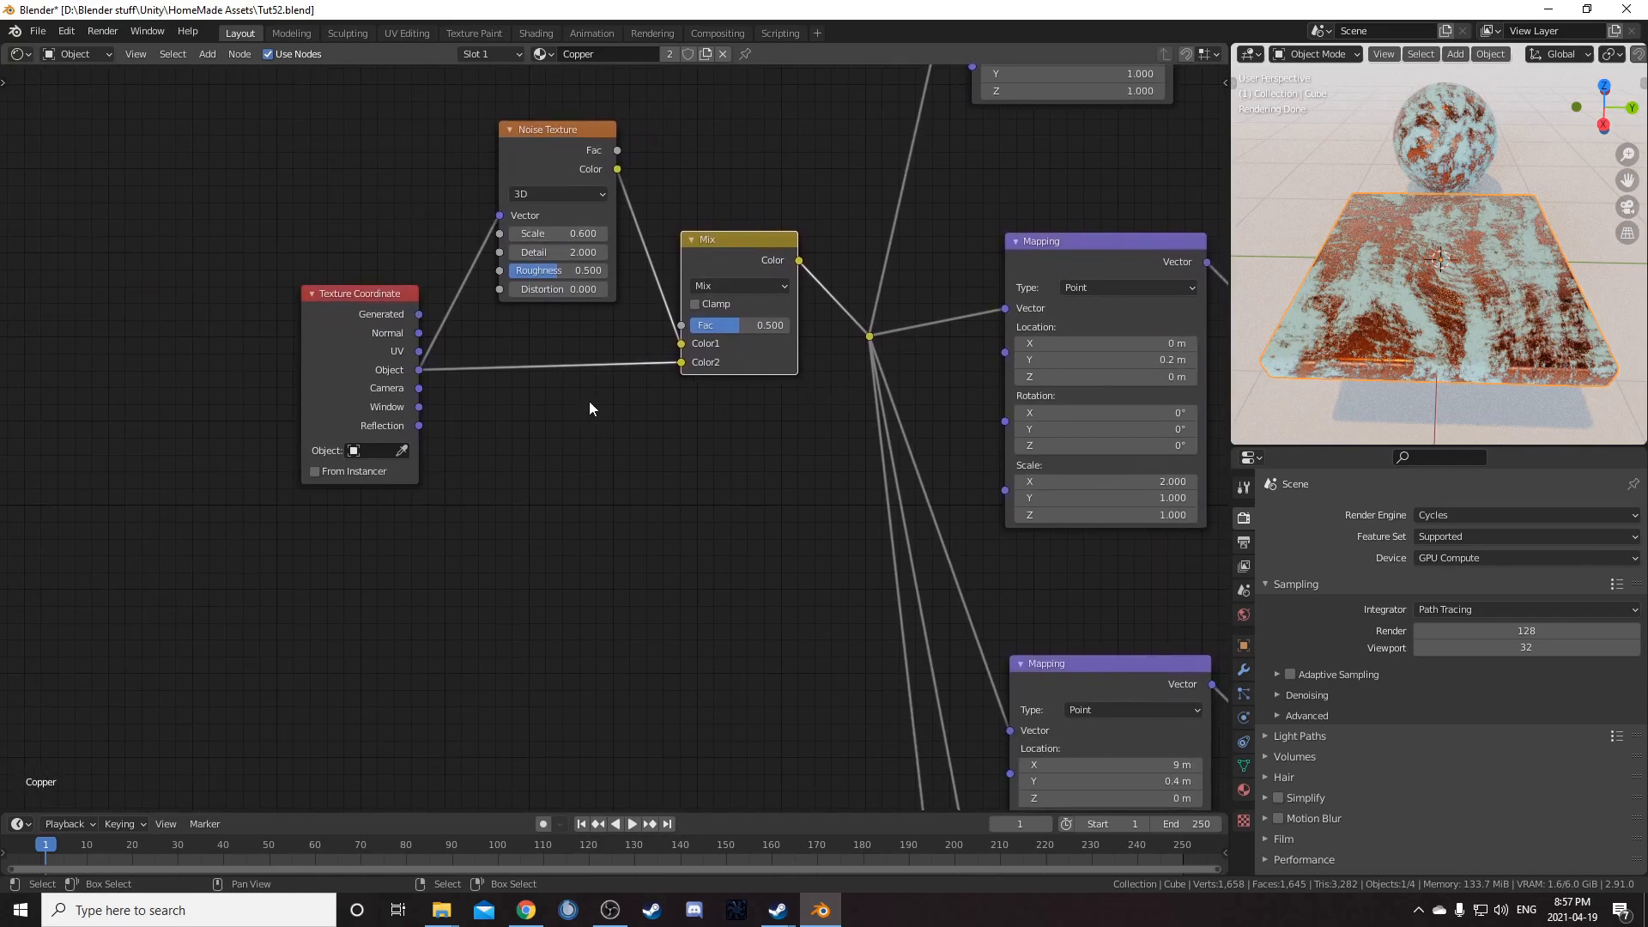
middle_drag(579, 407, 408, 385)
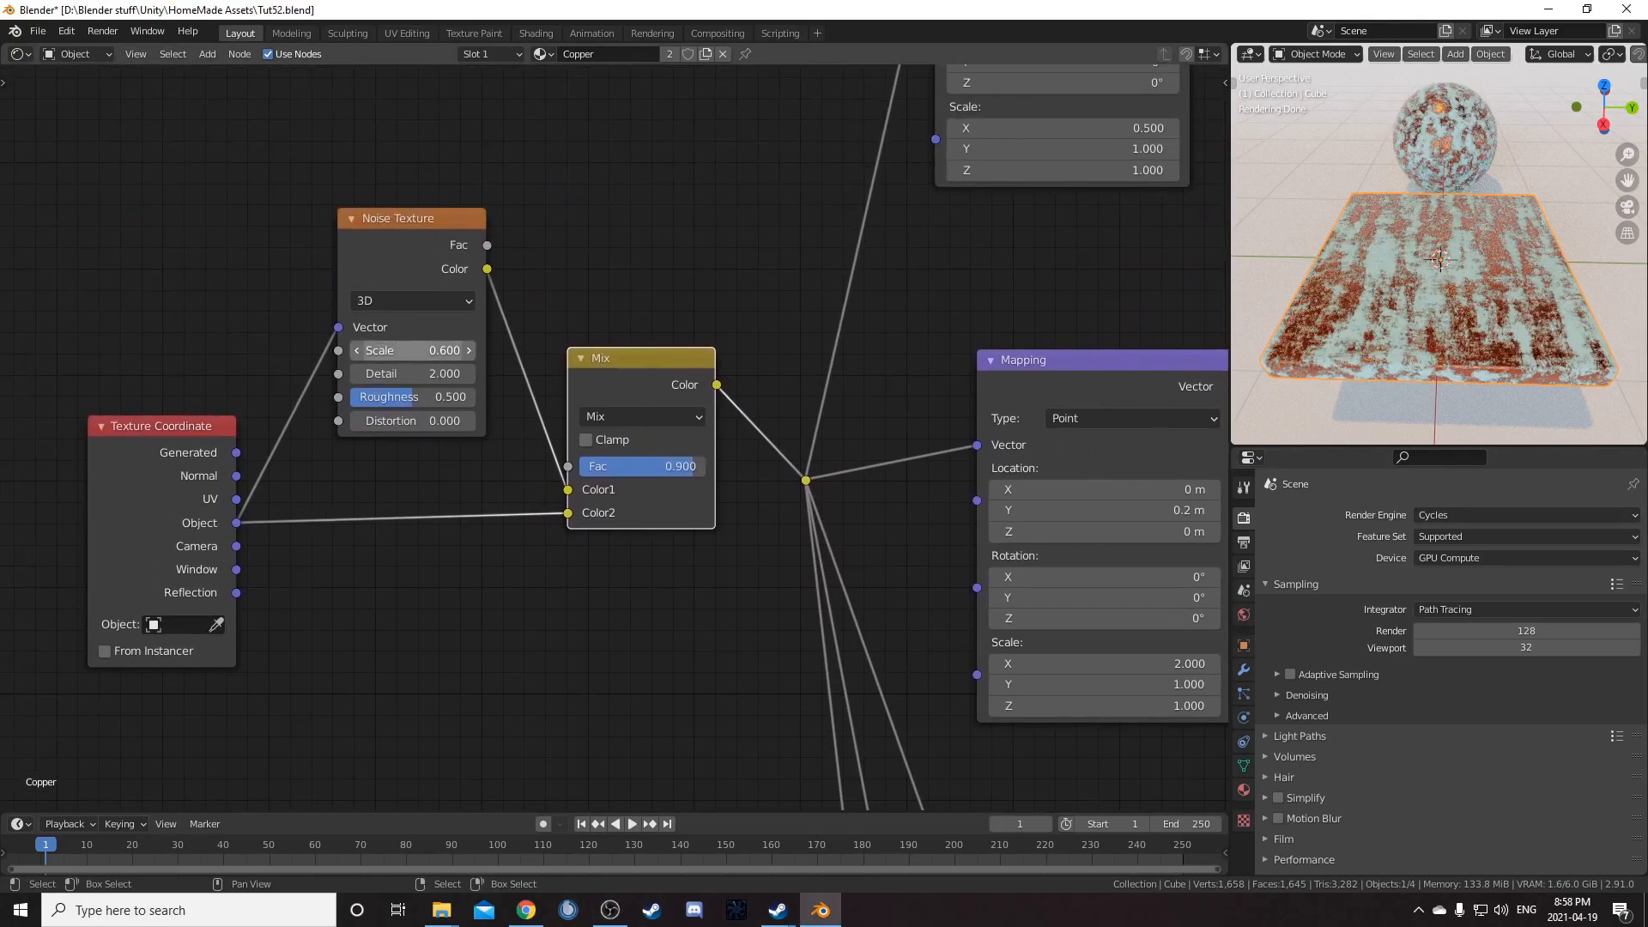
Step: Set the Scale of the Noise Texture feeding the Mix node to 25.800 and inspect the pattern on the cube
drag(389, 345, 472, 345)
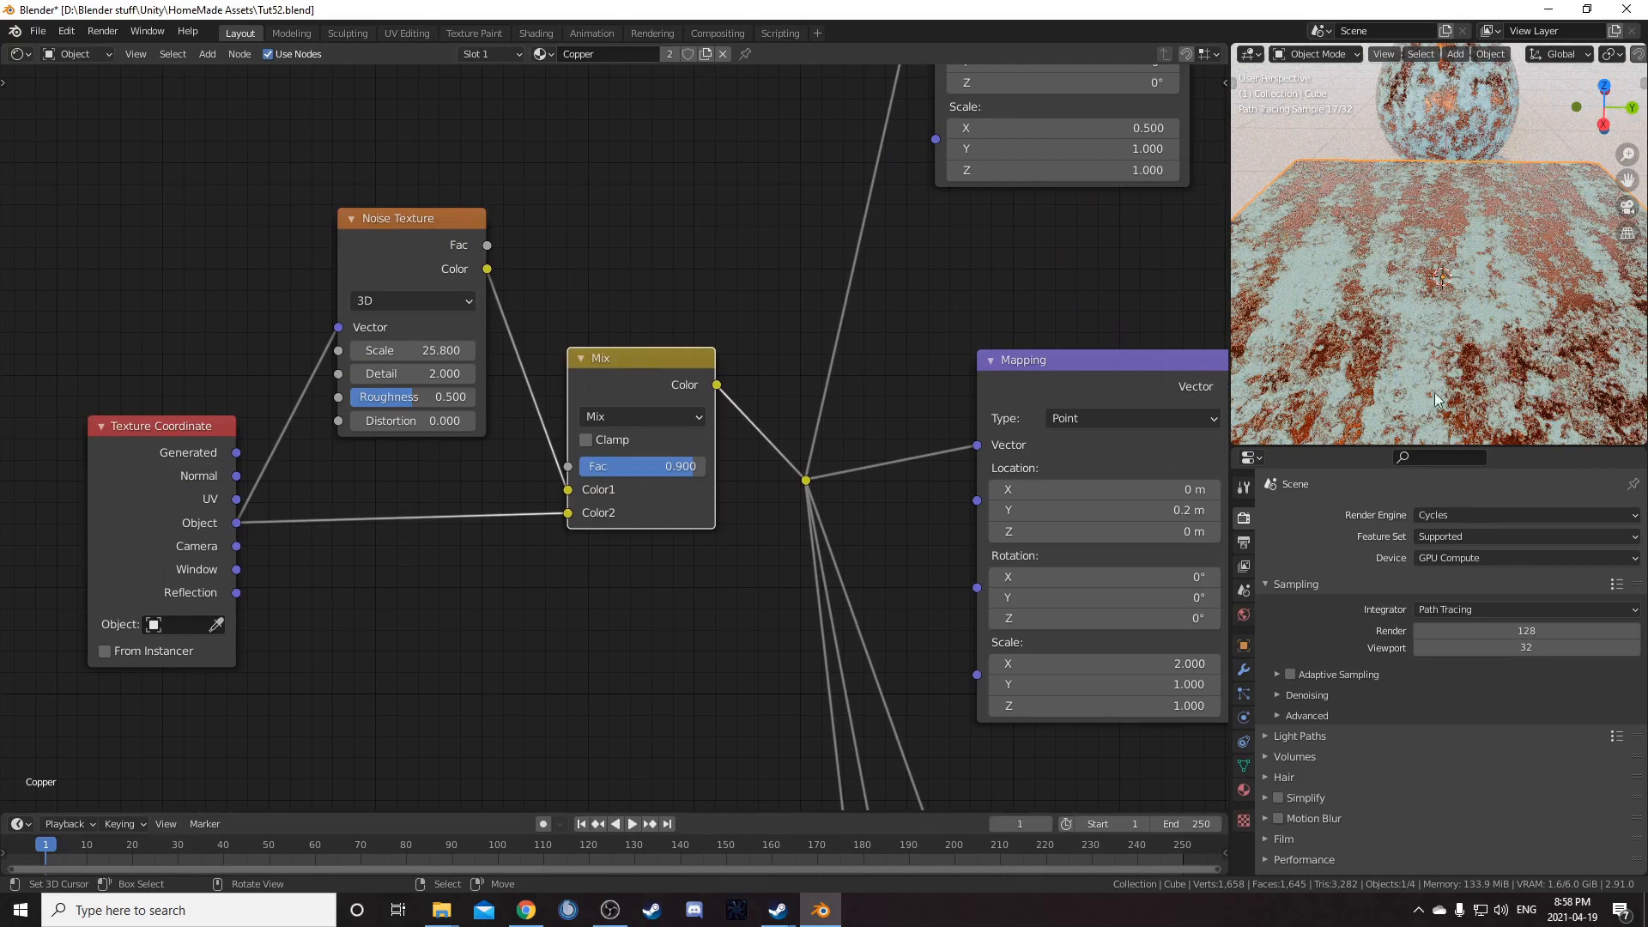
scroll(1438, 340, up, 2)
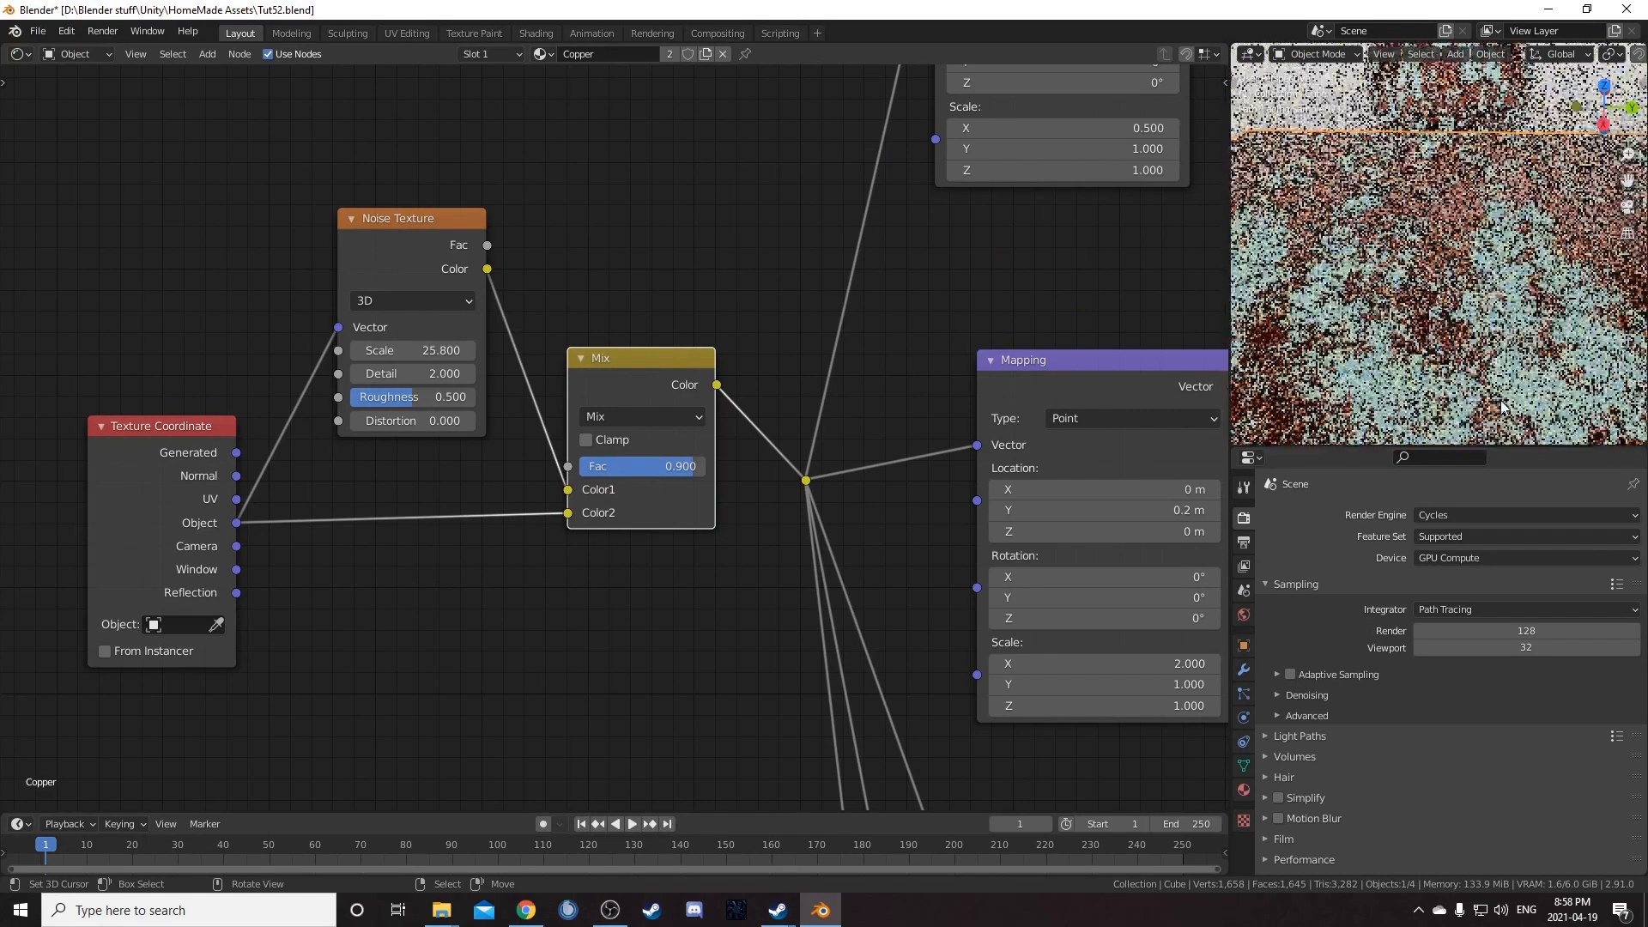
scroll(1450, 384, down, 1)
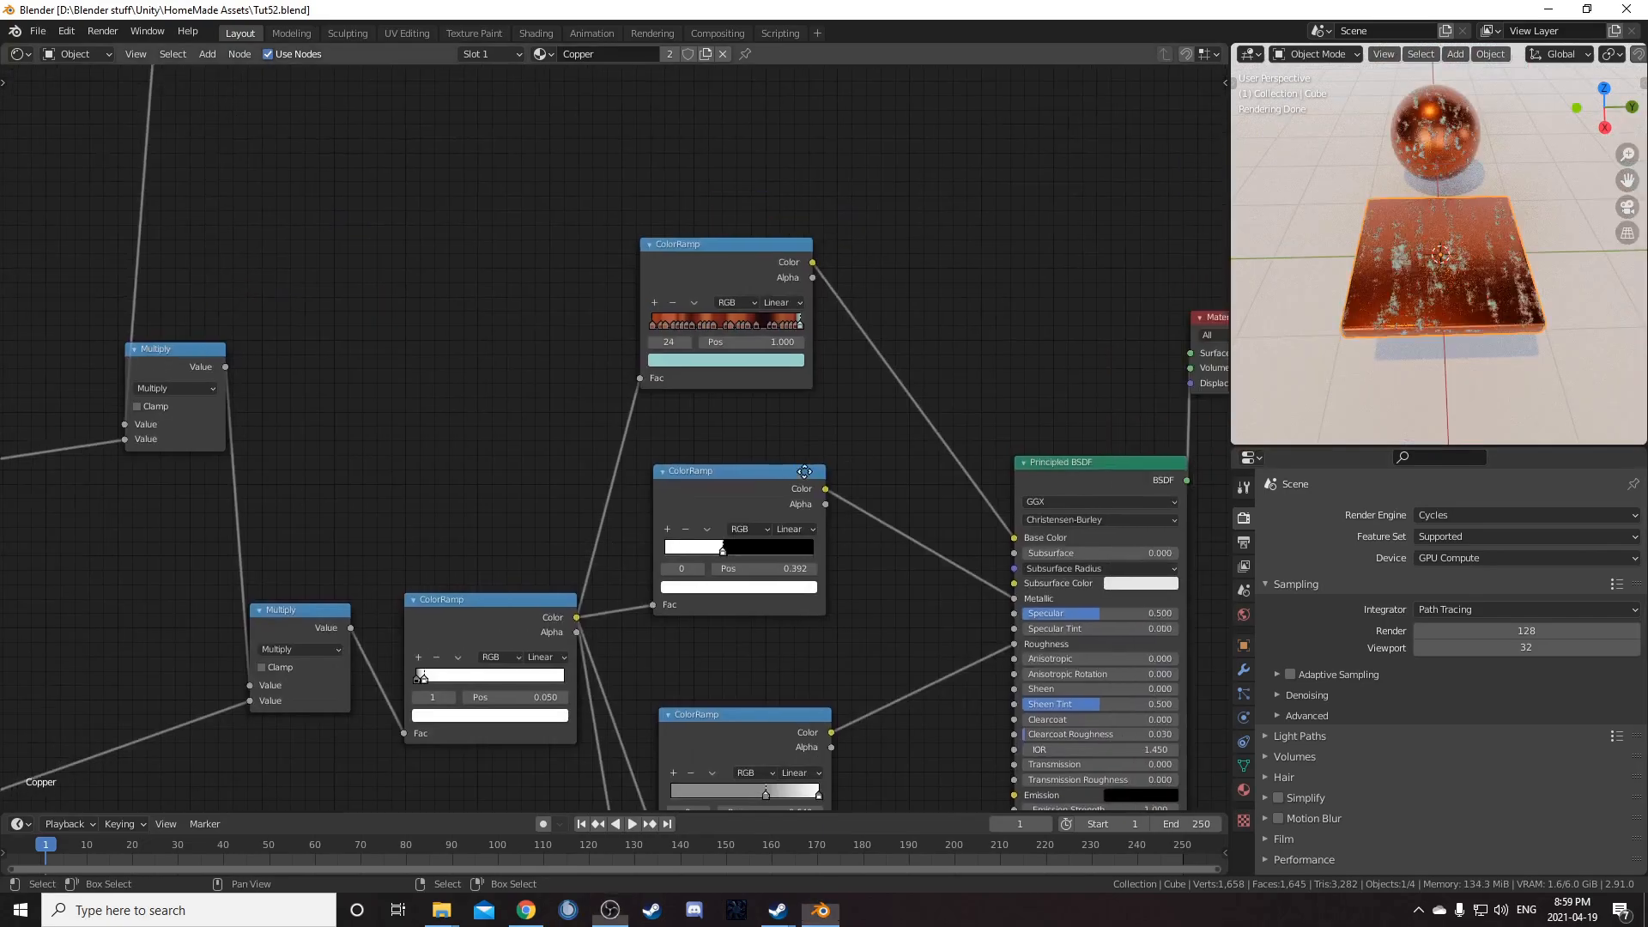
Step: Duplicate the ColorRamp that feeds Base Color and place the unconnected copy above the original as a spare
middle_drag(888, 423, 807, 459)
scroll(614, 436, up, 4)
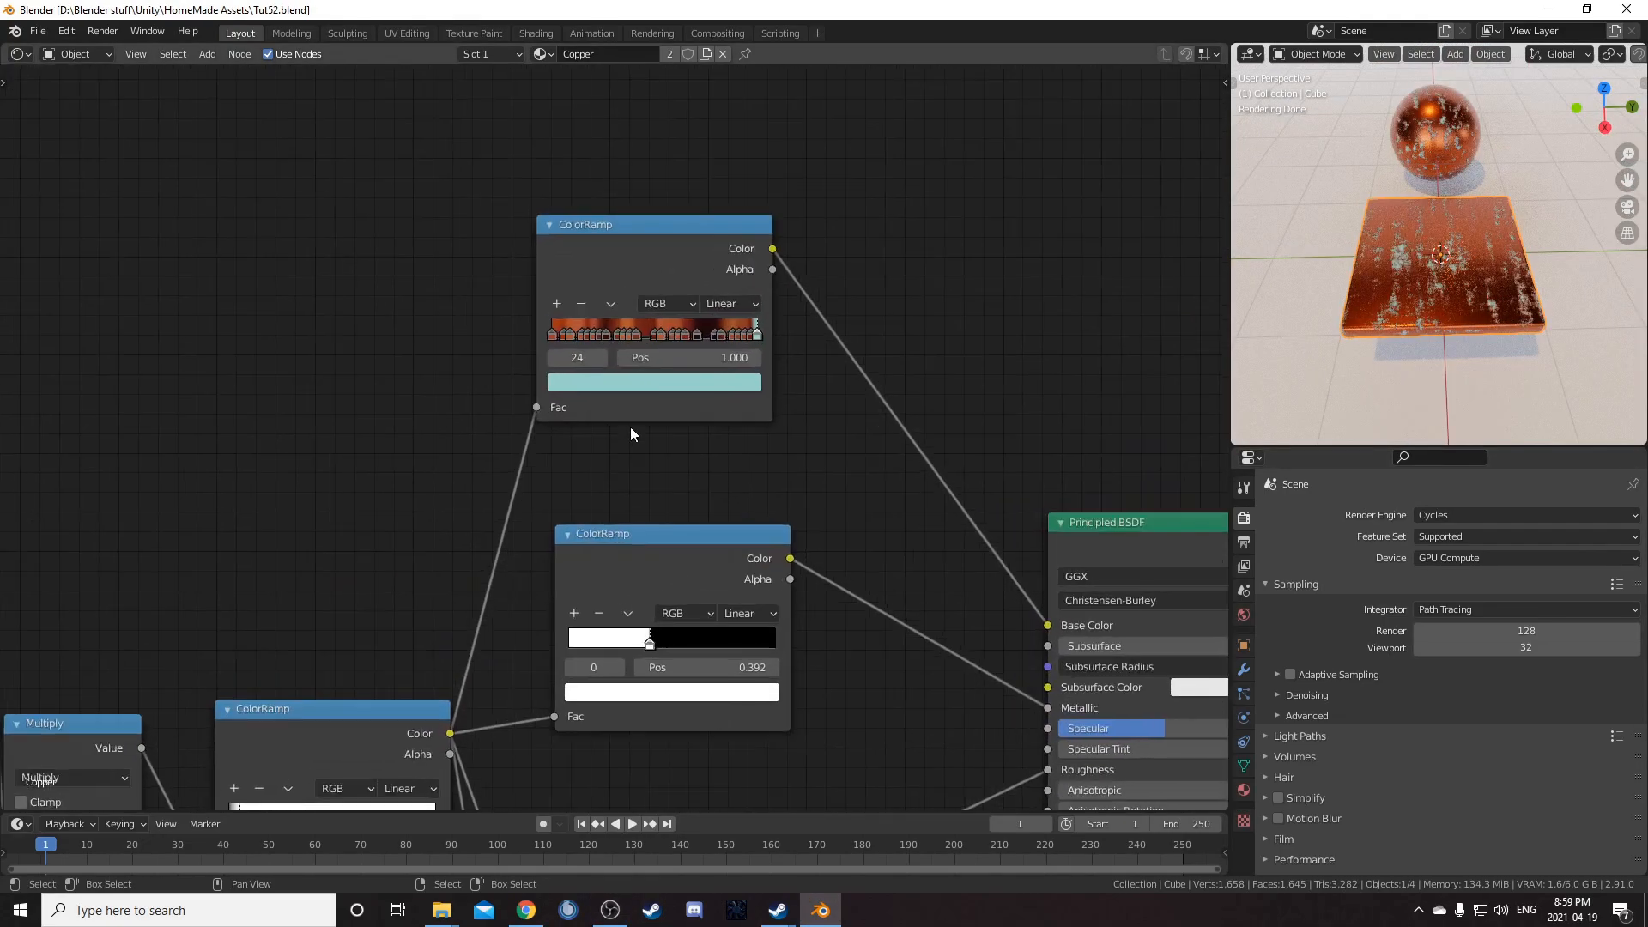
middle_drag(615, 436, 555, 690)
click(631, 493)
key(shift+d)
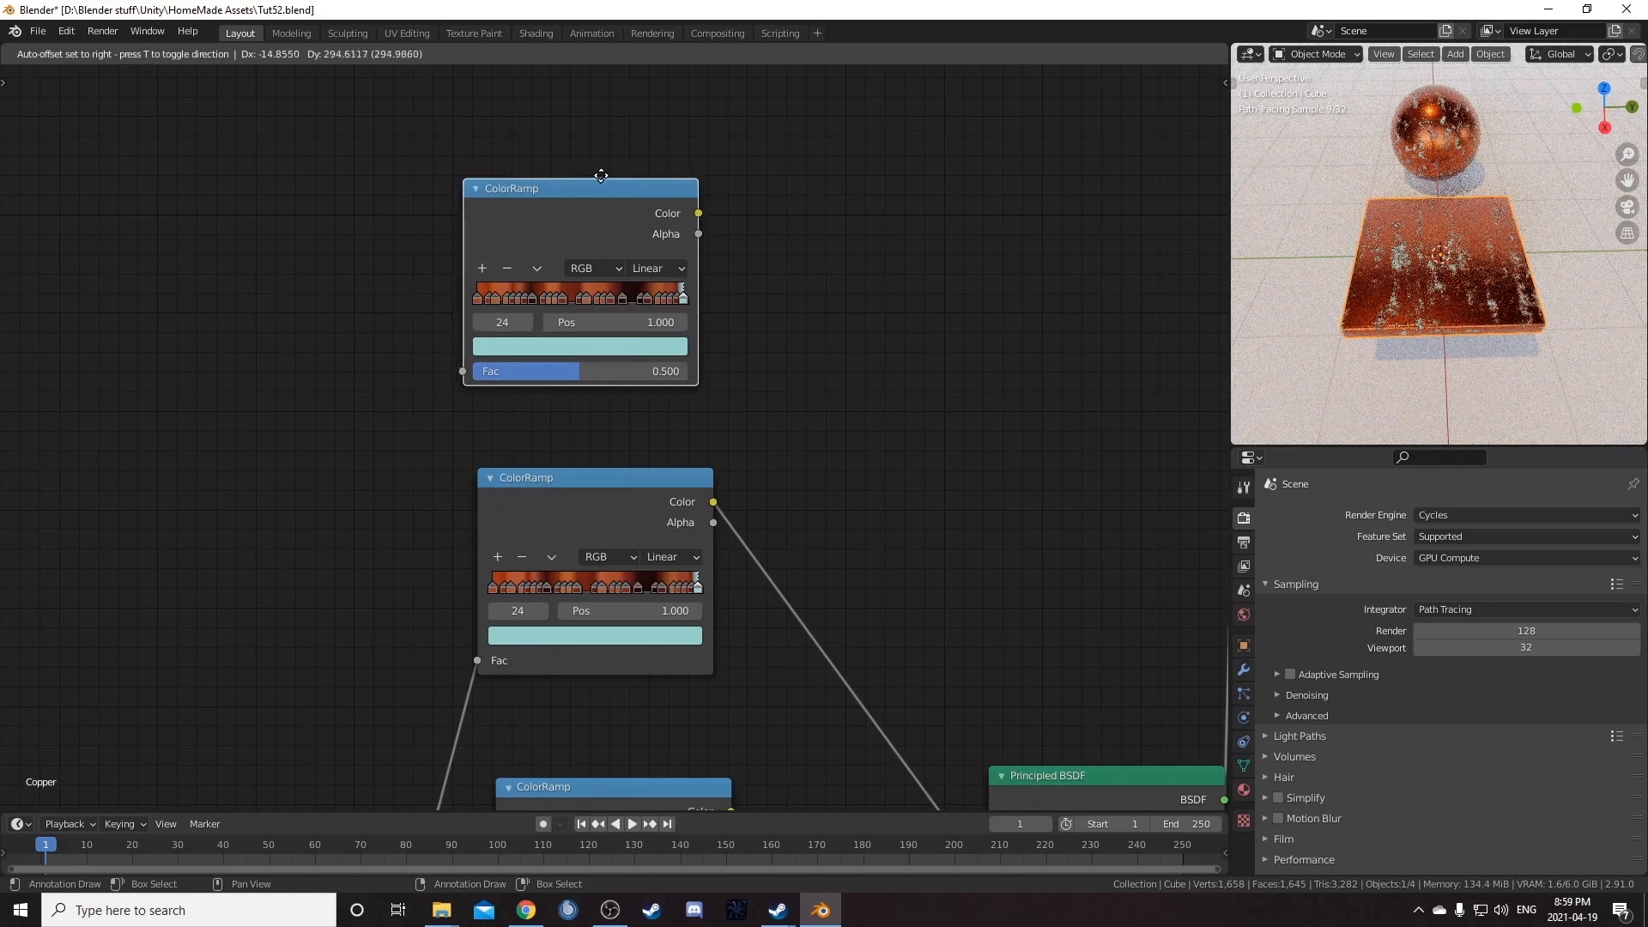
click(594, 75)
Step: Split the node editor area, turn the new area into an Image Editor and fit the reference image Copper6.jpg in it
scroll(719, 551, up, 2)
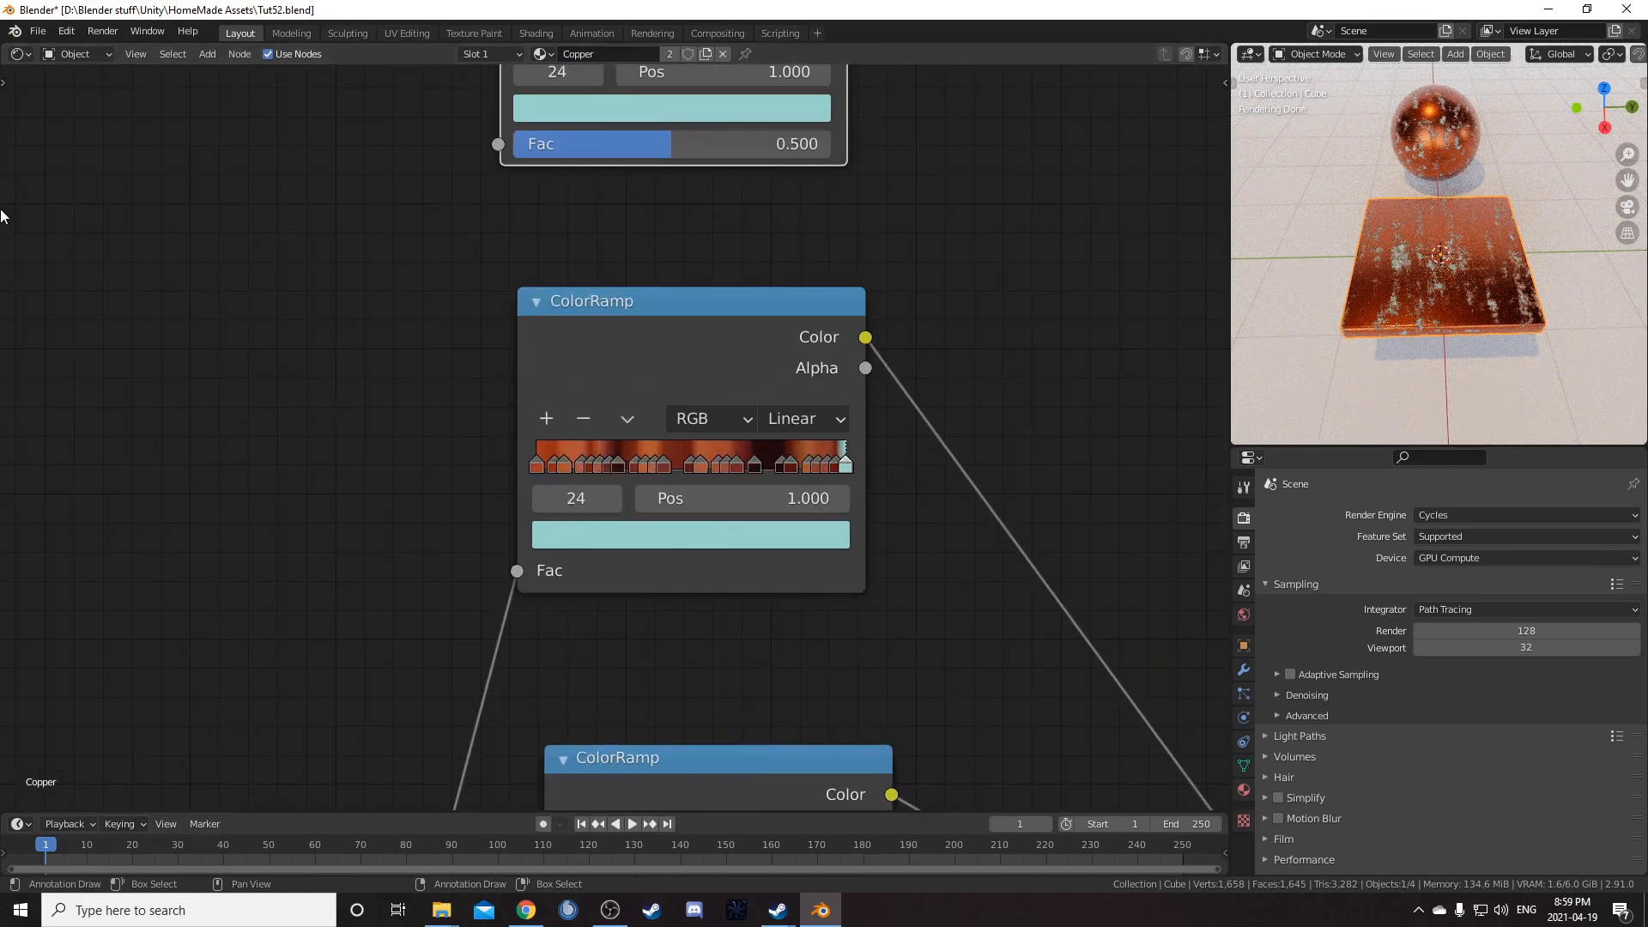
drag(5, 47, 417, 53)
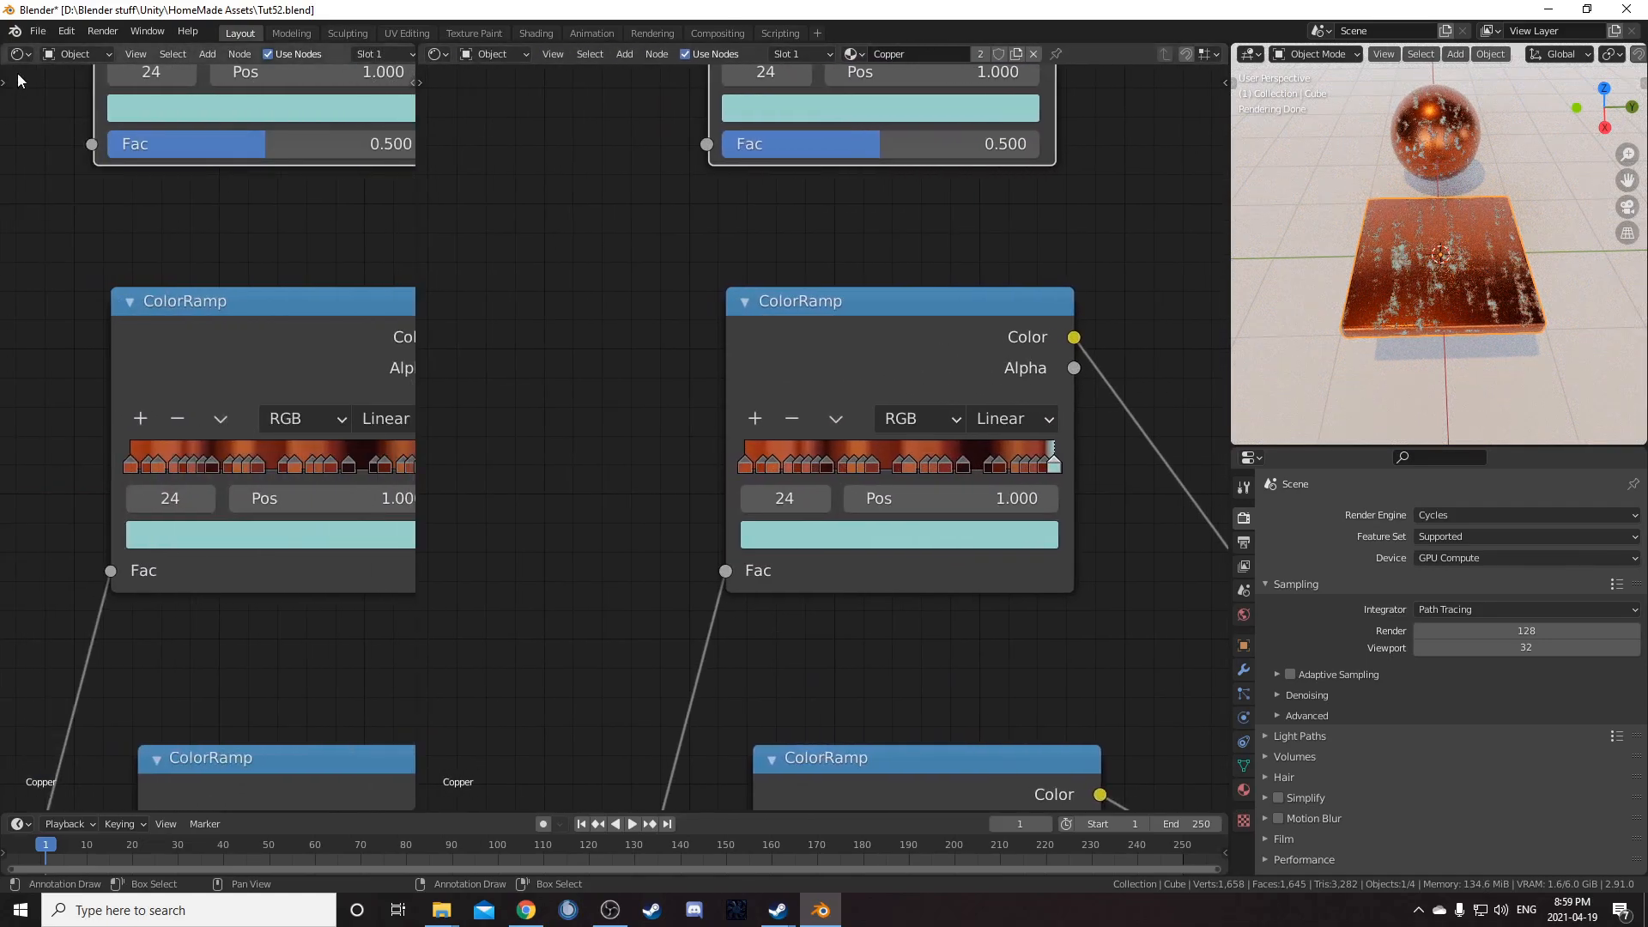
click(19, 53)
click(72, 126)
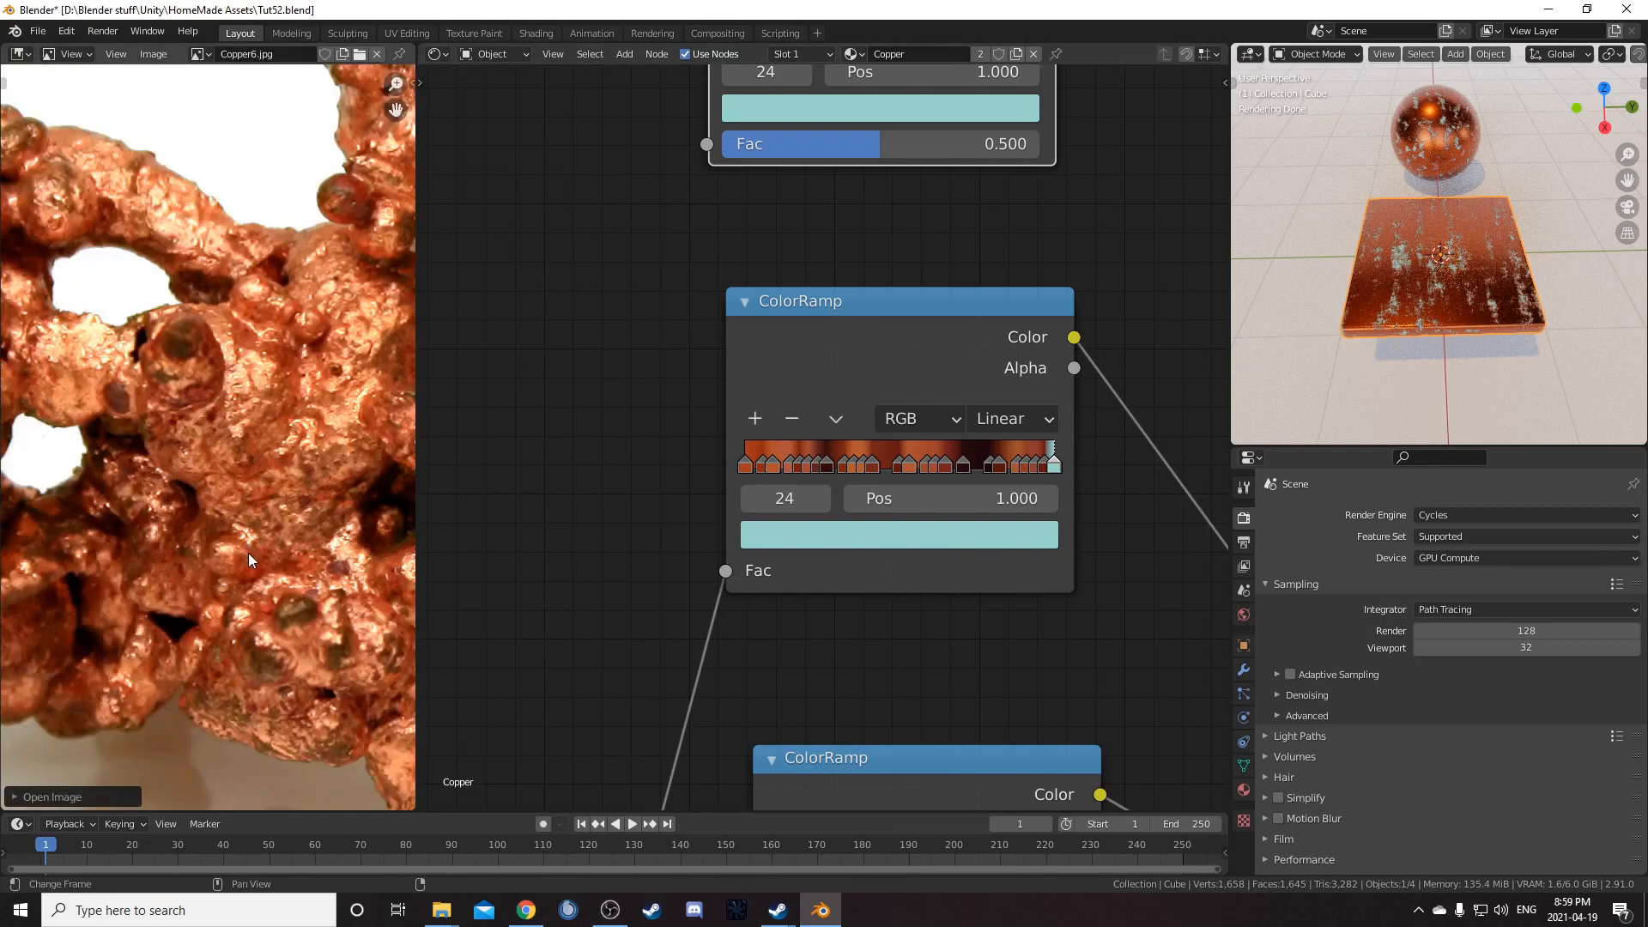
key(Home)
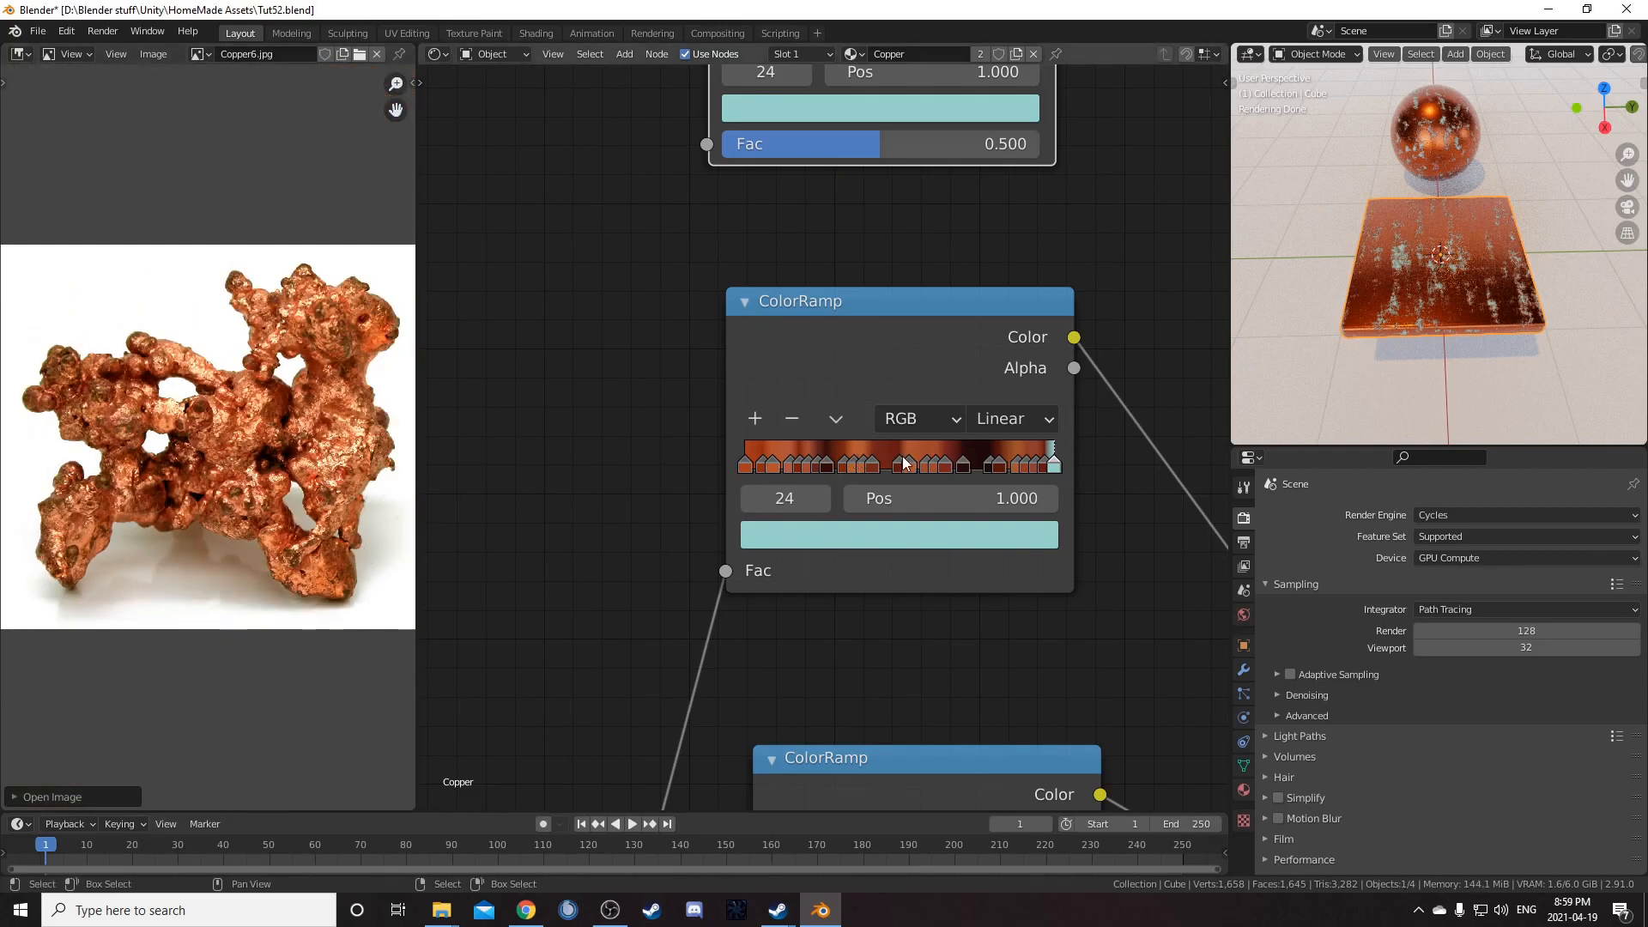
Step: Try sampling copper colours from the reference image into the Base Color ColorRamp and inspect them on the cube
drag(950, 326, 939, 317)
key(e)
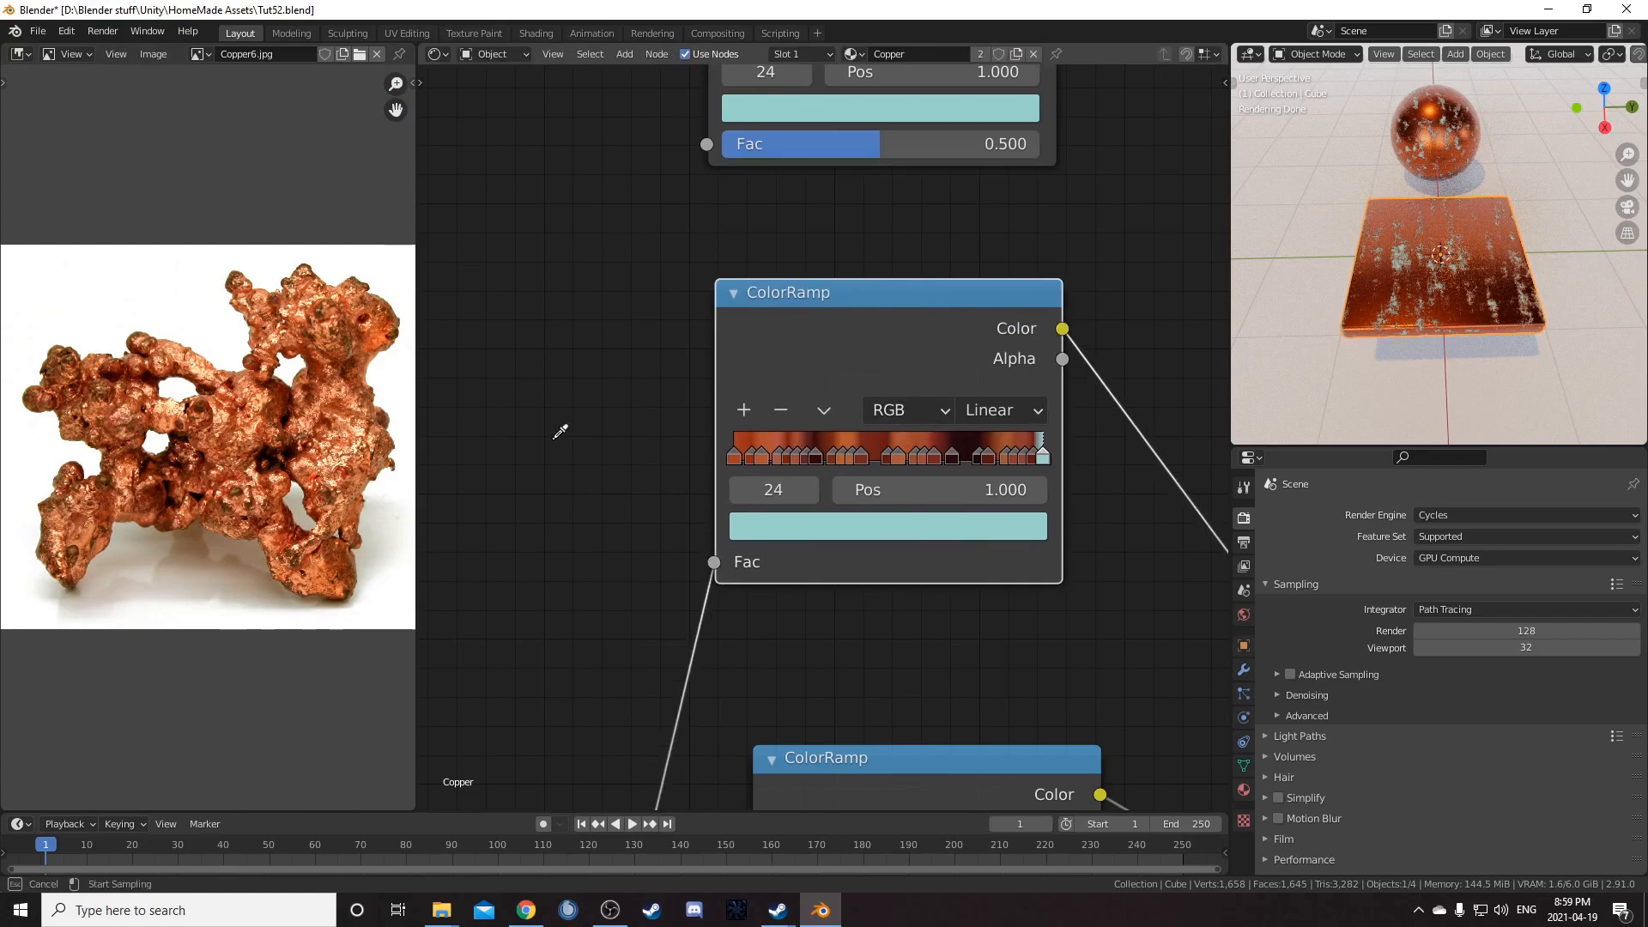
click(209, 428)
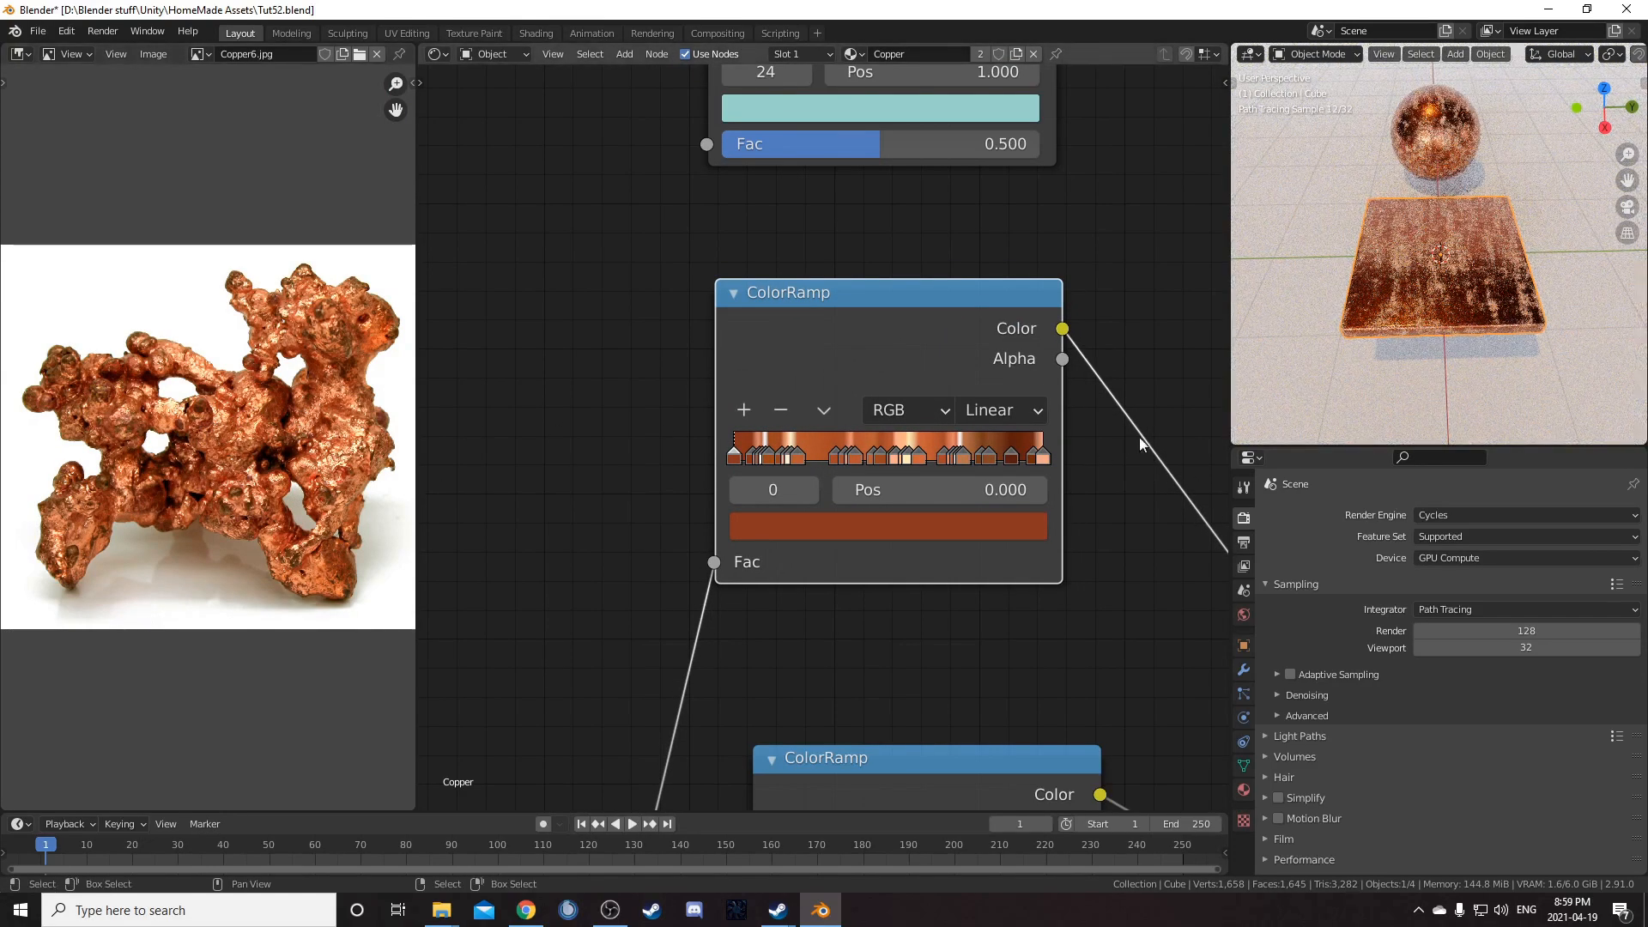
scroll(1396, 333, up, 5)
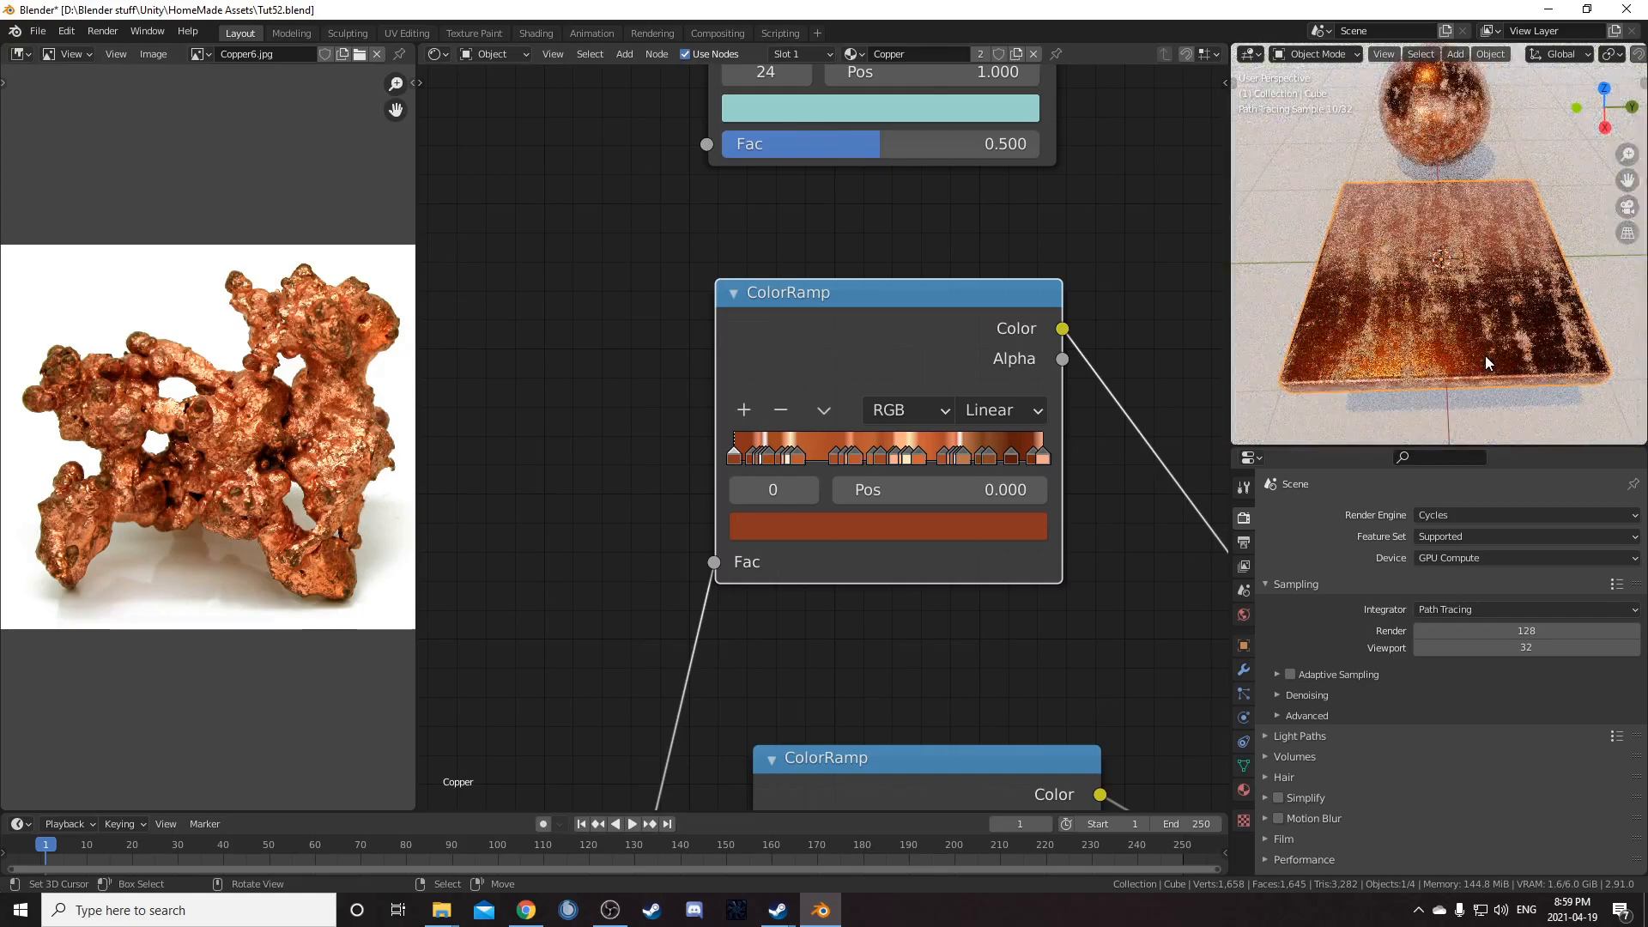
middle_drag(1476, 355, 1472, 352)
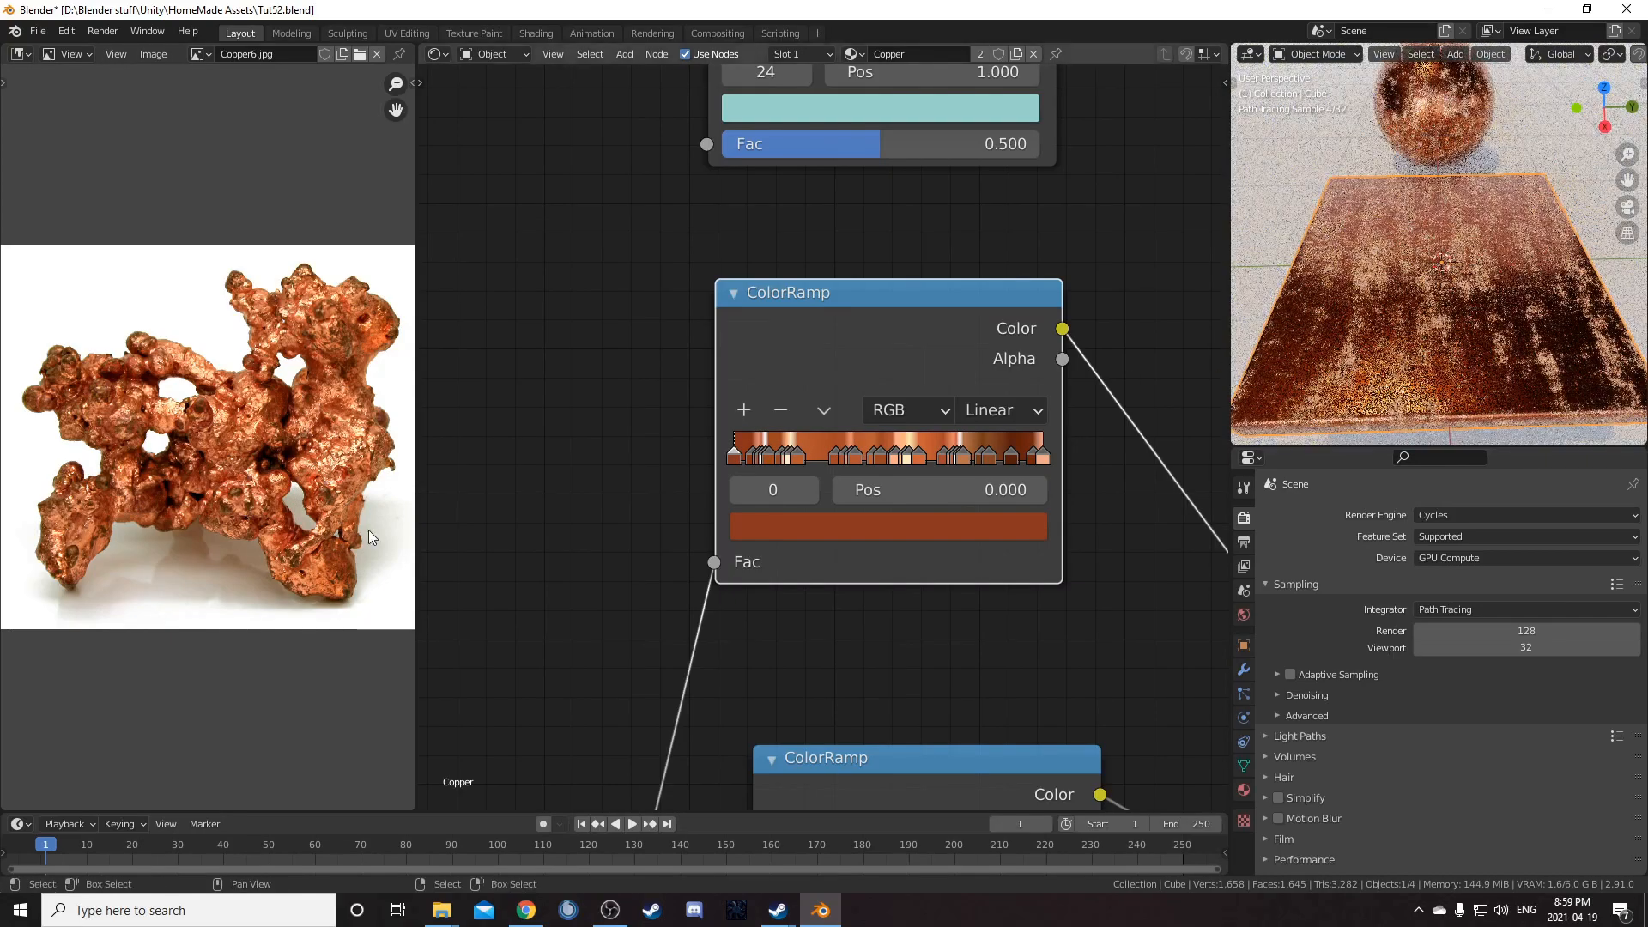
Step: Resample the Base Color ColorRamp with fresh eyedropper strokes across the copper in the reference image and check the rendered objects
key(e)
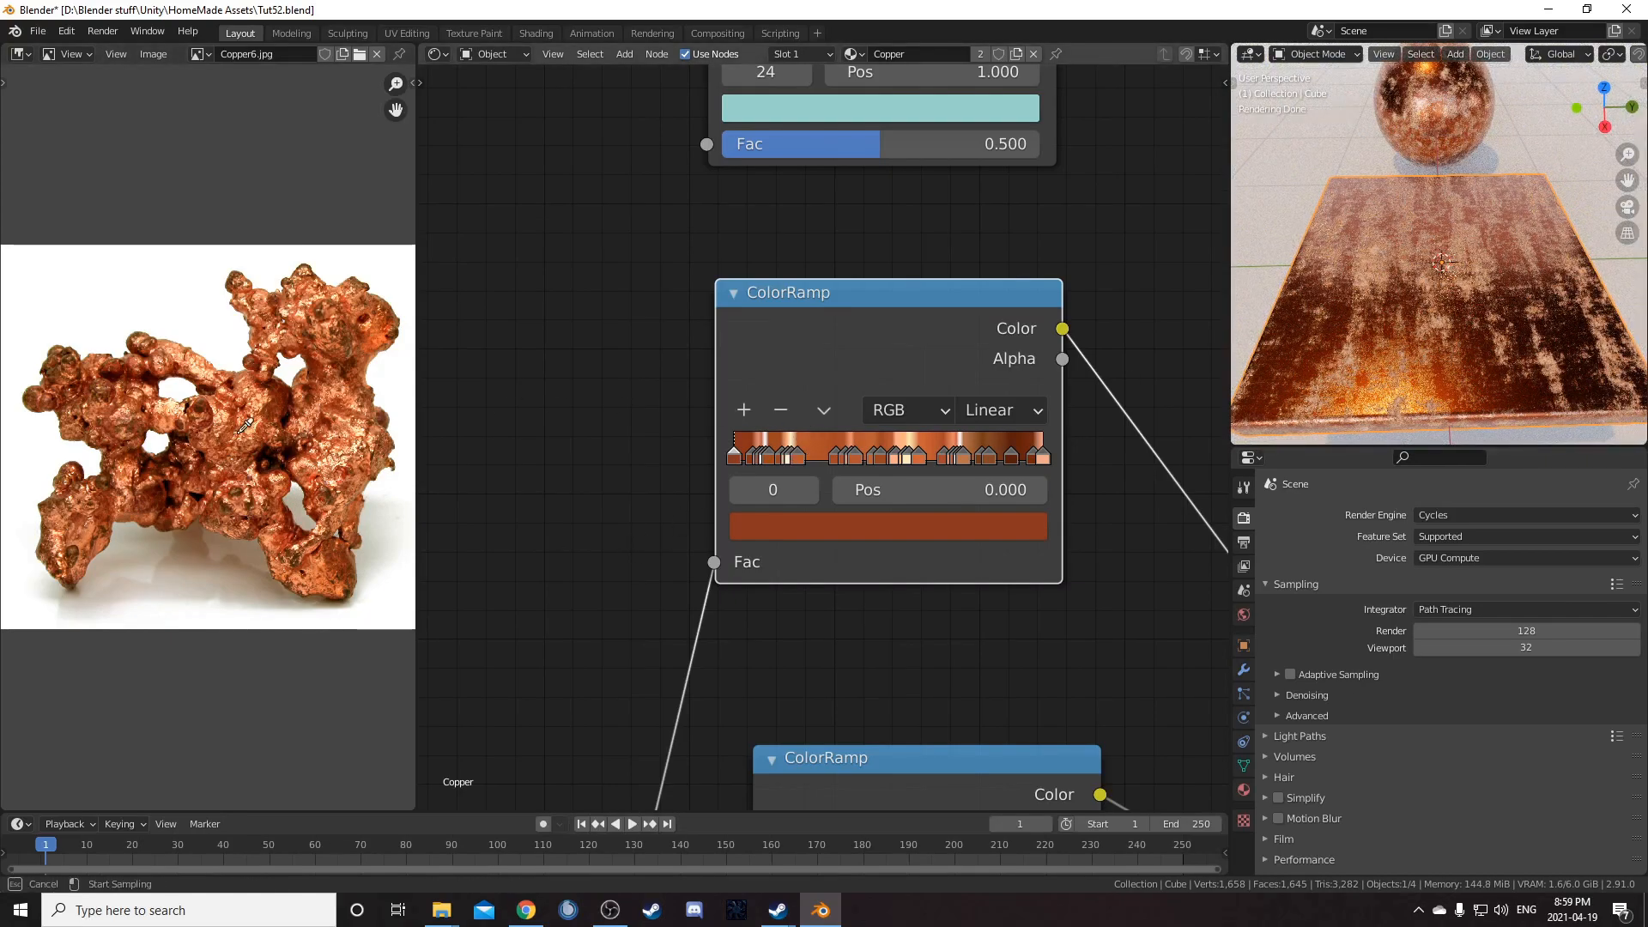
drag(242, 432, 304, 530)
key(e)
mouse_move(268, 427)
mouse_down()
mouse_move(289, 418)
mouse_move(360, 463)
mouse_move(326, 436)
mouse_move(354, 483)
mouse_move(344, 417)
mouse_up()
key(e)
key(e)
middle_drag(1459, 283, 1564, 335)
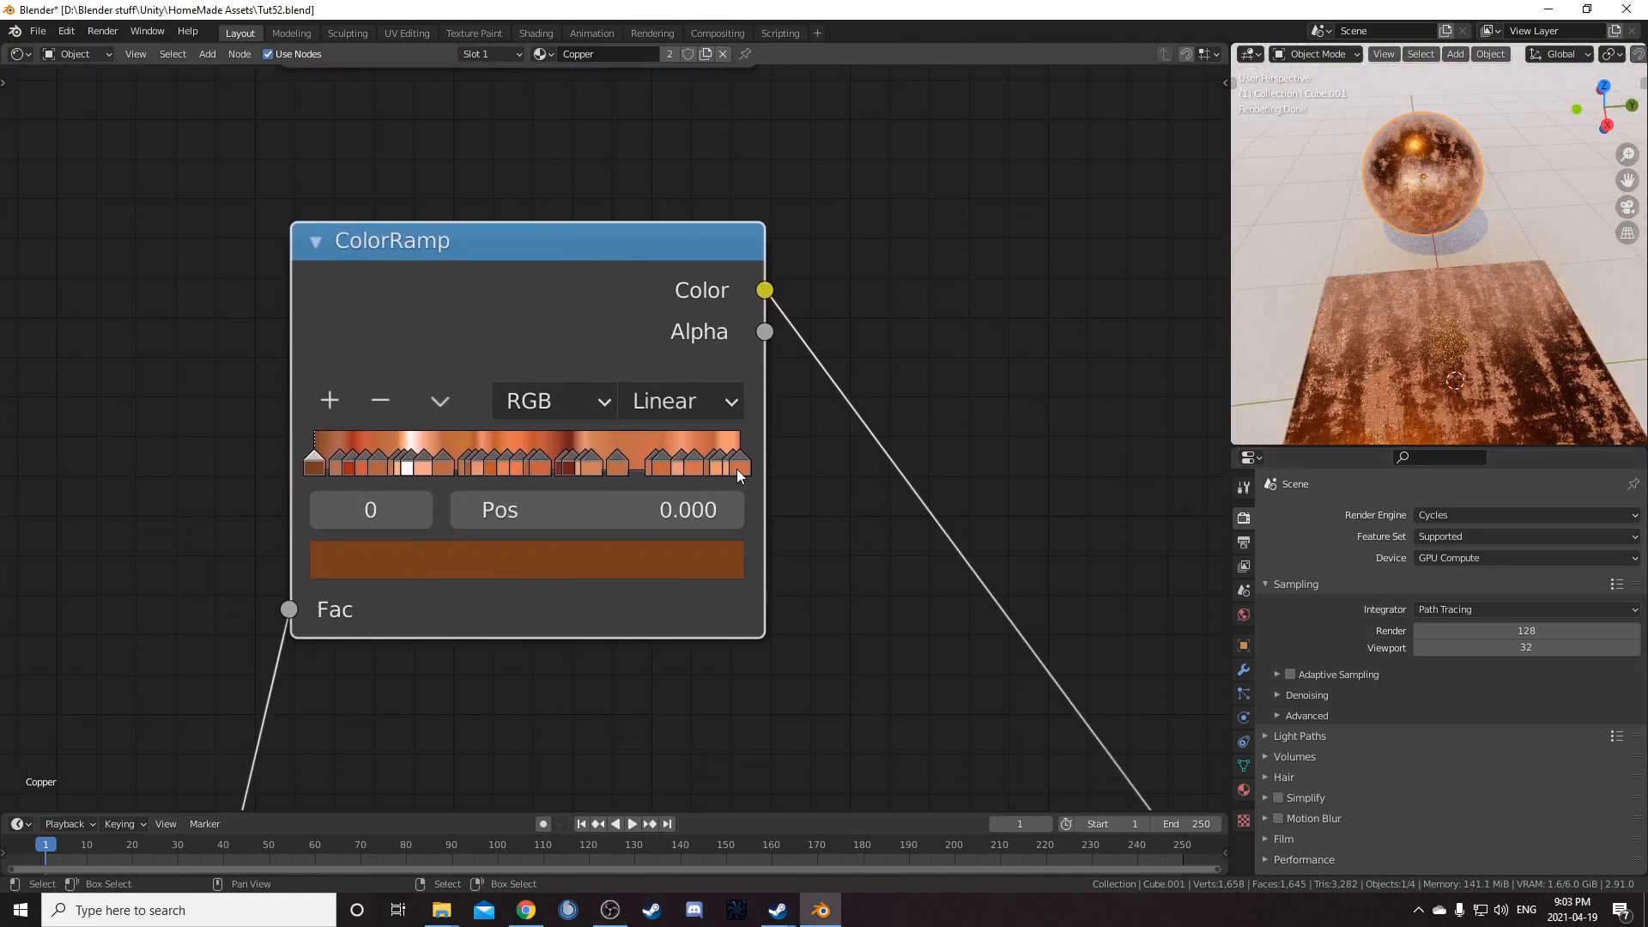
Step: Delete a stop near the end of the Base Color ColorRamp and give the stop at position 1.000 the spare ramp's teal
click(736, 468)
click(379, 399)
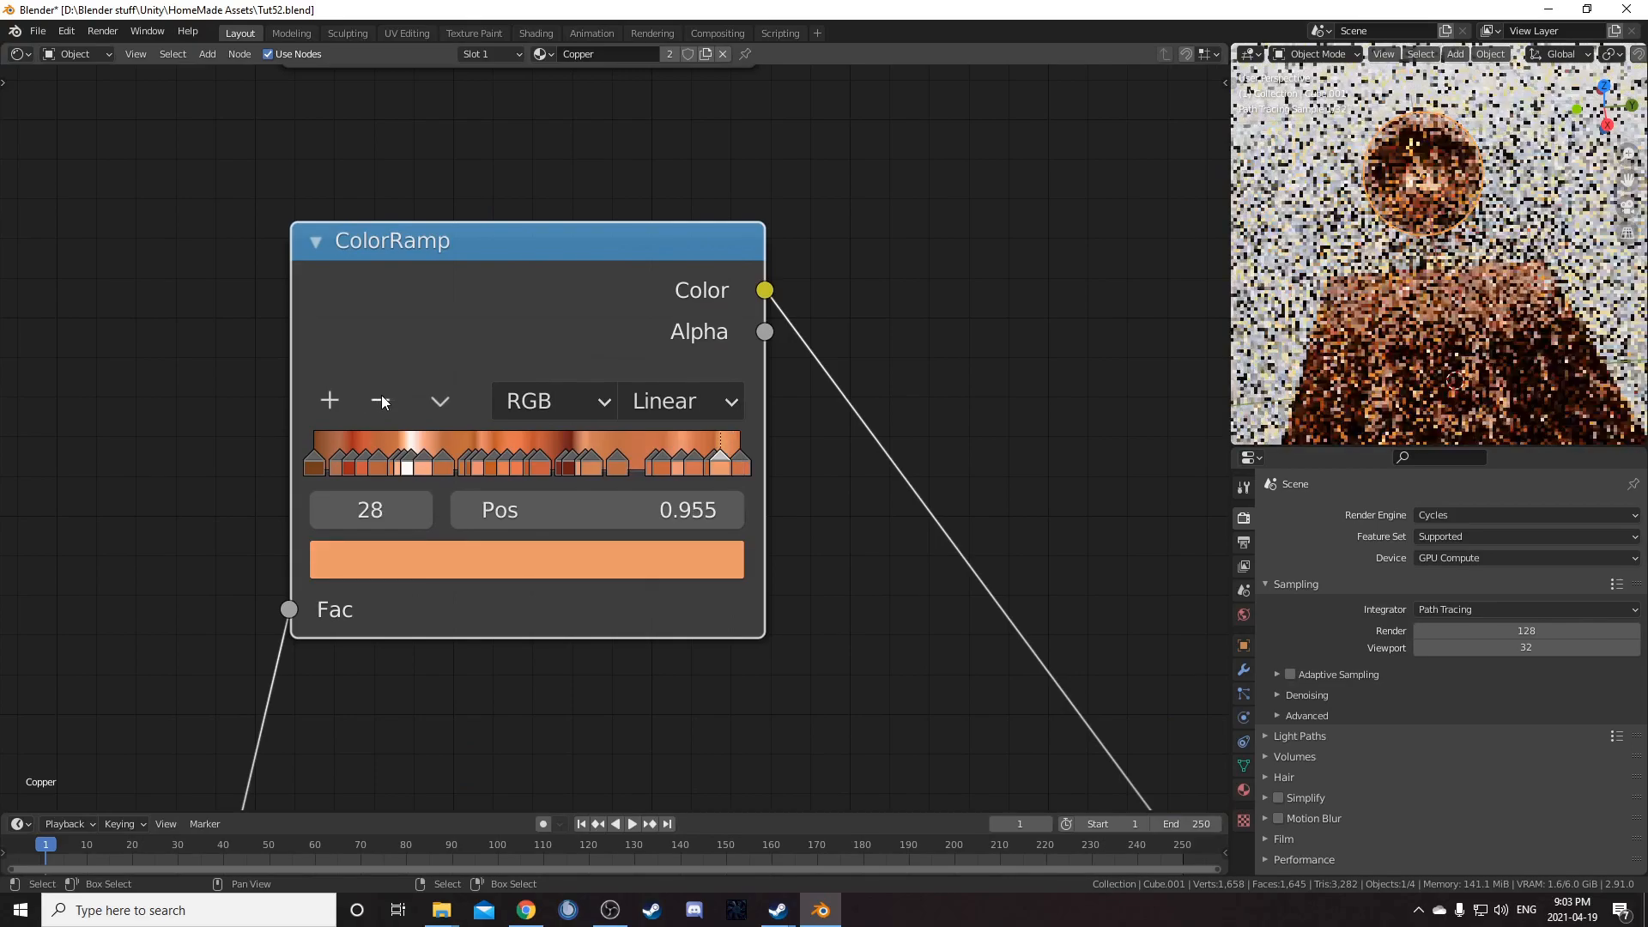
ctrl+click(741, 456)
scroll(892, 361, down, 4)
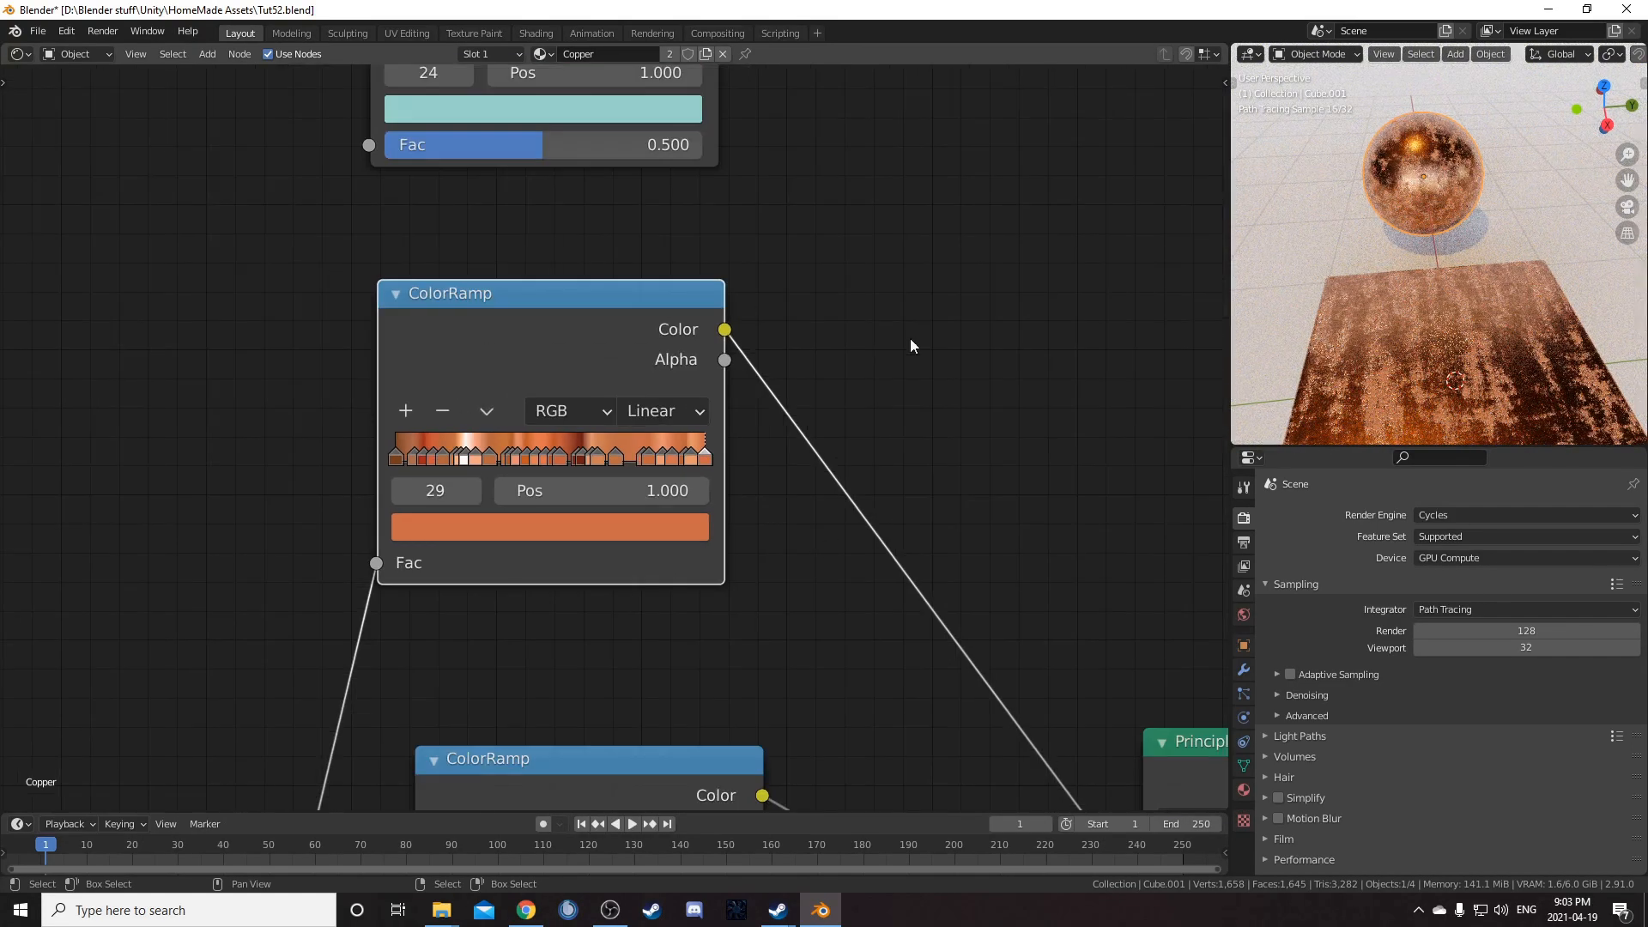
middle_drag(903, 354, 846, 473)
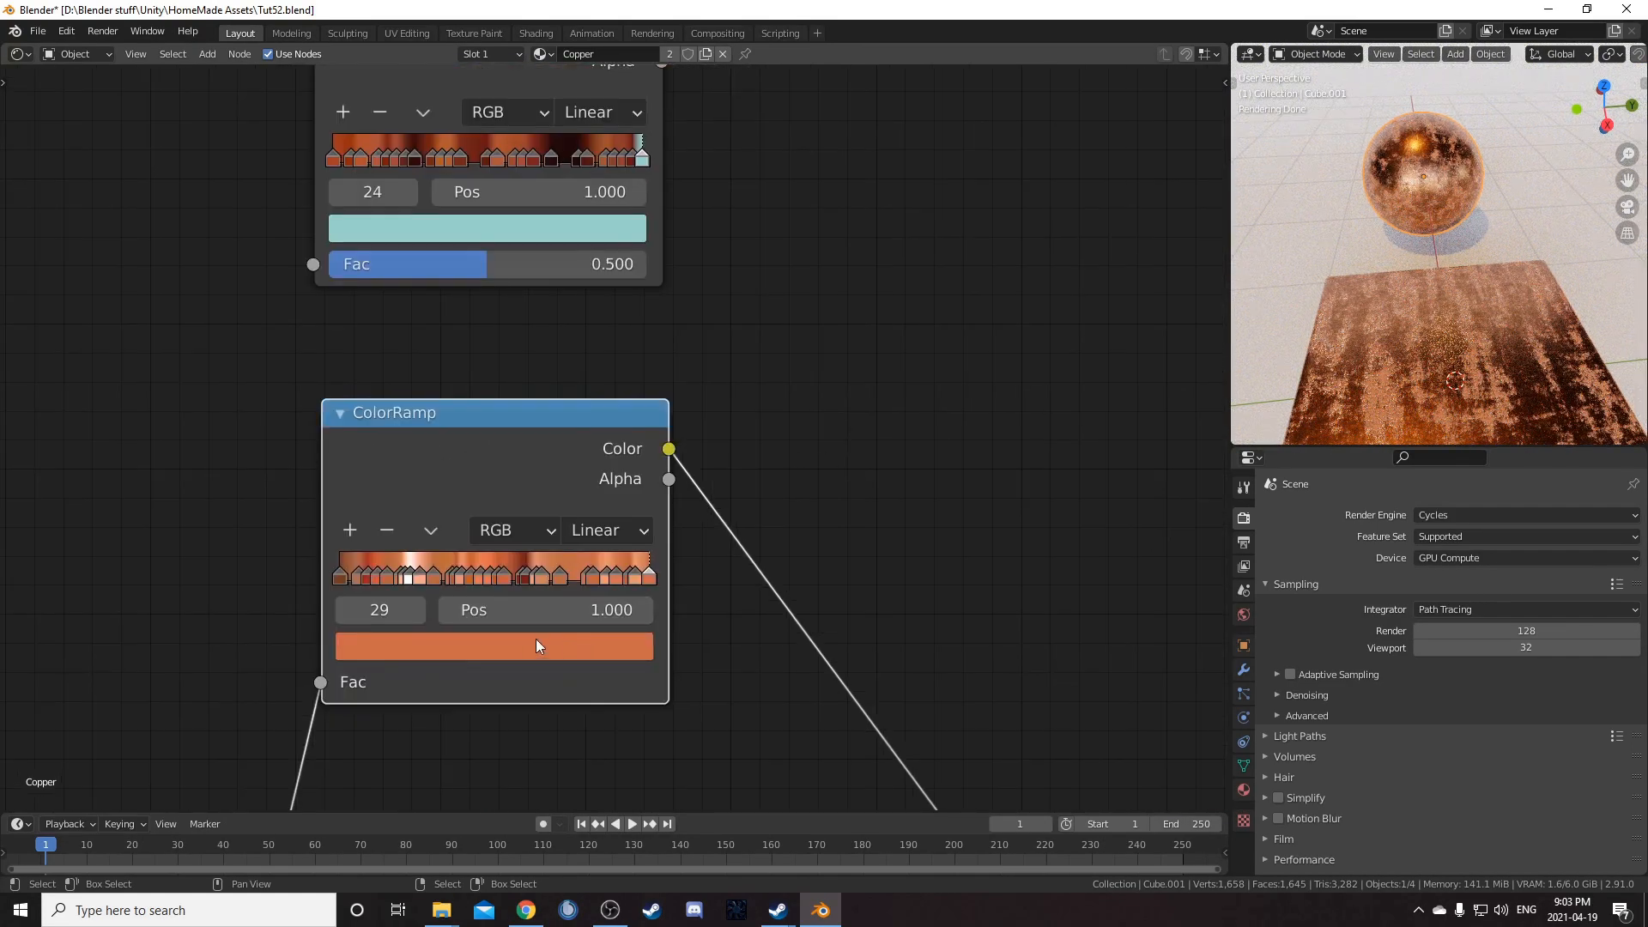
key(e)
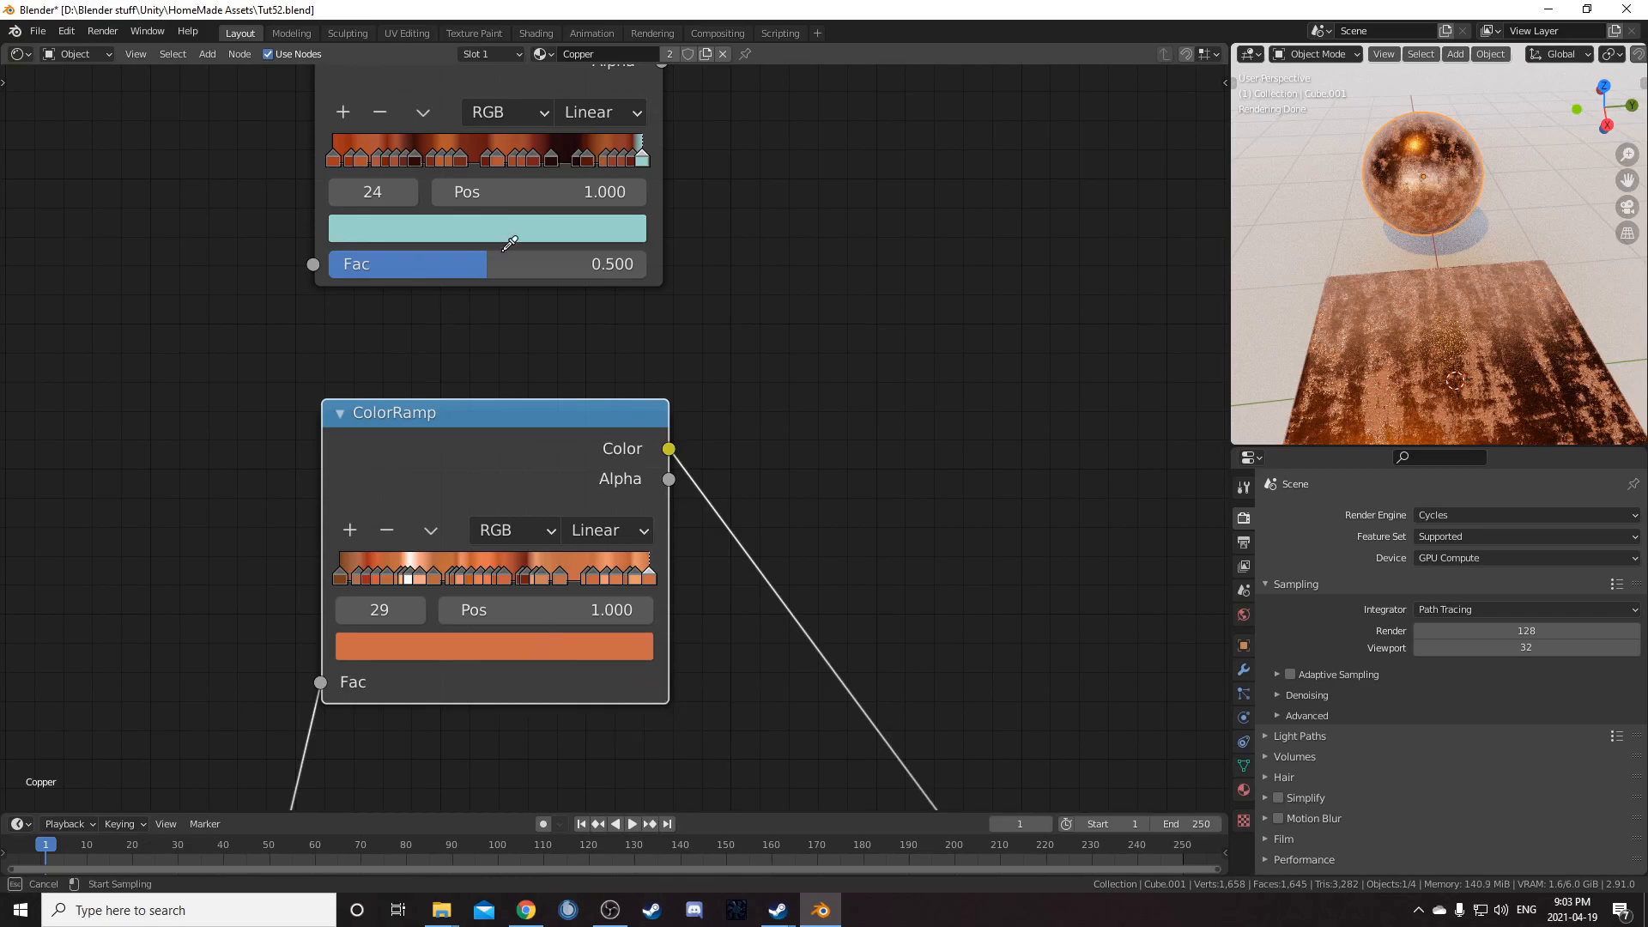
click(527, 224)
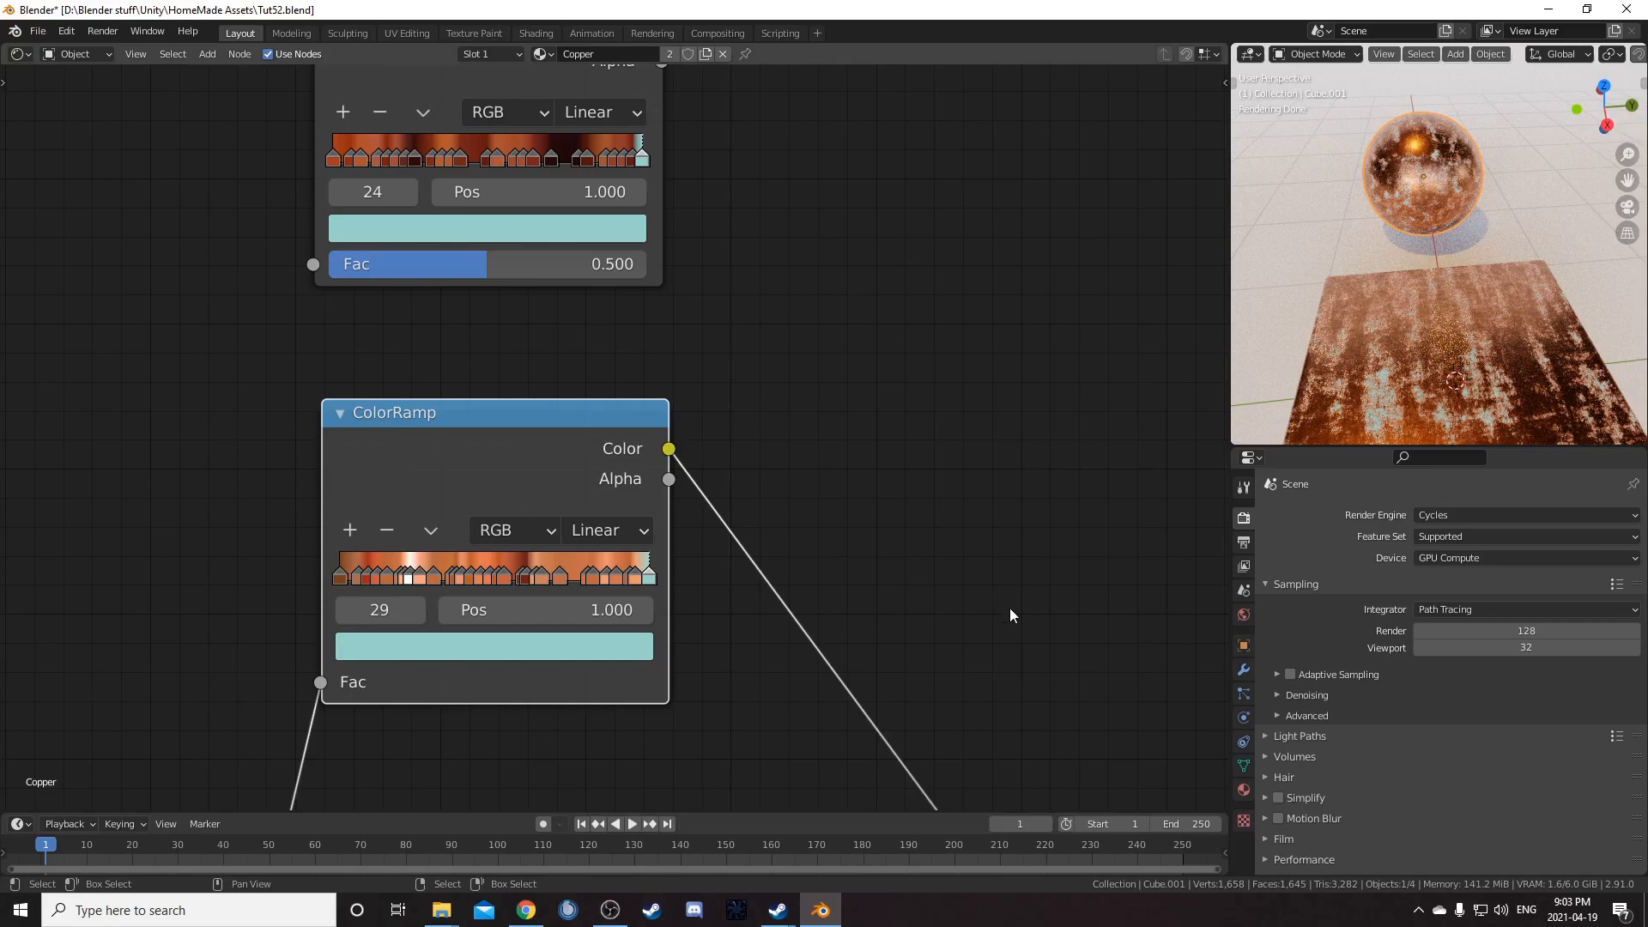
Step: Duplicate the sphere and the flat cube together and move the copies 3 m along the global Y axis
scroll(1459, 300, down, 4)
shift+click(1475, 328)
key(shift+d)
key(y)
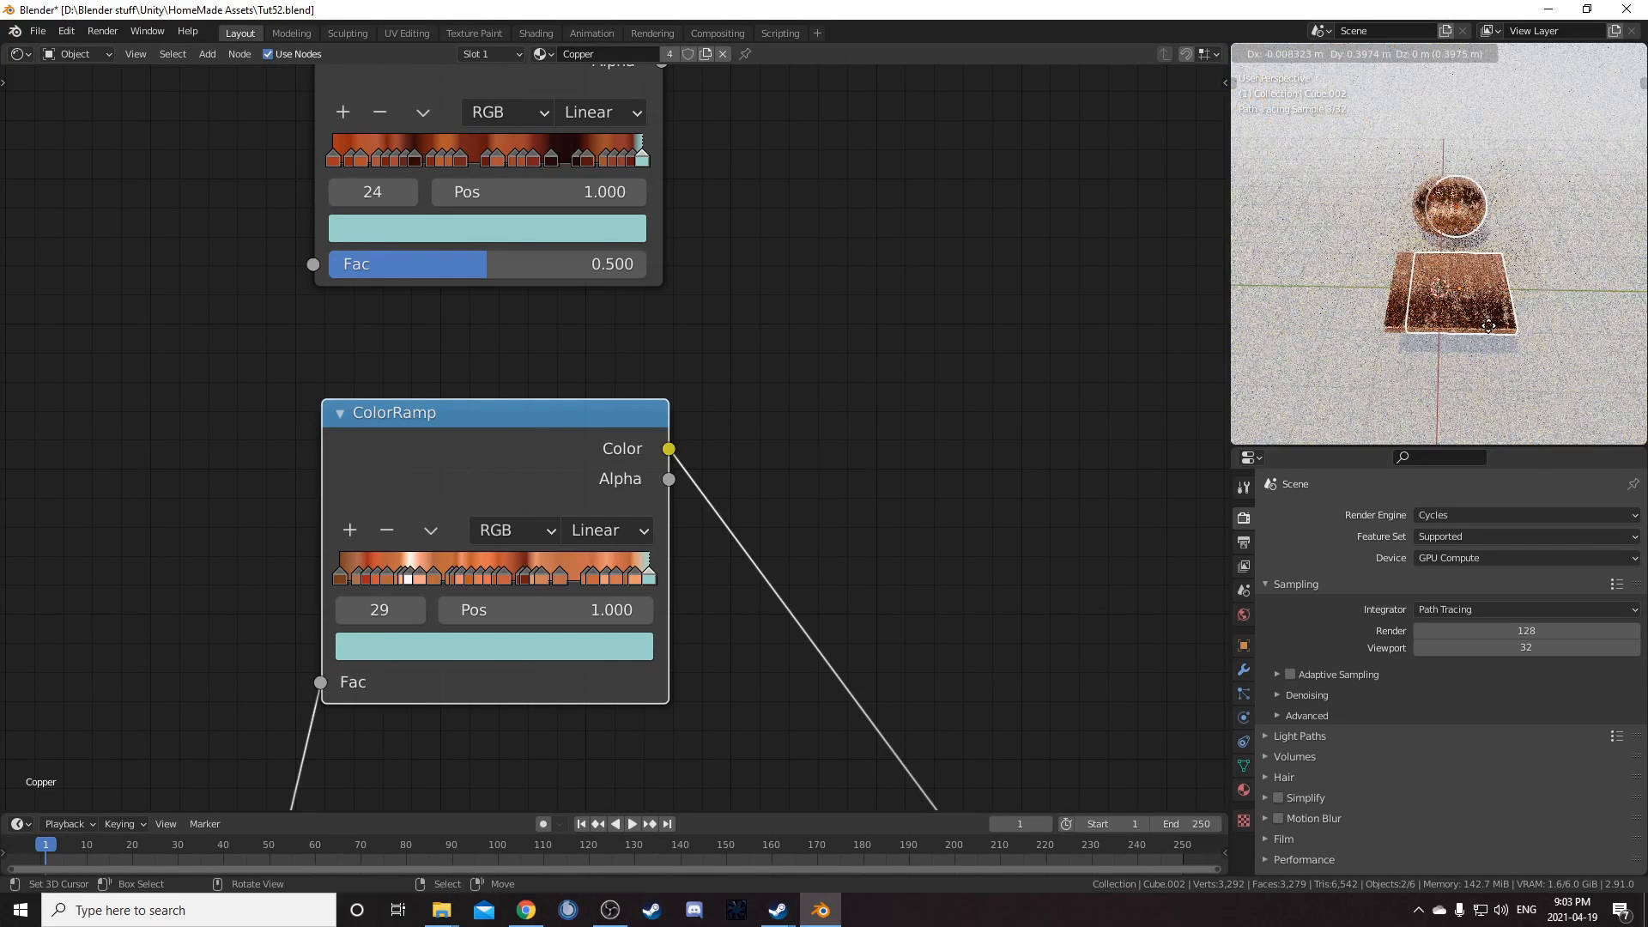
key(2)
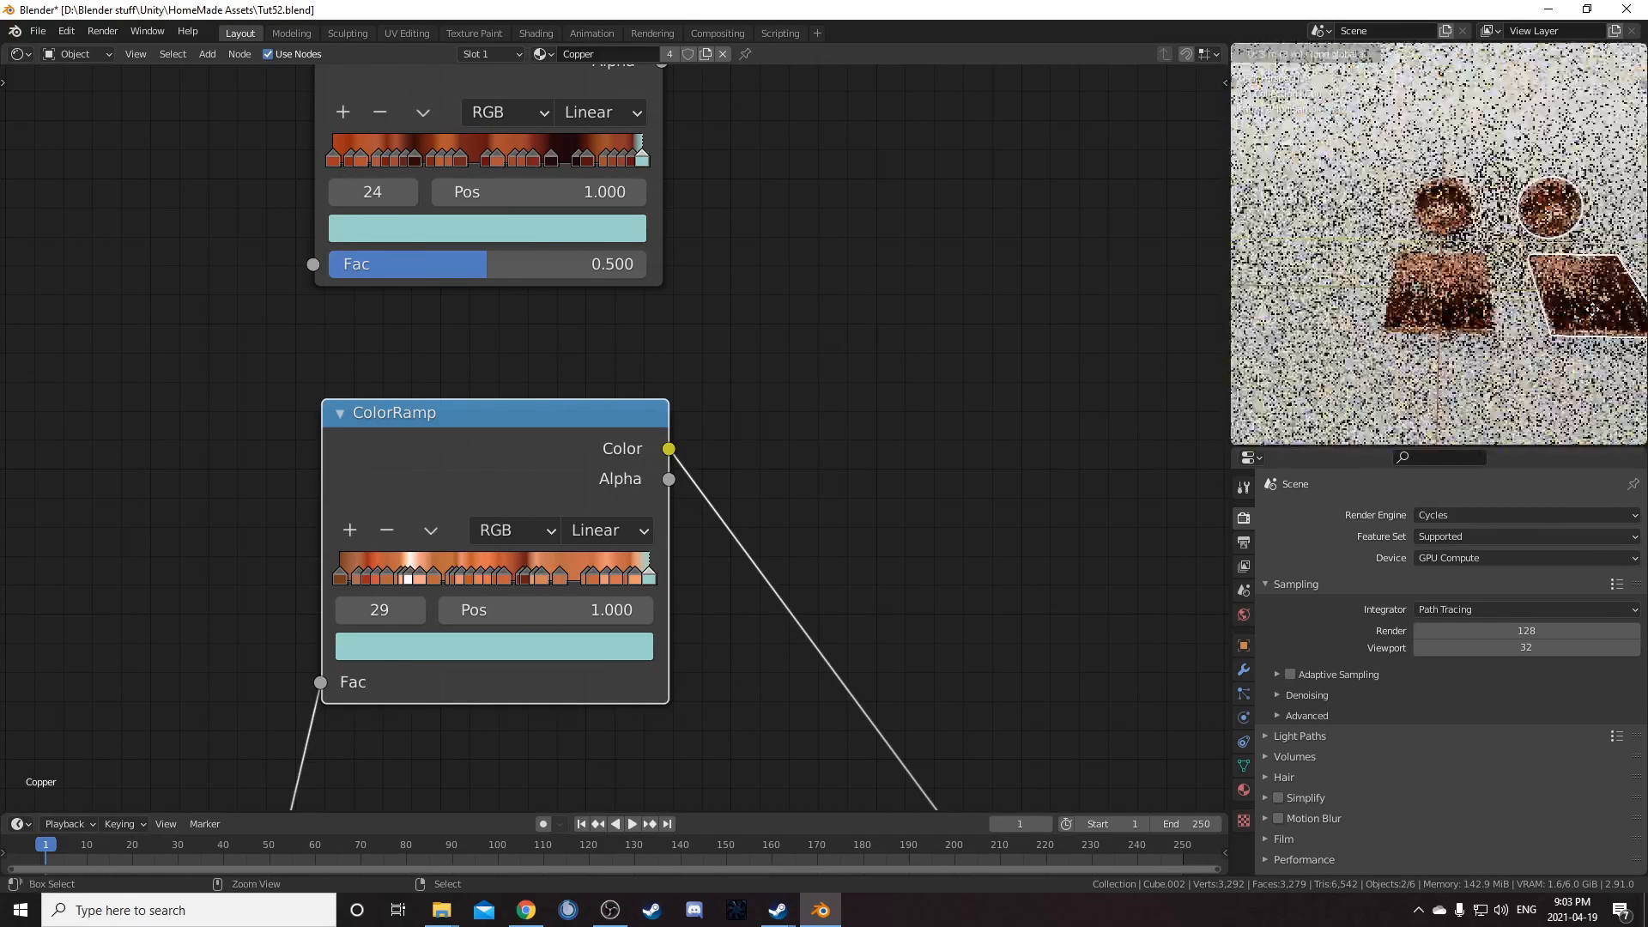
key(Return)
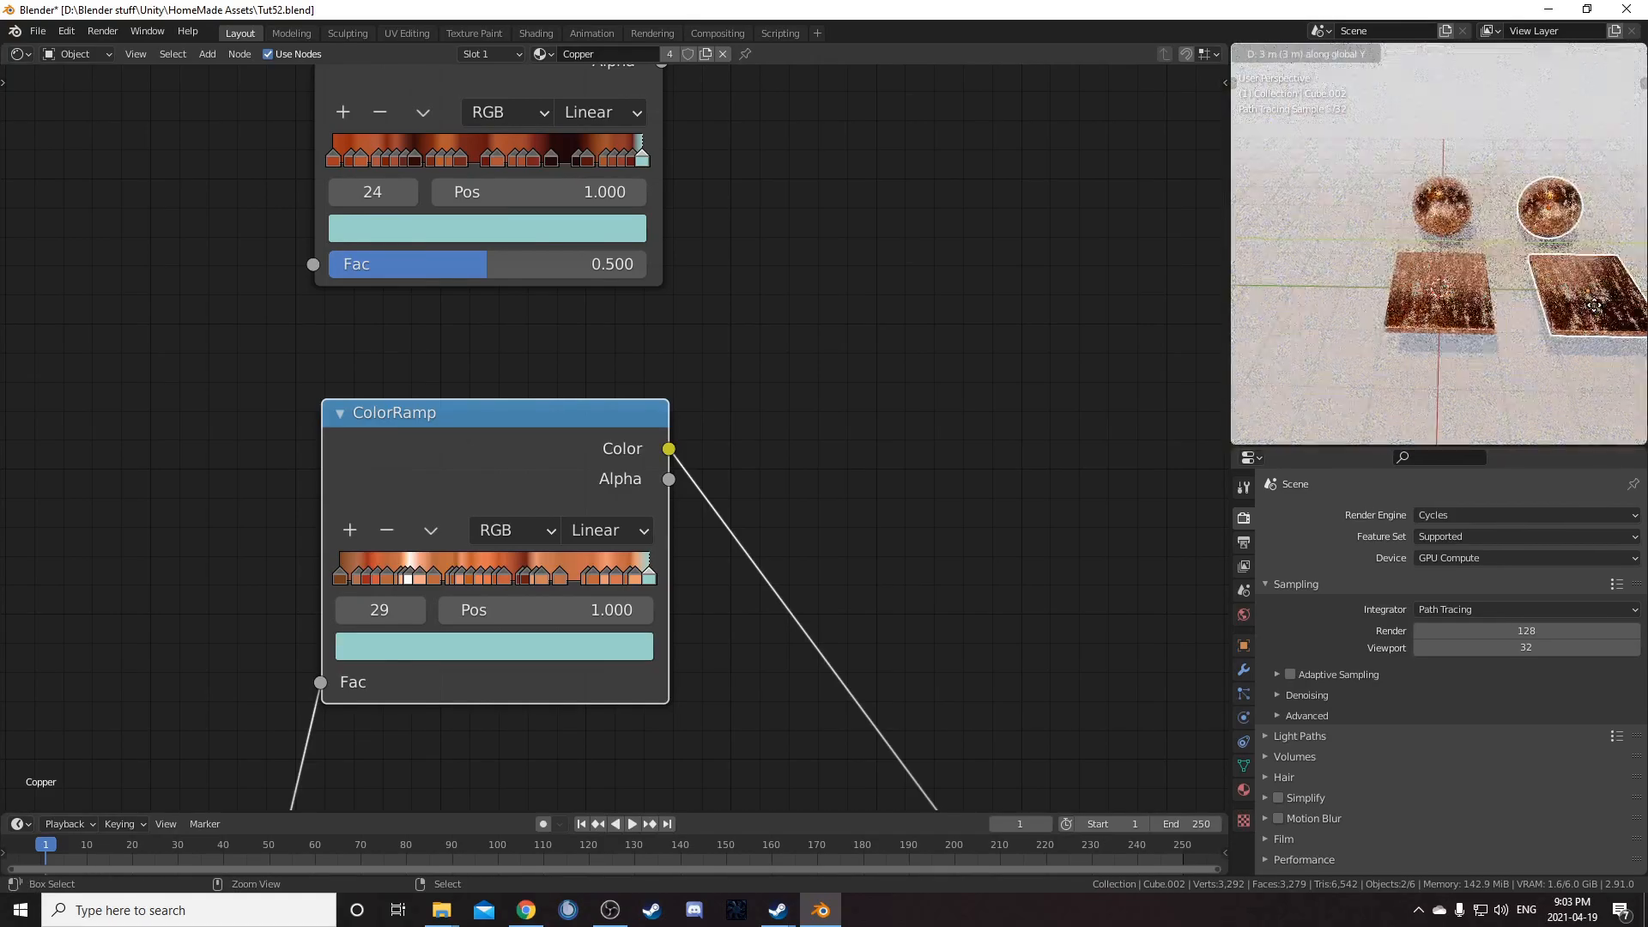
Step: Give the duplicated sphere its own separate copy of the Copper material
middle_drag(1593, 312, 1539, 221)
click(1505, 193)
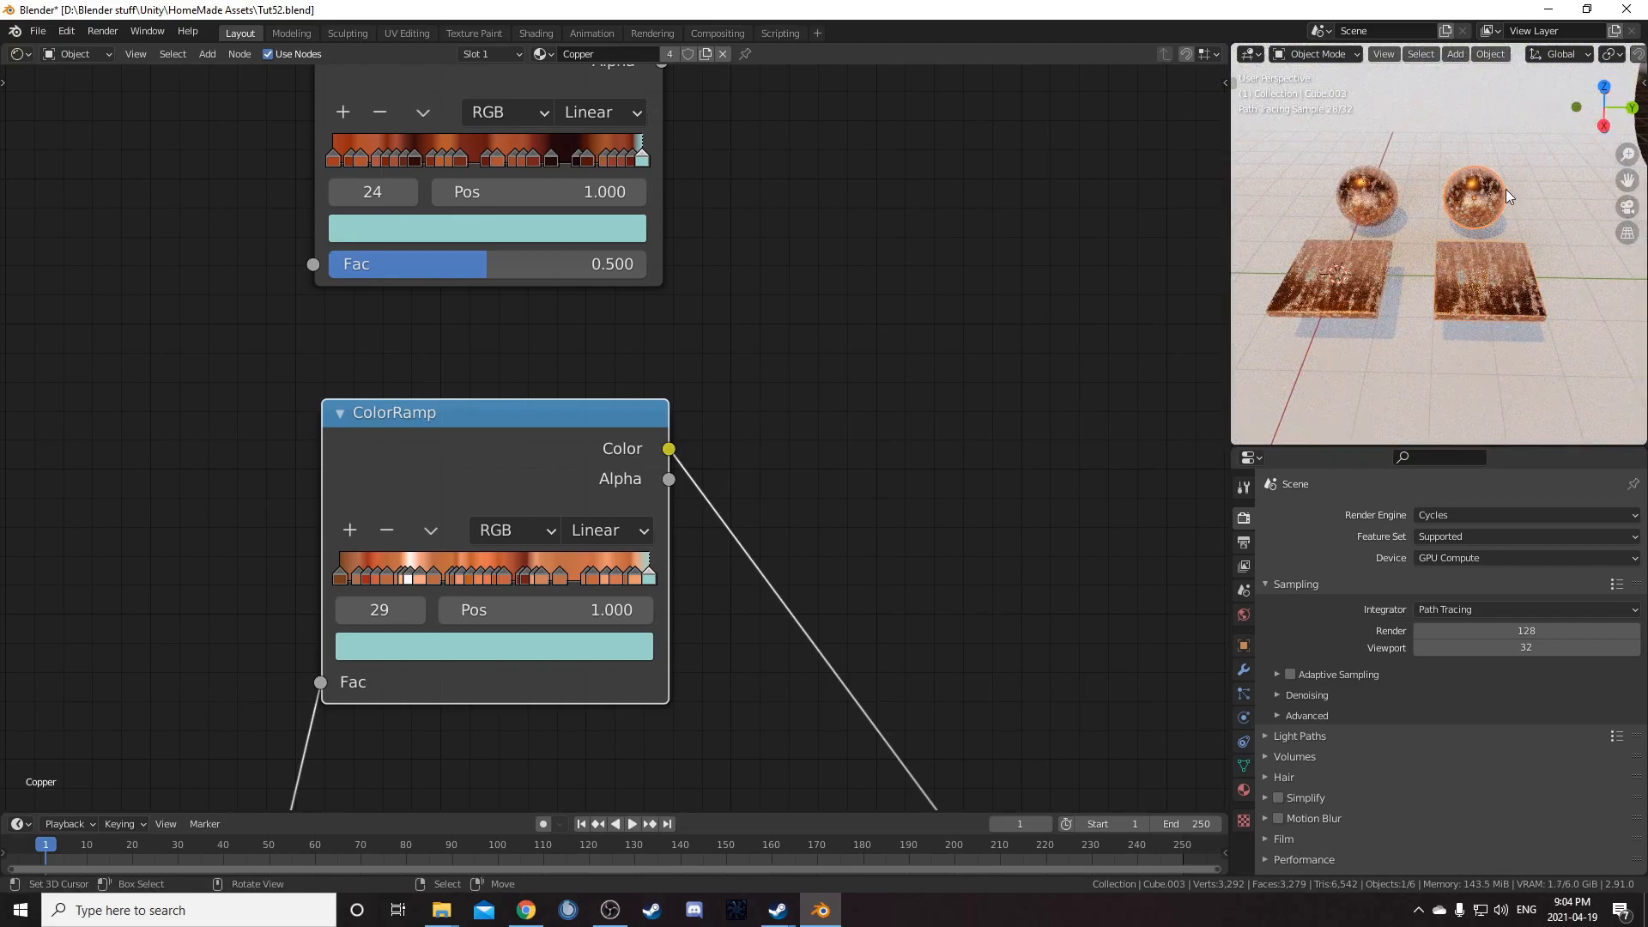
click(706, 54)
scroll(626, 433, down, 2)
scroll(668, 498, down, 2)
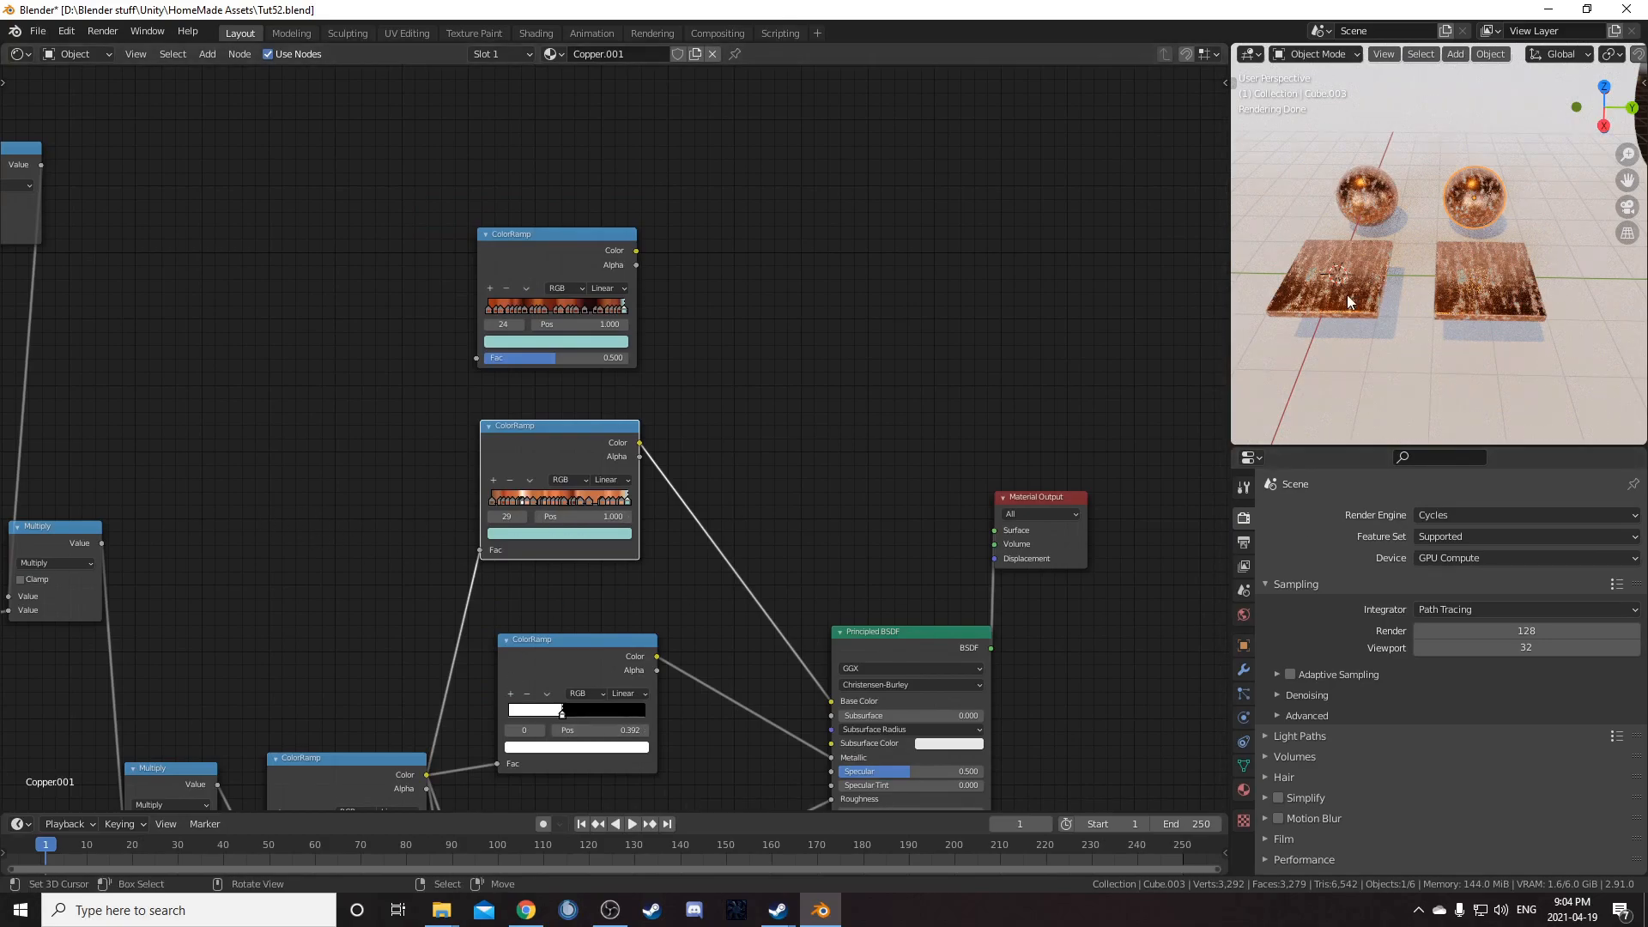
scroll(601, 128, up, 2)
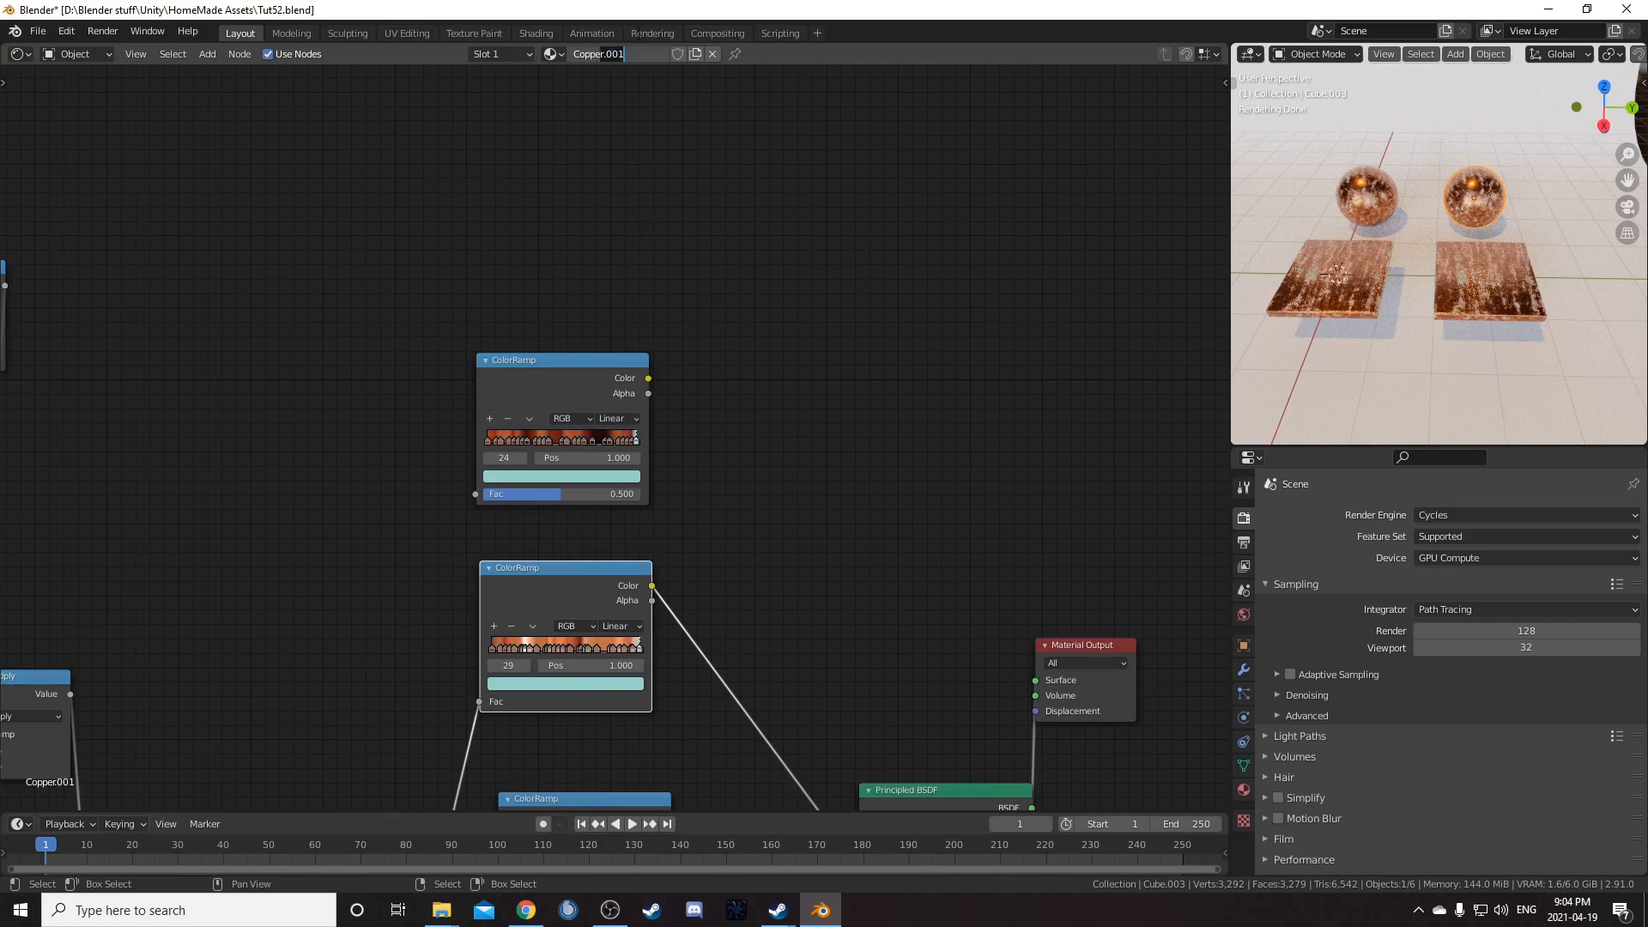
Step: Give the duplicated flat cube its own copy of the Copper material and name it CopperDisp
click(1496, 263)
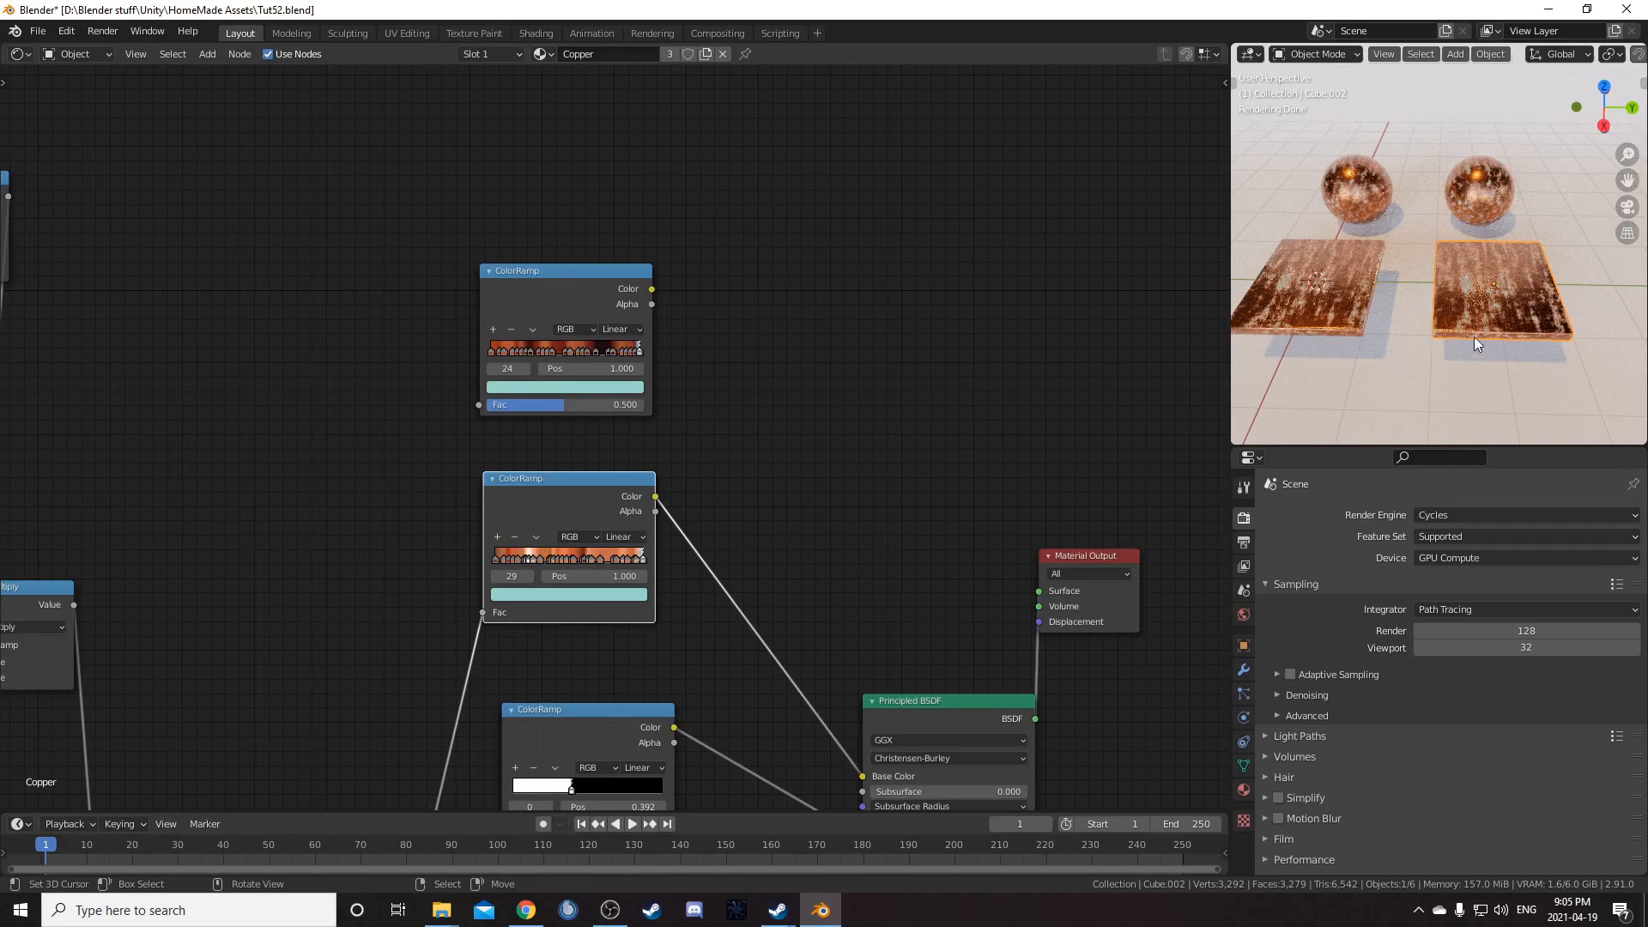
click(705, 53)
click(597, 50)
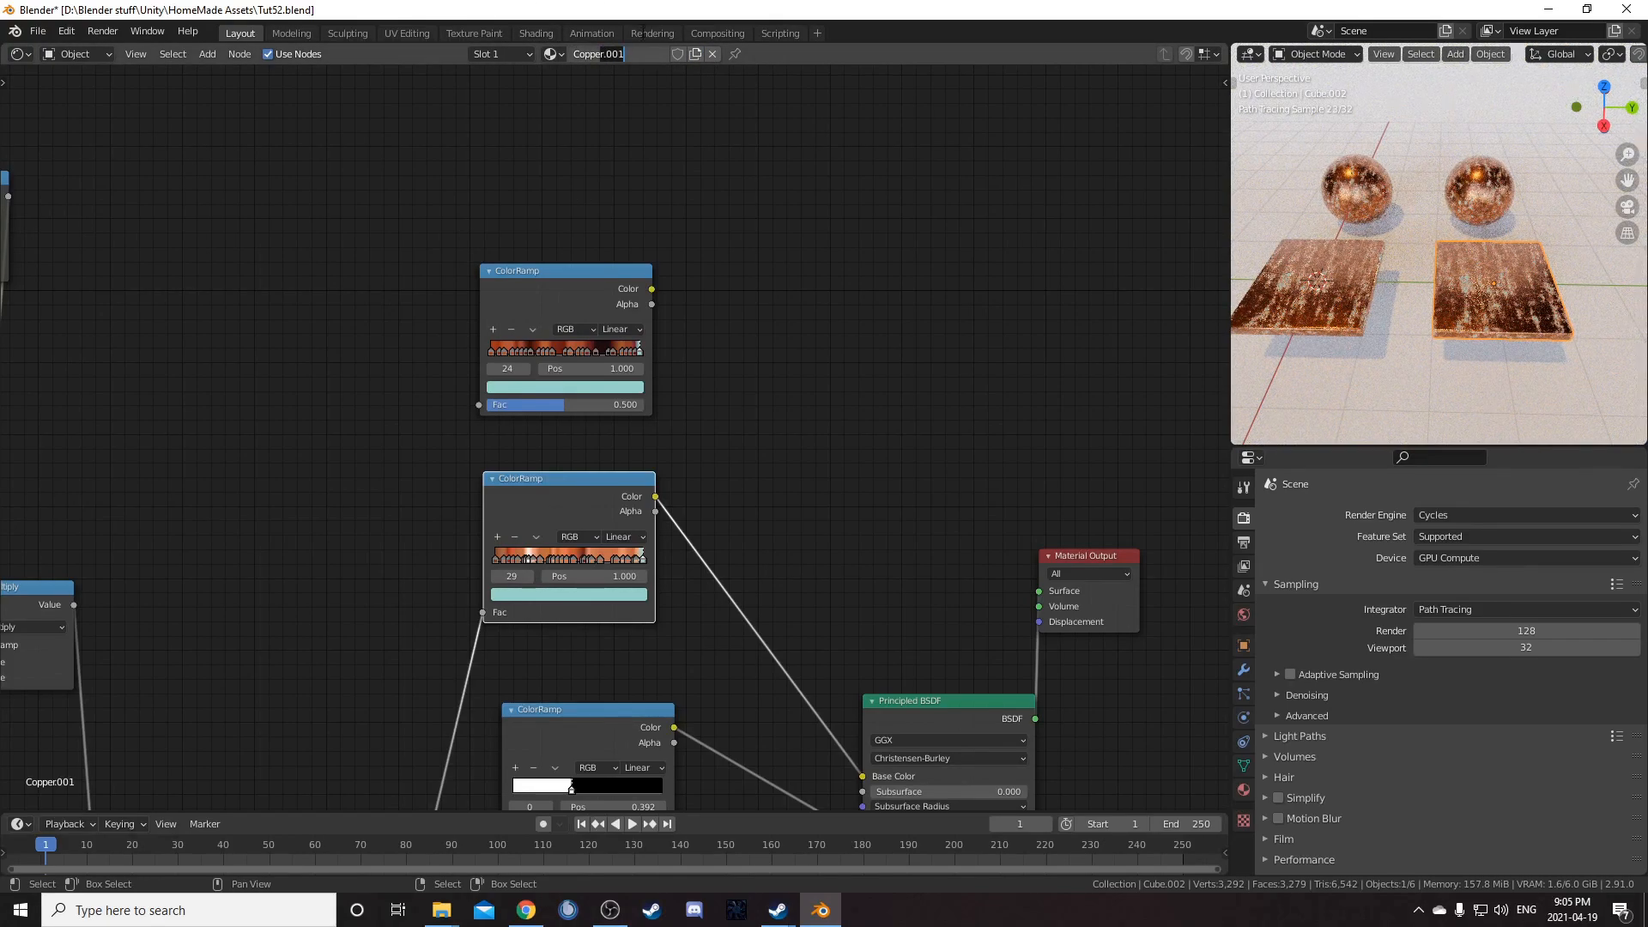
text(CopperDisp)
key(Return)
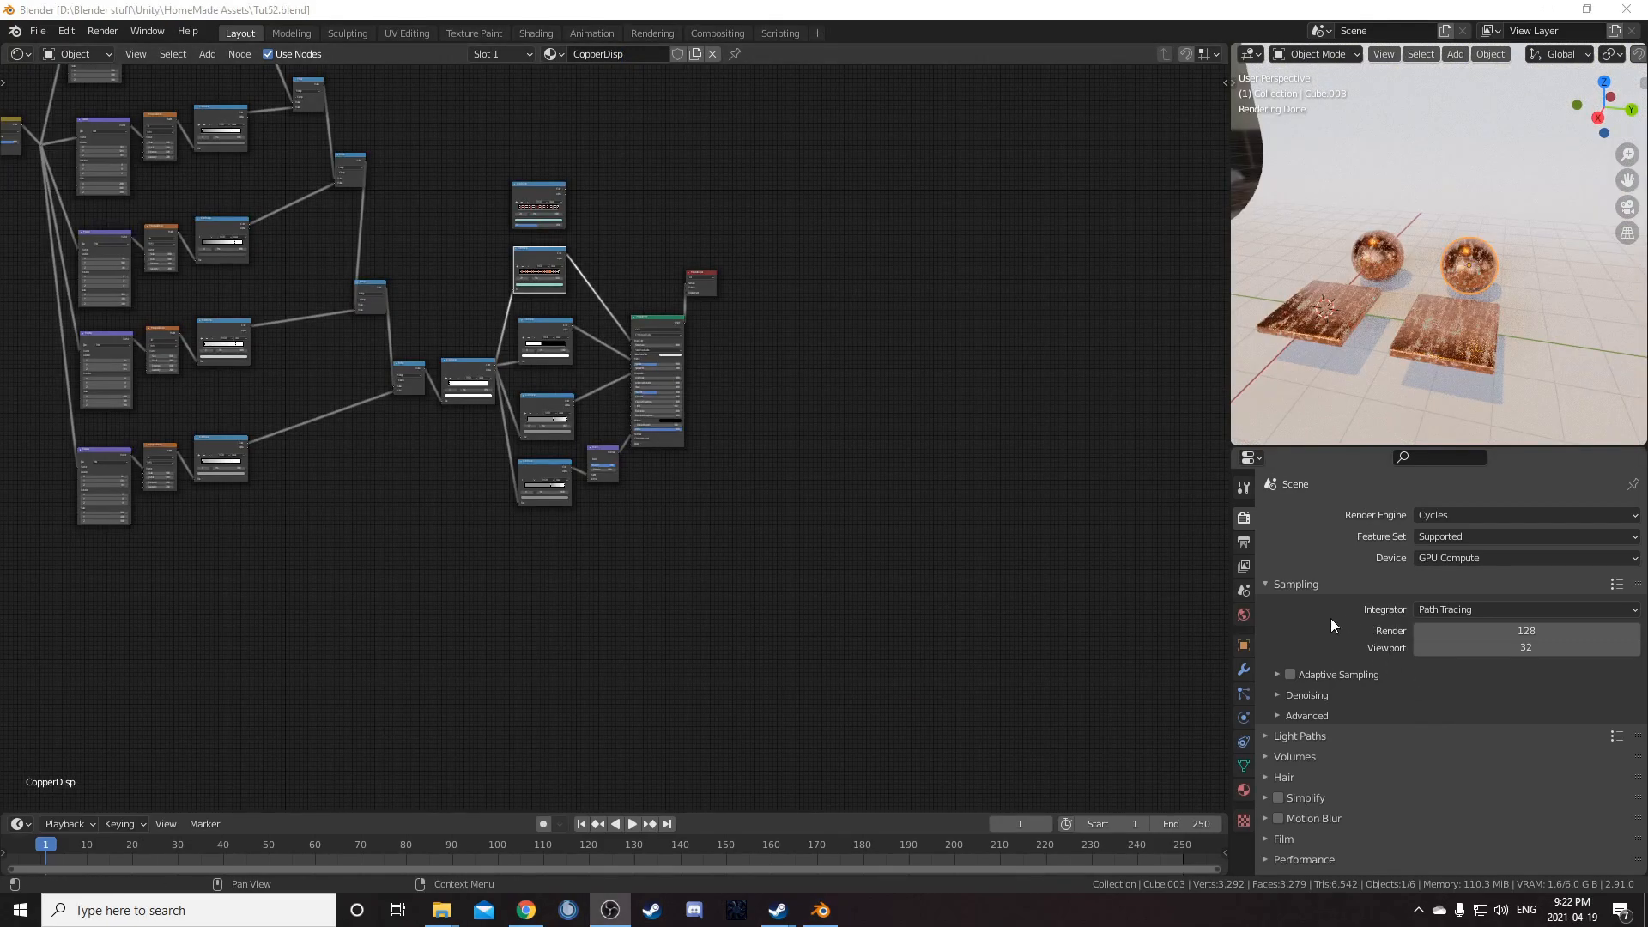
Step: Set the CopperDisp material's surface displacement method to Displacement and Bump
scroll(1327, 620, down, 2)
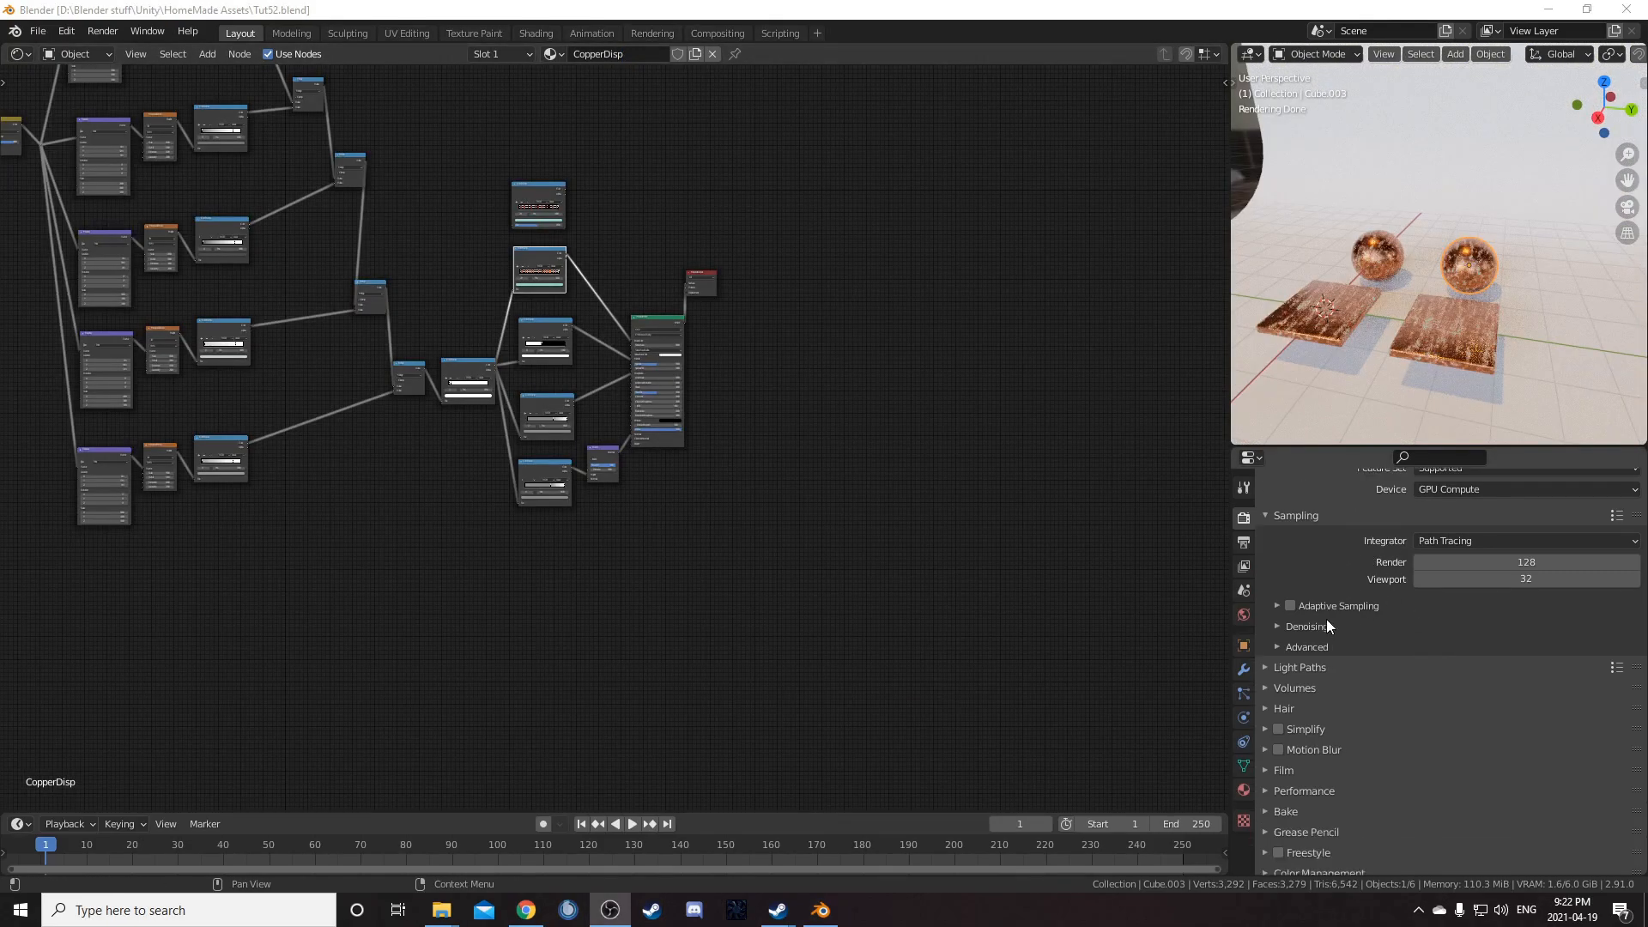
click(1244, 790)
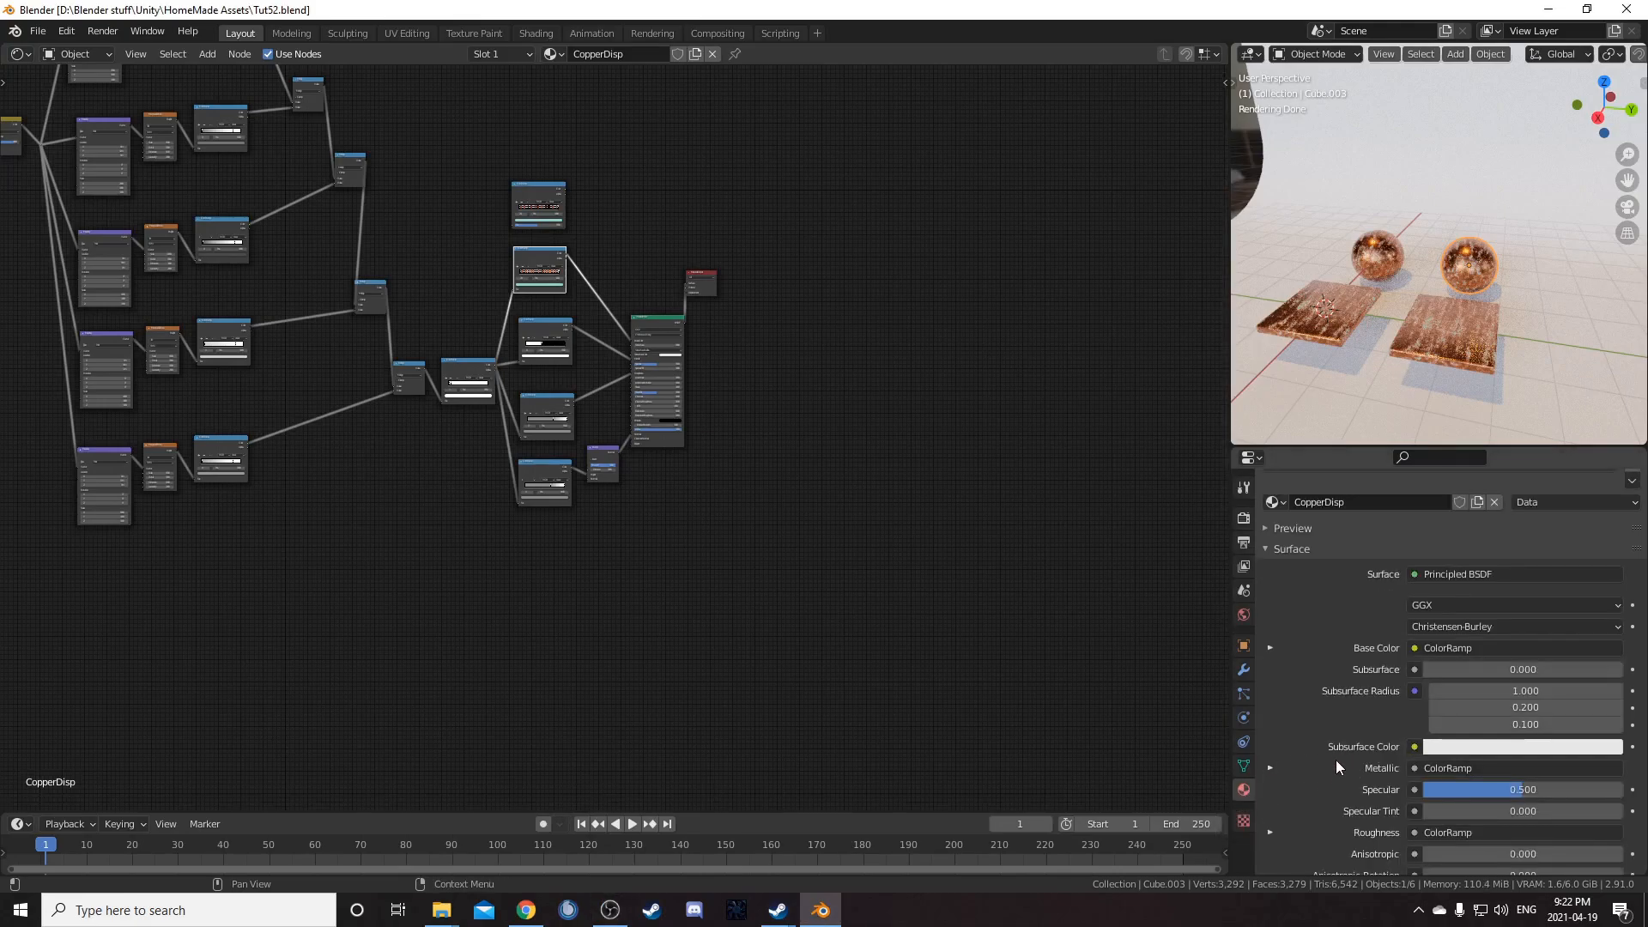
scroll(1336, 765, down, 10)
click(1266, 824)
scroll(1373, 757, down, 5)
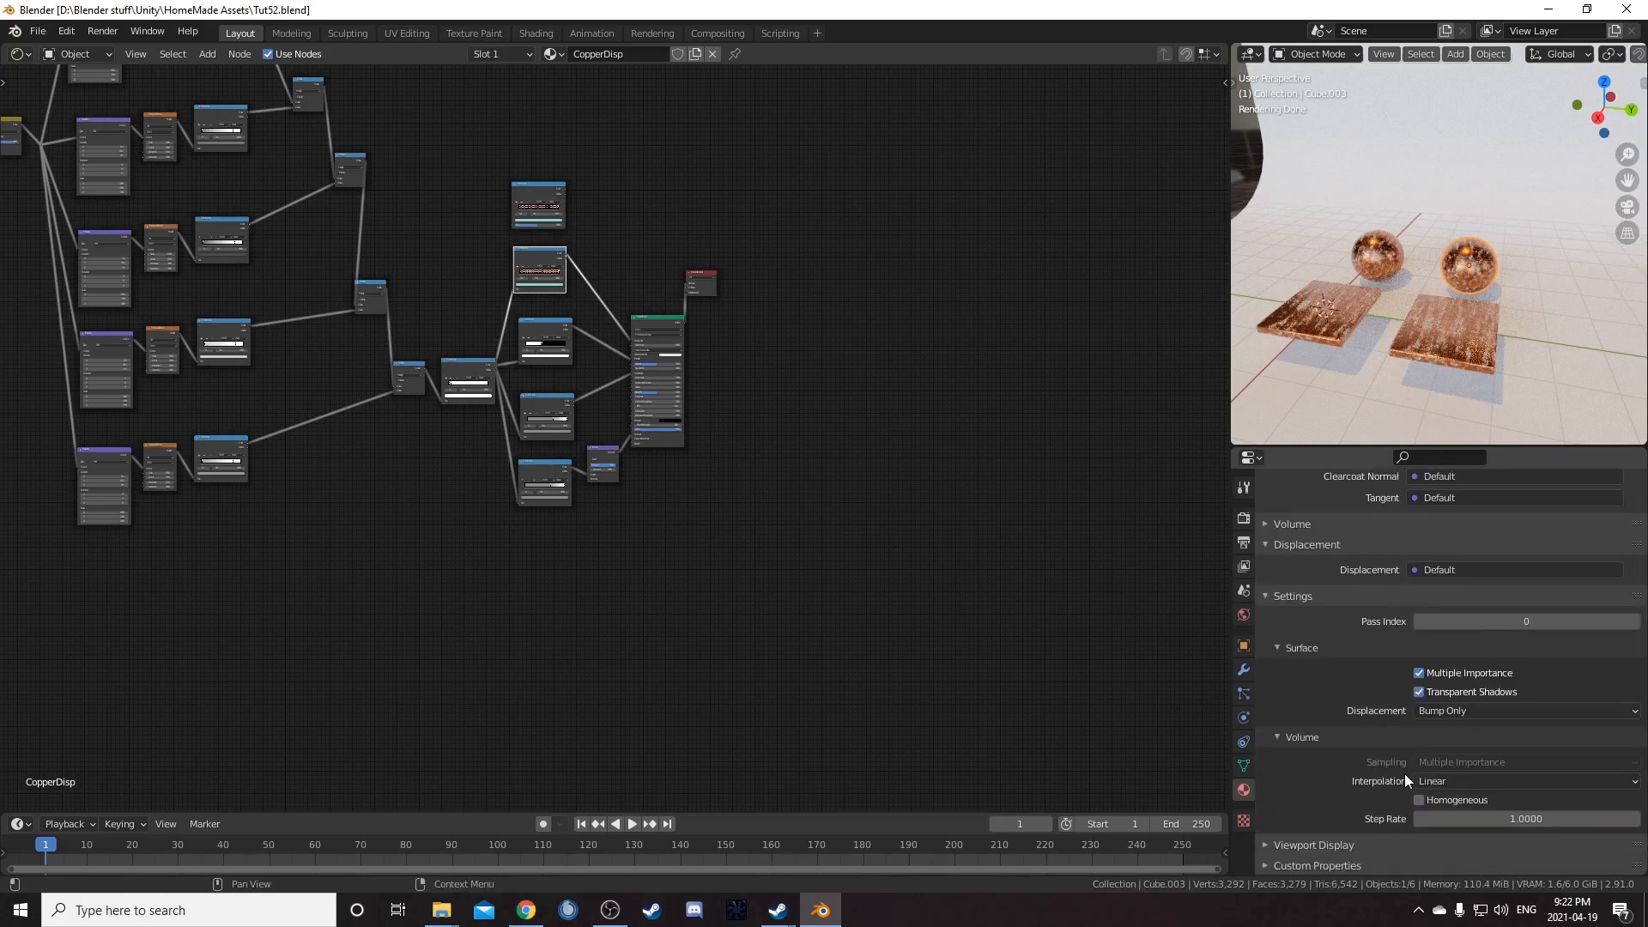
click(1484, 710)
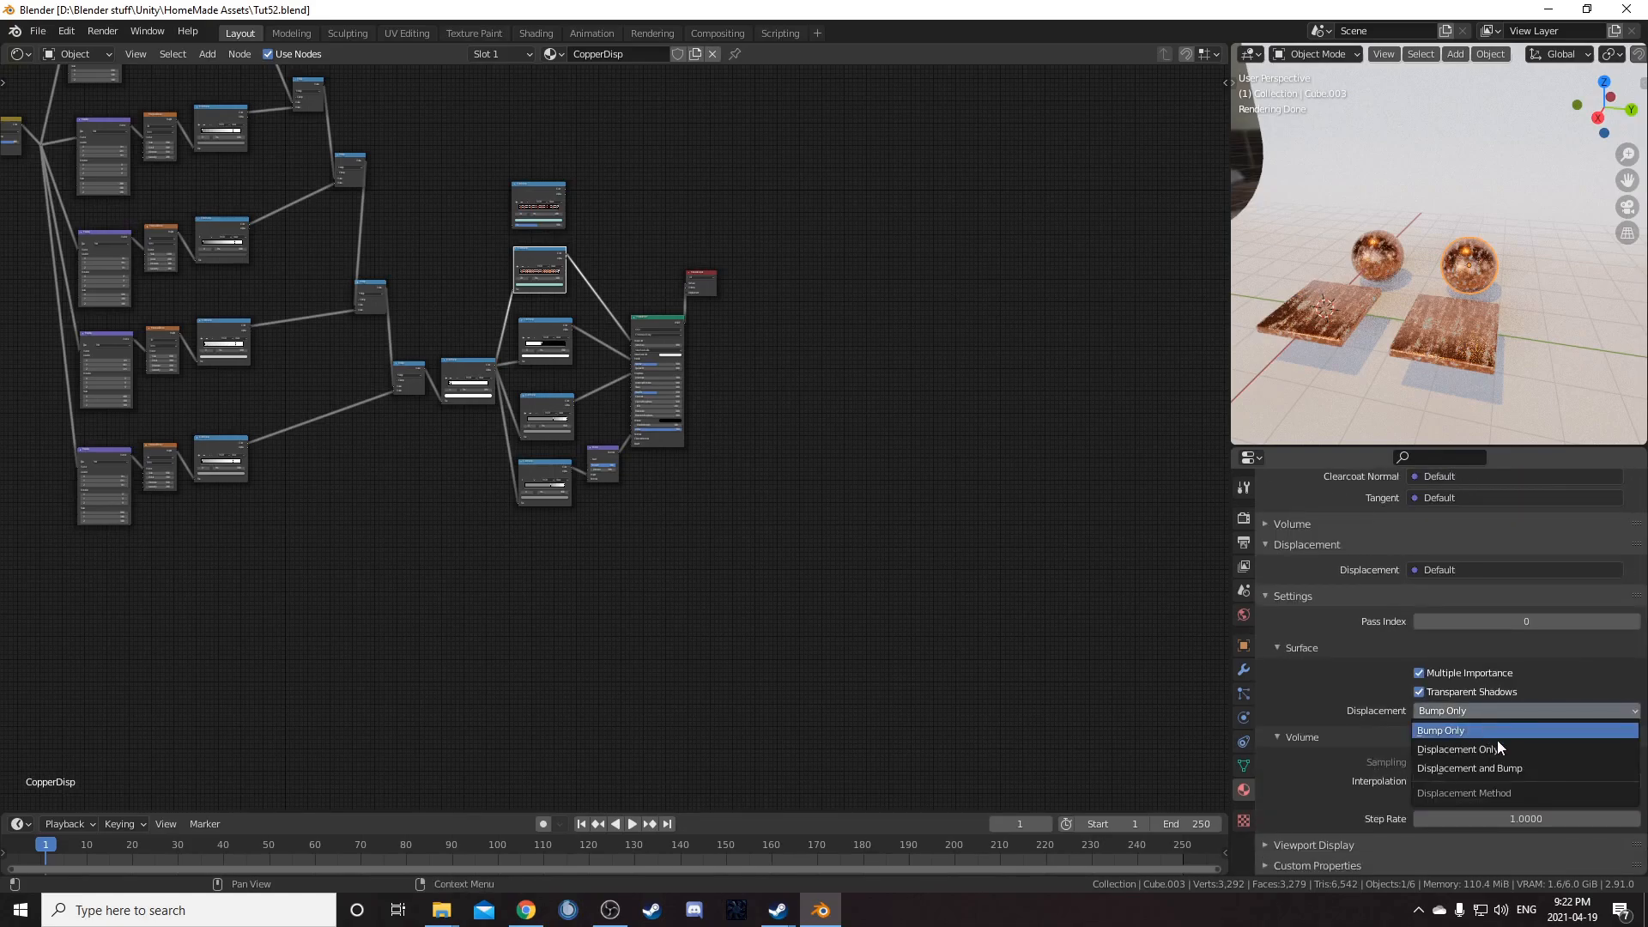
click(1509, 766)
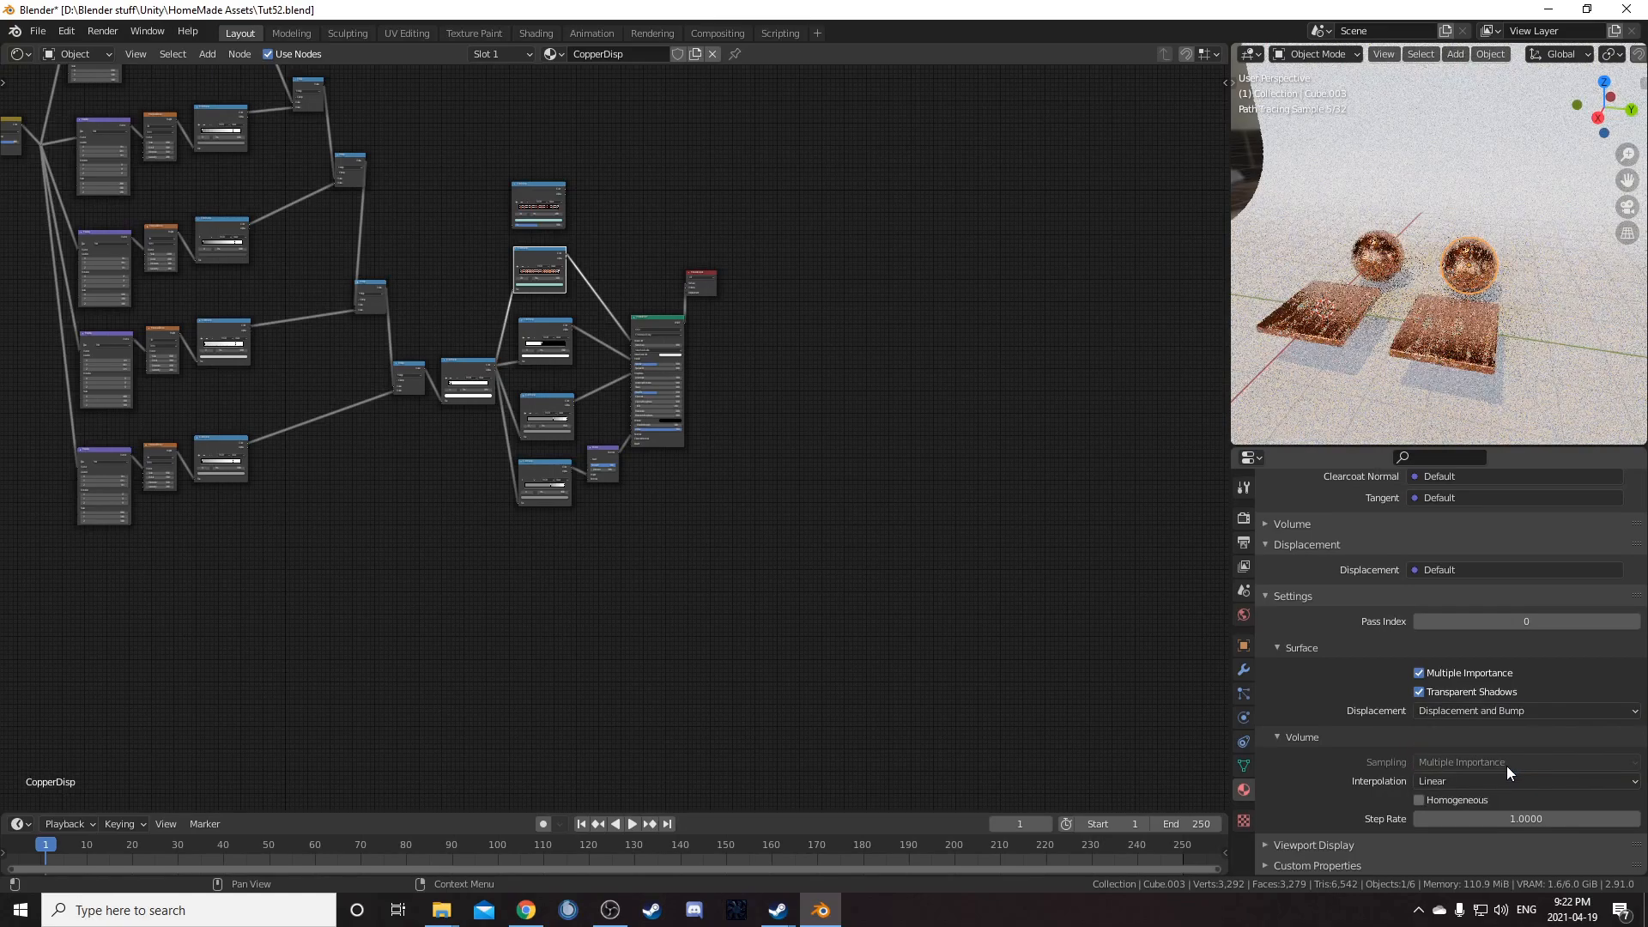
Step: Add a Subdivision Surface modifier to the duplicated sphere and set its viewport levels to 2
click(1244, 669)
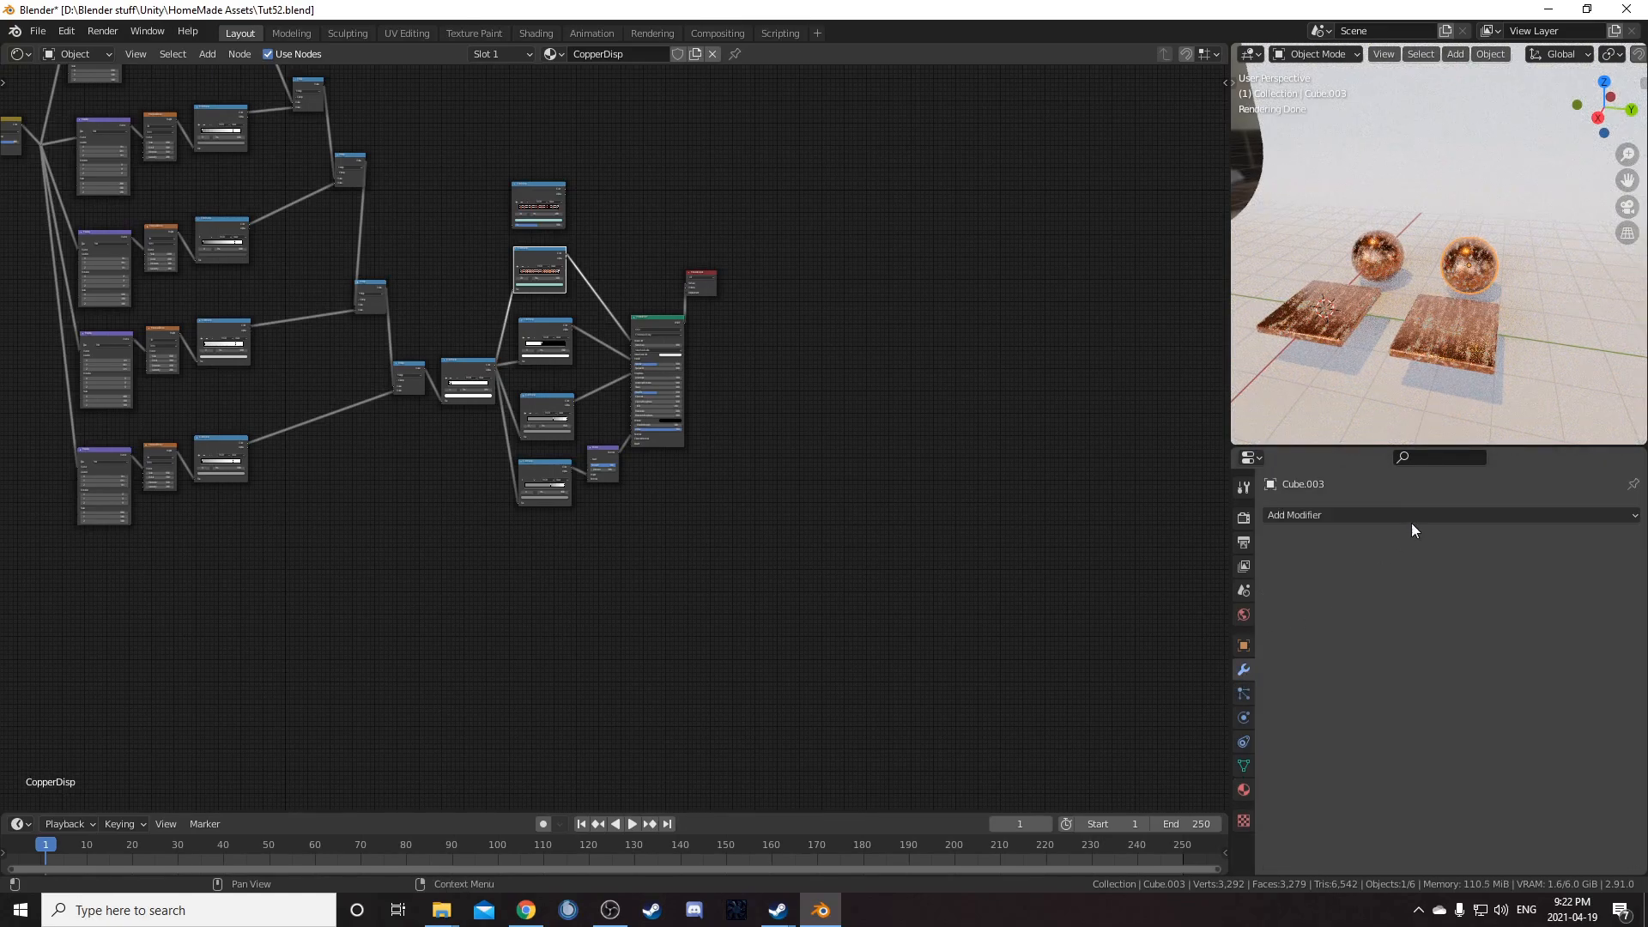
click(1424, 515)
click(1323, 515)
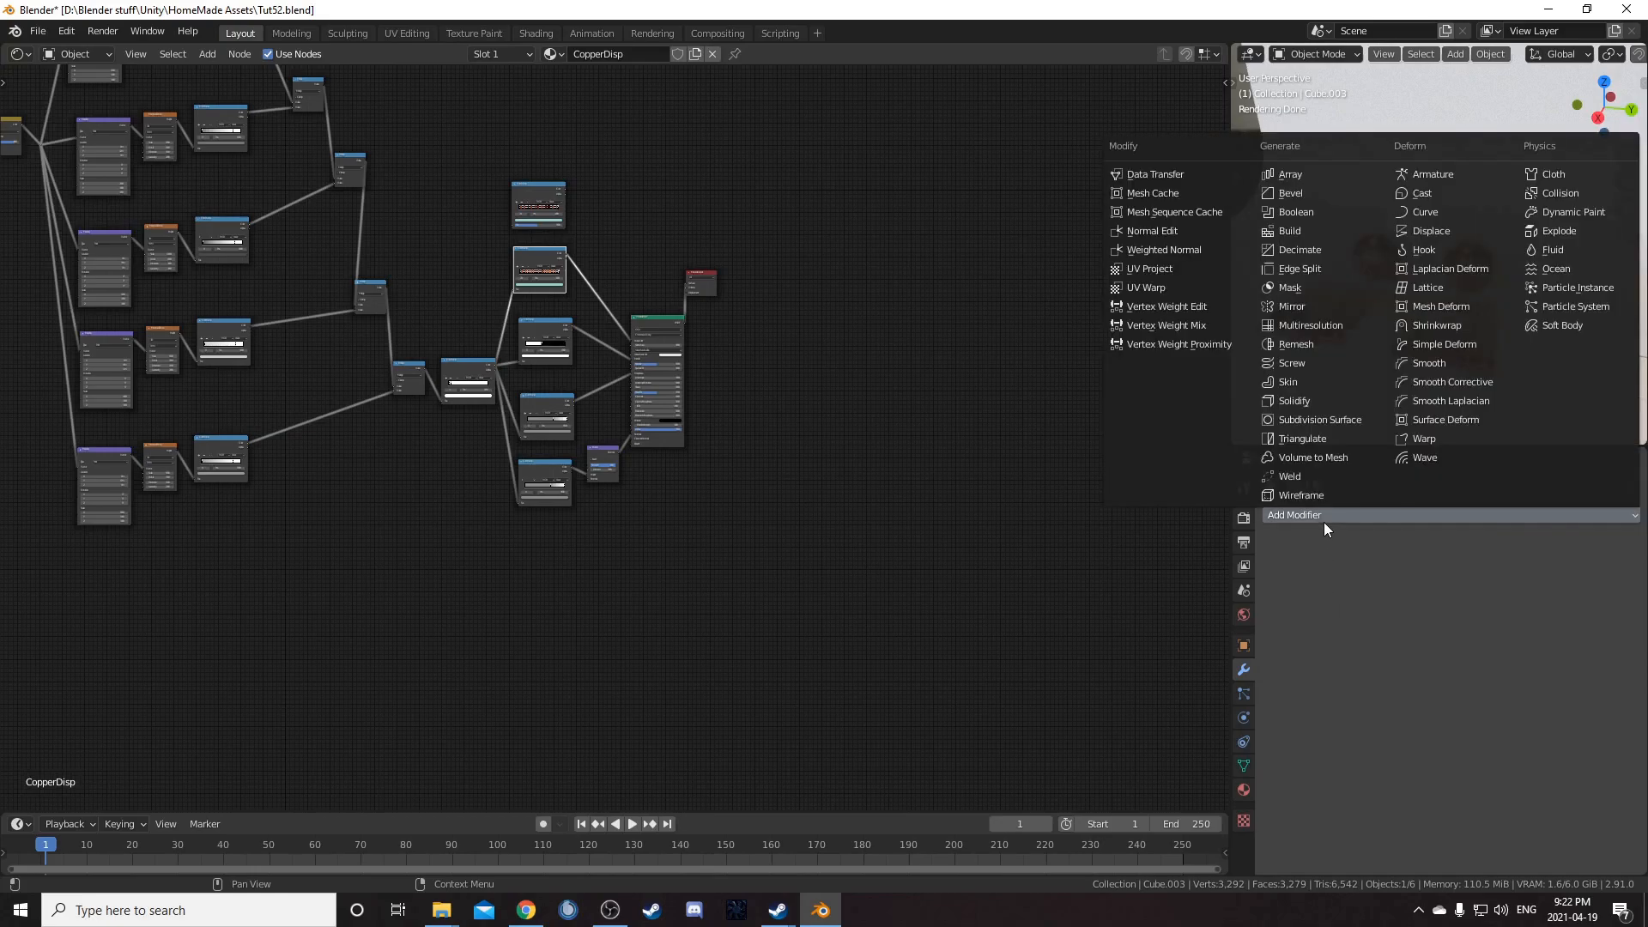
click(1335, 420)
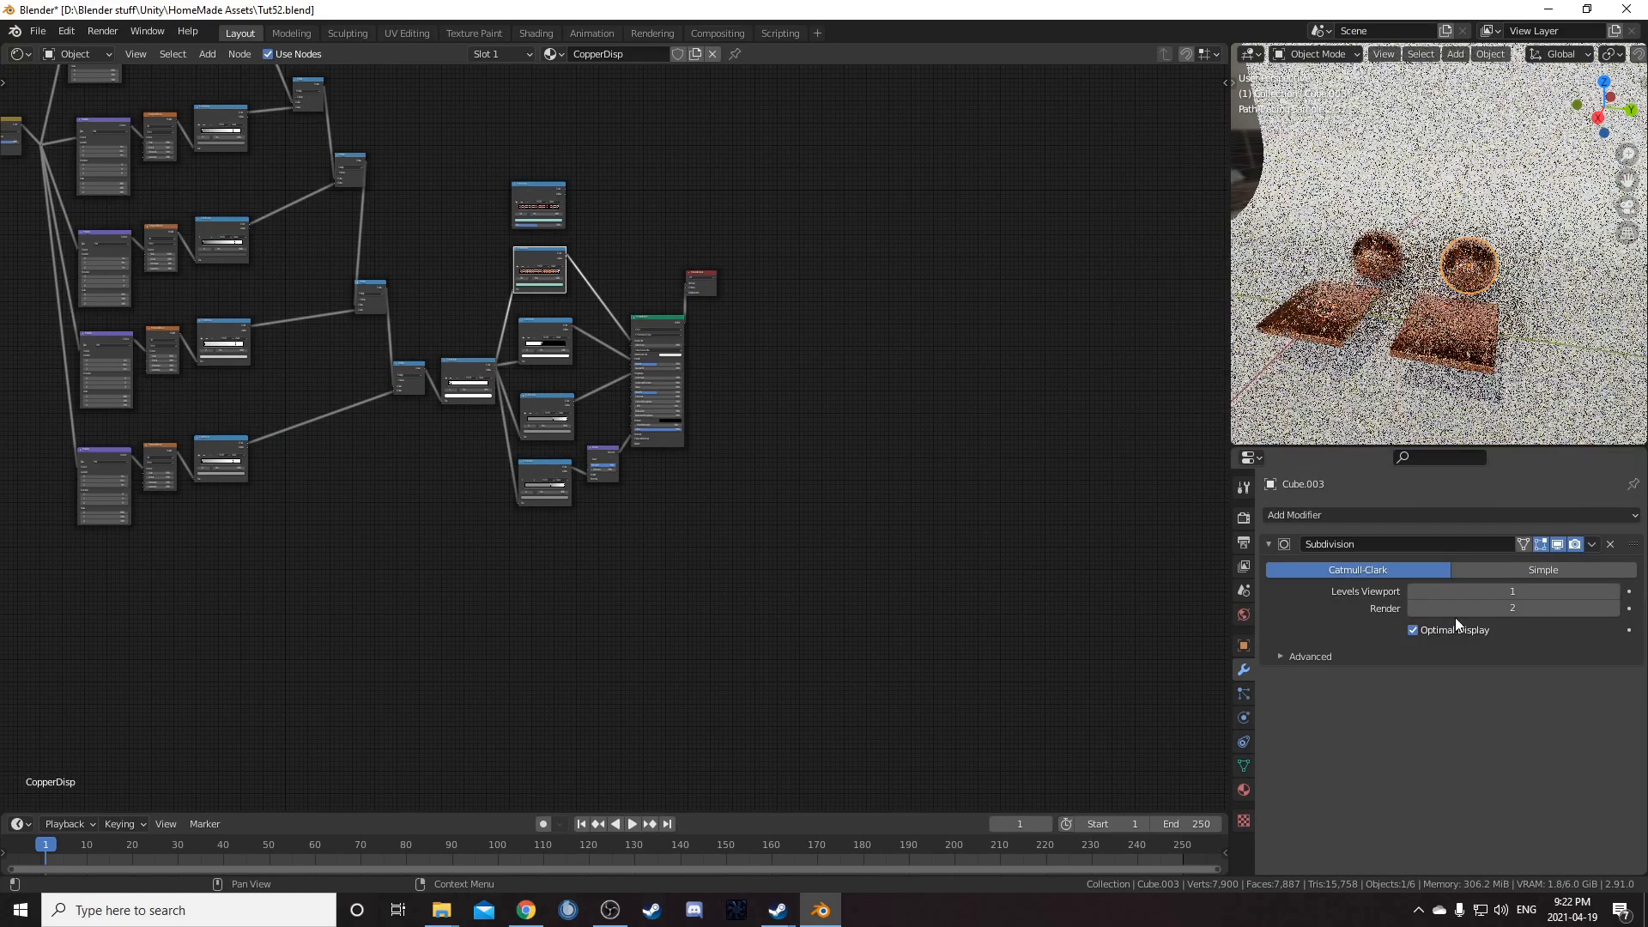
click(1615, 592)
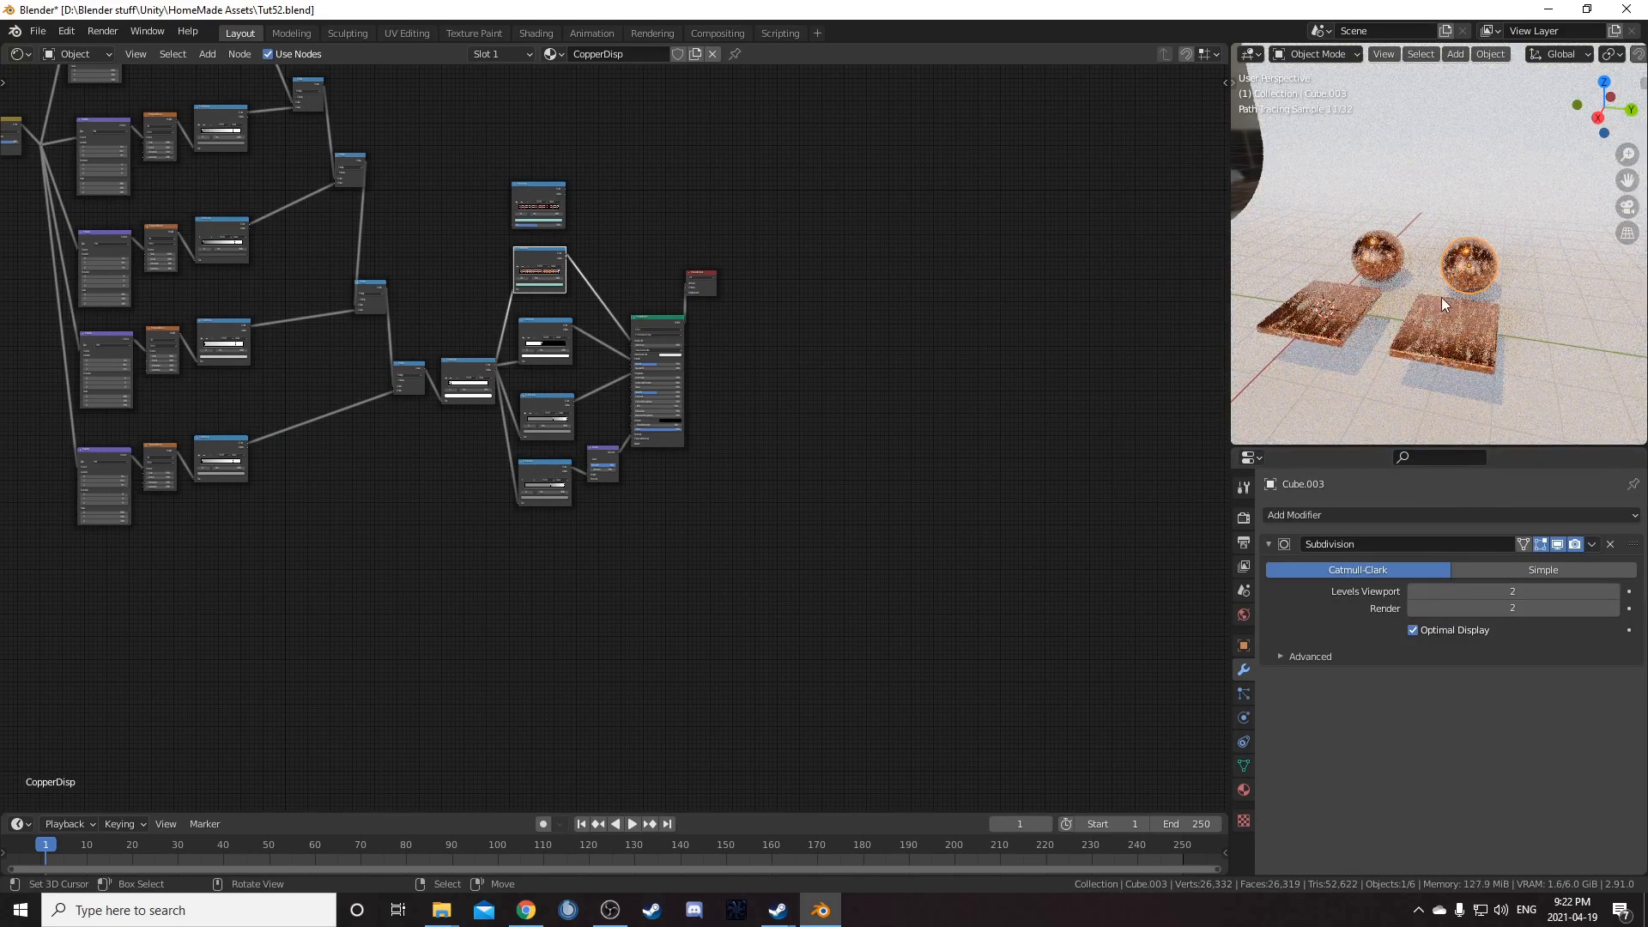
Step: Preview the Texture Coordinate node's Object output on the duplicated sphere
middle_drag(1450, 297, 1465, 302)
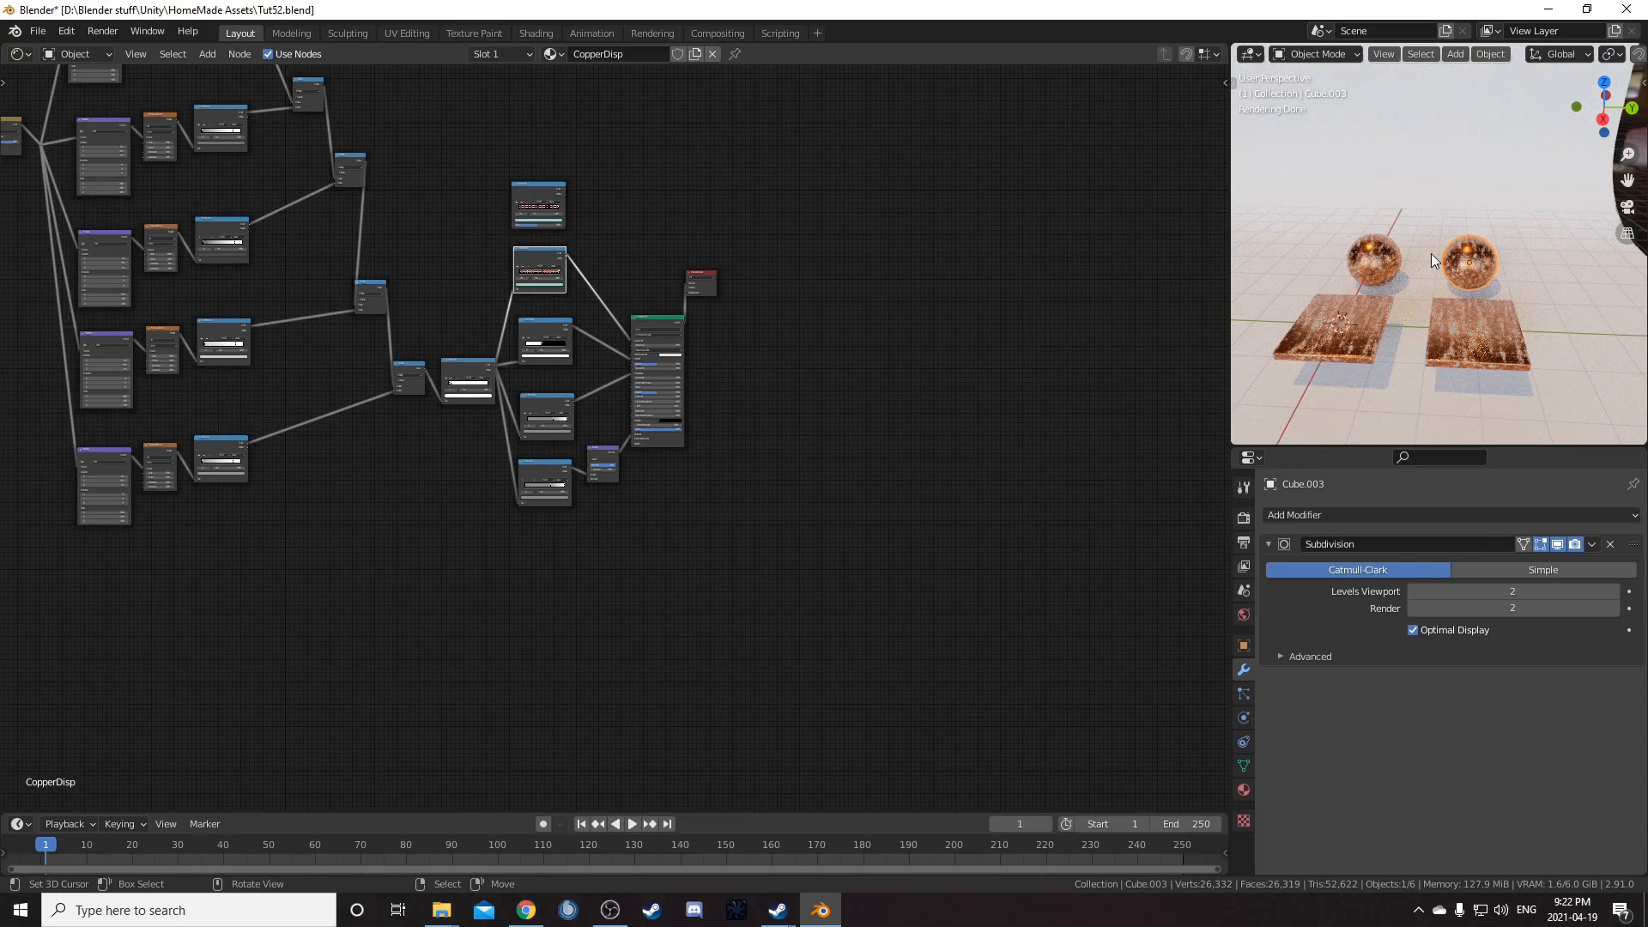
key(KP_Decimal)
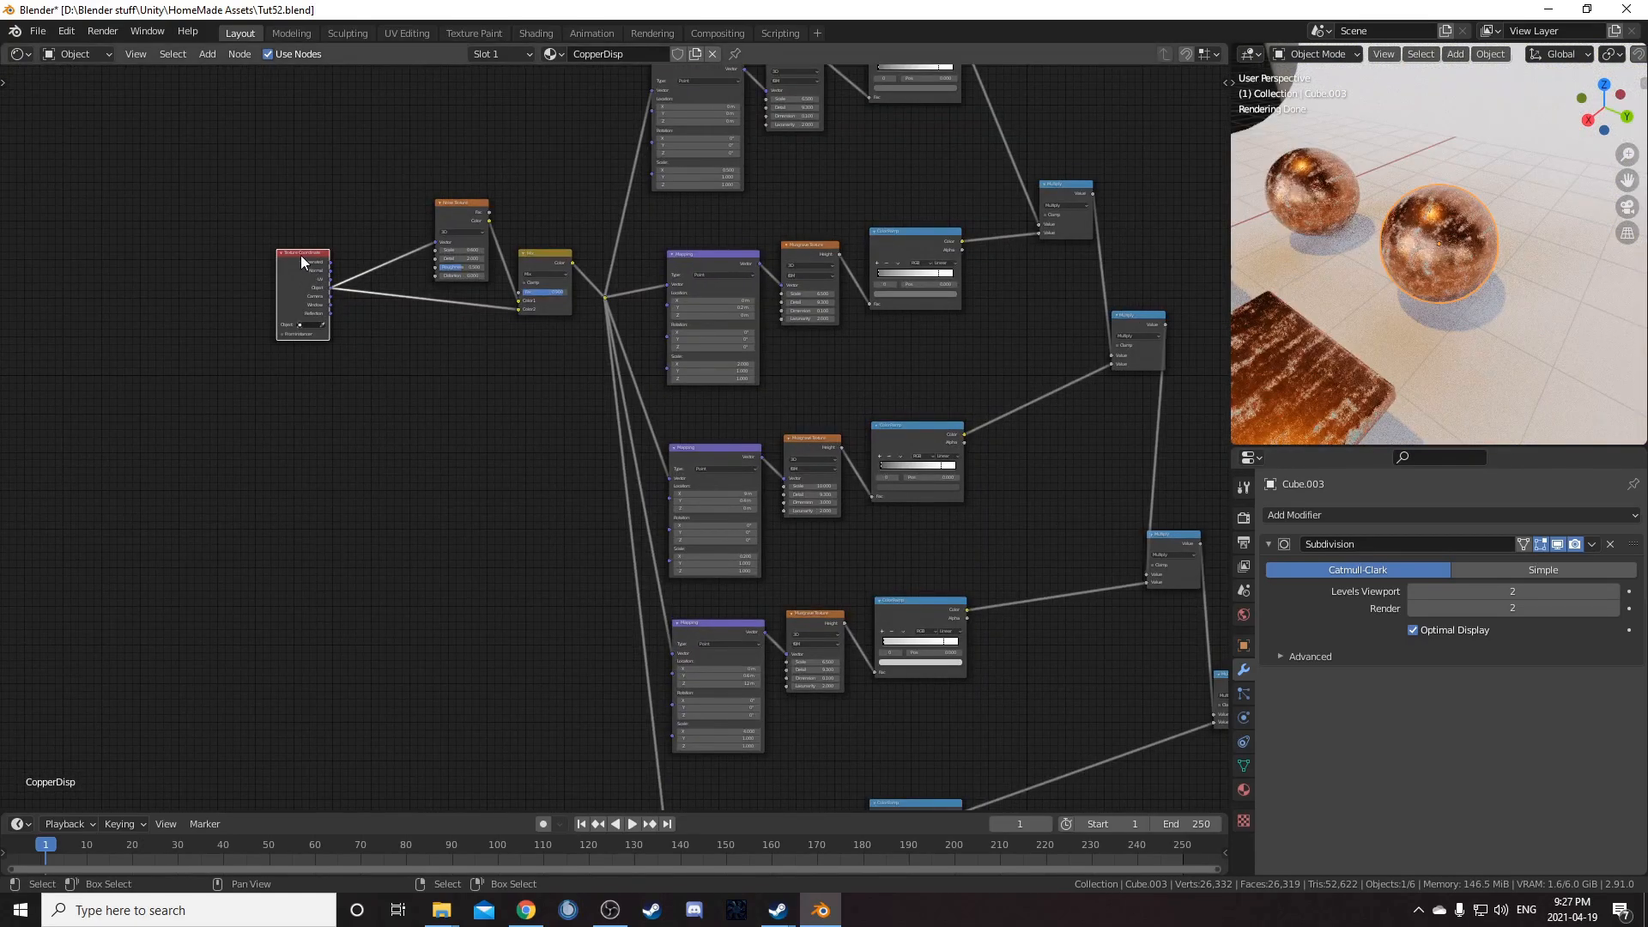
ctrl+shift+click(297, 254)
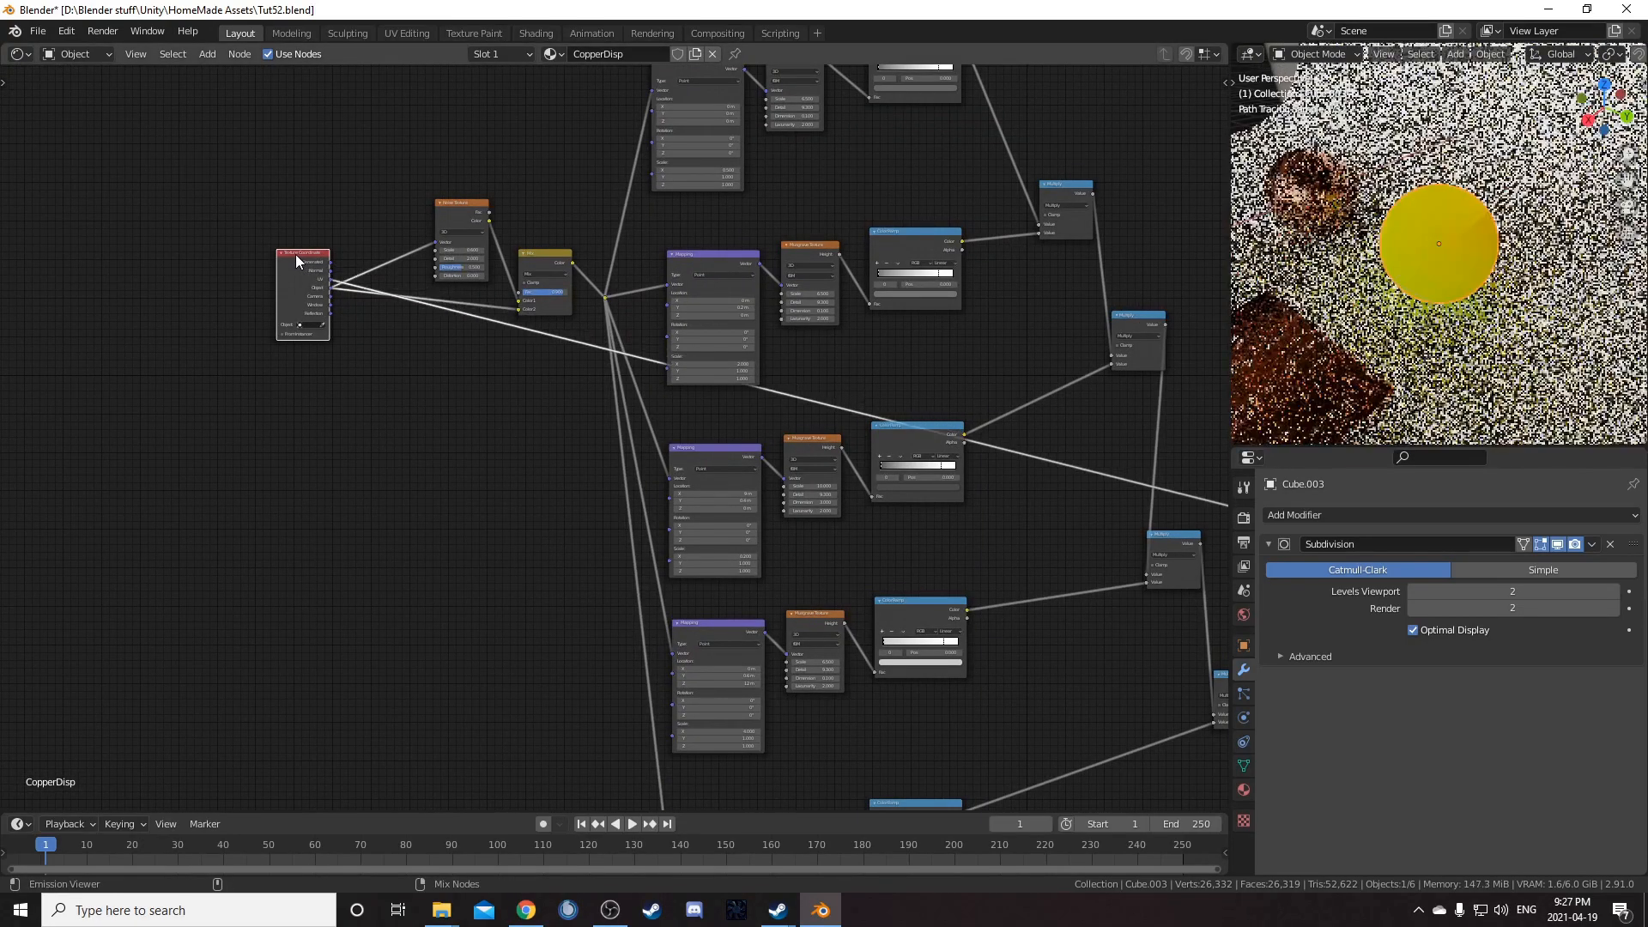
ctrl+shift+click(296, 256)
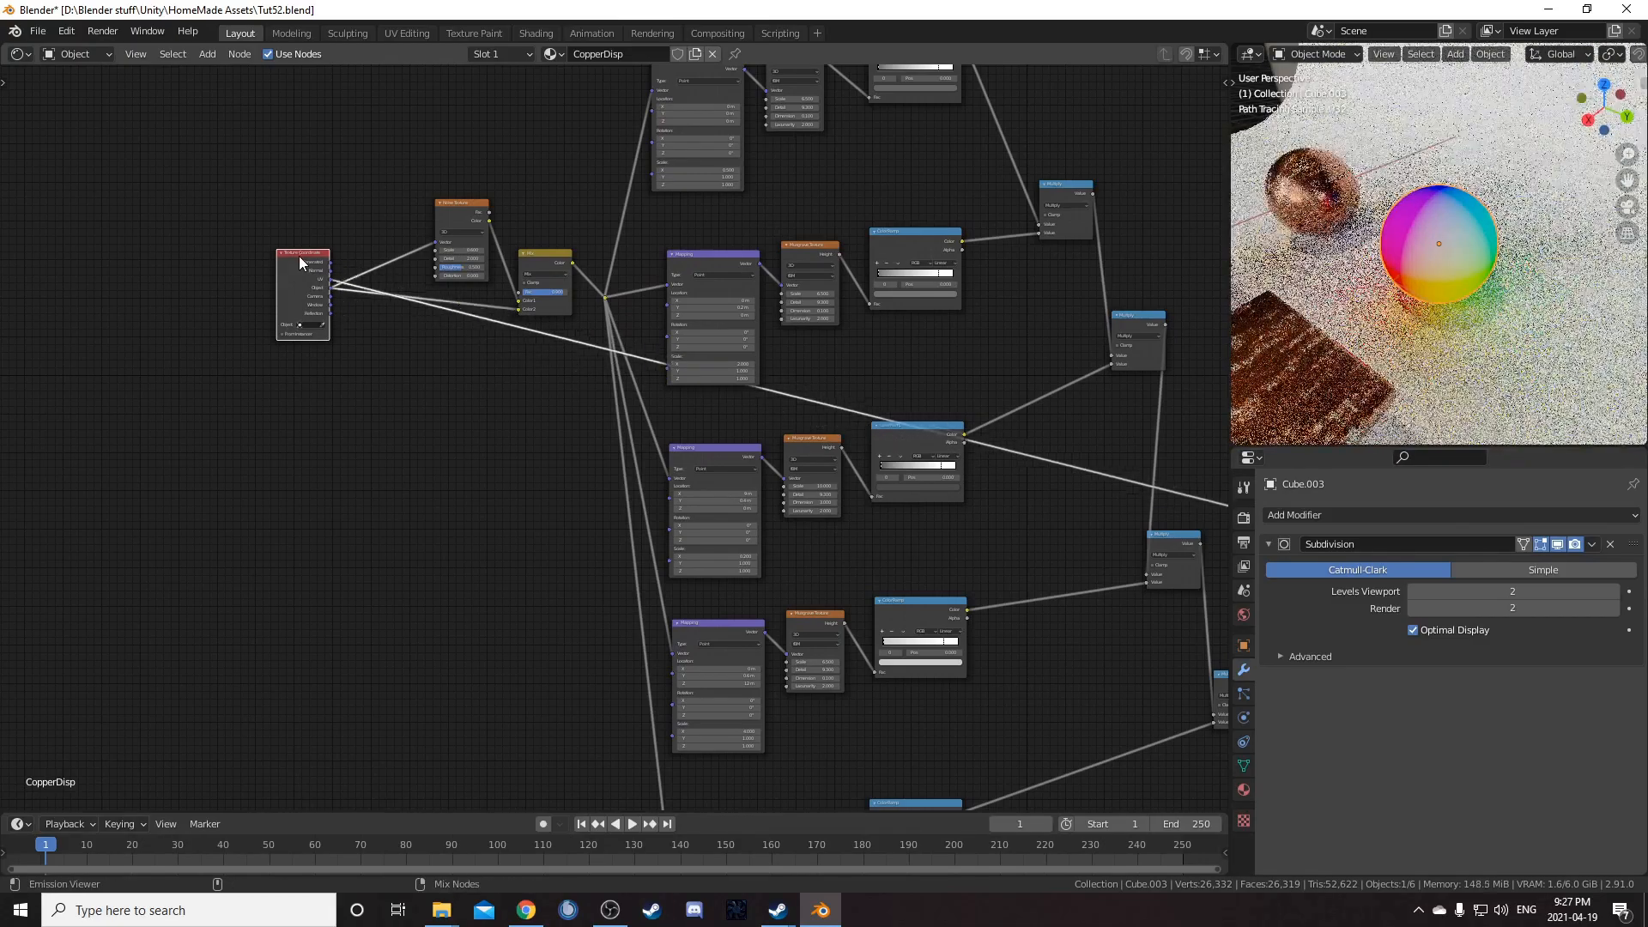
key(Home)
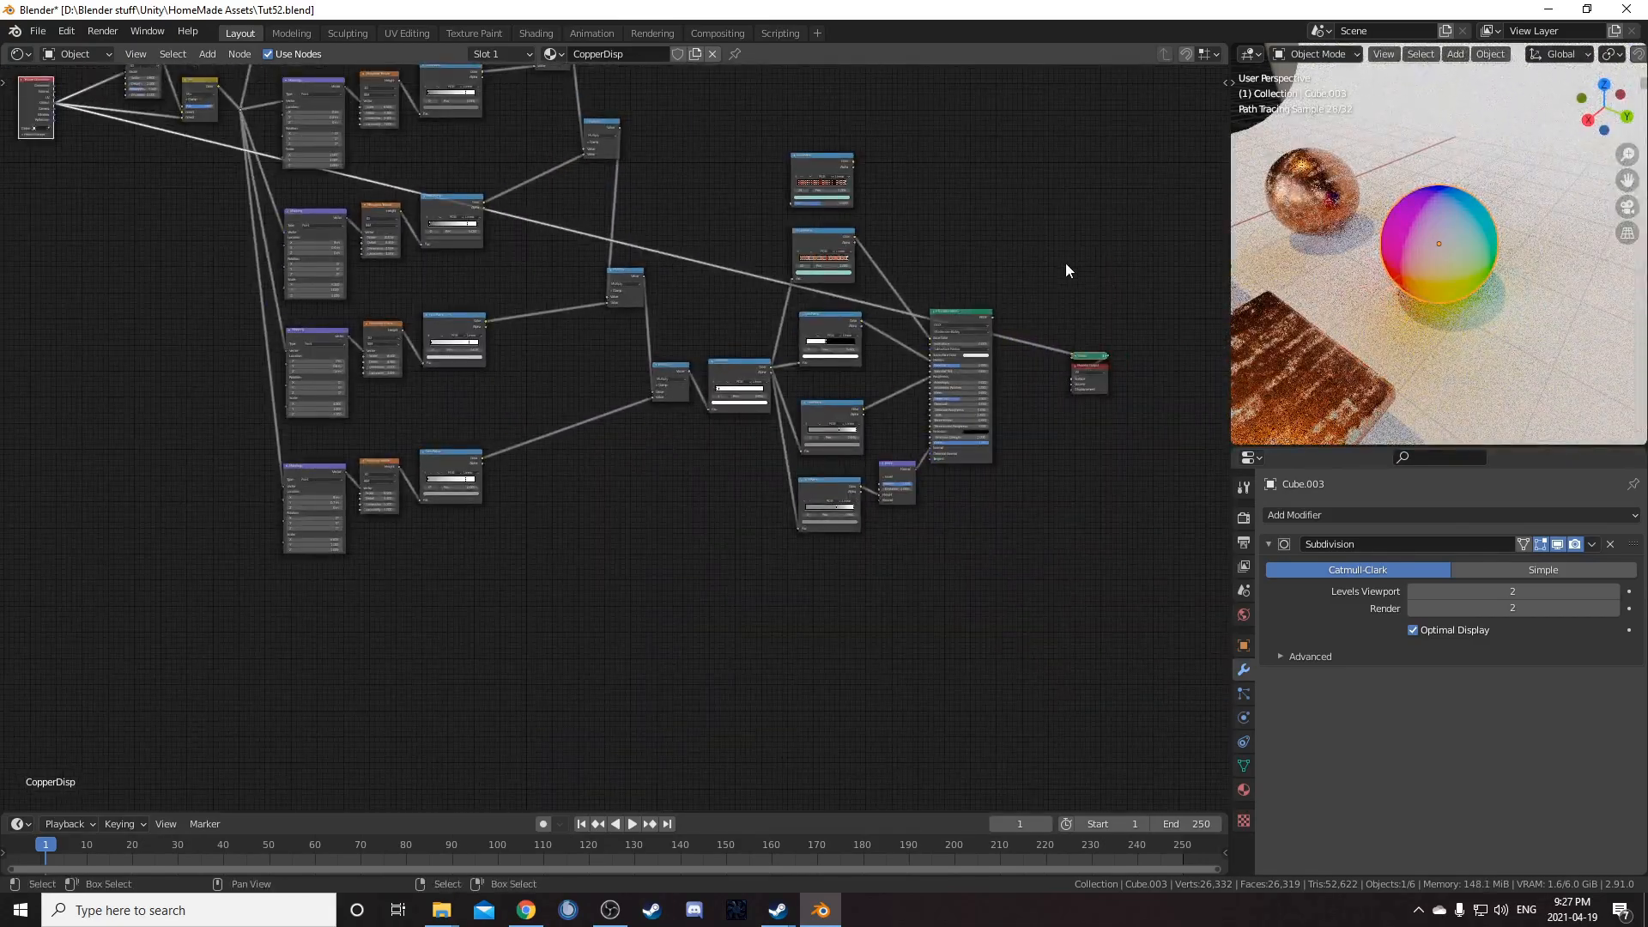
Step: Reroute the Texture Coordinate's preview link below the node network using two reroute points
key(g)
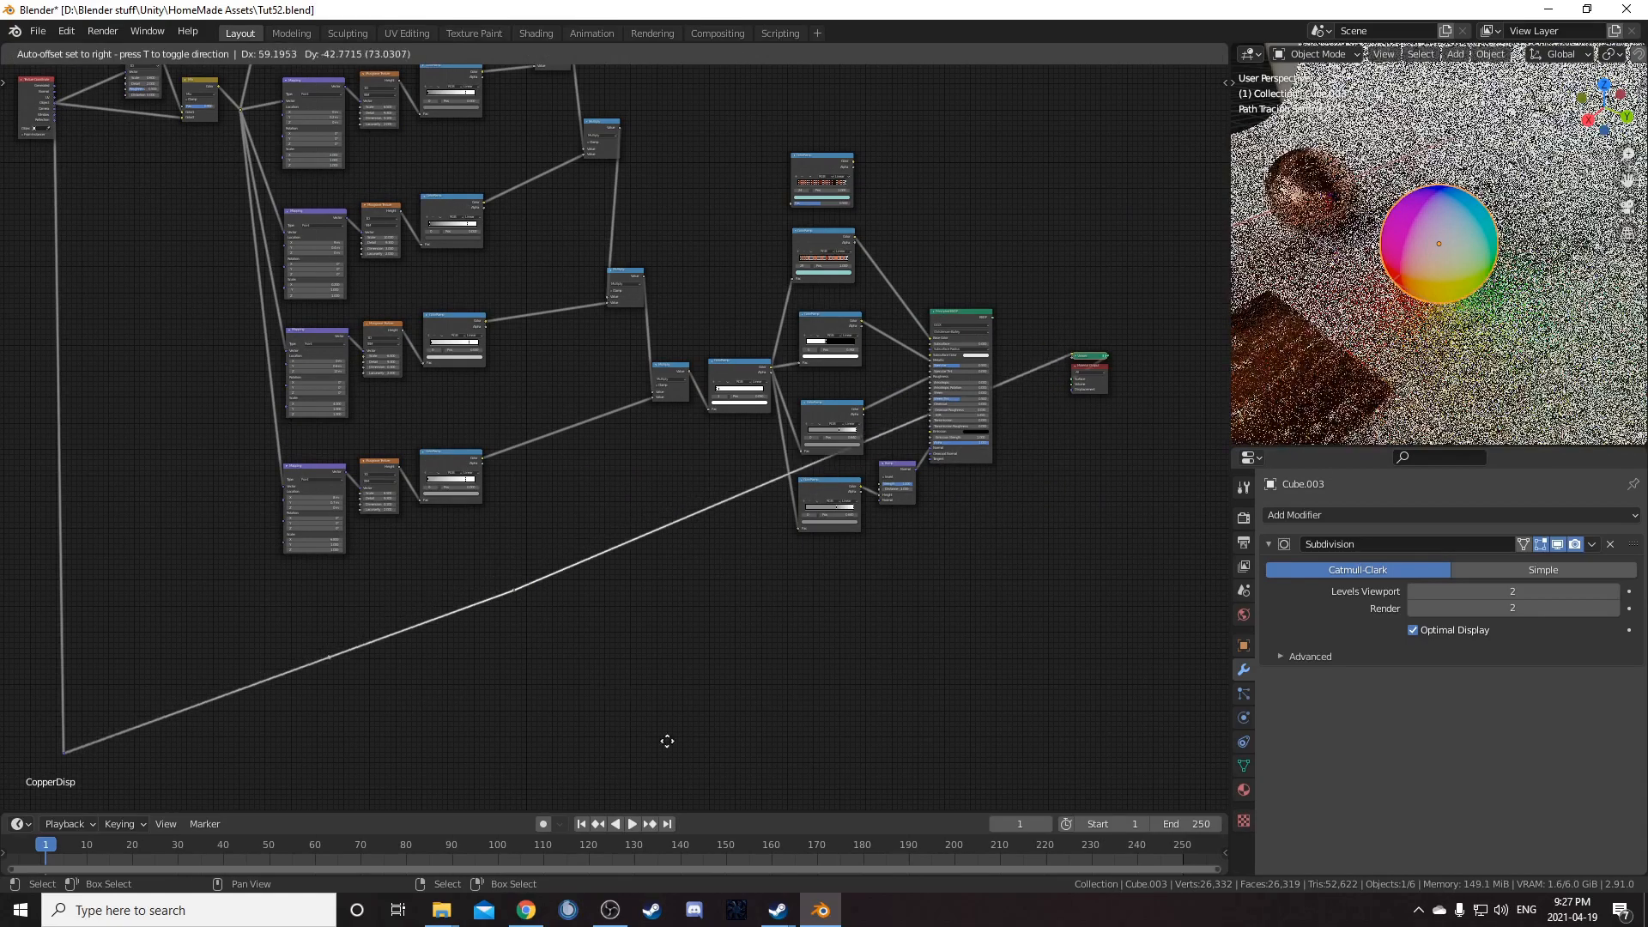
click(942, 120)
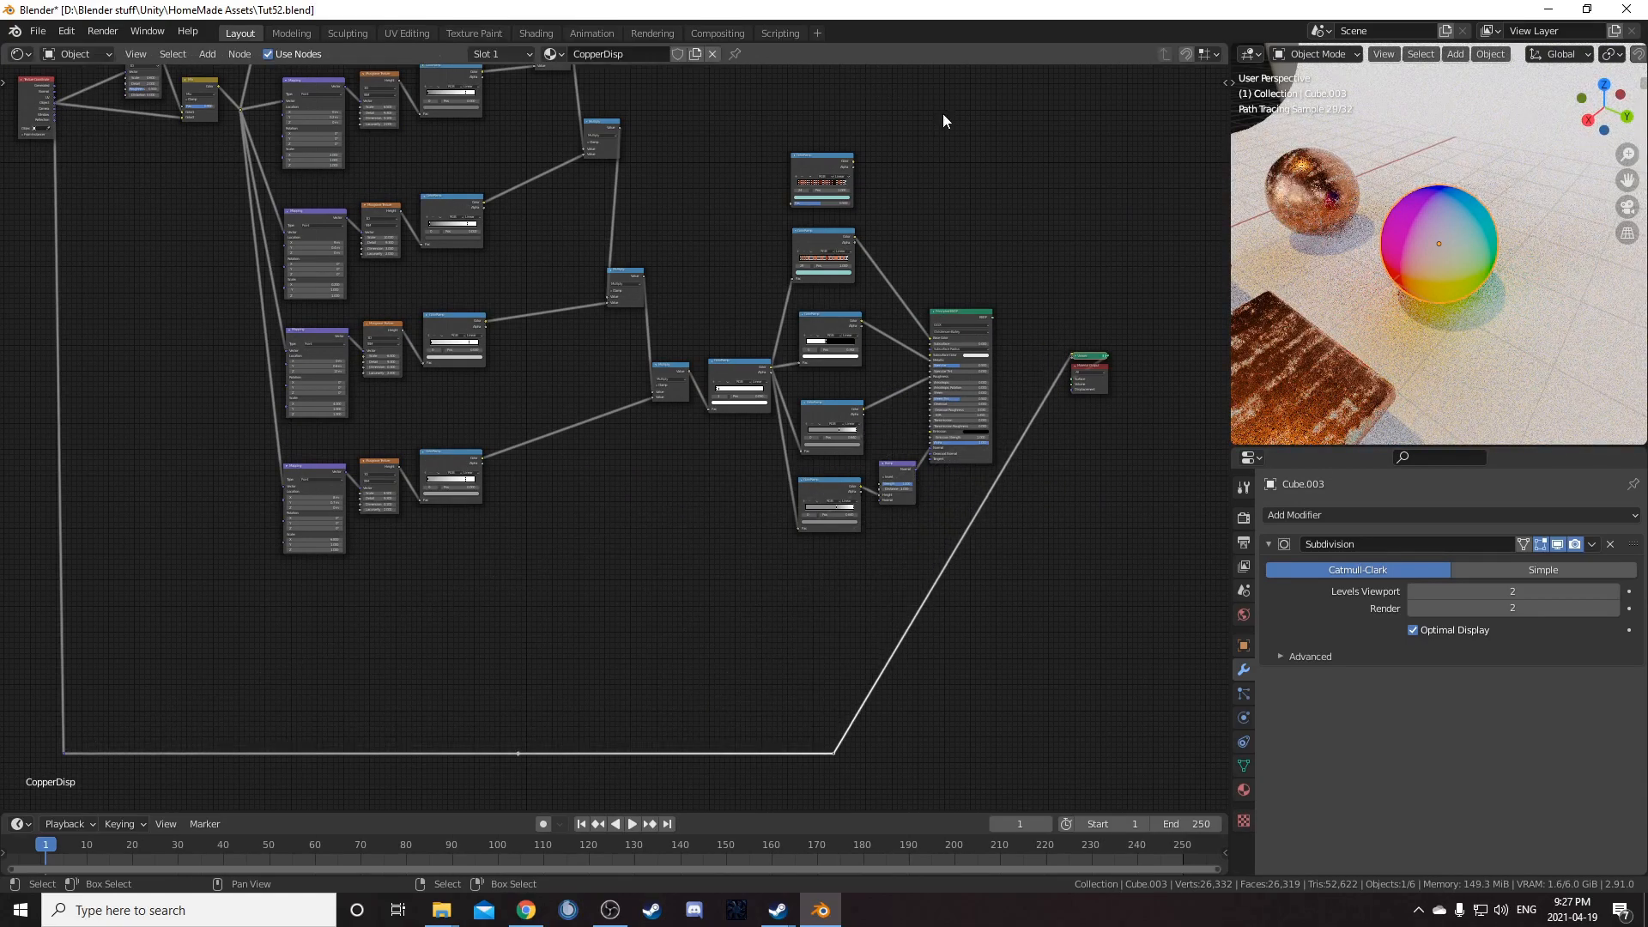
scroll(894, 376, up, 5)
drag(677, 622, 878, 743)
key(g)
click(478, 752)
Step: Add a Noise Texture node on the rerouted link, right after the last reroute point
middle_drag(670, 570, 785, 445)
key(shift+a)
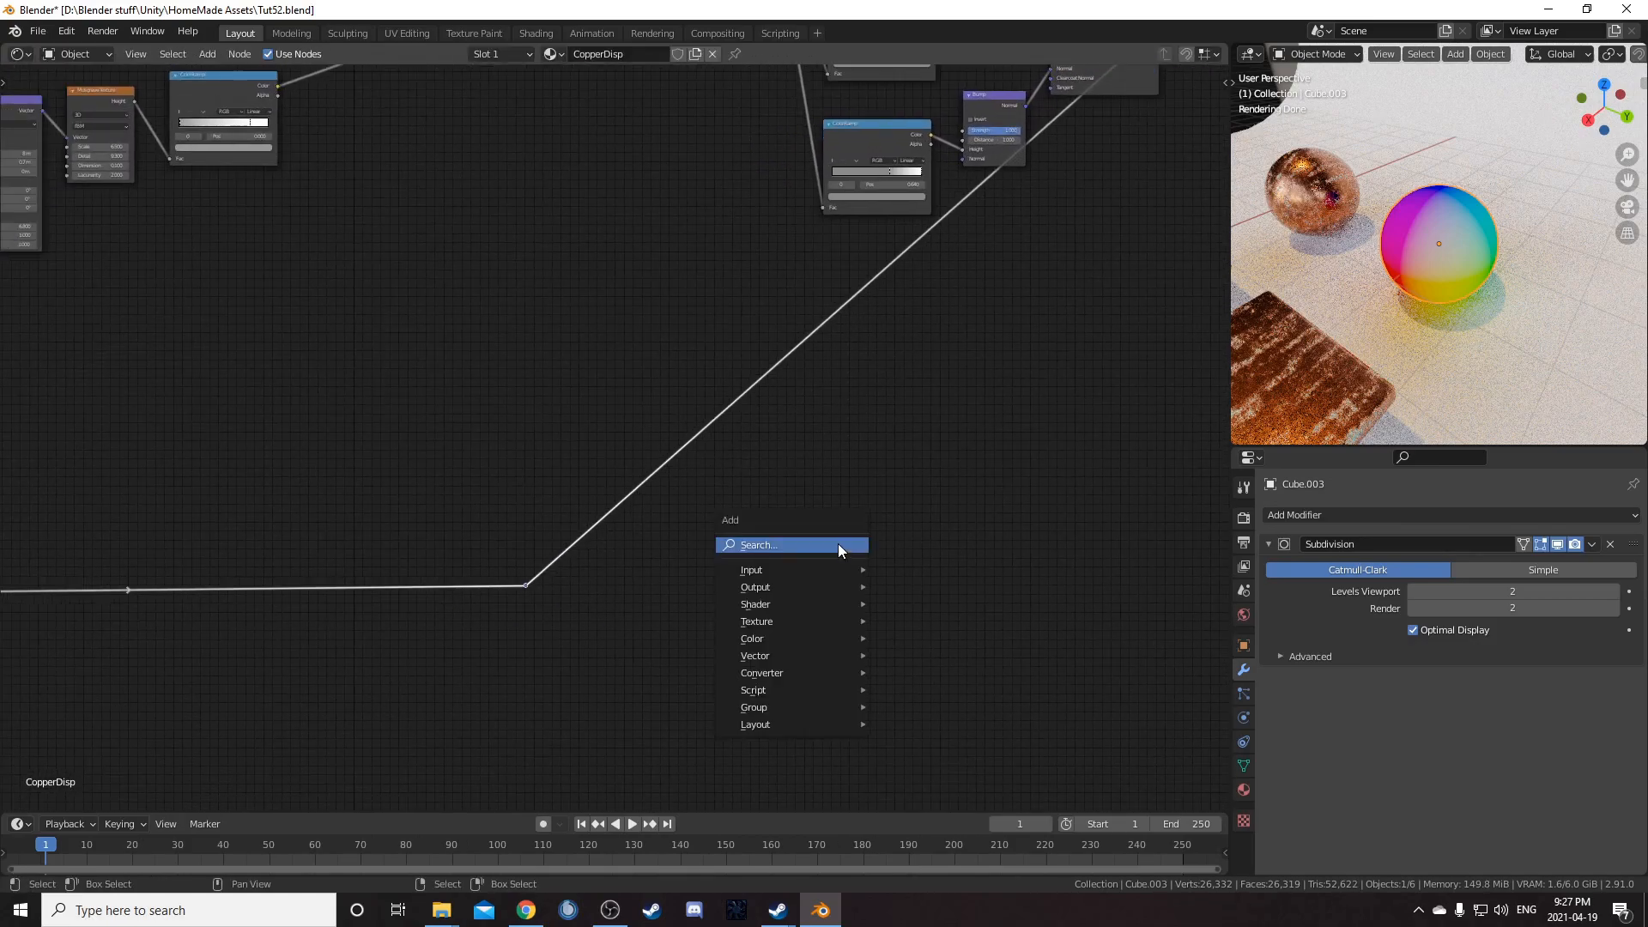
click(838, 543)
text(noise)
key(Return)
click(568, 515)
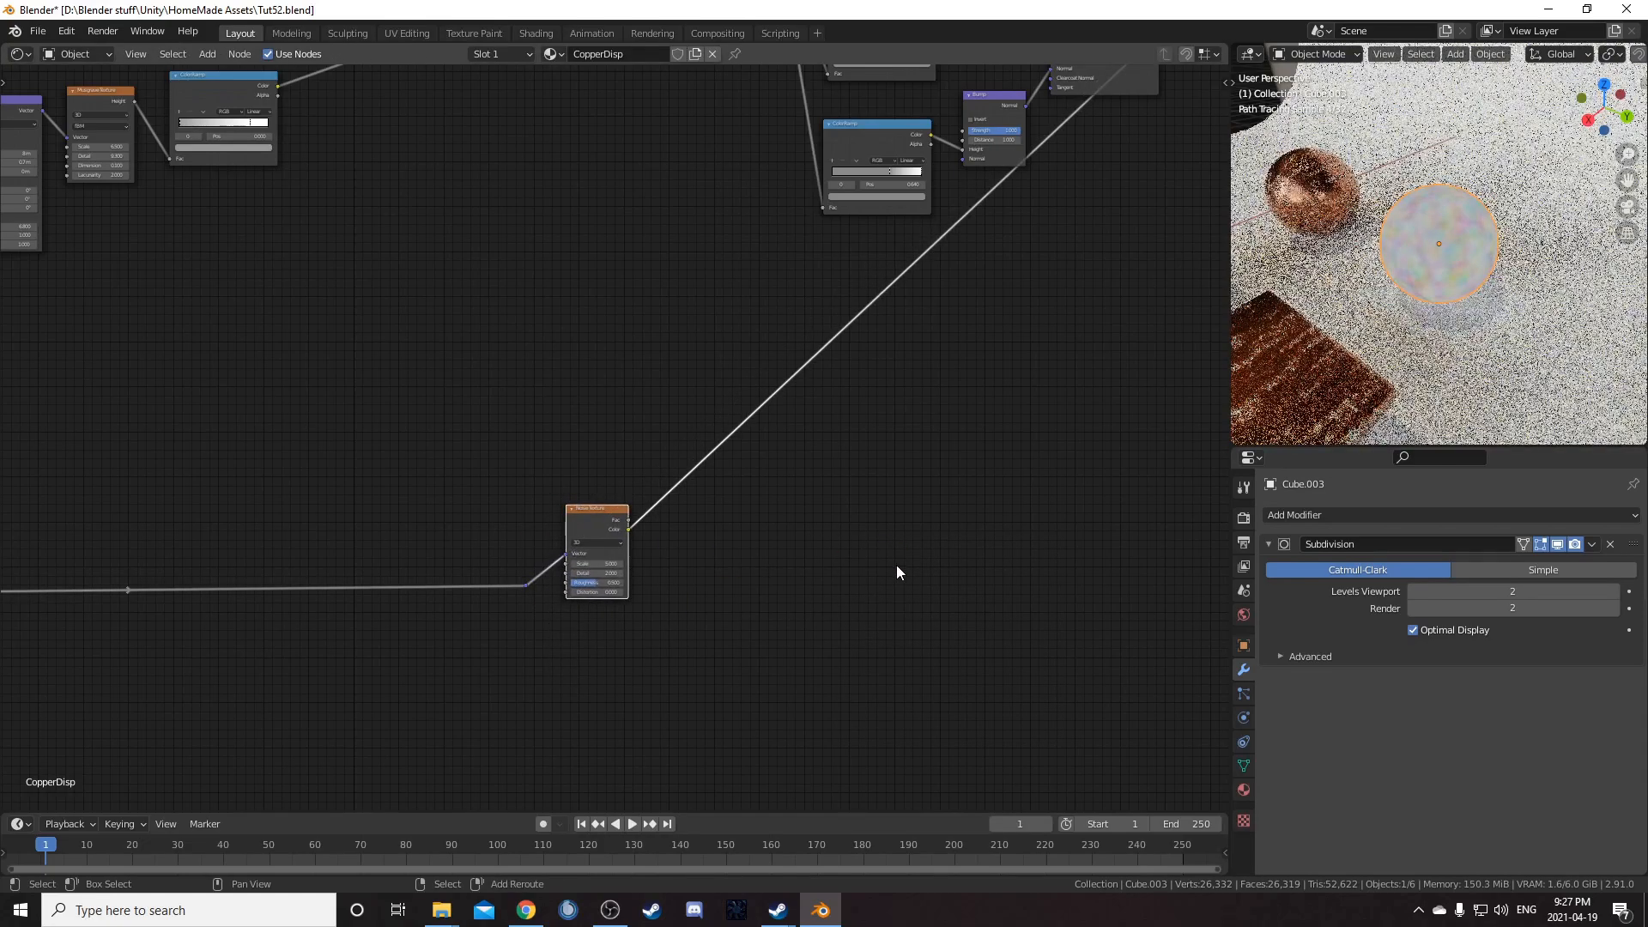
Step: Add a ColorRamp node on the link after the new Noise Texture
key(shift+a)
click(896, 567)
text(col)
key(Down)
key(Return)
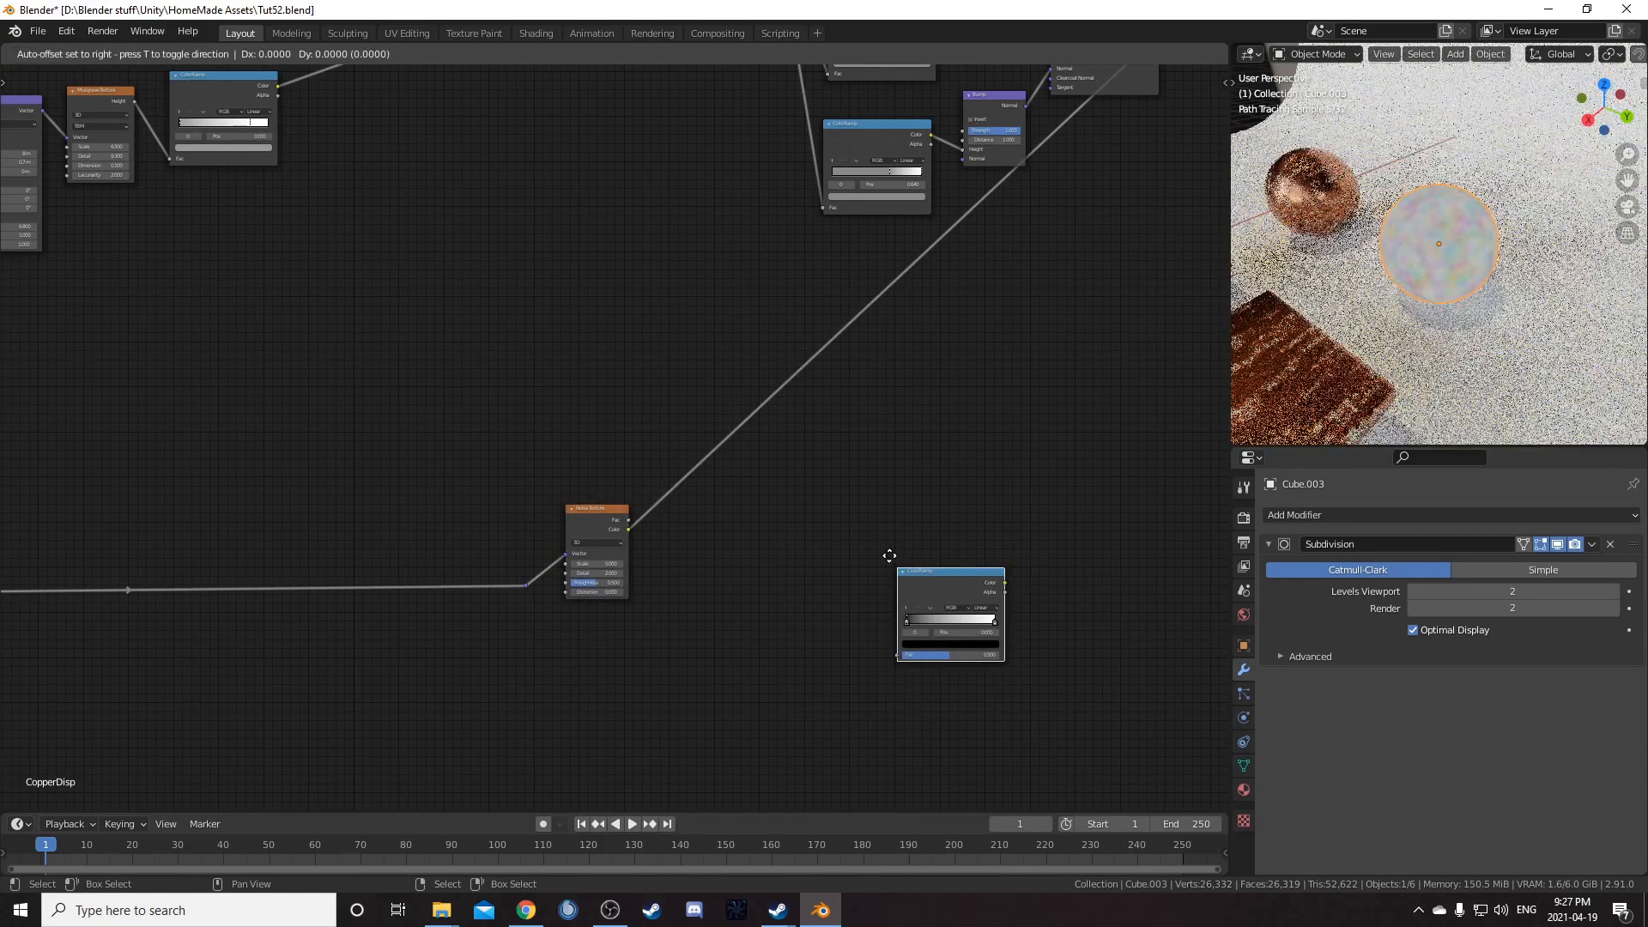
click(705, 379)
Step: Add a Displacement node after the new ColorRamp and feed the ramp's Color into its Height
key(shift+a)
click(1138, 560)
text(disp)
key(Return)
click(937, 348)
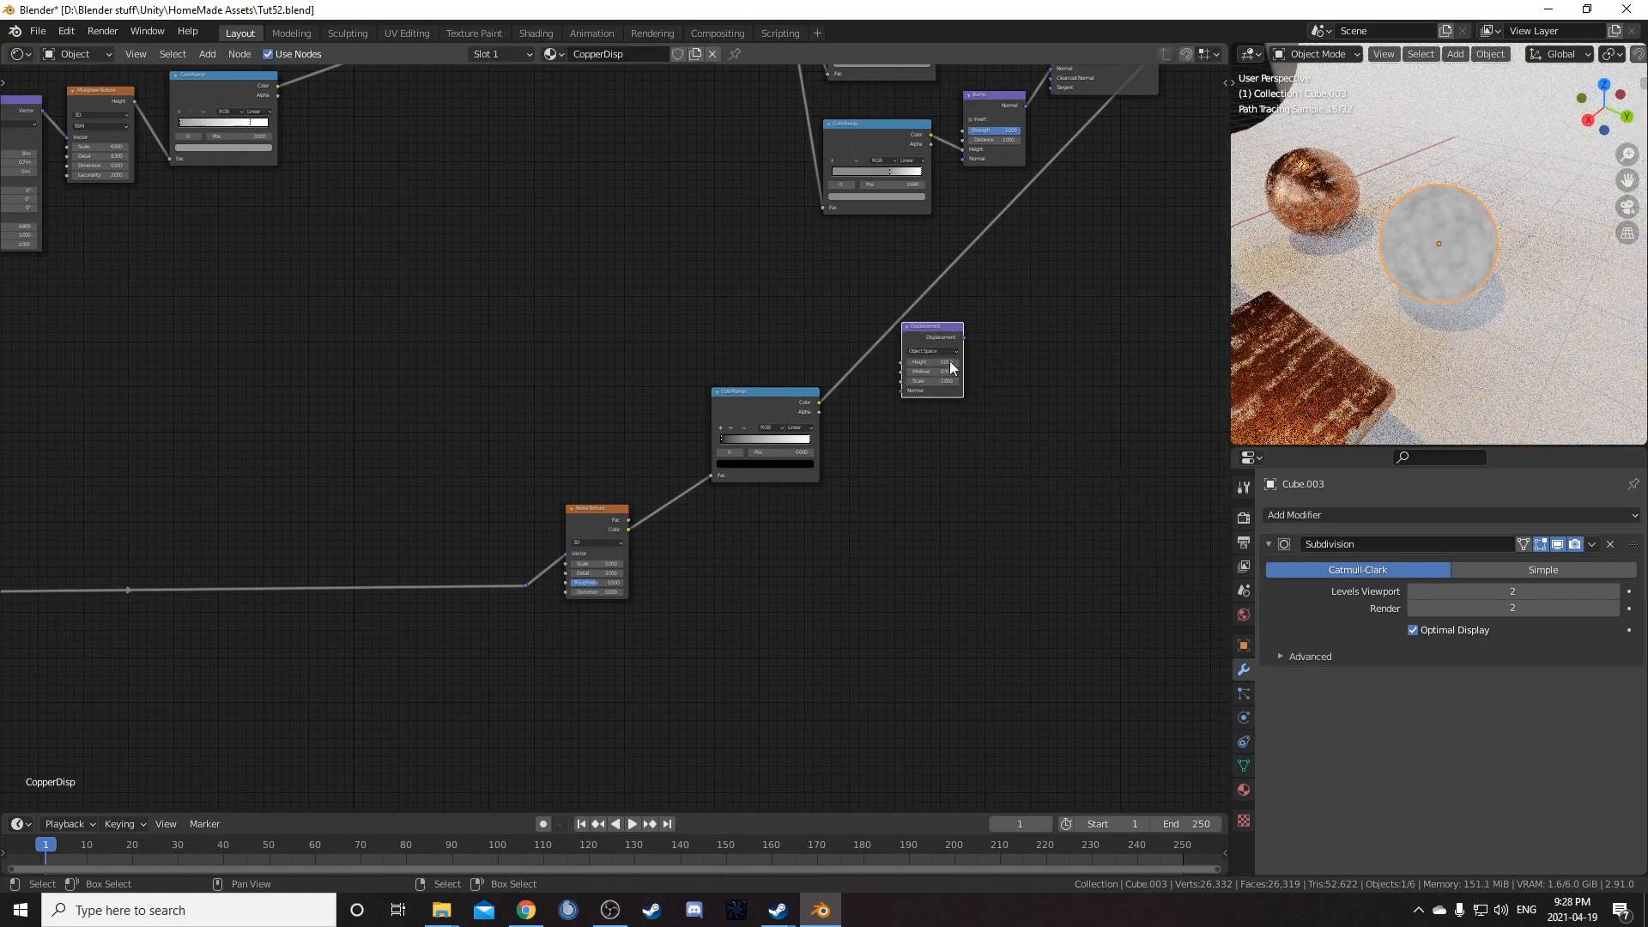
click(906, 300)
scroll(960, 373, up, 3)
middle_drag(956, 386, 690, 566)
scroll(673, 594, up, 6)
drag(745, 593, 756, 538)
scroll(1039, 476, down, 4)
middle_drag(1077, 442, 776, 517)
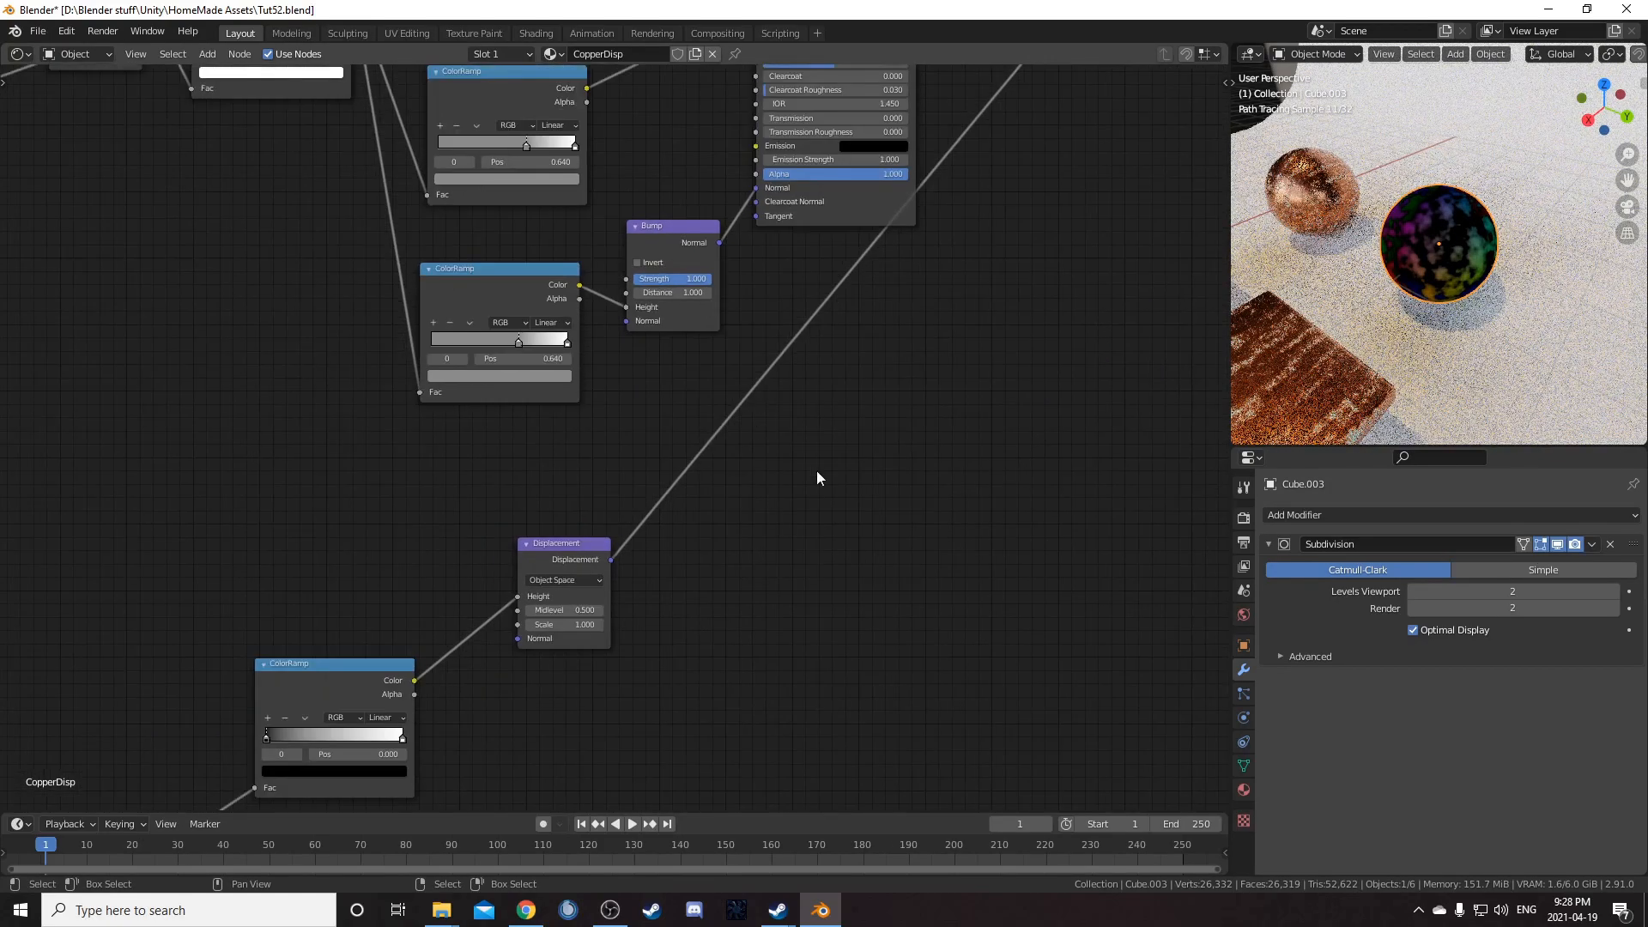
Step: Connect the Displacement node to the Material Output's Displacement input and restore the Principled BSDF as the displayed surface
scroll(887, 336, down, 1)
middle_drag(889, 334, 649, 621)
scroll(503, 684, down, 1)
drag(442, 745, 807, 368)
scroll(816, 410, up, 5)
middle_drag(800, 438, 718, 475)
ctrl+shift+click(582, 175)
Step: Set the Scale of the displacement's Noise Texture to 0.6
scroll(1514, 254, up, 5)
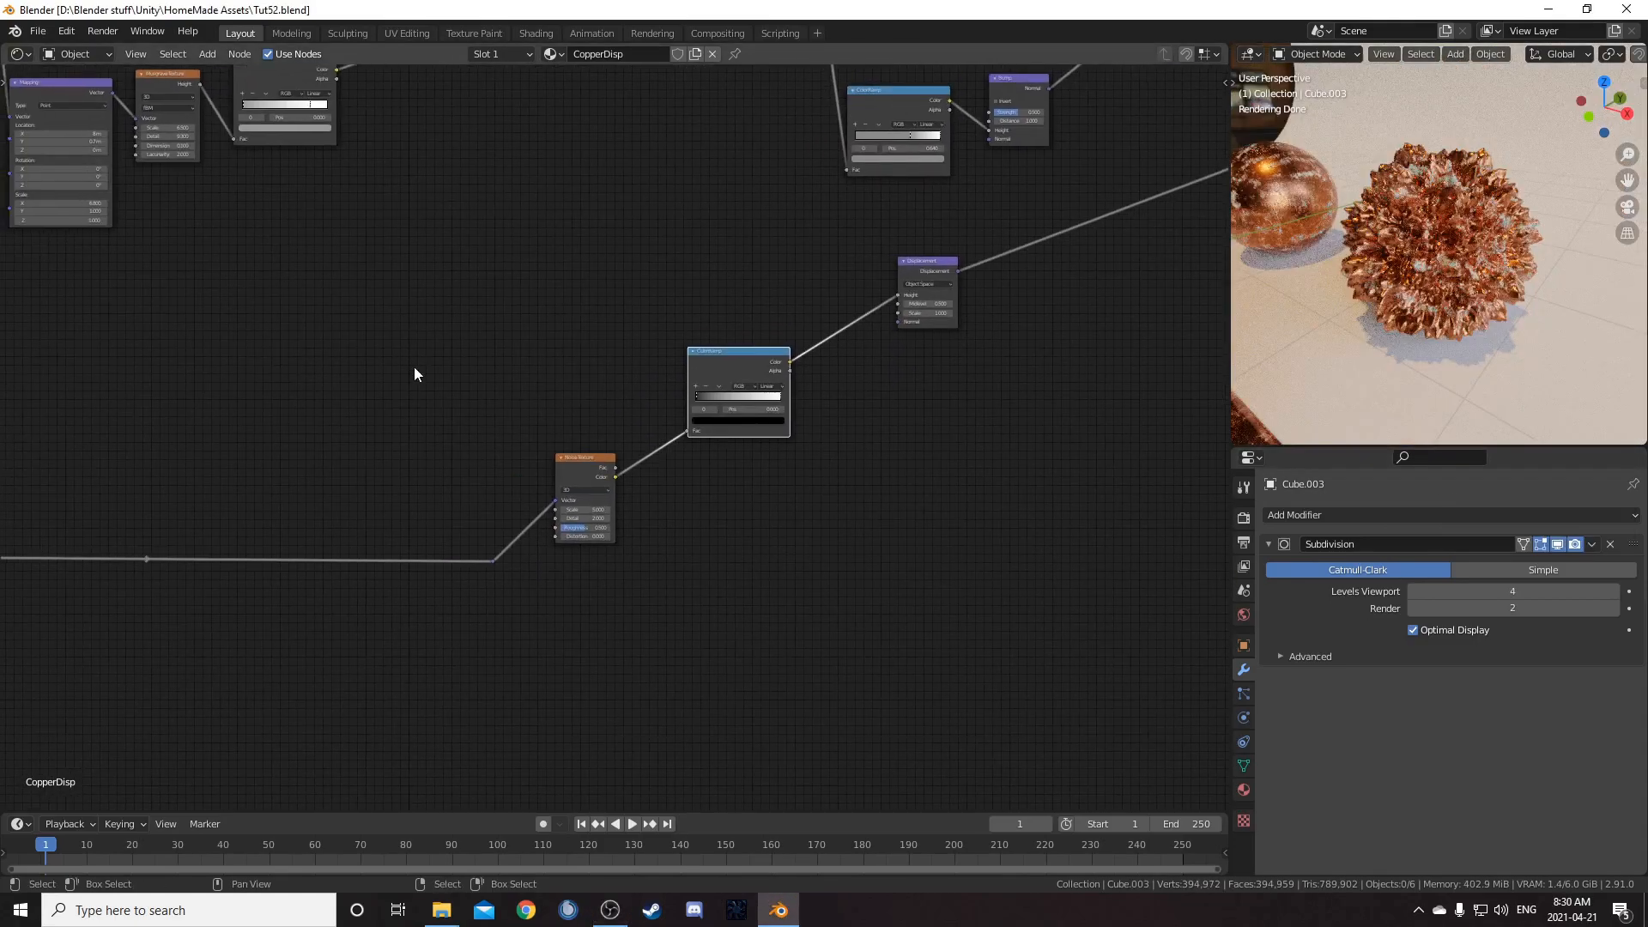
scroll(592, 515, up, 3)
scroll(597, 487, up, 3)
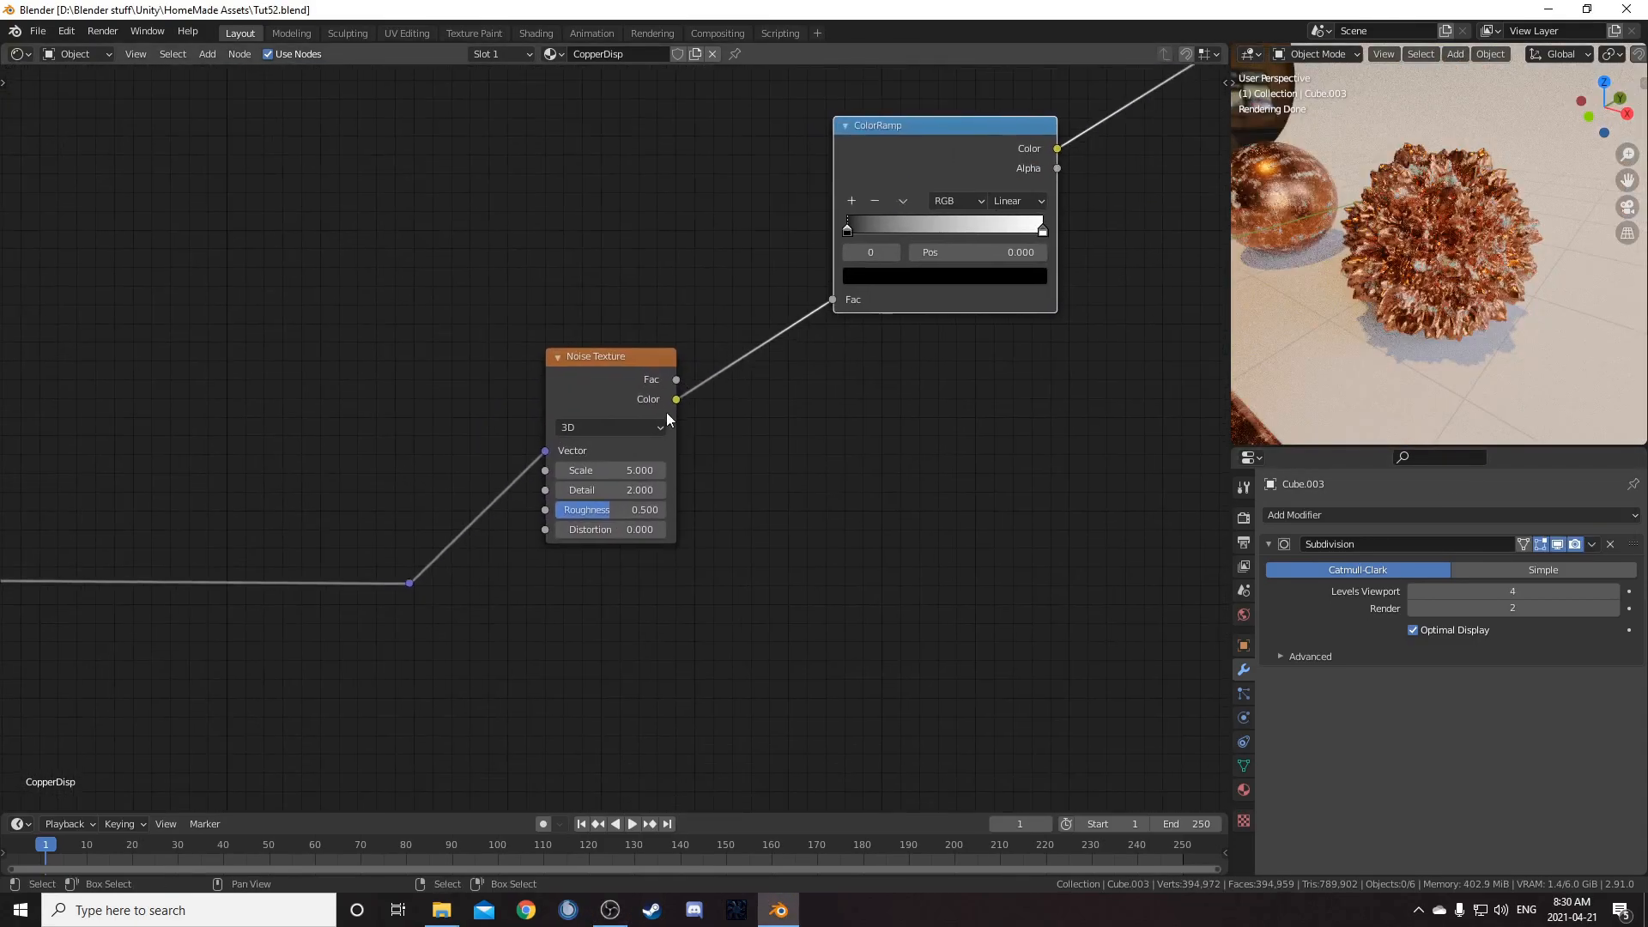
click(611, 490)
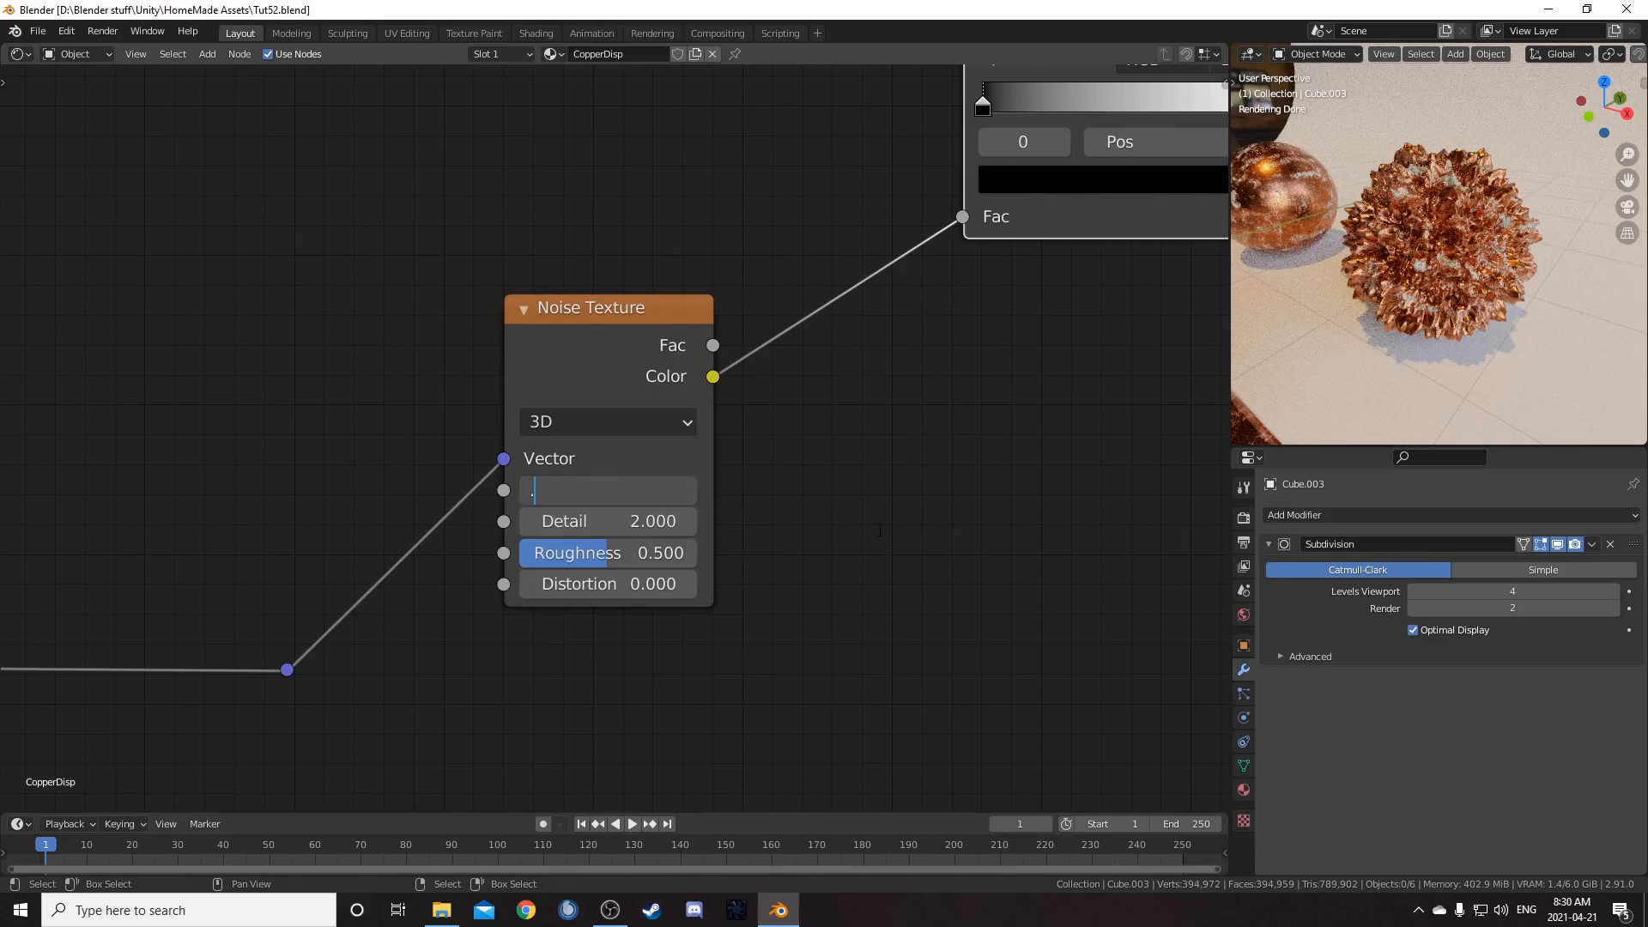
key(Return)
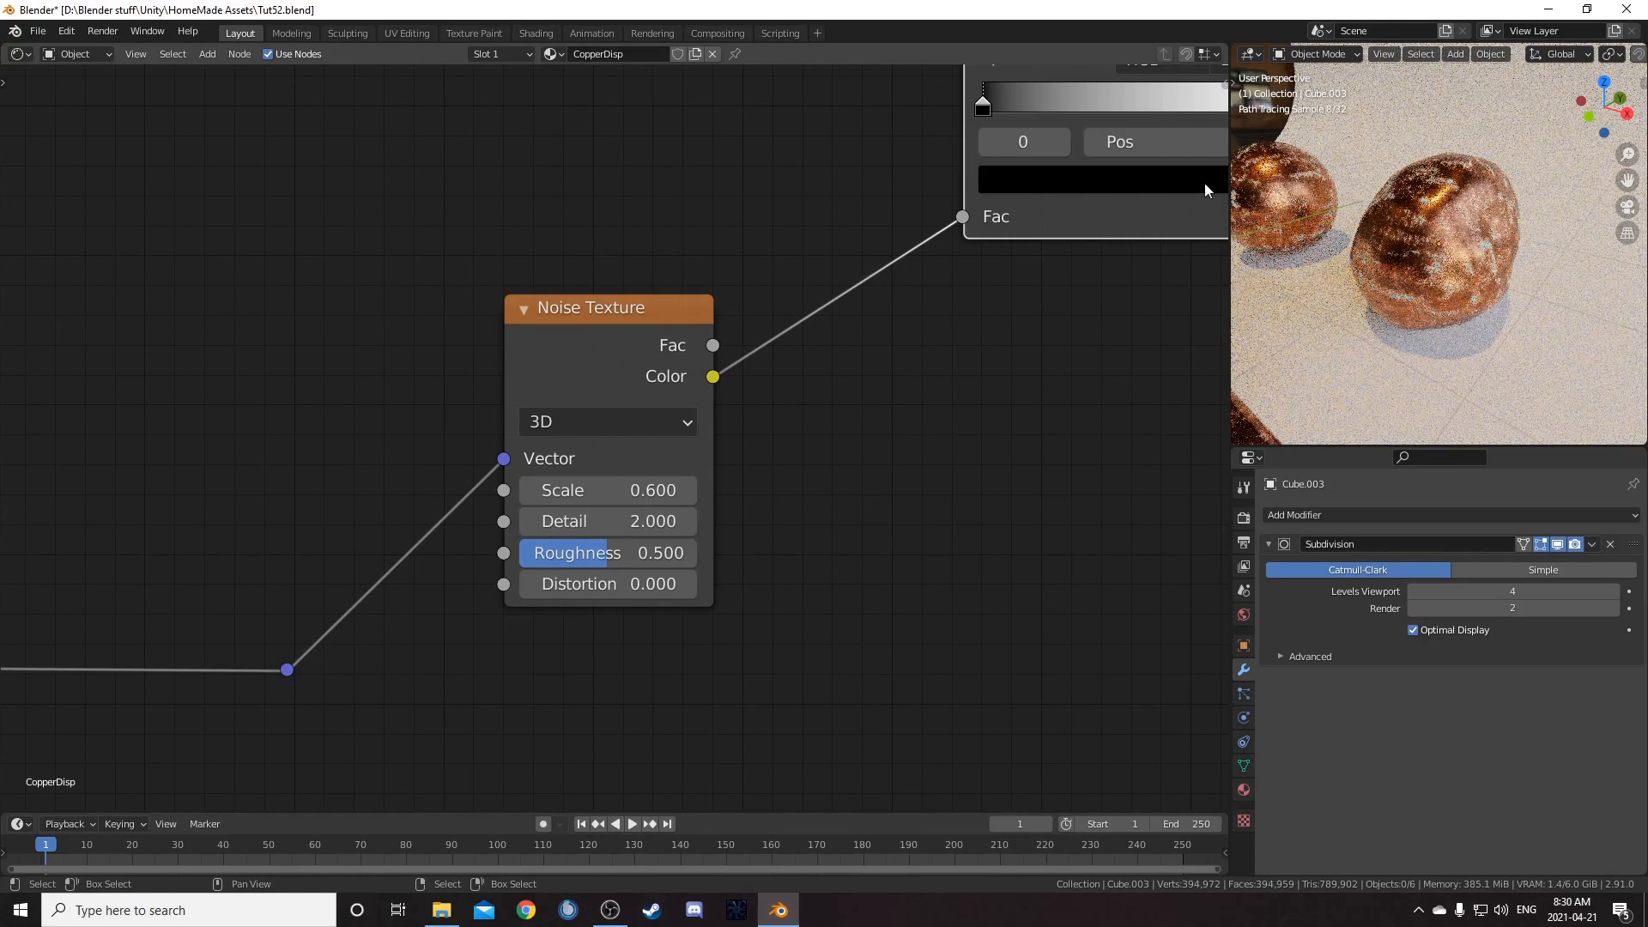
Step: Switch the displacement's Noise Texture from 3D to 4D
middle_drag(1425, 182, 1434, 232)
key(KP_0)
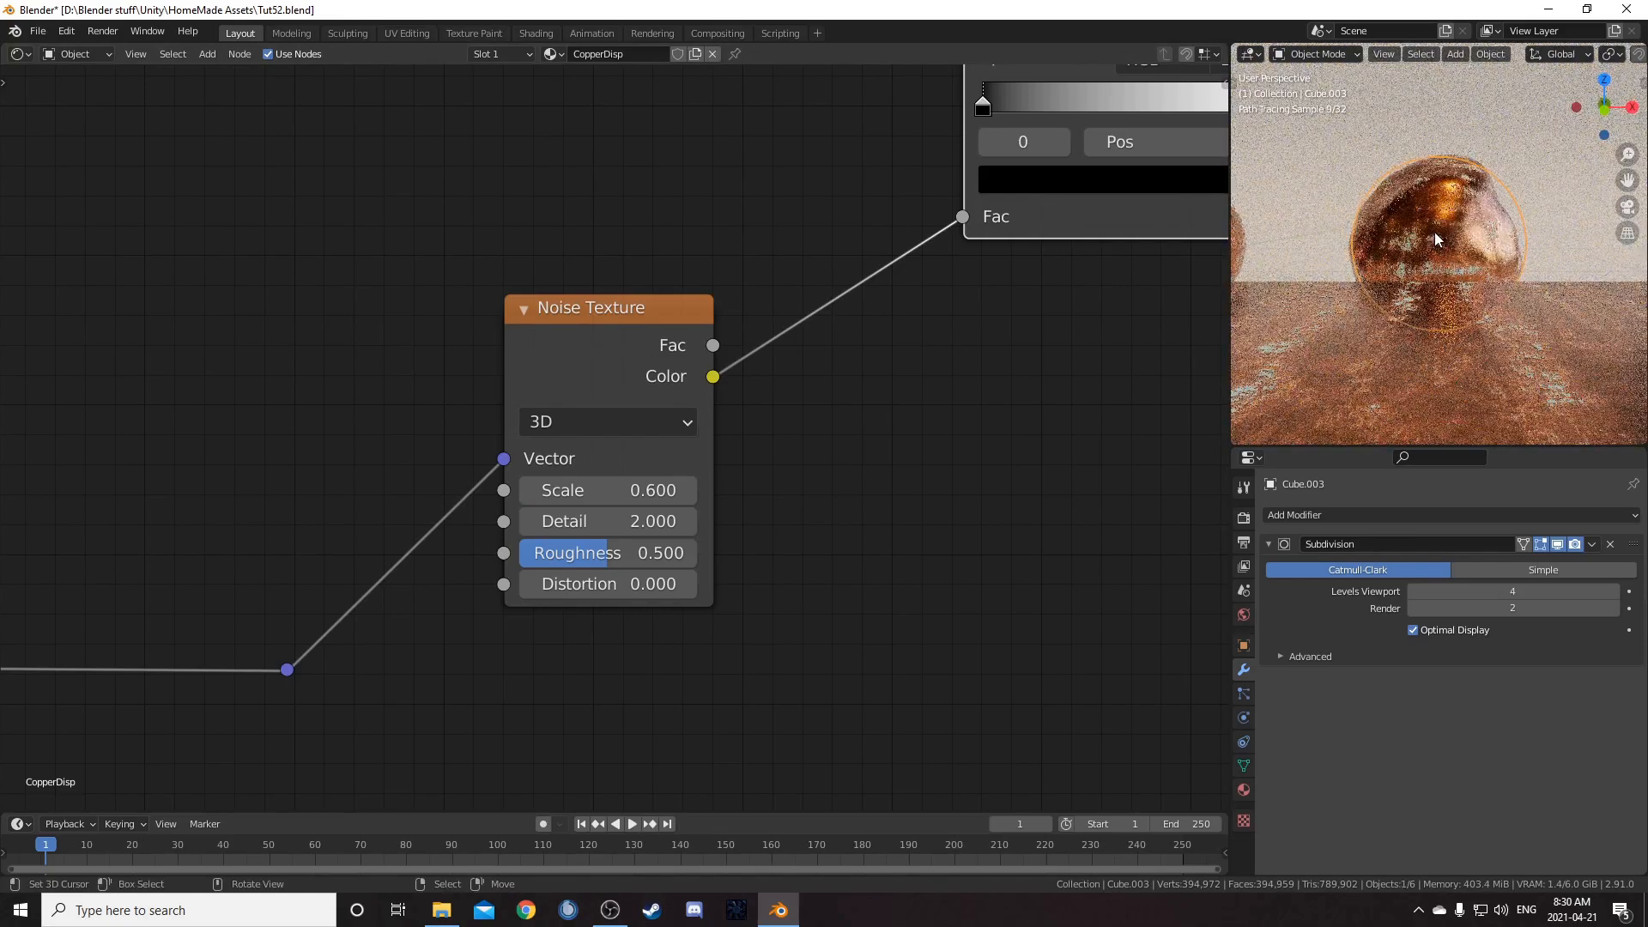
key(KP_Decimal)
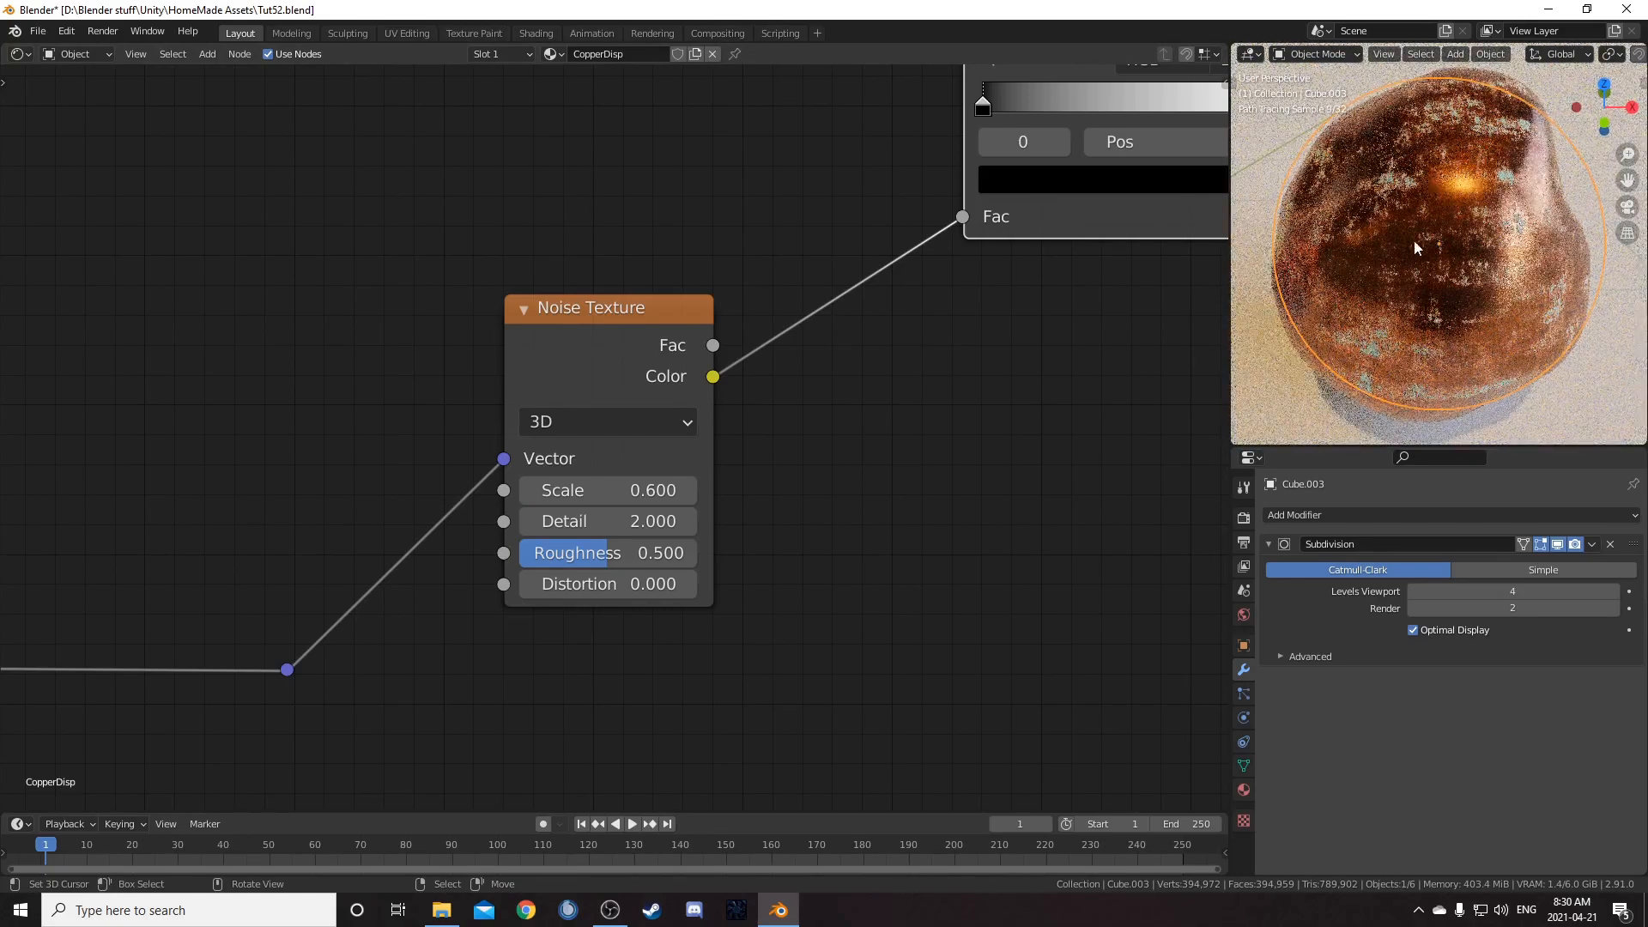
middle_drag(601, 456, 683, 396)
click(691, 362)
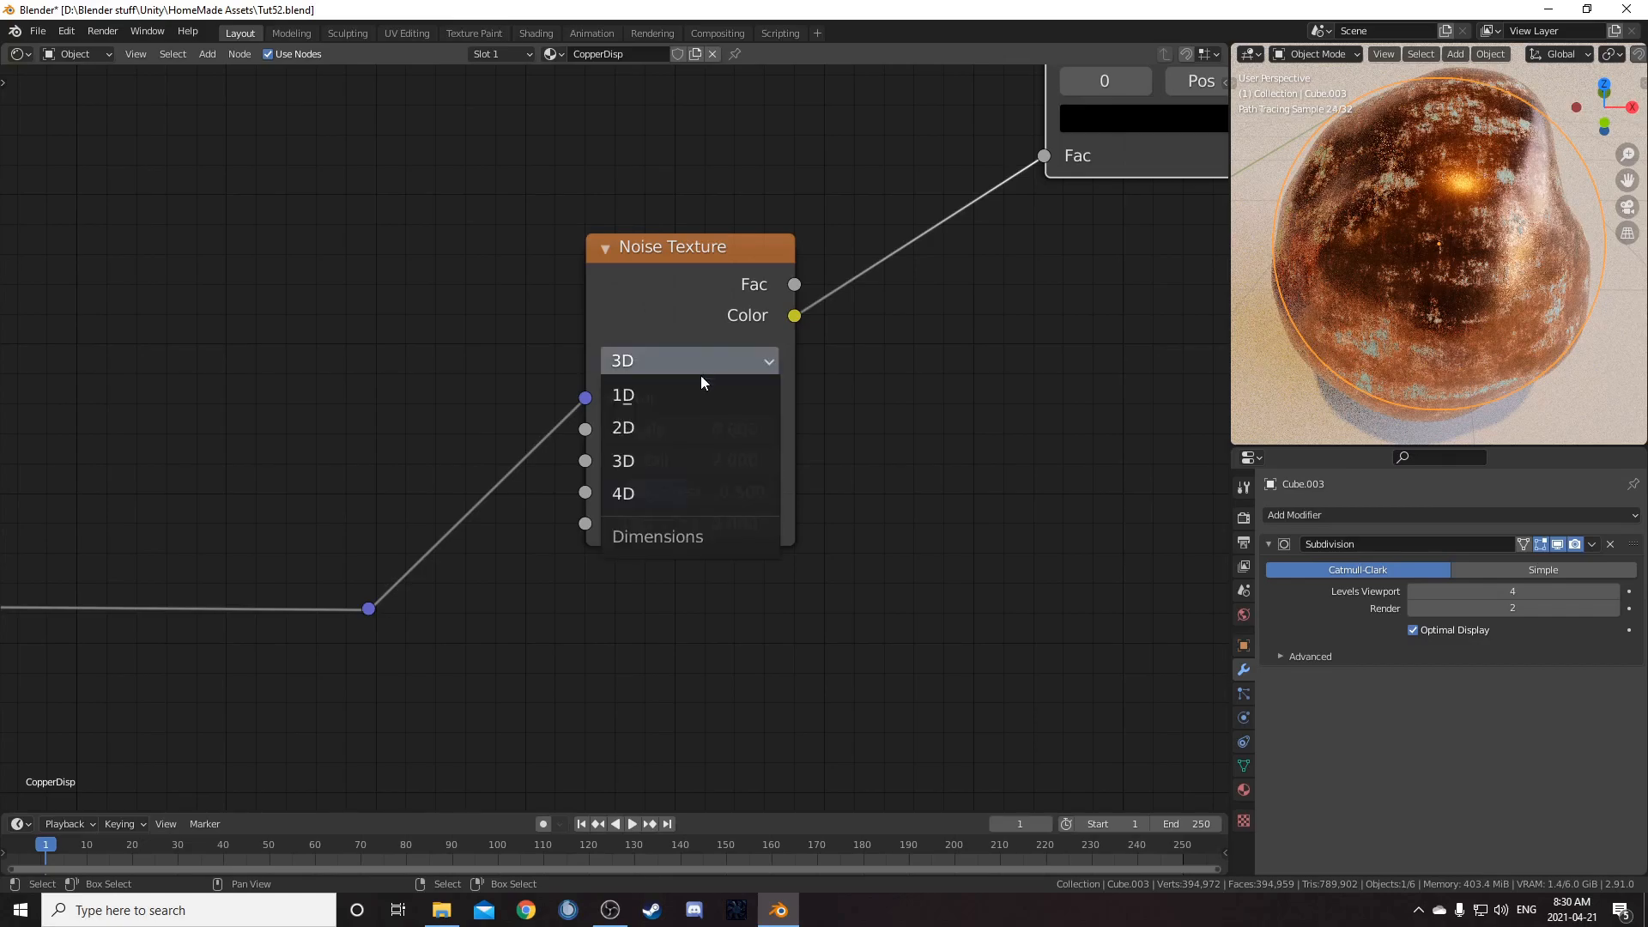
click(683, 496)
Step: Try W values of 0.1 and -0.1 on the 4D Noise Texture and return W to 0
click(769, 430)
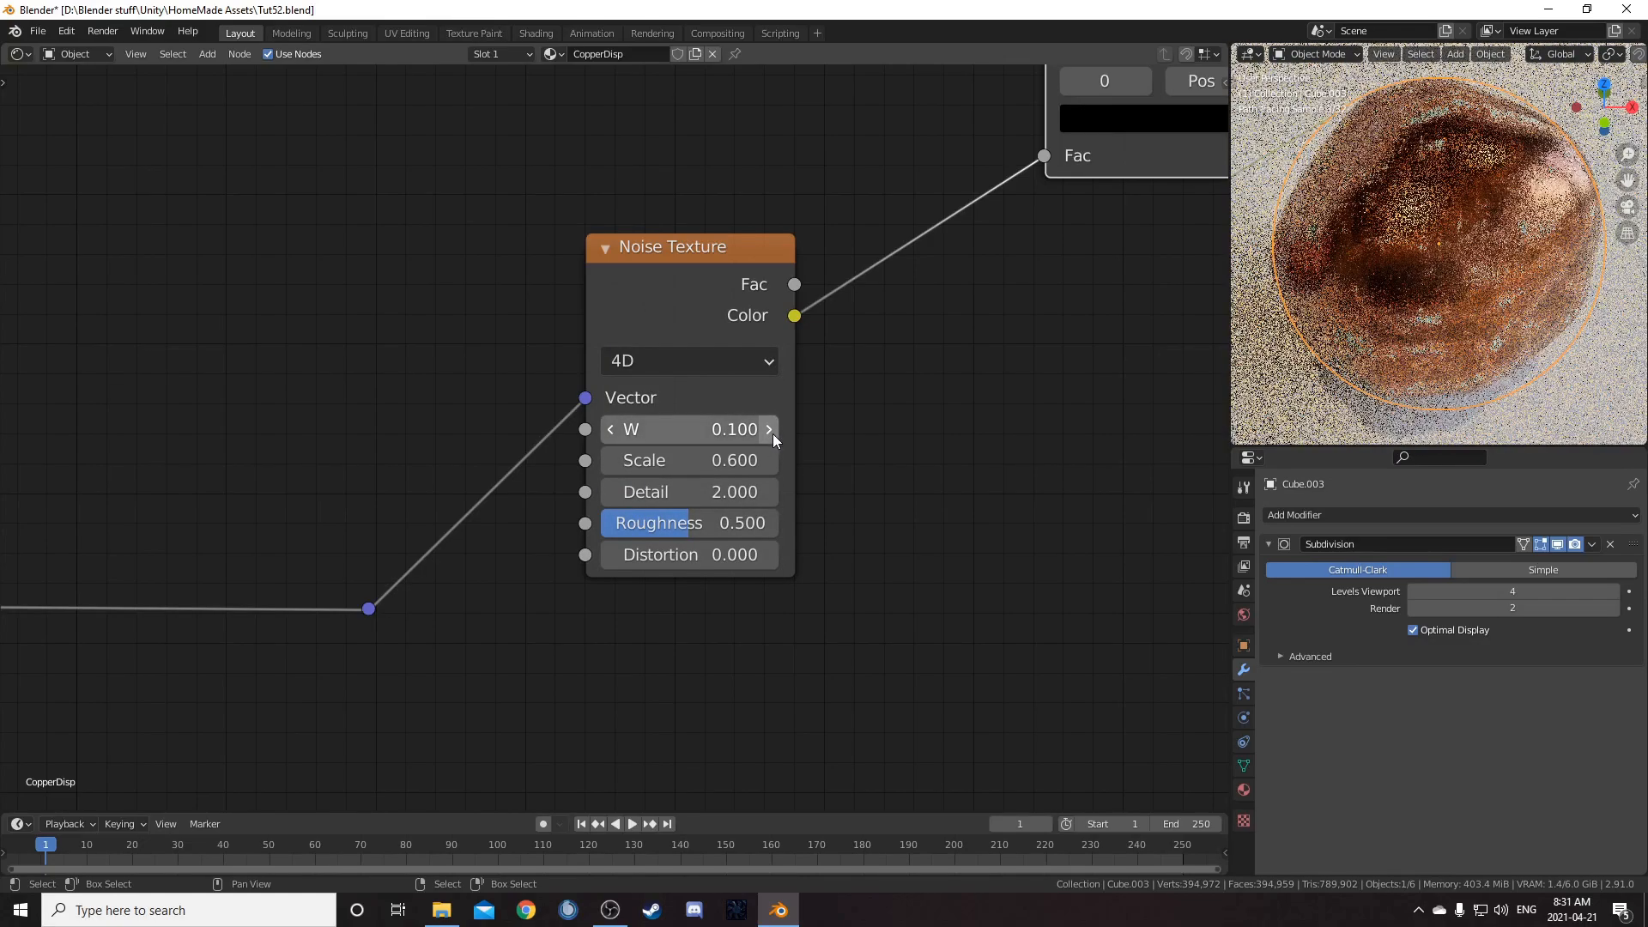
click(609, 435)
click(609, 435)
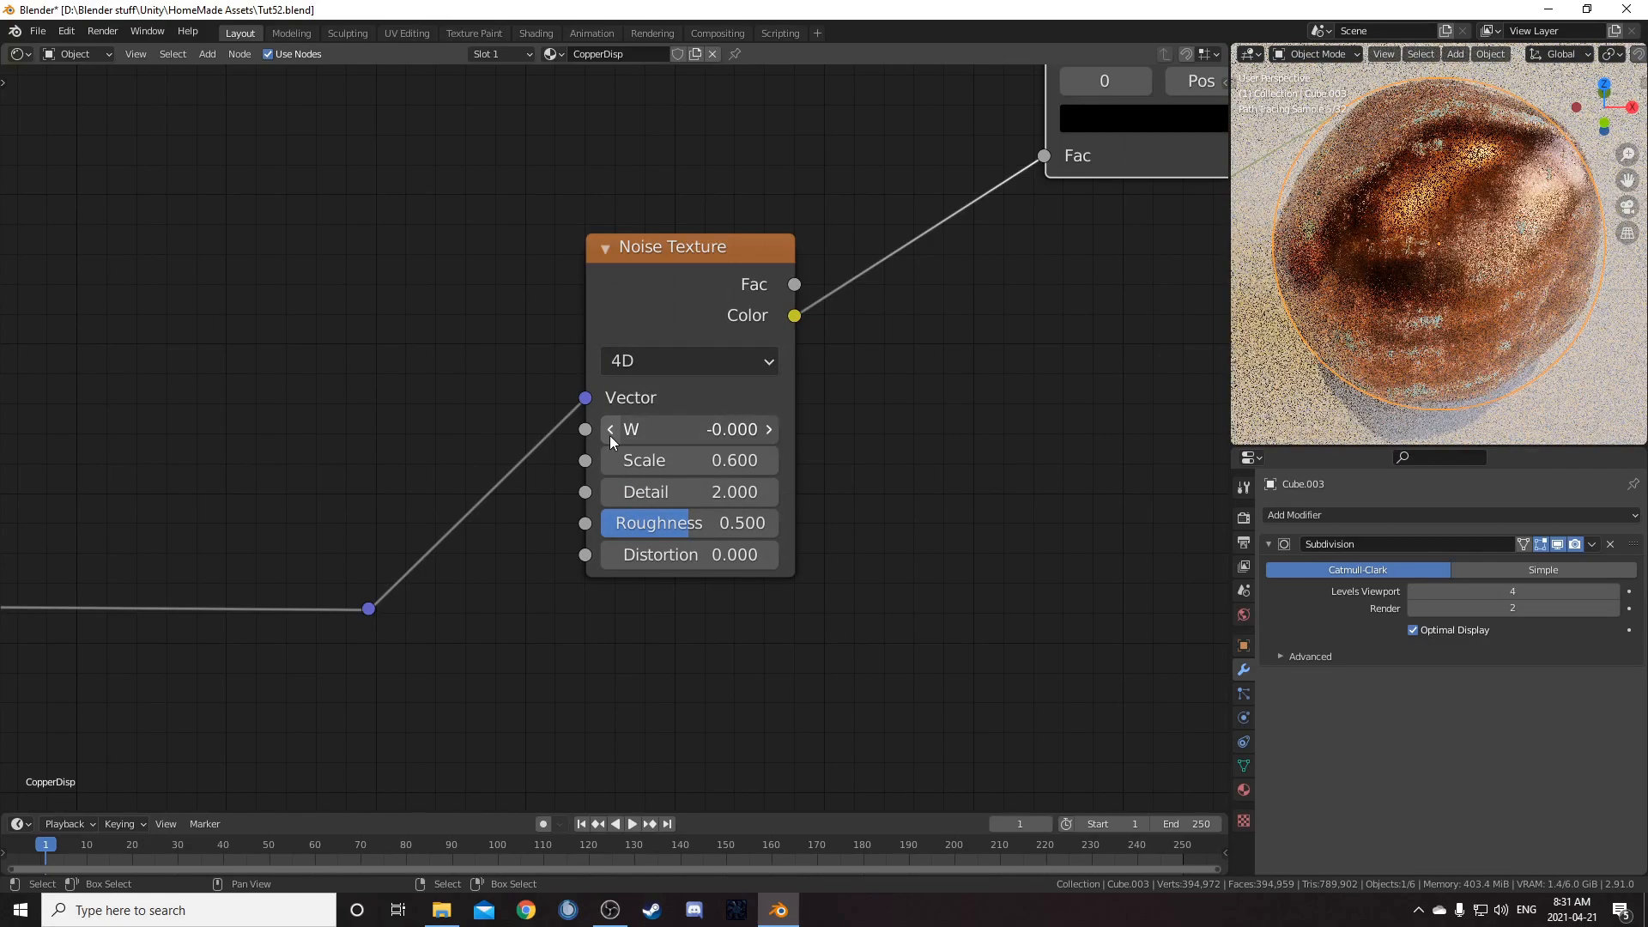
click(609, 435)
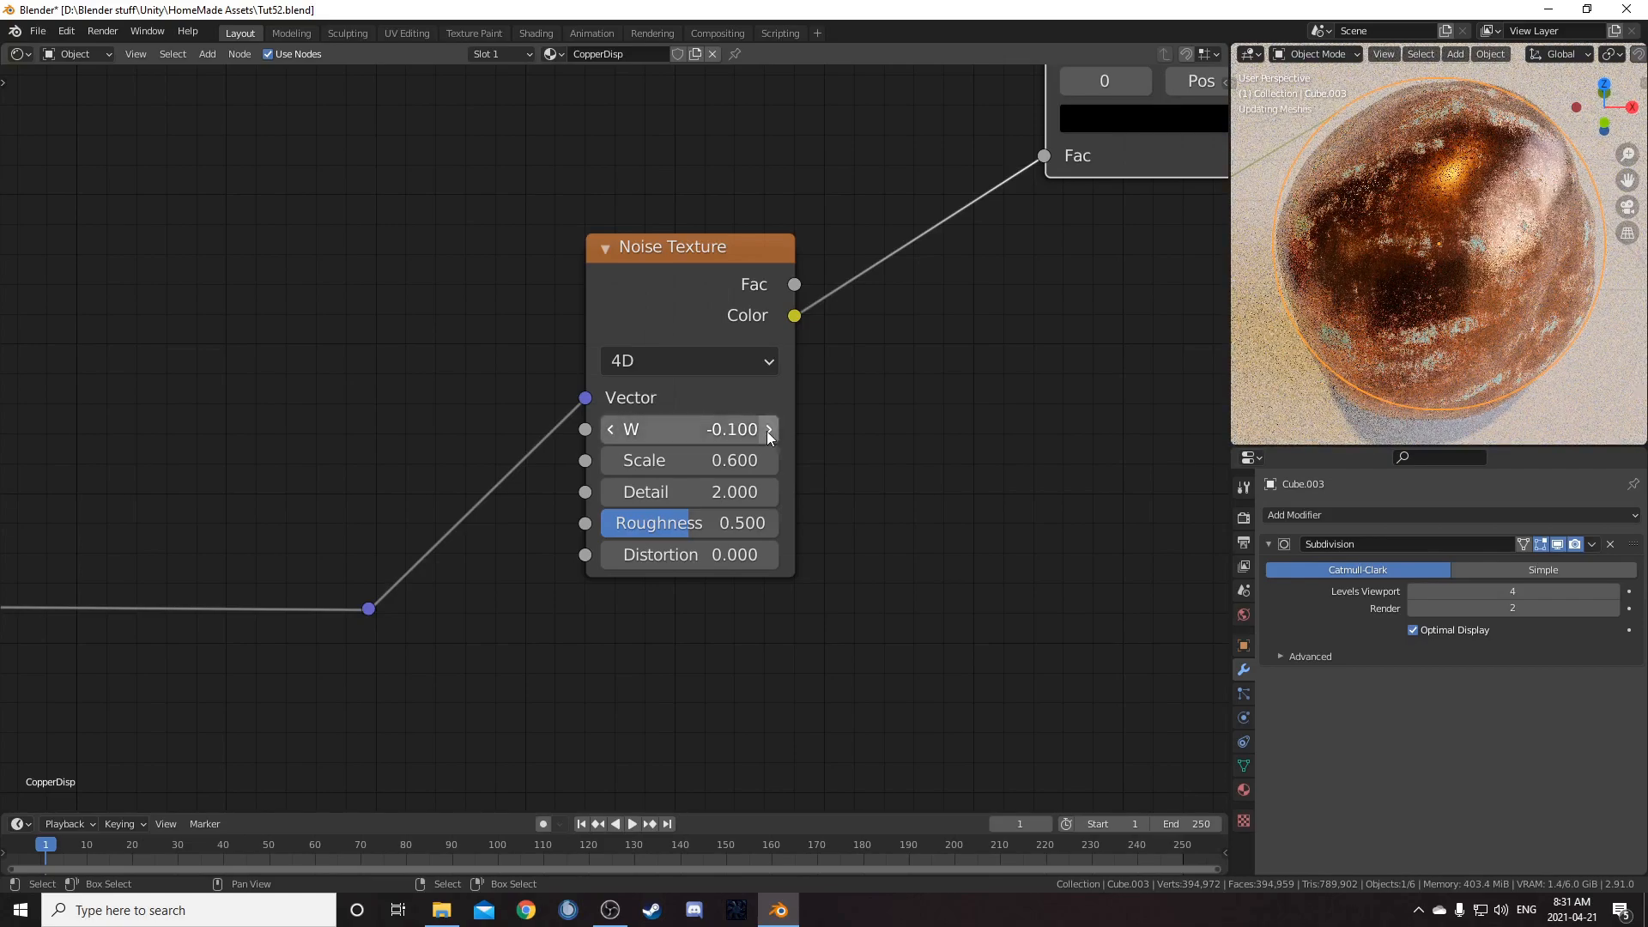
click(769, 429)
click(775, 427)
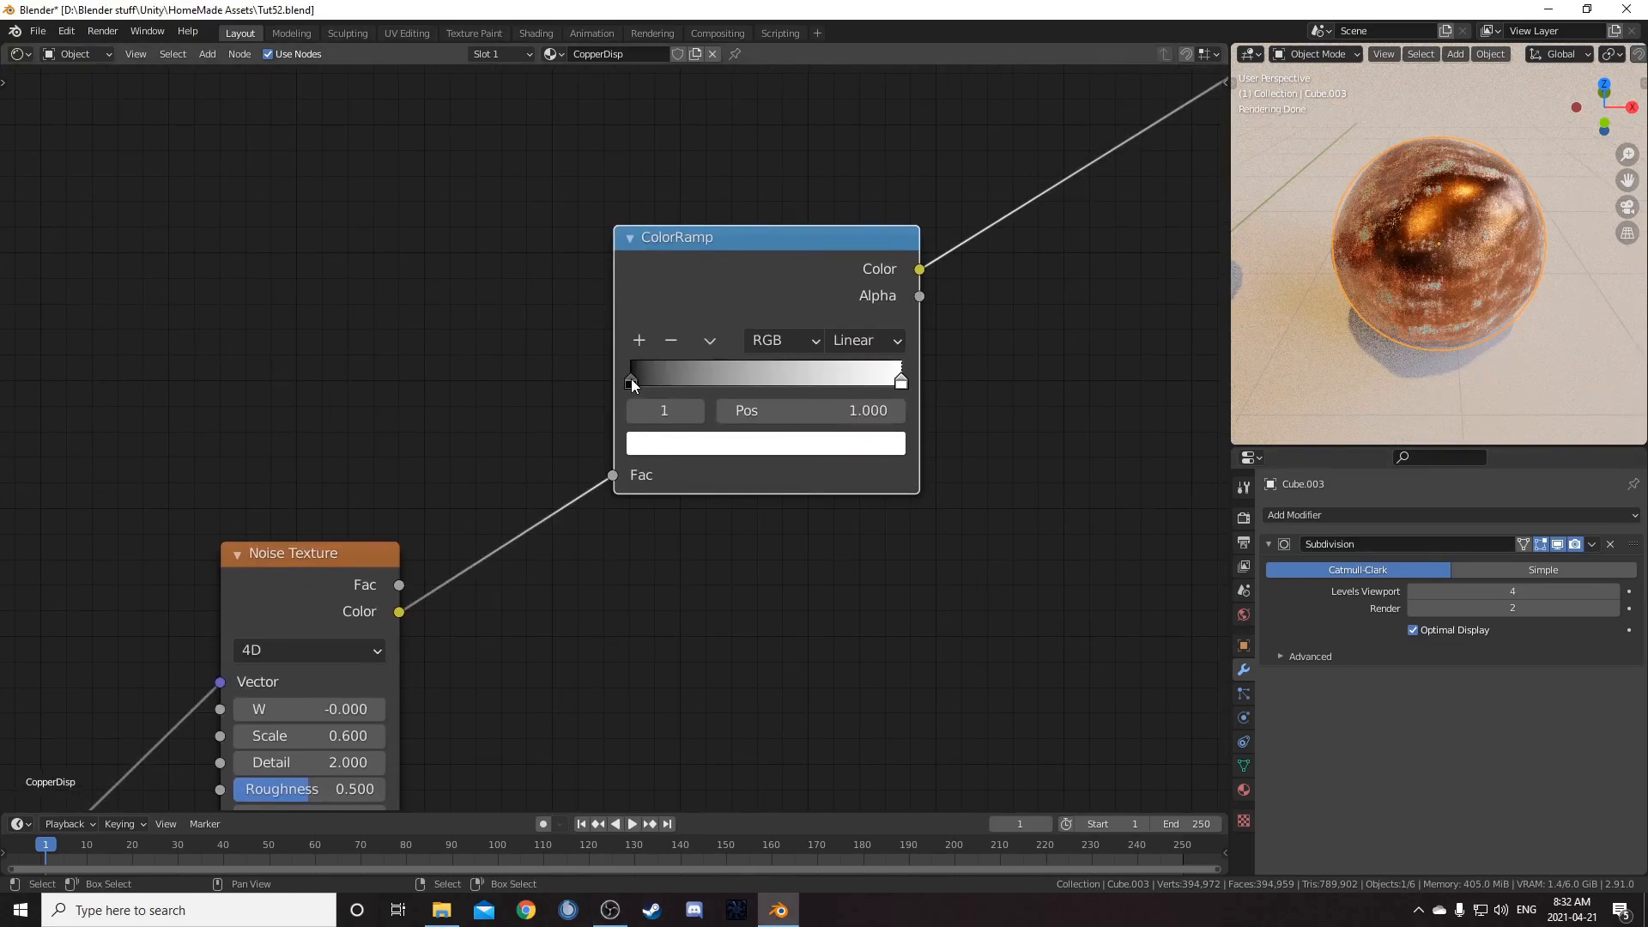
Step: Position the displacement ColorRamp's white stop at 0.7 and its black stop at 0.2
drag(633, 383, 548, 369)
drag(901, 384, 830, 382)
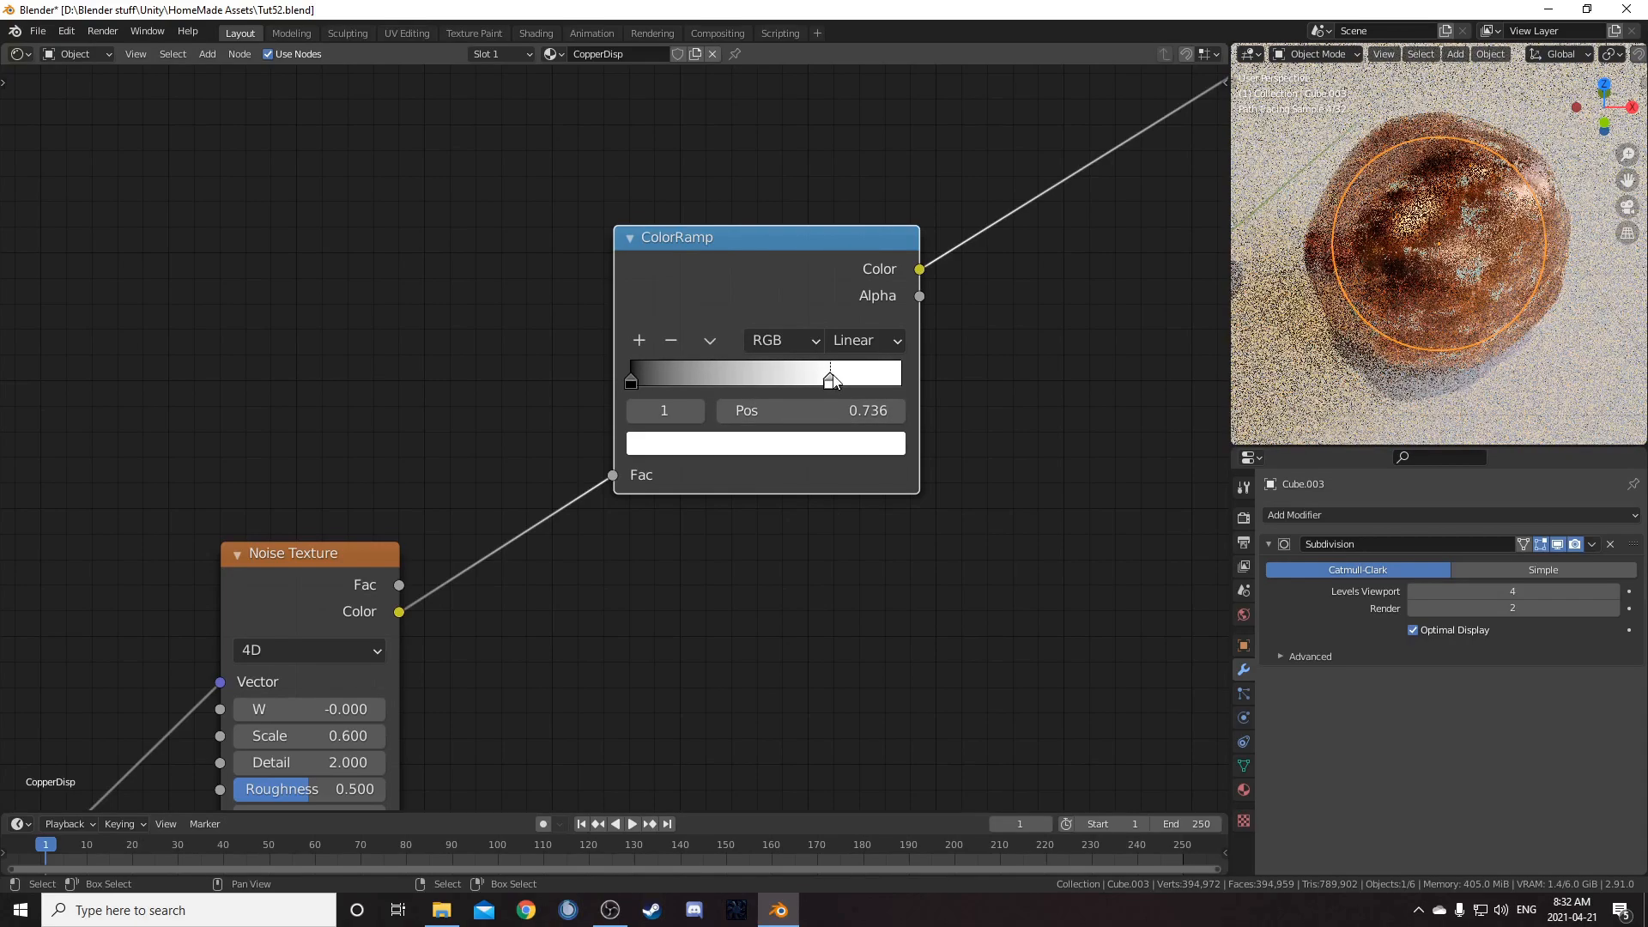
click(844, 409)
text(0.7)
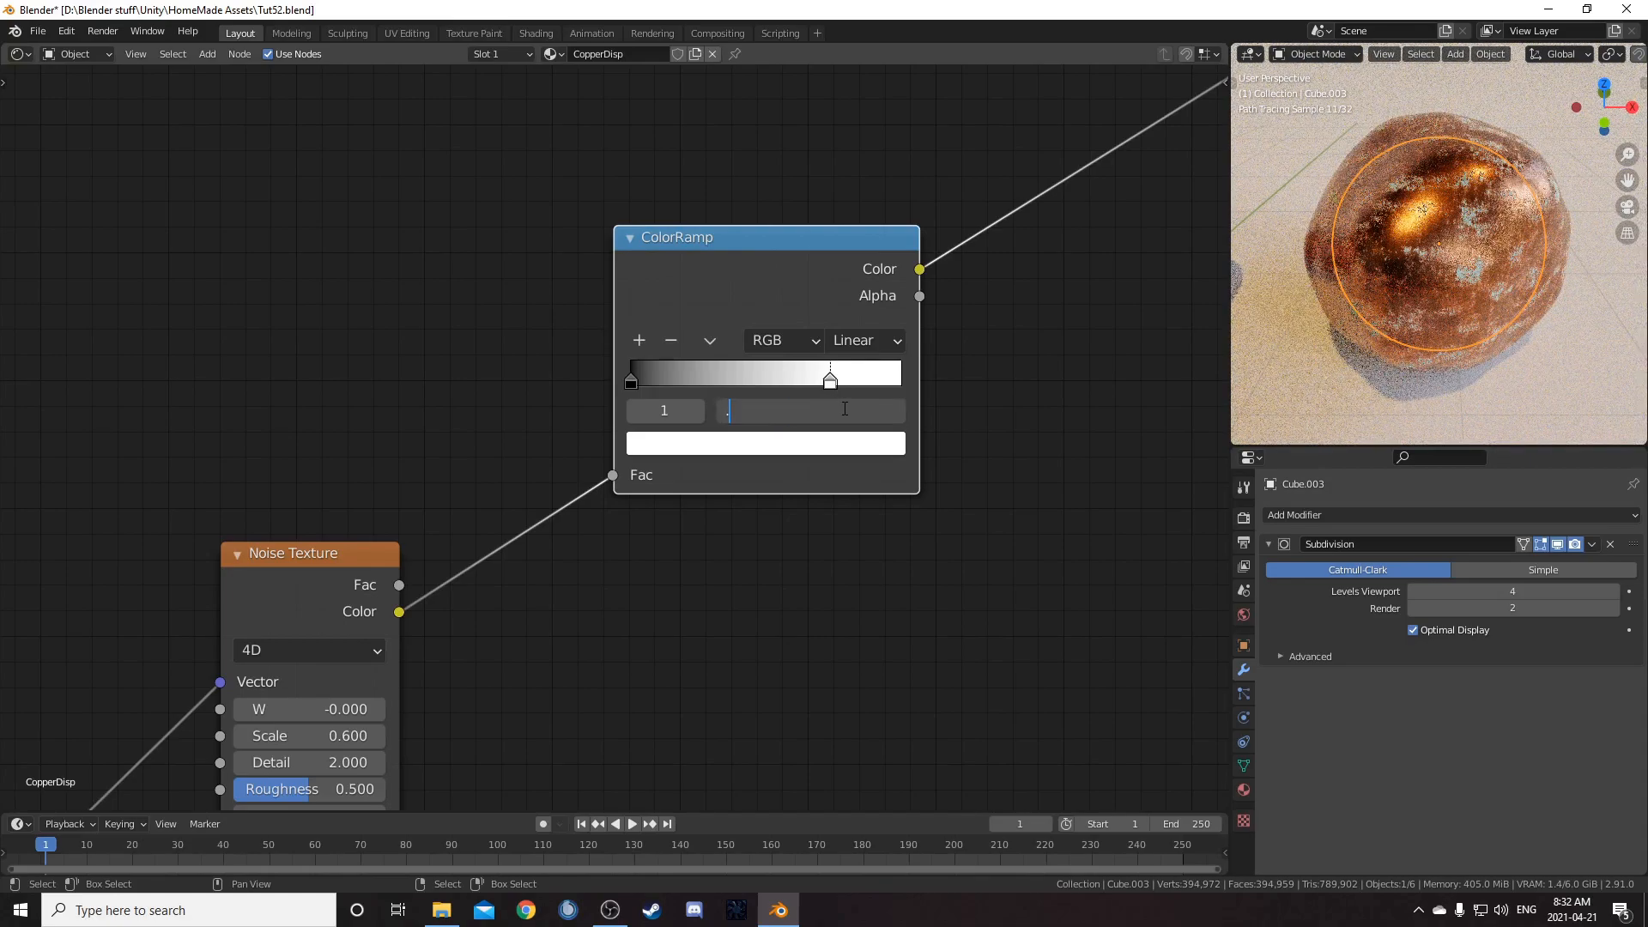
key(Return)
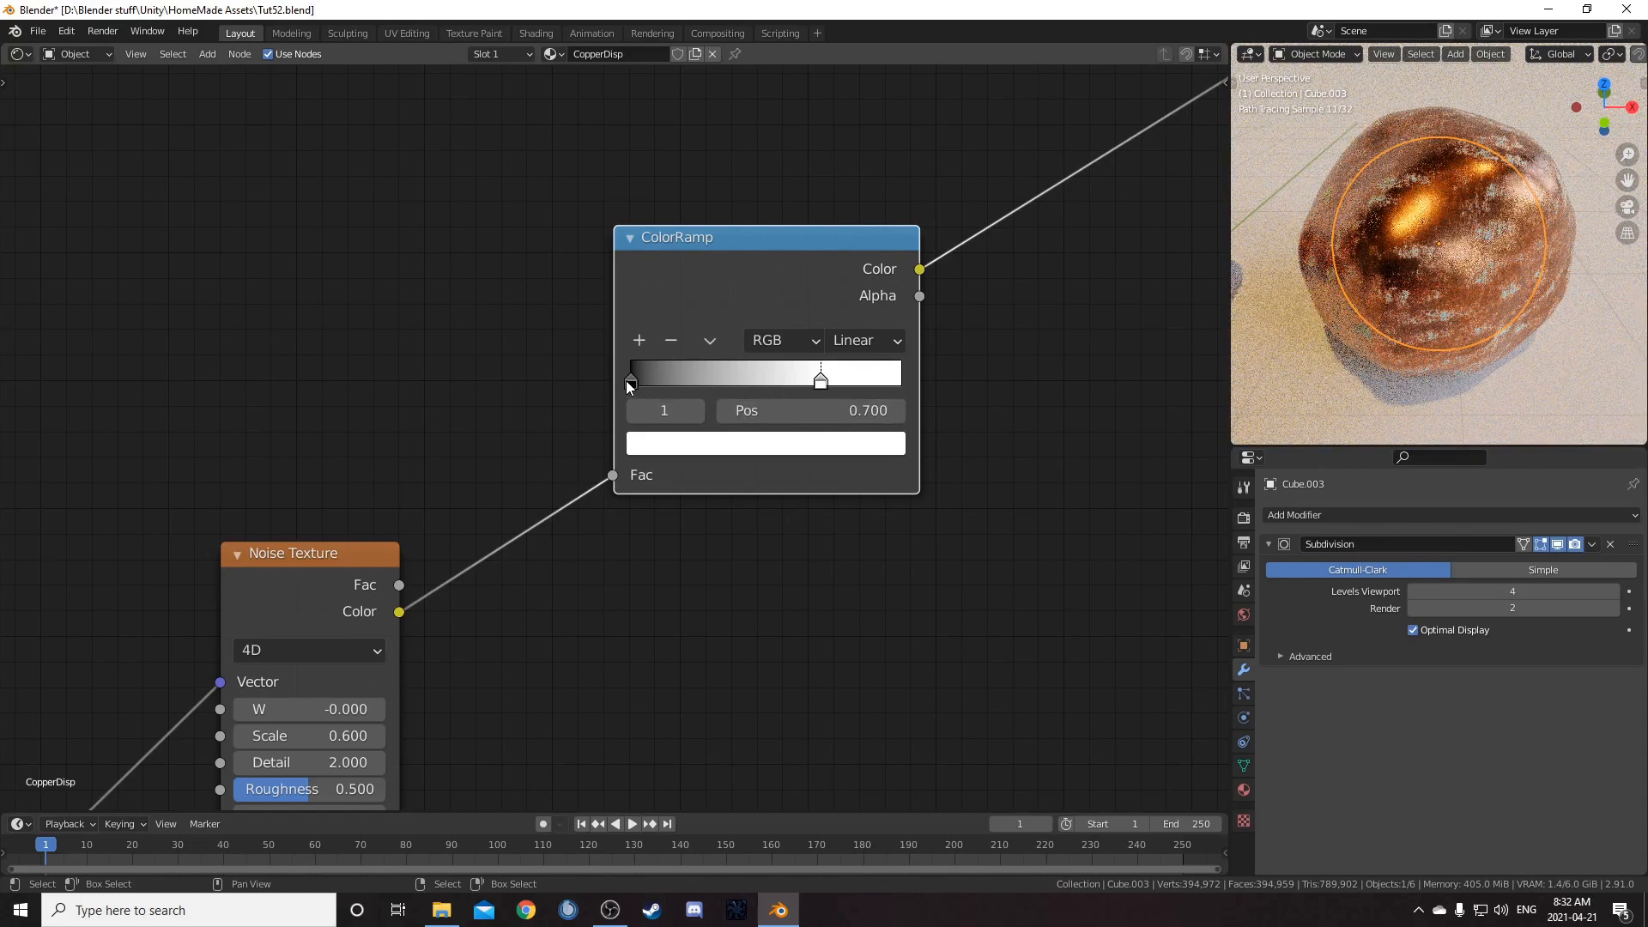
click(631, 381)
click(738, 410)
text(.2)
key(Return)
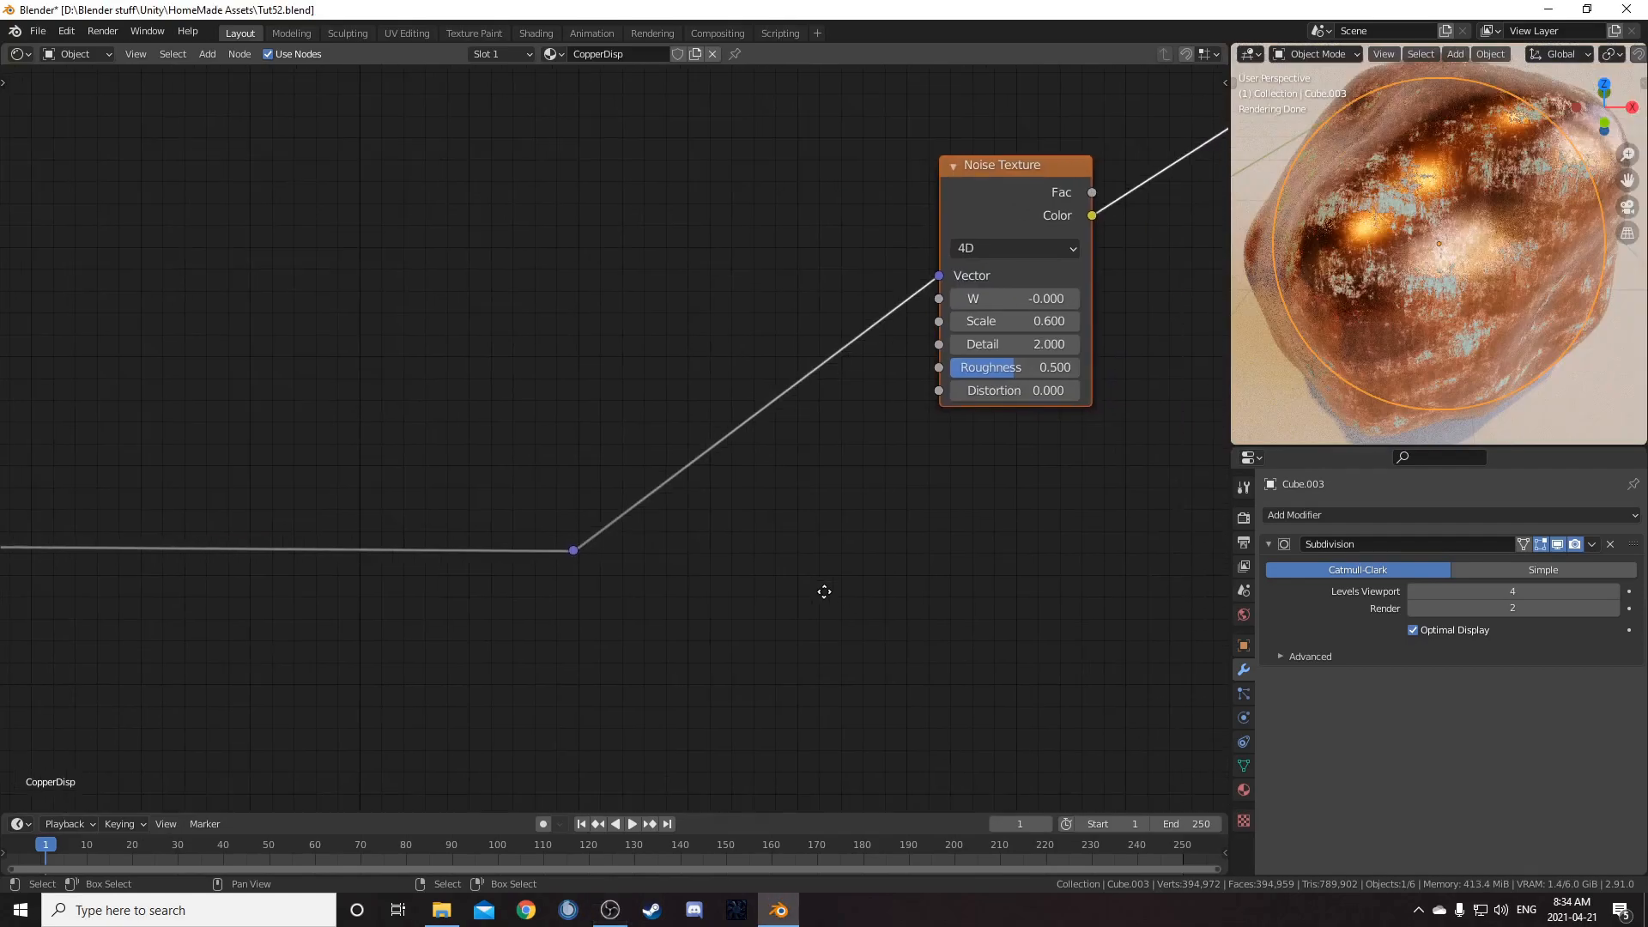
Step: Add a second Noise Texture between the reroute point and the 4D Noise Texture
key(shift+a)
click(825, 592)
text(noise)
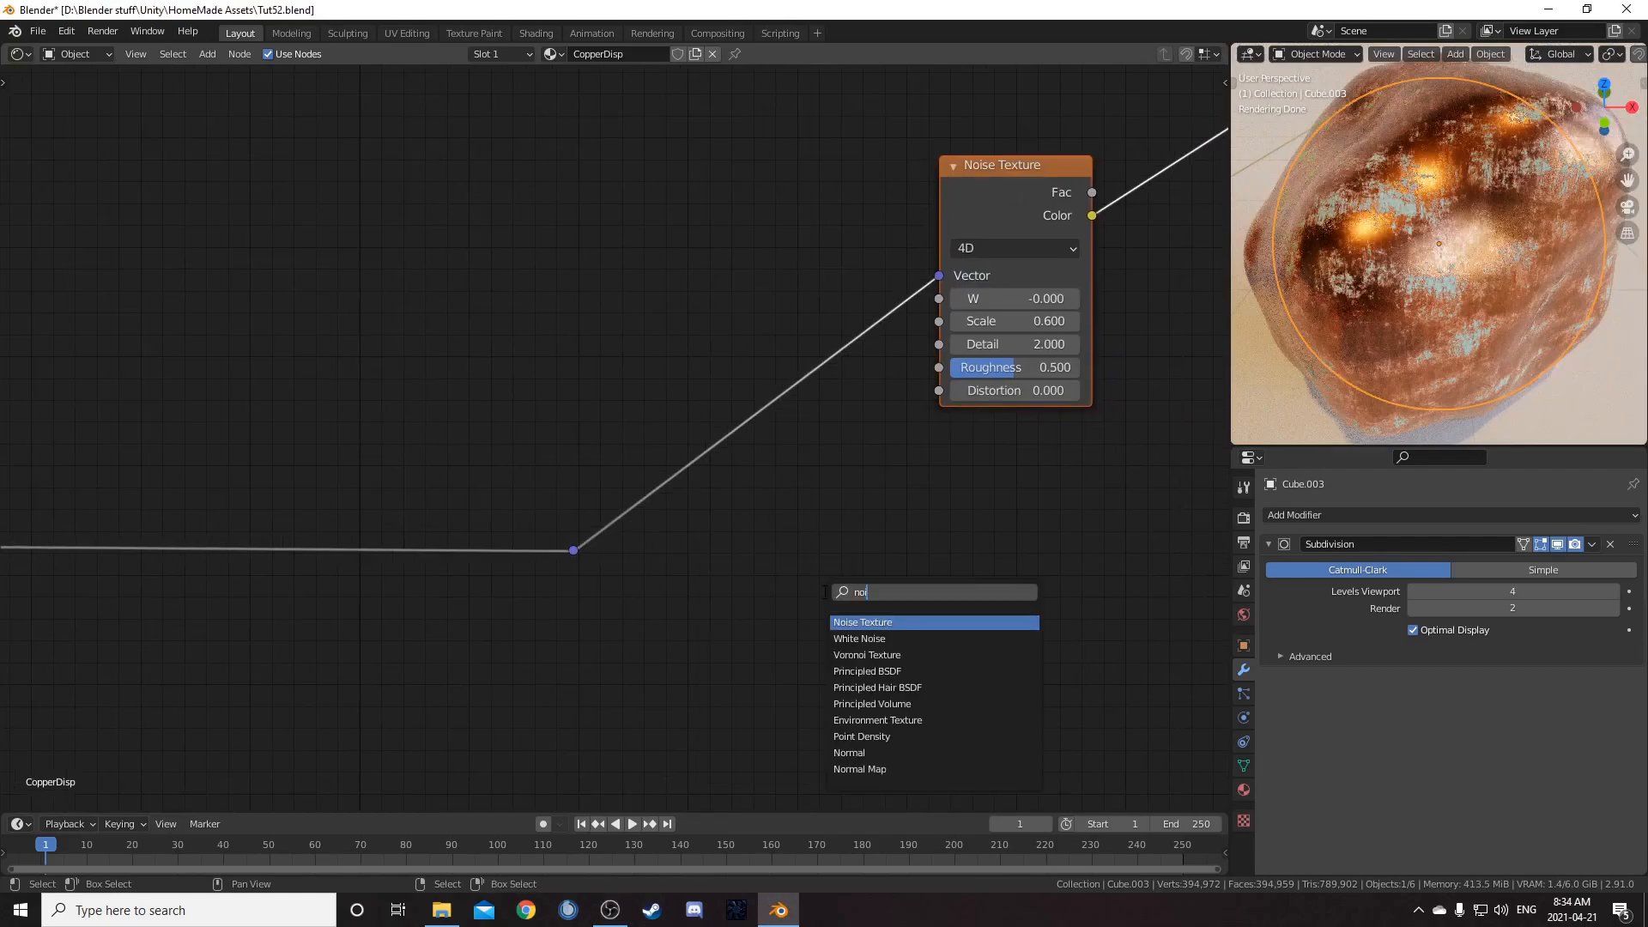
key(Return)
click(643, 314)
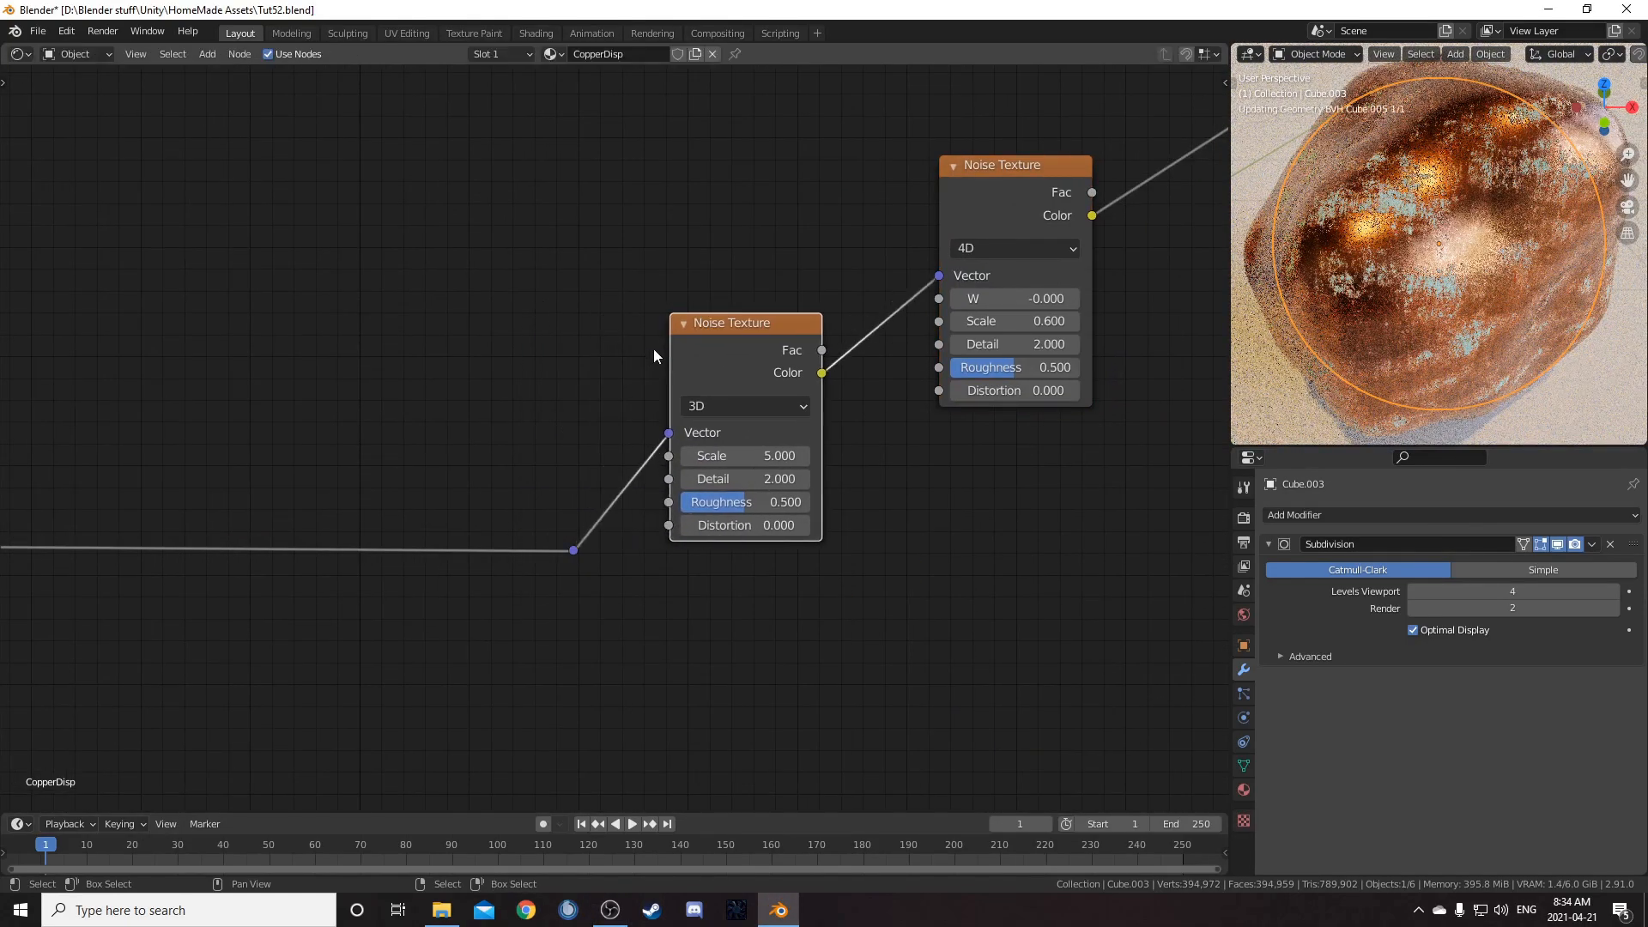
Step: Insert a Mix node between the 3D and 4D Noise Textures and connect the incoming vector reroute to its Color2
drag(739, 318, 686, 197)
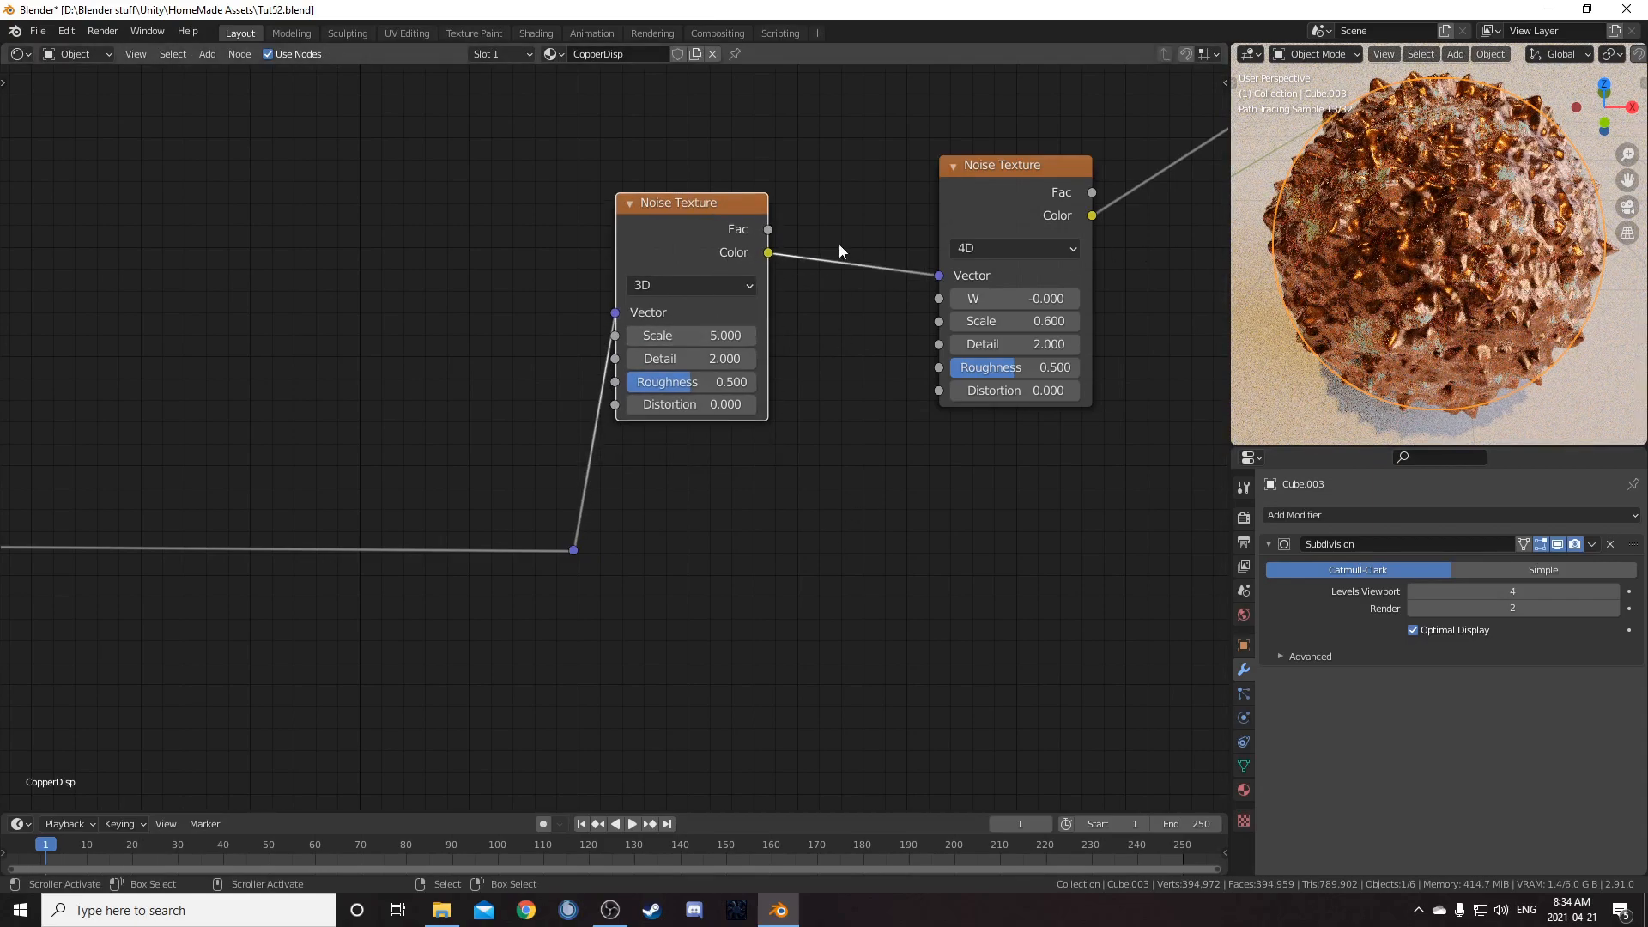
key(shift+a)
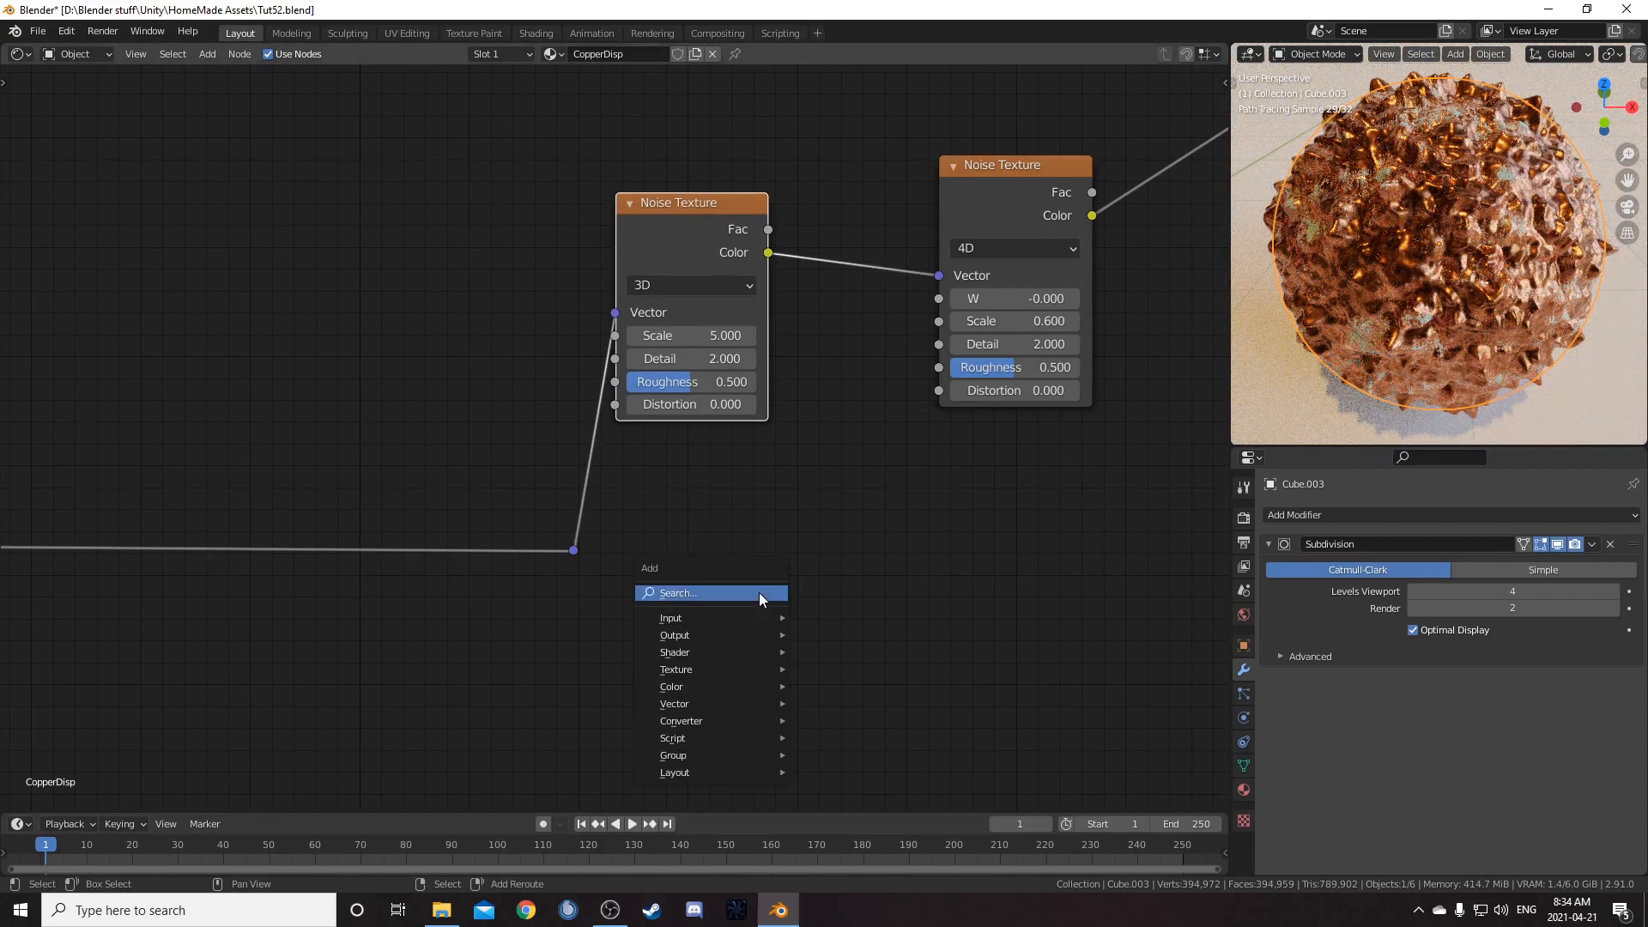
text(mix)
key(Return)
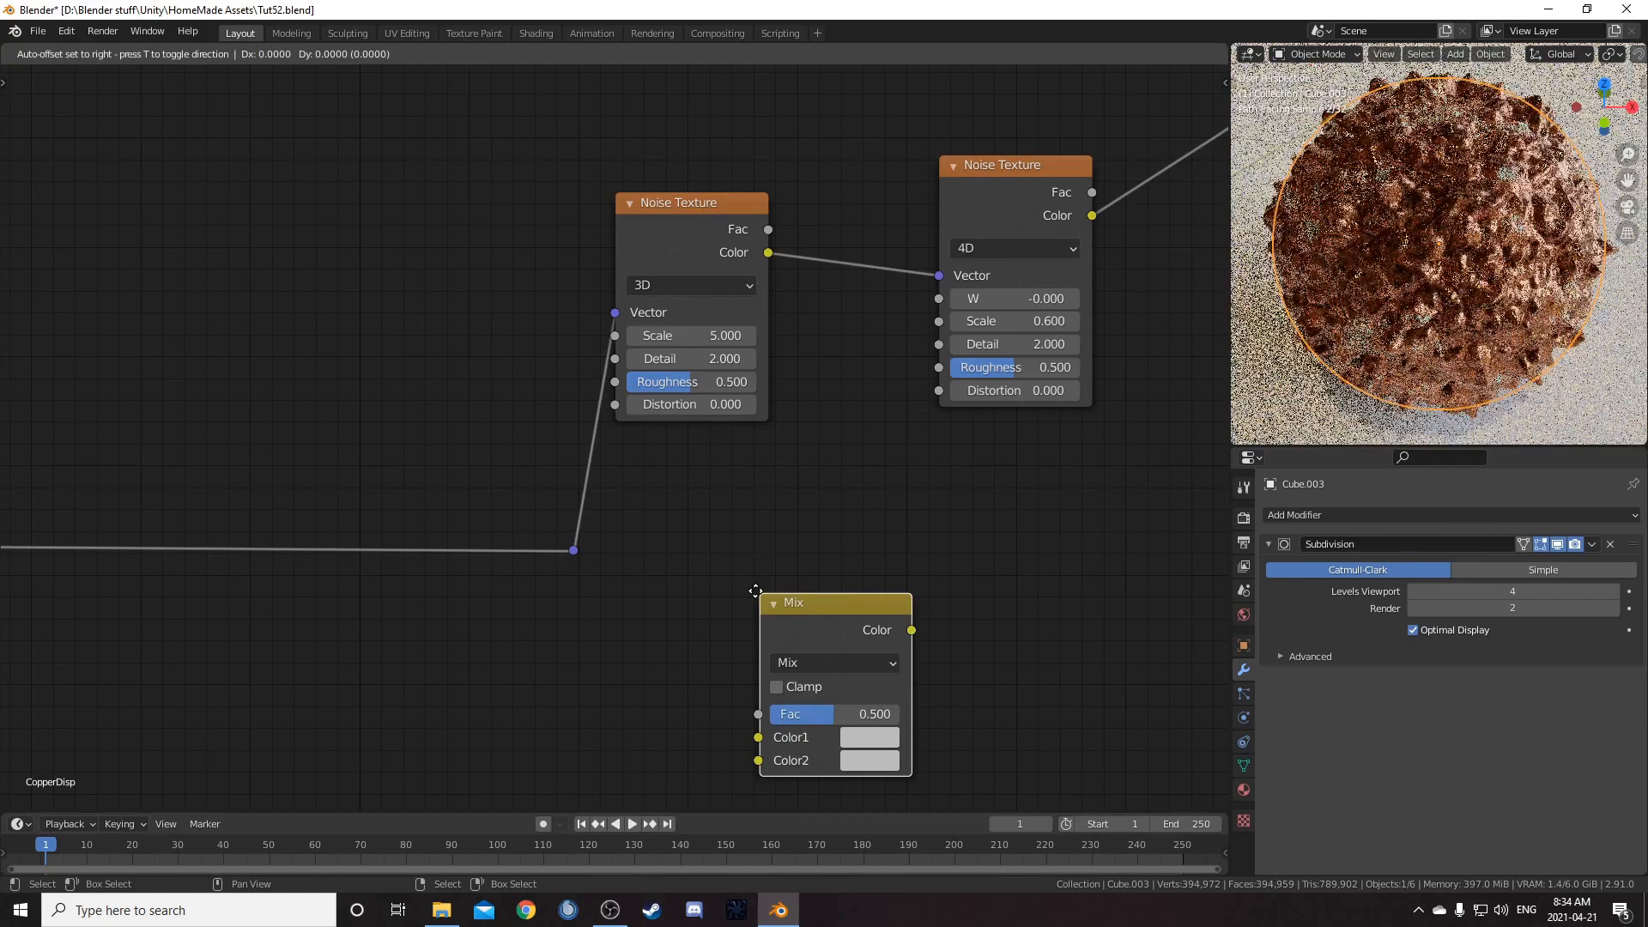
drag(573, 550, 856, 412)
middle_drag(895, 553, 851, 643)
drag(699, 279, 707, 267)
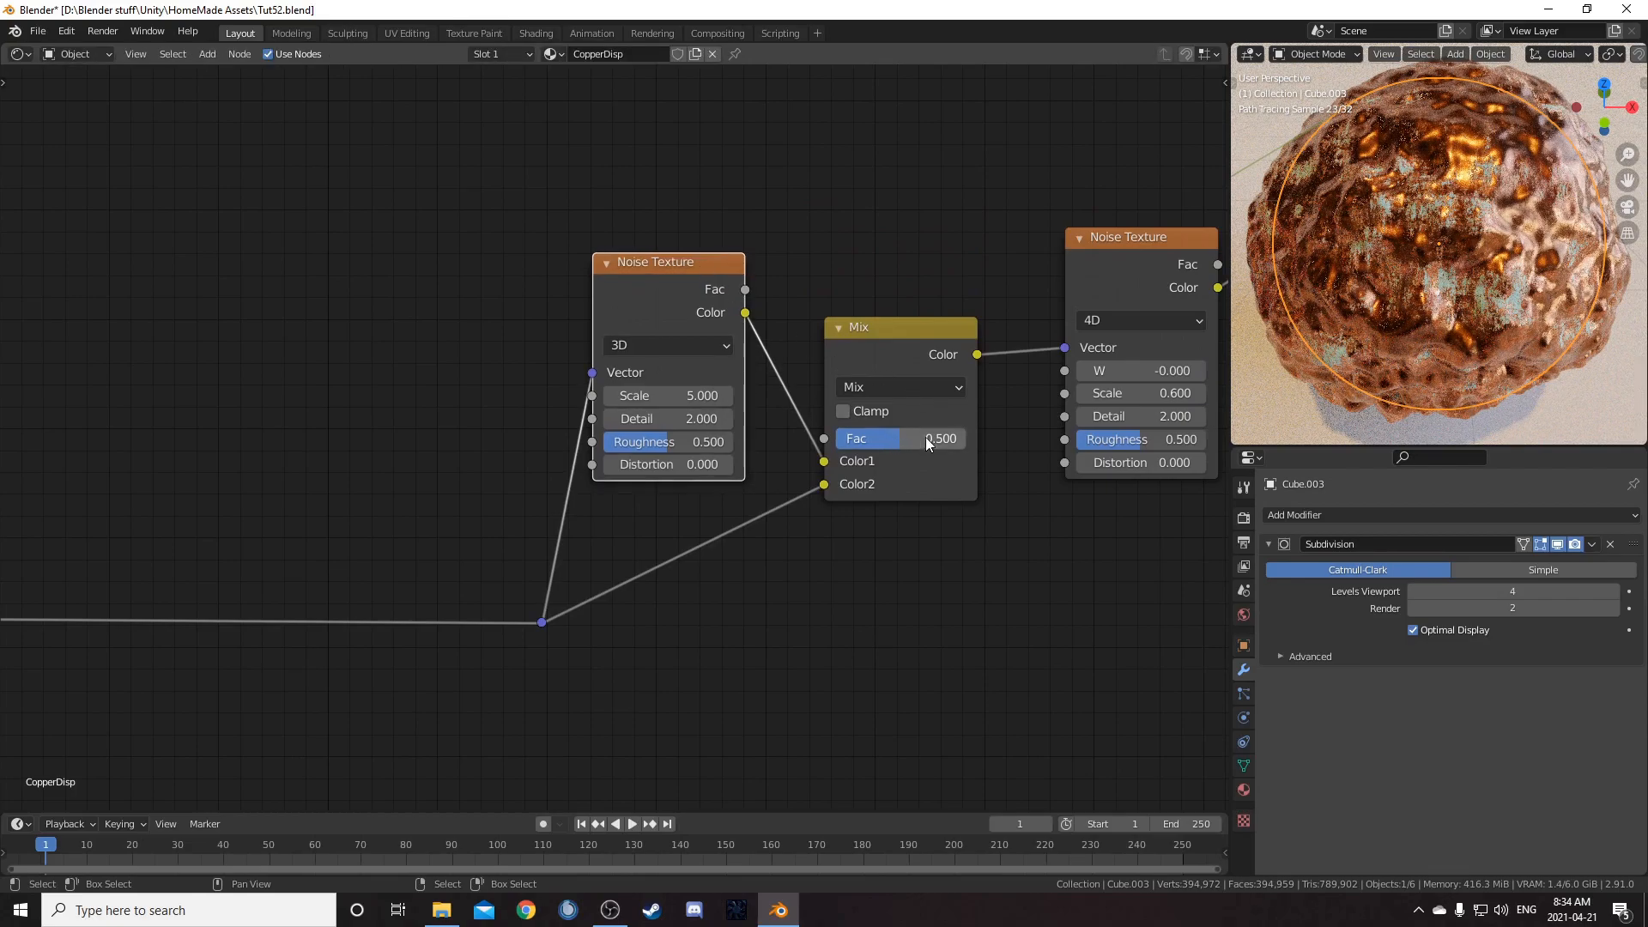
drag(876, 334, 889, 317)
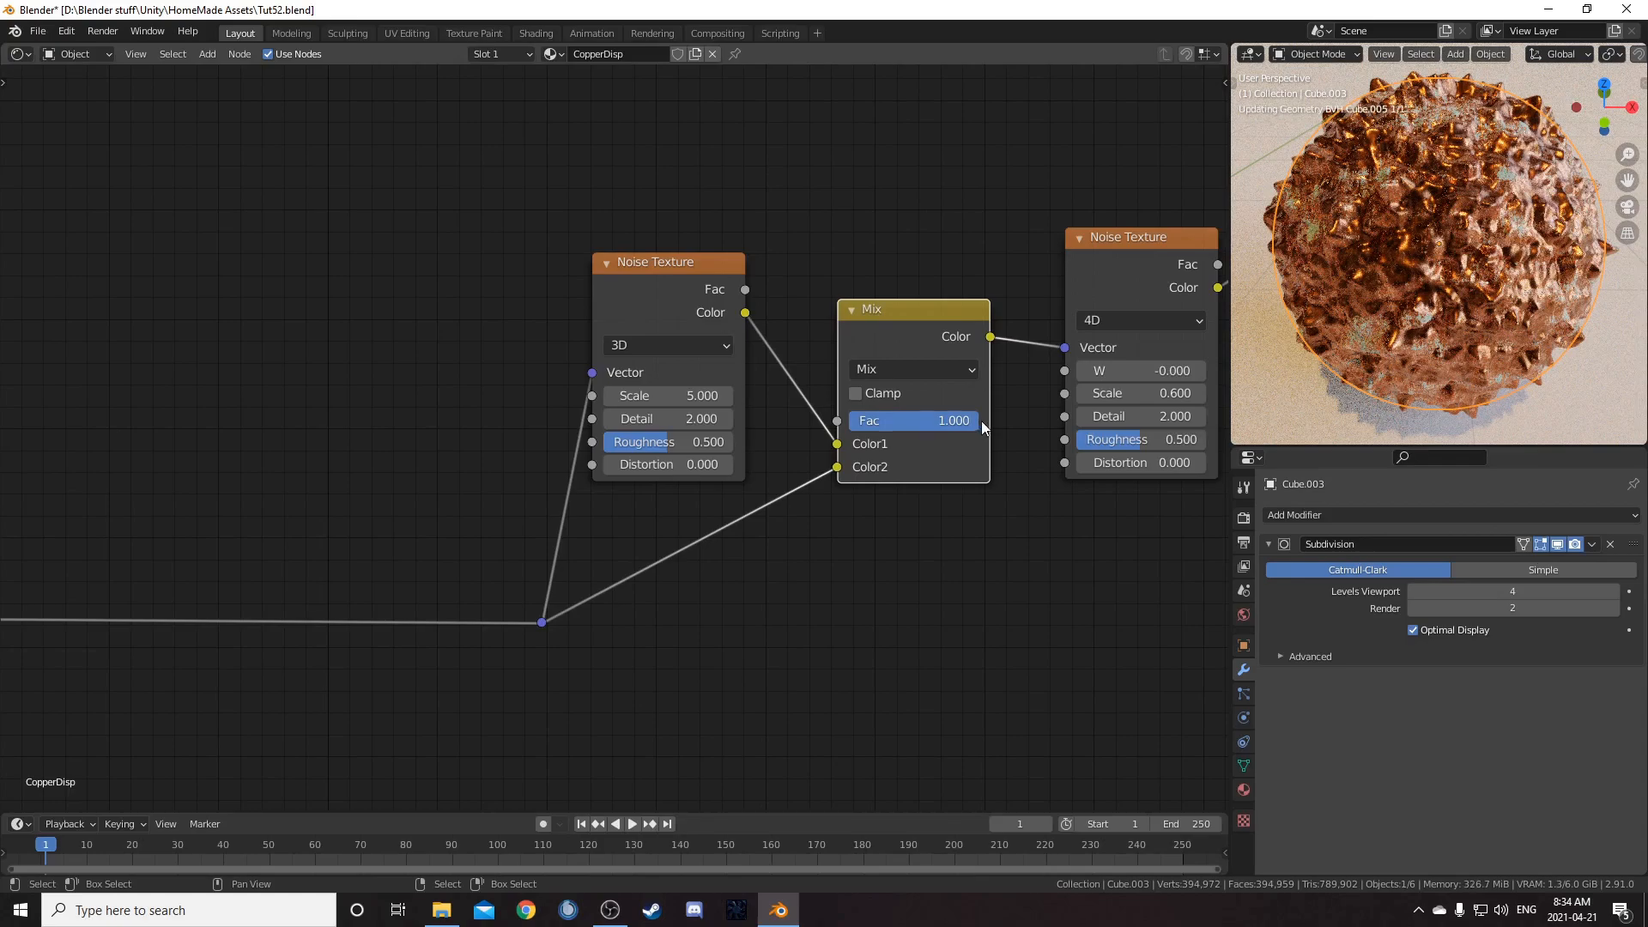
Step: Set the 3D Noise Texture's scale to 10 and detail to 3
drag(650, 249, 643, 218)
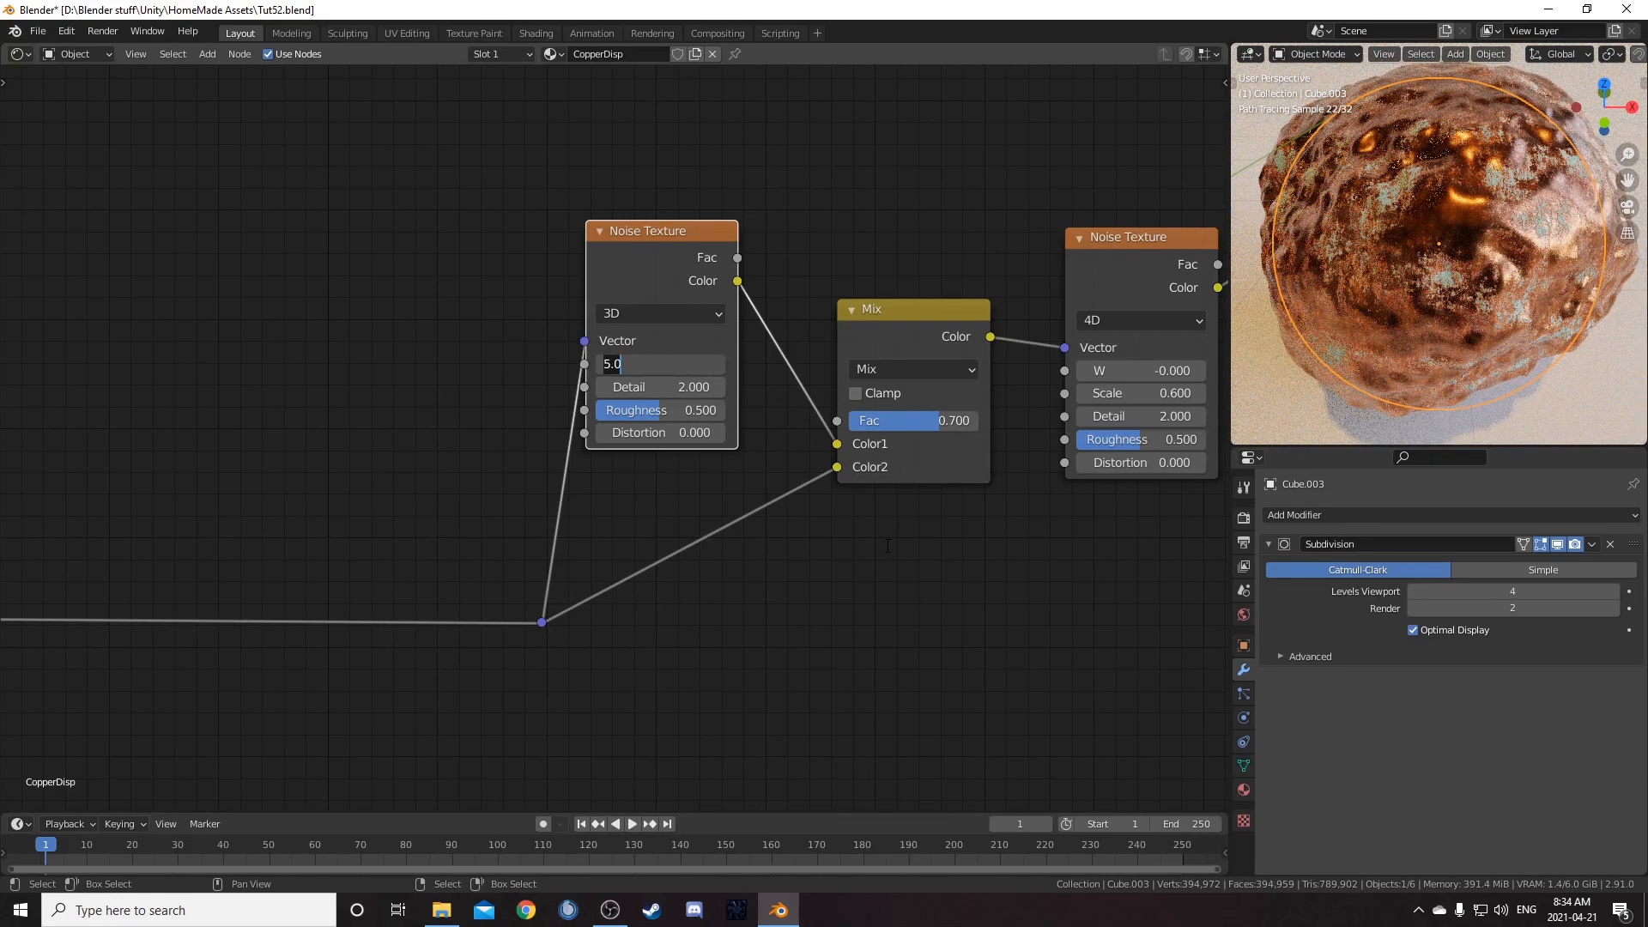
text(3)
key(Return)
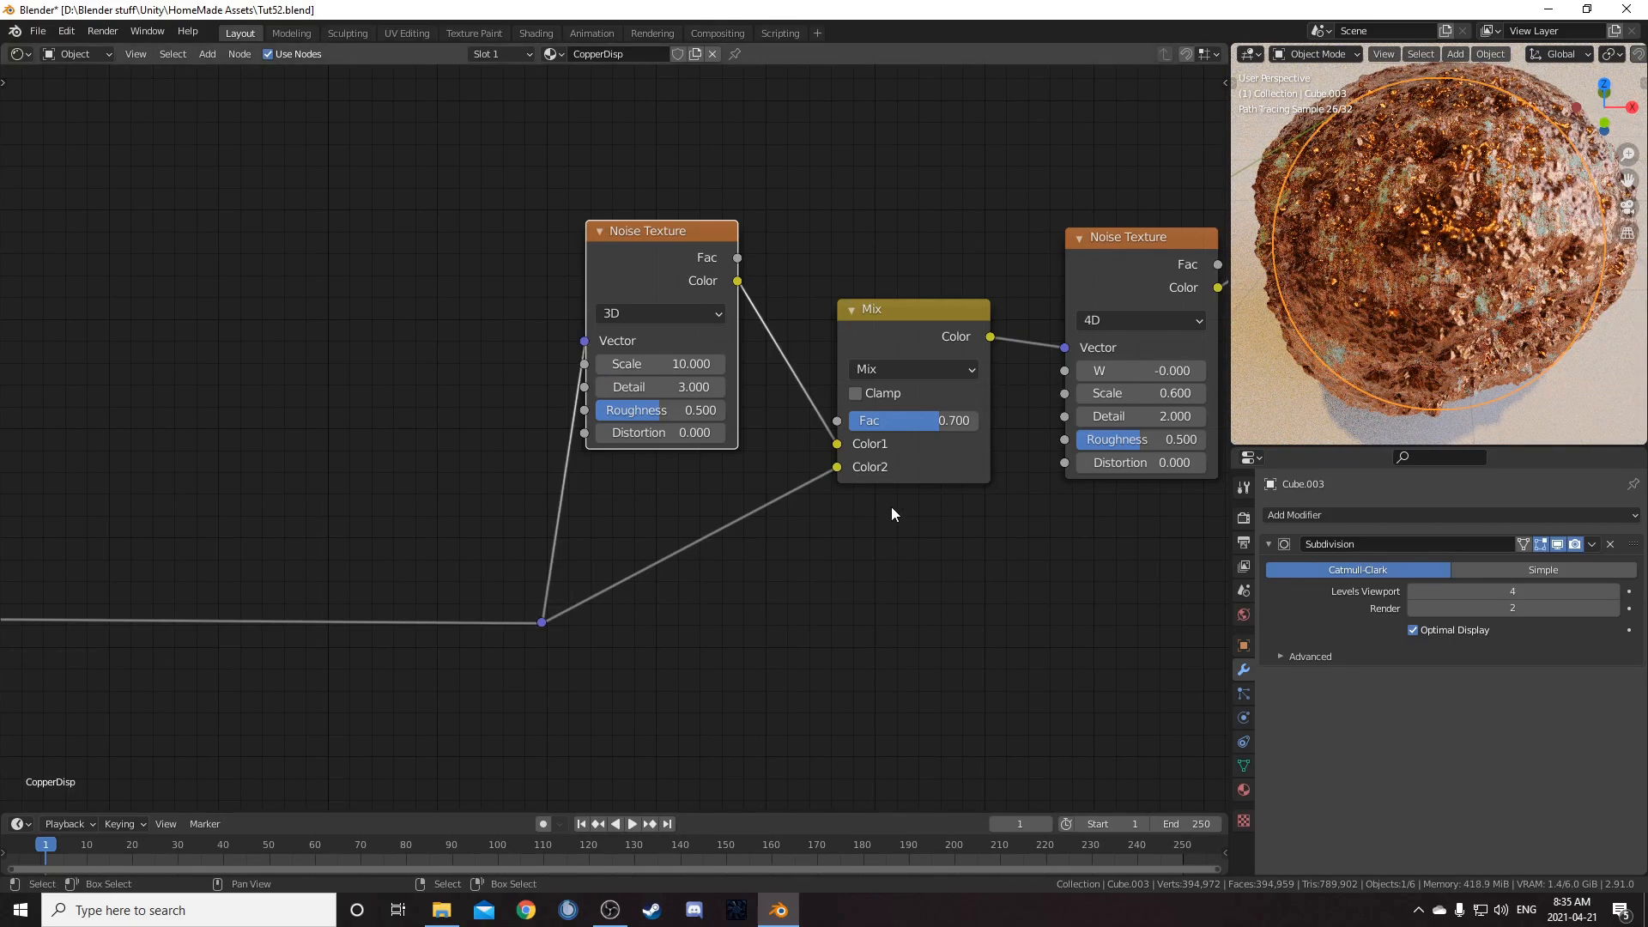
Step: Set the Mix node's factor to 0.98 and inspect the displaced object up close
middle_drag(890, 513, 814, 487)
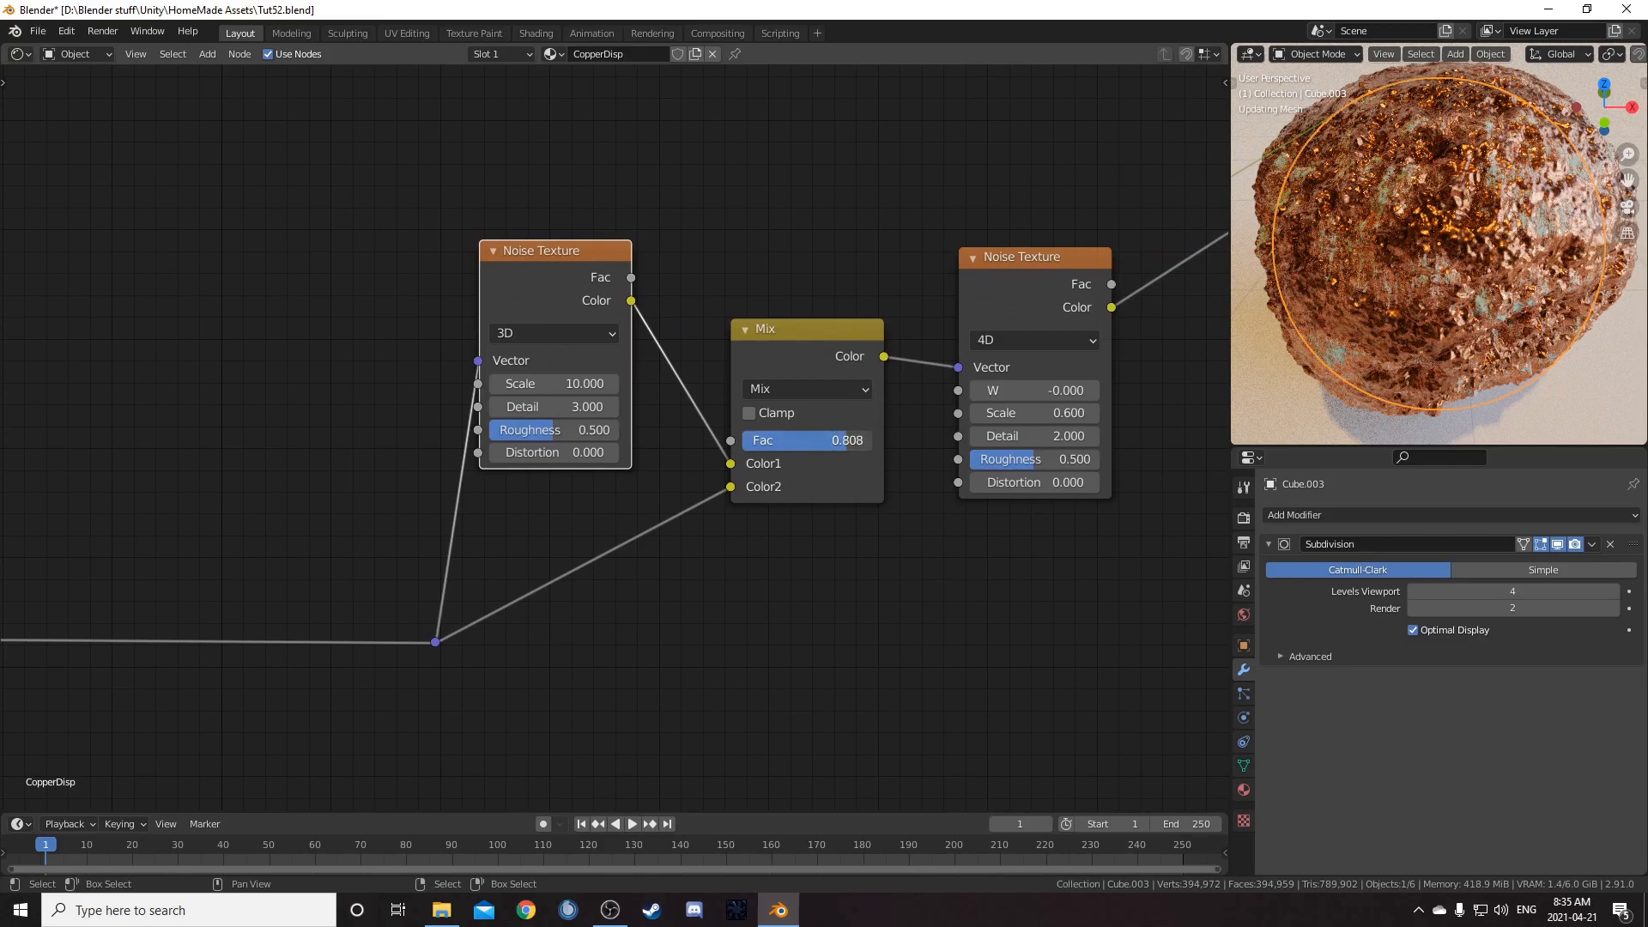
click(839, 441)
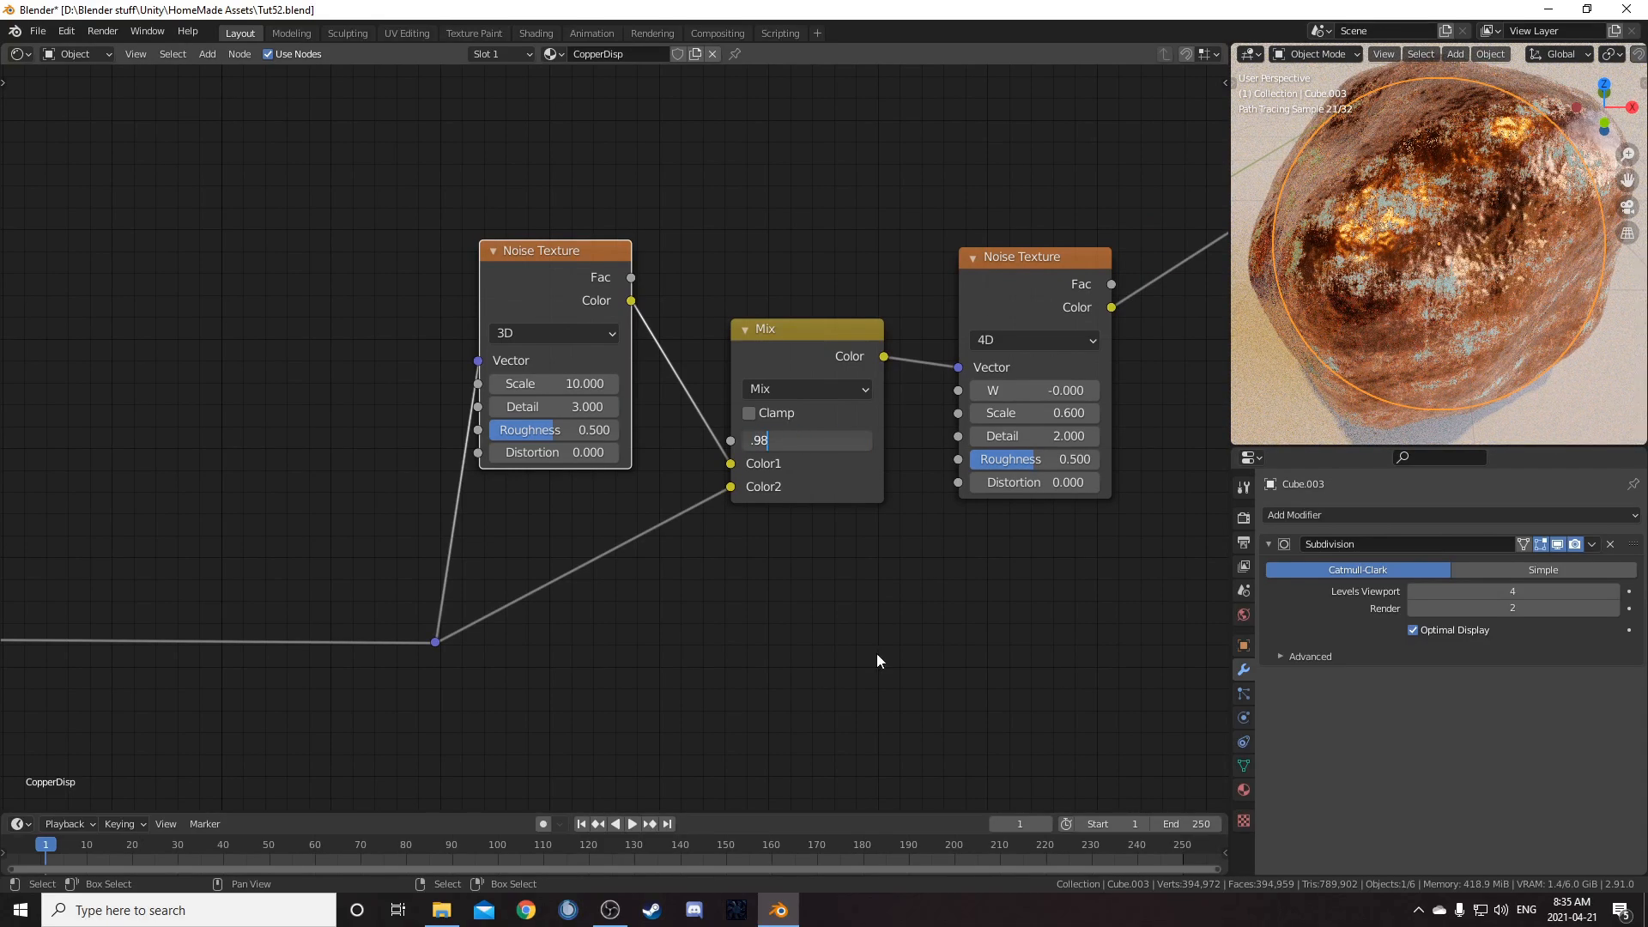
key(Return)
scroll(1471, 287, up, 2)
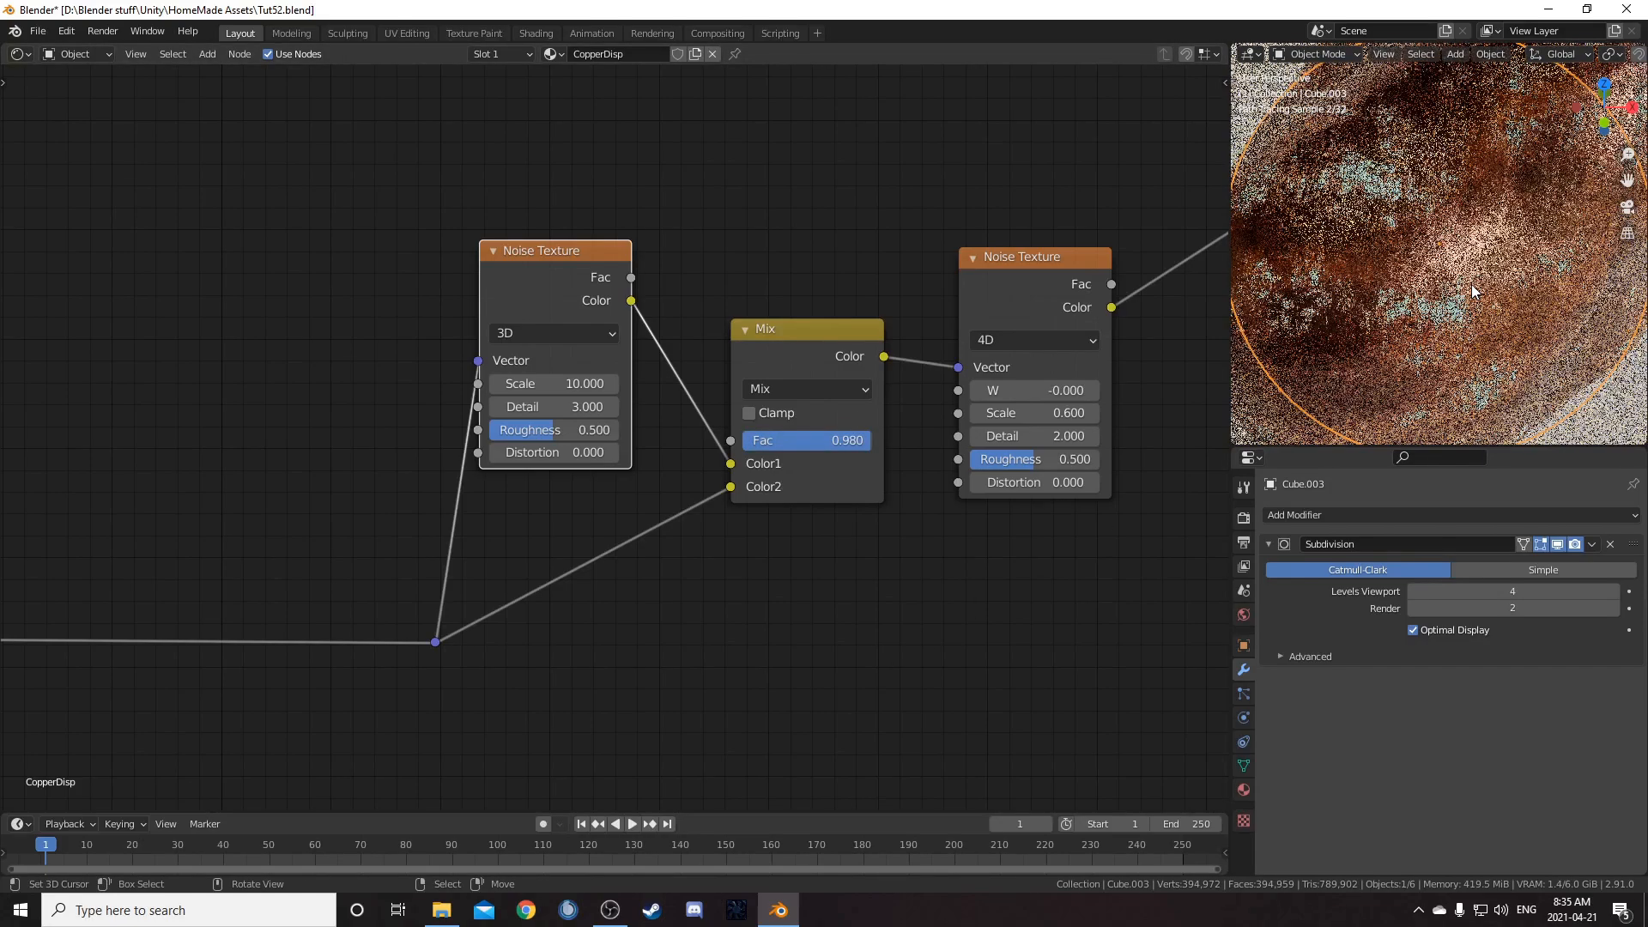
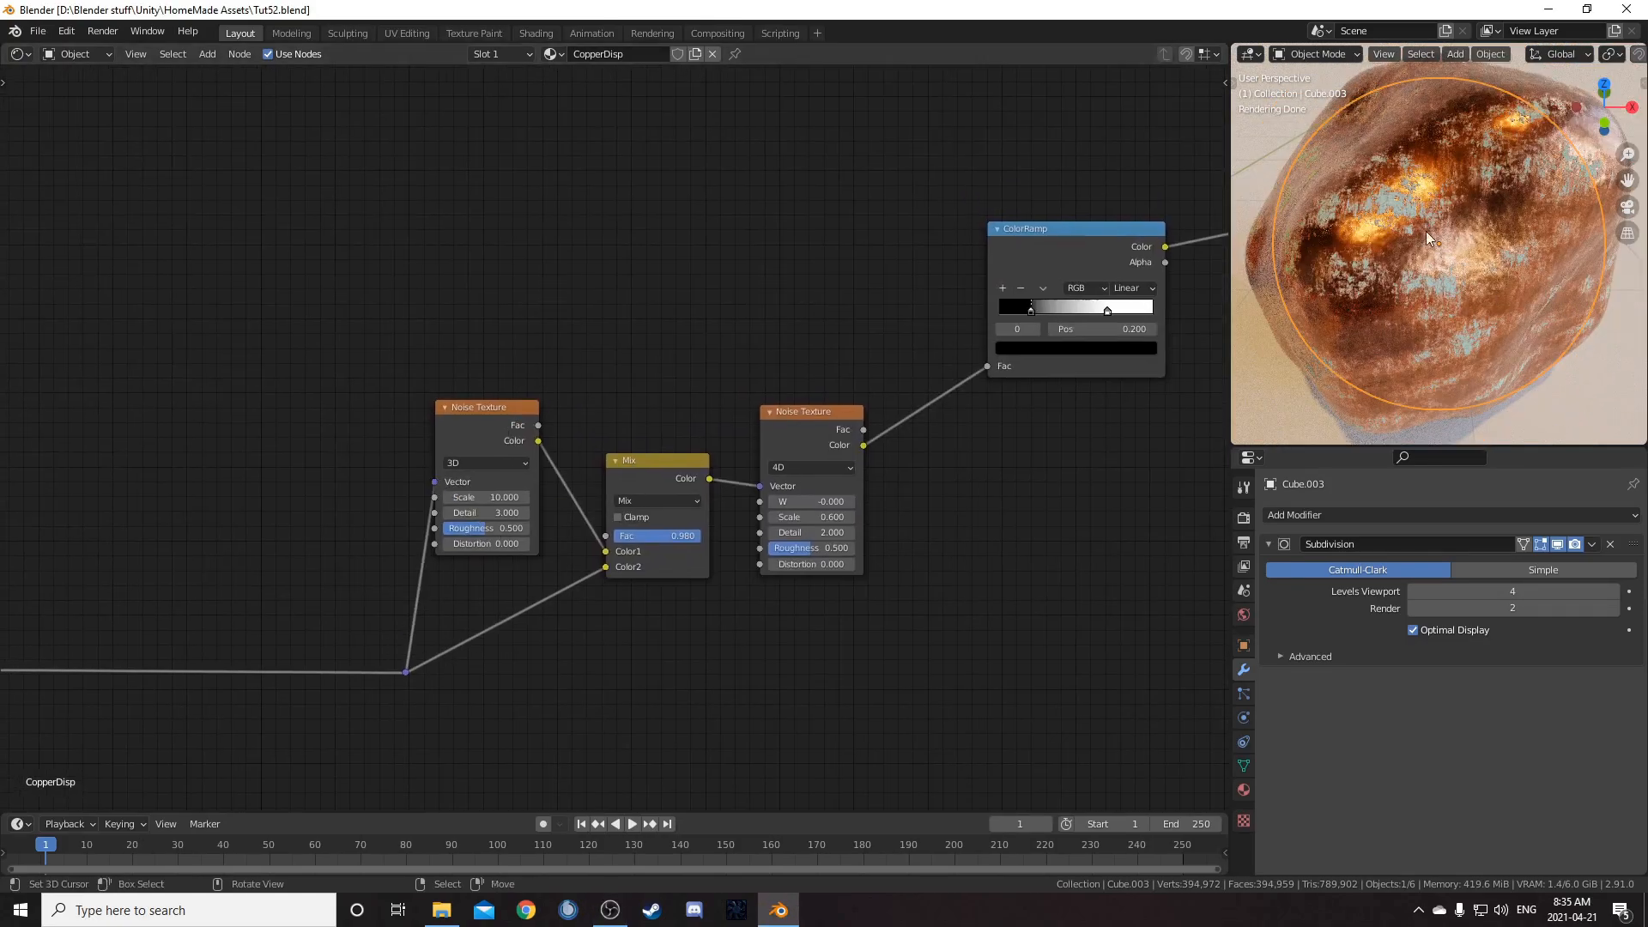
scroll(1402, 290, down, 2)
Step: Duplicate the 3D Noise Texture with its vector link and place the copy above the original
drag(488, 412, 500, 409)
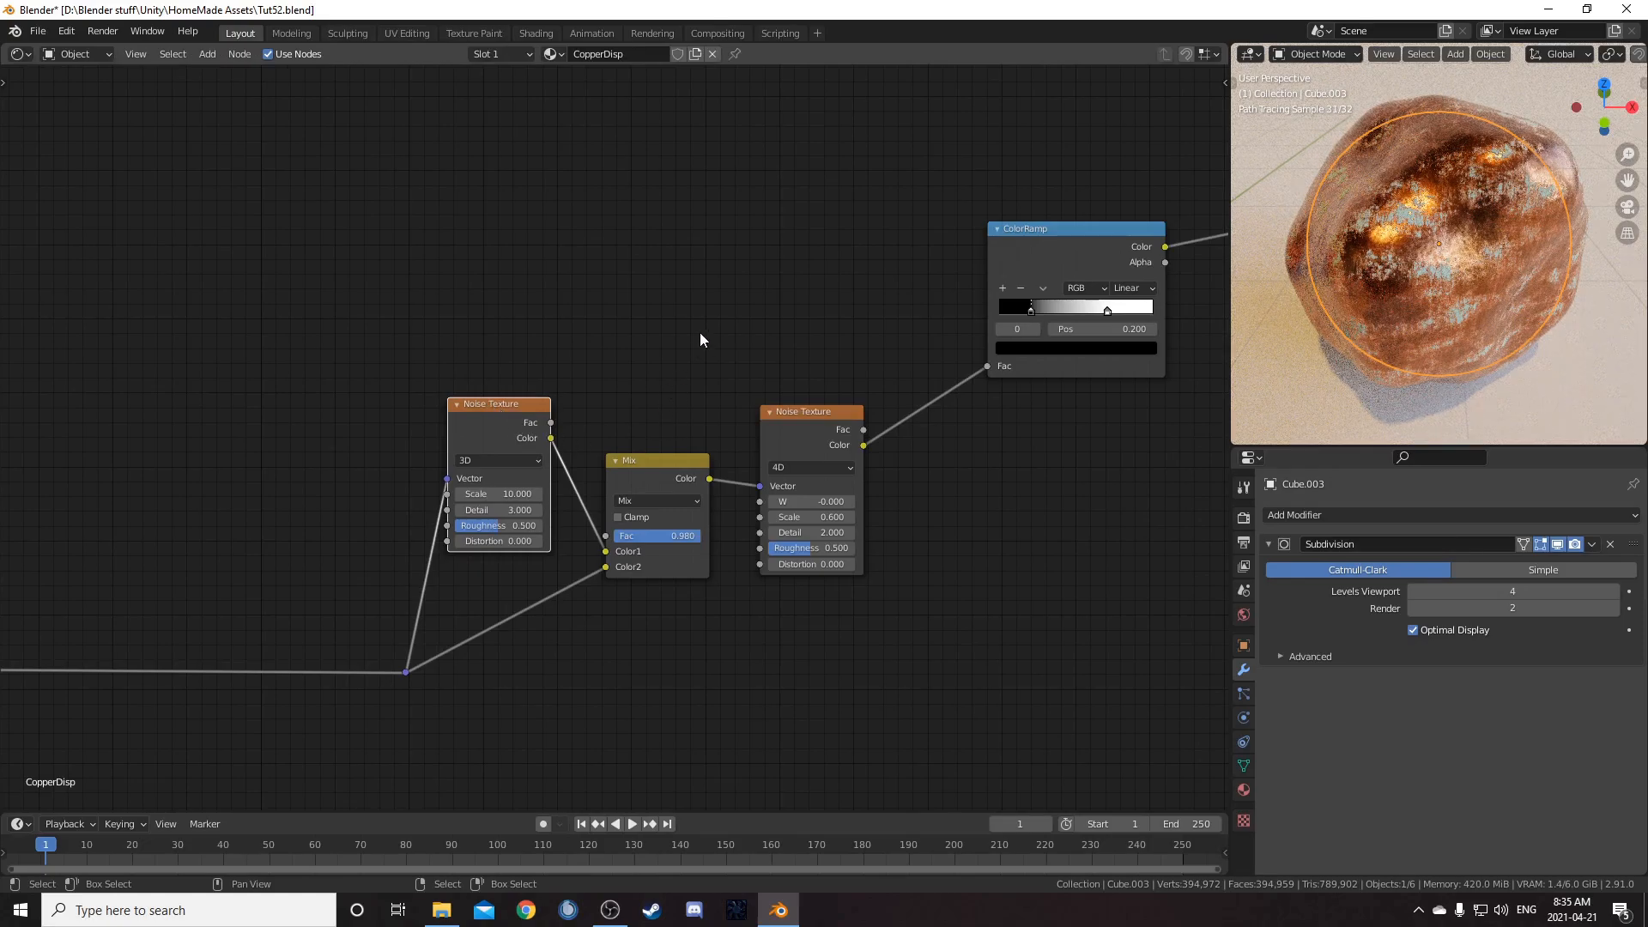
middle_drag(700, 335, 701, 454)
key(shift+d)
click(698, 200)
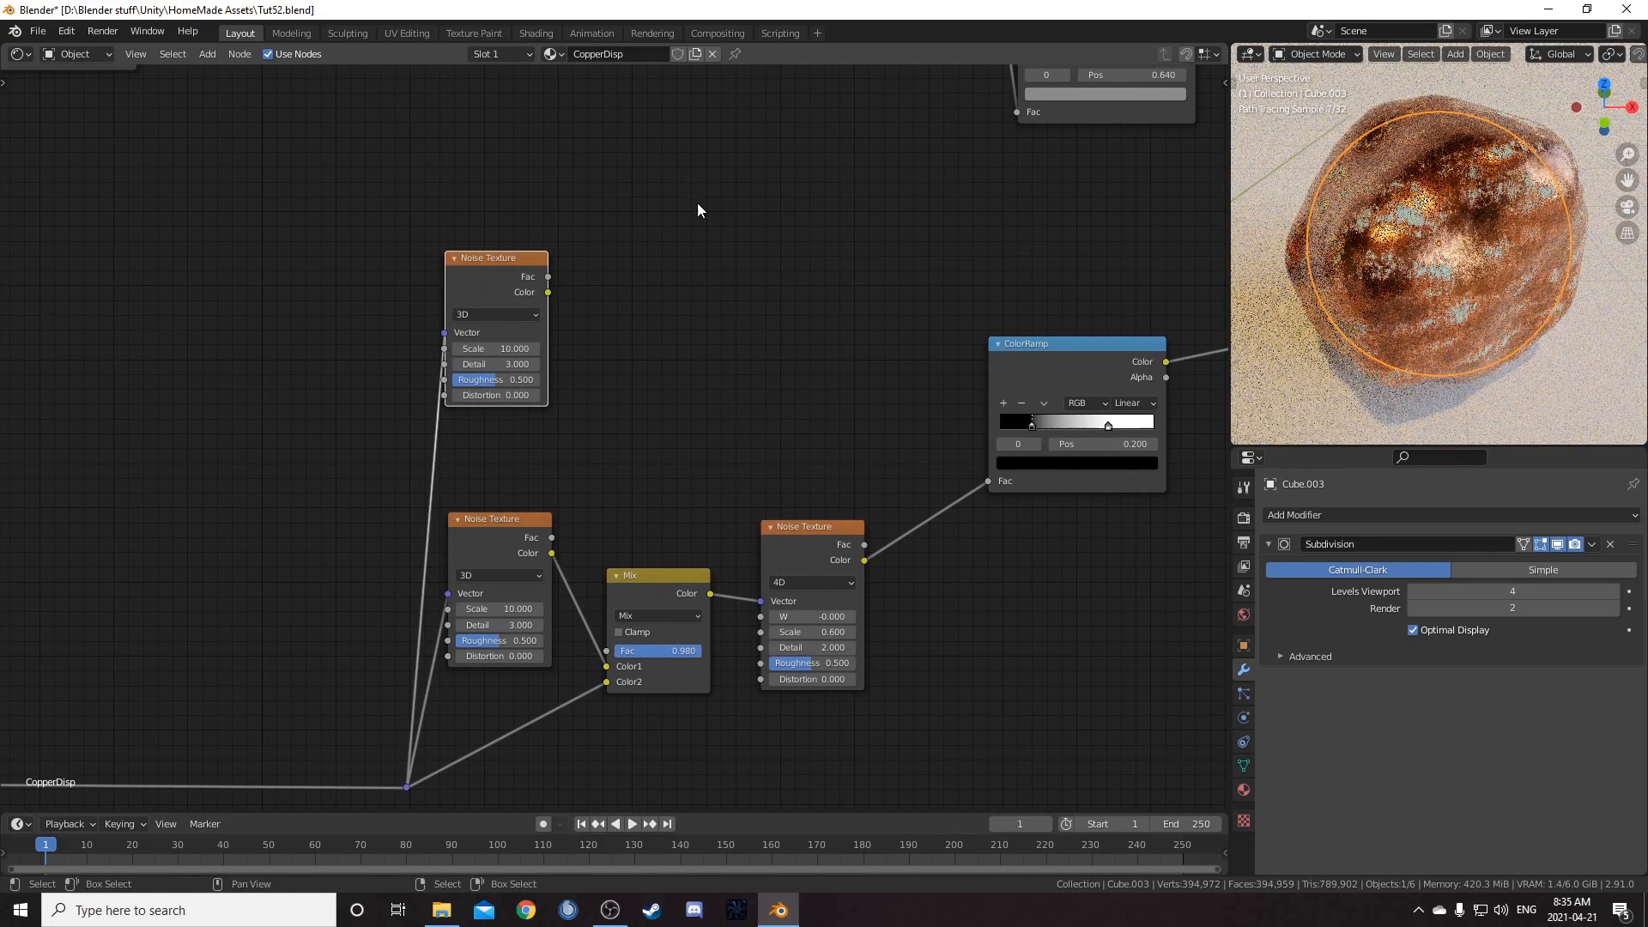
Step: Move the lower chain of Noise Texture, Mix and ColorRamp nodes down to free space beneath the duplicated Noise Texture
scroll(549, 553, down, 1)
middle_drag(631, 396, 547, 205)
drag(1011, 121, 935, 247)
key(g)
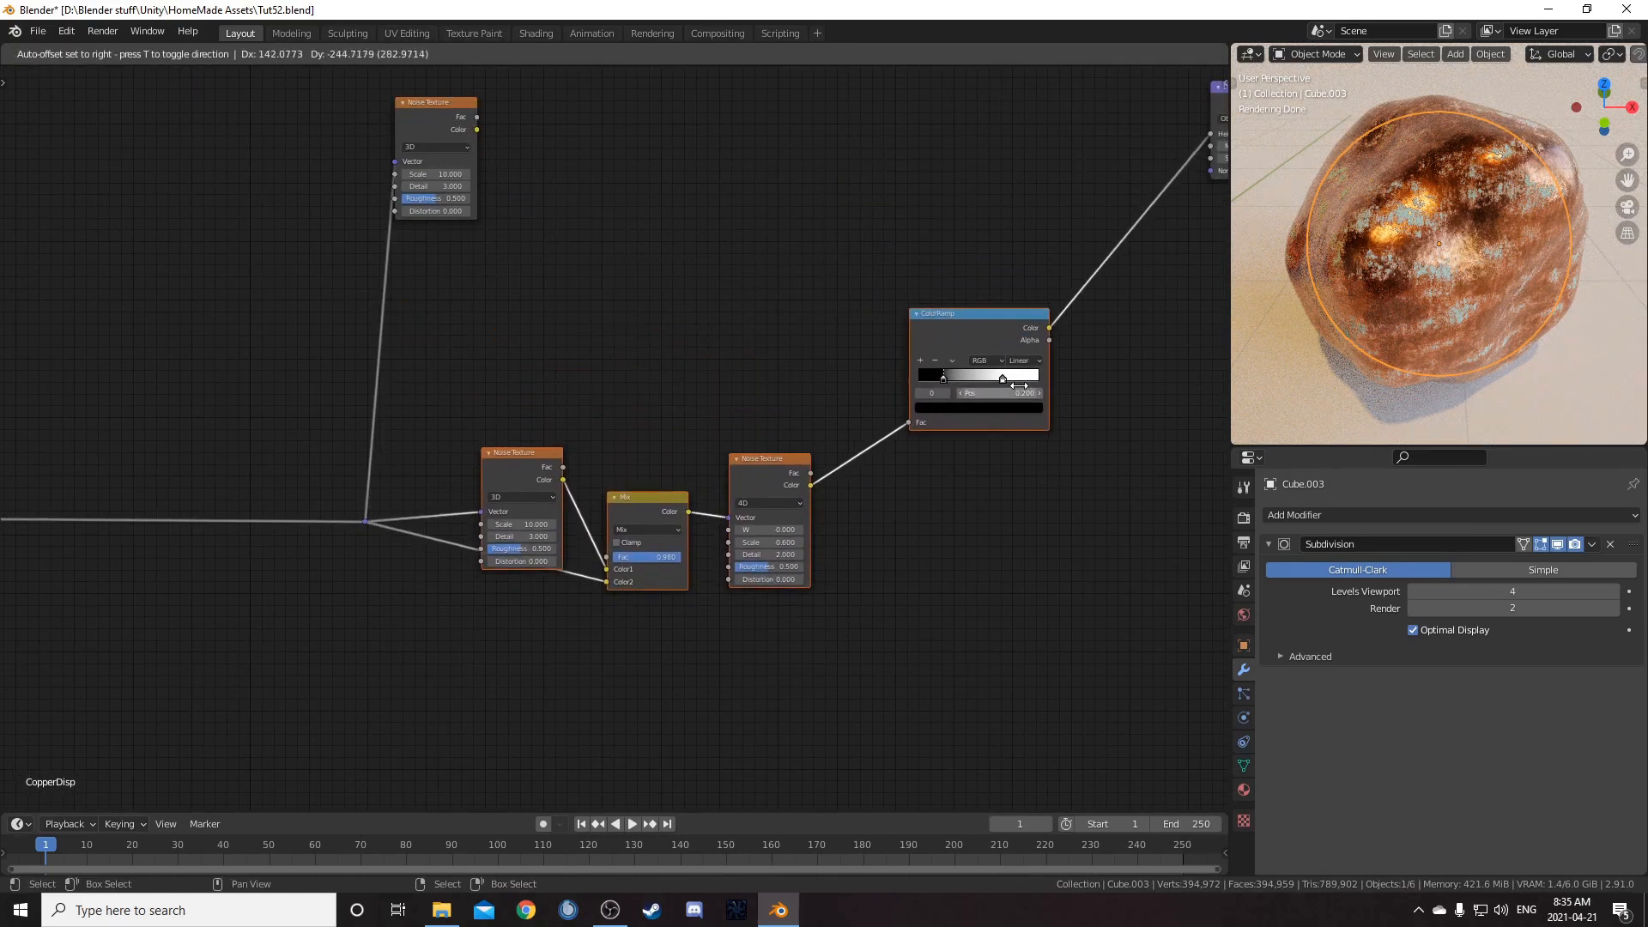
click(1020, 382)
drag(645, 501, 639, 568)
Step: Reposition the duplicated Noise Texture, switch it to 4D and set its scale to 2 and detail to 6
middle_drag(731, 326, 661, 577)
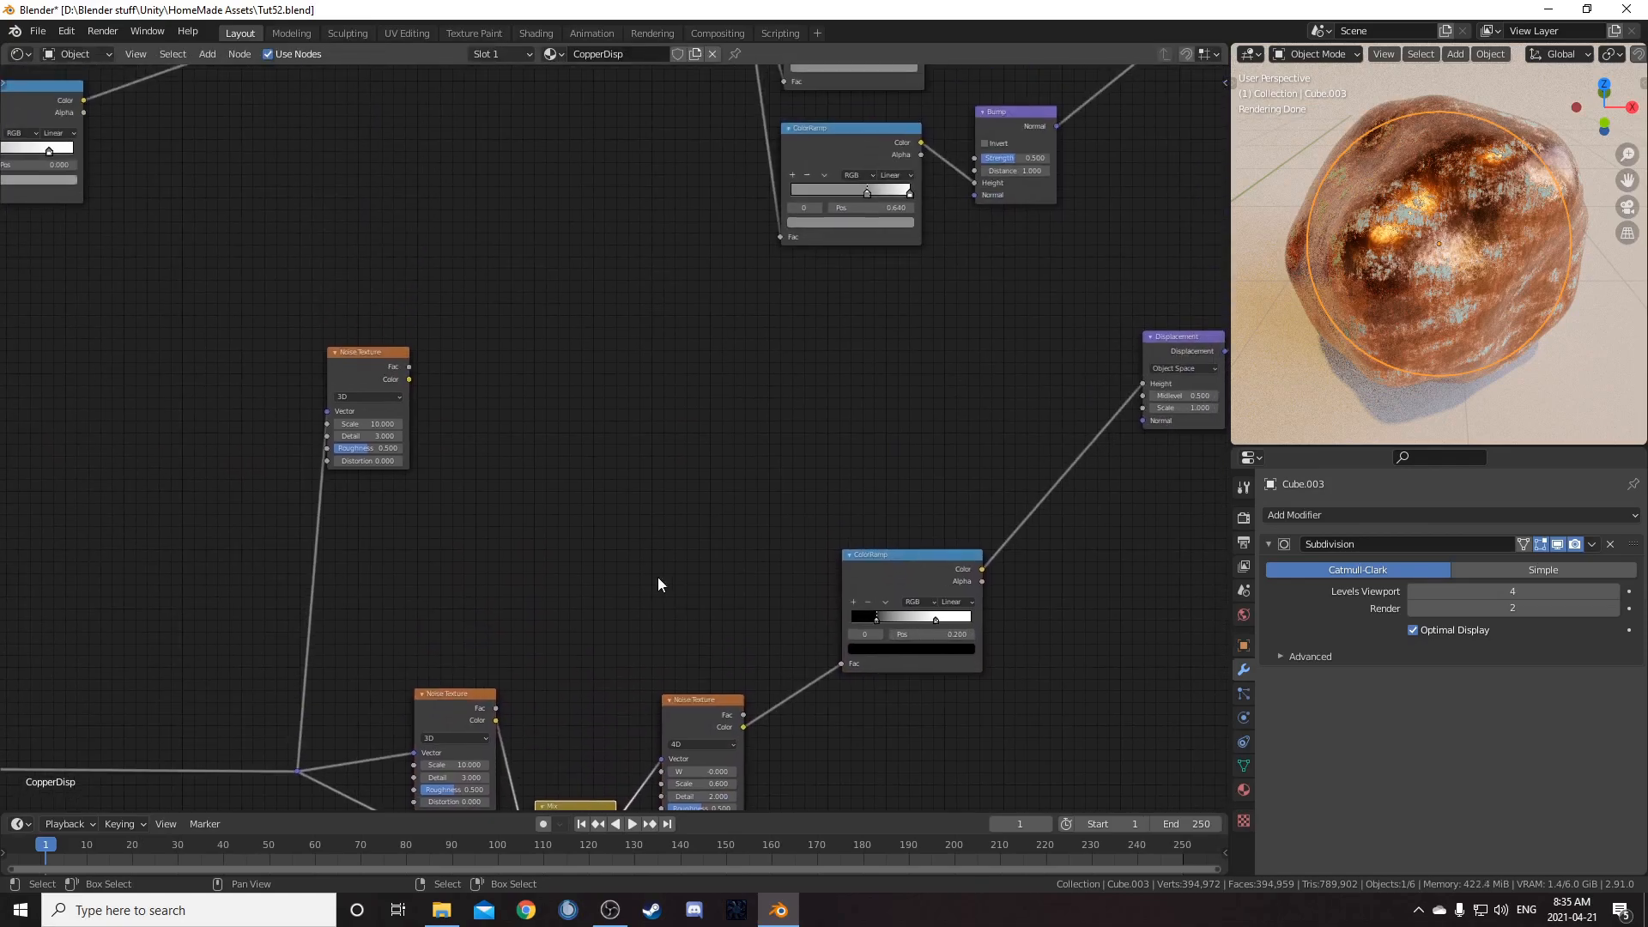
drag(383, 371, 466, 422)
scroll(481, 525, up, 9)
middle_drag(468, 564, 749, 363)
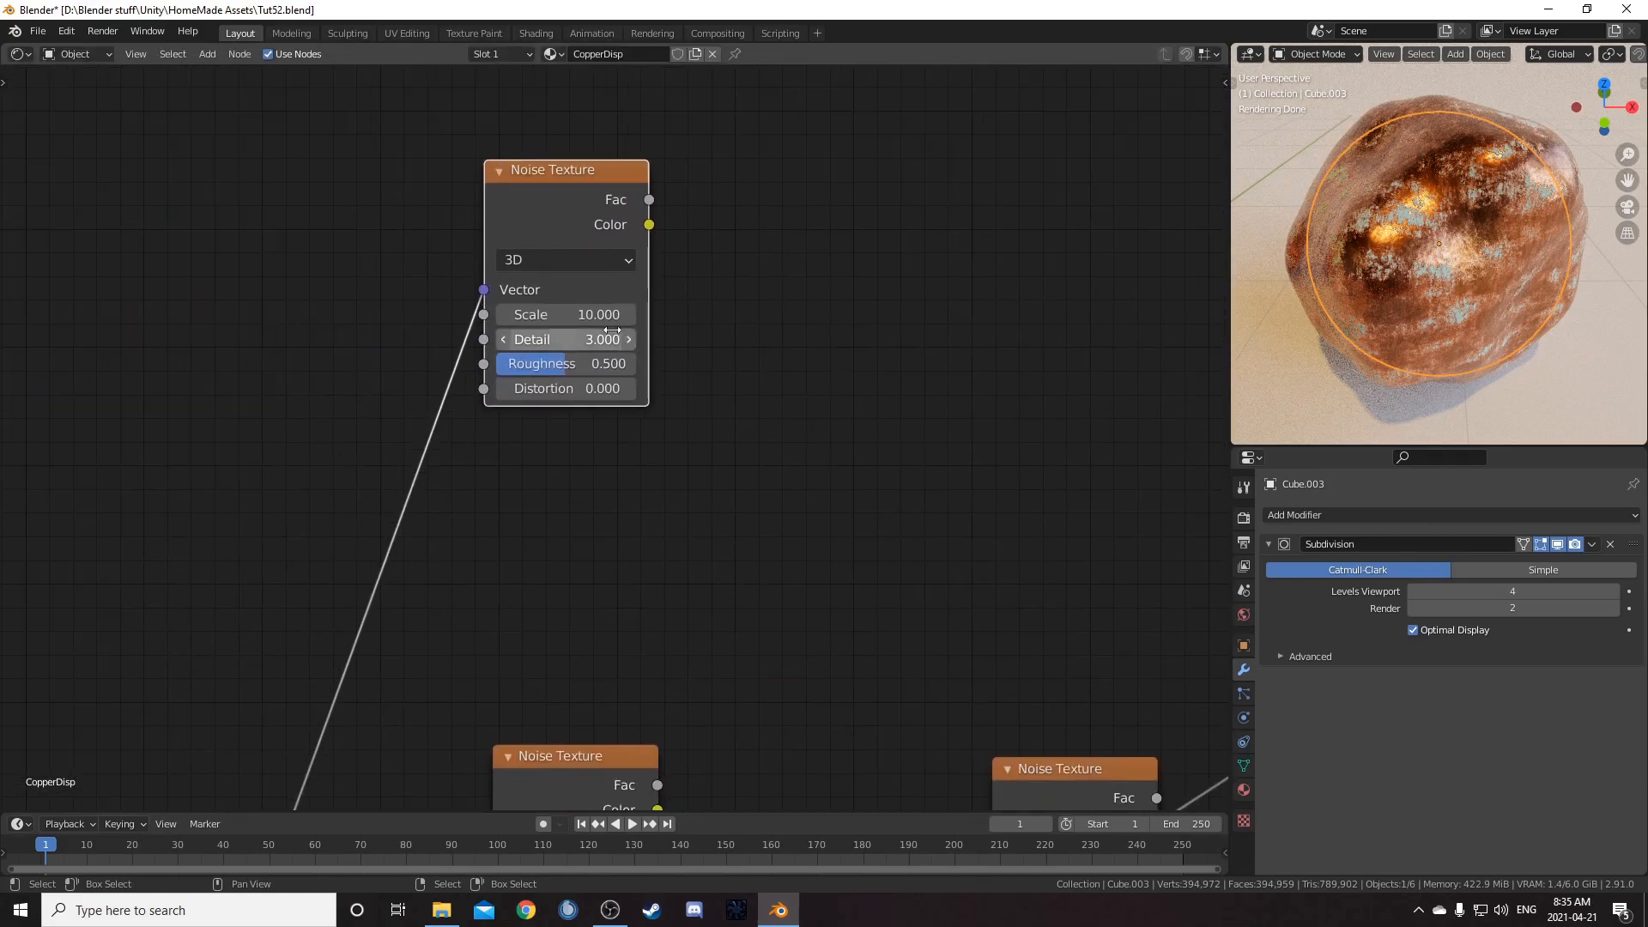
click(580, 263)
click(559, 365)
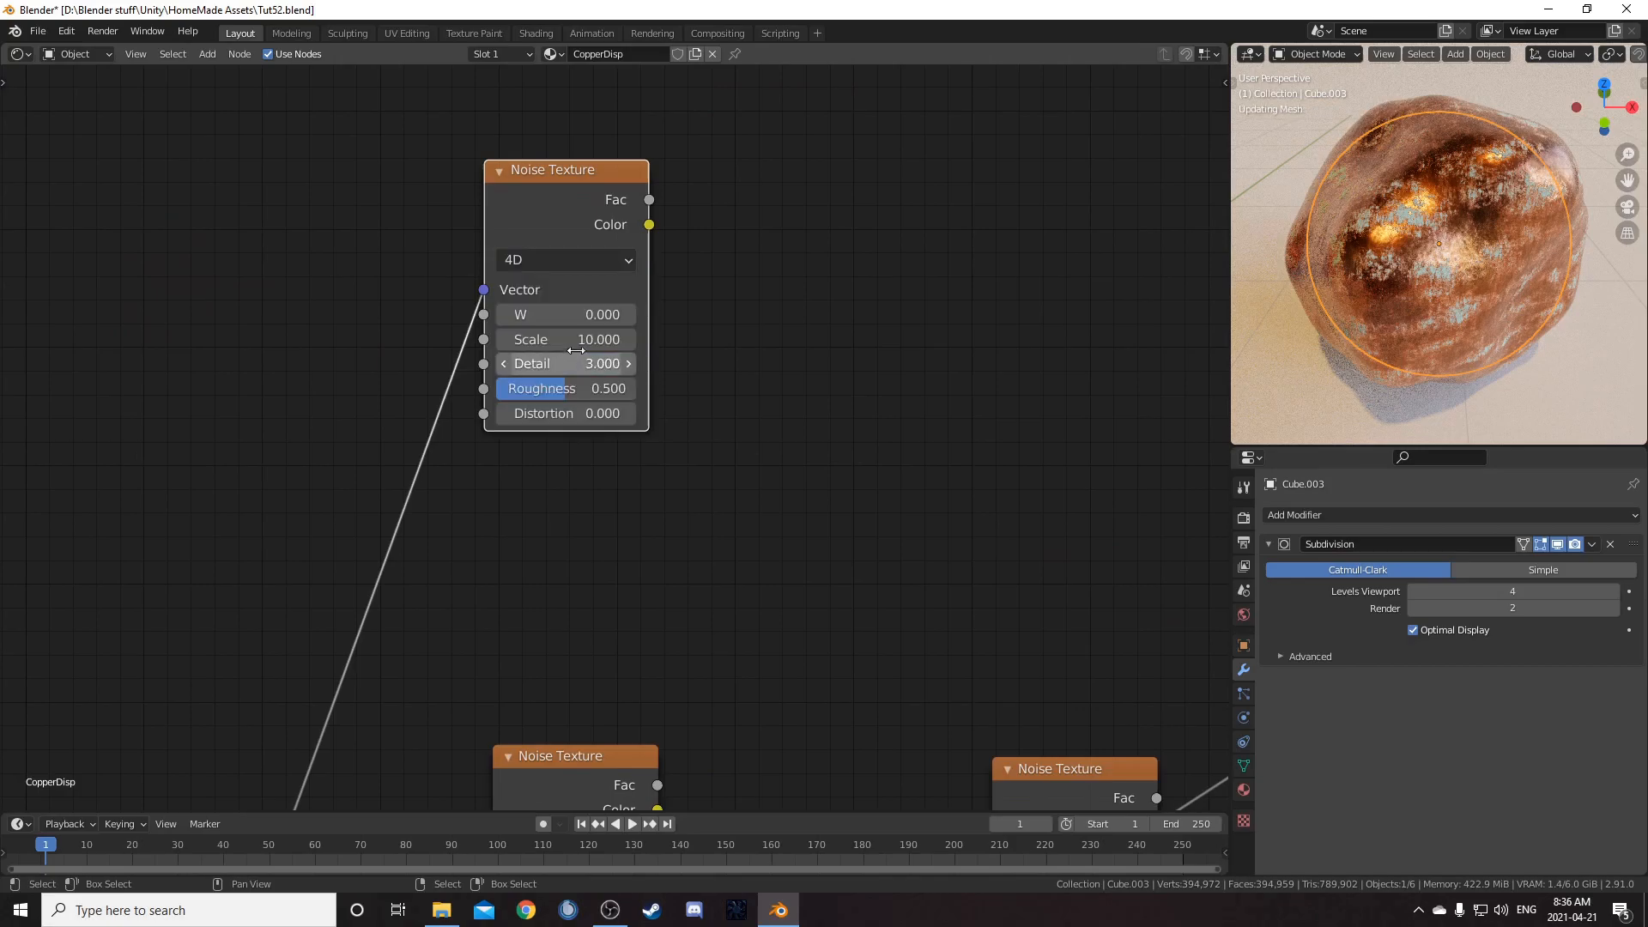
click(589, 341)
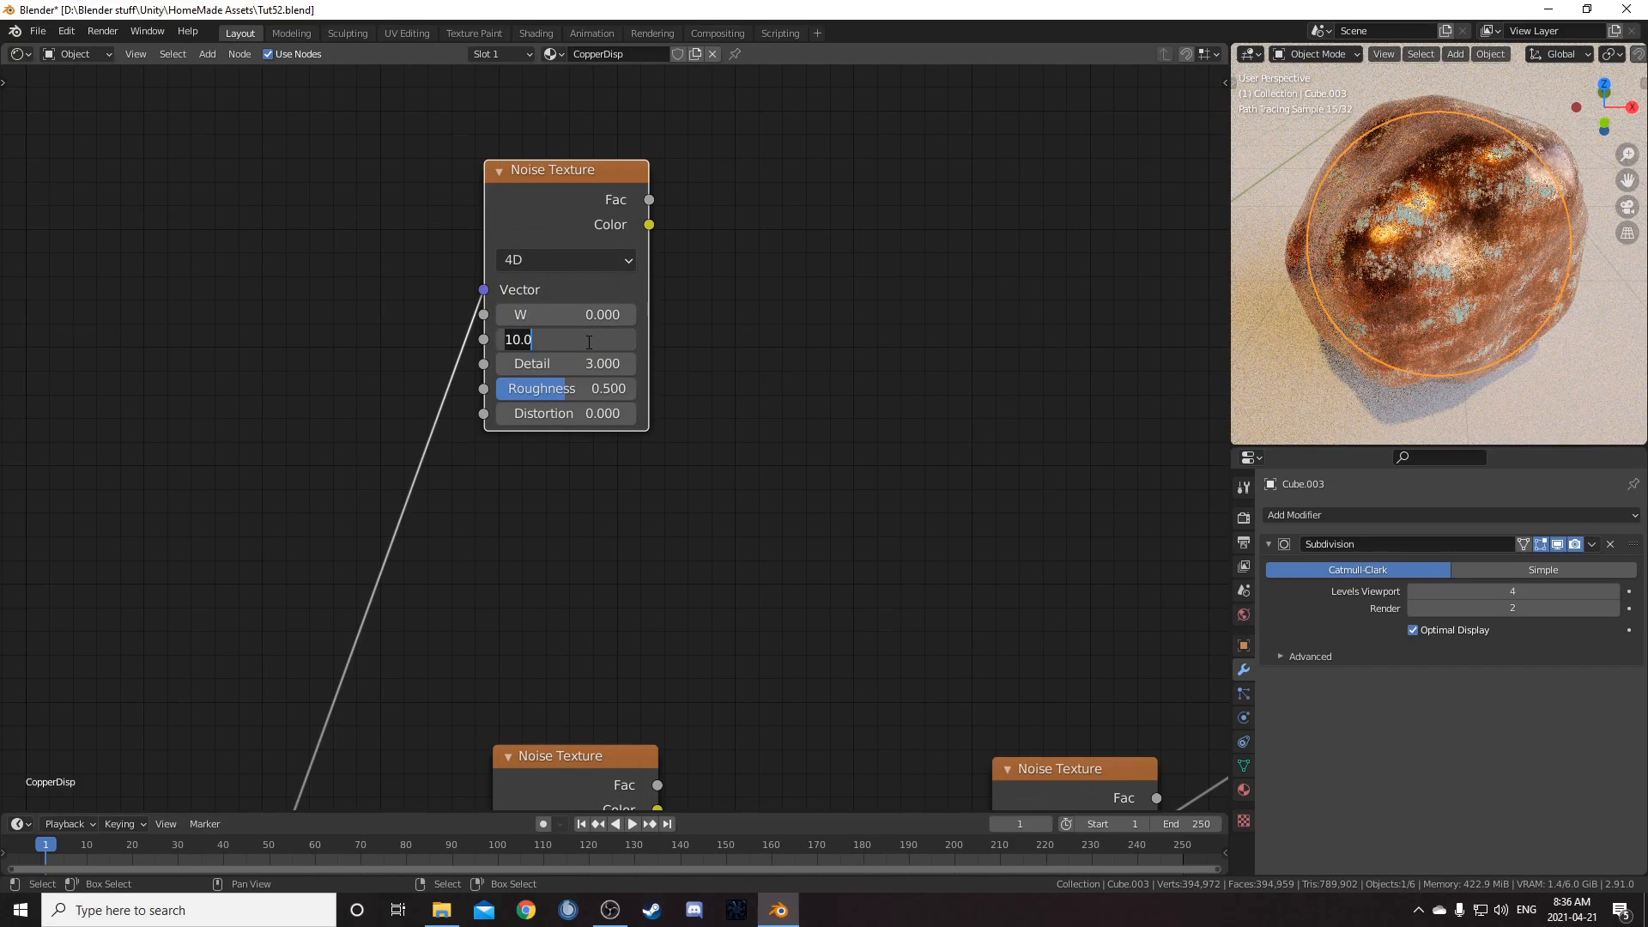
text(6)
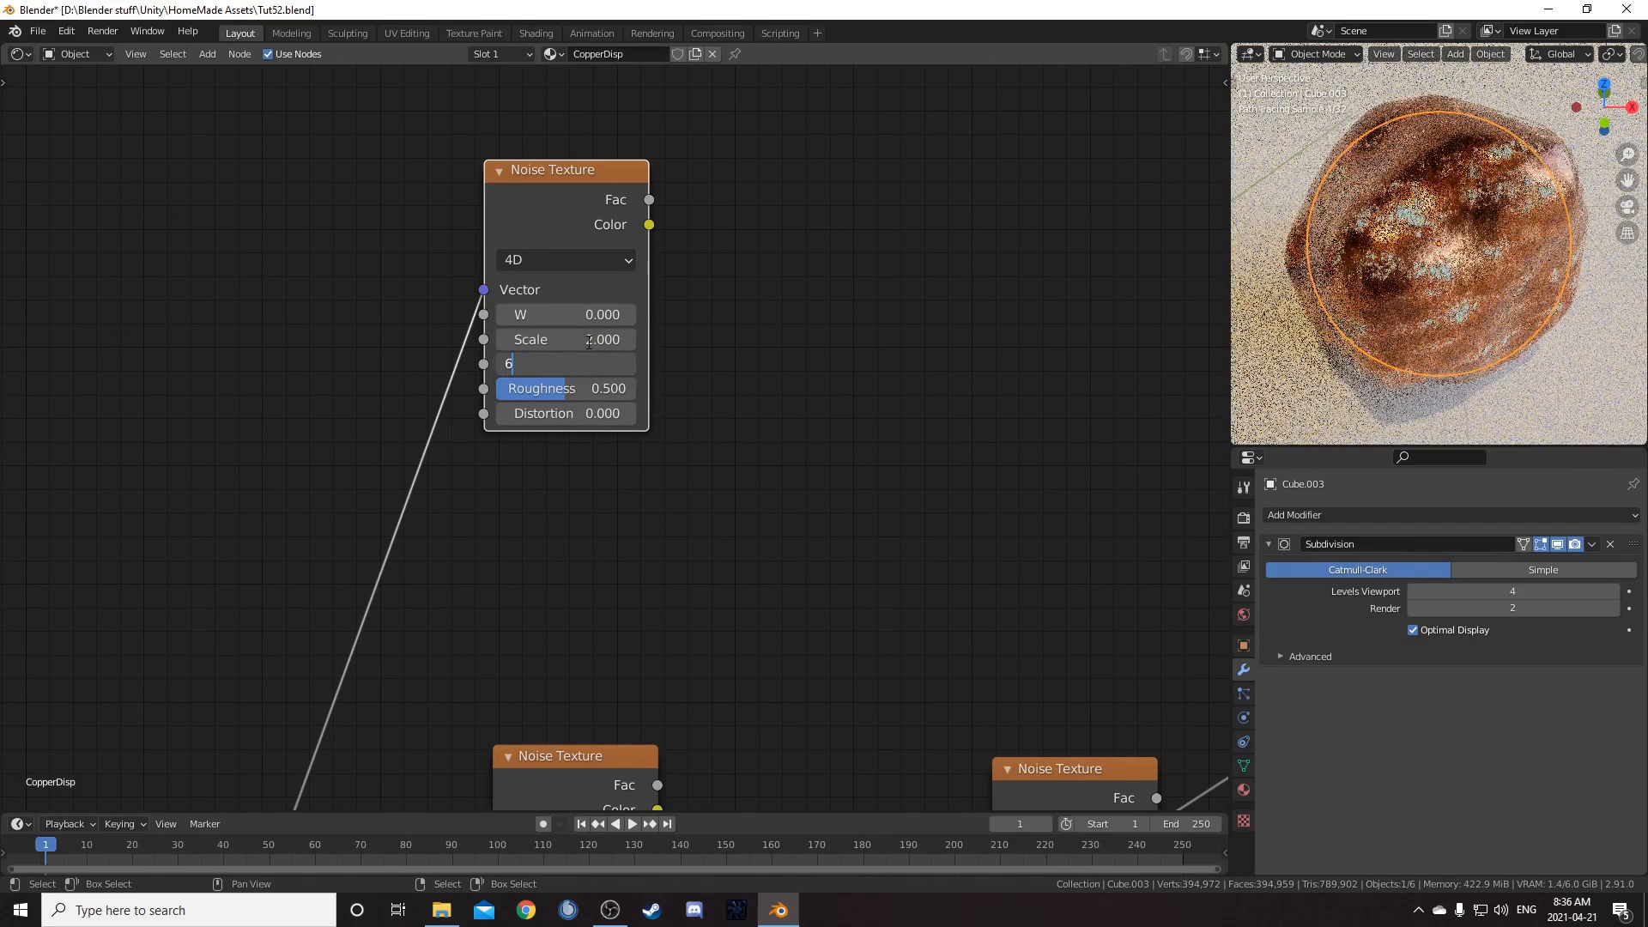
key(Return)
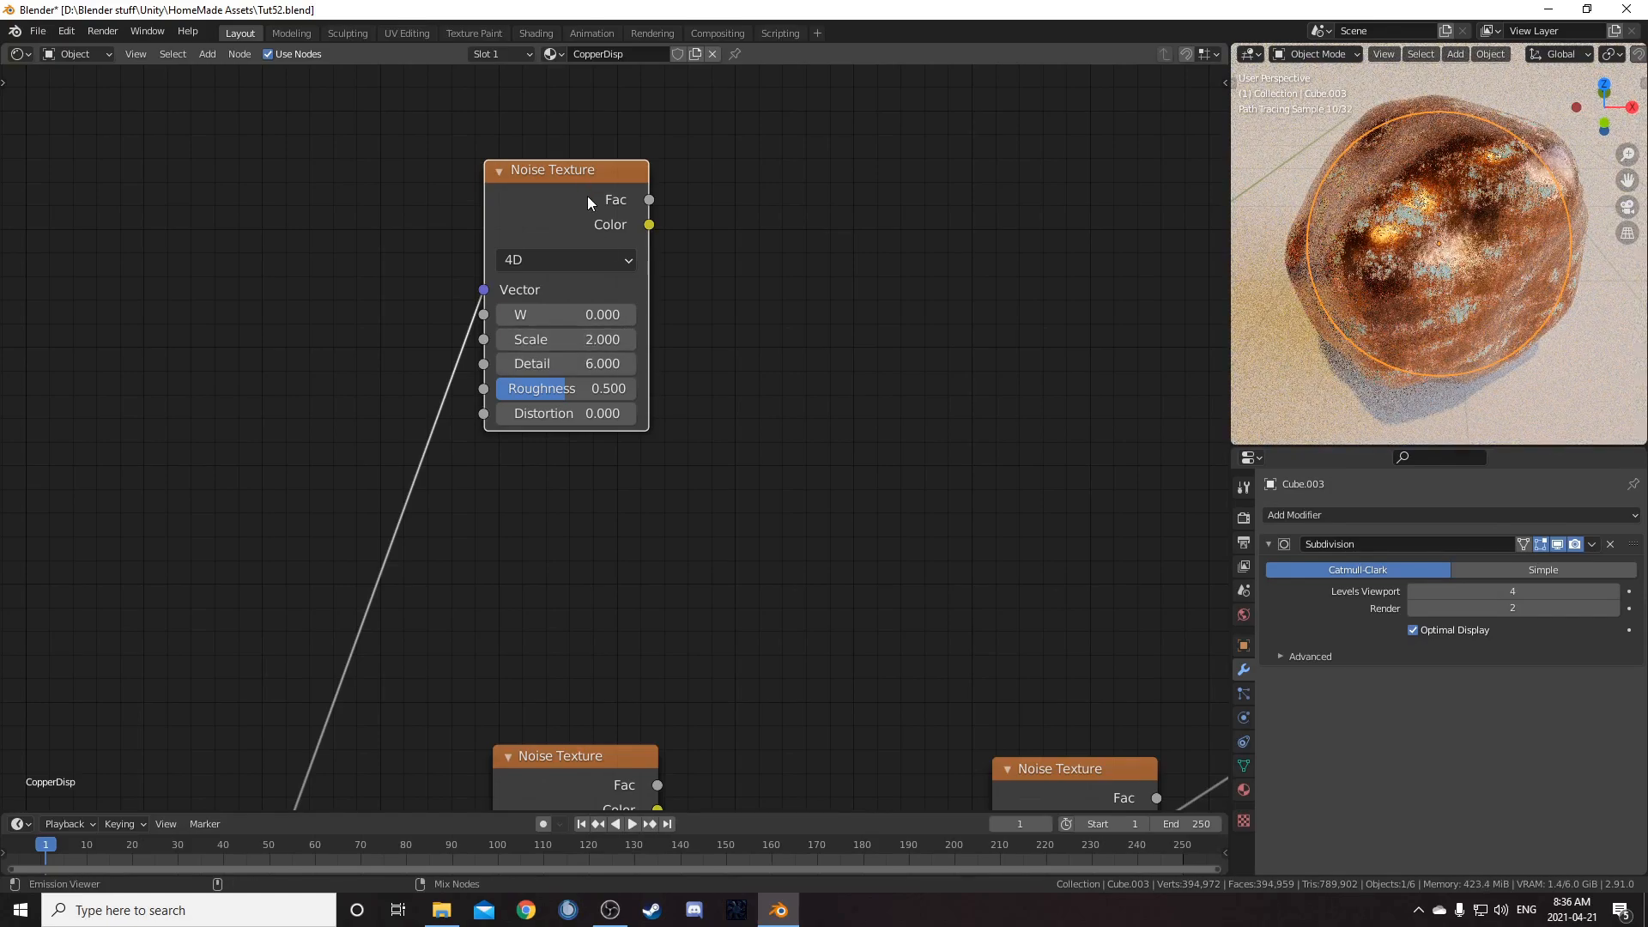
Step: Preview the upper 4D Noise Texture on the object and insert a ColorRamp after its Fac output
ctrl+shift+click(587, 196)
middle_drag(970, 317, 903, 339)
middle_drag(666, 397, 654, 443)
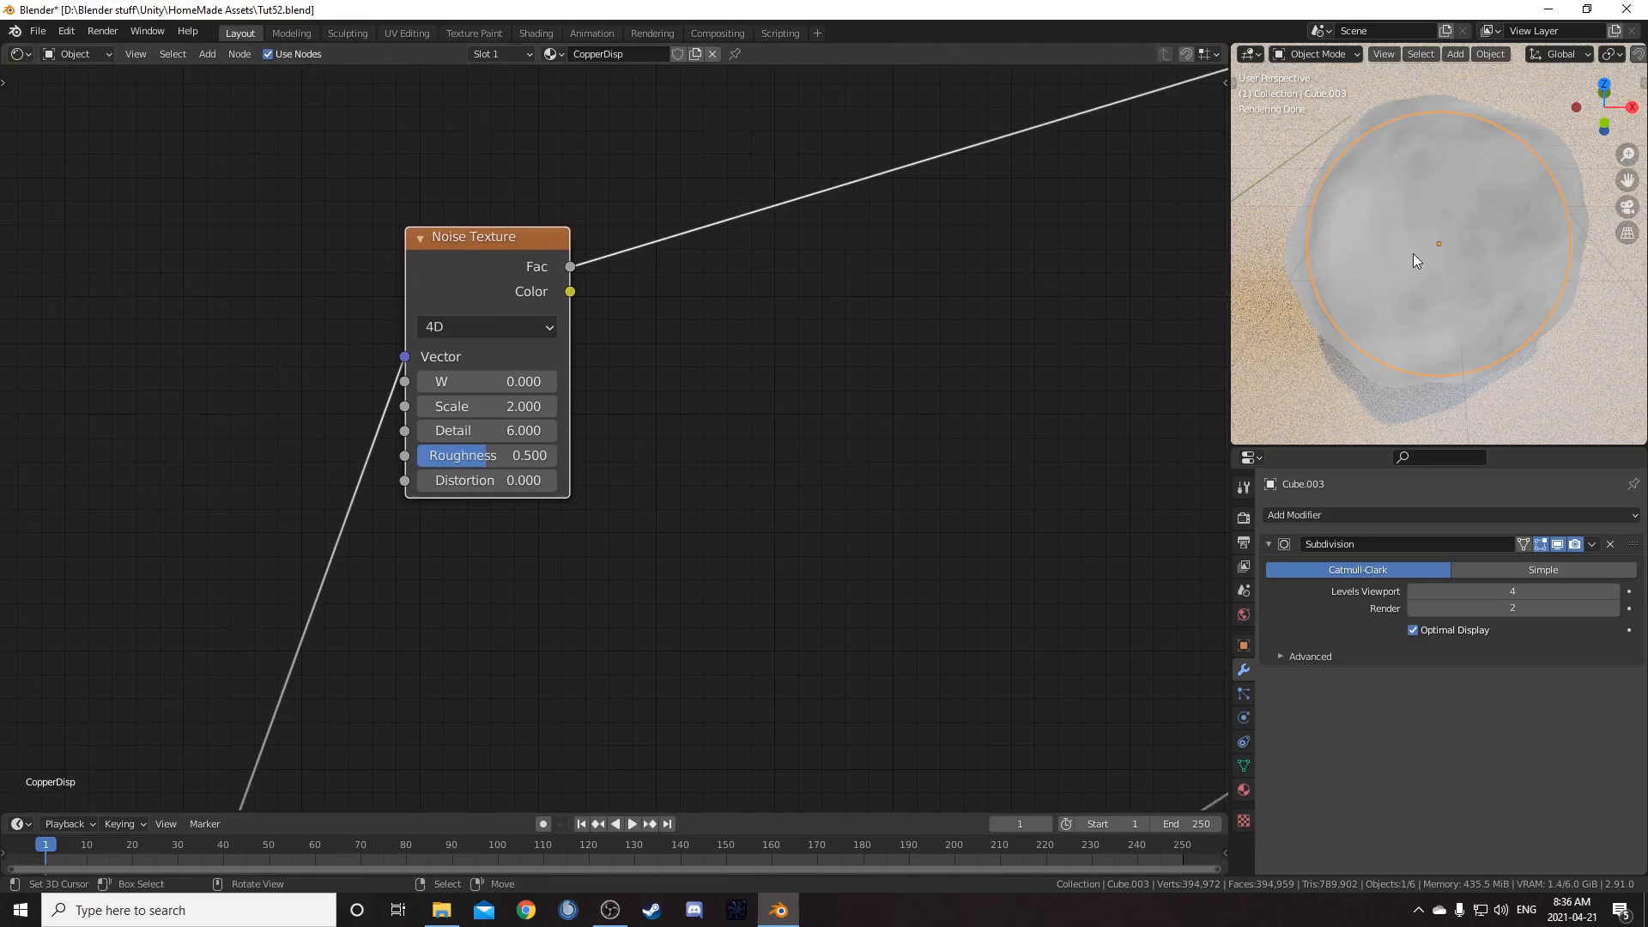
click(771, 446)
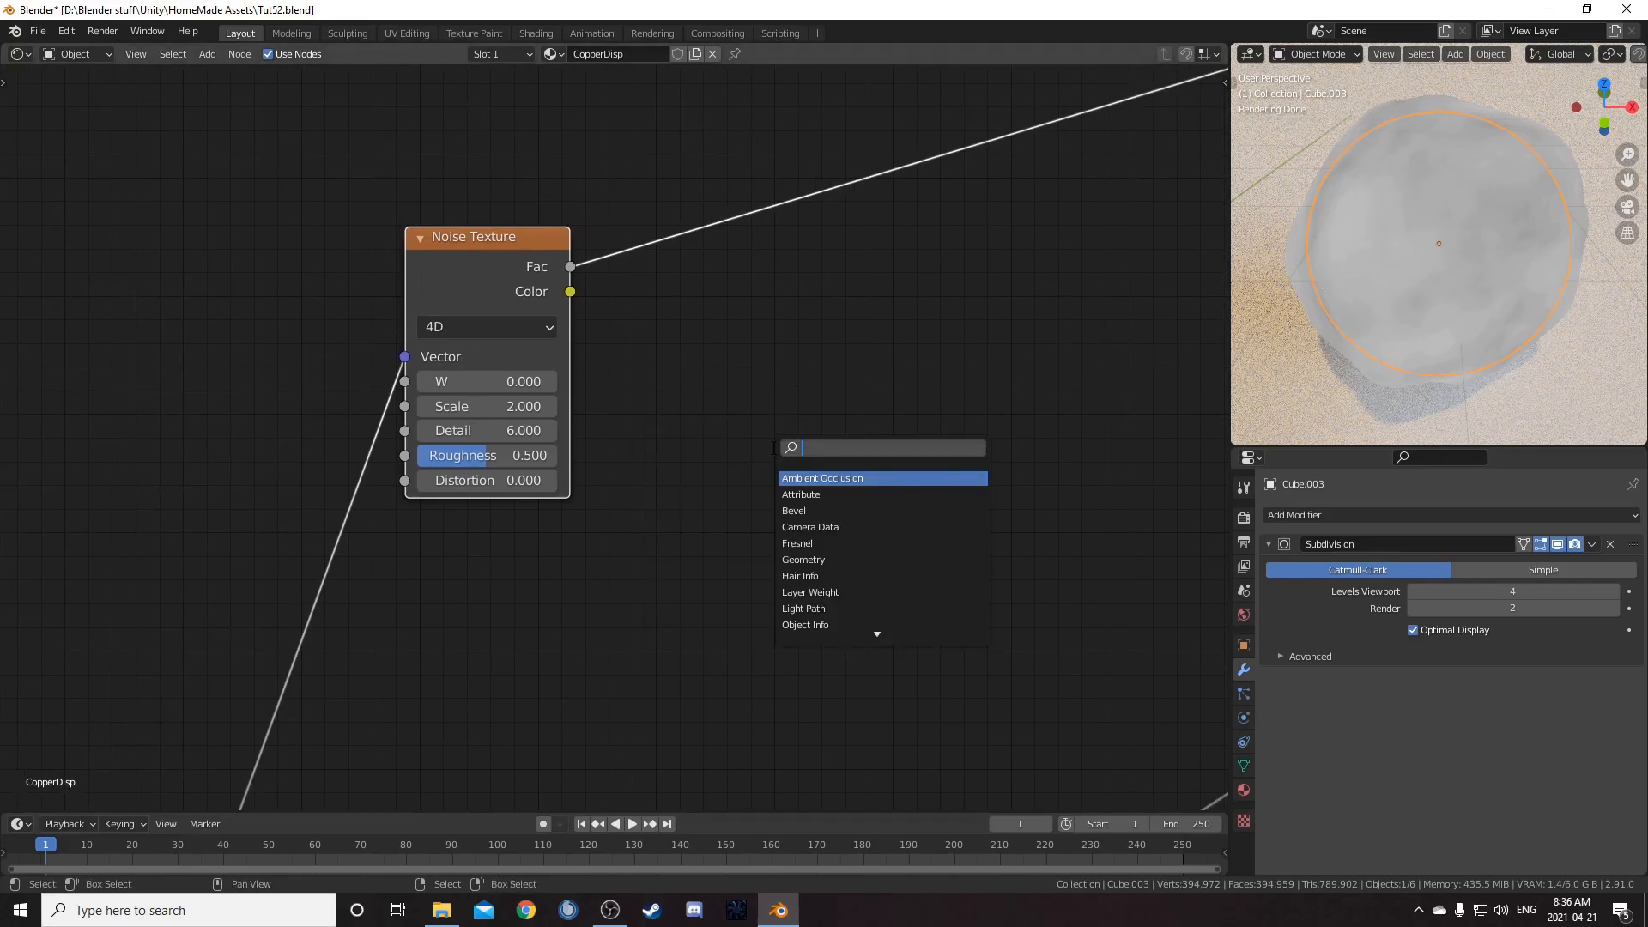
click(805, 495)
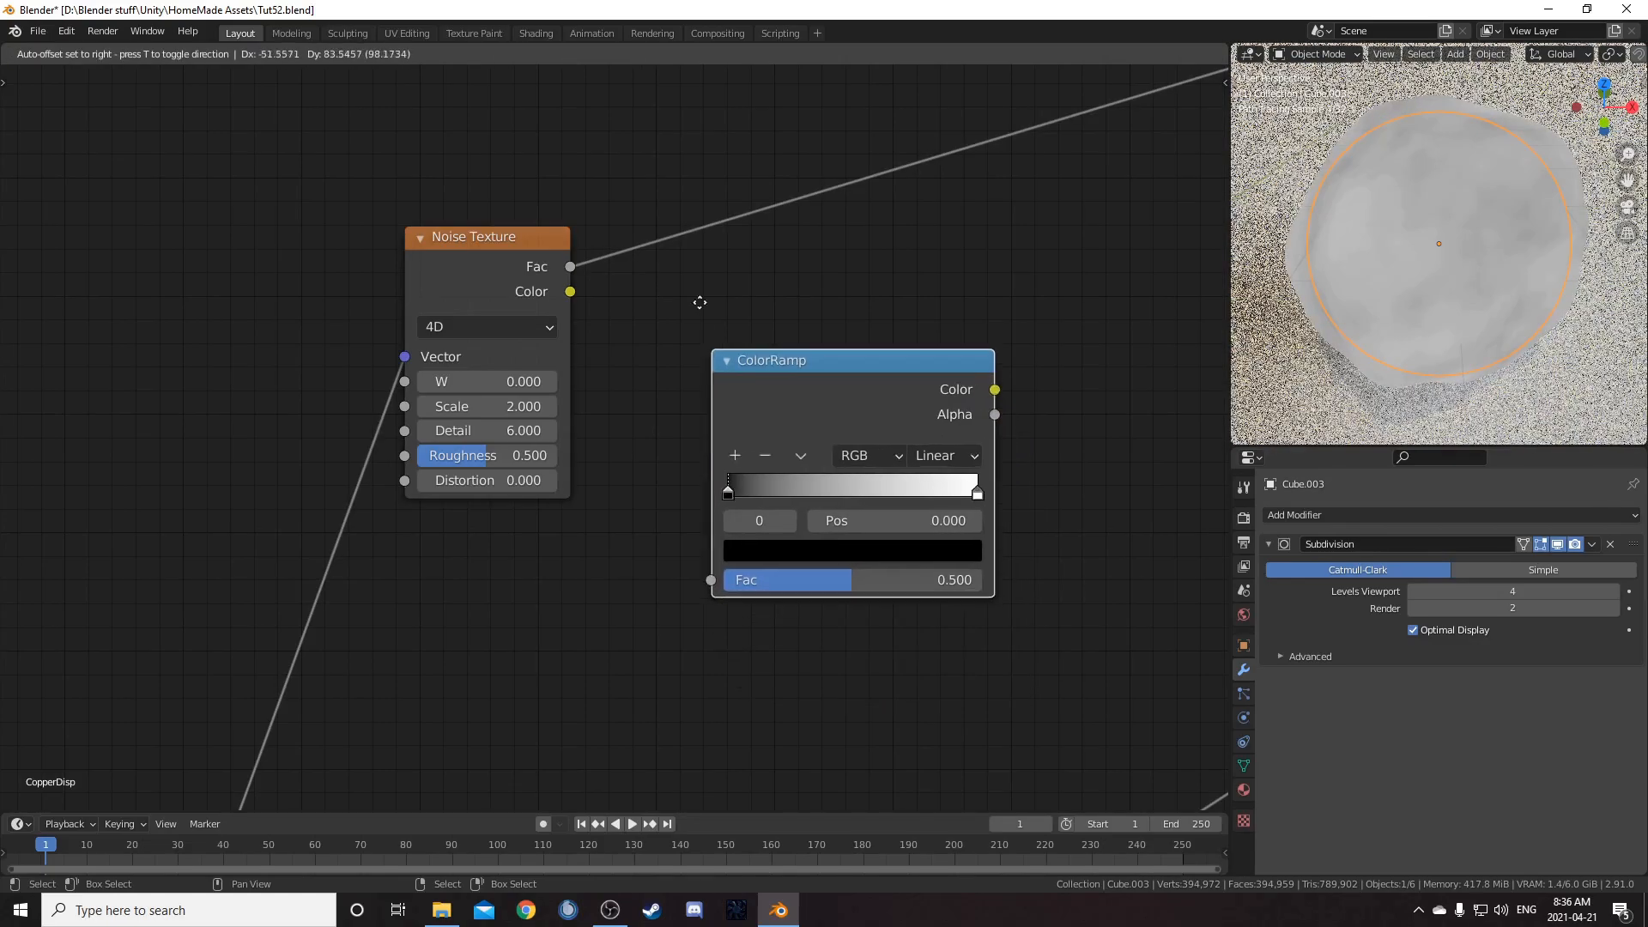
middle_drag(809, 623, 708, 570)
drag(738, 130, 757, 259)
scroll(637, 538, up, 1)
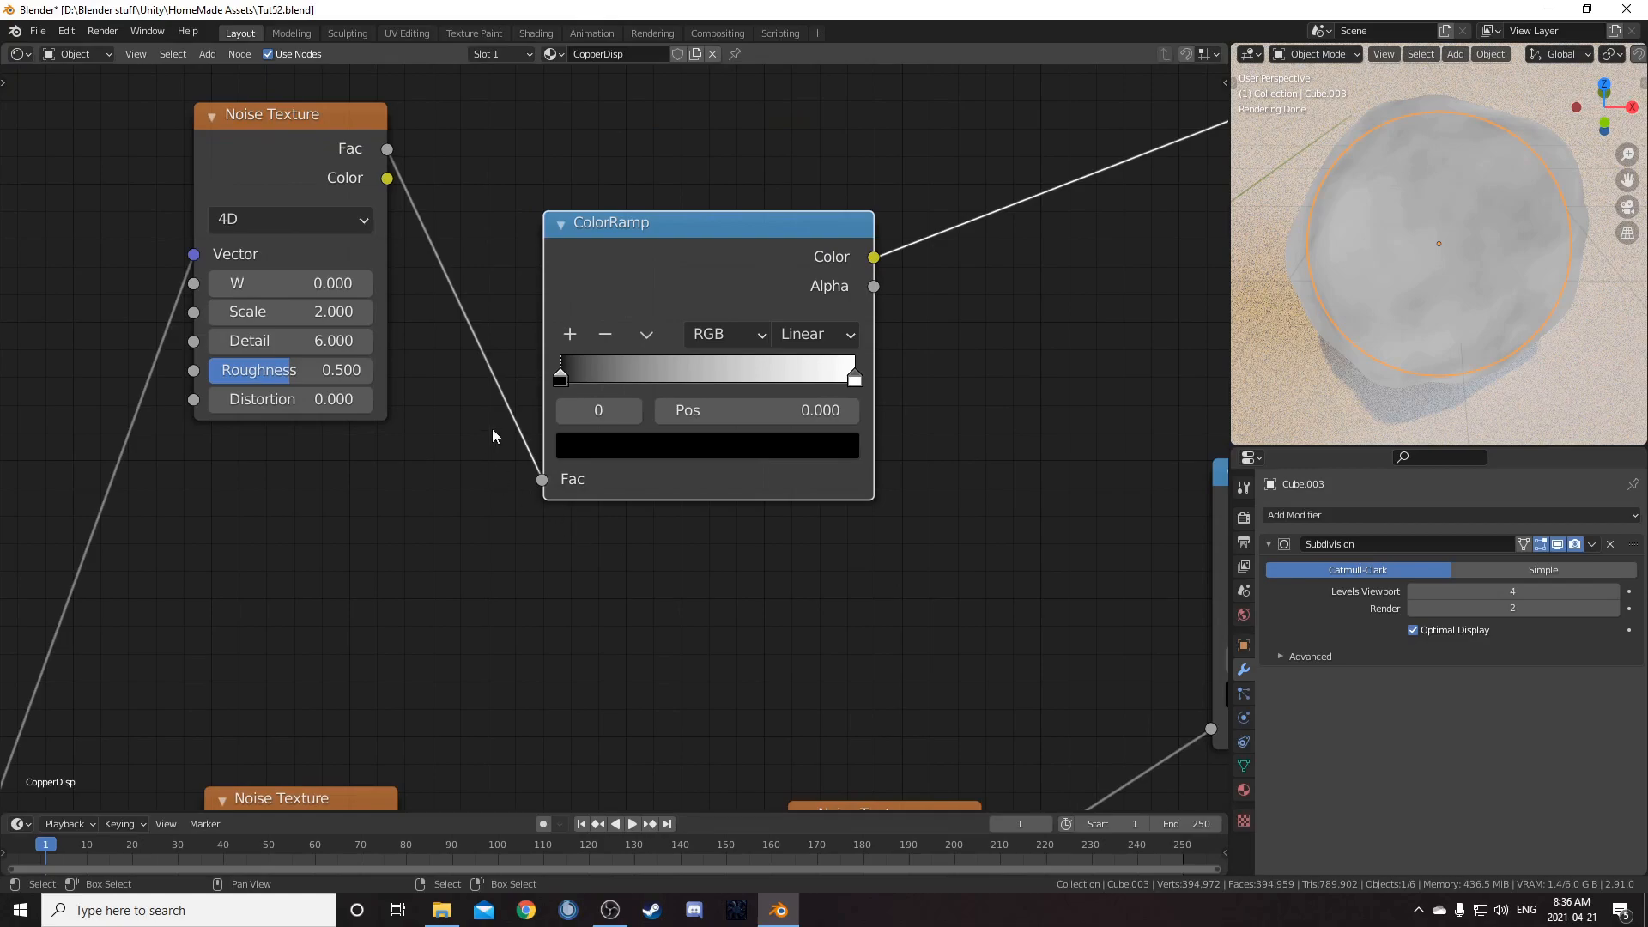
Step: Set the new ColorRamp's black stop to position 0.29 and its white stop to 0.45
click(725, 413)
text(.29)
key(Return)
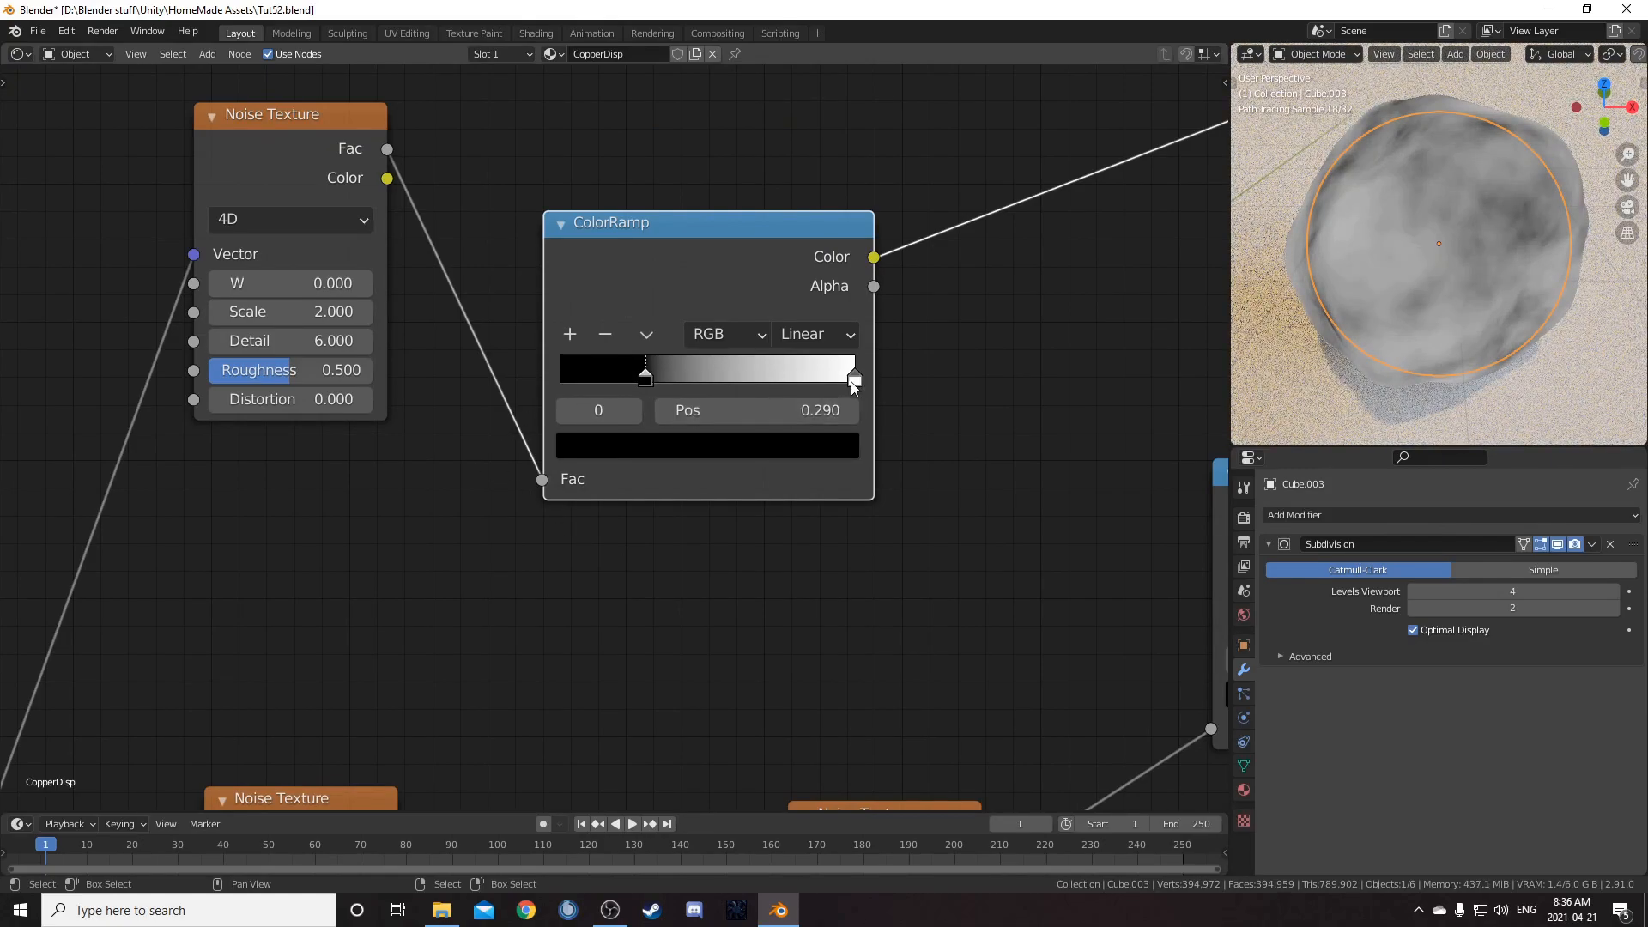
click(855, 380)
click(811, 409)
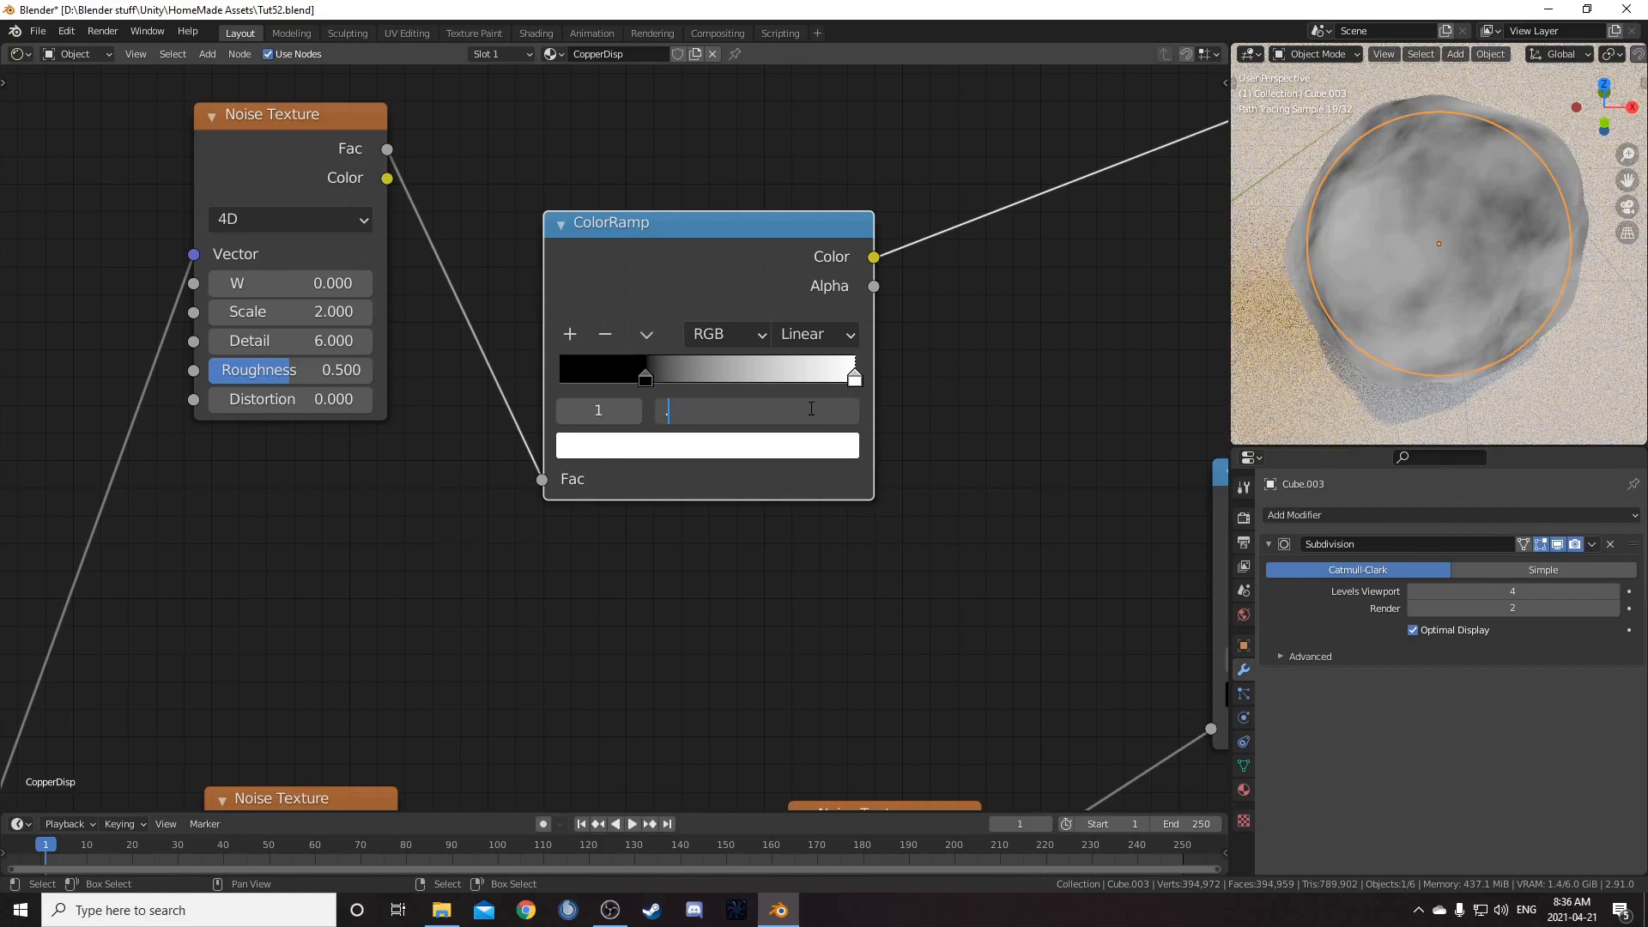
text(.45)
key(Return)
Step: Insert a Math node set to Add between the lower ColorRamp and the Displacement node's Height
scroll(800, 554, down, 7)
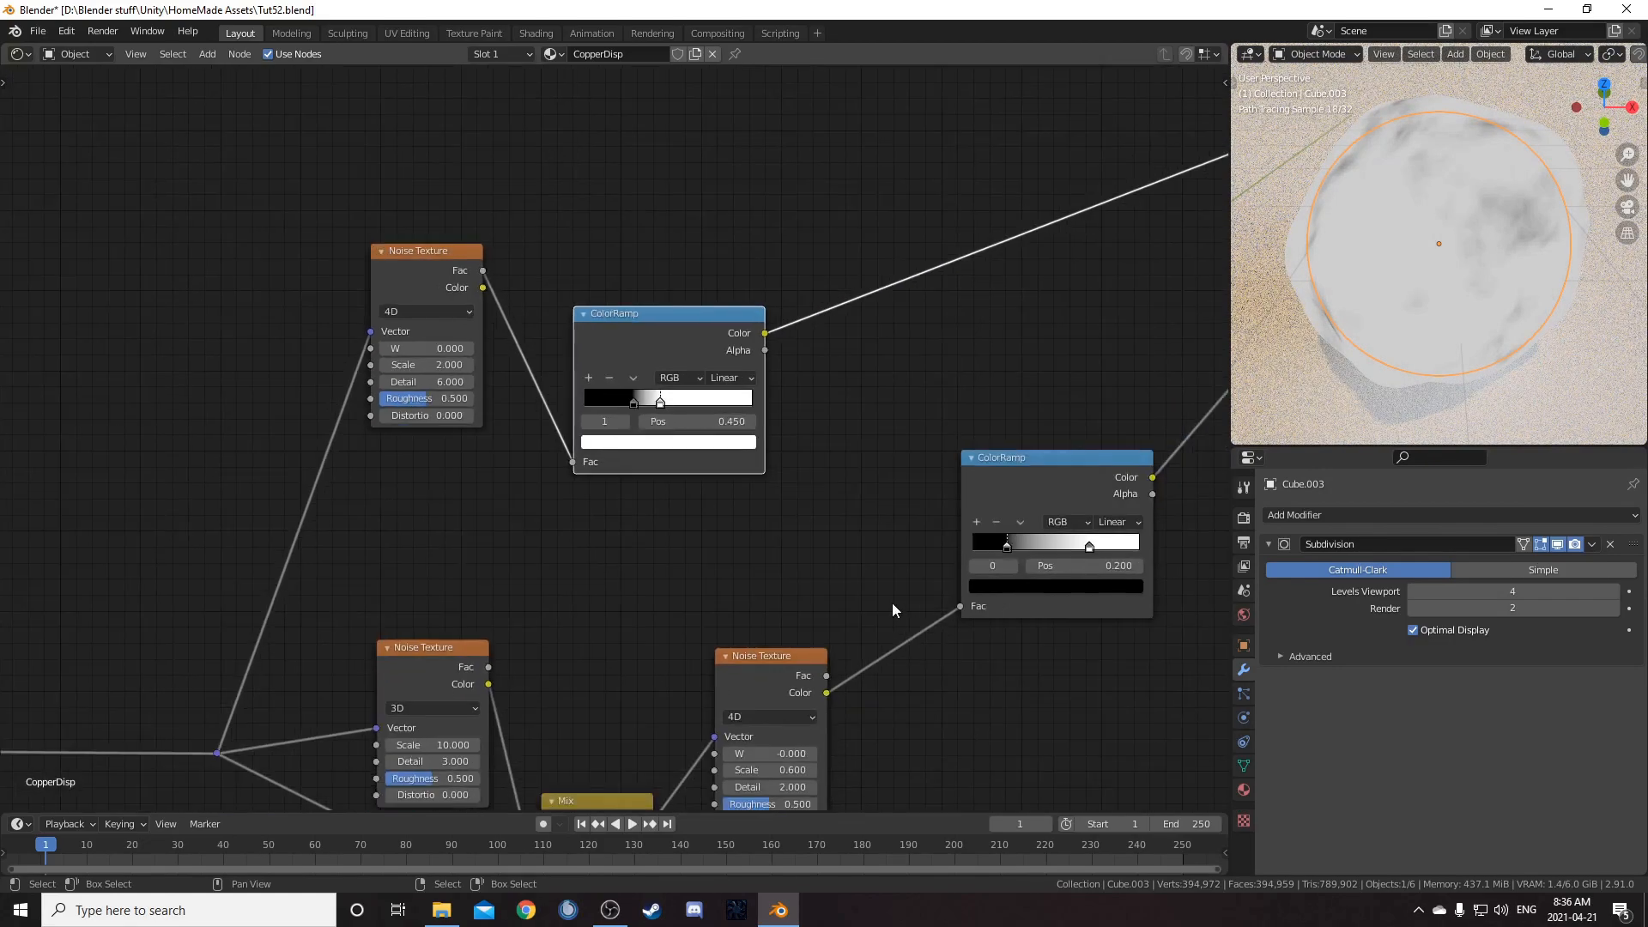
middle_drag(920, 674, 607, 580)
key(shift+a)
click(613, 601)
text(math)
key(Return)
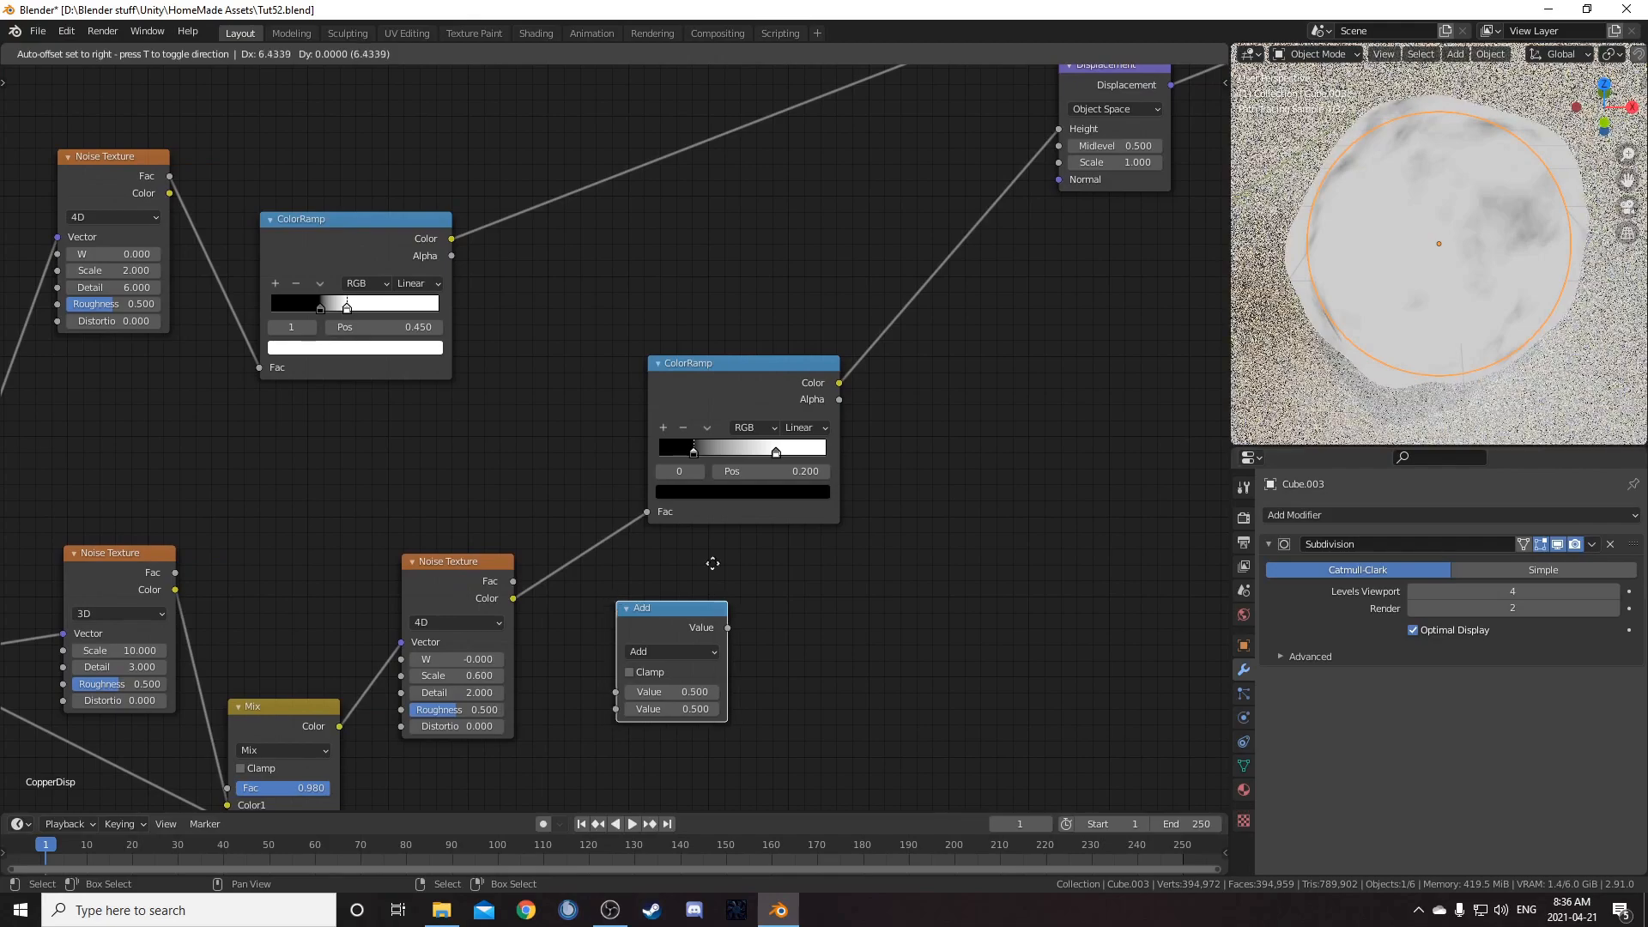
click(911, 270)
middle_drag(1006, 433, 883, 519)
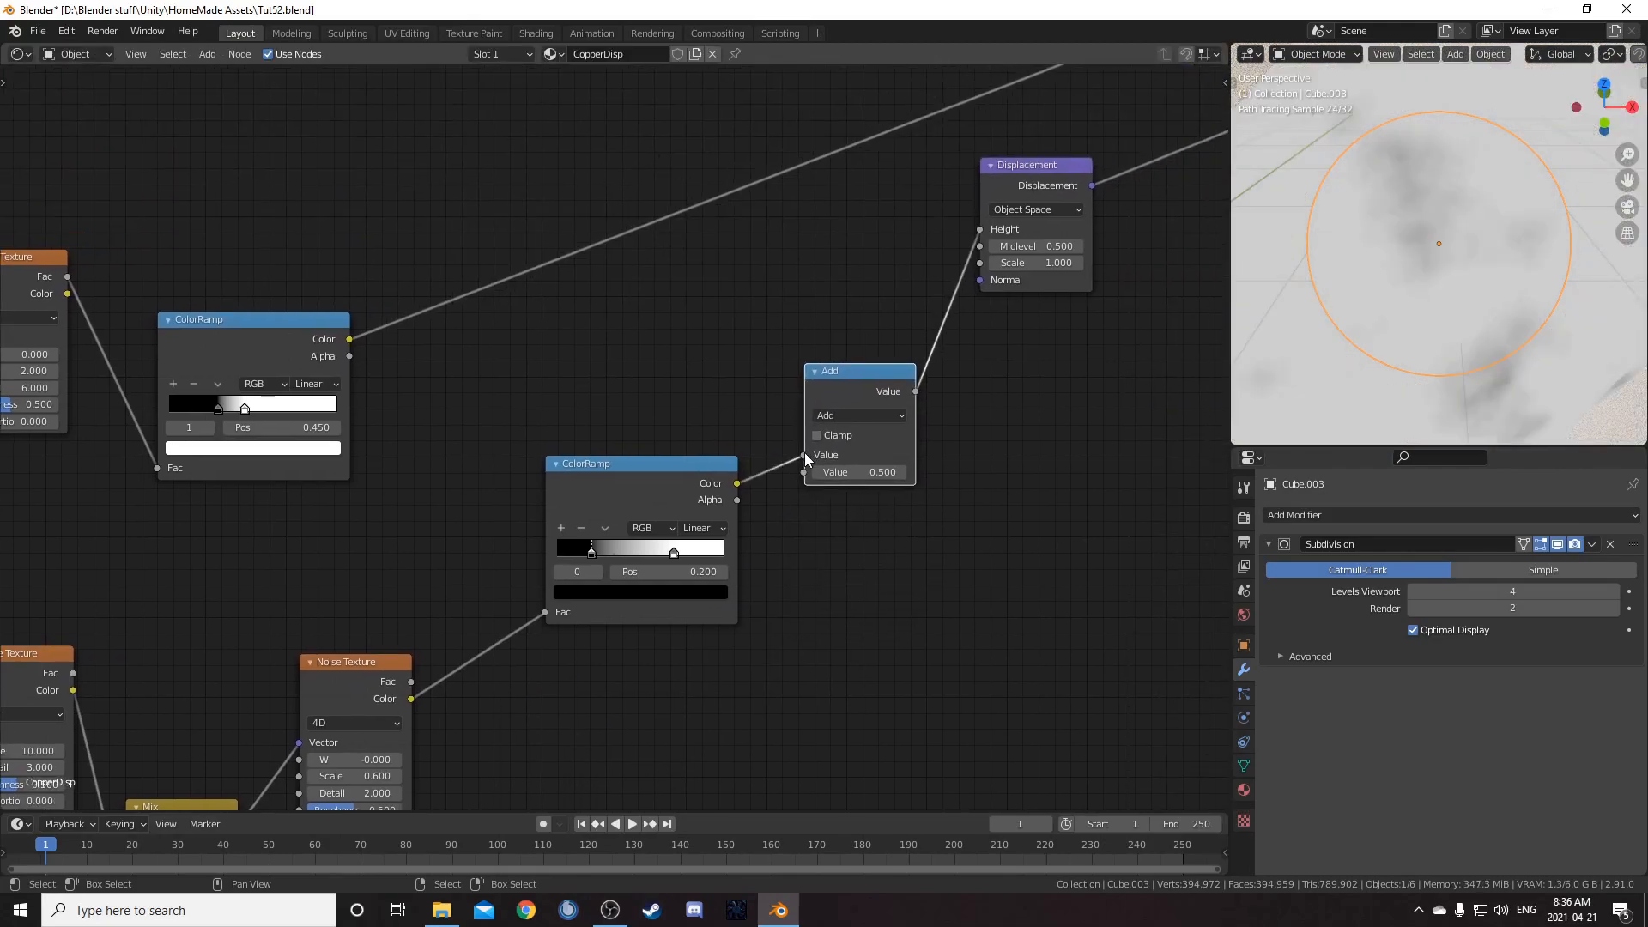
Step: Move the lower ColorRamp's link to the Add node's second value and connect the upper ColorRamp's Color to the first
drag(805, 453, 804, 472)
scroll(1330, 231, down, 2)
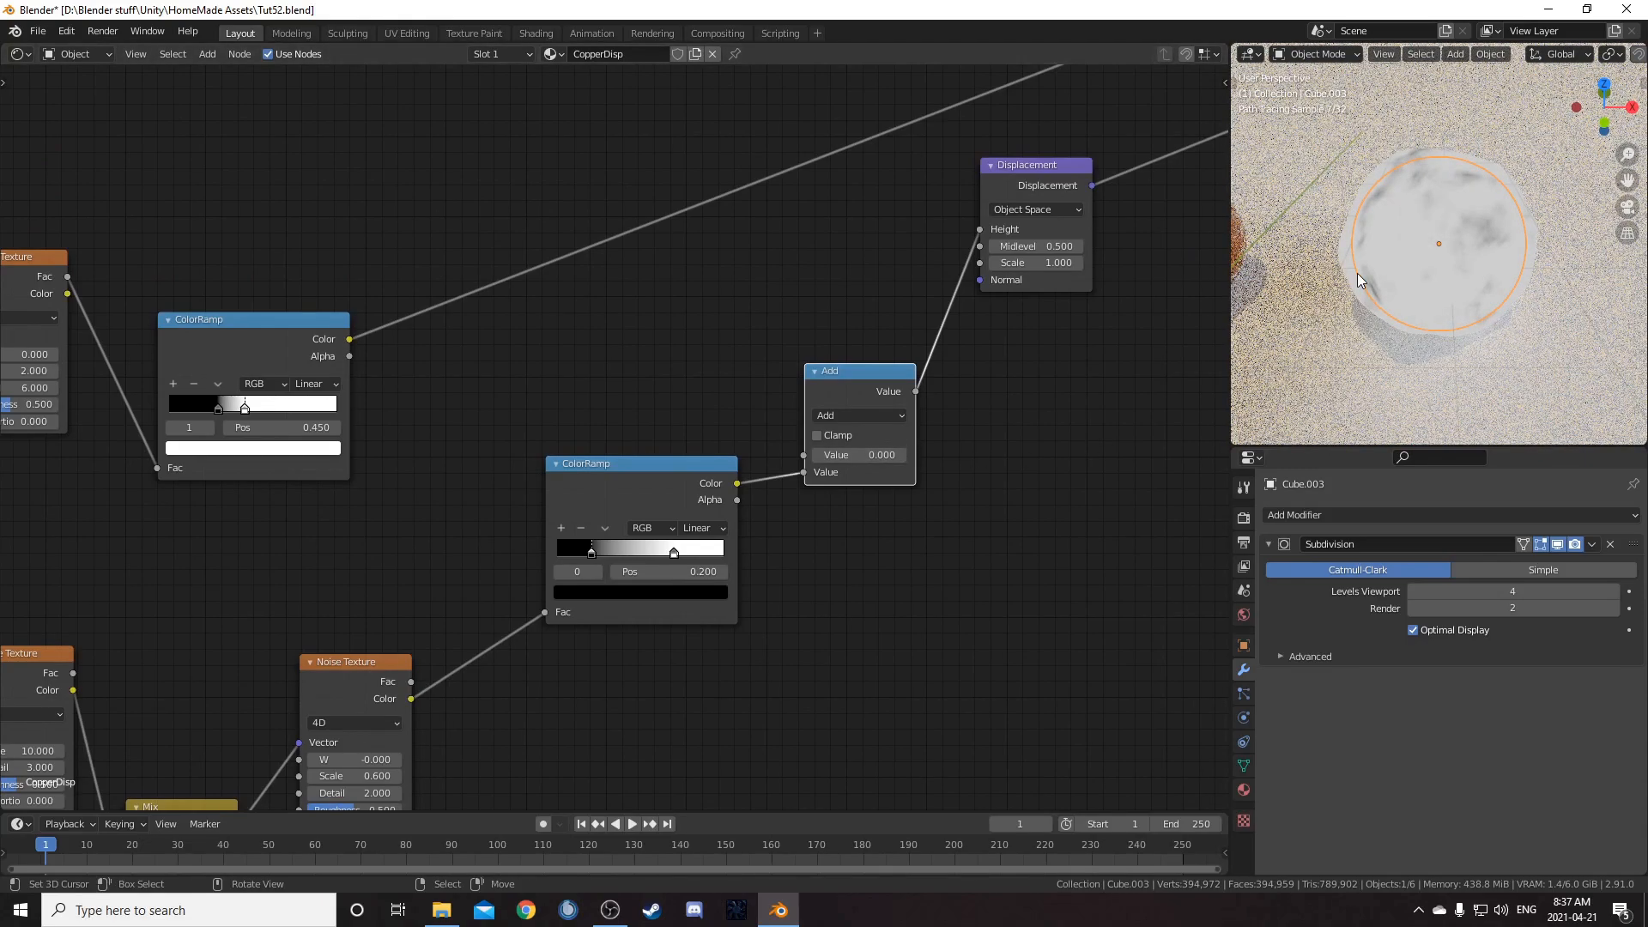
drag(349, 339, 803, 455)
drag(249, 326, 361, 263)
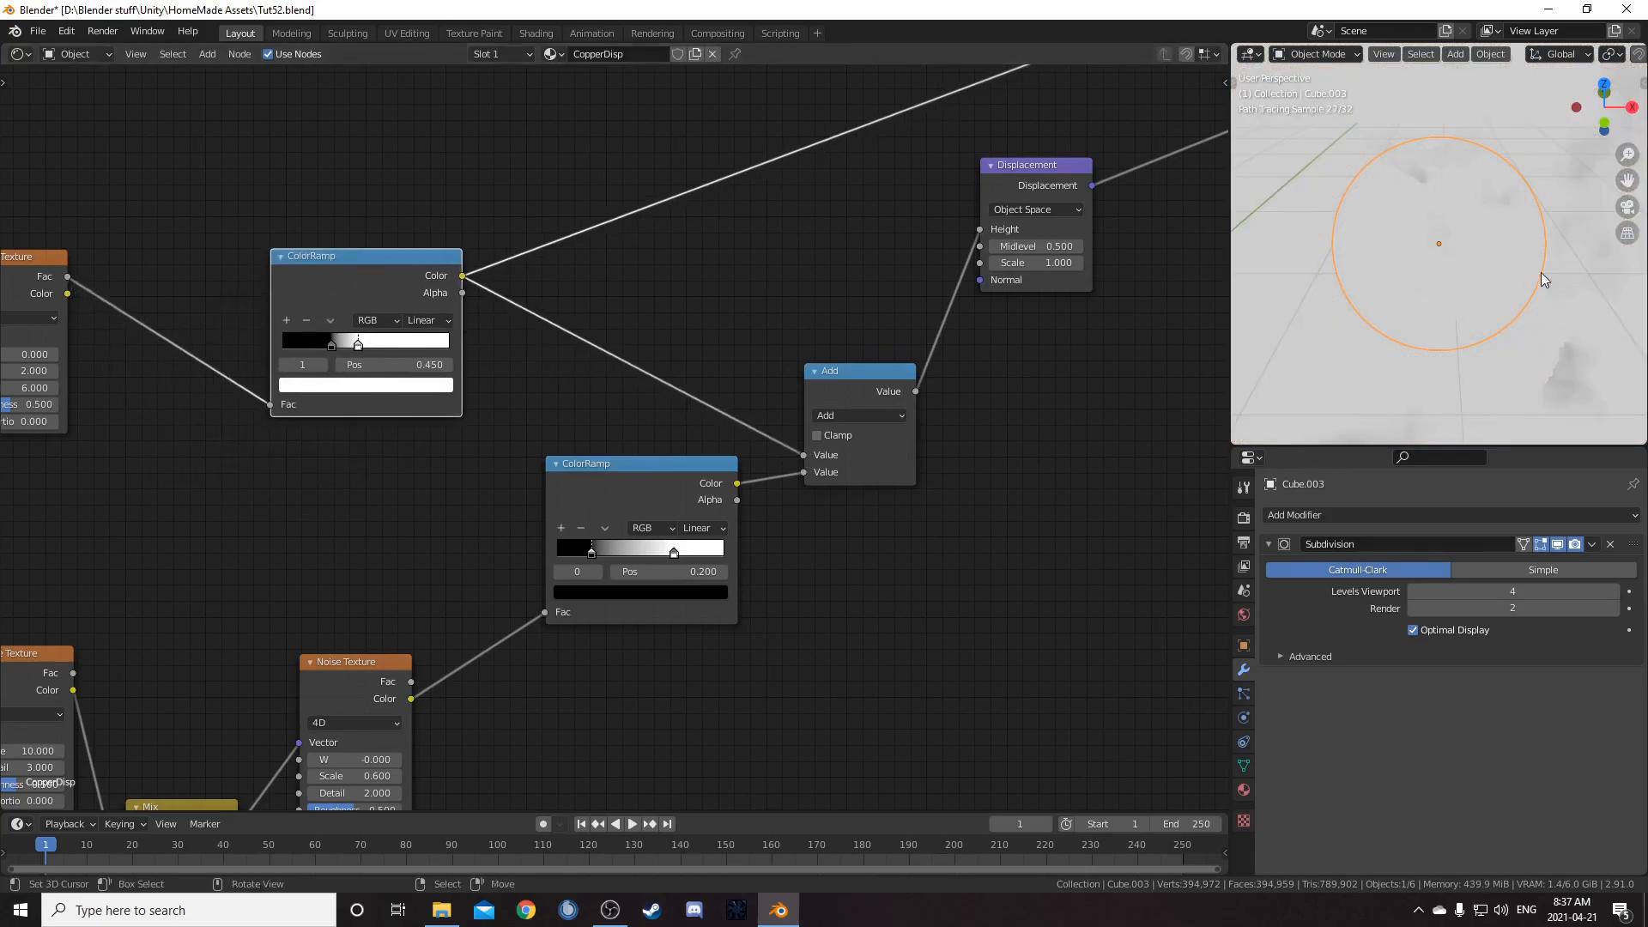
middle_drag(1473, 295, 1378, 233)
middle_drag(1473, 299, 1494, 331)
middle_drag(749, 361, 674, 375)
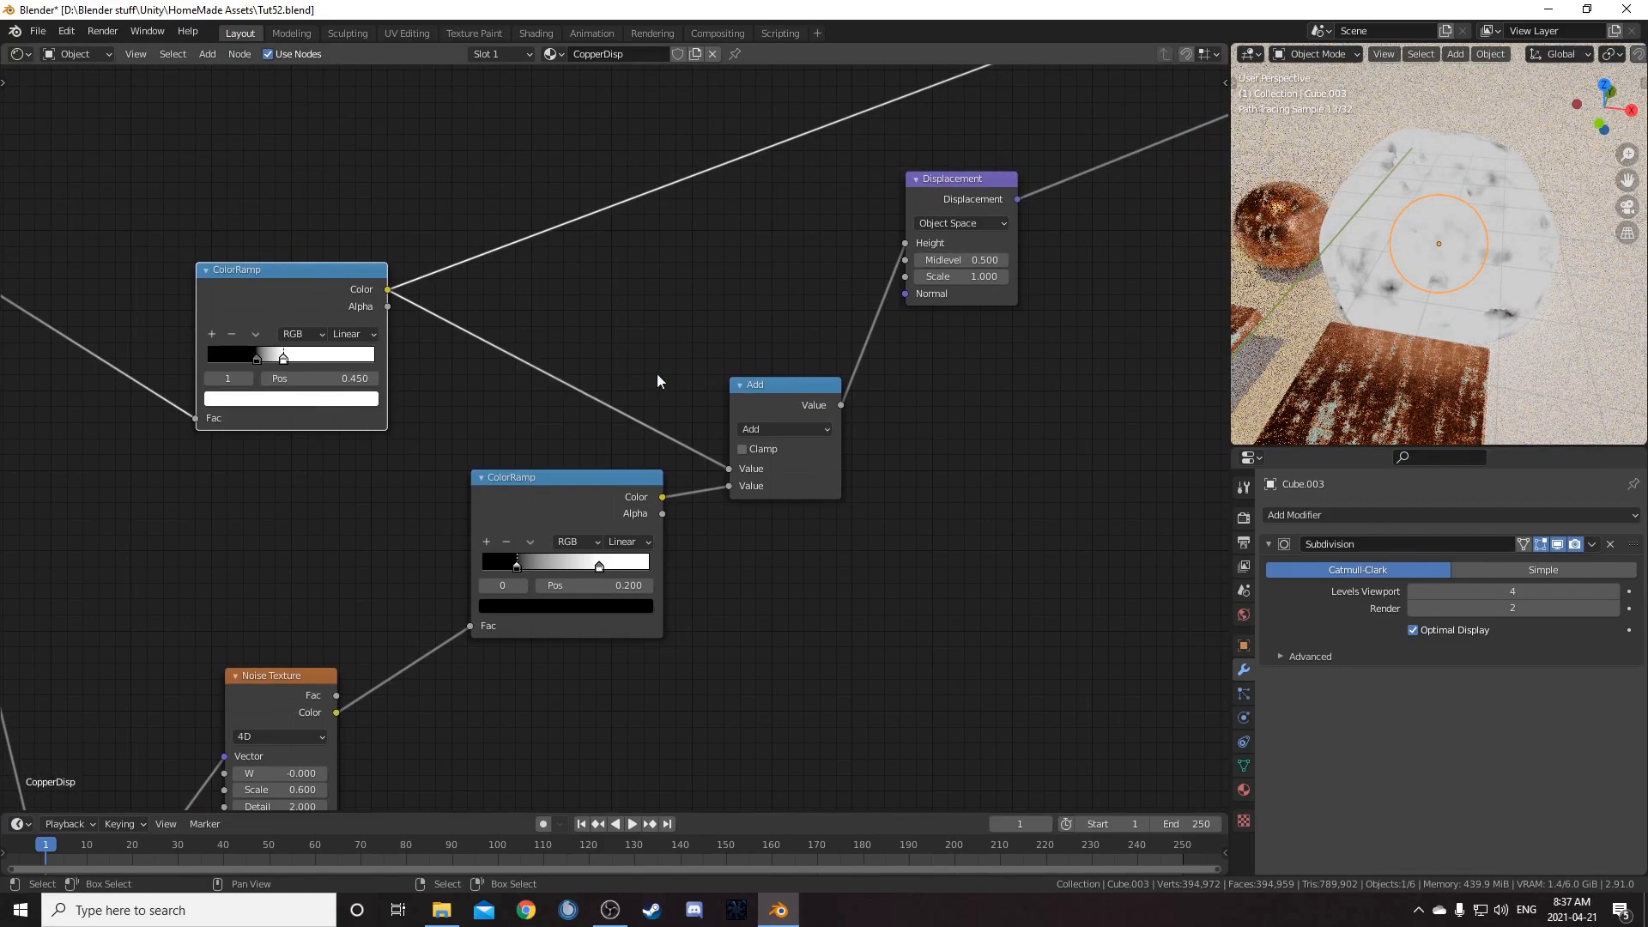
drag(270, 311, 298, 273)
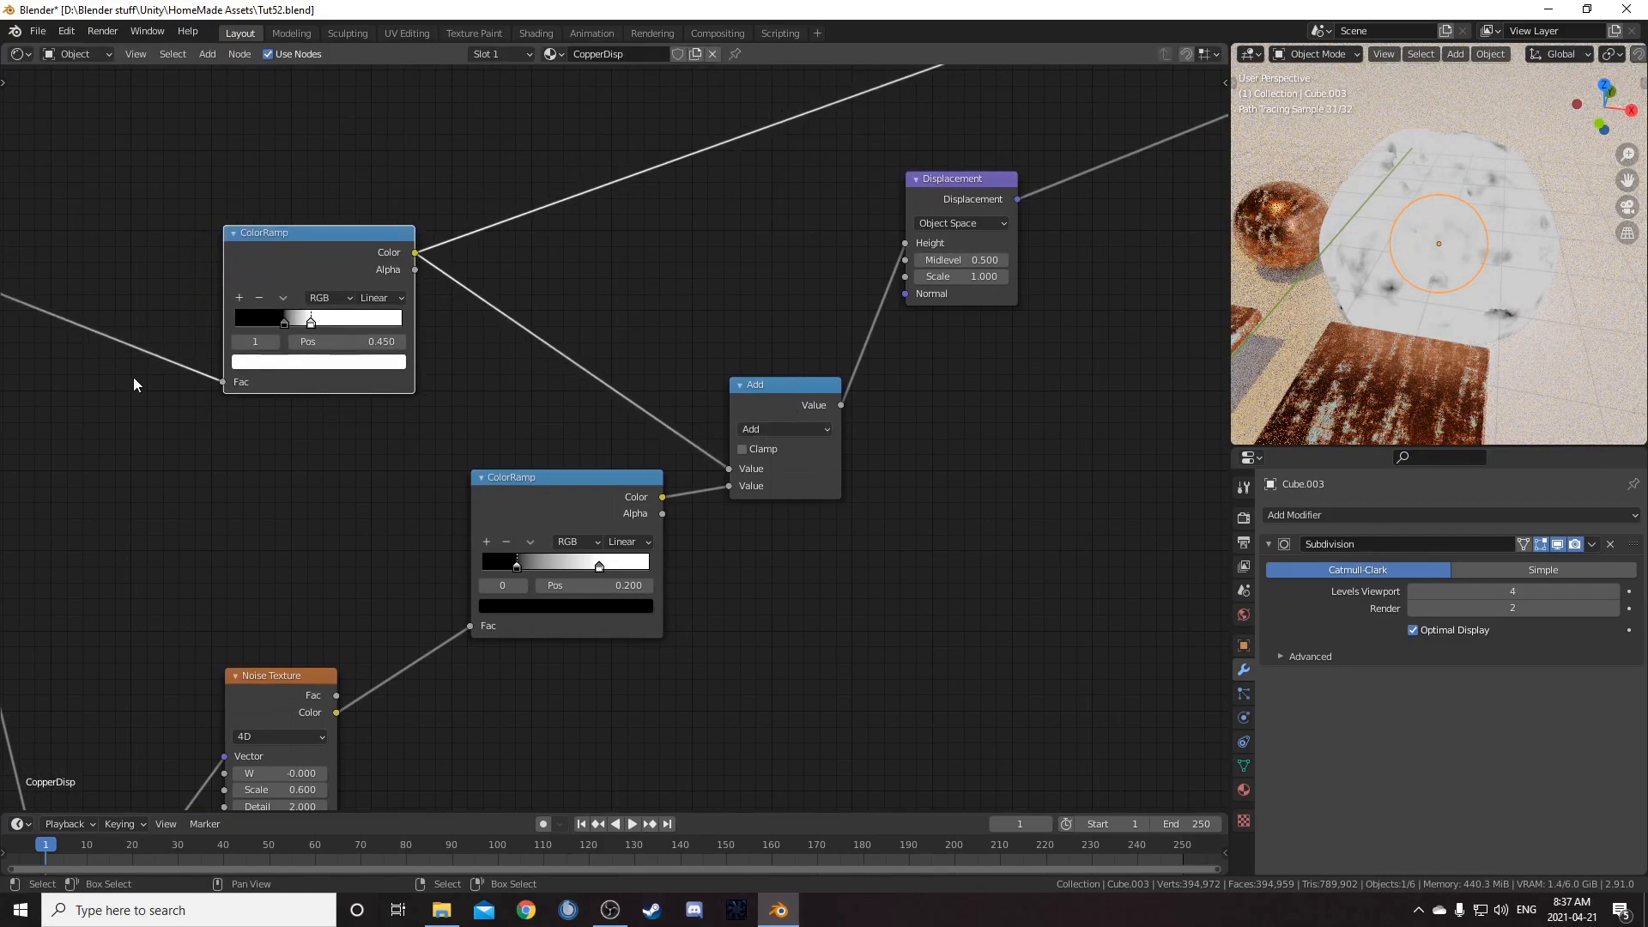
Step: Duplicate the Add node and insert the copy between the upper ColorRamp and the Add node's first value
click(799, 400)
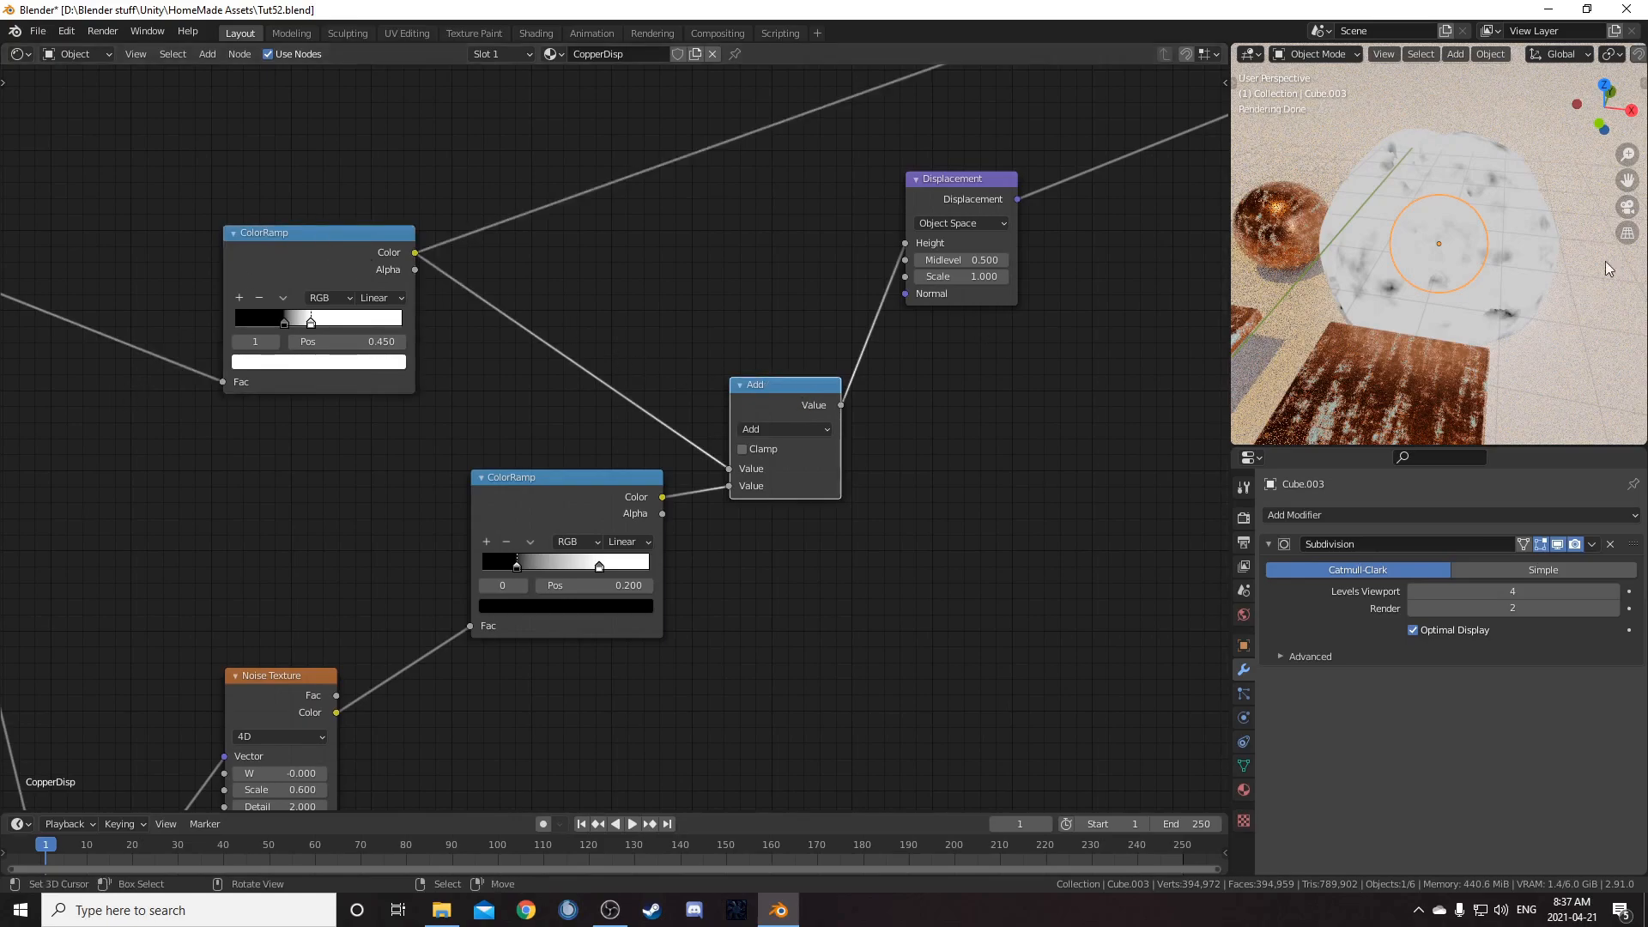
key(shift+d)
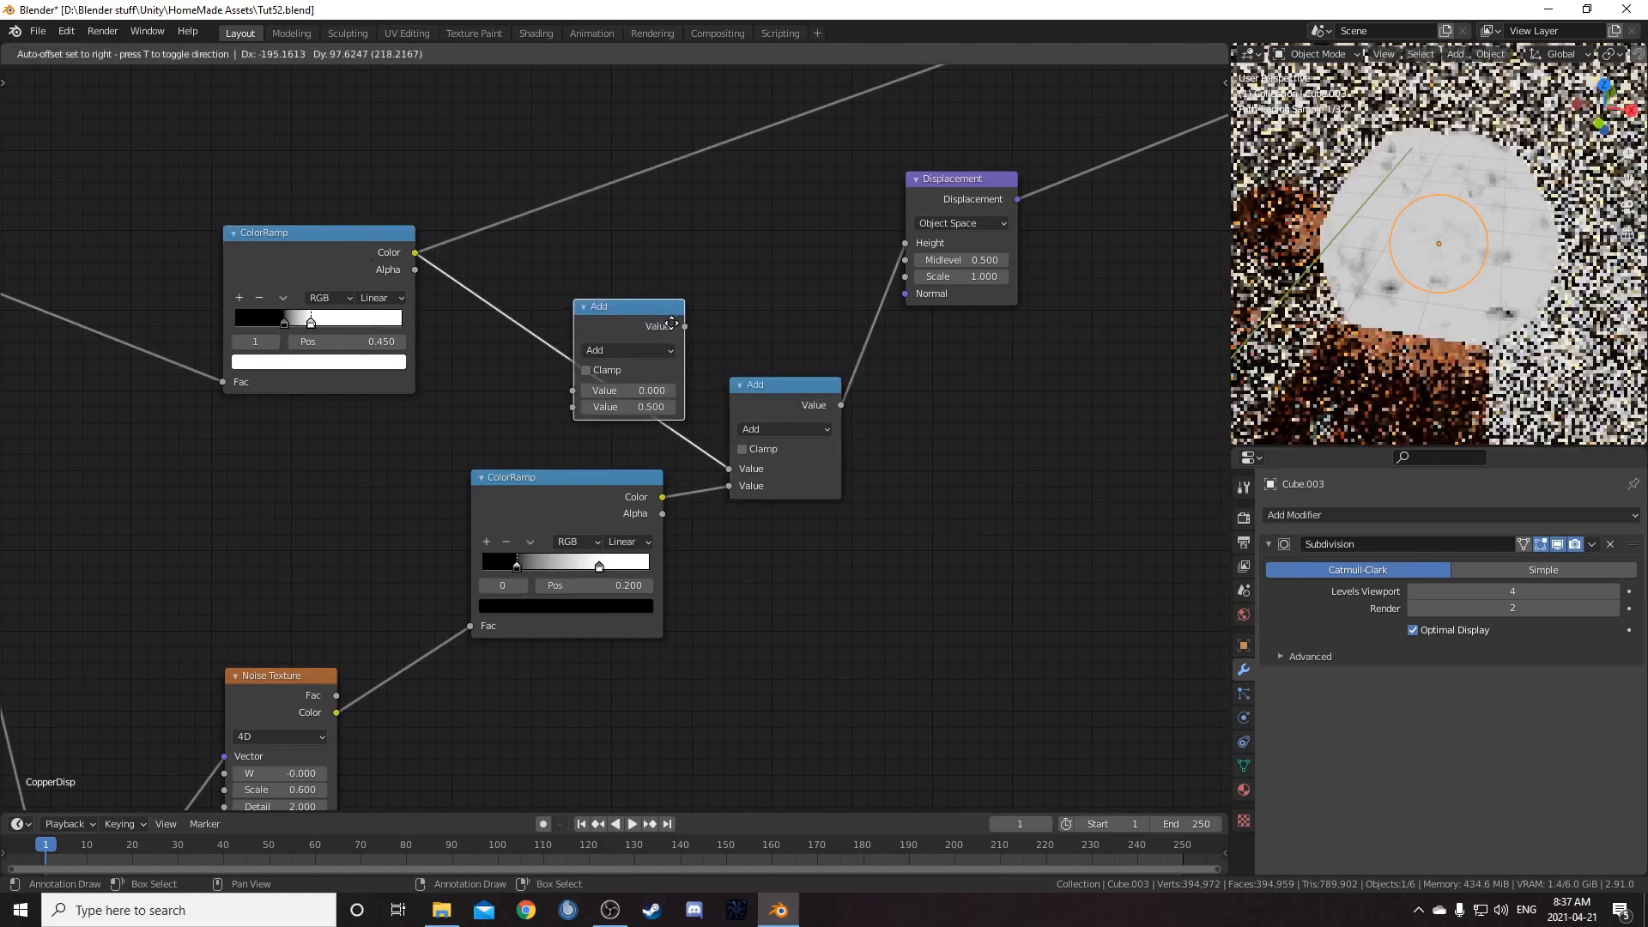
click(650, 309)
scroll(637, 468, up, 2)
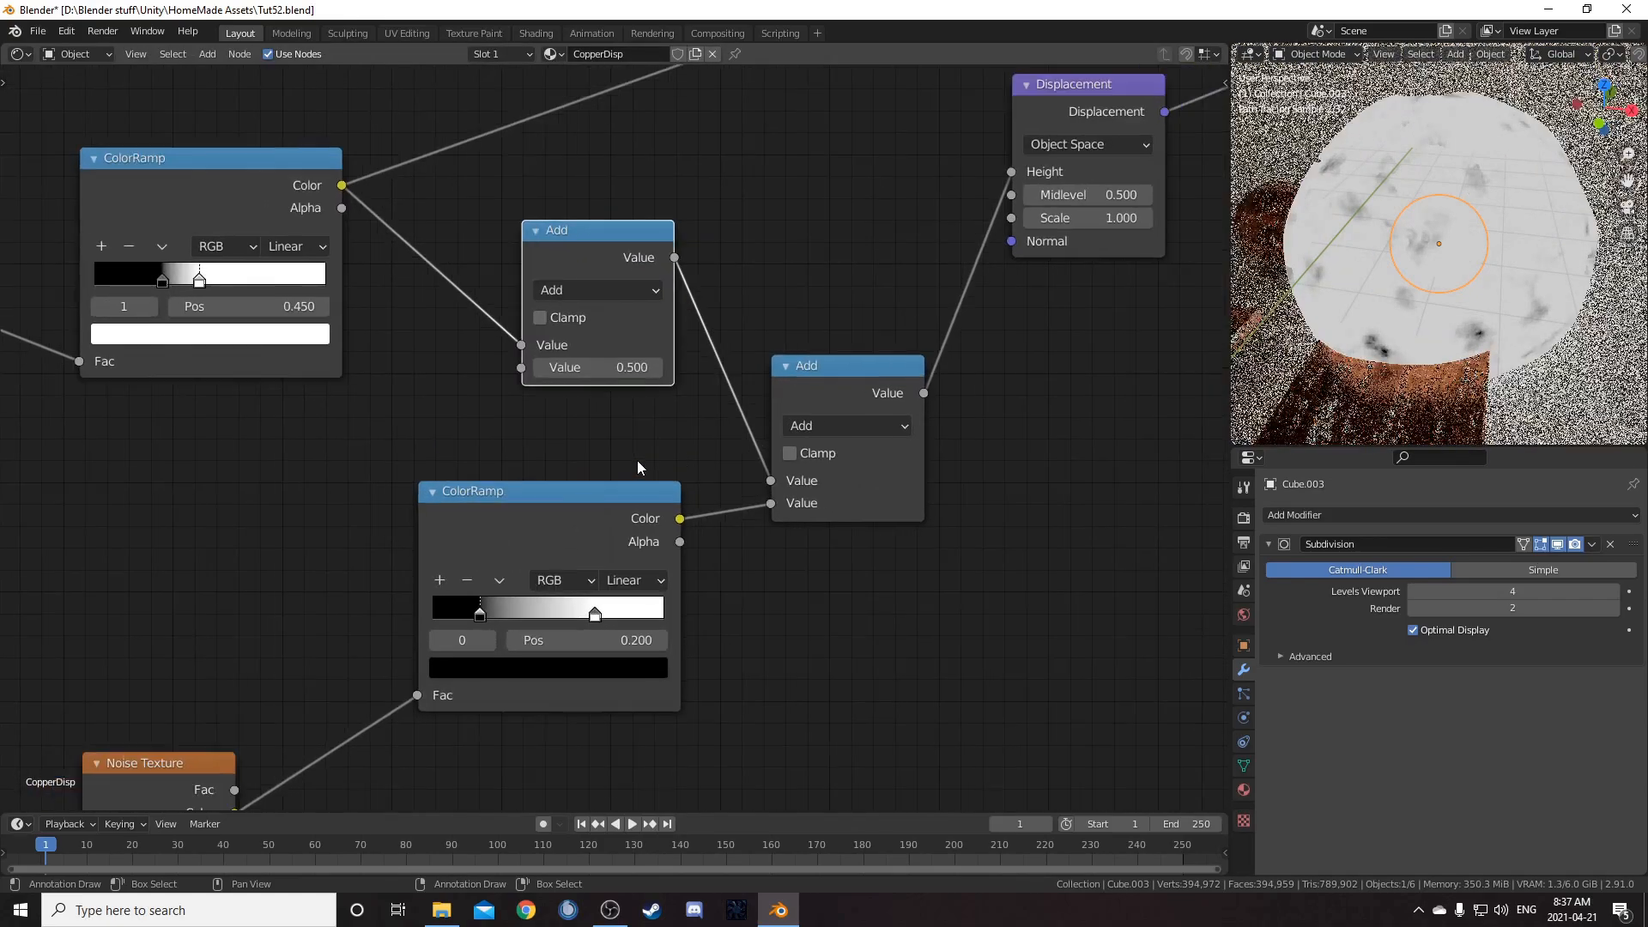
Step: Change the inserted Math node's operation to Multiply and set its second value to 0.11
middle_drag(637, 468, 758, 534)
click(705, 357)
click(678, 466)
click(725, 435)
text(0.5)
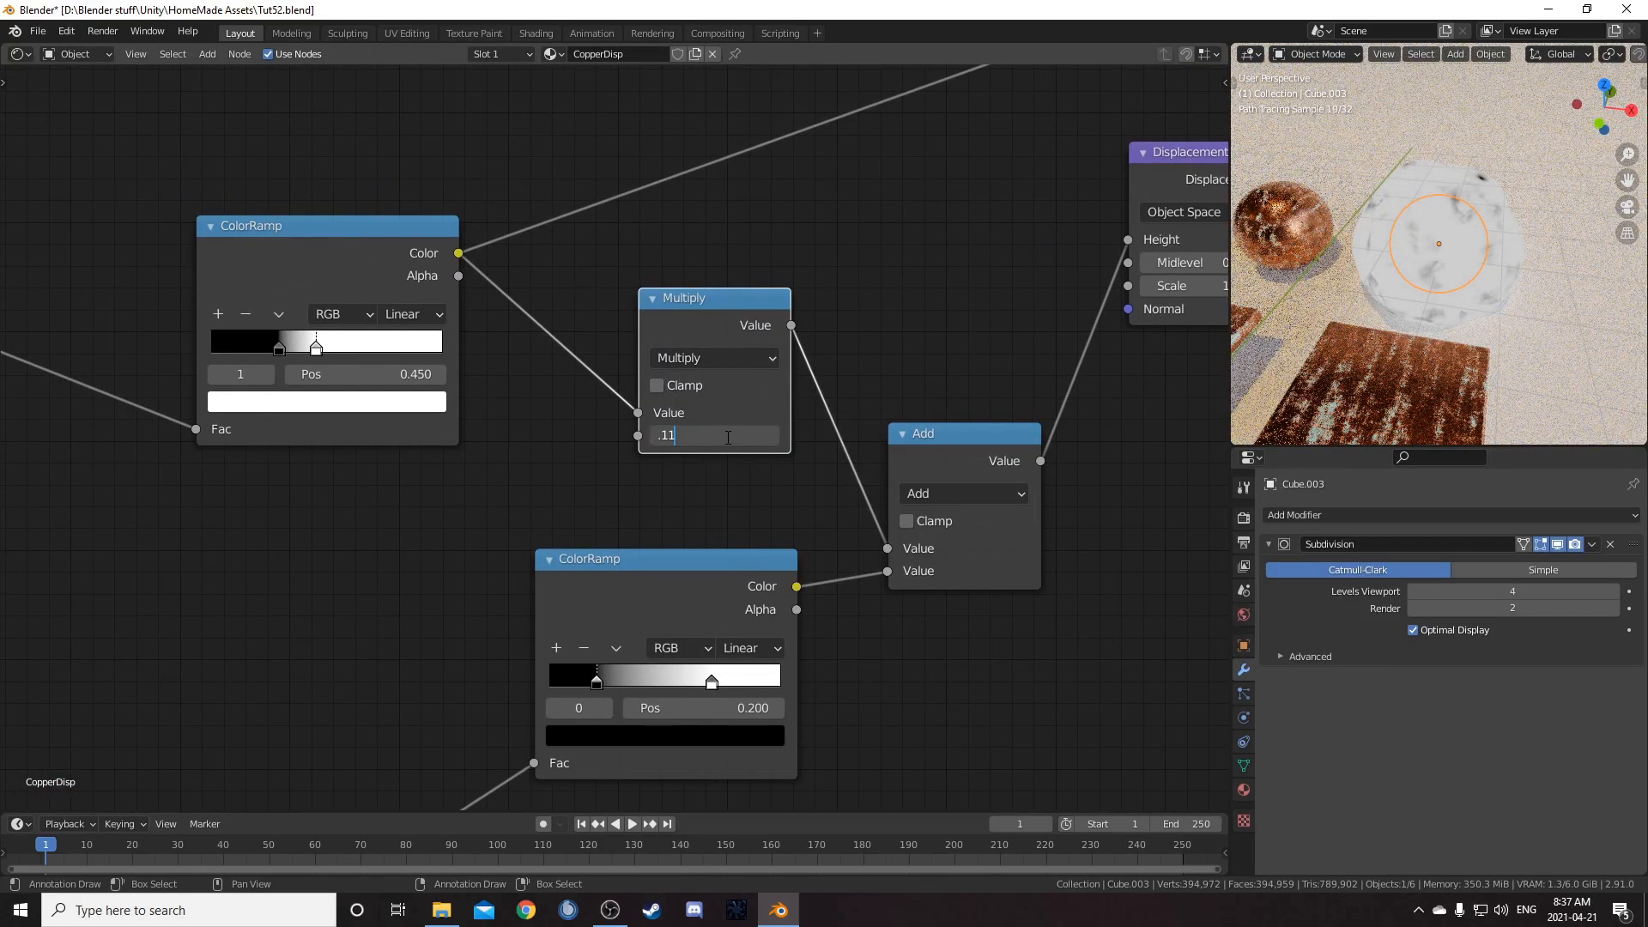
Step: Route the copper Principled BSDF back to the Material Output's surface to preview the full material
scroll(673, 450, down, 6)
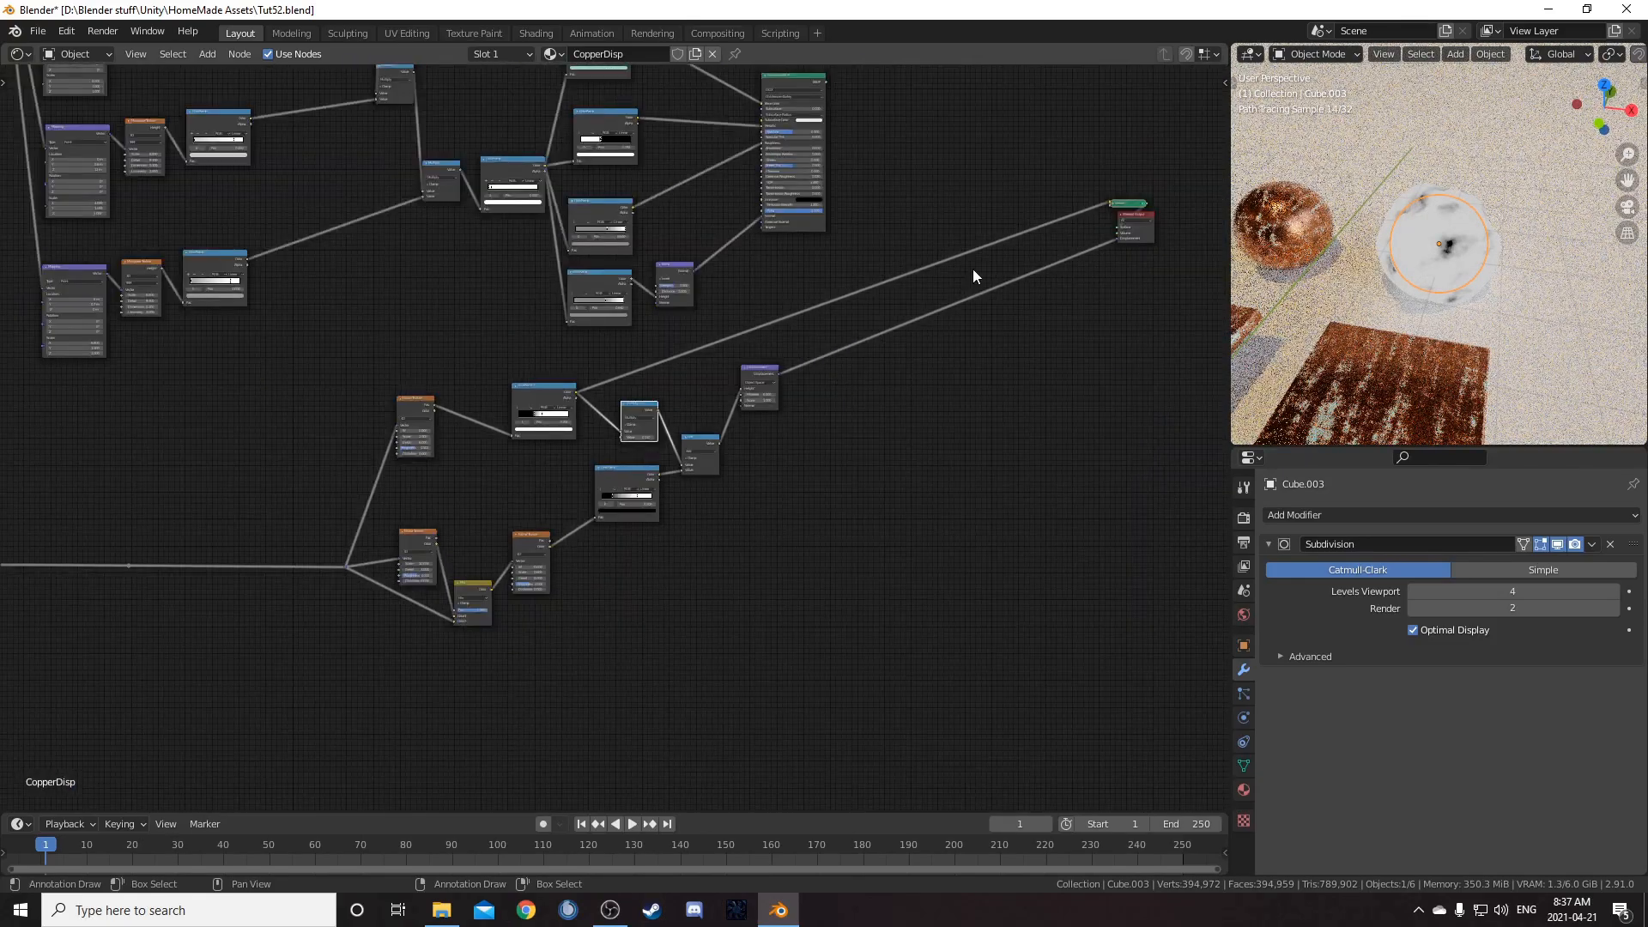
ctrl+shift+click(714, 191)
scroll(1506, 311, up, 5)
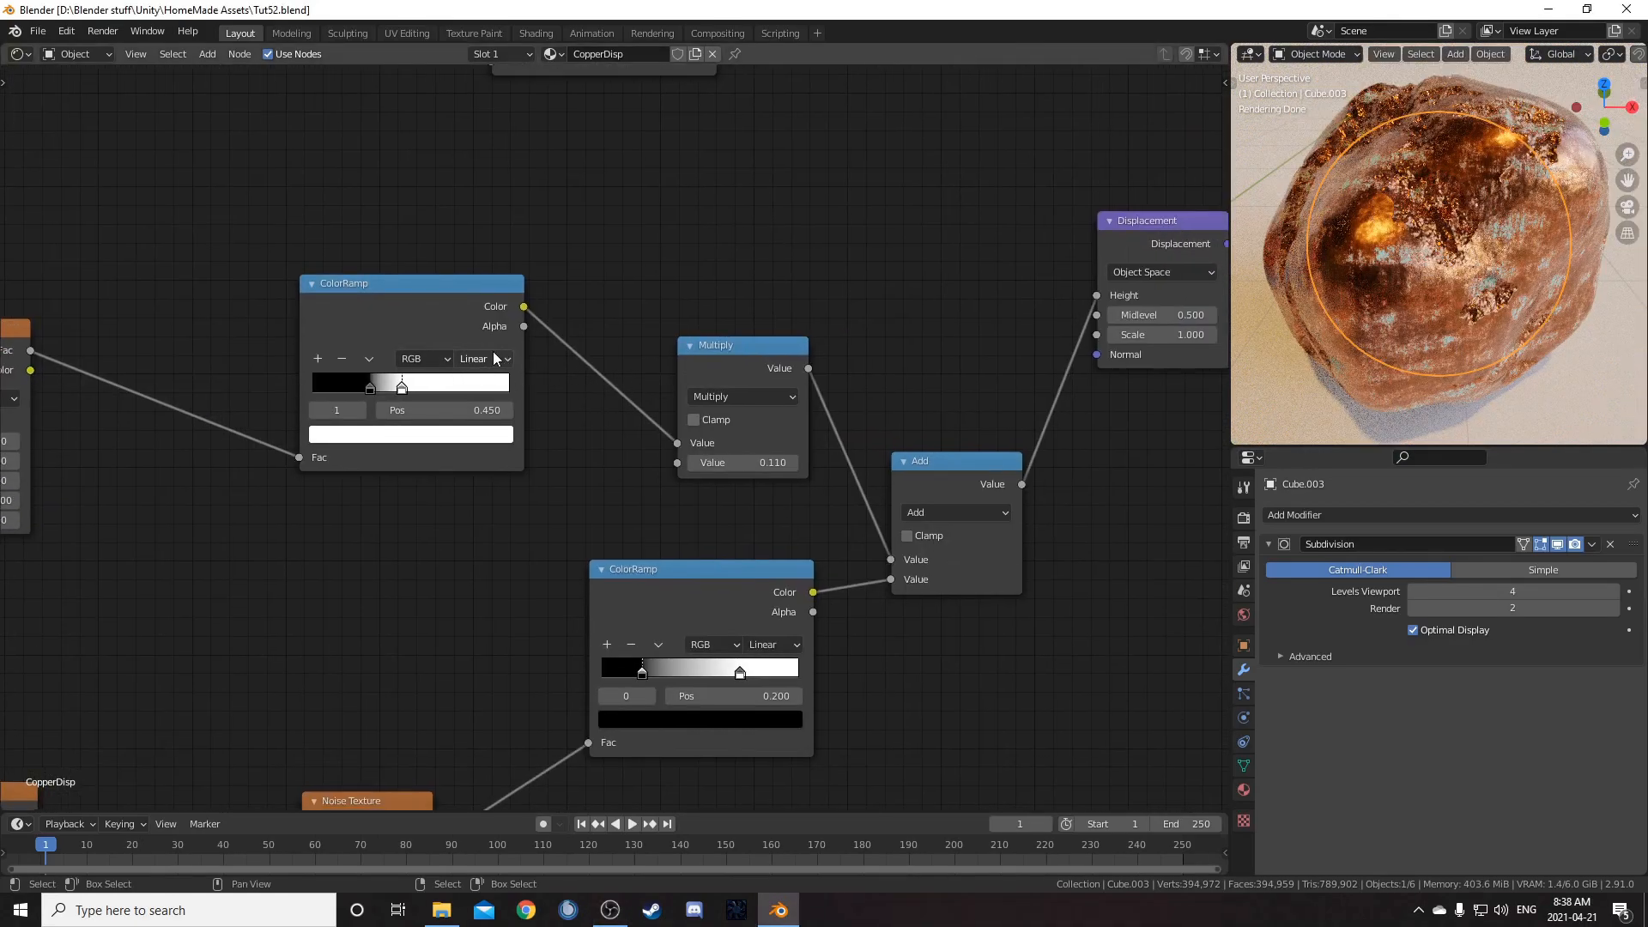
Step: Try B-Spline interpolation on the upper displacement ColorRamp and return it to Linear
click(504, 361)
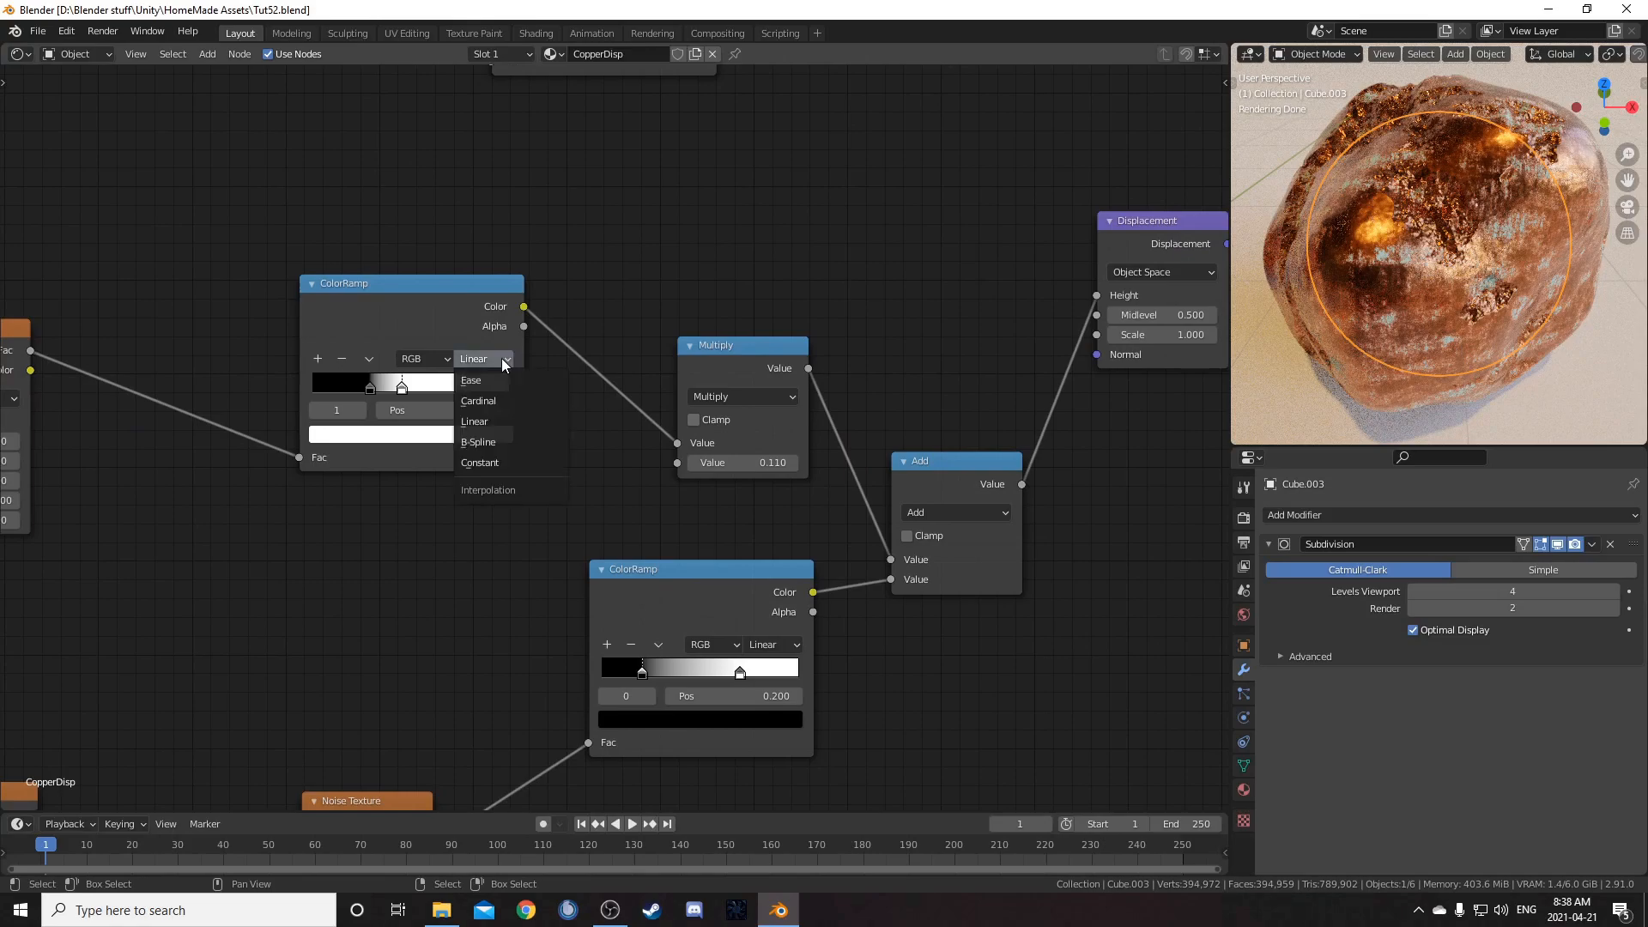
click(510, 442)
scroll(1414, 269, up, 5)
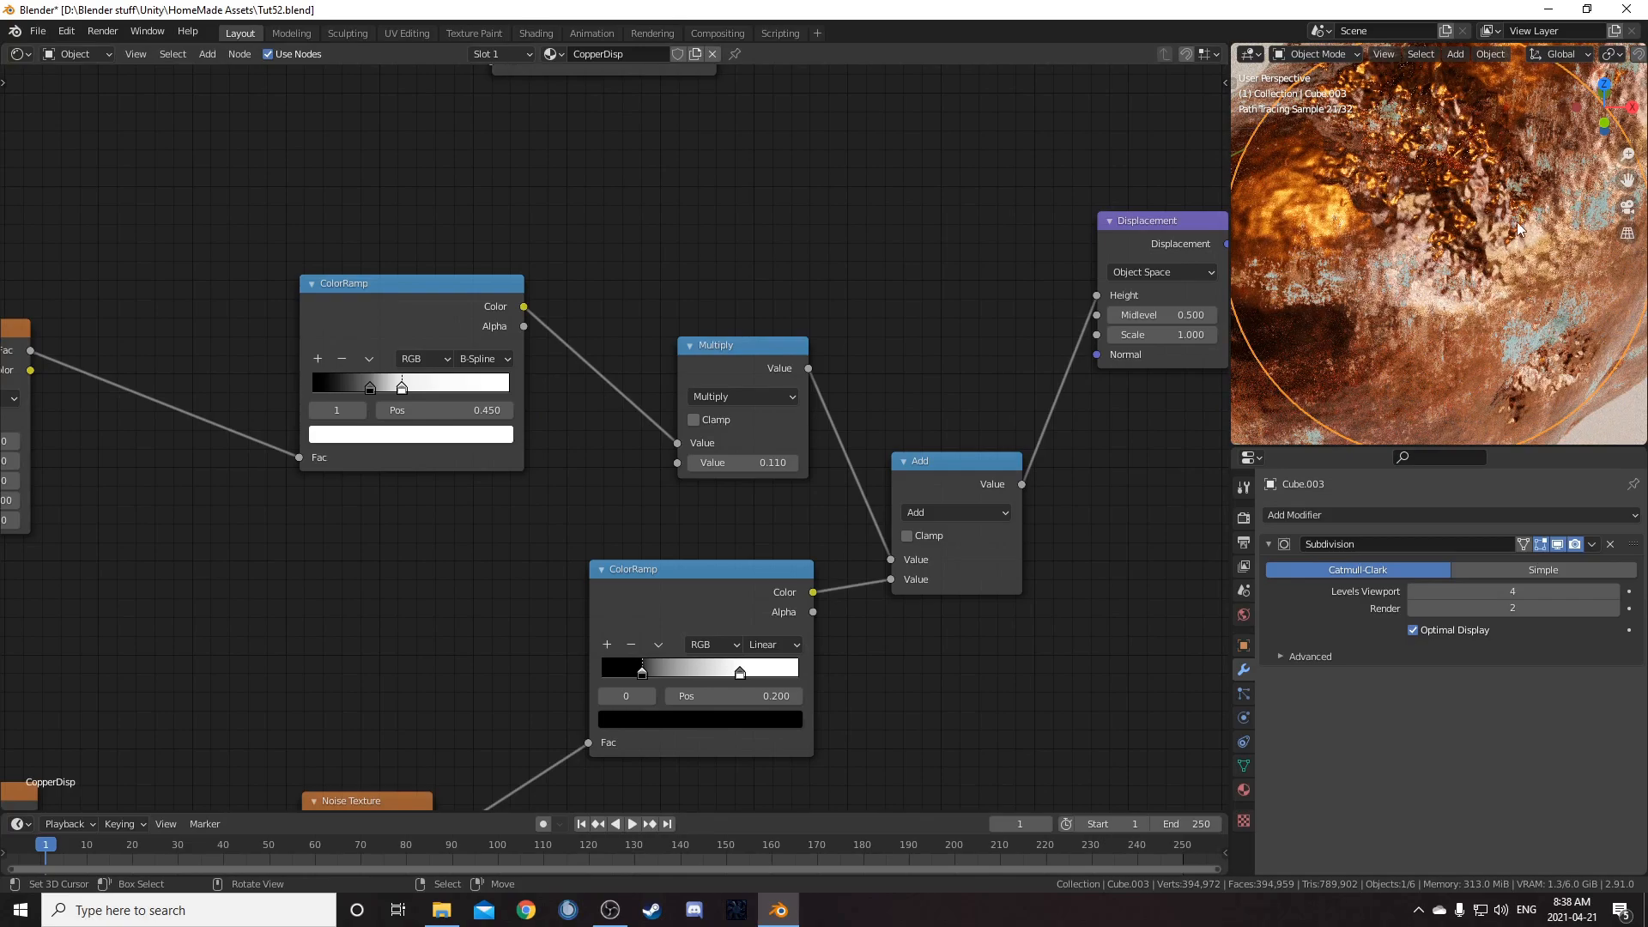
scroll(1344, 301, down, 5)
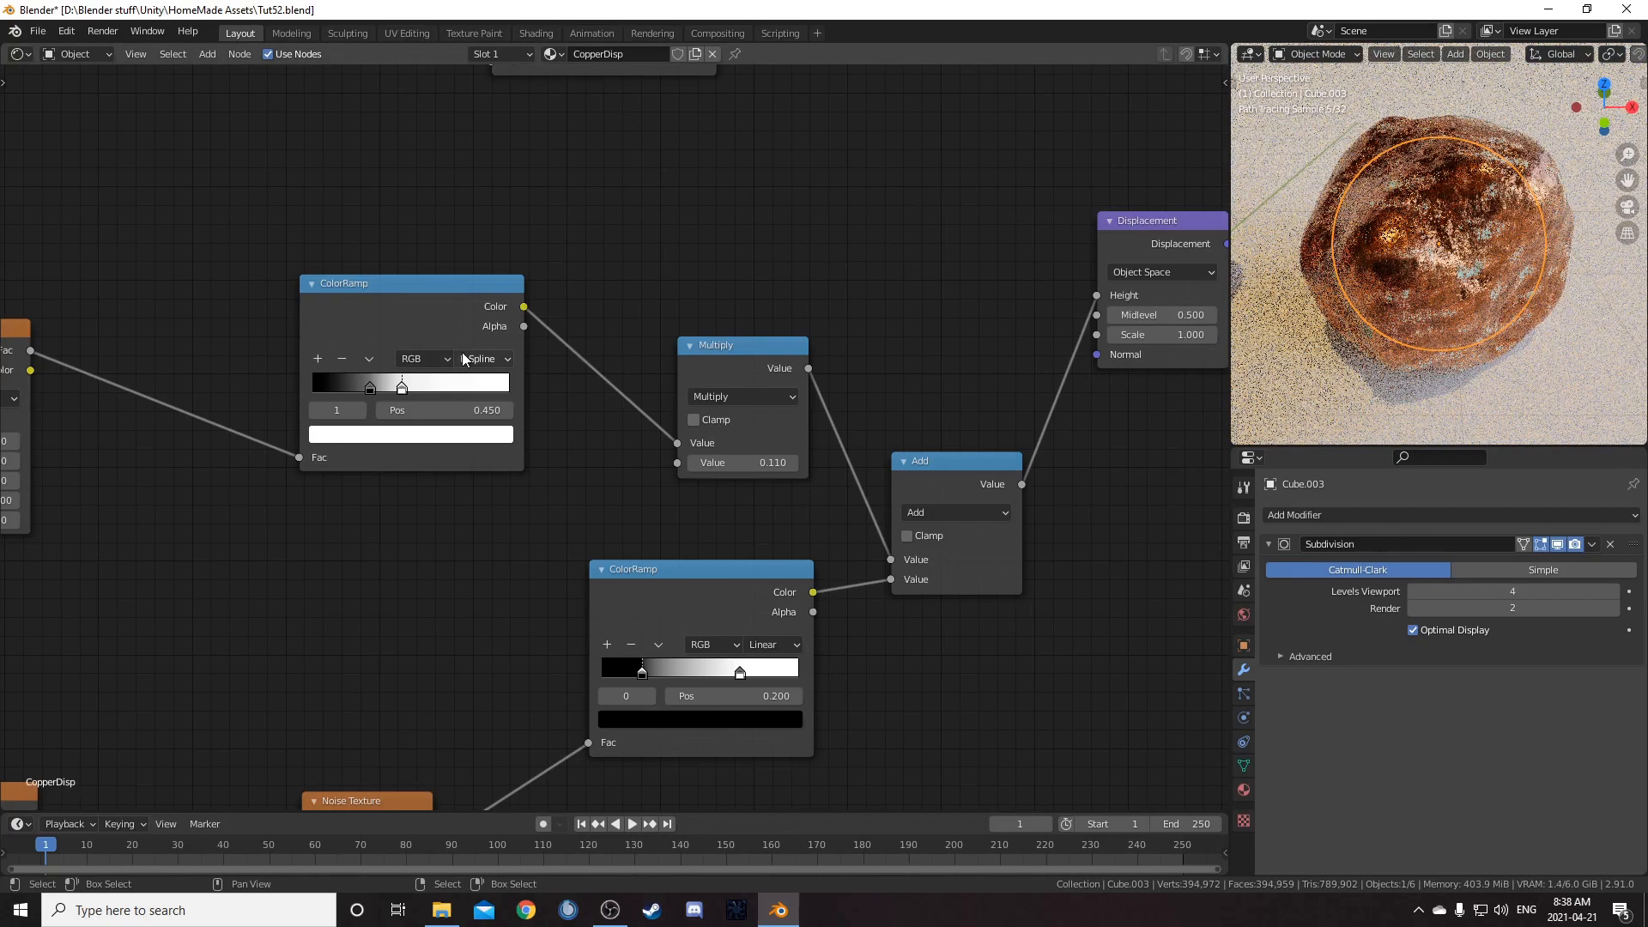
click(479, 361)
click(506, 422)
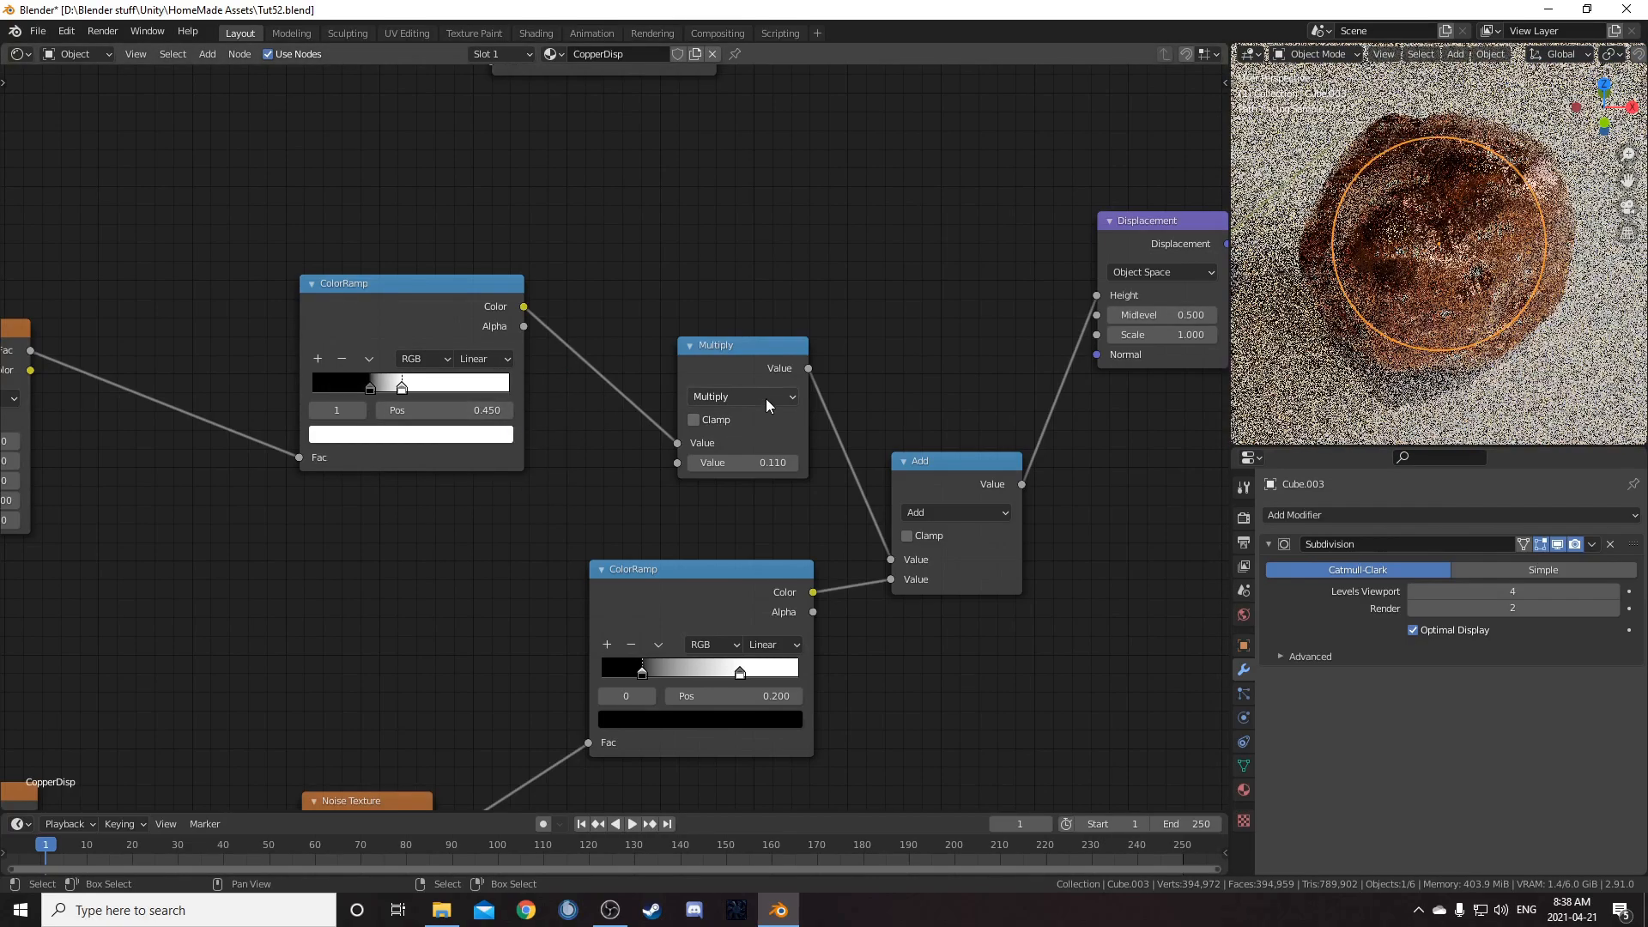
Step: Select all the displacement nodes together and move them away from the copper shader nodes
scroll(655, 323, down, 2)
scroll(652, 352, down, 1)
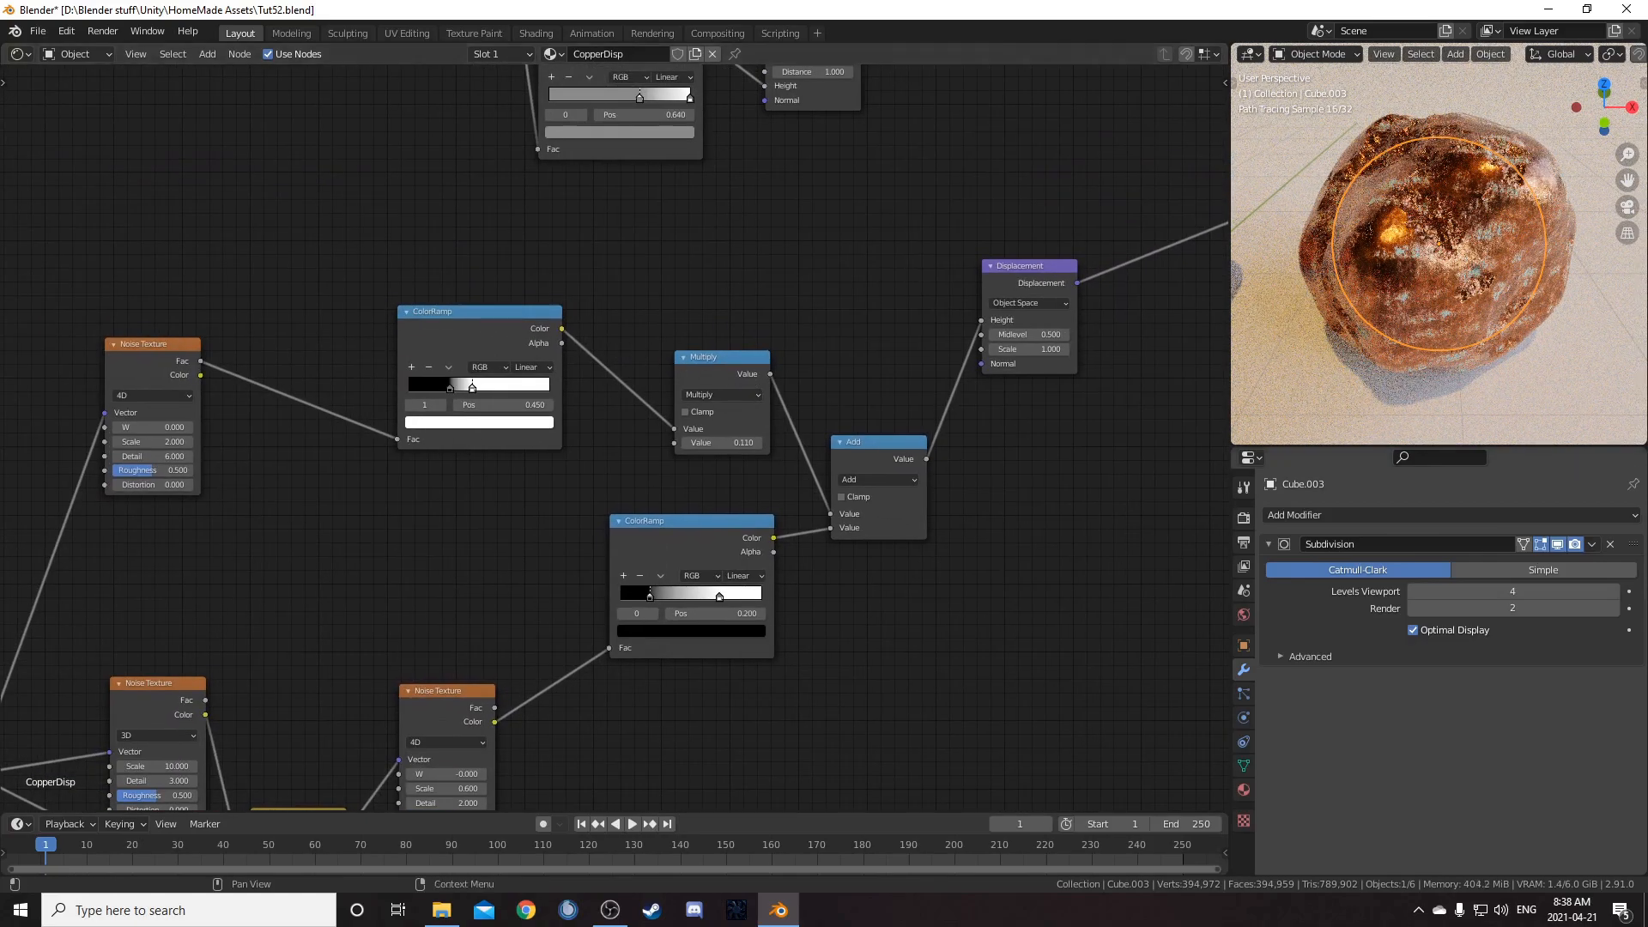
scroll(378, 327, down, 3)
drag(379, 326, 980, 702)
key(g)
right_click(1013, 761)
drag(364, 337, 951, 721)
key(g)
click(880, 633)
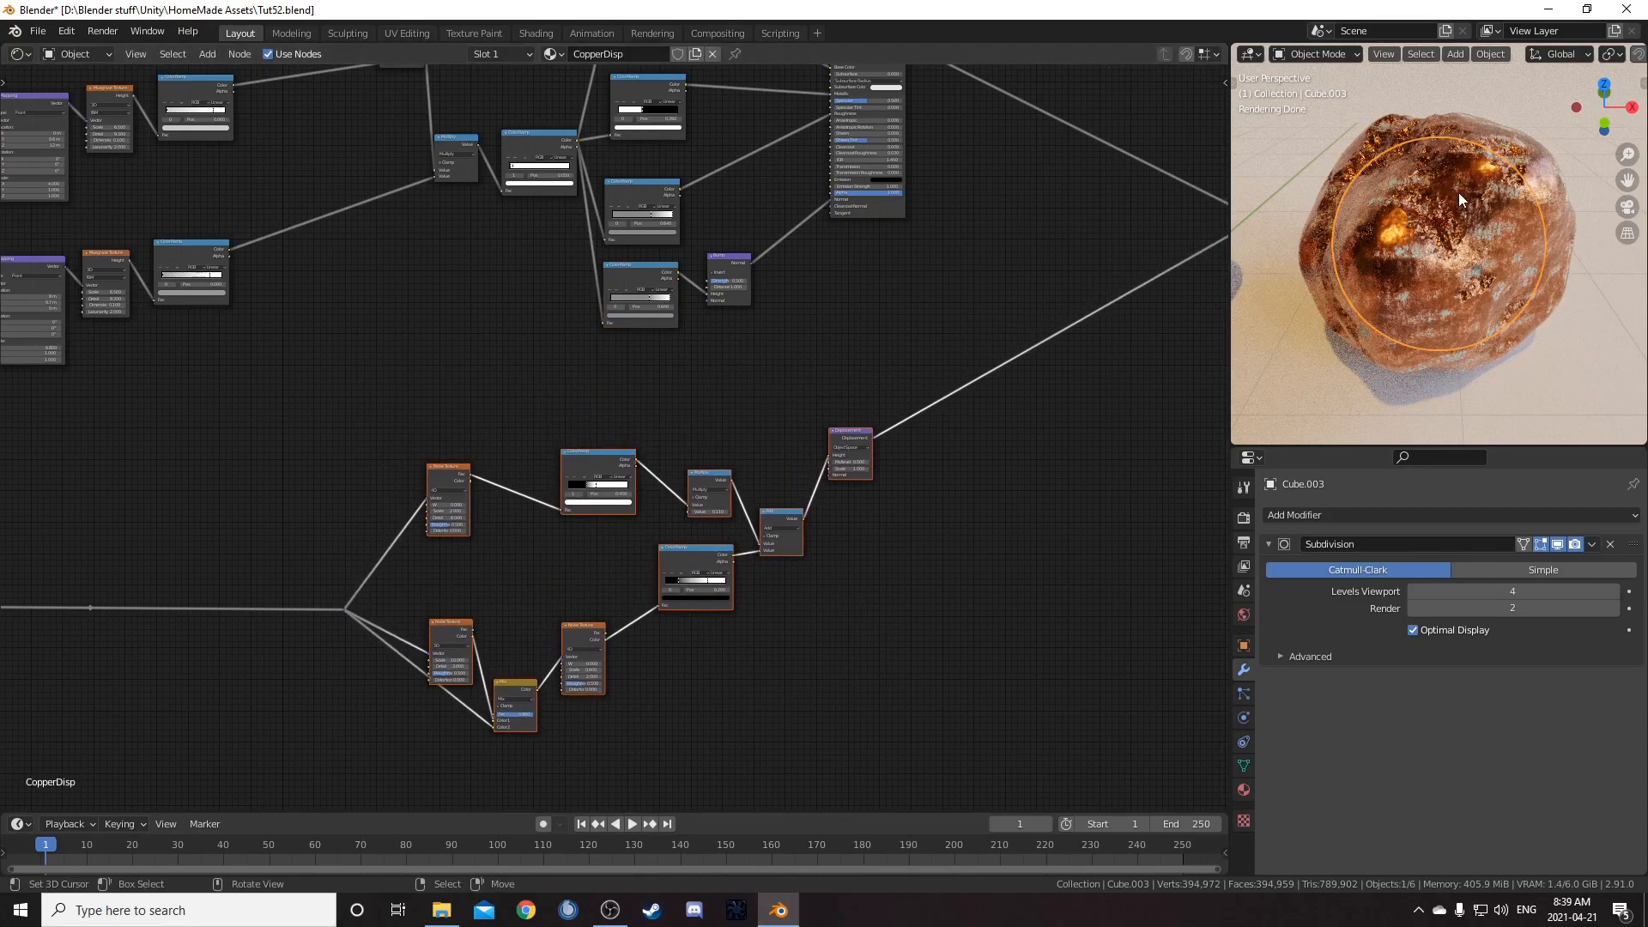
Step: Duplicate the upper displacement ColorRamp with its input link kept and place the copy above the original
scroll(765, 506, up, 3)
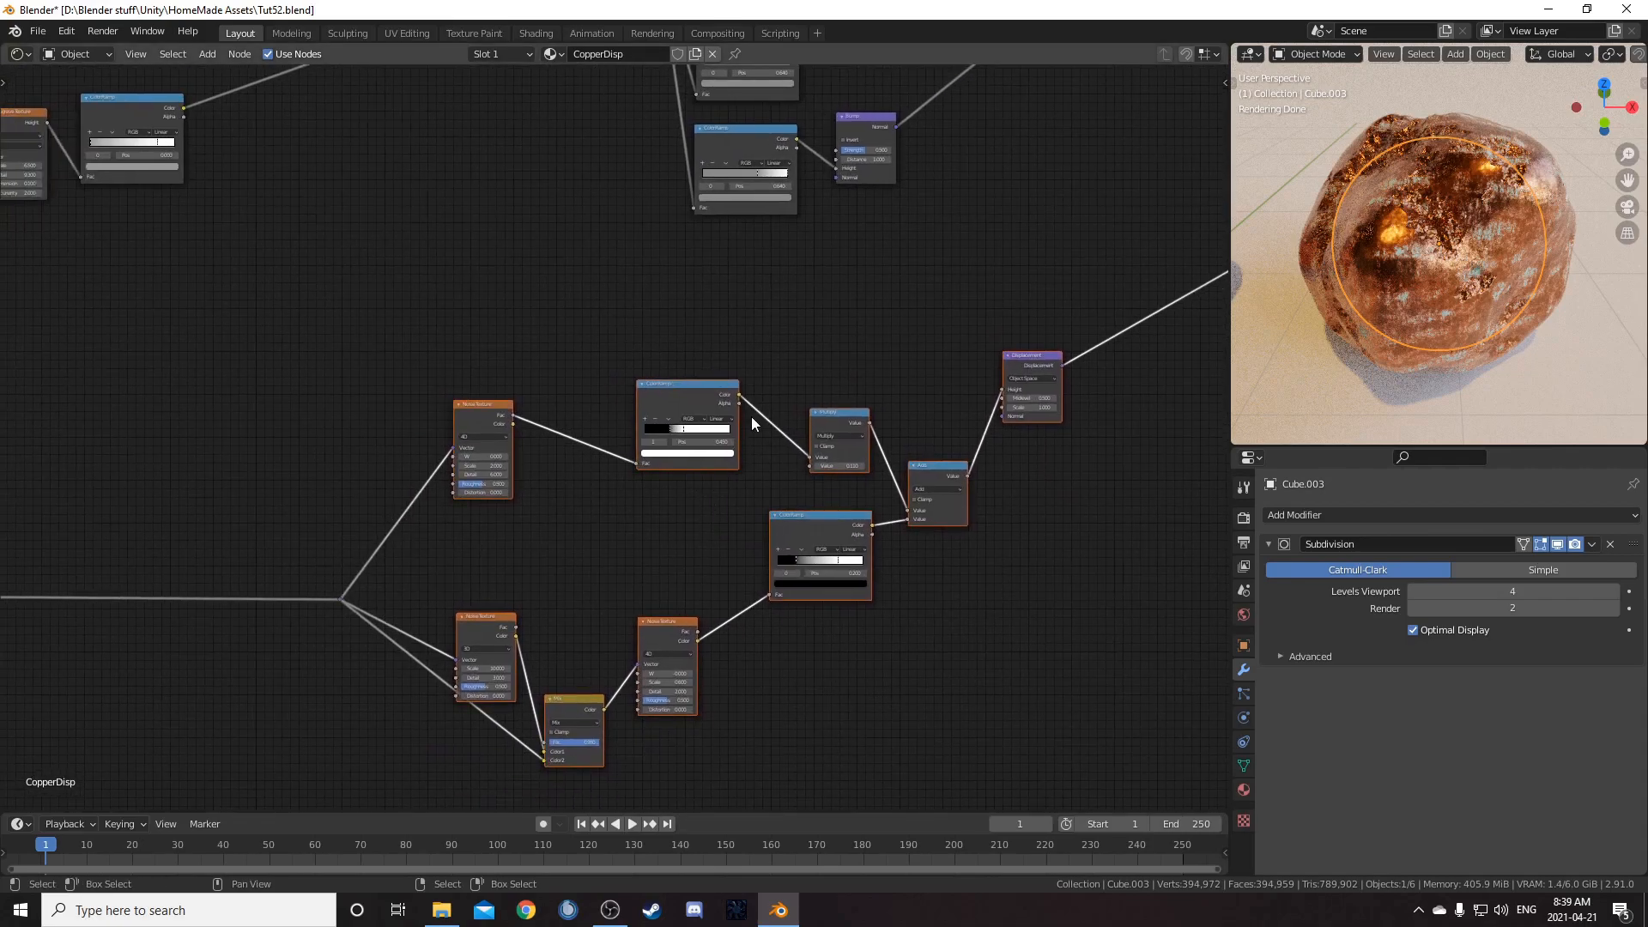
scroll(721, 512, up, 2)
click(642, 505)
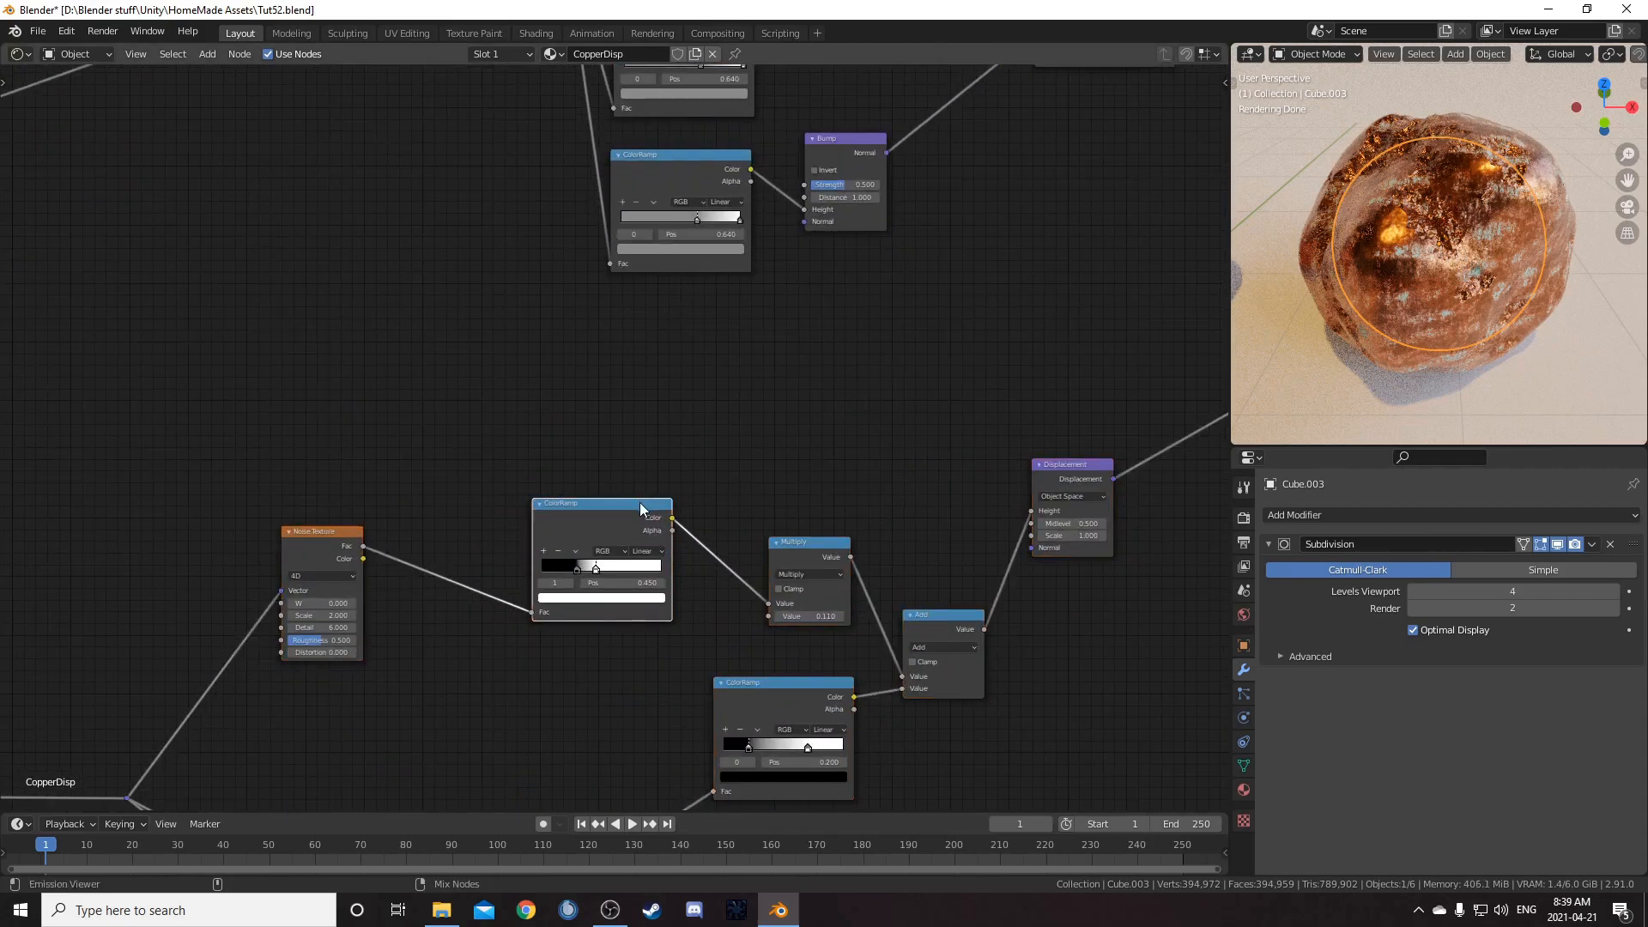
key(ctrl+shift+d)
click(754, 342)
Step: Set the duplicated ColorRamp's black stop to position 0.37 and its white stop to 0.47
scroll(686, 502, up, 3)
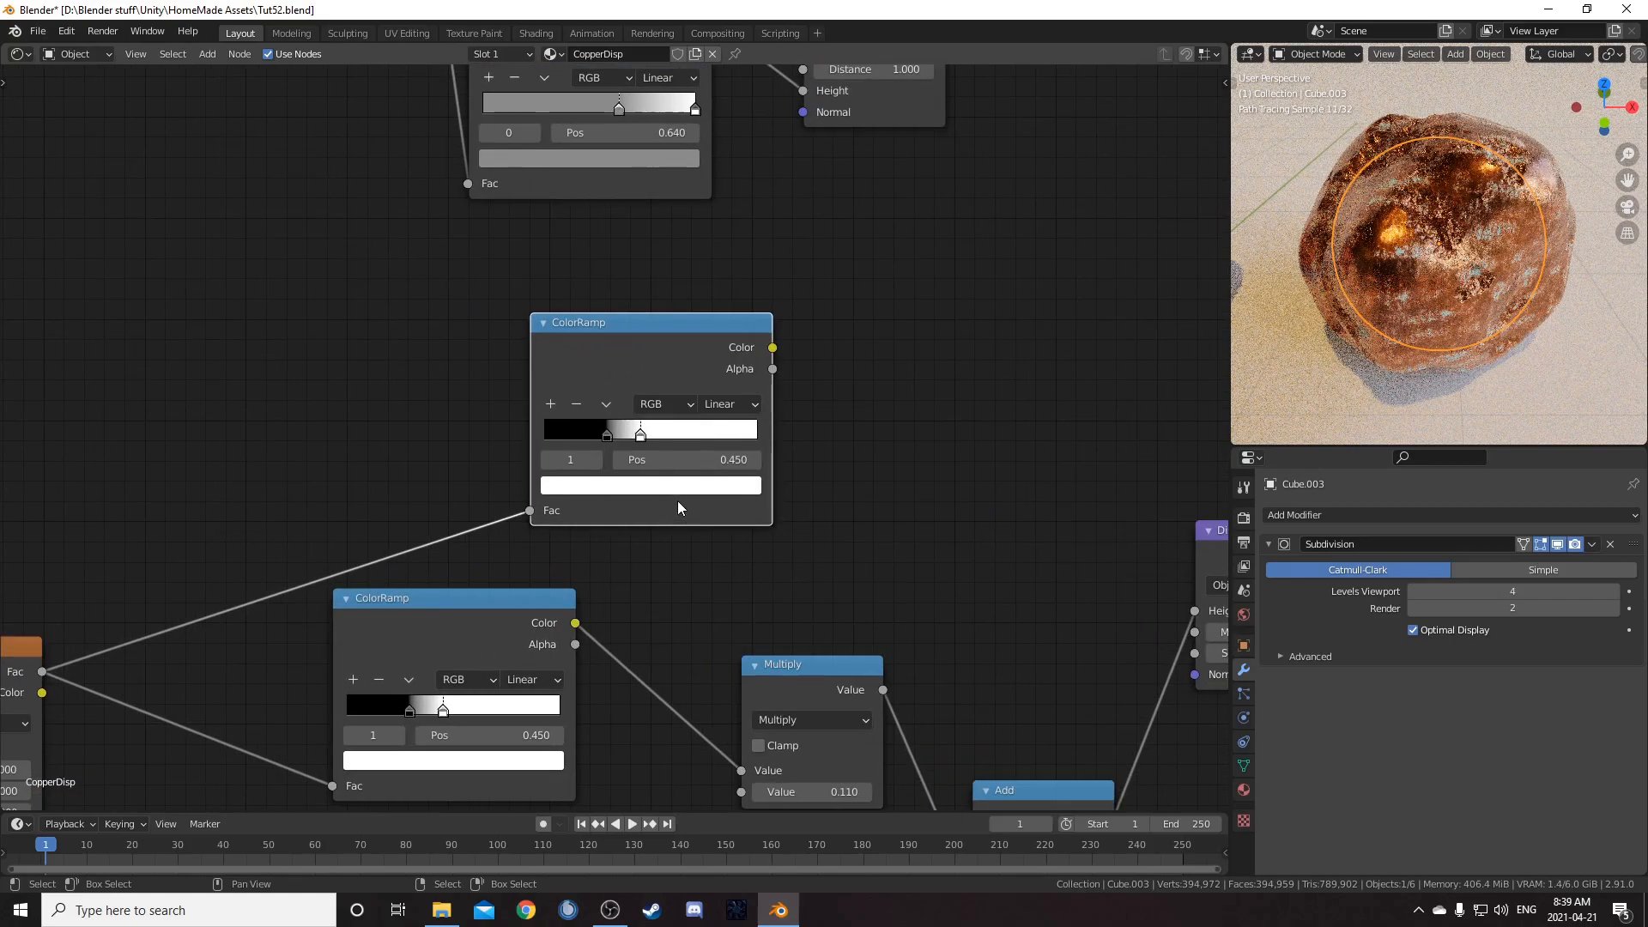
click(606, 435)
click(678, 461)
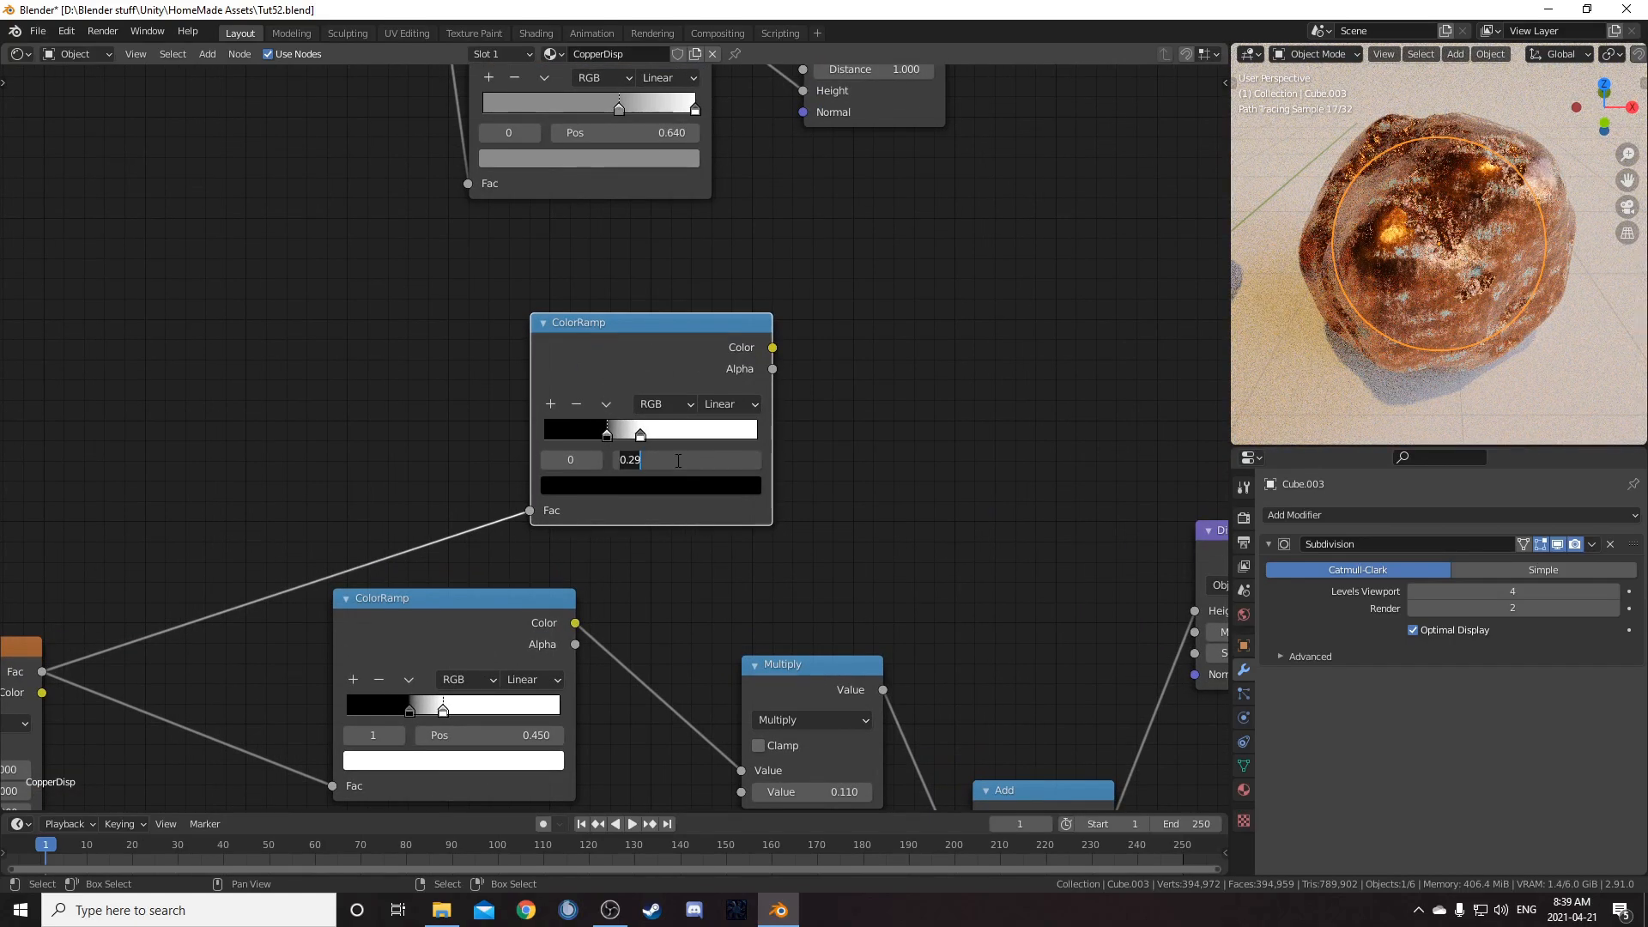
text(.37)
key(Return)
click(638, 435)
click(678, 464)
text(.47)
key(Return)
Step: Duplicate the Principled BSDF and place the unlinked copy beside the original
scroll(700, 414, down, 5)
middle_drag(773, 423, 476, 491)
scroll(476, 491, down, 3)
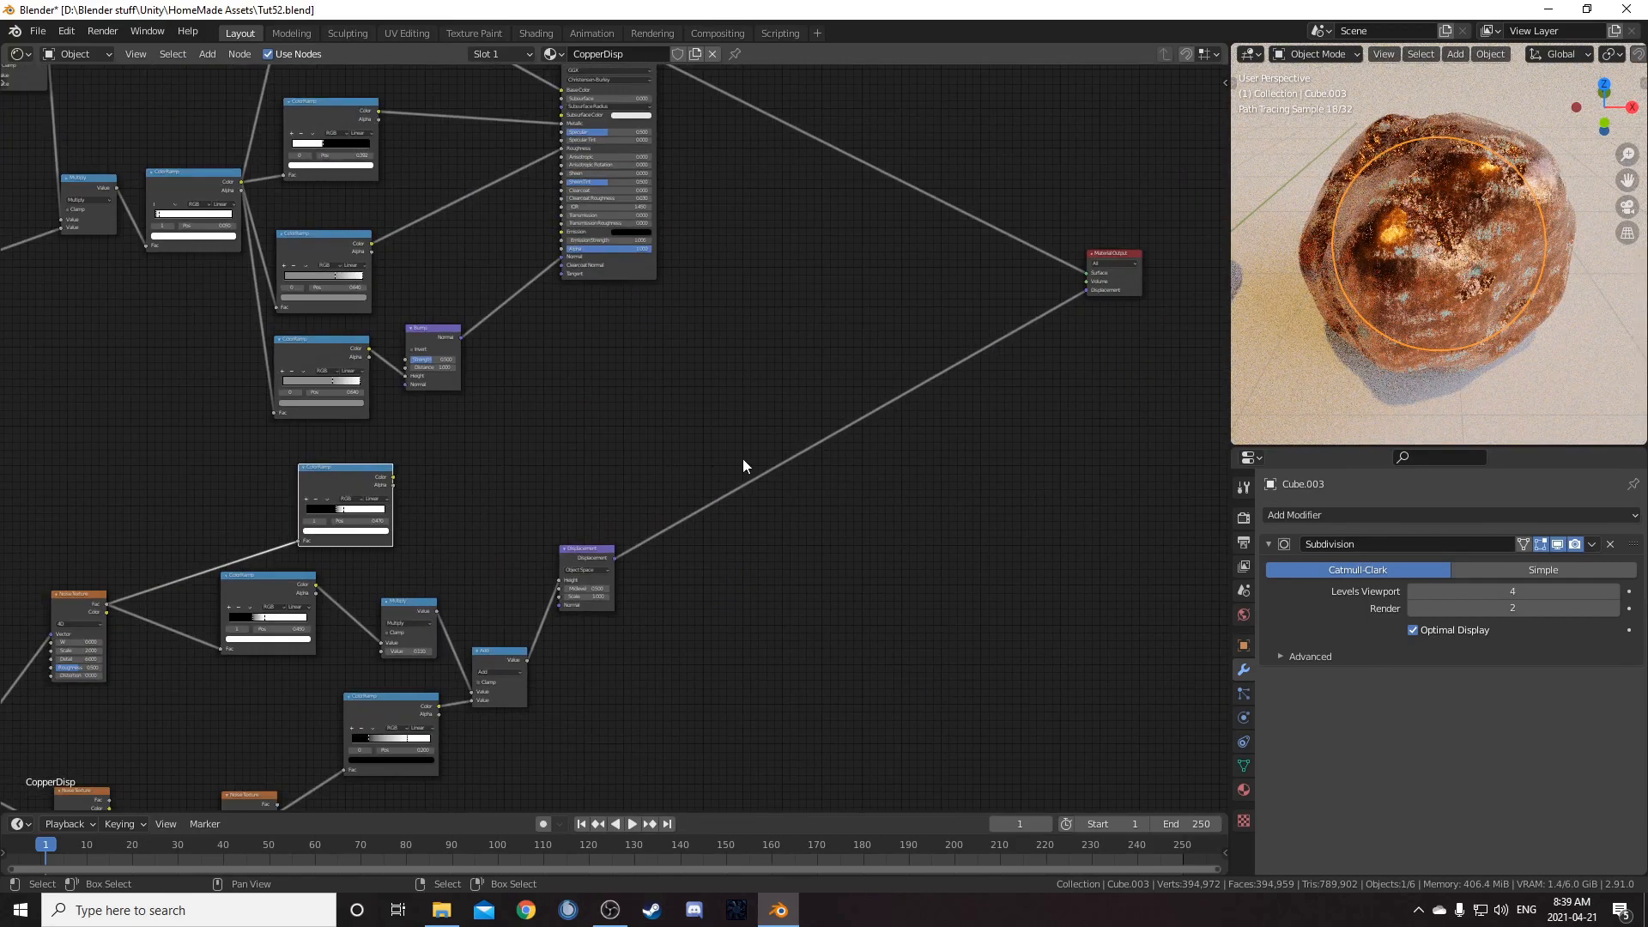
middle_drag(727, 464, 592, 528)
drag(478, 121, 492, 100)
key(shift+d)
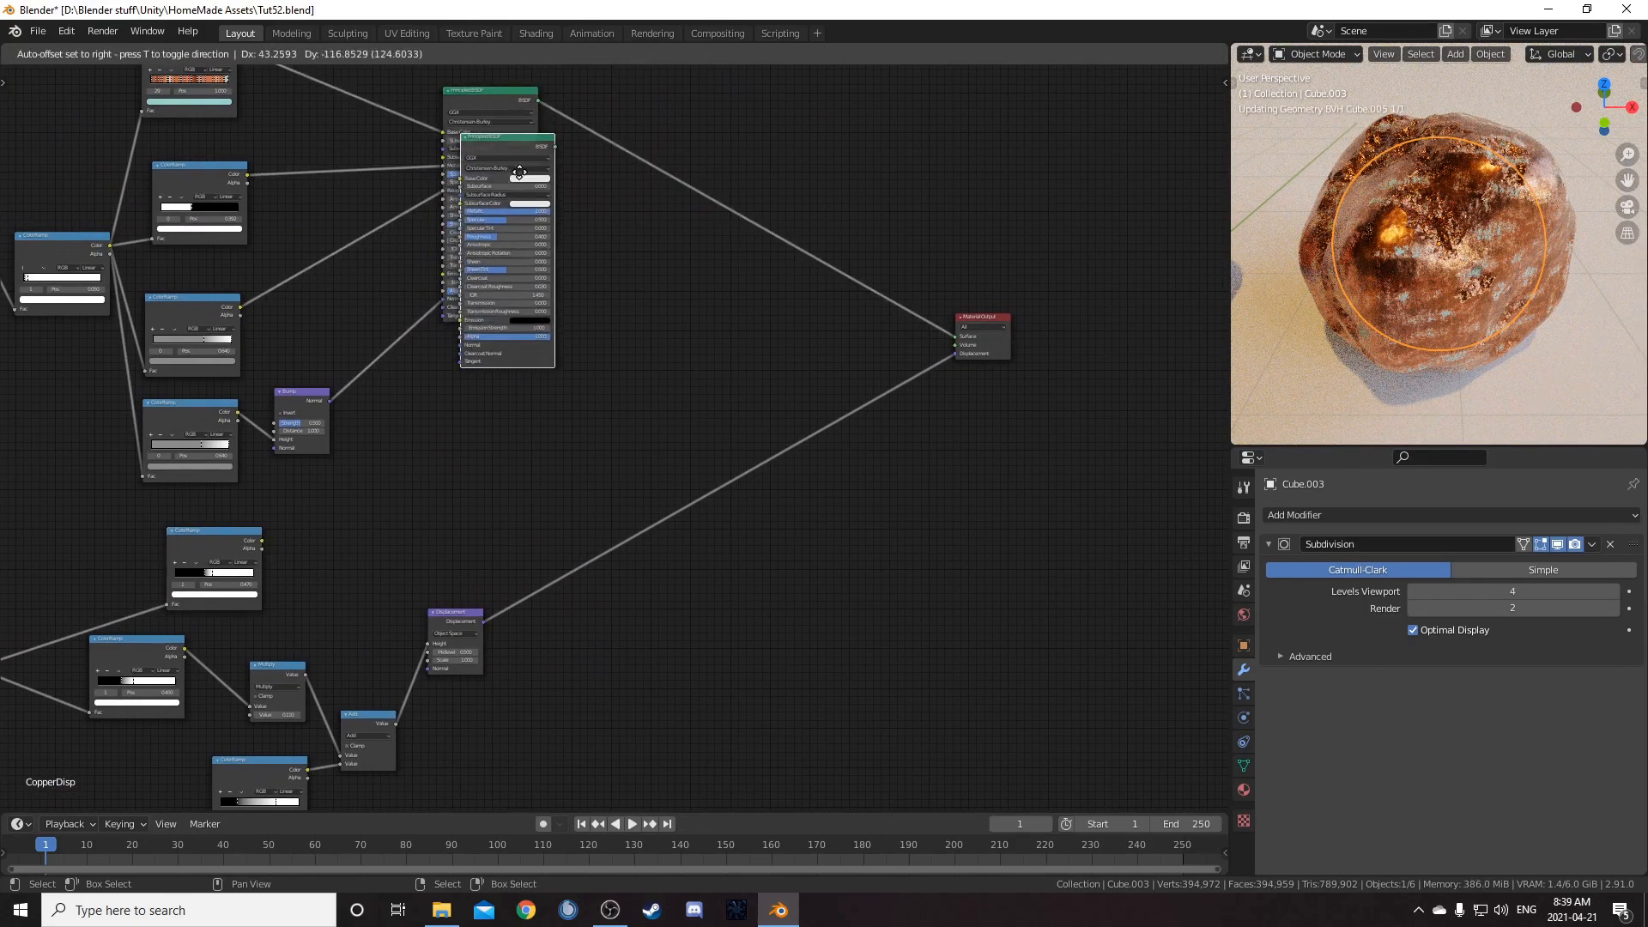
click(619, 239)
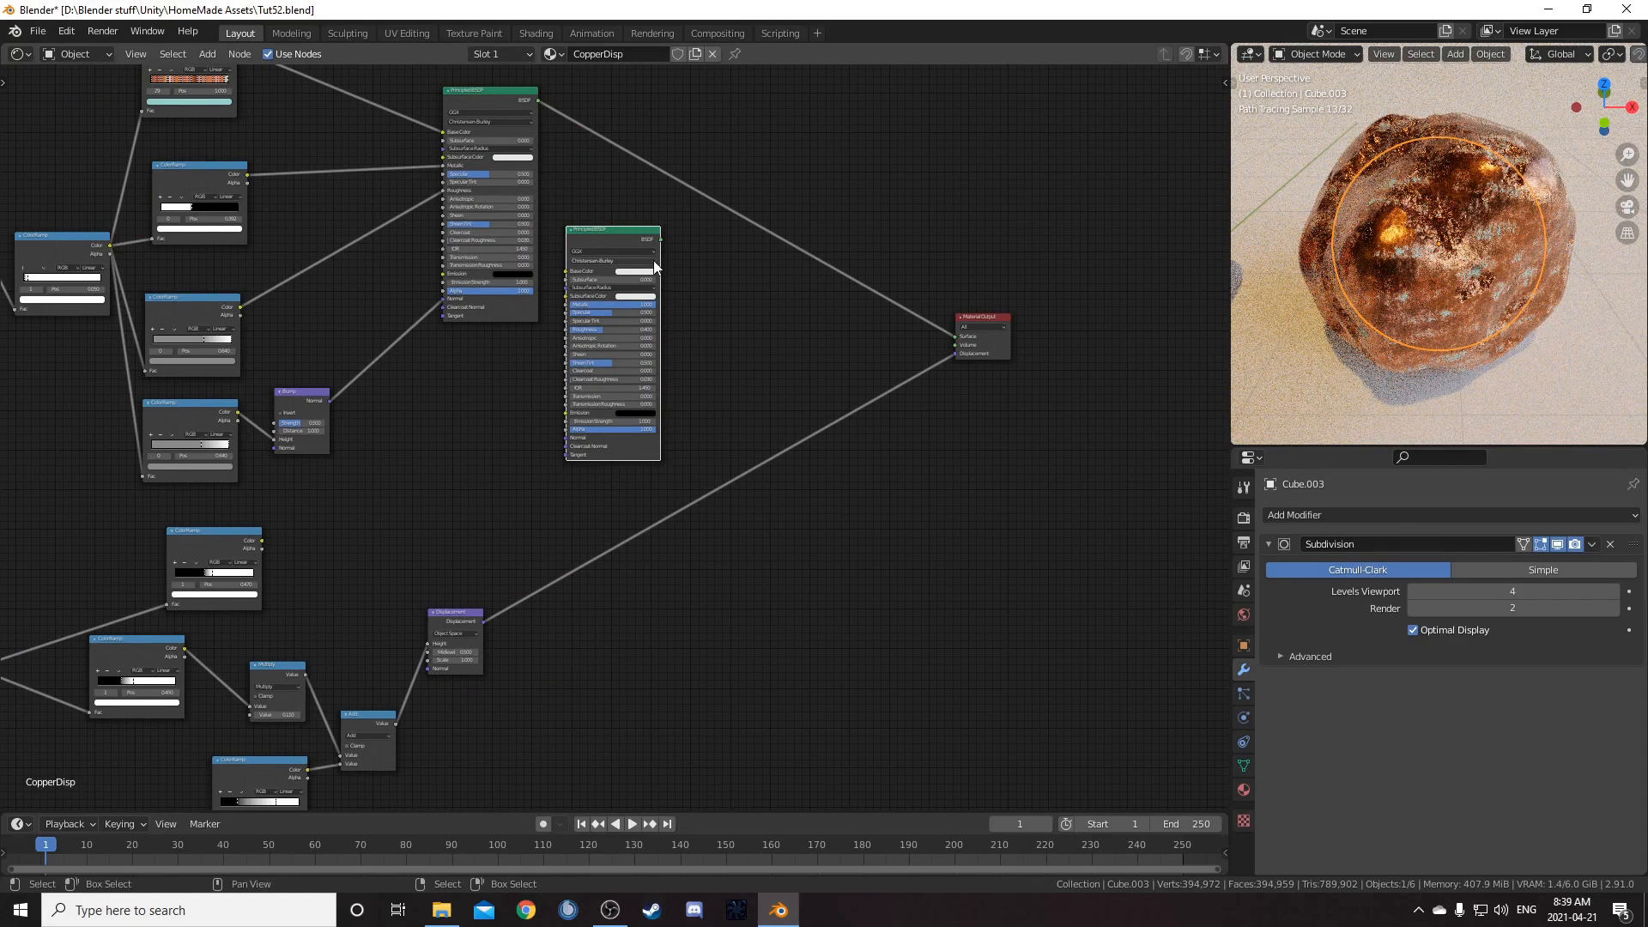
Step: Combine both Principled BSDFs with a Mix Shader and arrange the copy well below the displacement nodes
ctrl+shift+right_drag(633, 244, 526, 193)
drag(719, 164, 807, 266)
drag(635, 267, 643, 761)
scroll(657, 593, down, 6)
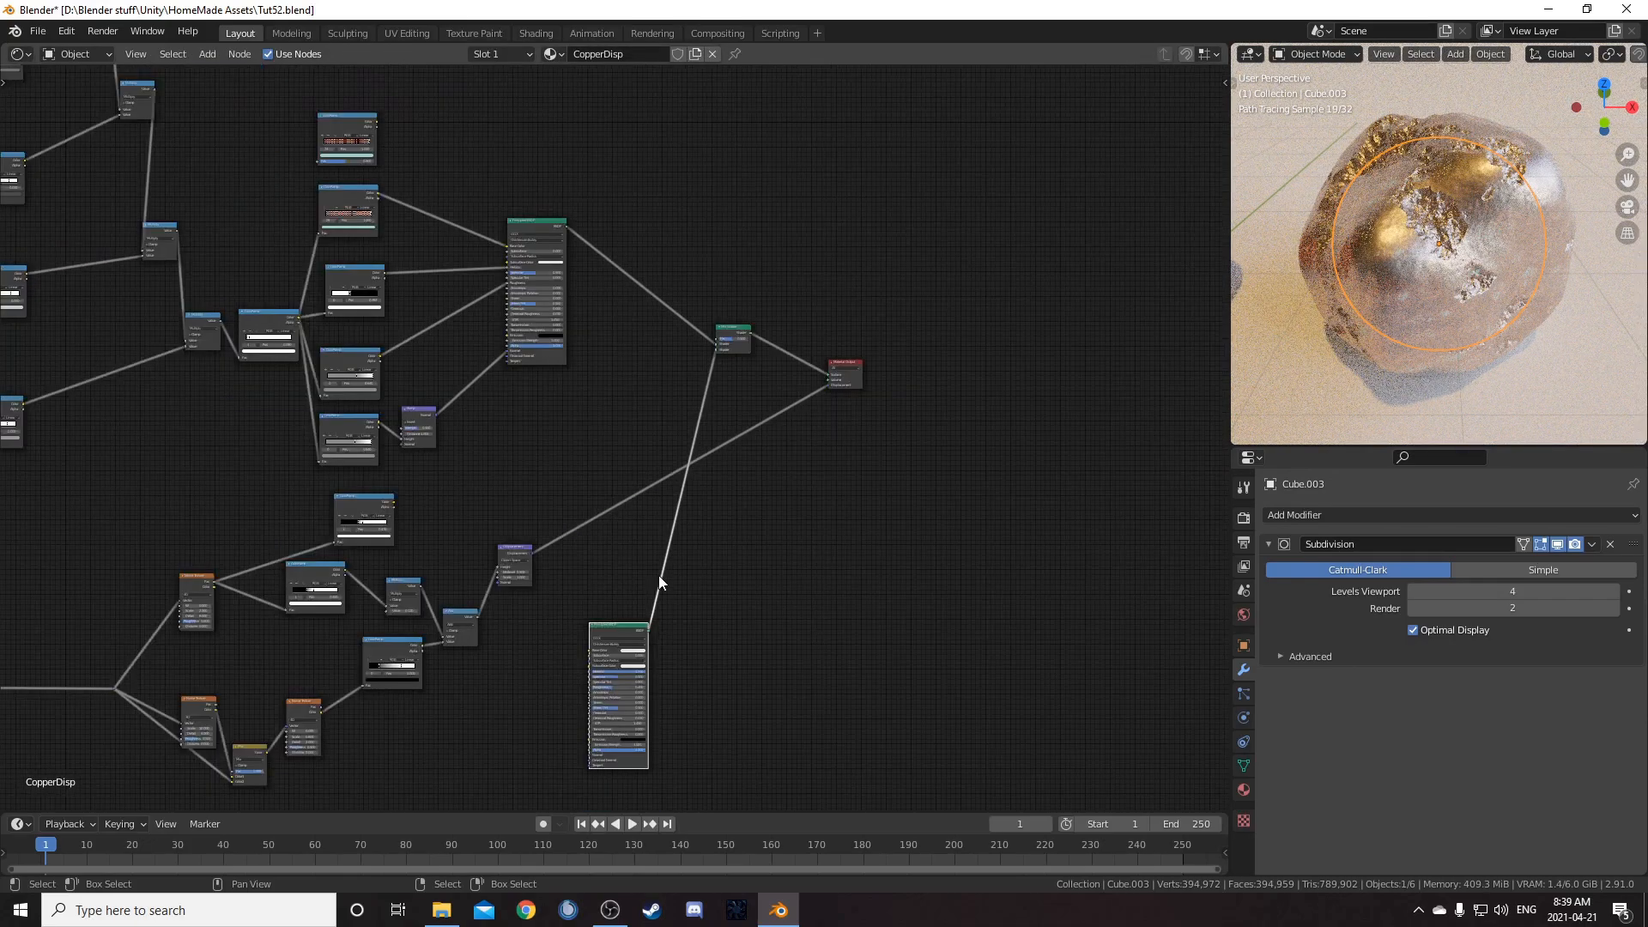
middle_drag(655, 590, 765, 273)
drag(741, 321, 694, 525)
middle_drag(795, 262, 693, 544)
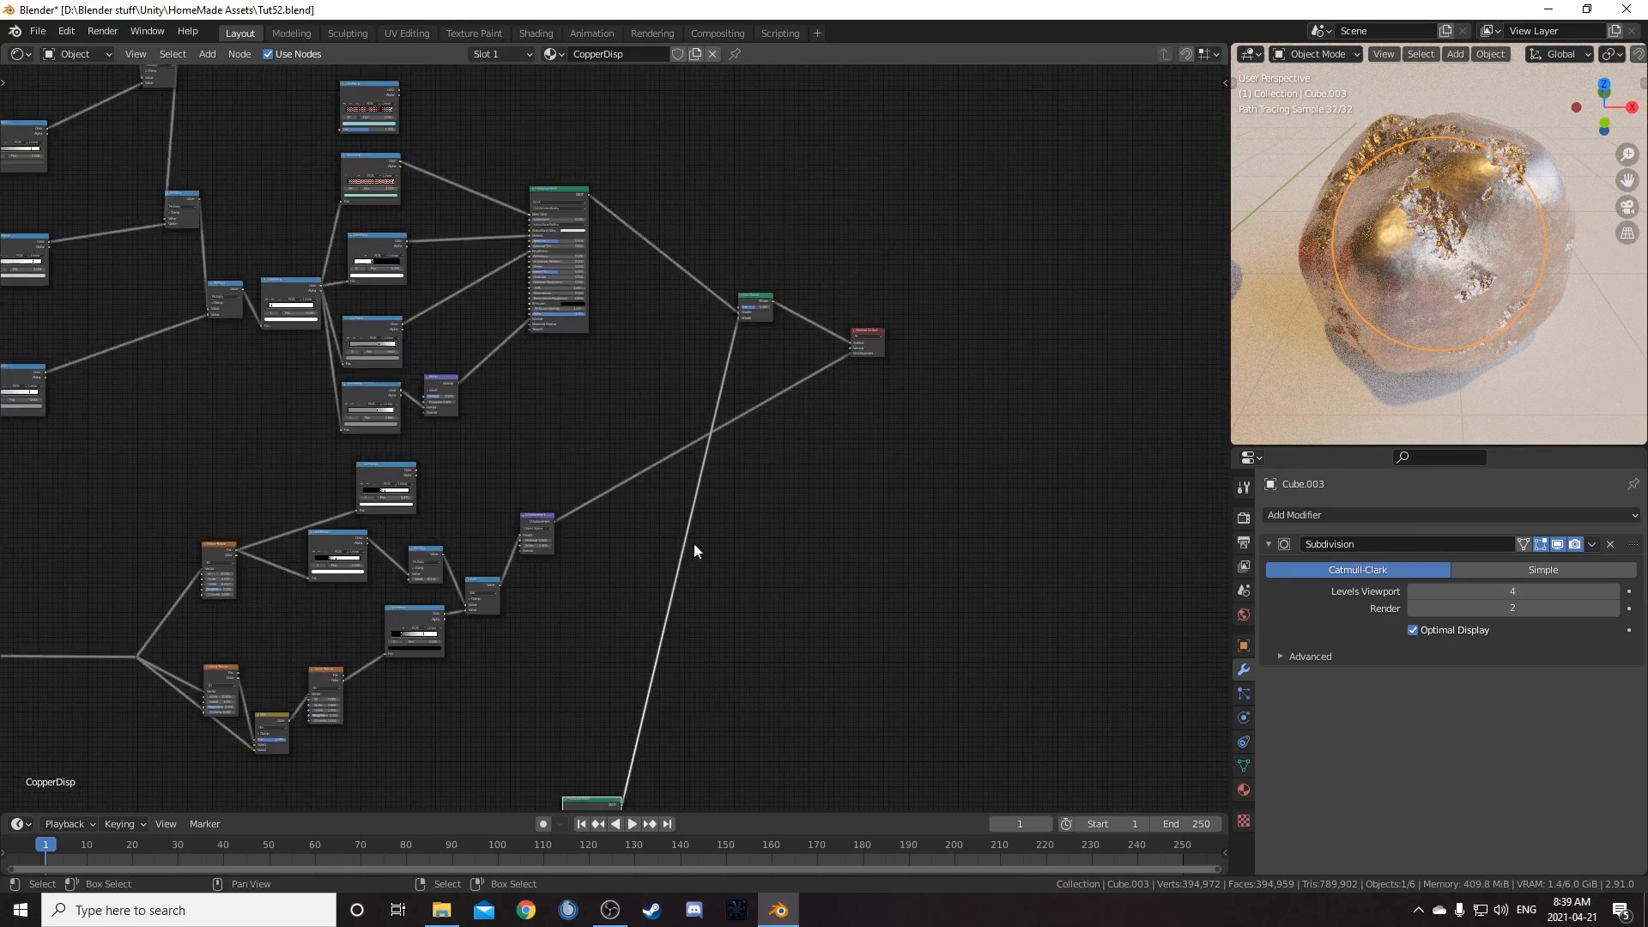
drag(763, 302, 691, 371)
Step: Connect the duplicated ColorRamp's Color to the Mix Shader's Fac and swap the two shader inputs
scroll(450, 504, up, 2)
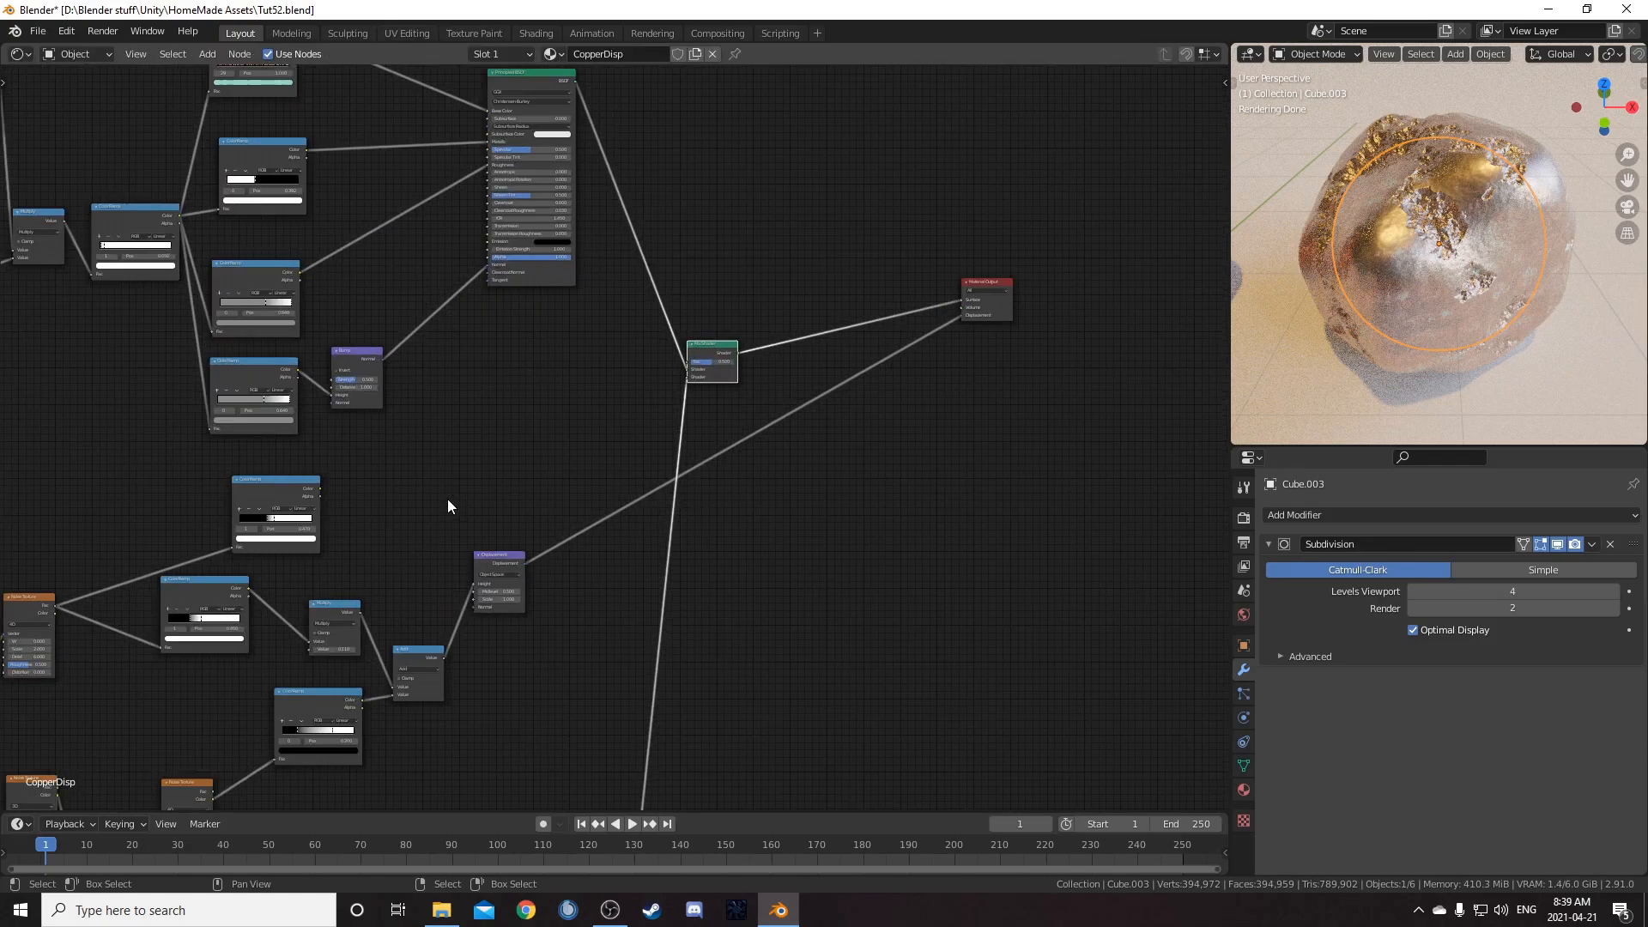
drag(319, 488, 687, 364)
scroll(688, 364, up, 1)
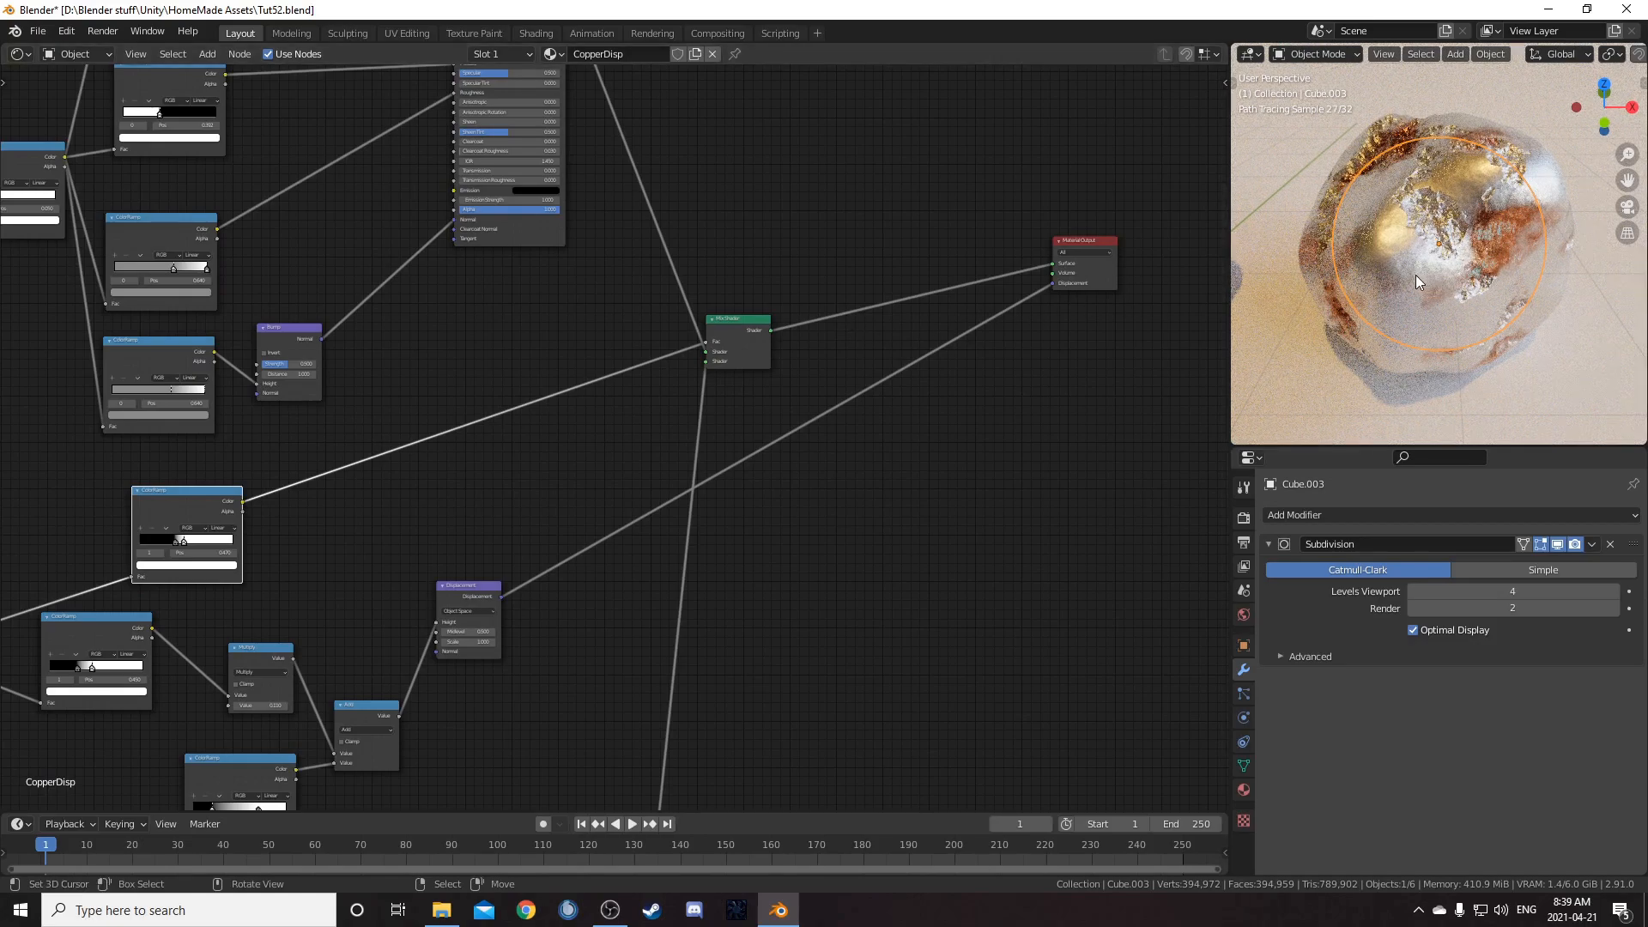
click(706, 362)
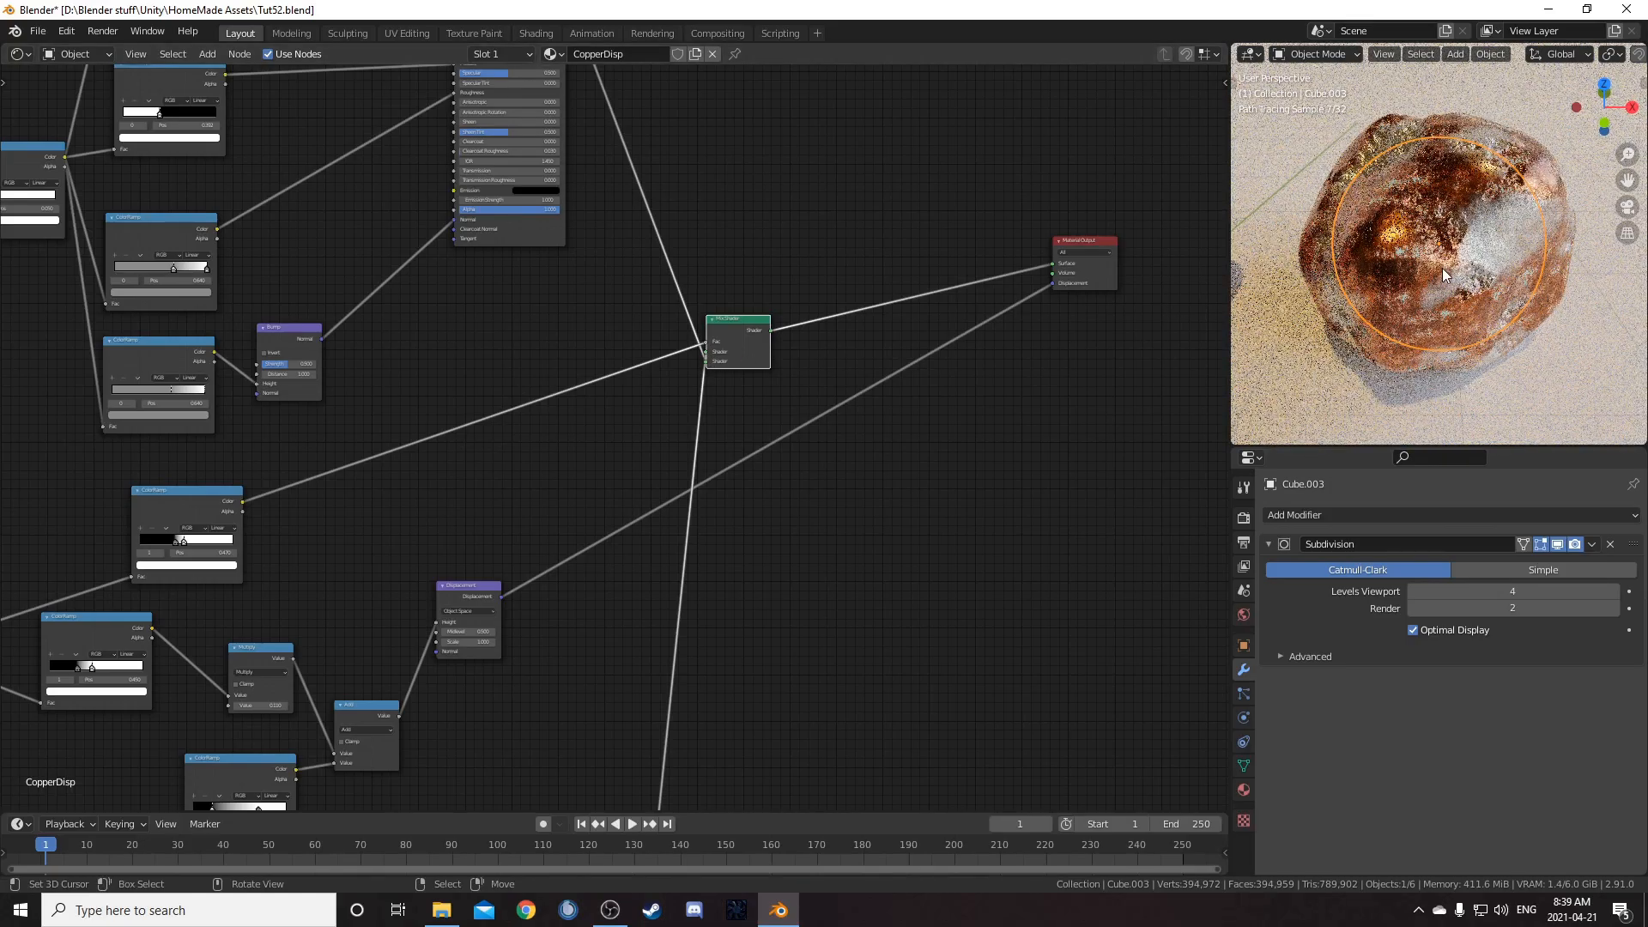
Step: Set the Distortion of the 4D Noise Texture after the Mix node to 0.5
scroll(1420, 274, up, 3)
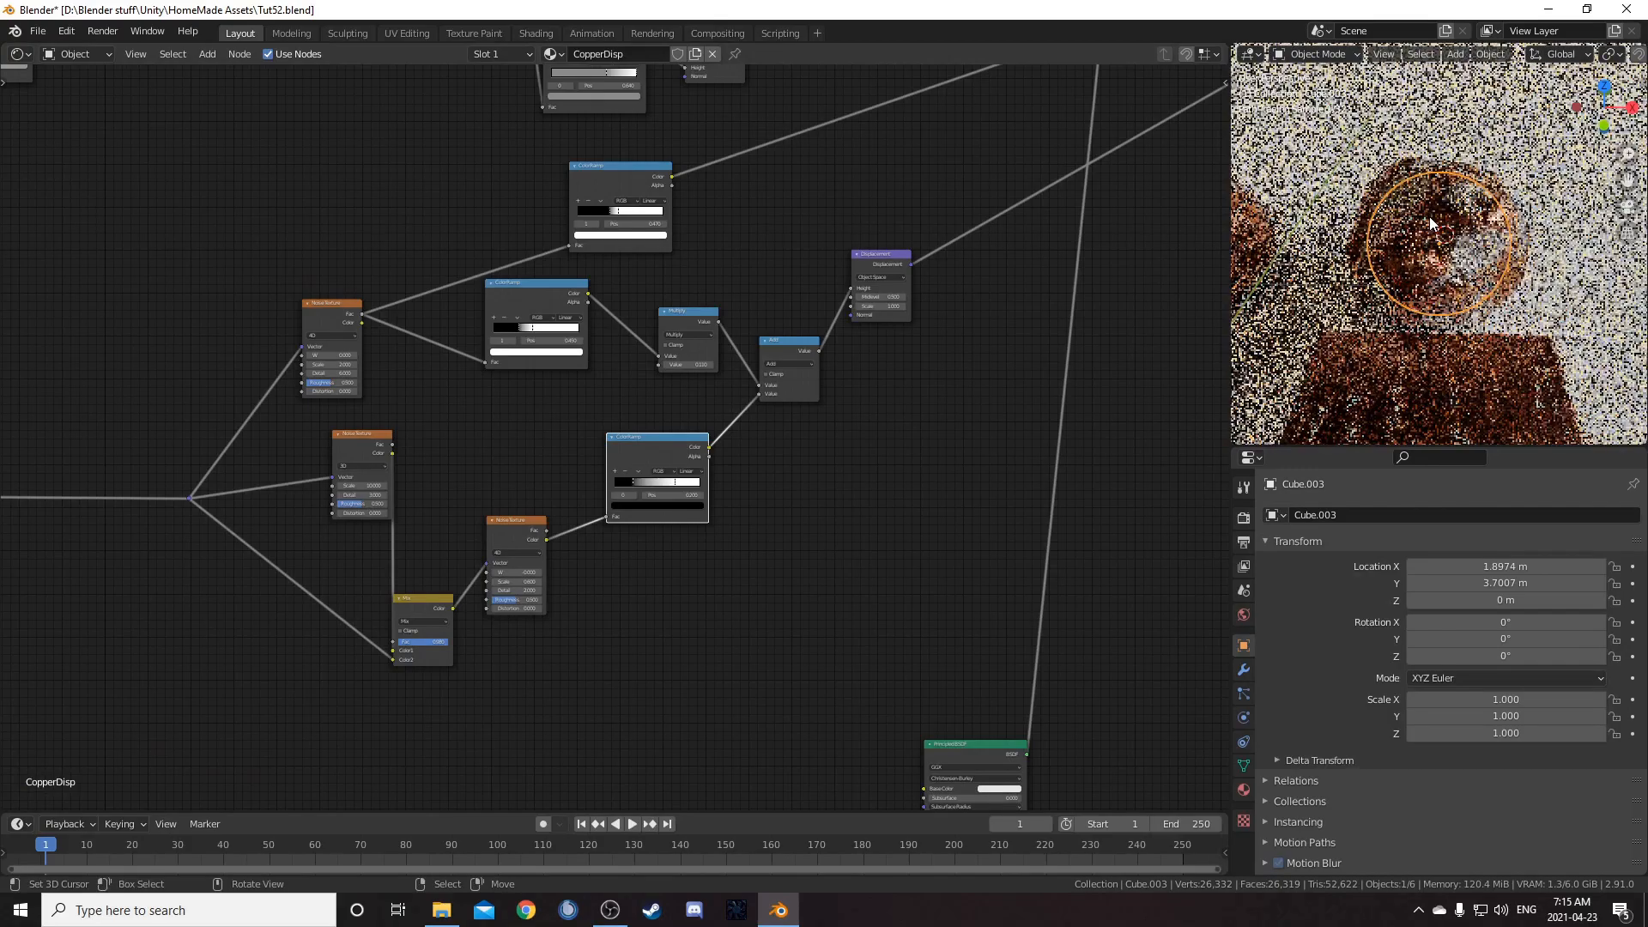
scroll(1442, 232, up, 2)
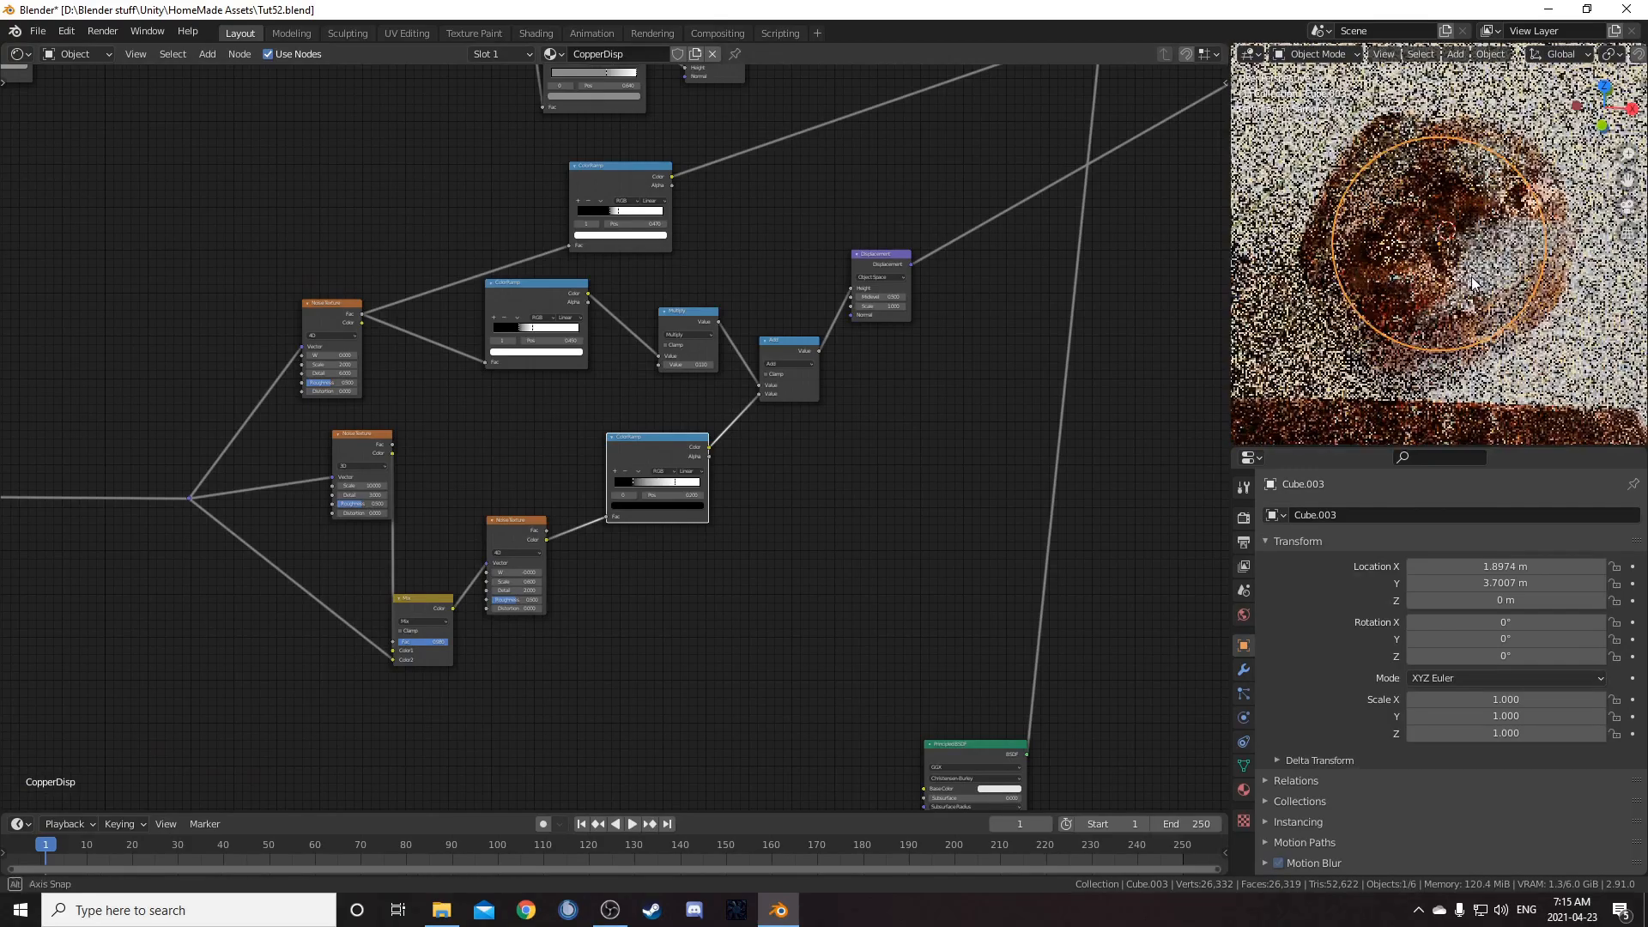
scroll(760, 421, down, 3)
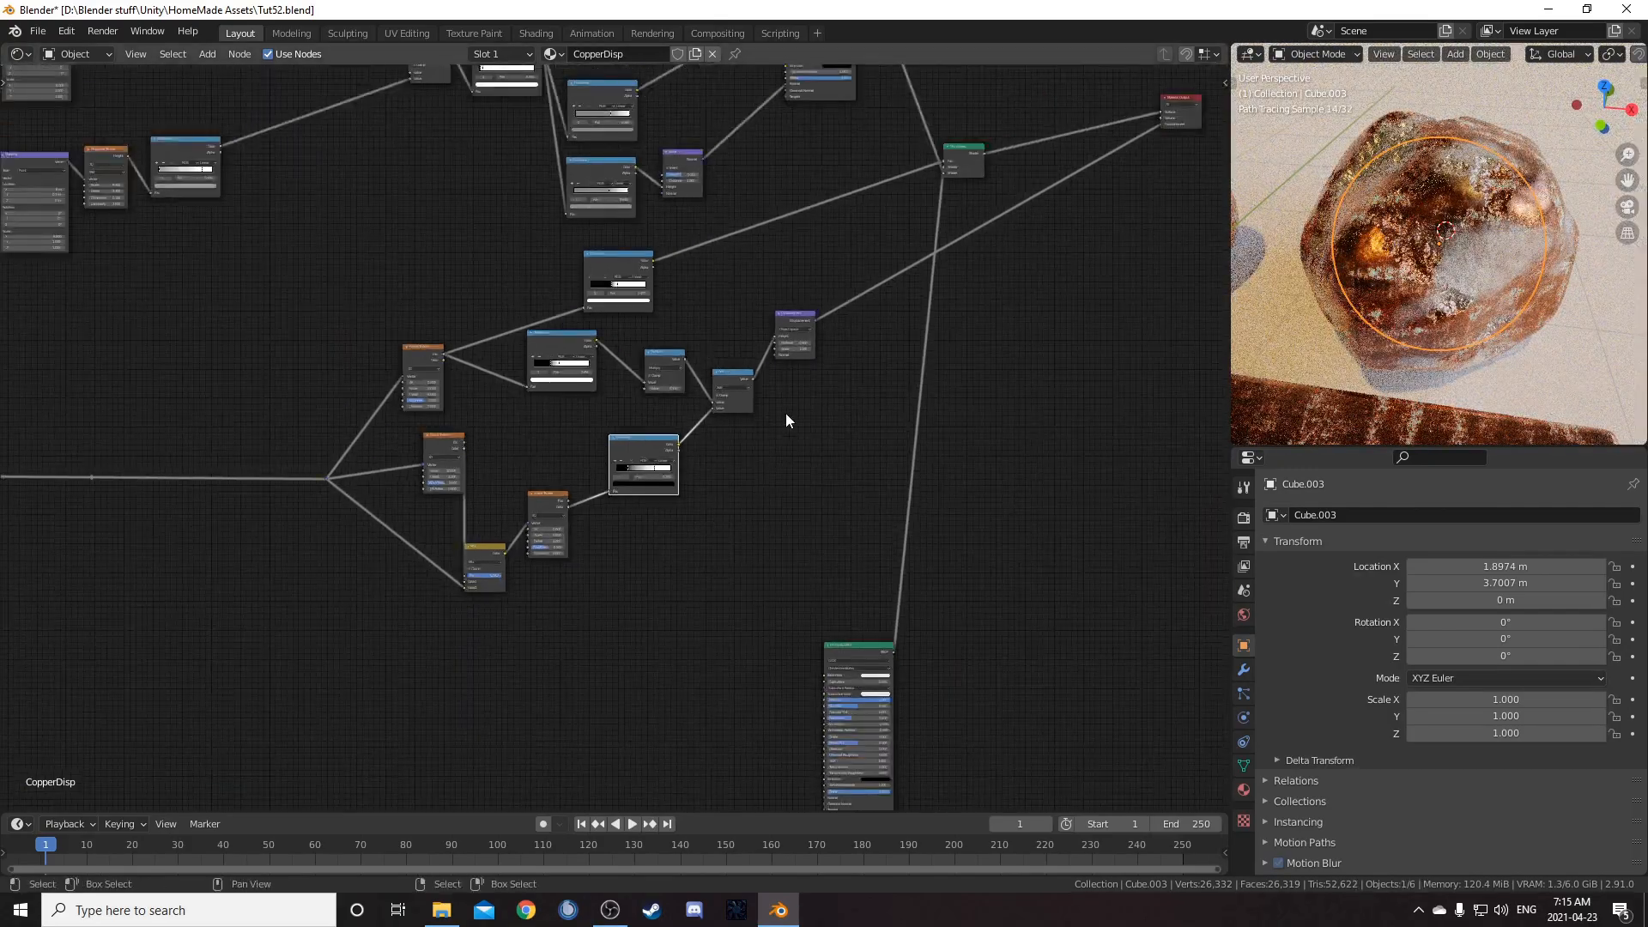
scroll(533, 460, down, 3)
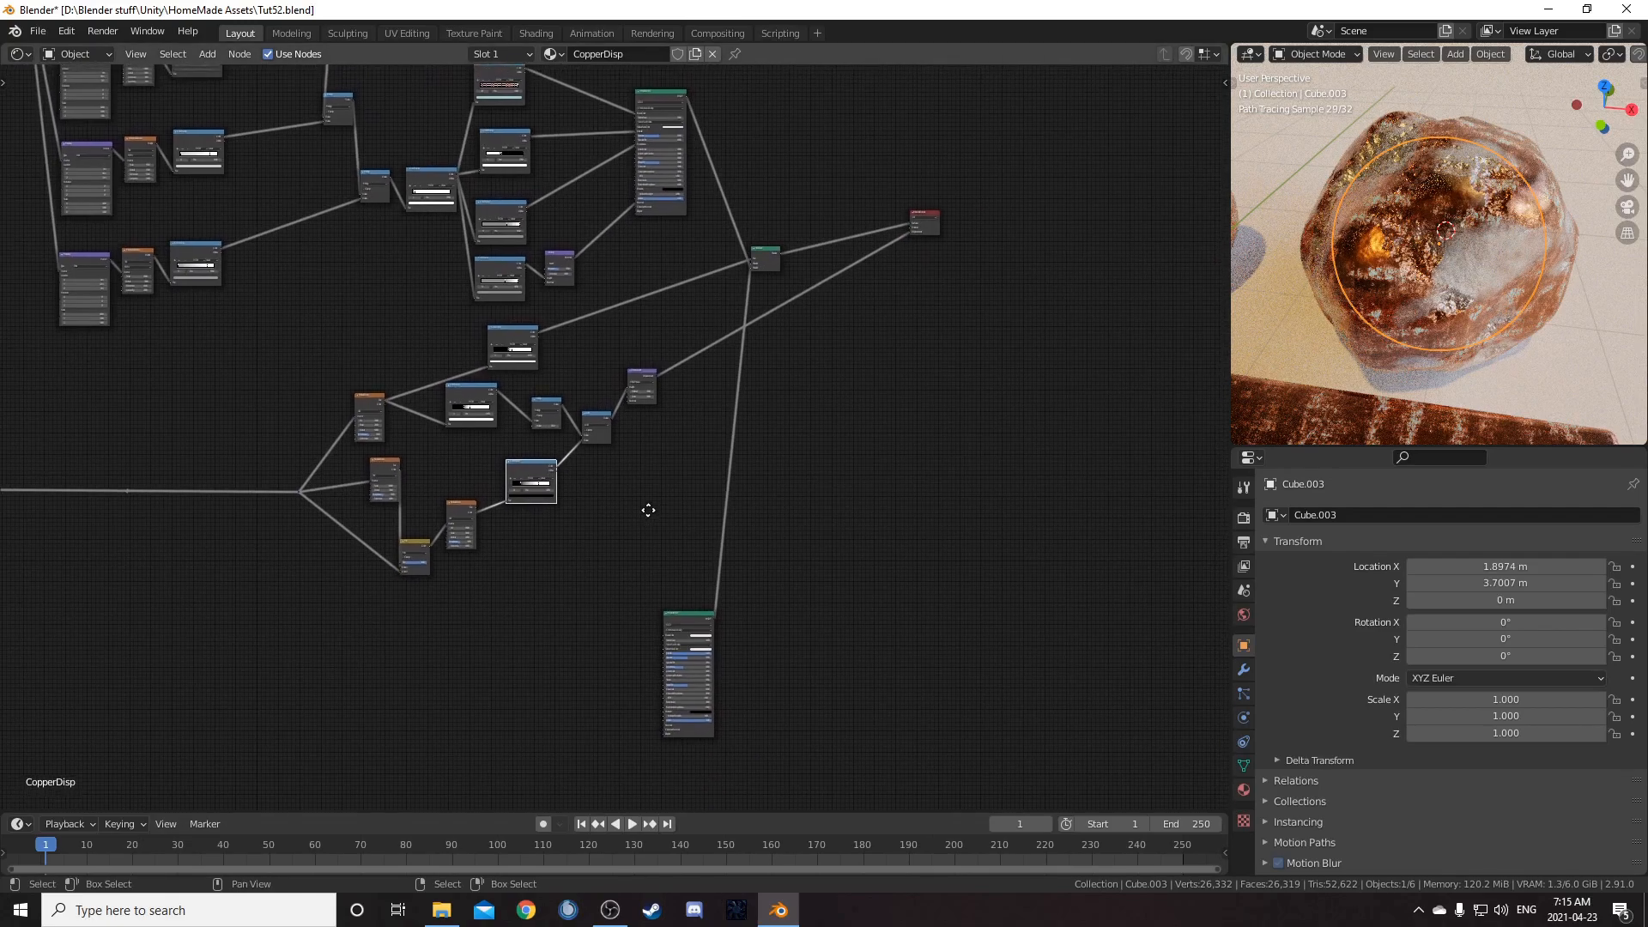
middle_drag(612, 540, 802, 452)
scroll(795, 452, up, 4)
middle_drag(875, 392, 865, 451)
scroll(826, 489, up, 4)
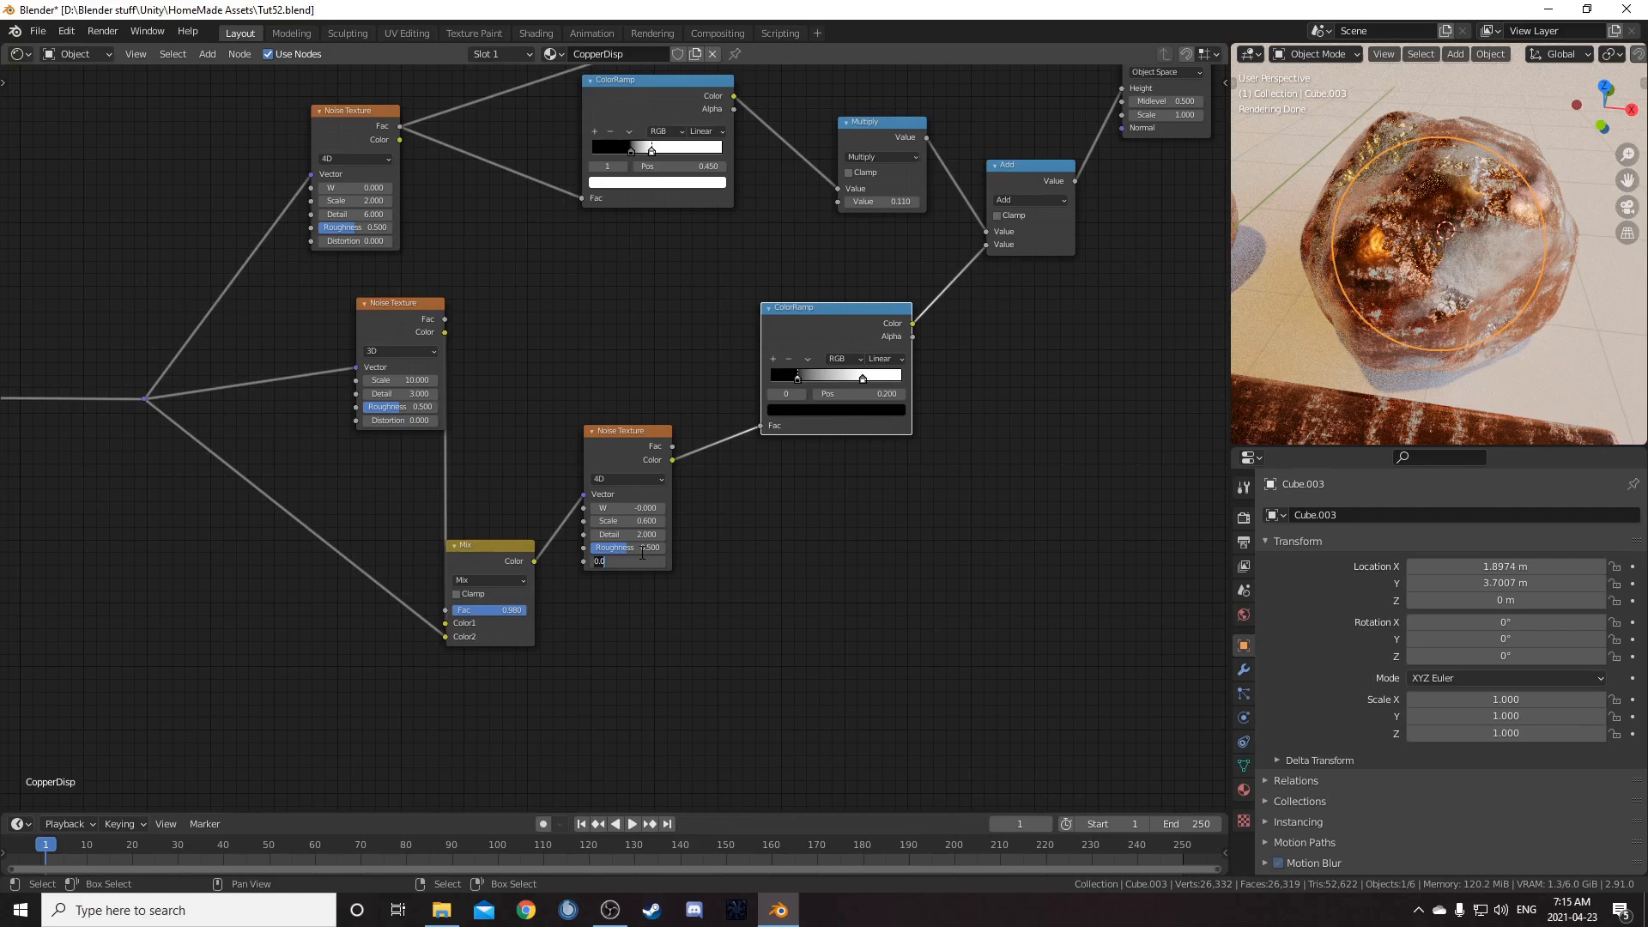
text(0.5)
key(Return)
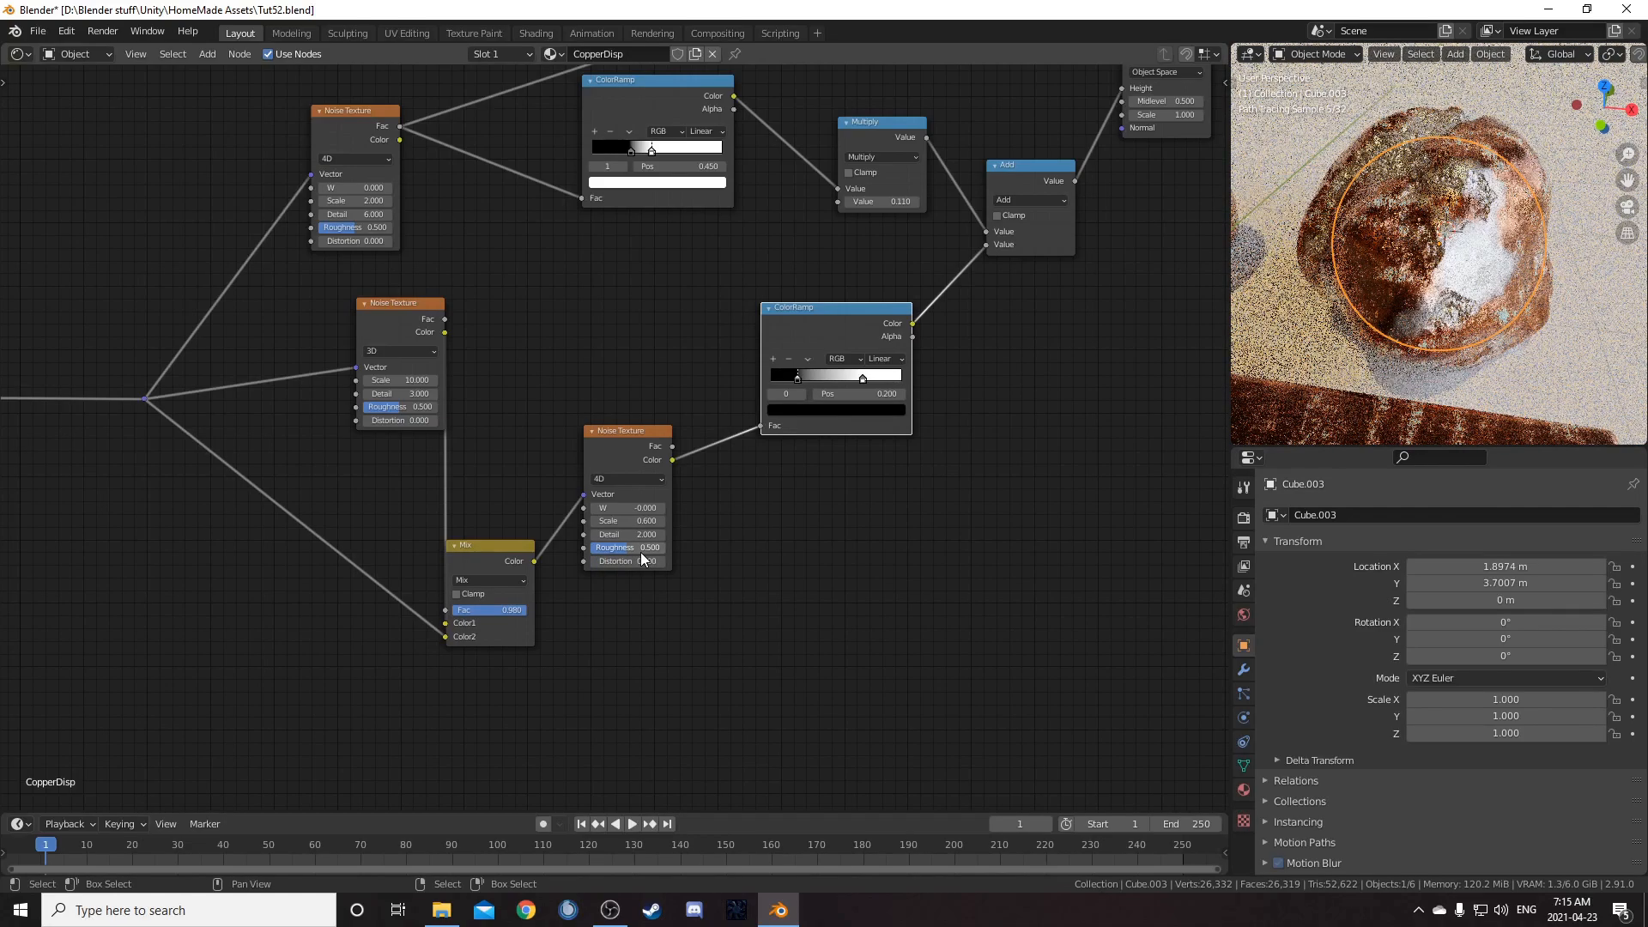
Step: Try a Midlevel of 0.4 on the Displacement node and settle on 0.7
middle_drag(719, 364, 701, 383)
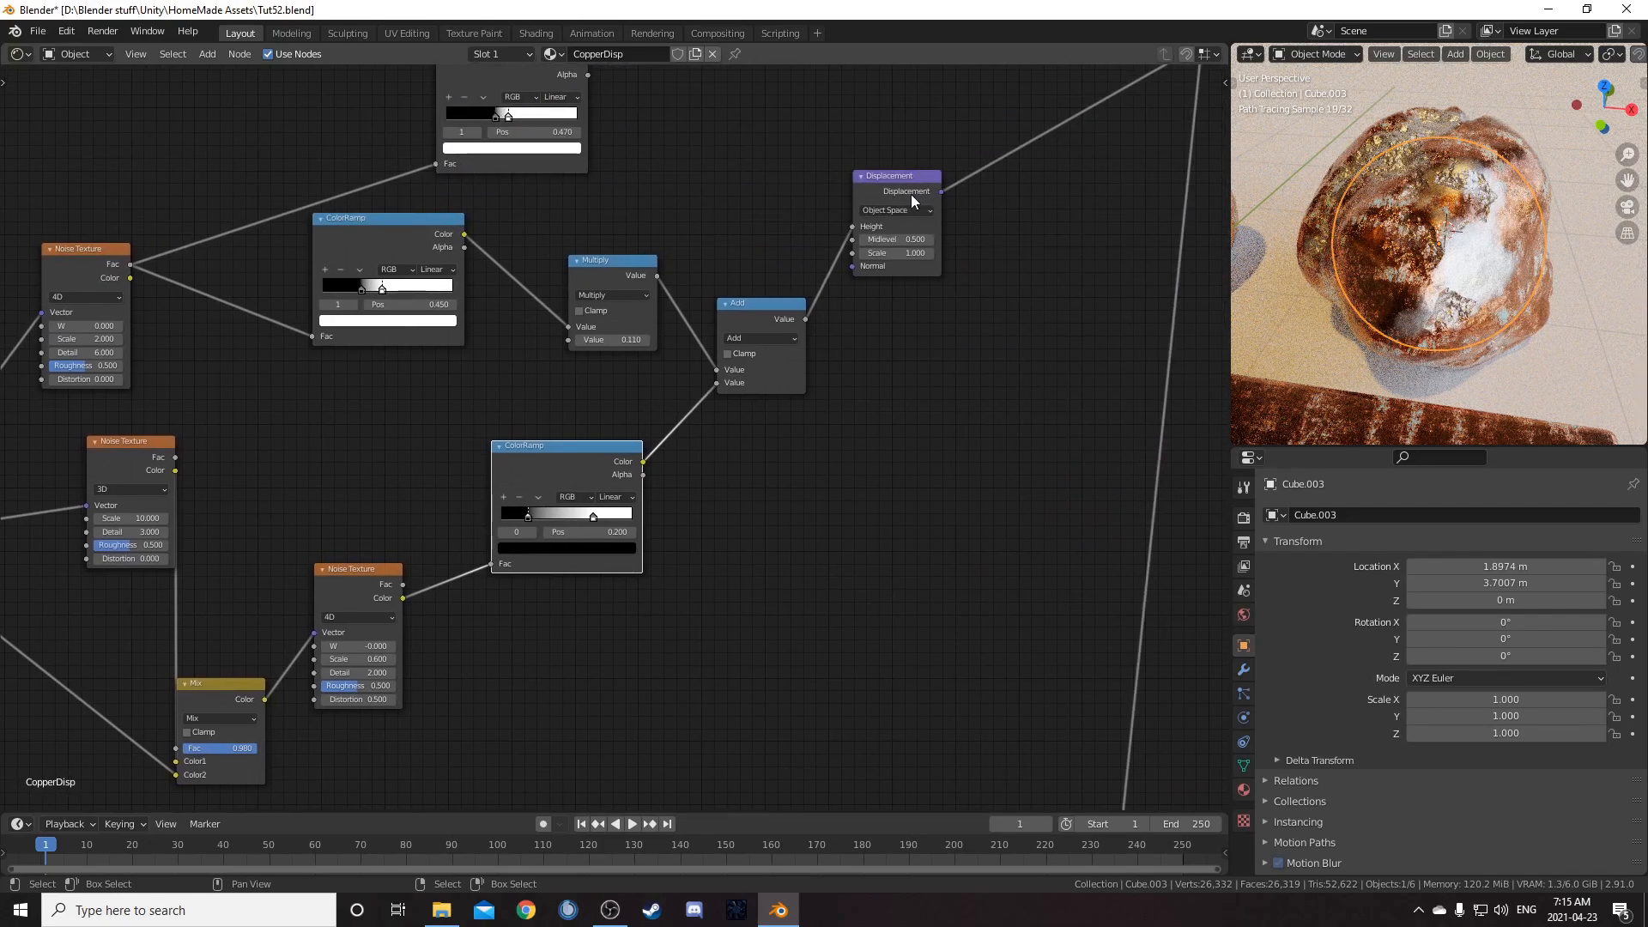
drag(913, 194, 917, 184)
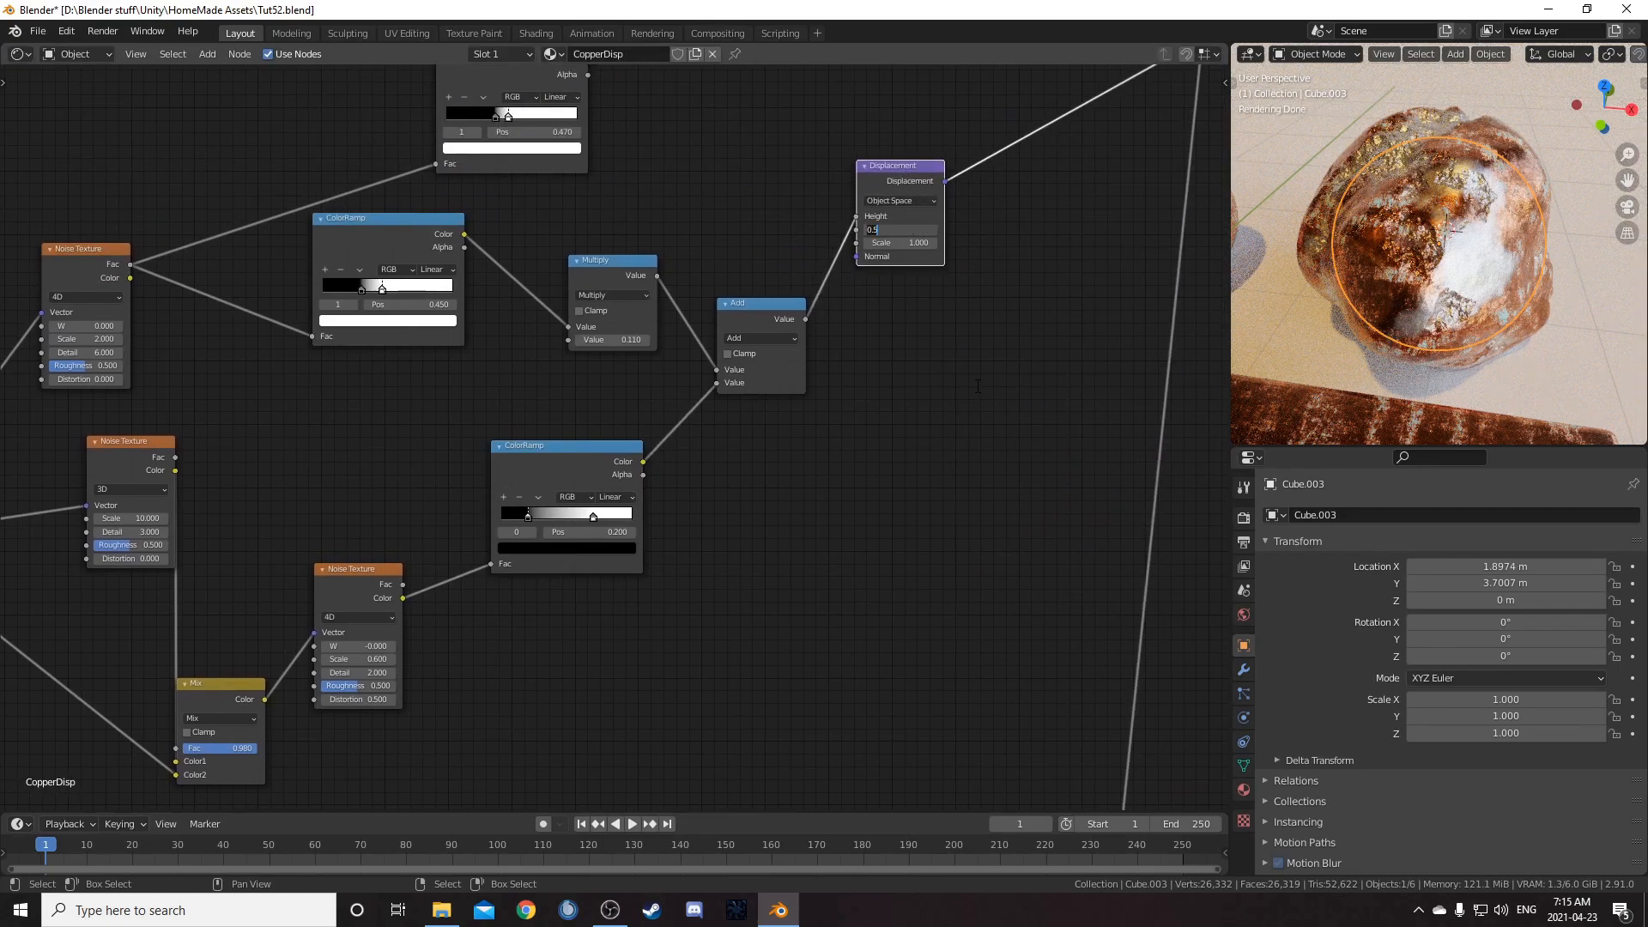
text(.4)
key(Return)
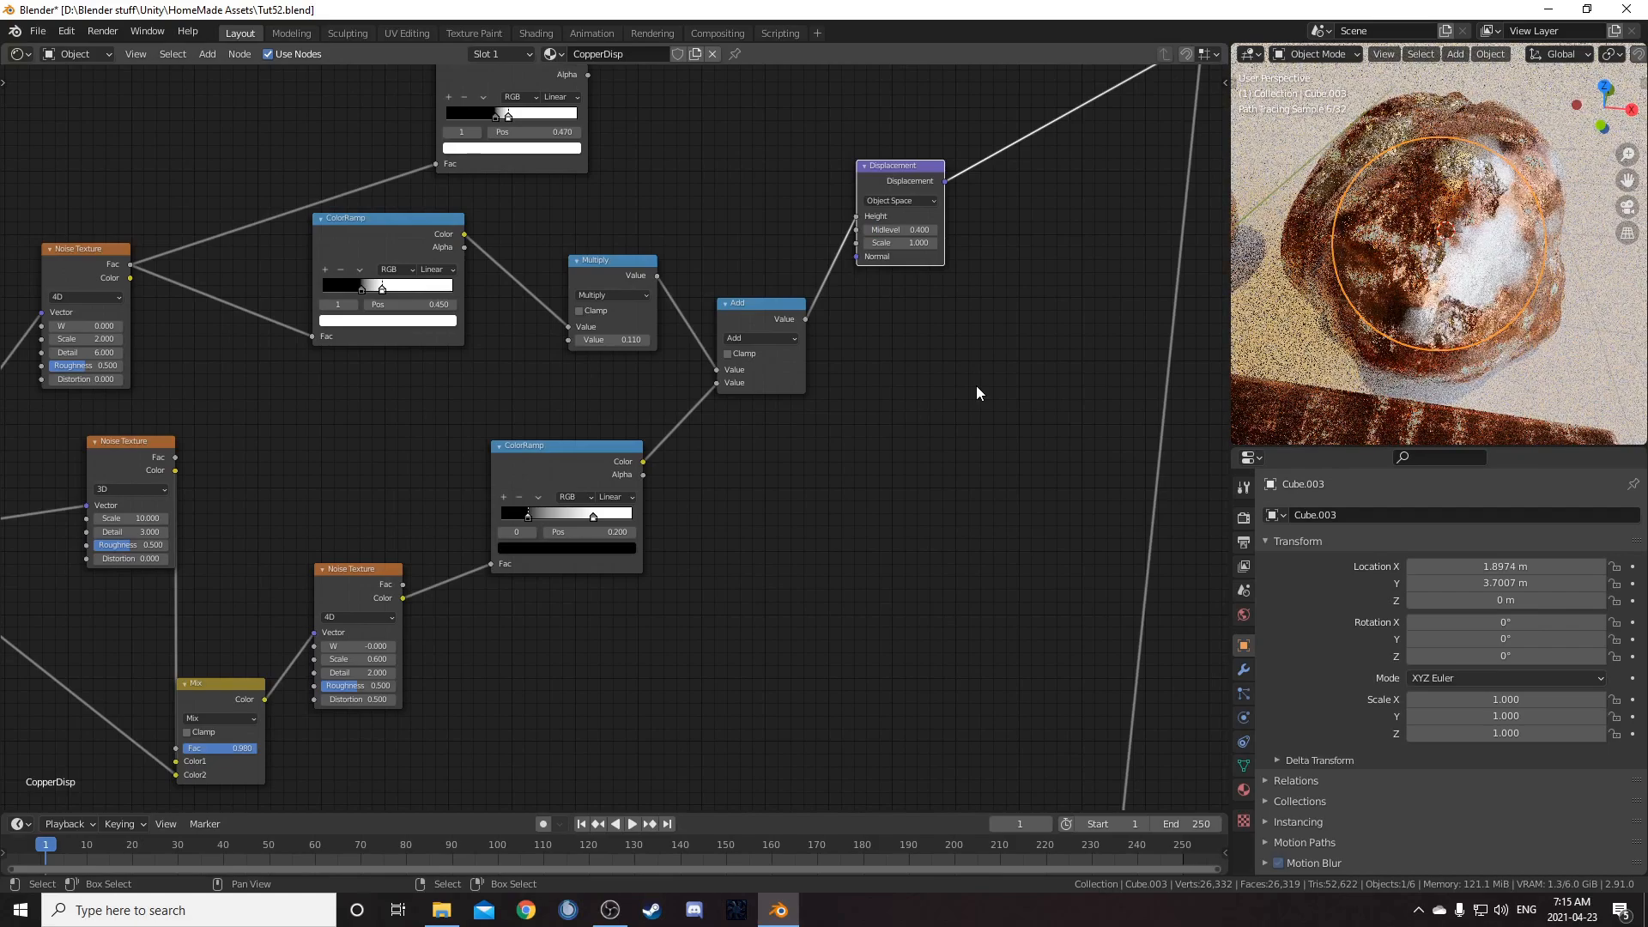
text(.7)
key(Return)
key(KP_0)
middle_drag(1512, 246, 1476, 165)
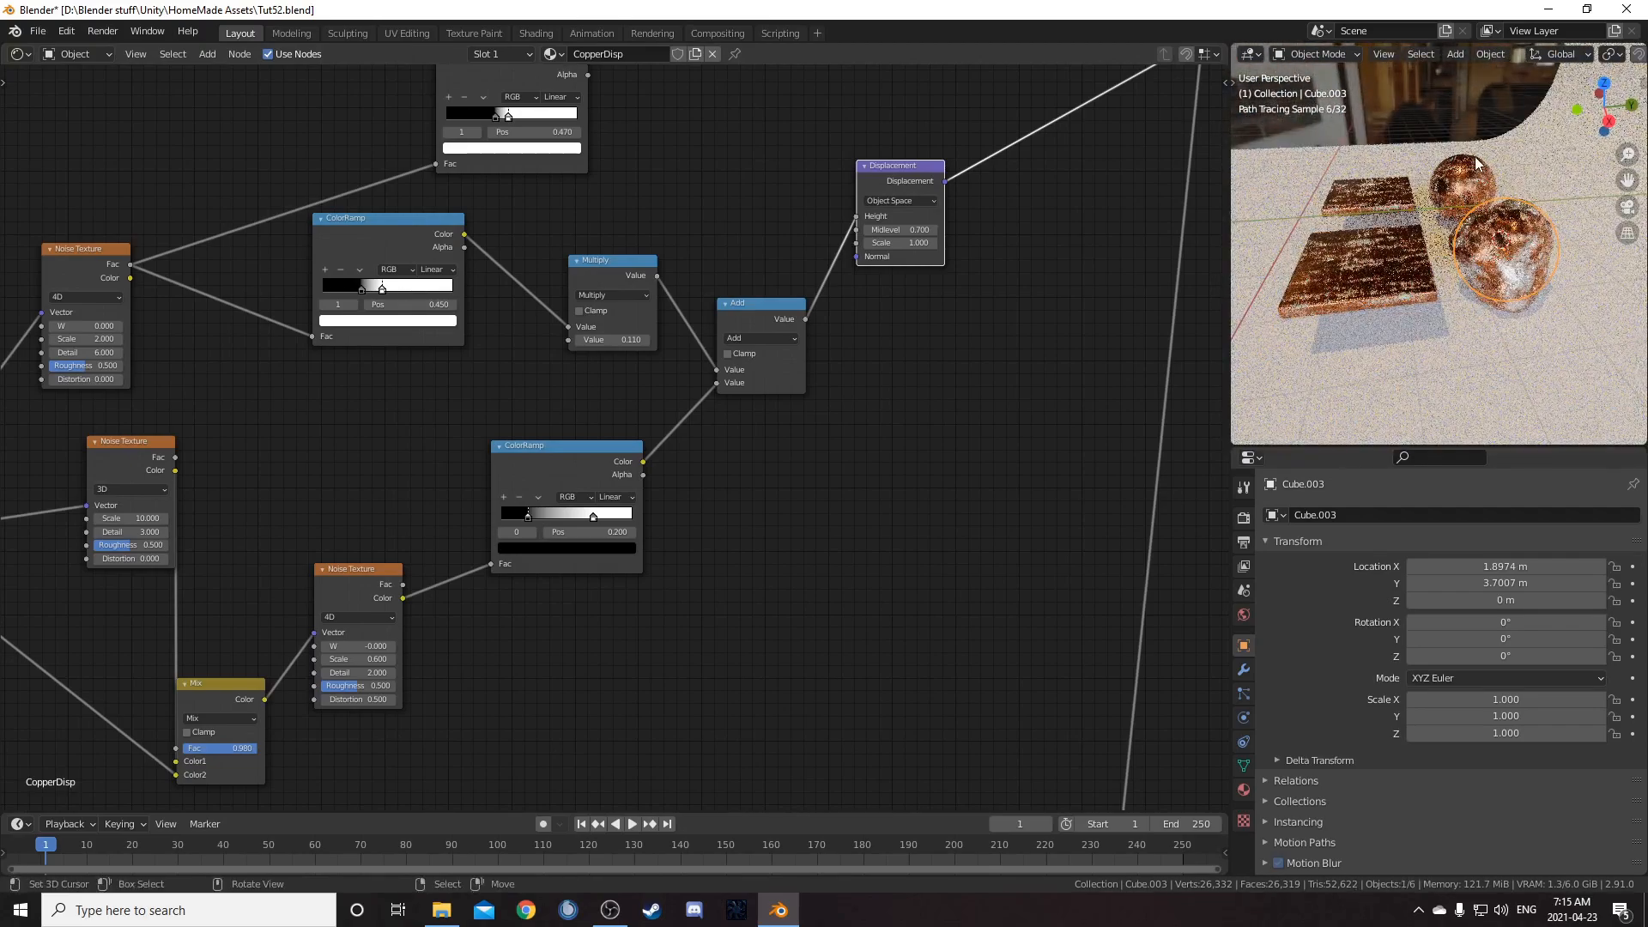
mouse_move(1367, 308)
middle_down()
mouse_move(1404, 281)
mouse_move(1451, 344)
middle_up()
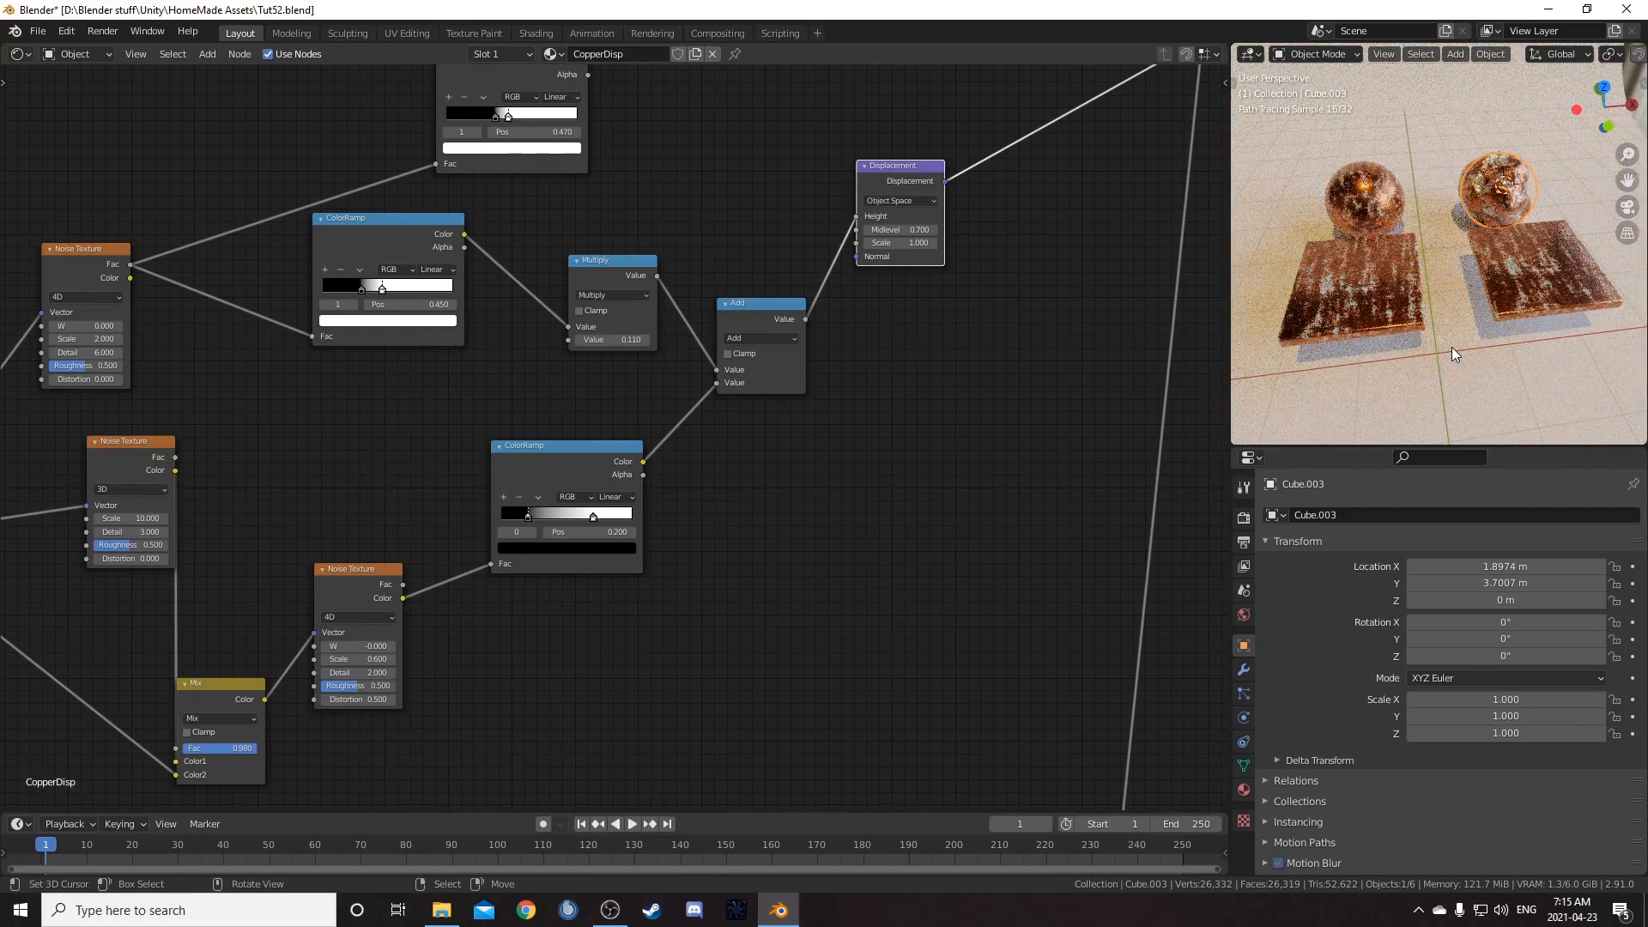
Step: Examine the displaced copper samples in the rendered preview from a distance, from above and close up on the sphere
scroll(1483, 357, down, 5)
mouse_move(1456, 314)
middle_down()
mouse_move(1471, 291)
mouse_move(1409, 289)
mouse_move(1411, 224)
mouse_move(1428, 213)
middle_up()
scroll(1471, 291, down, 3)
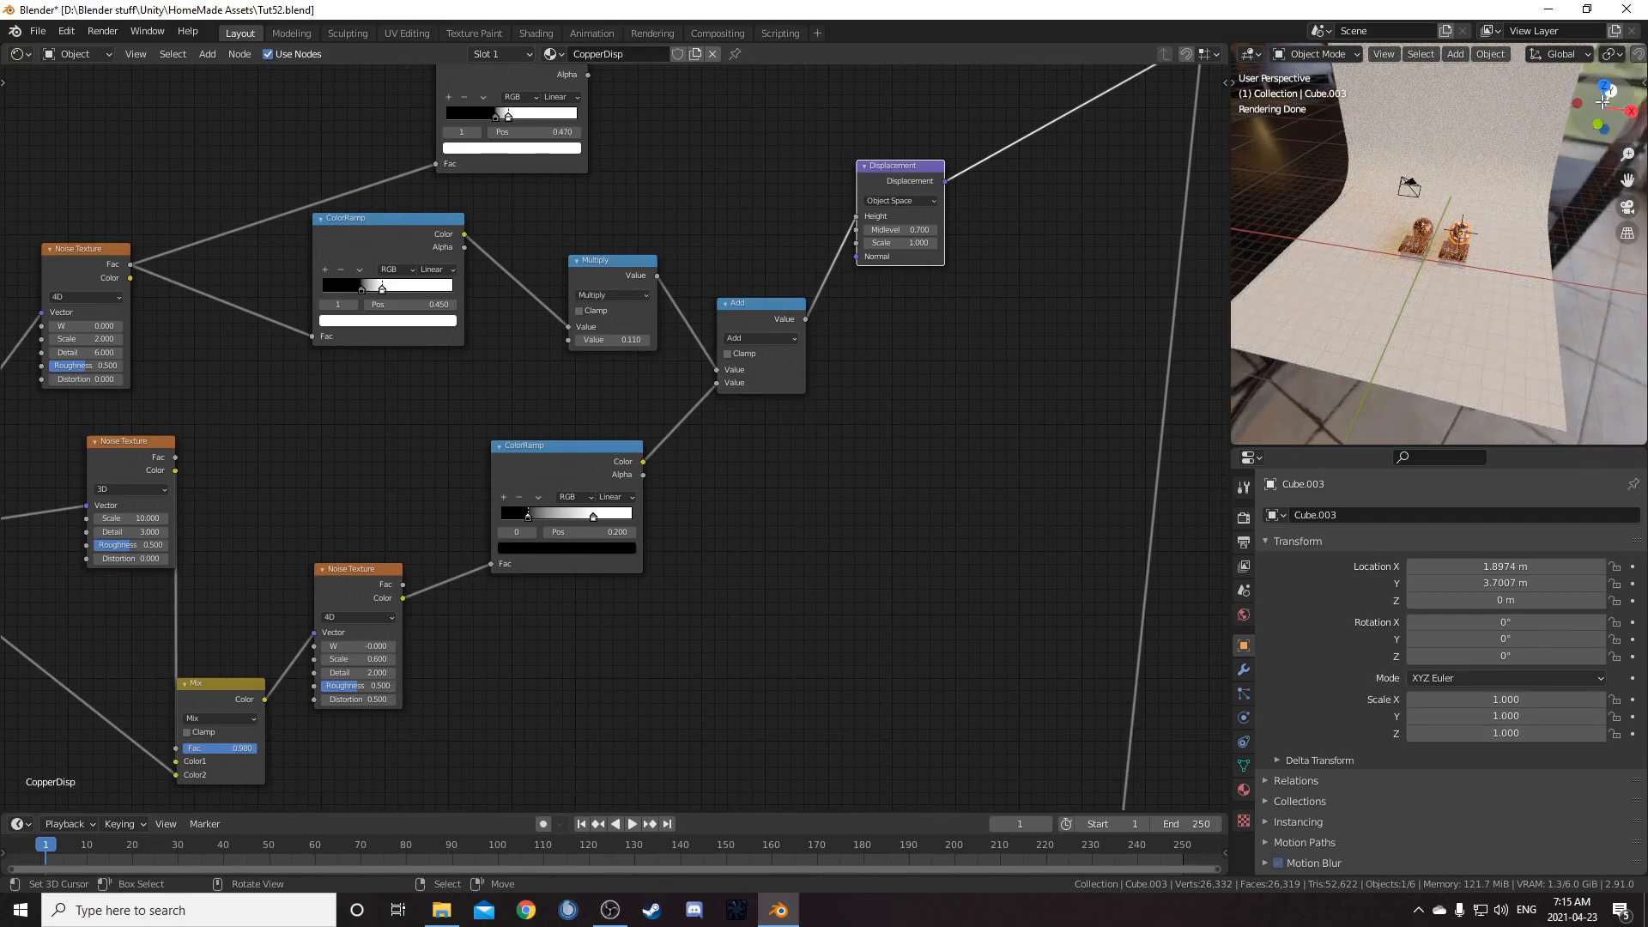
middle_drag(1427, 316, 1453, 295)
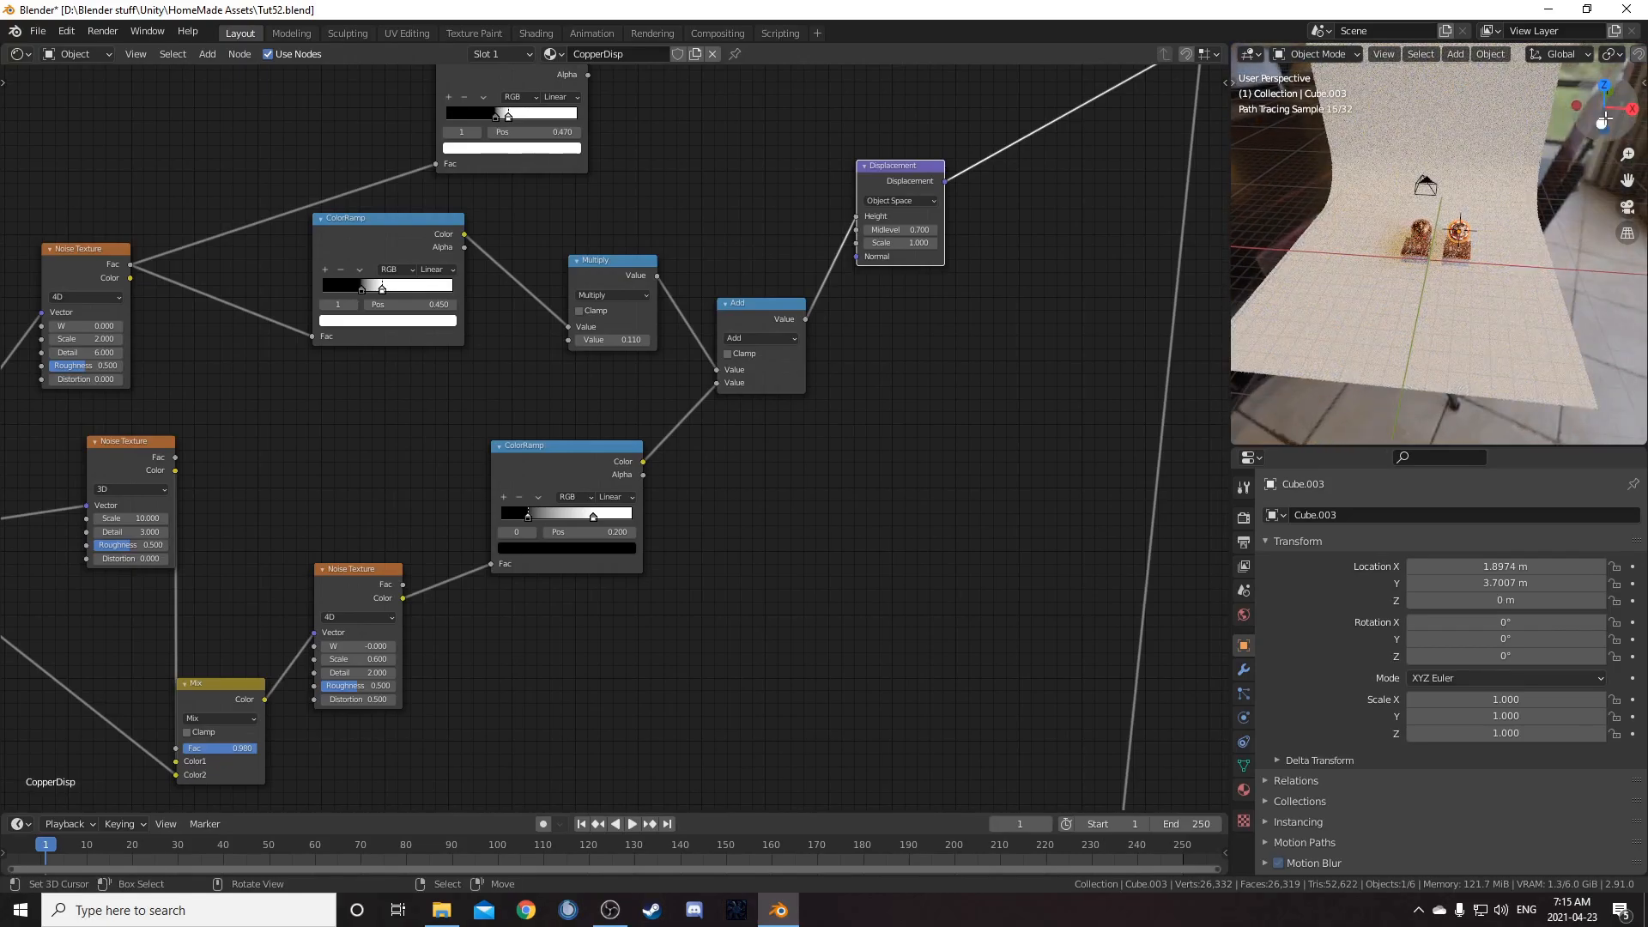
scroll(1450, 300, up, 5)
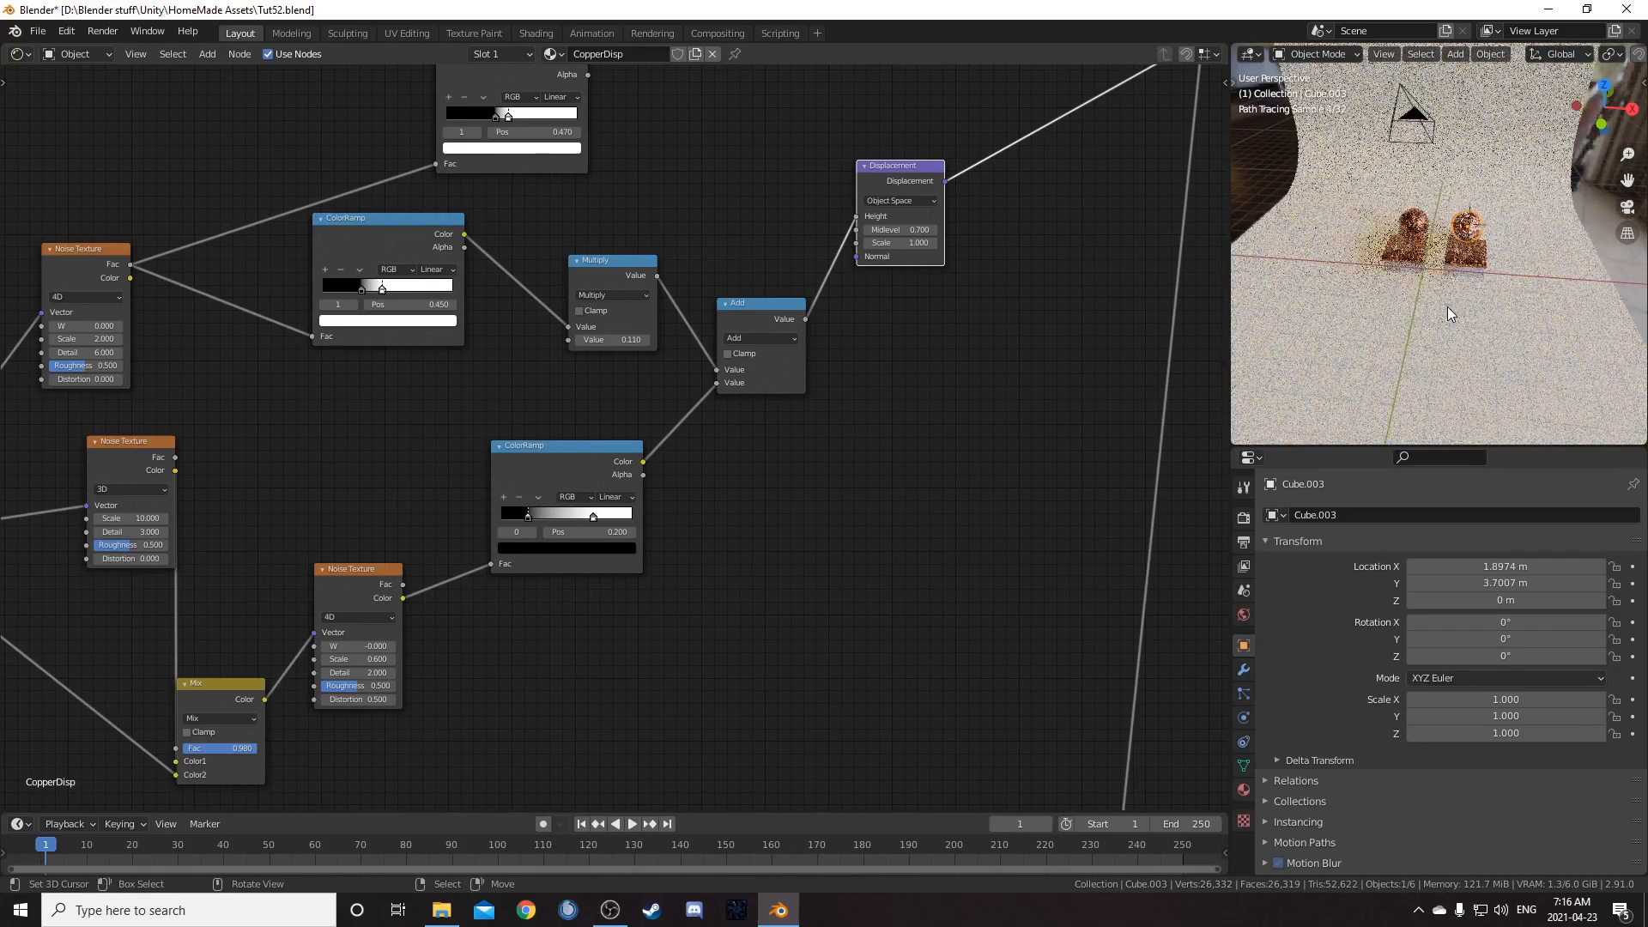
middle_drag(1418, 296, 1415, 335)
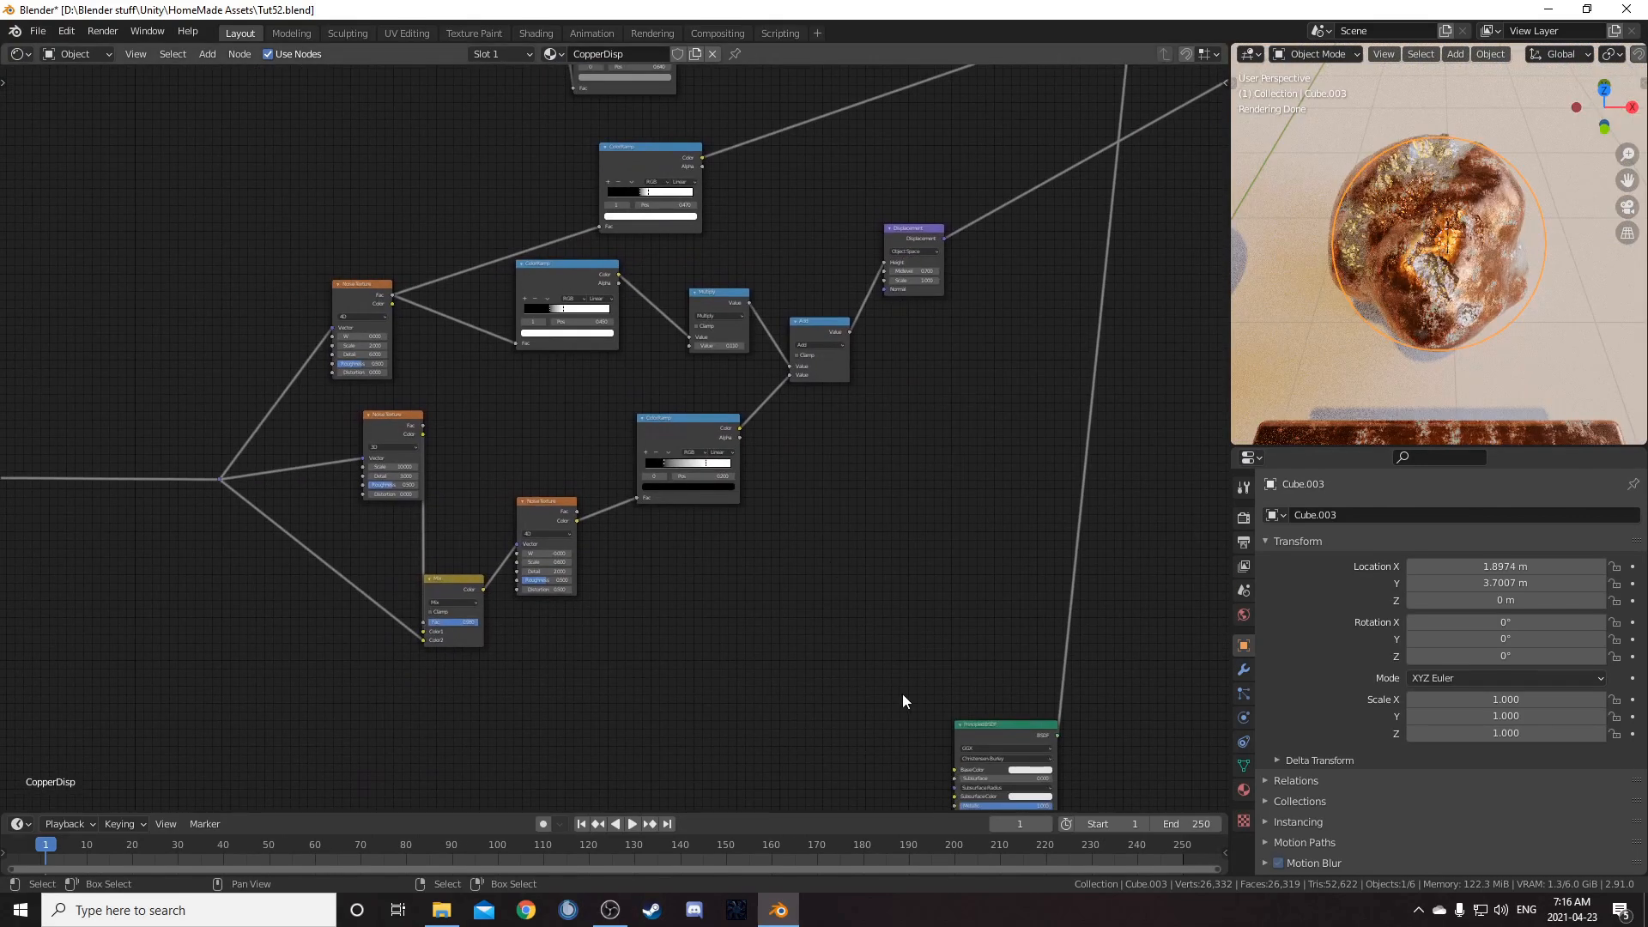
middle_drag(903, 693, 908, 542)
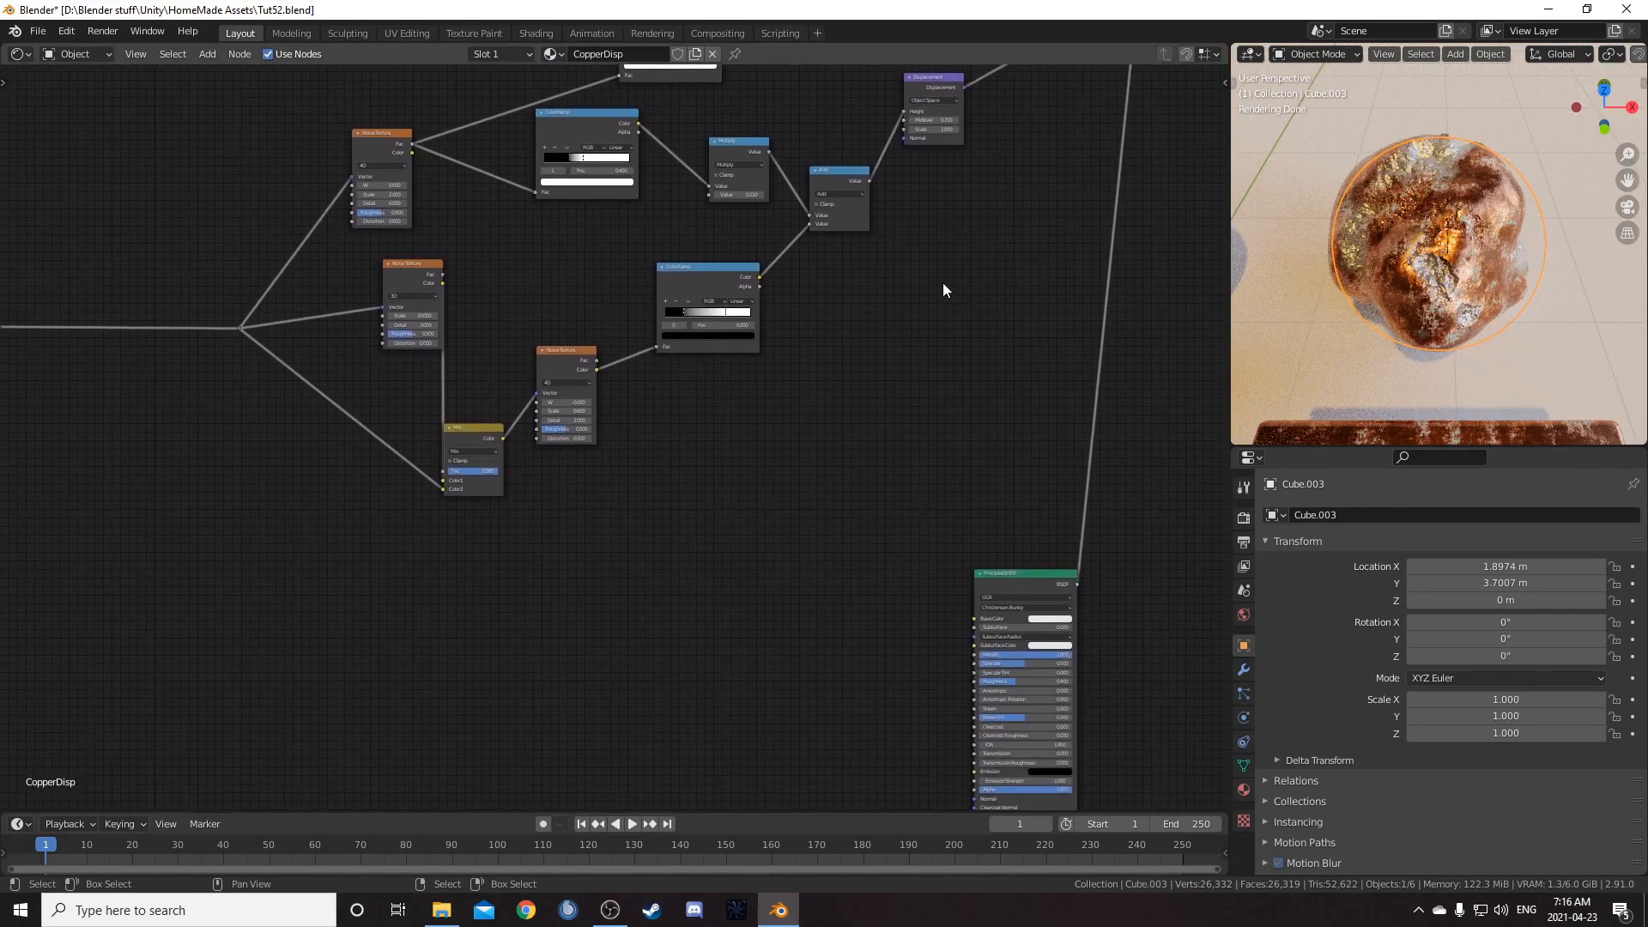
drag(1017, 587, 1015, 577)
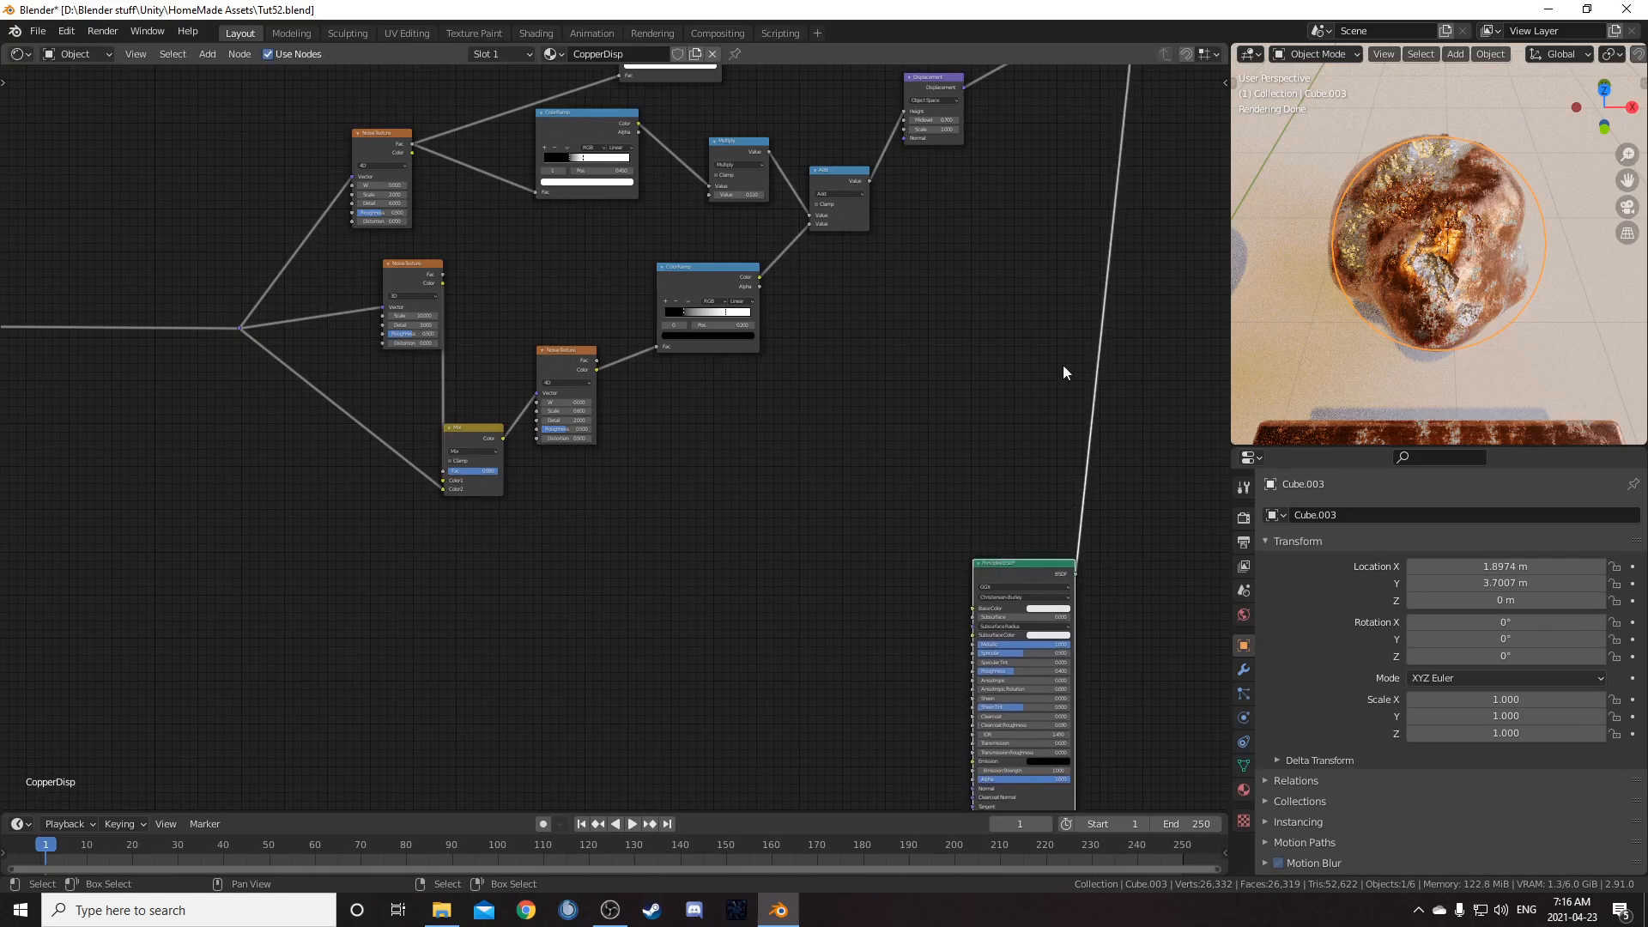
Step: Duplicate the Bump node just below the original and feed the 0.470 mask ColorRamp's Color into the copy's Height
middle_drag(1070, 321, 1042, 615)
middle_drag(882, 366, 887, 493)
scroll(798, 385, up, 3)
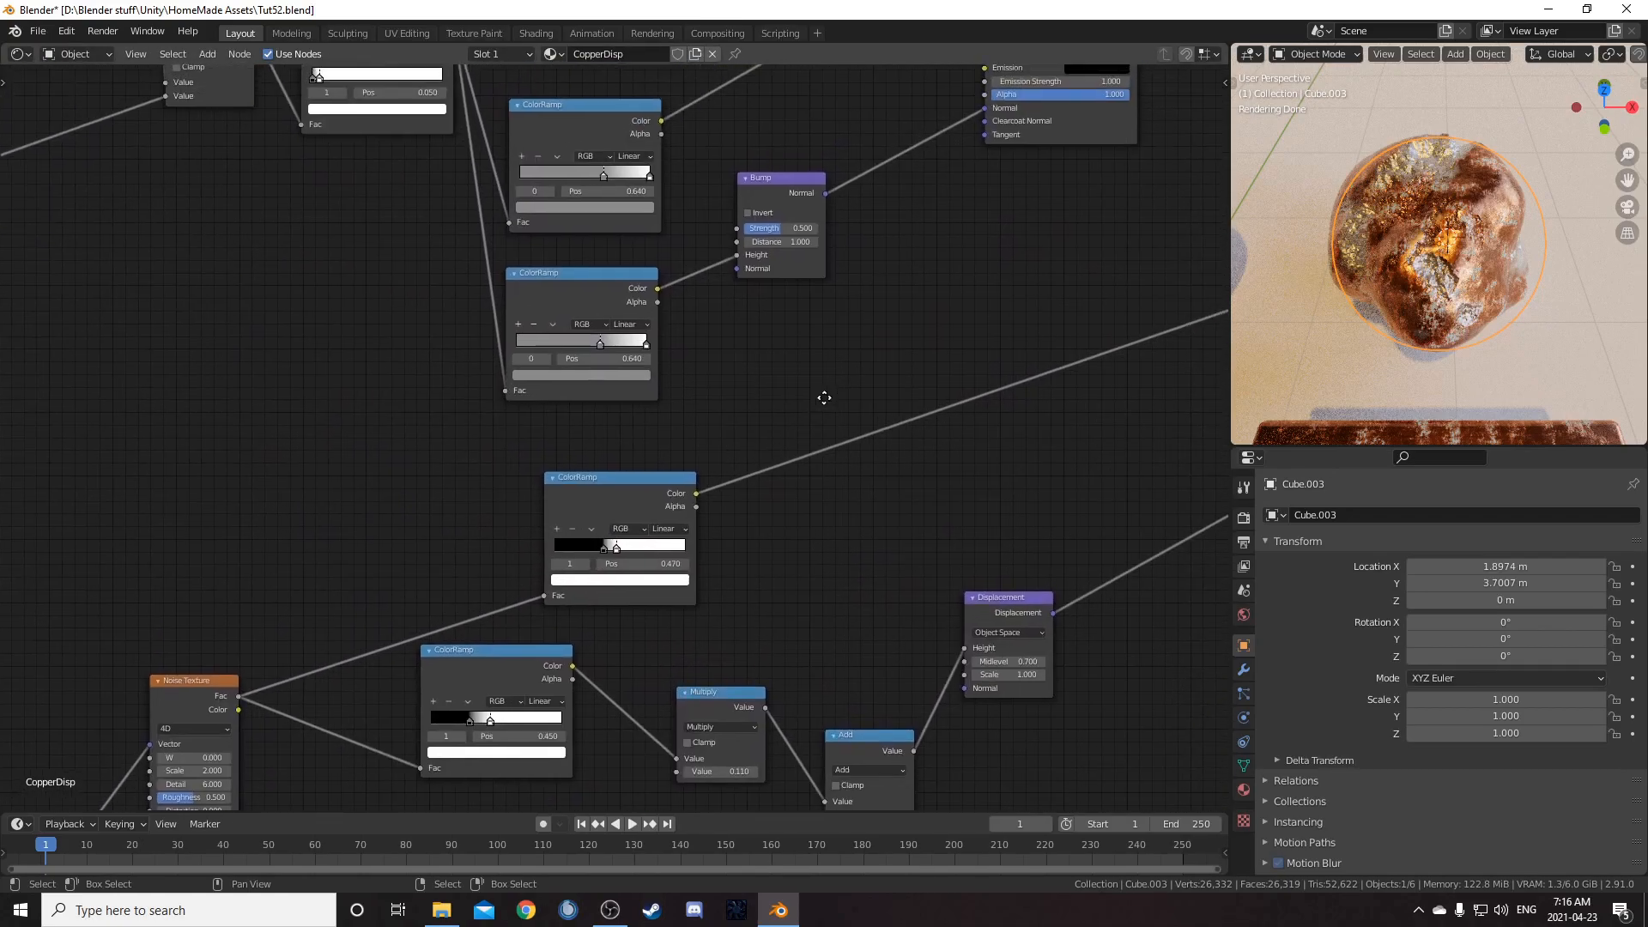
drag(600, 485, 605, 488)
click(796, 177)
key(shift+d)
click(829, 310)
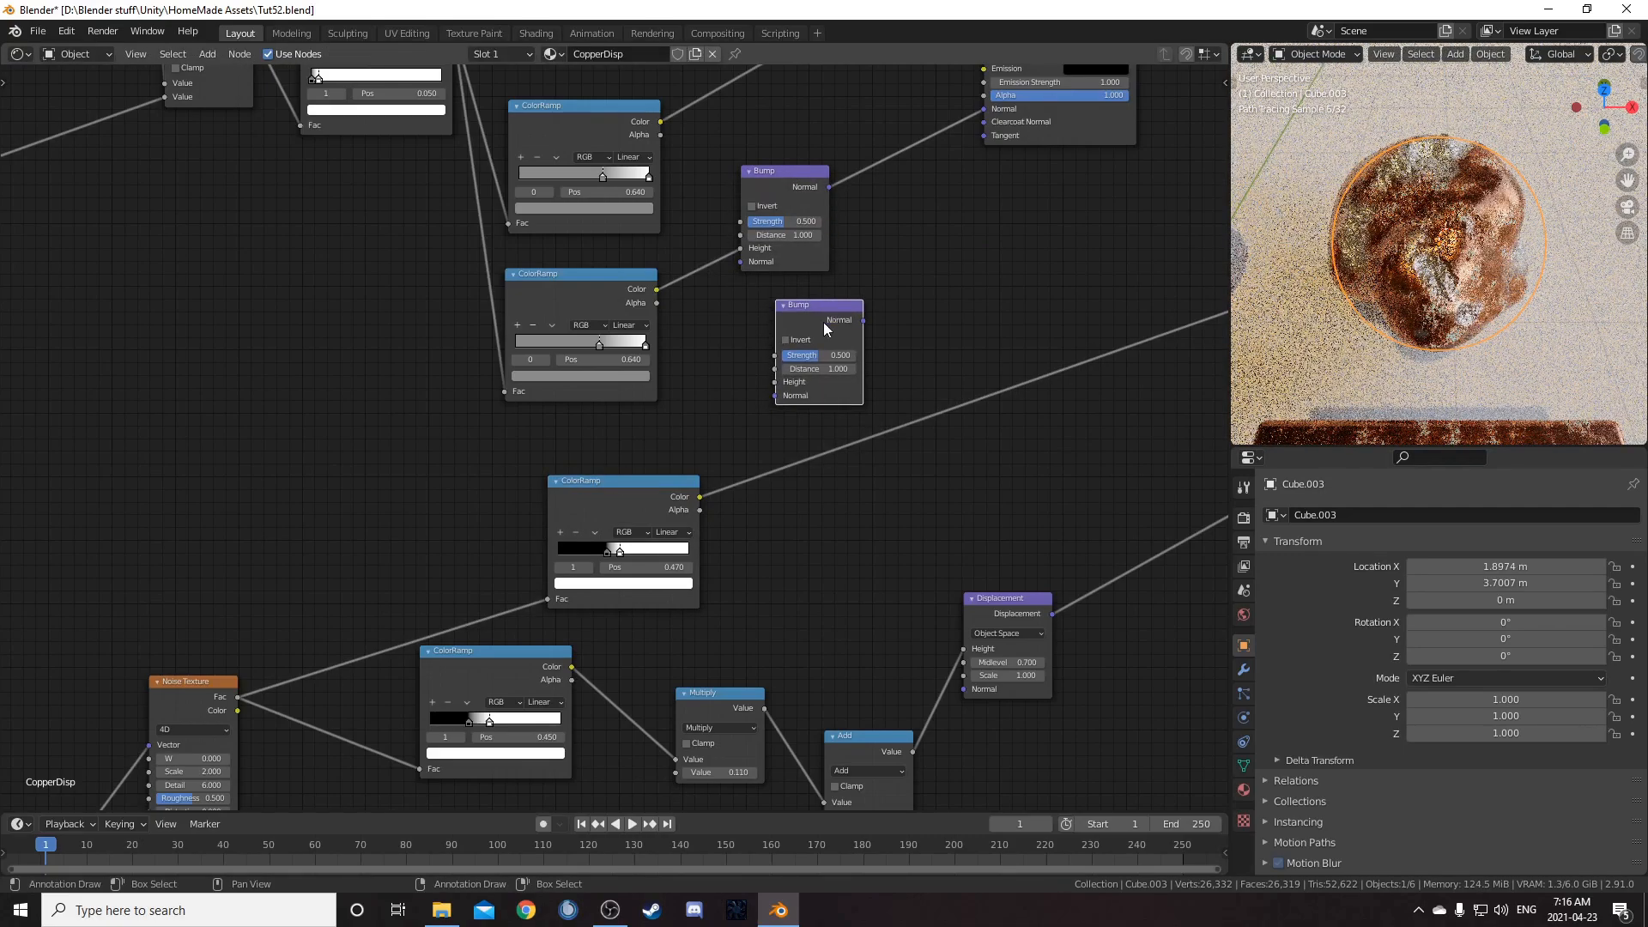
drag(701, 498, 774, 382)
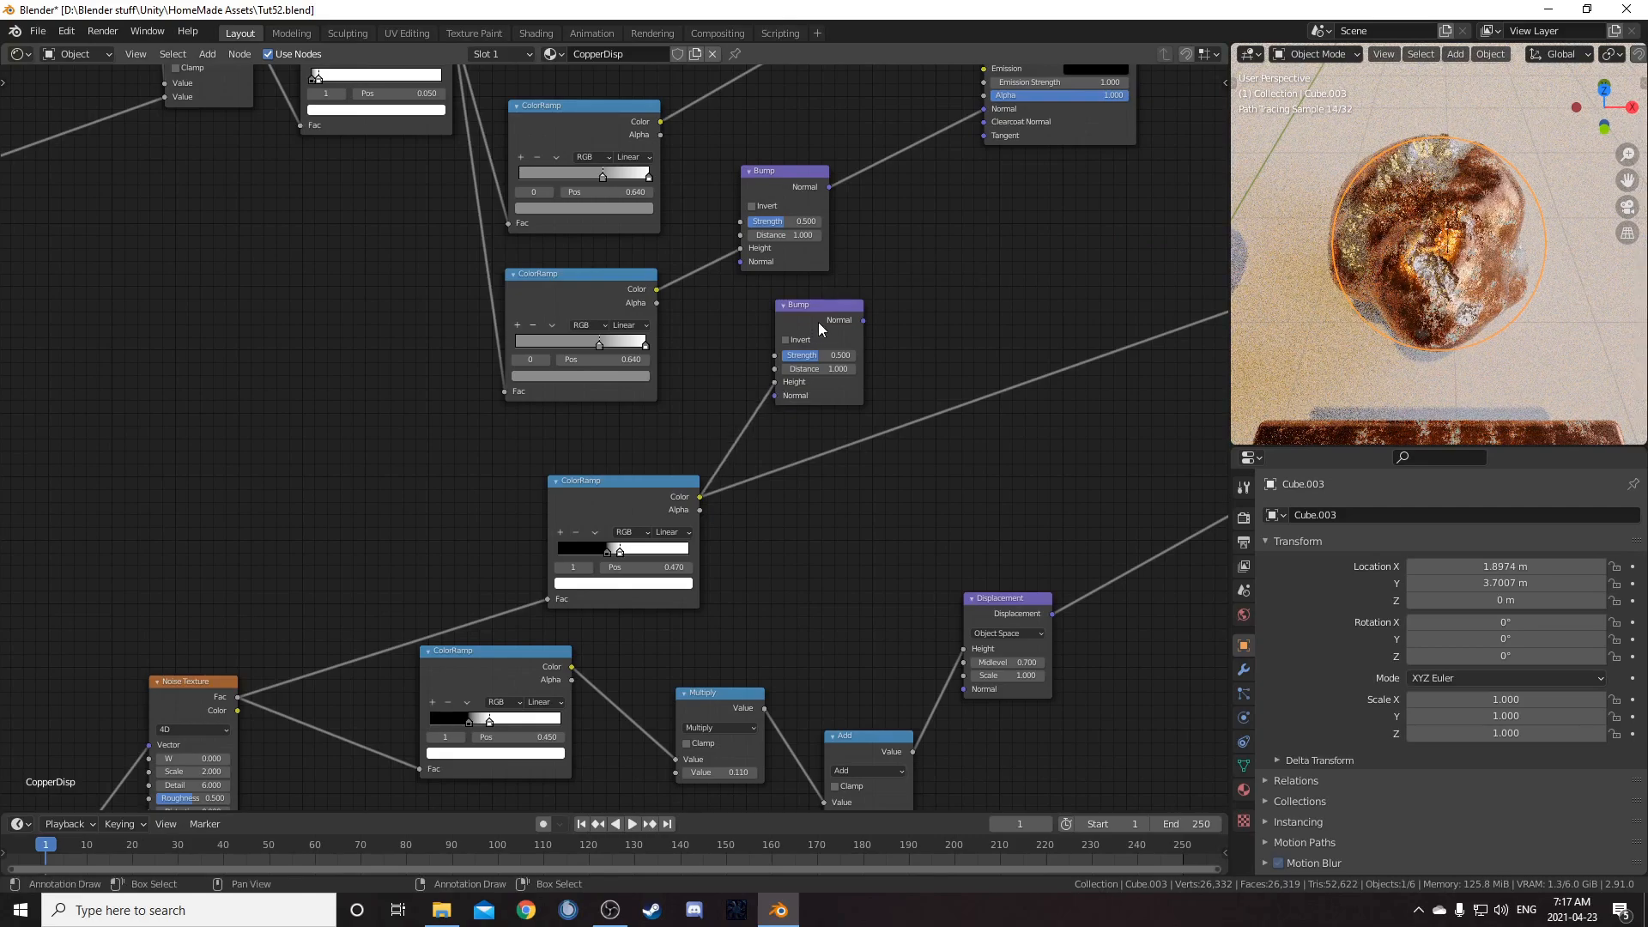
Step: Preview the duplicated Bump, connect its Normal output to the original Bump's Normal input, and reposition the original Bump
ctrl+shift+click(818, 317)
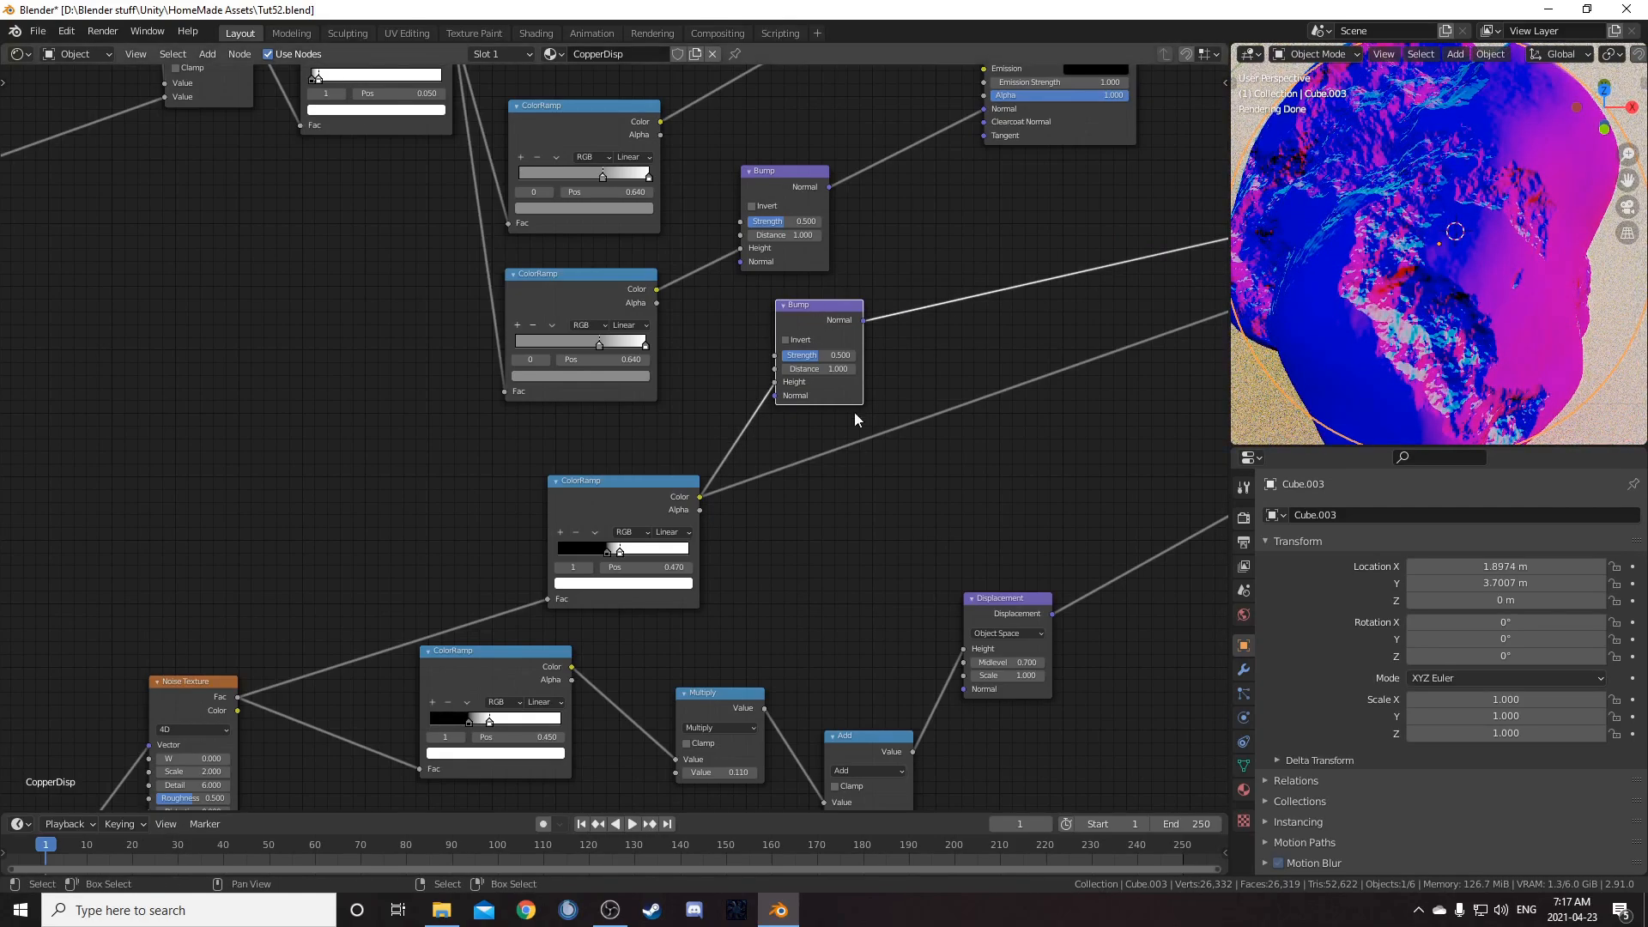
scroll(841, 425, down, 1)
drag(829, 336, 847, 331)
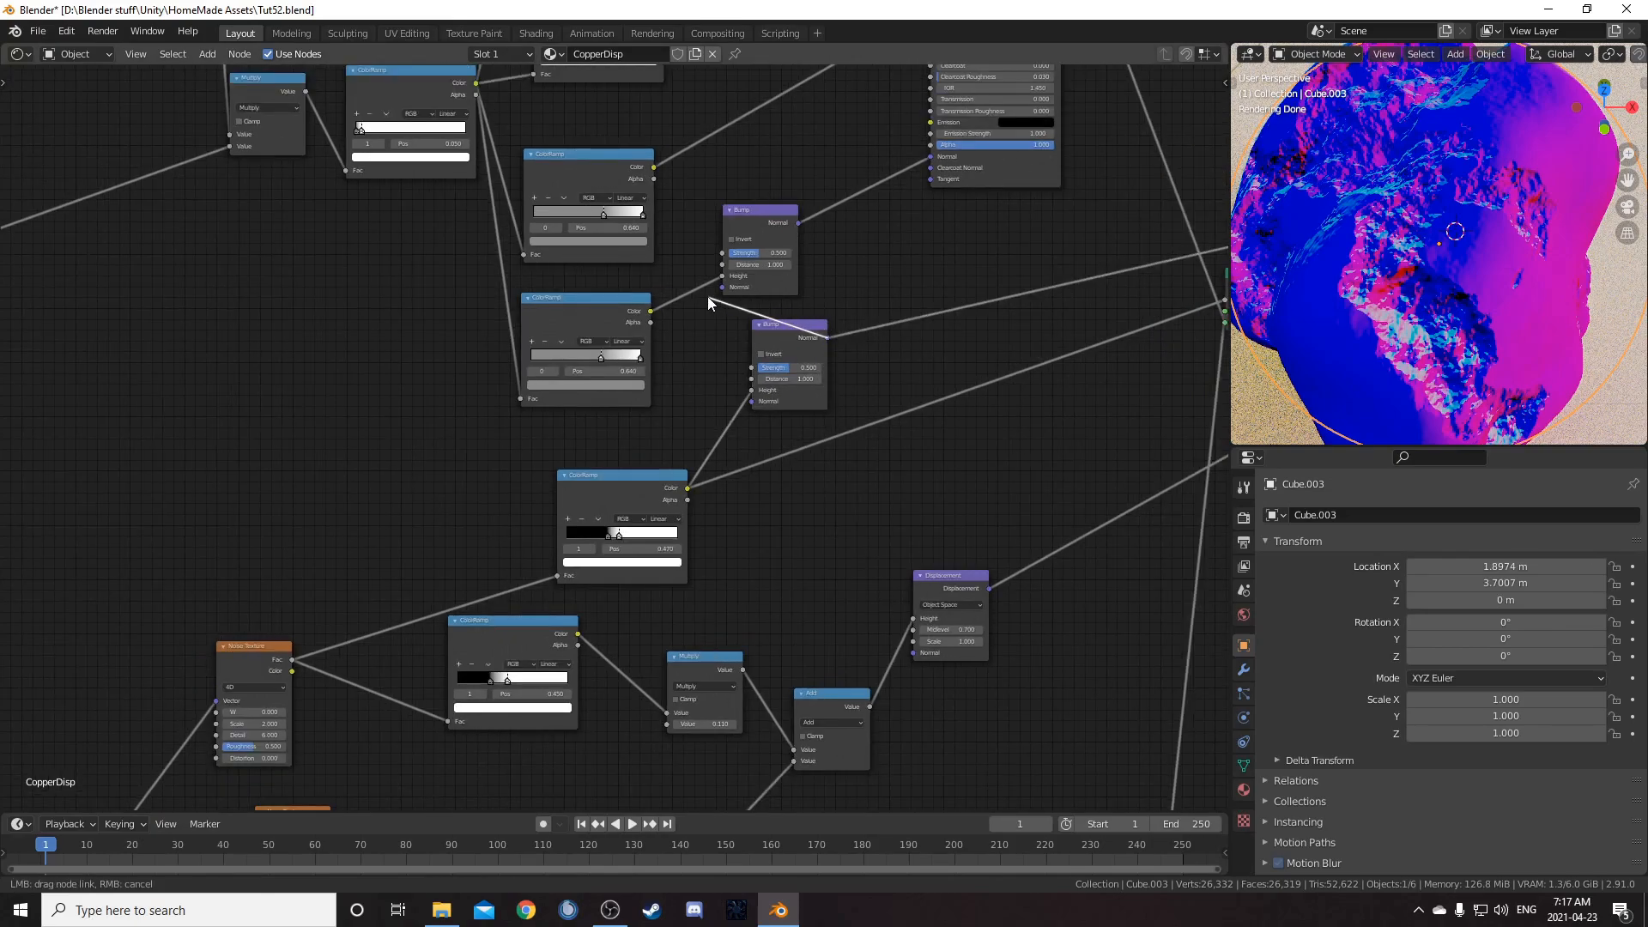
drag(721, 286, 720, 285)
drag(777, 209, 828, 195)
Step: Preview the chained Bump normals on the sphere and return the Mix Shader to the material output
ctrl+shift+click(800, 199)
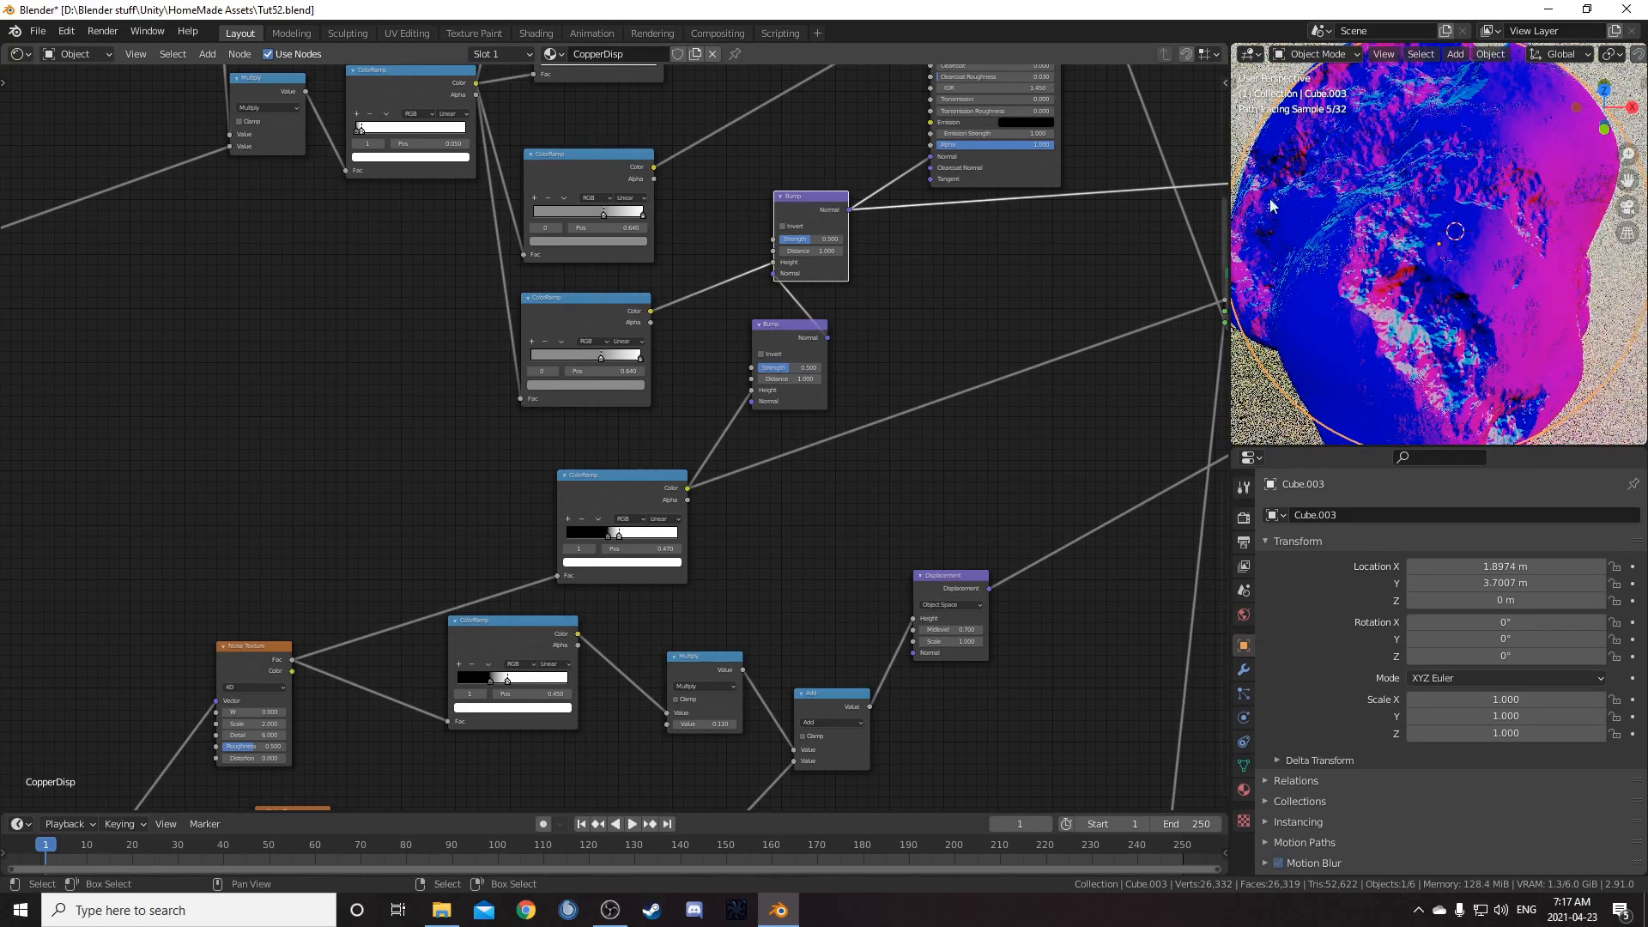
scroll(1517, 299, up, 2)
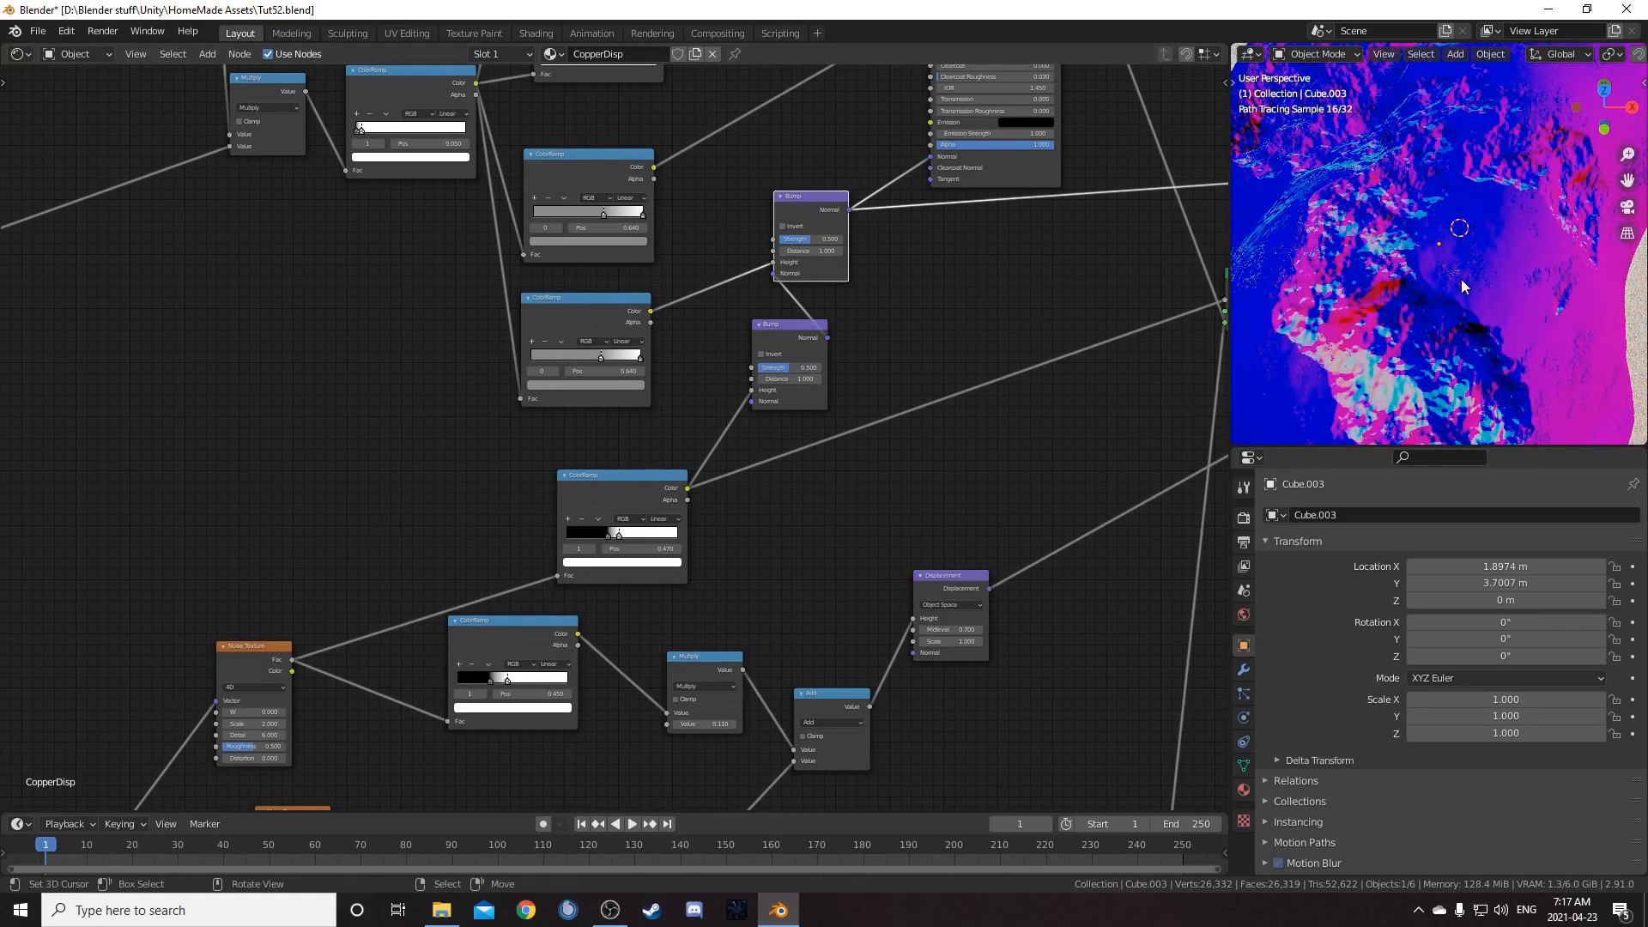
scroll(1465, 286, down, 3)
scroll(877, 357, down, 4)
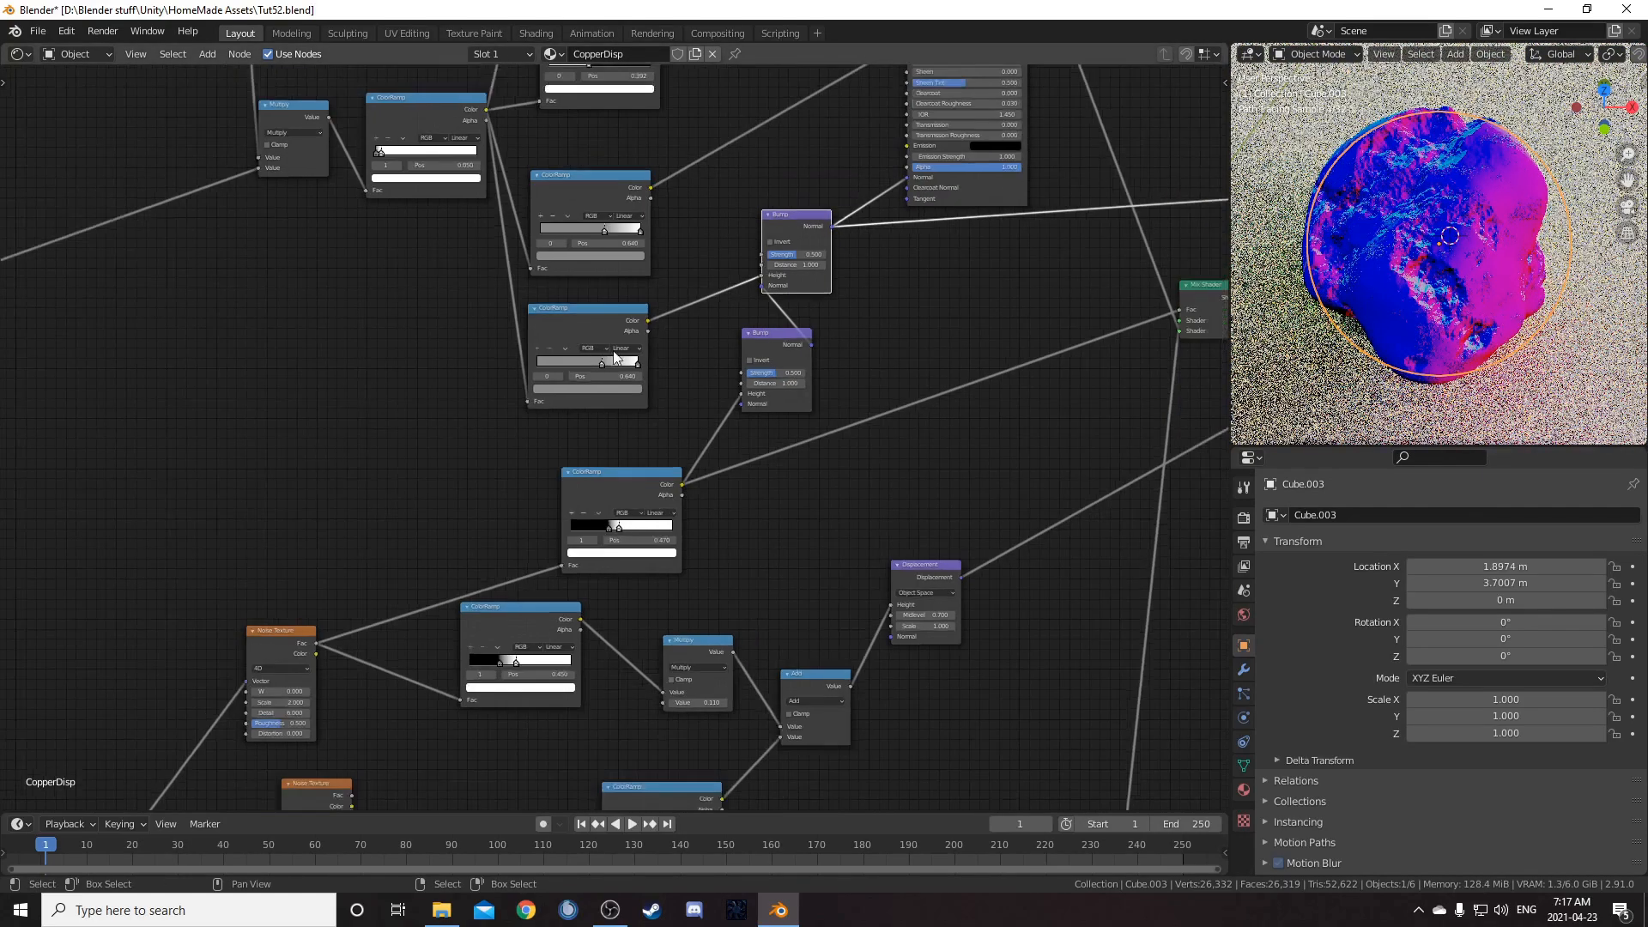
middle_drag(877, 357, 878, 199)
ctrl+shift+click(934, 203)
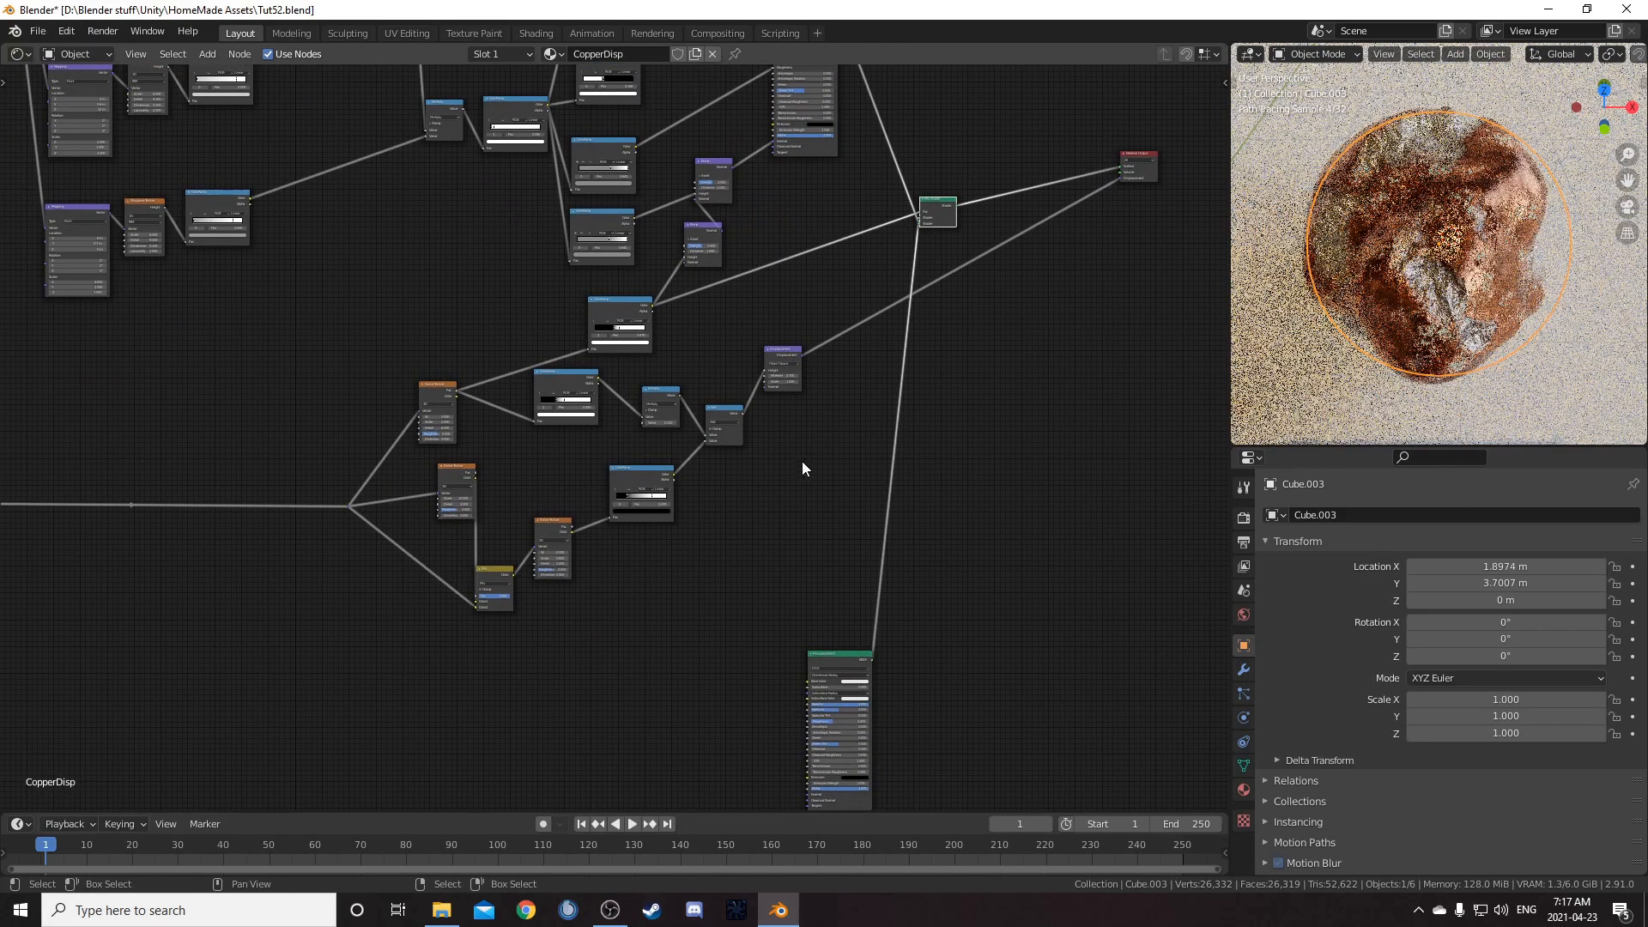
Step: Preview the second Principled BSDF by itself on the sphere and bring its input side into working range
middle_drag(595, 646, 672, 558)
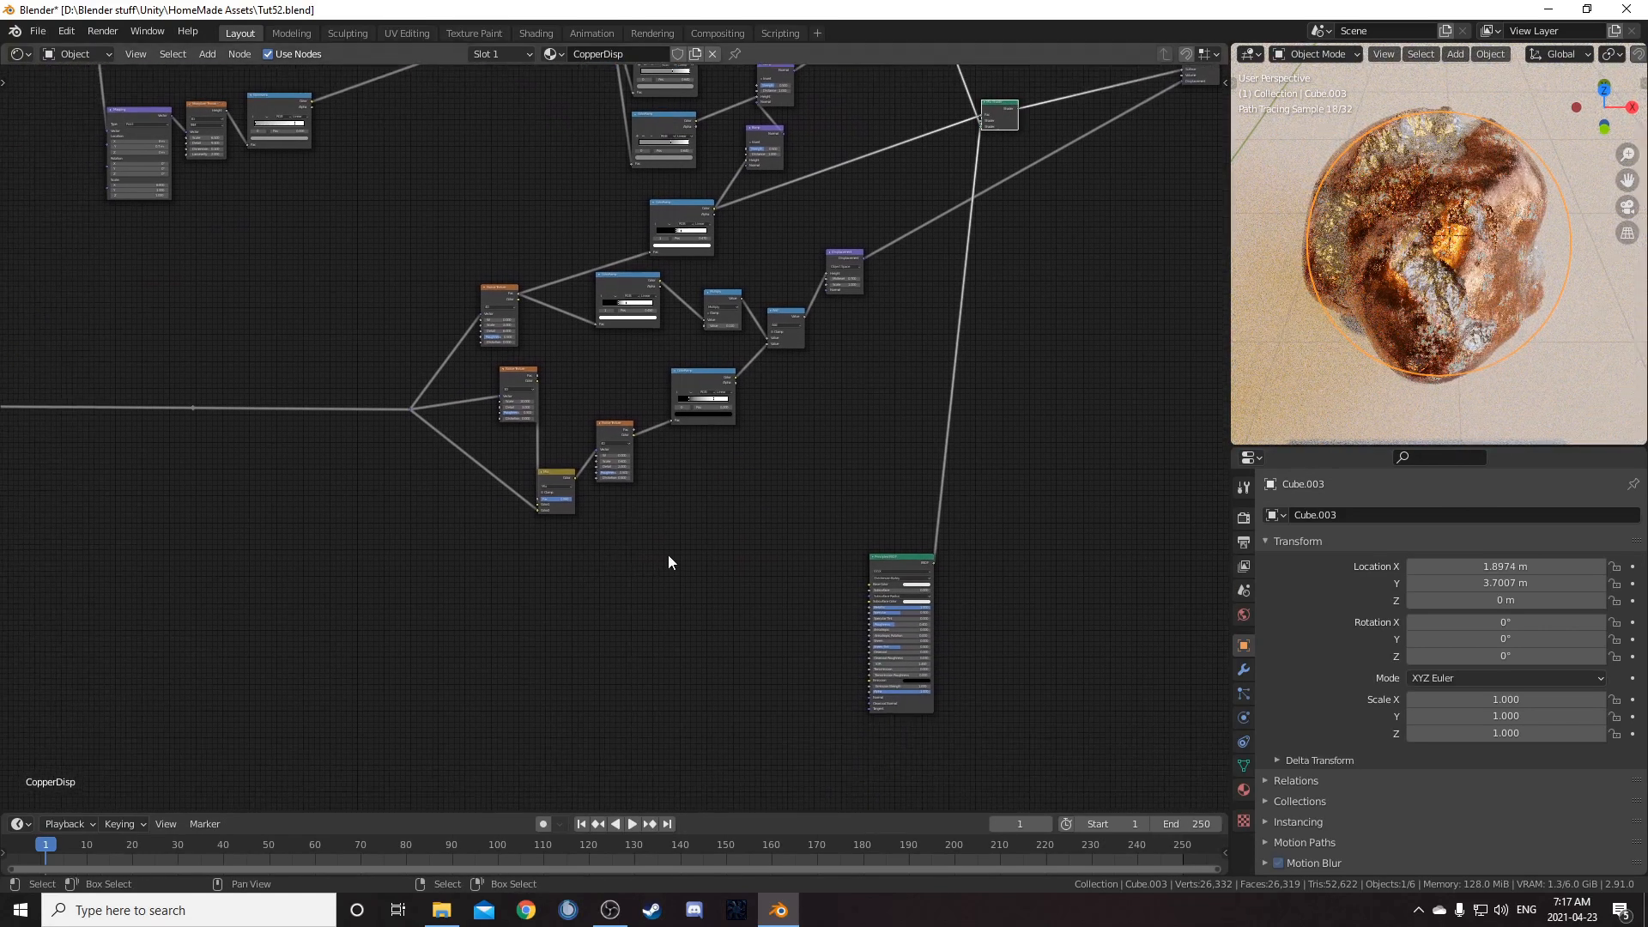
middle_drag(598, 659, 842, 440)
click(961, 403)
drag(961, 403, 946, 426)
scroll(883, 477, up, 4)
middle_drag(894, 455, 860, 480)
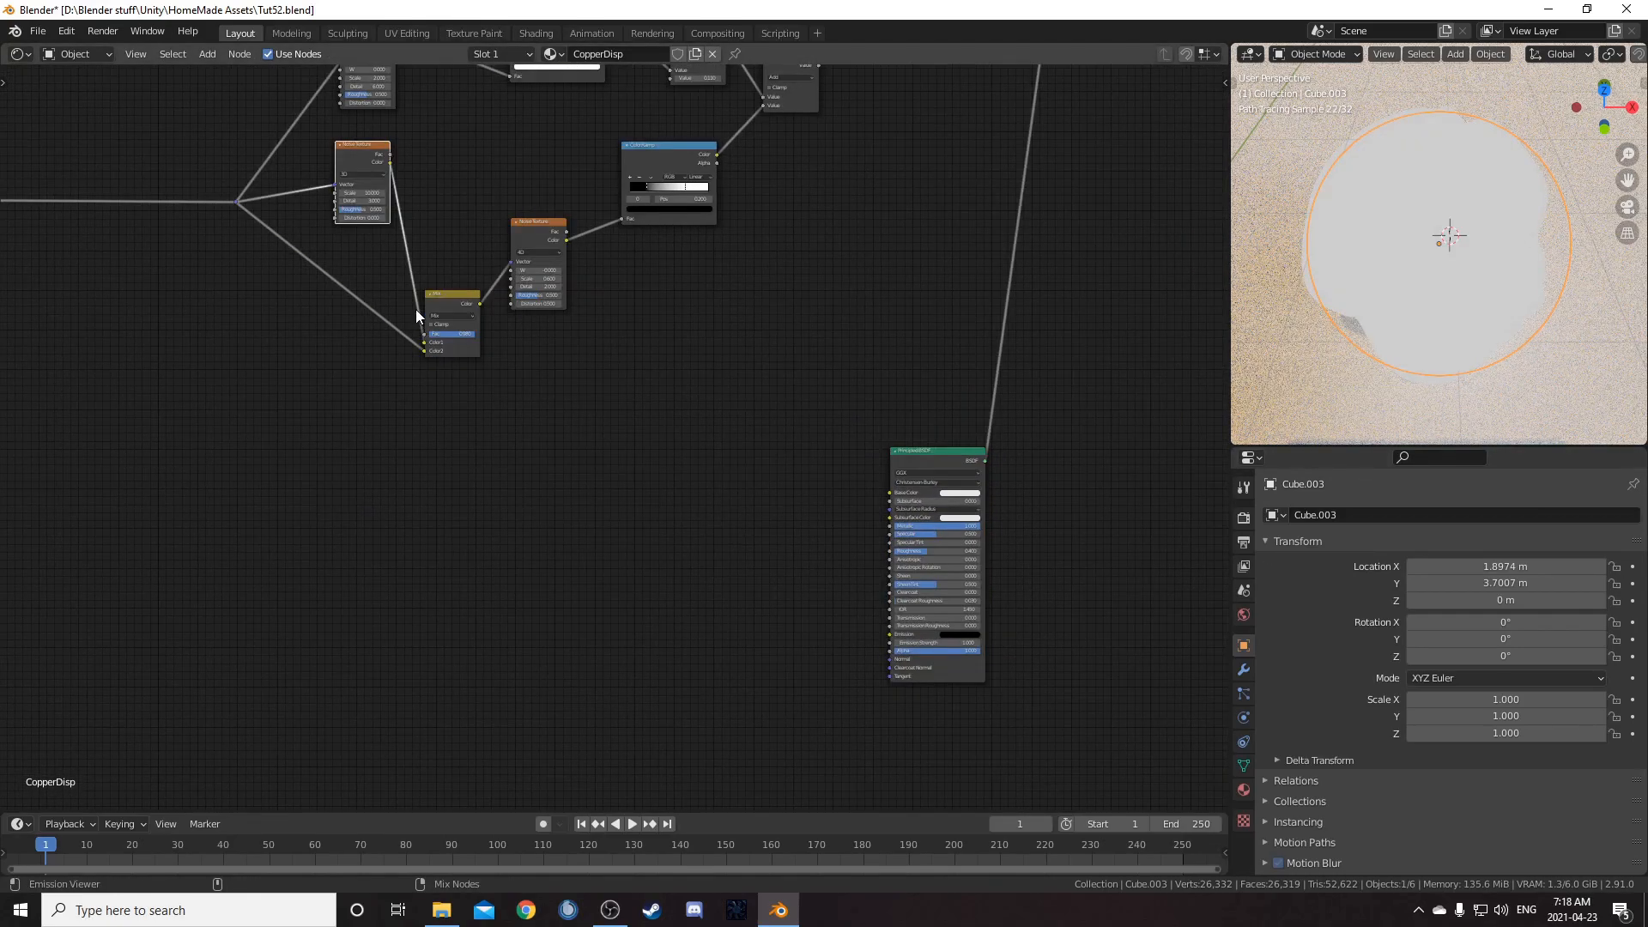
Step: Duplicate the 3D Noise Texture with its Vector link kept and place the copy below the Mix node
key(shift+d)
click(436, 615)
scroll(435, 614, up, 2)
middle_drag(434, 606, 501, 563)
drag(369, 439, 374, 437)
scroll(449, 584, up, 3)
middle_drag(449, 584, 598, 526)
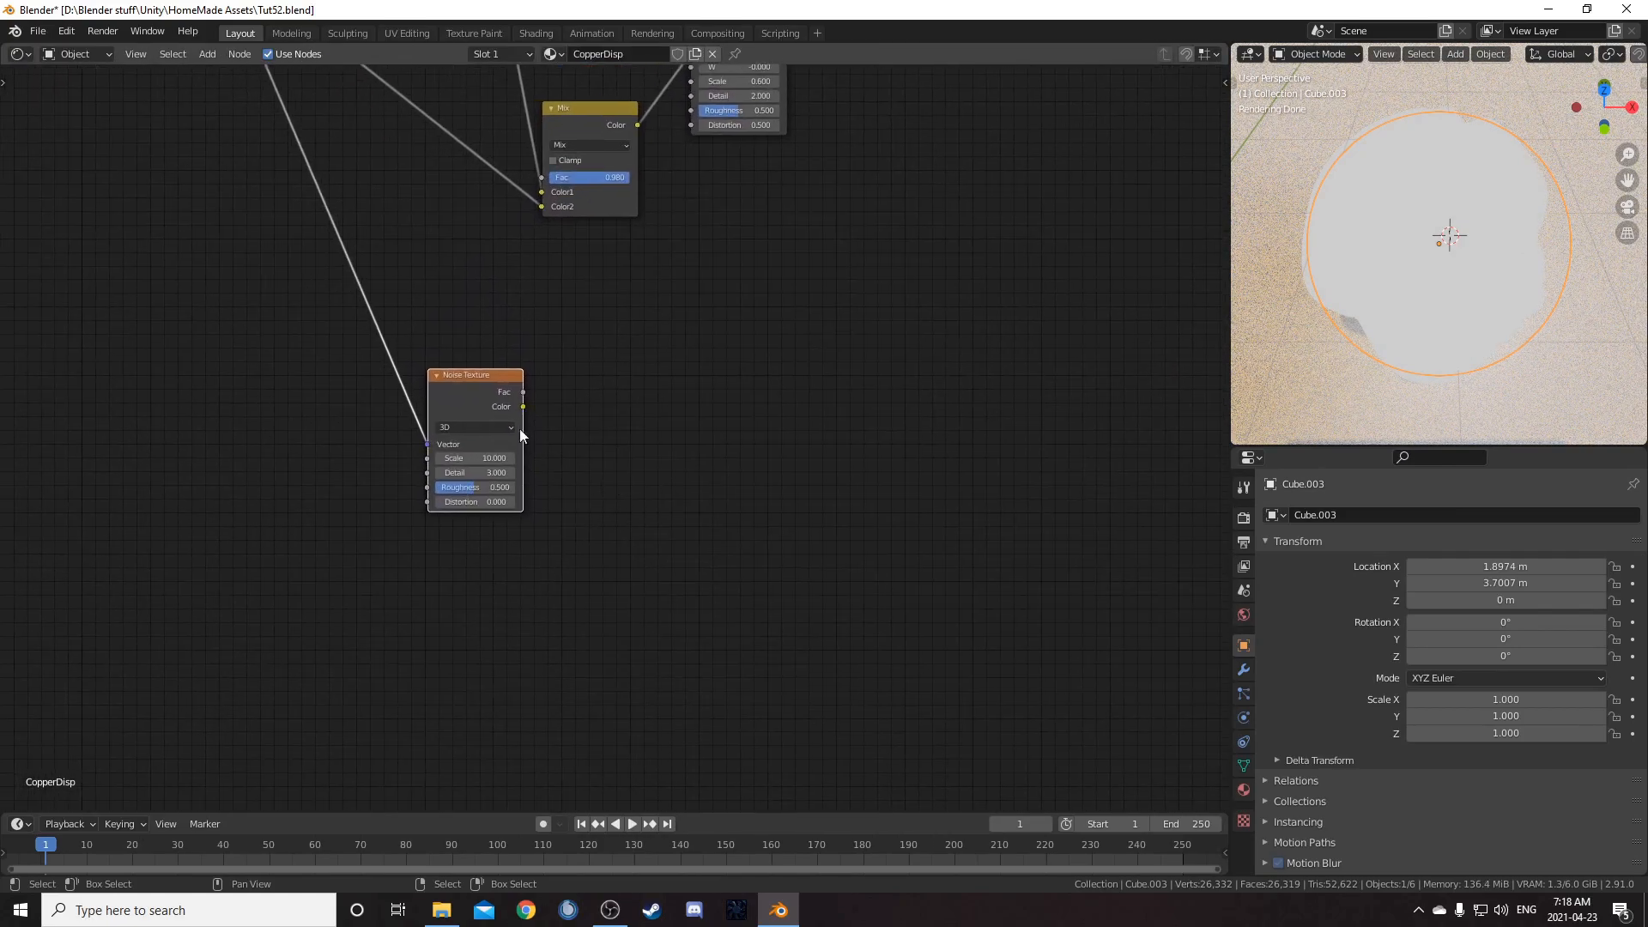
Step: Preview the new Noise Texture, add a ColorRamp after its Fac, and duplicate that ColorRamp below with its Fac link kept
ctrl+shift+click(488, 382)
key(shift+a)
text(scolo)
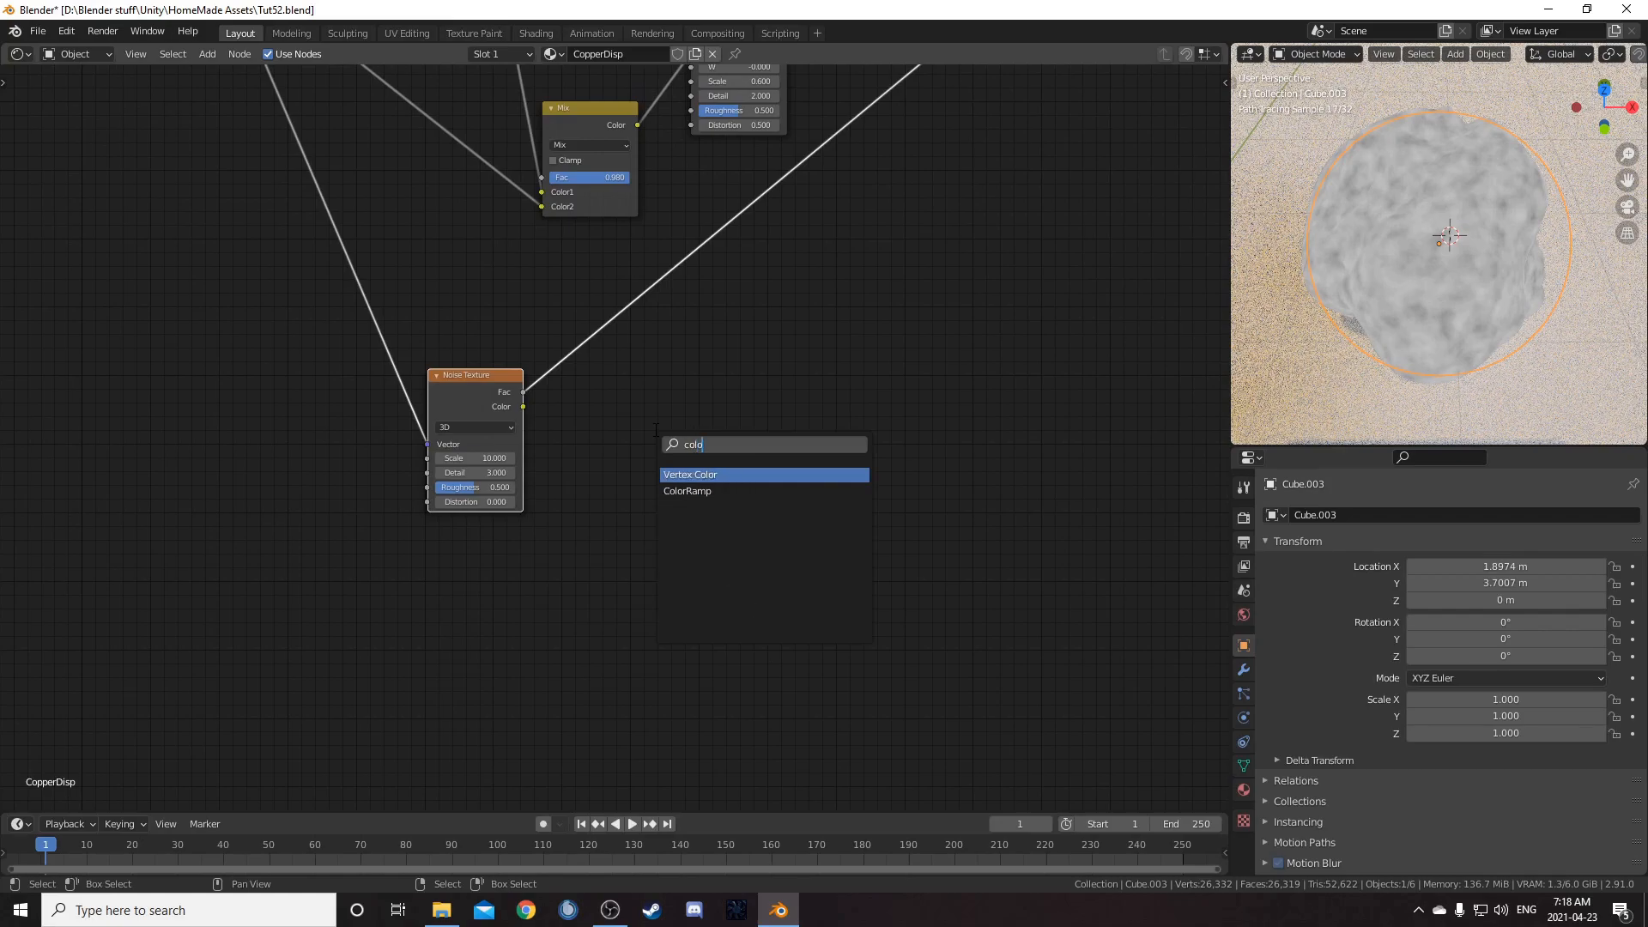
text(rr)
key(Return)
click(604, 220)
key(ctrl+shift+d)
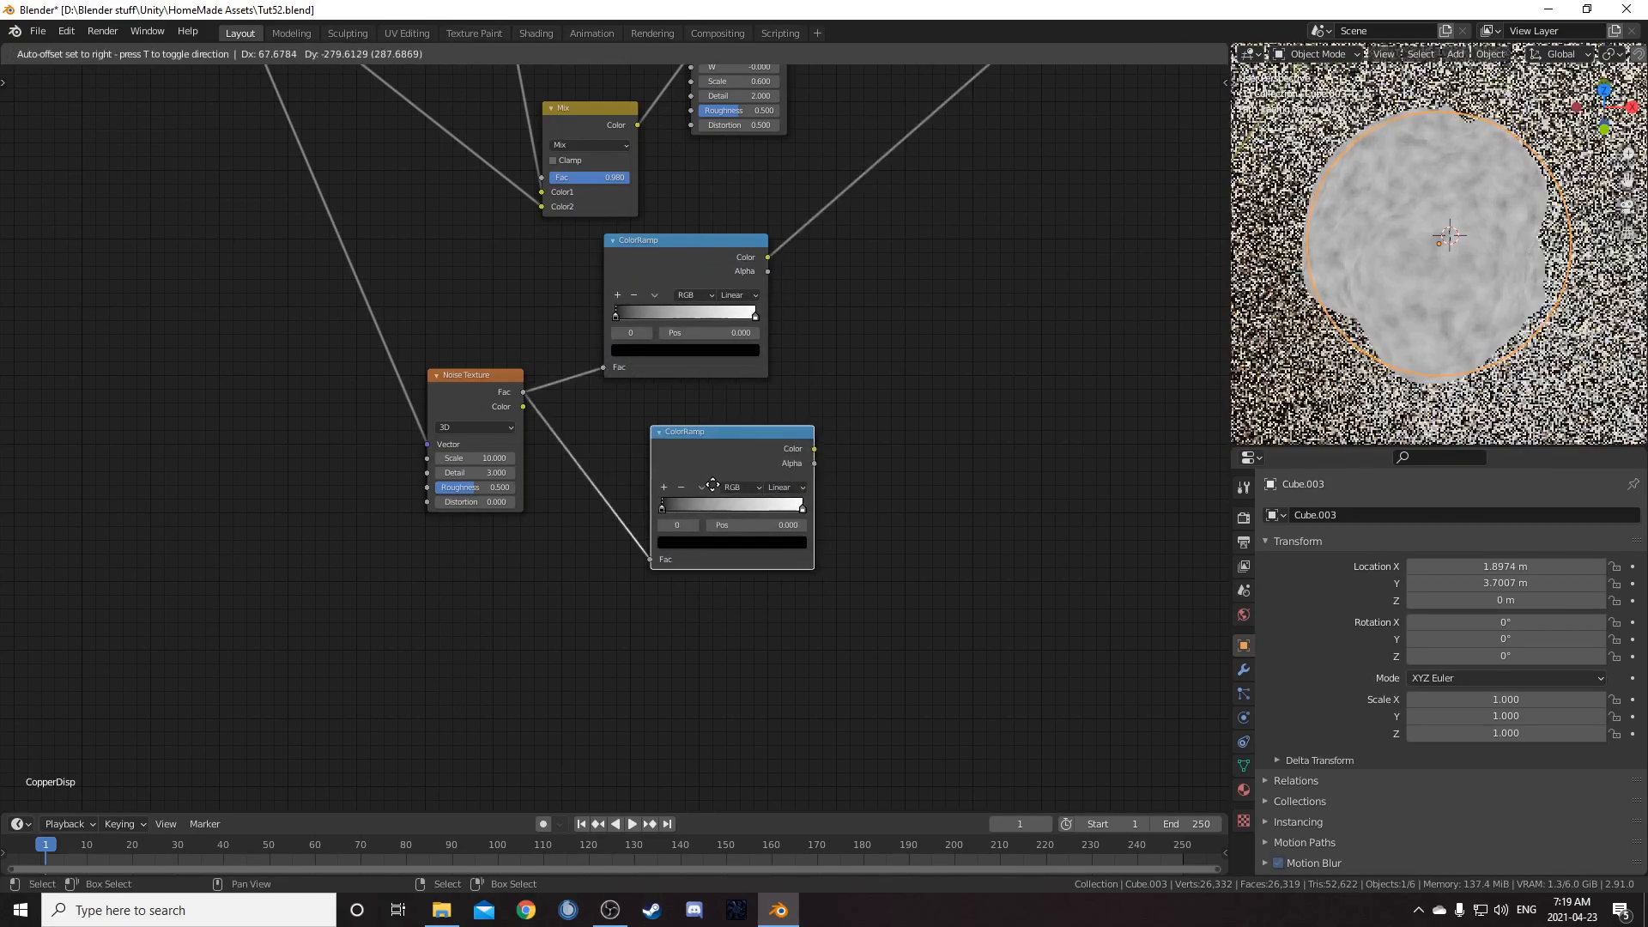
click(692, 507)
Step: Insert a reroute on the long link from the Texture Coordinate's Object output and place it beside that node
scroll(621, 436, down, 3)
middle_drag(354, 72, 774, 276)
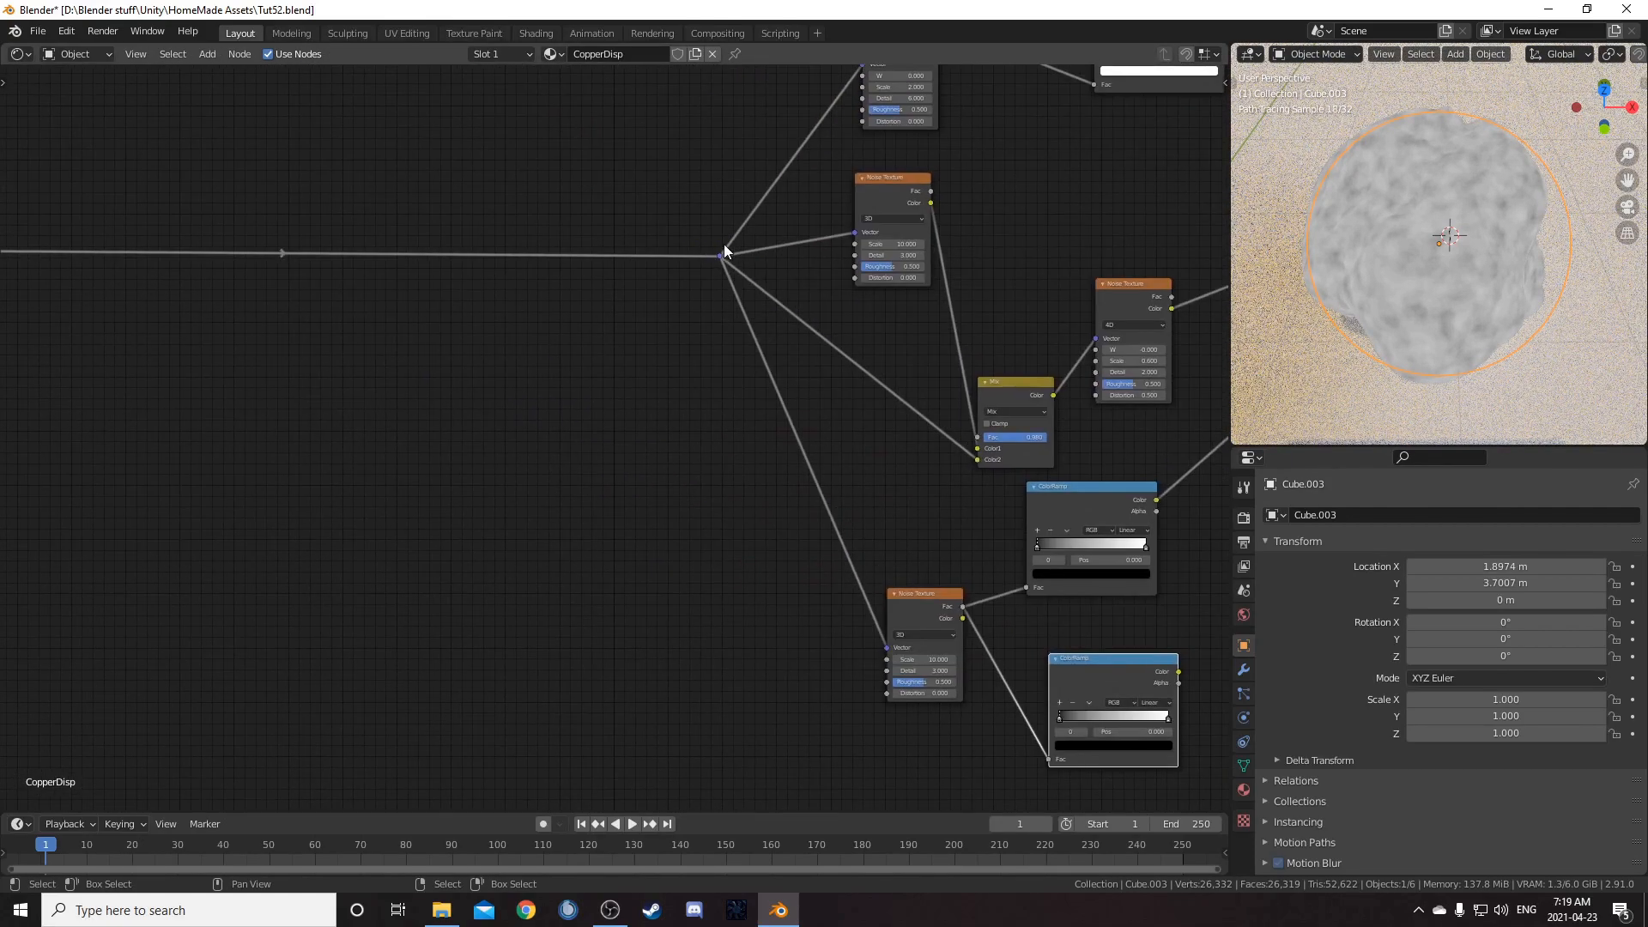
scroll(719, 255, down, 8)
middle_drag(382, 313, 703, 158)
scroll(287, 287, up, 5)
middle_drag(305, 312, 363, 363)
shift+right_drag(416, 360, 492, 315)
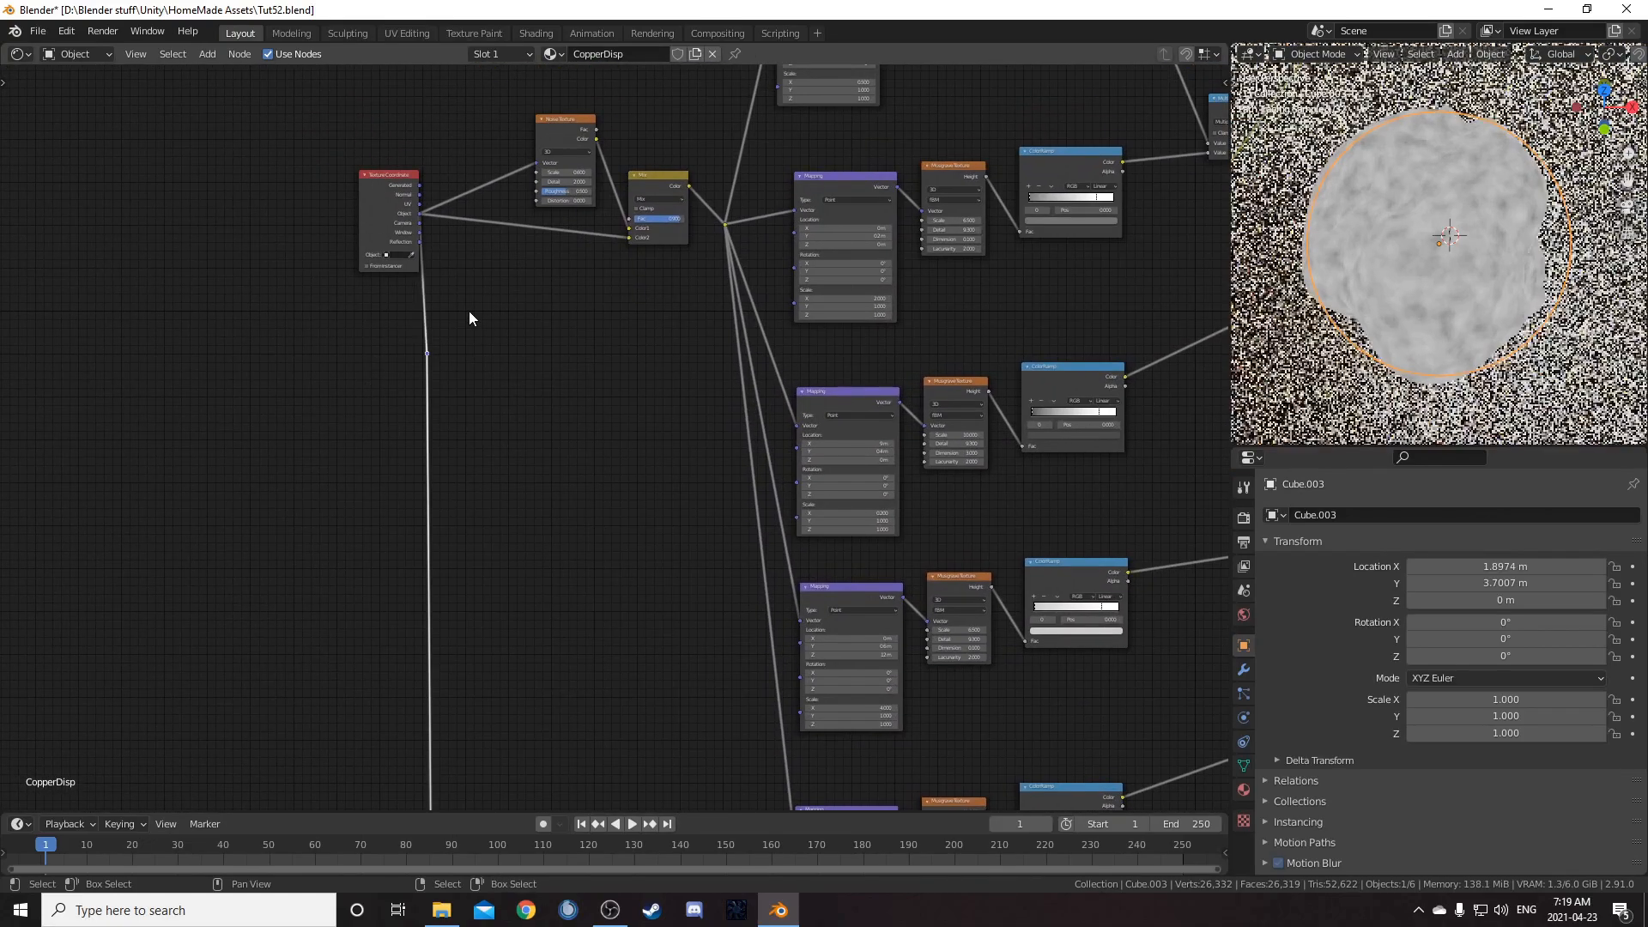
key(g)
click(485, 256)
scroll(515, 395, down, 2)
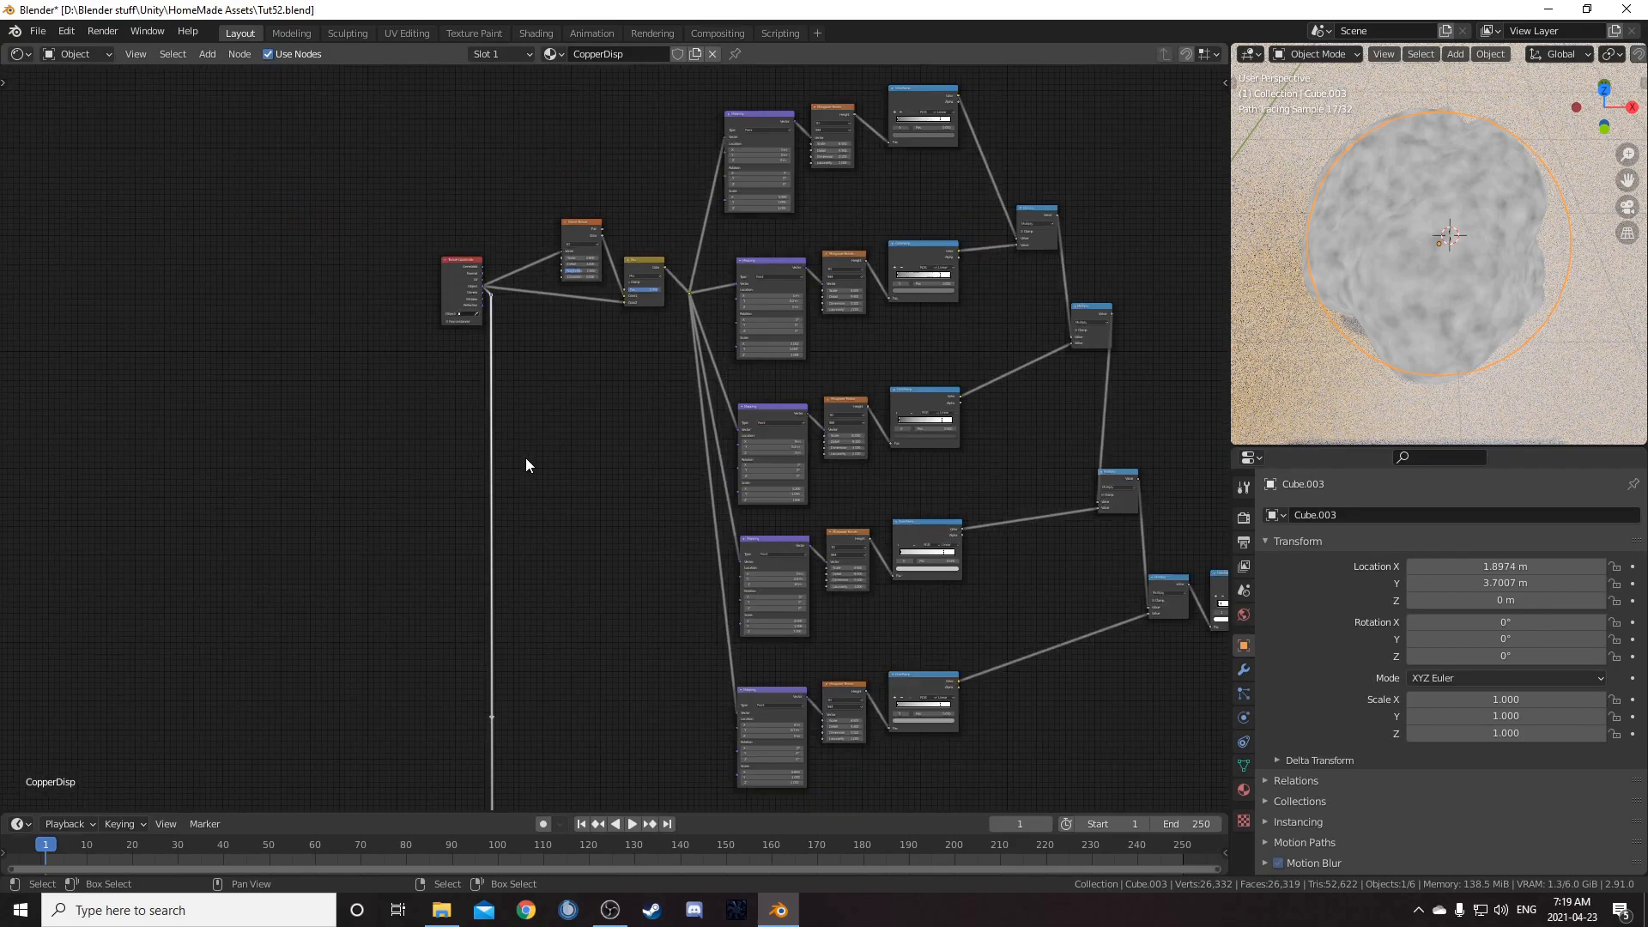
Step: Tidy the new noise branch and set its Noise Texture to Scale 15 and Detail 2
middle_drag(790, 657, 187, 752)
scroll(258, 687, up, 8)
middle_drag(292, 648, 588, 475)
drag(607, 400, 632, 408)
drag(640, 477, 644, 482)
scroll(626, 485, up, 5)
middle_drag(328, 485, 485, 433)
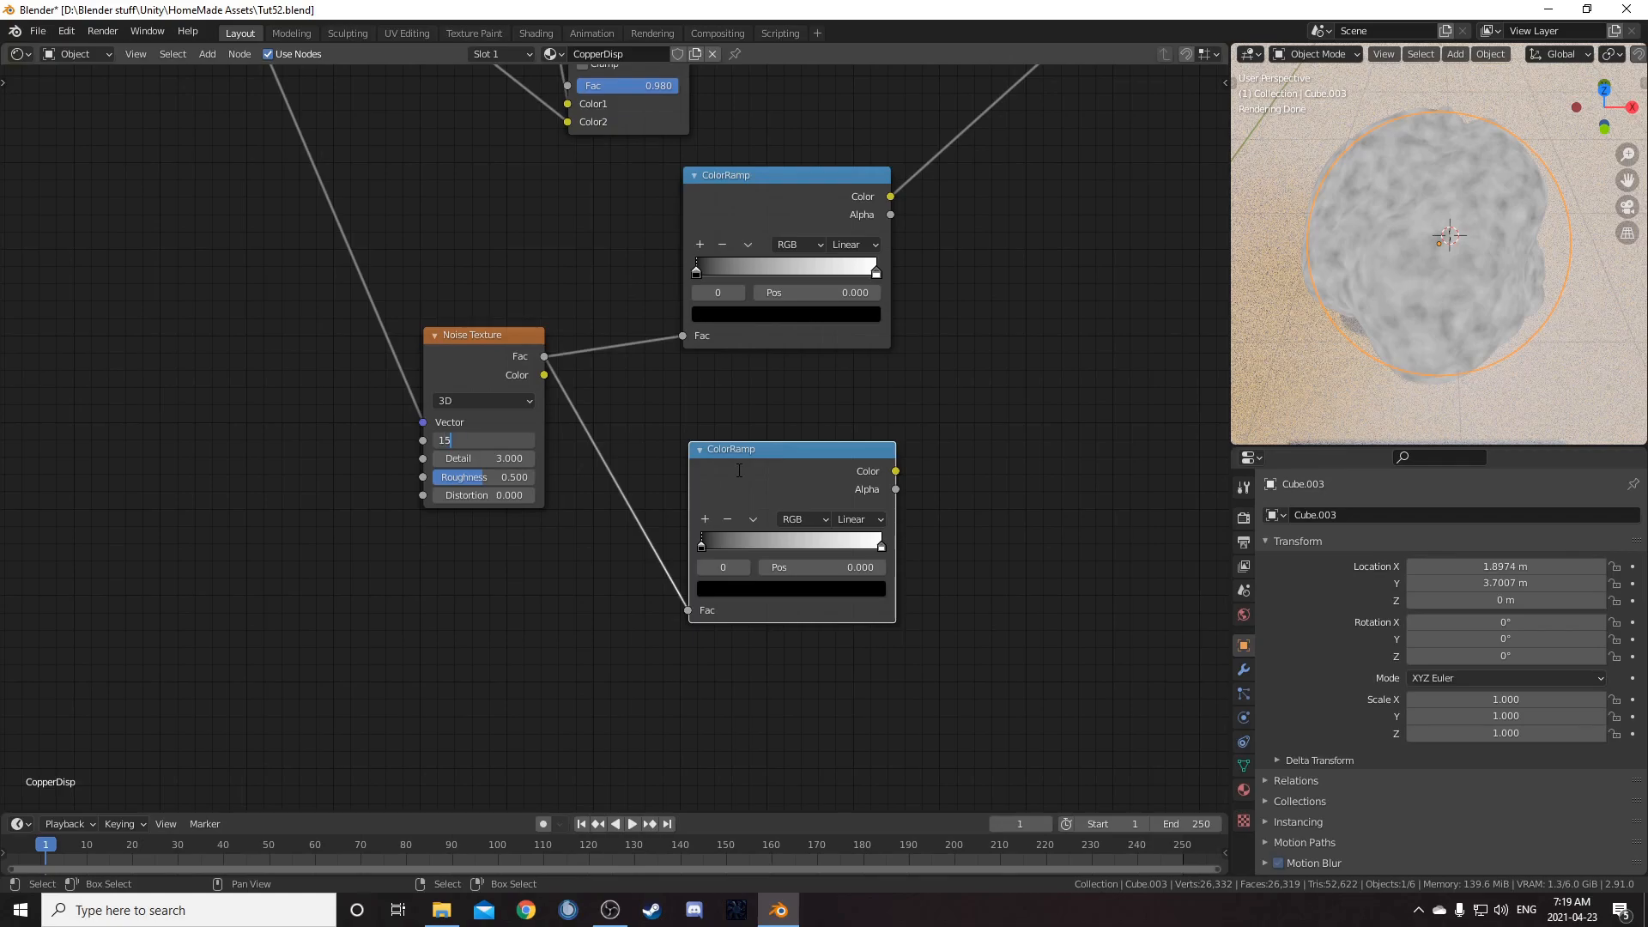
key(Tab)
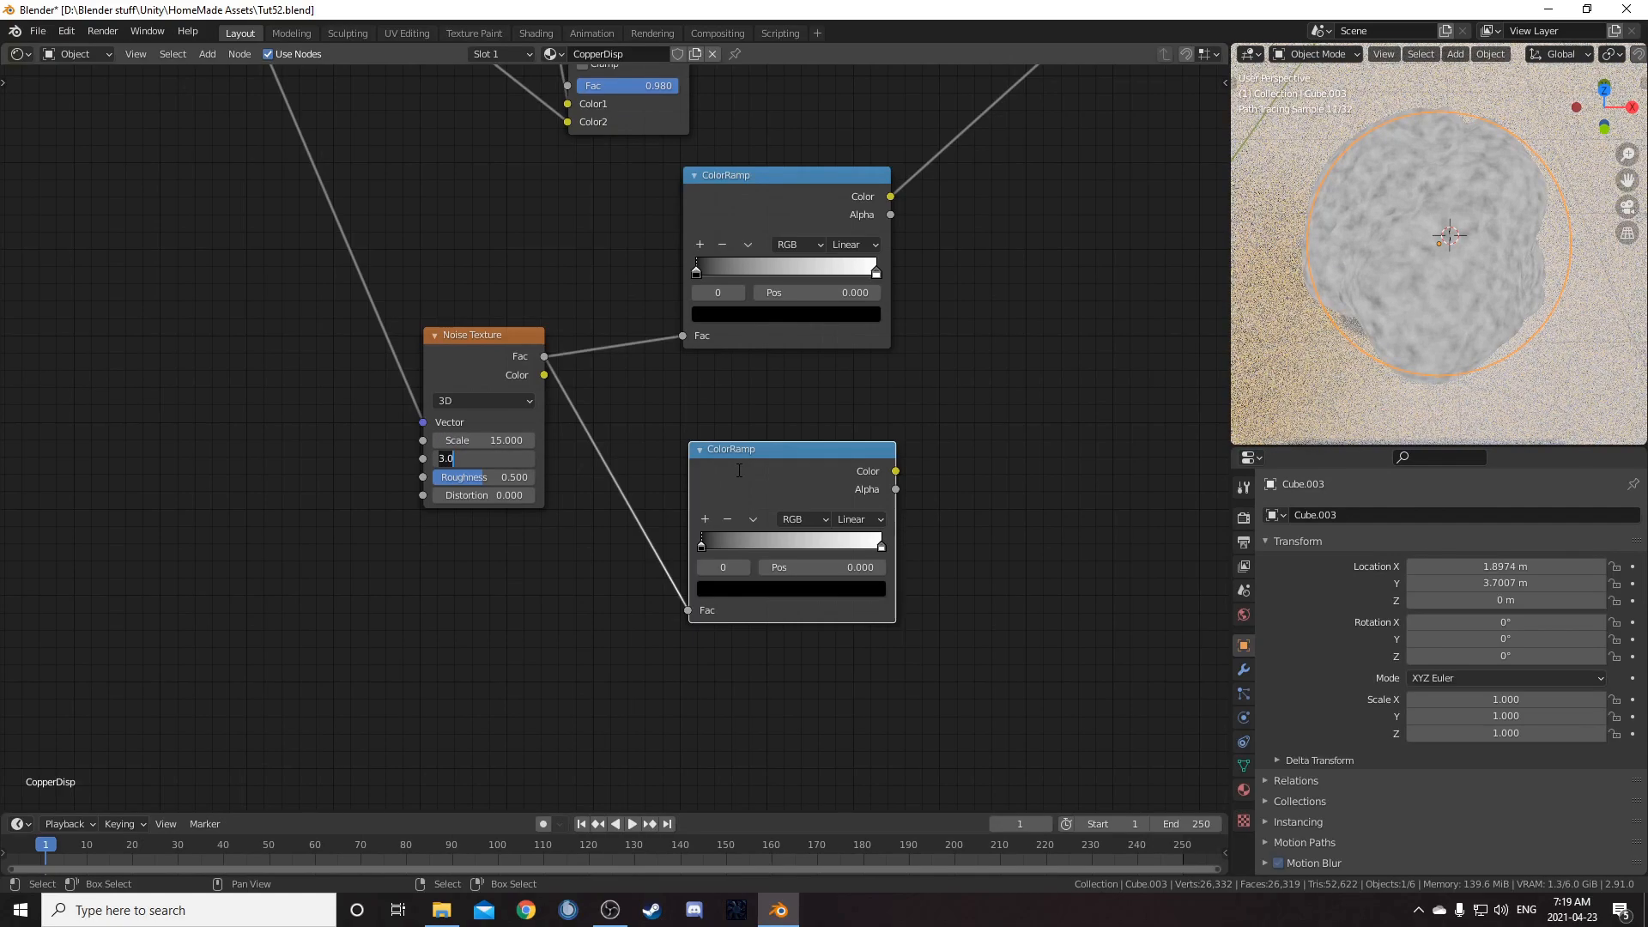
key(Return)
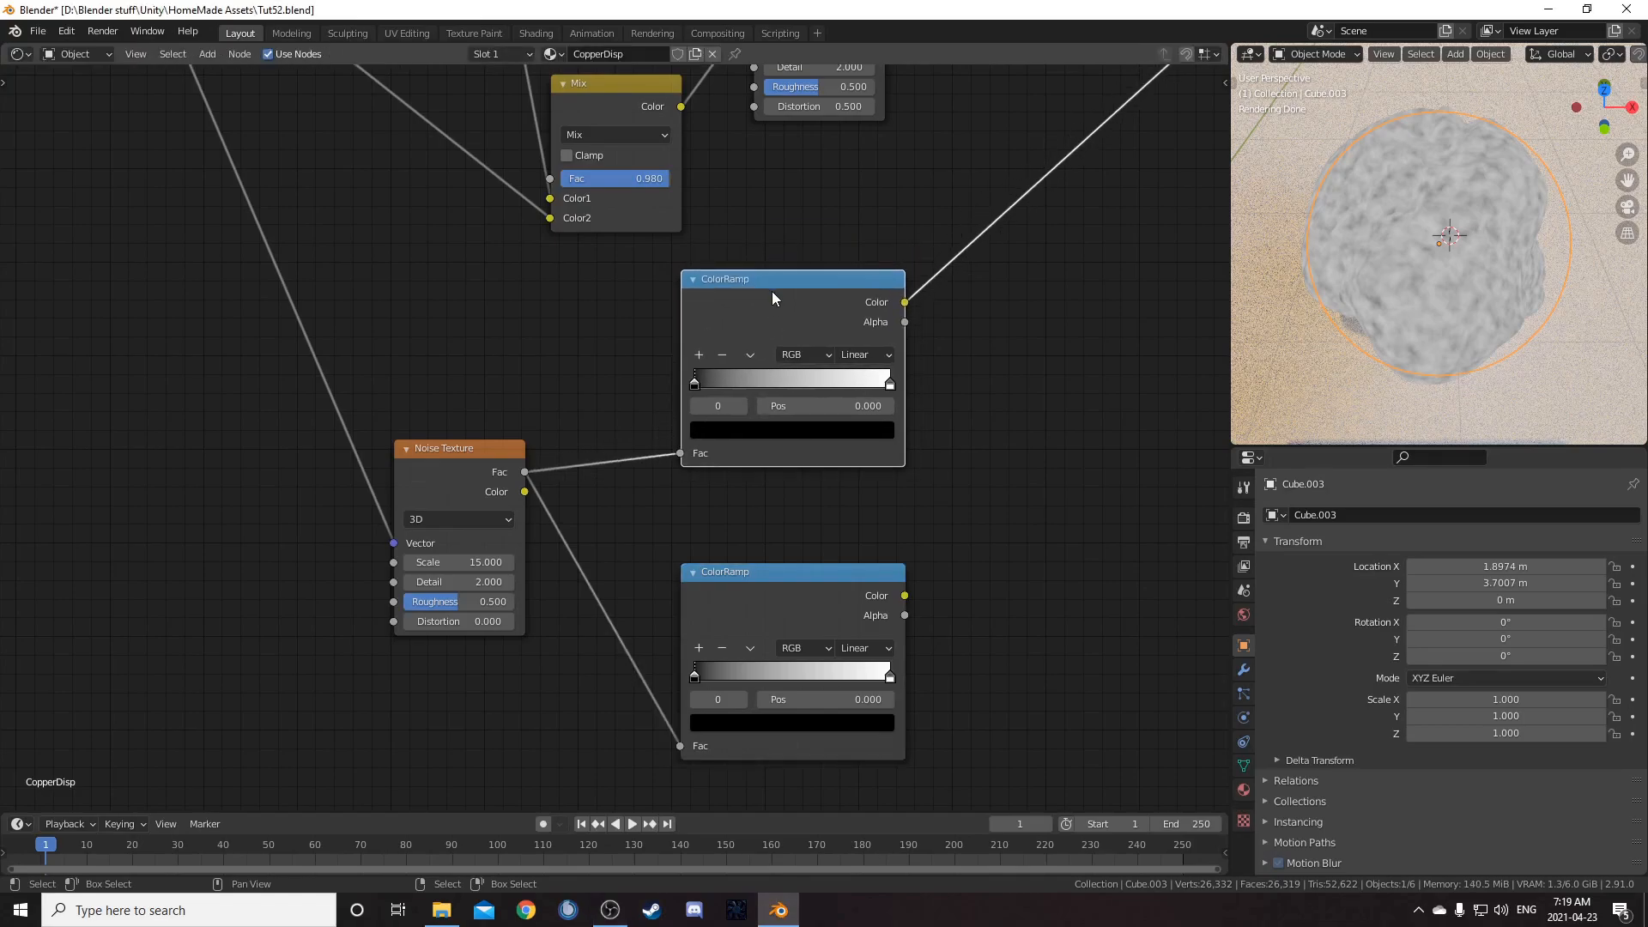
Step: Copy the teal end-stop color of the copper Base Color ColorRamp onto both stops of the new upper ColorRamp
scroll(771, 290, down, 2)
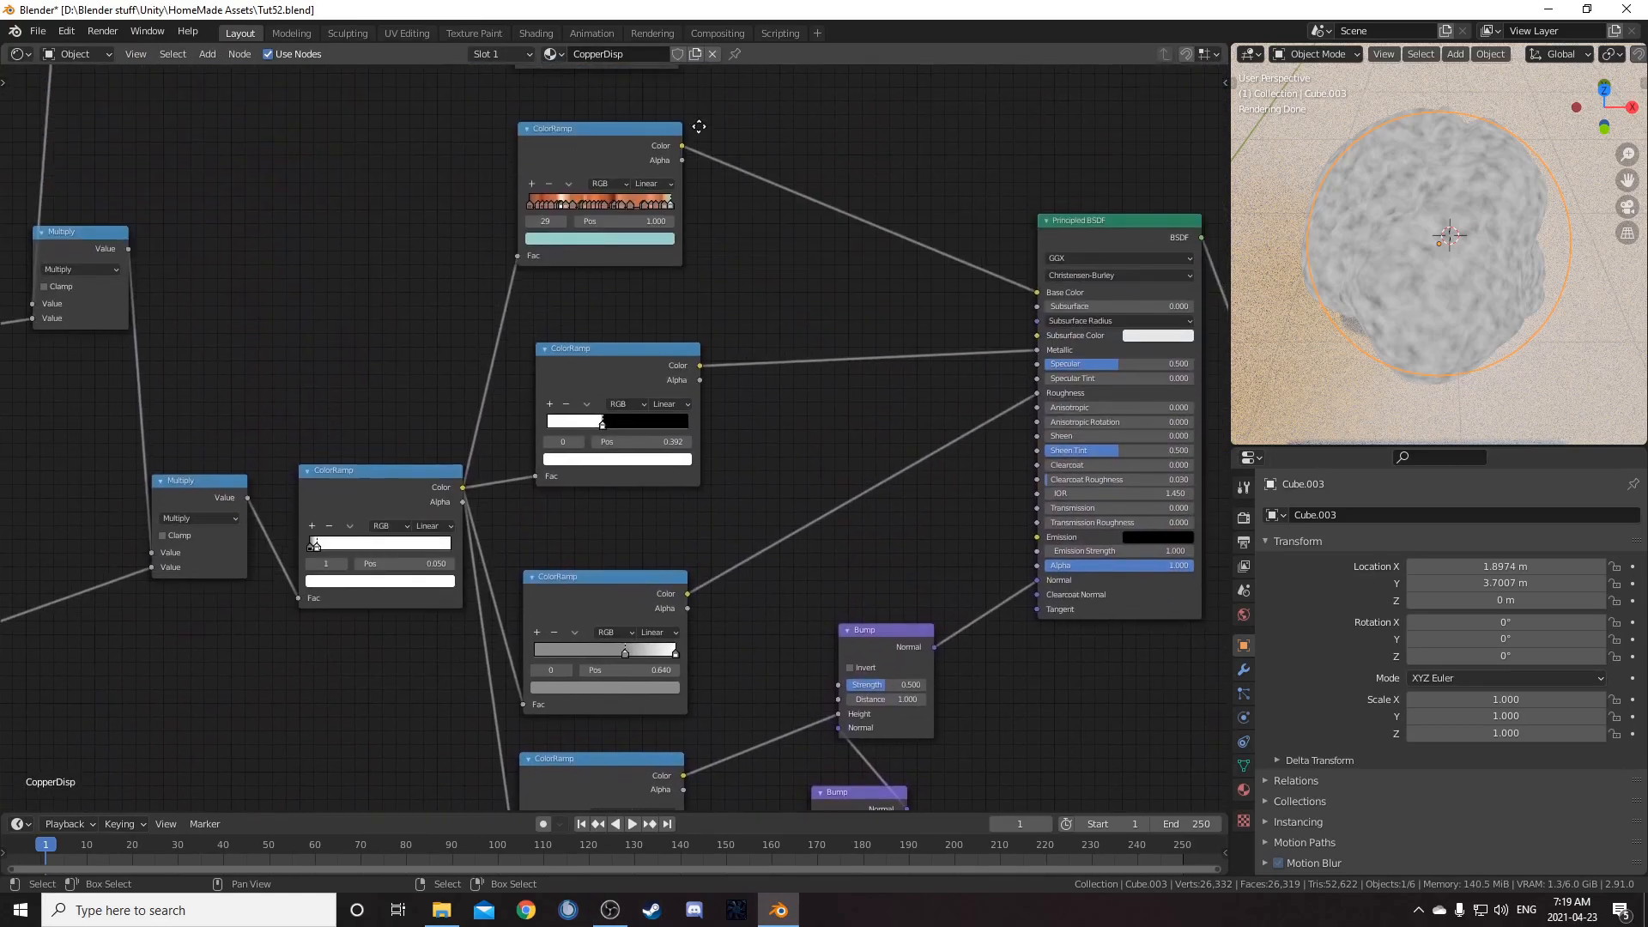
middle_drag(682, 78, 687, 132)
scroll(664, 230, up, 2)
middle_drag(669, 249, 681, 305)
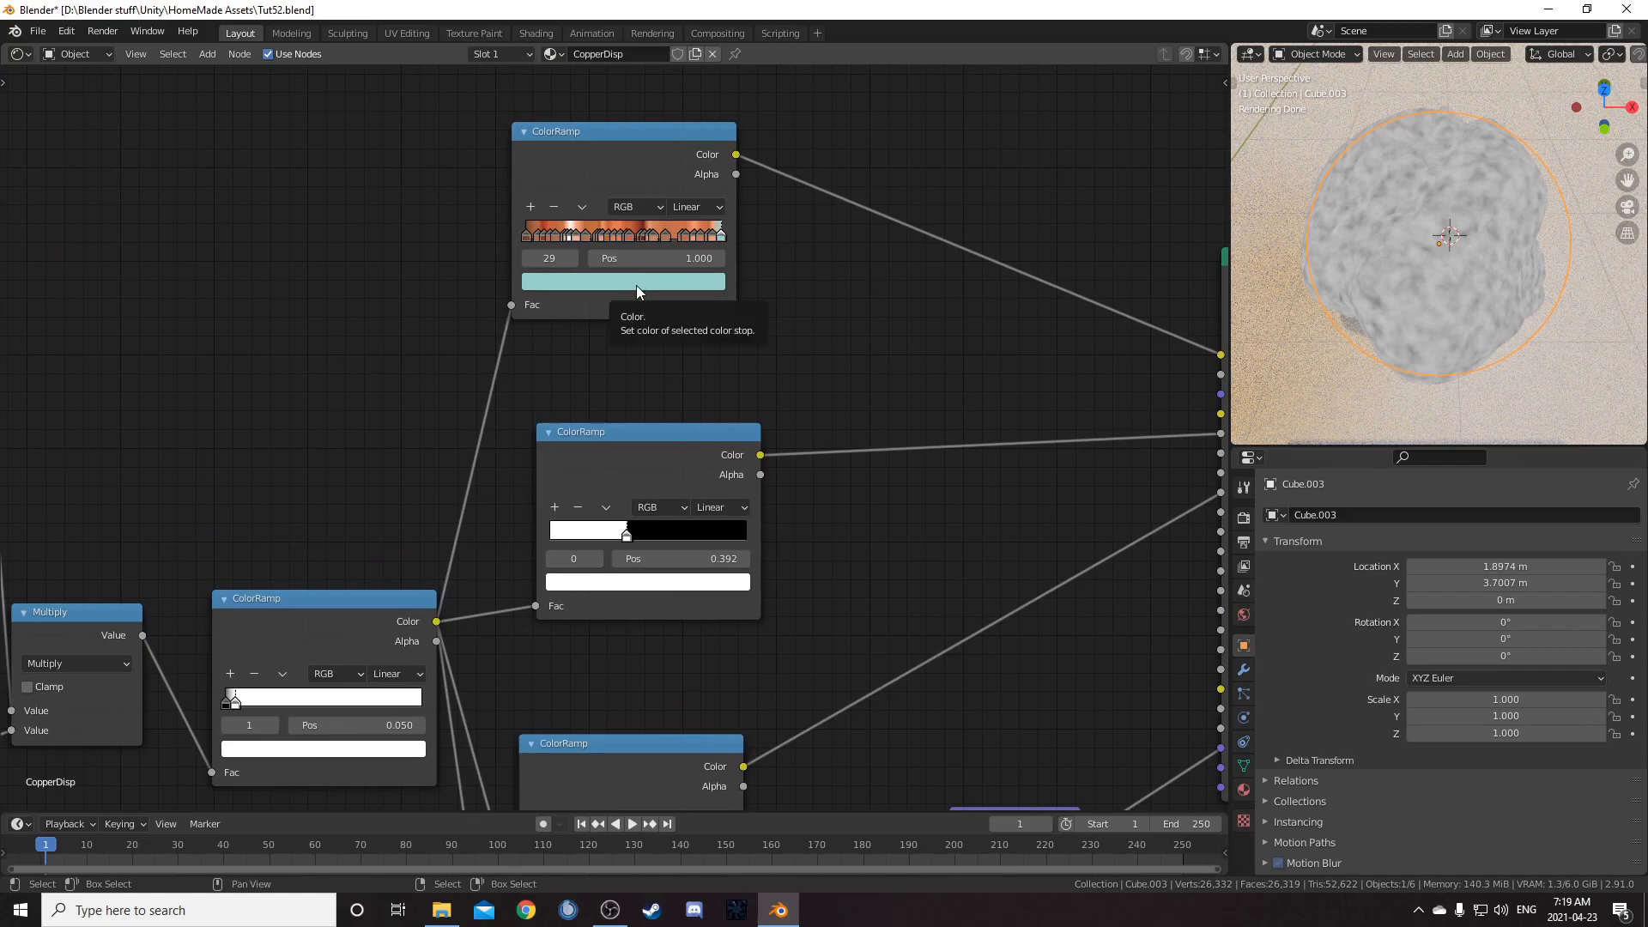
middle_drag(620, 643, 920, 580)
middle_drag(757, 333, 776, 452)
scroll(776, 450, up, 2)
key(ctrl+v)
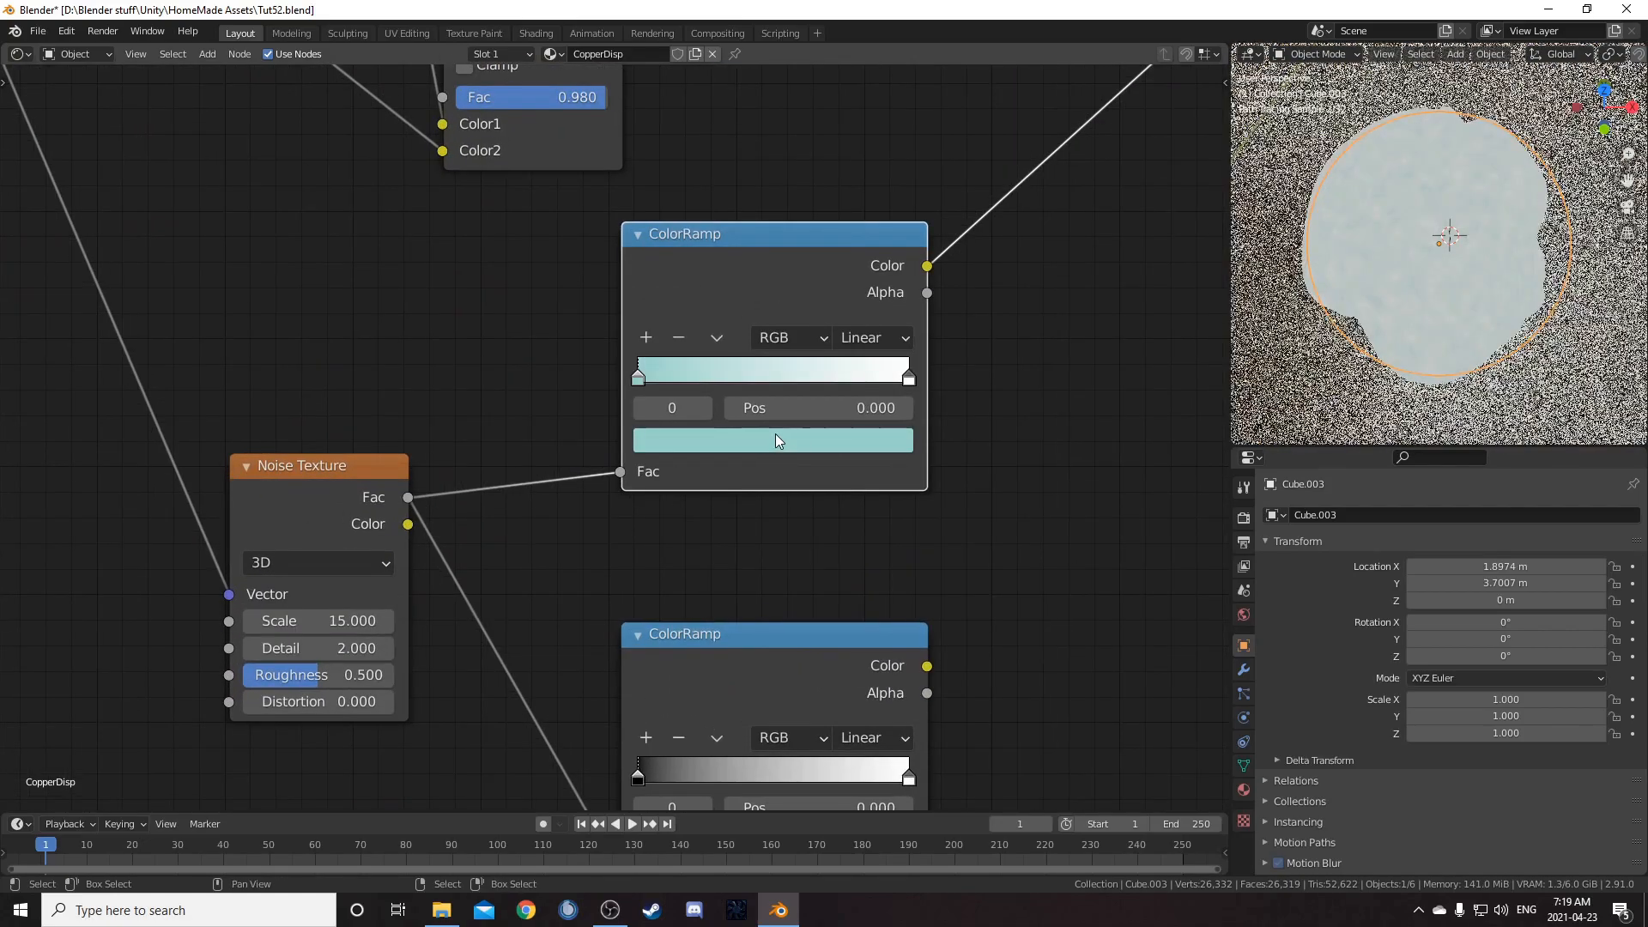
click(907, 380)
key(ctrl+v)
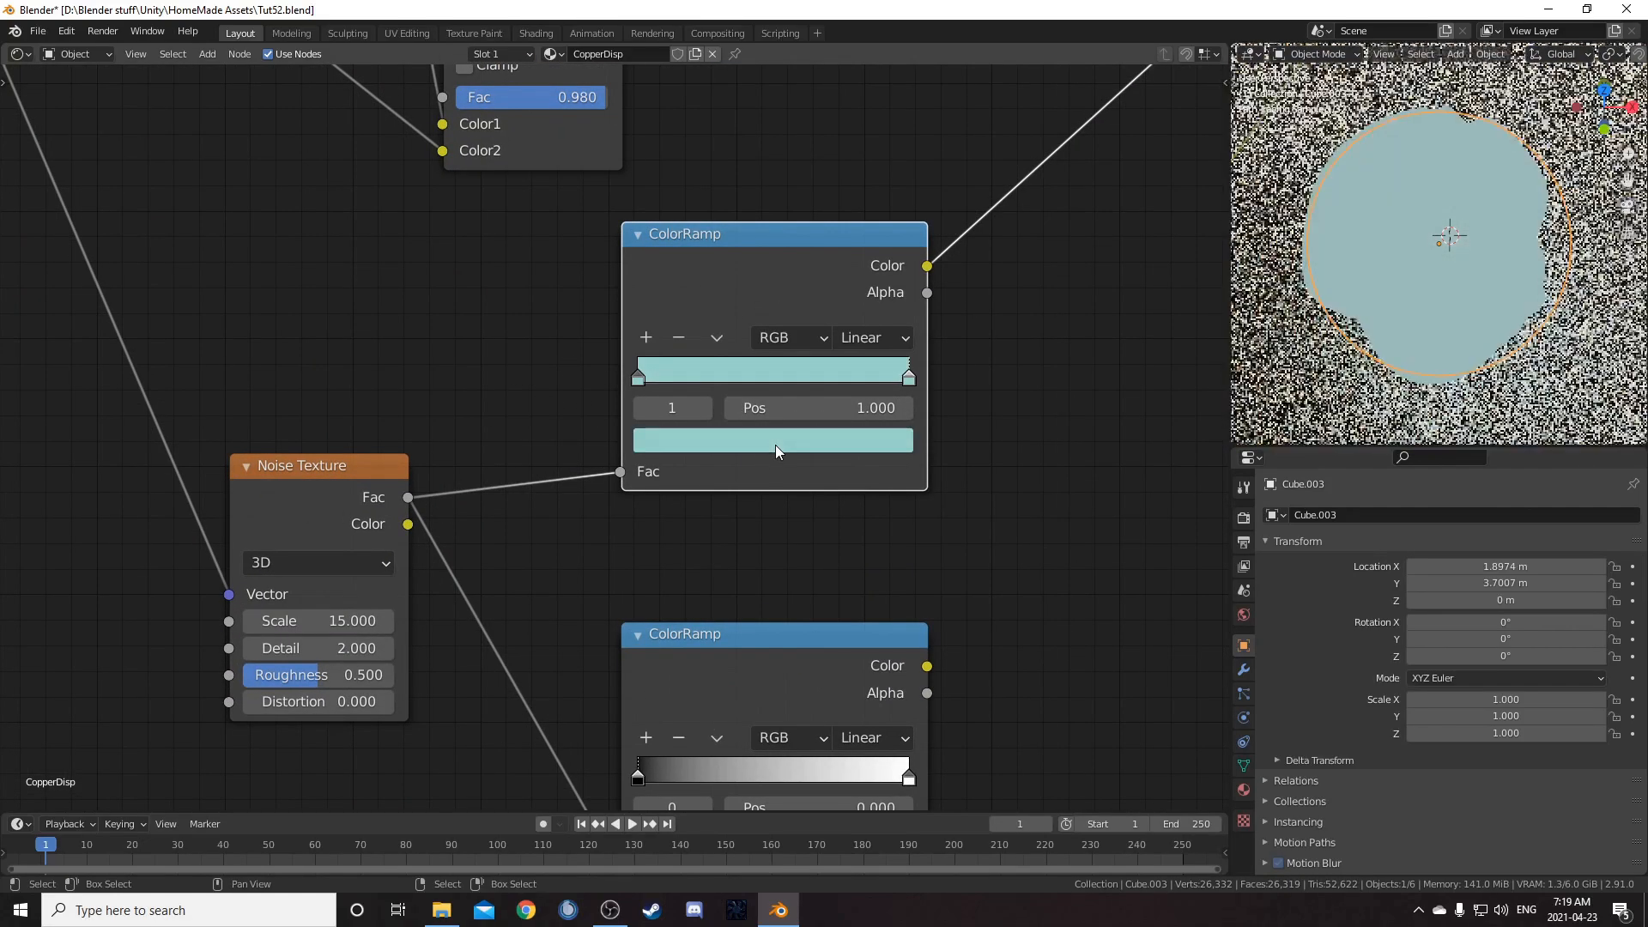
Step: Darken the upper ColorRamp's last stop to HSV 0.478, 0.282, 0.435 and move its first stop to about 0.191
click(872, 442)
scroll(768, 190, down, 6)
scroll(767, 196, down, 2)
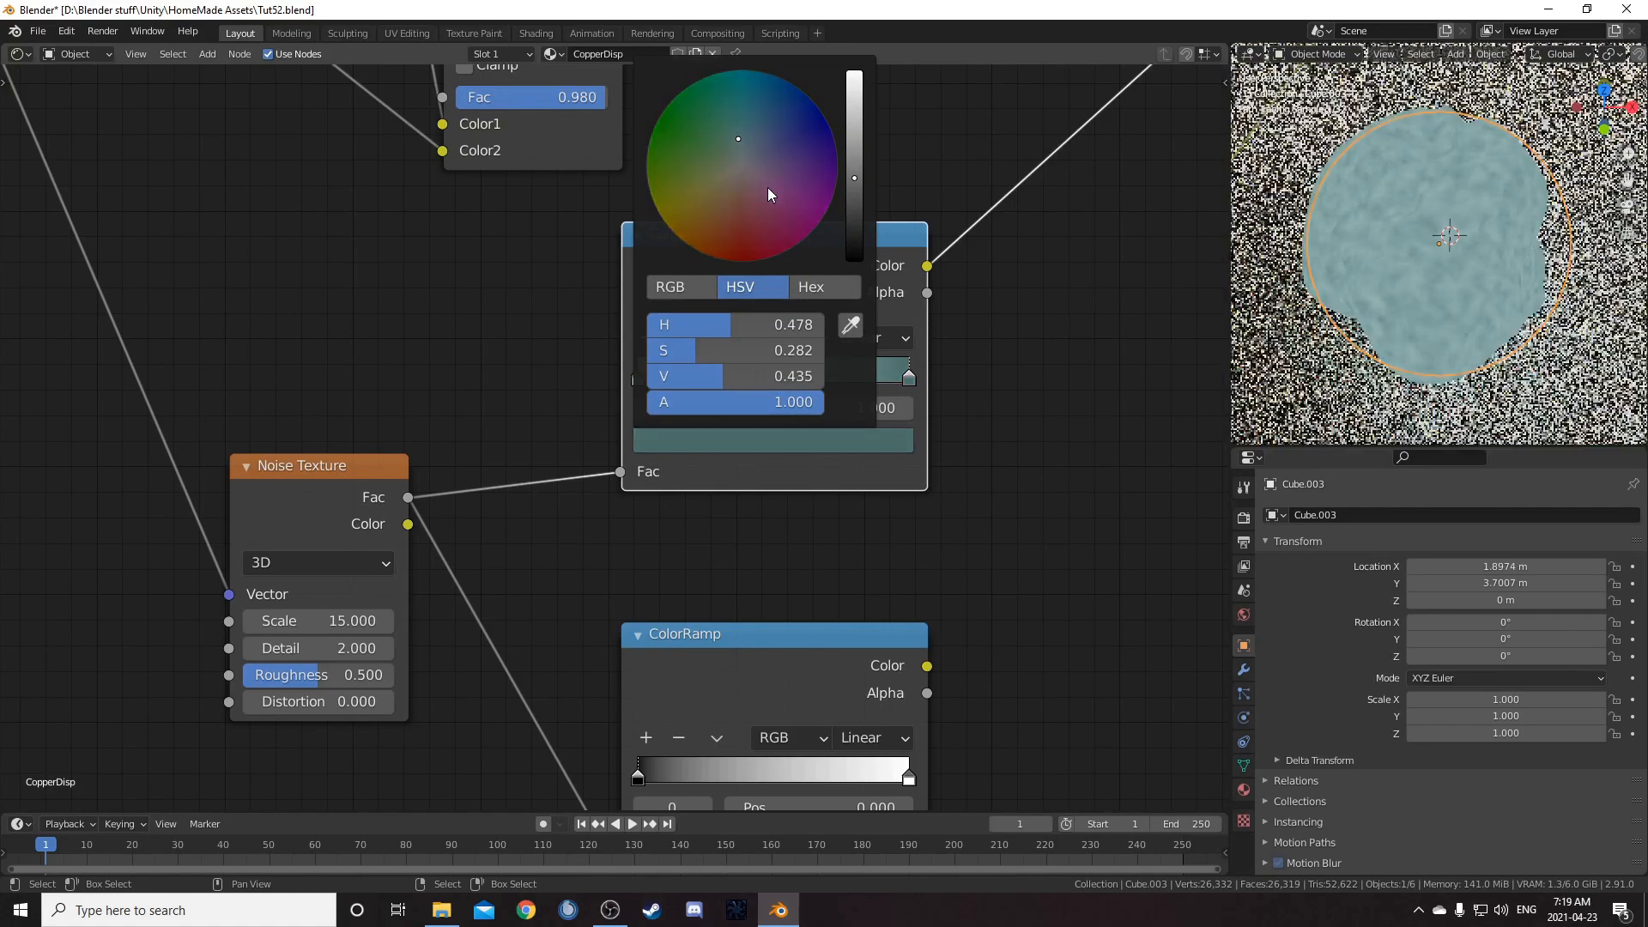
drag(638, 378, 689, 383)
Step: Set the new Noise Texture's Scale to 150 and move both teal ramp stops inward, the first to about 0.332
click(344, 619)
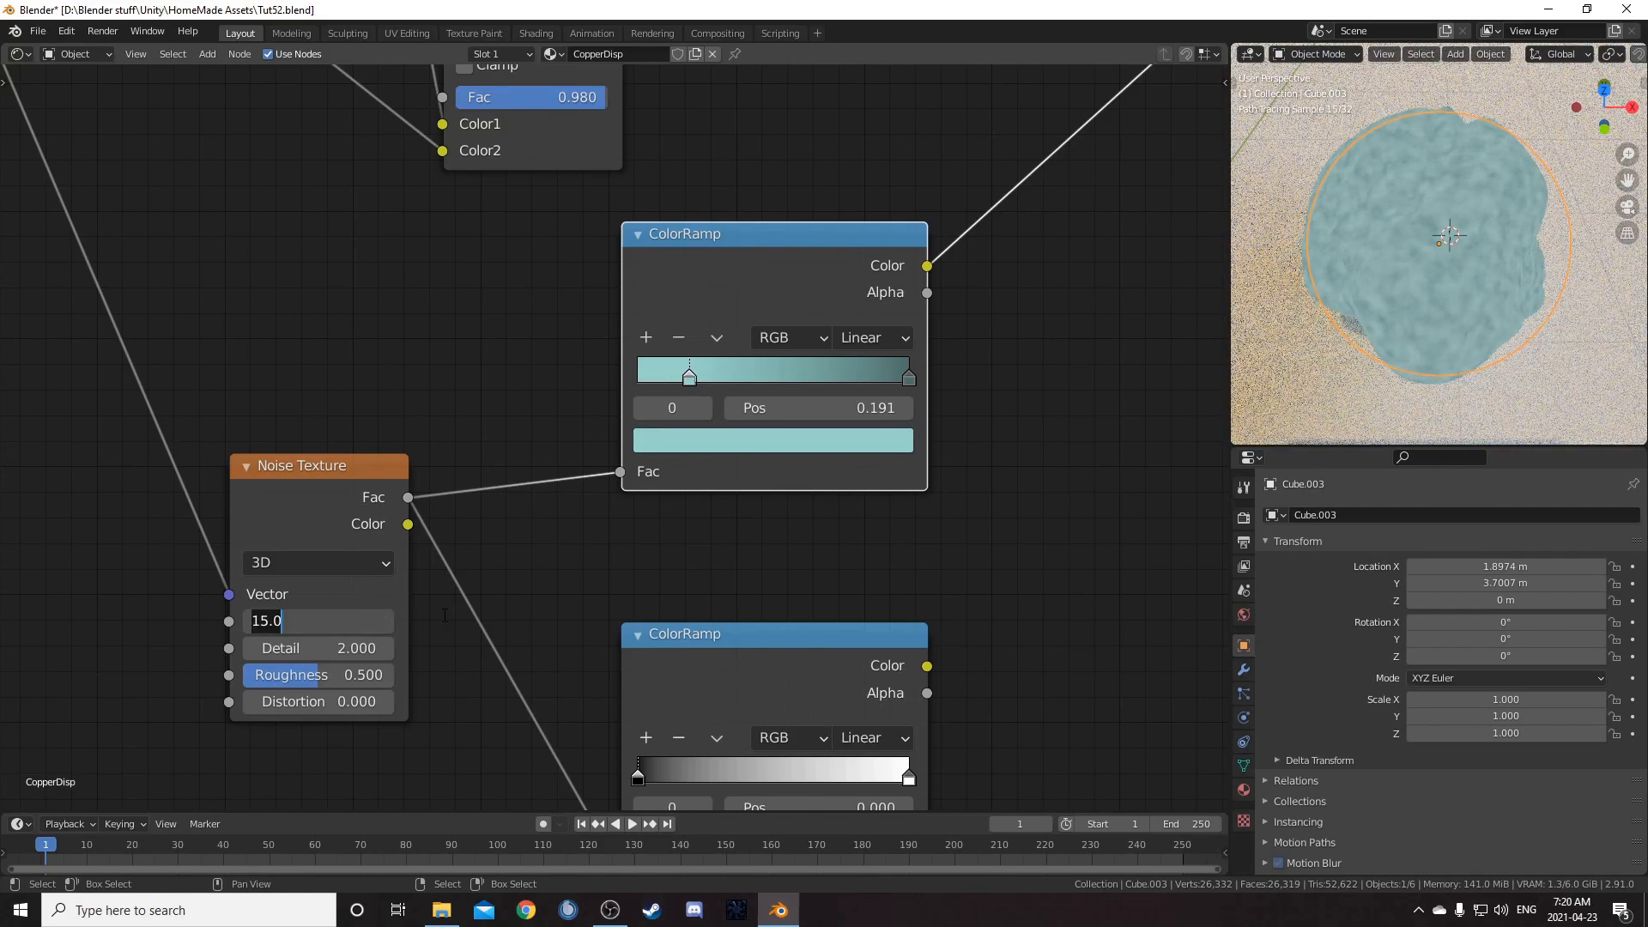
key(Return)
middle_drag(990, 577, 808, 441)
scroll(807, 441, down, 5)
middle_drag(901, 512, 877, 466)
drag(736, 238, 632, 240)
click(605, 239)
scroll(1356, 319, up, 4)
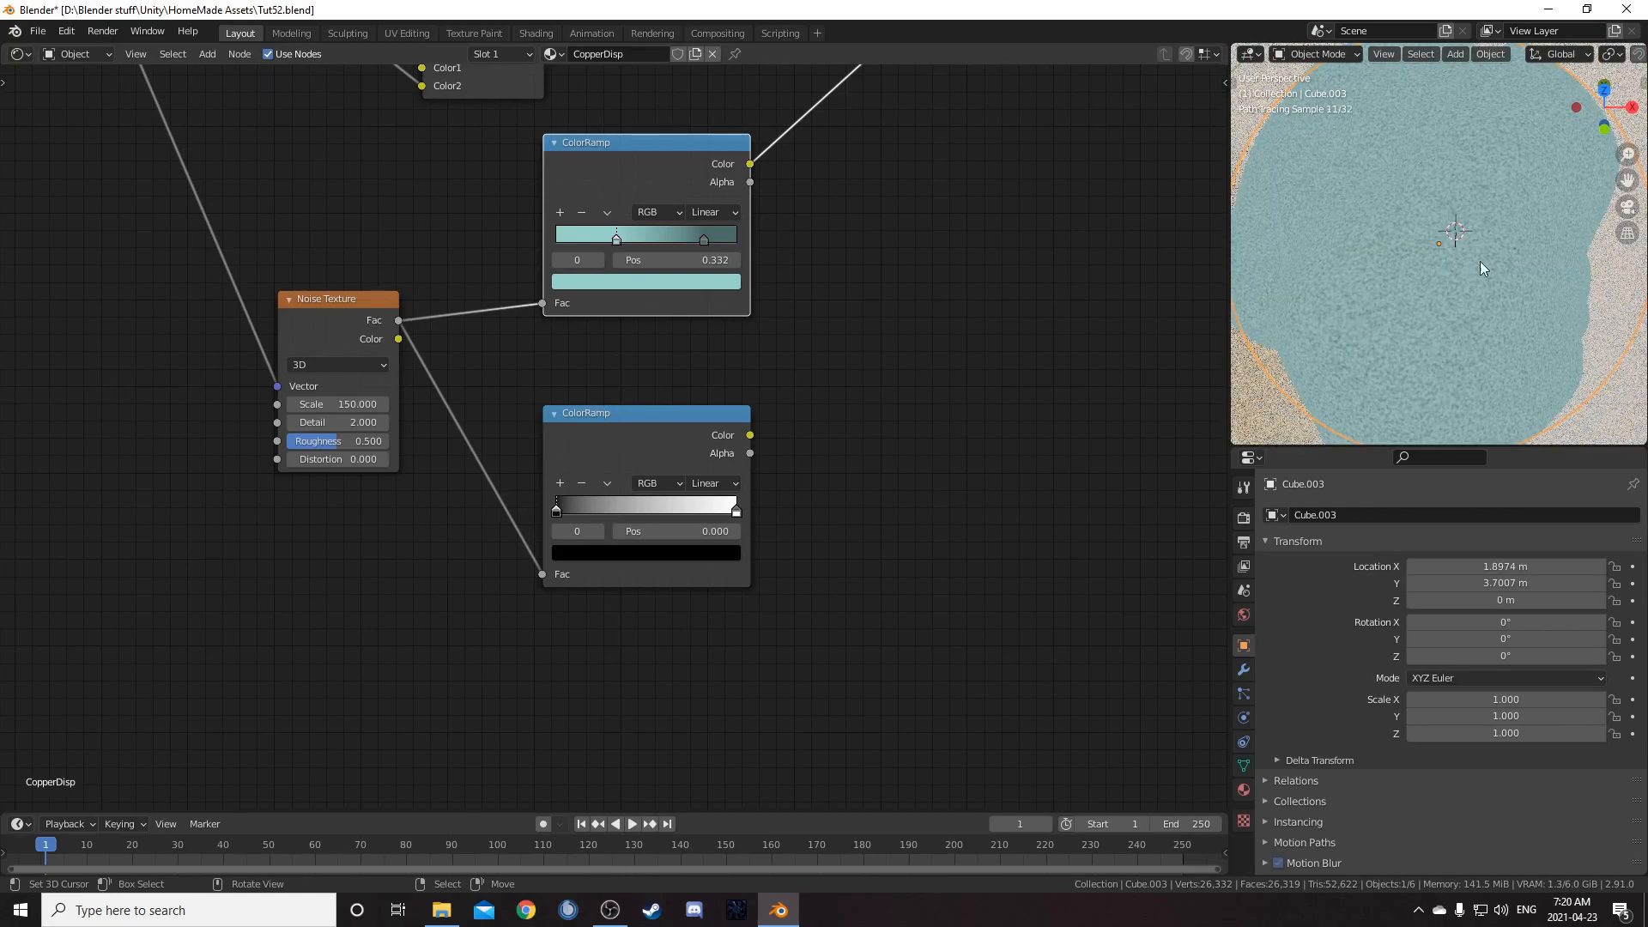
Step: Set the black stop of the lower grayscale ColorRamp to 0.57 and preview that ramp's output on the object
scroll(580, 527, up, 3)
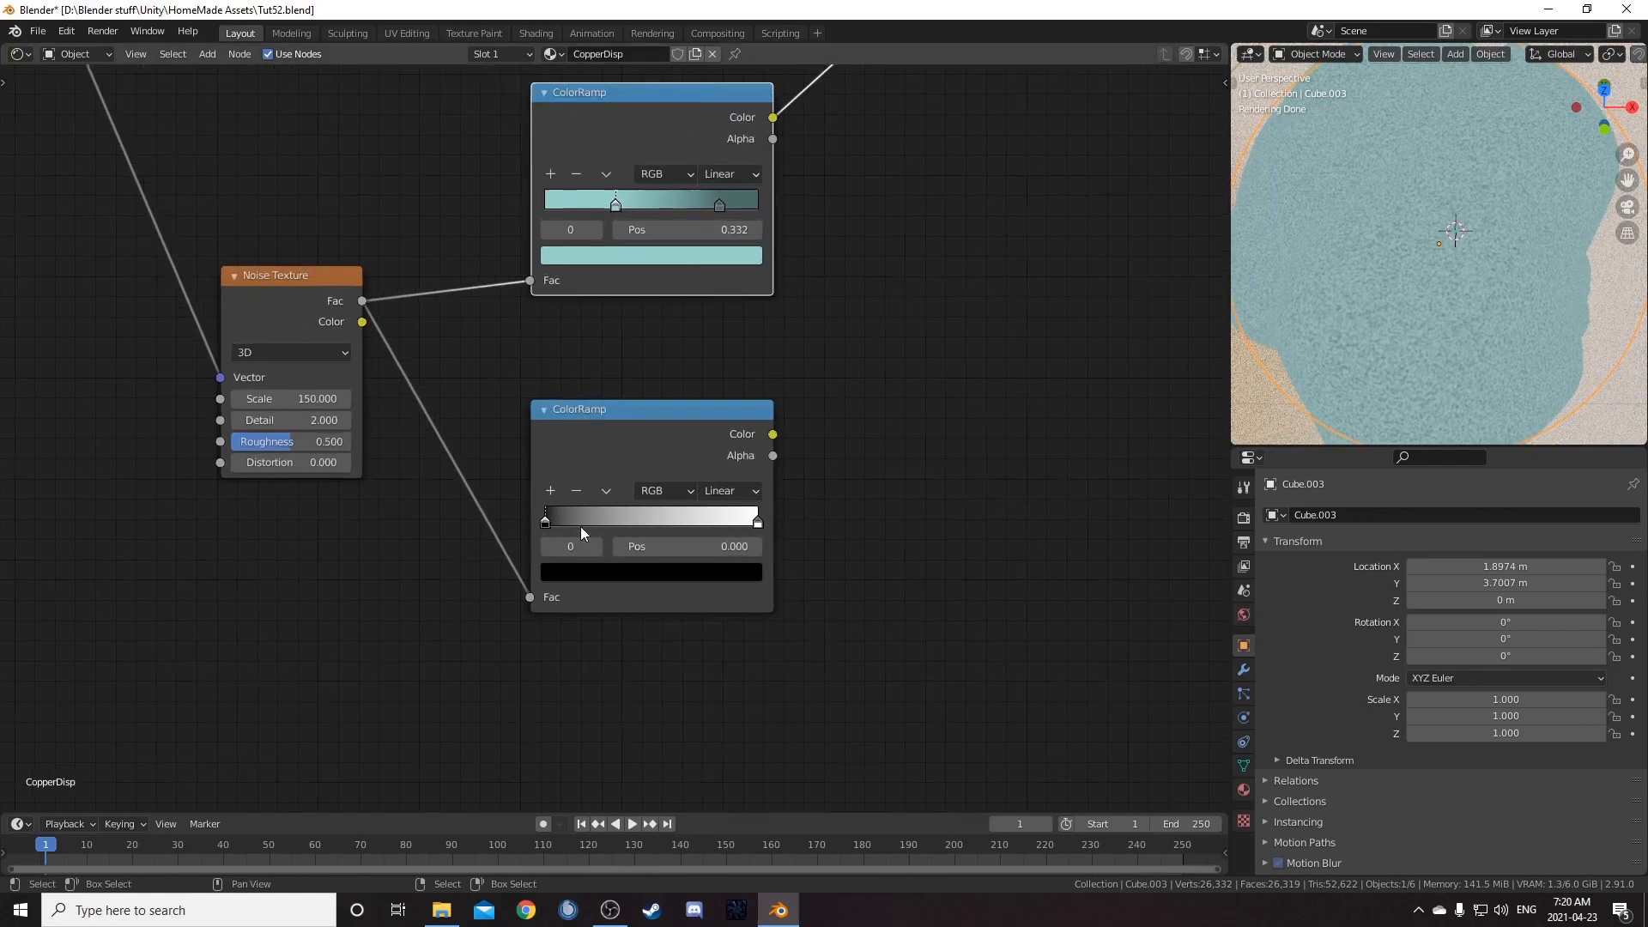
click(654, 390)
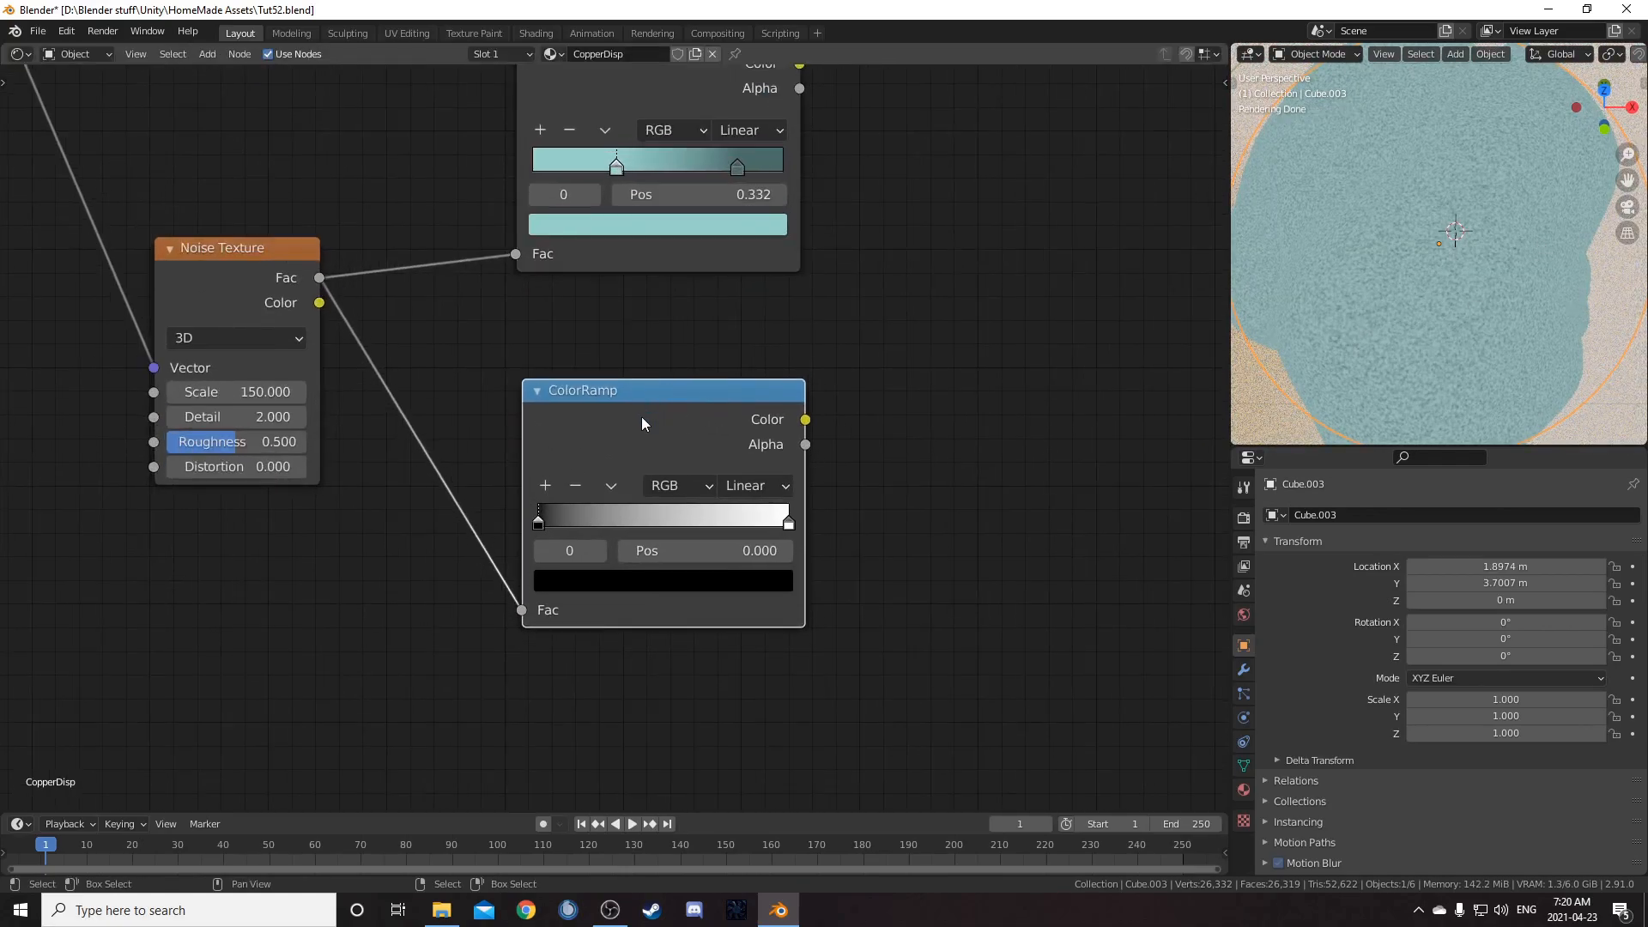
click(703, 548)
key(Return)
ctrl+shift+click(733, 406)
middle_drag(928, 509, 743, 449)
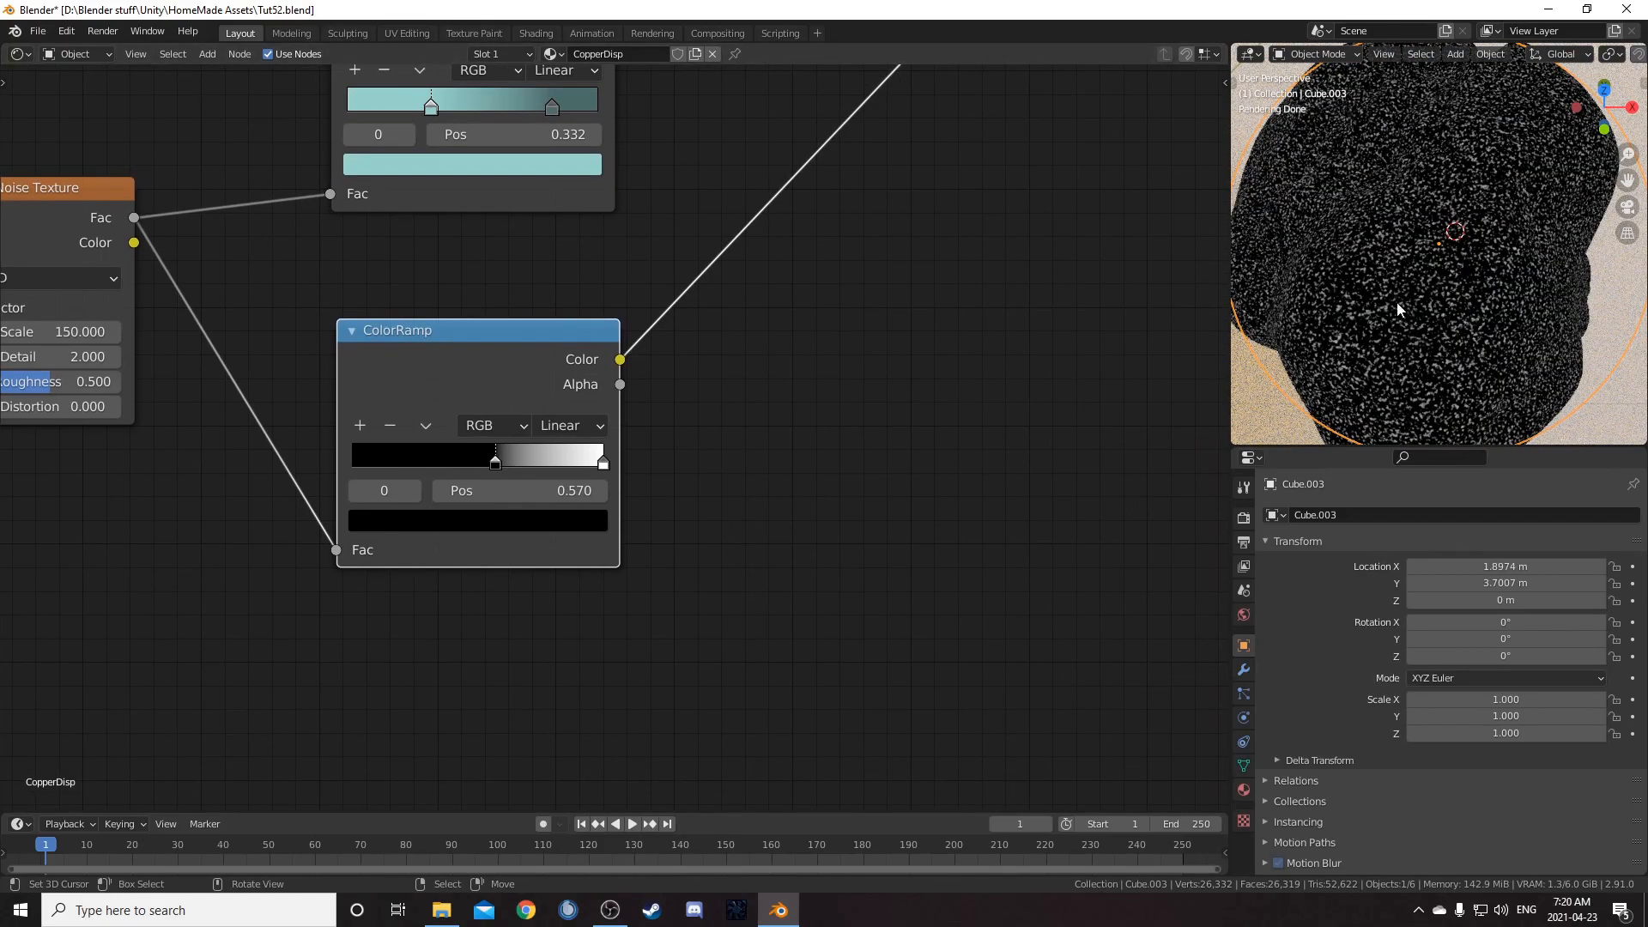
Step: Add a Bump node after the lower ColorRamp and connect the ramp's Color to its Height input
scroll(755, 569, down, 4)
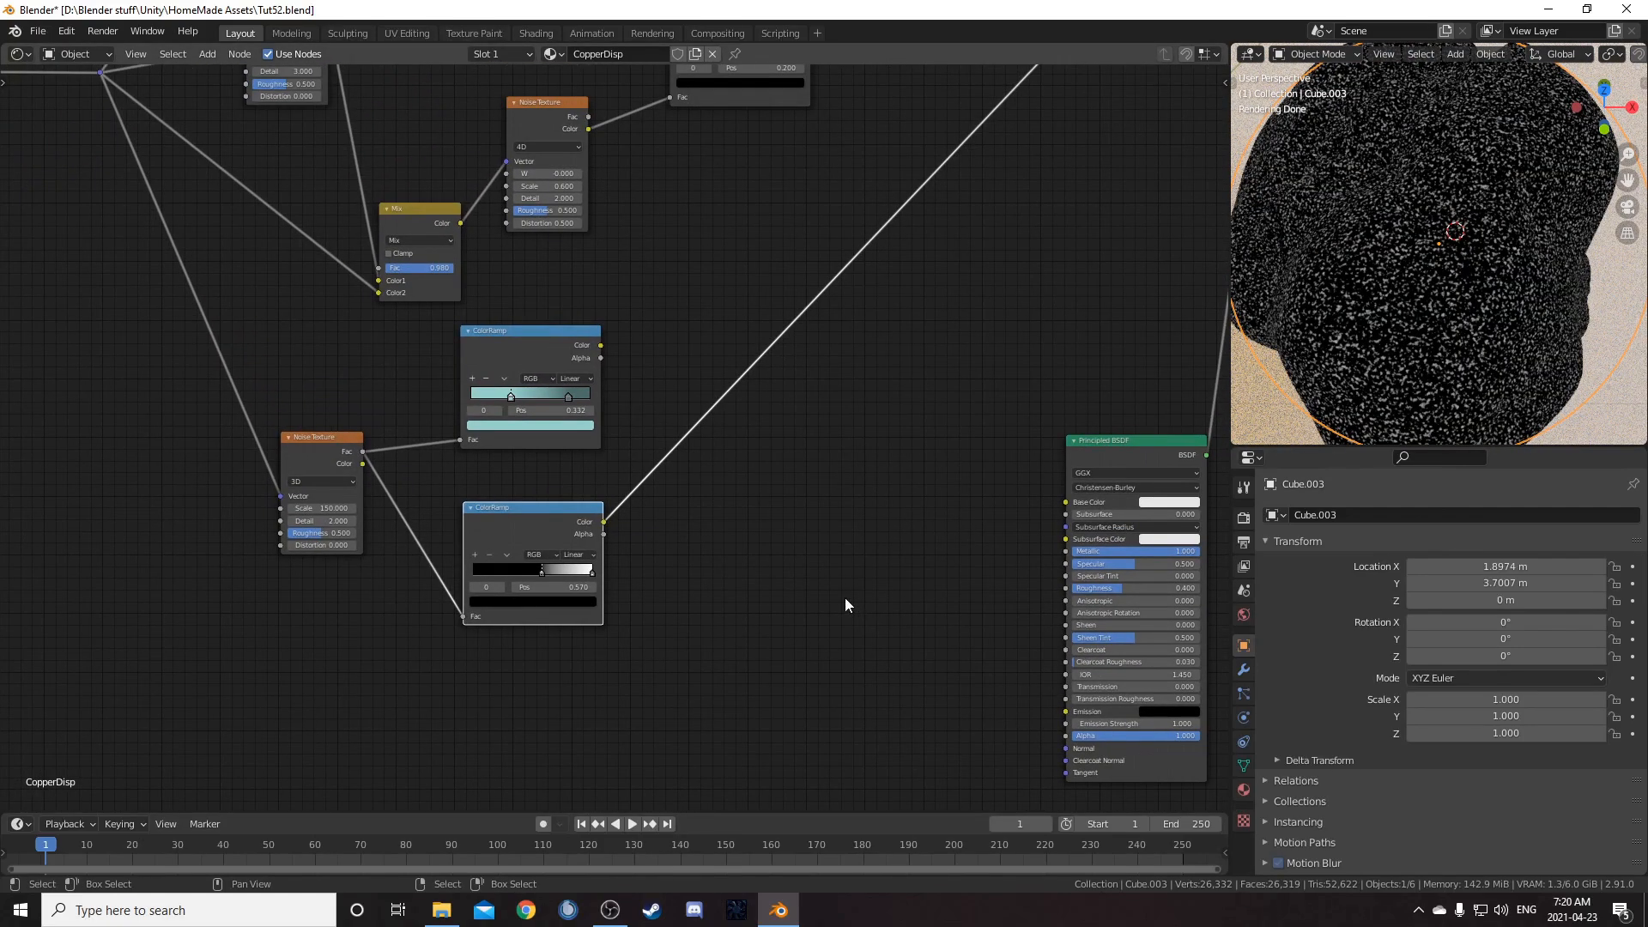
key(shift+a)
text(bump)
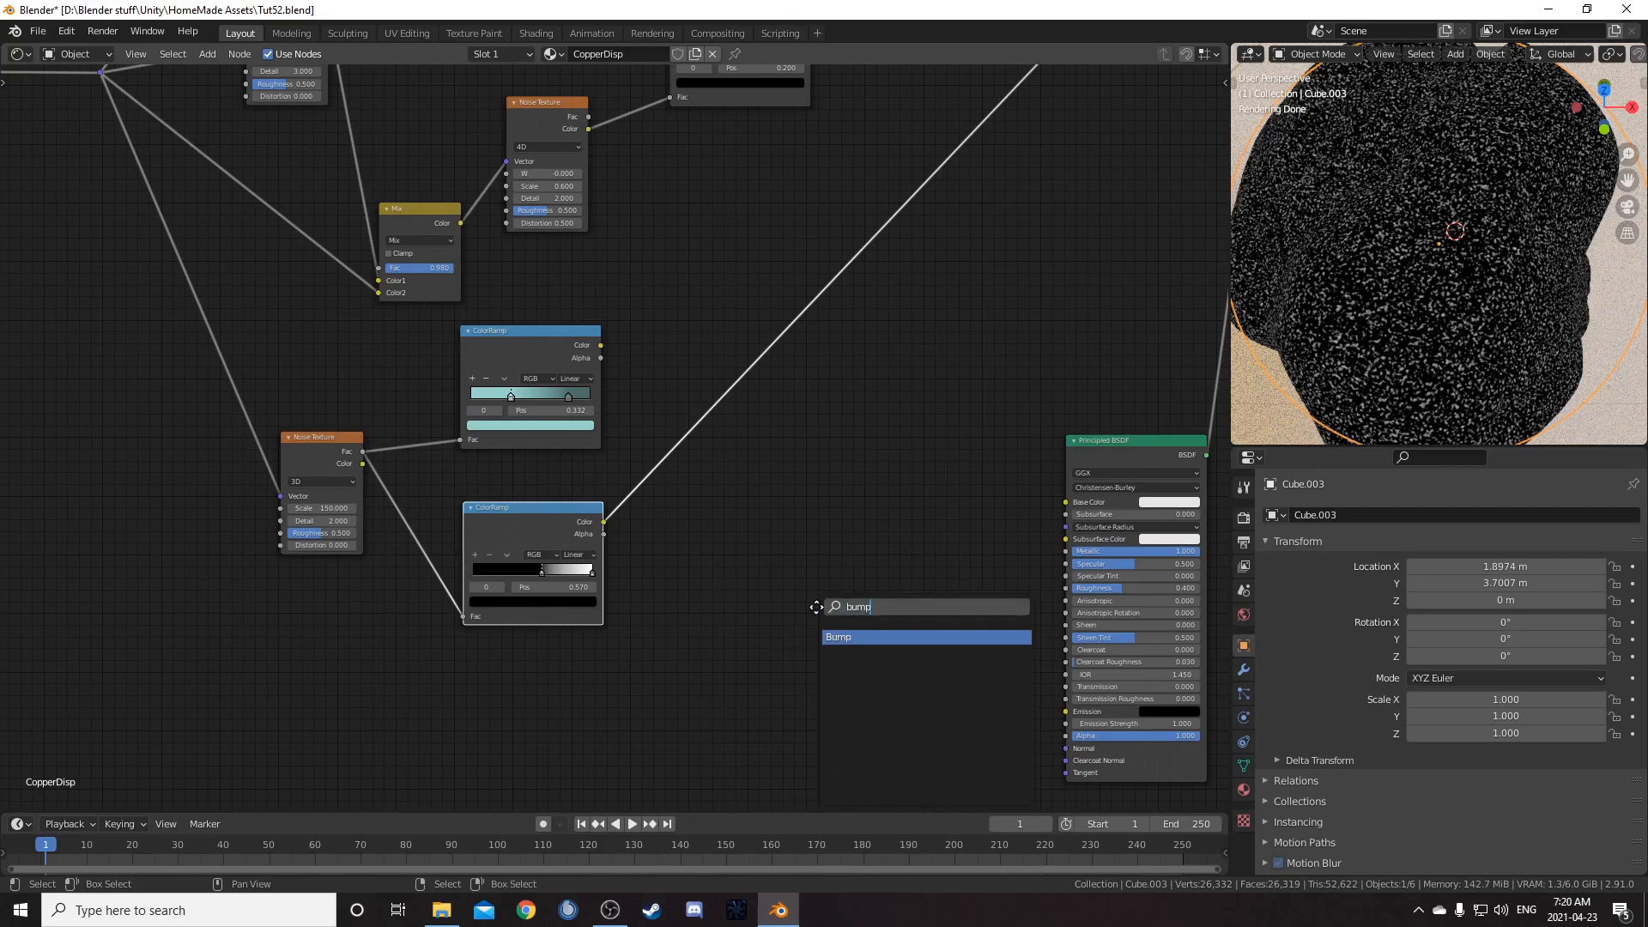
key(Return)
click(712, 529)
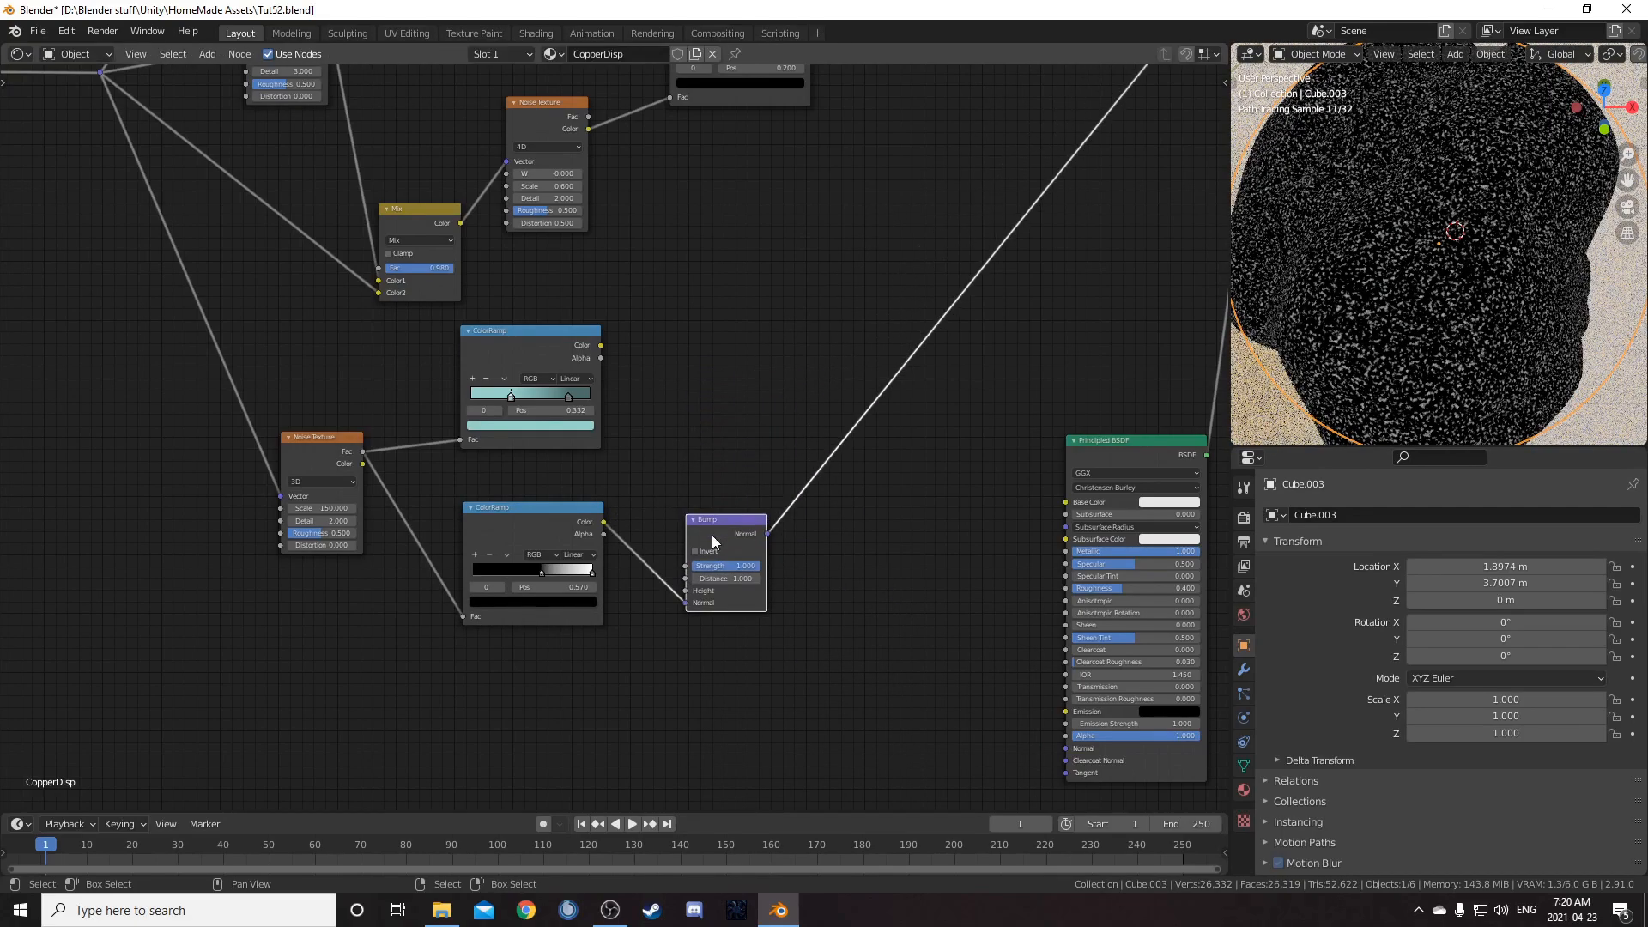
drag(687, 601, 686, 590)
Step: Connect the Bump to the second Principled BSDF's Normal and the teal ColorRamp's Color to its Base Color
middle_drag(931, 518, 790, 460)
drag(989, 396, 863, 324)
scroll(792, 404, up, 1)
drag(630, 485, 849, 668)
drag(419, 249, 850, 359)
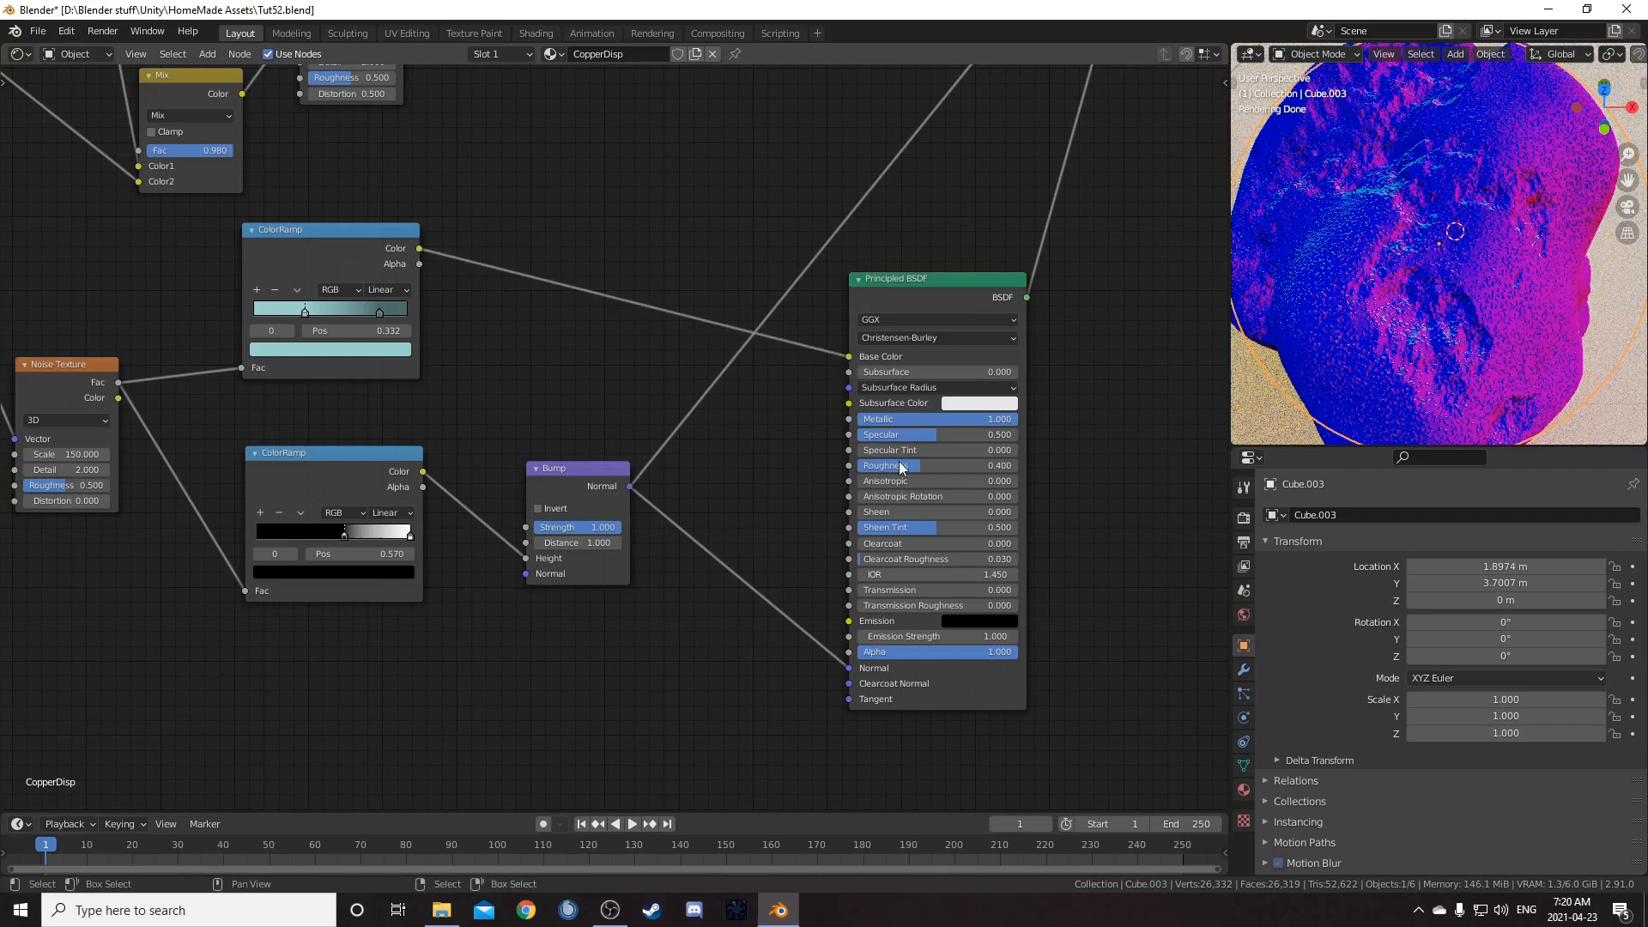
Step: Set the second Principled BSDF's Metallic to 0 and raise its Roughness
double_click(946, 420)
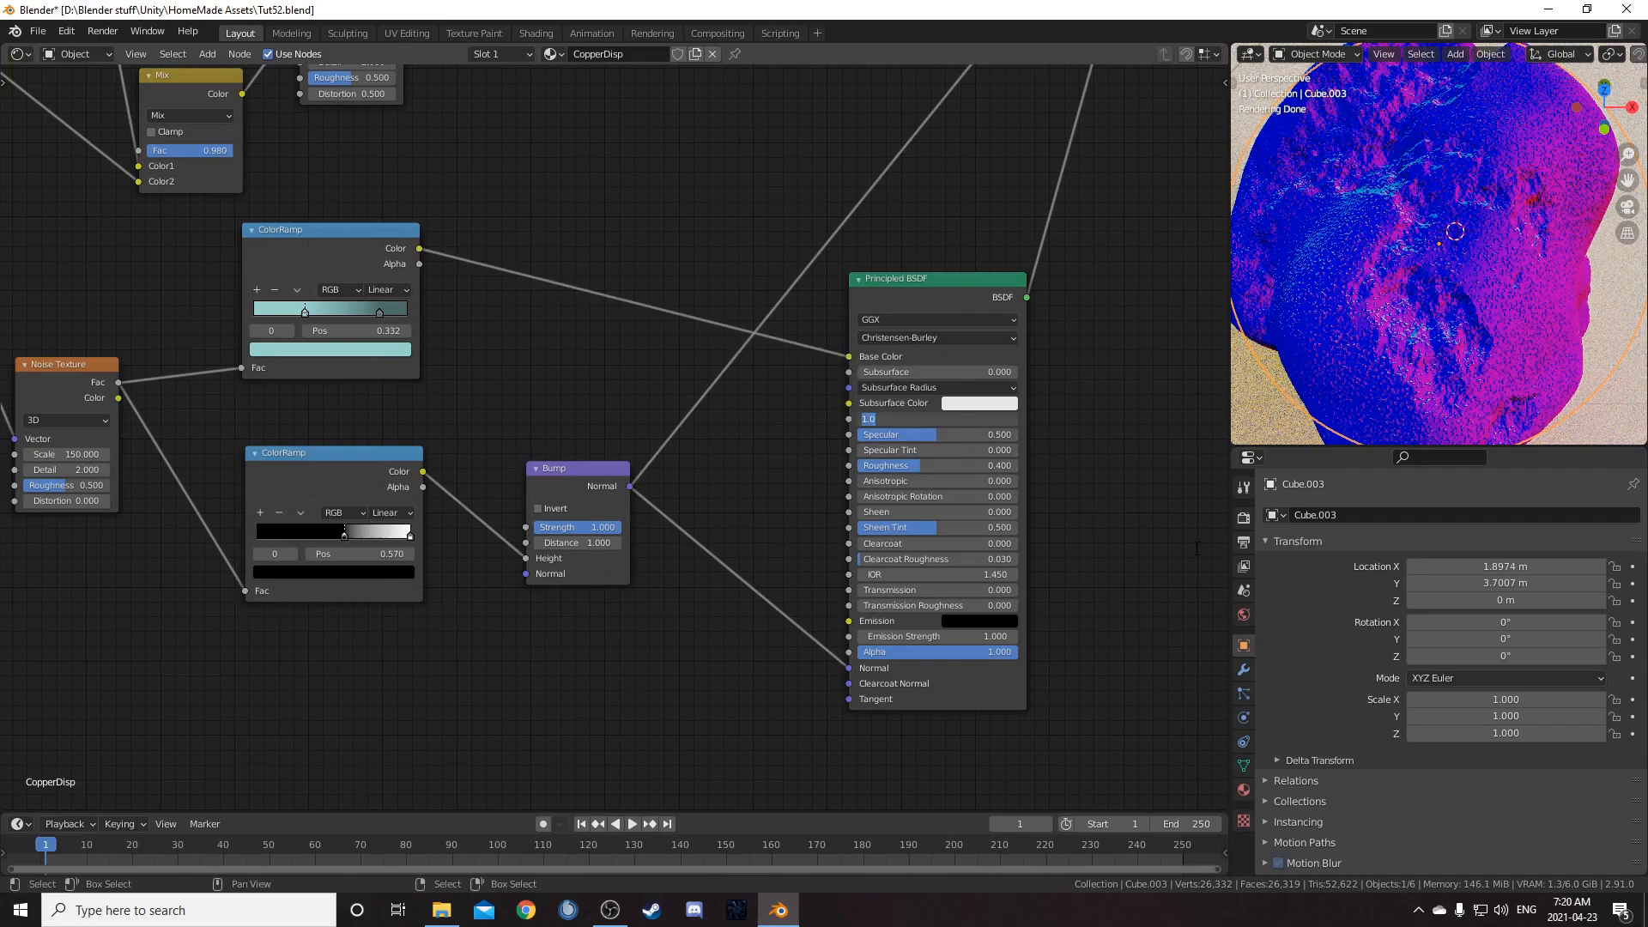
text(0)
key(Return)
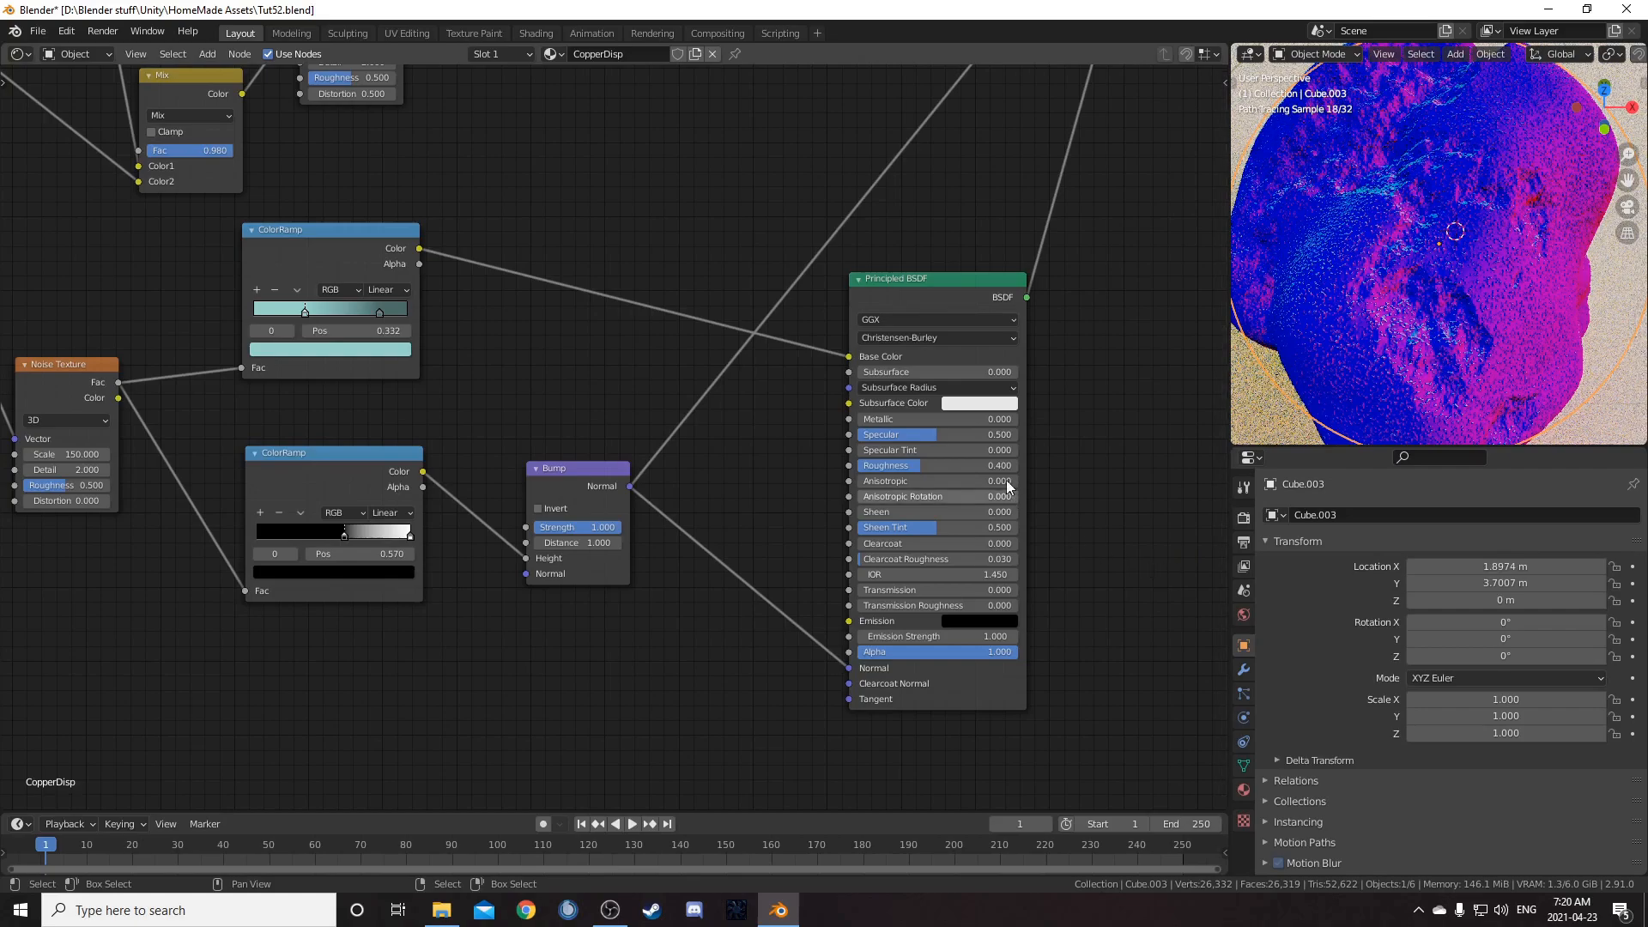
drag(920, 323, 920, 274)
middle_drag(919, 402, 912, 448)
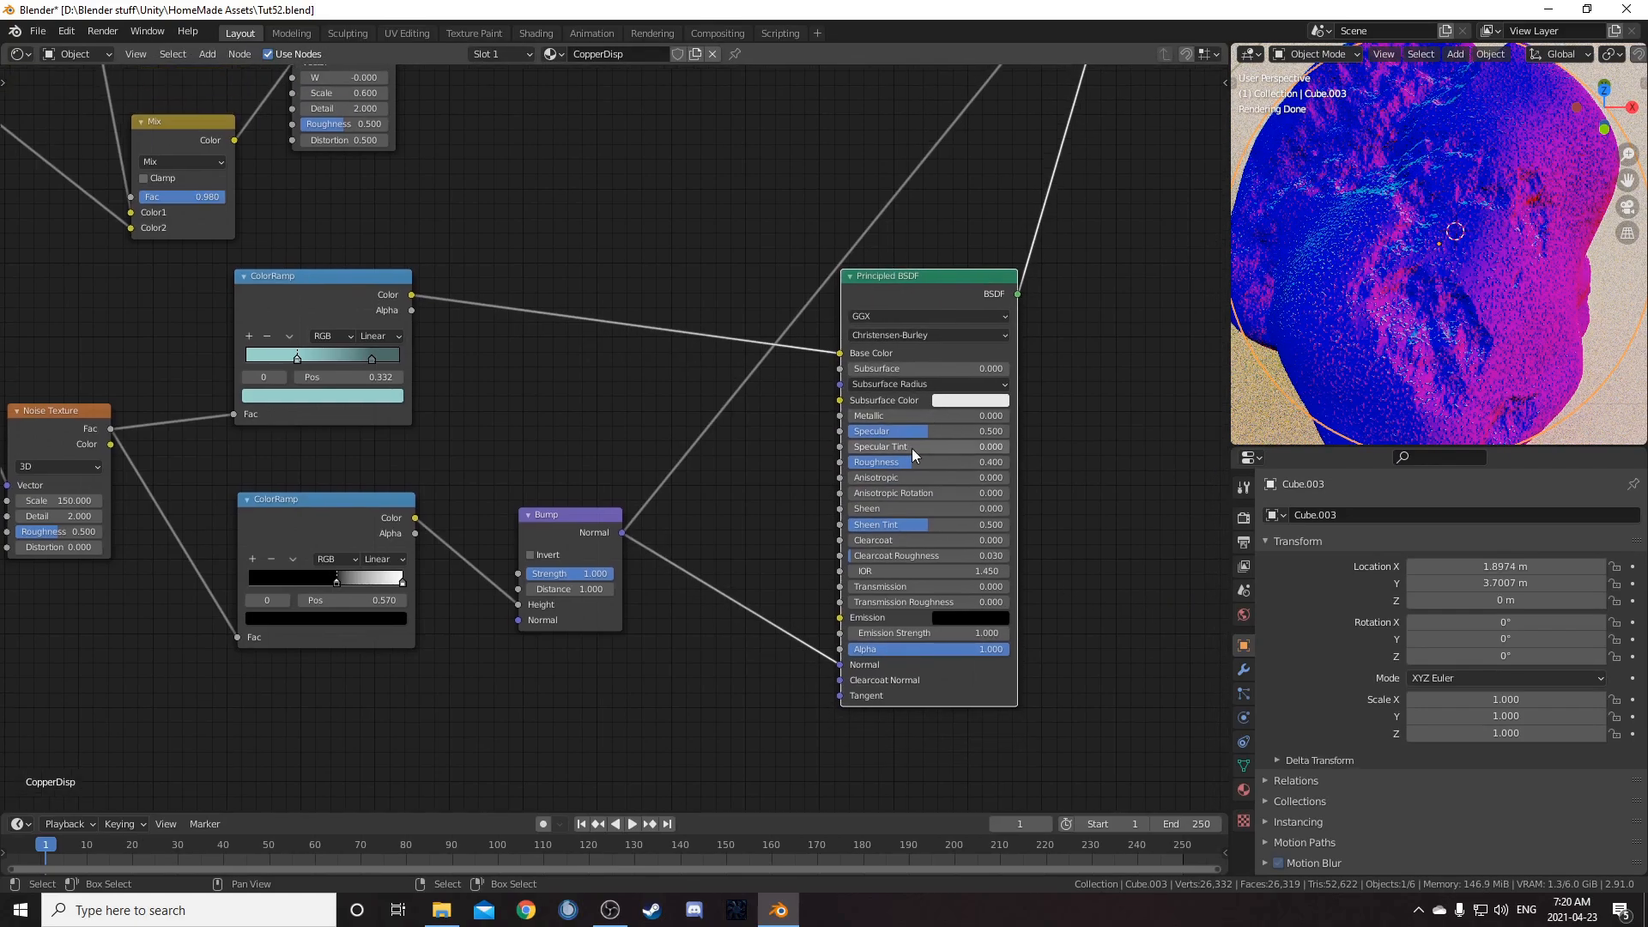
drag(920, 462, 995, 462)
Step: Route the Mix Shader to the Material Output's Surface to preview the combined copper and patina material
scroll(640, 426, down, 3)
middle_drag(923, 207, 757, 551)
middle_drag(875, 334, 780, 752)
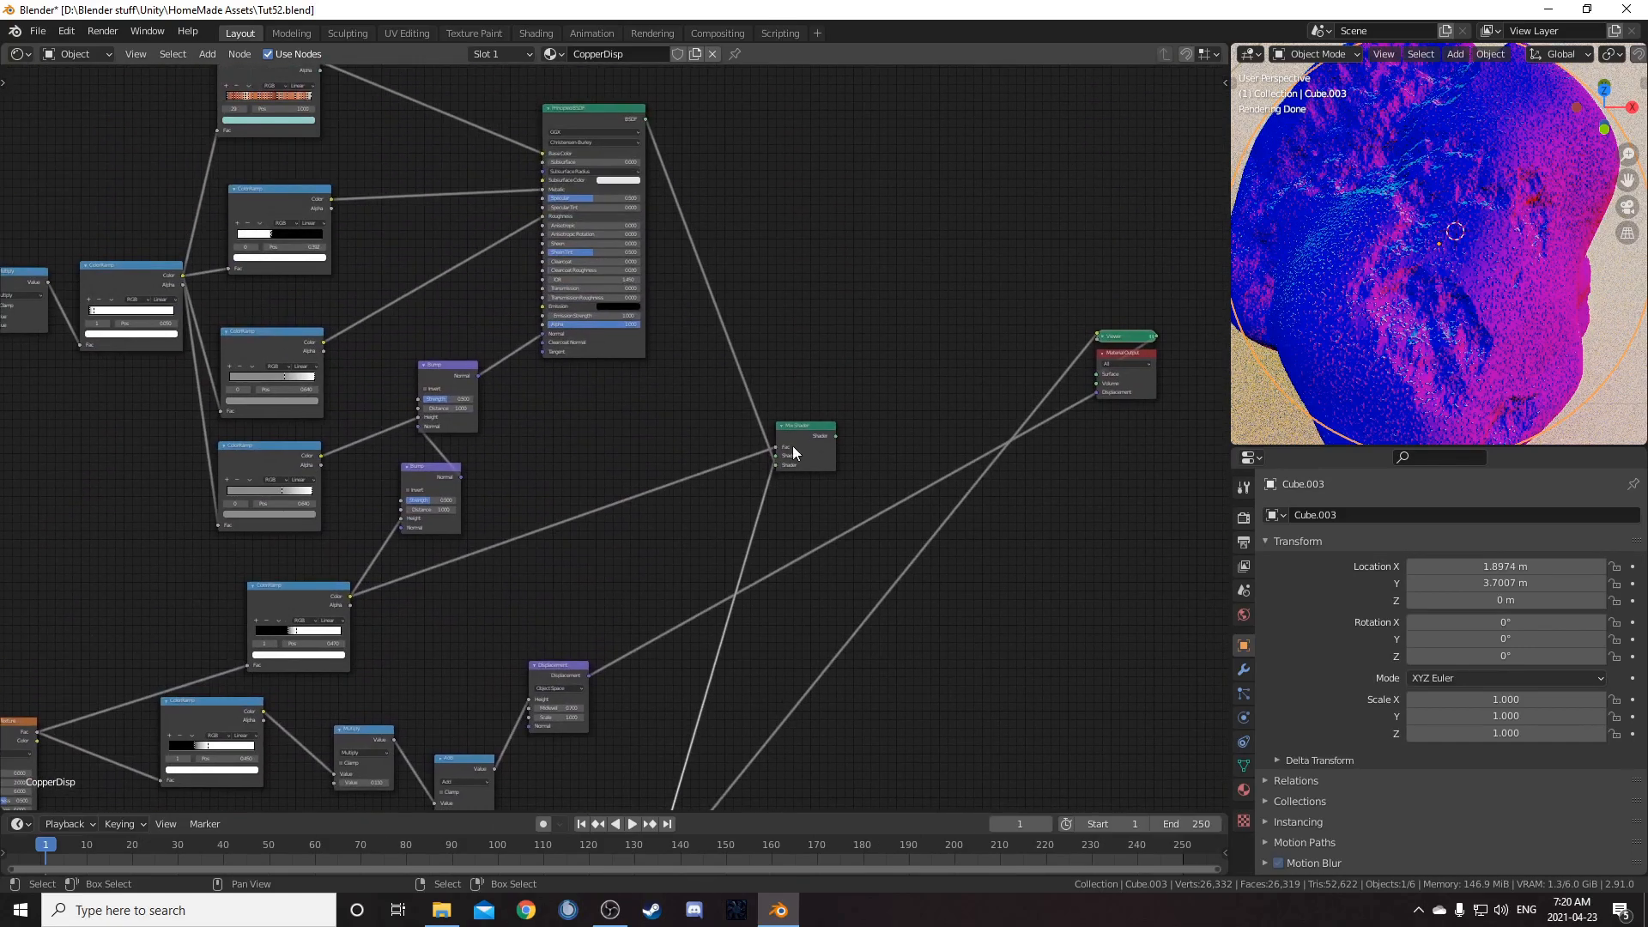
ctrl+shift+click(803, 426)
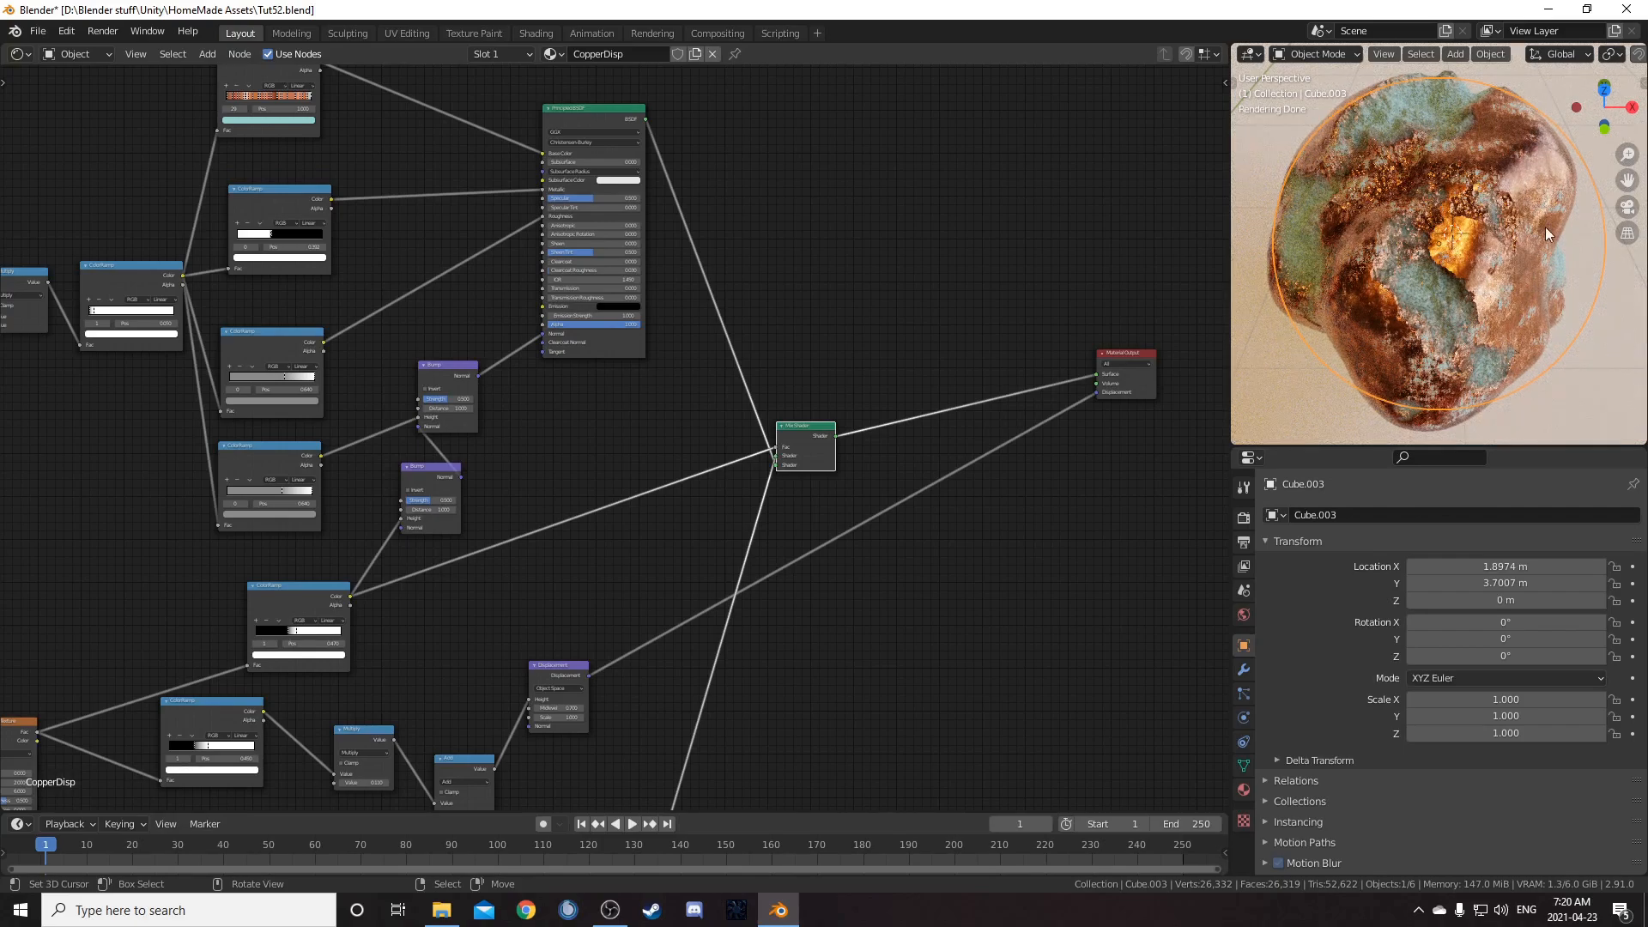
Step: Examine the material's node tree, from the copper ColorRamps to the noise and displacement branches
middle_drag(671, 434, 755, 436)
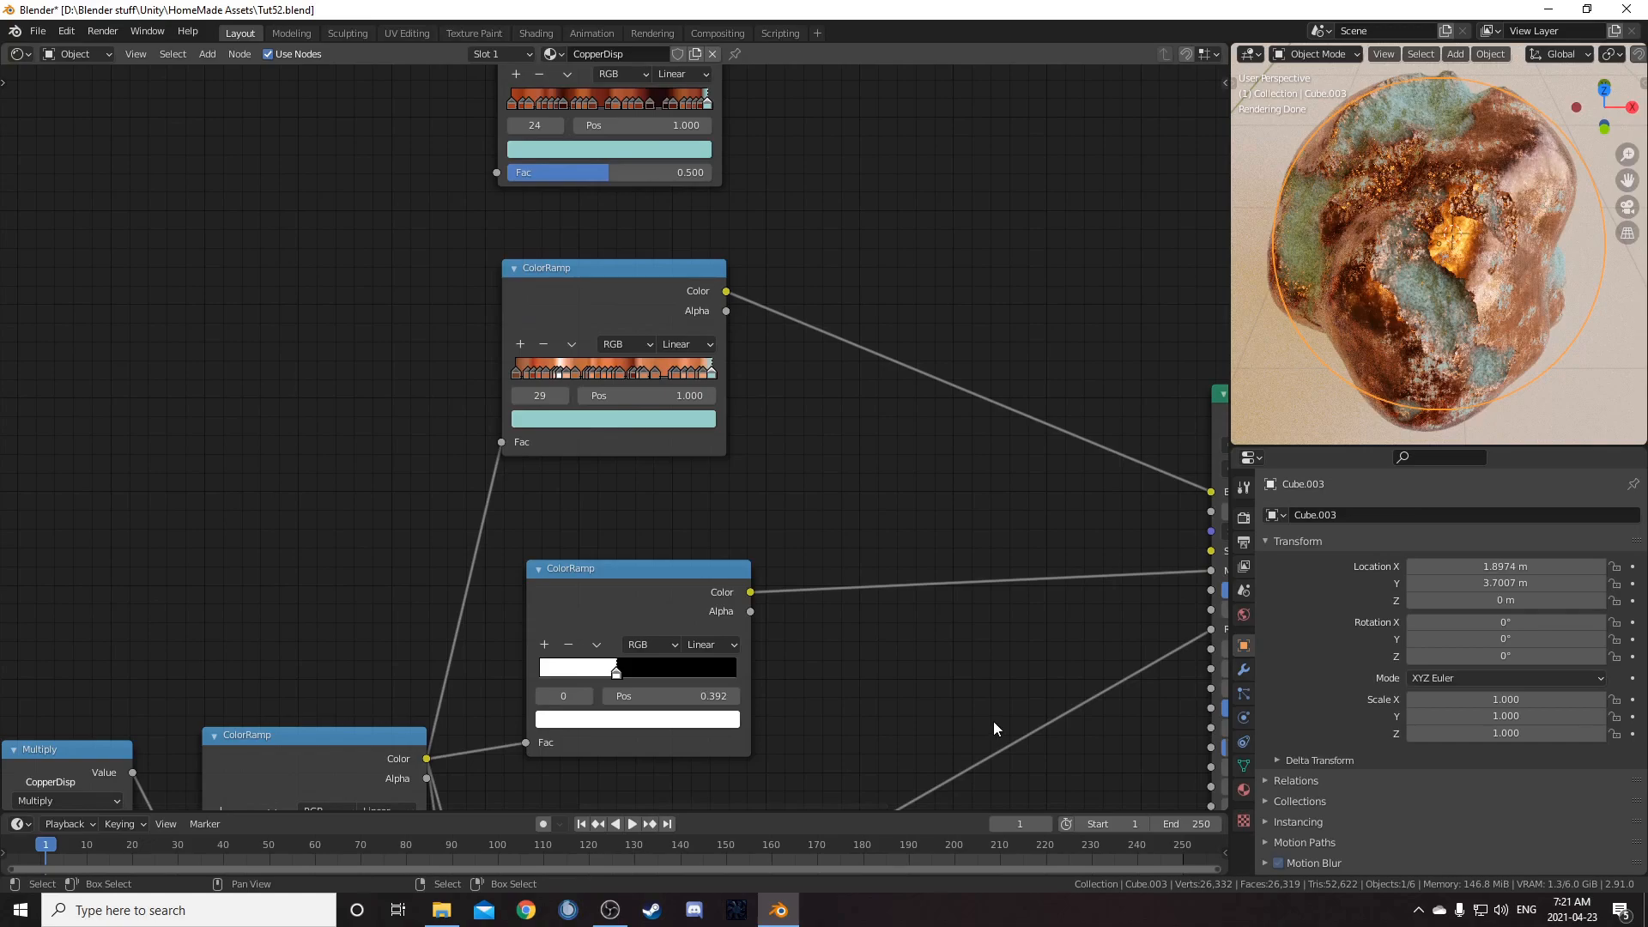
middle_drag(1118, 502, 933, 472)
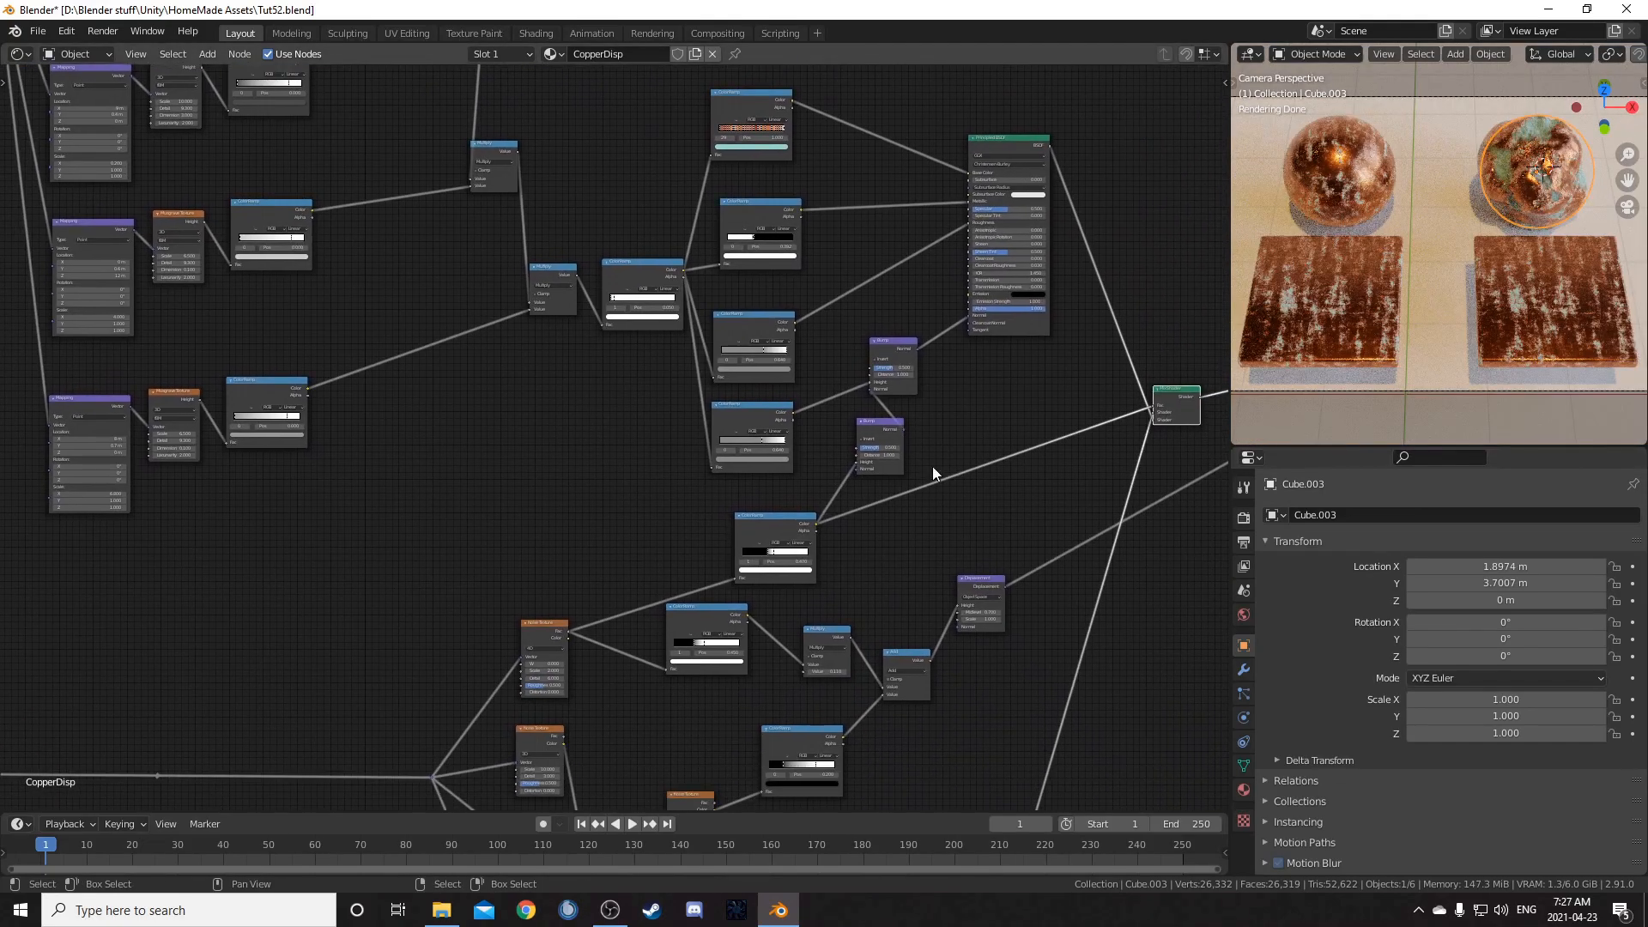
middle_drag(887, 605, 861, 531)
mouse_move(758, 613)
middle_down()
mouse_move(795, 515)
mouse_move(860, 493)
middle_up()
scroll(718, 632, up, 4)
middle_drag(700, 557, 687, 359)
scroll(980, 548, down, 5)
middle_drag(1003, 268, 1085, 815)
scroll(834, 409, up, 6)
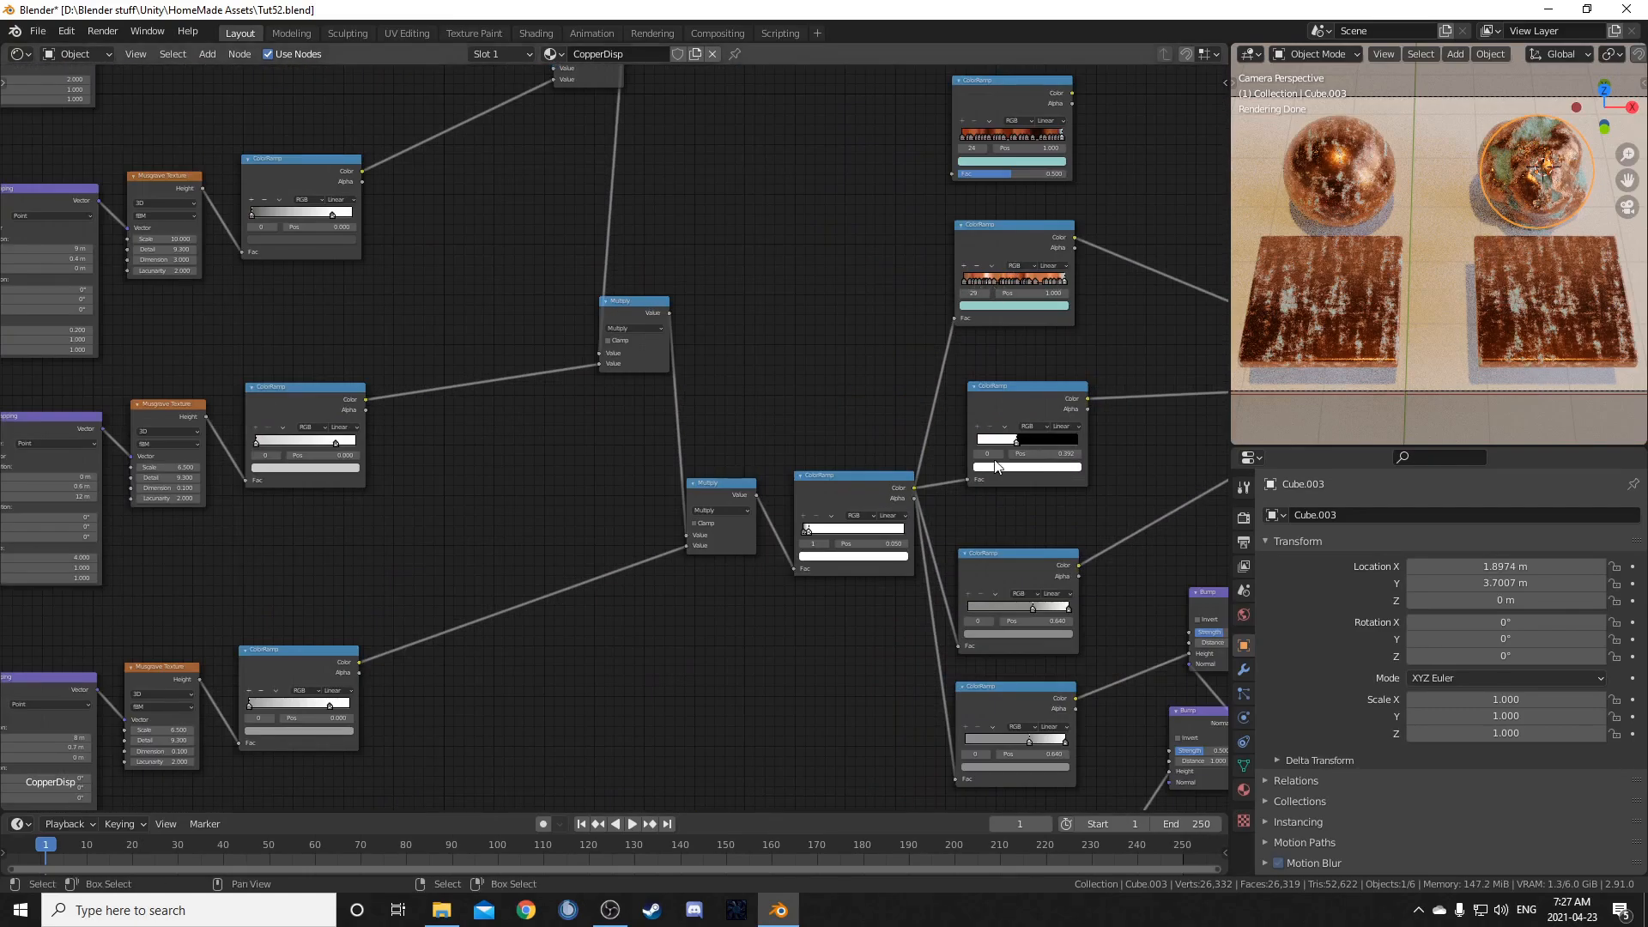
Step: Set the white stop of the ColorRamp after the last Multiply to 0.01 and inspect the displaced object up close
middle_drag(935, 656, 815, 472)
scroll(815, 472, up, 4)
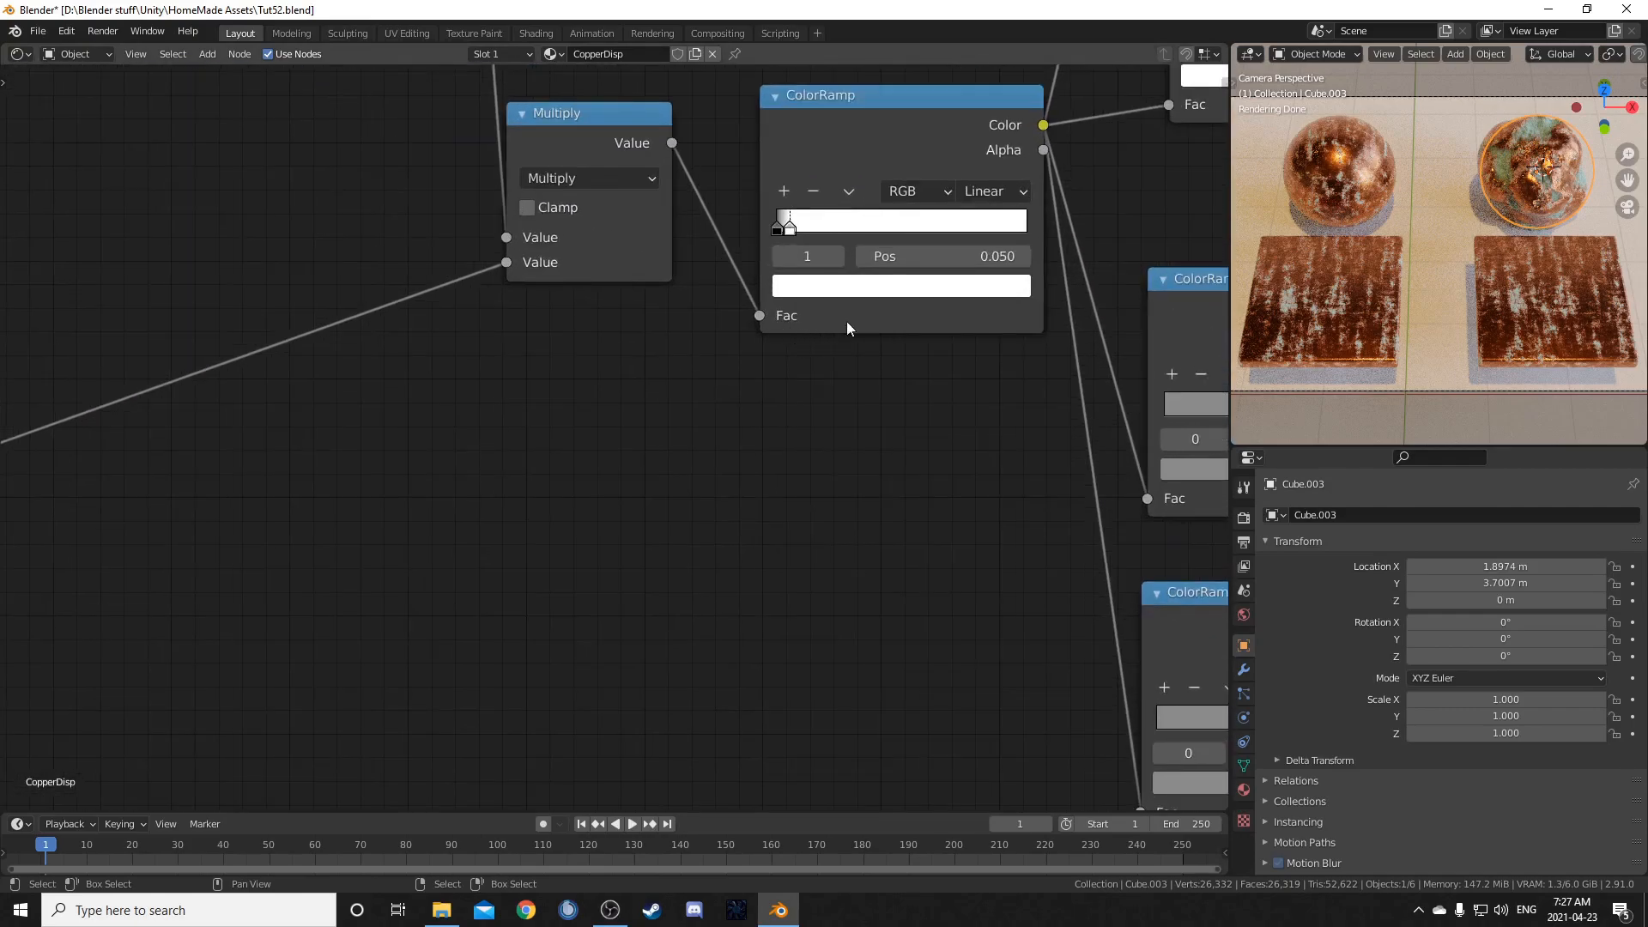
middle_drag(829, 328, 688, 385)
scroll(738, 353, down, 5)
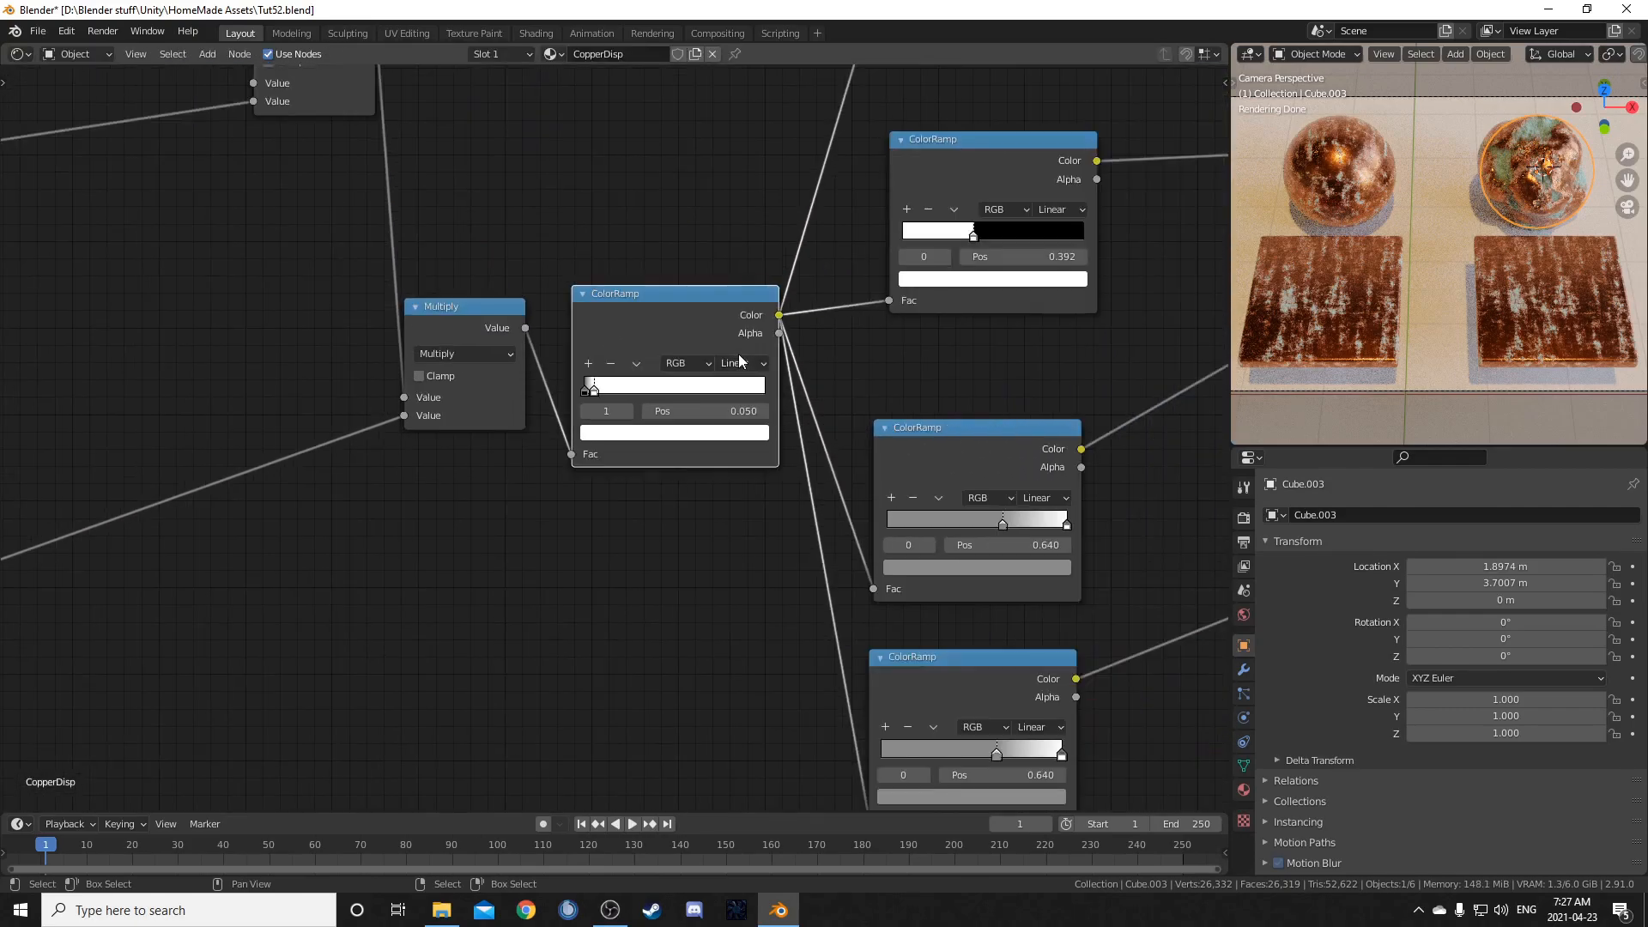
scroll(584, 445, up, 6)
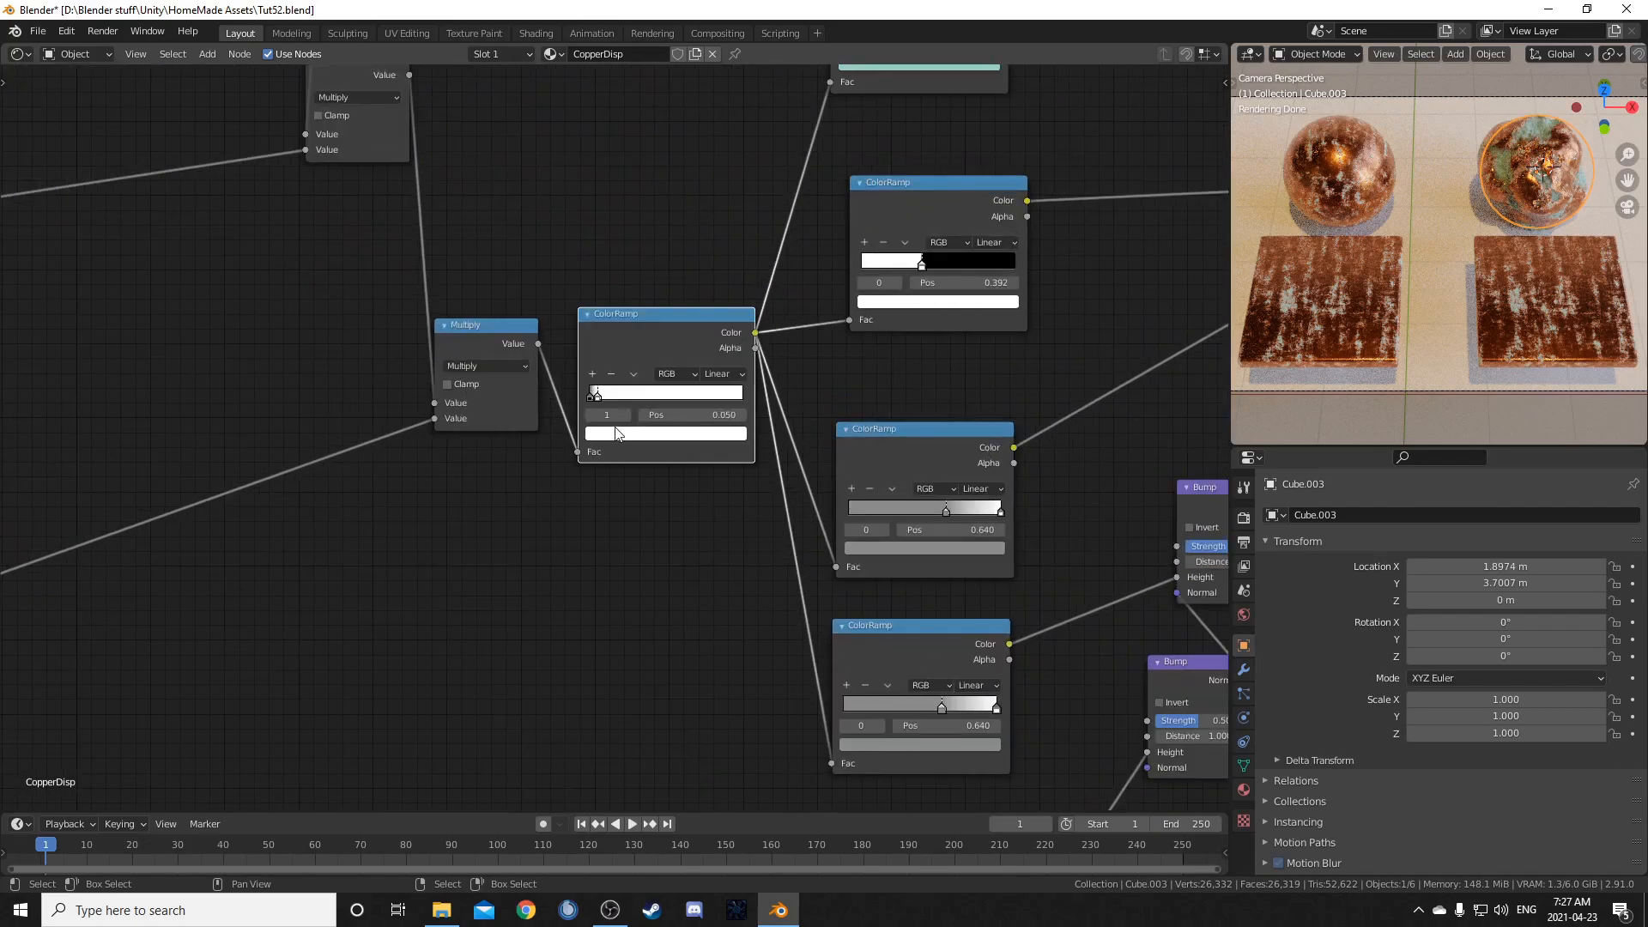
click(742, 388)
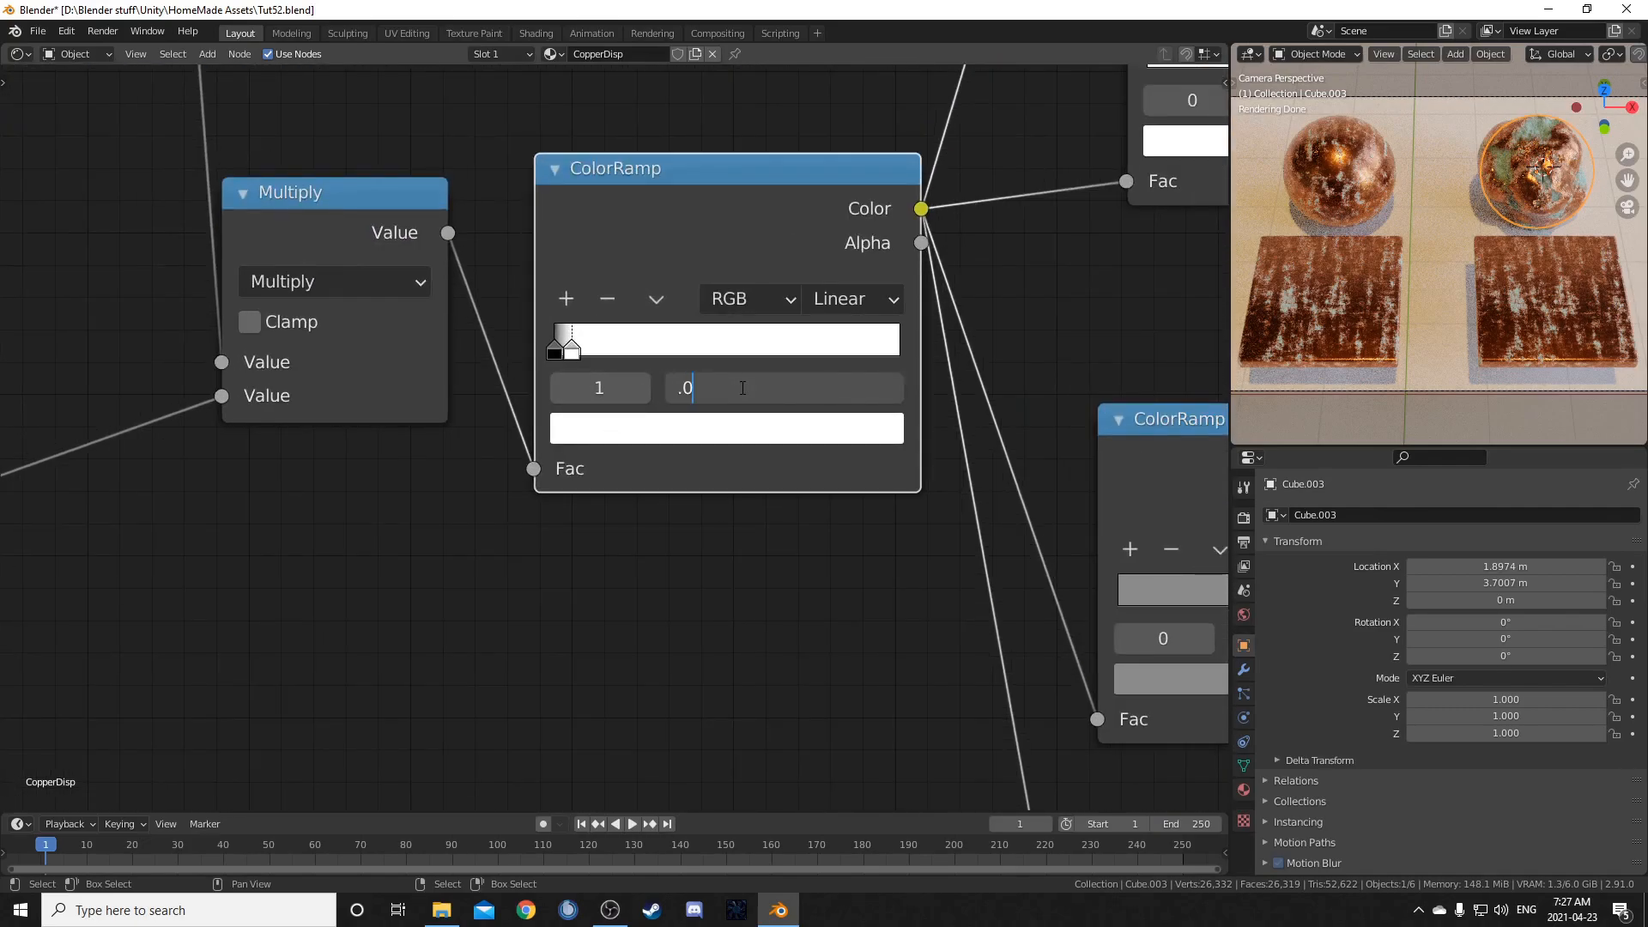
text(.05)
key(Return)
click(741, 388)
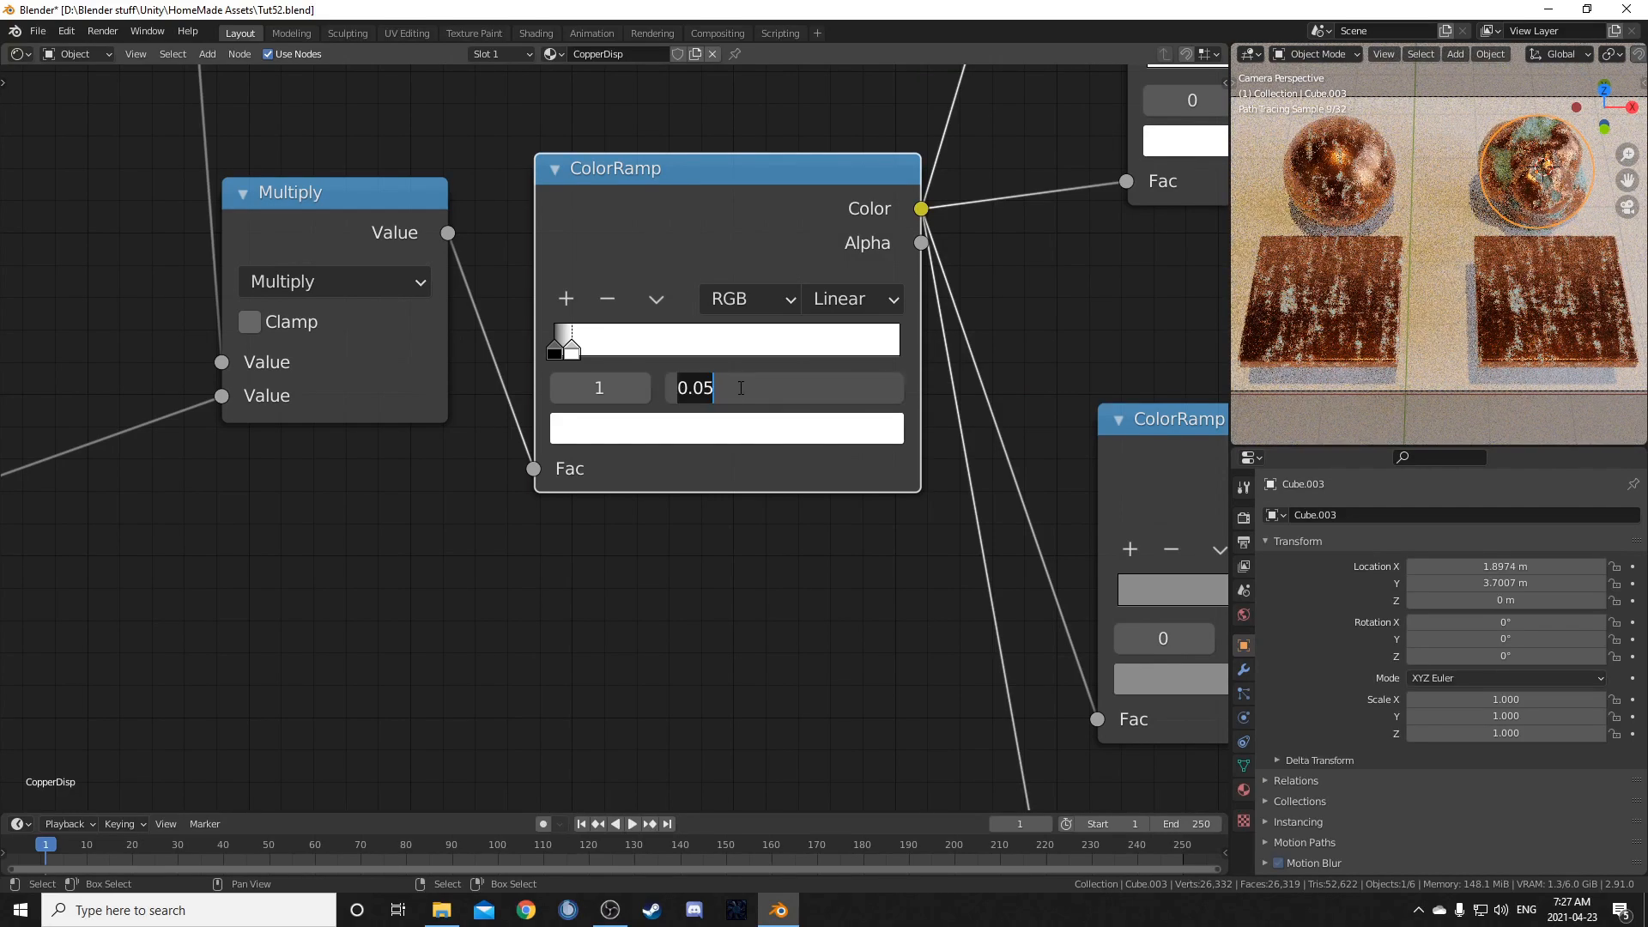
key(Return)
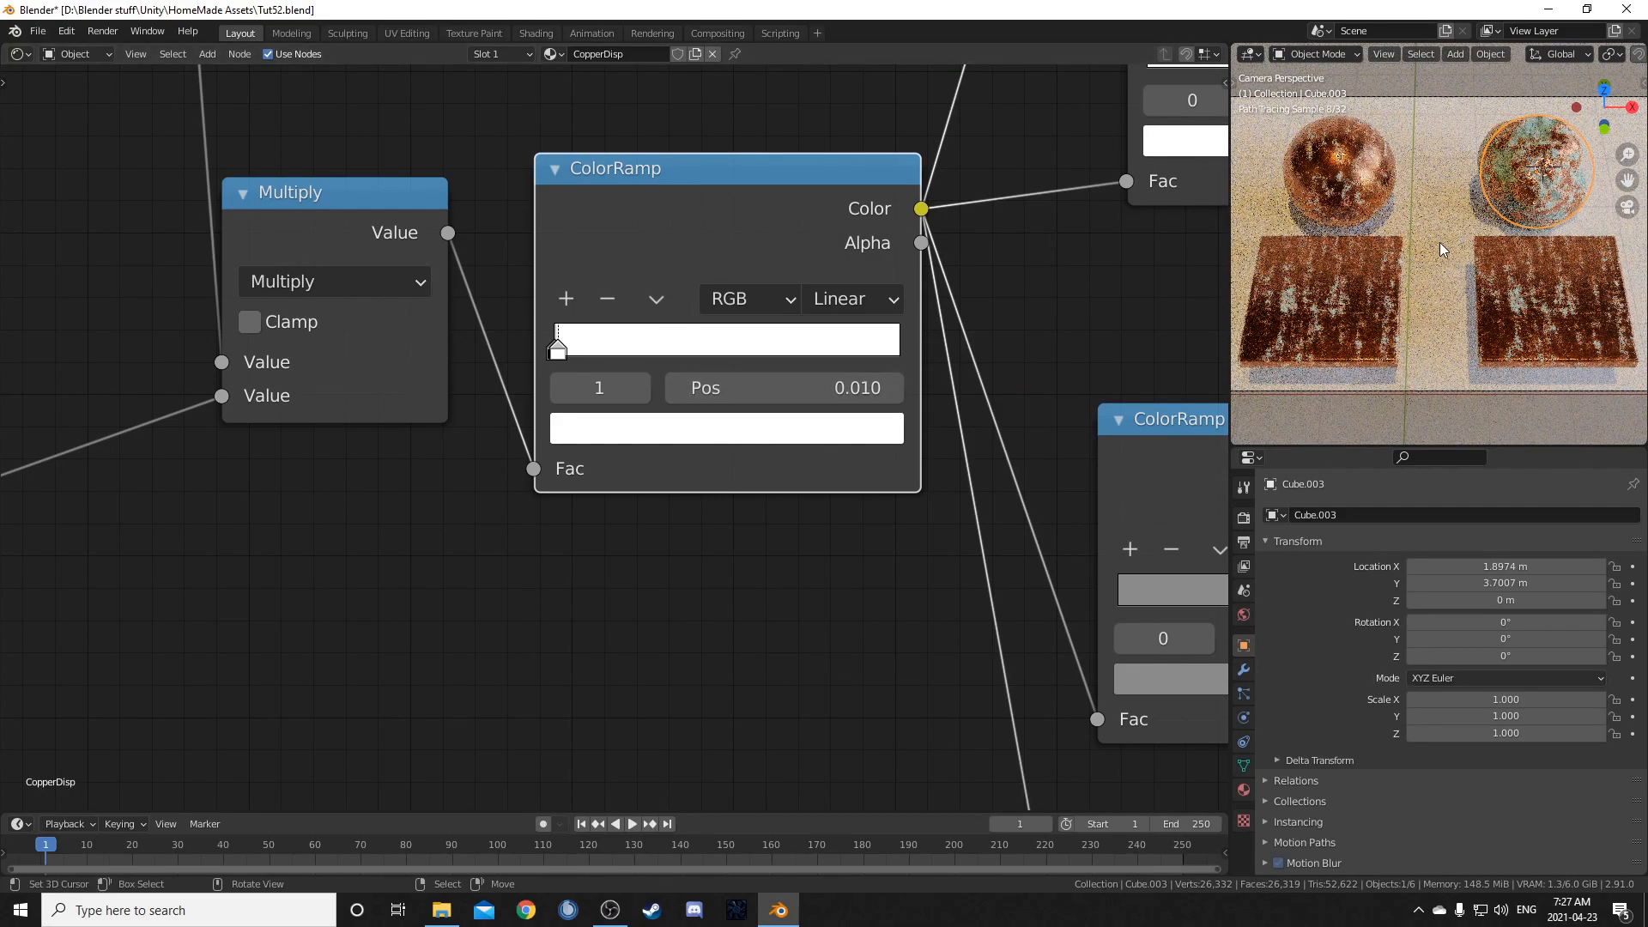
key(KP_Decimal)
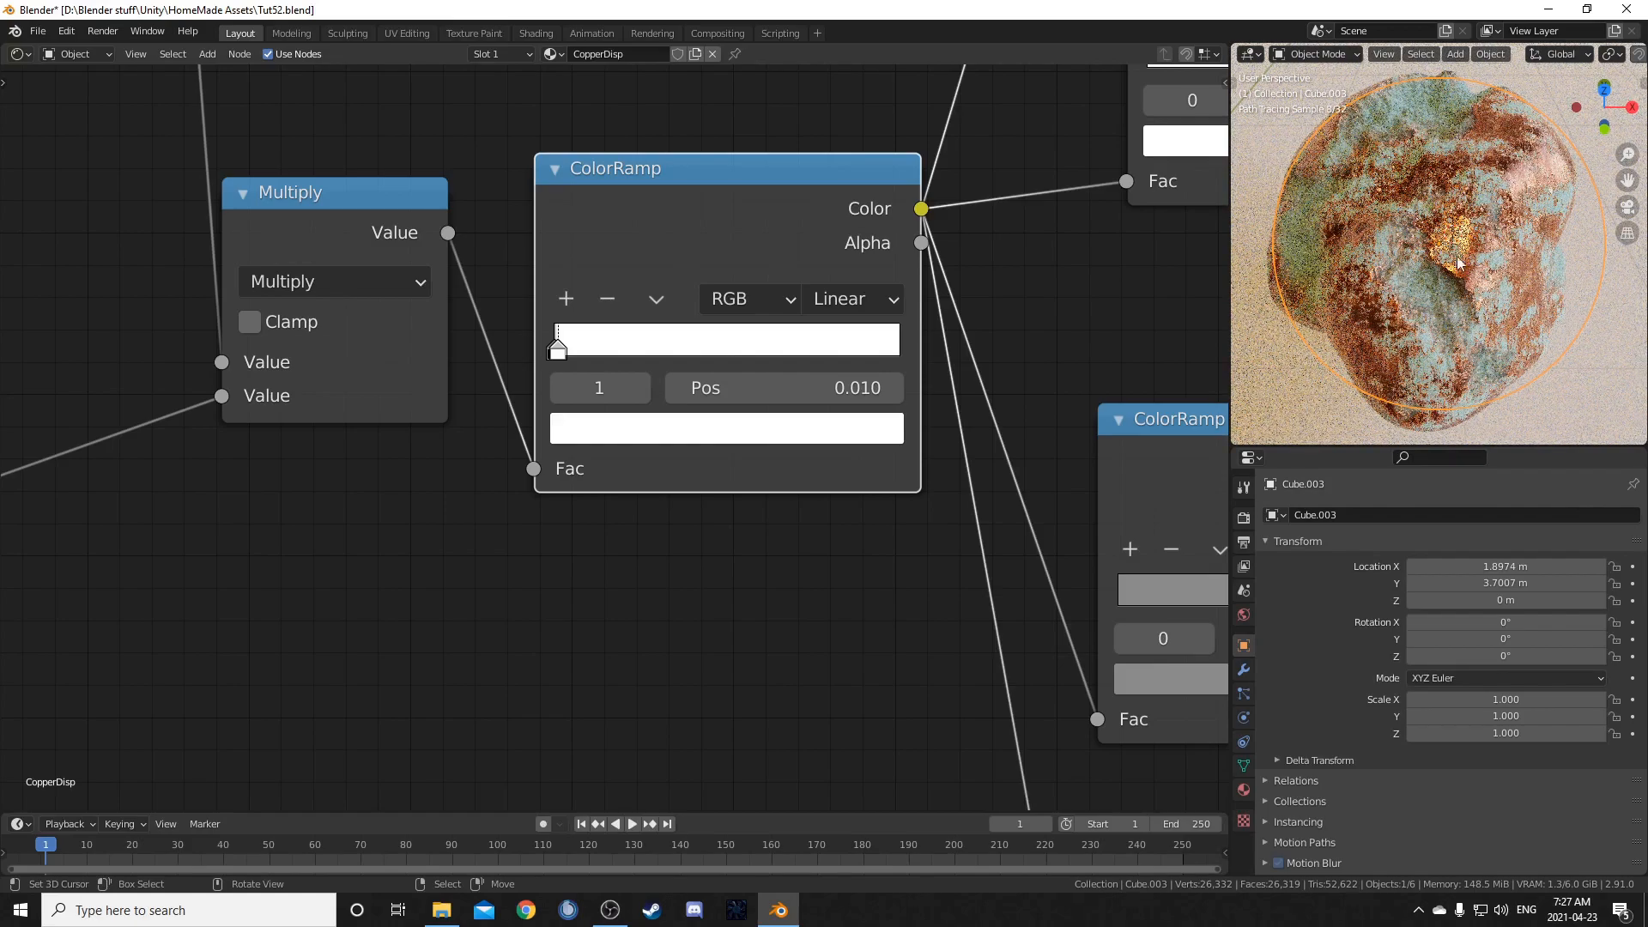
middle_drag(1538, 307, 1488, 358)
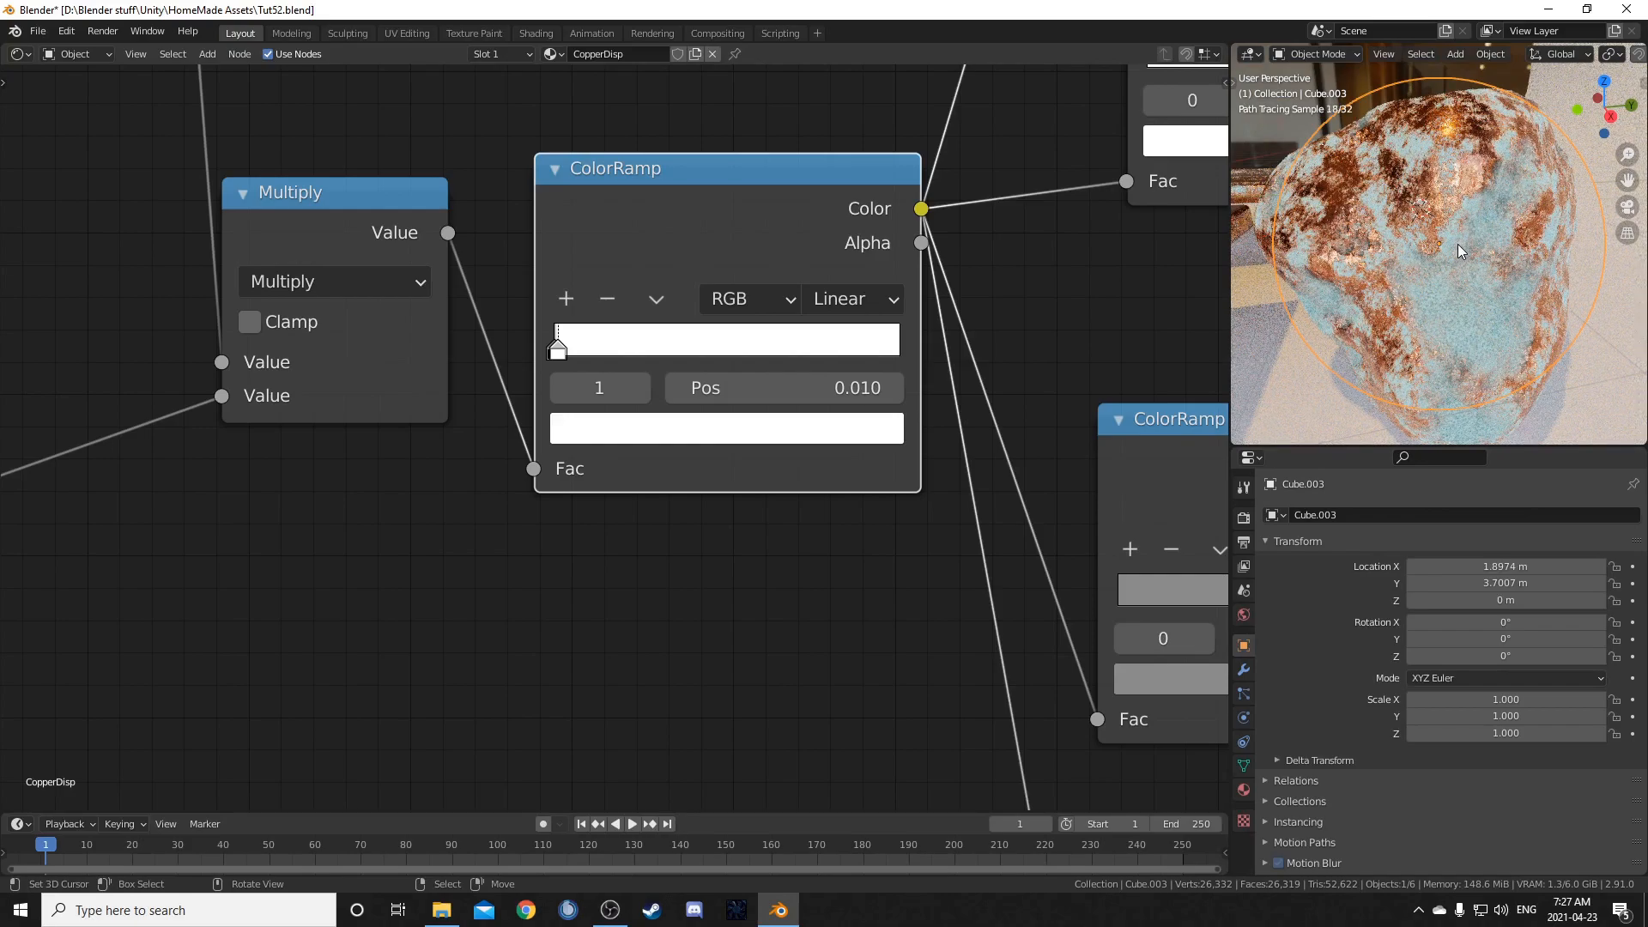
middle_drag(1434, 281, 1466, 319)
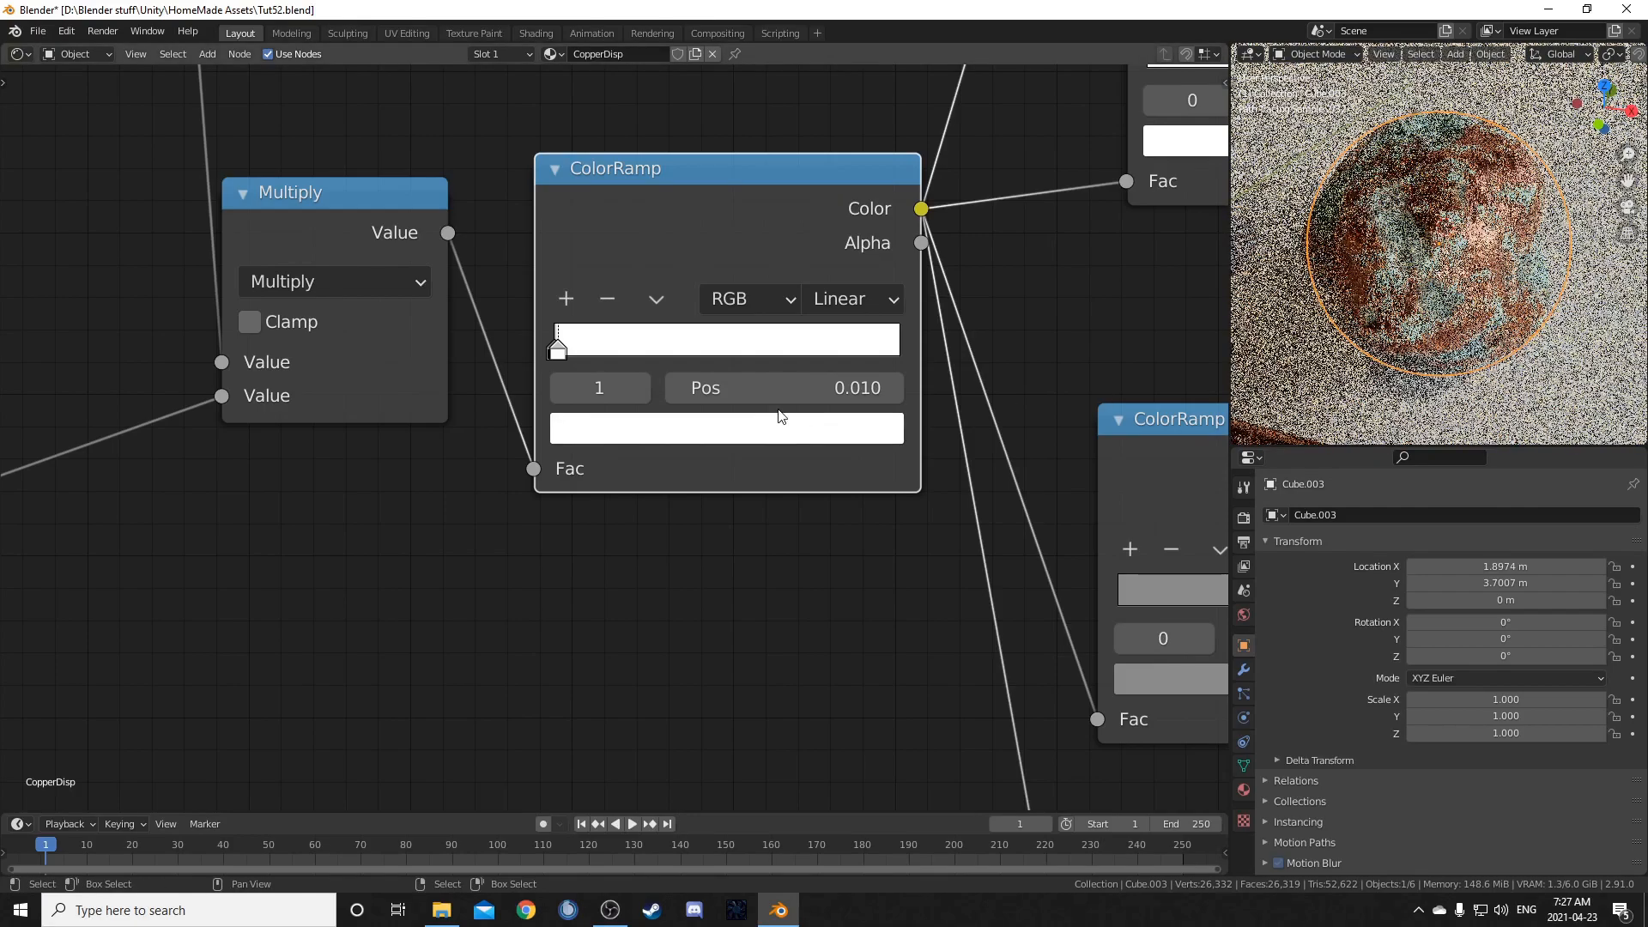
Step: Return the white stop of the ColorRamp after the last Multiply to 0.05
scroll(789, 581, down, 2)
drag(661, 255, 665, 235)
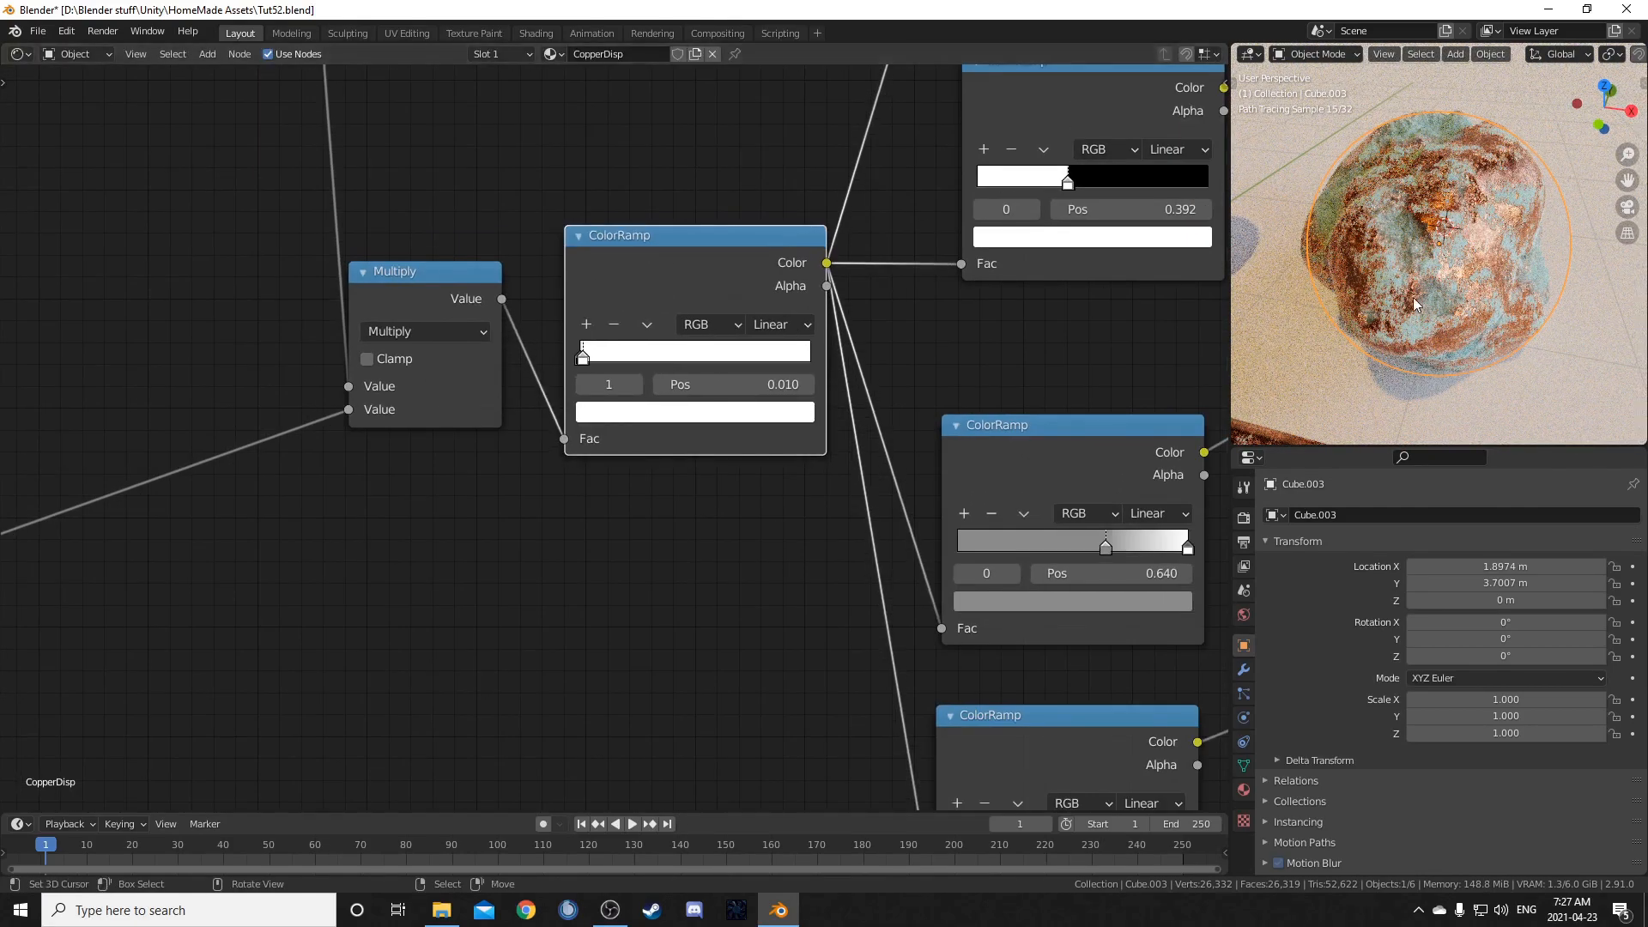
middle_drag(689, 585, 675, 620)
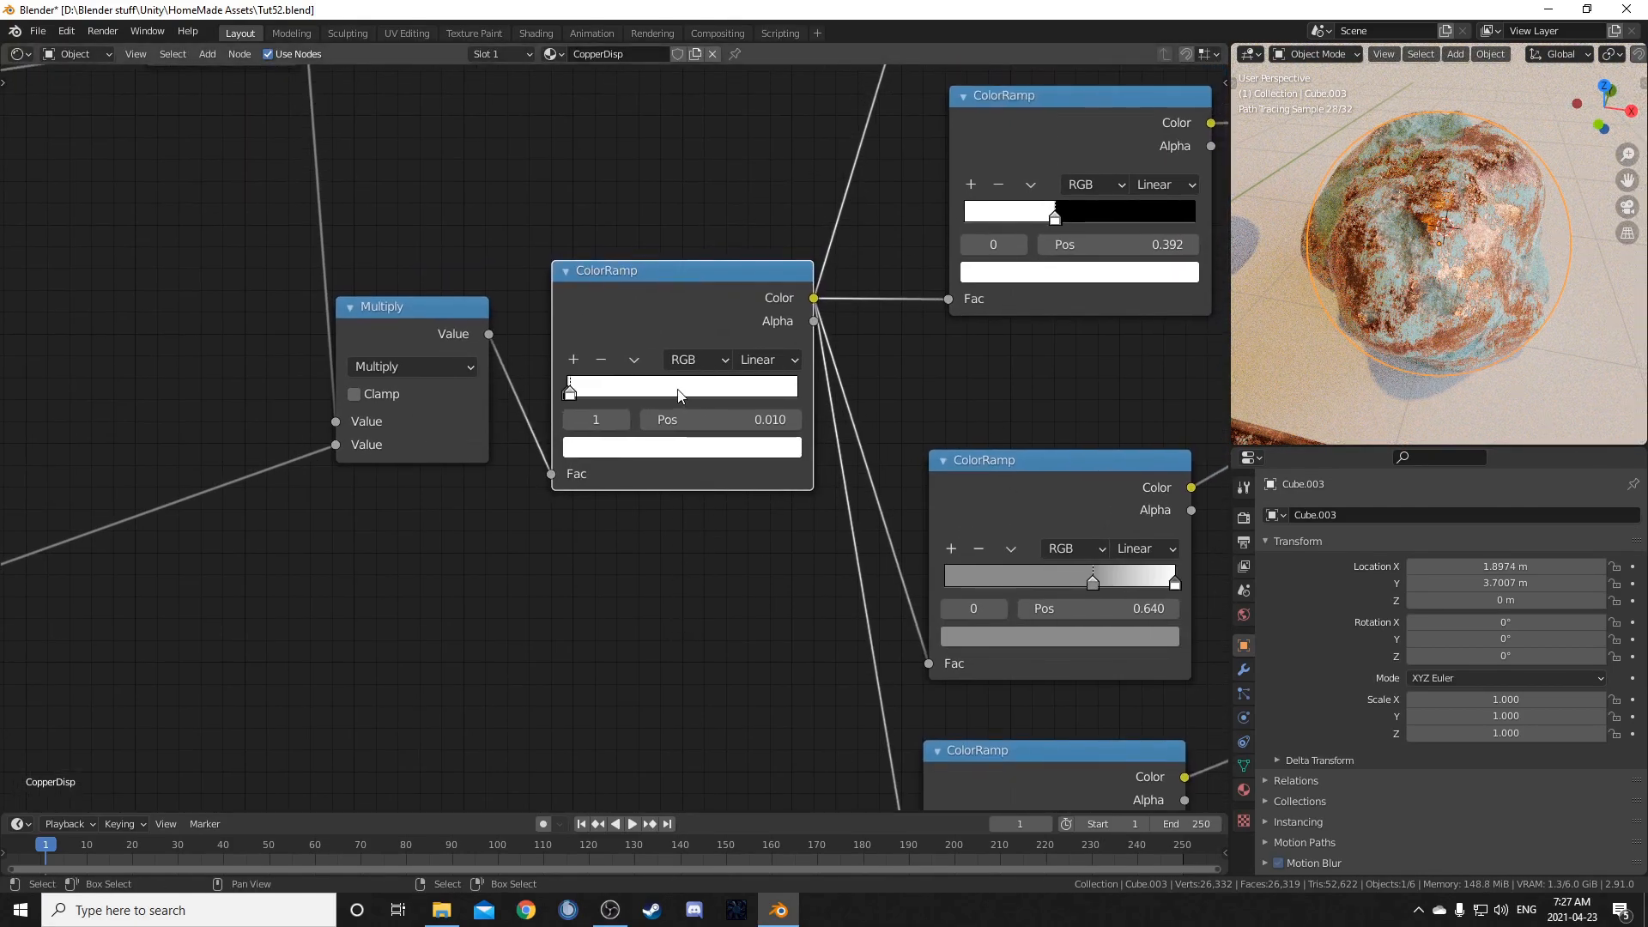
mouse_move(454, 315)
mouse_down()
mouse_move(451, 295)
mouse_move(447, 342)
mouse_up()
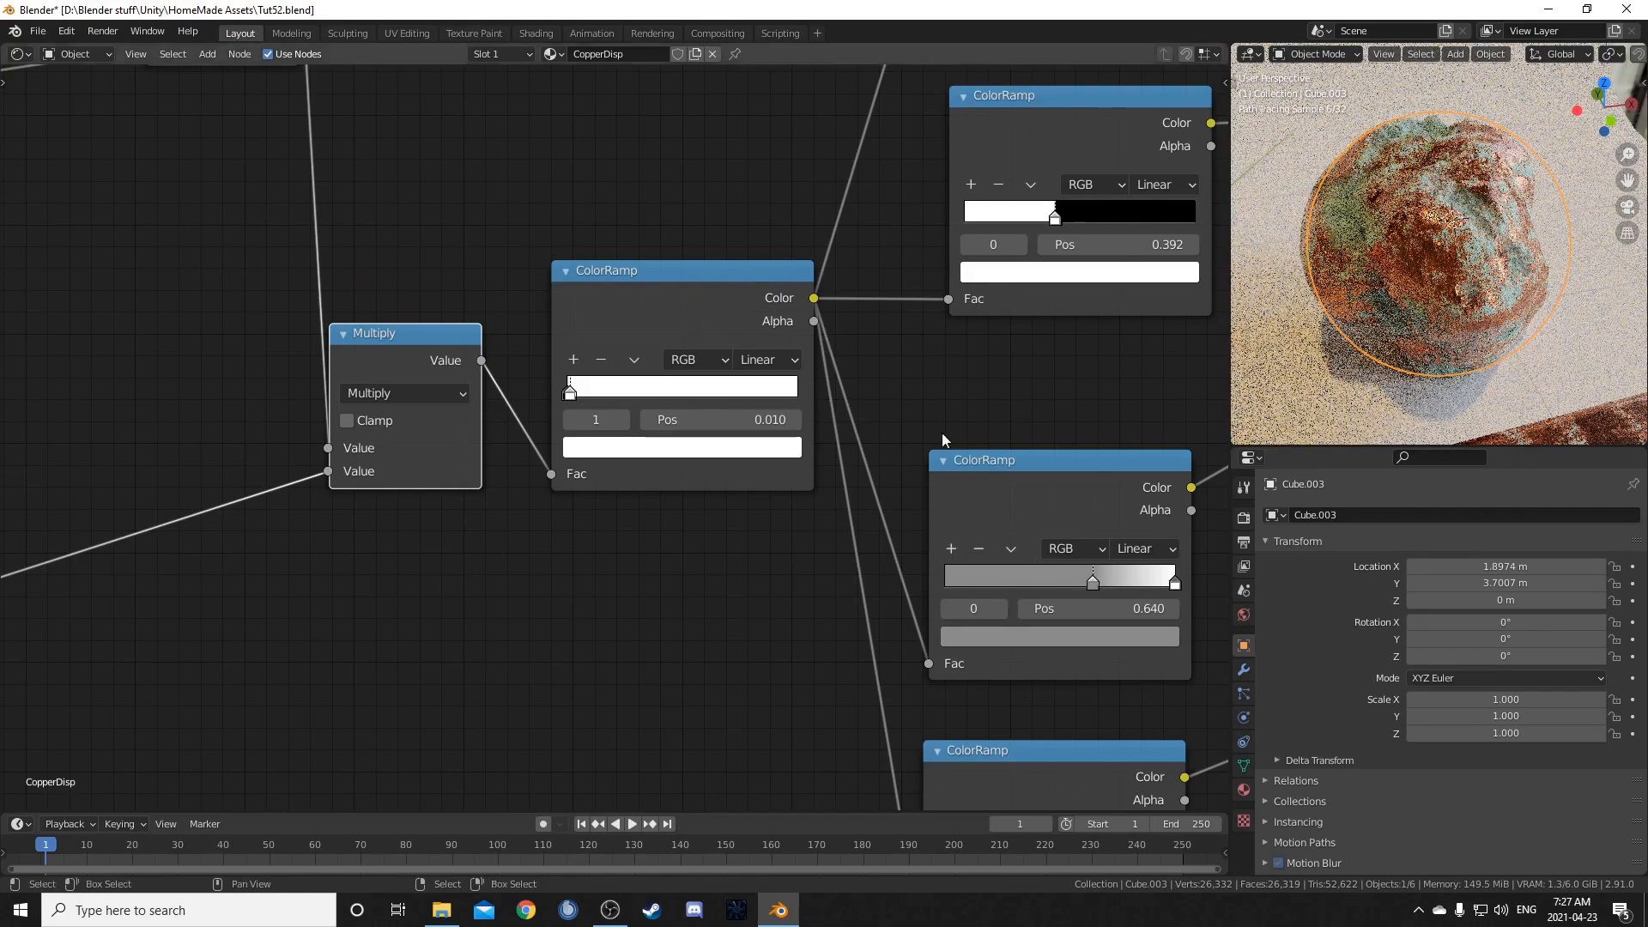
scroll(855, 494, down, 2)
scroll(853, 487, up, 3)
click(828, 365)
key(Return)
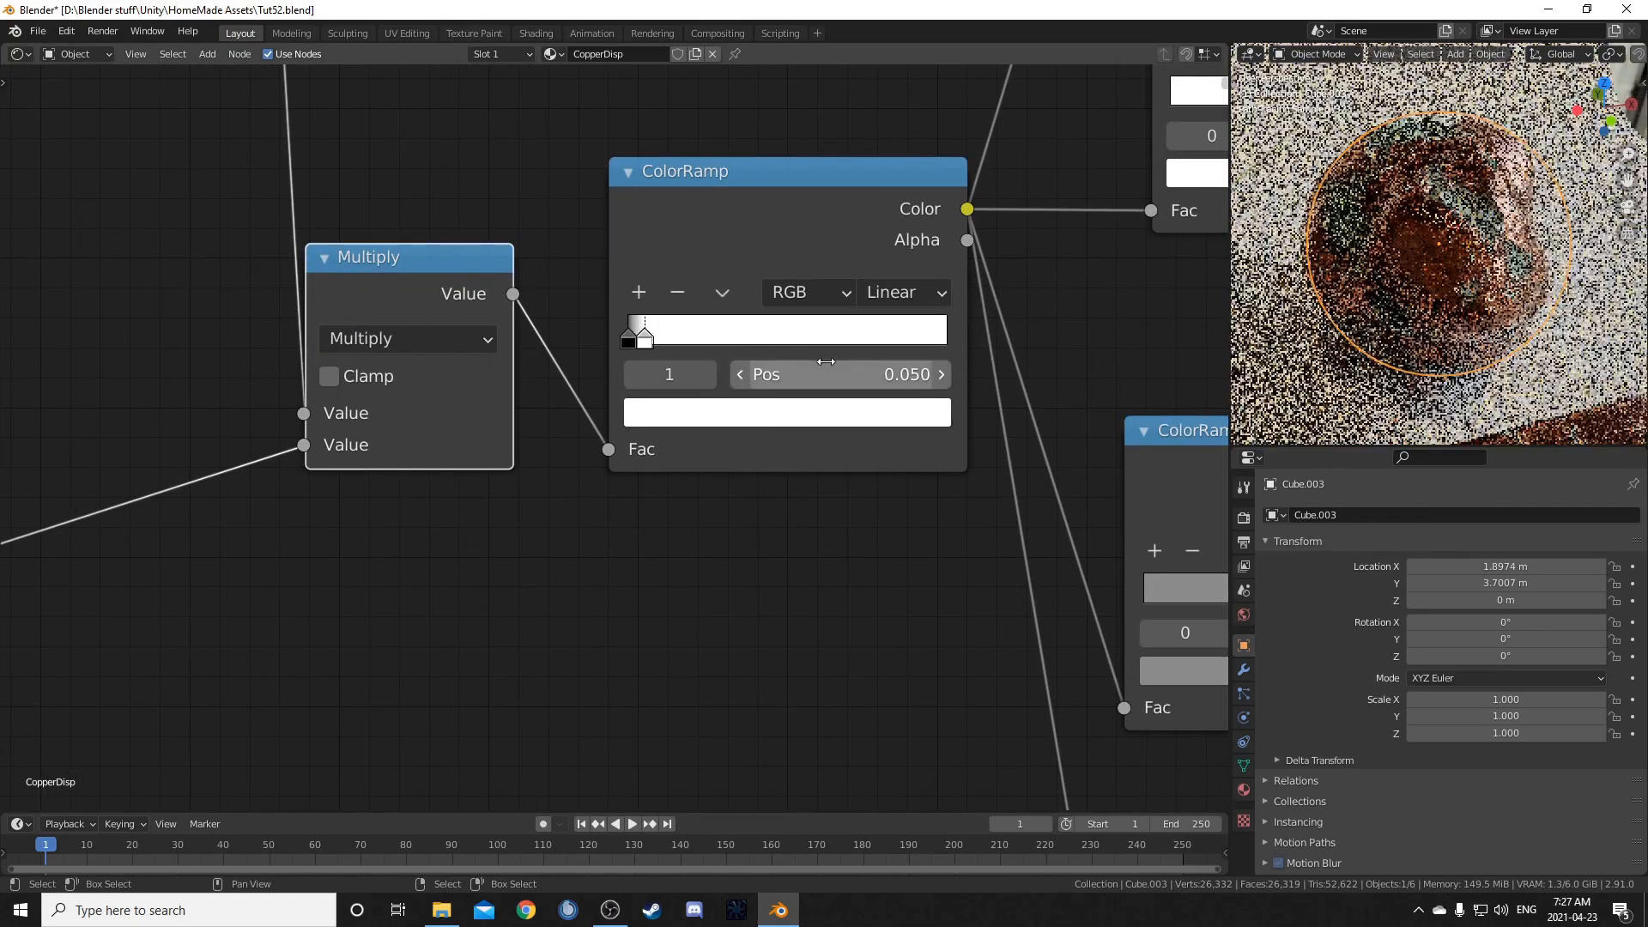
Step: Set W to 0.5 on the 4D Noise Texture fed by the Mix node in the displacement branch
scroll(839, 464, down, 5)
middle_drag(844, 427, 852, 541)
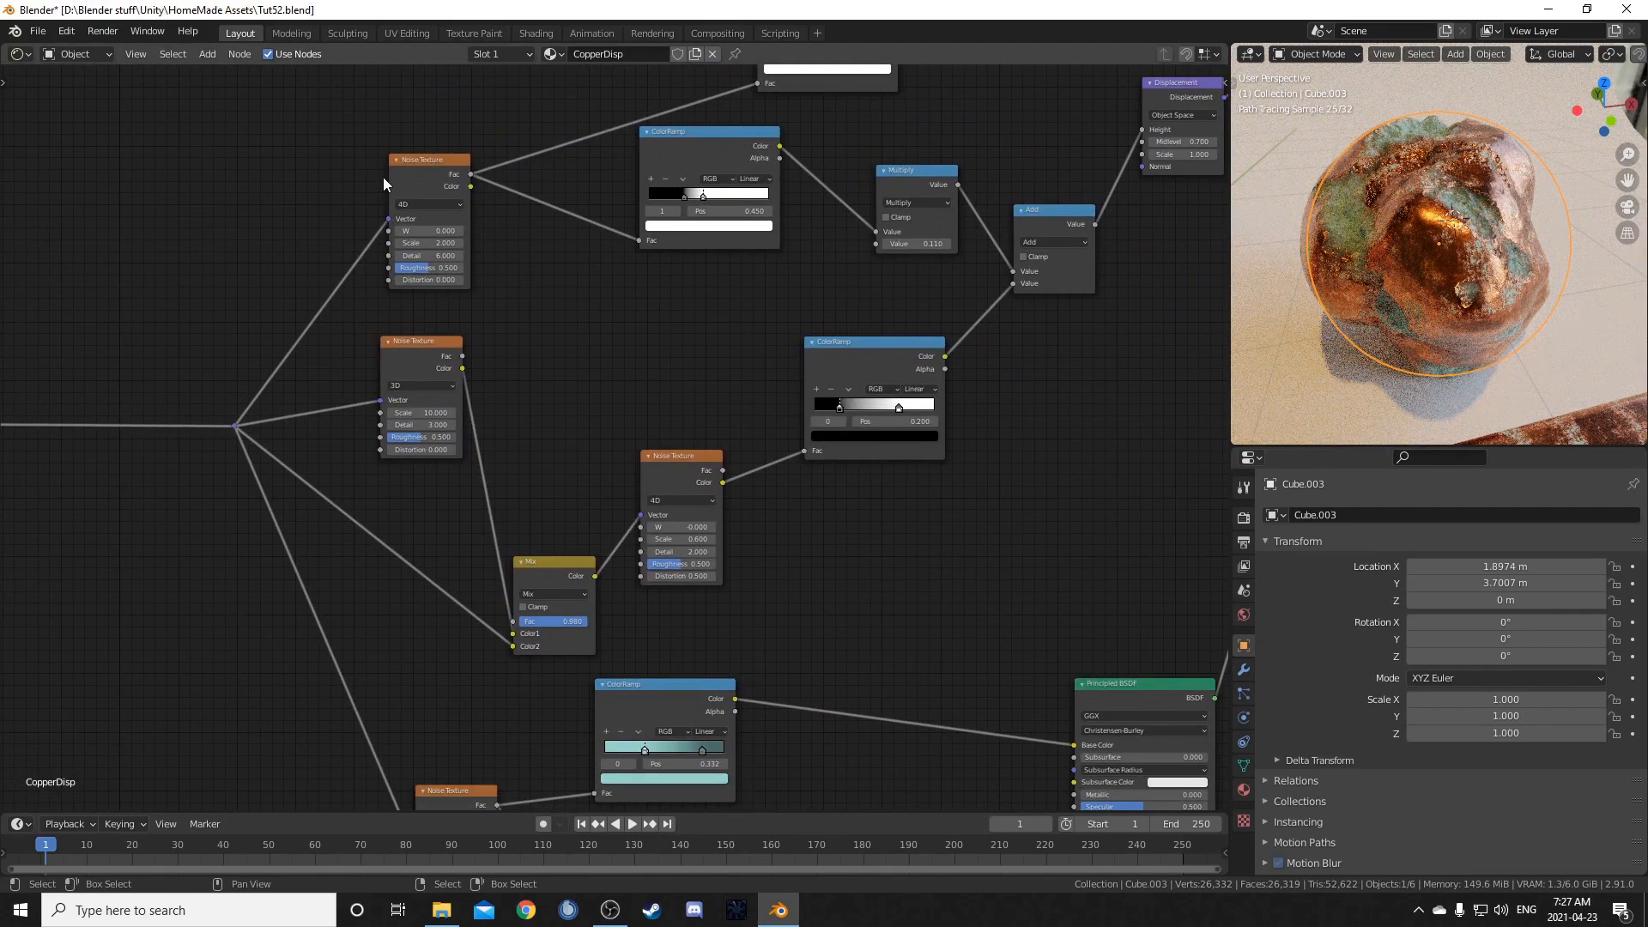
drag(420, 172, 413, 173)
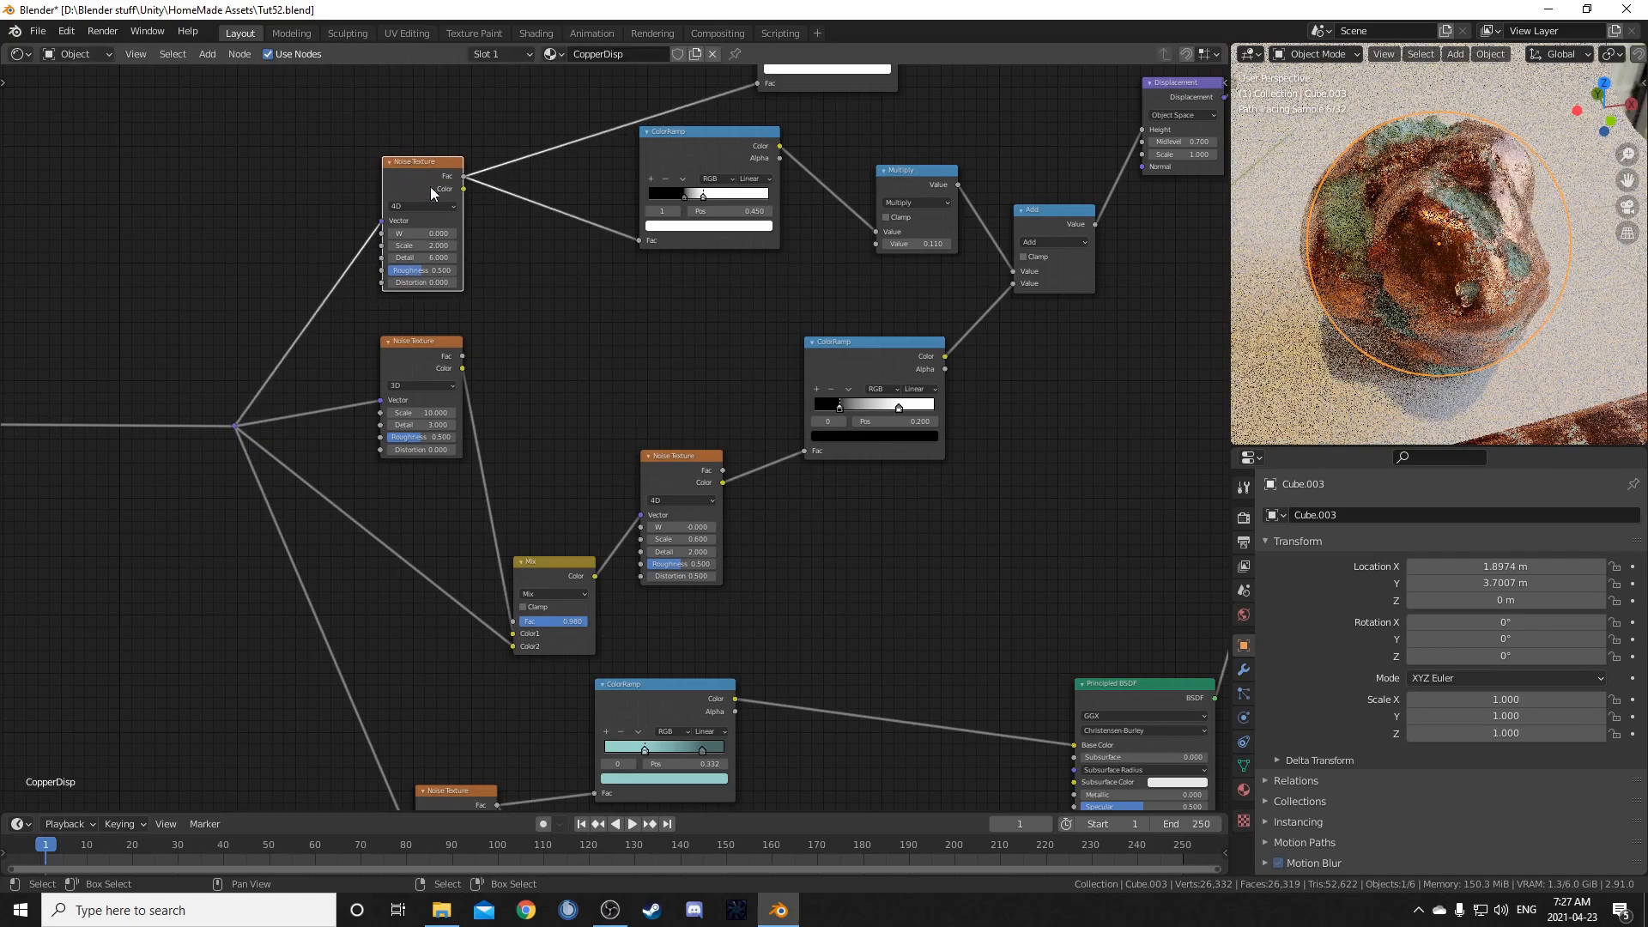
click(664, 472)
drag(664, 468, 661, 457)
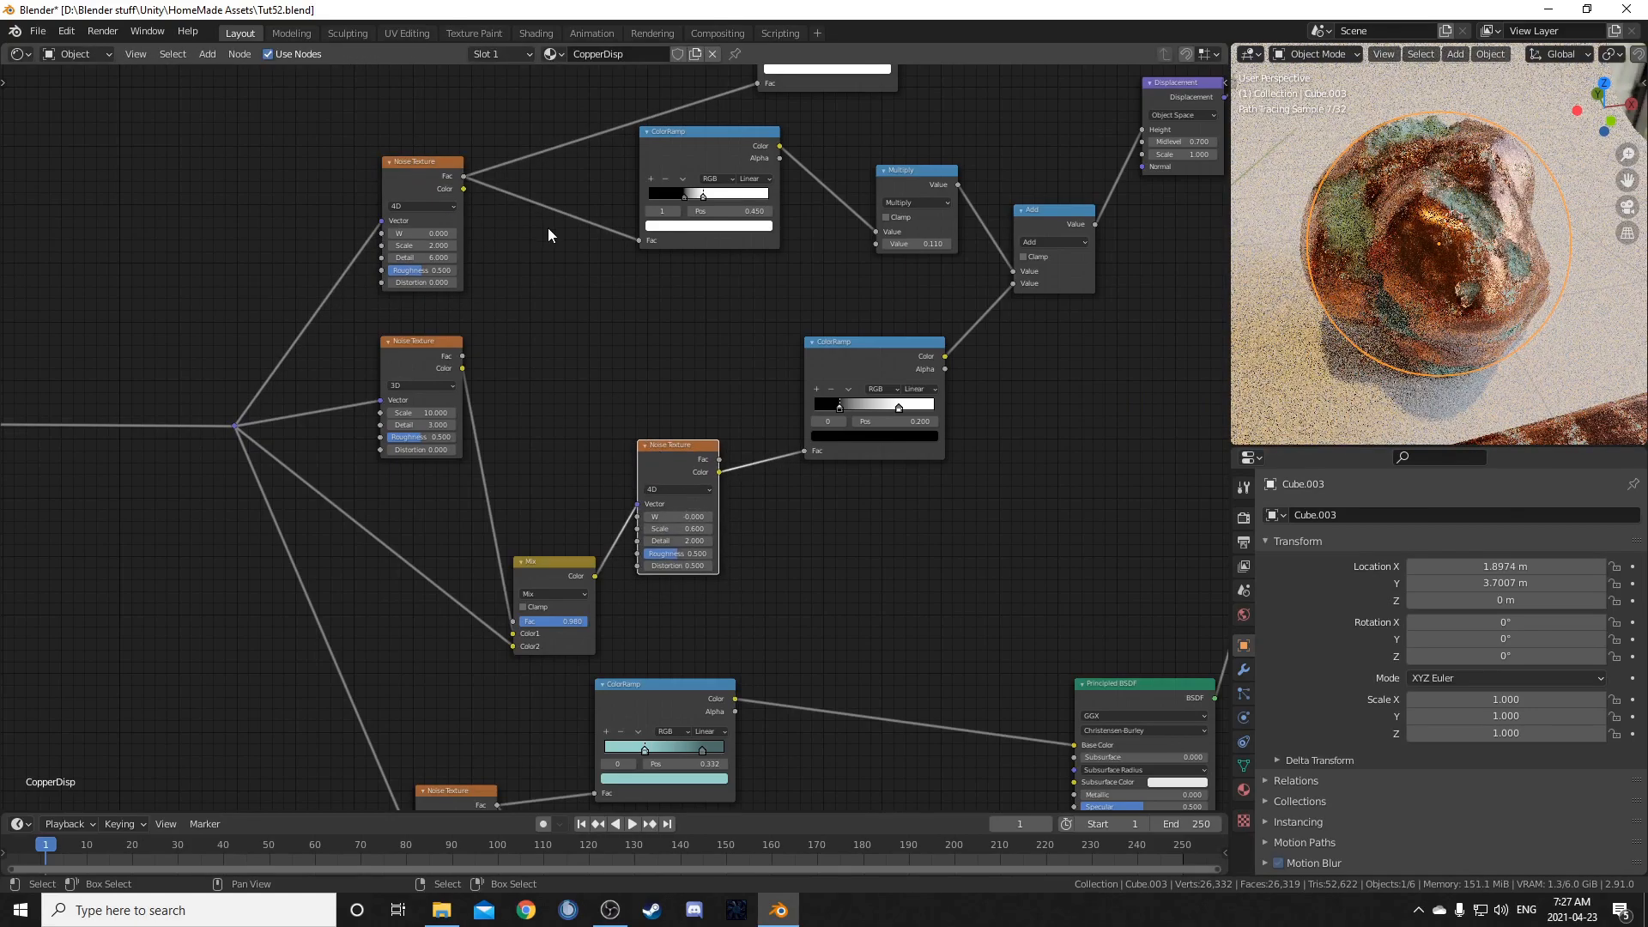
middle_drag(607, 359, 609, 399)
click(713, 557)
click(713, 556)
click(713, 556)
click(713, 557)
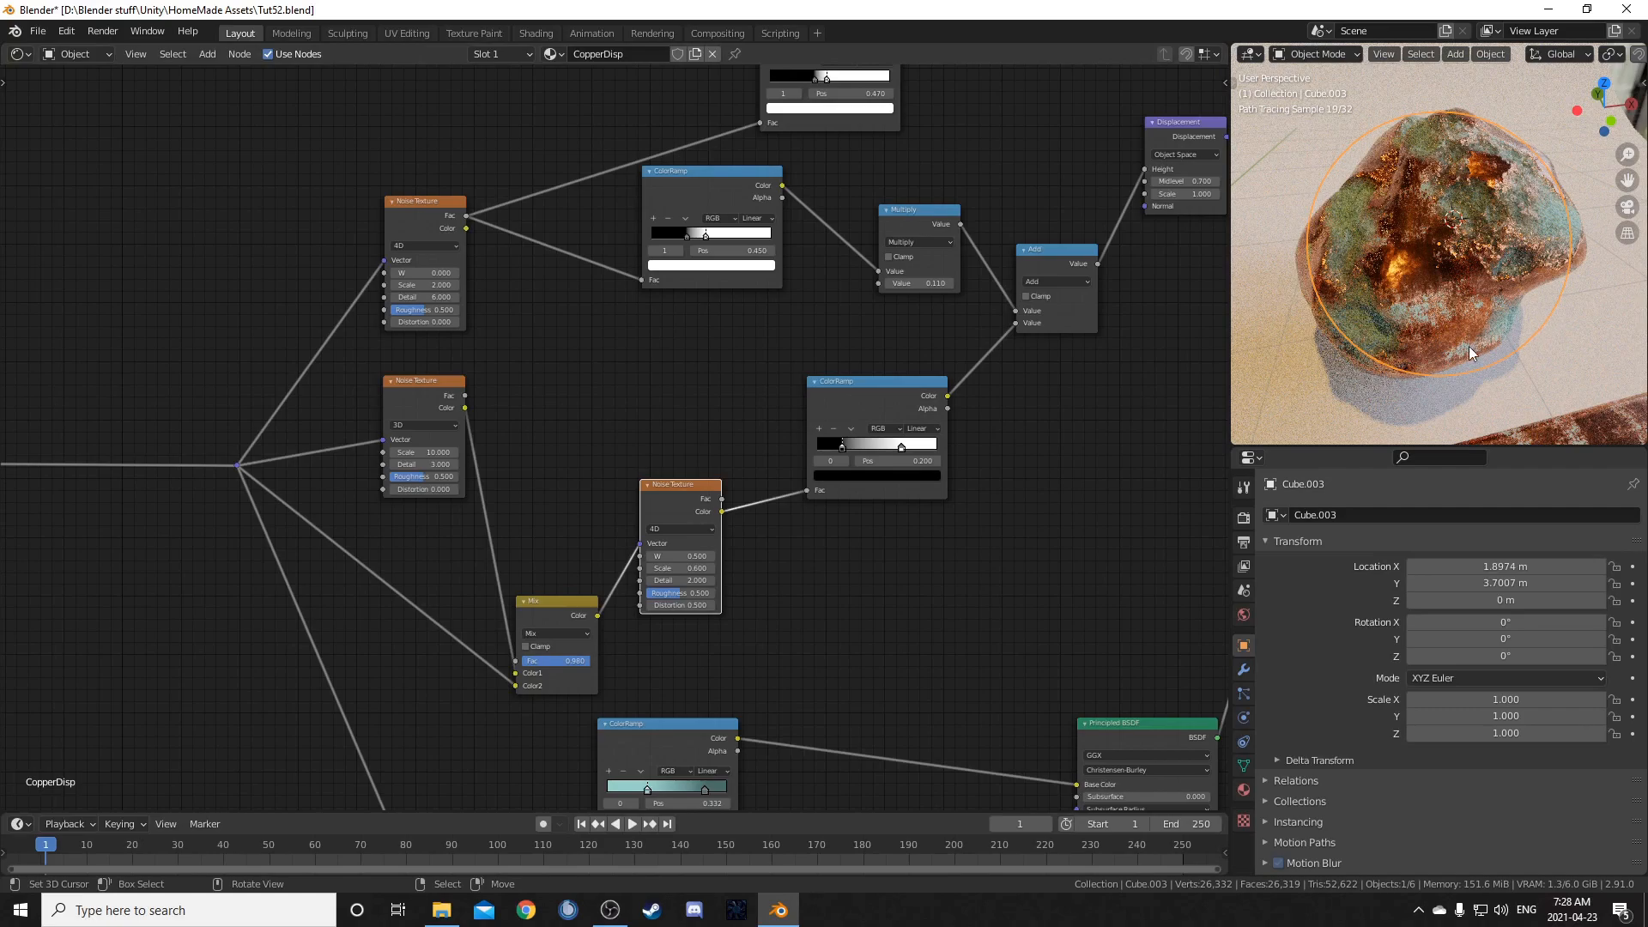
Step: Increase W in 0.1 steps on the upper 4D Noise Texture that drives the patina mask
click(457, 273)
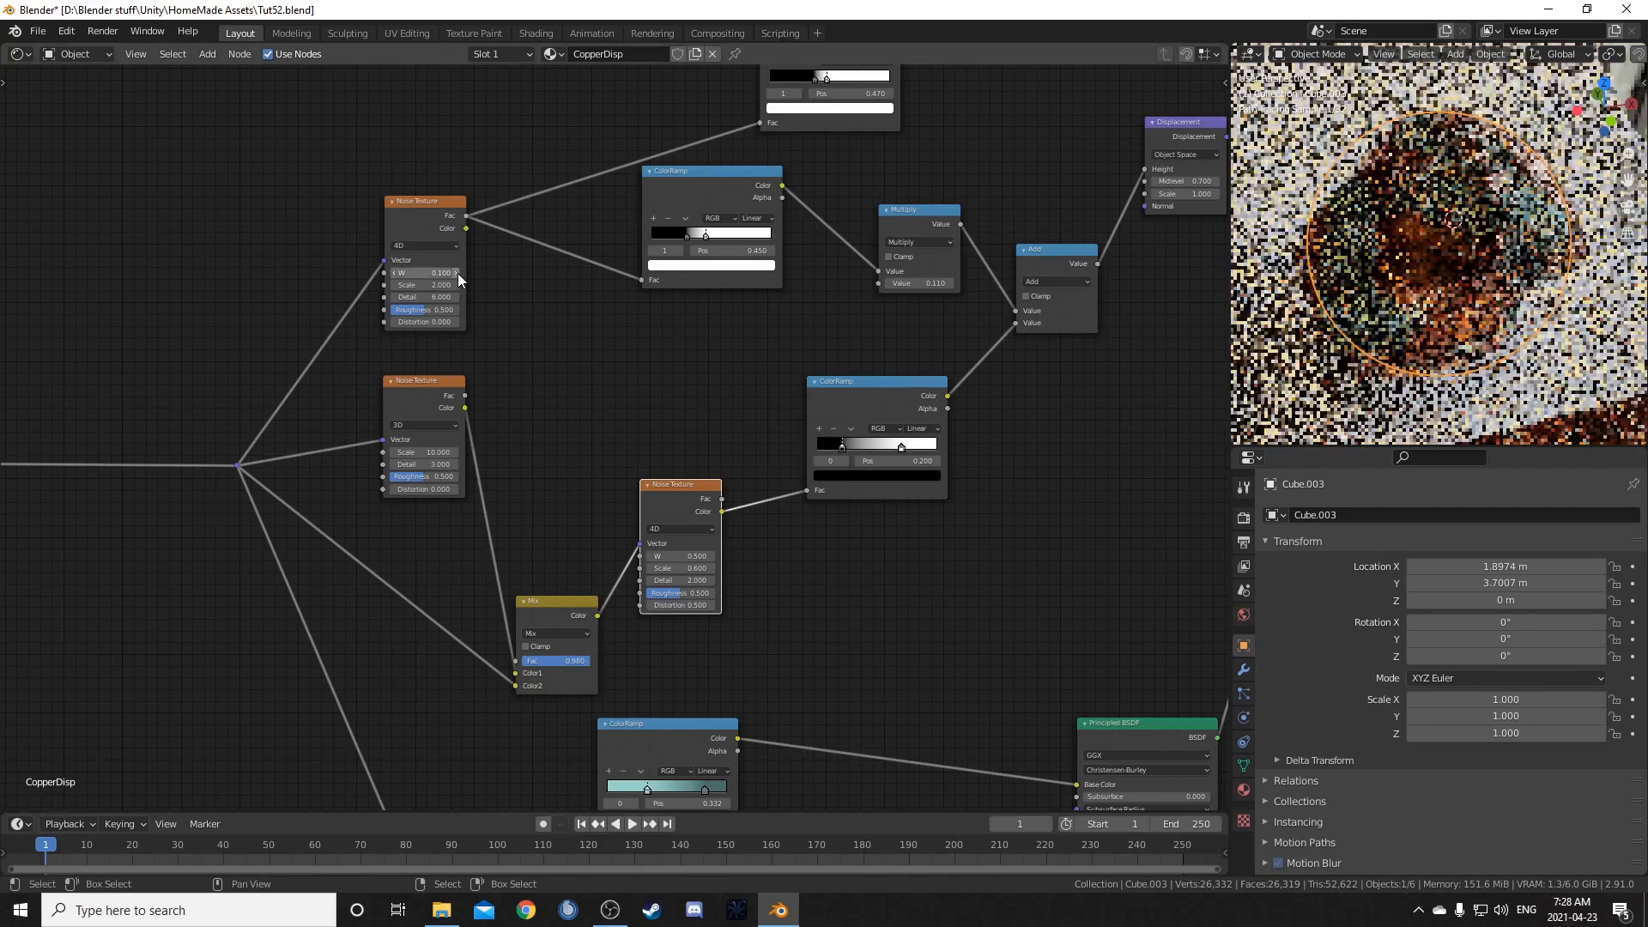
click(456, 273)
click(457, 272)
click(456, 272)
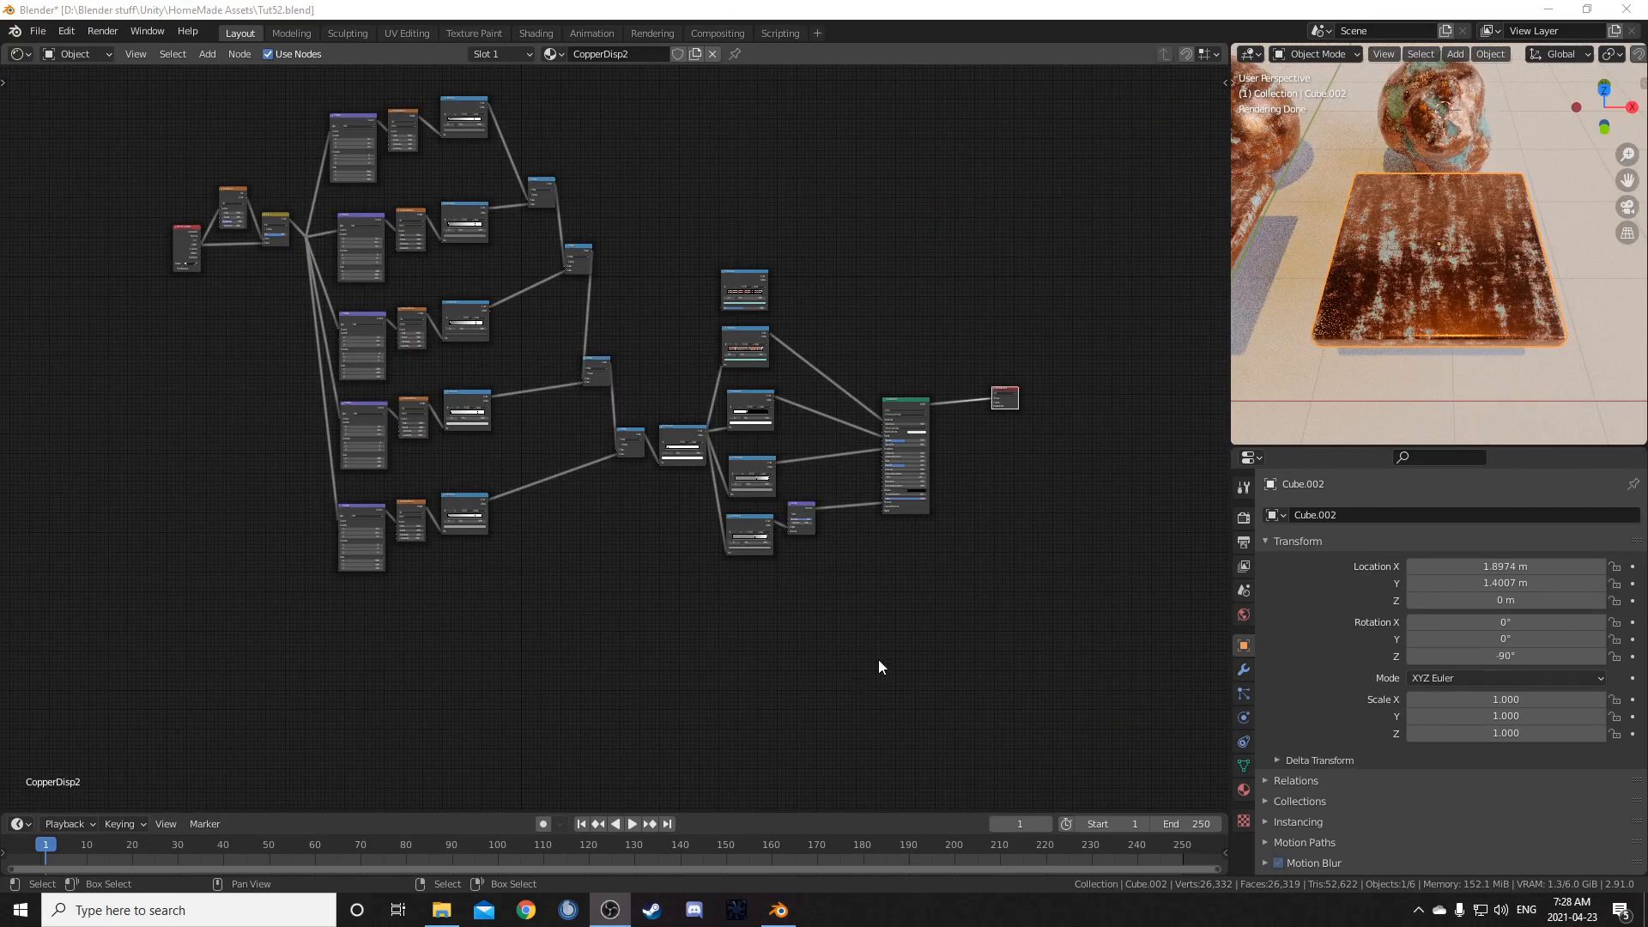
scroll(849, 549, up, 3)
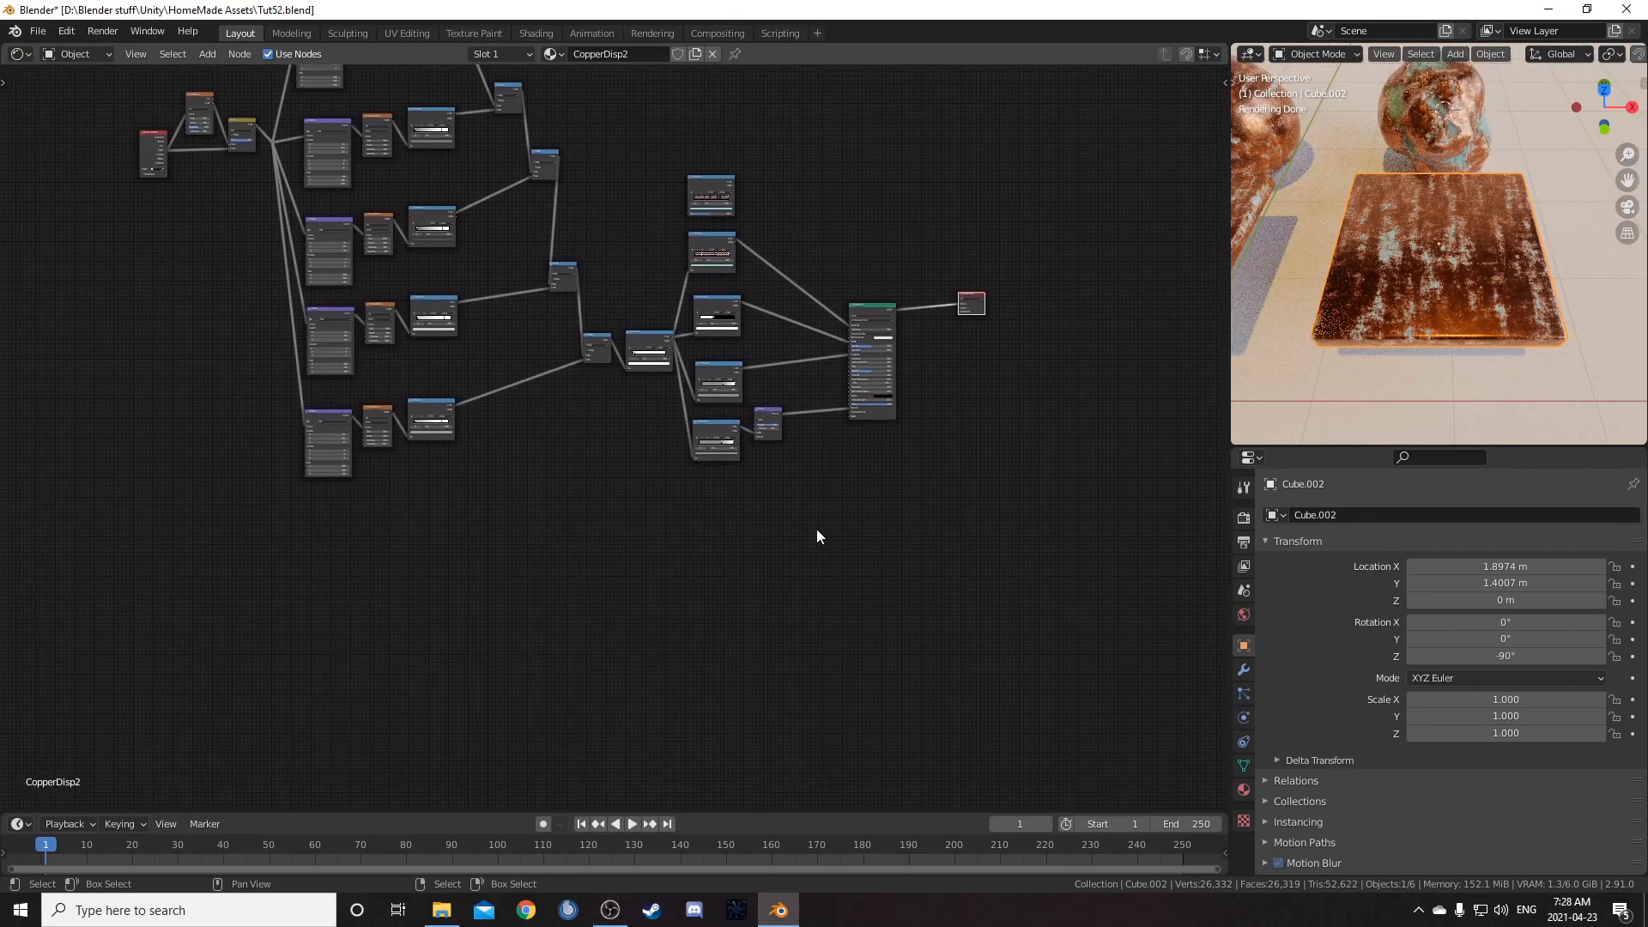
Step: Move the Texture Coordinate node below the node rows and preview its Object output on the plate
scroll(775, 475, down, 1)
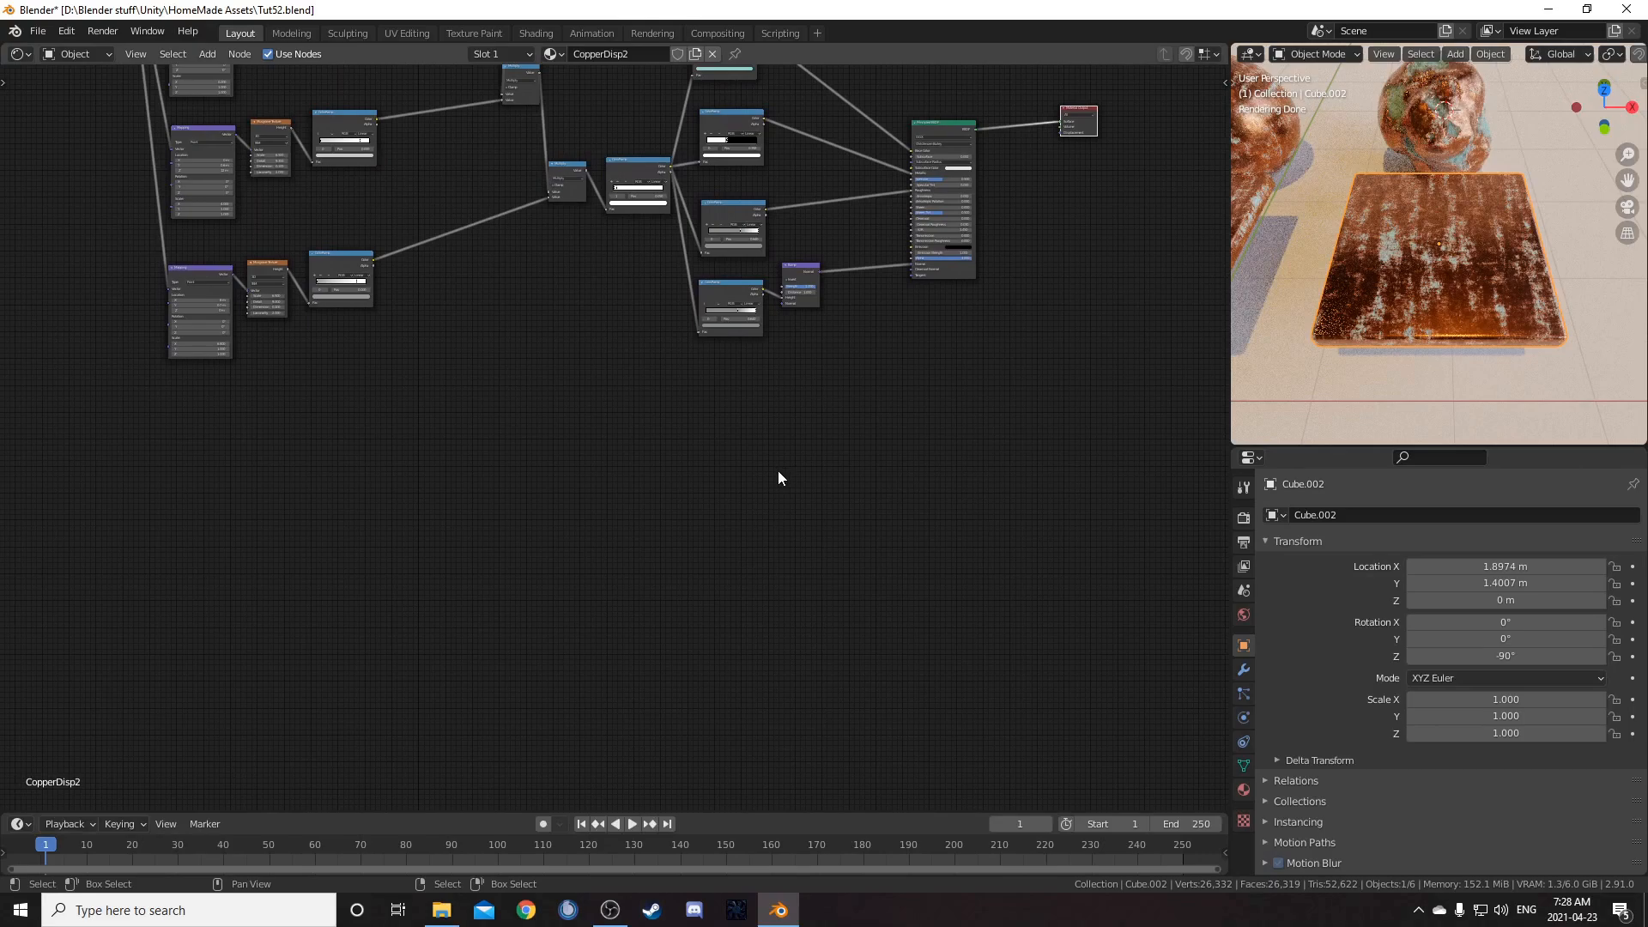
scroll(697, 511, down, 3)
middle_drag(431, 123, 666, 269)
drag(667, 270, 502, 601)
ctrl+shift+click(502, 600)
ctrl+shift+click(502, 601)
ctrl+shift+click(502, 601)
ctrl+shift+click(502, 600)
Step: Insert a reroute point on the Texture Coordinate preview link and place it below the mapping rows
scroll(699, 713, up, 5)
middle_drag(800, 578, 719, 440)
shift+right_drag(719, 440, 685, 660)
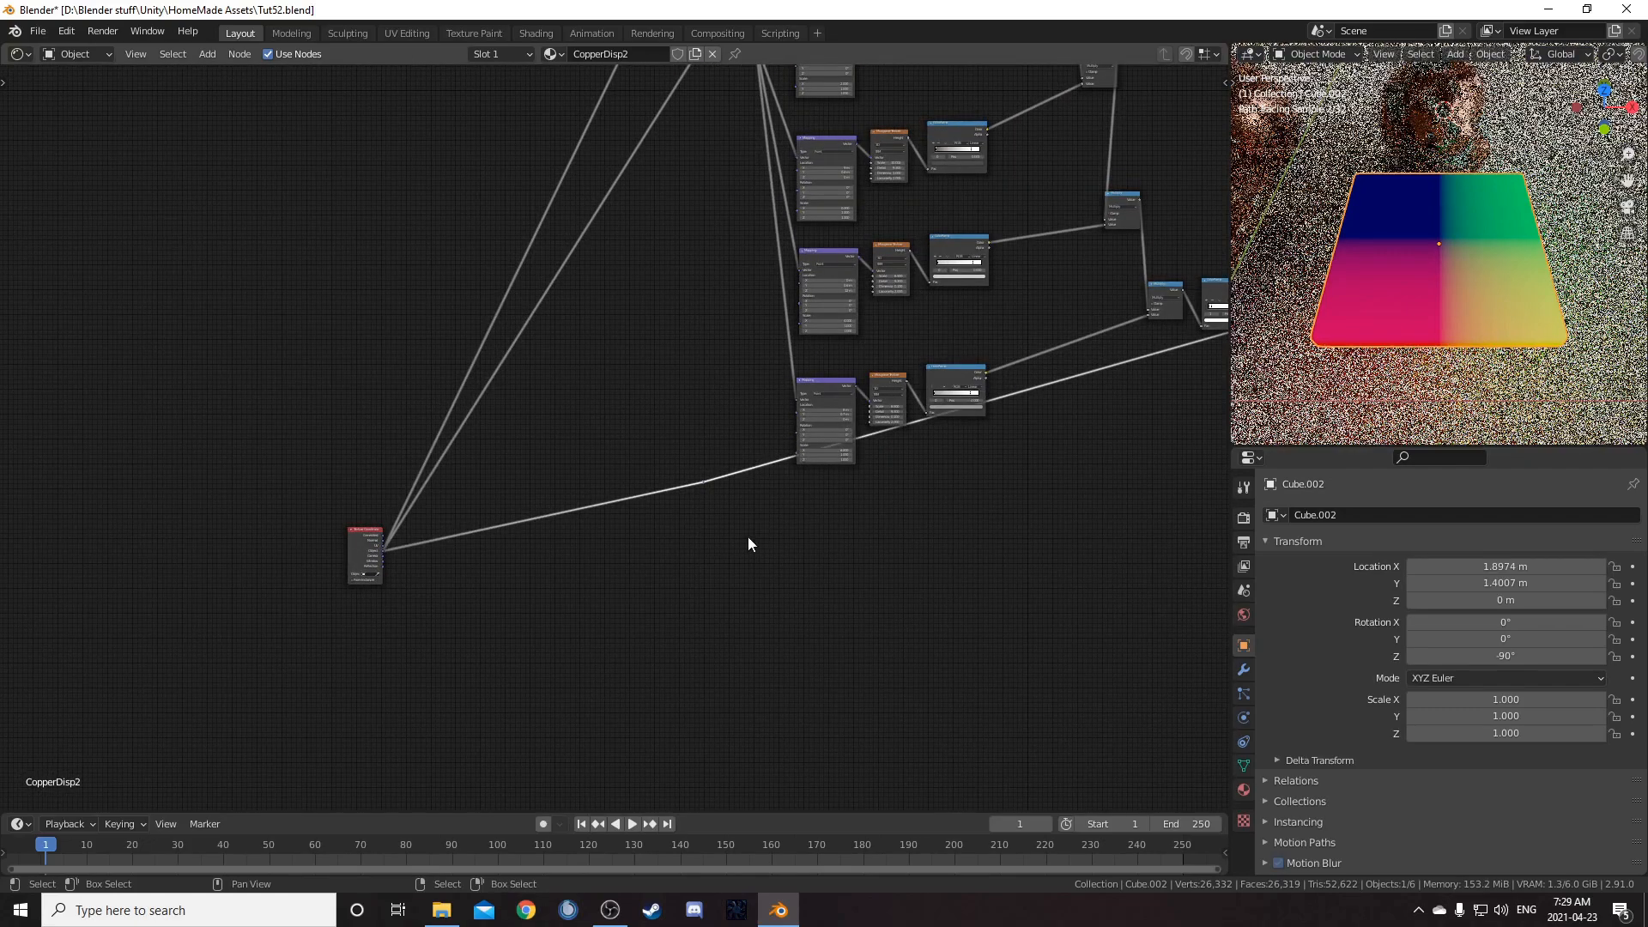
key(g)
click(755, 726)
Step: Move the Texture Coordinate node back beside the first Noise Texture and Mix nodes, and reposition the reroute beneath the node rows
drag(369, 541, 447, 139)
scroll(614, 251, down, 2)
middle_drag(614, 251, 548, 364)
scroll(568, 230, down, 3)
drag(466, 318, 473, 238)
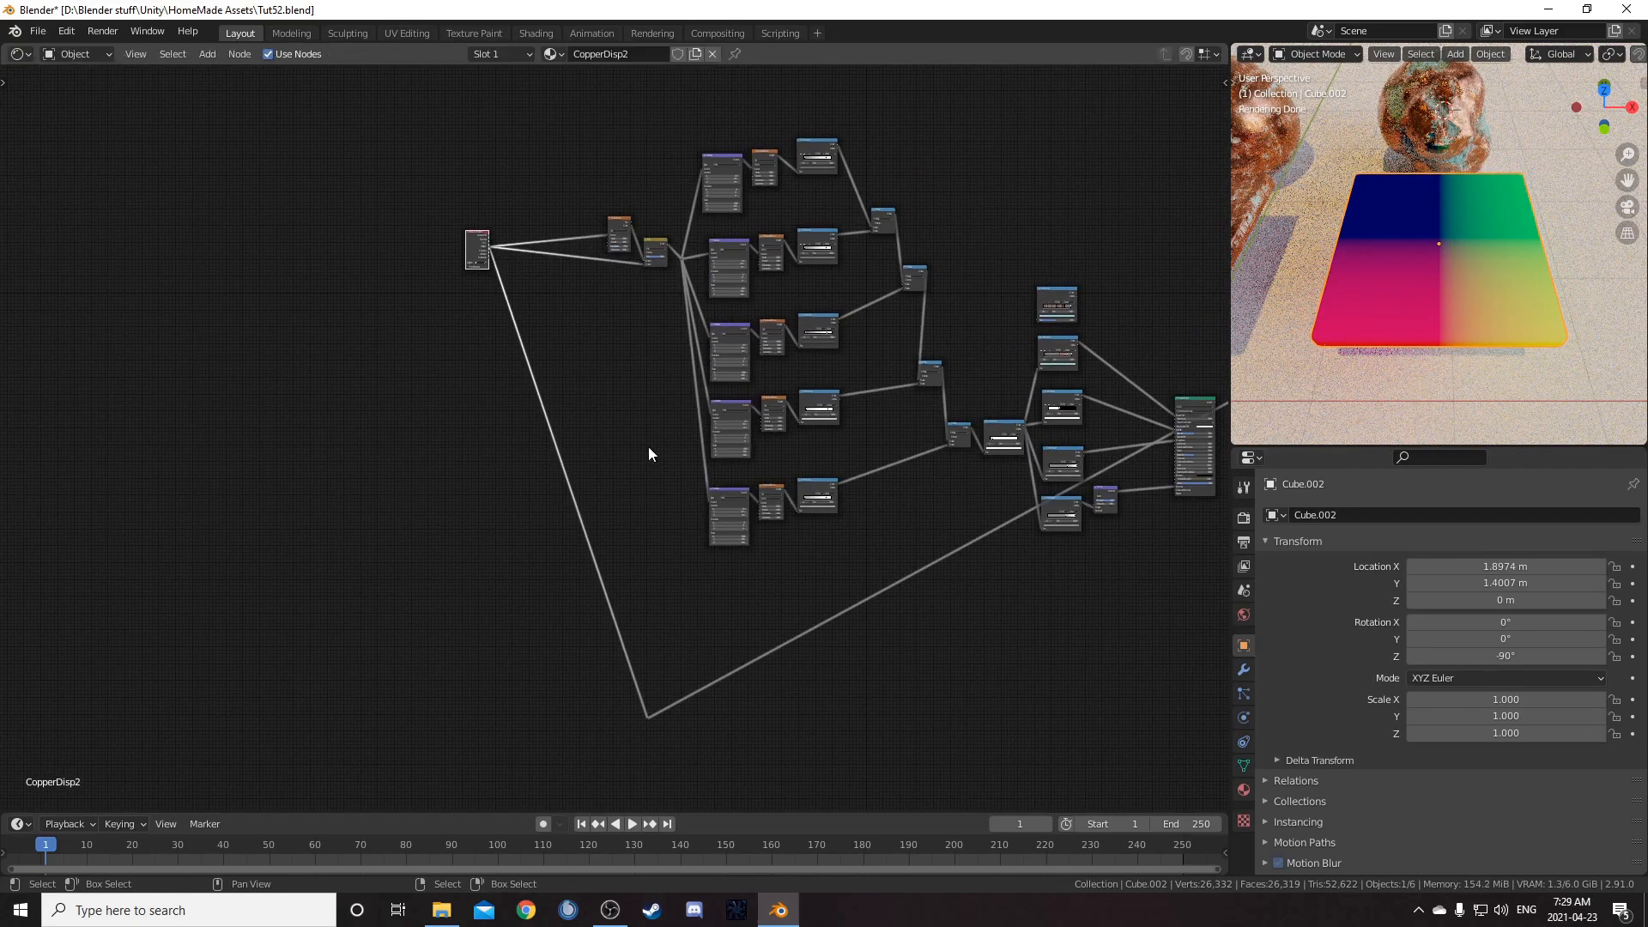
middle_drag(549, 696, 511, 410)
drag(498, 353, 704, 488)
key(g)
click(726, 480)
Step: Insert a second reroute point on the preview link and place it level with the first, below the ColorRamps
scroll(752, 455, up, 5)
middle_drag(754, 453, 530, 600)
shift+right_drag(683, 292, 660, 447)
key(g)
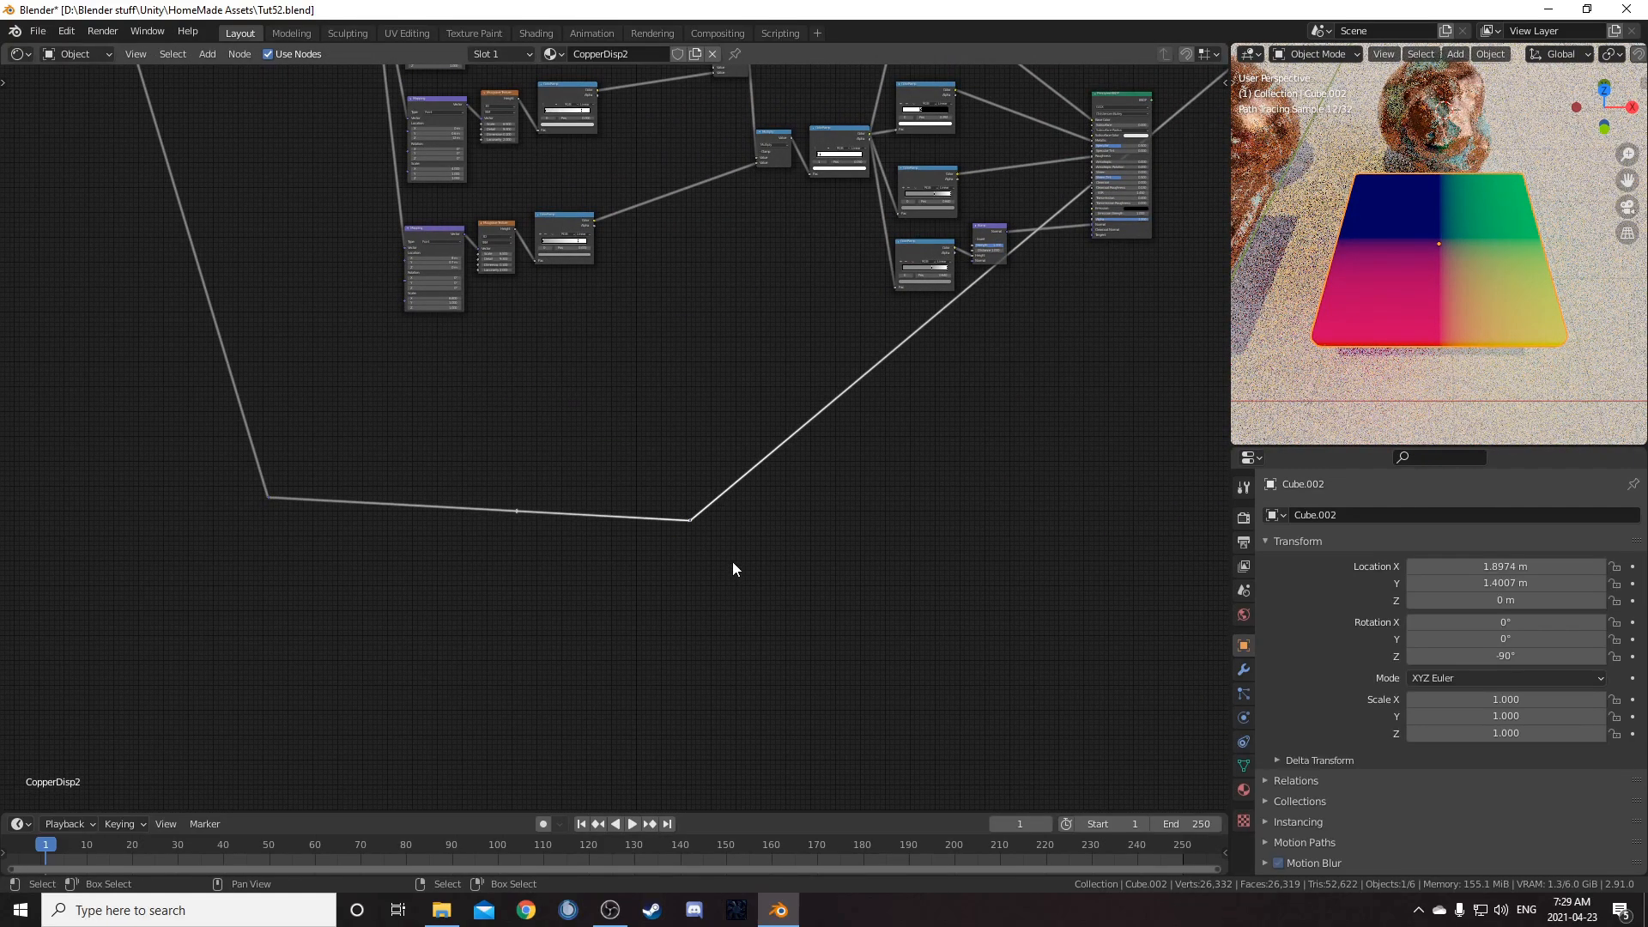
click(743, 537)
Step: Add a Noise Texture node on the preview link just after the second reroute
scroll(766, 547, up, 4)
middle_drag(733, 509, 568, 558)
scroll(637, 543, up, 5)
middle_drag(676, 572, 735, 547)
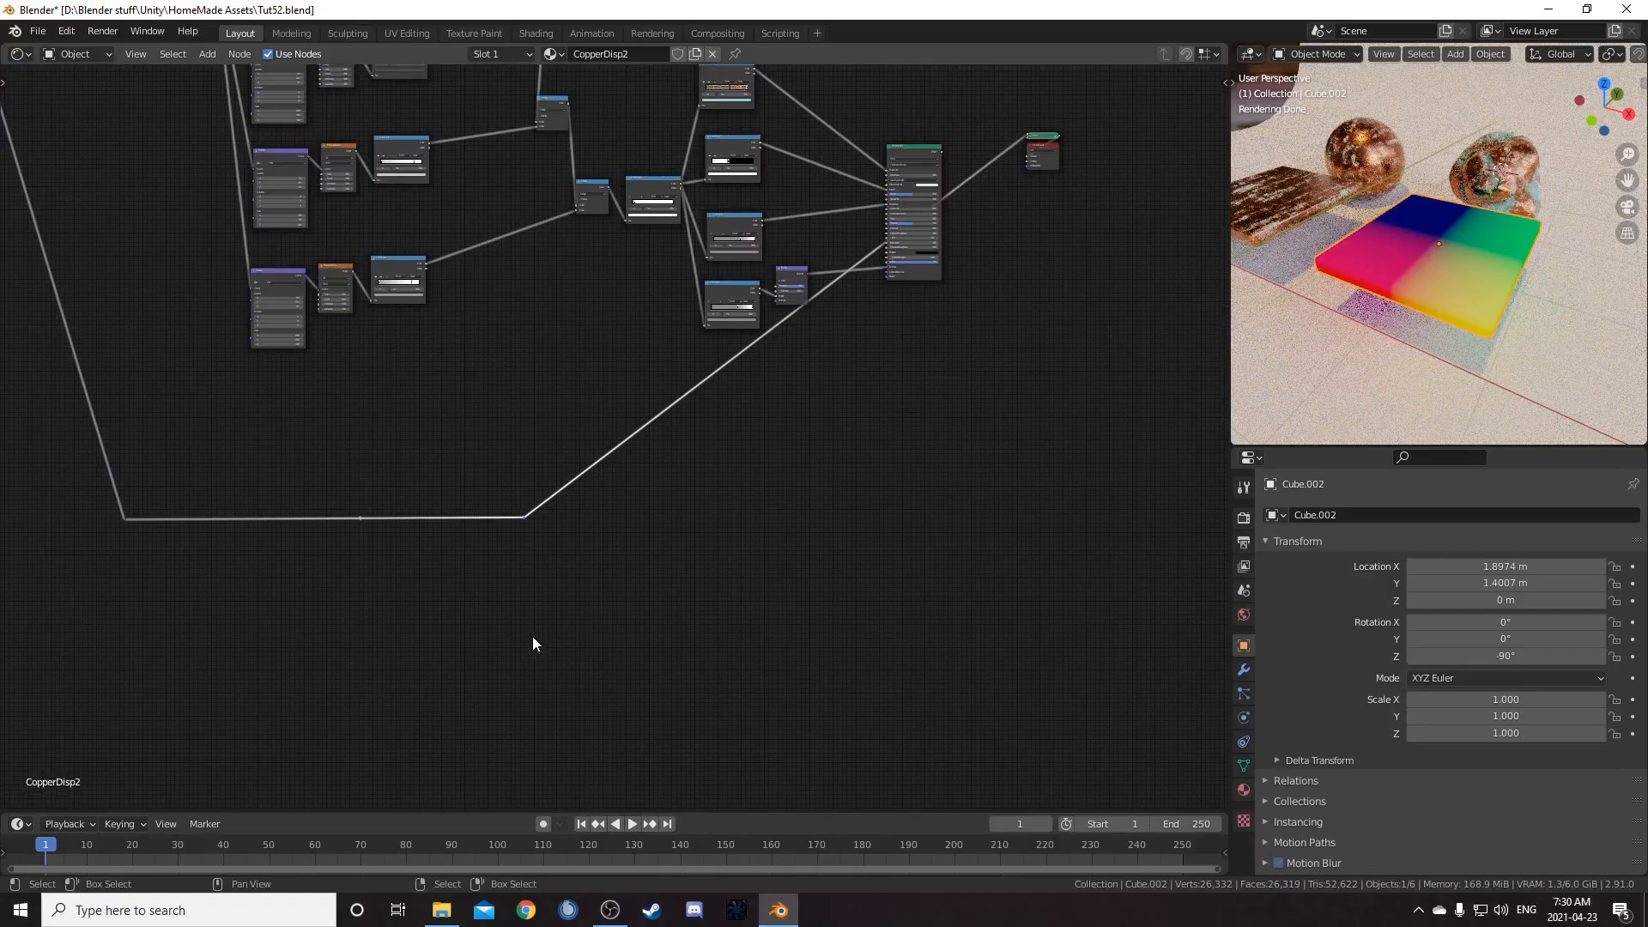
scroll(656, 638, up, 2)
middle_drag(656, 633, 660, 591)
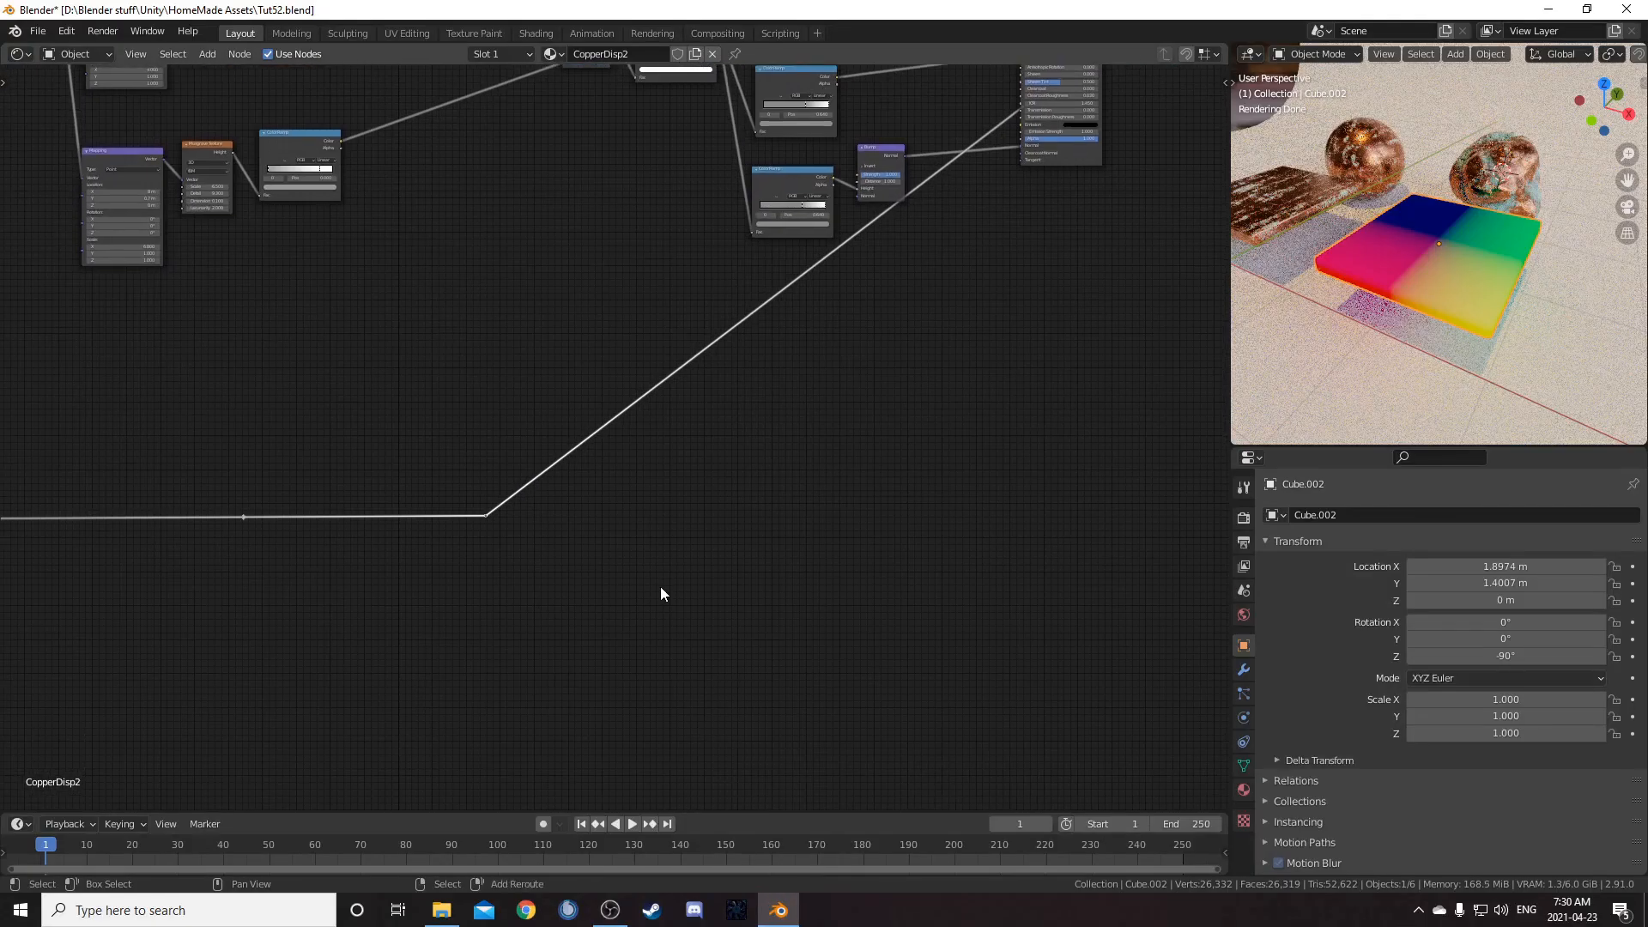
key(shift+a)
click(662, 586)
text(noise)
key(Return)
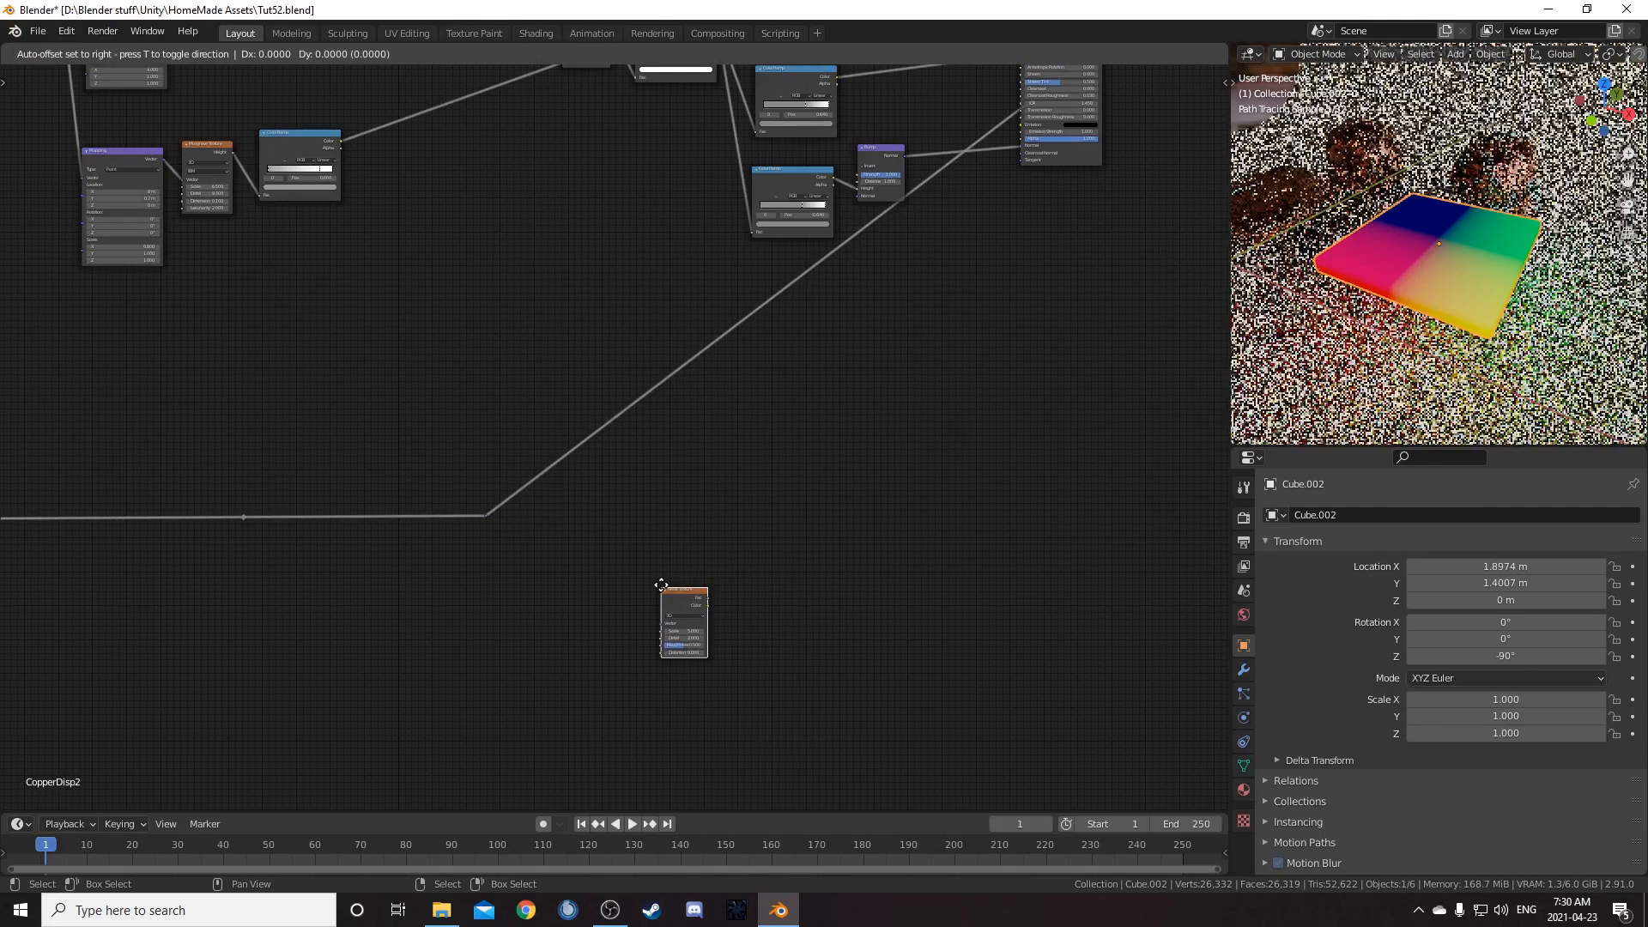
click(520, 461)
scroll(611, 565, up, 2)
Step: Add a ColorRamp node on the link after the new Noise Texture
key(shift+a)
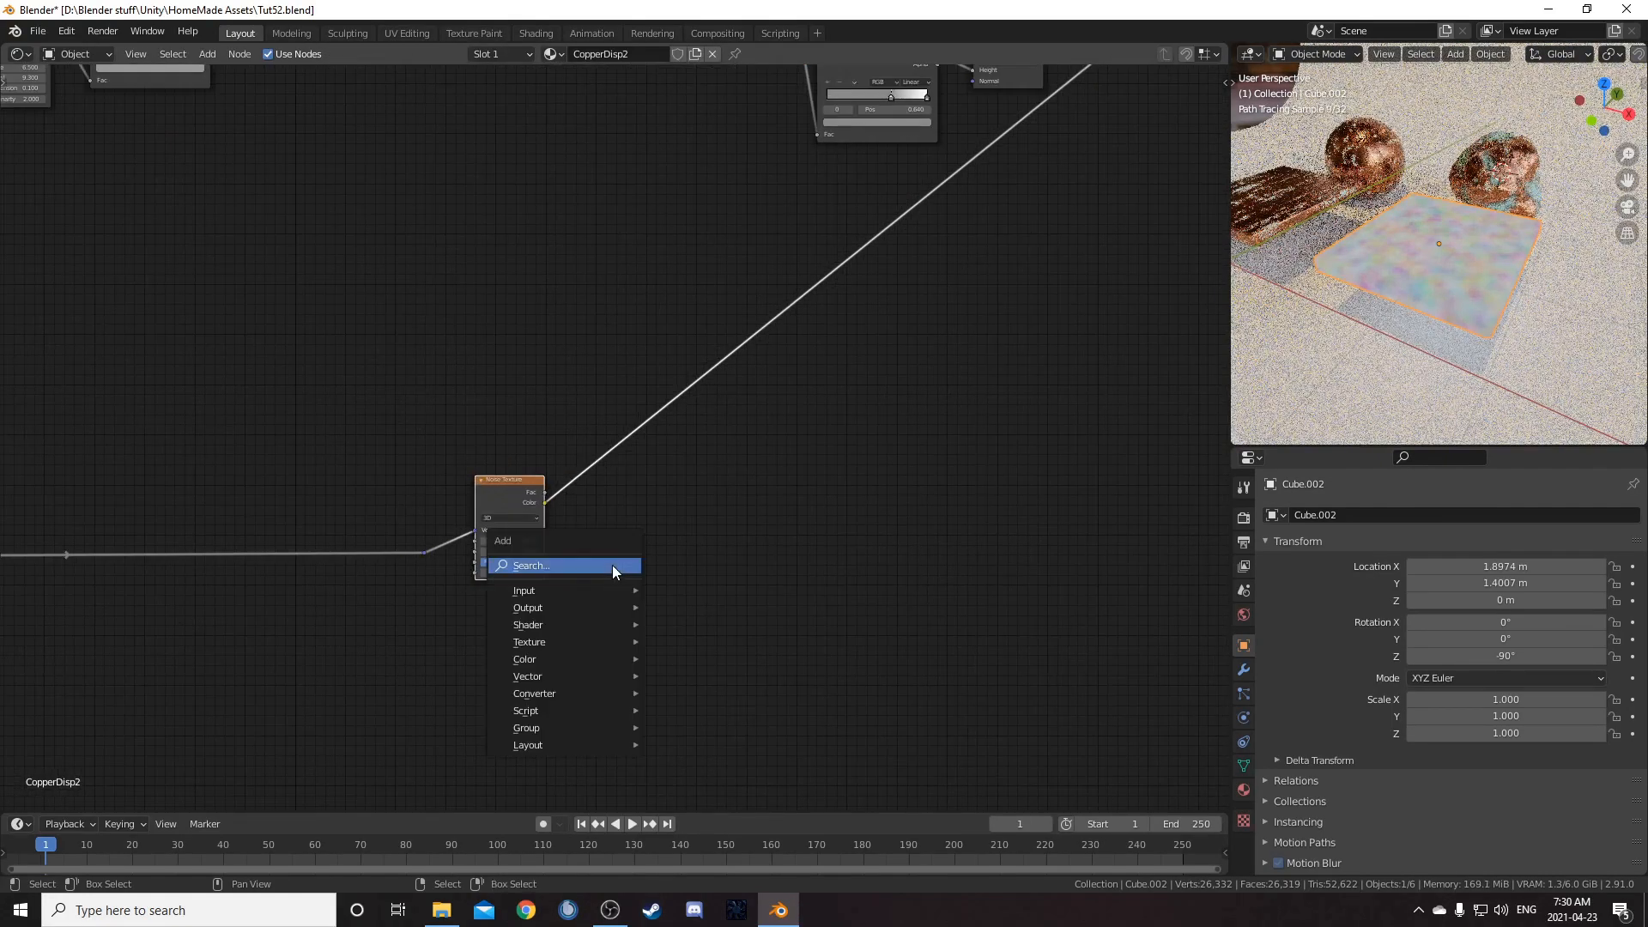
click(615, 566)
text(colorr)
key(Return)
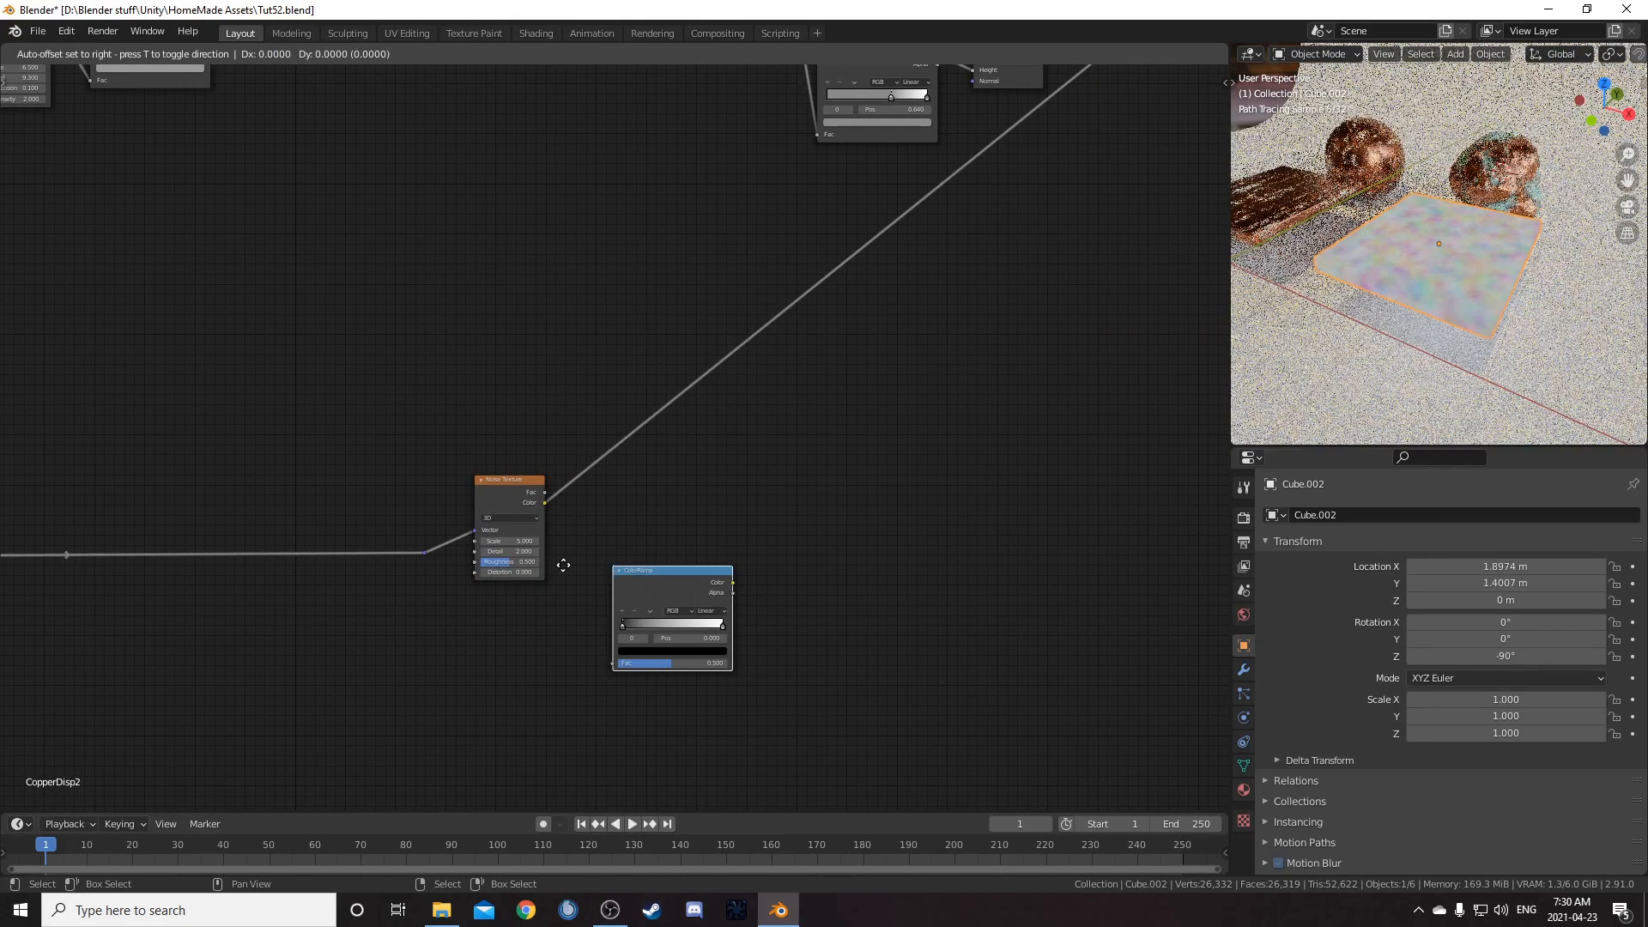
click(577, 416)
Step: Add a Displacement node on the link after the new ColorRamp
key(shift+a)
click(849, 504)
text(disp)
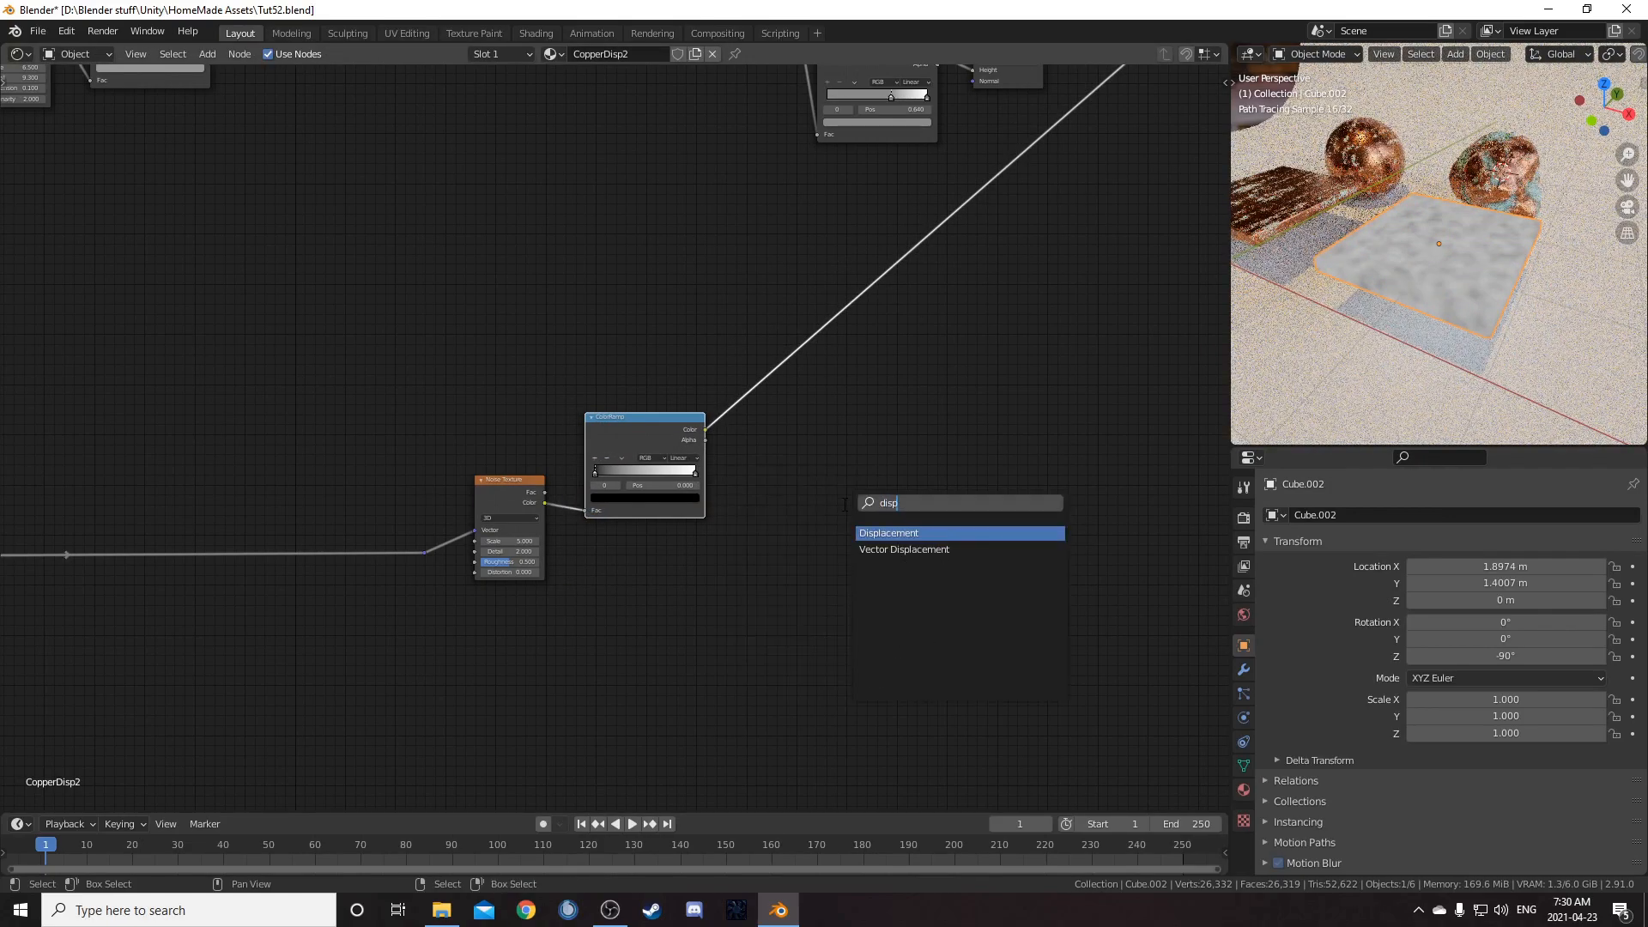
key(Return)
click(752, 294)
drag(759, 331, 771, 331)
key(g)
click(918, 352)
Step: Move the Material Output and Viewer nodes down below the Principled BSDF, near the Displacement node
scroll(925, 400, down, 3)
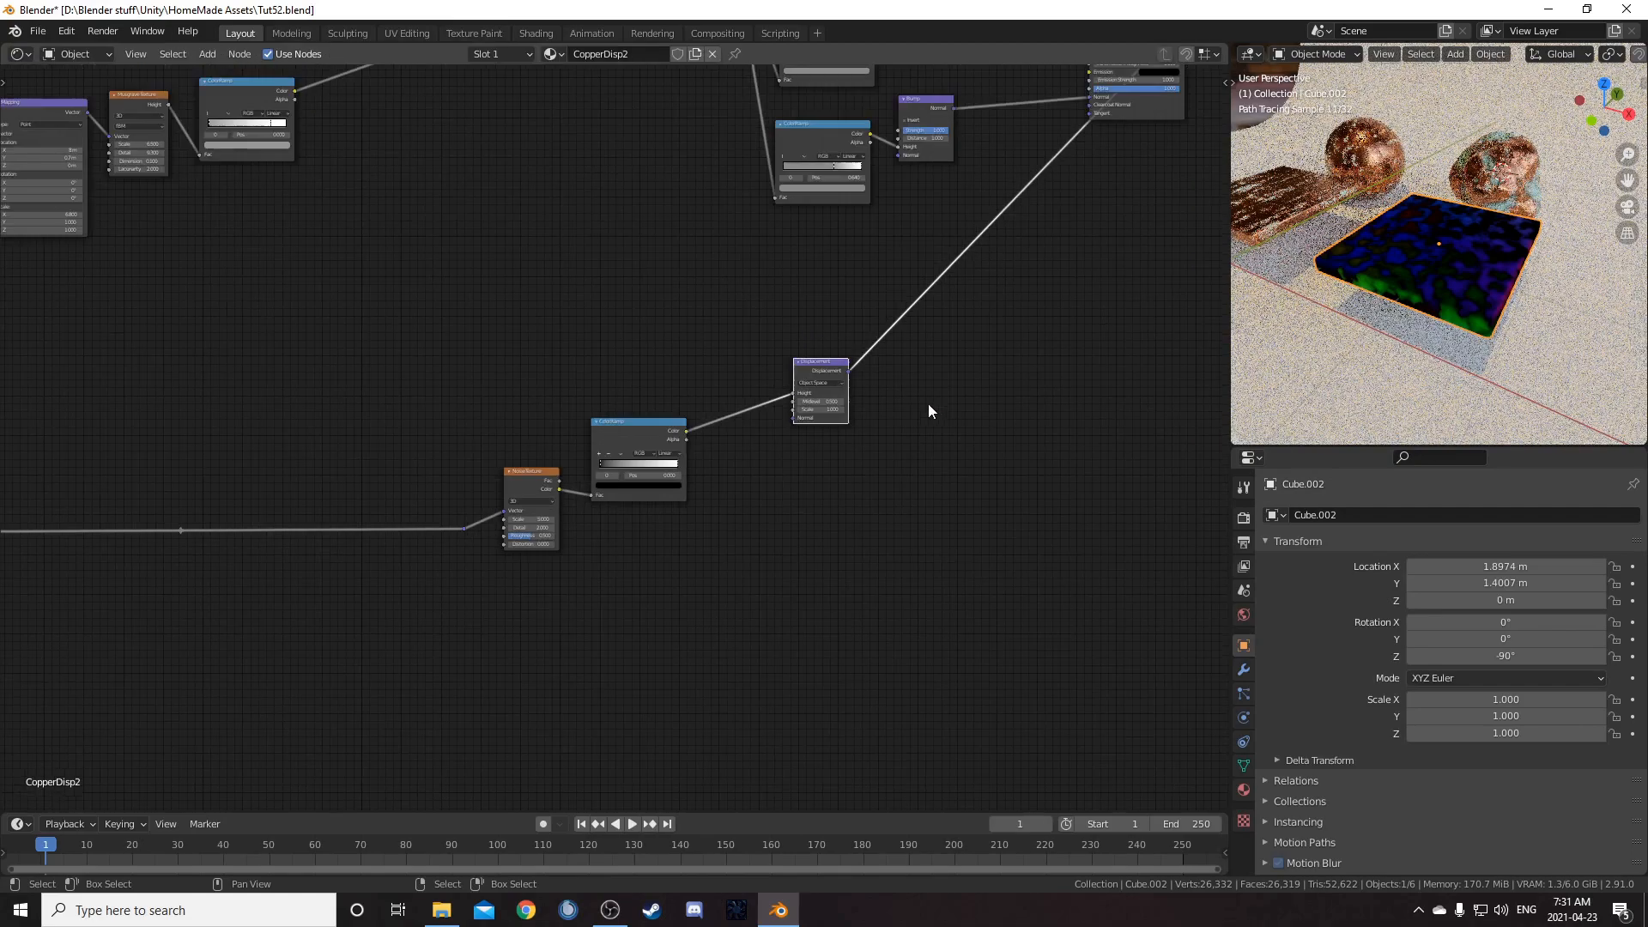
middle_drag(935, 402, 765, 510)
middle_drag(840, 279, 583, 451)
scroll(584, 451, down, 3)
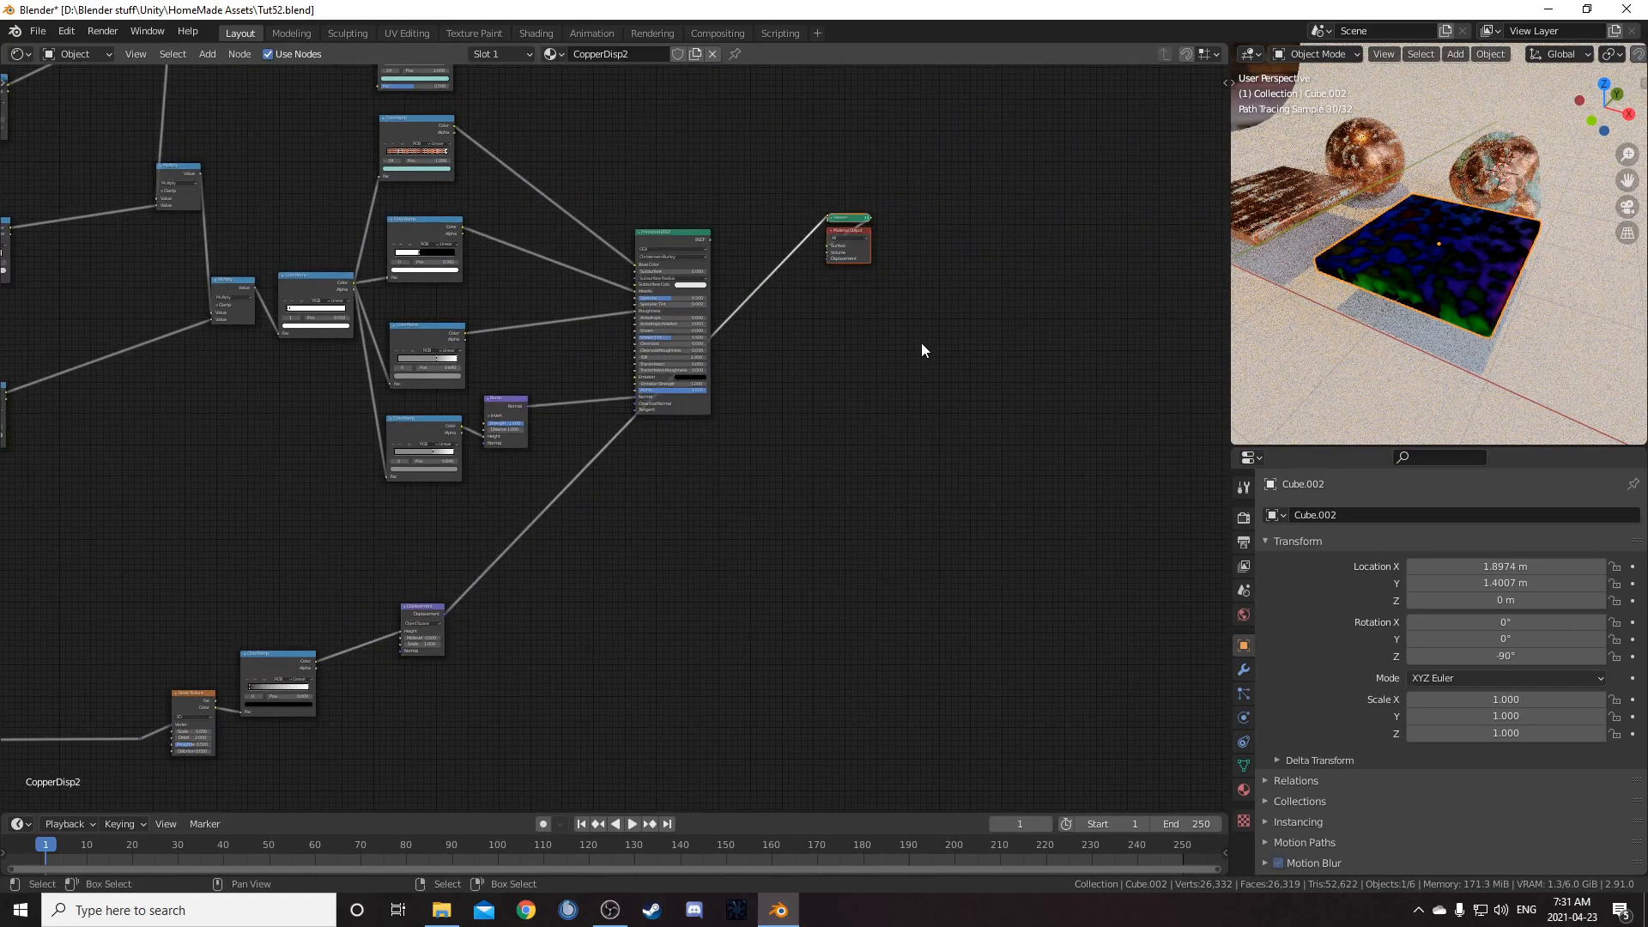
key(g)
click(740, 677)
Step: Connect the Displacement node to the Material Output's Displacement input and show the Principled BSDF as the surface again
scroll(369, 752, up, 7)
middle_drag(358, 722, 503, 441)
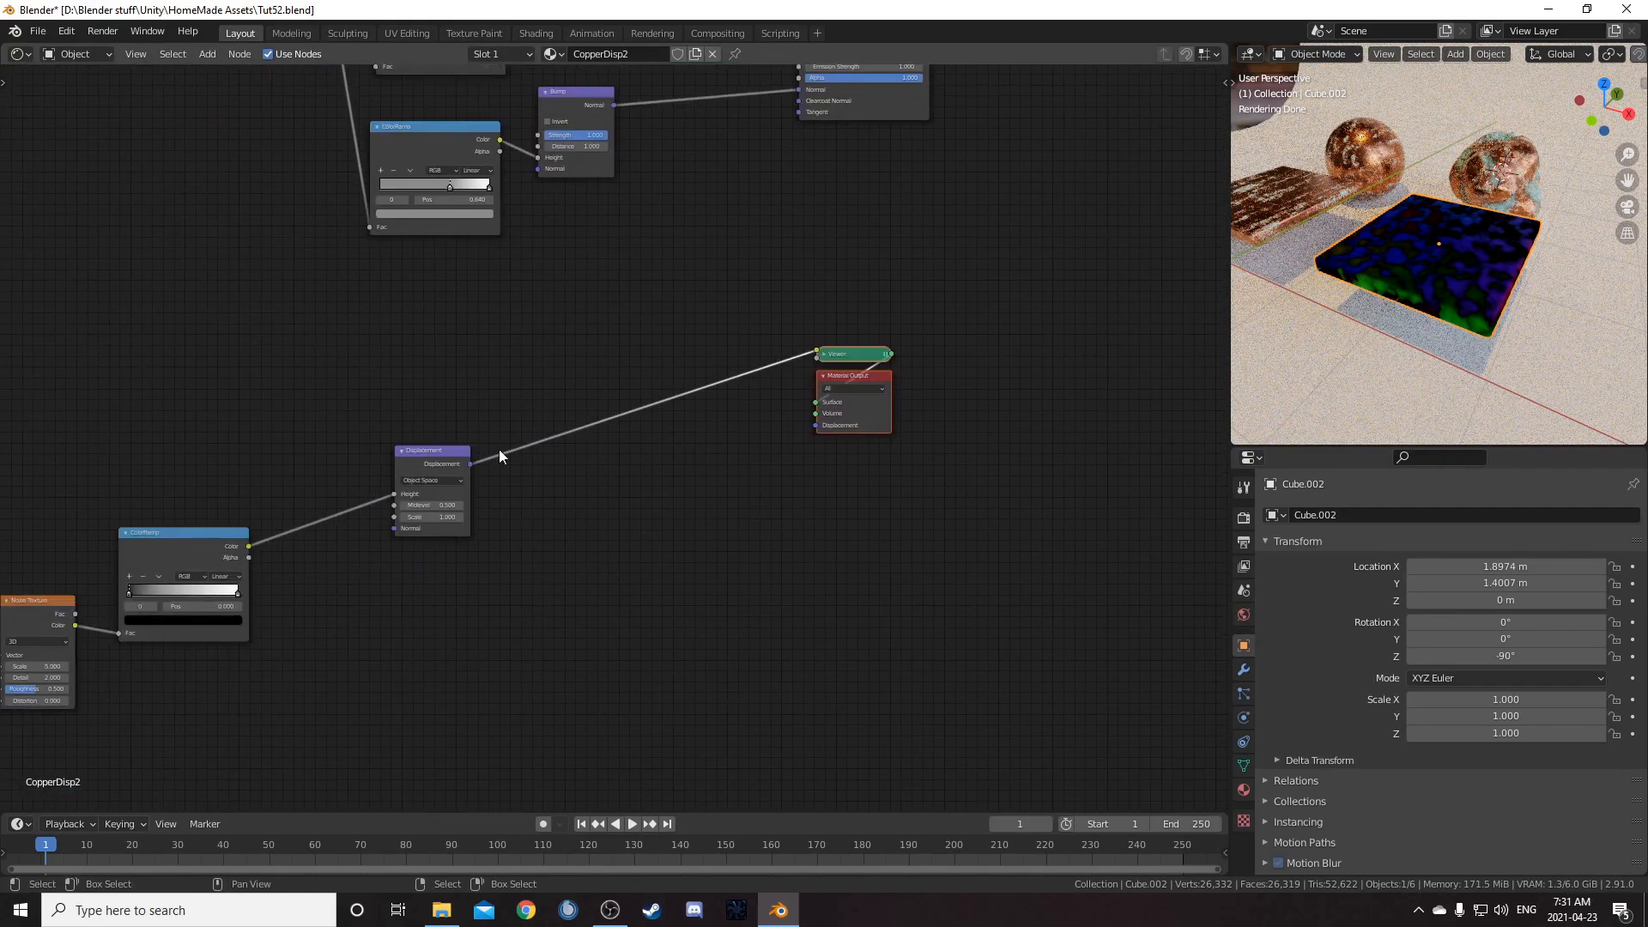
drag(470, 464, 817, 425)
scroll(850, 391, down, 2)
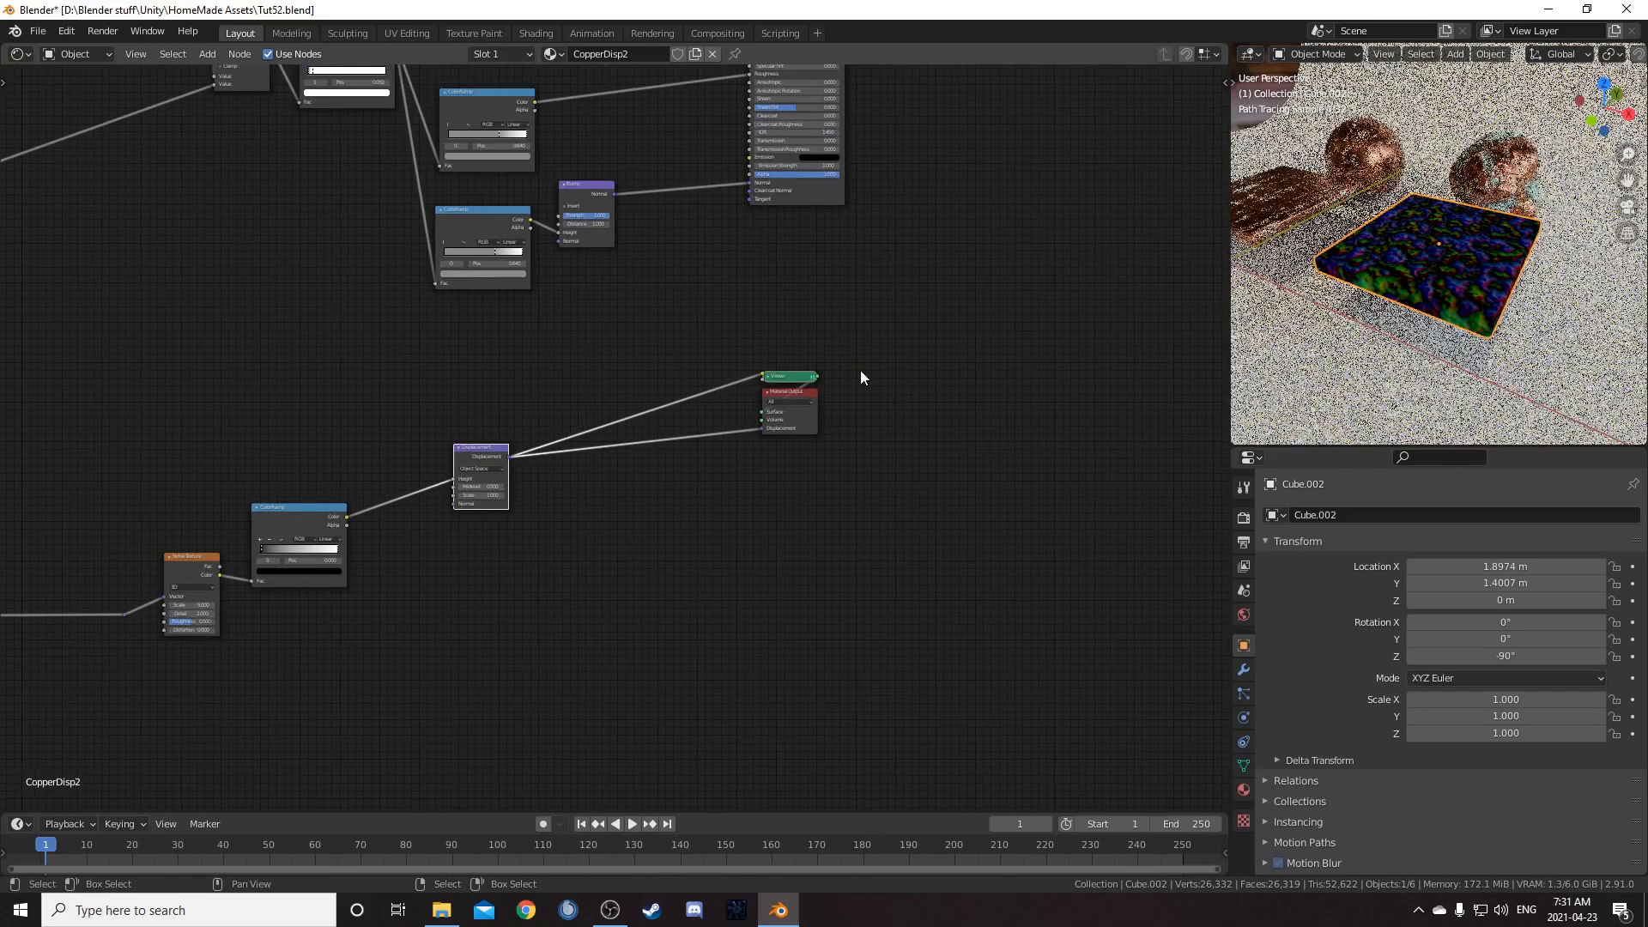
middle_drag(772, 259, 713, 306)
ctrl+shift+click(760, 244)
scroll(1439, 302, up, 5)
scroll(1574, 373, down, 4)
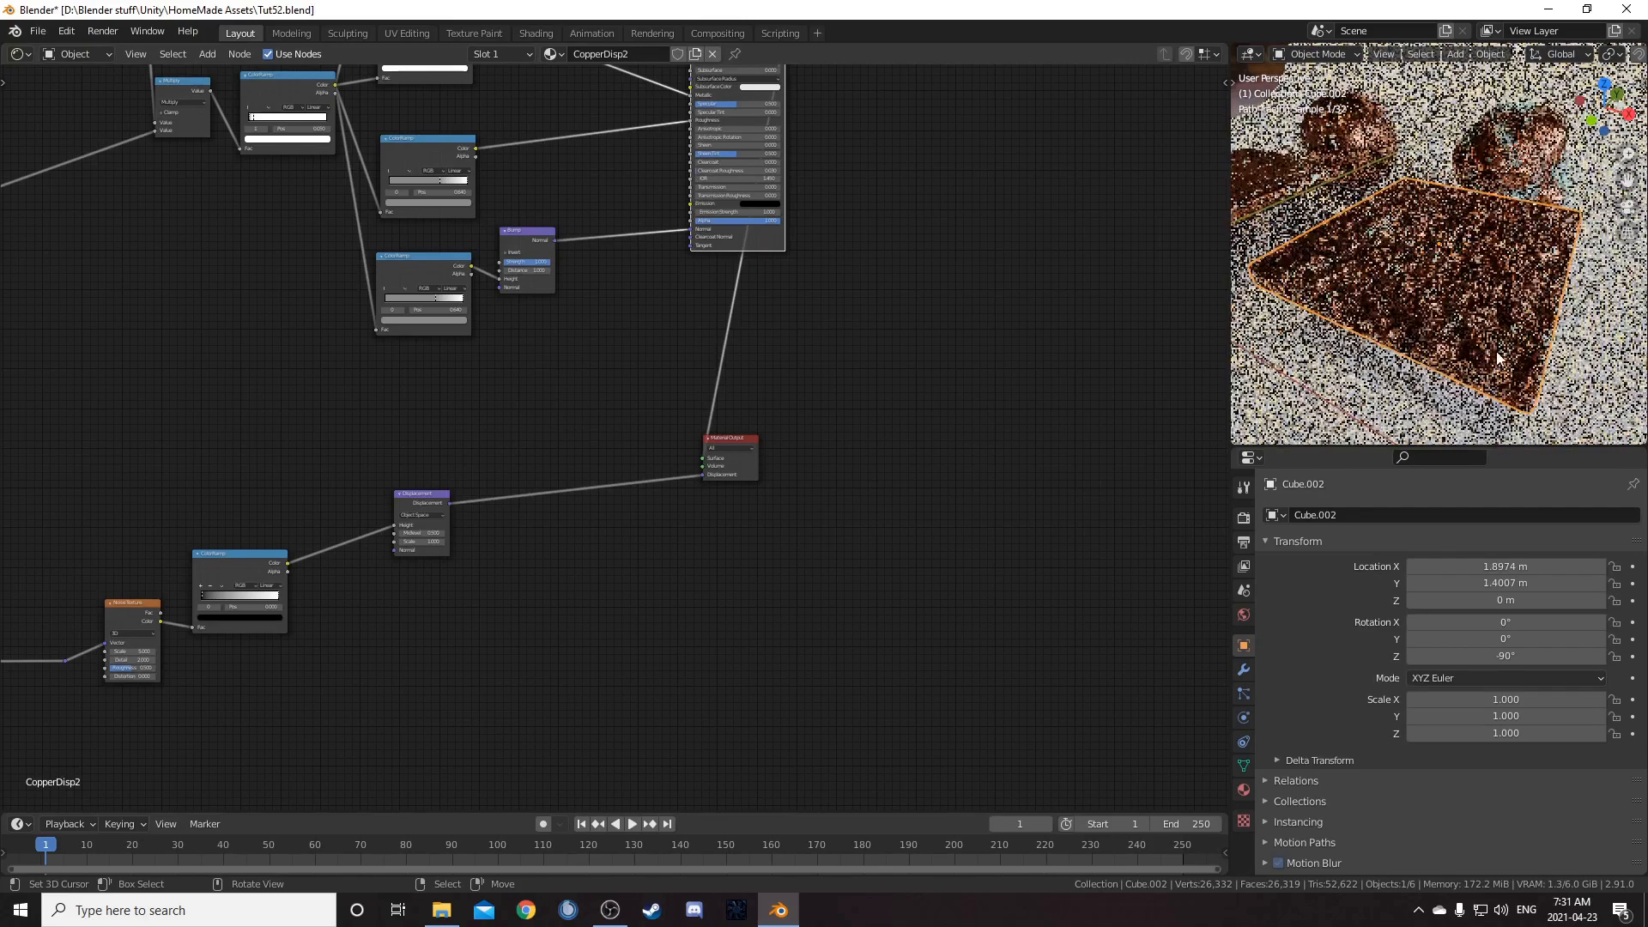
Step: Set the material's surface displacement method to Displacement and Bump
click(1243, 790)
scroll(1339, 760, down, 15)
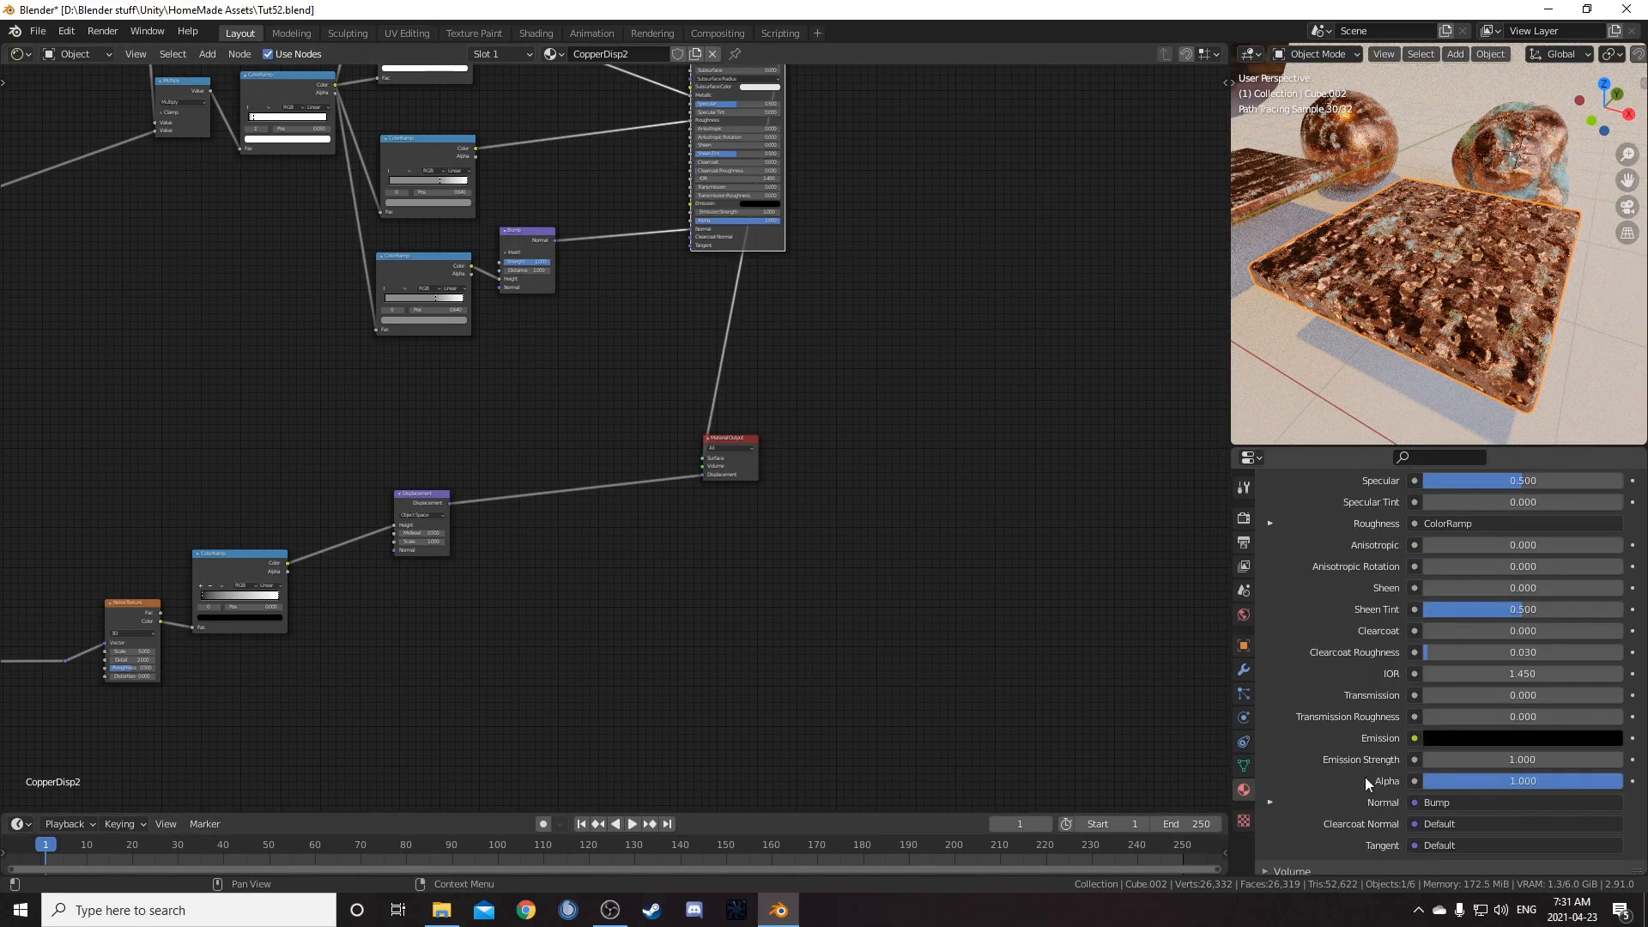
scroll(1373, 776, down, 3)
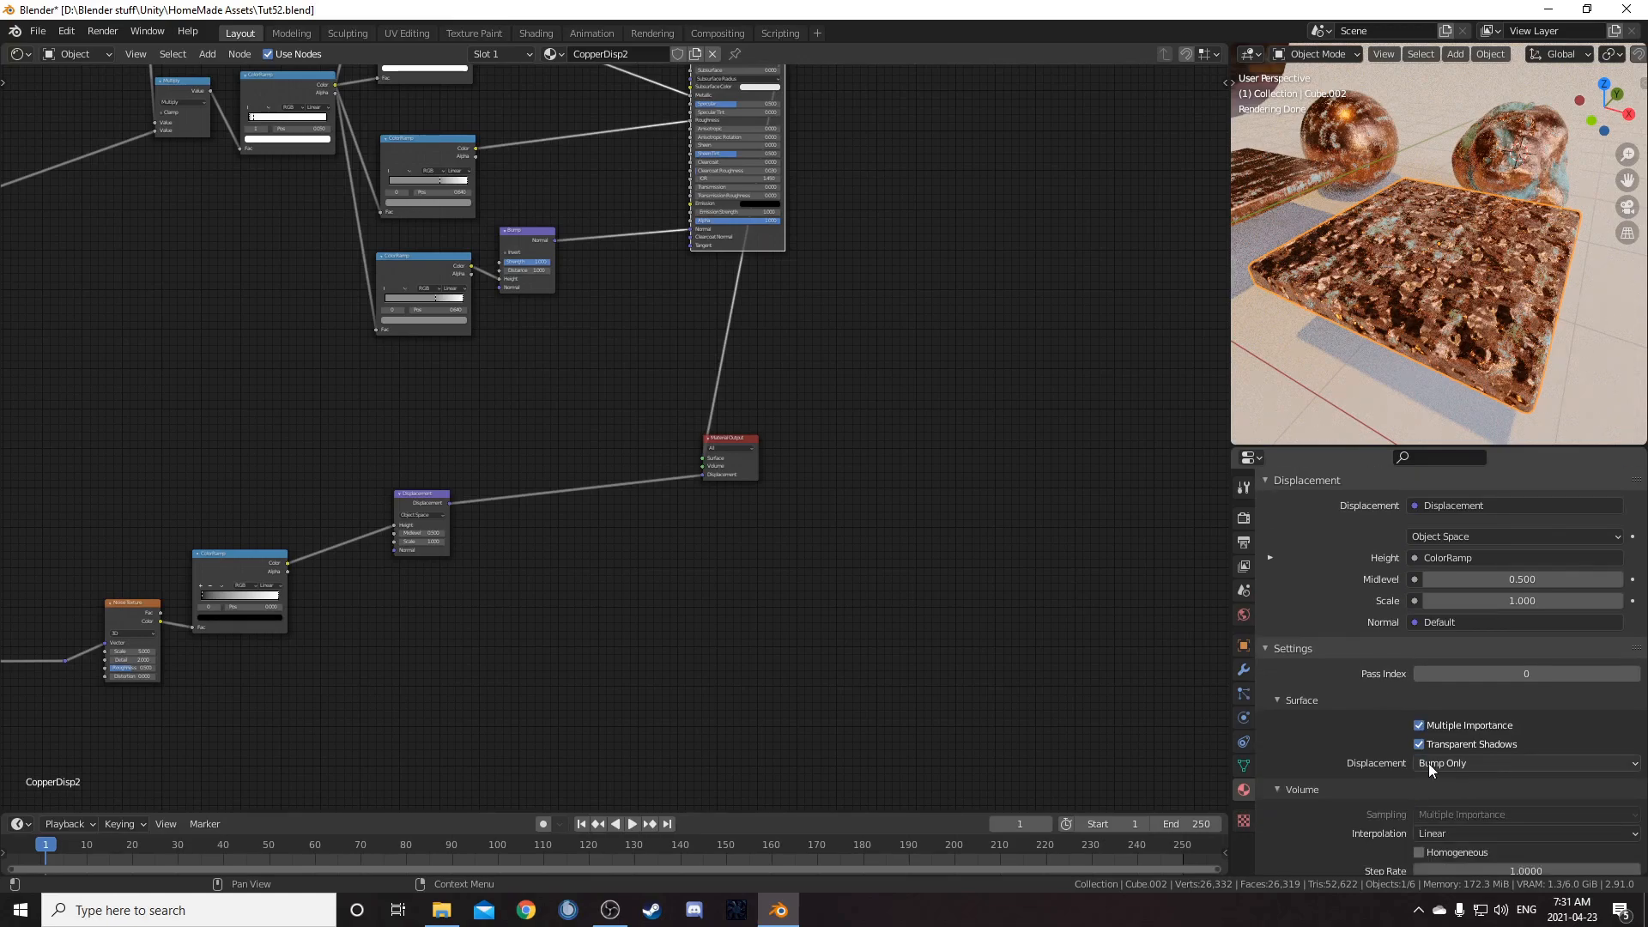
click(1432, 764)
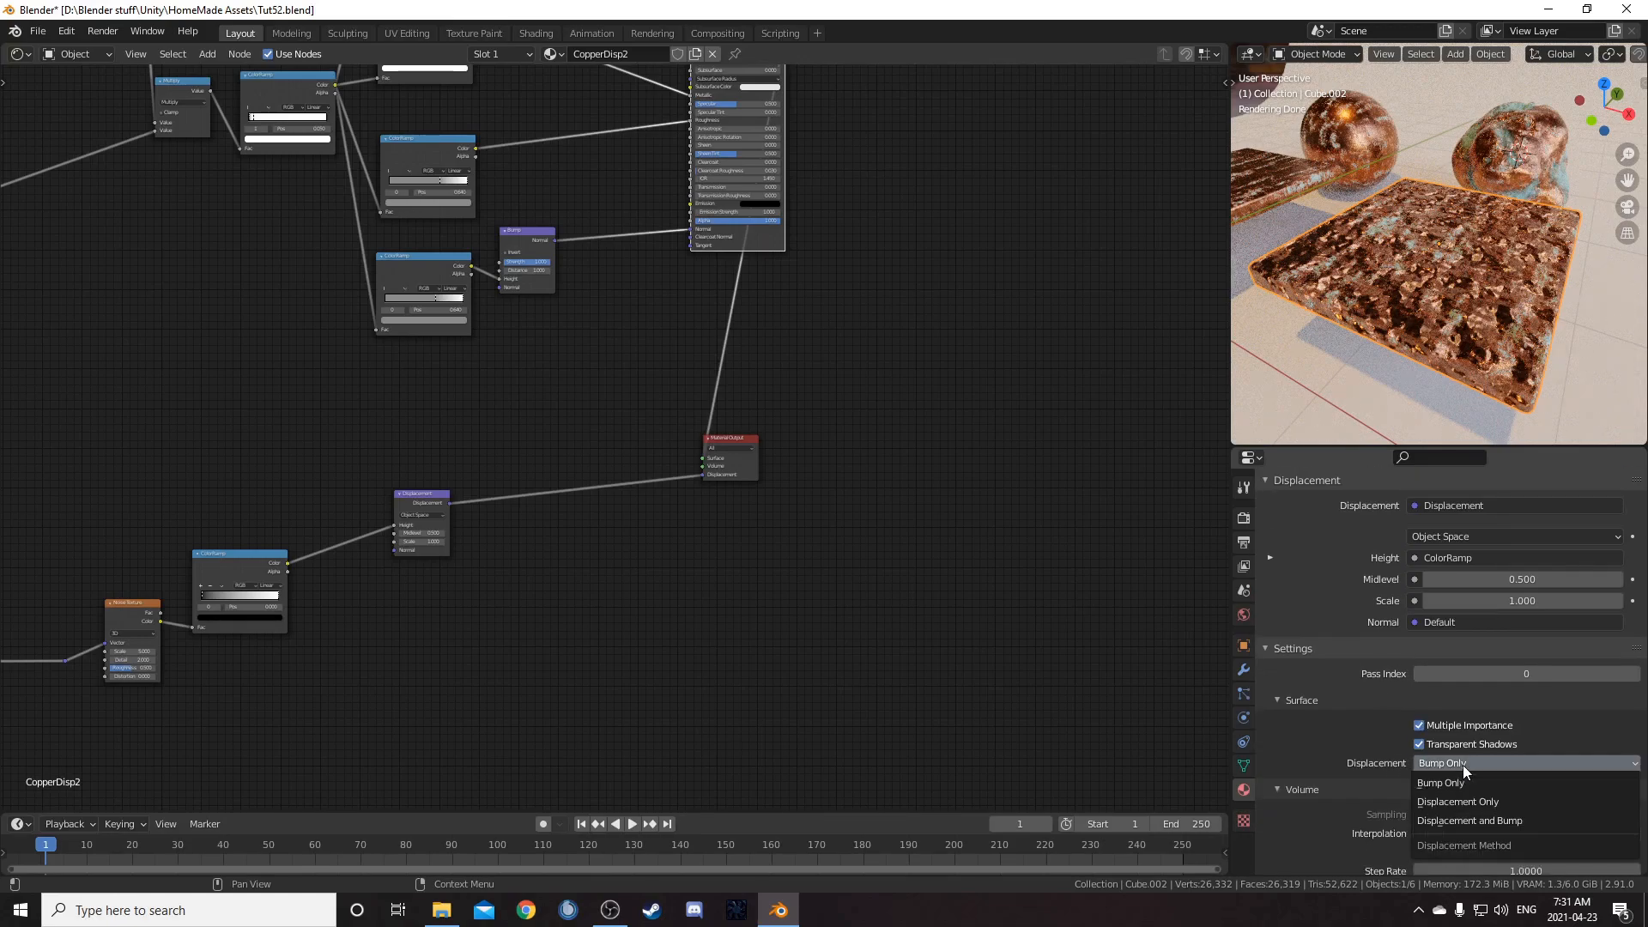
click(1499, 824)
mouse_move(1423, 317)
middle_down()
mouse_move(1476, 344)
mouse_move(1425, 270)
mouse_move(1408, 292)
middle_up()
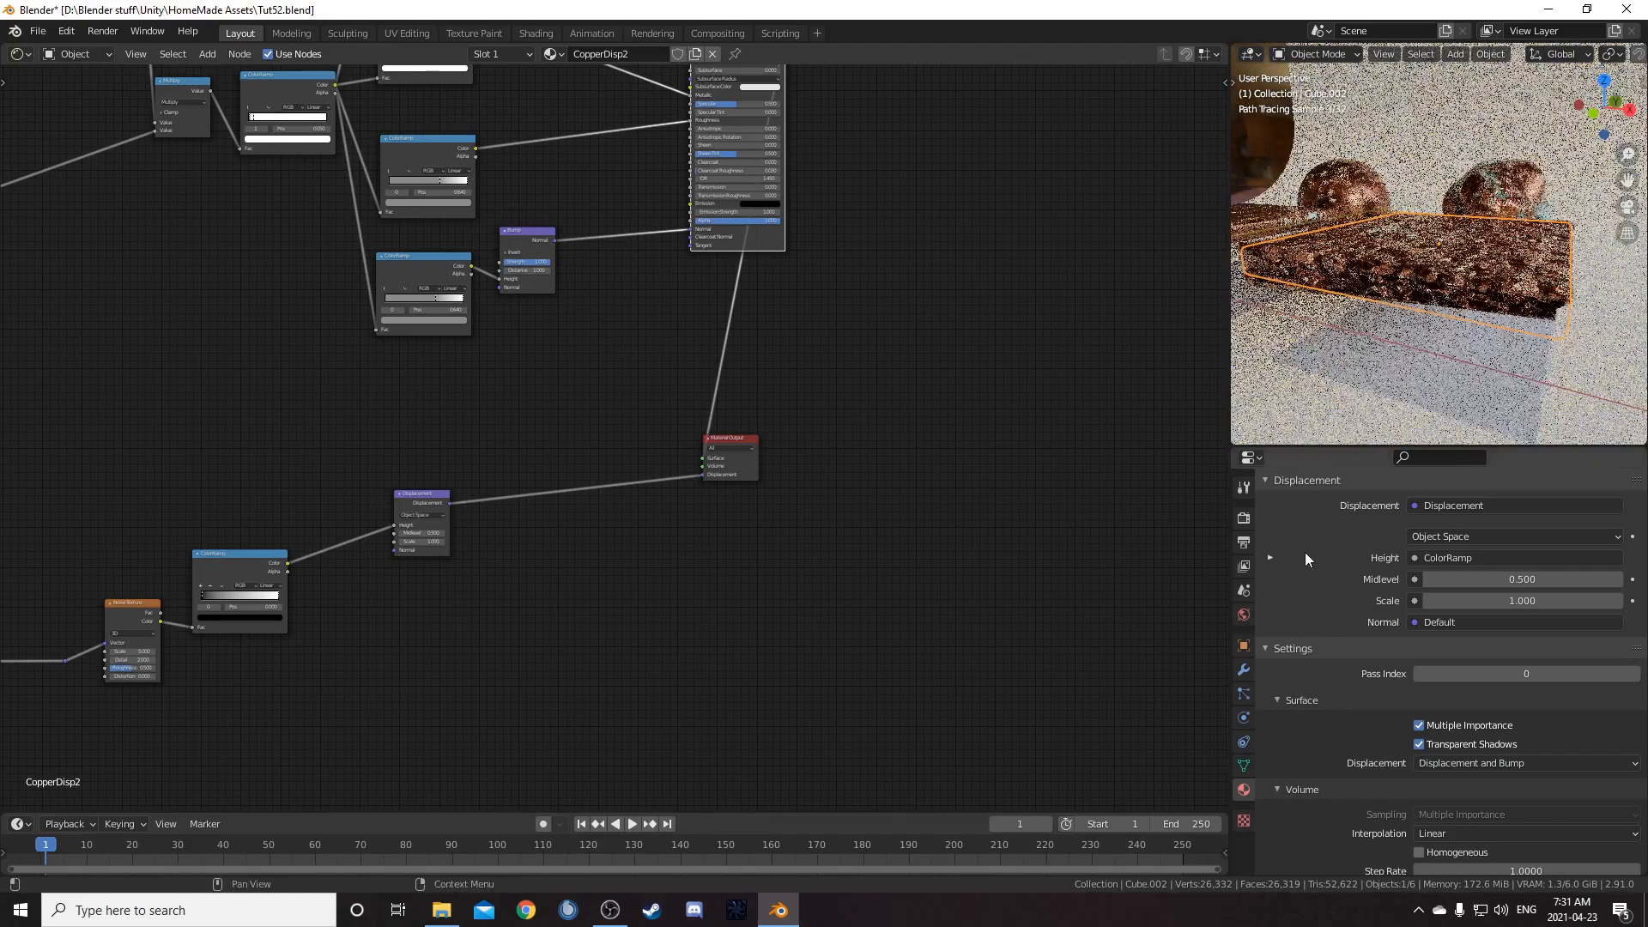
Step: Apply the plate's Bevel modifier and add a Subdivision Surface modifier
click(1243, 671)
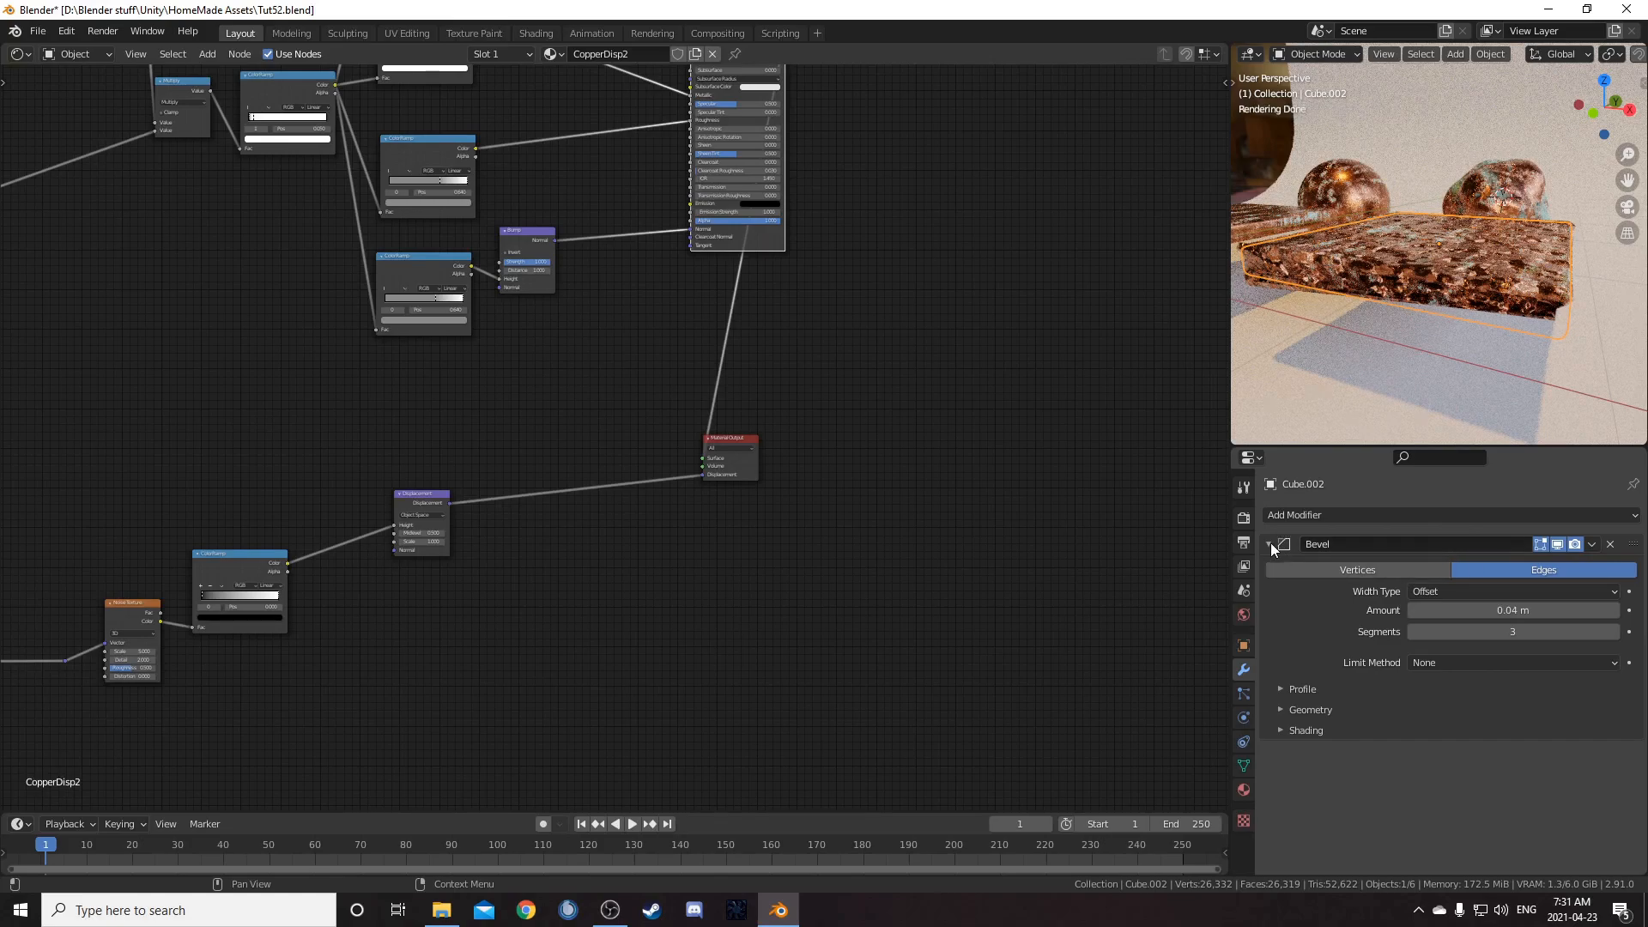
key(ctrl+a)
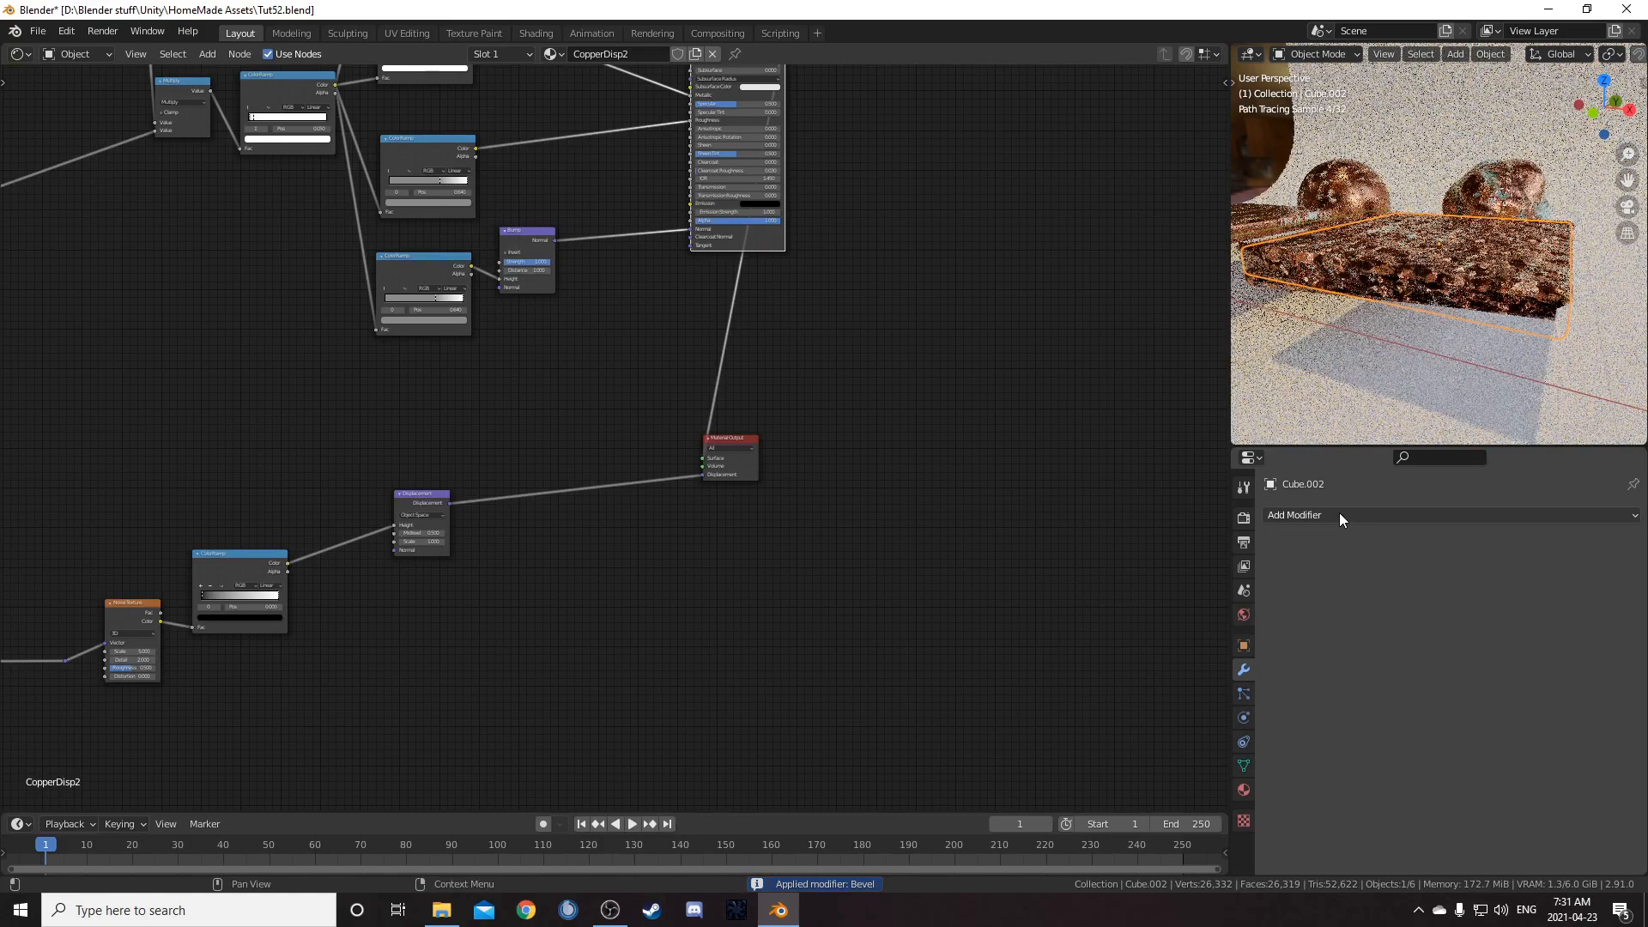
click(1339, 515)
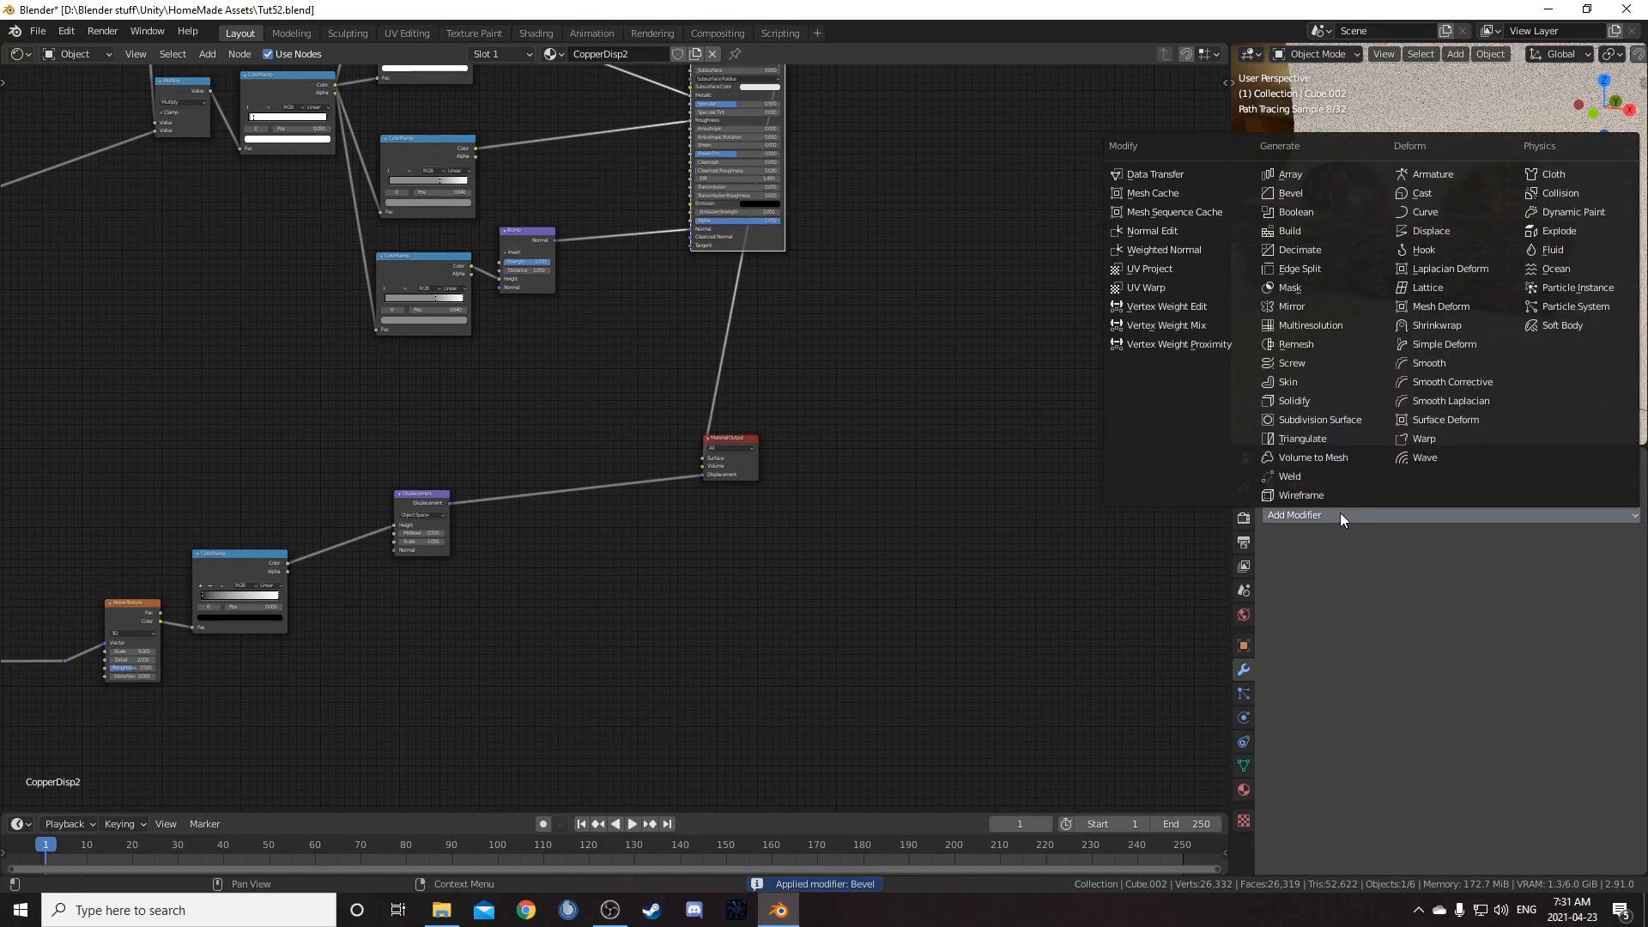
click(1346, 418)
Step: Raise the Subdivision modifier's viewport and render levels to 4
click(1614, 591)
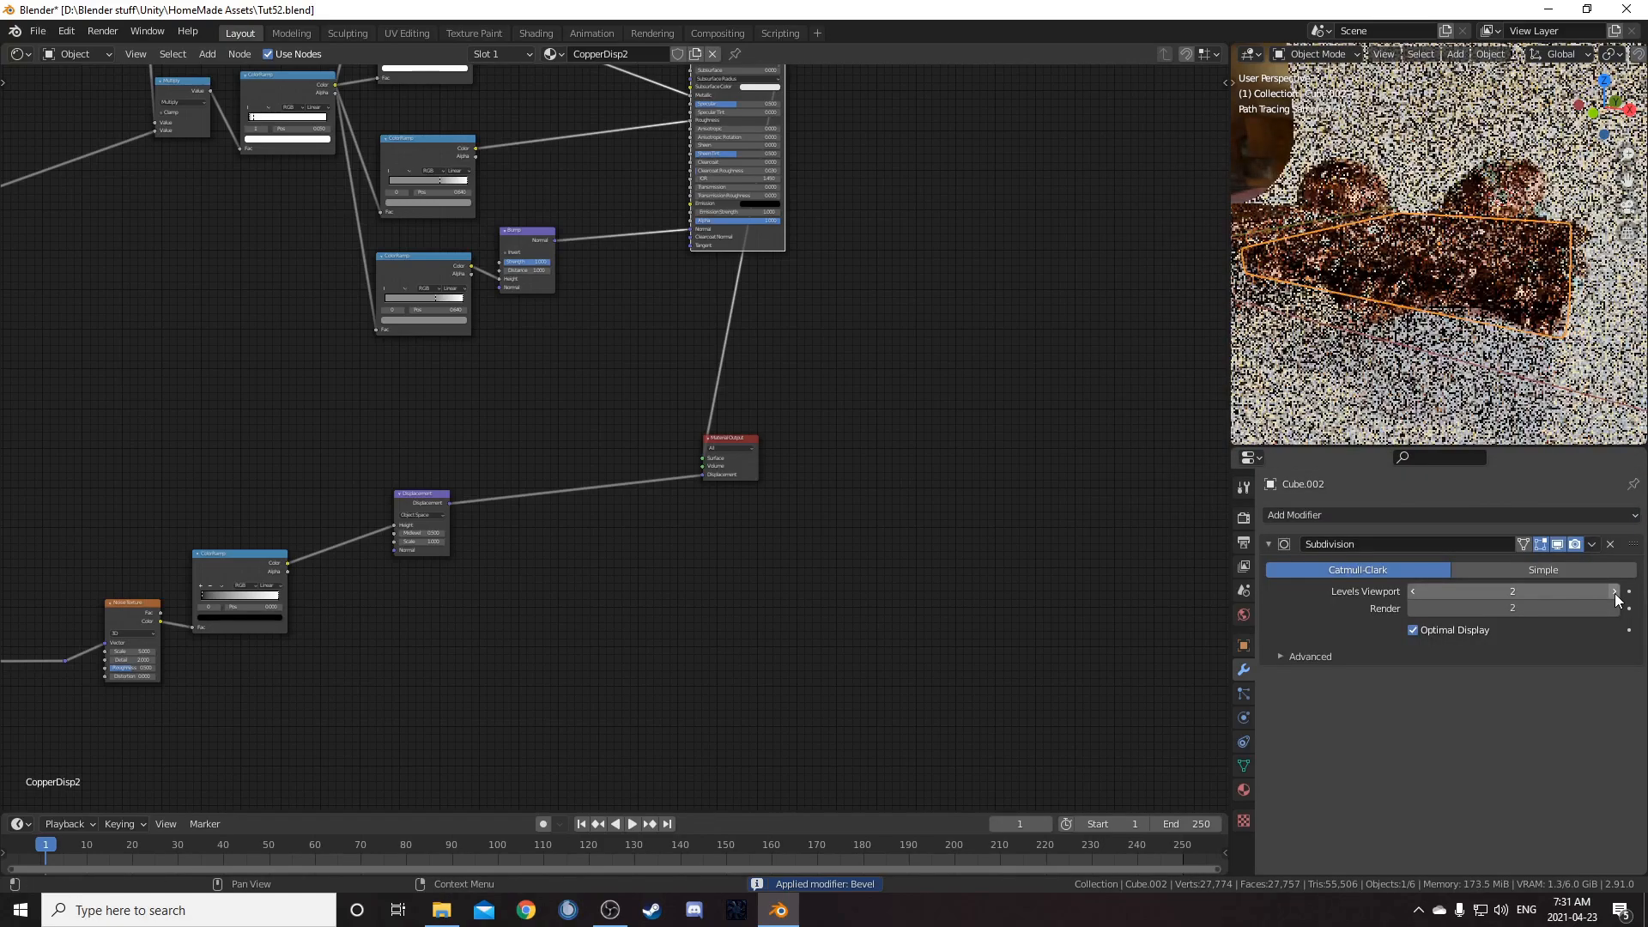
click(1613, 592)
click(1614, 609)
click(1614, 592)
click(1615, 609)
Step: Examine the displaced plate from several angles and up close
middle_drag(1430, 259, 1491, 320)
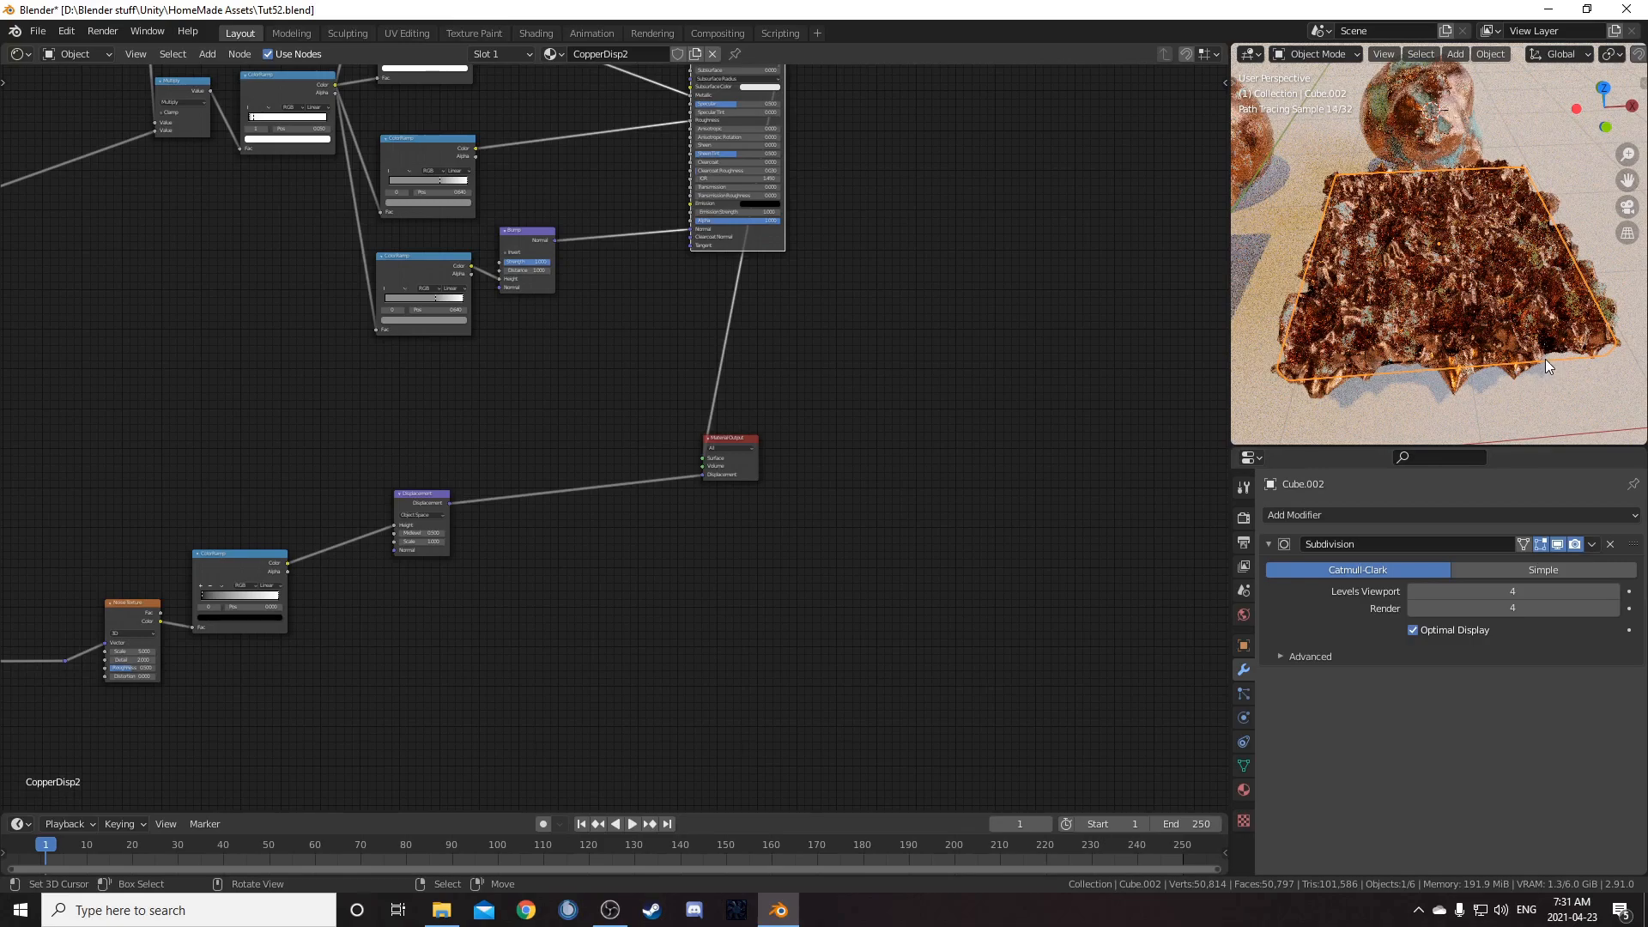
scroll(1390, 332, up, 3)
middle_drag(1448, 305, 1457, 241)
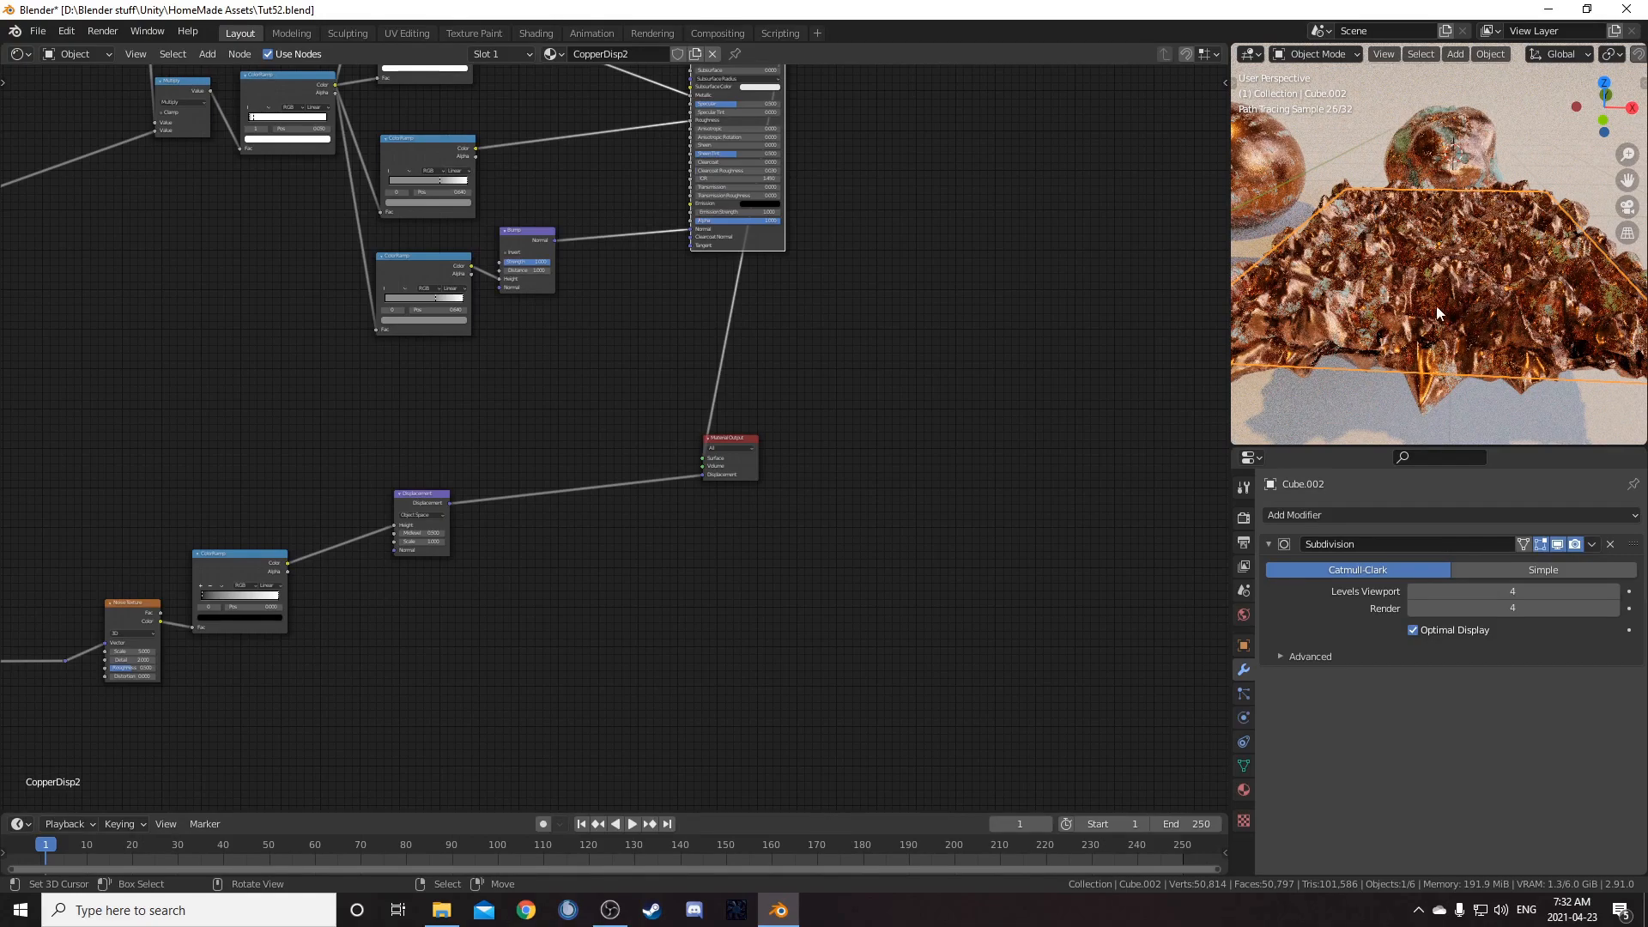
mouse_move(1424, 331)
middle_down()
mouse_move(1429, 312)
mouse_move(1423, 324)
middle_up()
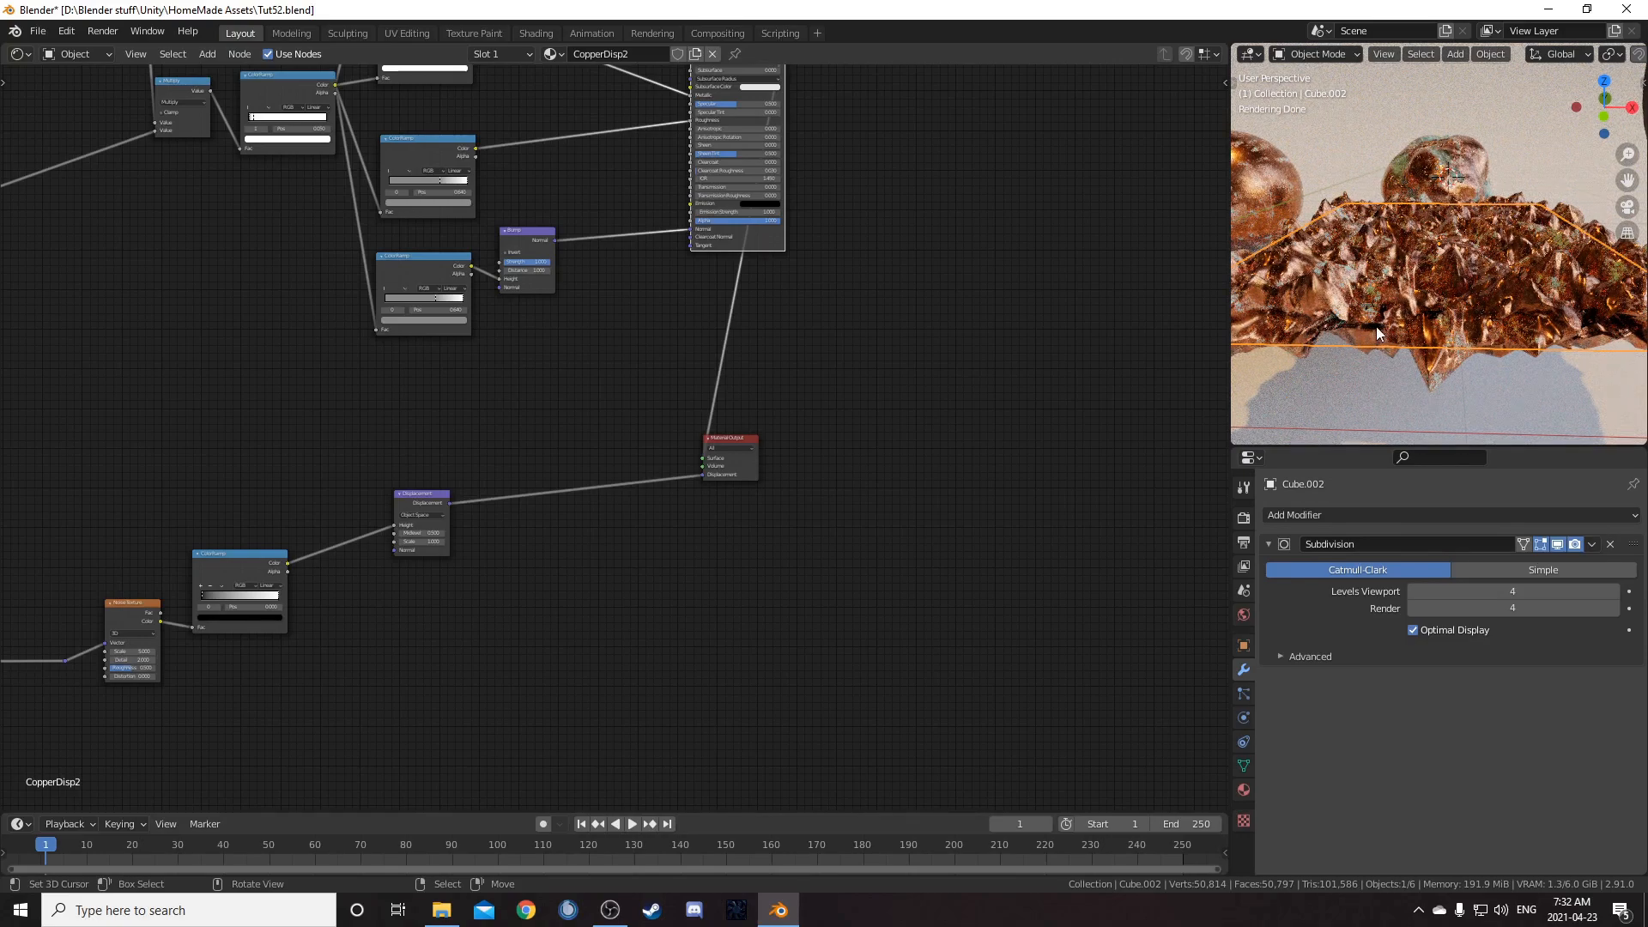
scroll(1346, 328, up, 2)
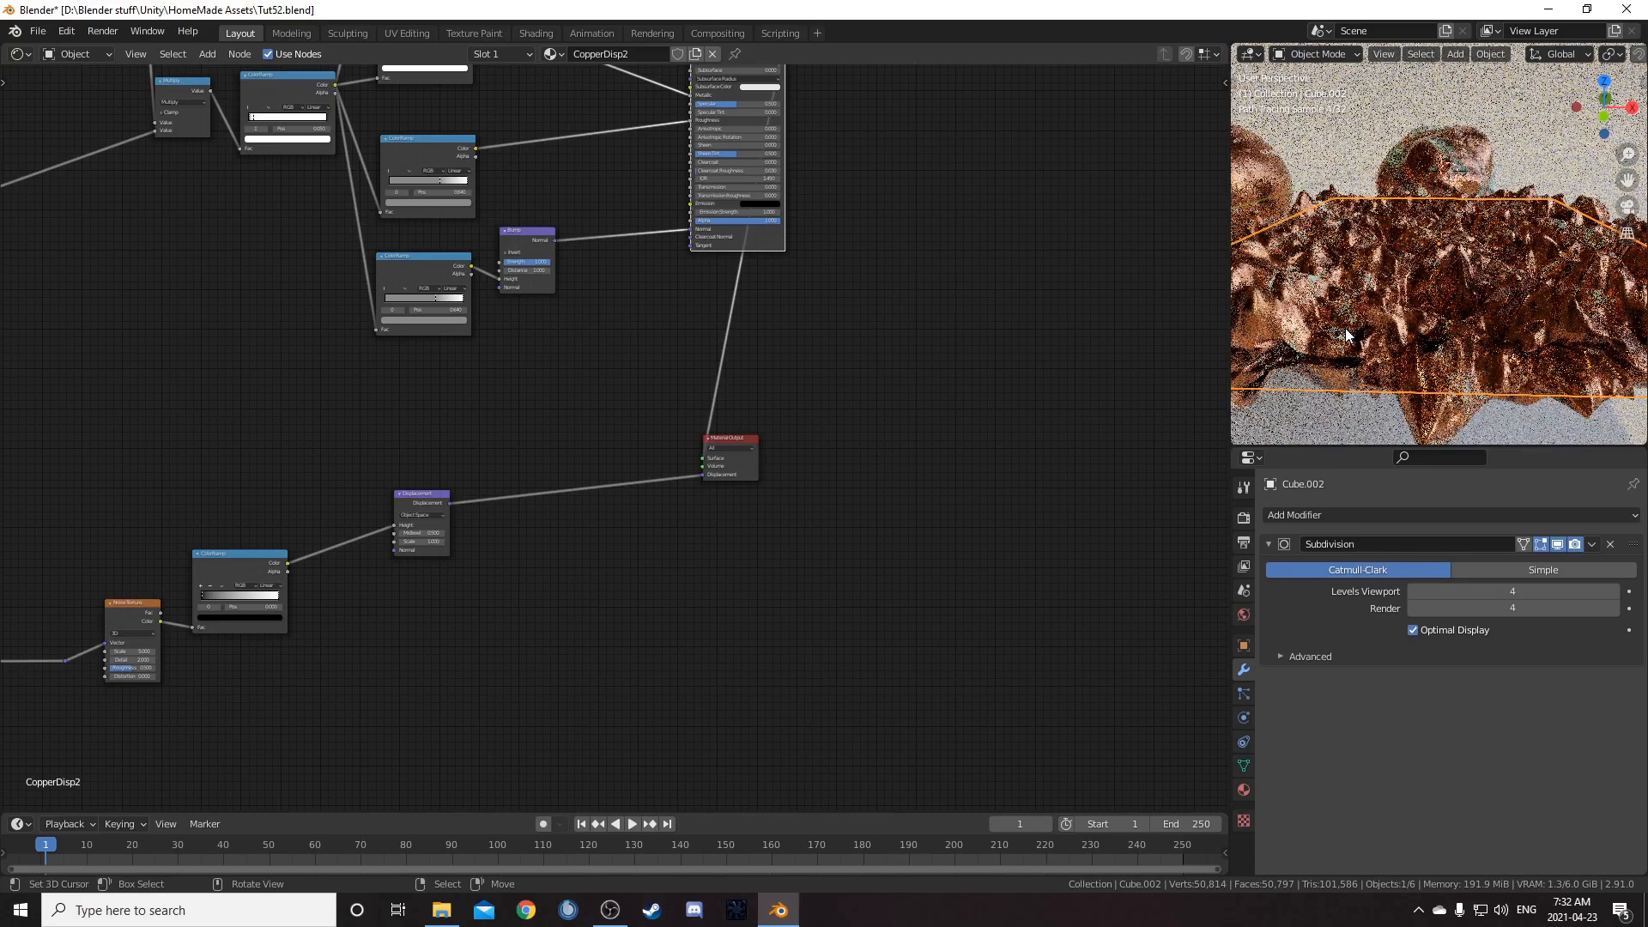
middle_drag(1342, 351, 1500, 302)
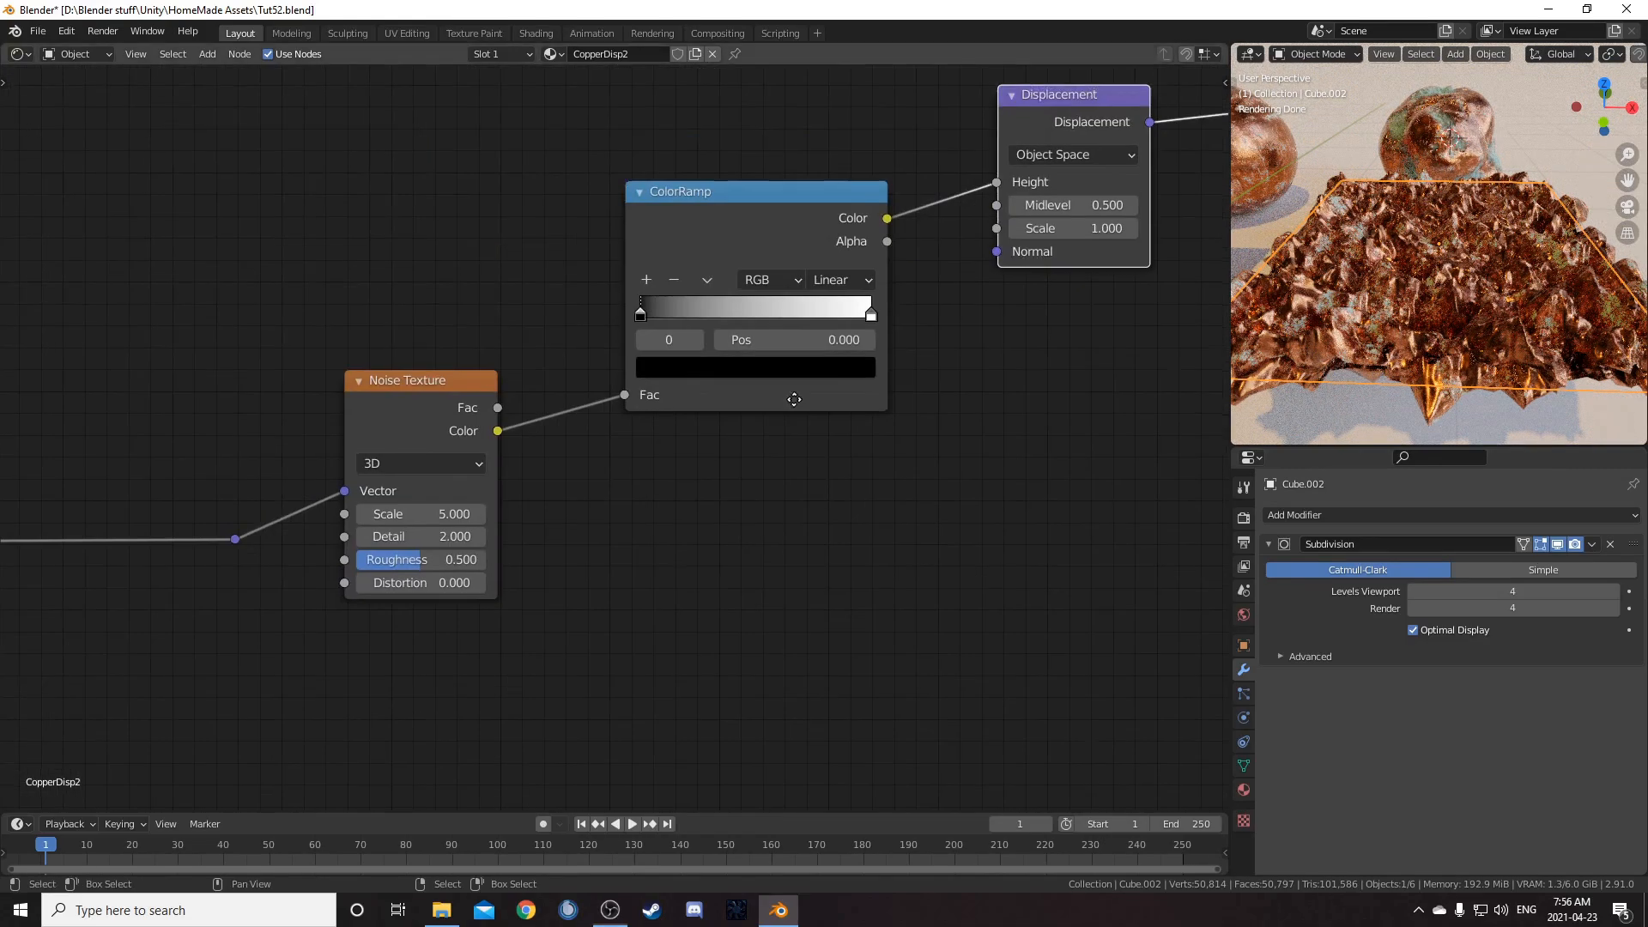
Step: Switch the displacement Noise Texture to 4D and feed its Fac output into the ColorRamp
middle_drag(558, 531, 592, 496)
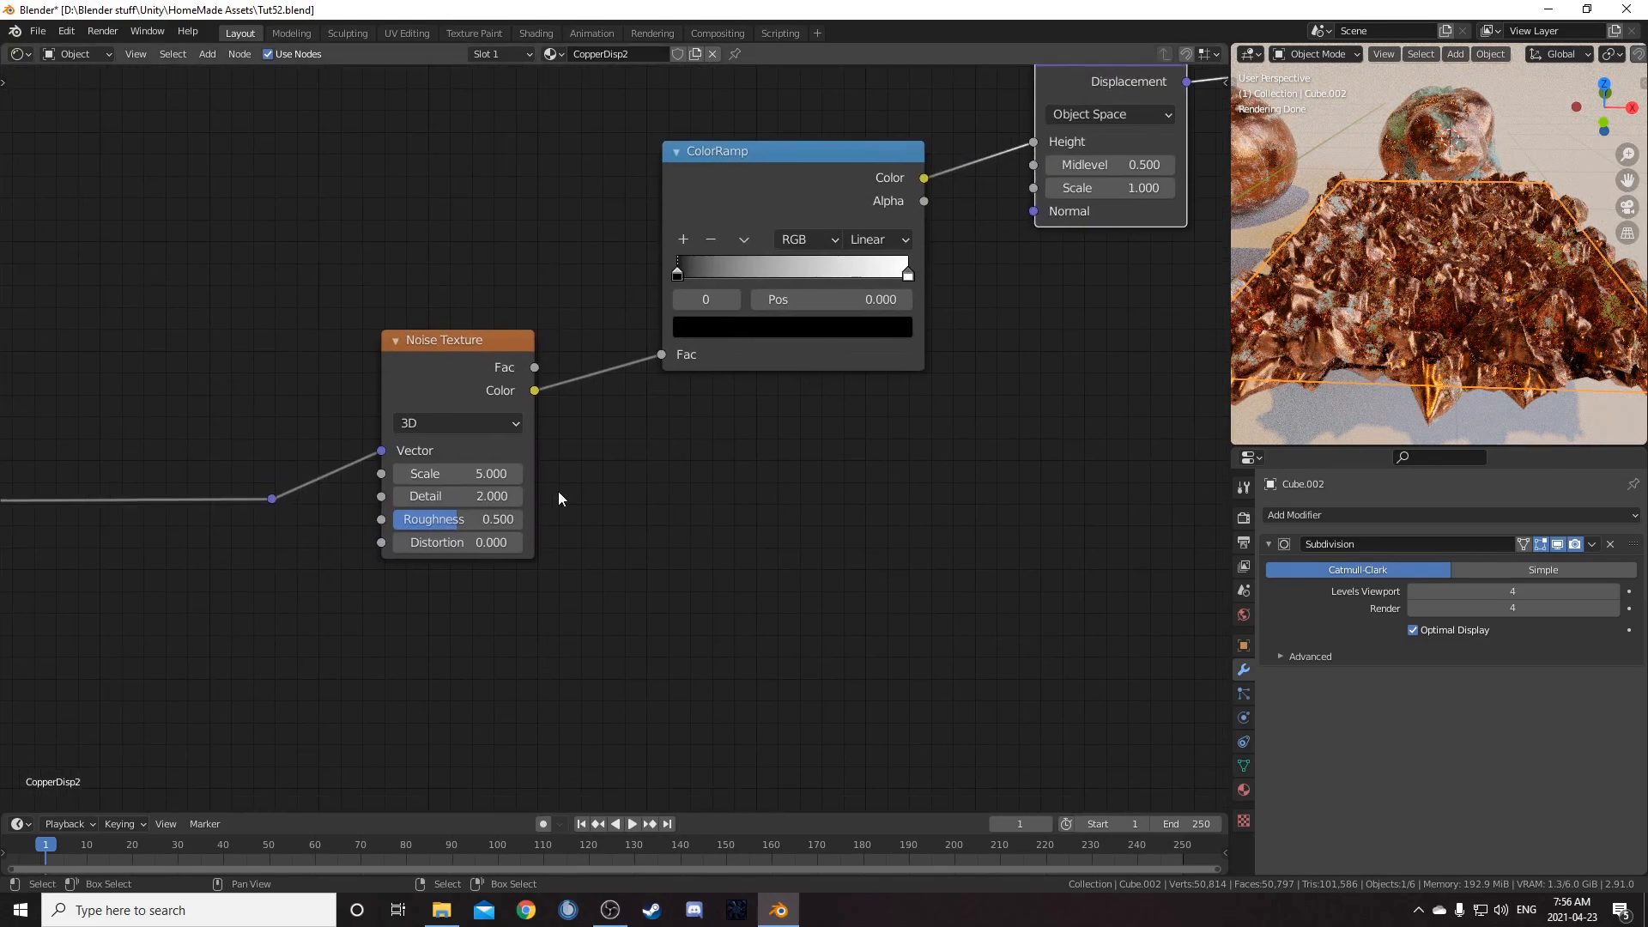
click(443, 423)
click(437, 519)
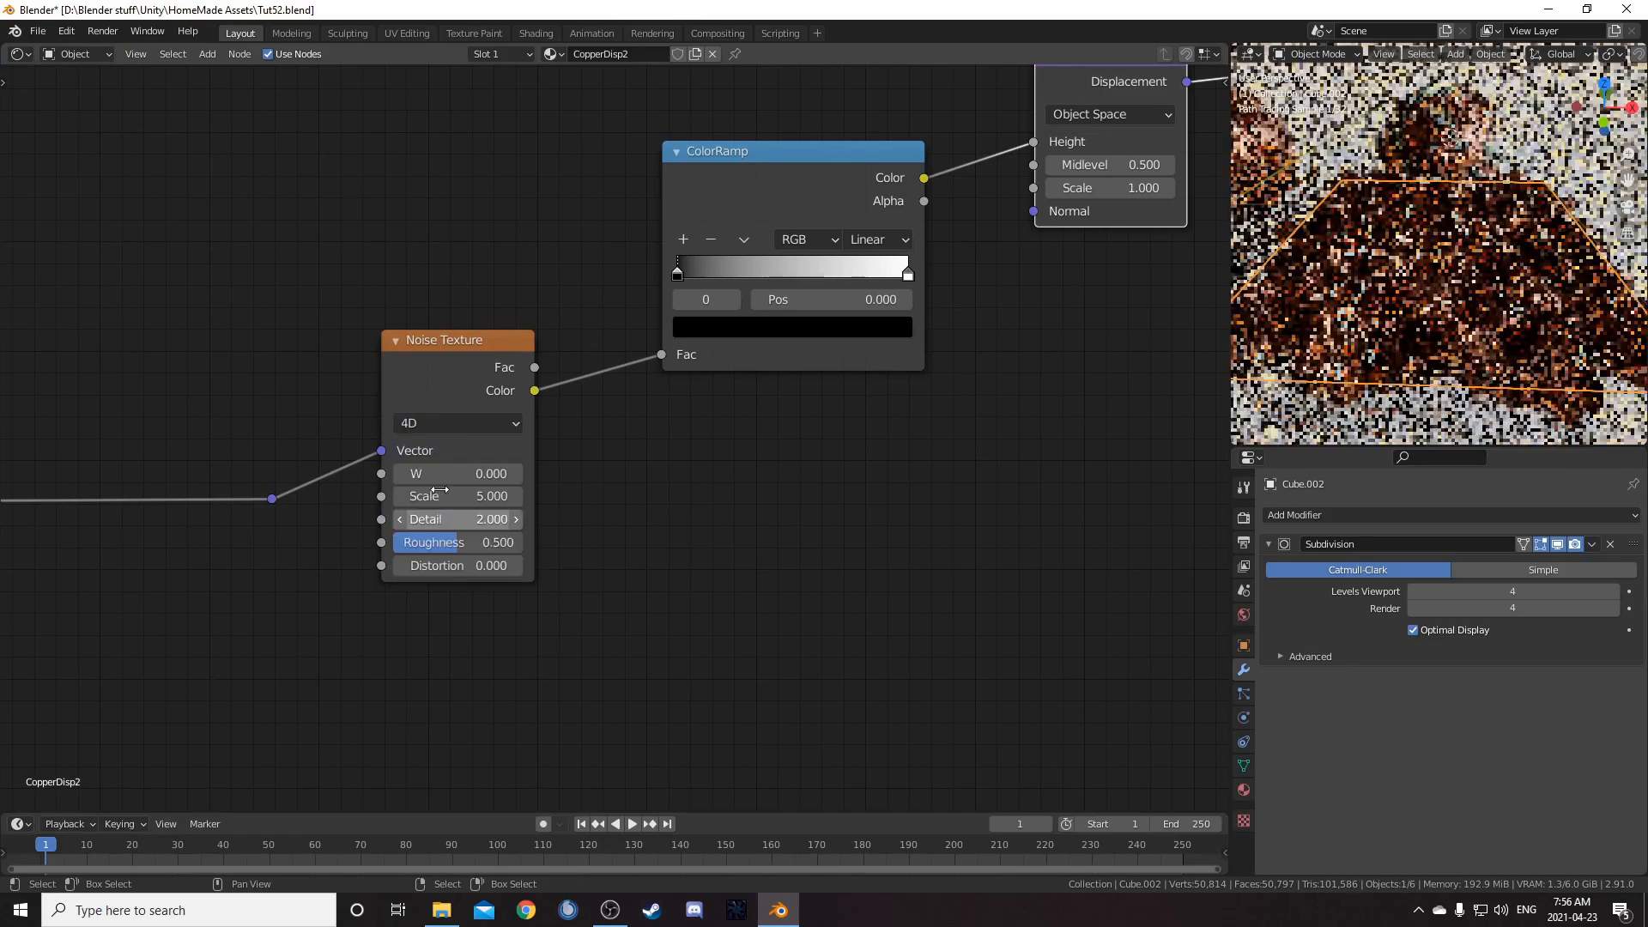
drag(534, 368, 661, 354)
middle_drag(665, 496, 802, 402)
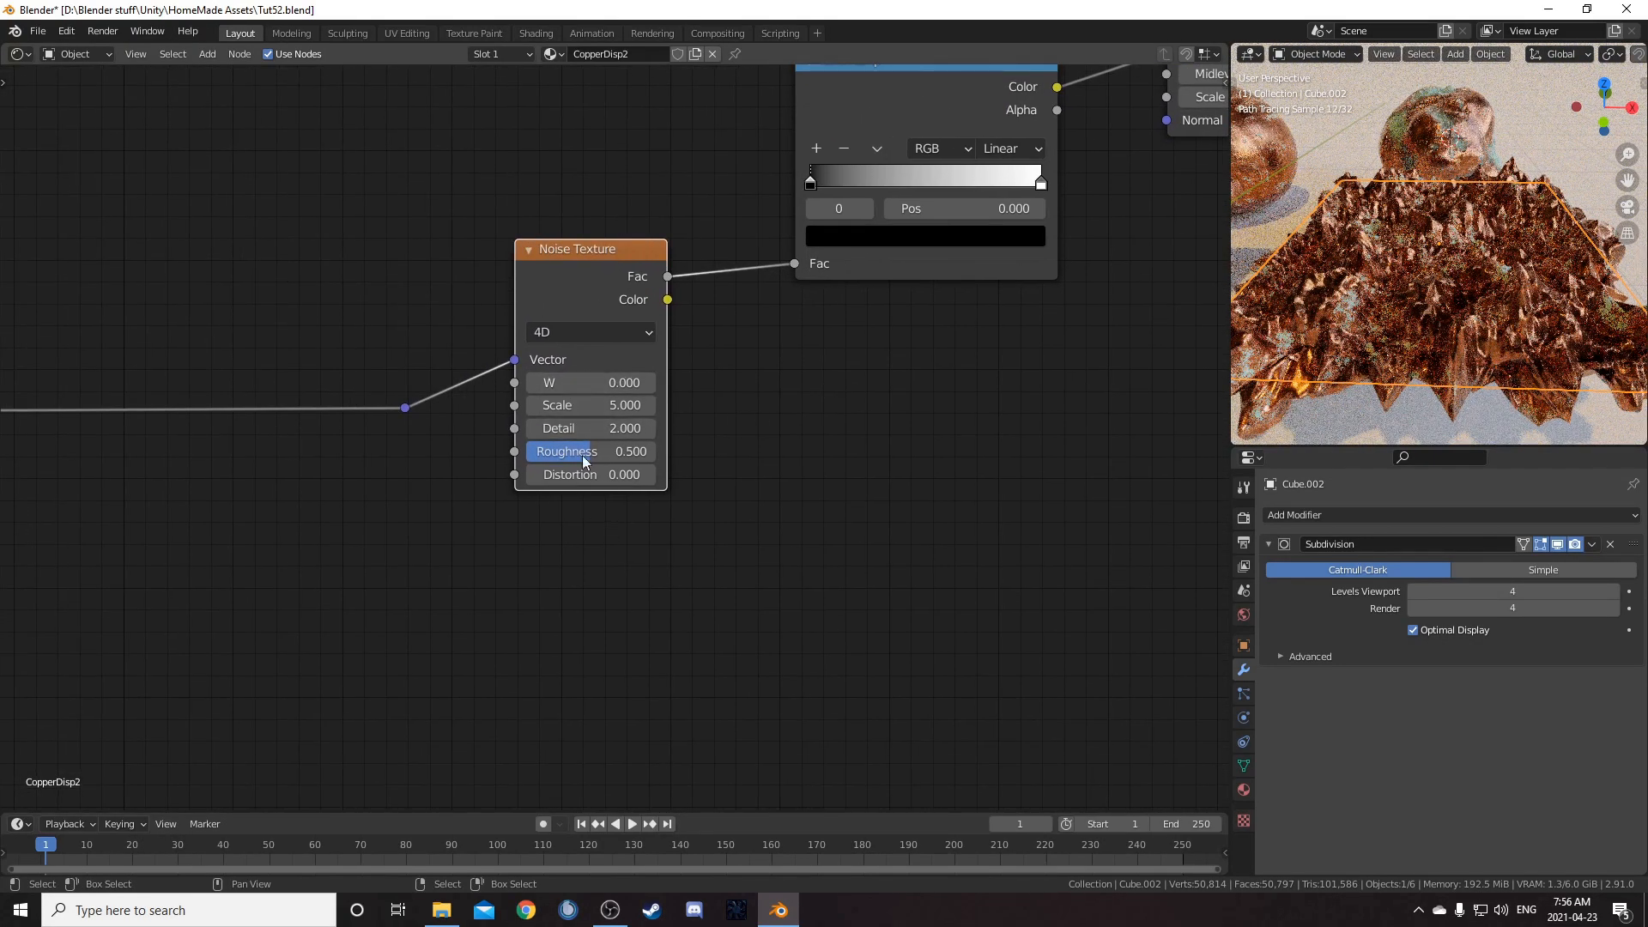
drag(631, 275, 622, 289)
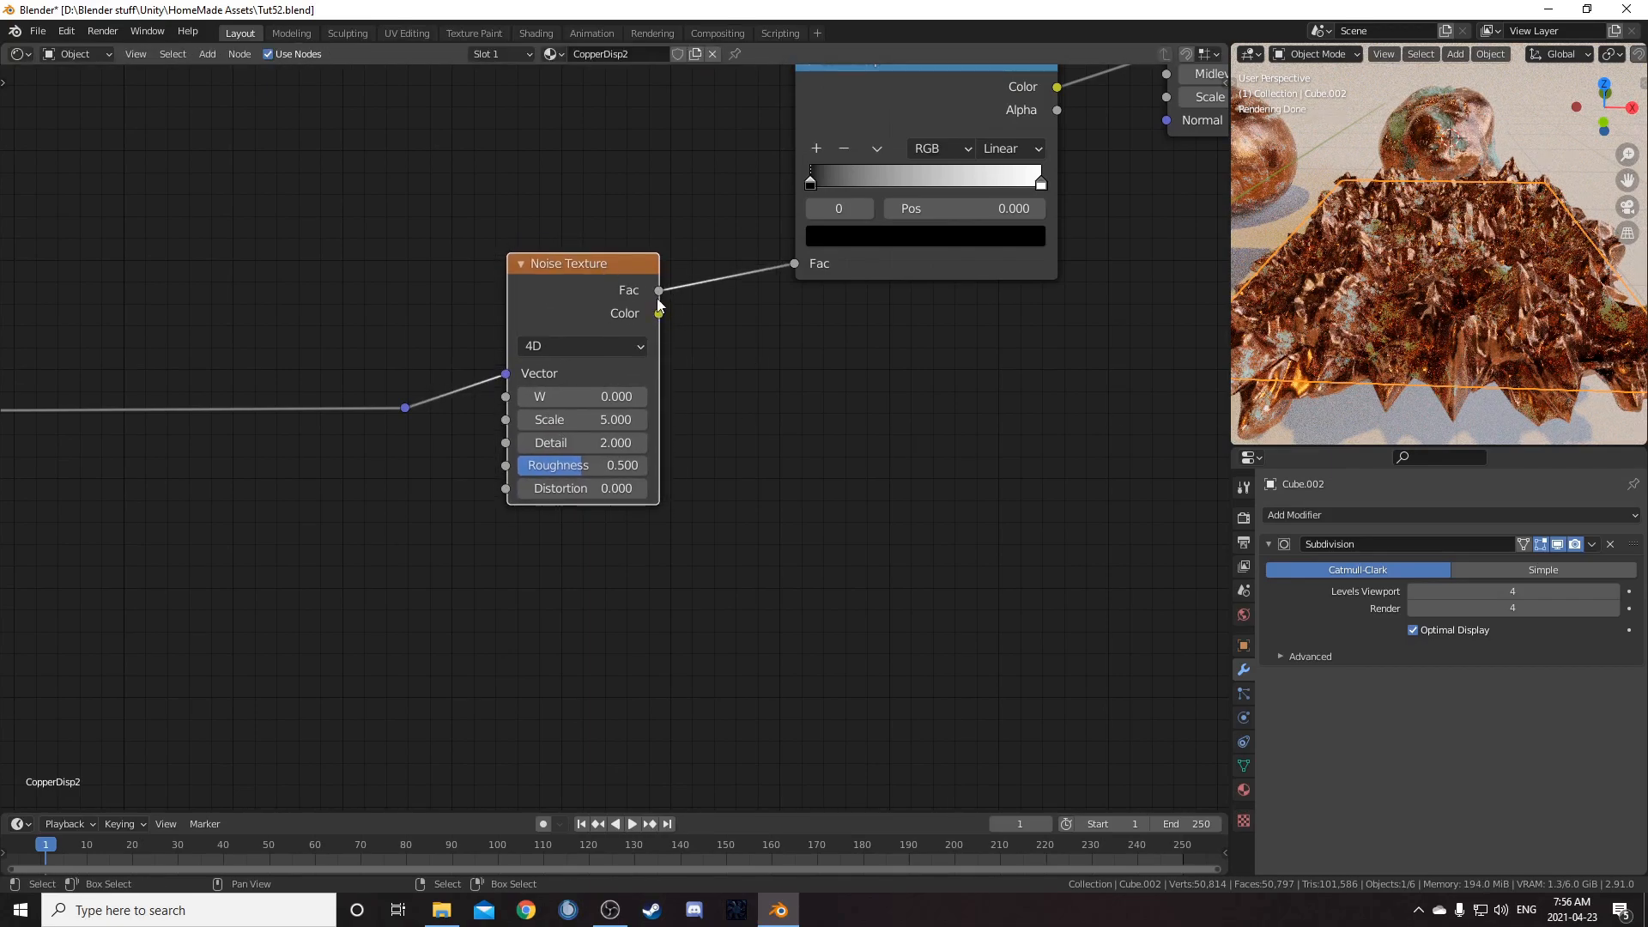
middle_drag(795, 508, 805, 486)
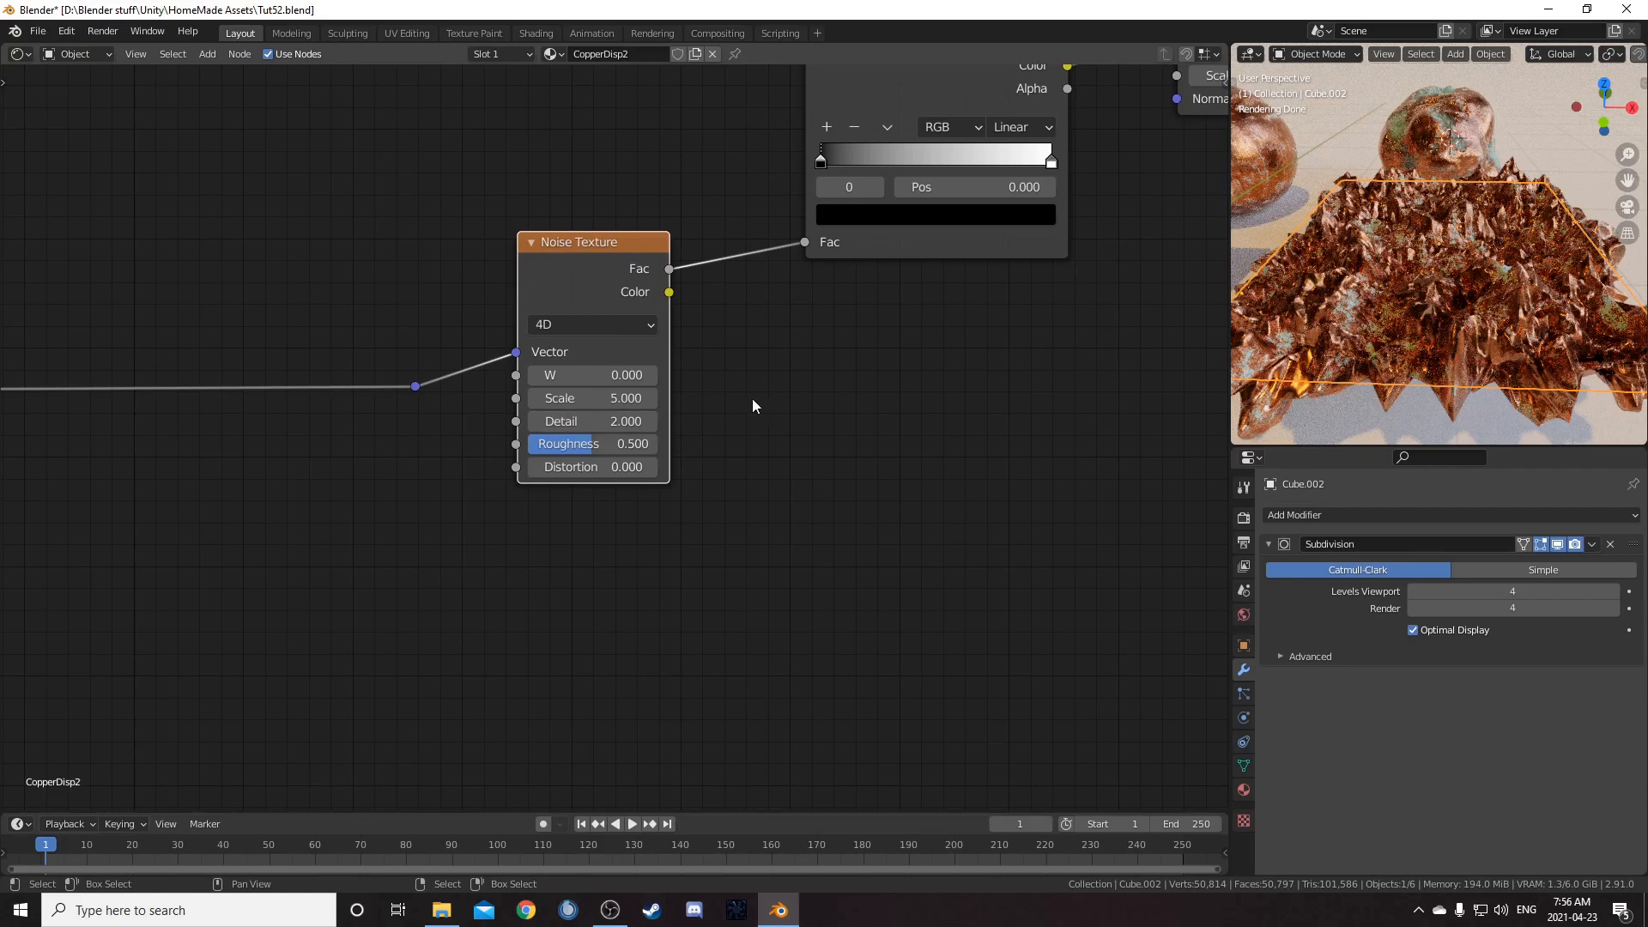
middle_drag(752, 405, 756, 445)
drag(653, 299, 657, 268)
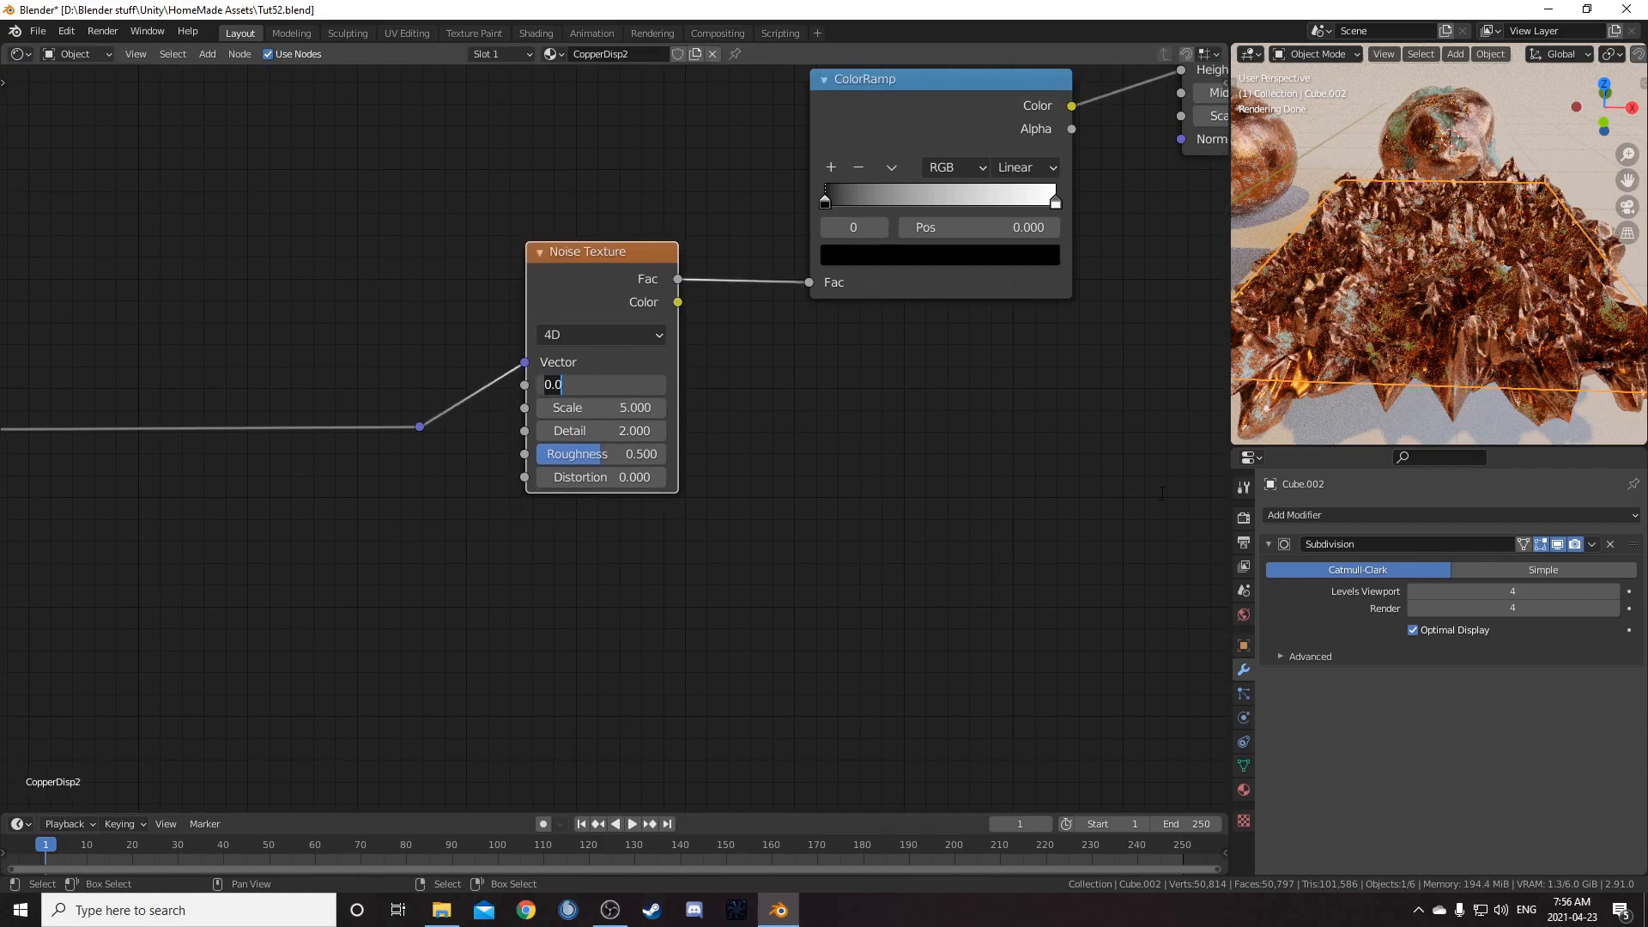
Step: Set the displacement Noise Texture's W to 1, Scale to 2 and Detail to 3
text(1)
key(Tab)
text(2)
key(Tab)
text(3)
key(Return)
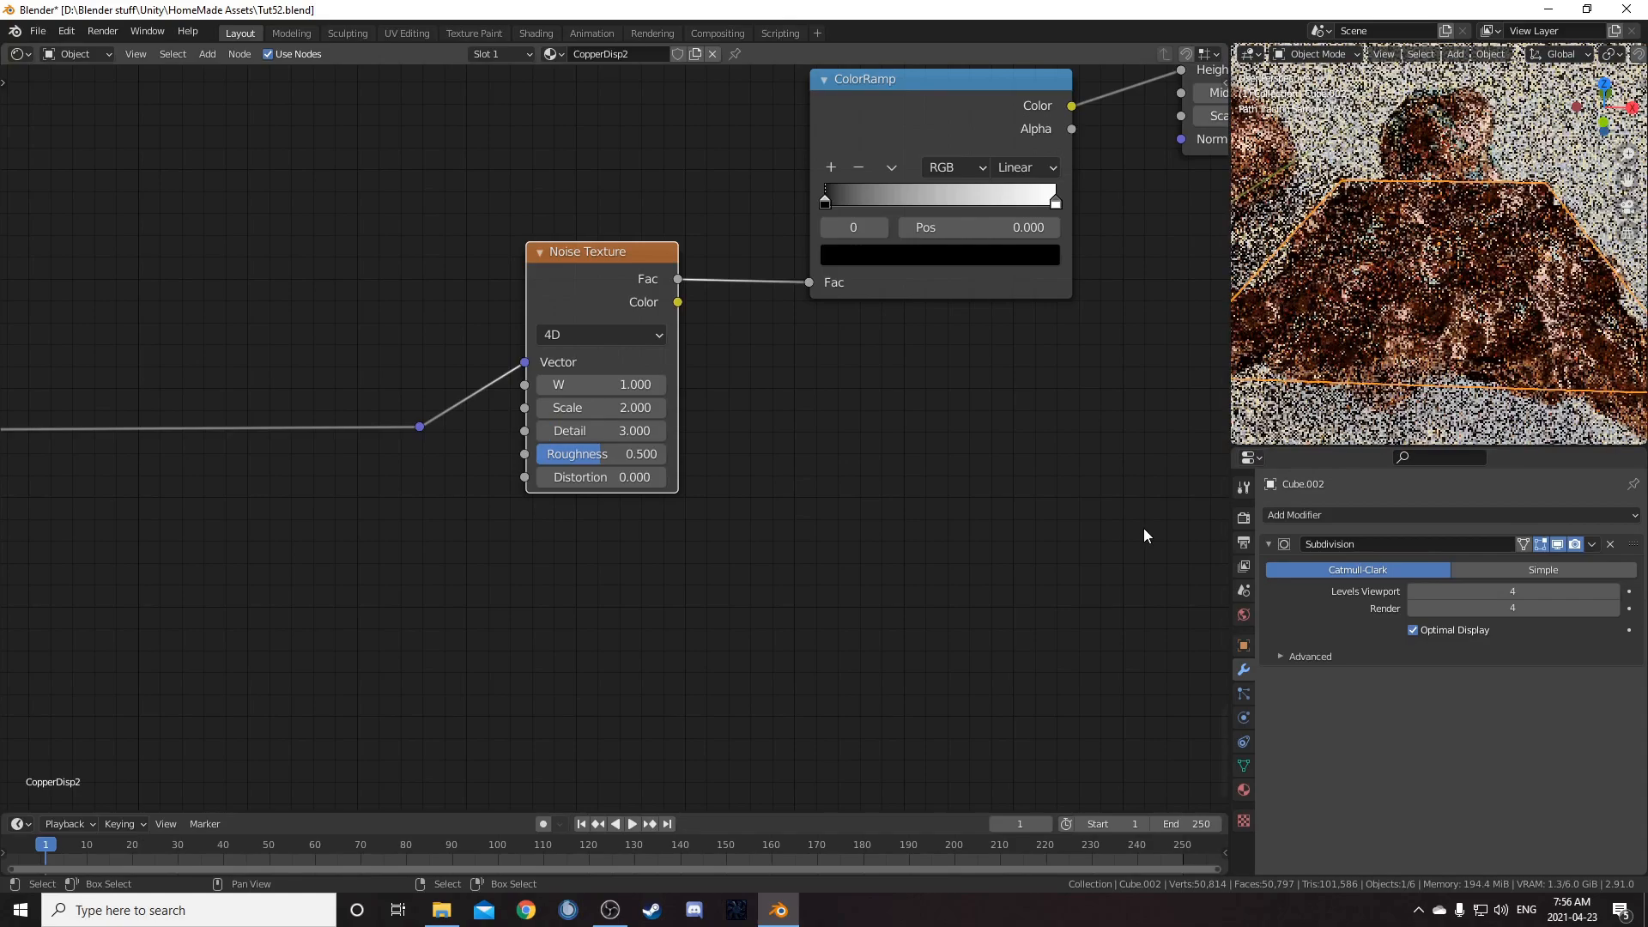
Step: Move the black stop of the displacement ColorRamp to position 0.27
scroll(604, 498, up, 2)
click(571, 390)
text(27)
key(Return)
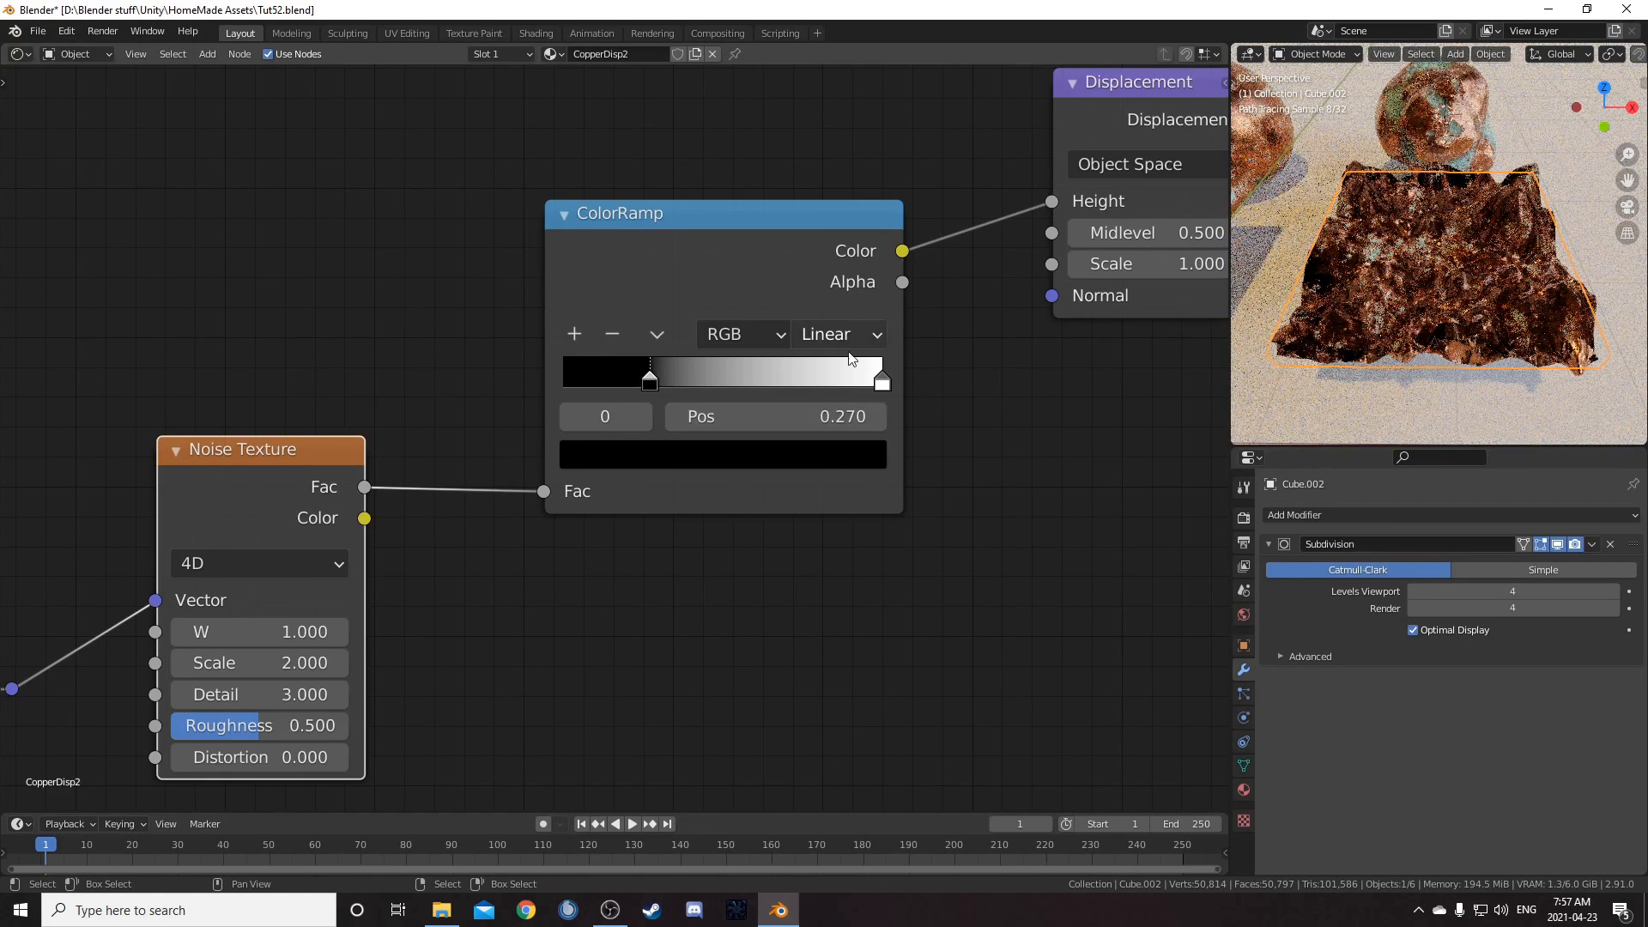
Step: Select the white stop of the displacement ColorRamp and open its color for editing
click(882, 380)
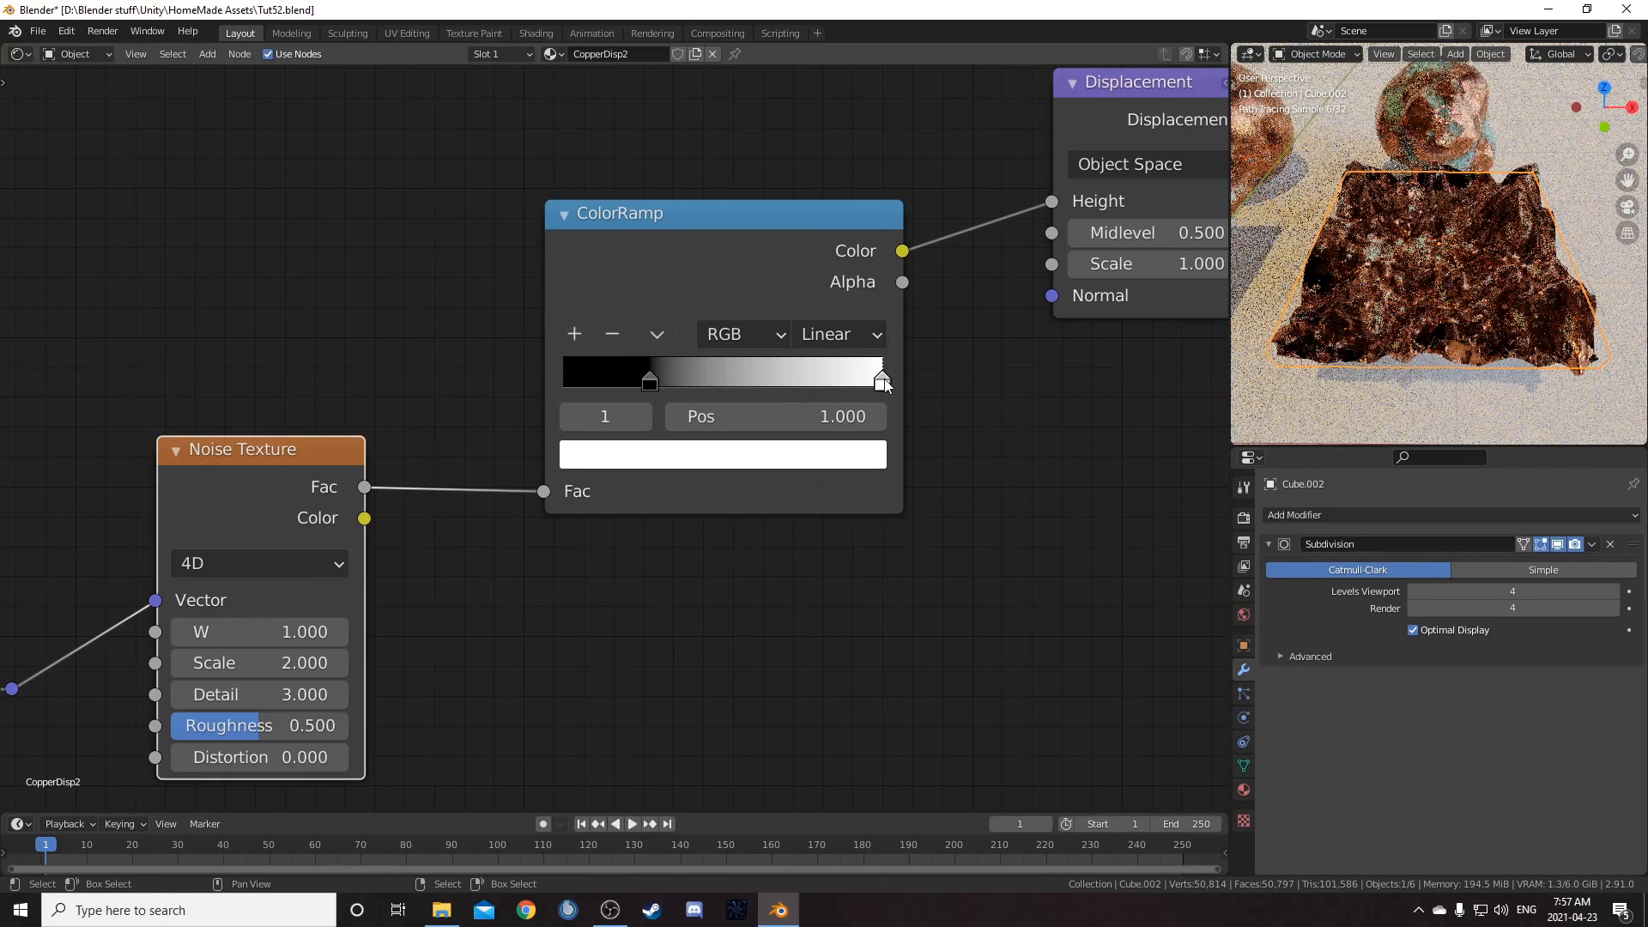
click(781, 455)
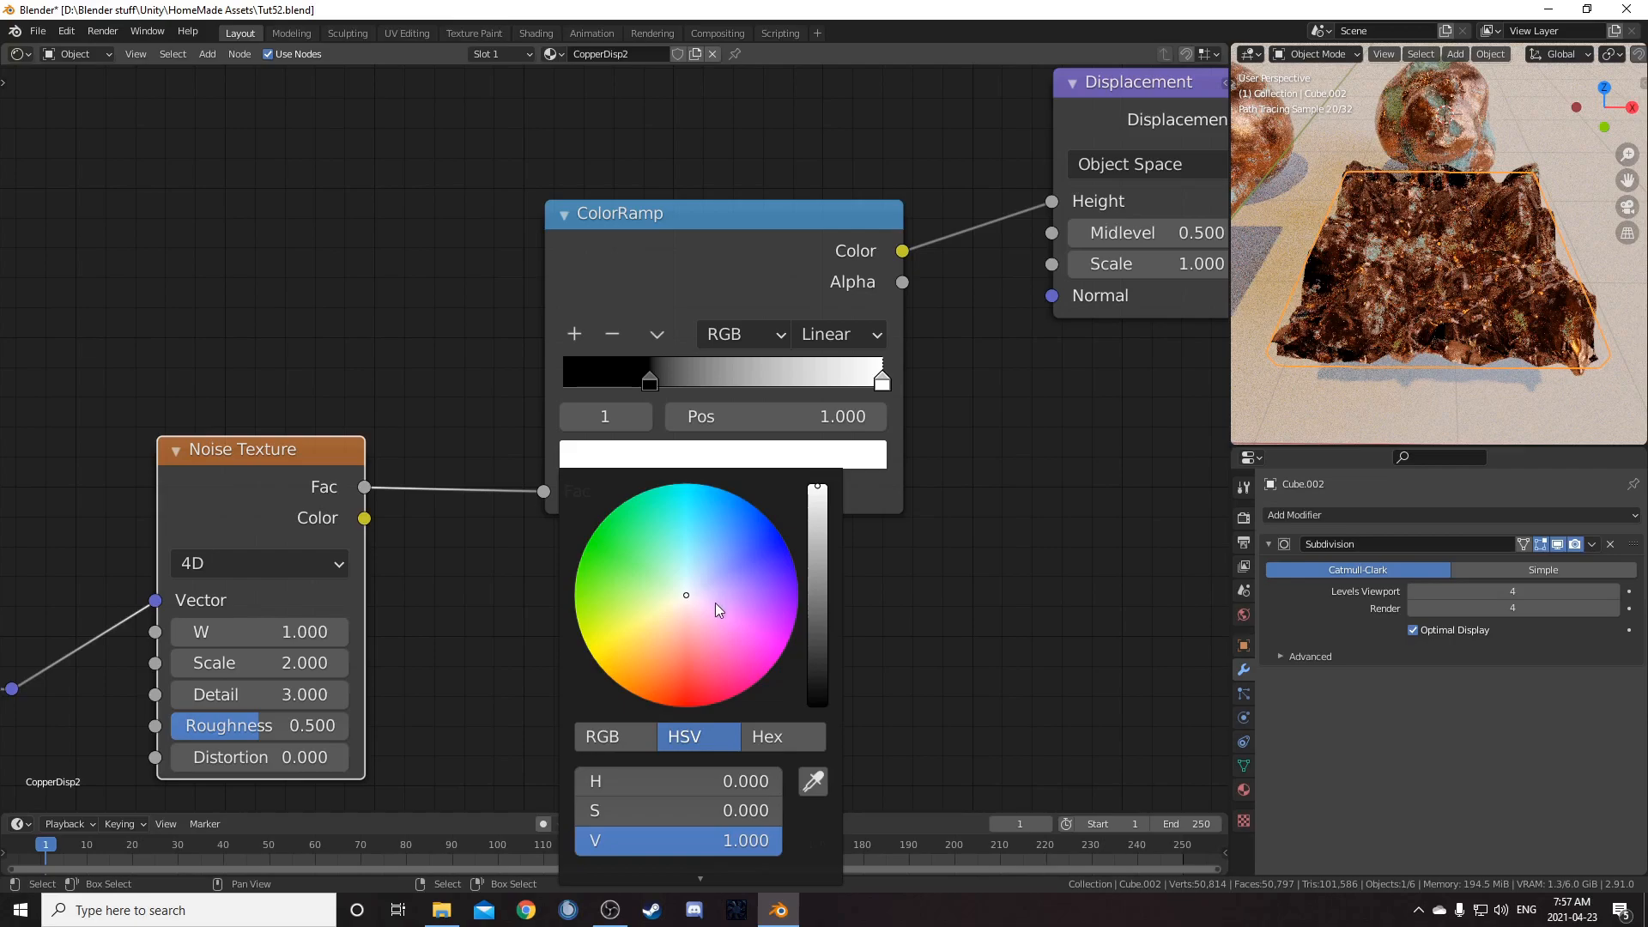
scroll(787, 506, down, 2)
click(703, 449)
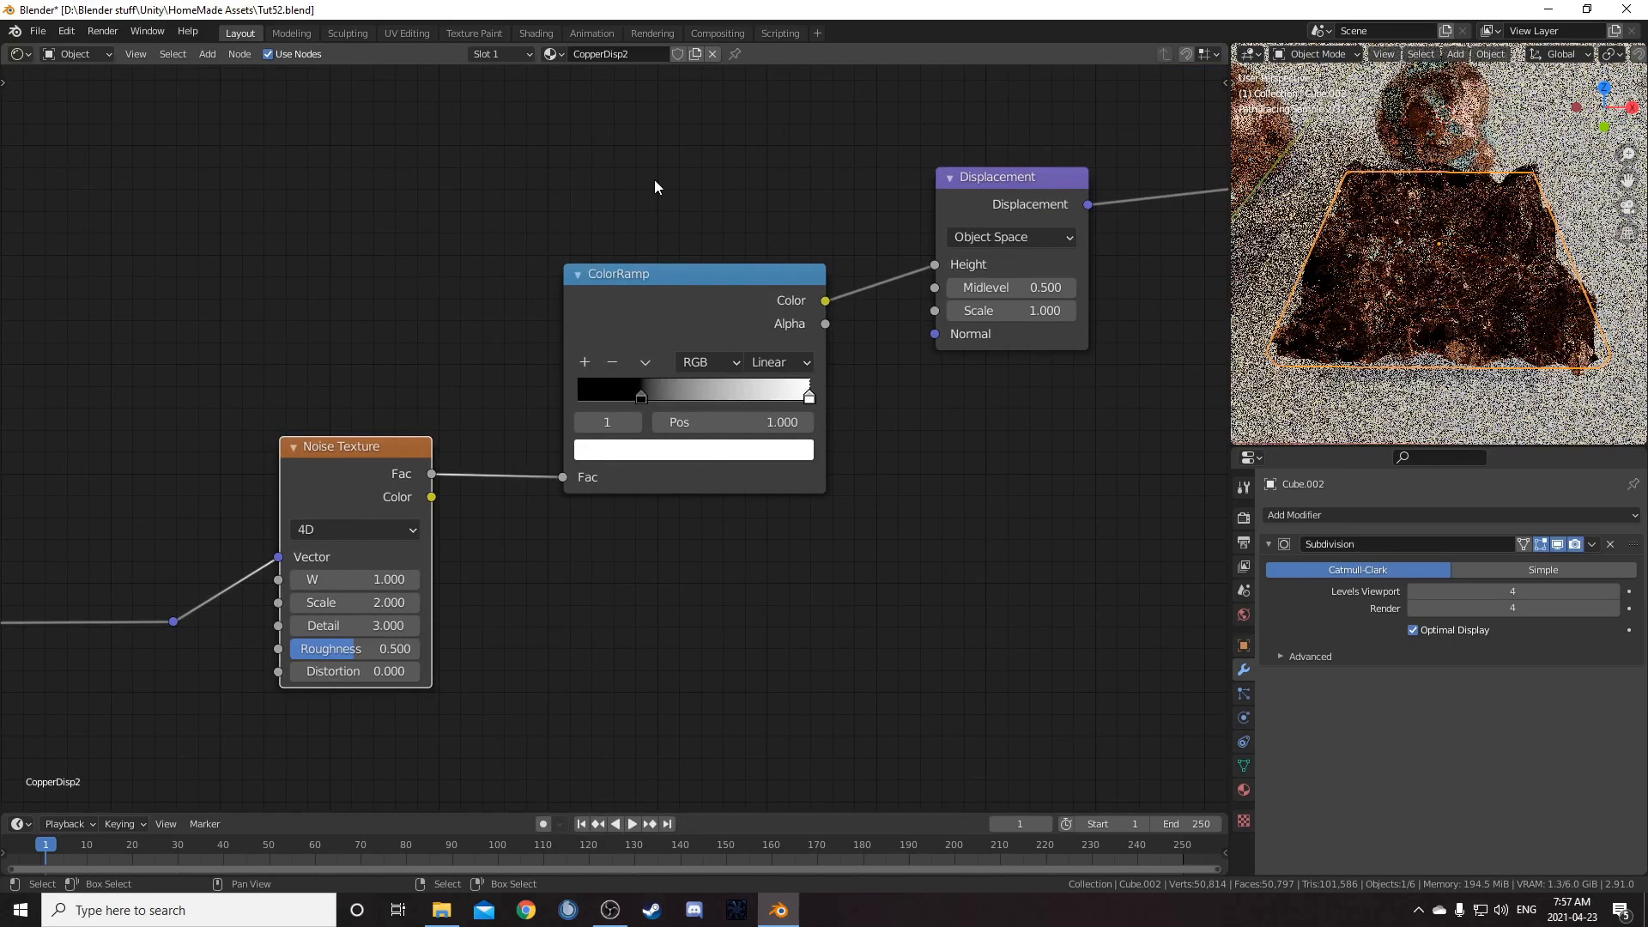
click(684, 452)
scroll(663, 233, down, 1)
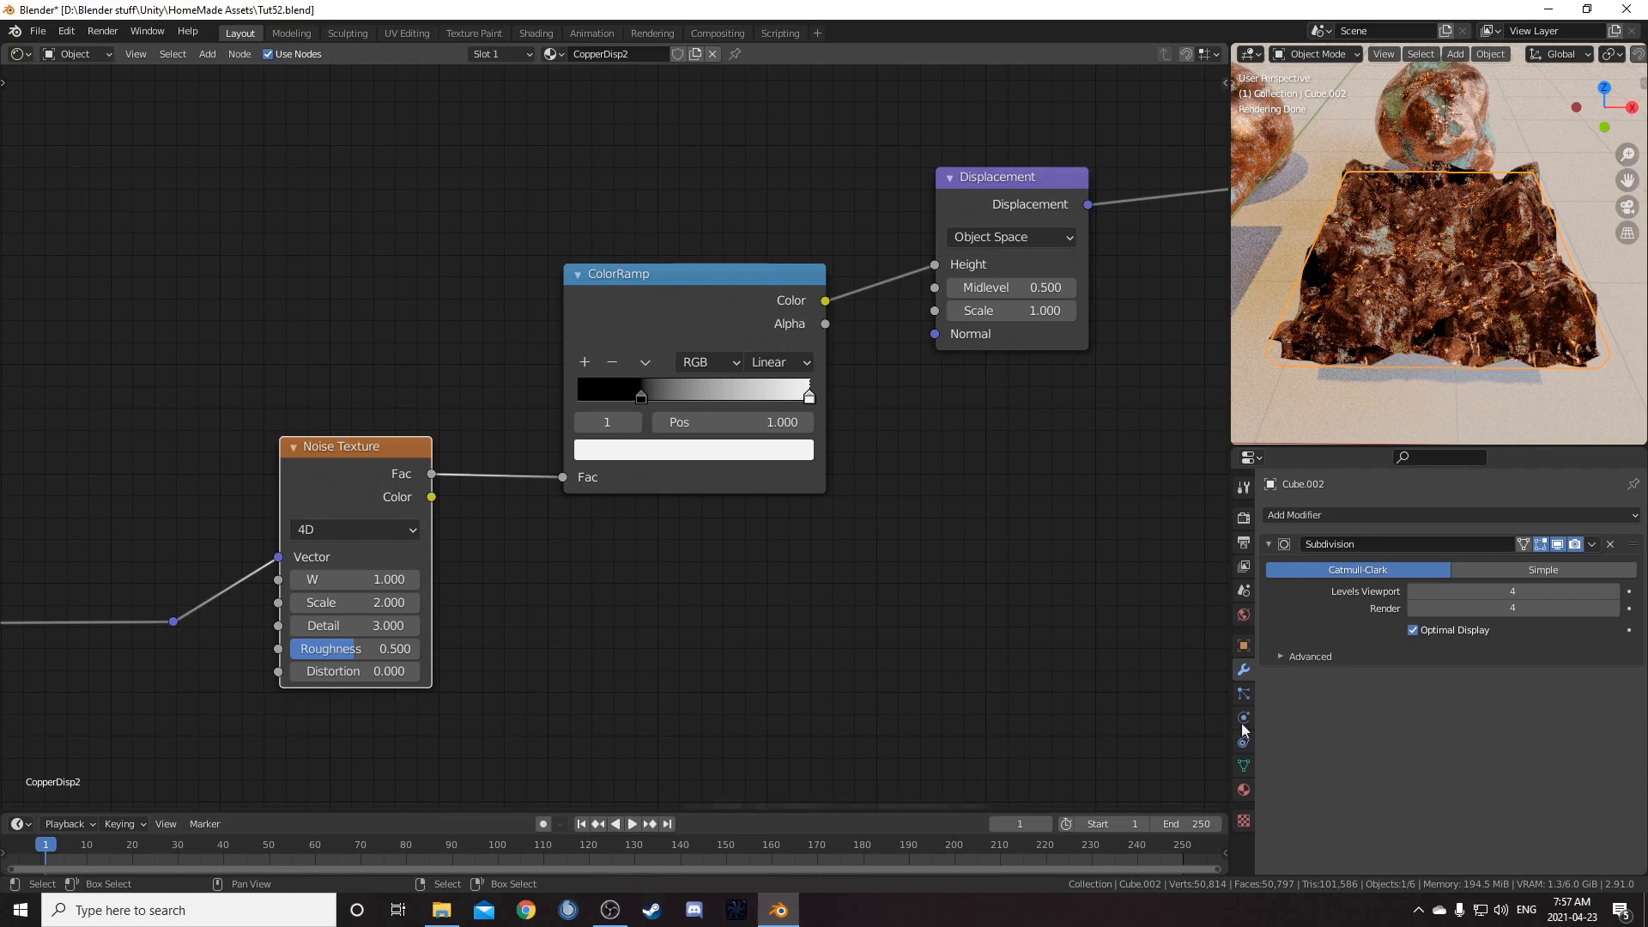
Step: Move the reroute point away from the displacement Noise Texture and insert a second Noise Texture on the link between them
scroll(1081, 258, down, 7)
middle_drag(841, 562, 1149, 540)
drag(819, 426, 878, 493)
key(g)
click(648, 513)
scroll(875, 513, up, 4)
middle_drag(904, 537, 754, 574)
key(shift+a)
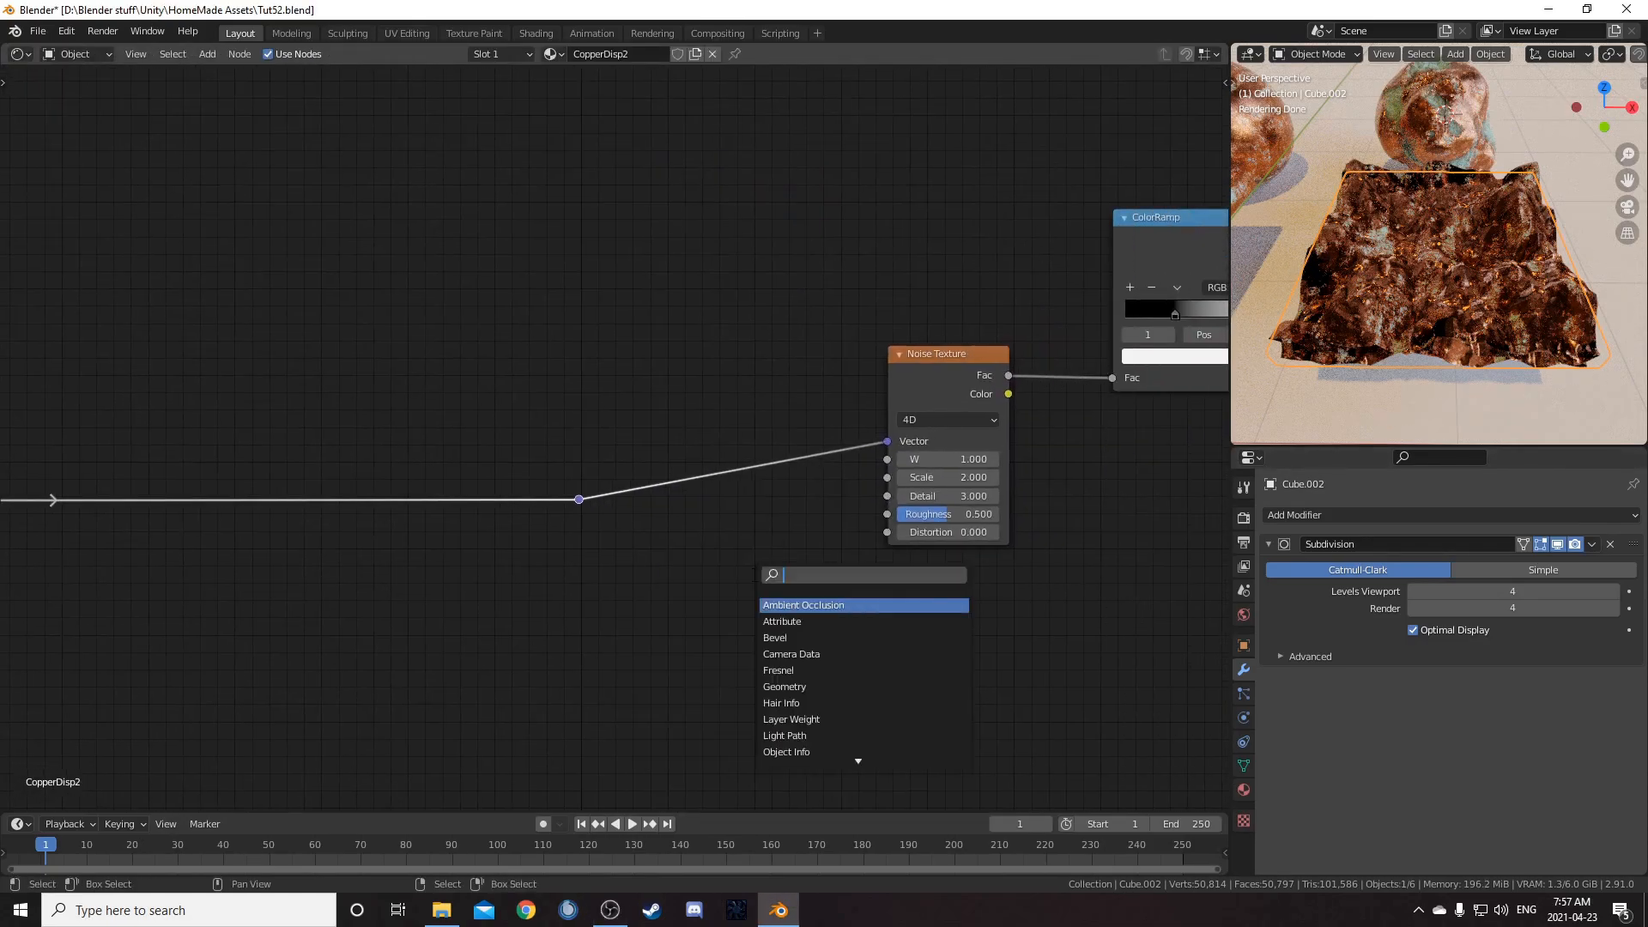
text(noise)
key(Return)
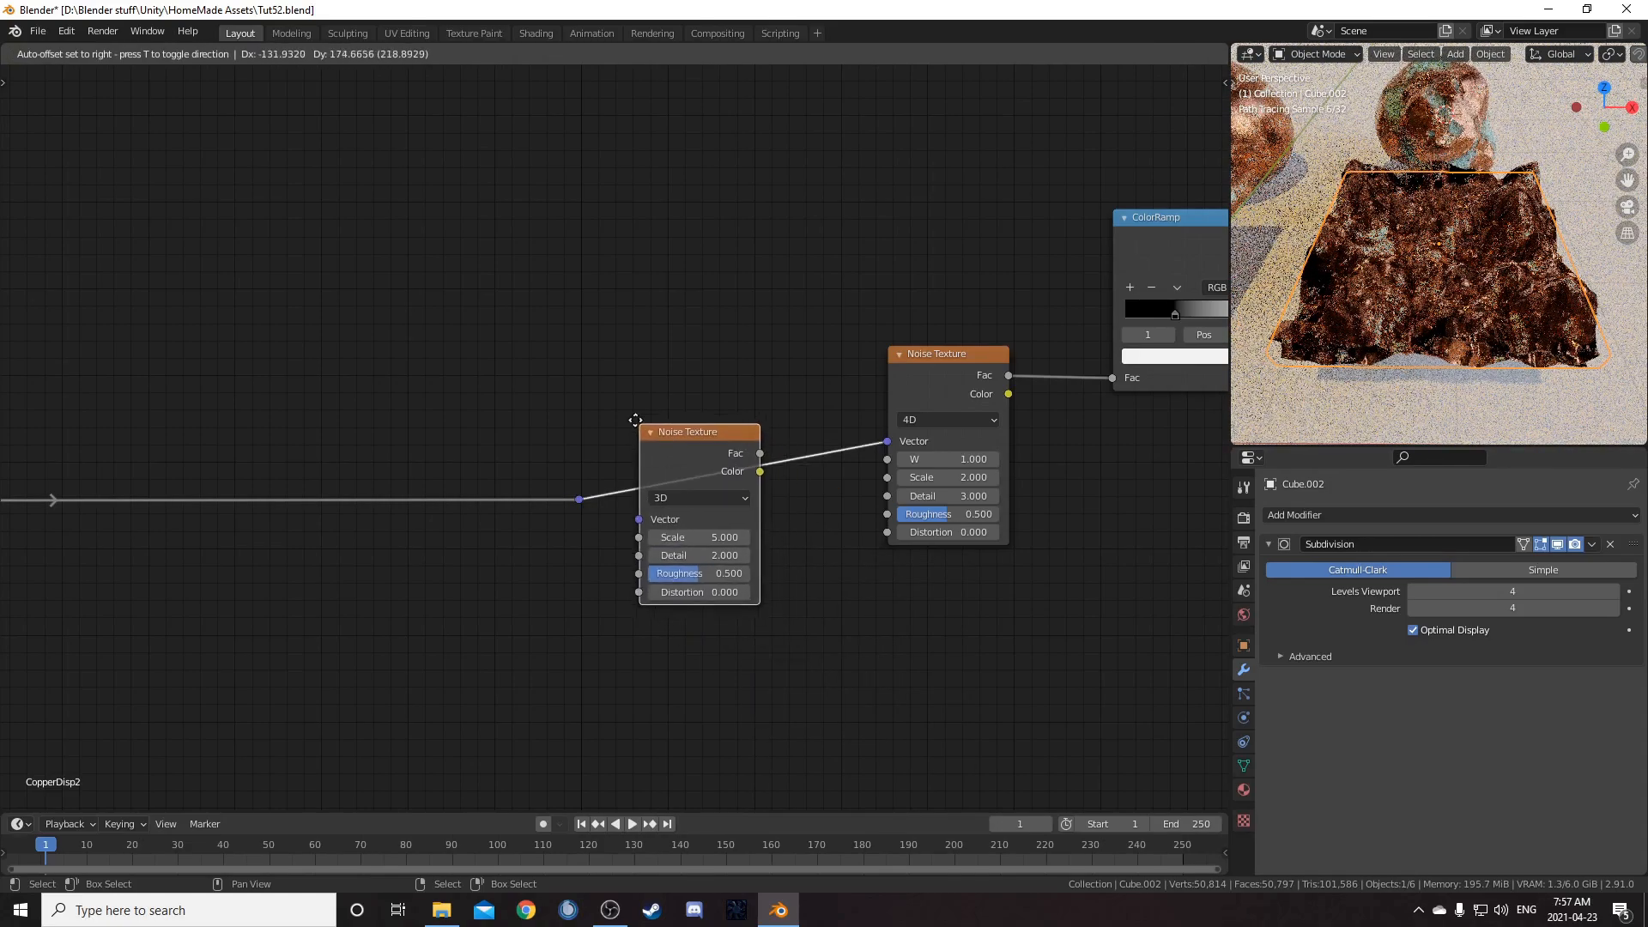
click(645, 383)
Step: Insert a Mix node between the two Noise Textures and link the reroute point to its Color2 input
key(shift+a)
text(mix)
key(Return)
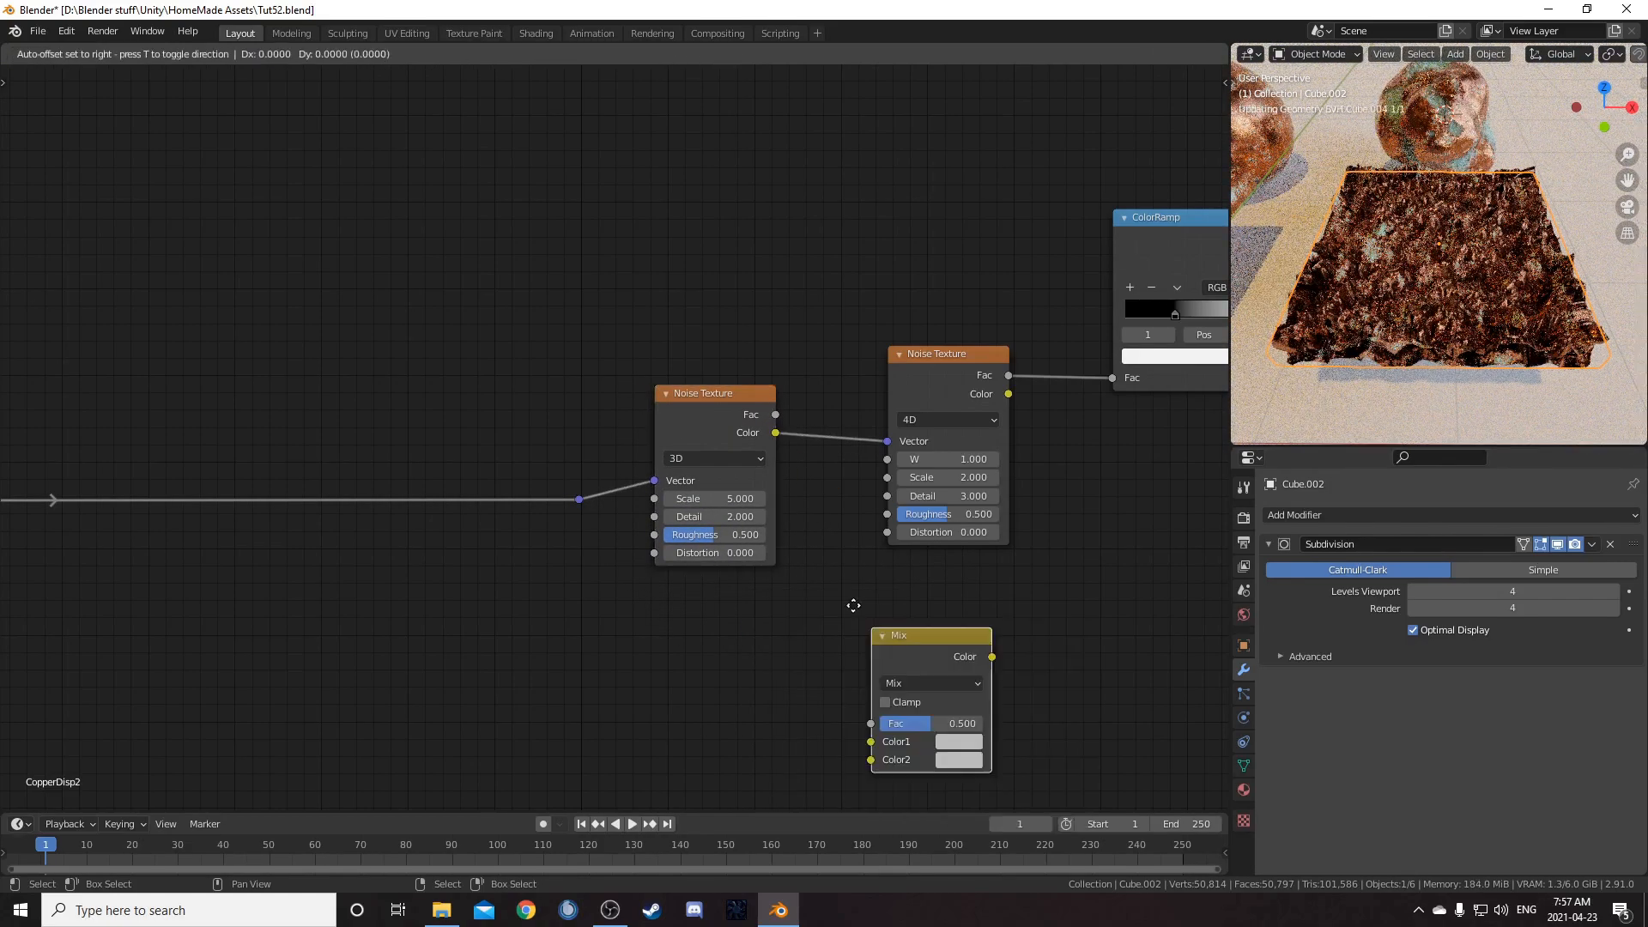
click(785, 370)
drag(745, 393, 760, 298)
middle_drag(1141, 544, 1026, 502)
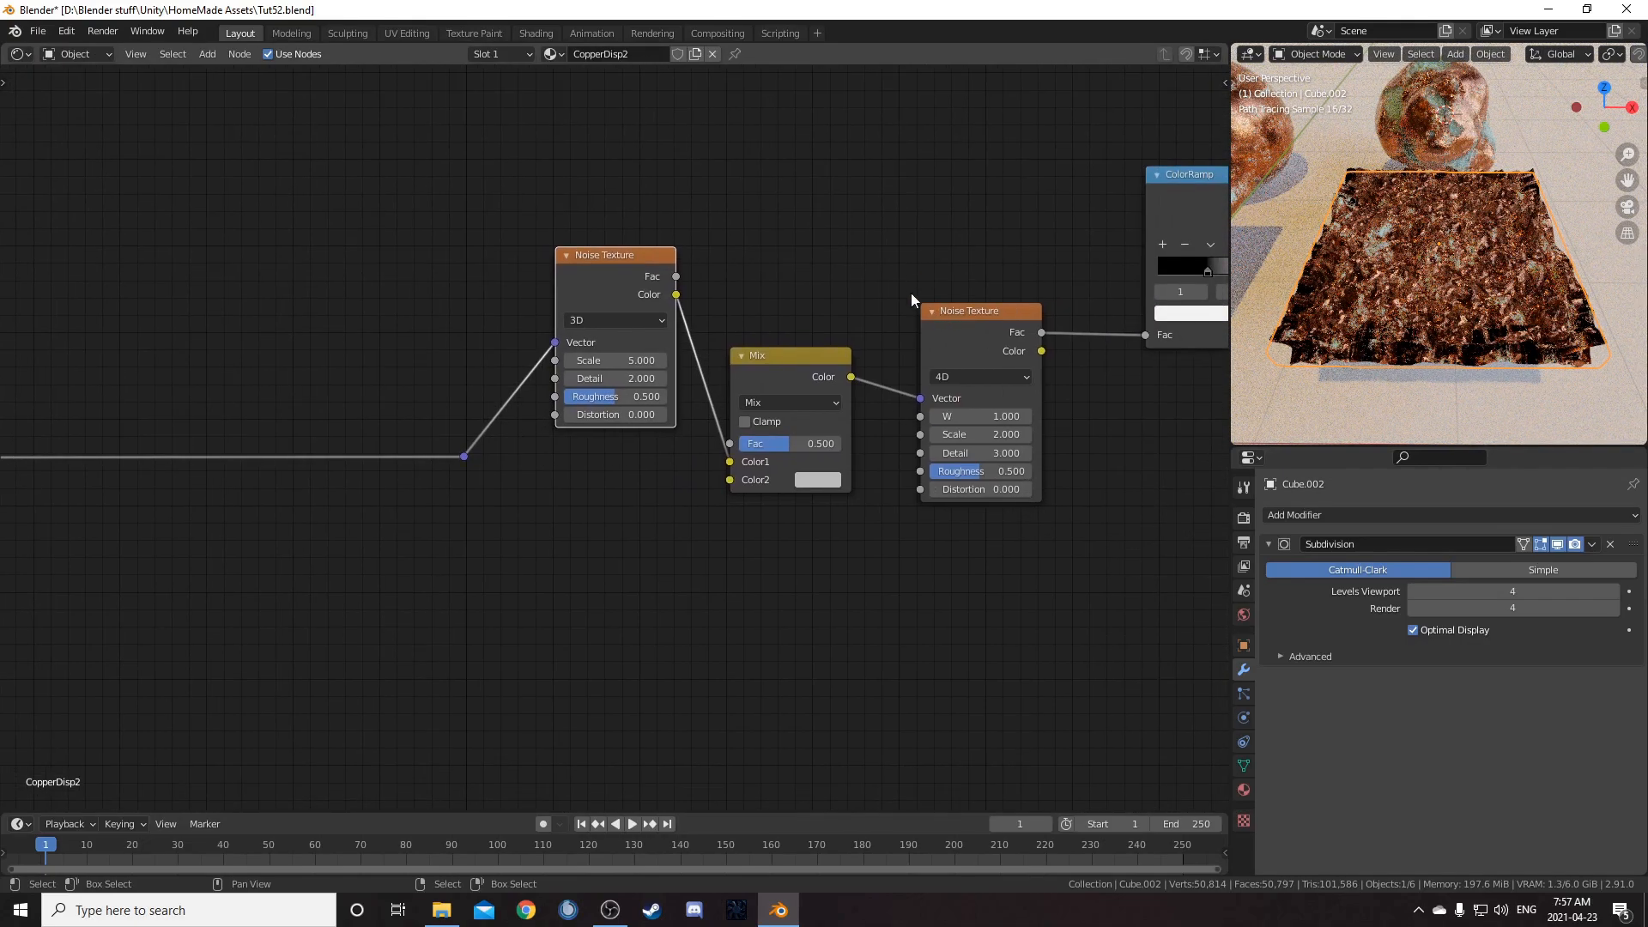
drag(465, 456, 738, 480)
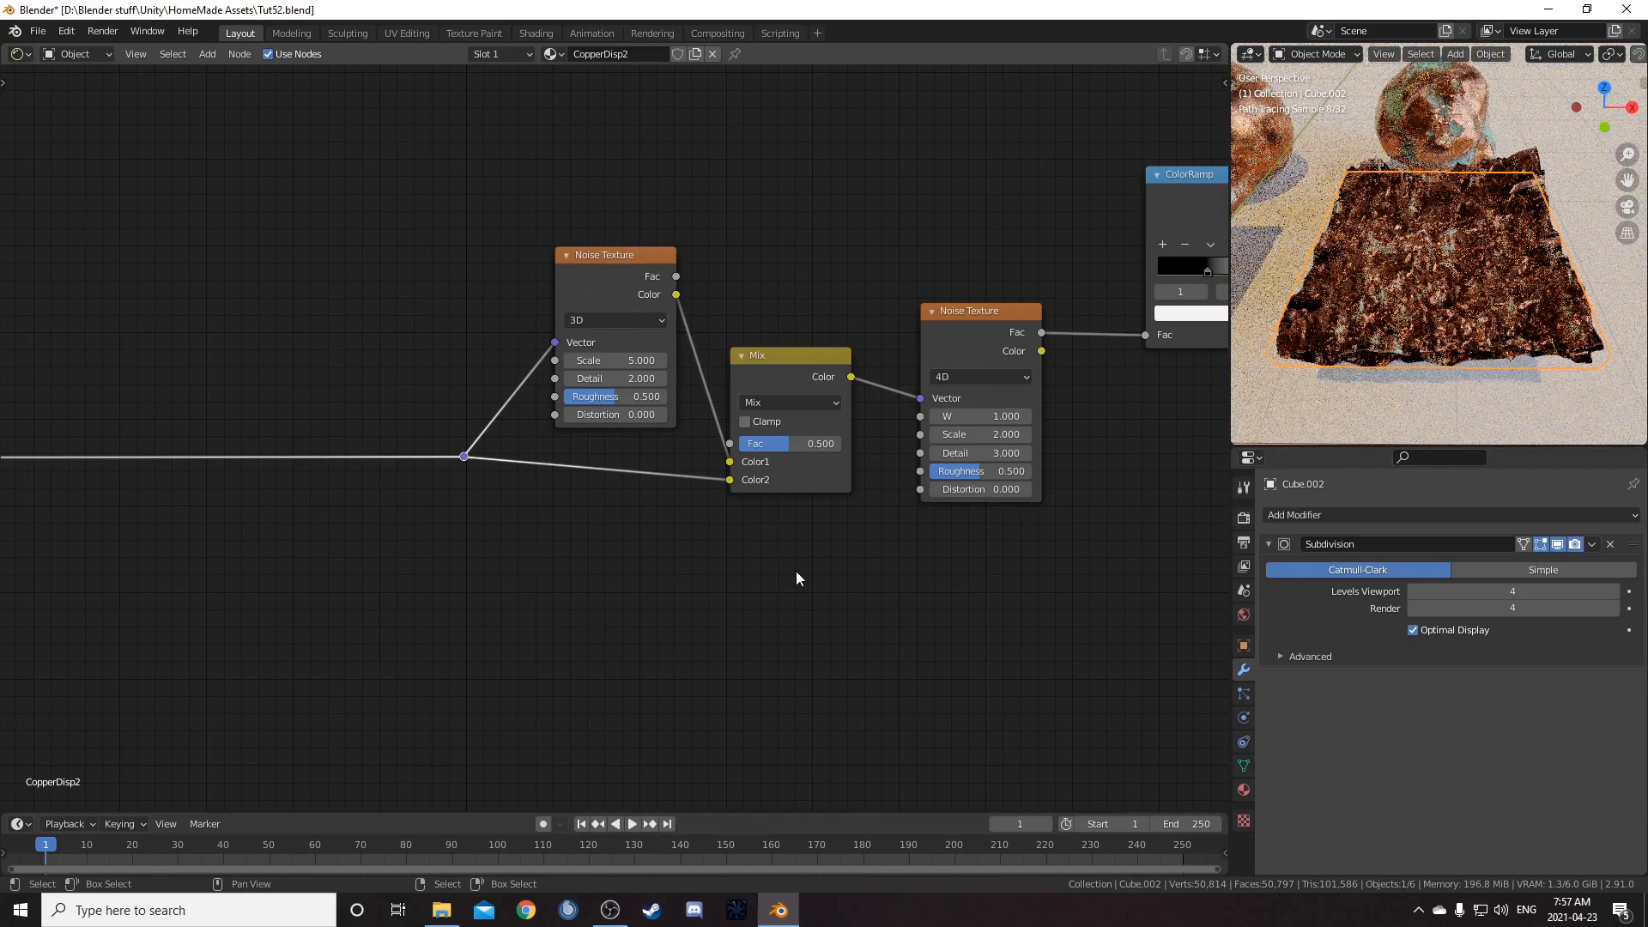
Step: Switch the new Noise Texture to 4D with Scale 10 and Detail 4
click(598, 315)
click(605, 397)
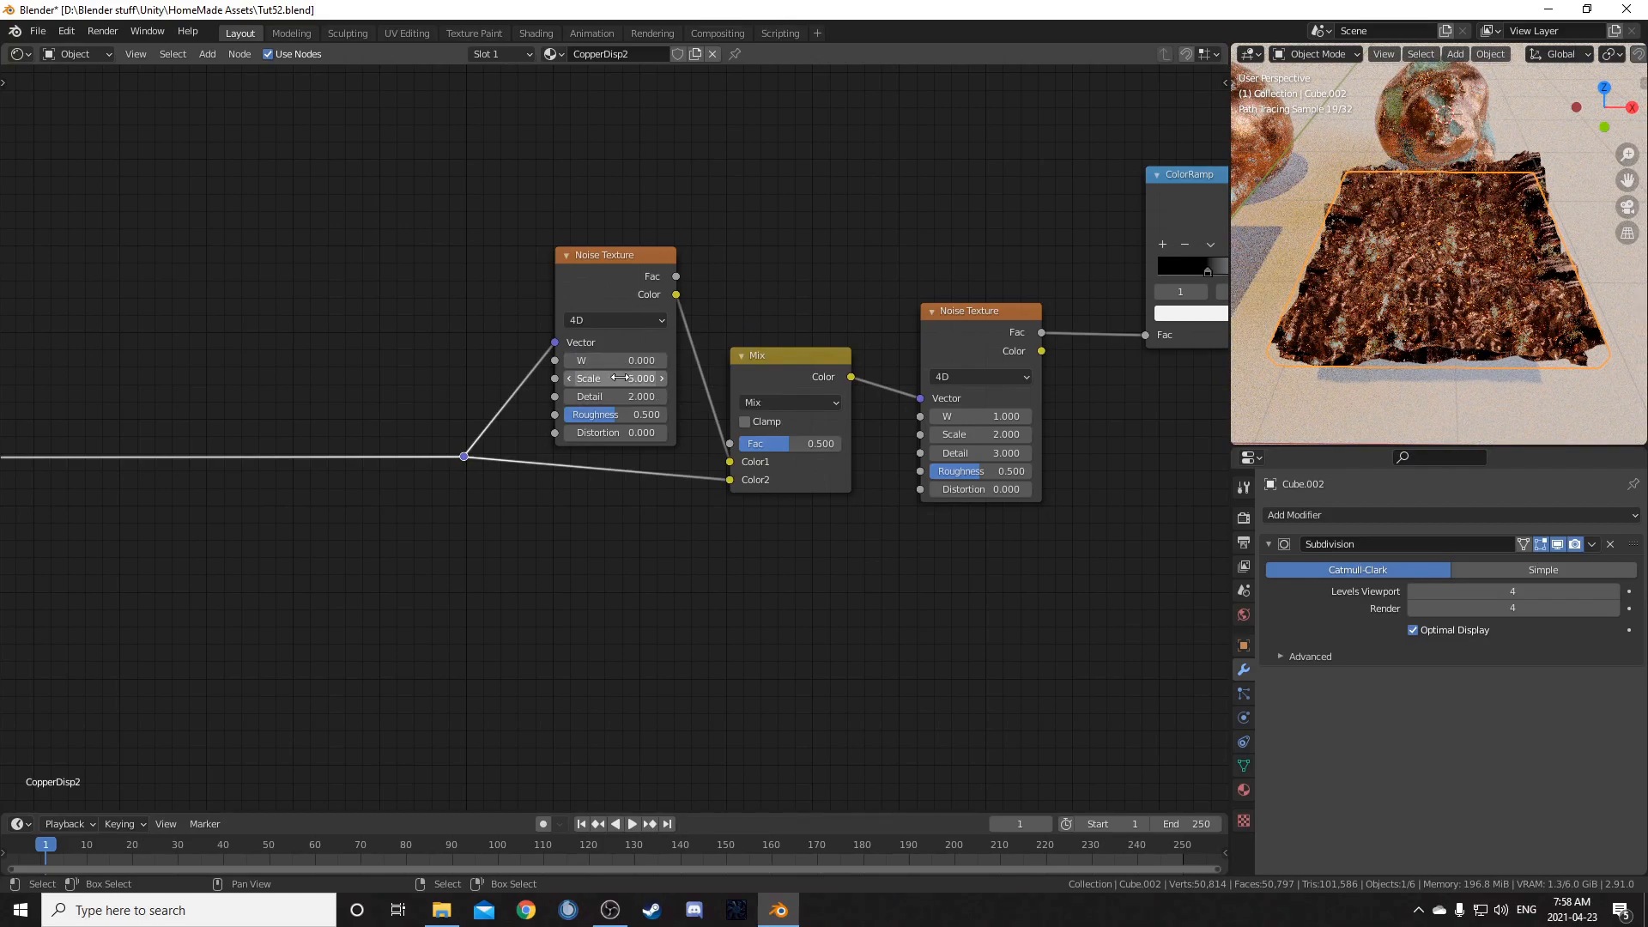
click(616, 377)
key(Tab)
text(4)
key(Return)
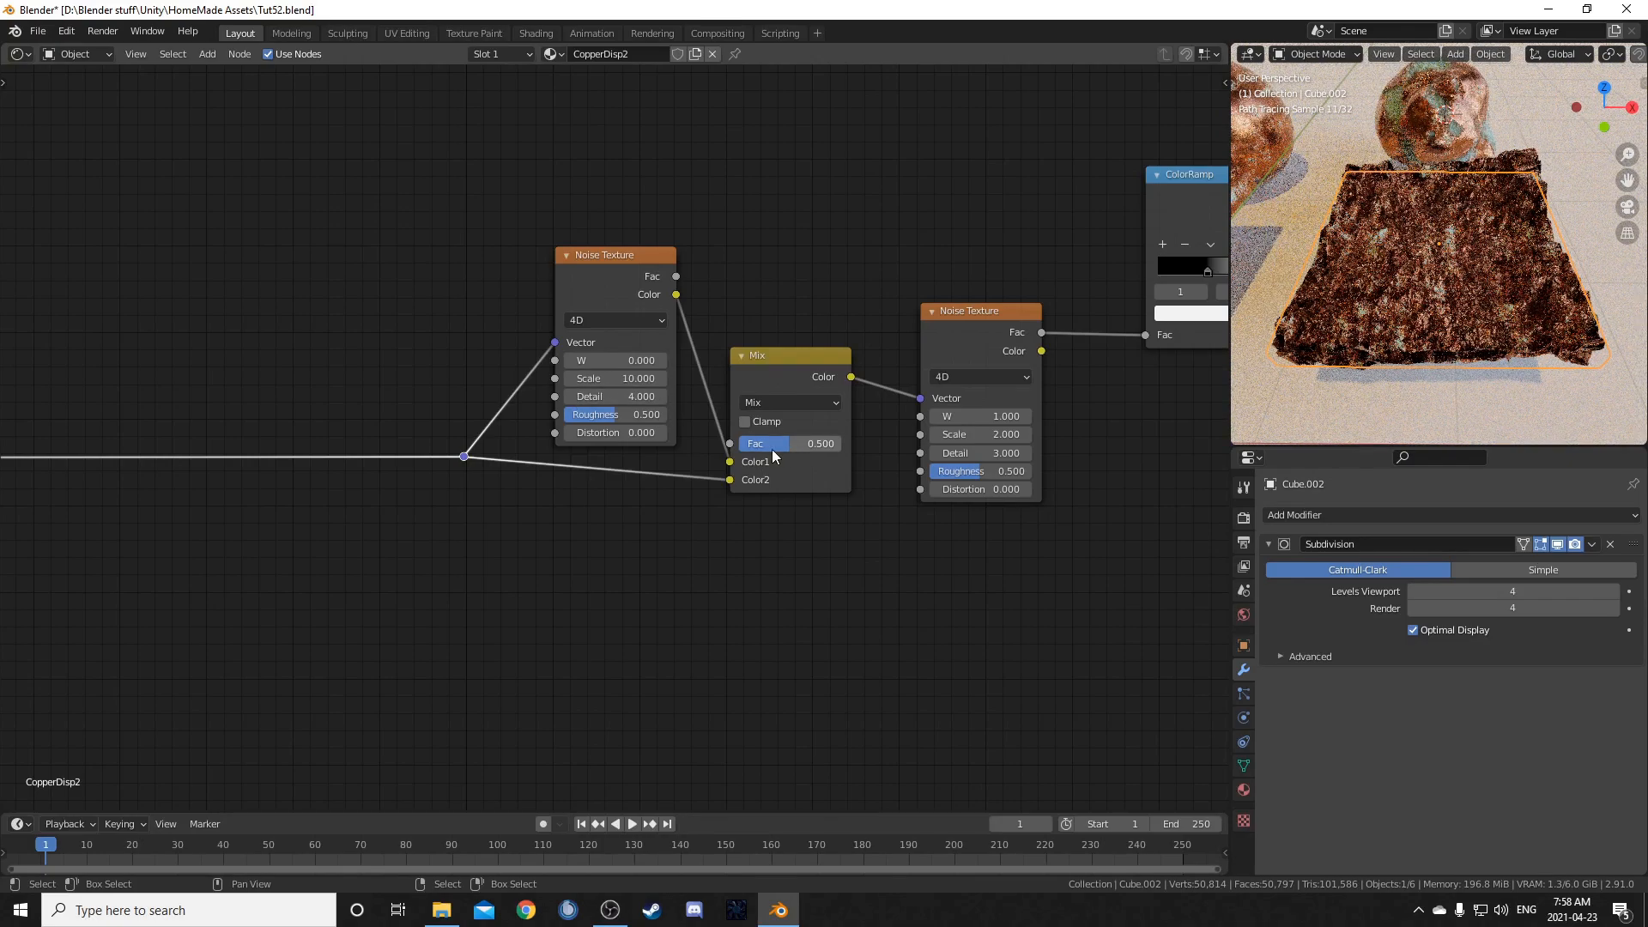
Step: Set the Mix node's Fac to 0.6
click(809, 446)
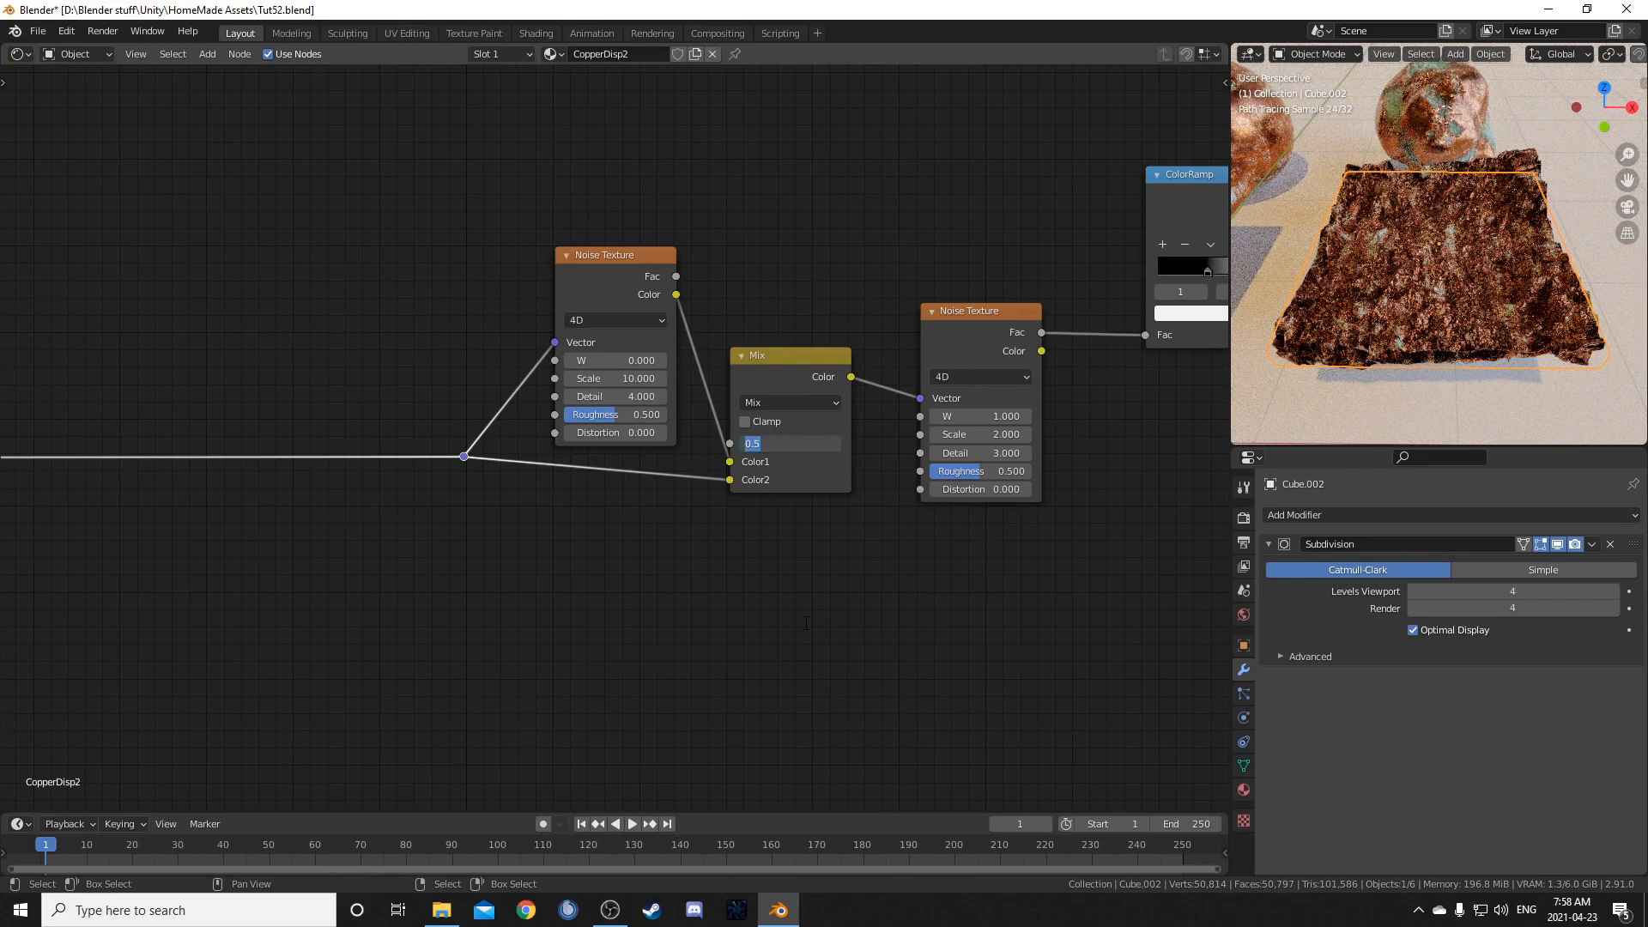
text(.6)
key(Return)
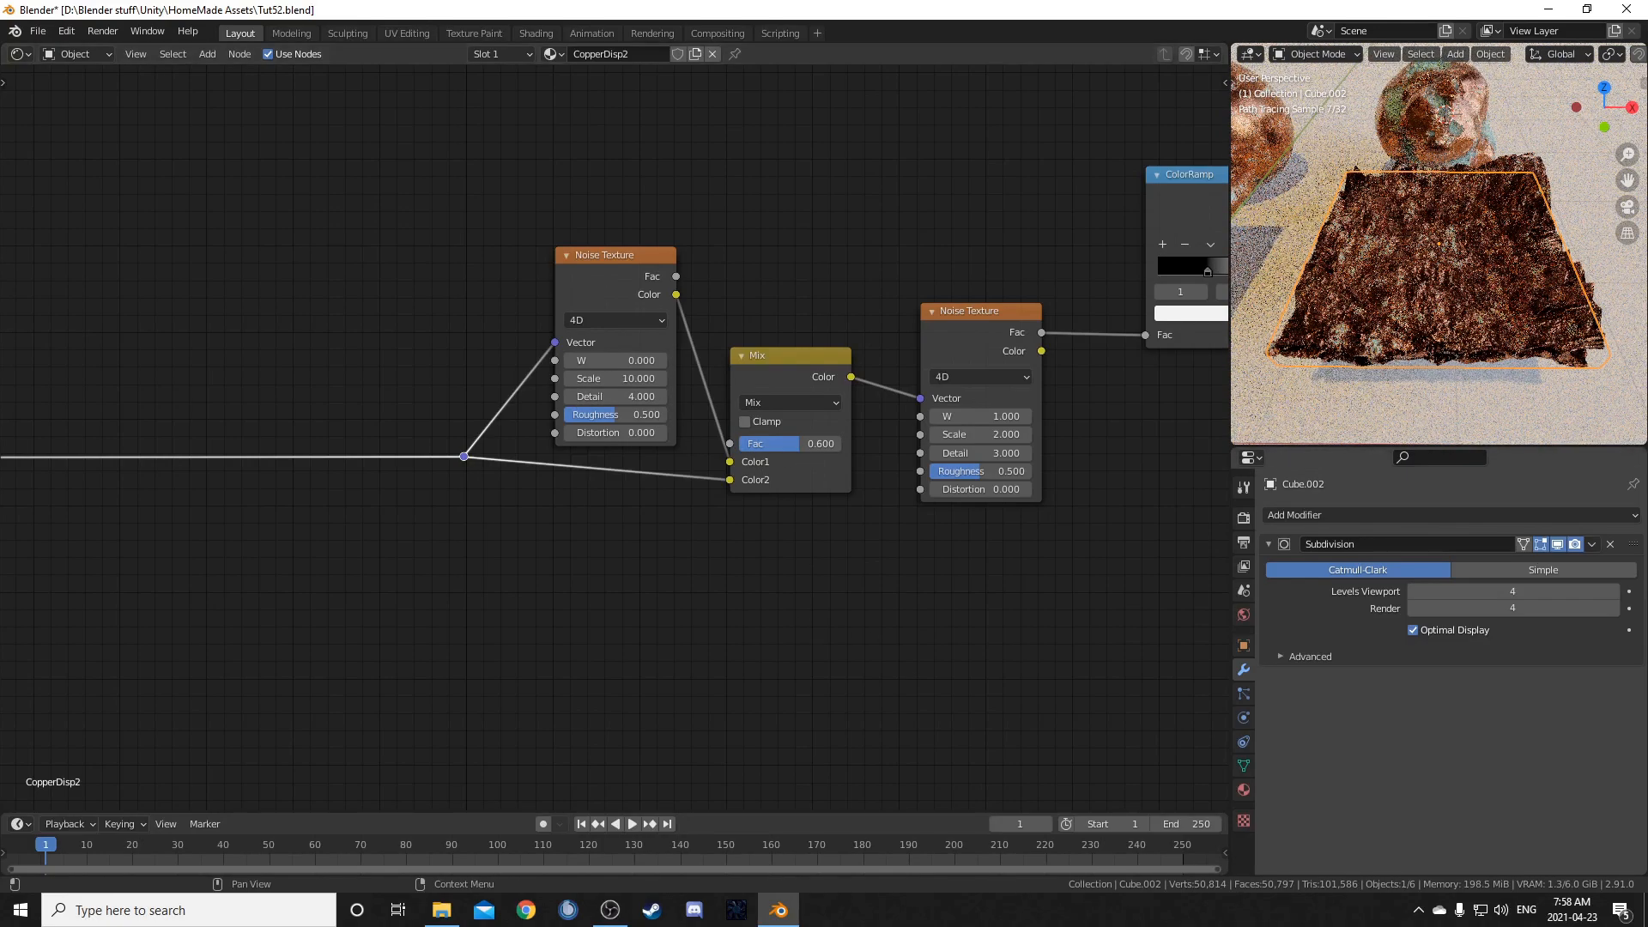
scroll(370, 386, down, 4)
middle_drag(678, 428, 634, 485)
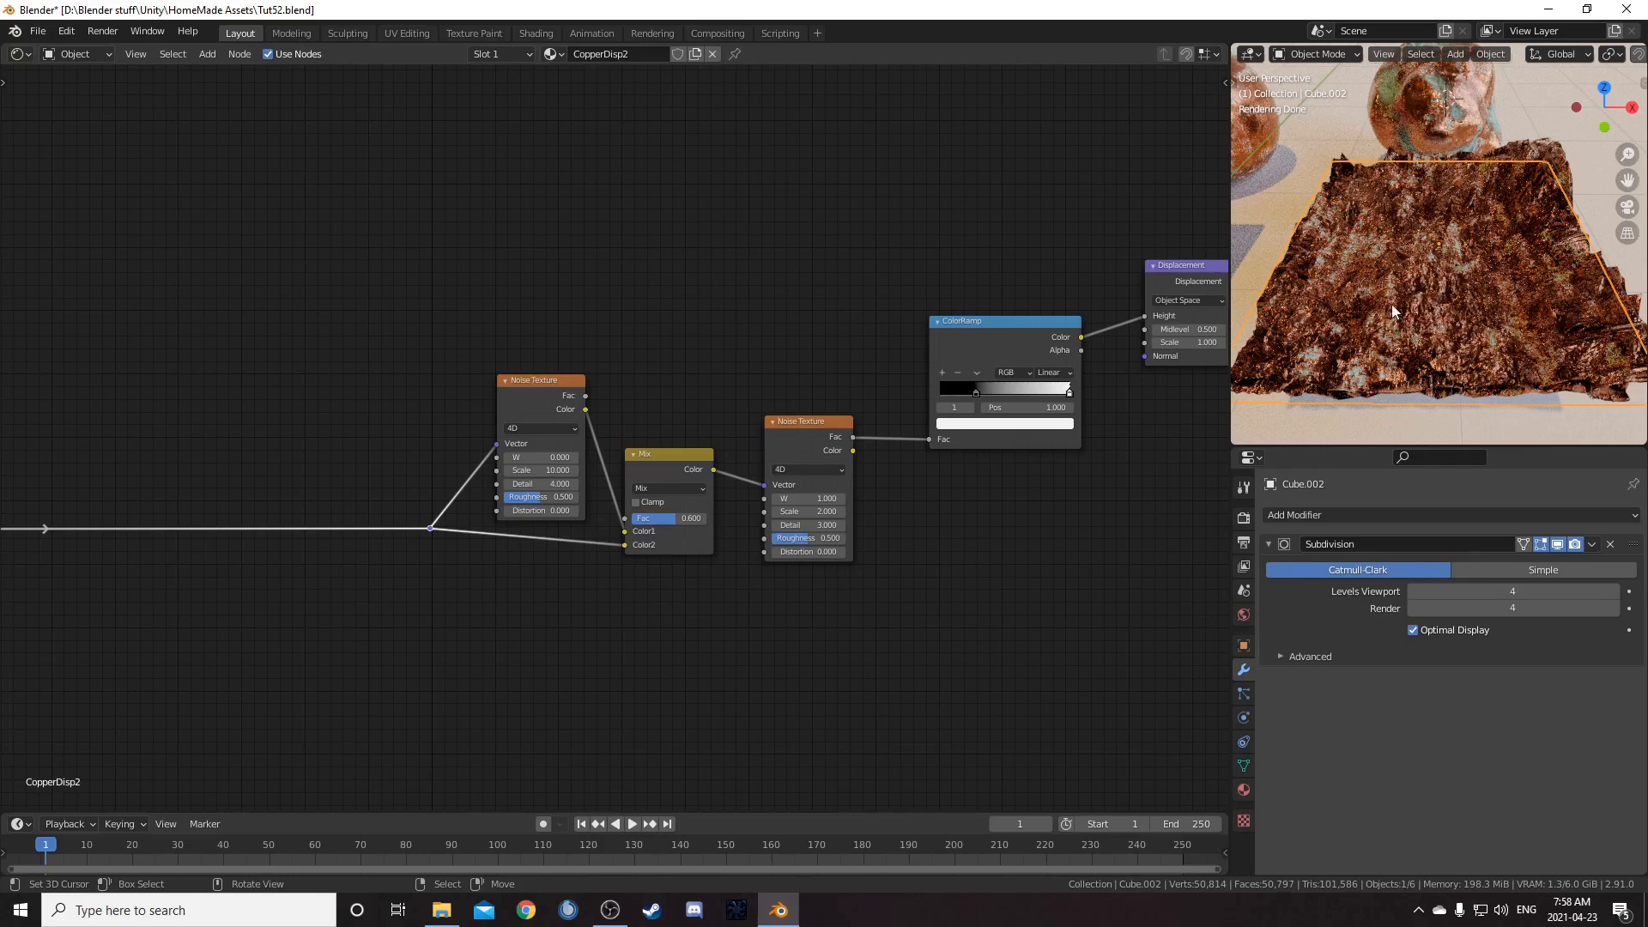
Step: Duplicate the Scale 10 Noise Texture with its reroute link kept and place the copy above the displacement chain
middle_drag(637, 465, 572, 586)
scroll(712, 501, down, 2)
mouse_move(408, 505)
mouse_down()
mouse_move(411, 485)
mouse_move(406, 501)
mouse_up()
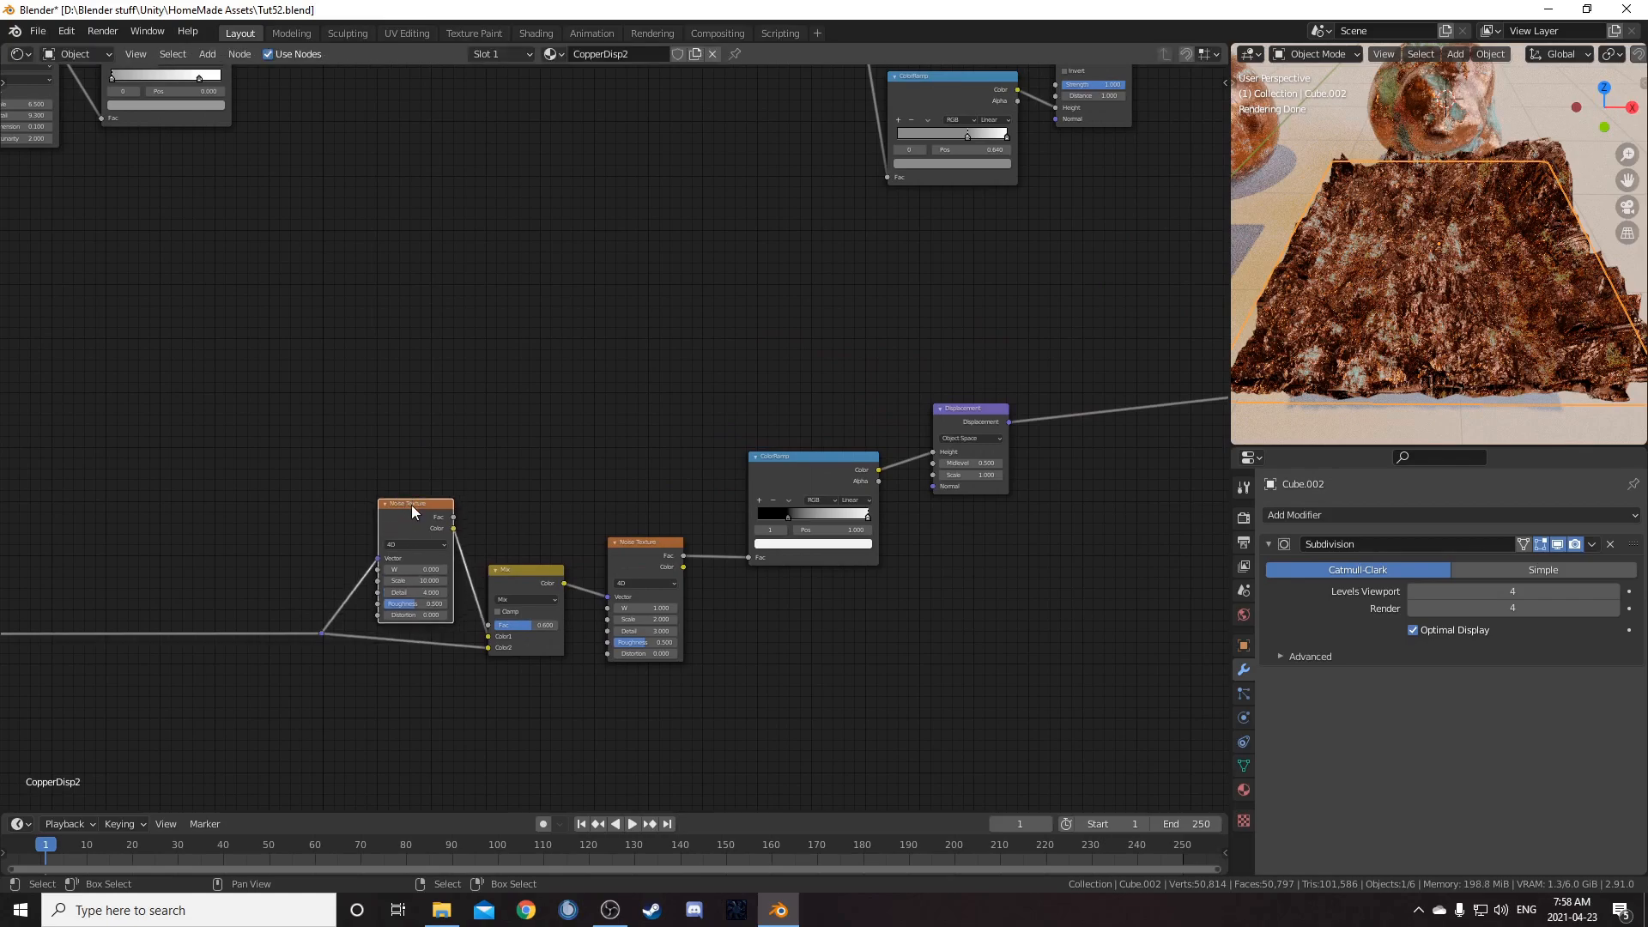
key(shift+d)
click(415, 451)
scroll(415, 447, up, 3)
middle_drag(476, 527, 572, 394)
middle_drag(557, 249, 490, 427)
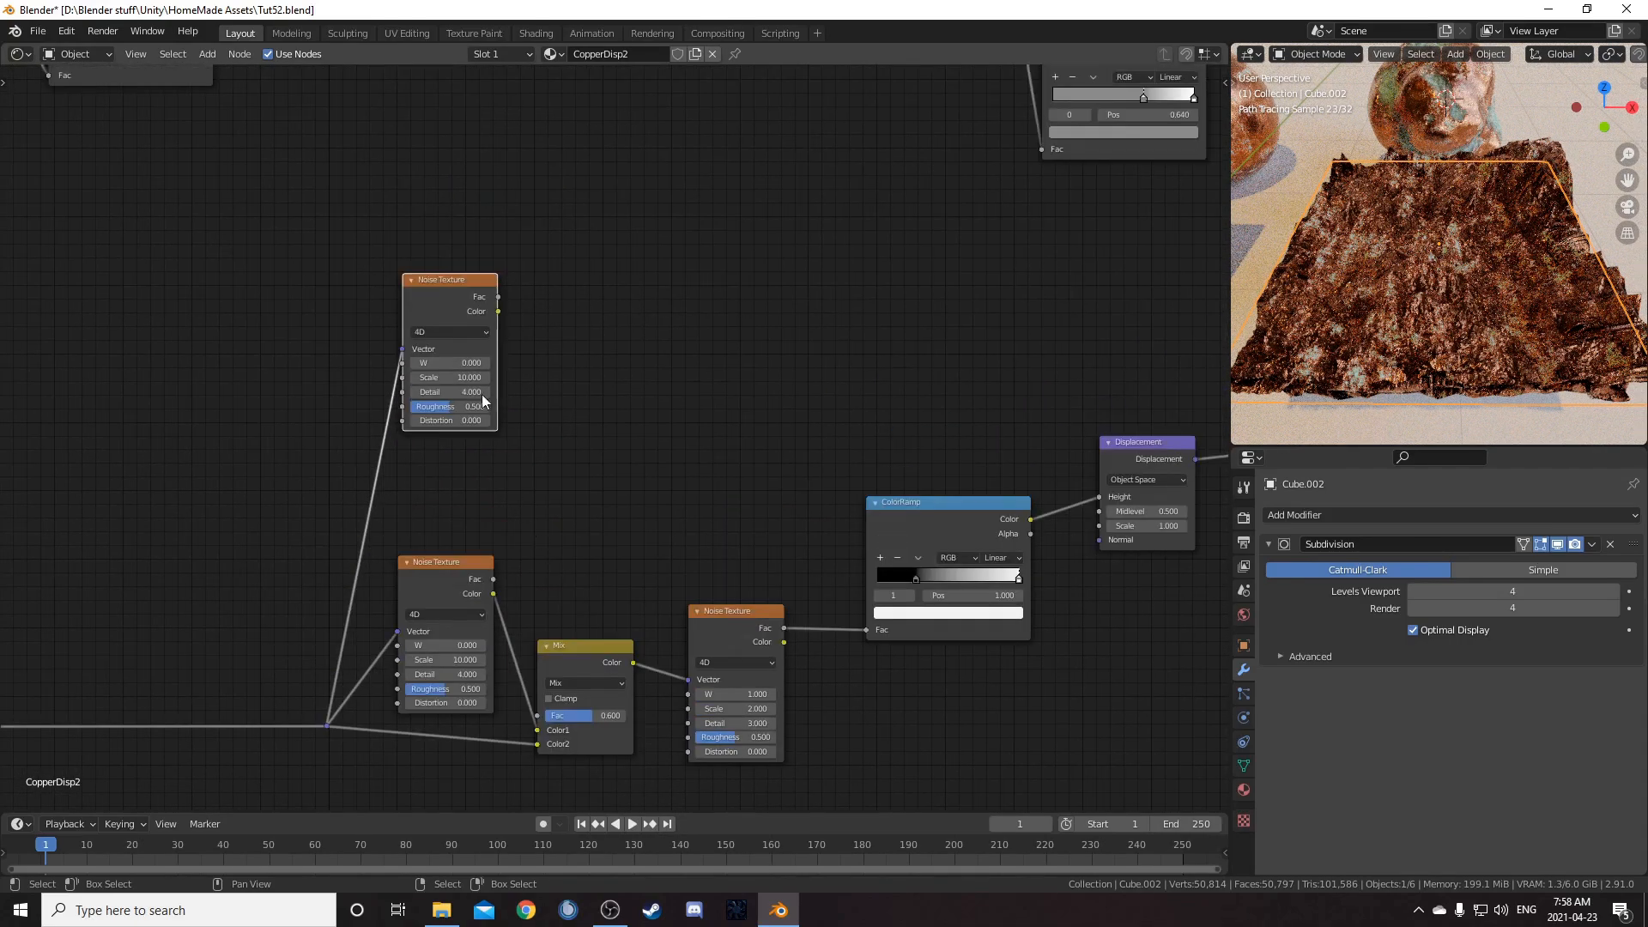
drag(465, 306, 466, 292)
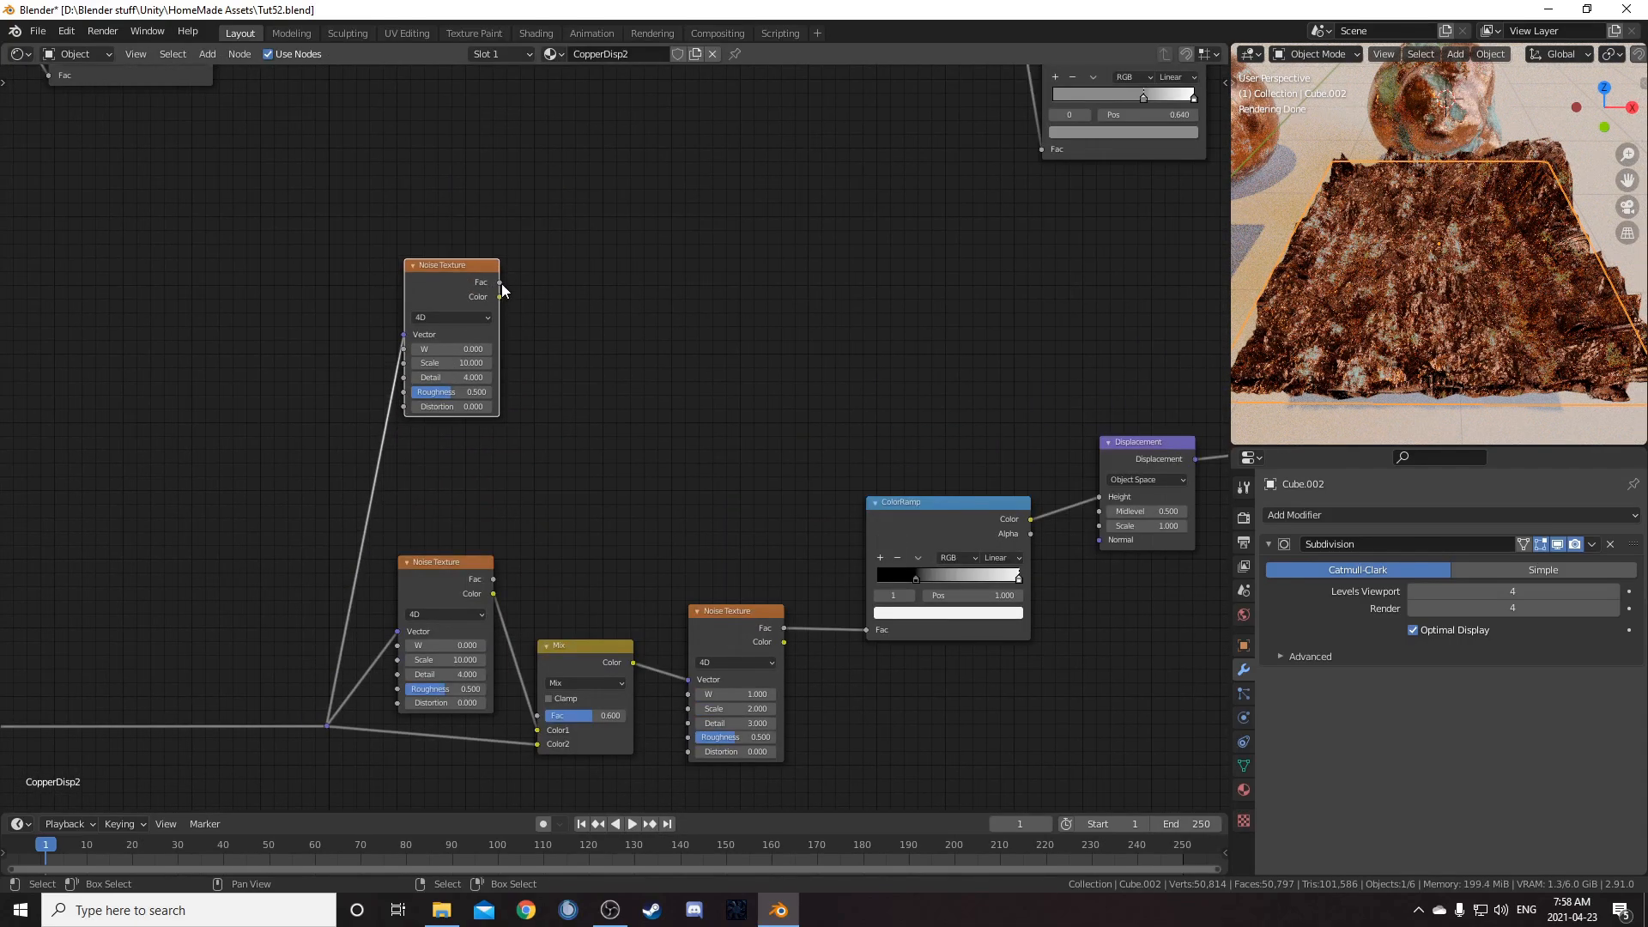
Step: Preview the duplicated Noise Texture on the plate and insert a ColorRamp after its Fac output
ctrl+shift+click(447, 273)
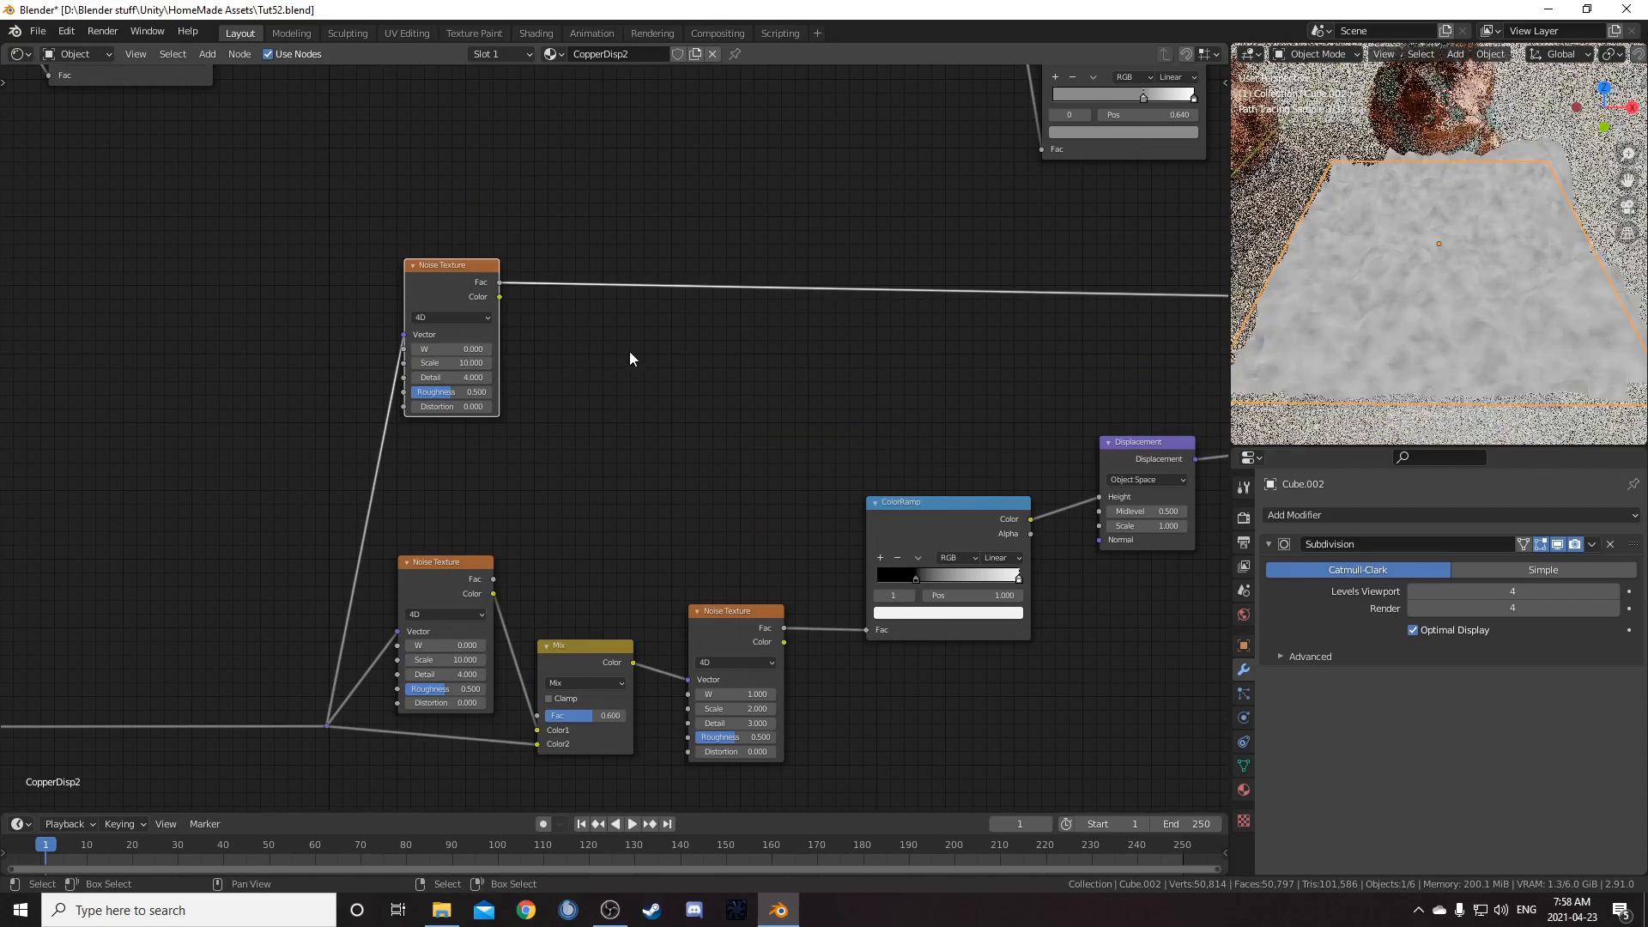
key(shift+a)
click(647, 378)
text(color ramp)
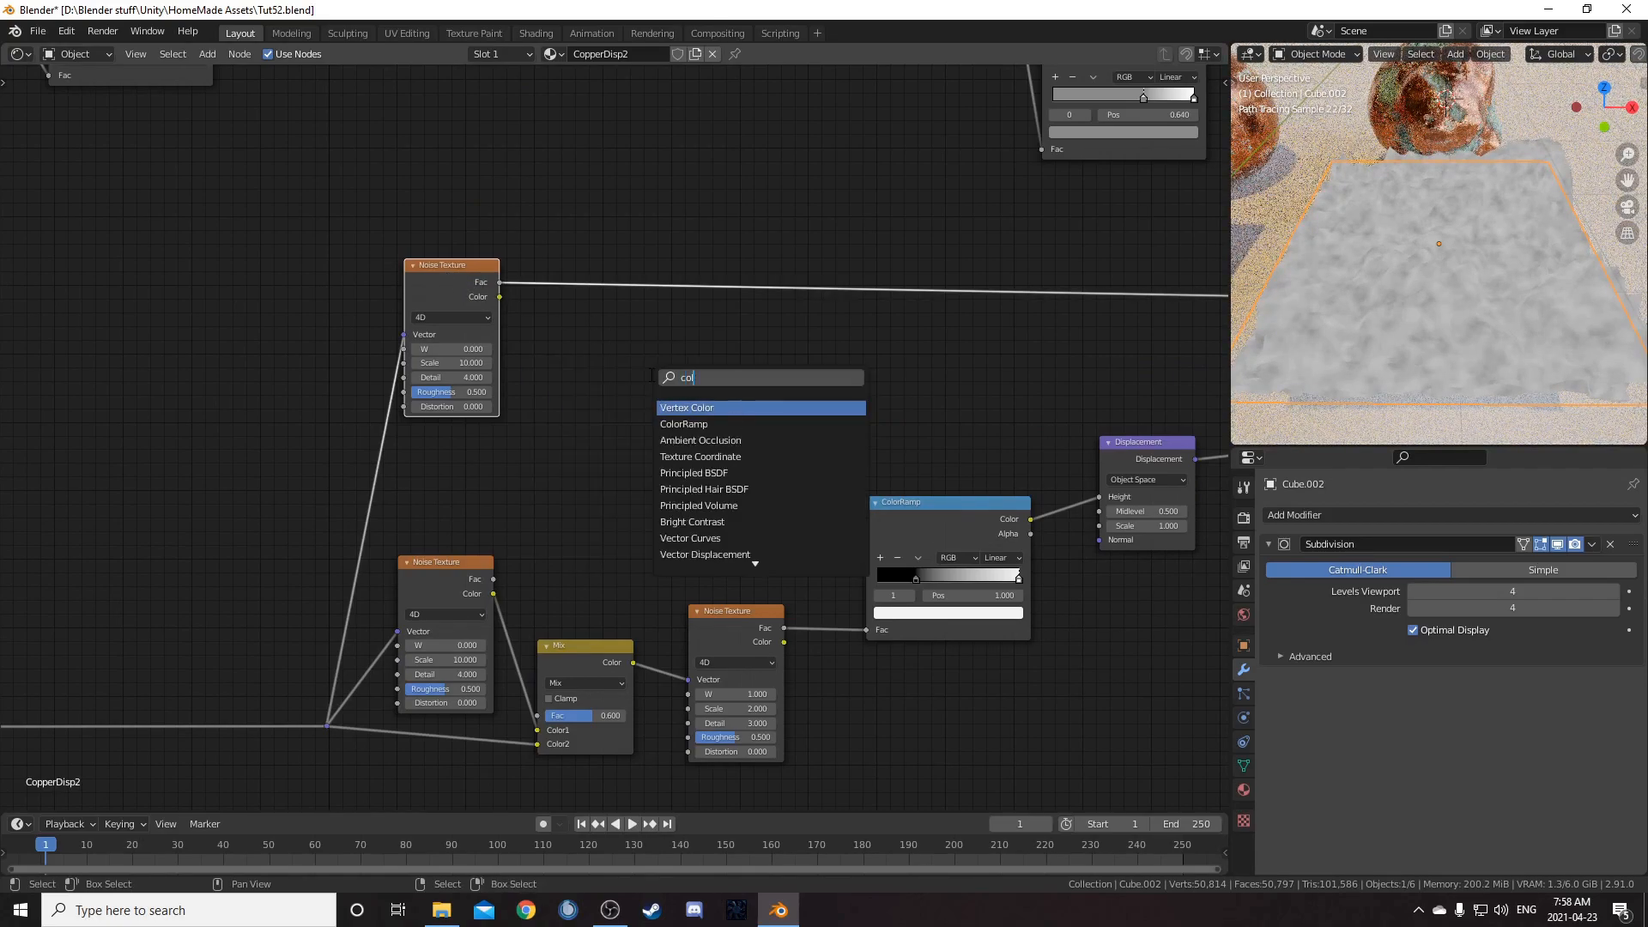
key(Return)
click(598, 207)
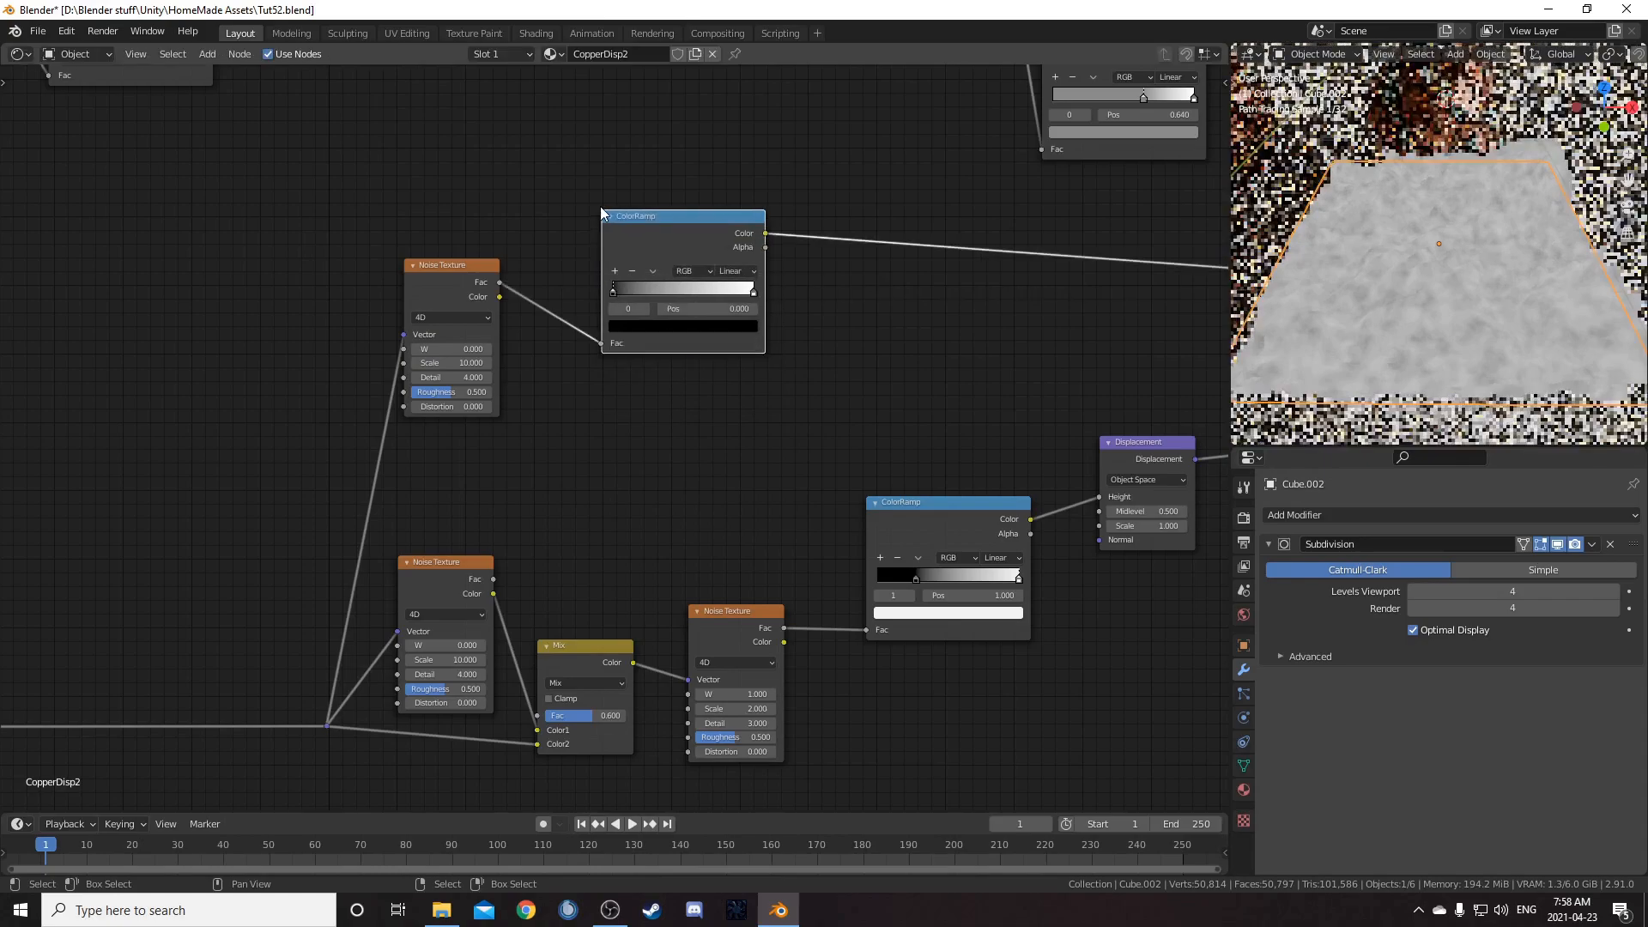
Step: Set the new ColorRamp's black stop to position 0.54 and its white stop to 0.65
scroll(648, 633, up, 2)
middle_drag(648, 633, 640, 643)
scroll(612, 447, up, 3)
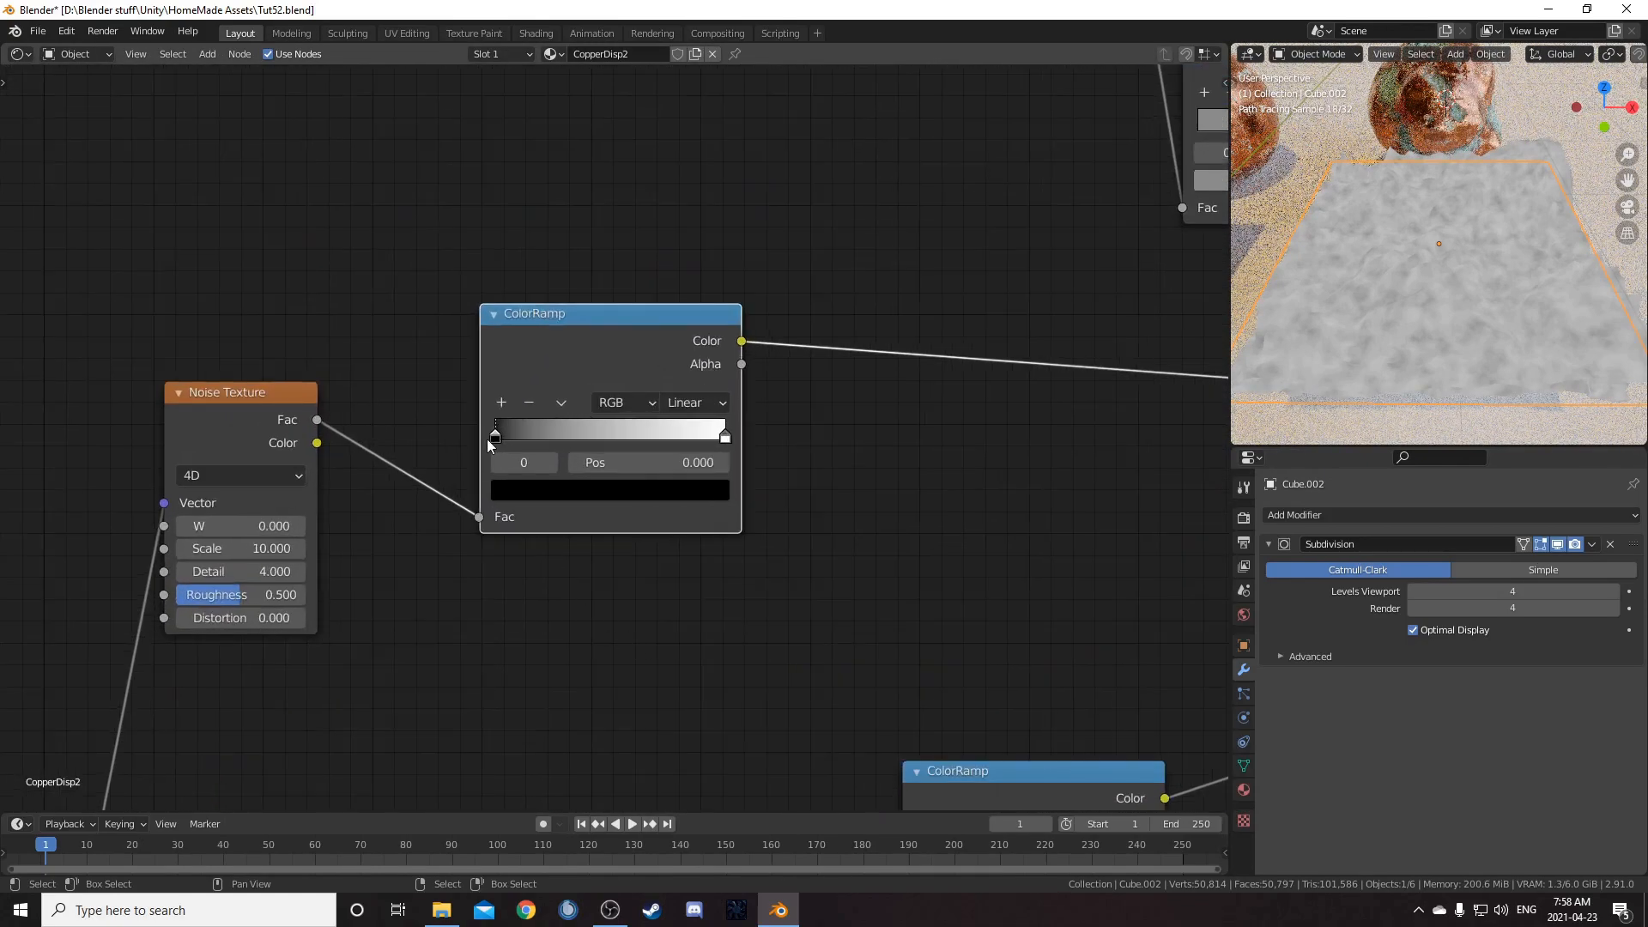
click(606, 466)
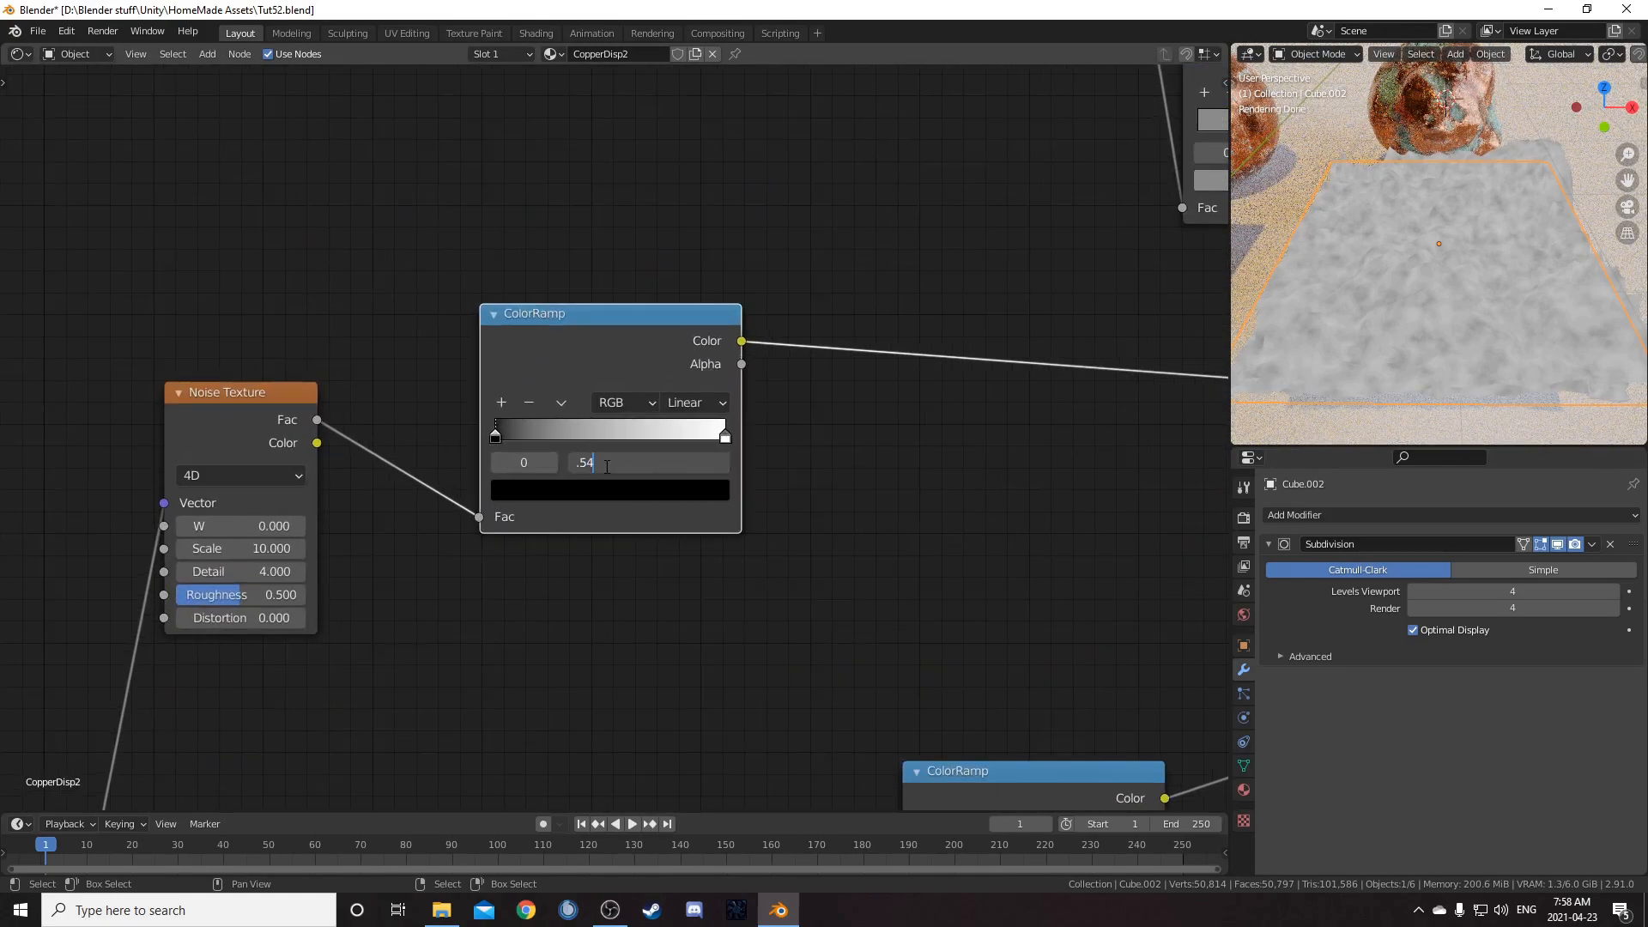
text(.54)
key(Return)
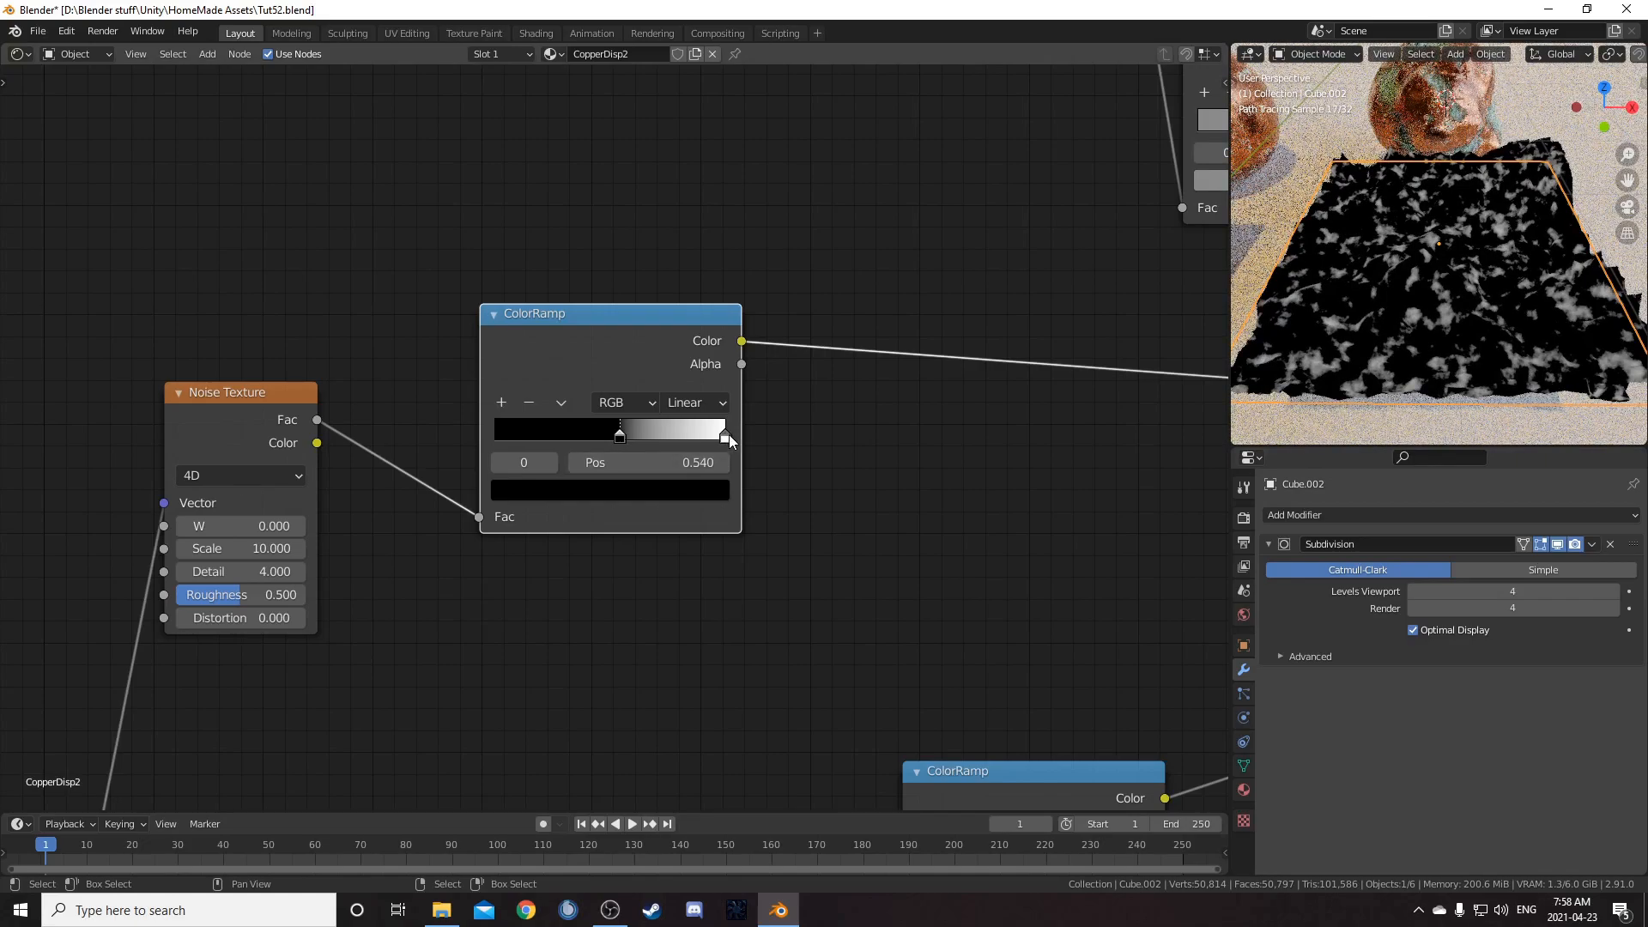
click(726, 436)
click(670, 466)
text(.6)
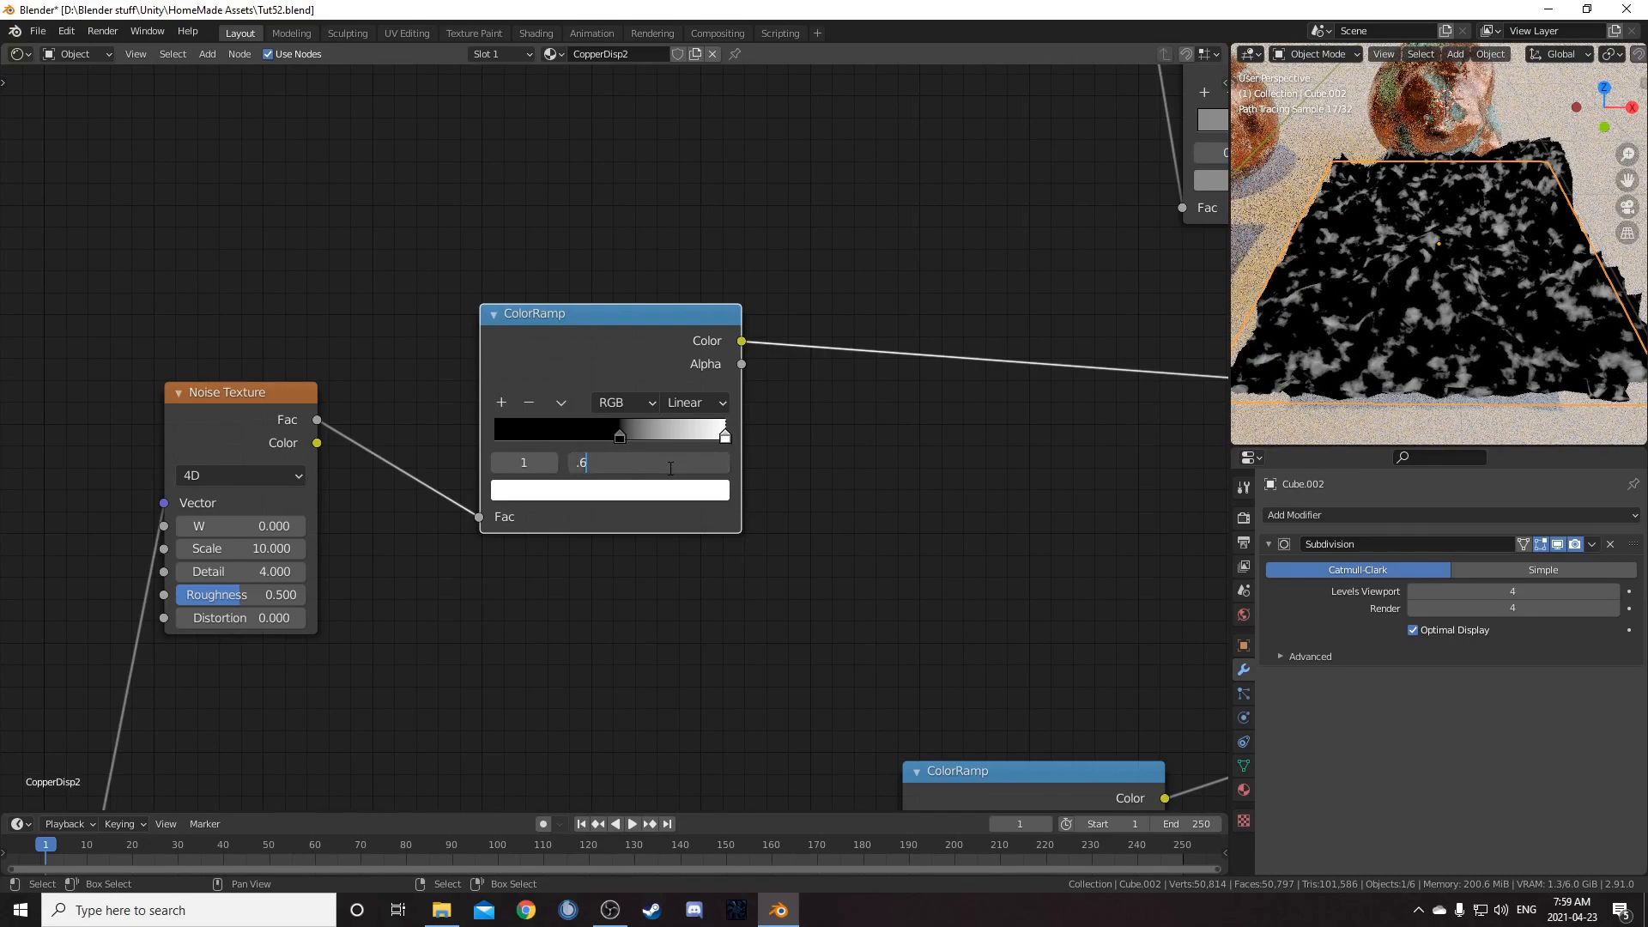
text(5)
key(Return)
Step: Set the duplicated Noise Texture's W to 0.3 and Scale to 2, keeping Detail at 4
middle_drag(254, 413, 455, 350)
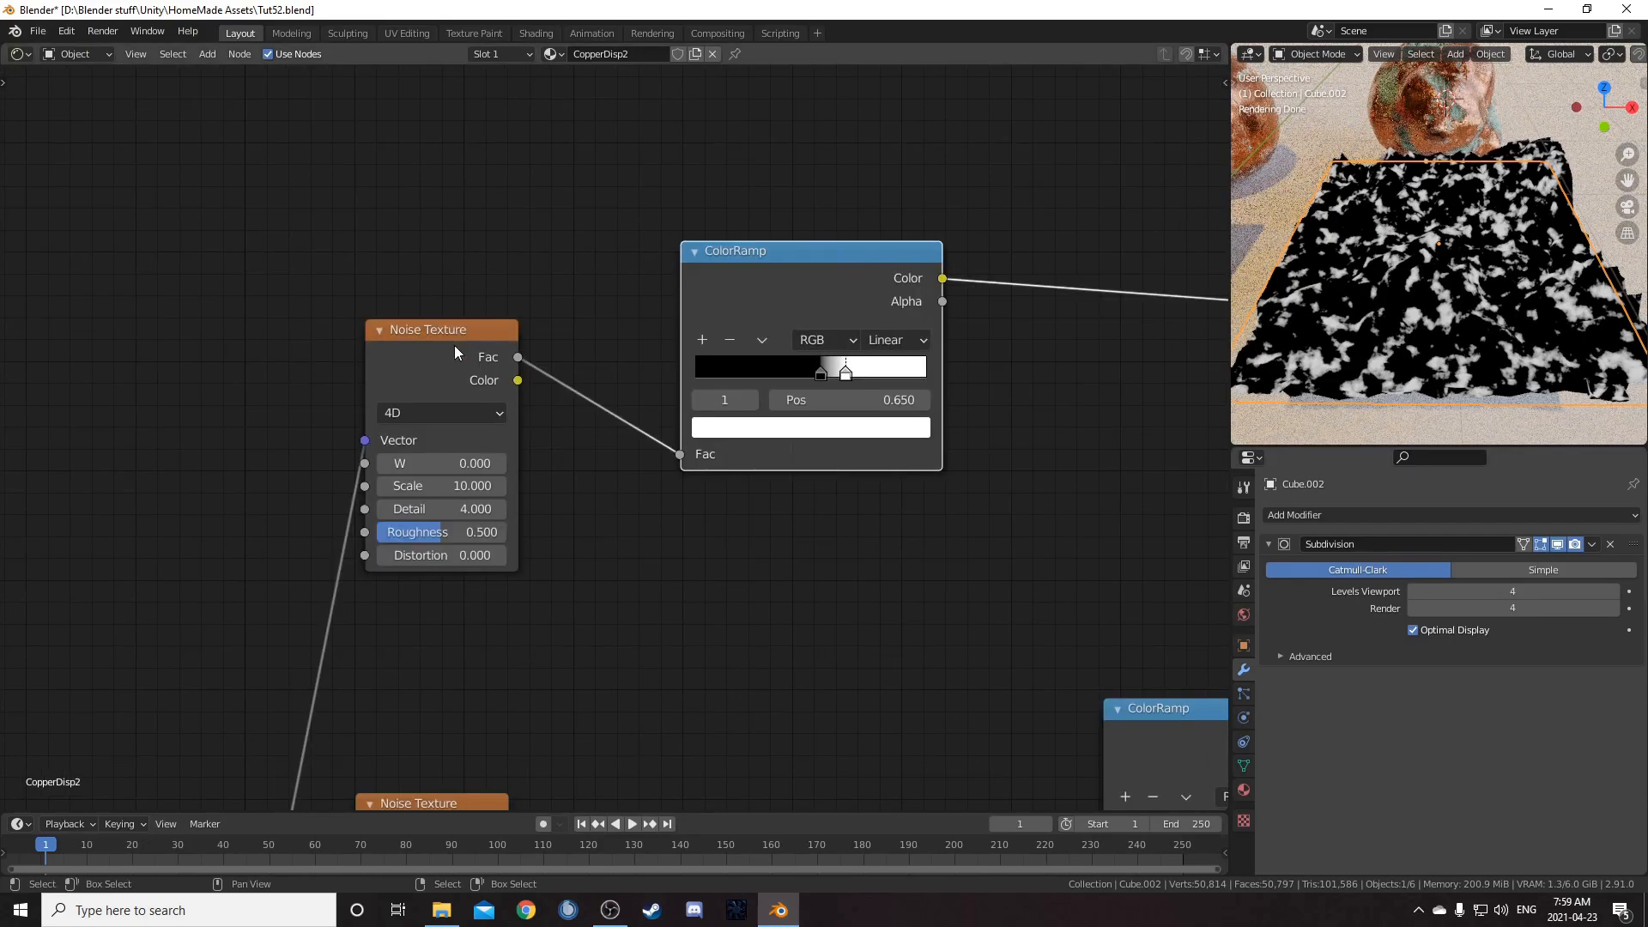
click(424, 465)
text(.3)
key(Tab)
text(2)
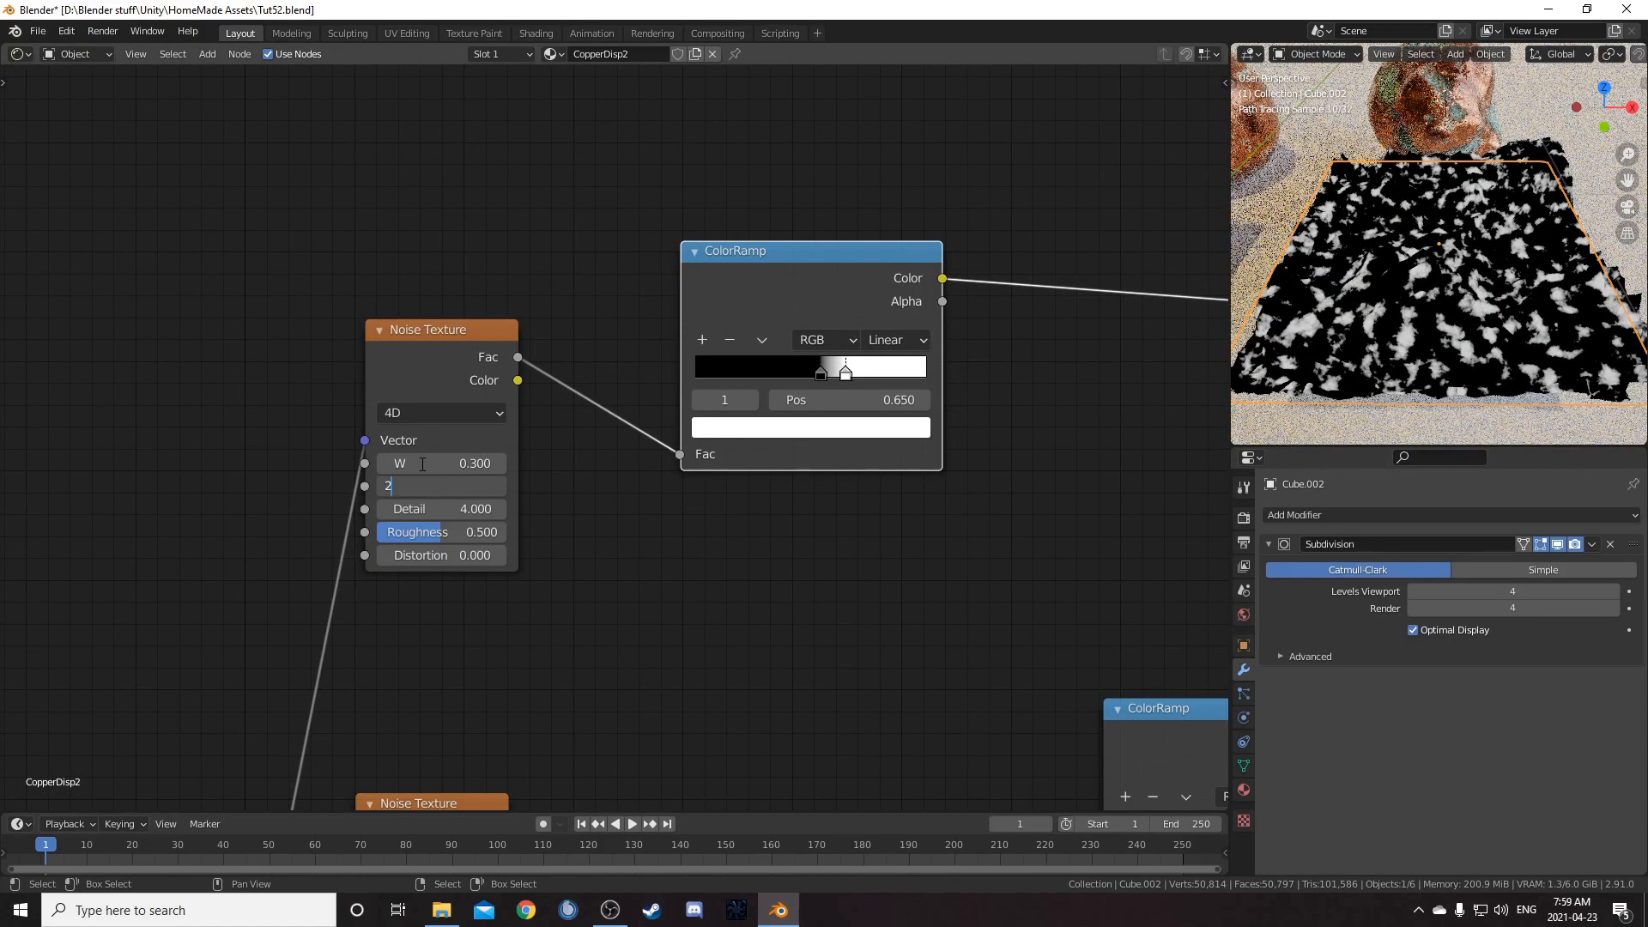
key(Tab)
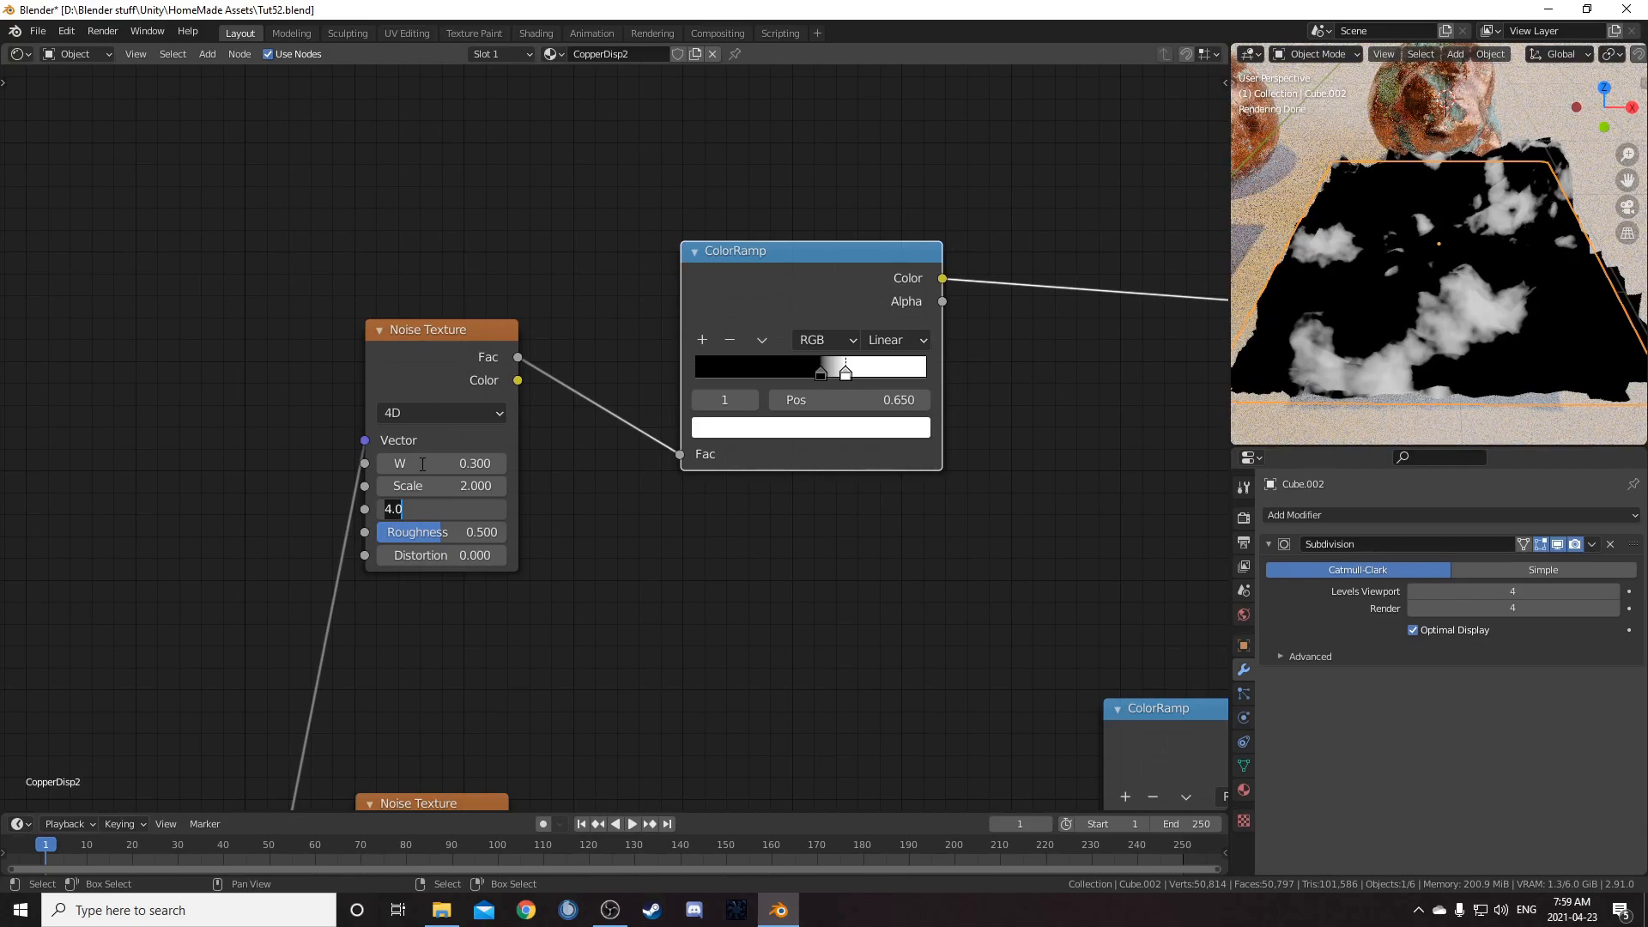
key(Return)
Step: Change the color value (V) of the new ColorRamp's black stop to 0.995
scroll(462, 643, down, 3)
middle_drag(926, 618, 481, 600)
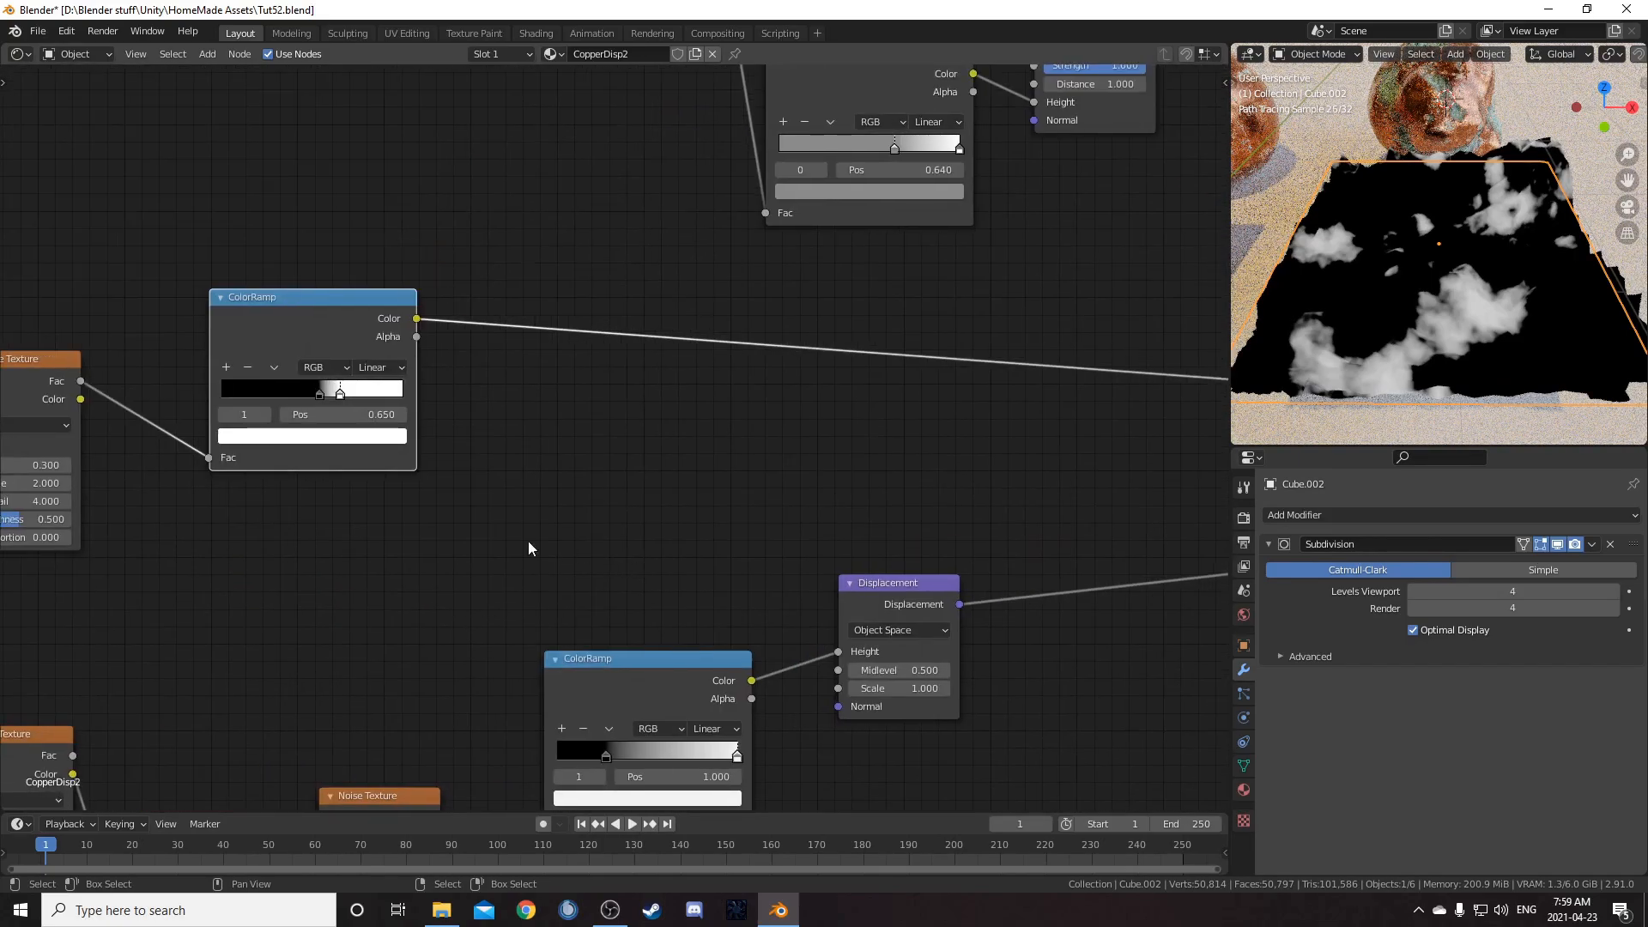
scroll(579, 545, up, 2)
middle_drag(327, 460, 713, 508)
click(572, 409)
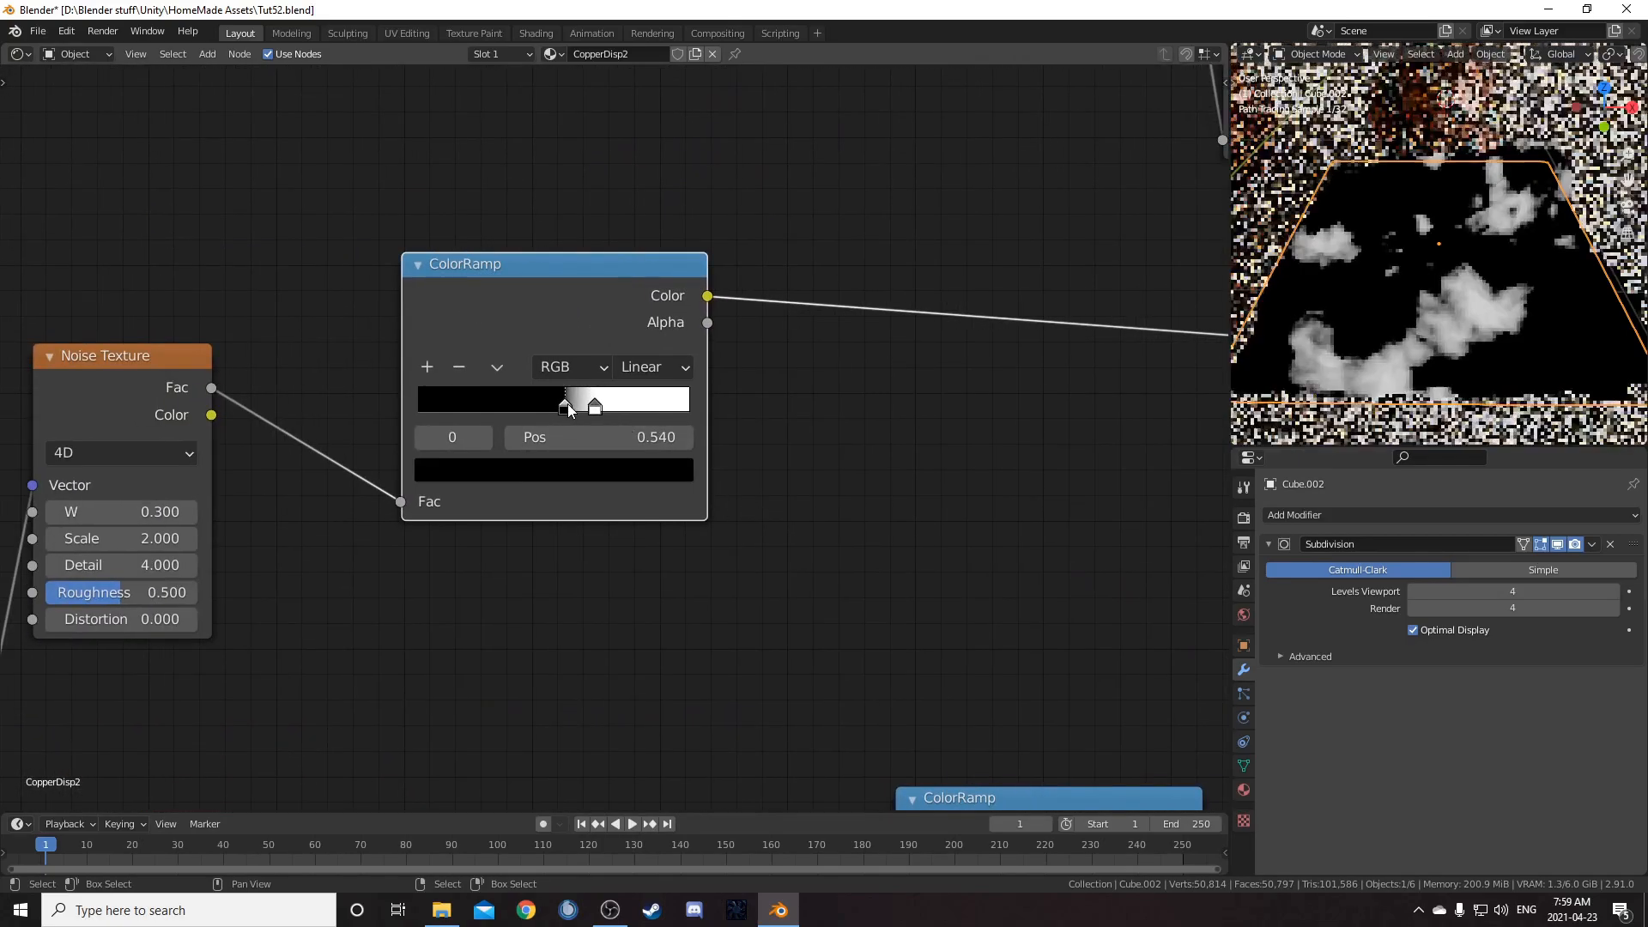
click(580, 470)
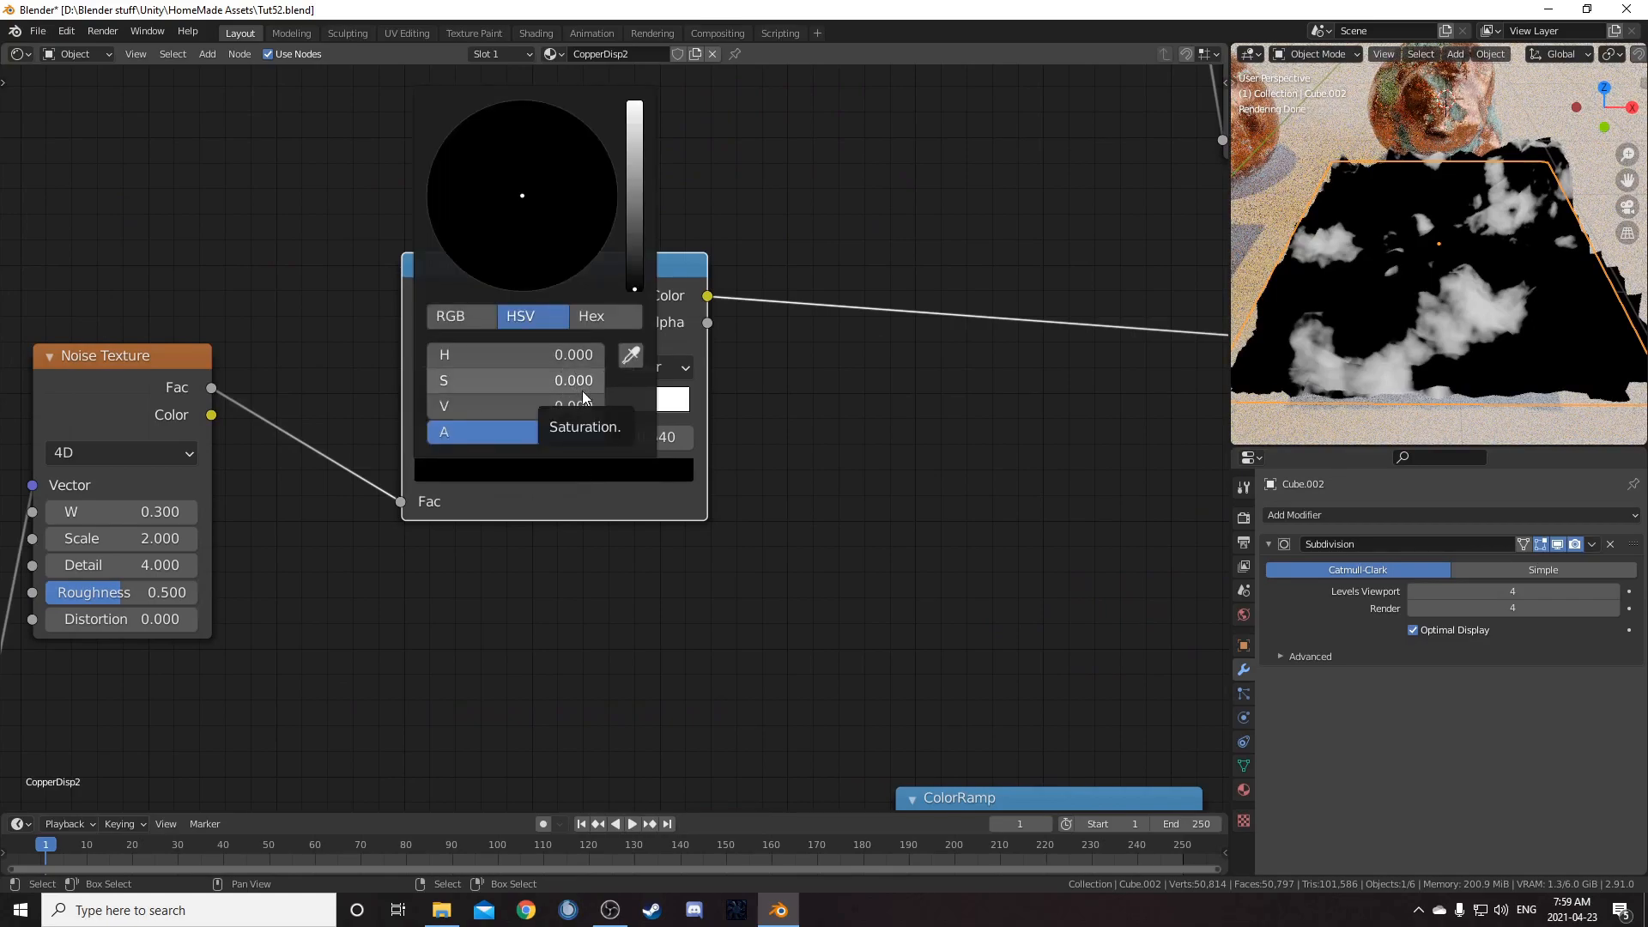
click(550, 403)
text(.)
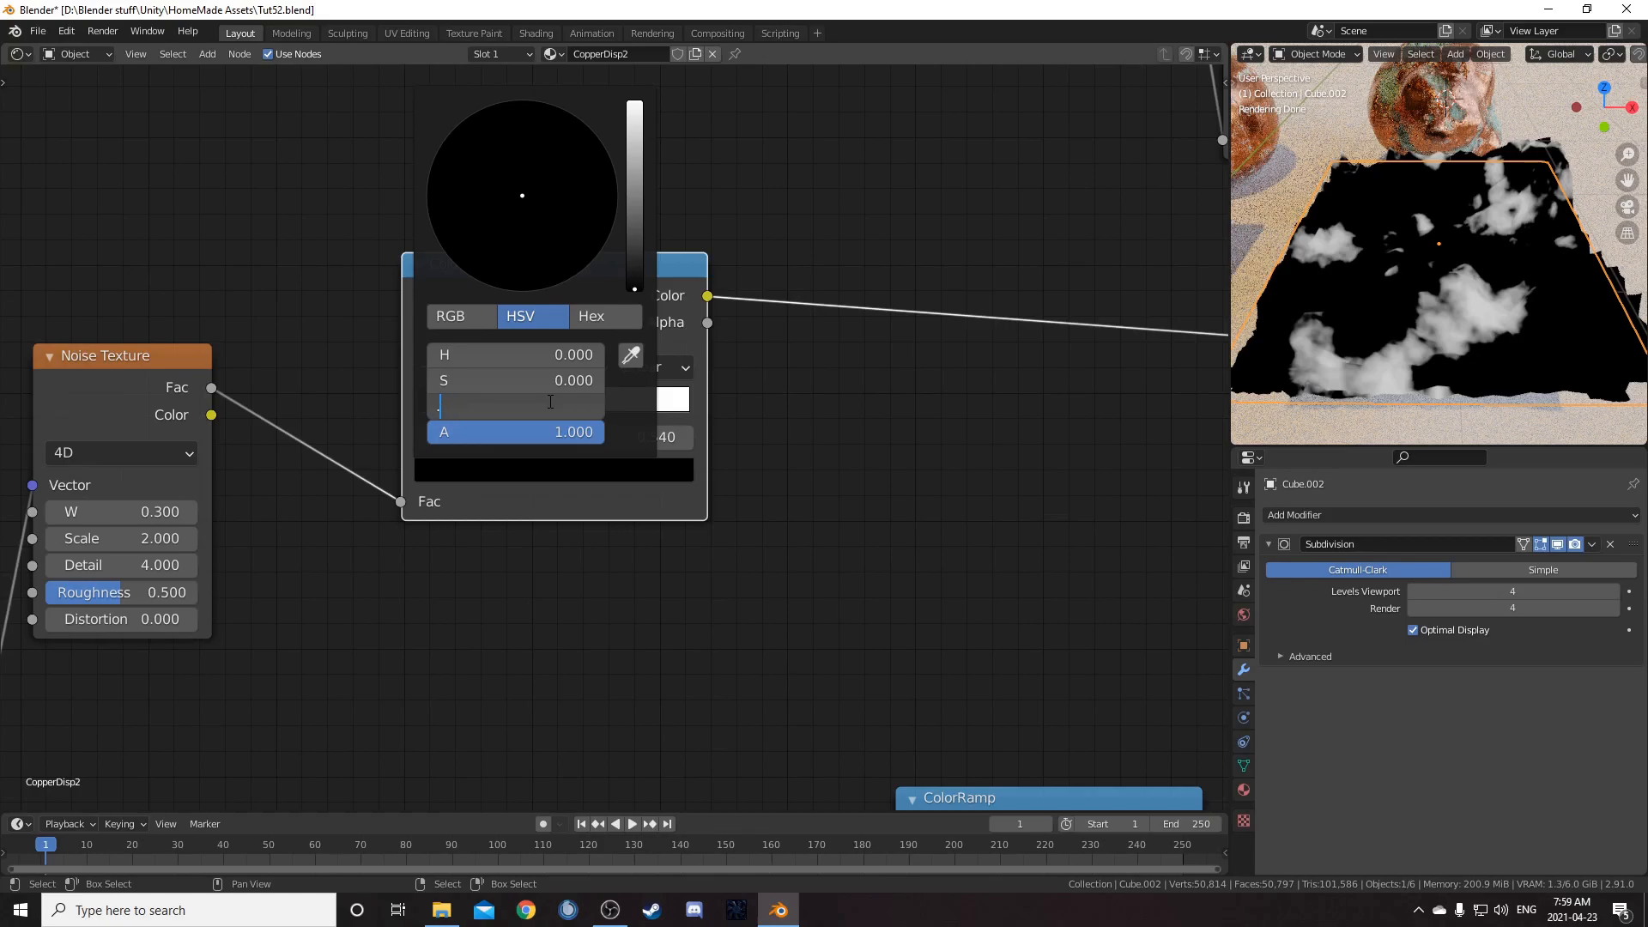
text(995)
key(Return)
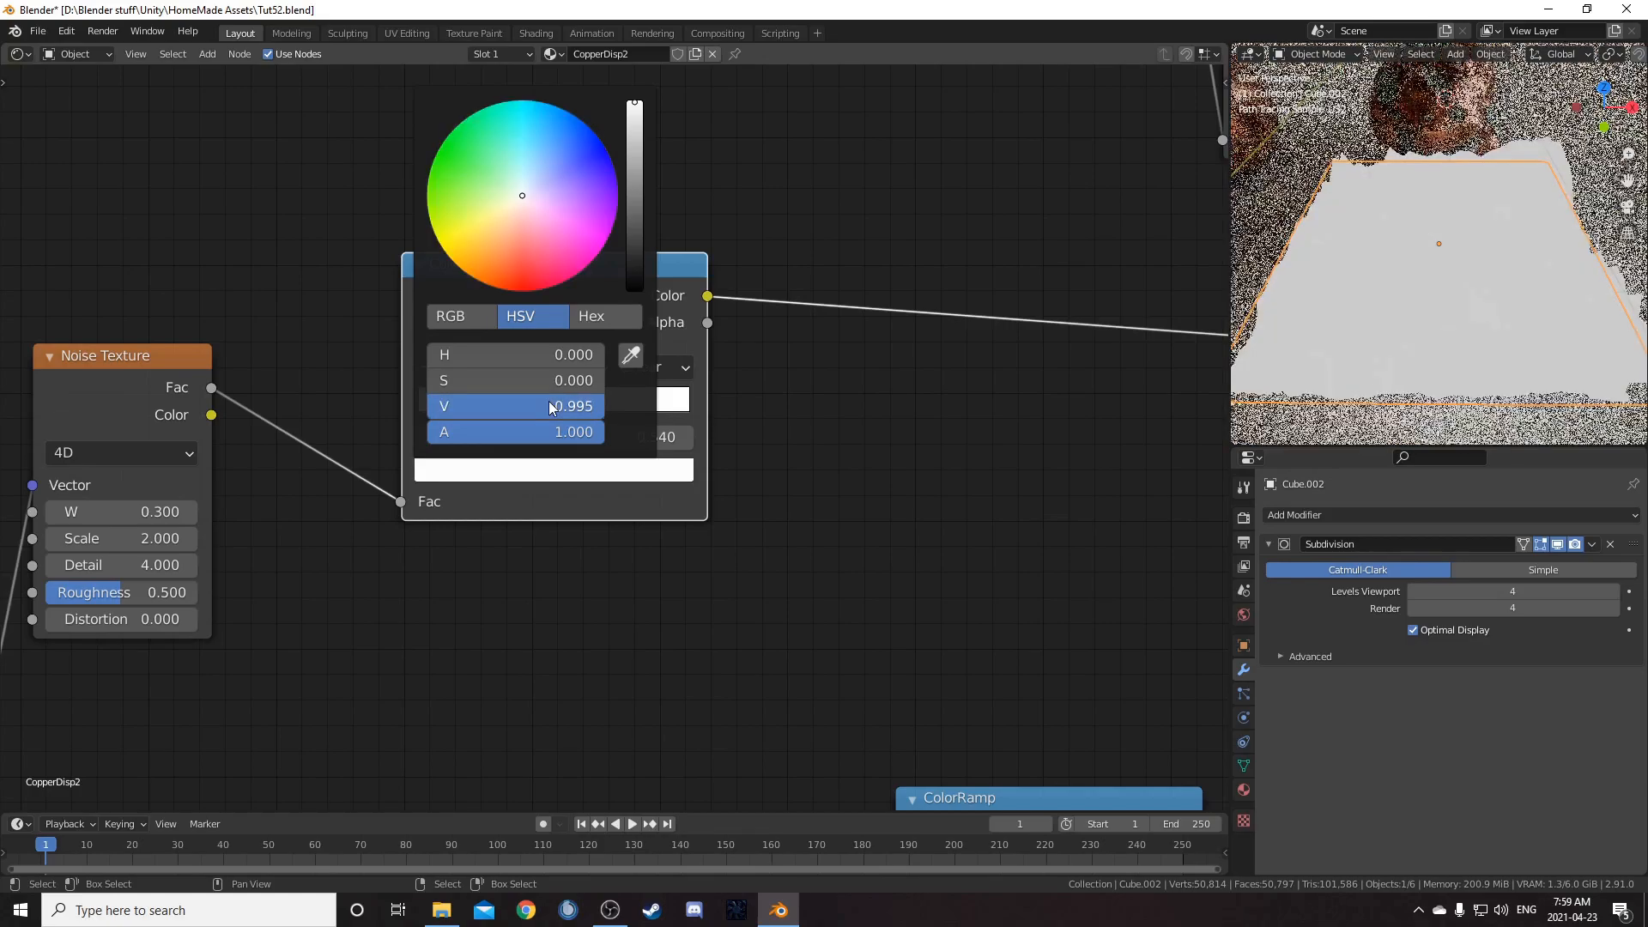
Step: Set the color value (V) of the upper ColorRamp's stop at position 0.65 to 0.35
click(596, 409)
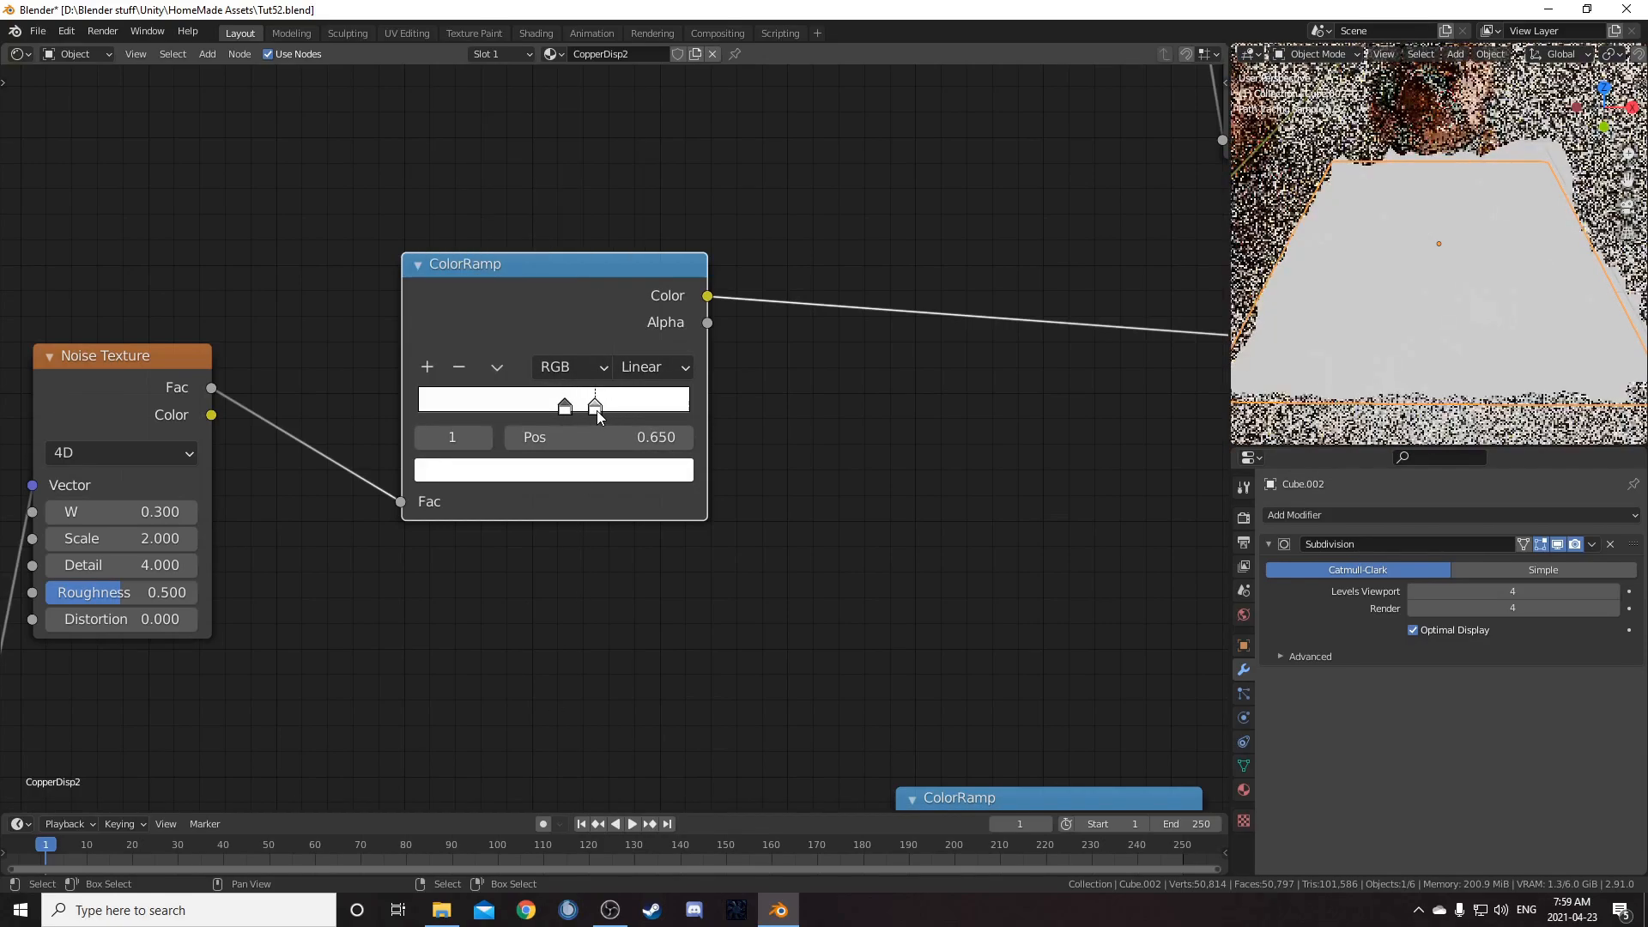
click(586, 470)
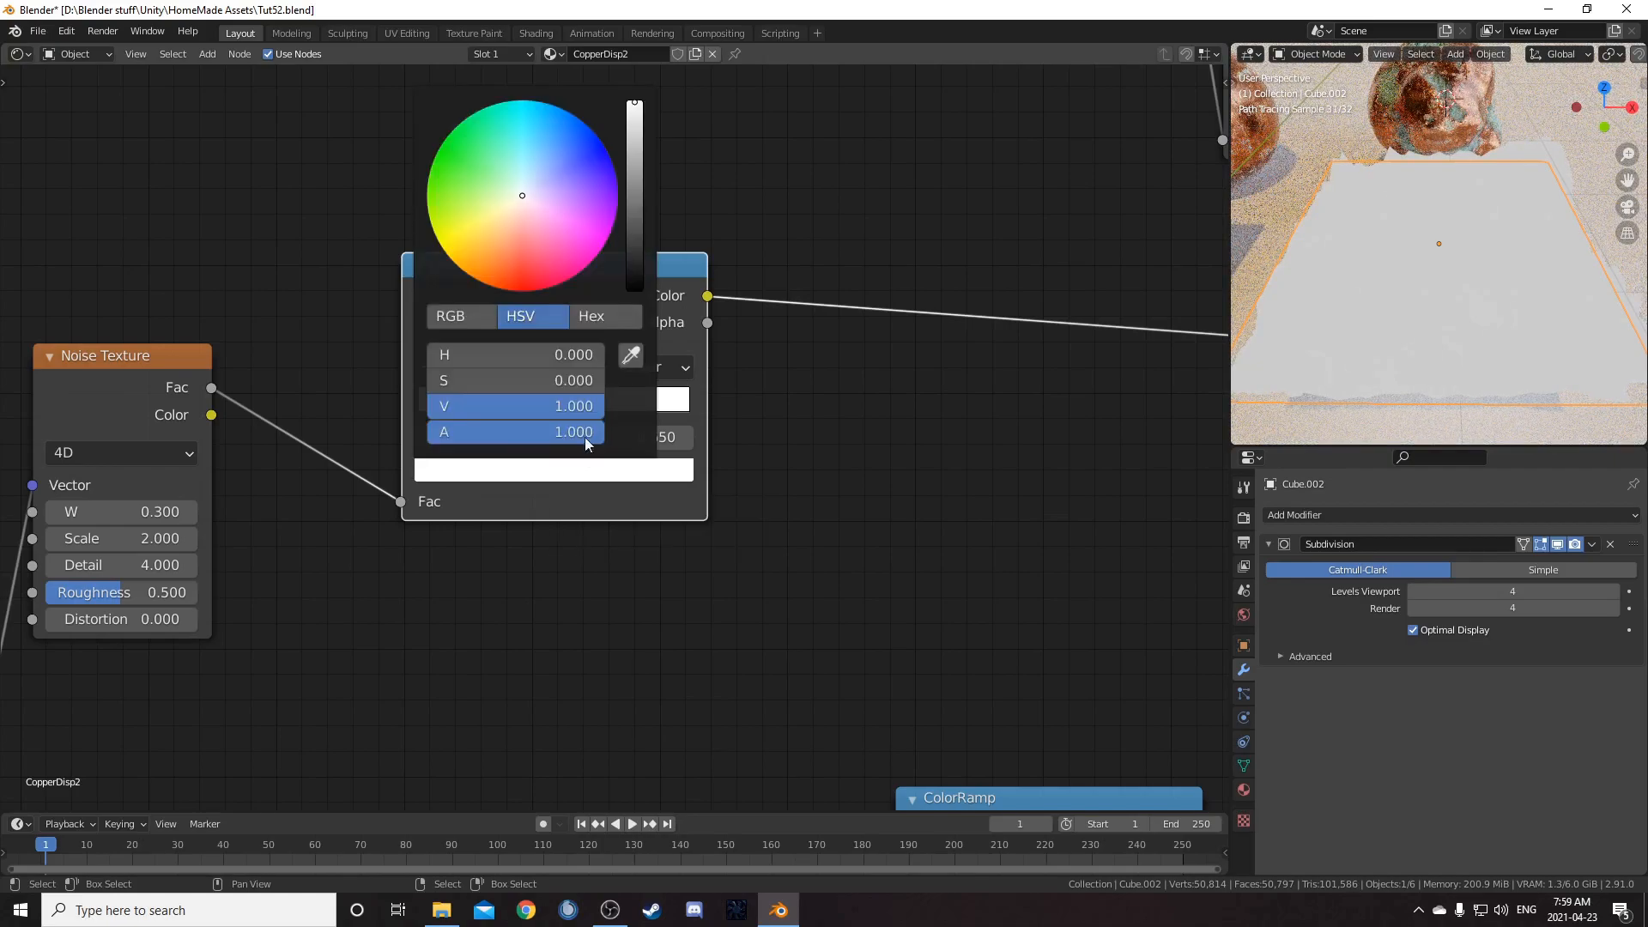
double_click(539, 406)
text(.25)
key(Return)
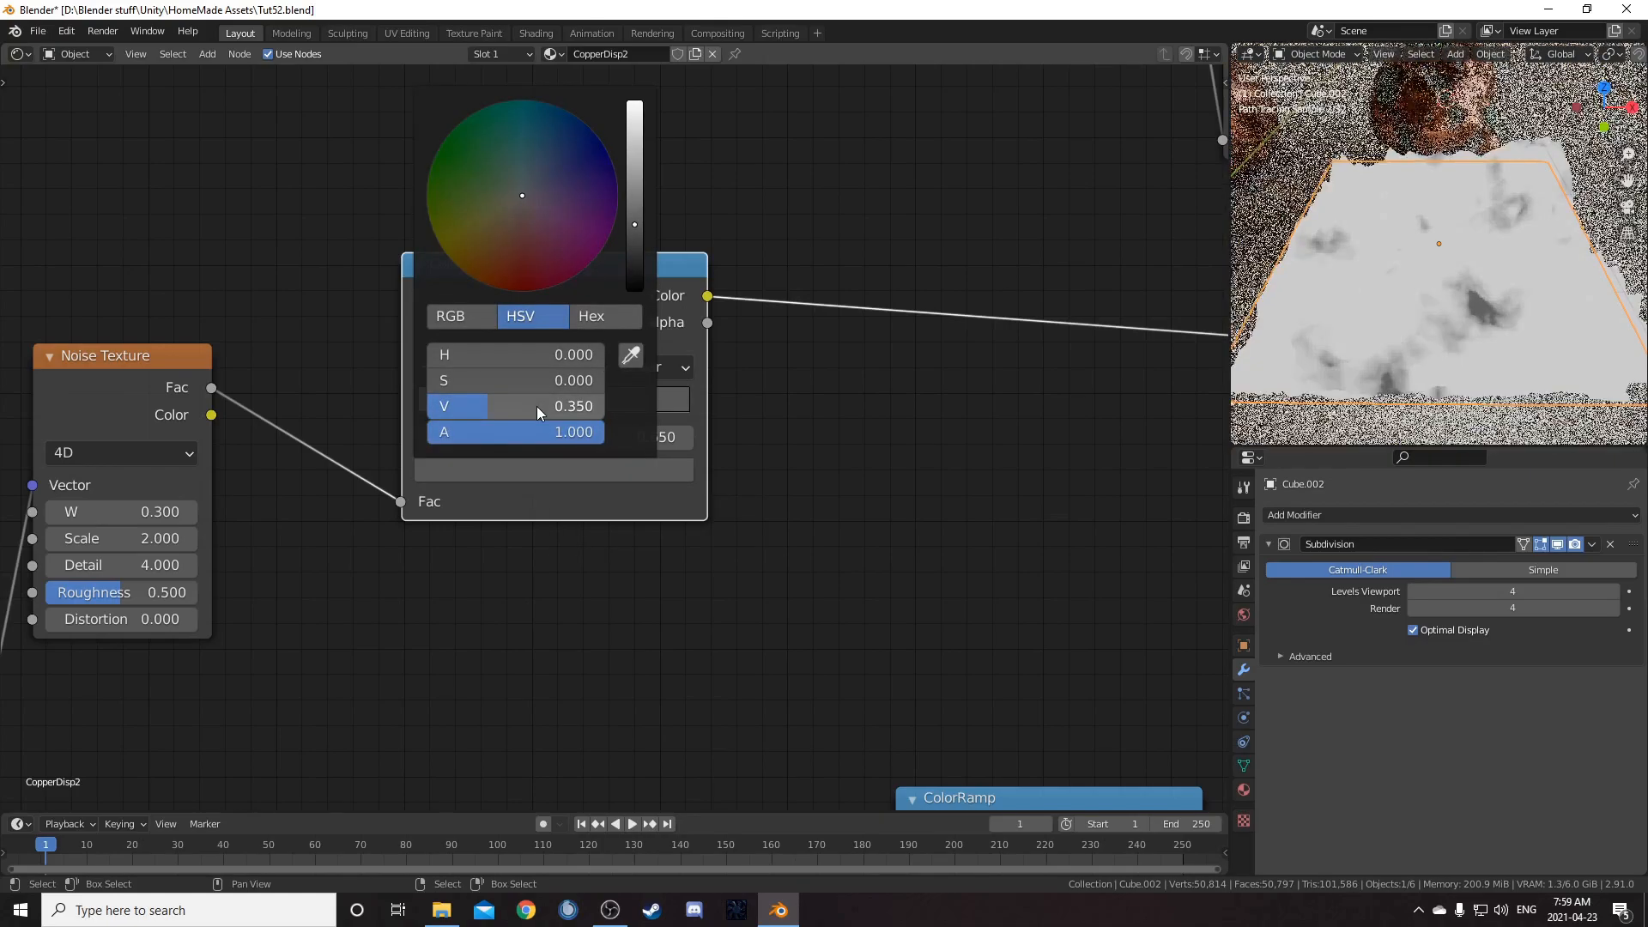
Step: Add a third stop to the same ColorRamp at position 0.83 and make its color pure white
scroll(533, 460, up, 2)
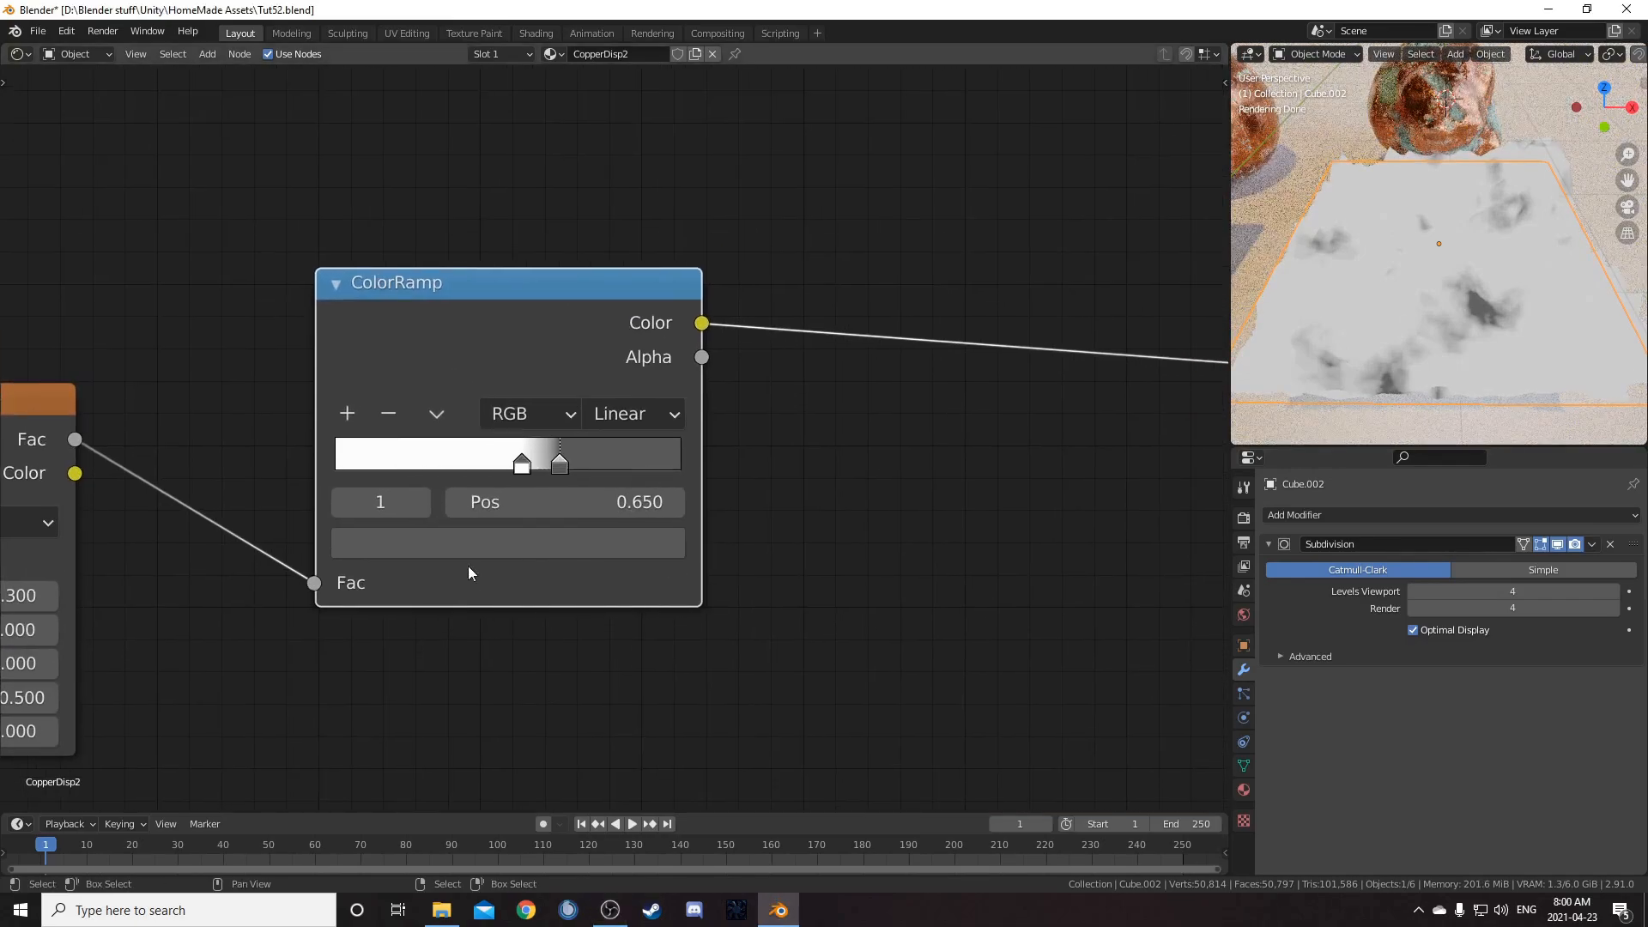
click(346, 414)
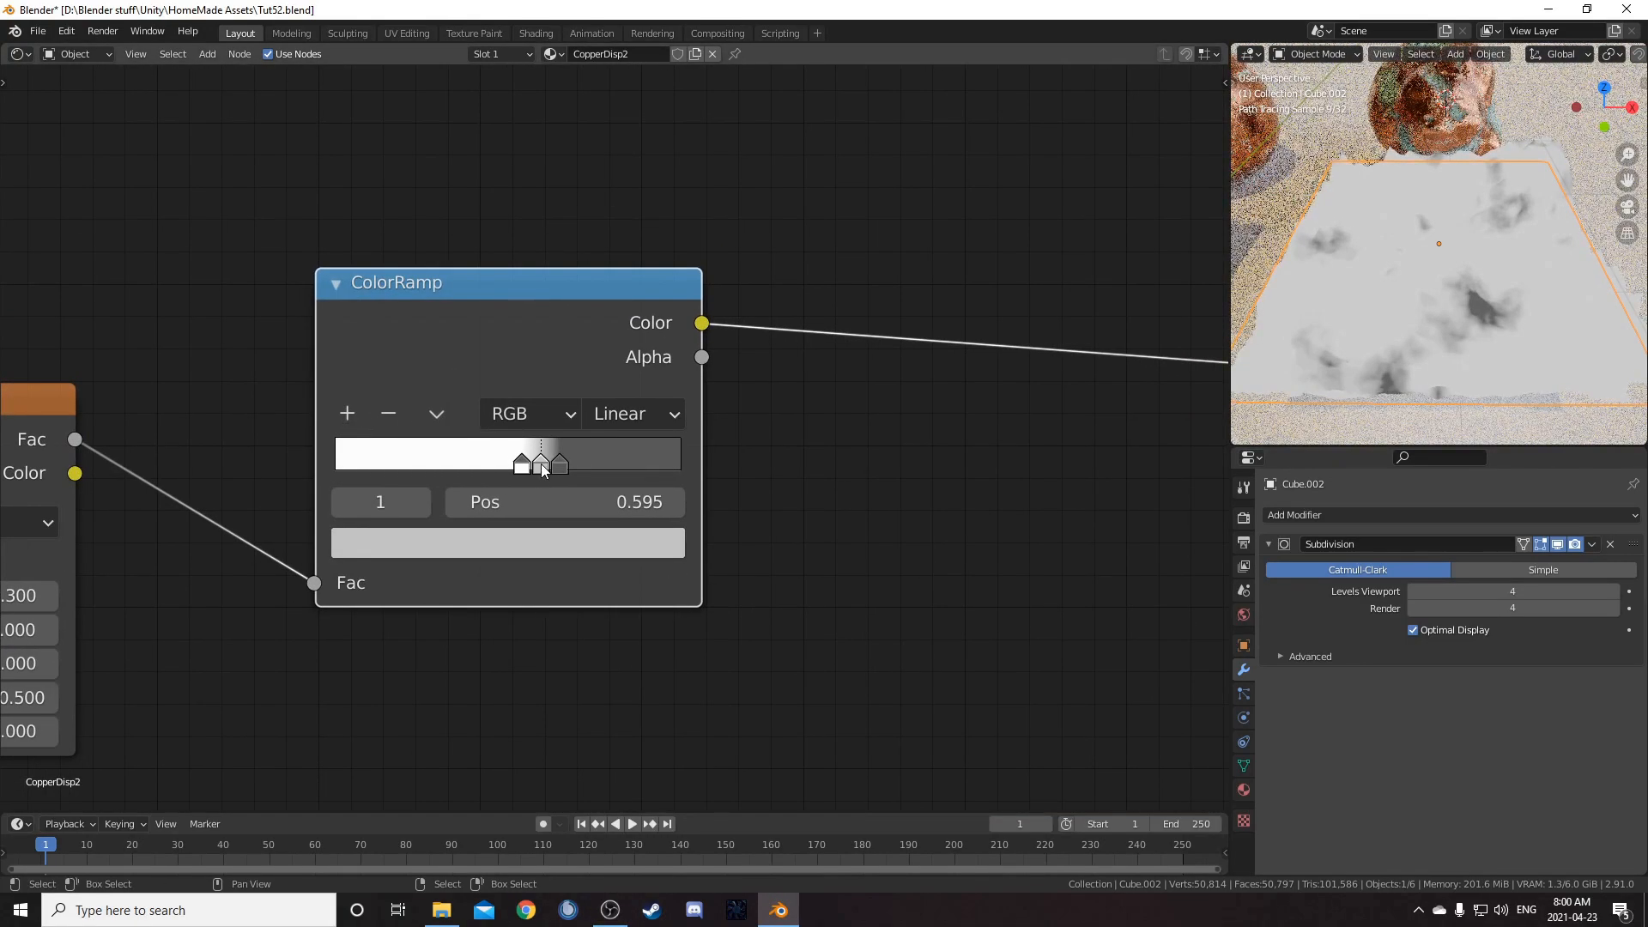
drag(540, 466, 598, 475)
click(637, 496)
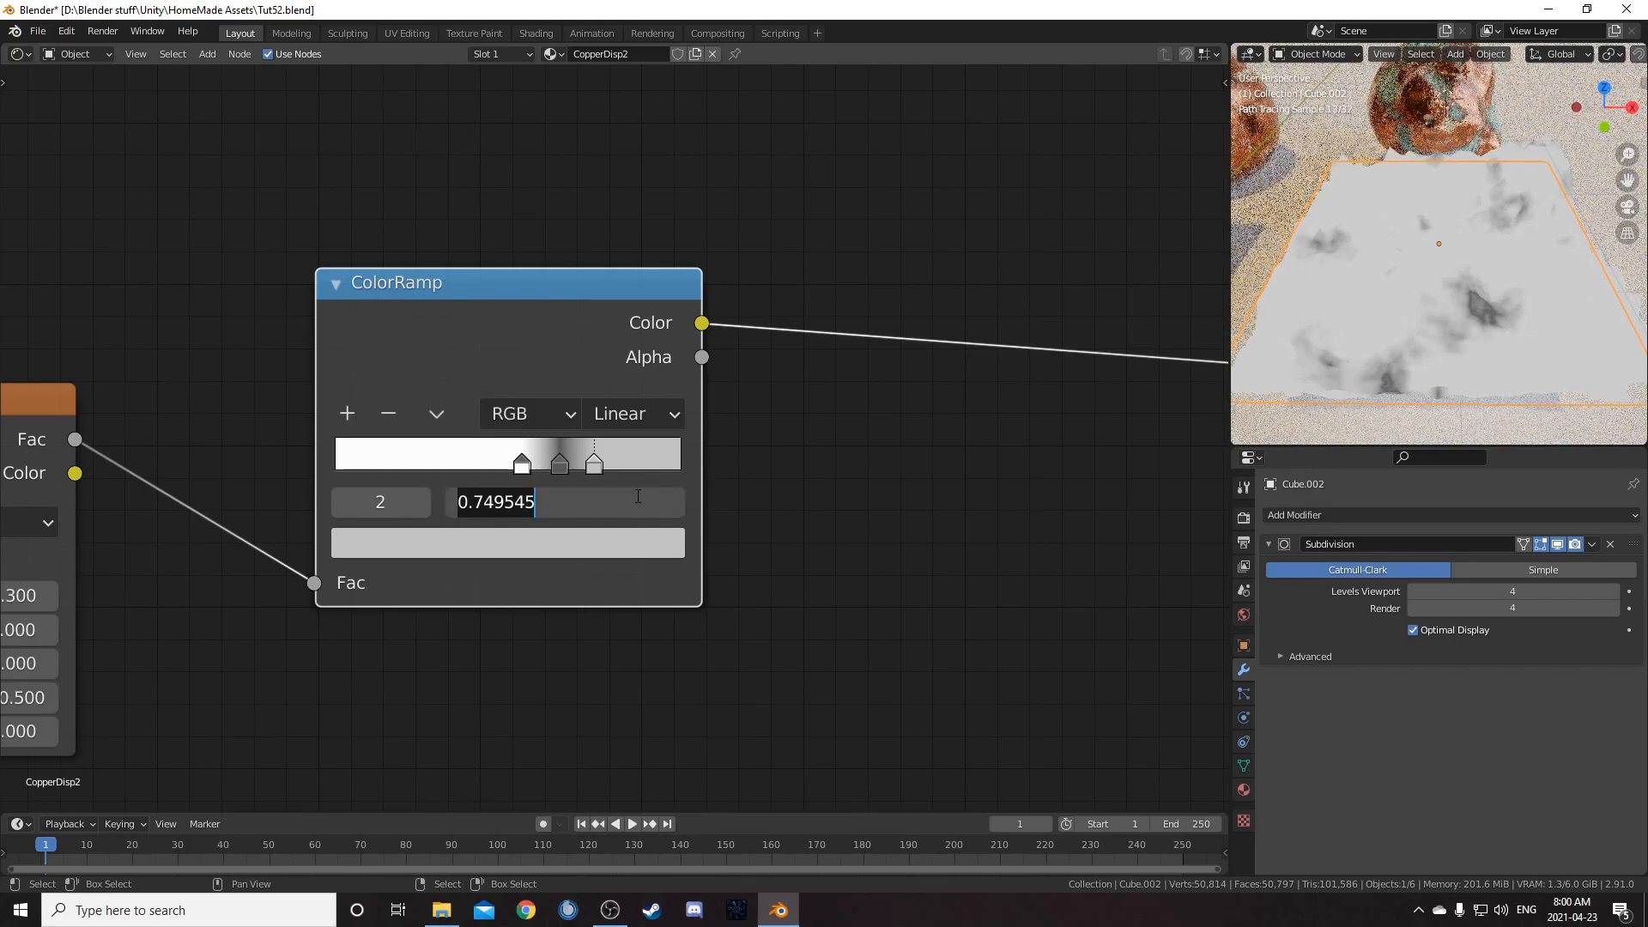
text(0.83)
key(Return)
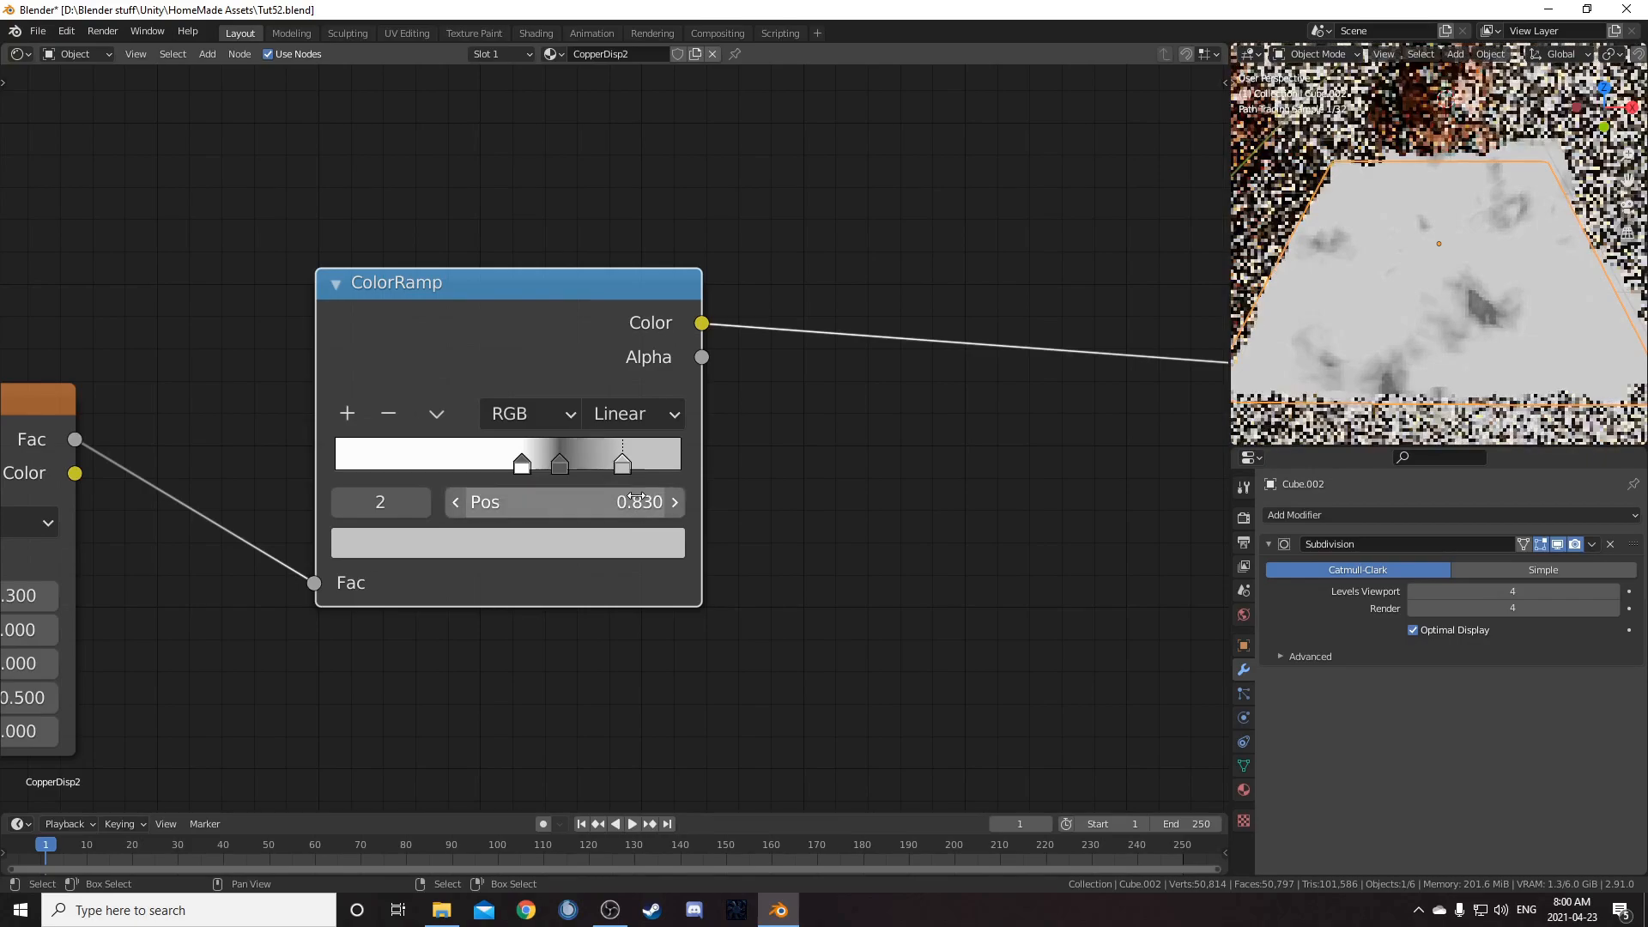
click(606, 544)
scroll(445, 172, up, 5)
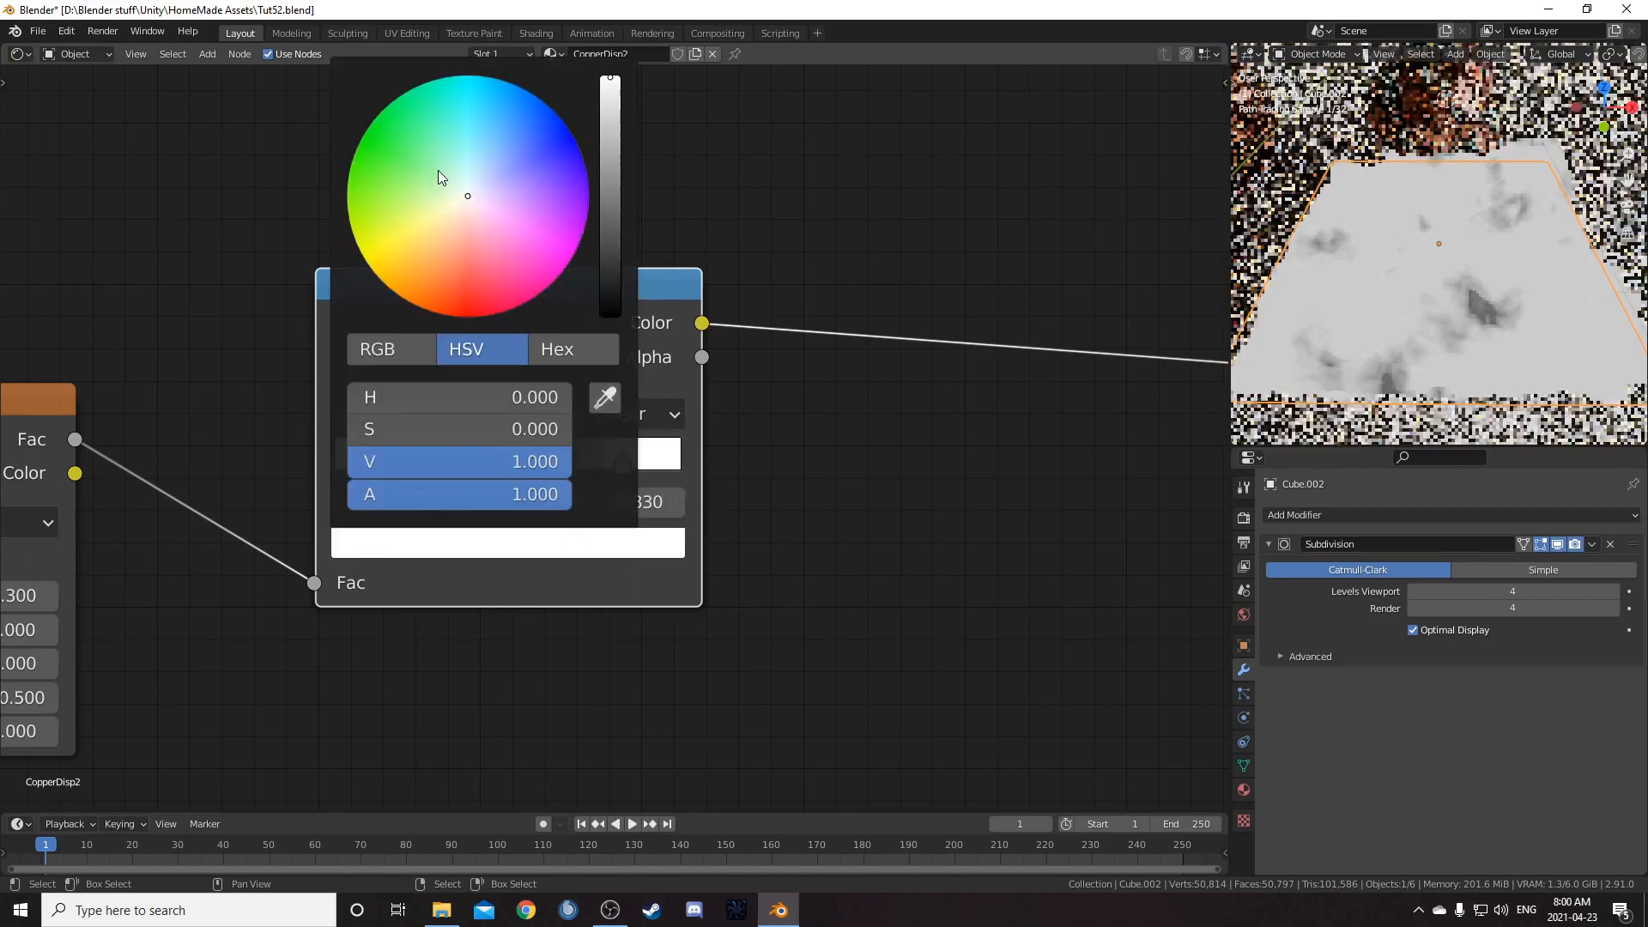
Step: Combine both displacement ColorRamps with a Mix node, route its Color into the Displacement Height, and expand the node to show its settings
scroll(893, 657, down, 4)
middle_drag(897, 661, 752, 546)
scroll(660, 402, down, 6)
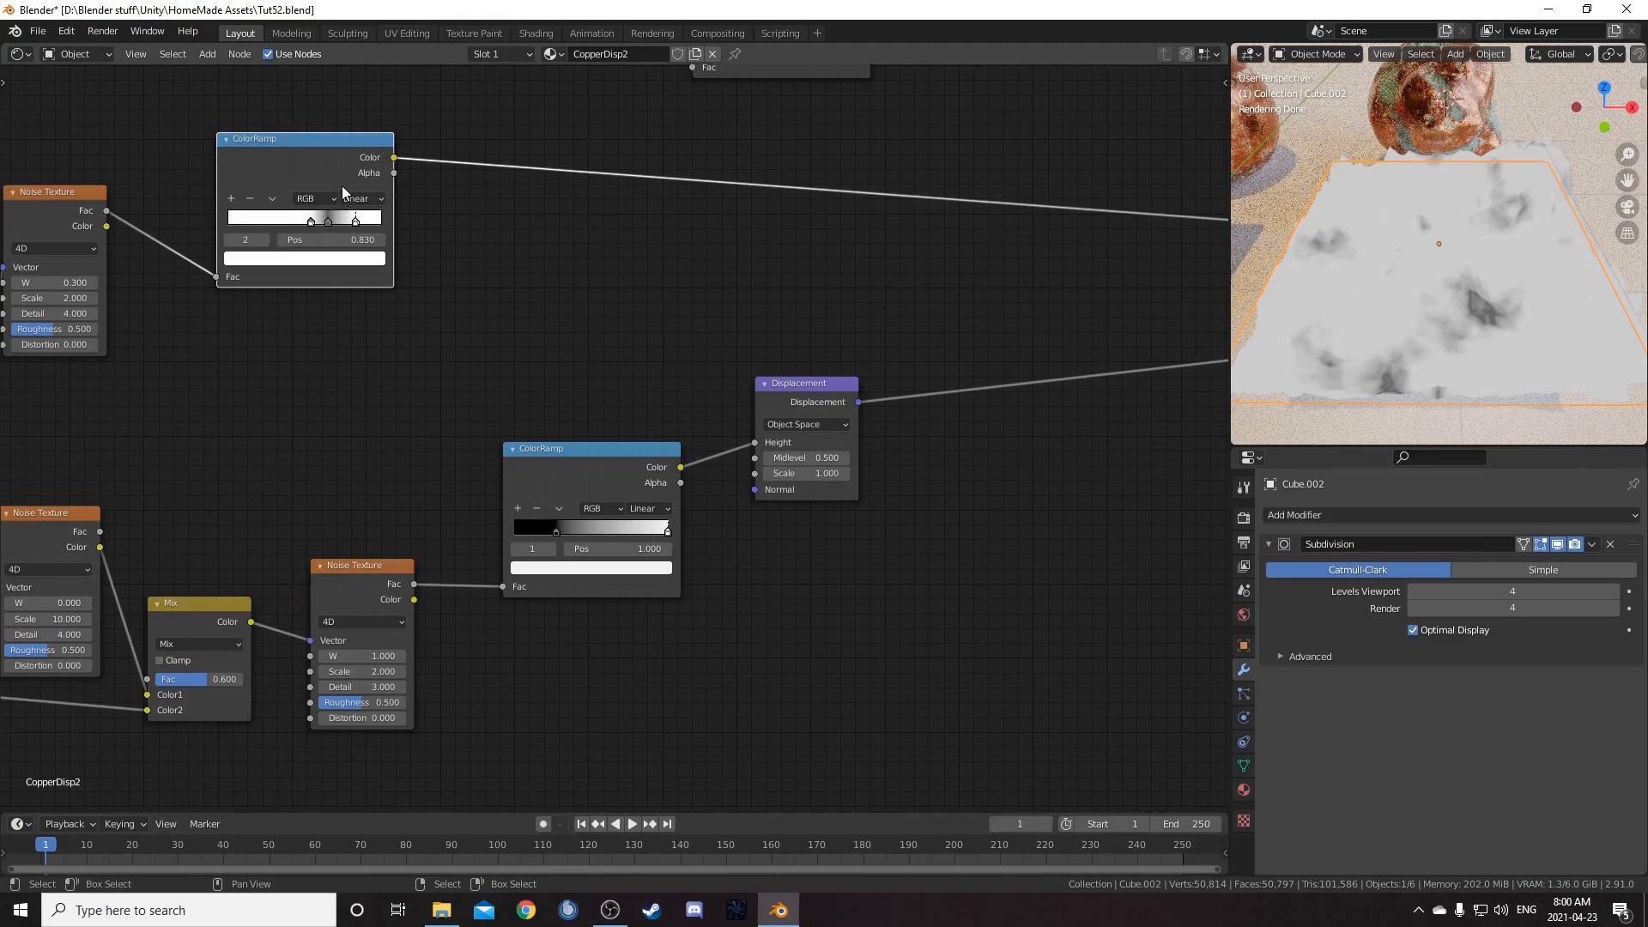
ctrl+shift+right_drag(349, 162, 566, 556)
drag(806, 382, 979, 390)
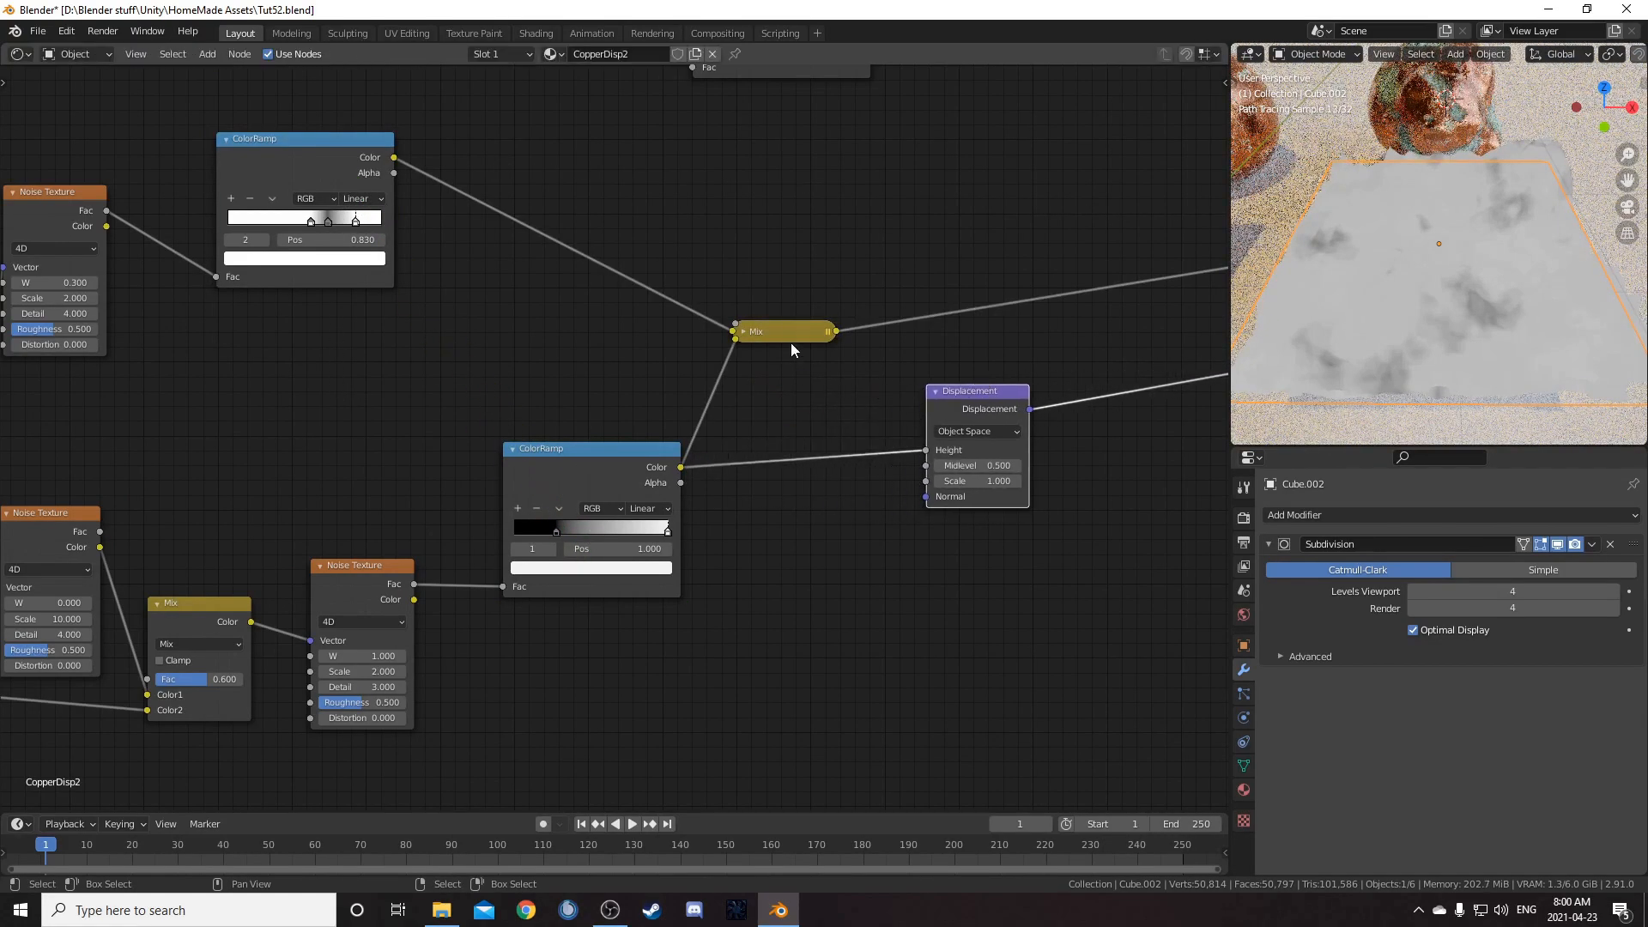
drag(837, 331, 925, 450)
middle_drag(1003, 506, 1003, 535)
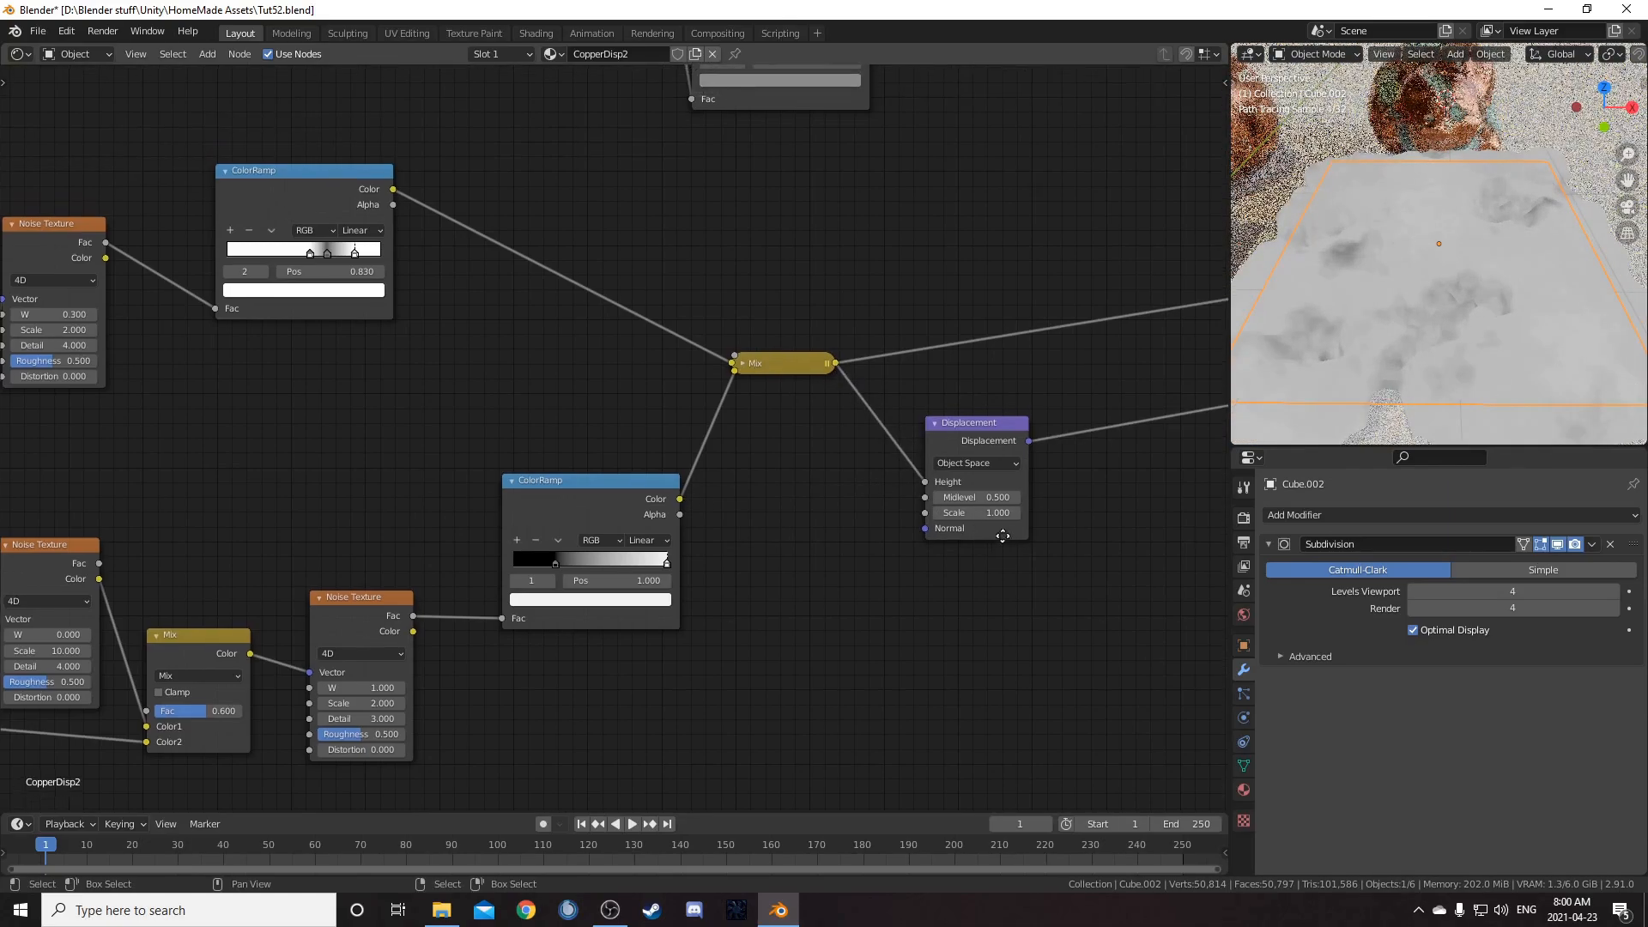
drag(760, 360, 842, 373)
scroll(774, 466, up, 1)
click(778, 455)
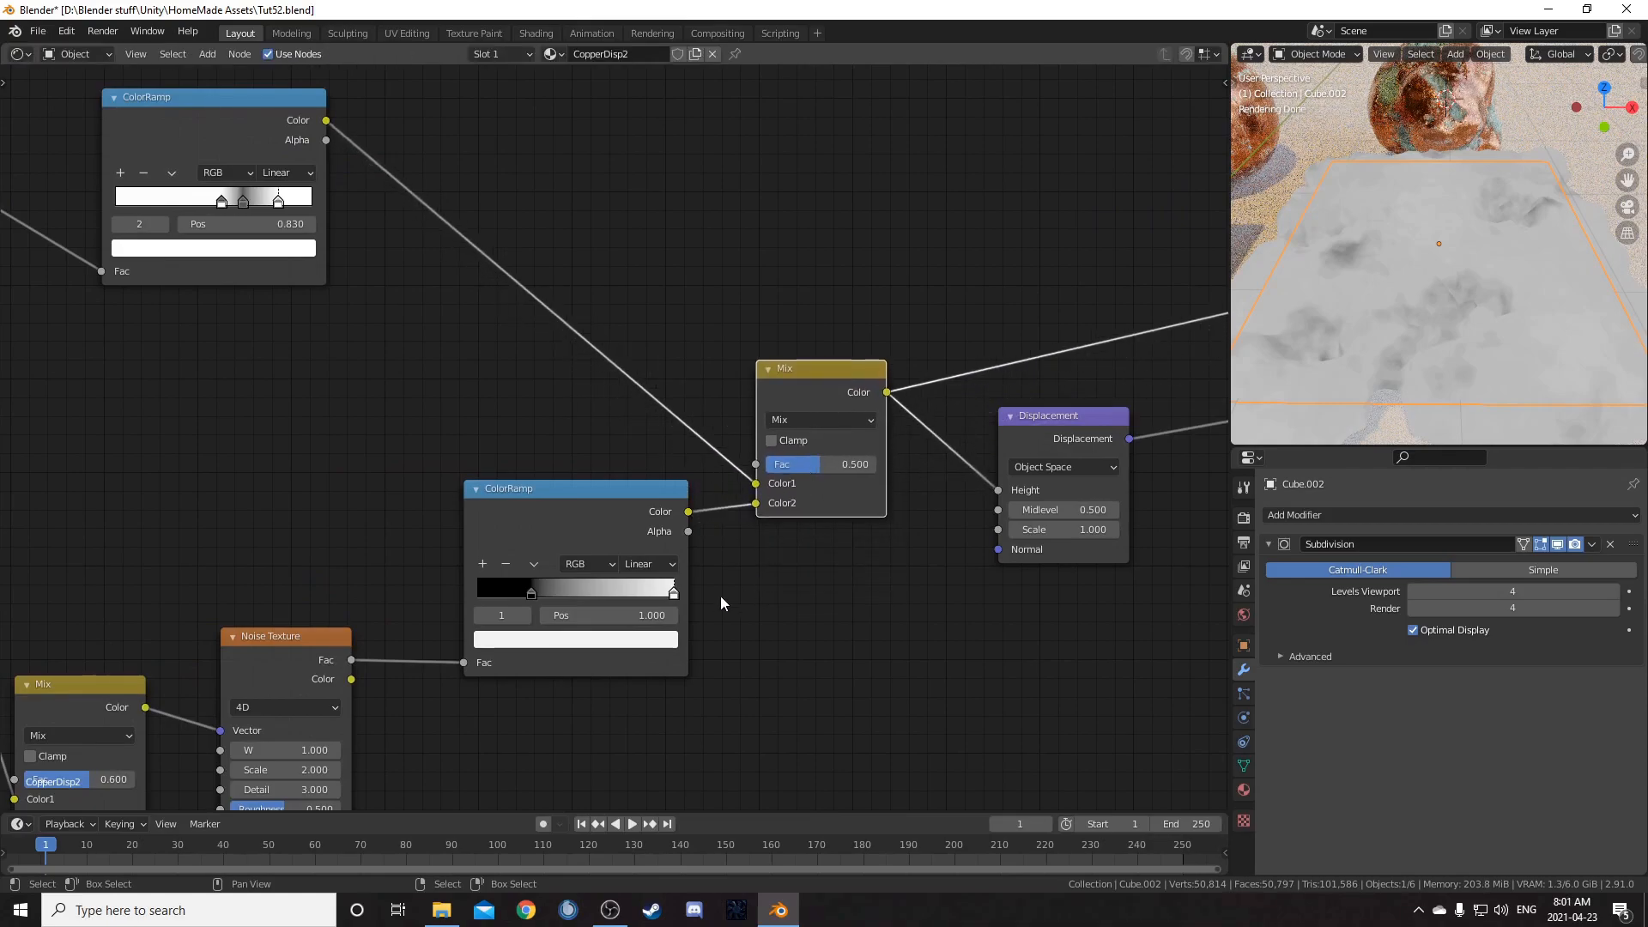
Step: Rewire the new Mix node so the lower ColorRamp feeds Color1 and the upper ColorRamp feeds Fac
drag(755, 503, 755, 484)
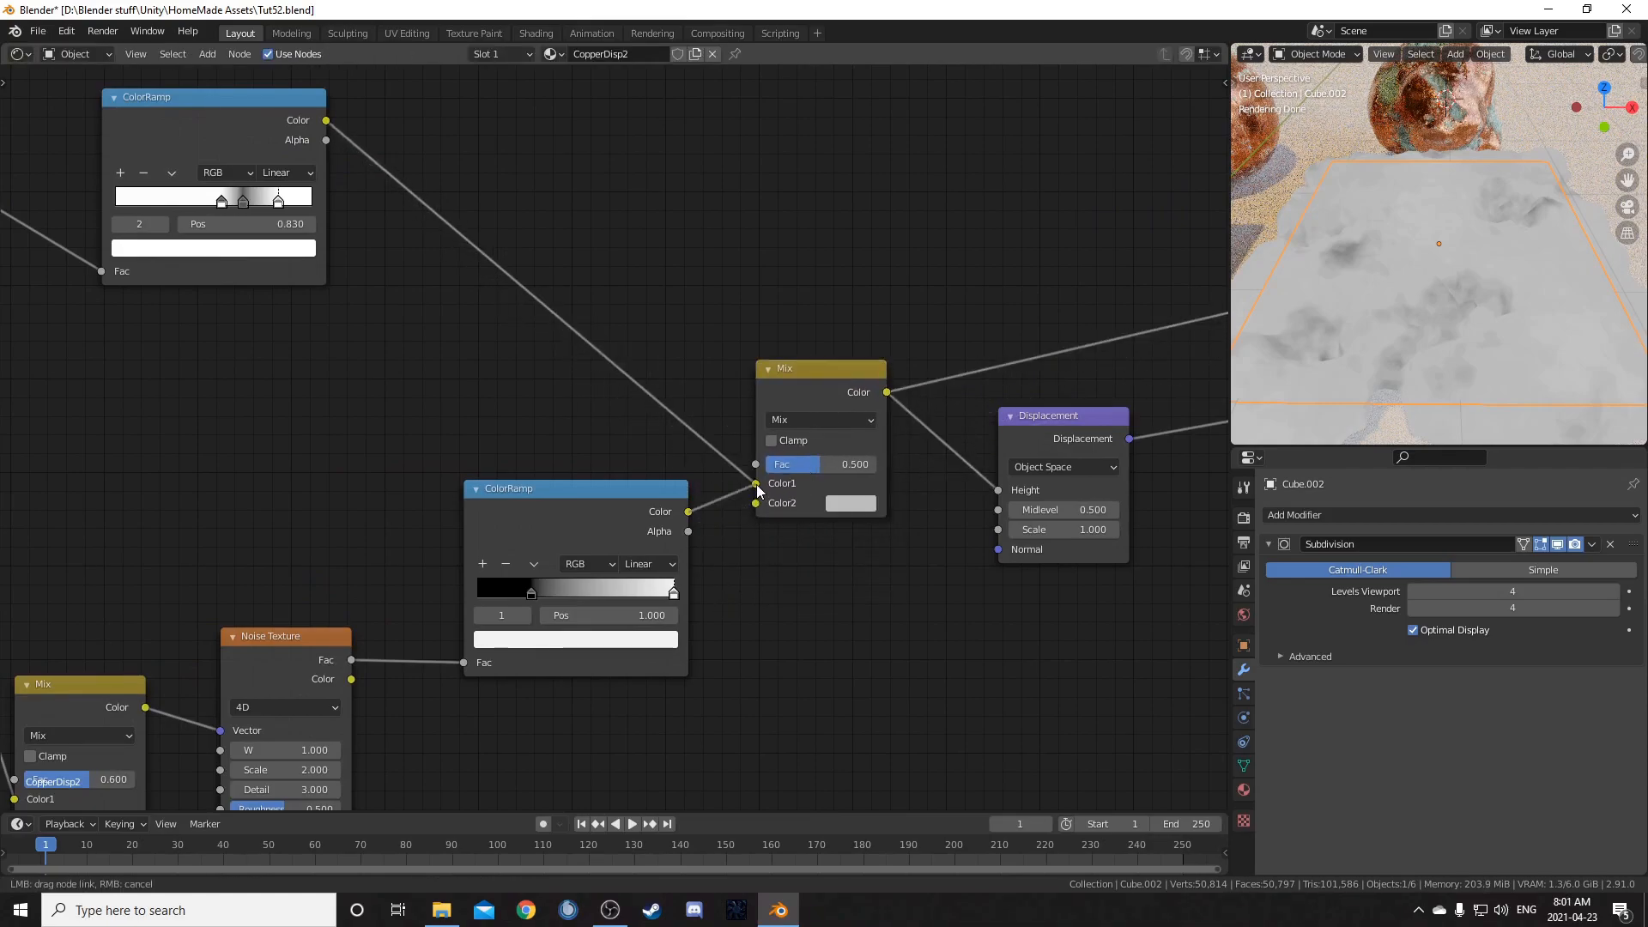
mouse_move(602, 521)
mouse_down()
mouse_move(593, 506)
mouse_move(588, 526)
mouse_up()
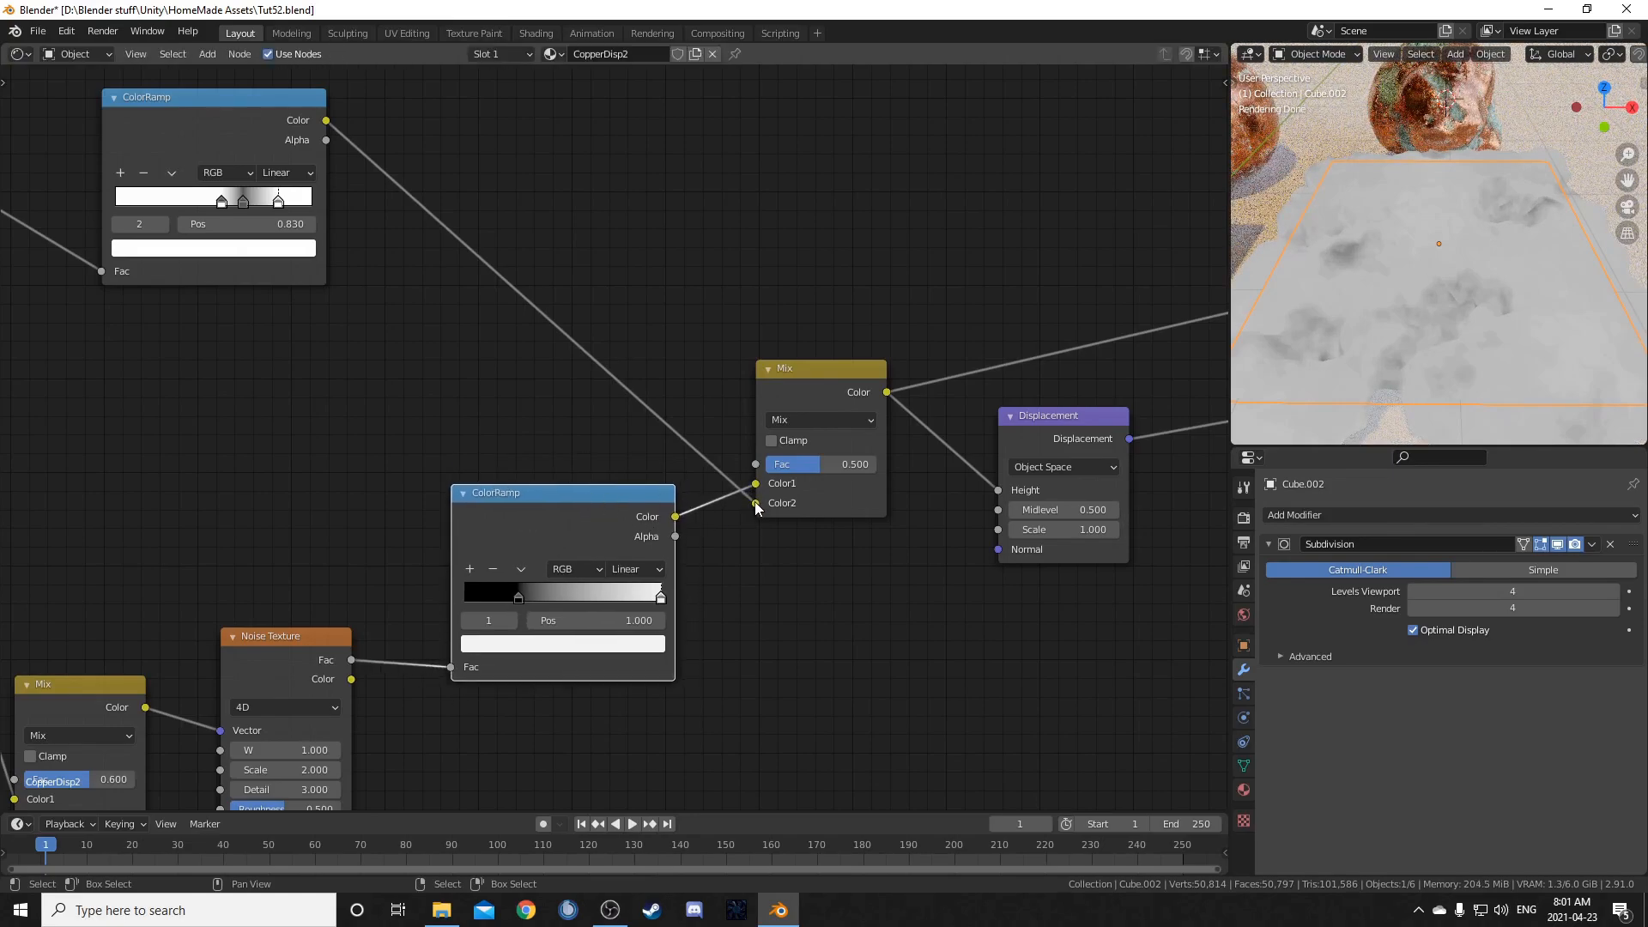
drag(227, 120, 239, 134)
drag(752, 507, 755, 464)
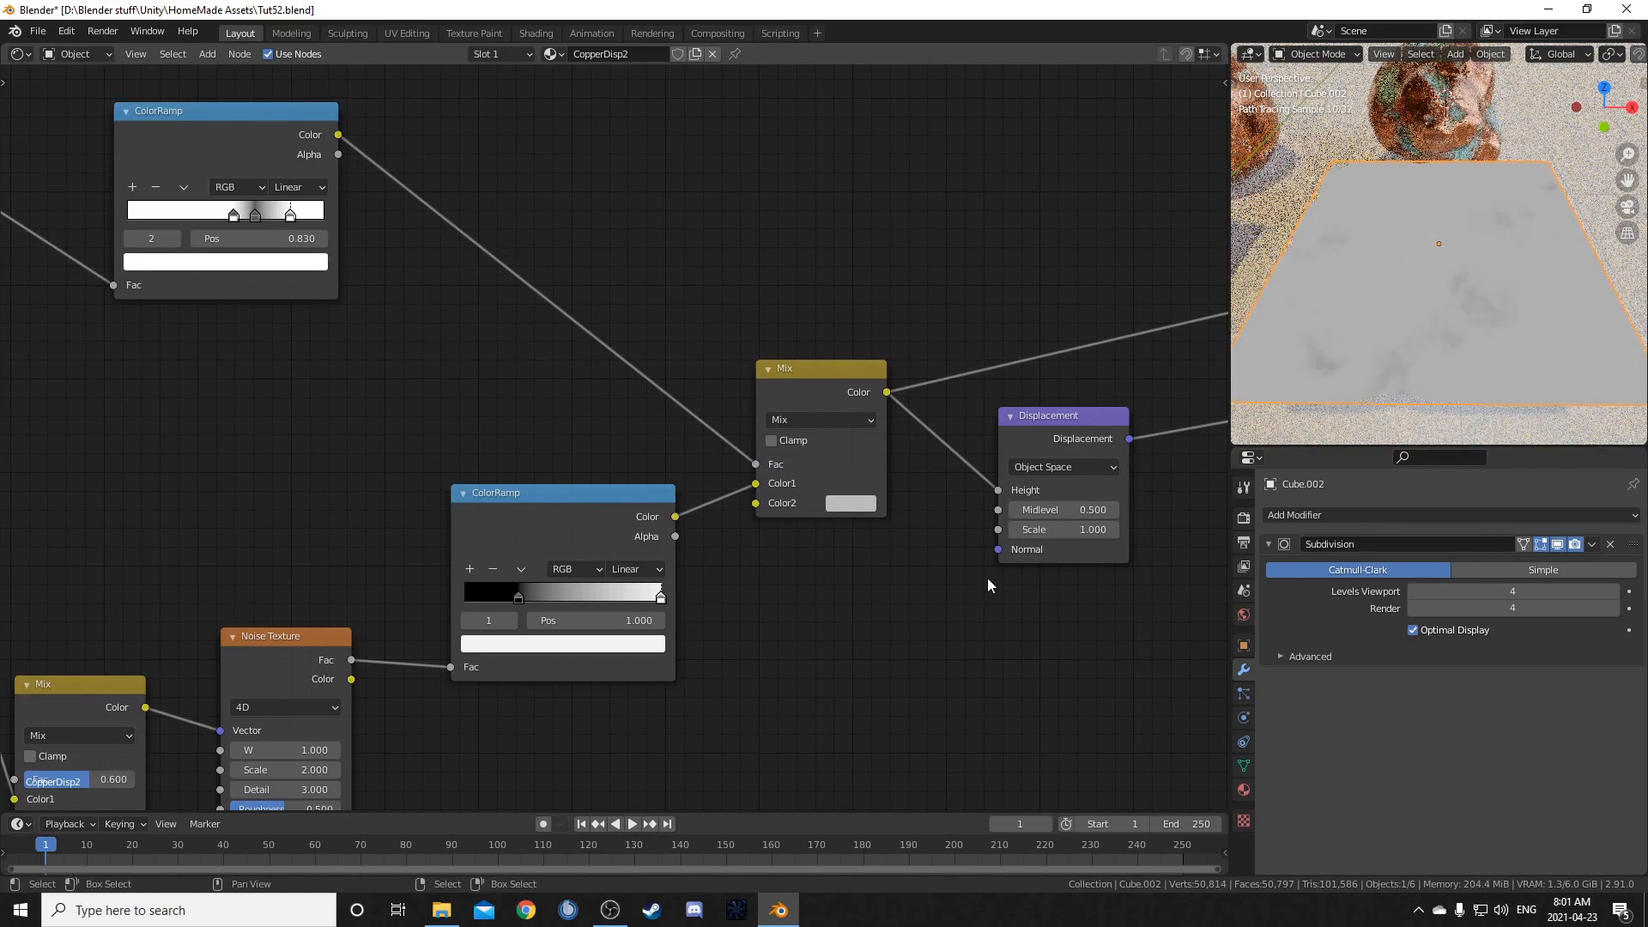
Step: Set the color value (V) of the new Mix node's Color2 to 0.75
middle_drag(896, 675, 858, 626)
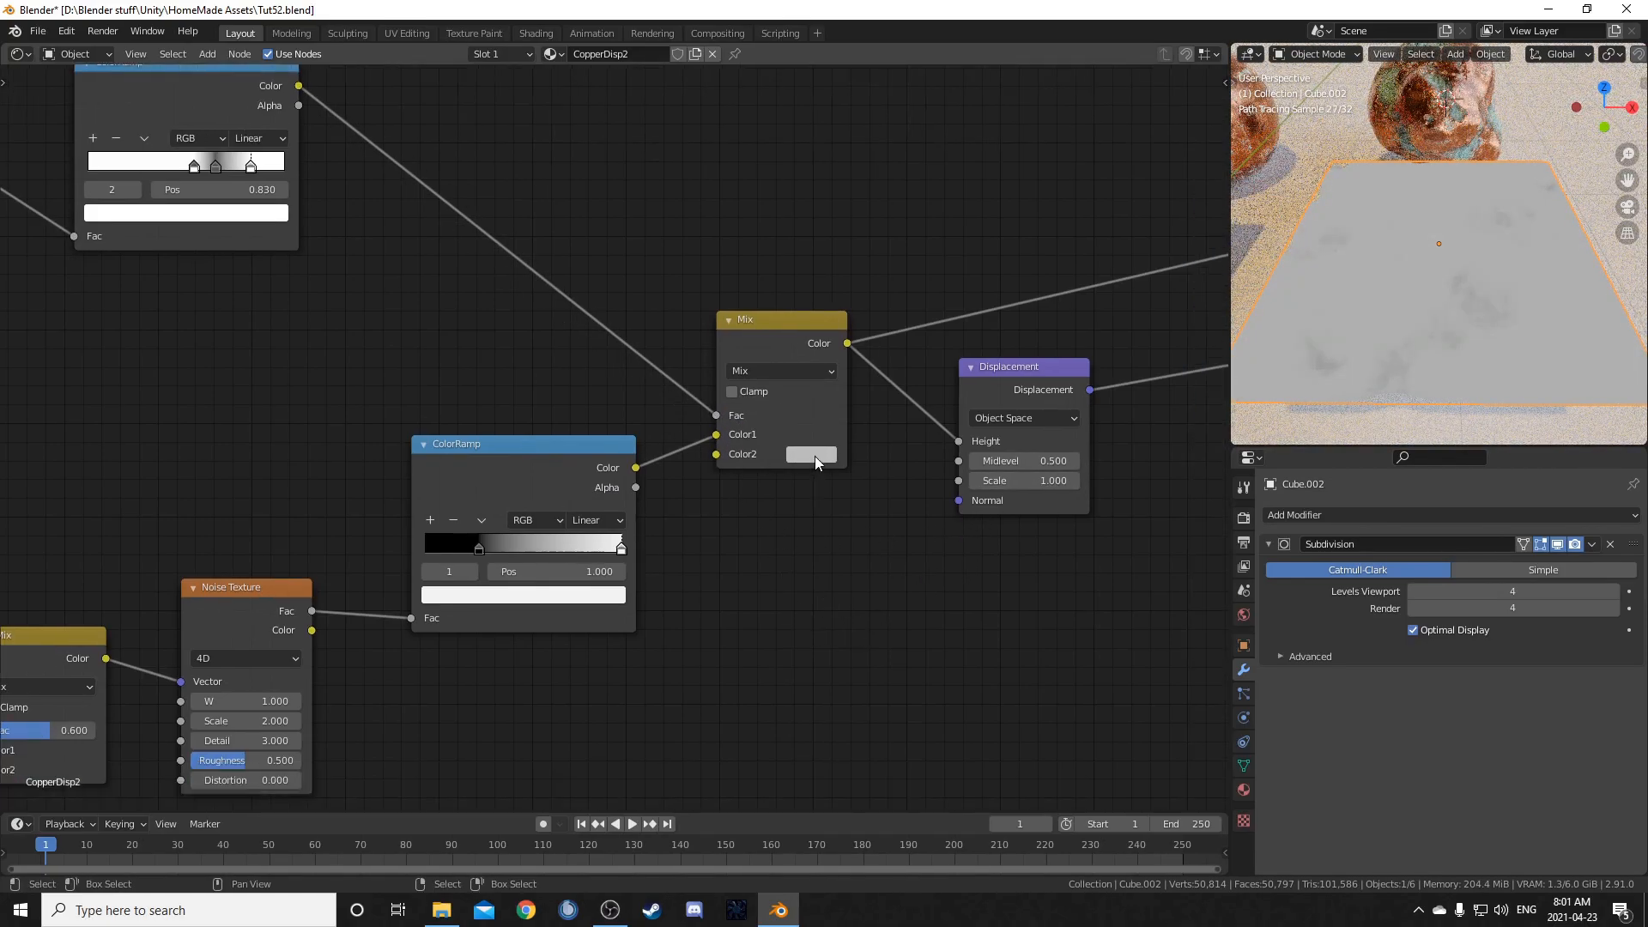
click(816, 455)
key(BackSpace)
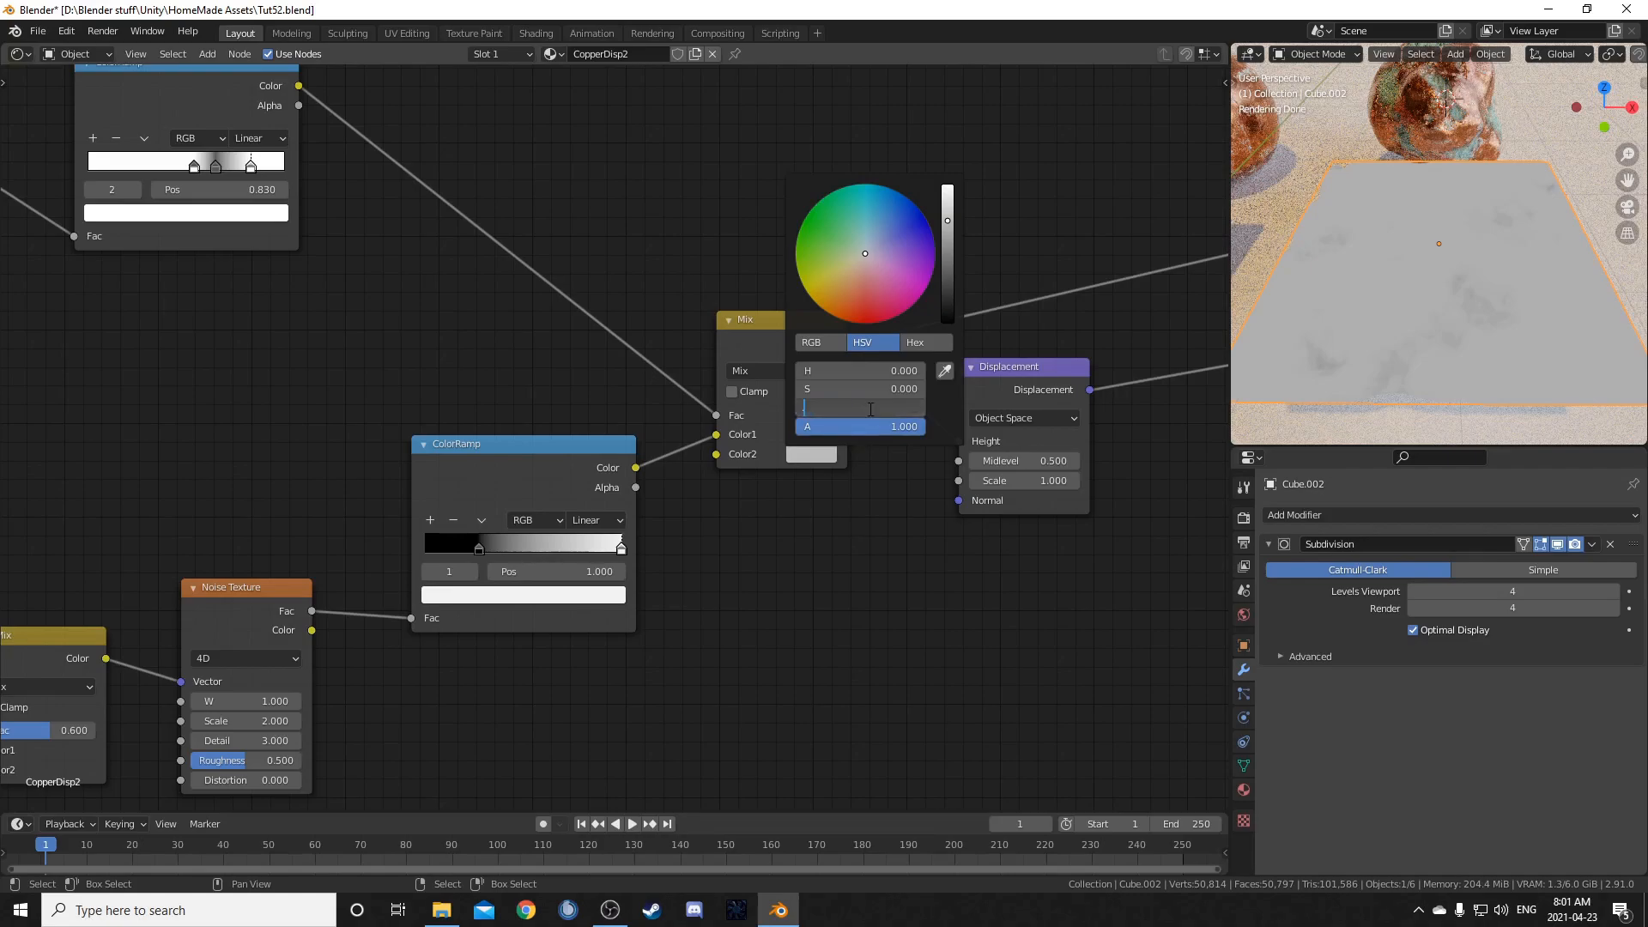
text(.75)
key(Return)
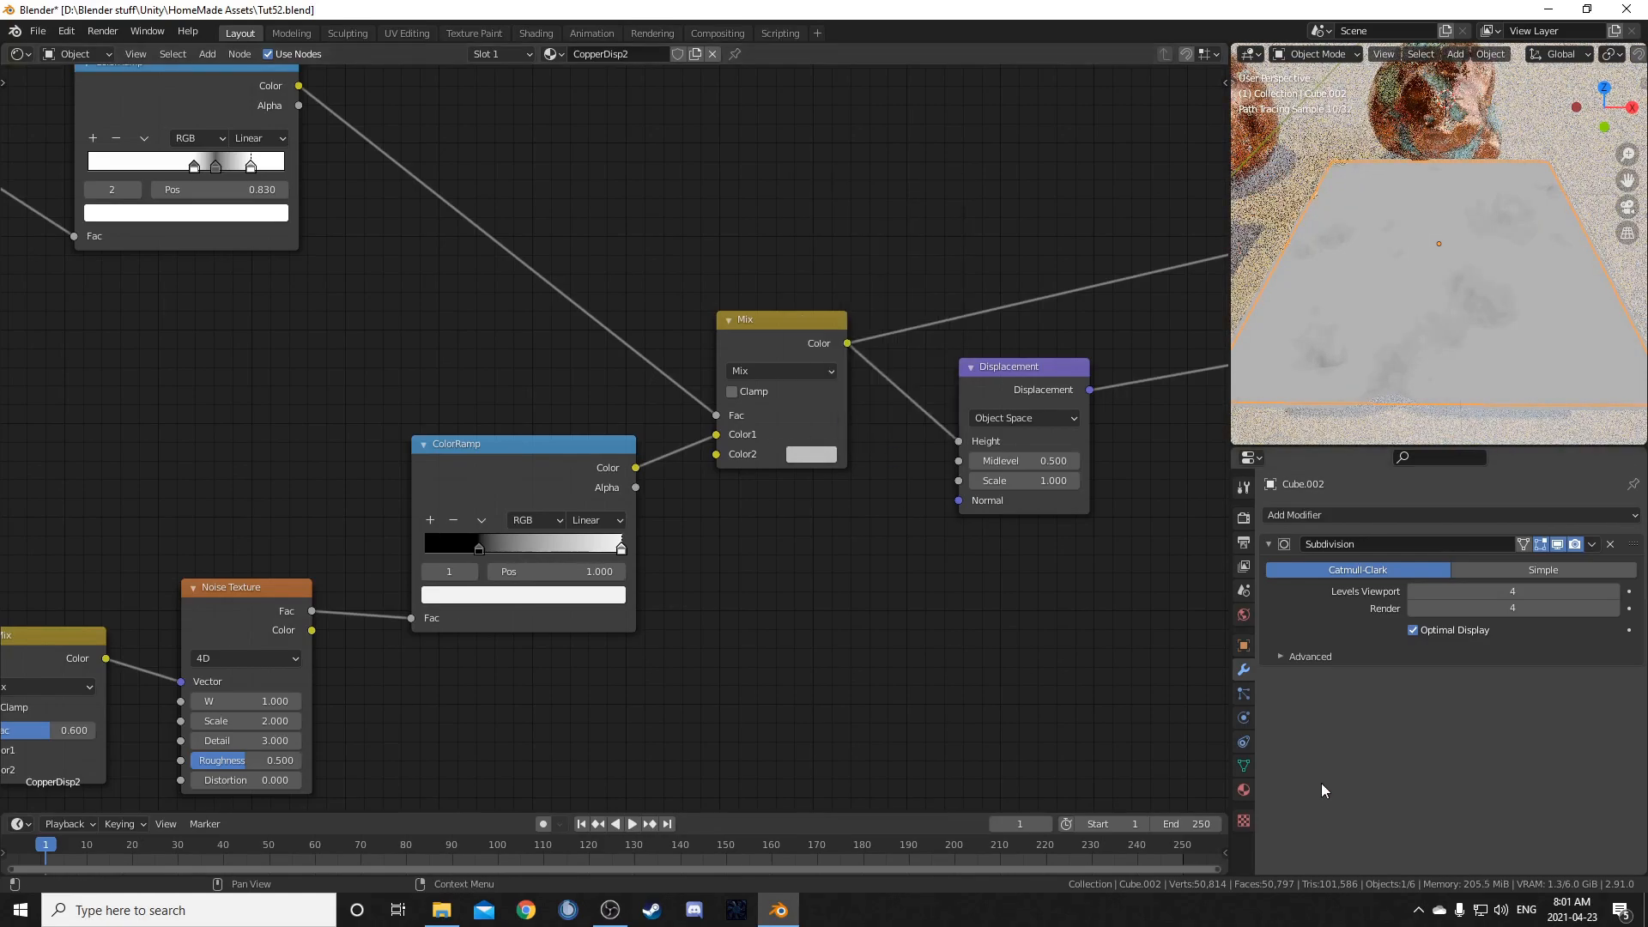
Step: Preview the full Principled BSDF shader on the plate to check the new displacement
scroll(615, 437, down, 7)
middle_drag(1023, 314, 642, 540)
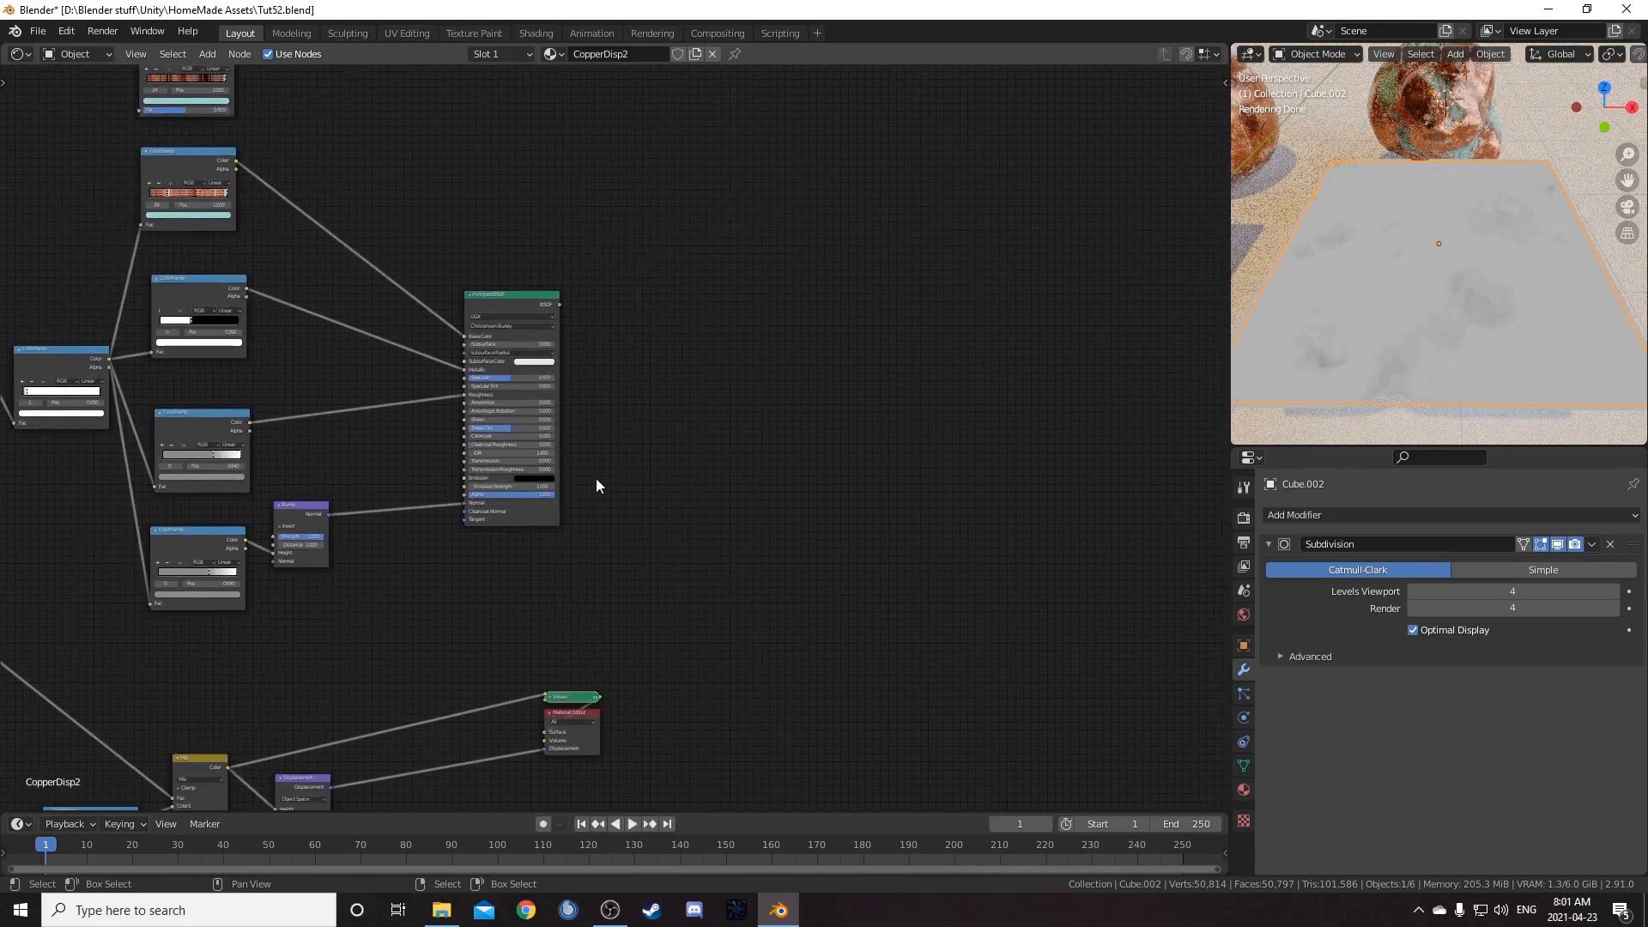
ctrl+shift+click(528, 304)
middle_drag(520, 642, 661, 402)
middle_drag(567, 485, 688, 450)
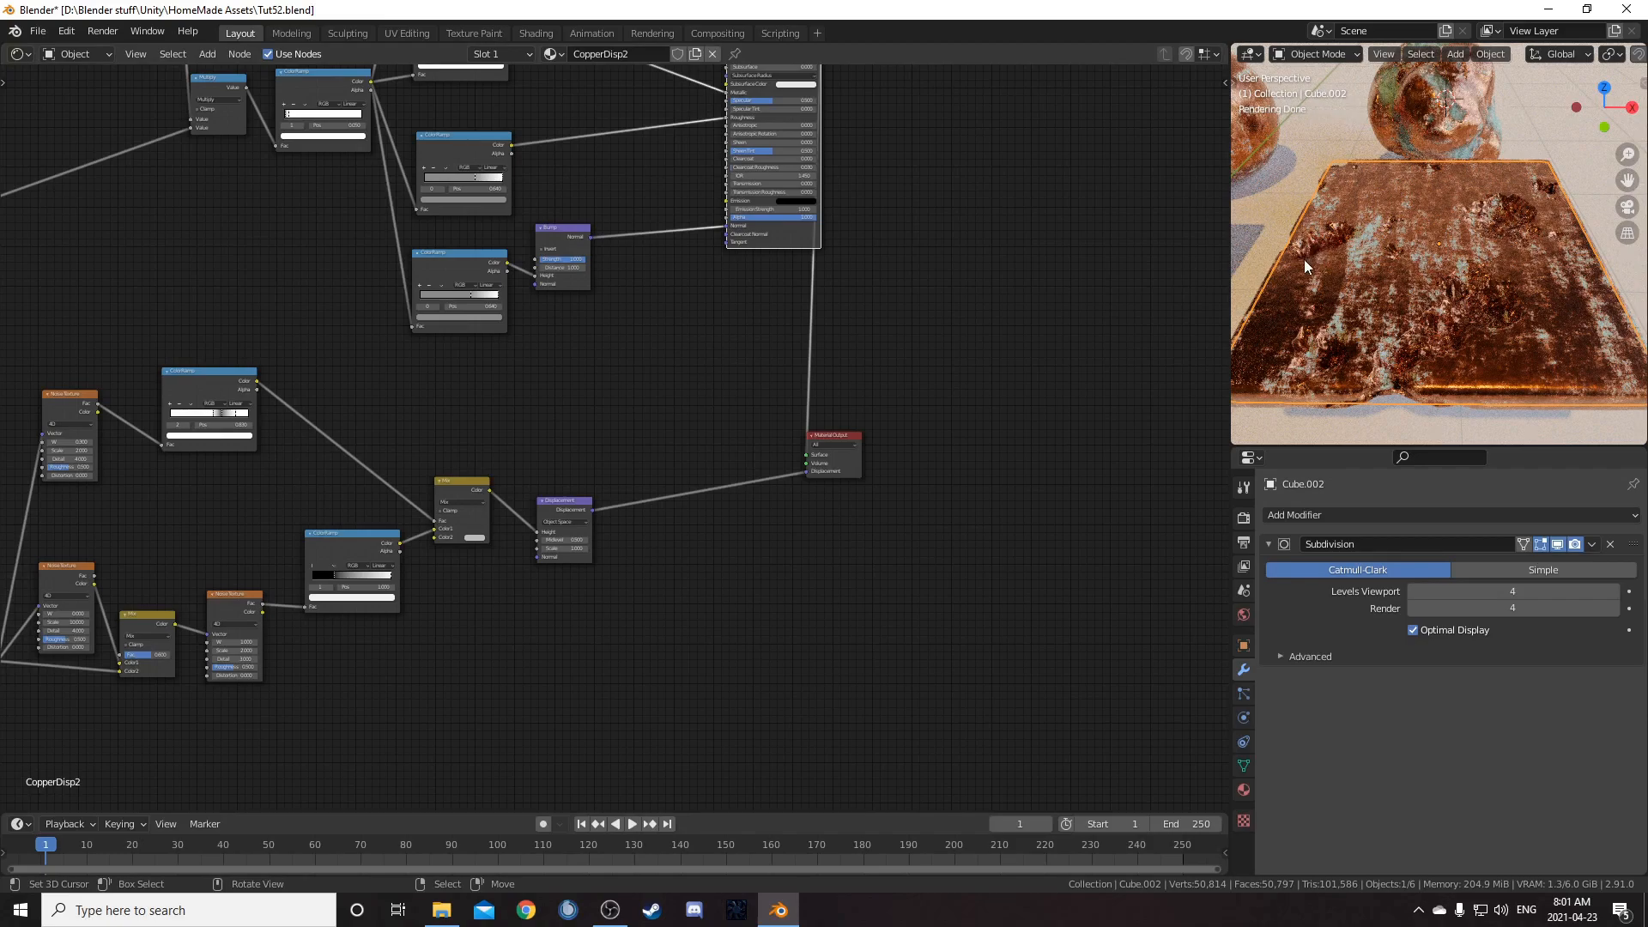
Step: Move the Displacement node out of the way, preview the displacement Mix node, and insert a ColorRamp after its Color output
middle_drag(622, 686, 727, 582)
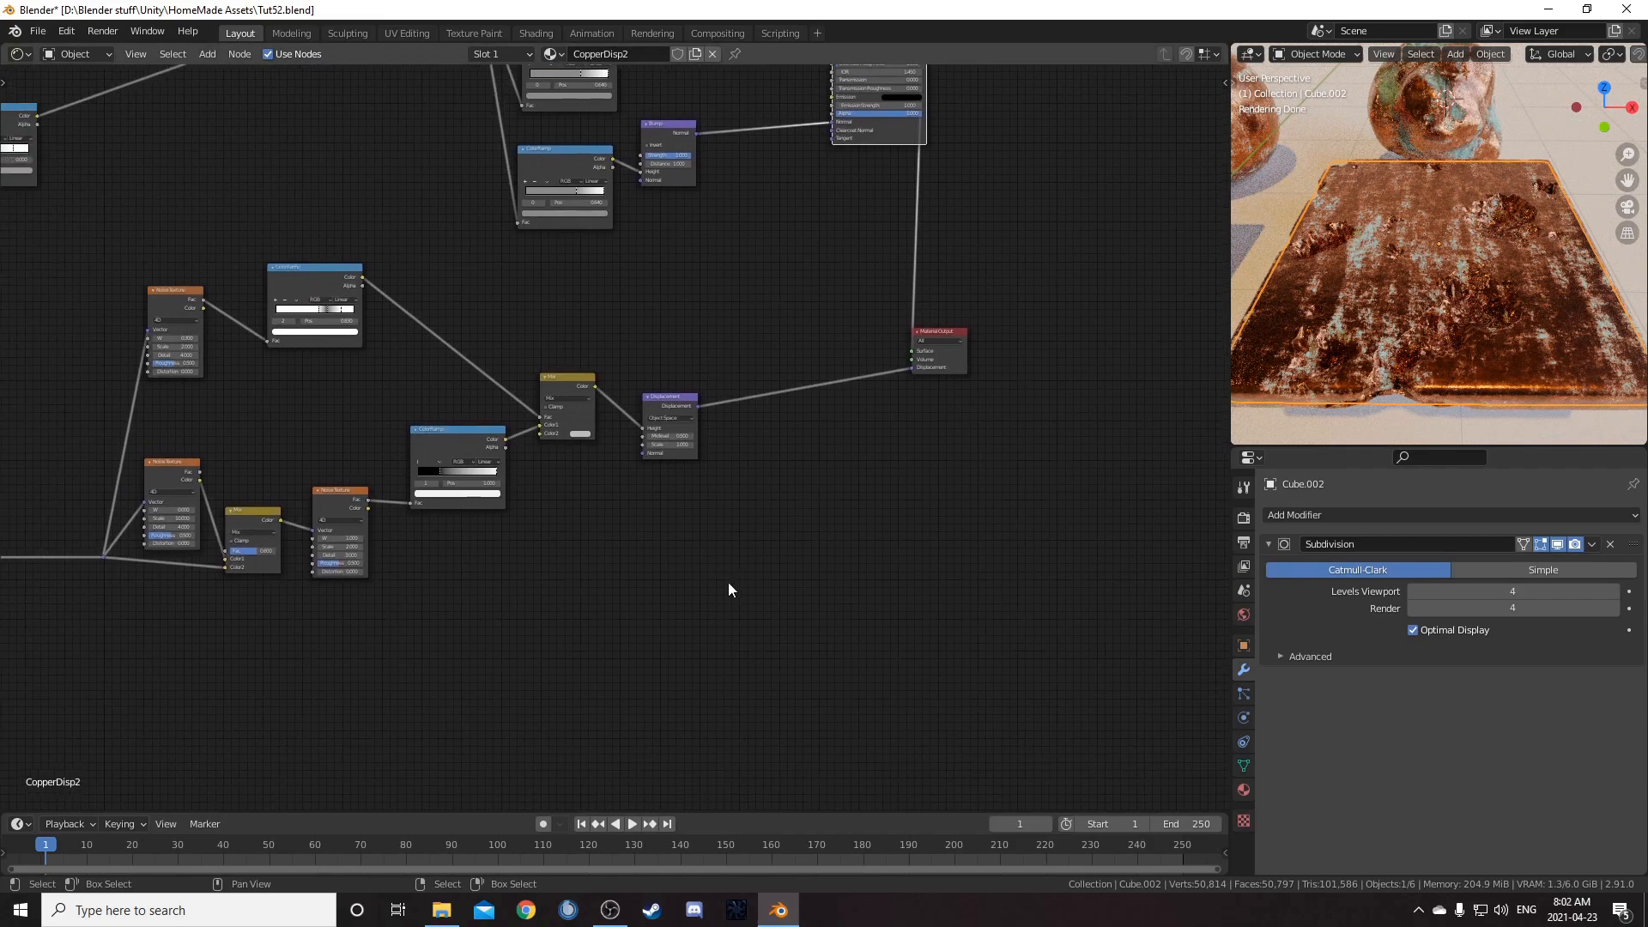
drag(684, 401, 719, 487)
ctrl+shift+click(569, 384)
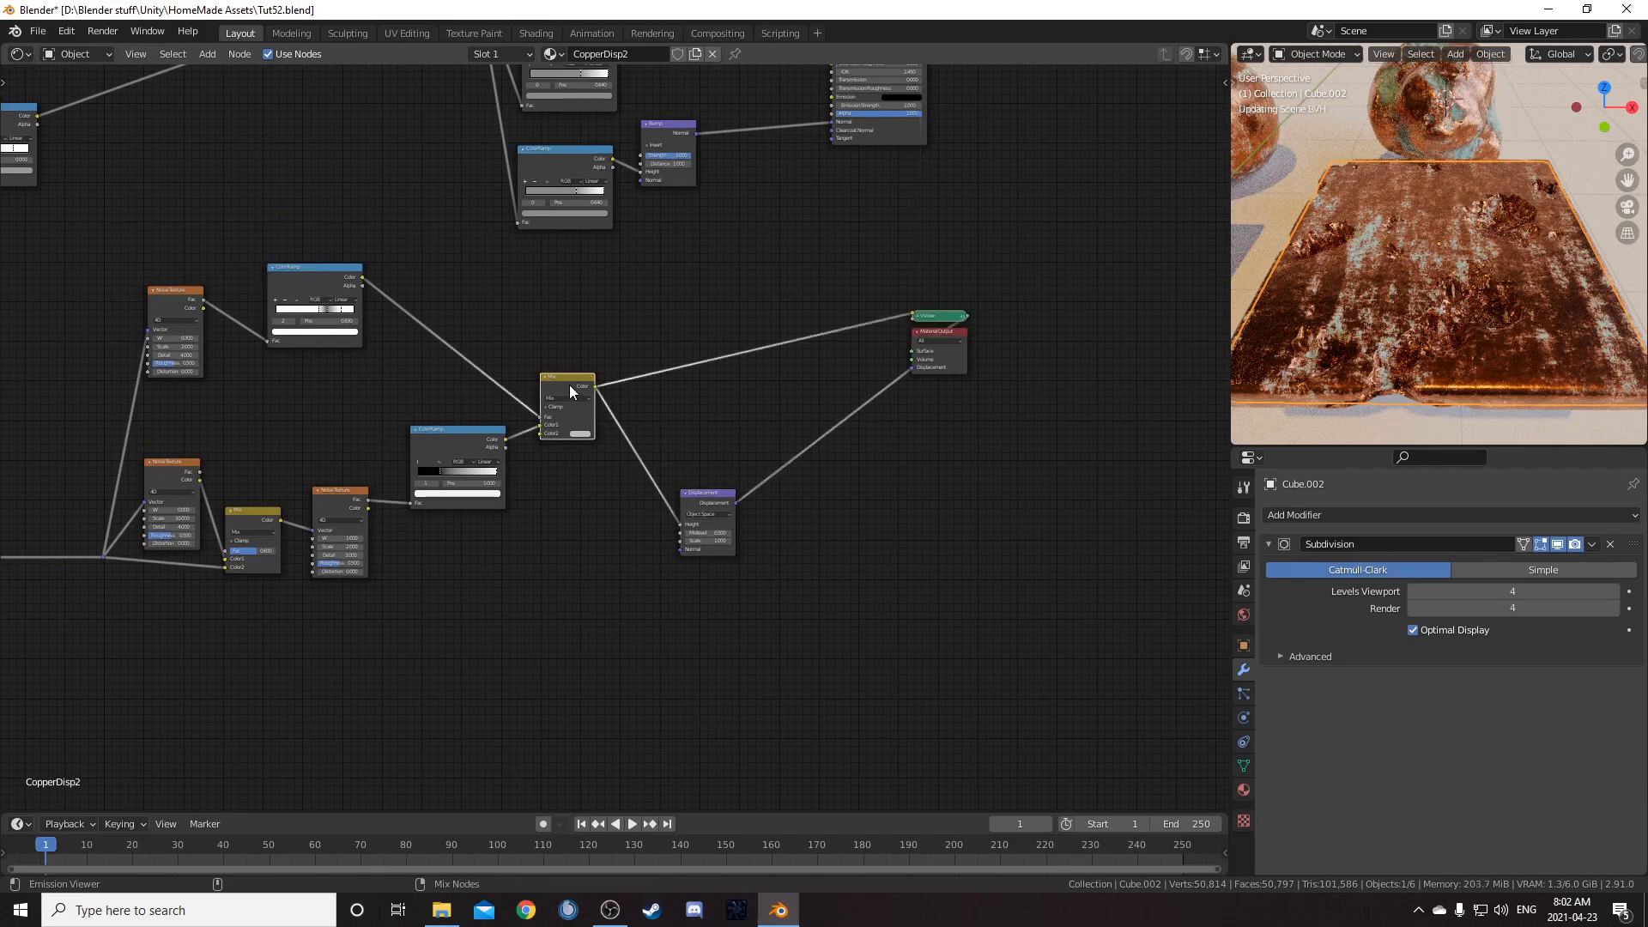
key(shift+a)
click(721, 391)
text(colorr)
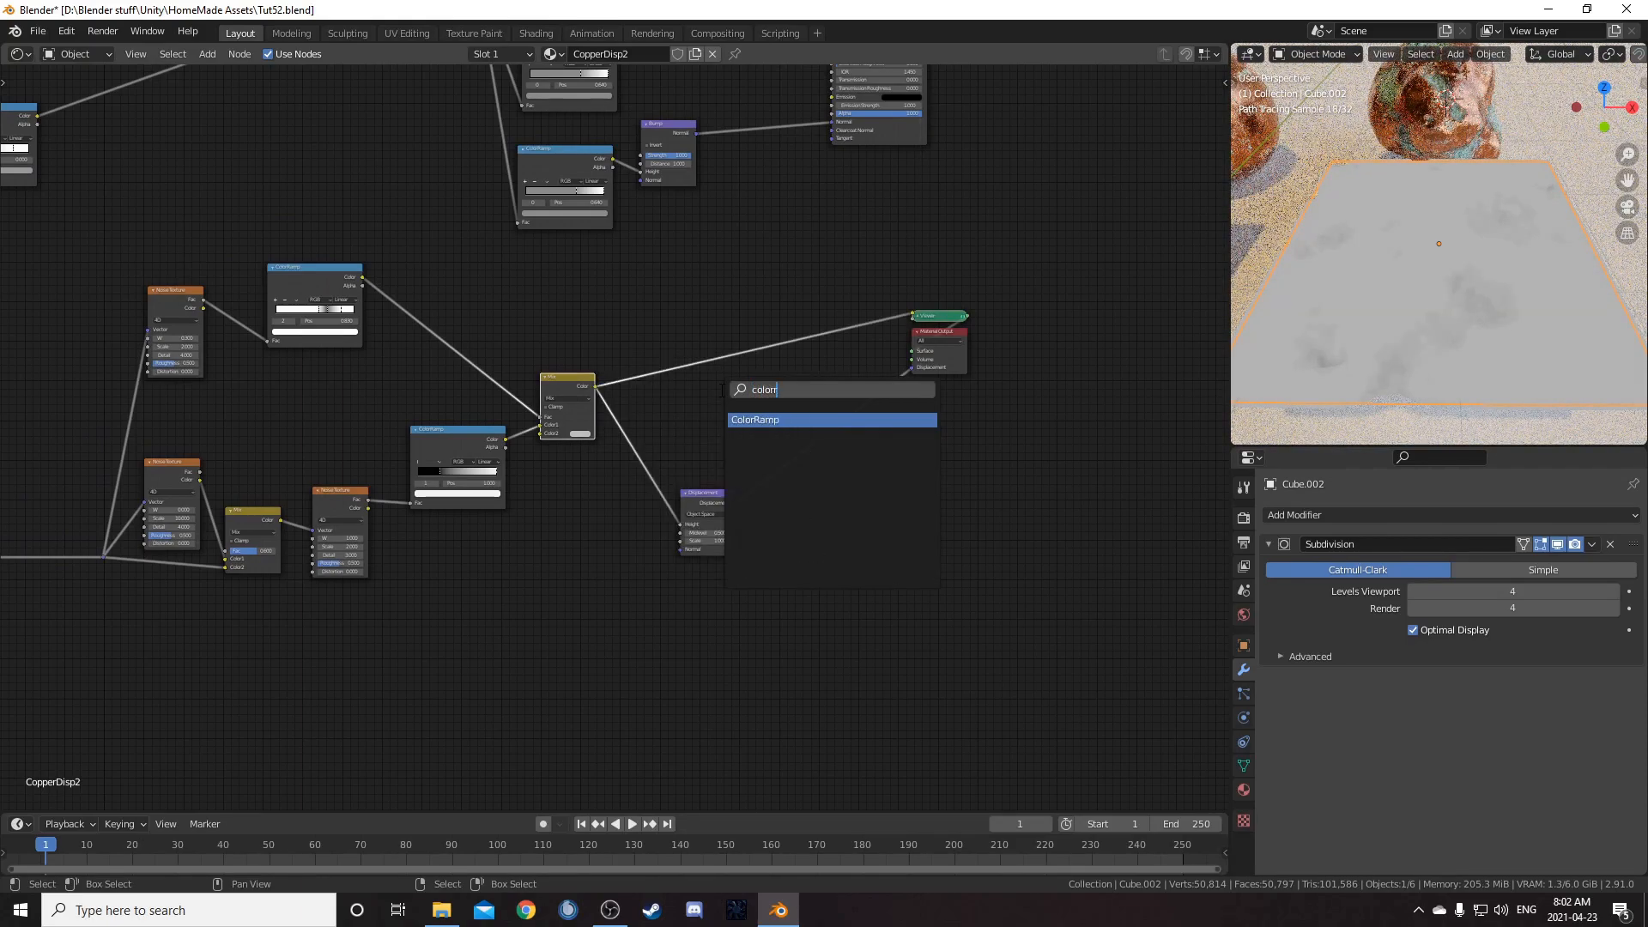
key(Return)
click(723, 346)
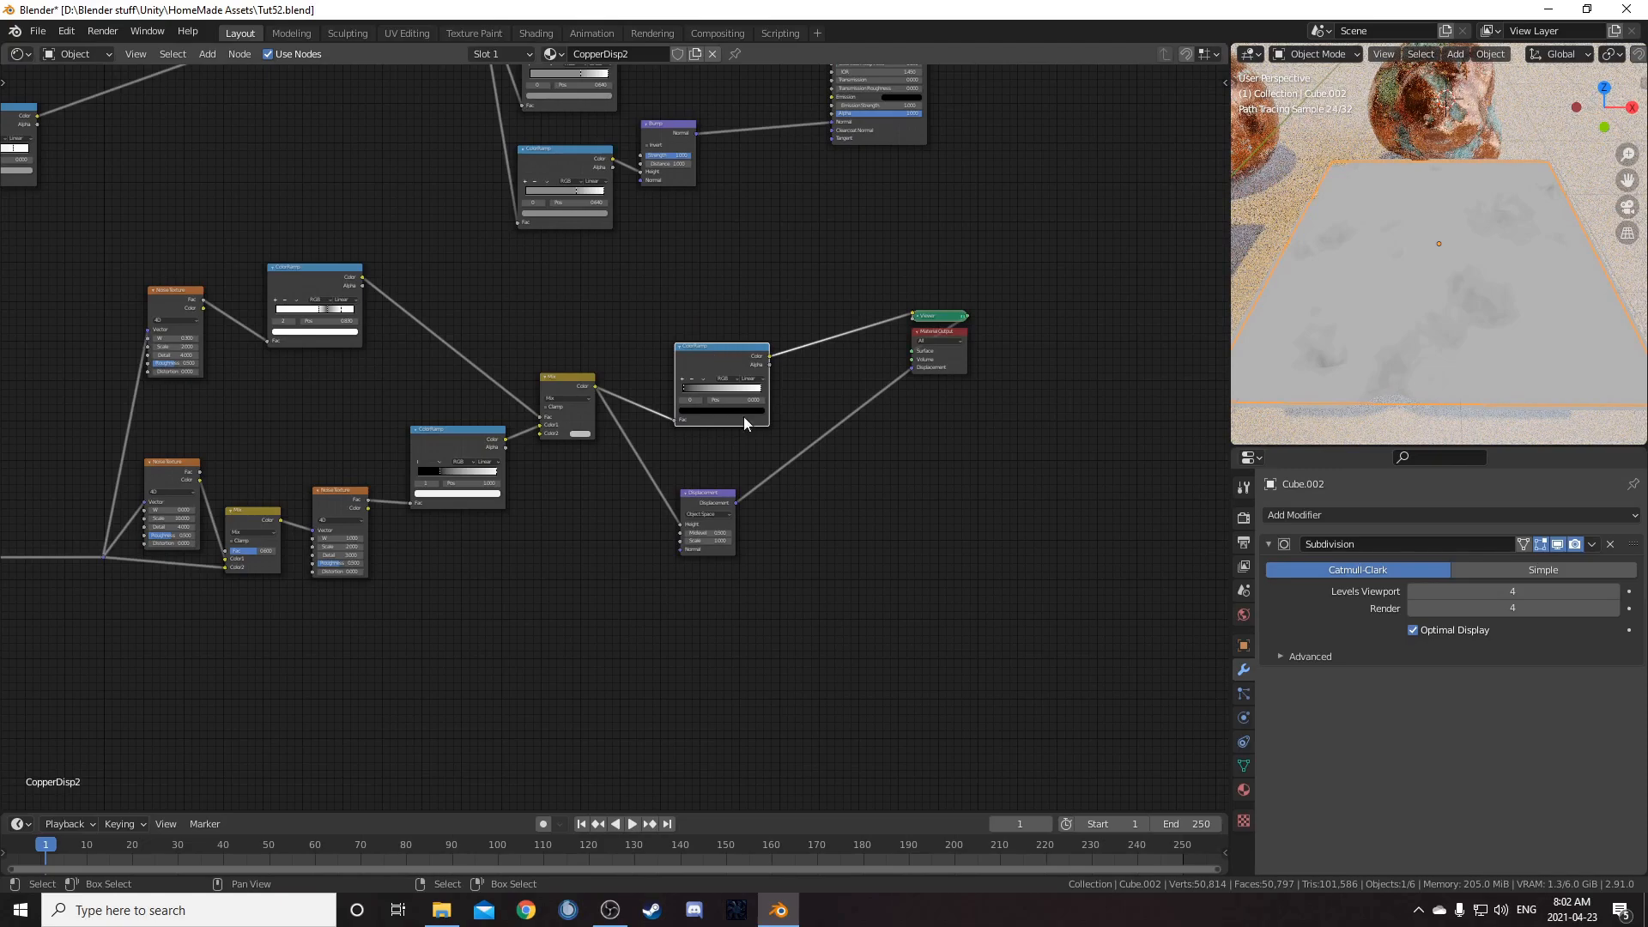
Step: Set the new ColorRamp's black stop to position 0.44 and its white stop to 0.5
scroll(718, 428, up, 6)
middle_drag(720, 482, 590, 521)
scroll(591, 520, up, 3)
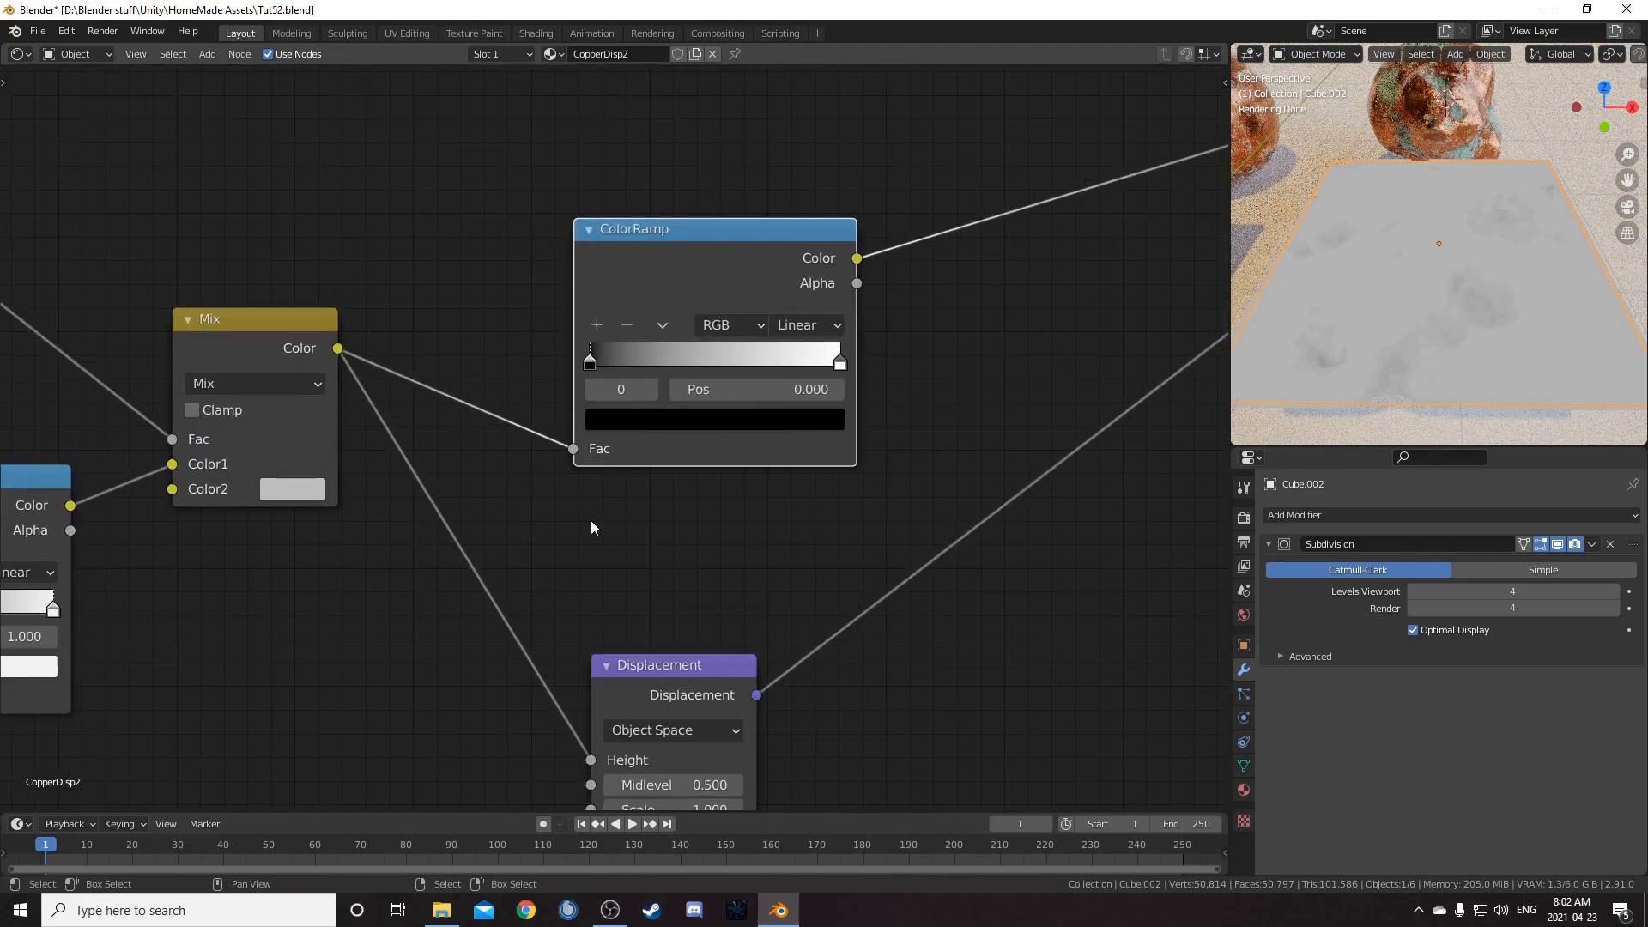
click(713, 388)
text(.44)
key(Return)
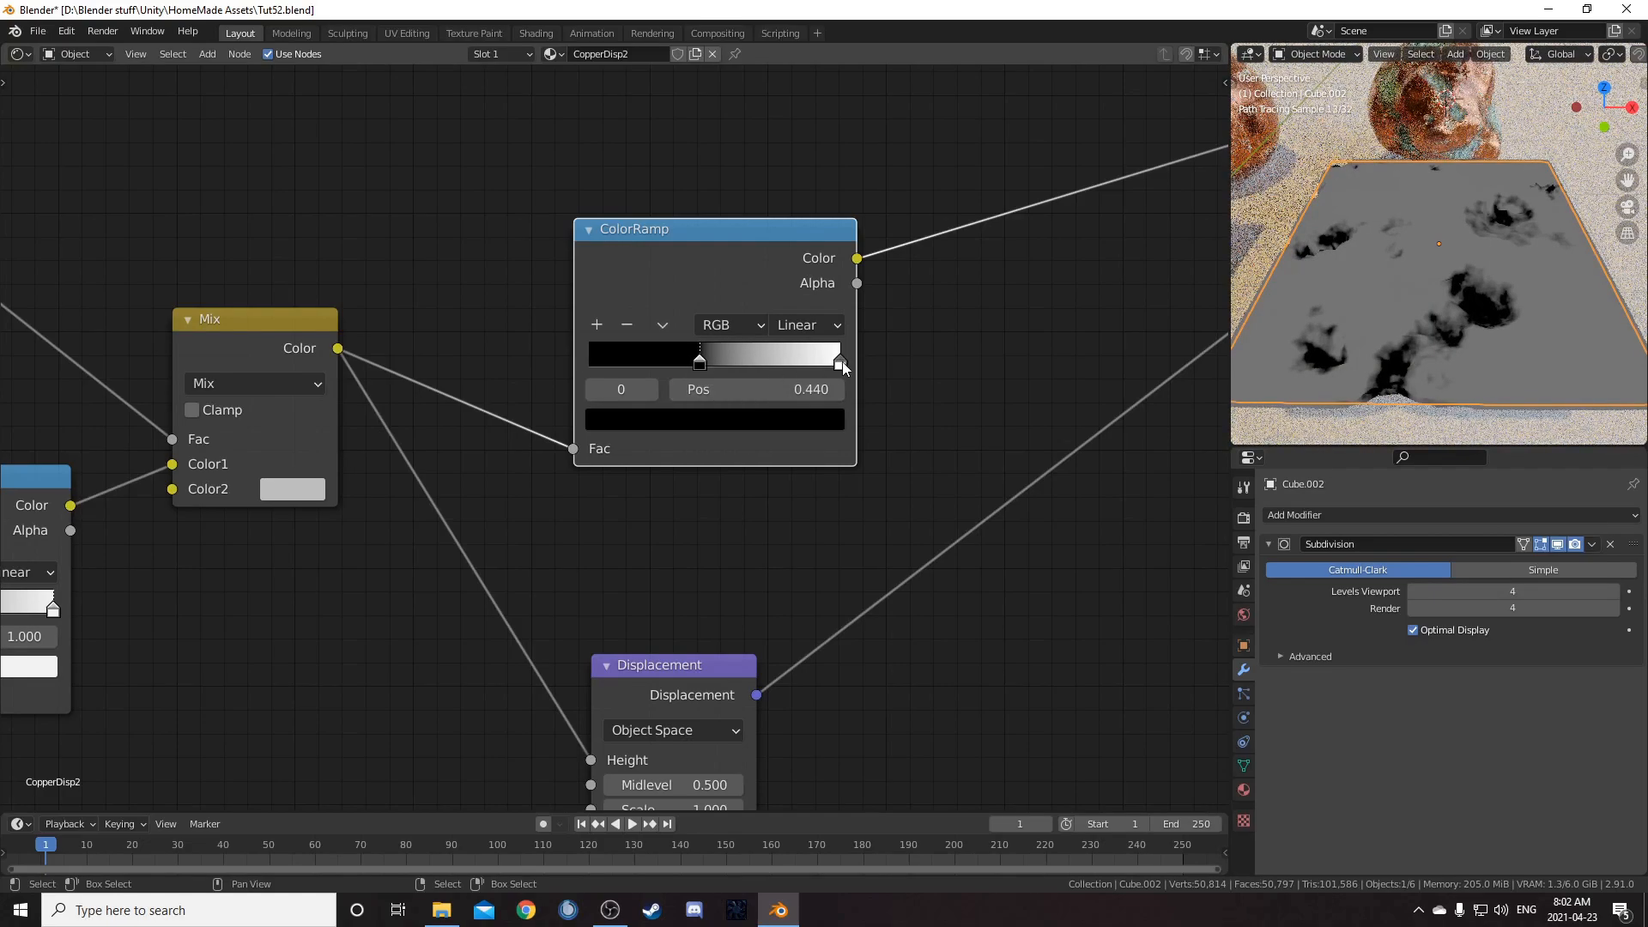
click(843, 363)
click(782, 387)
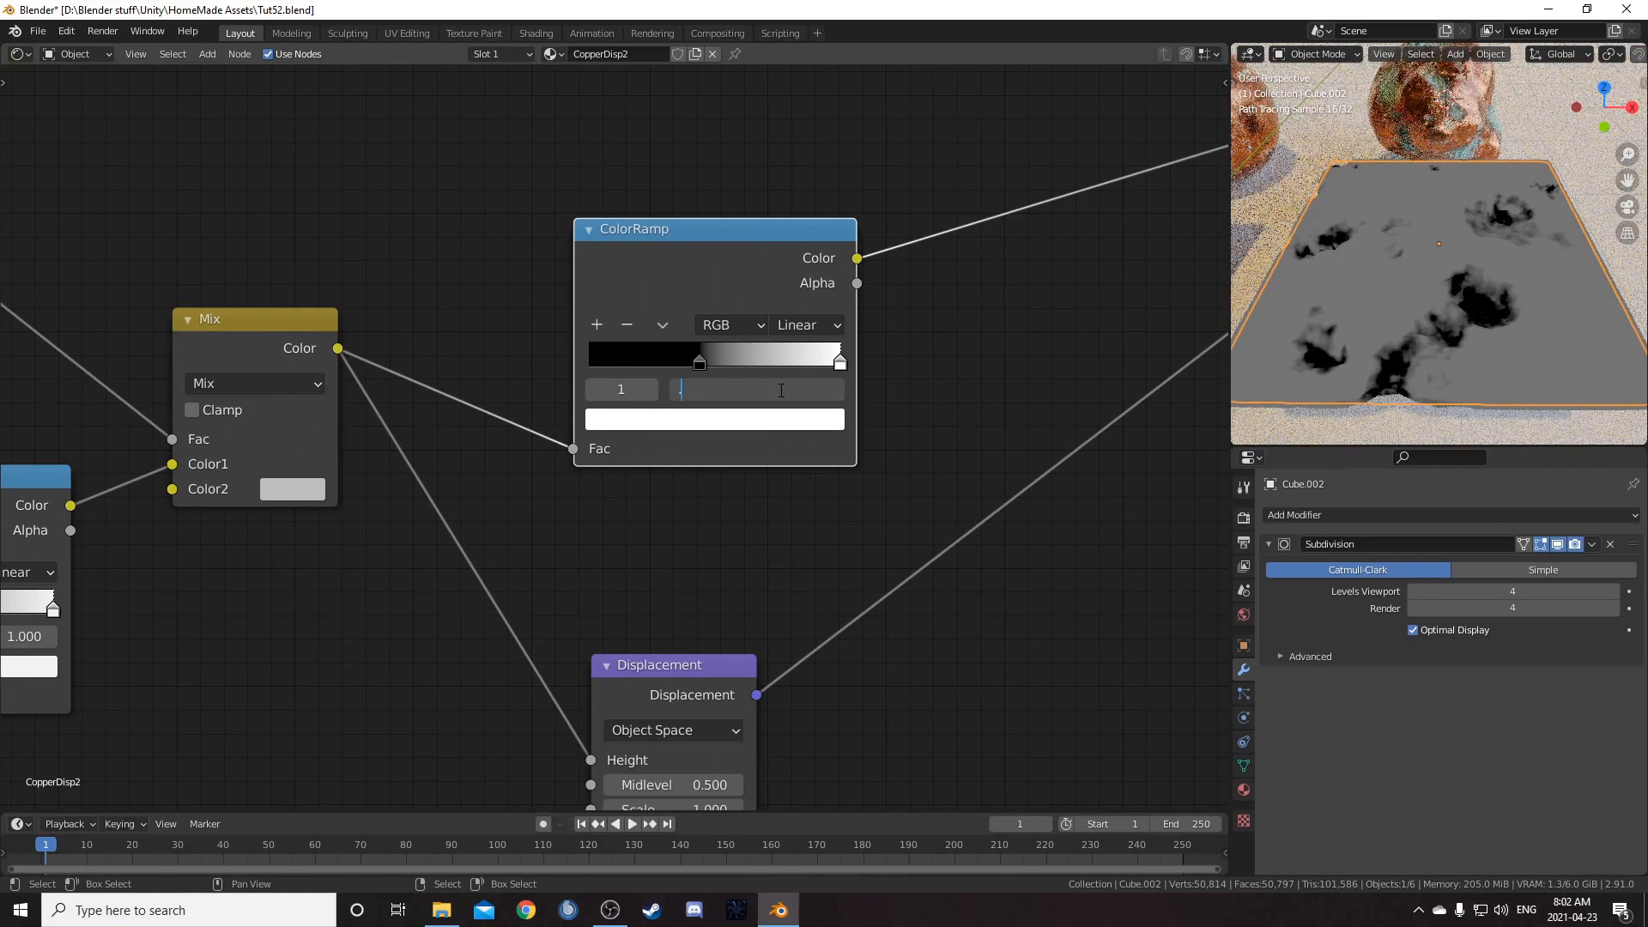
text(.5)
key(Return)
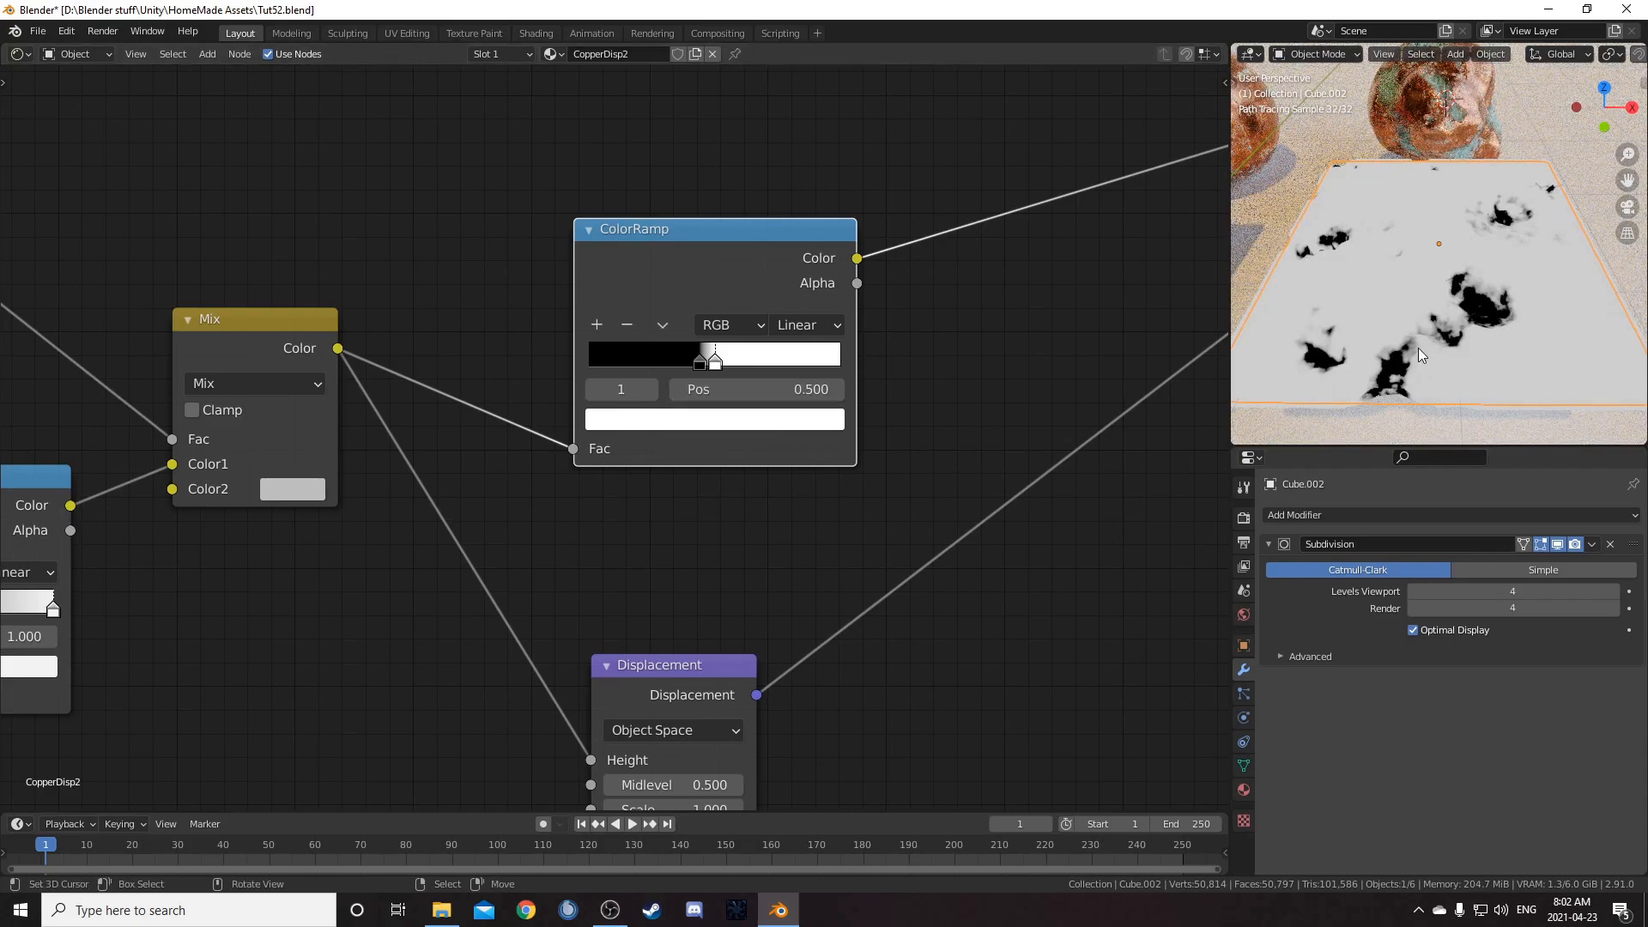
Step: Reposition the new mask ColorRamp and place a duplicate of the Bump node below the Principled BSDF
scroll(867, 429, down, 4)
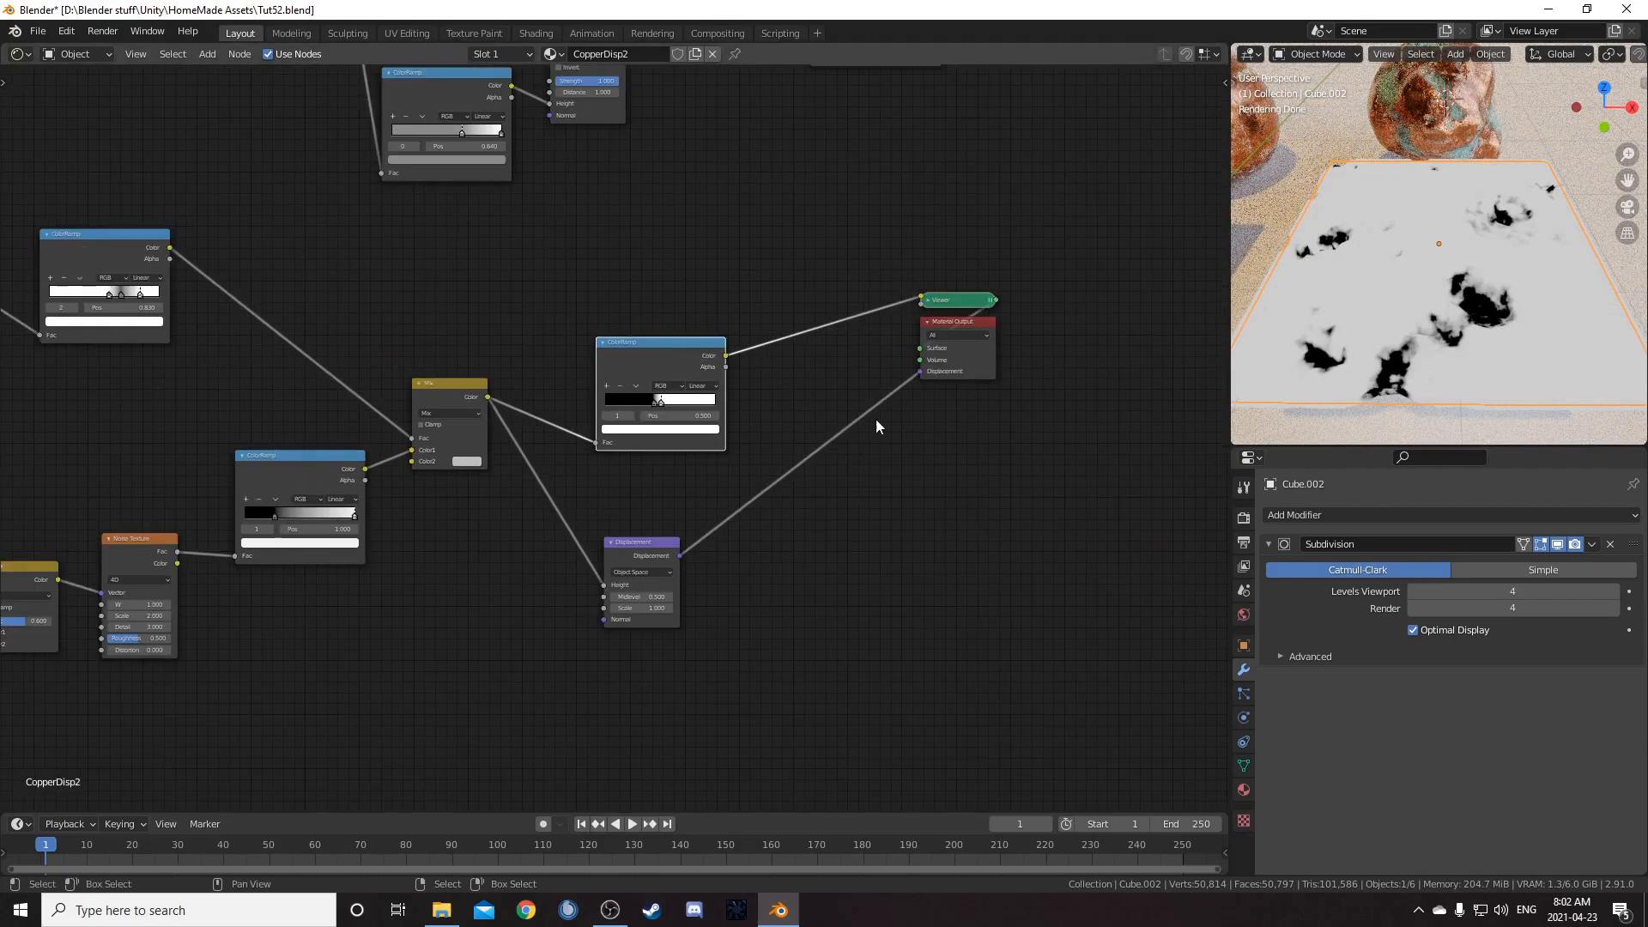
drag(592, 451, 565, 413)
scroll(645, 470, up, 2)
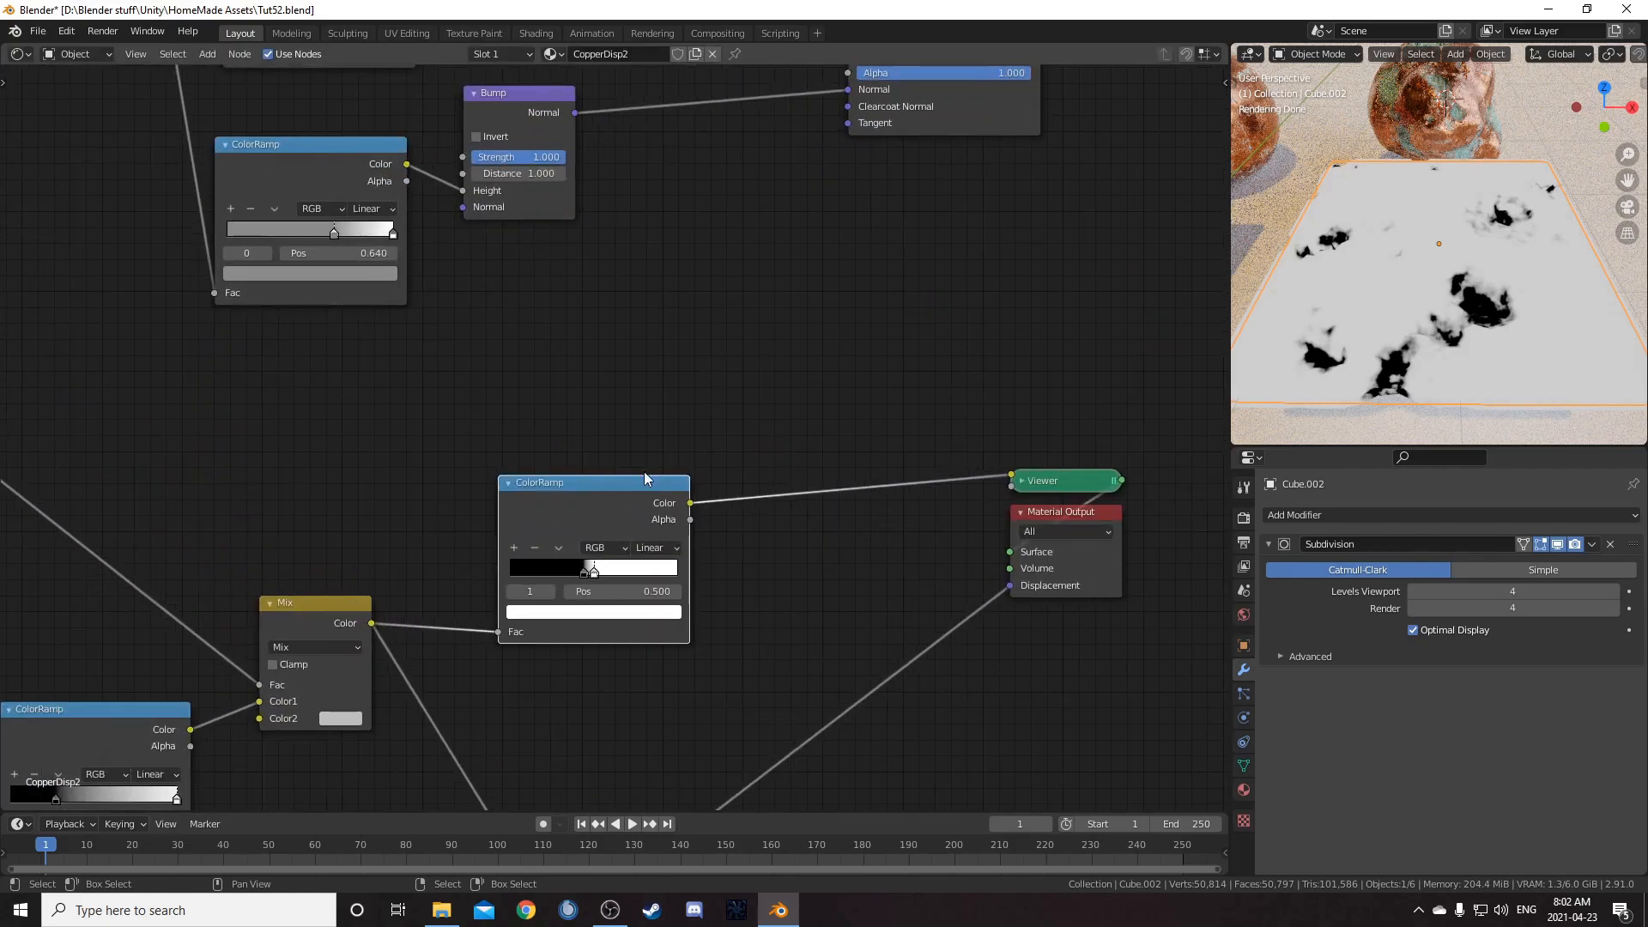
click(526, 112)
key(shift+d)
click(810, 273)
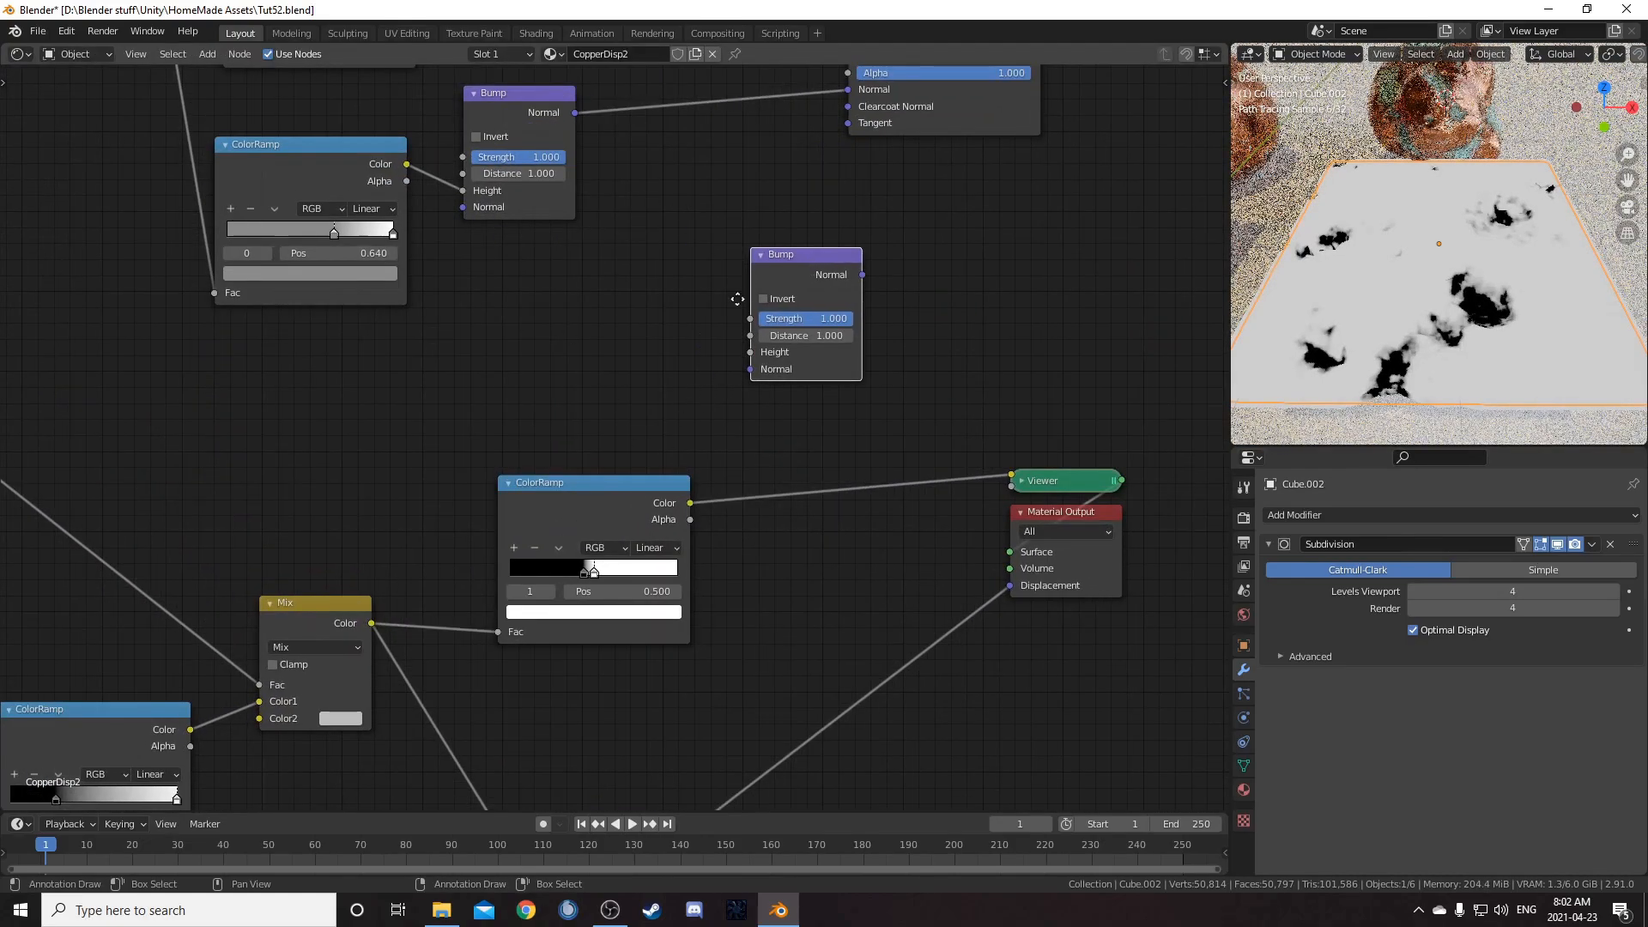
Step: Set the original Bump node's Strength to 0.5 in CopperDisp2
middle_drag(517, 182, 635, 281)
click(622, 256)
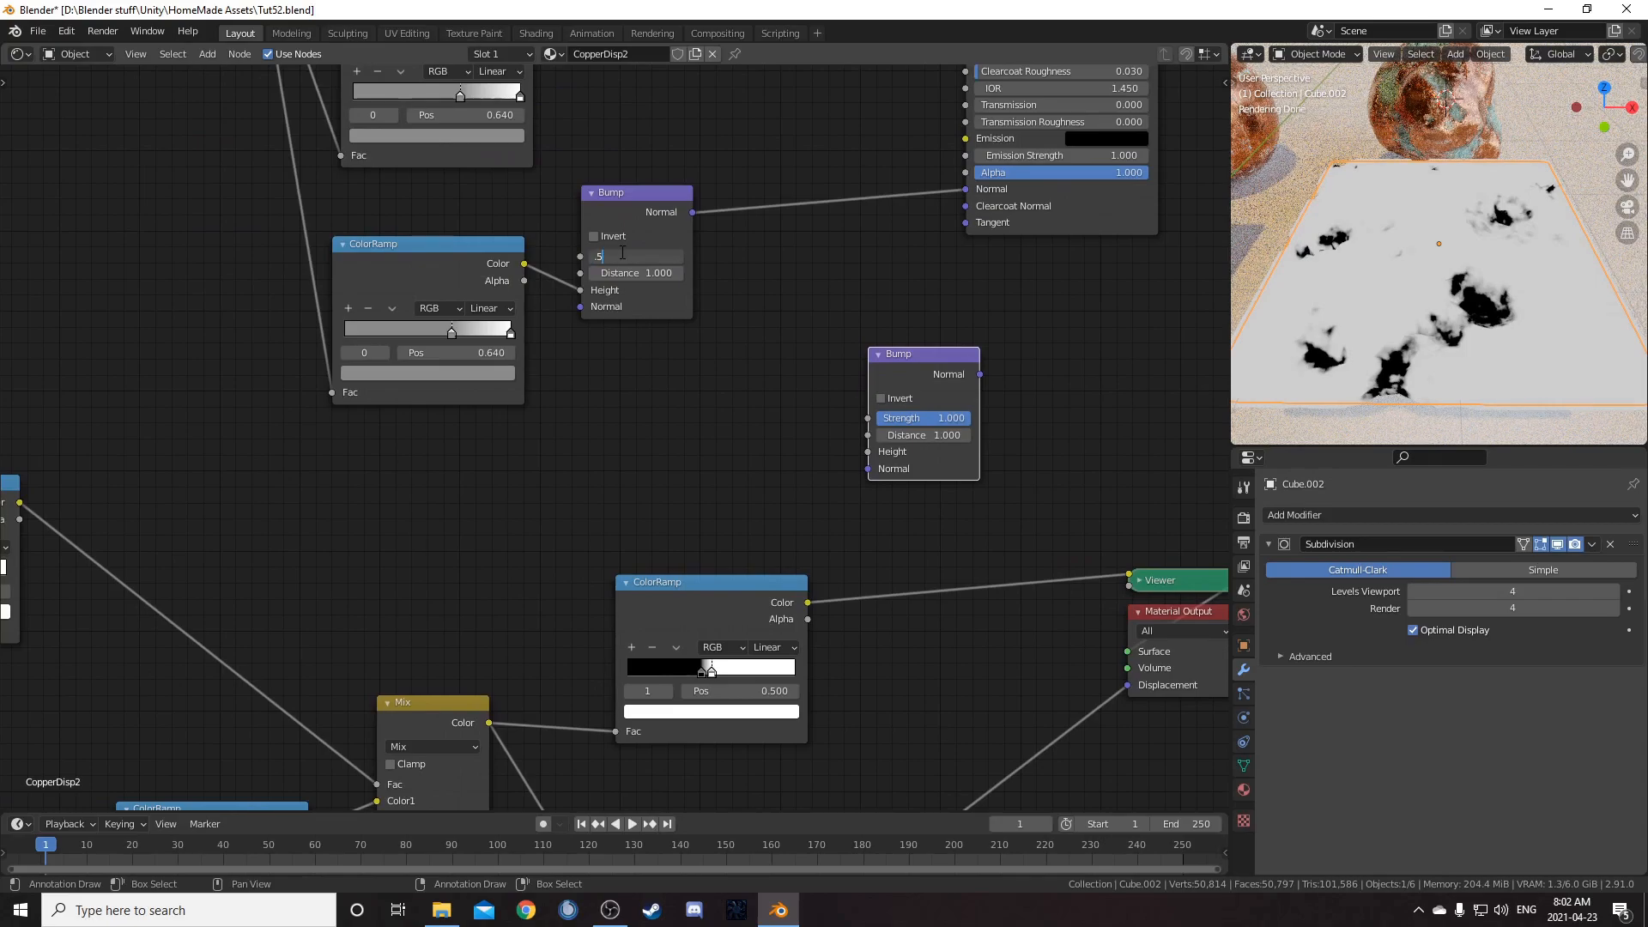
text(.5)
key(Return)
Step: Select the sphere that uses the Copper material and set its Bump node's Strength to 0.5
scroll(741, 472, down, 2)
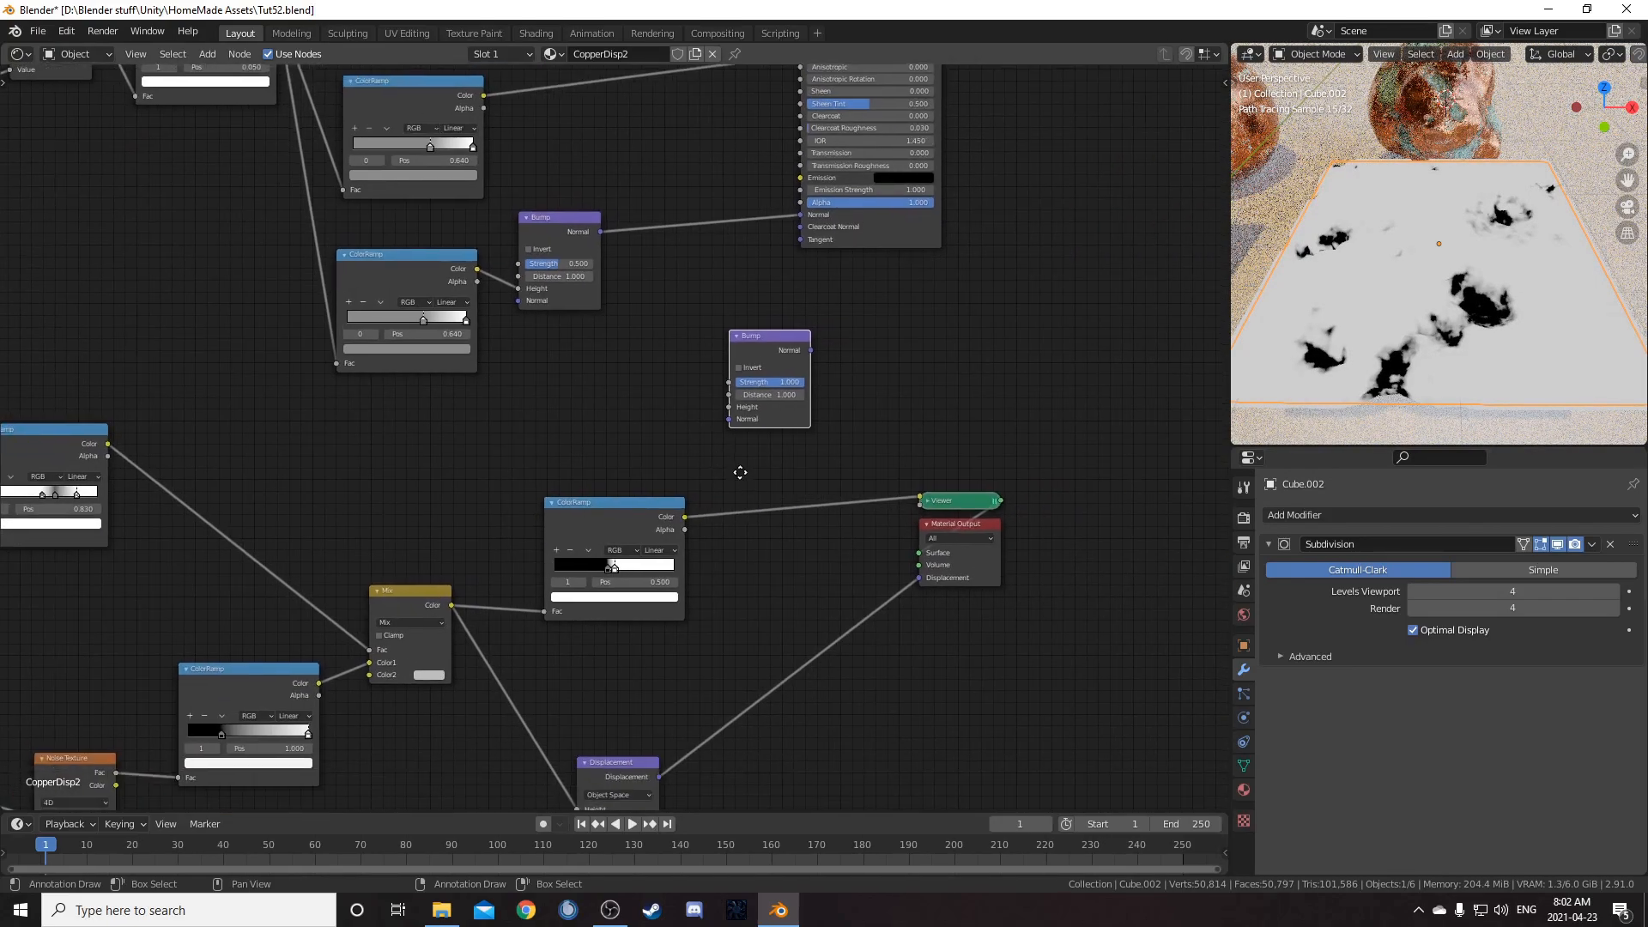
scroll(1303, 300, down, 1)
click(1303, 229)
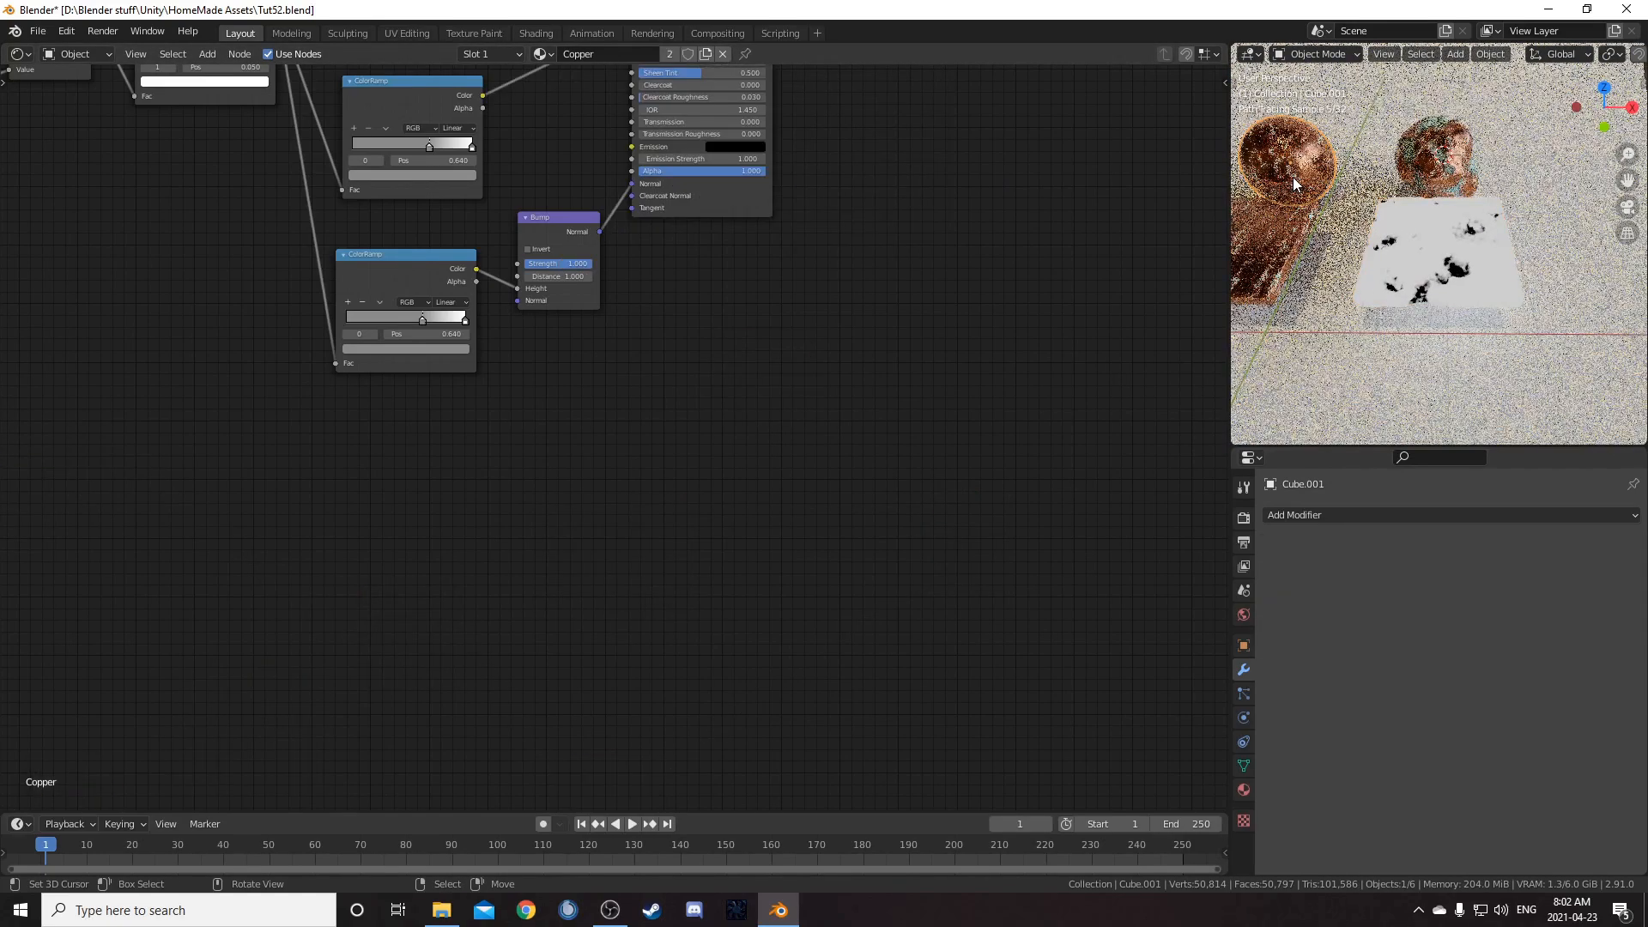
double_click(567, 264)
text(0.5)
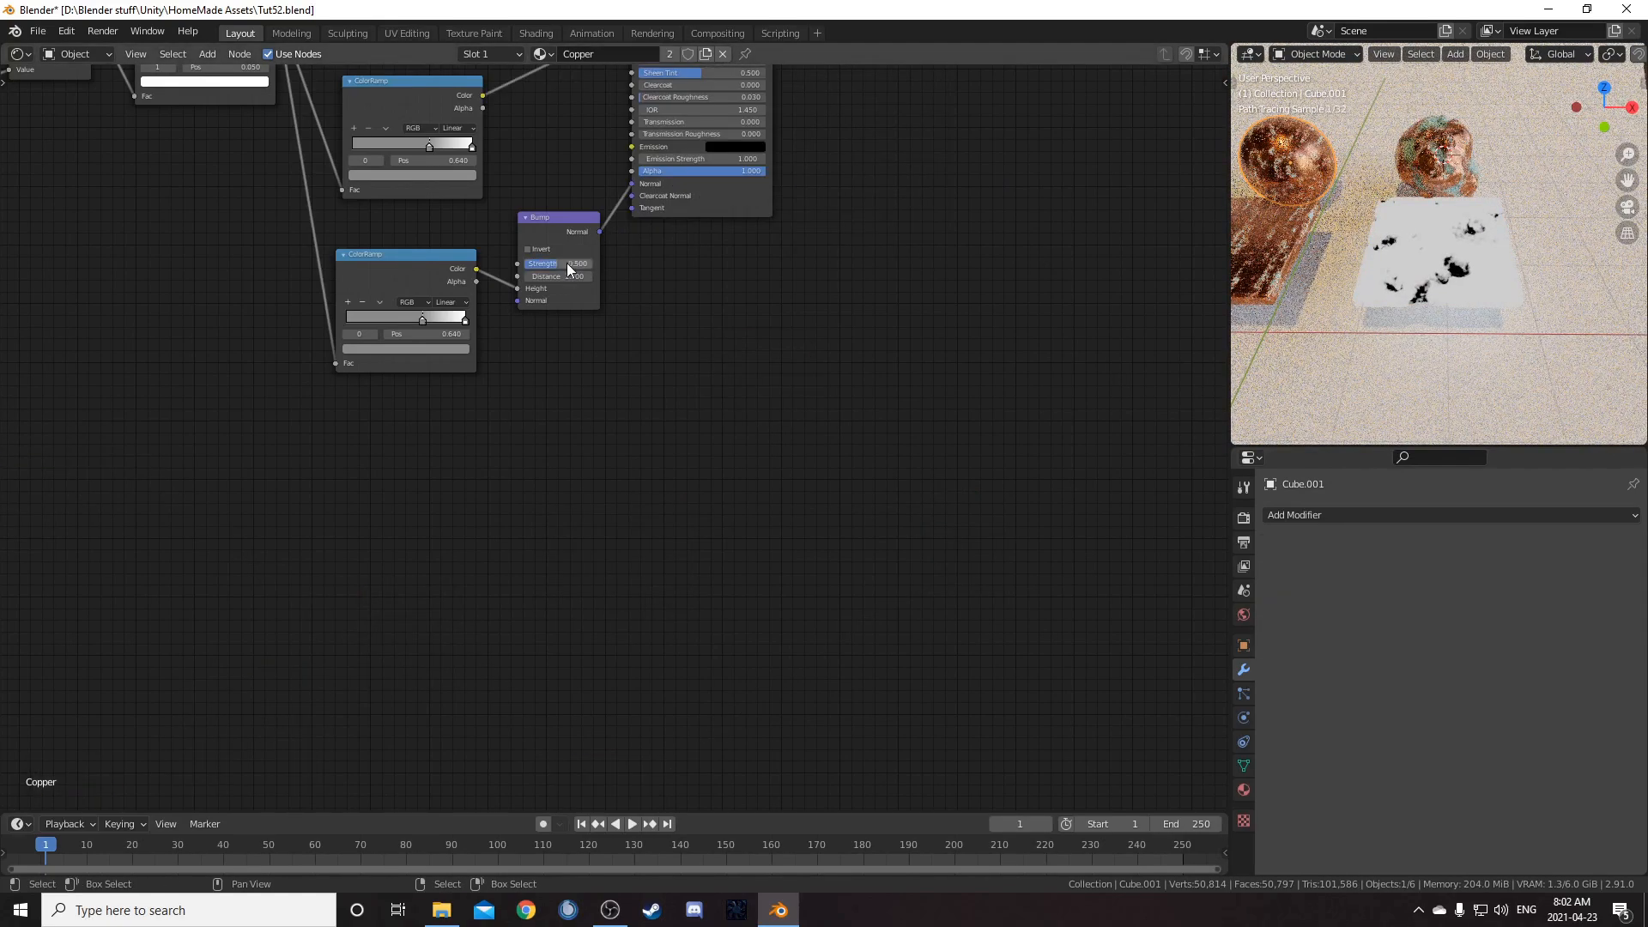
Step: In the CopperDisp2 slab's material, connect the mask ColorRamp to the second Bump's Height and that Bump's Normal to the original Bump's Normal input
key(Return)
click(1360, 256)
scroll(683, 503, up, 1)
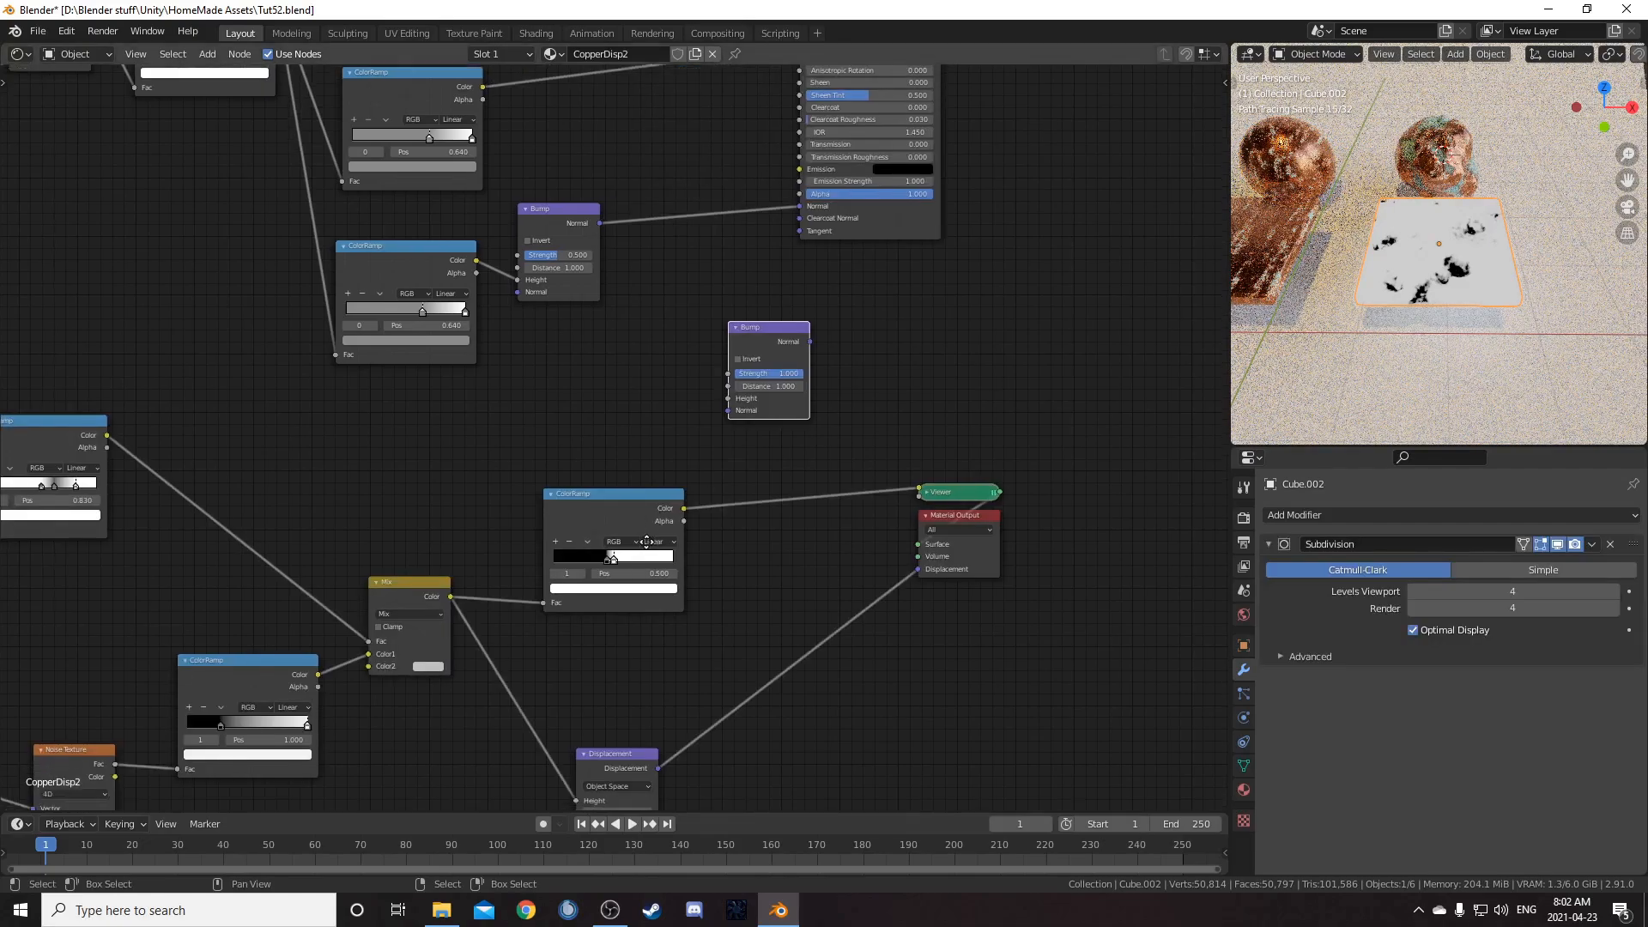
drag(679, 505, 728, 385)
drag(815, 324, 500, 272)
Step: Set the second Bump node's Strength to 0.5
click(786, 360)
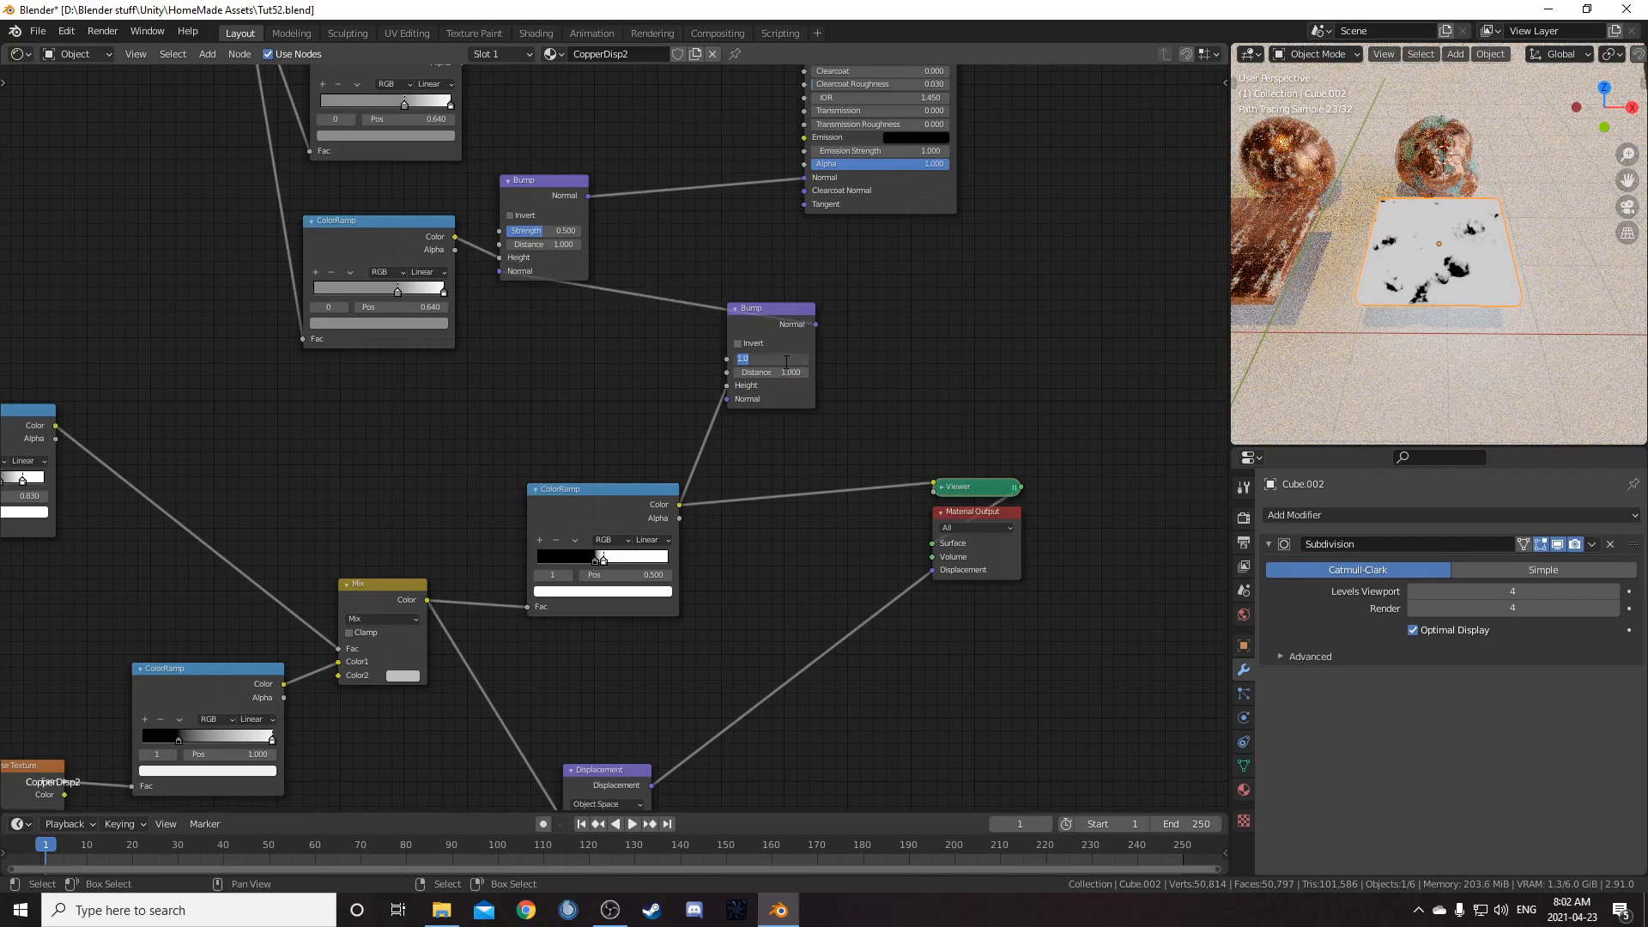
text(.5)
key(Return)
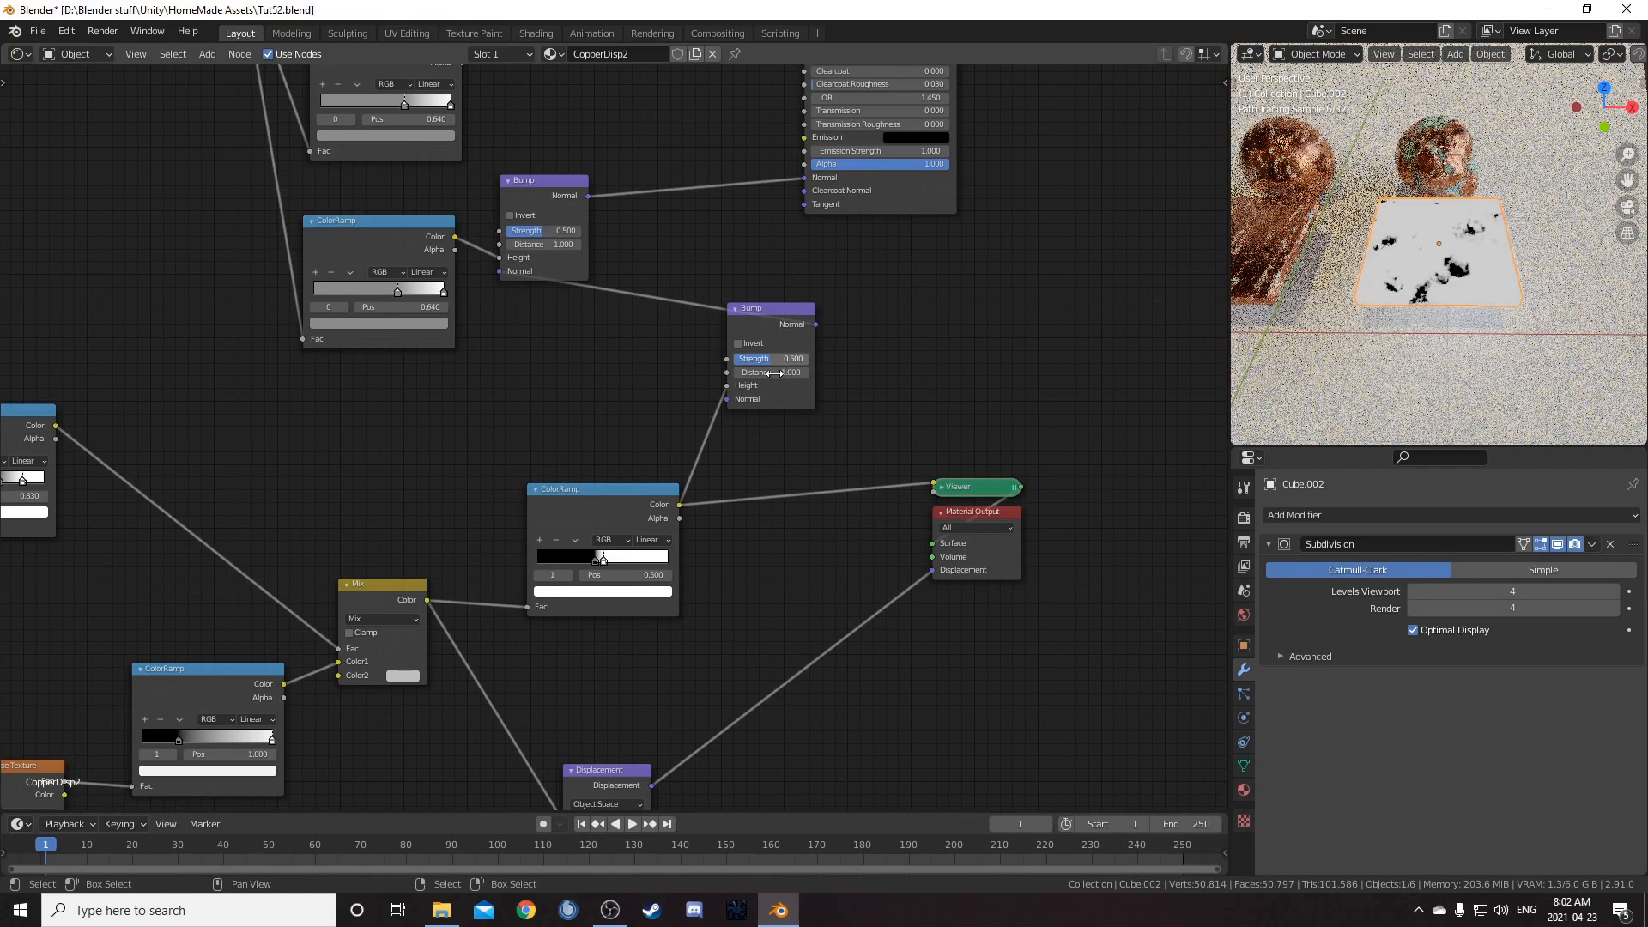
Step: Preview the normal output of the second Bump node on its own and of the original Bump it feeds
scroll(787, 369, up, 2)
scroll(1455, 338, up, 5)
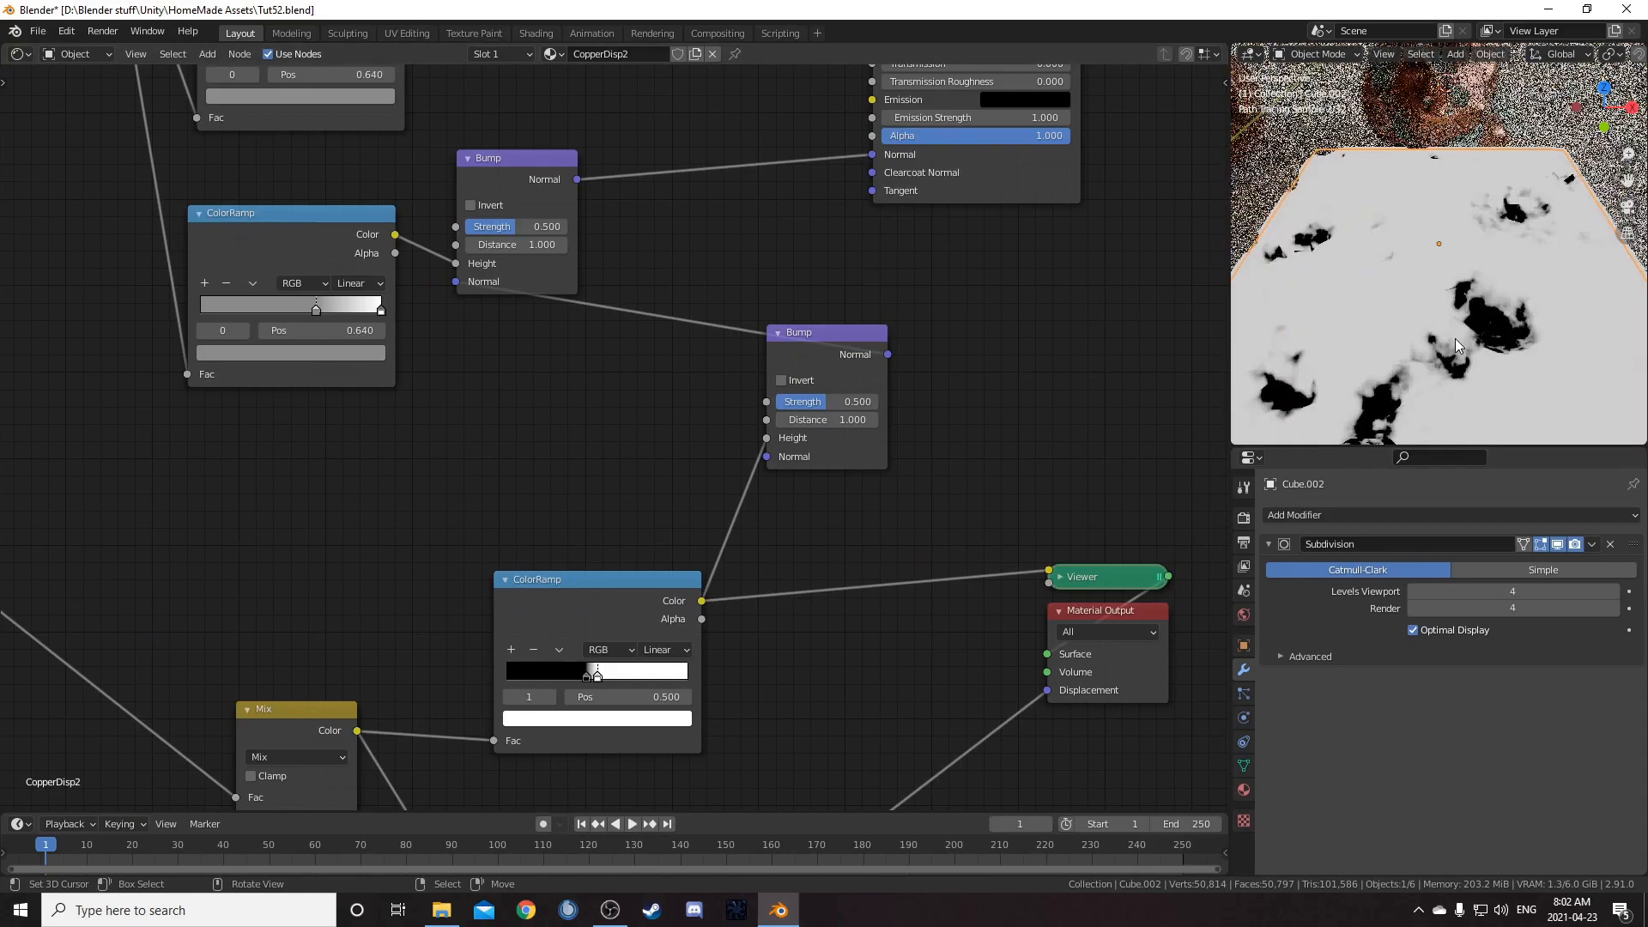
ctrl+shift+click(811, 333)
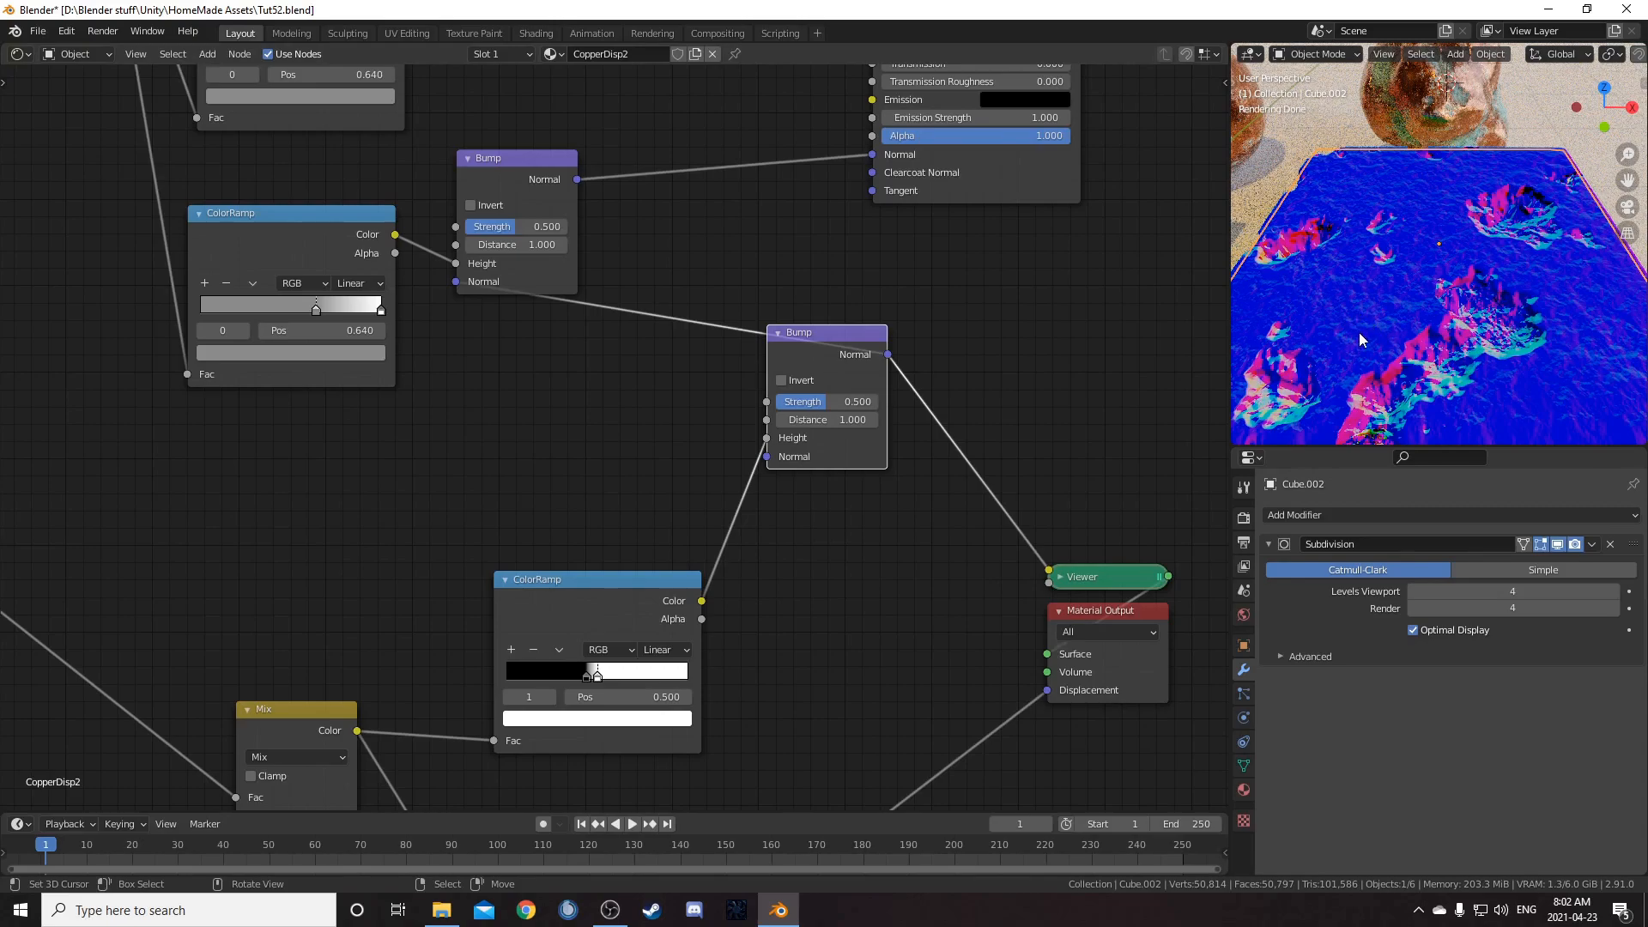
ctrl+shift+click(539, 161)
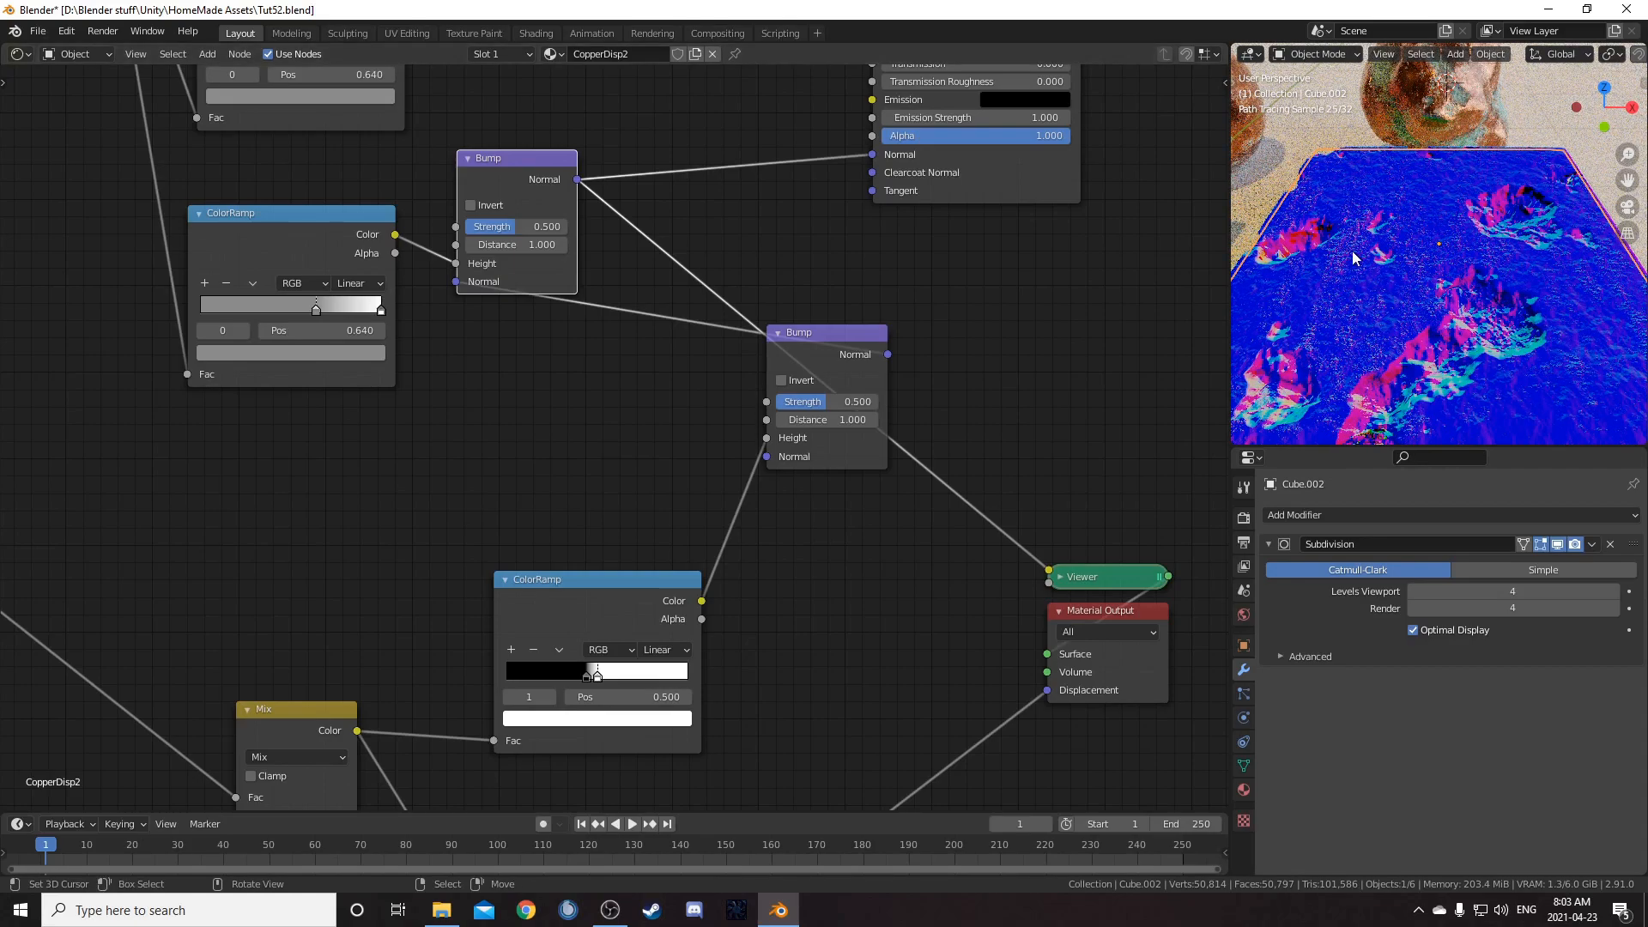
scroll(754, 556, down, 7)
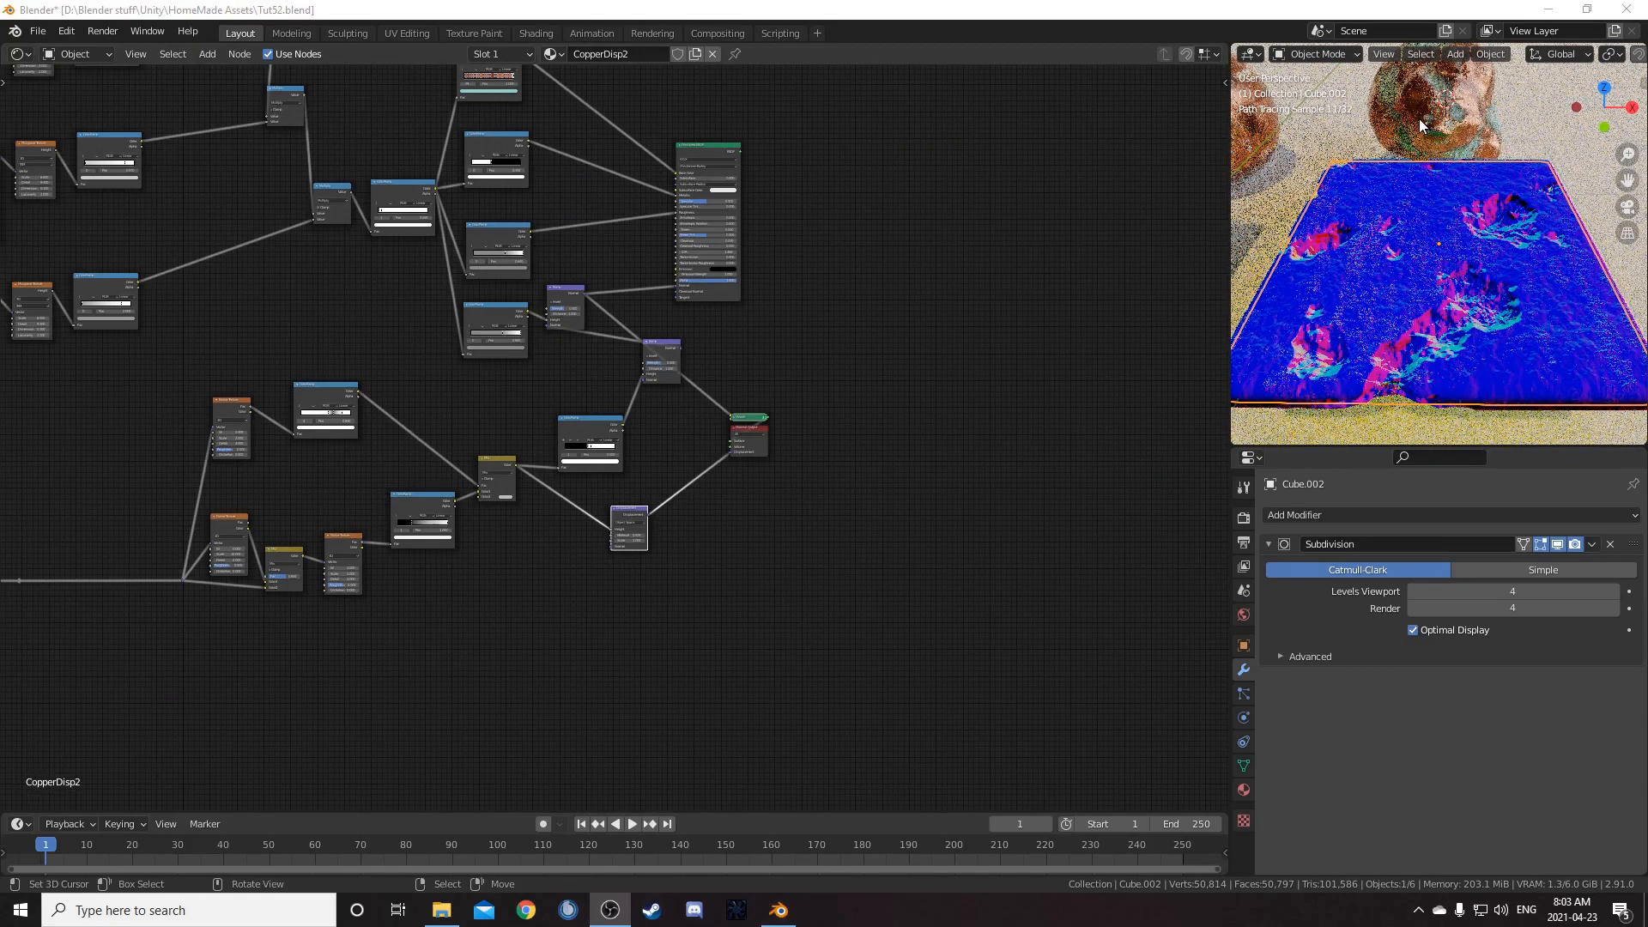
Step: Copy the lower Noise Texture, two ColorRamps, Bump and Principled BSDF from the CopperDisp sphere's material into CopperDisp2
click(1419, 115)
scroll(606, 518, down, 6)
middle_drag(496, 599, 618, 434)
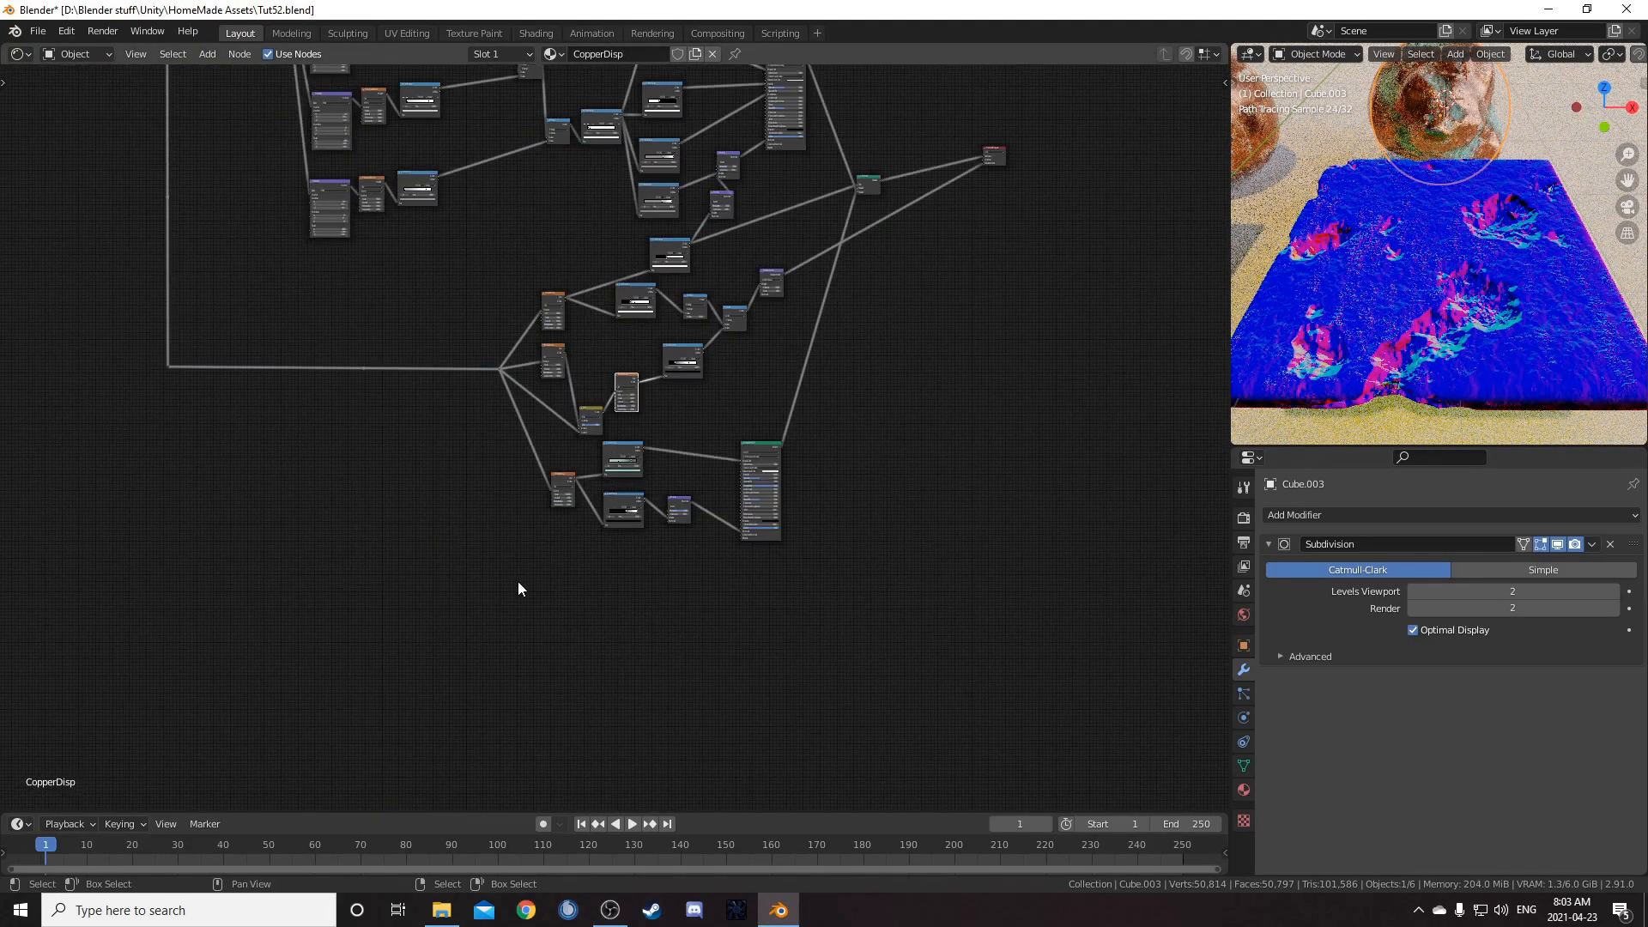
scroll(519, 579, up, 3)
drag(496, 631, 914, 456)
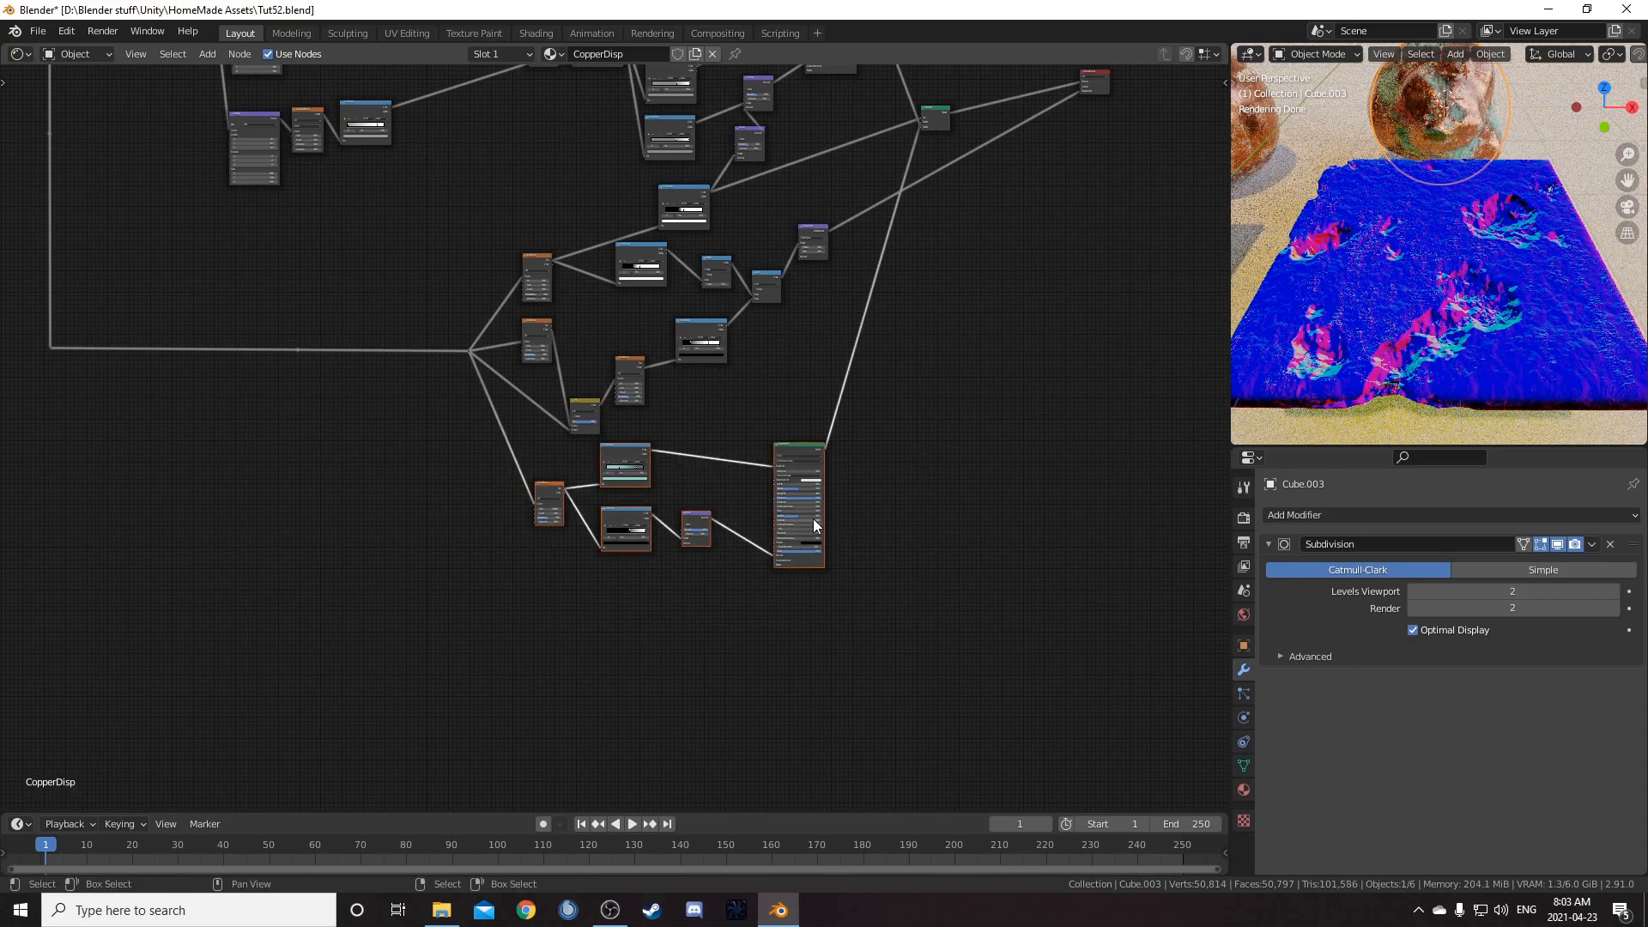
scroll(515, 541, up, 1)
scroll(471, 545, up, 1)
middle_drag(521, 513, 553, 384)
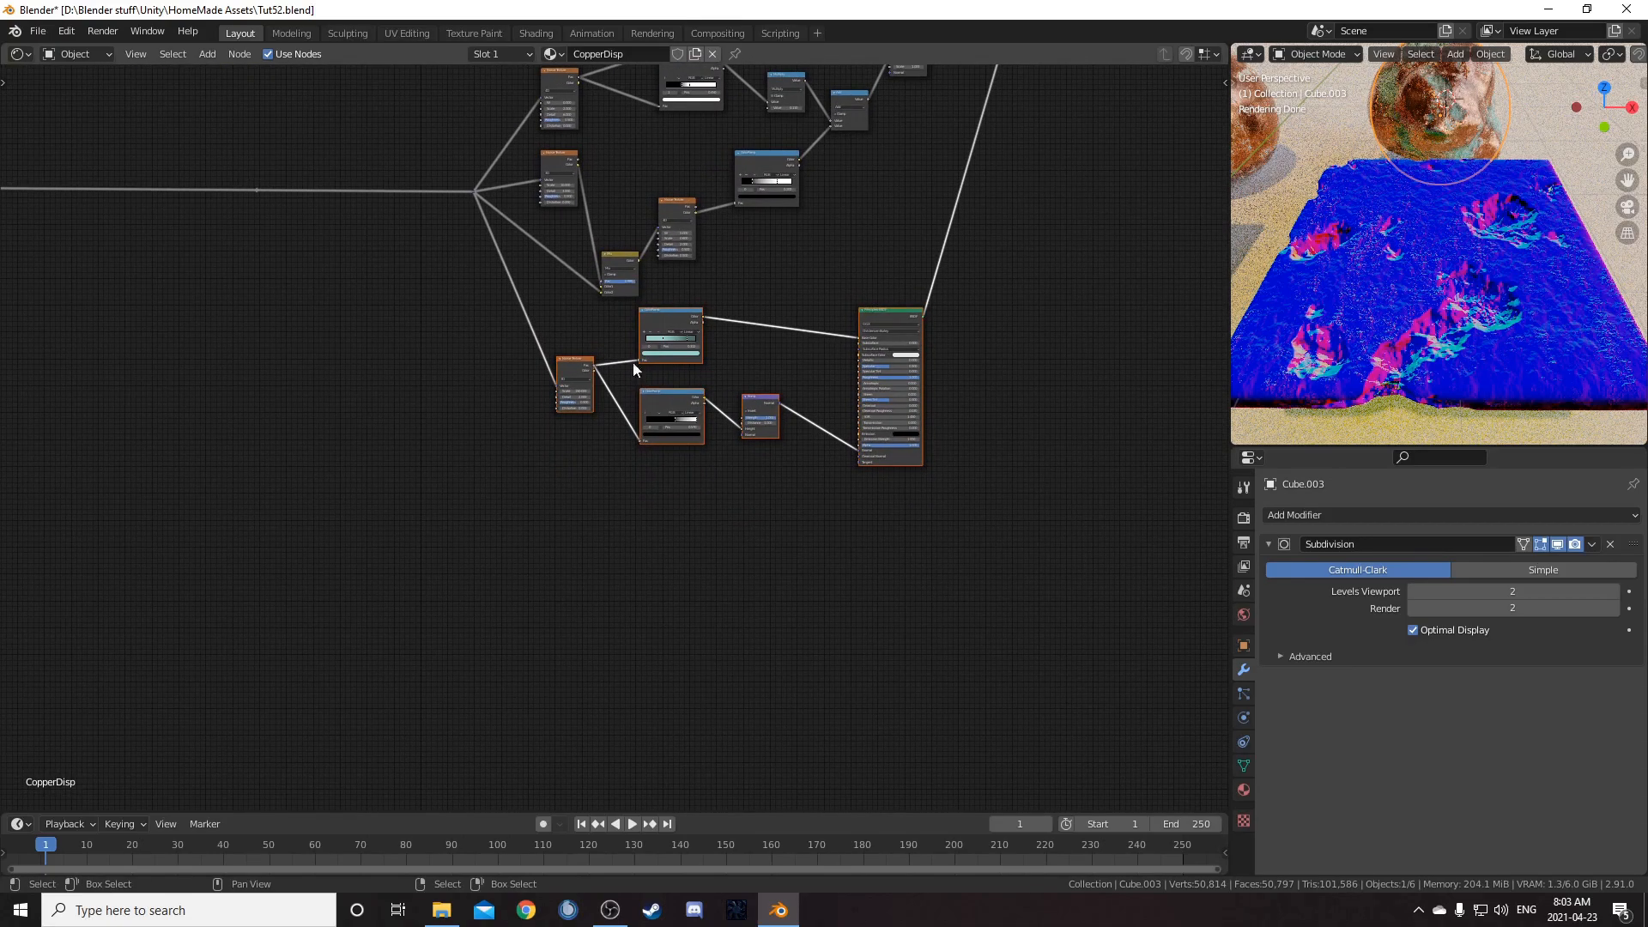
click(1416, 283)
scroll(620, 439, up, 4)
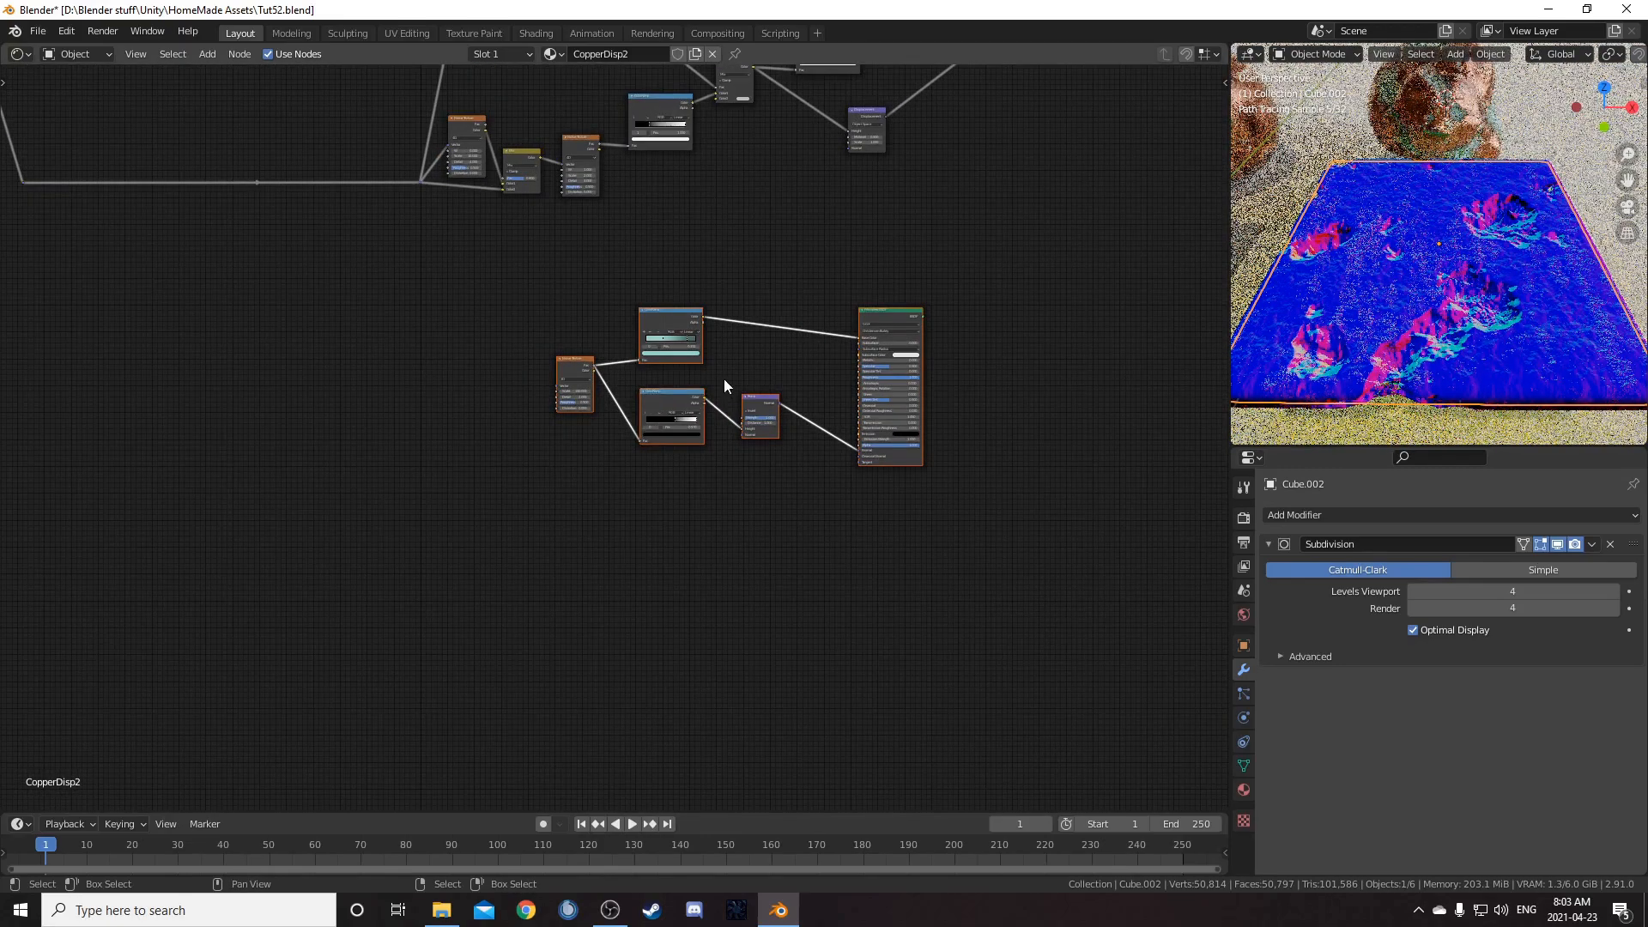
Step: Connect the reroute that feeds the displacement noises to the pasted Noise Texture node
middle_drag(725, 379, 668, 494)
alt+right_drag(358, 296, 508, 501)
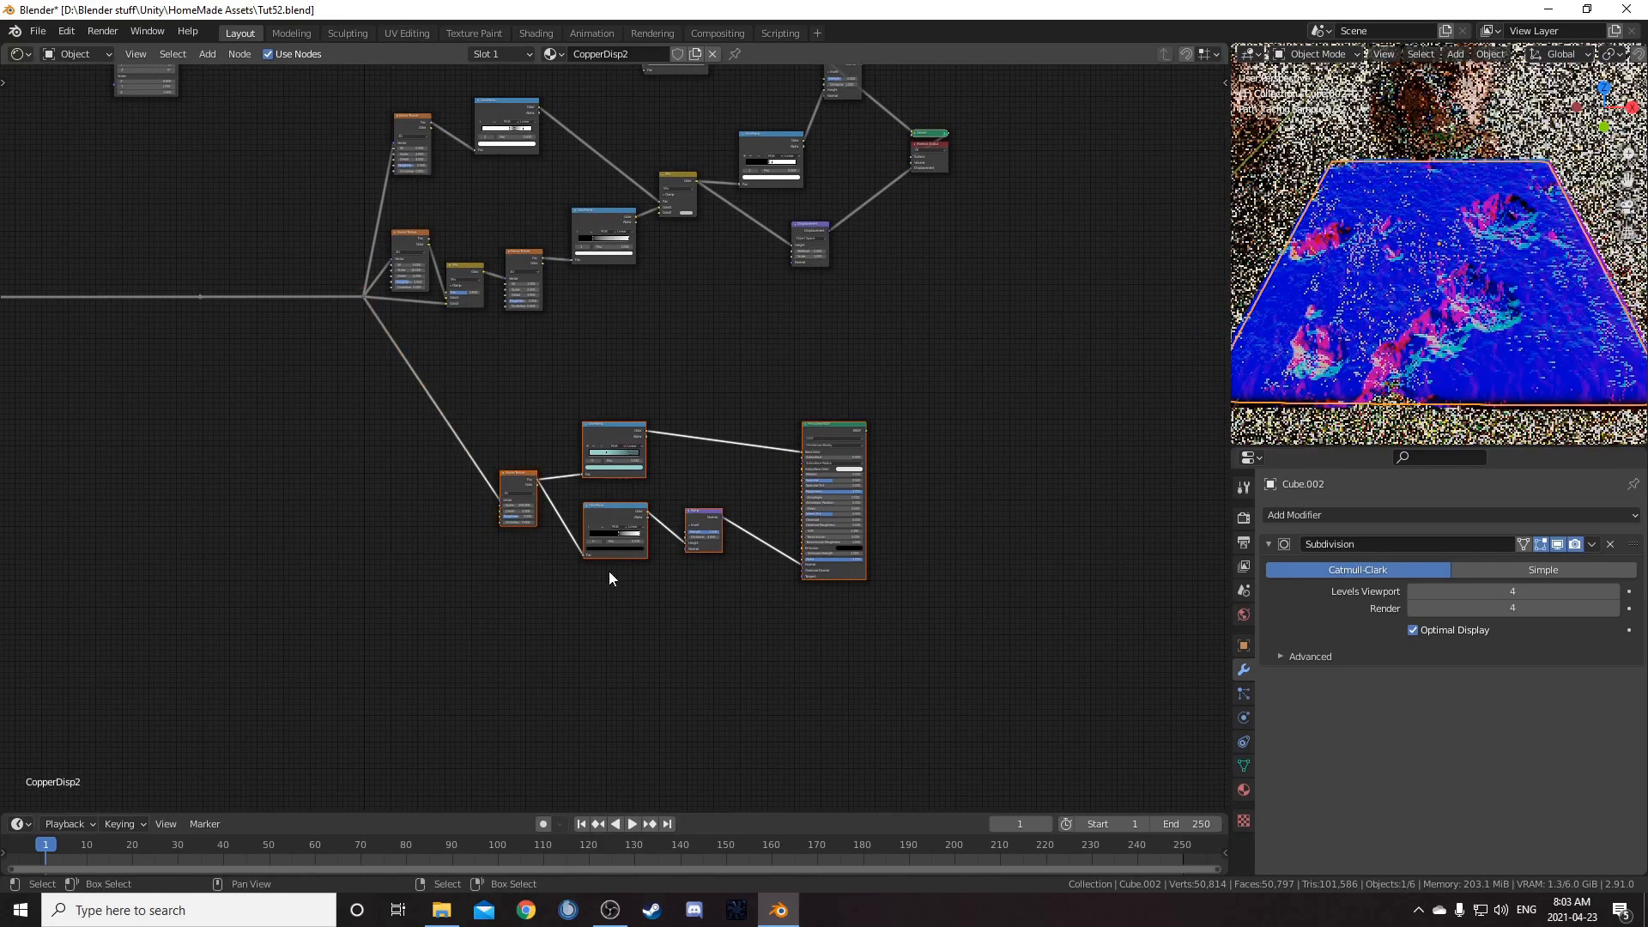
scroll(609, 570, up, 5)
middle_drag(579, 454, 366, 542)
scroll(519, 487, down, 2)
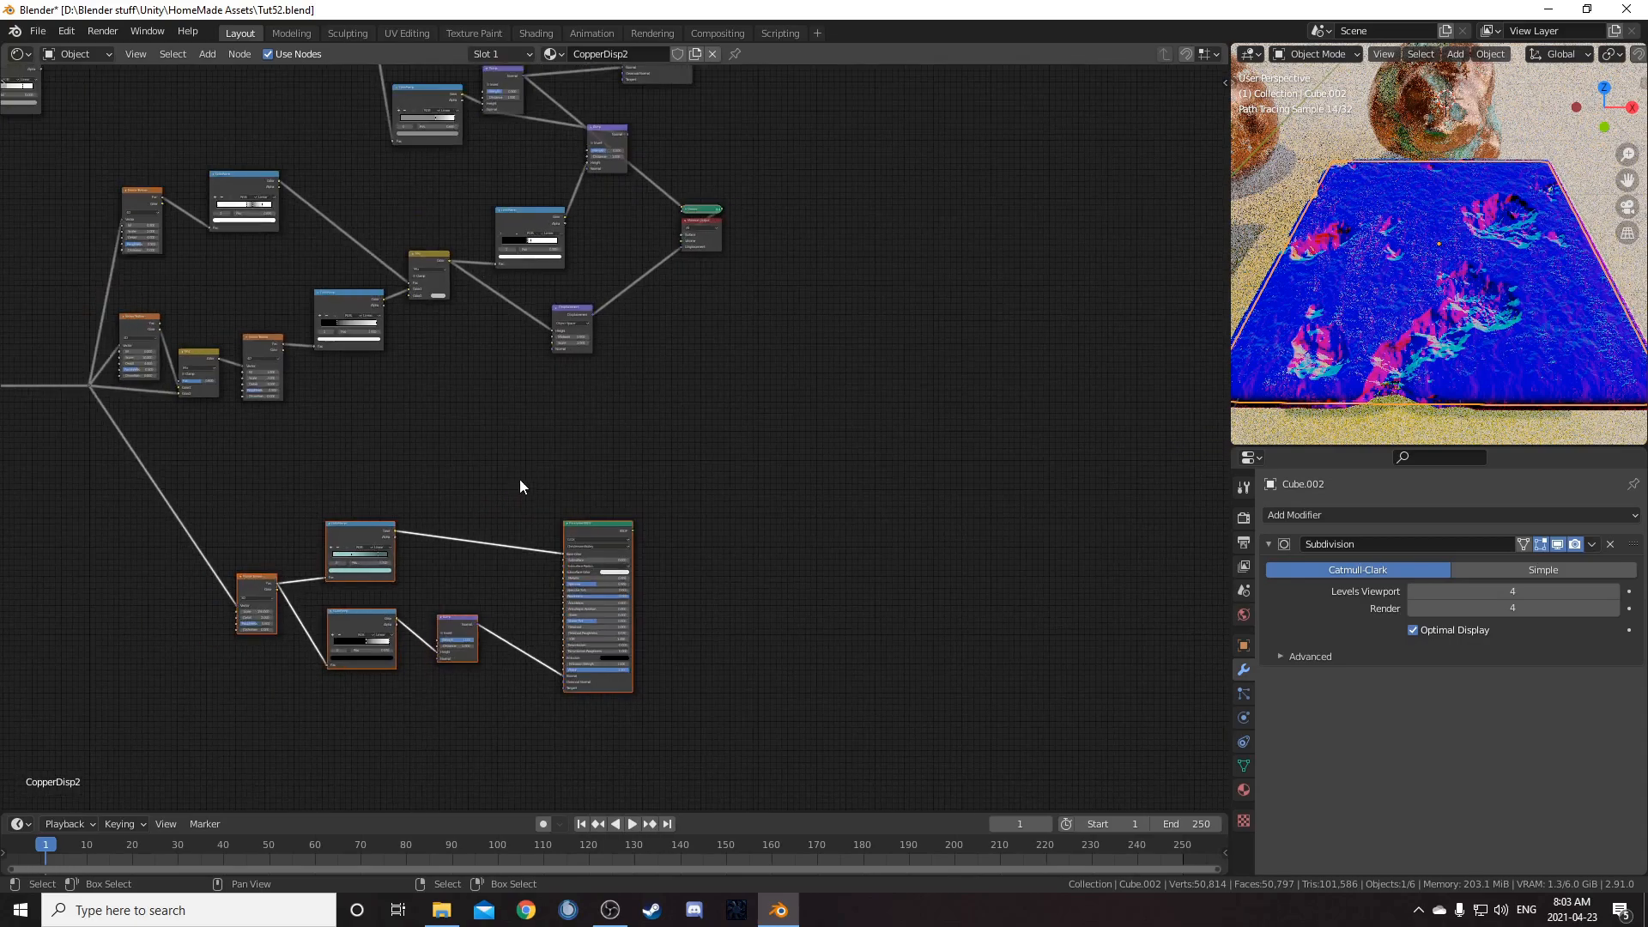
Step: Combine the copper and patina Principled BSDF nodes with a Mix Shader placed to the right of the Material Output
drag(530, 218, 520, 210)
middle_drag(668, 356, 596, 539)
scroll(601, 528, down, 5)
middle_drag(617, 468, 646, 370)
ctrl+shift+right_drag(624, 150, 573, 633)
scroll(663, 534, up, 2)
key(g)
click(829, 354)
middle_drag(625, 435, 585, 522)
scroll(533, 442, up, 5)
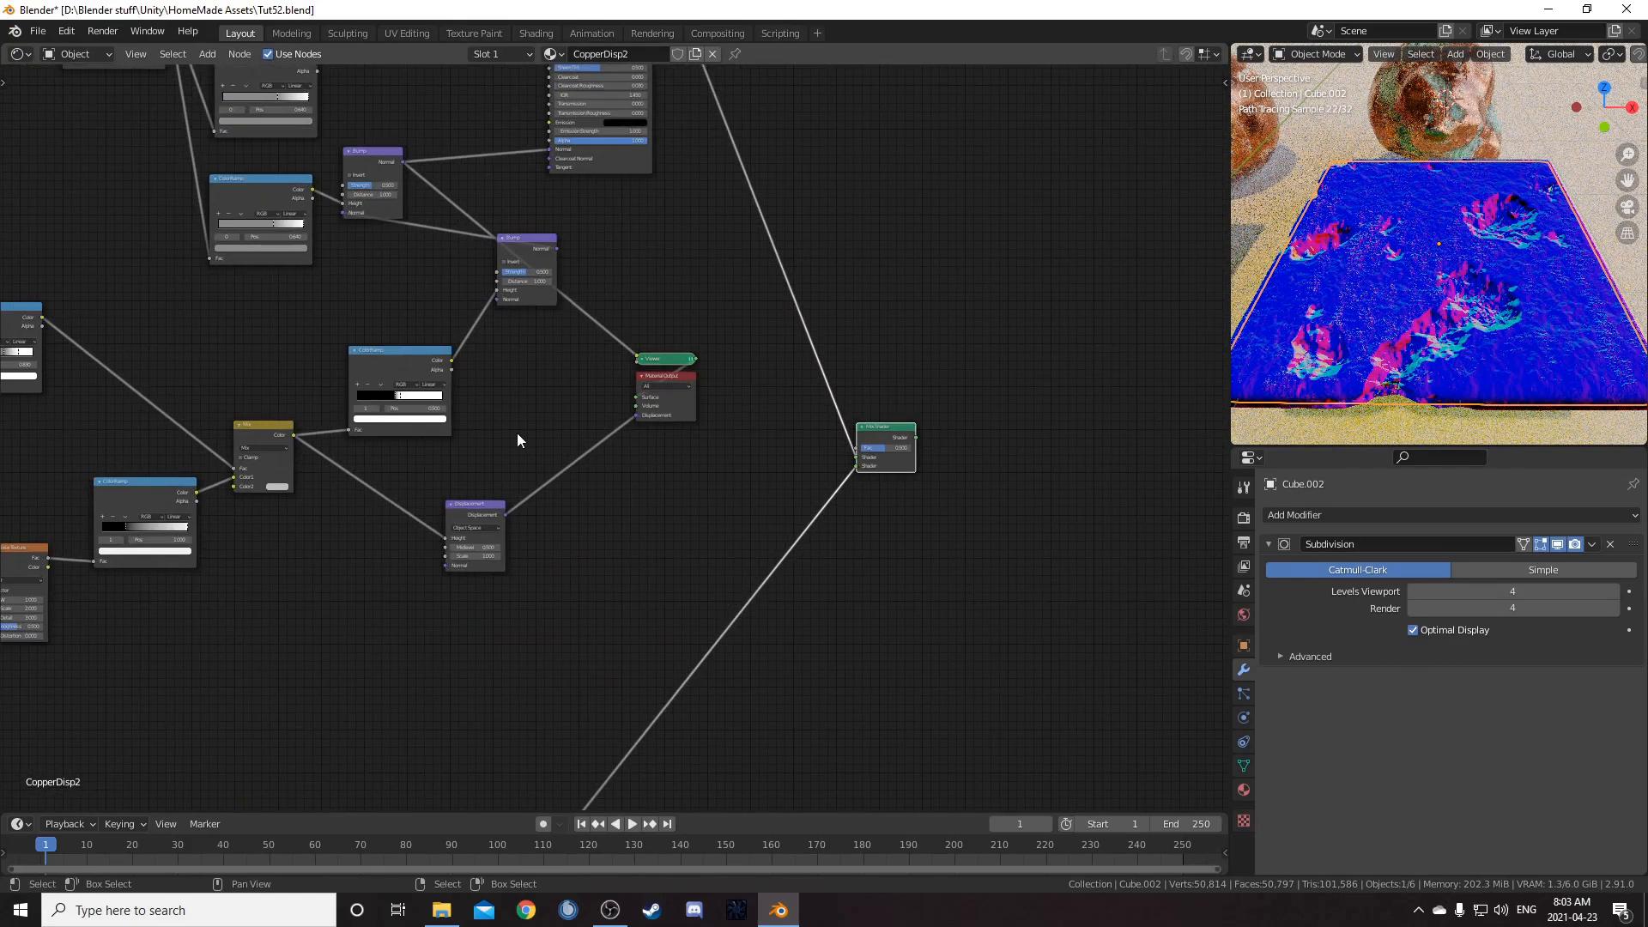
Step: Drive the Mix Shader's Fac with the mask ColorRamp, move the Material Output beyond it, and connect the mixed shader to Surface
drag(451, 365, 857, 448)
drag(678, 383, 1105, 434)
ctrl+shift+click(893, 432)
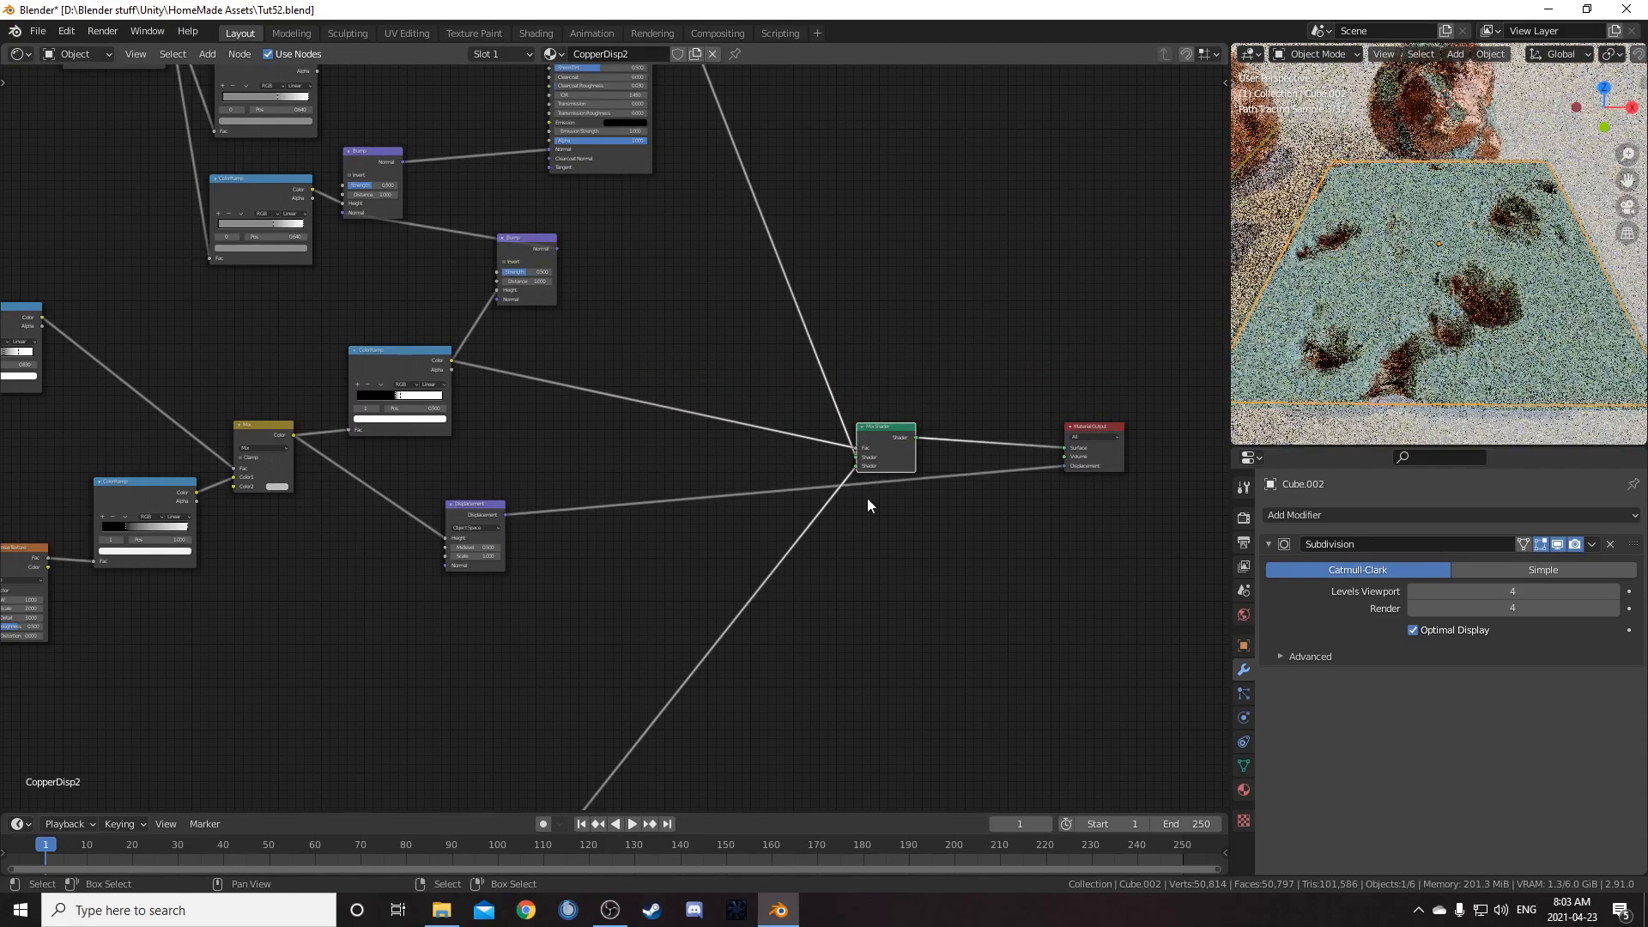
scroll(1022, 558, up, 8)
middle_drag(1039, 573, 926, 495)
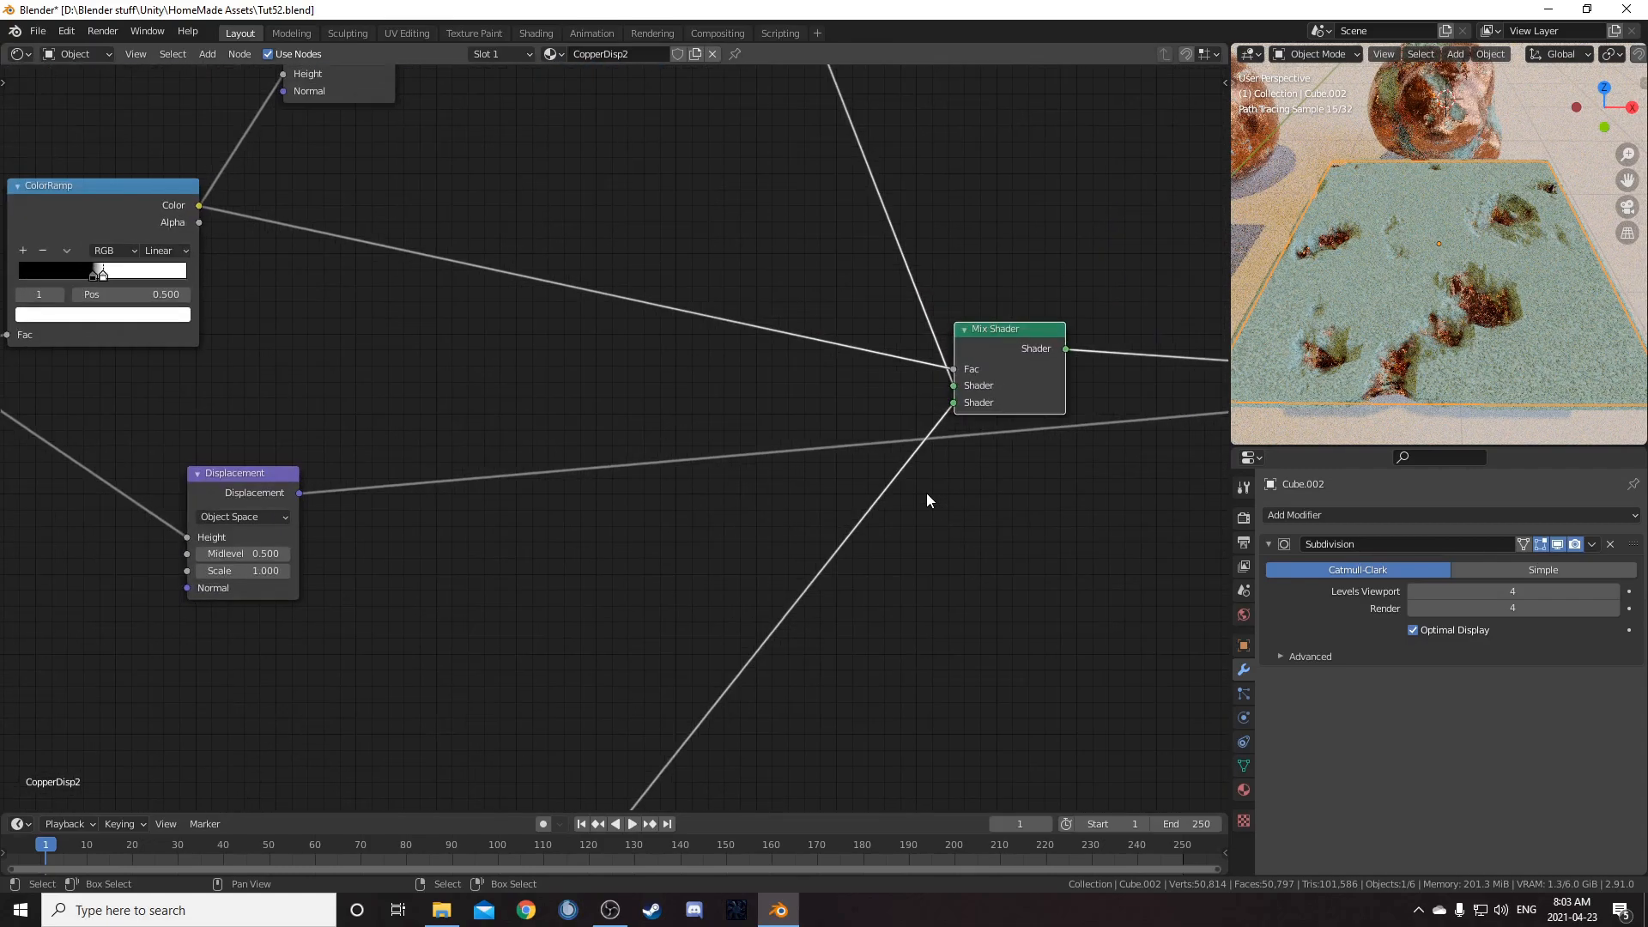
Step: Swap the two shader inputs of the Mix Shader so the patina shader fills the damaged areas
drag(955, 403, 954, 386)
scroll(919, 560, down, 2)
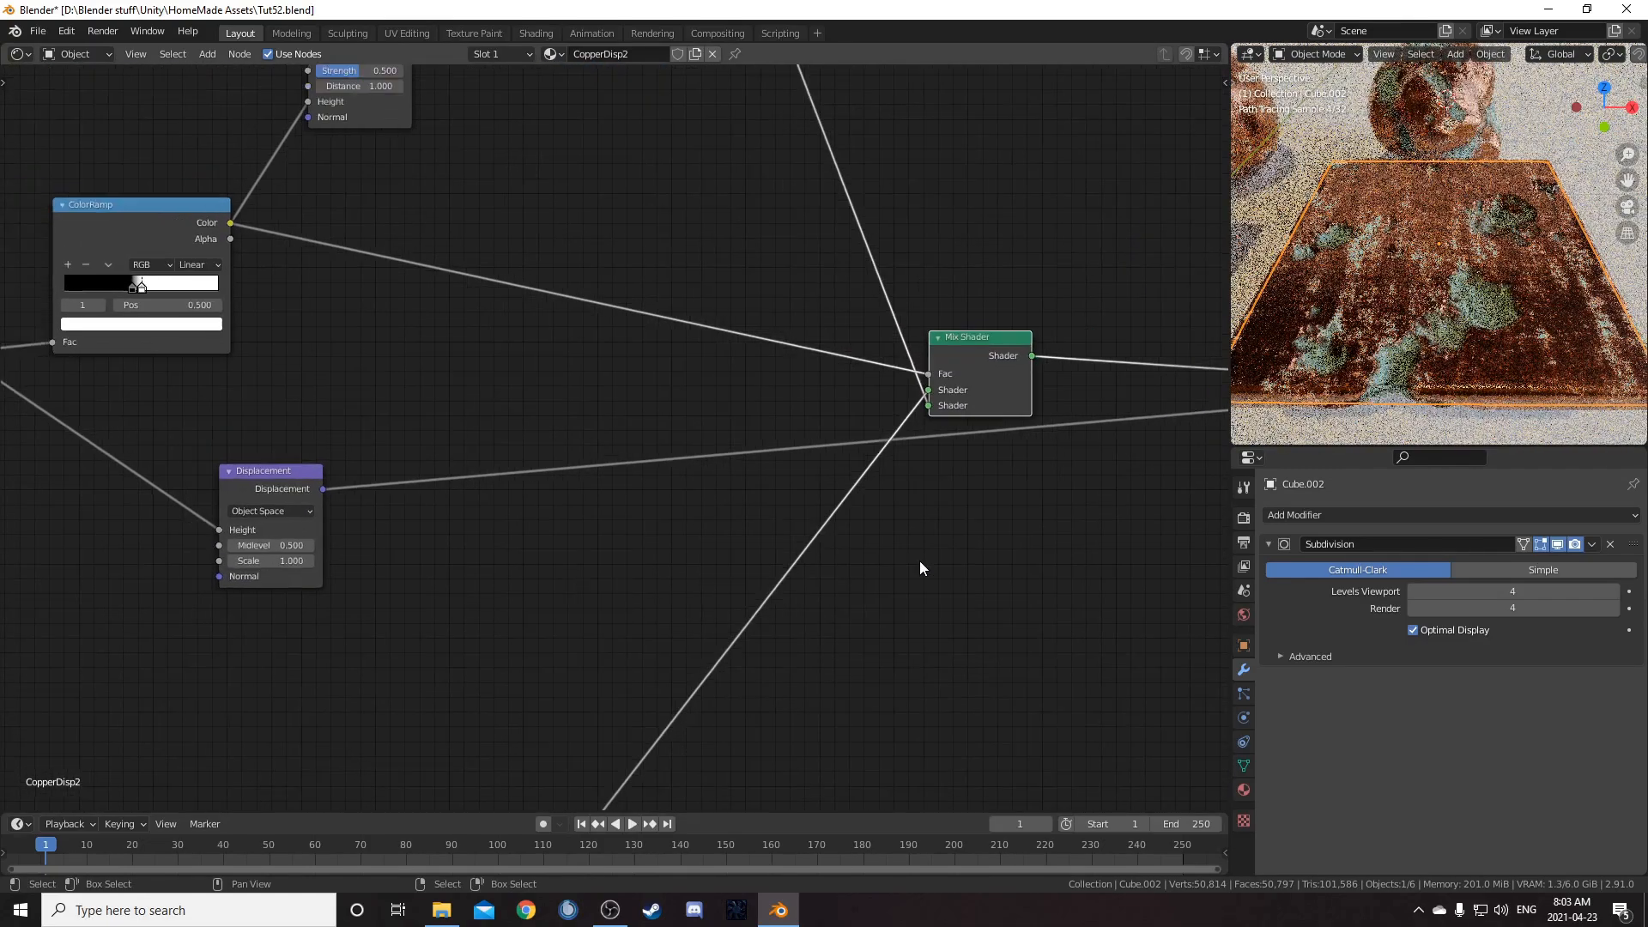
scroll(913, 551, down, 3)
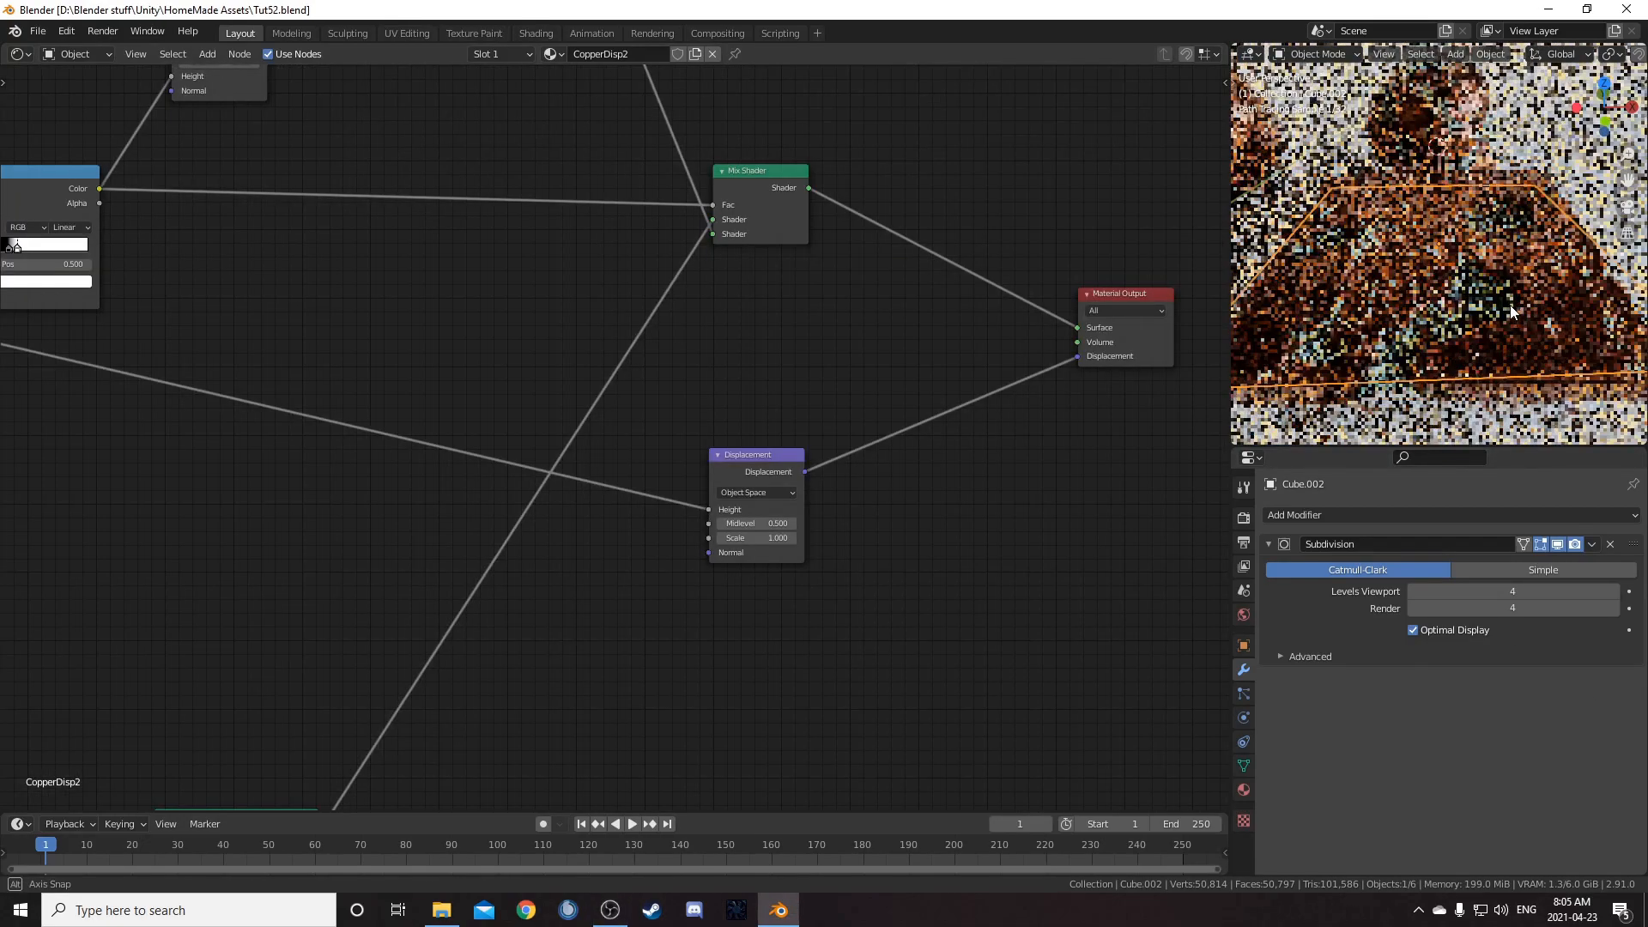
Step: Set the Displacement node's Scale to 0.6 and check the slab from several angles
middle_drag(1510, 306, 1412, 333)
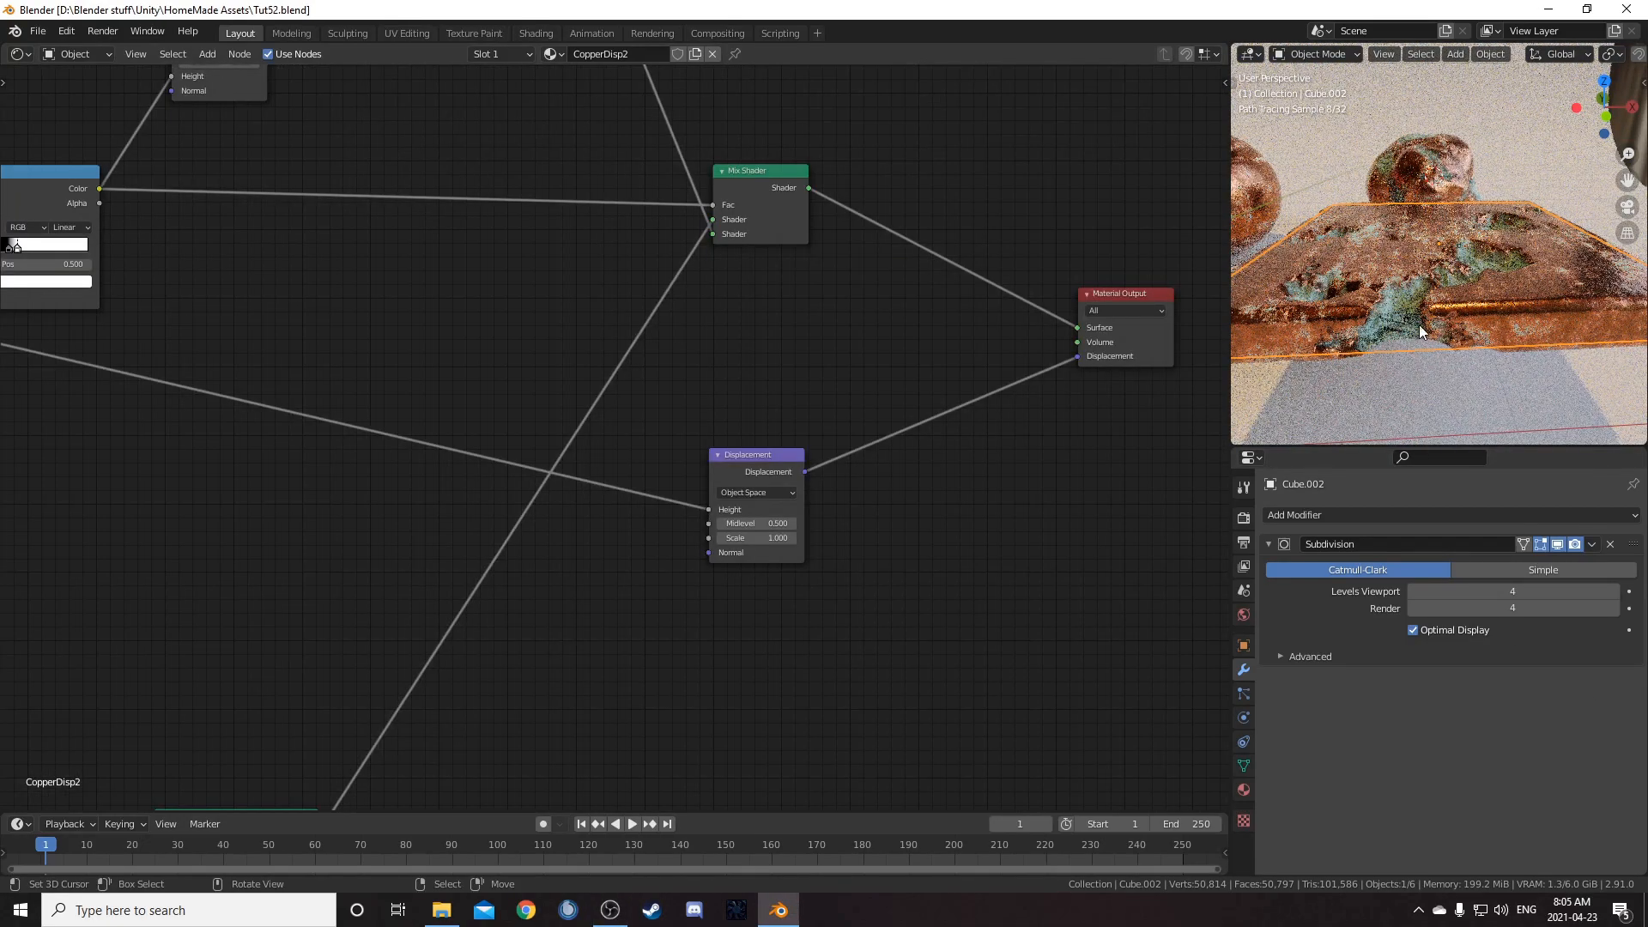
scroll(919, 515, up, 3)
click(927, 485)
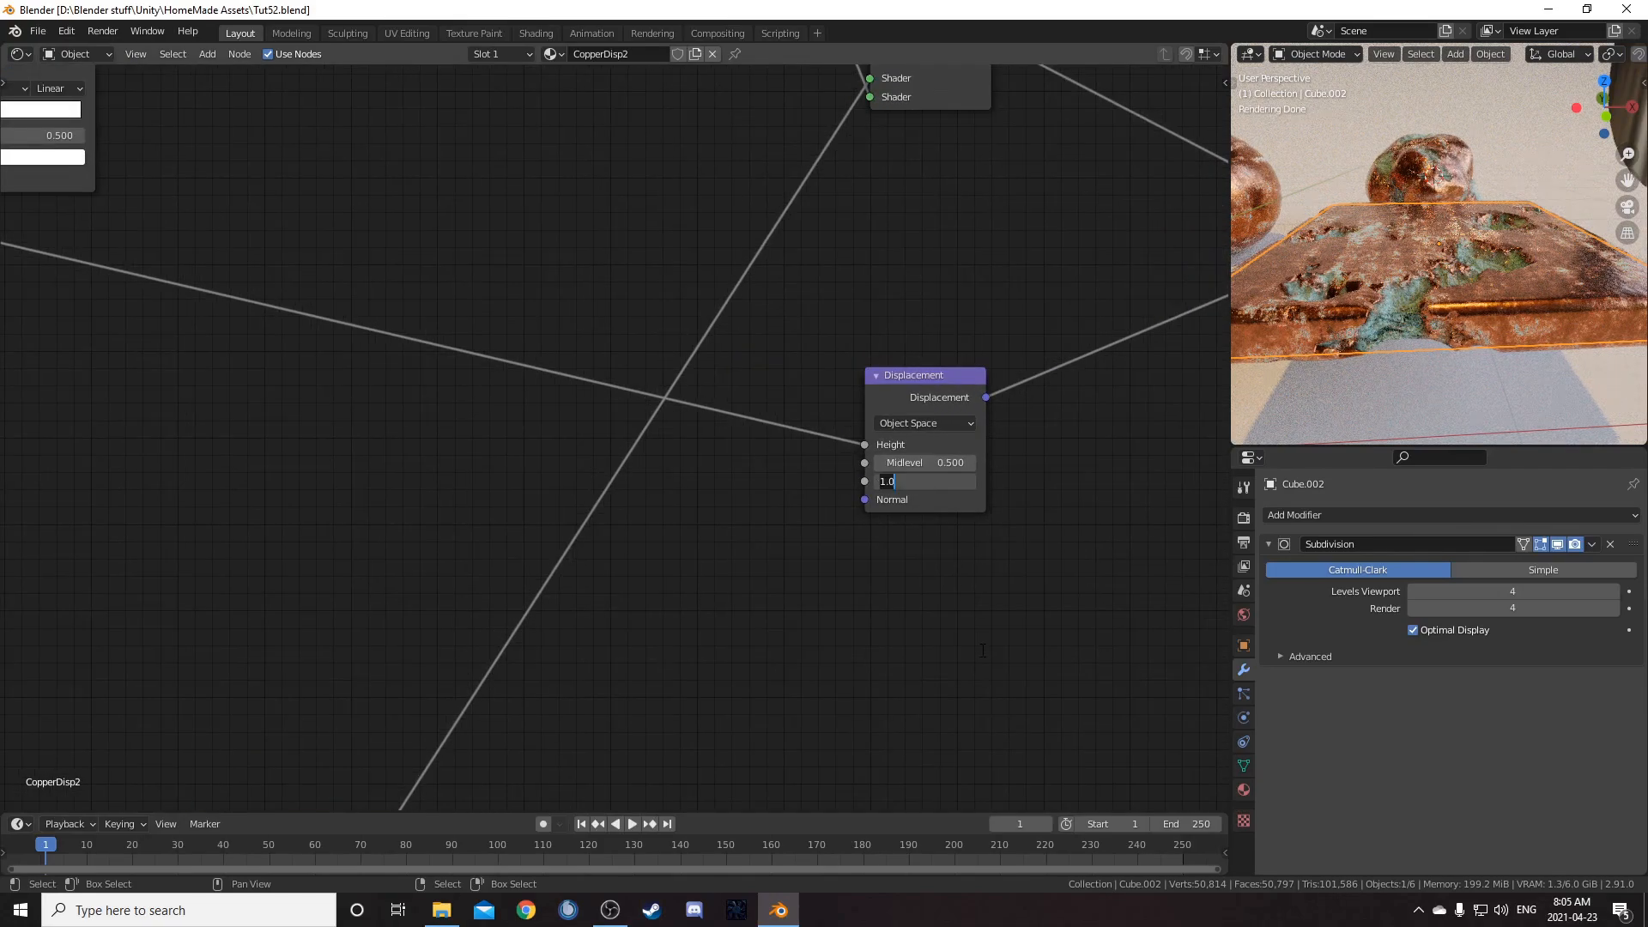
text(.6)
key(Return)
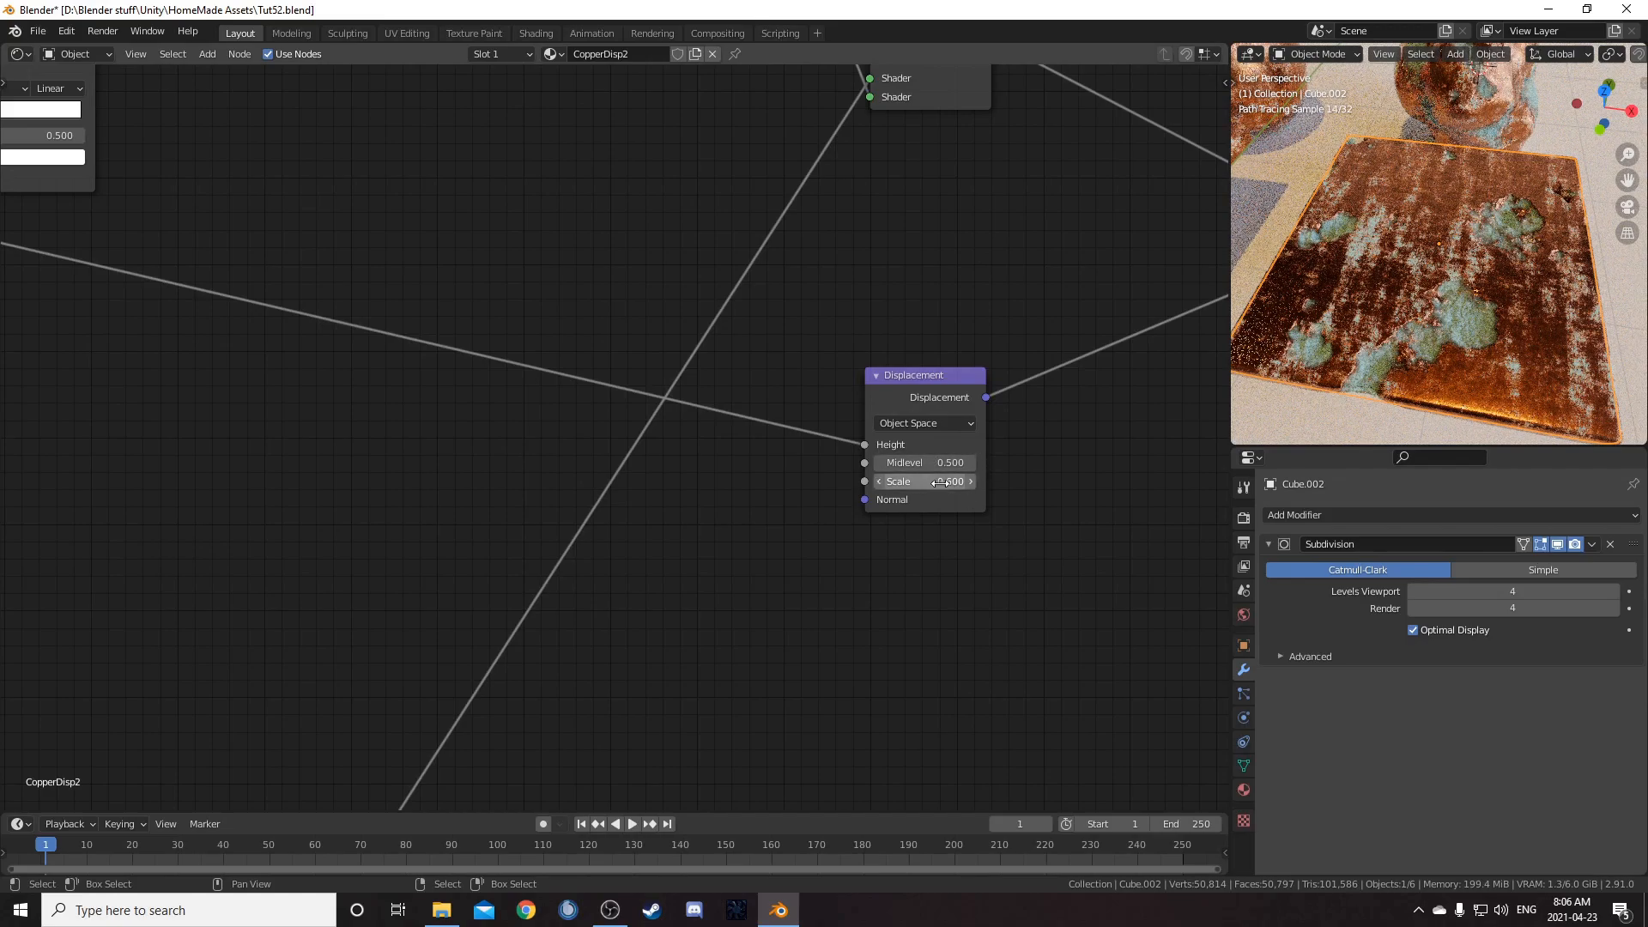
middle_drag(1450, 292, 1454, 302)
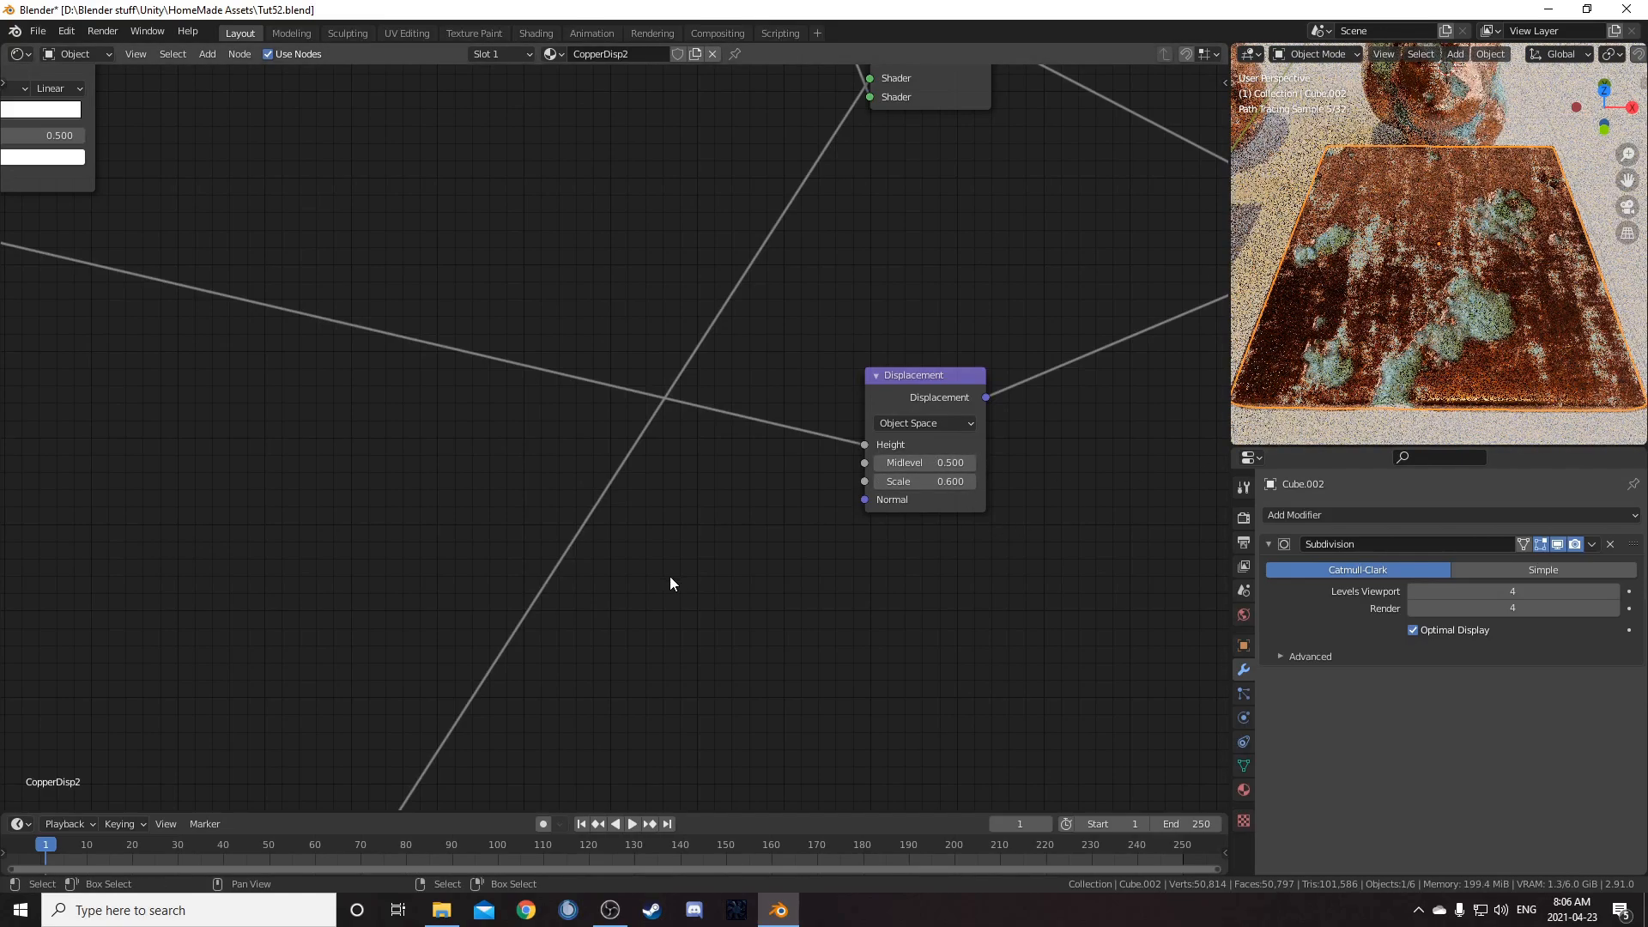
Step: Try a W value of 0.6 on the upper displacement Noise Texture and return it to 0.3
scroll(614, 438, down, 5)
middle_drag(163, 525, 753, 578)
middle_drag(477, 477, 797, 510)
scroll(631, 498, up, 3)
middle_drag(446, 479, 731, 532)
mouse_move(507, 272)
mouse_down()
mouse_move(524, 282)
mouse_move(510, 235)
mouse_move(503, 271)
mouse_up()
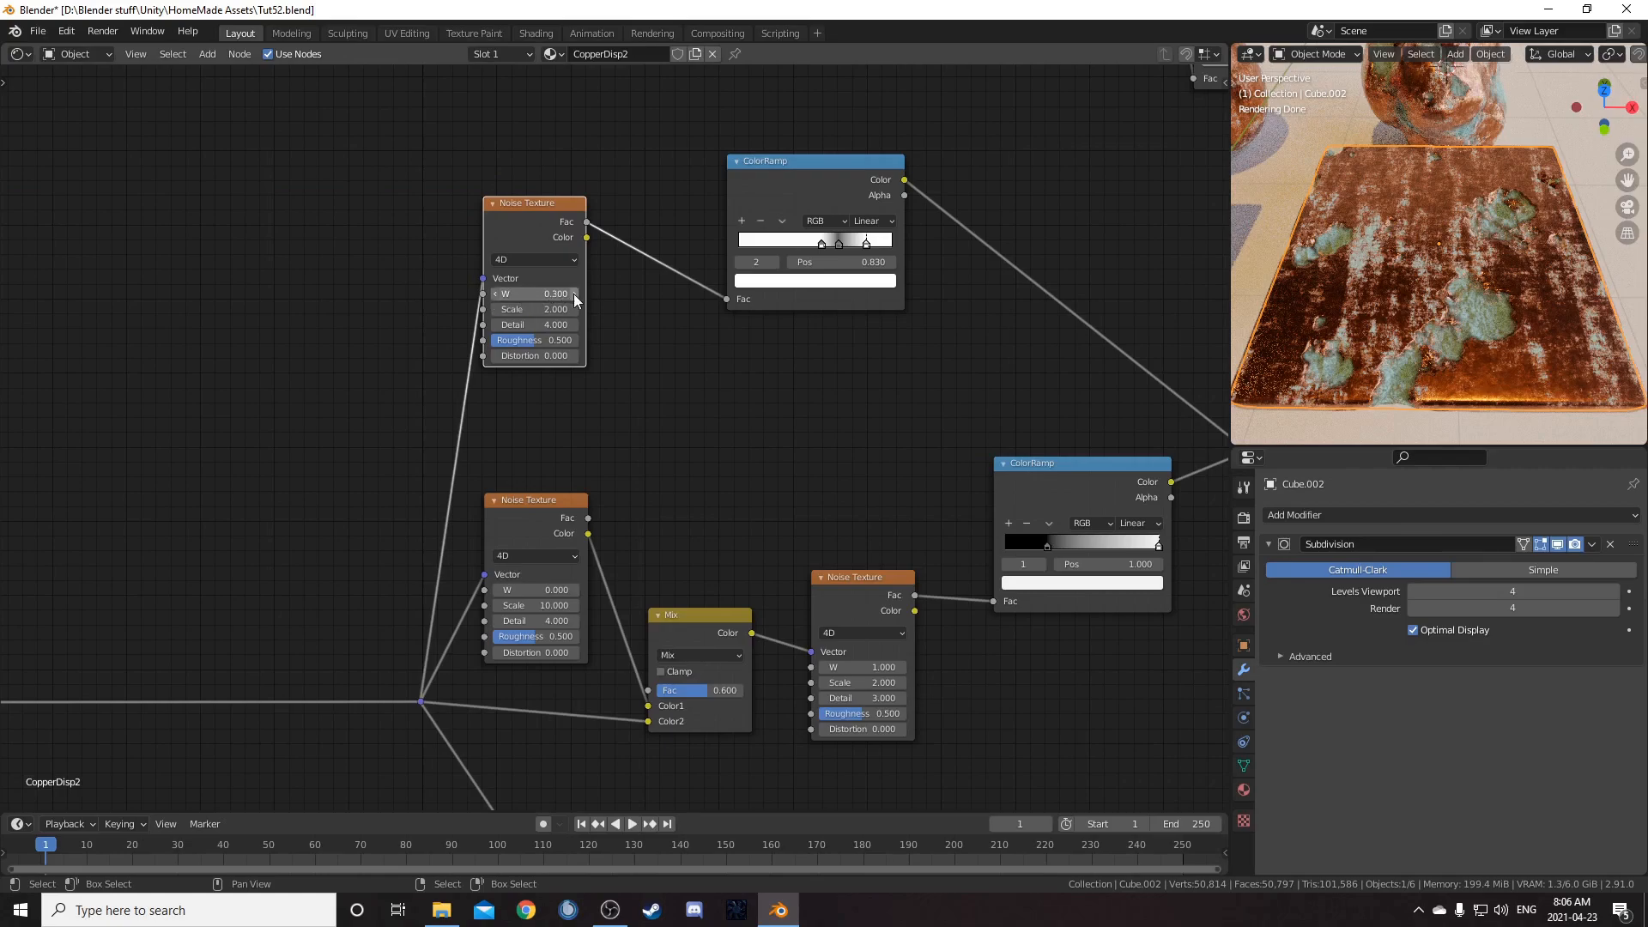
click(574, 295)
click(574, 295)
click(574, 294)
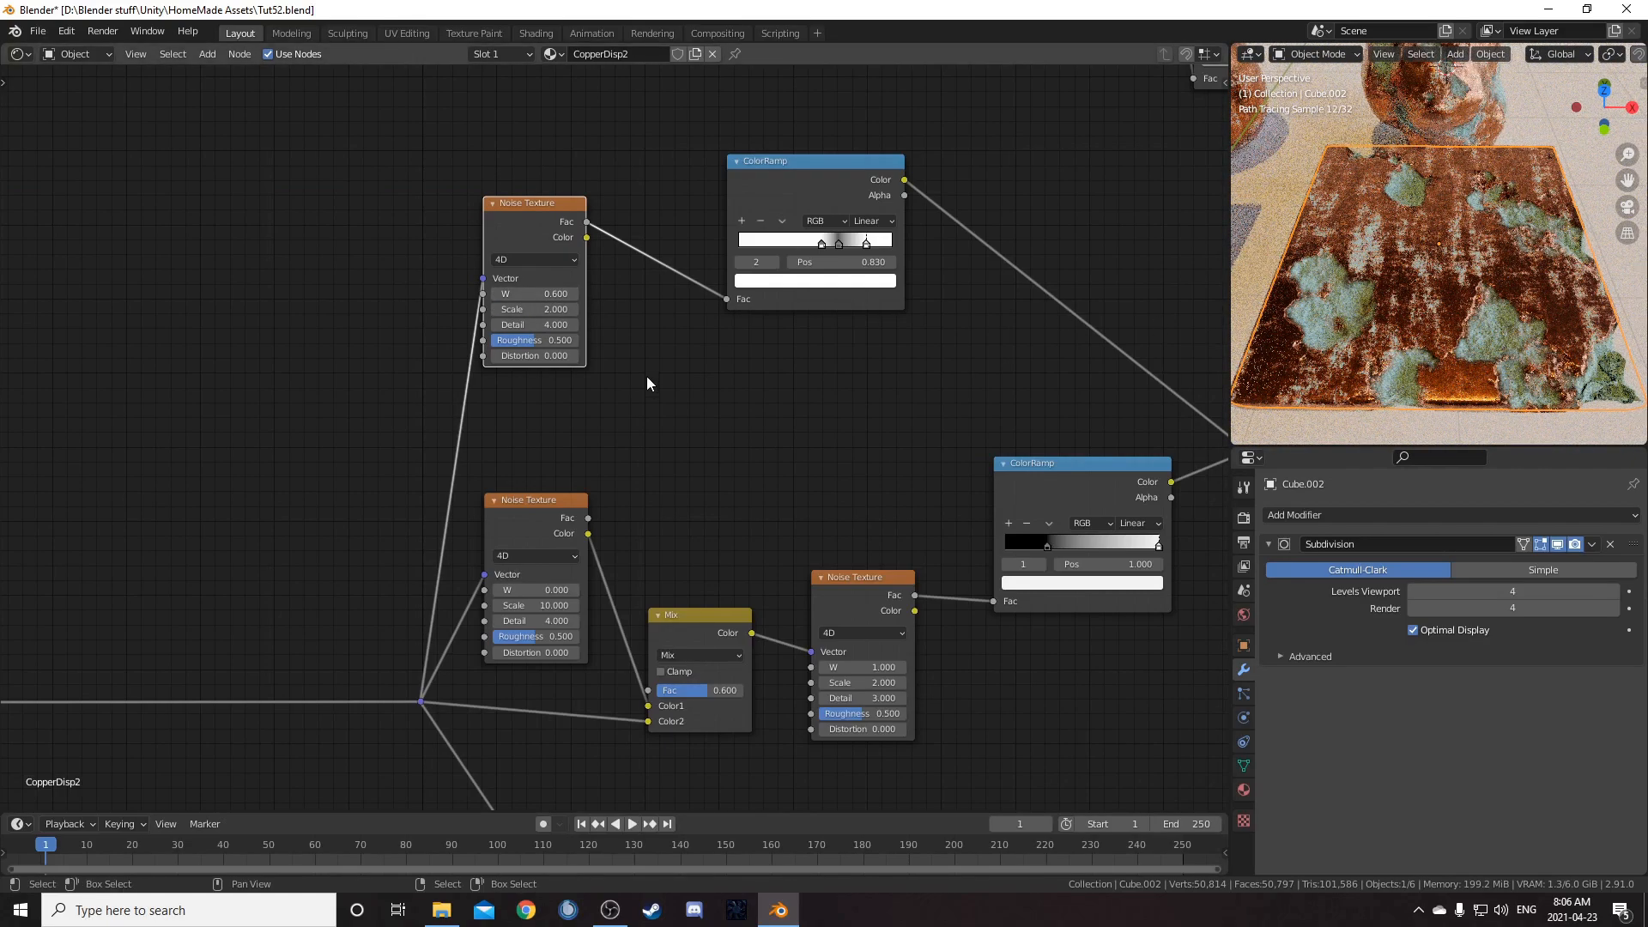
click(493, 294)
click(494, 294)
click(493, 294)
Step: Try moving the first stop of the upper displacement noise's ColorRamp to position 0.613
middle_drag(1205, 317, 784, 360)
scroll(1000, 343, down, 4)
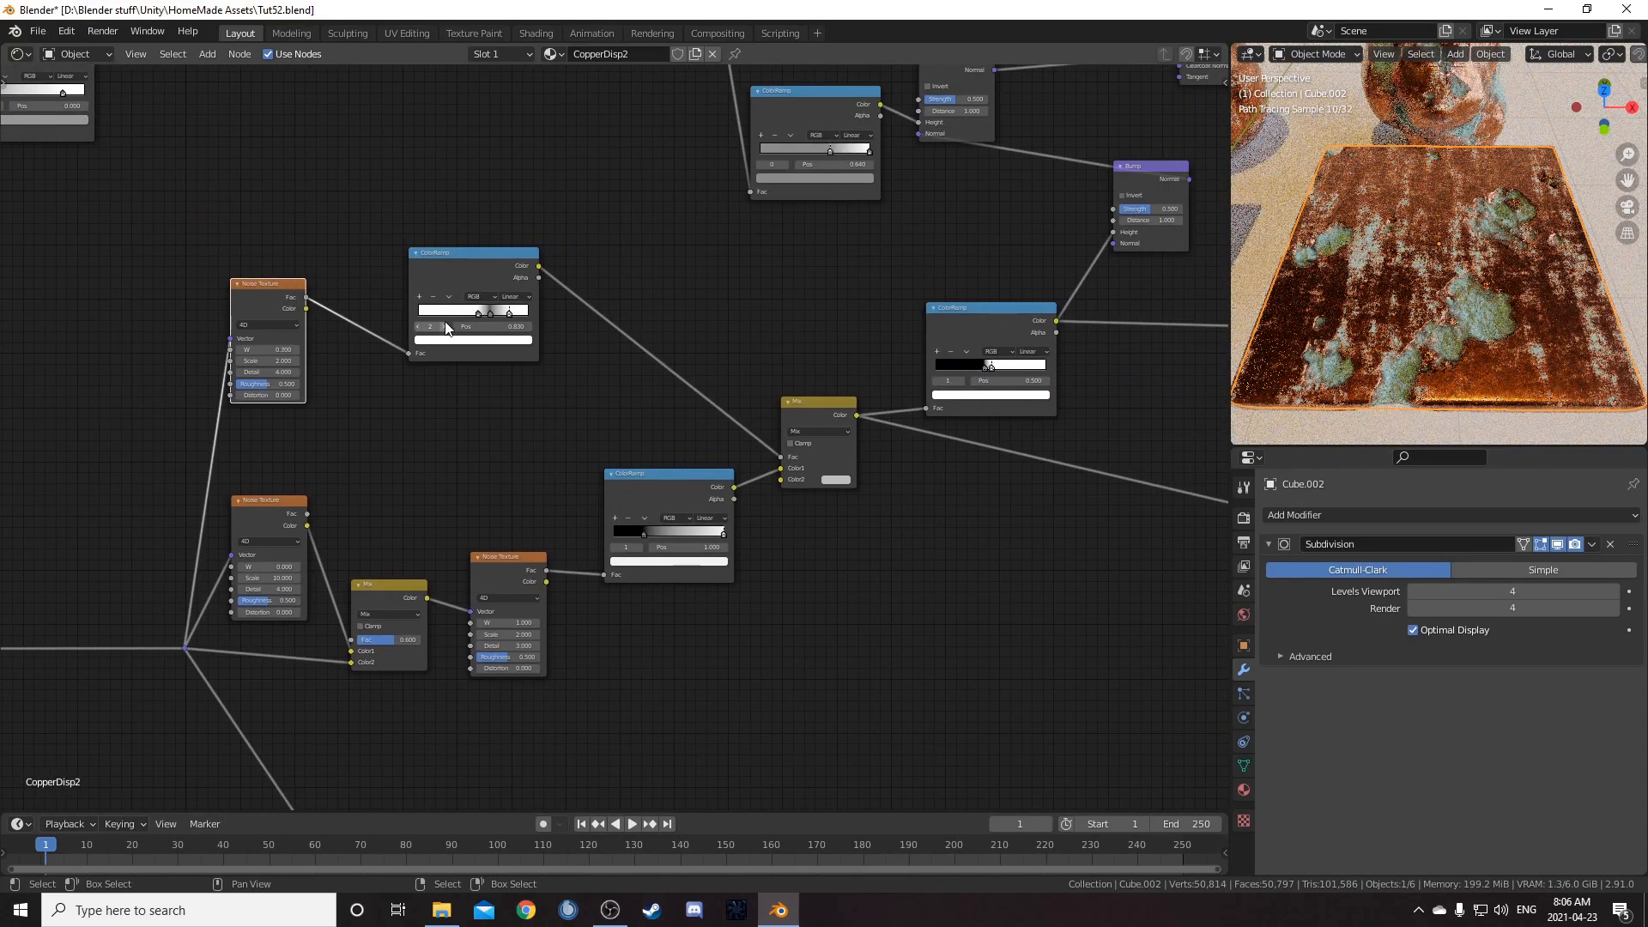
scroll(446, 328, up, 3)
middle_drag(456, 294, 667, 448)
mouse_move(575, 359)
mouse_down()
mouse_move(483, 361)
mouse_move(587, 360)
mouse_up()
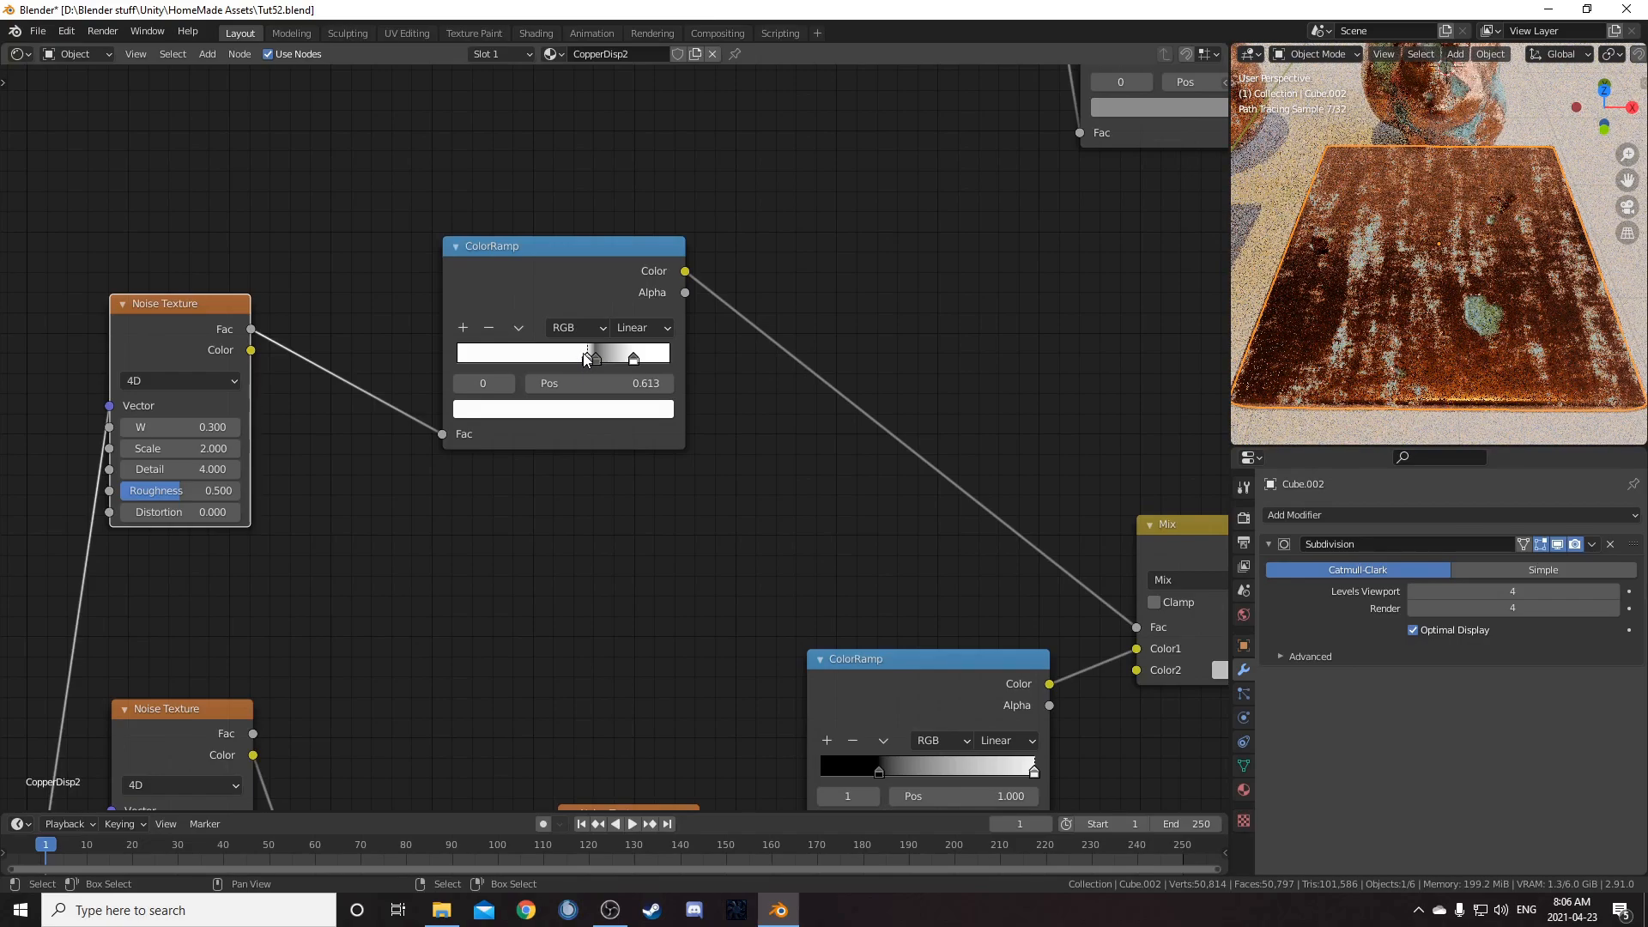
key(ctrl+s)
Step: Try position 0.01 for the white stop of the ColorRamp after the last Multiply node, and return it to 0.05
scroll(596, 457, down, 6)
middle_drag(769, 240, 643, 773)
middle_drag(609, 615, 568, 606)
scroll(512, 450, up, 3)
scroll(621, 527, down, 14)
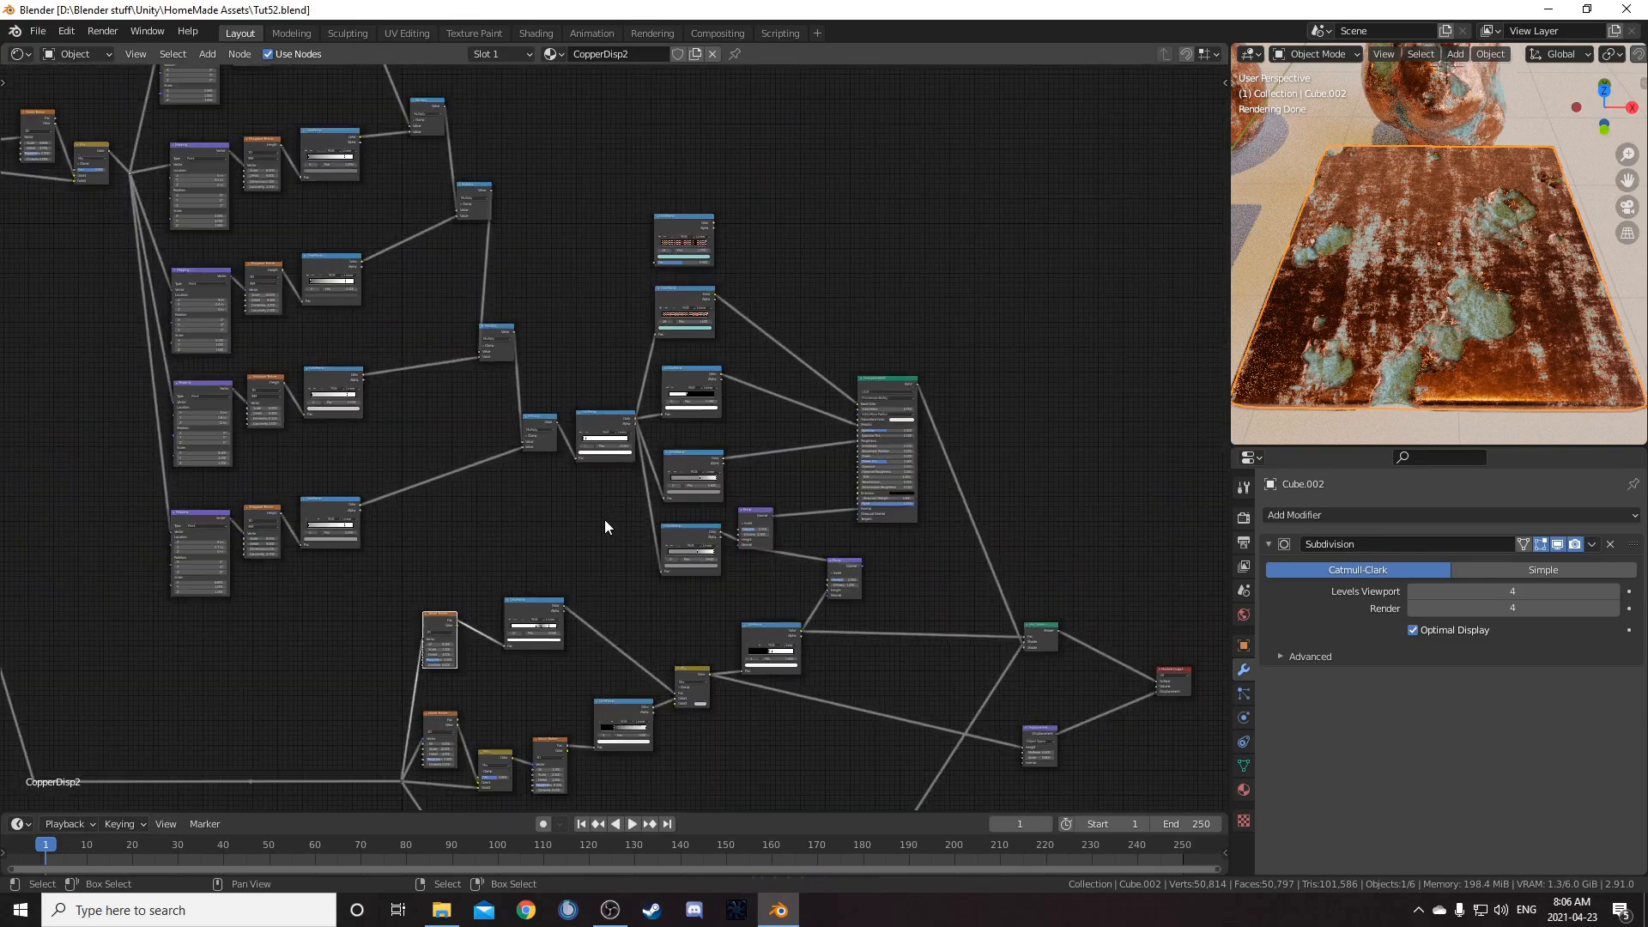
scroll(606, 517, up, 7)
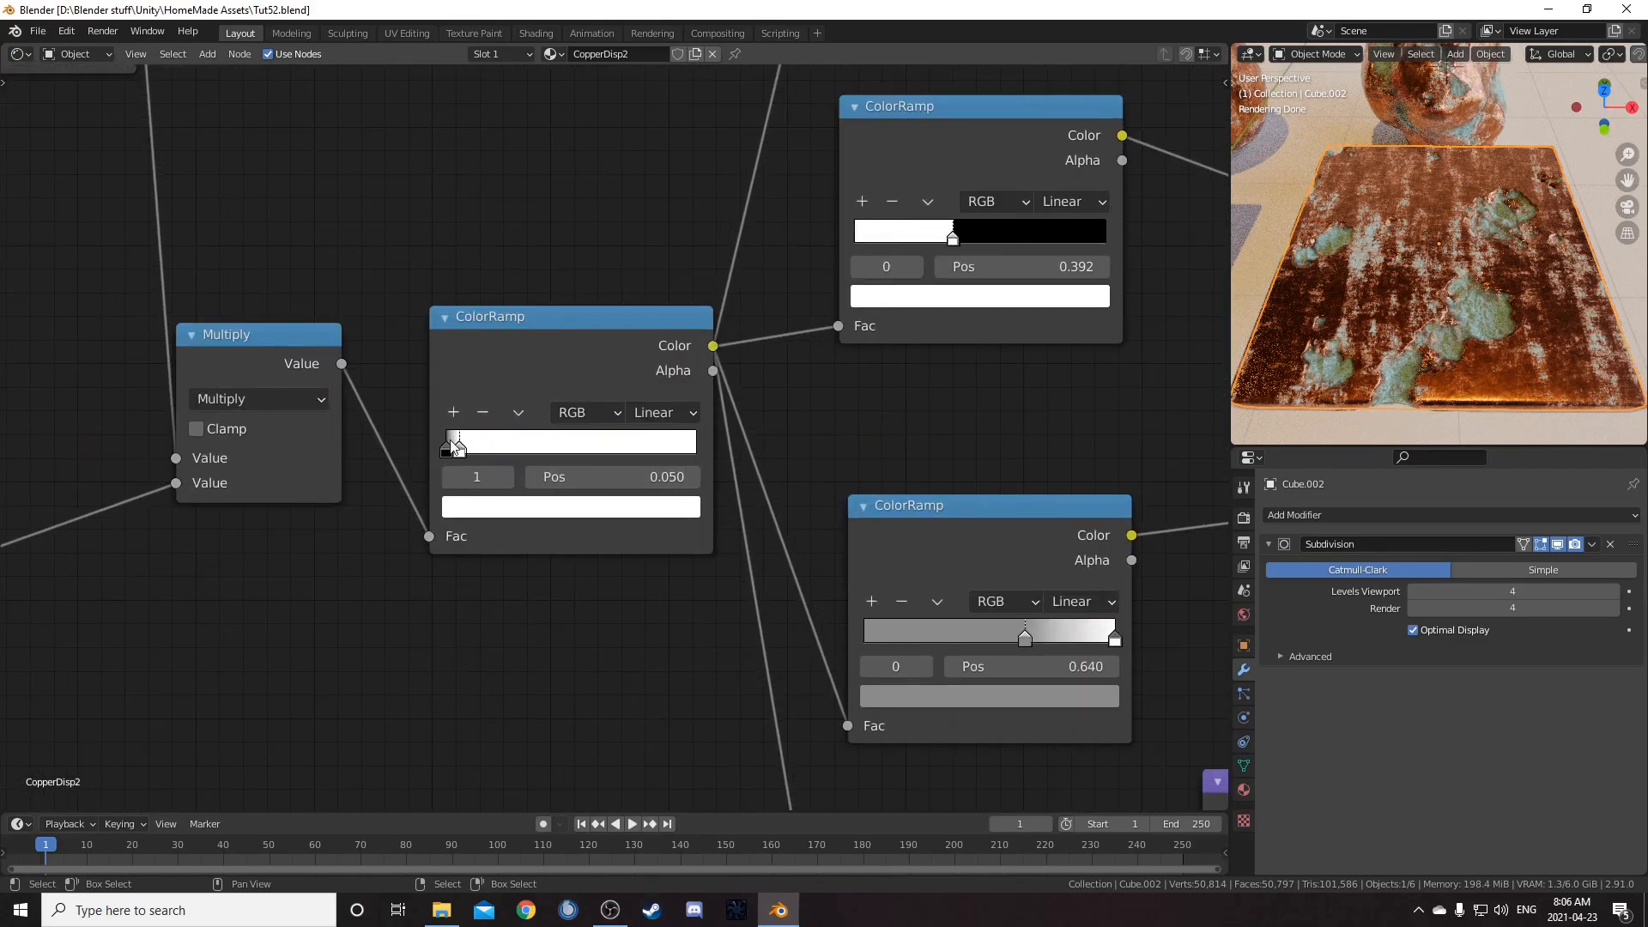
click(590, 478)
key(BackSpace)
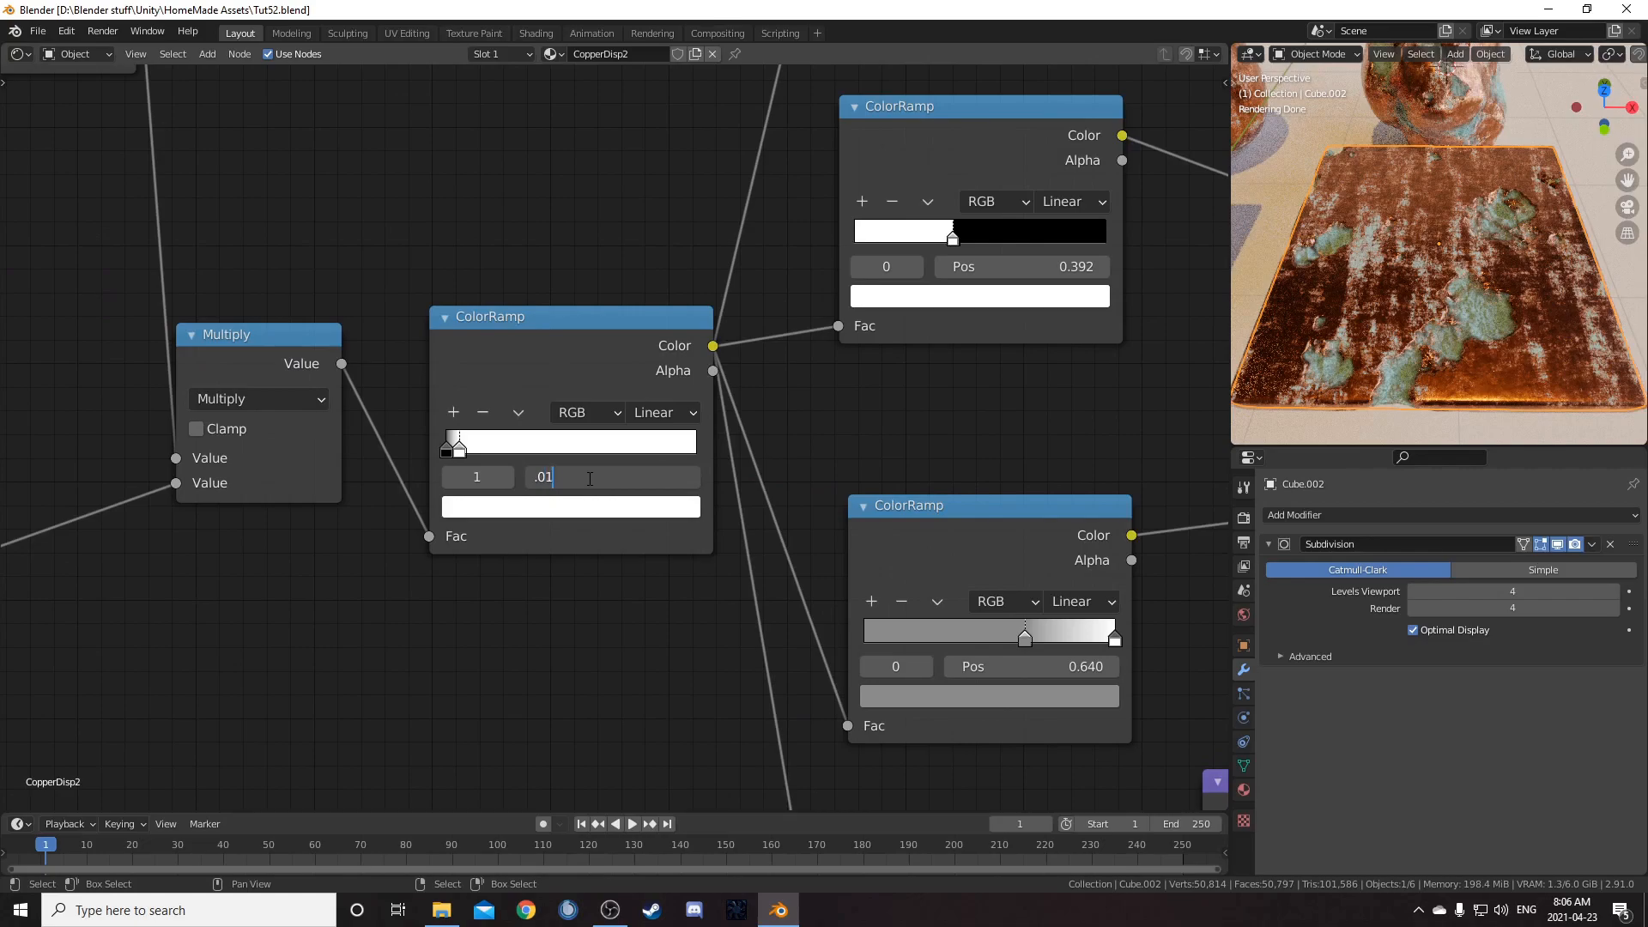
text(.01)
key(Return)
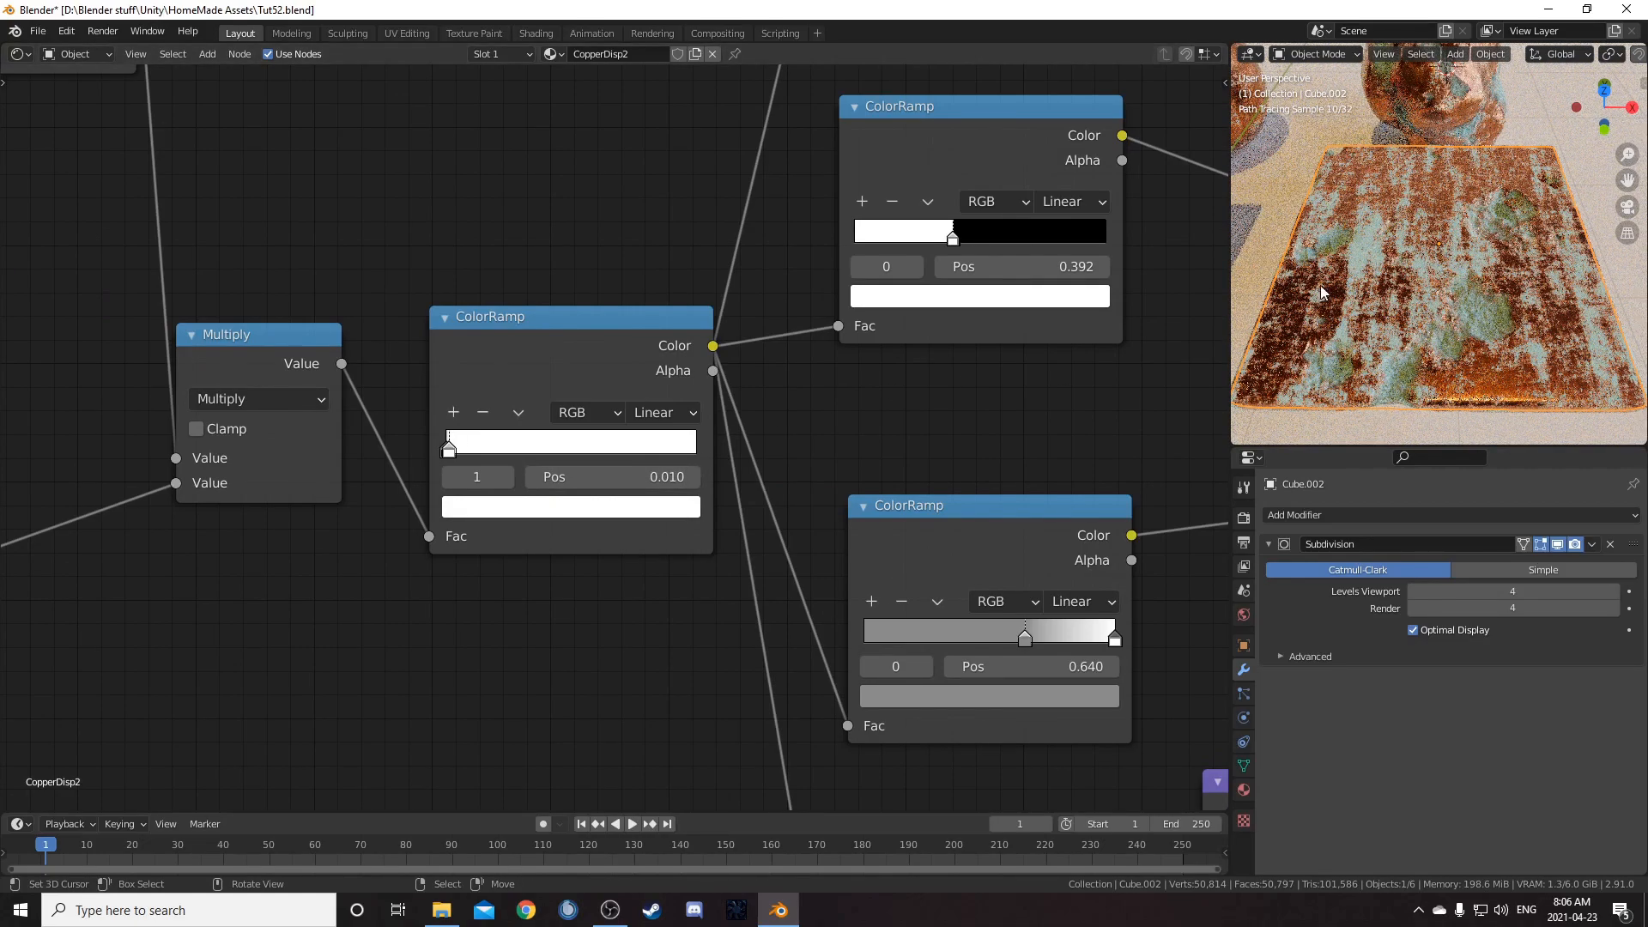
click(603, 476)
text(.0)
key(Return)
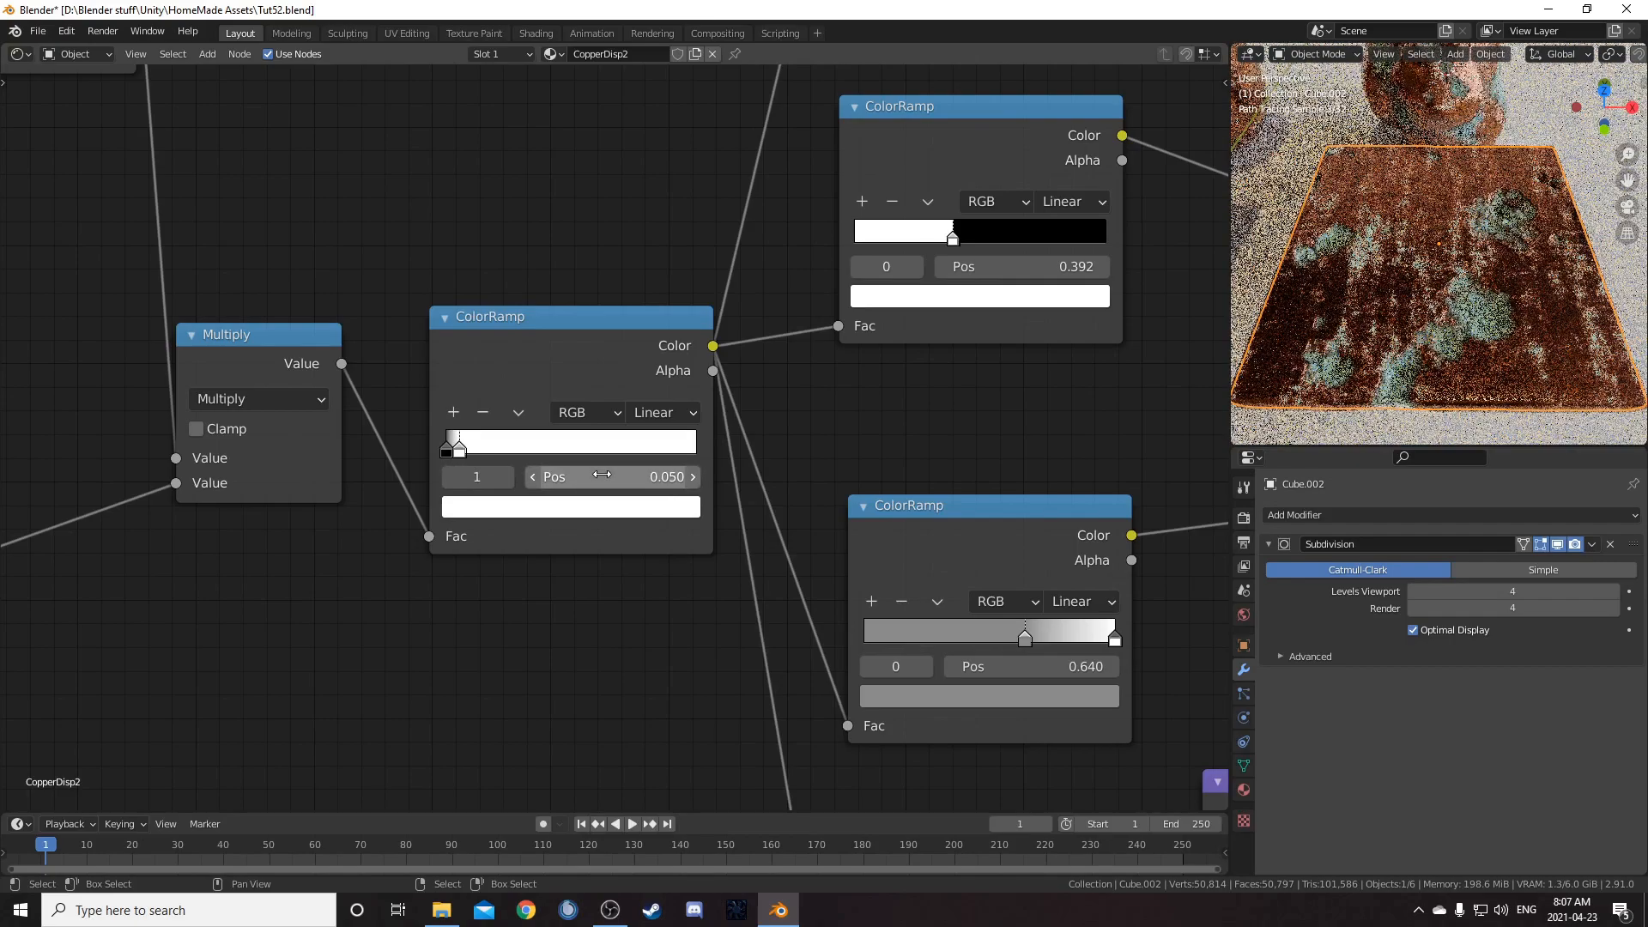
Step: Examine the copper-coloured ColorRamp that feeds the Principled BSDF's Base Color
scroll(607, 455, down, 6)
middle_drag(794, 168, 523, 426)
scroll(524, 428, up, 2)
scroll(521, 420, up, 1)
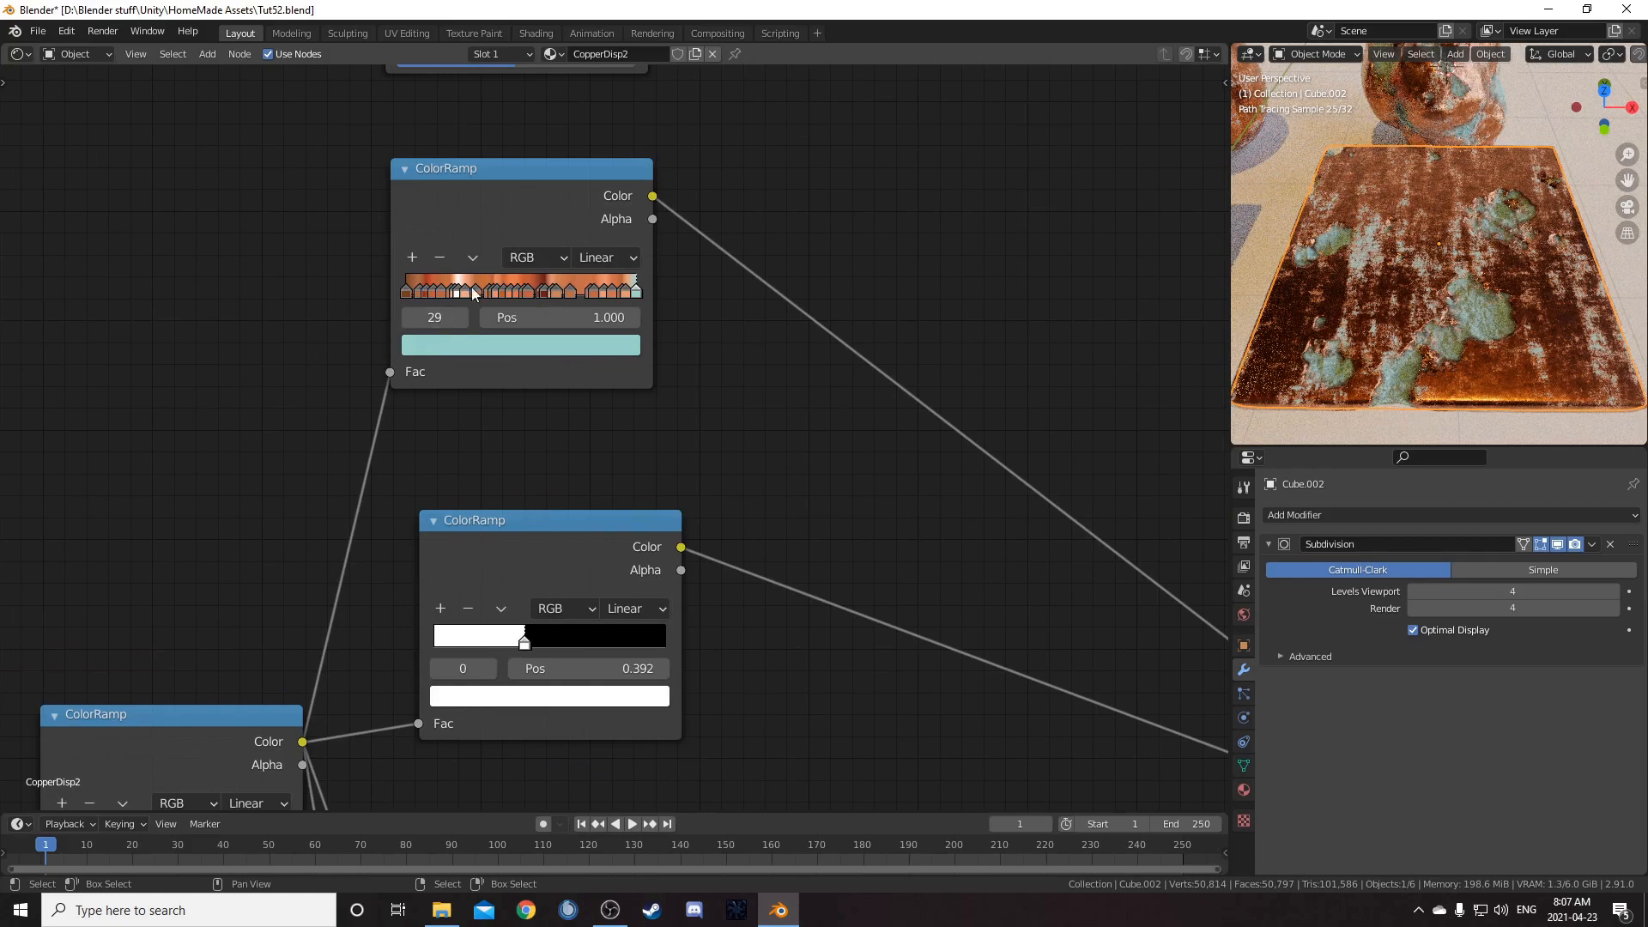
scroll(312, 666, down, 2)
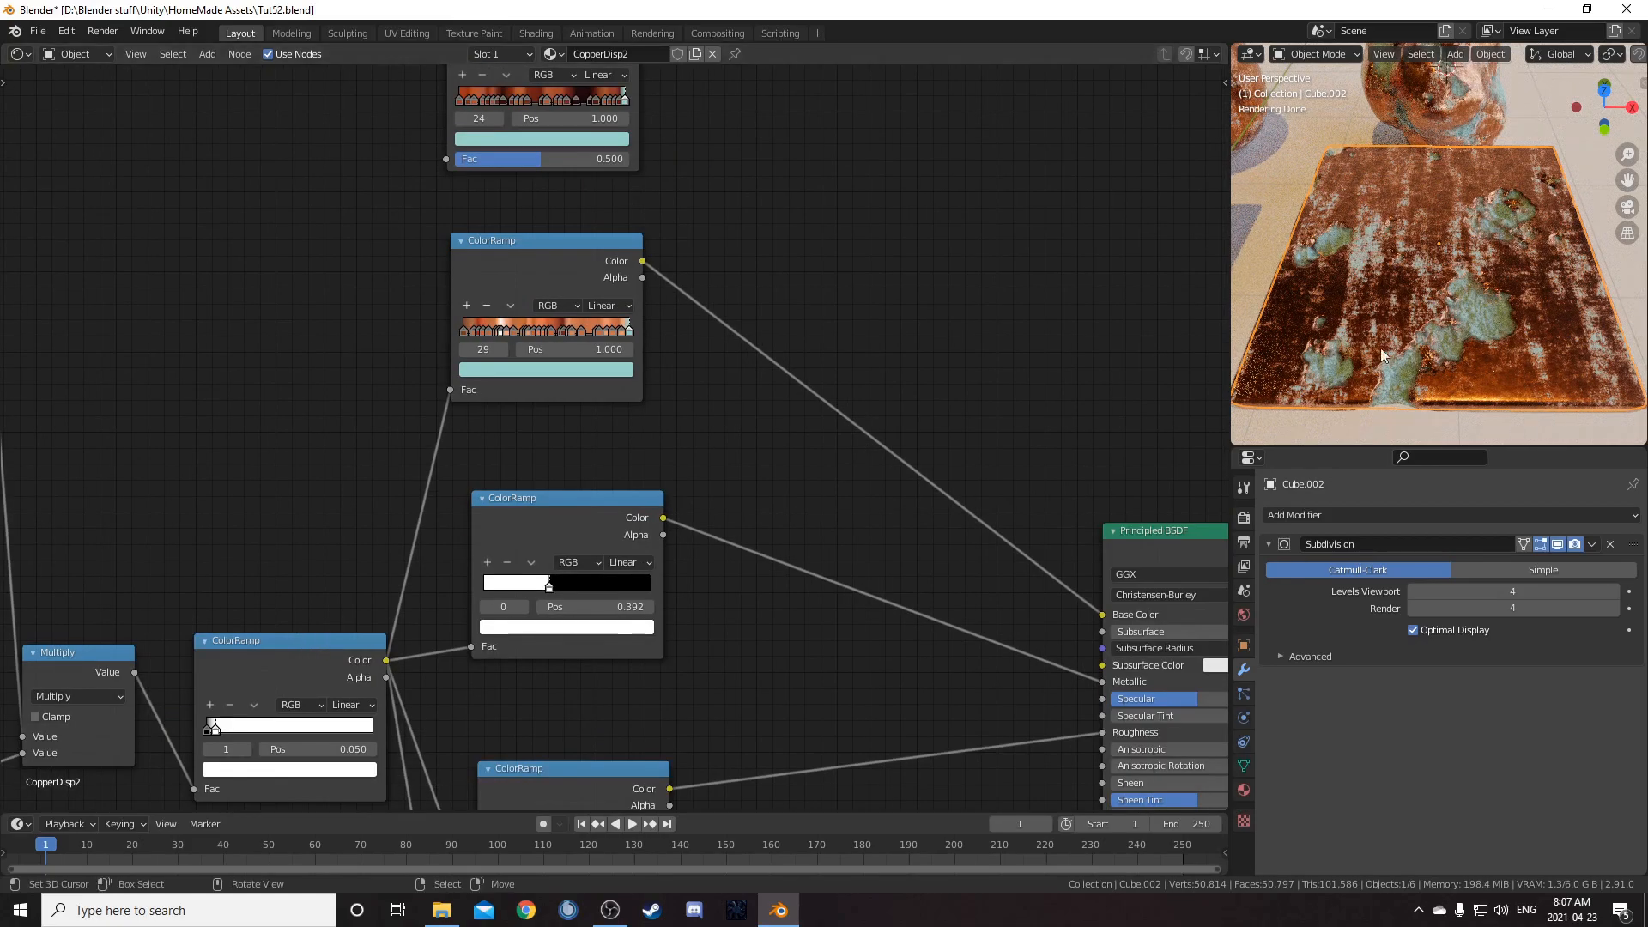
scroll(622, 567, down, 1)
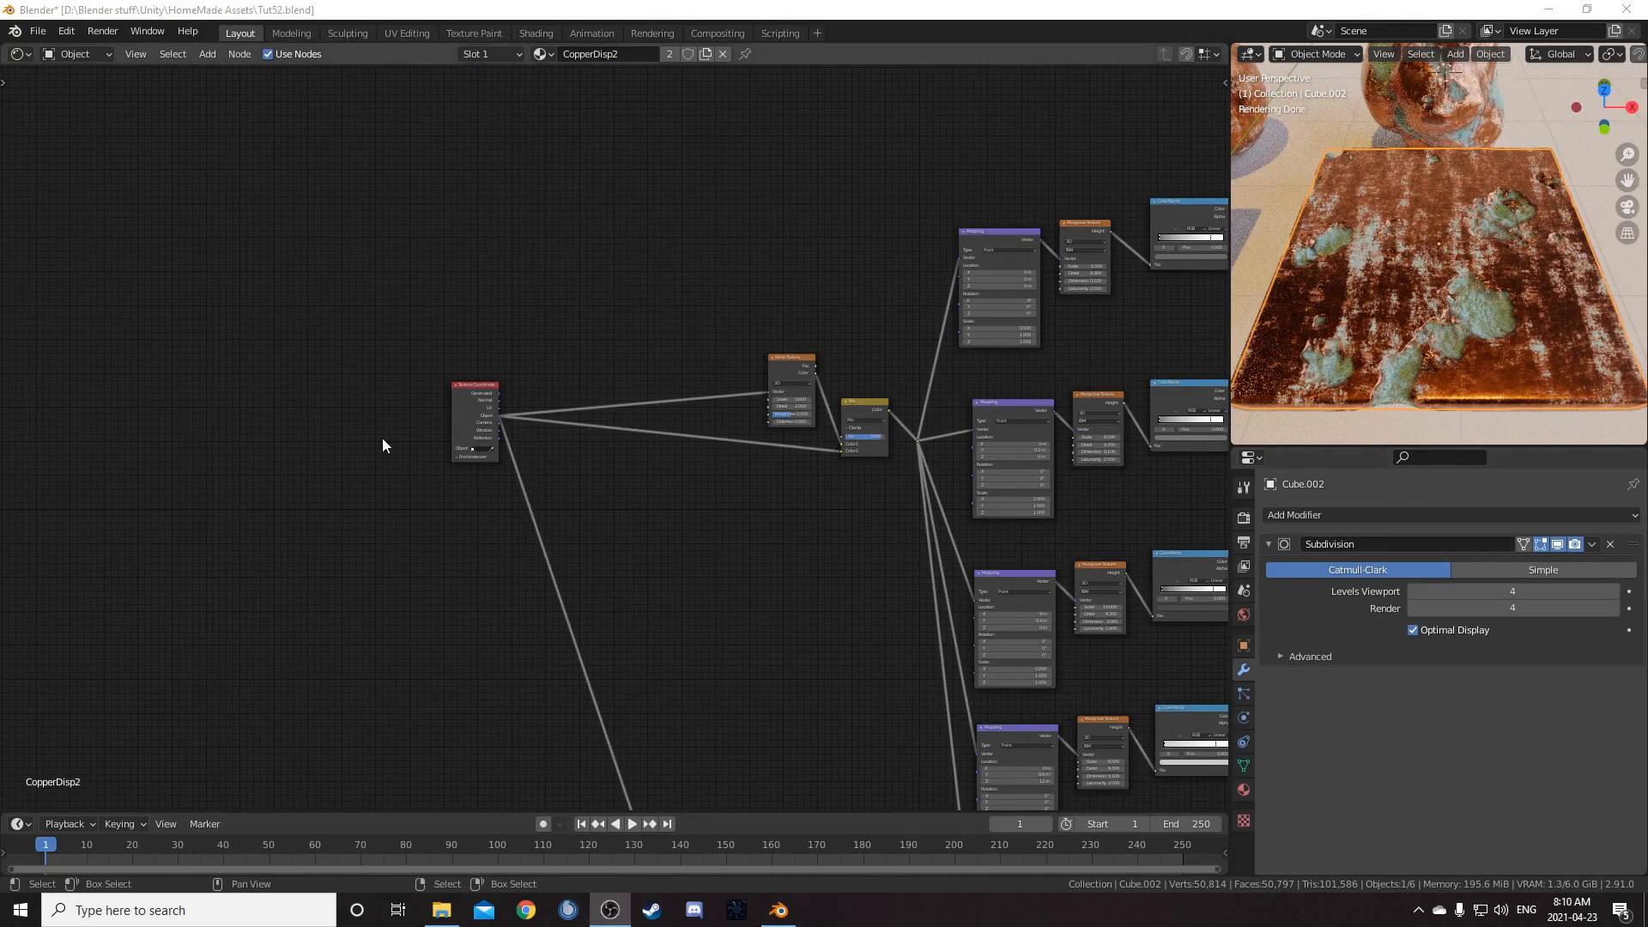
Step: Merge the three links from the Texture Coordinate's Object output through one reroute, placed between that node and the Noise Texture
middle_drag(379, 398, 333, 232)
scroll(462, 305, up, 4)
middle_drag(462, 305, 404, 518)
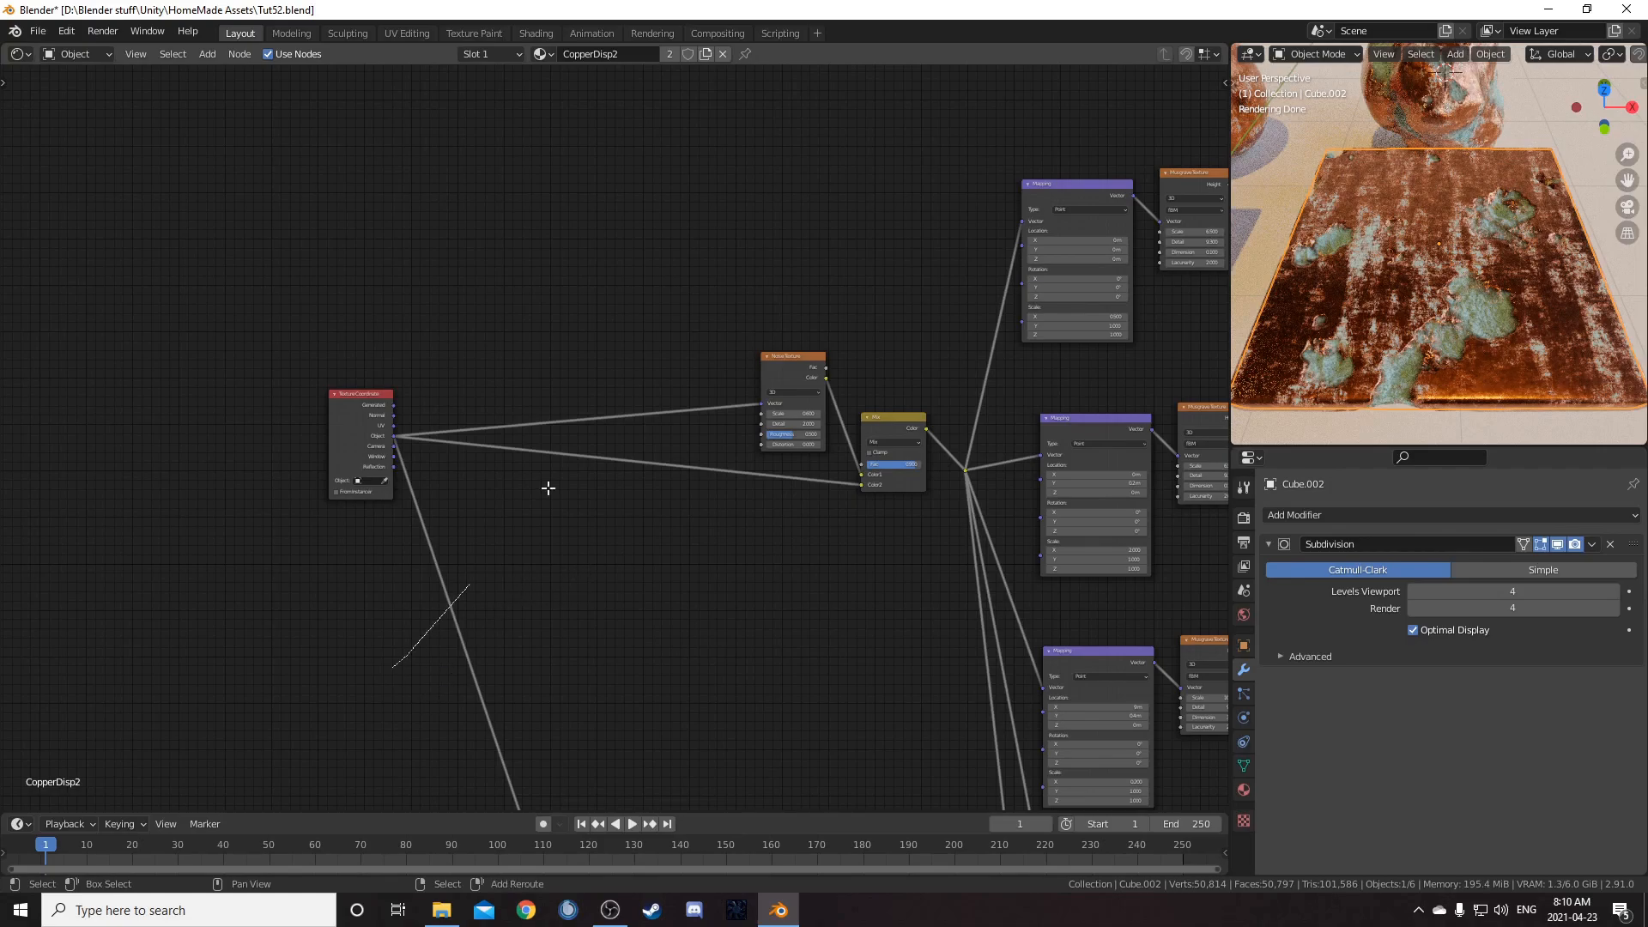
shift+right_drag(511, 536, 623, 410)
scroll(463, 537, up, 2)
middle_drag(464, 538, 569, 441)
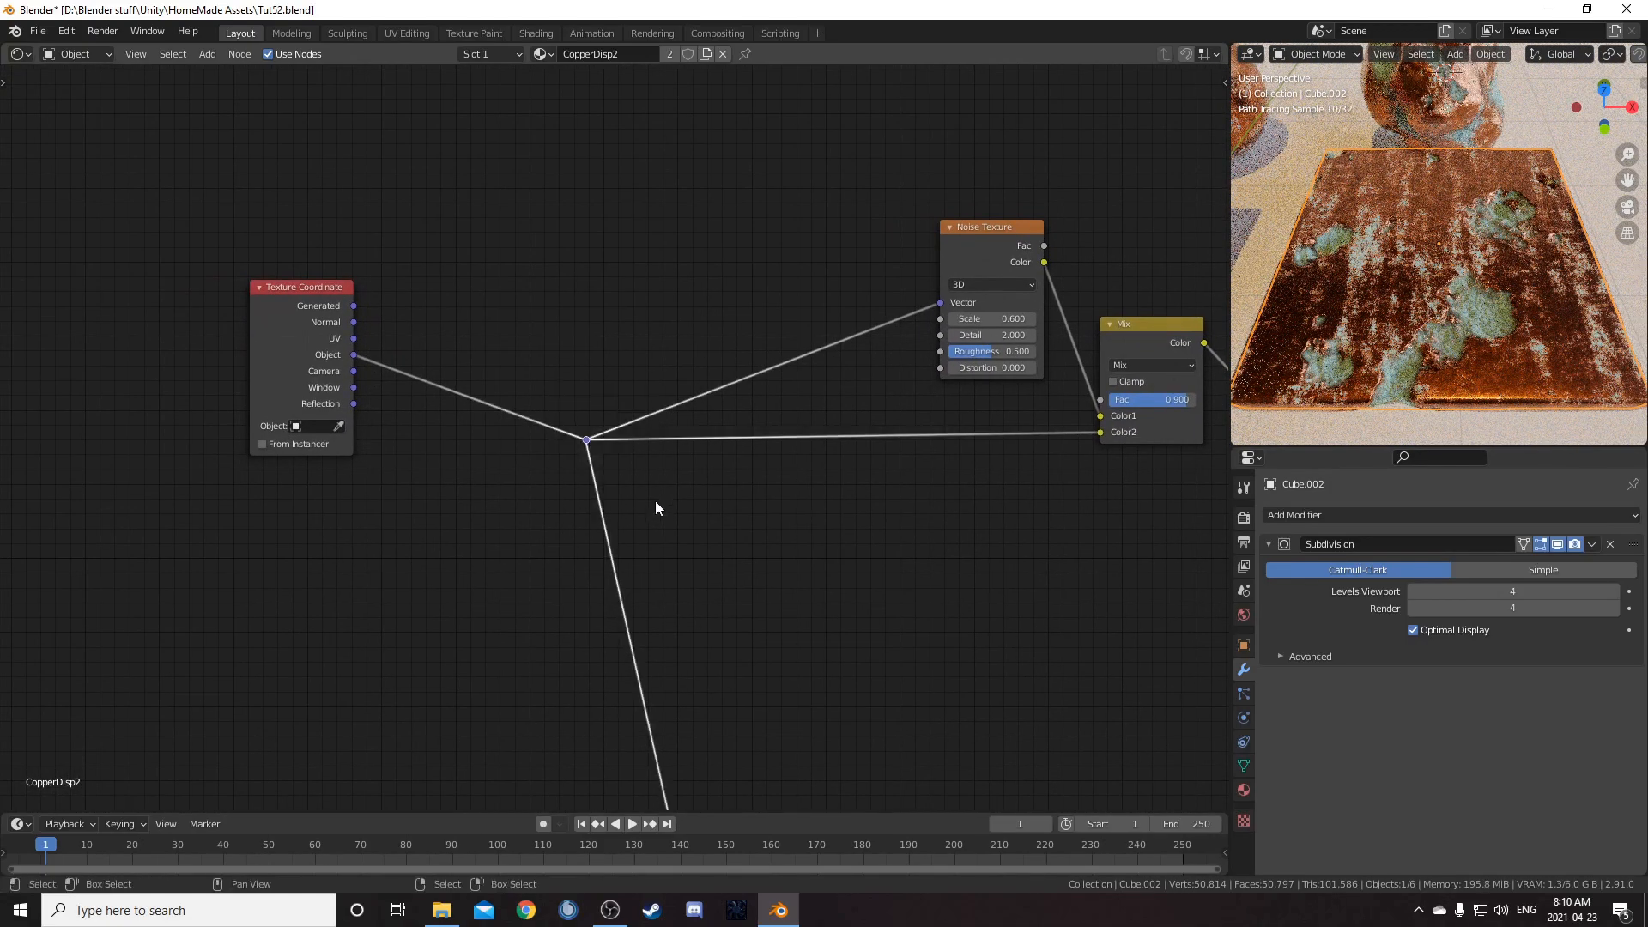
key(g)
click(749, 390)
Step: Insert a Vector Math node on the link between the Texture Coordinate's Object output and the reroute
key(shift+a)
click(630, 462)
text(vector)
key(Down)
key(Down)
key(Down)
key(Down)
key(Return)
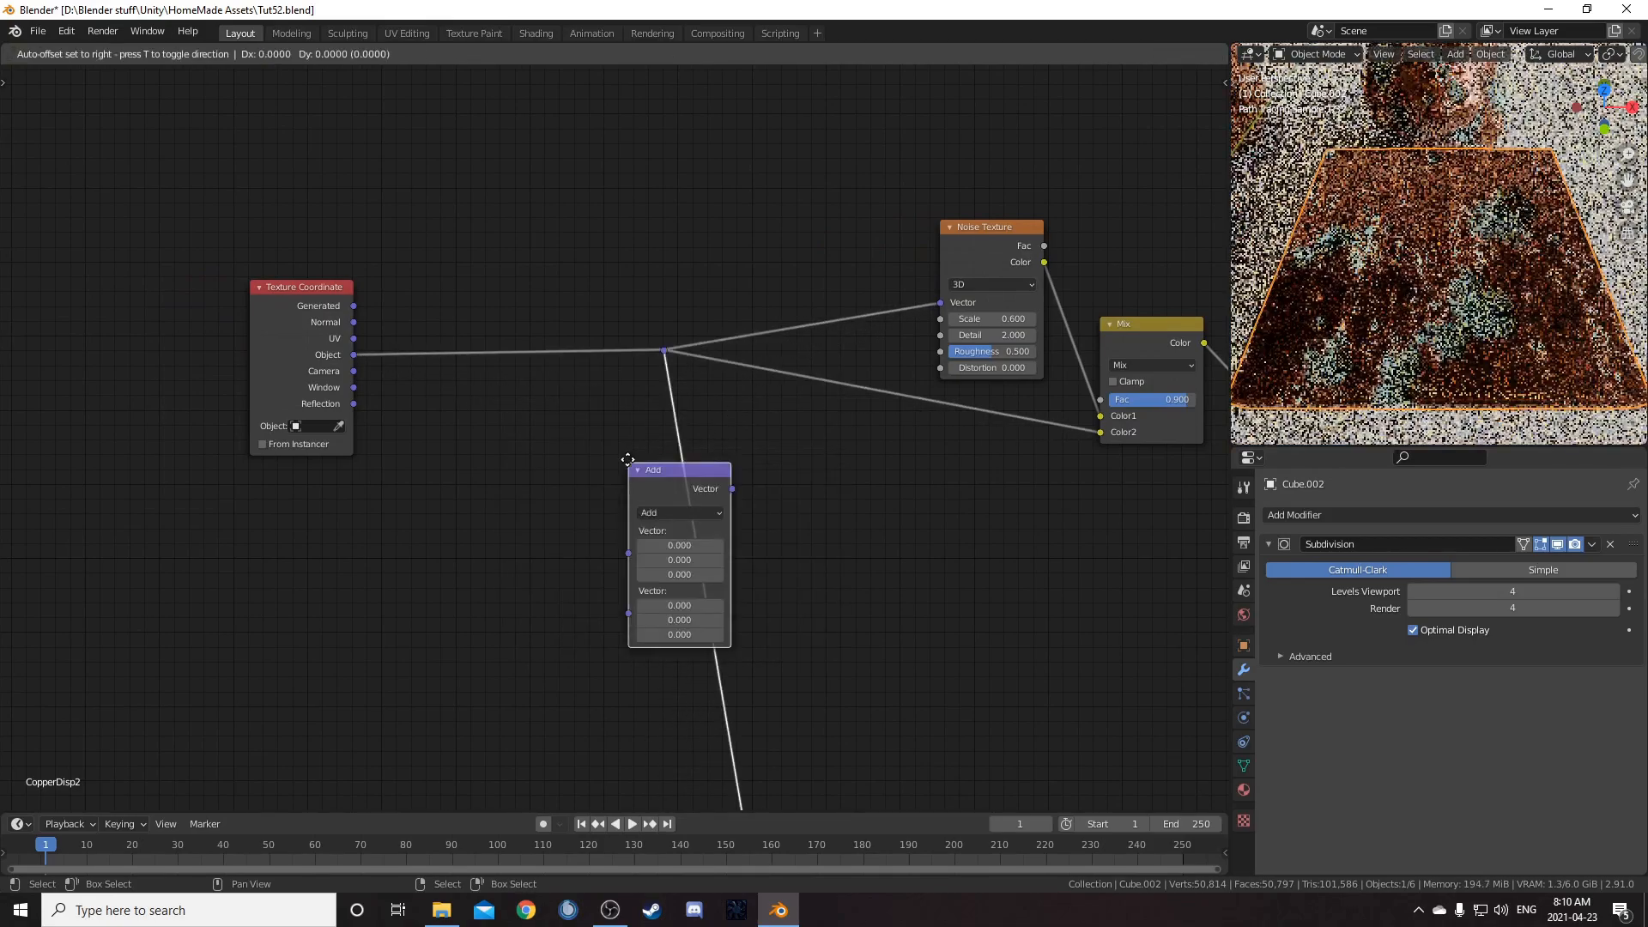
click(452, 247)
Step: Switch the Vector Math node to the Scale operation with a scale of 2, and align it between the Texture Coordinate and reroute
click(499, 295)
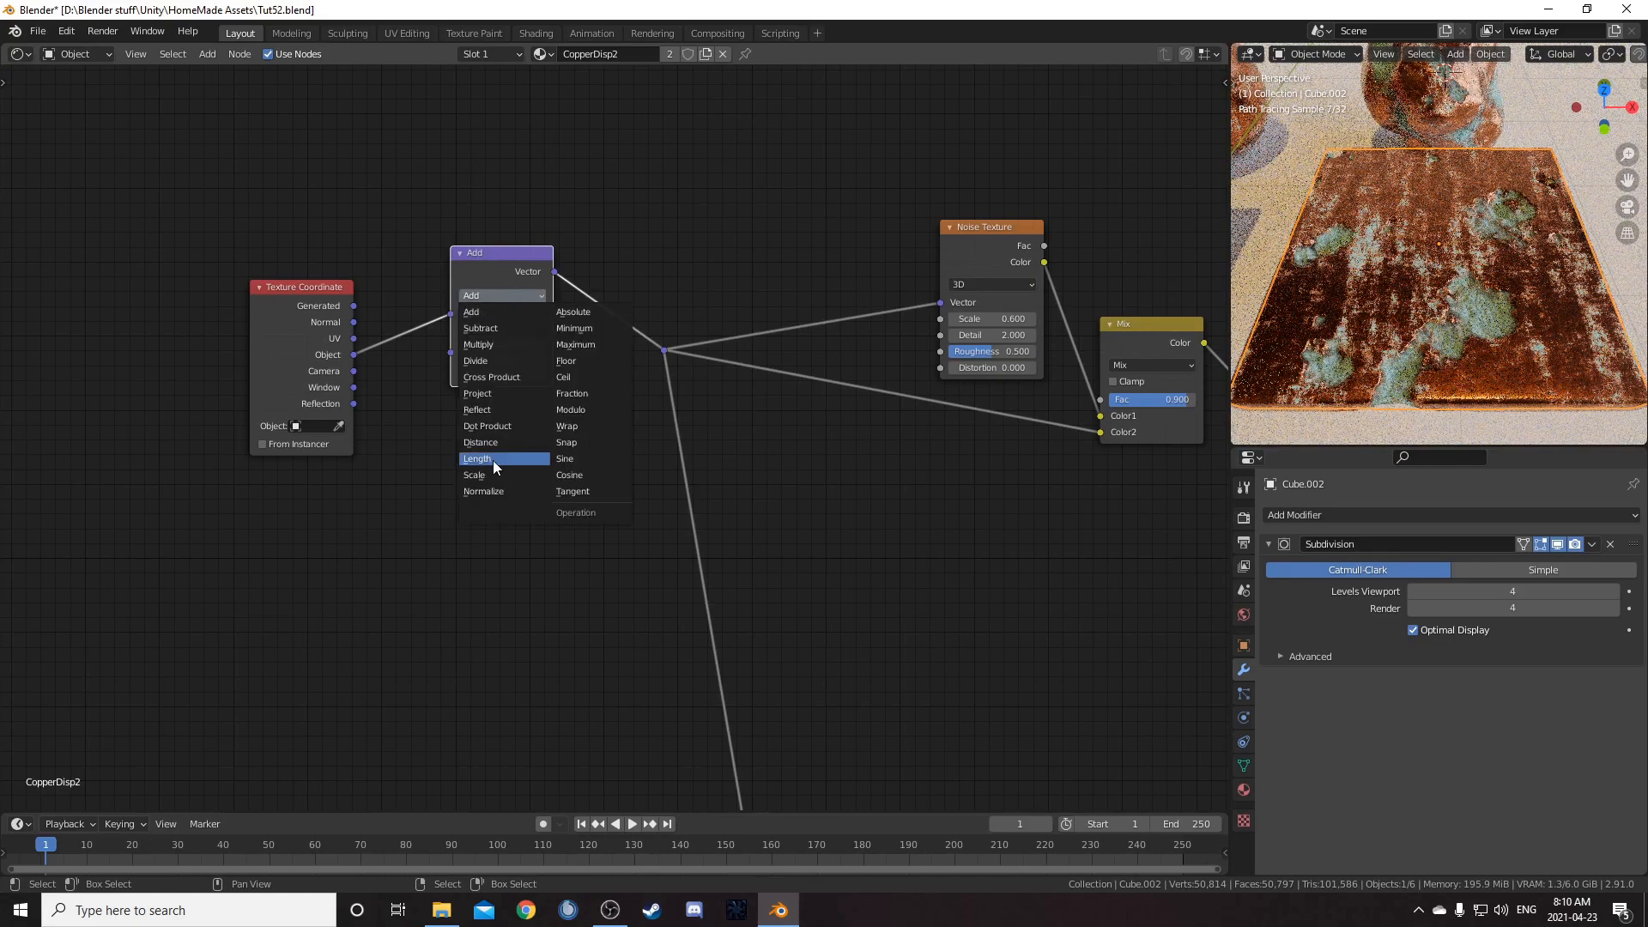
click(494, 470)
drag(499, 330, 465, 329)
click(509, 329)
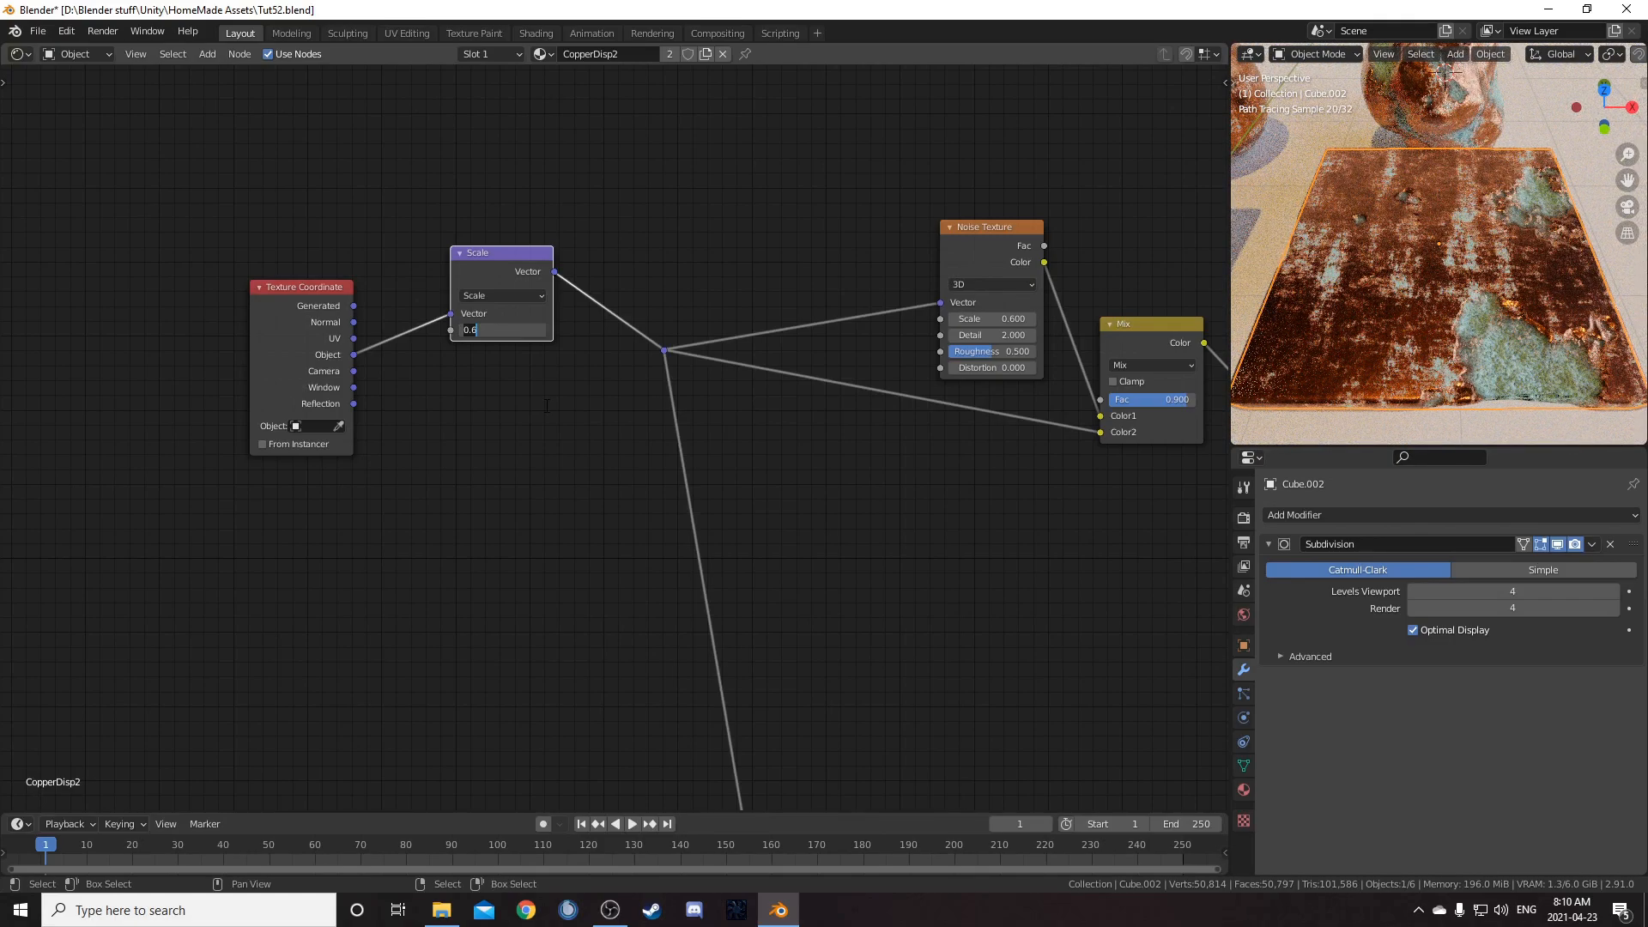
text(2)
key(Return)
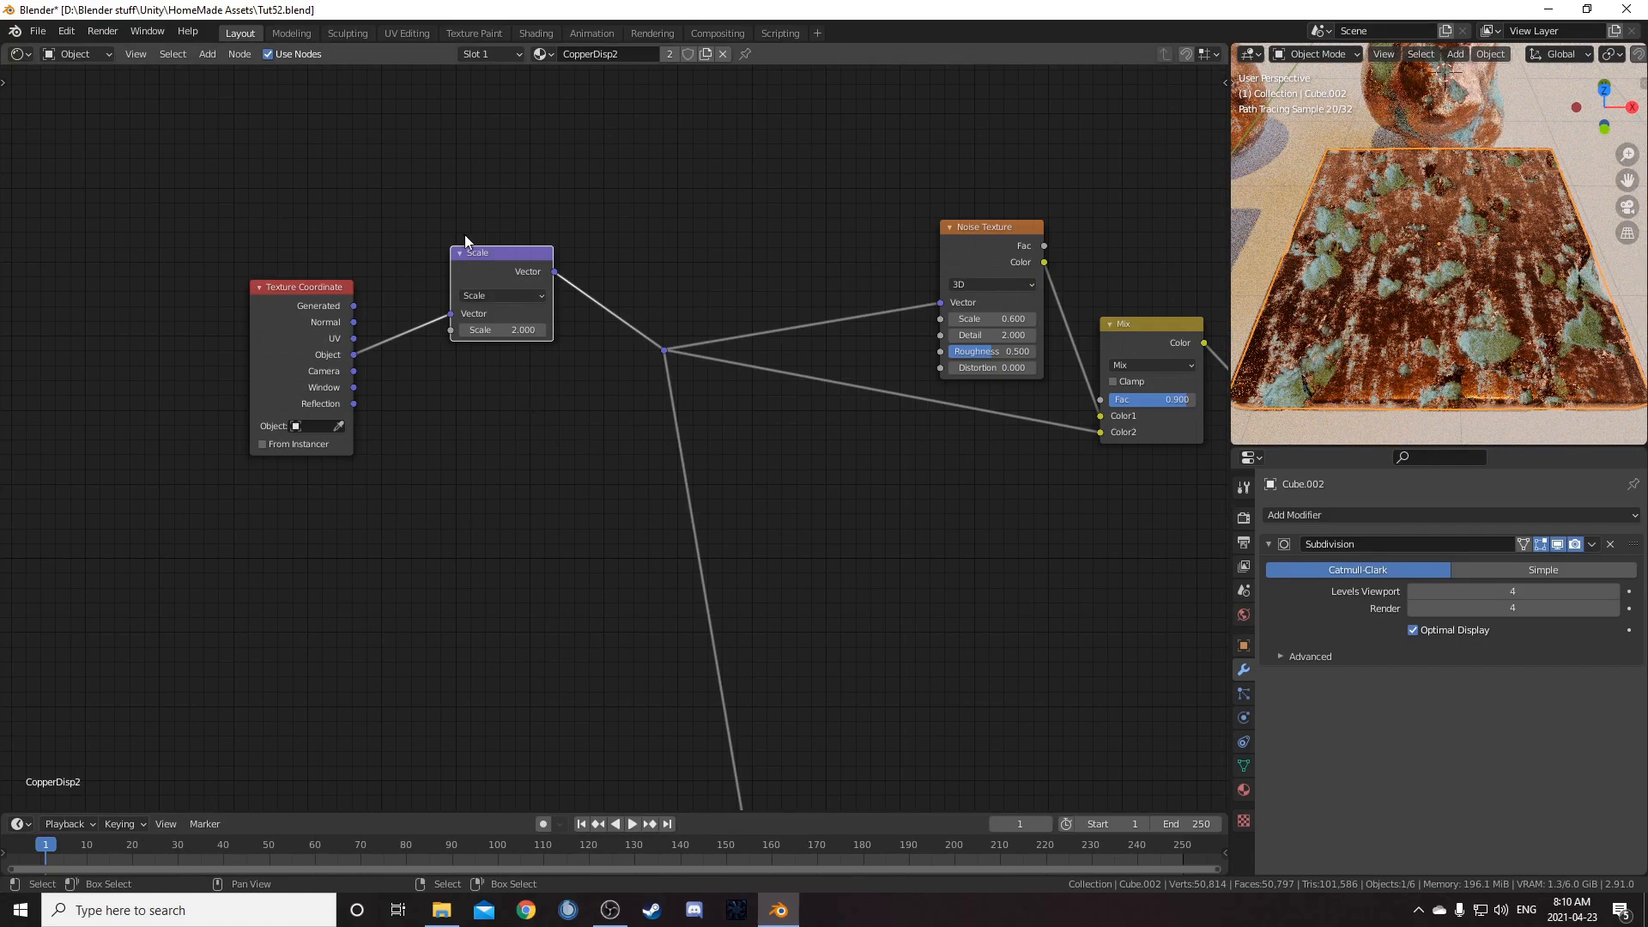
drag(467, 252, 460, 265)
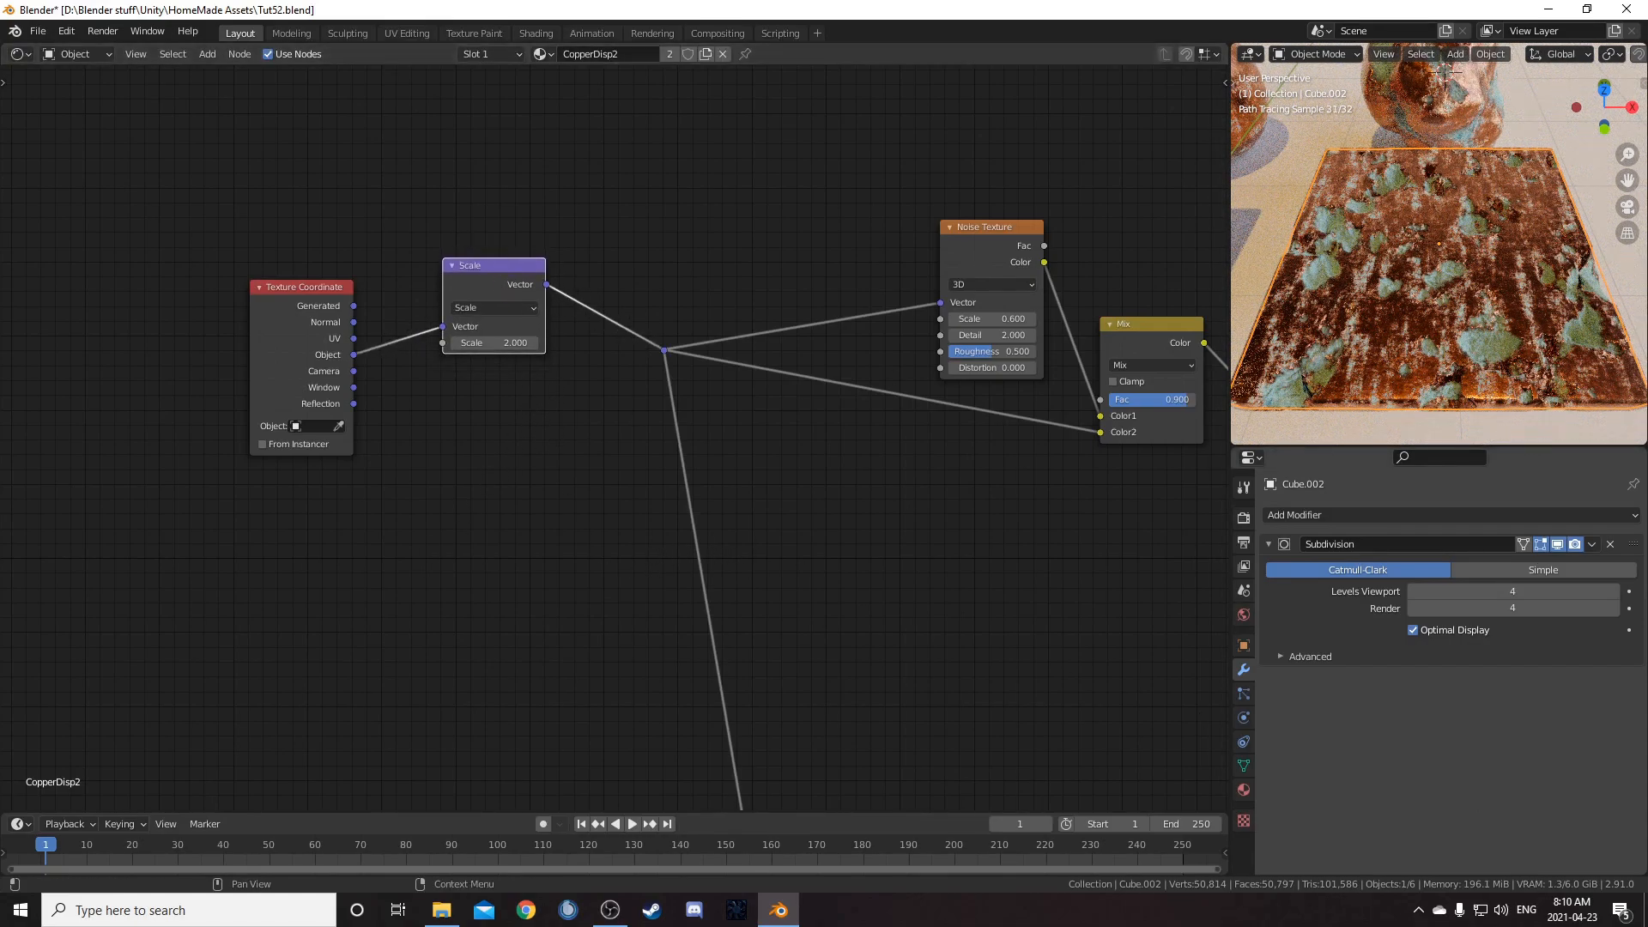